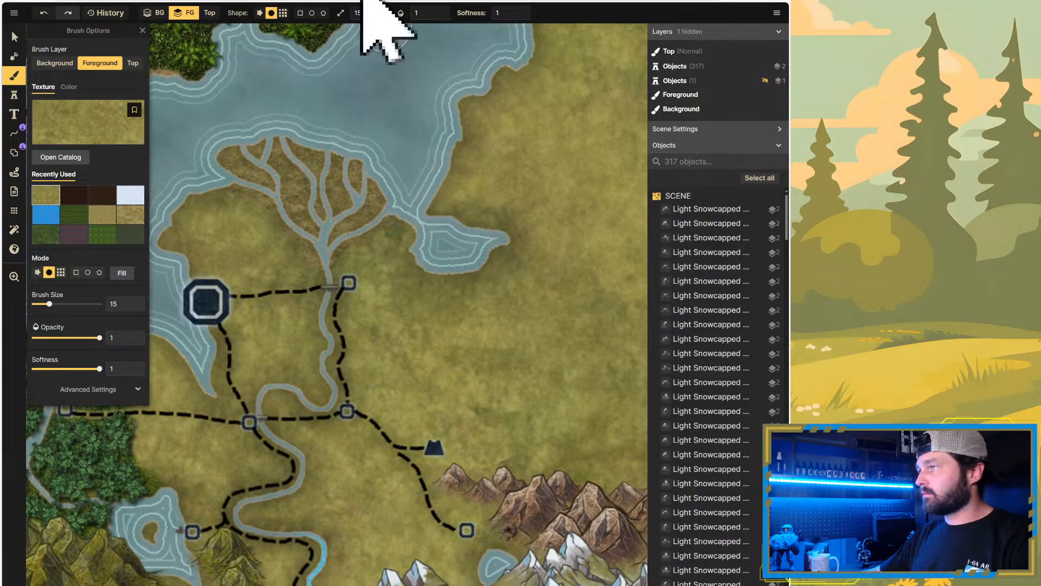
# Step: Examine the continent's coastlines, existing dashed roads and the empty eastern plains
pyautogui.moveTo(790, 293); pyautogui.dragTo(820, 293)
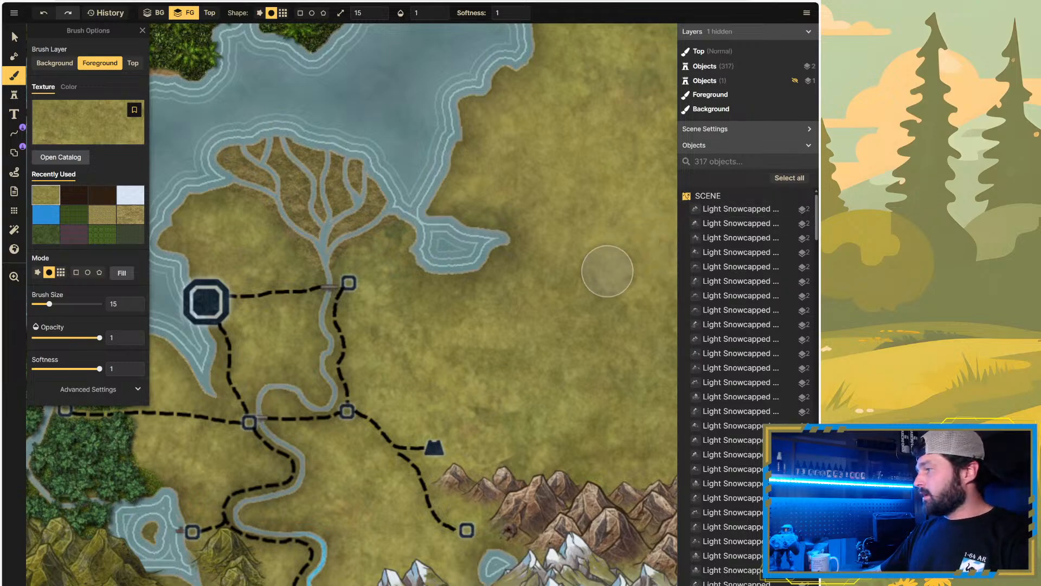
pyautogui.scroll(-5, 515, 272)
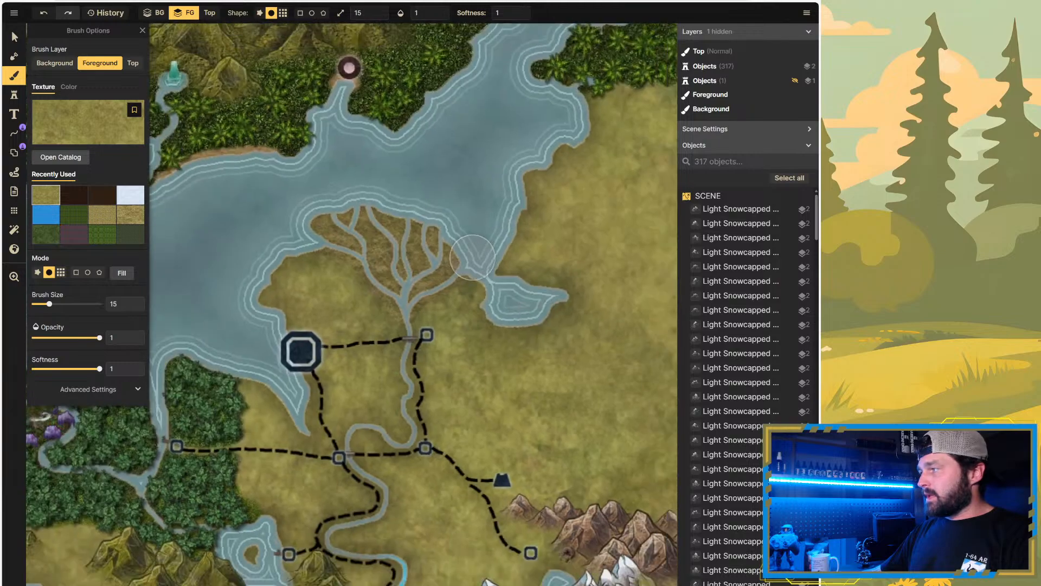
pyautogui.scroll(-3, 418, 385)
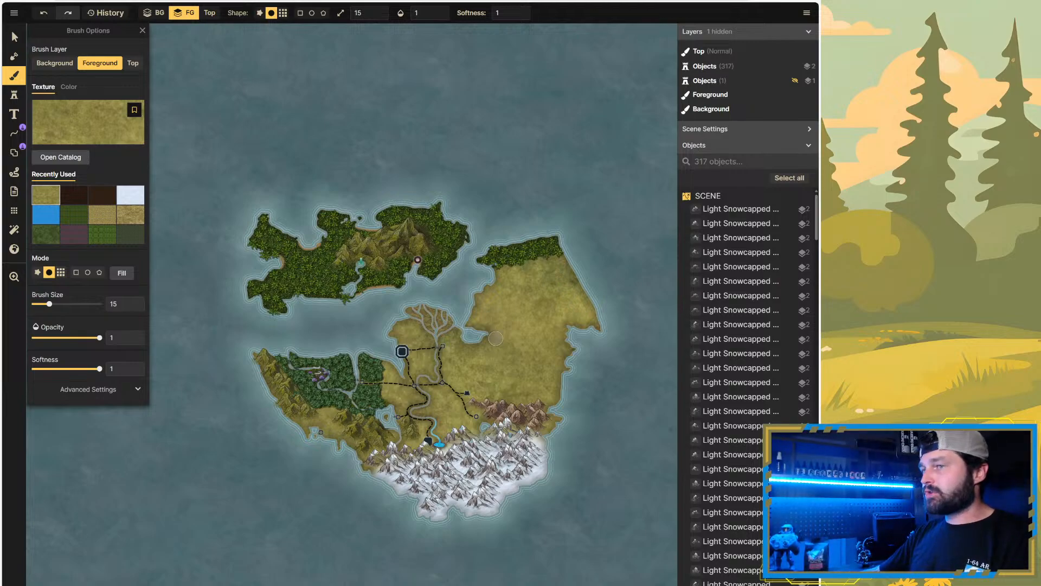
pyautogui.scroll(4, 451, 315)
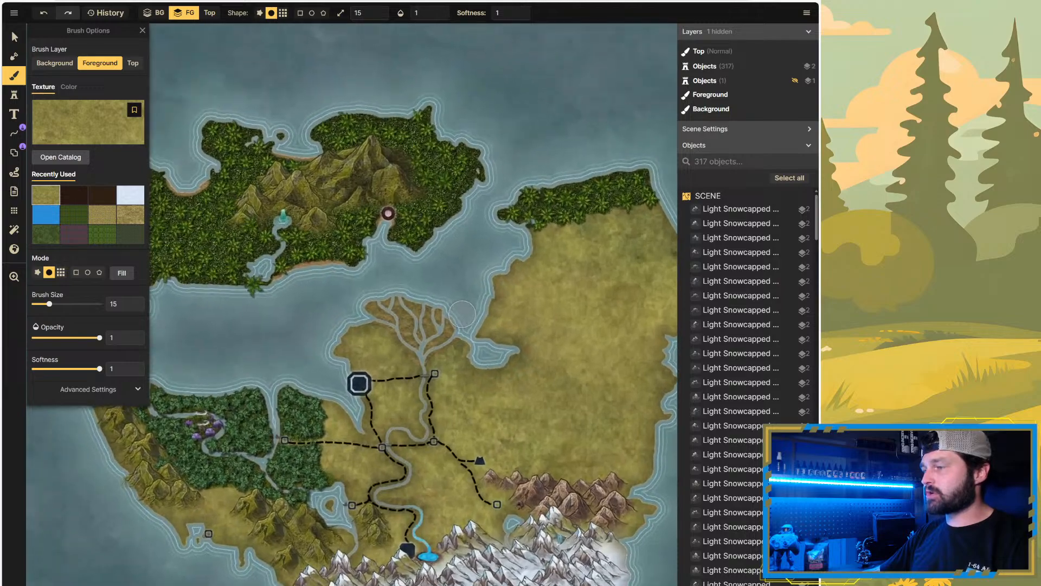
pyautogui.scroll(3, 468, 312)
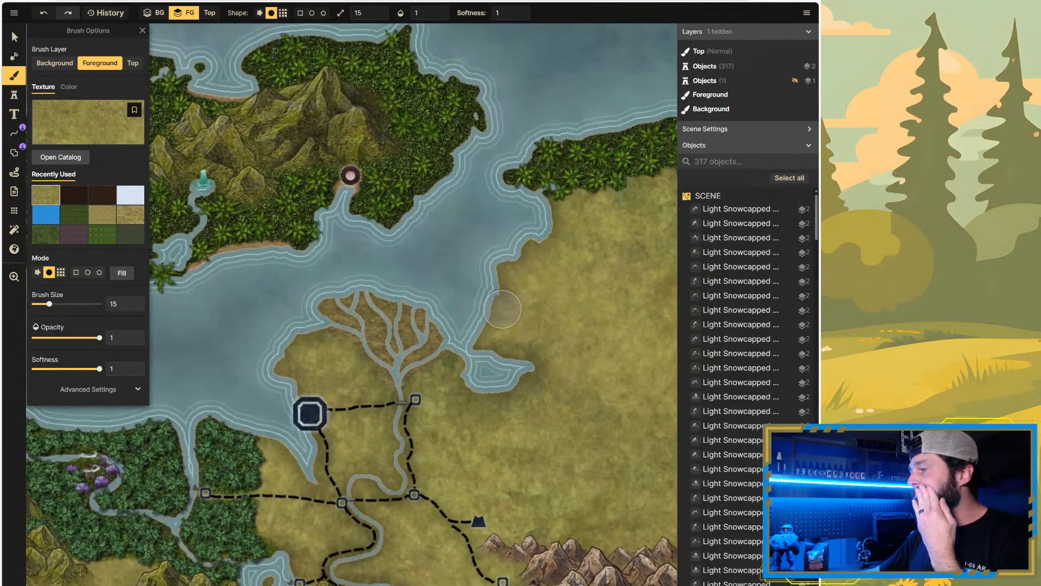
pyautogui.scroll(-4, 505, 306)
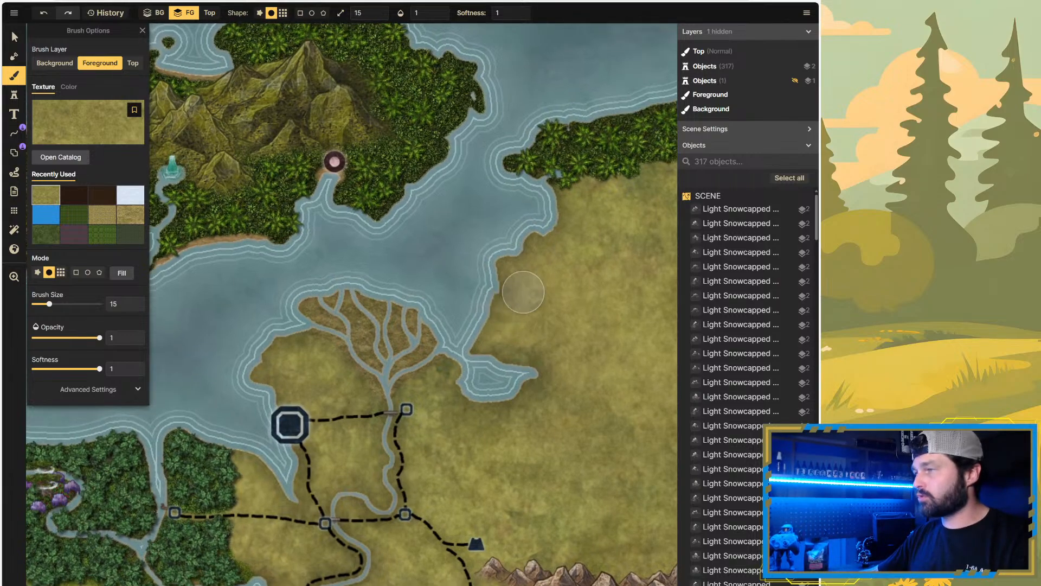
pyautogui.scroll(-3, 481, 246)
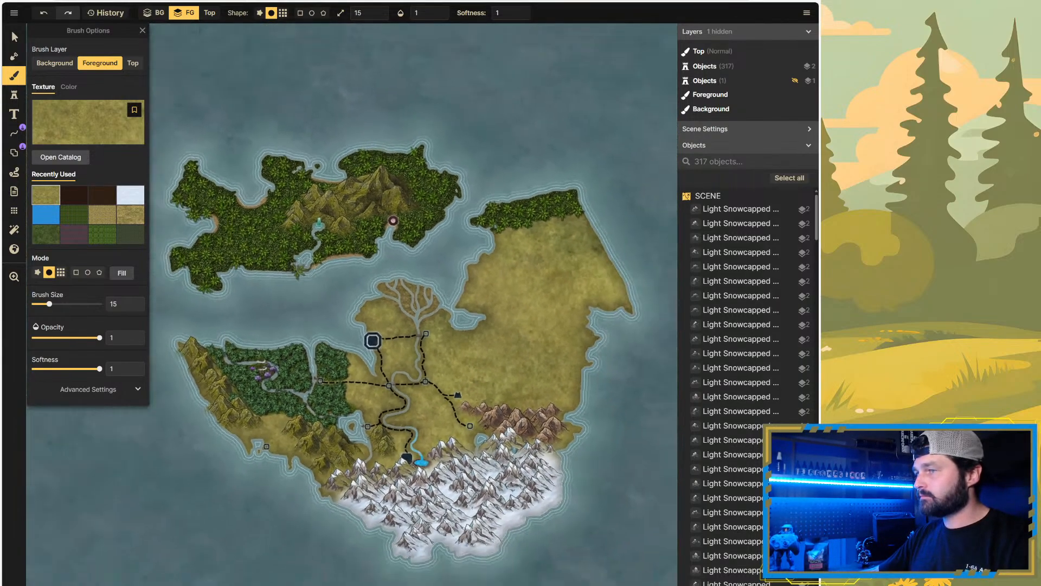
pyautogui.scroll(2, 481, 246)
pyautogui.scroll(2, 391, 248)
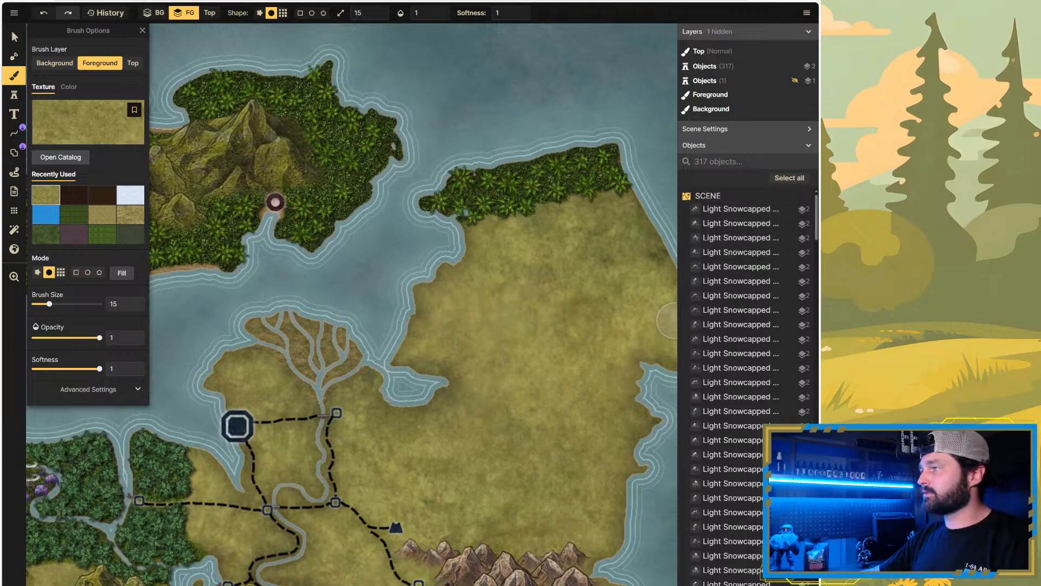
# Step: Show the hidden reference map layer and inspect its roads and terrain around the Black Hills
pyautogui.click(794, 81)
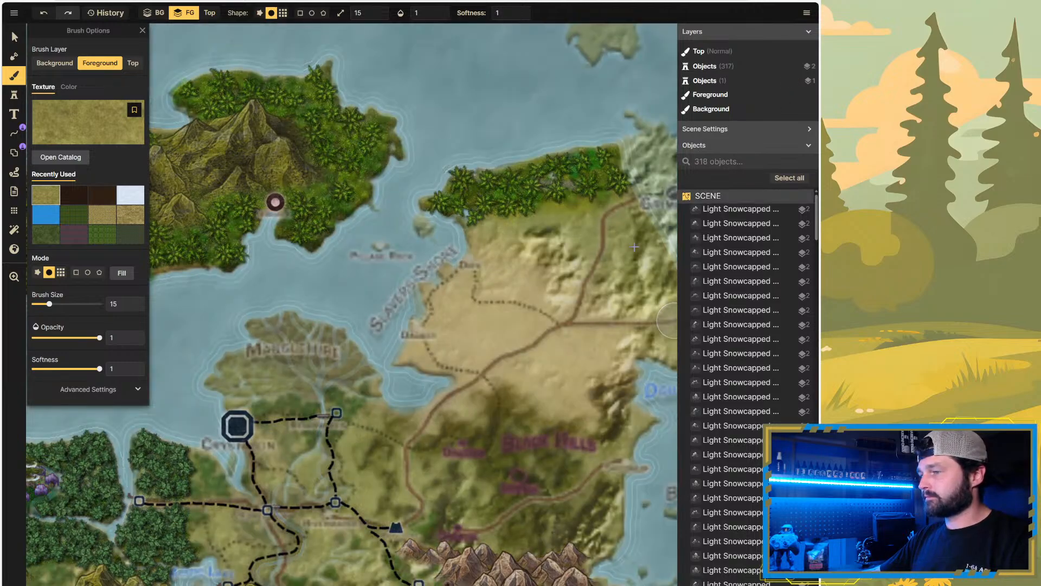
pyautogui.scroll(-3, 552, 305)
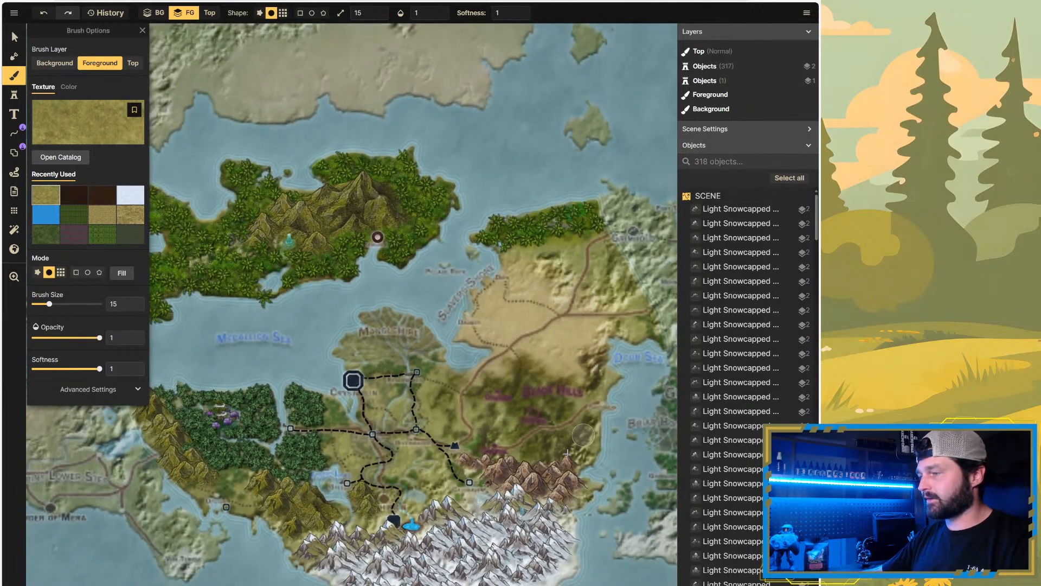
pyautogui.scroll(3, 574, 417)
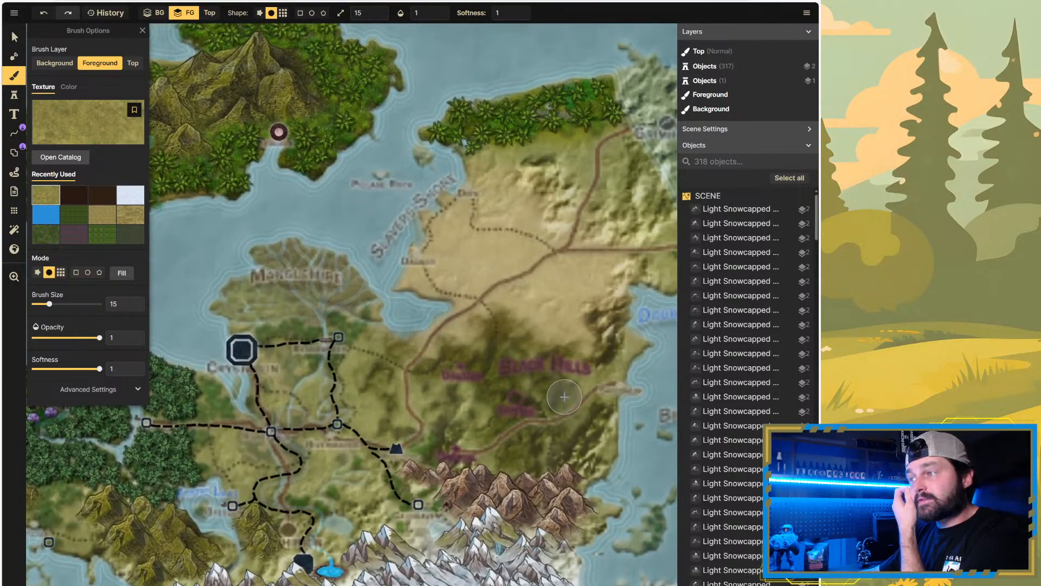
pyautogui.scroll(1, 566, 406)
pyautogui.scroll(1, 565, 397)
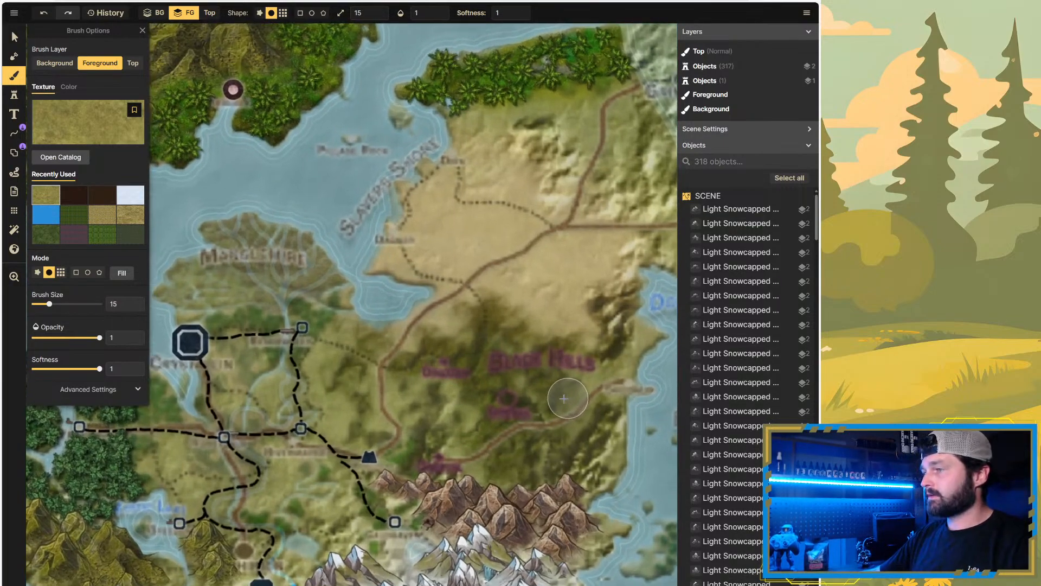
pyautogui.scroll(-5, 358, 376)
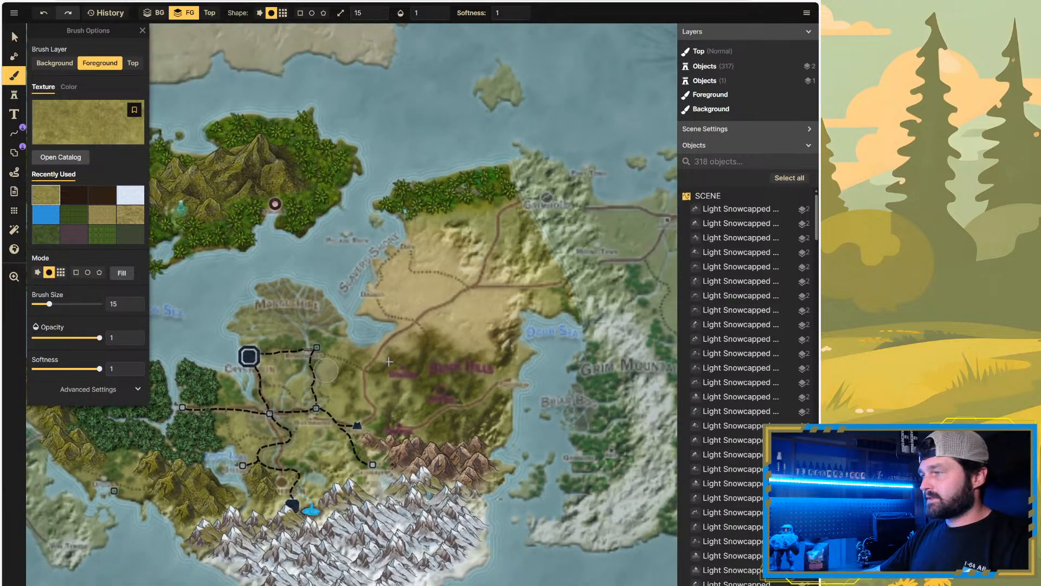
pyautogui.scroll(1, 558, 385)
pyautogui.scroll(2, 558, 384)
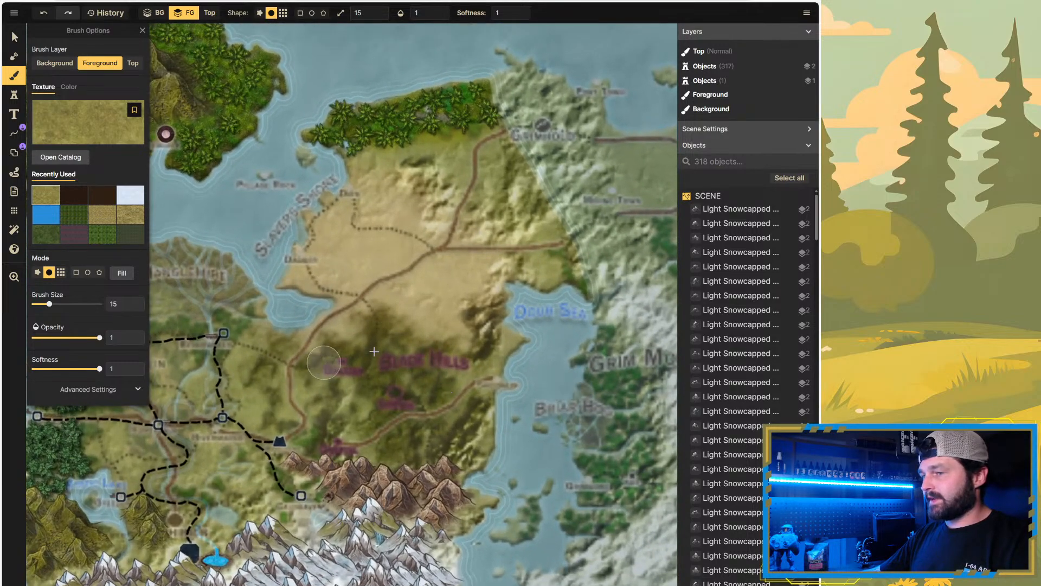
pyautogui.scroll(4, 229, 350)
pyautogui.scroll(1, 228, 350)
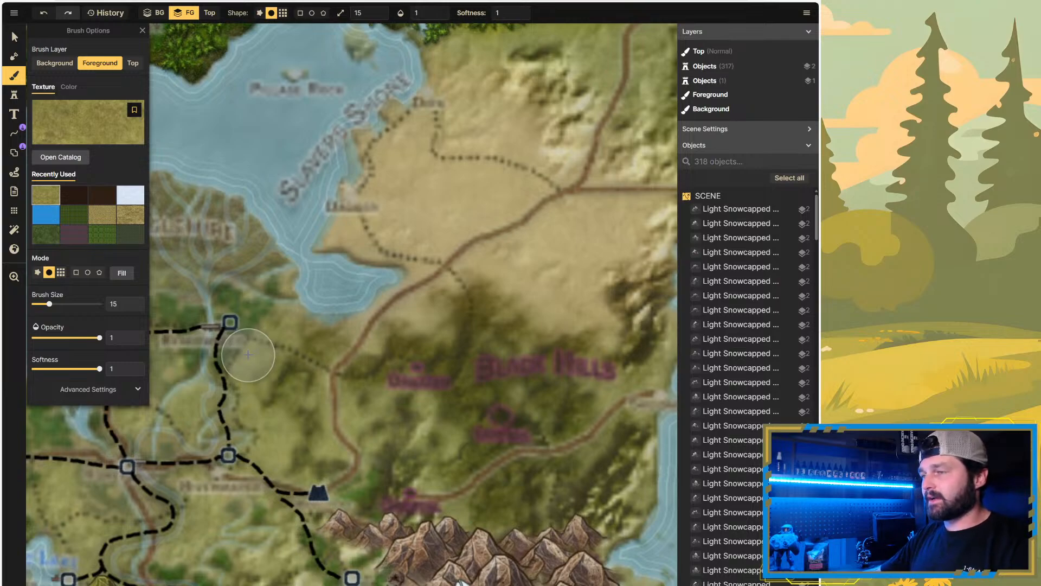
pyautogui.click(15, 174)
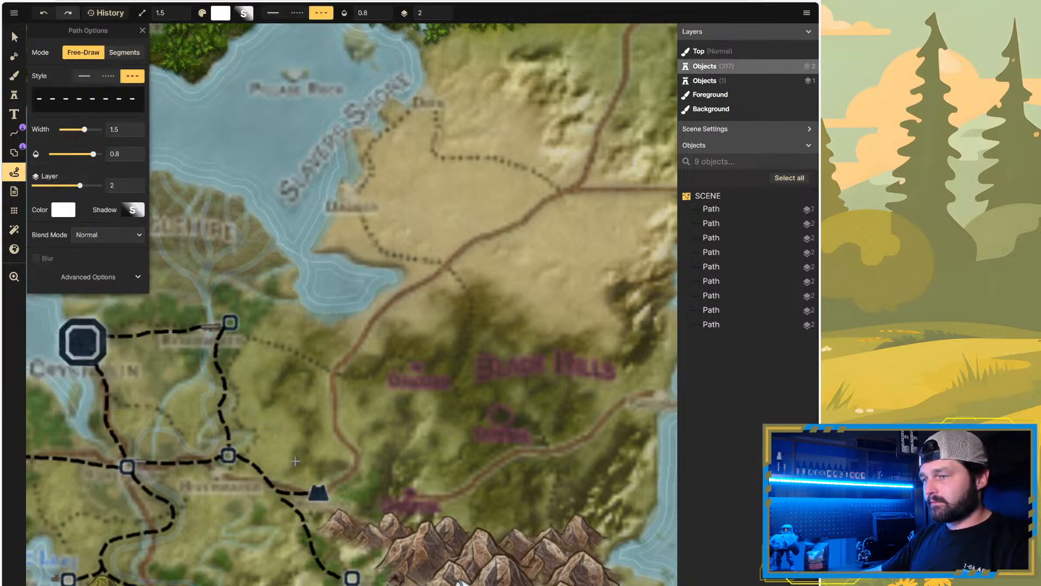
pyautogui.moveTo(325, 491); pyautogui.dragTo(350, 472)
pyautogui.press('Delete')
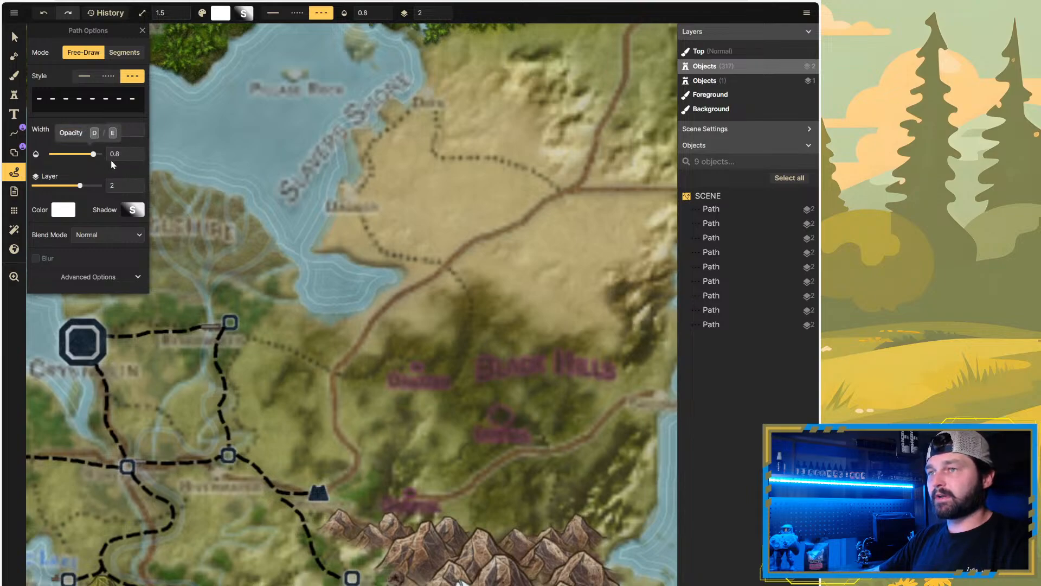
# Step: Set the colour for new paths to black
pyautogui.click(63, 211)
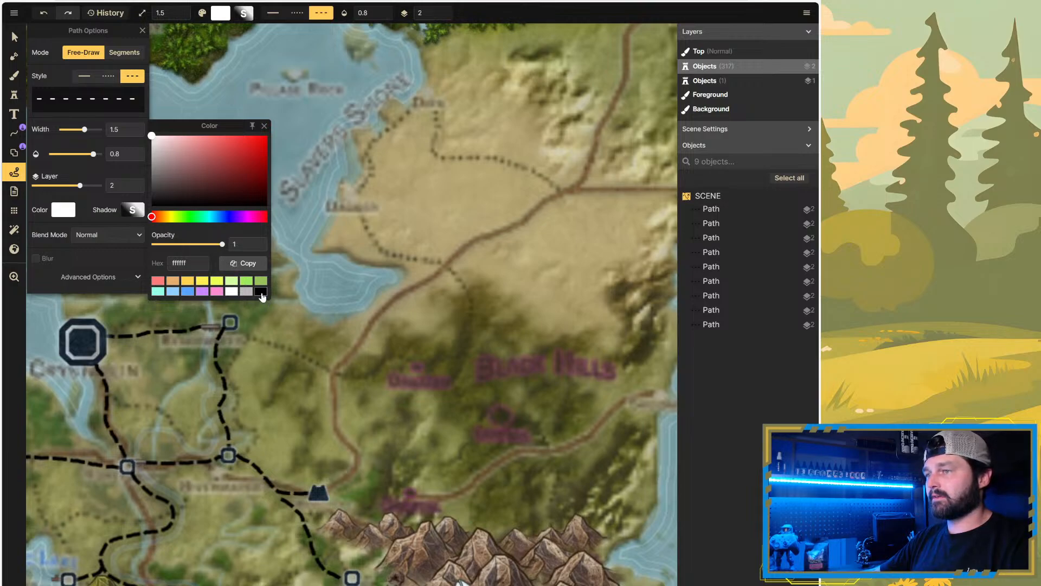
pyautogui.click(260, 292)
pyautogui.click(265, 128)
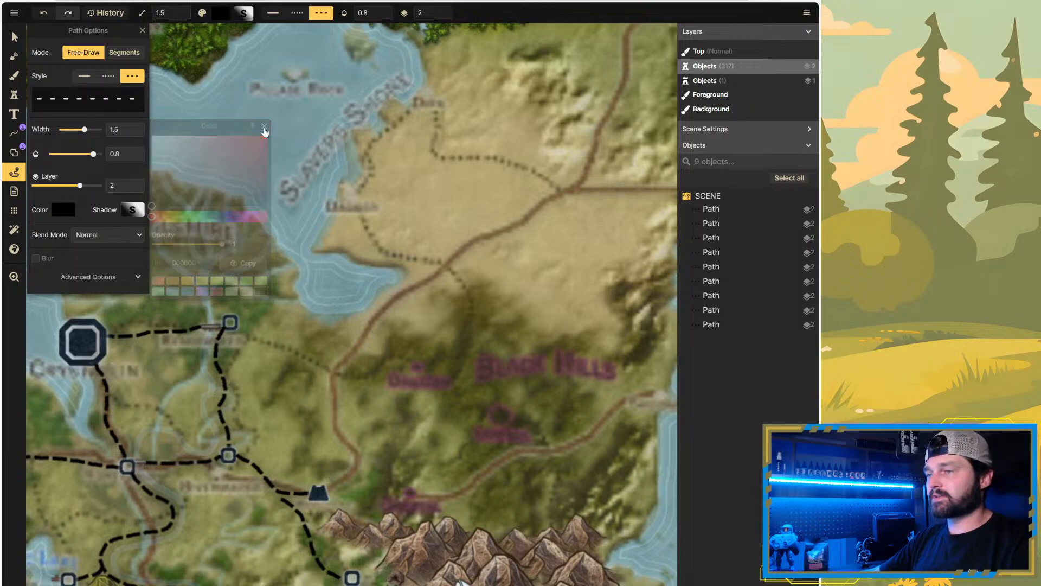
# Step: Inspect the width, opacity and advanced dash settings of the existing vertical dashed road east of the octagonal city marker
pyautogui.click(15, 37)
pyautogui.click(220, 372)
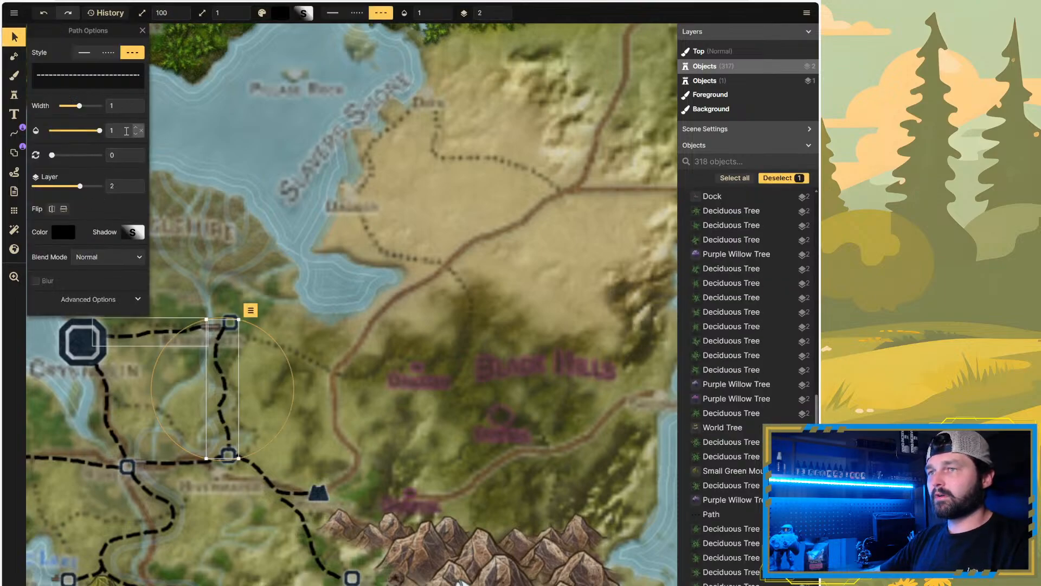
pyautogui.click(117, 302)
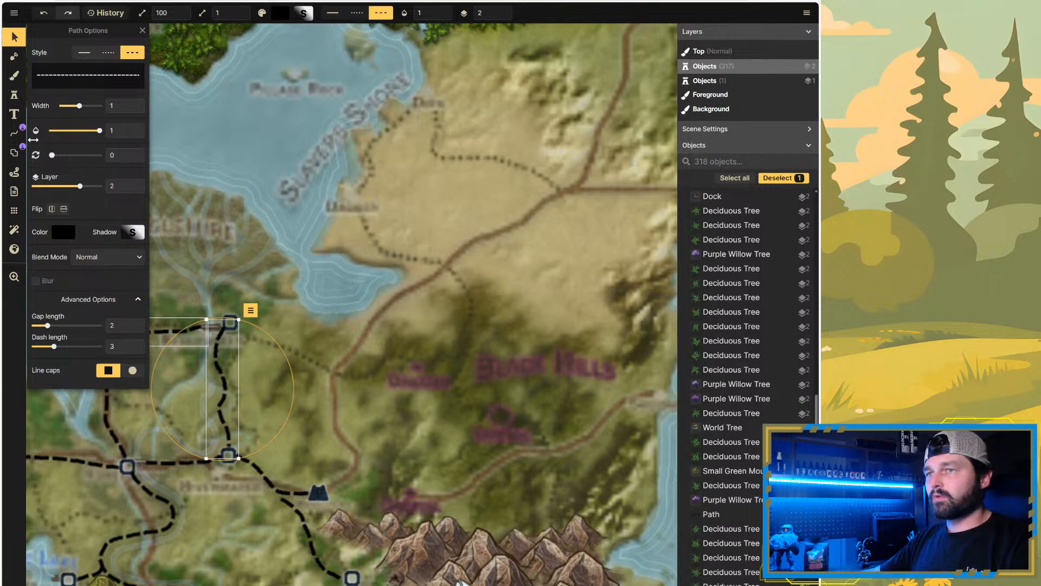
# Step: Set new dashed paths to width 1, opacity 1, gap length 2 and square line caps
pyautogui.click(14, 173)
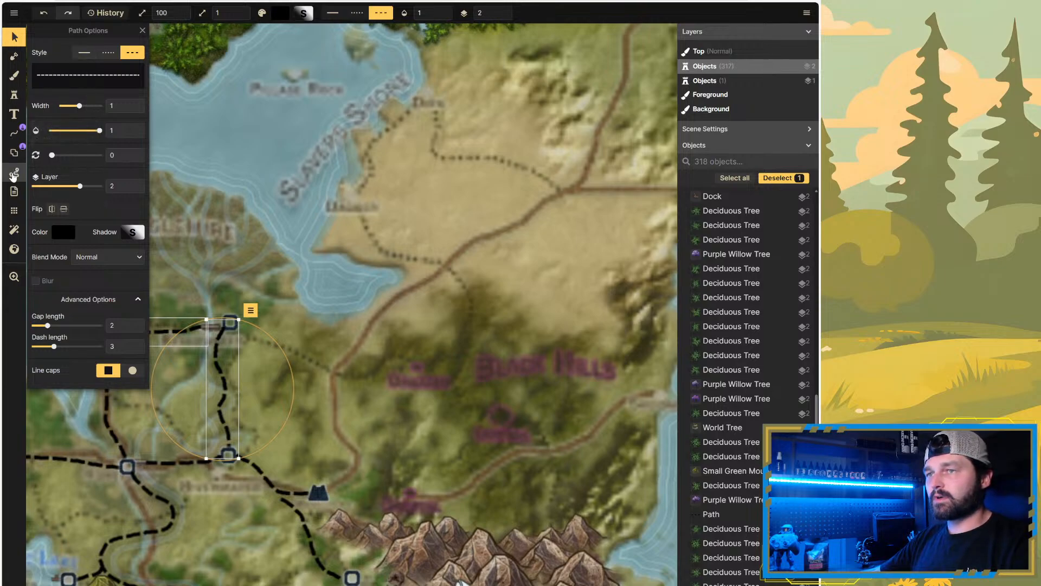
pyautogui.doubleClick(127, 129)
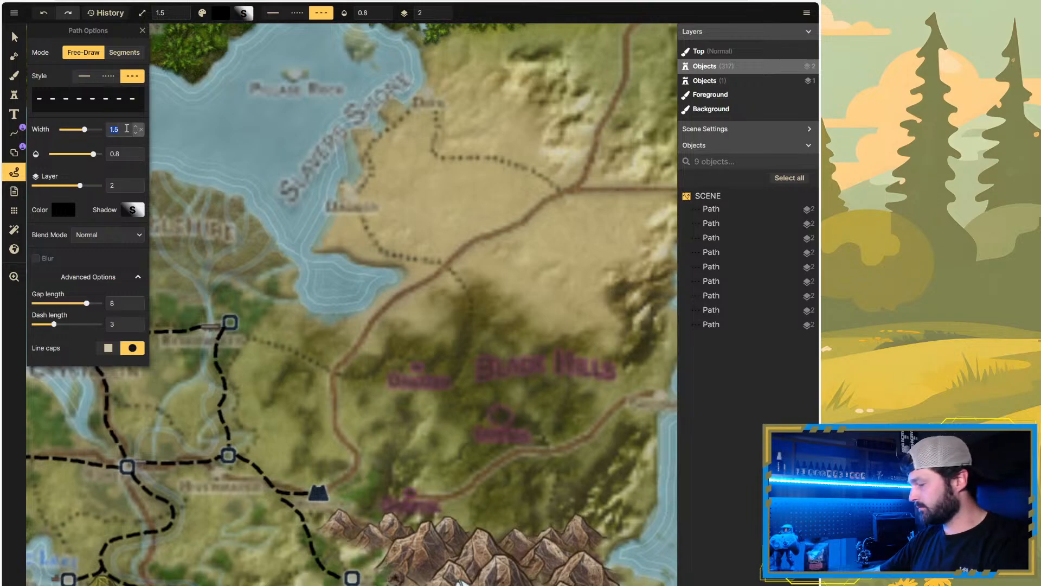
pyautogui.press('BackSpace')
pyautogui.write('1')
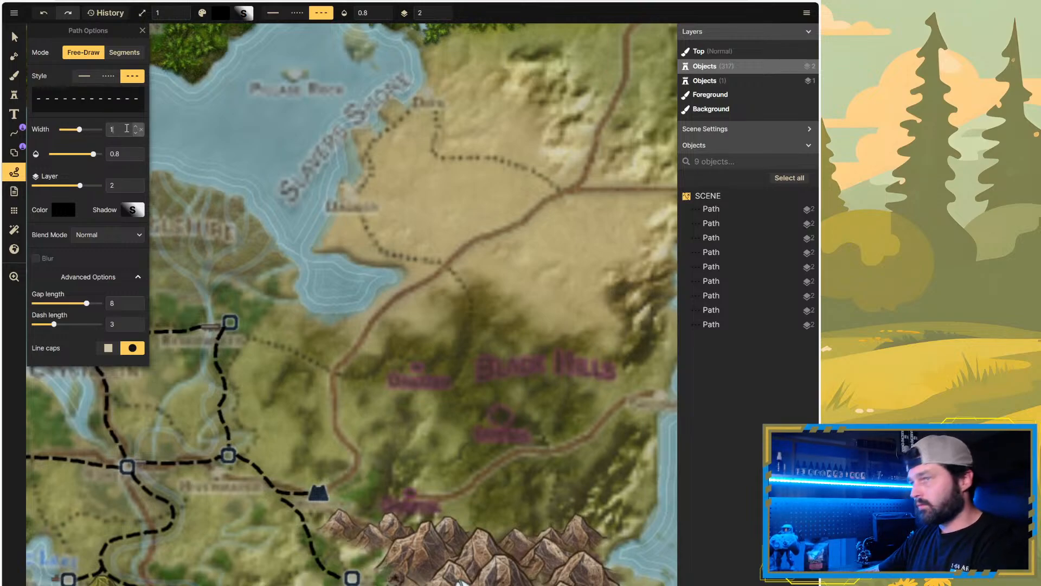
pyautogui.moveTo(123, 155); pyautogui.dragTo(103, 155)
pyautogui.write('1')
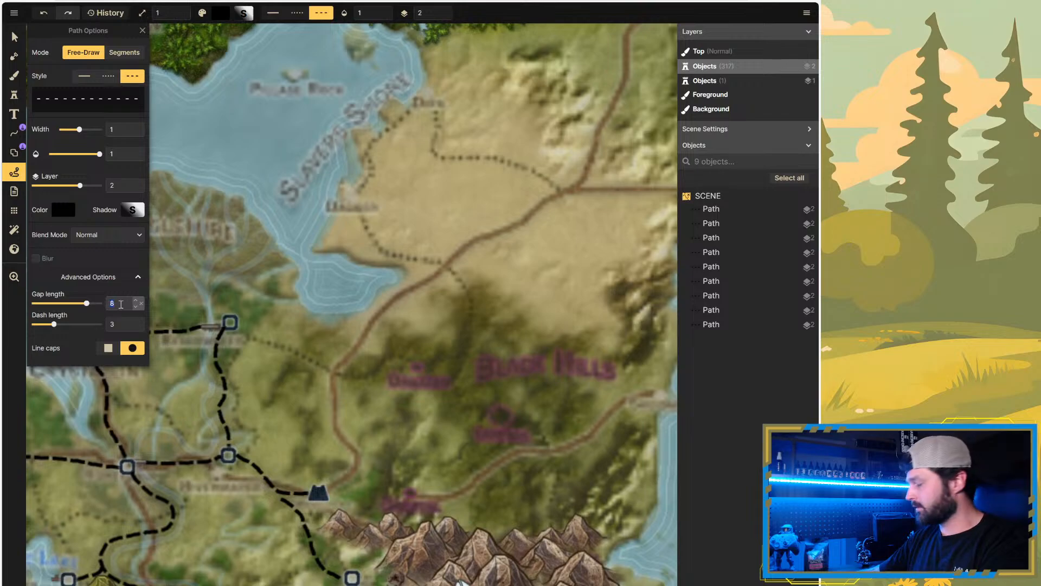
pyautogui.write('2')
pyautogui.click(108, 348)
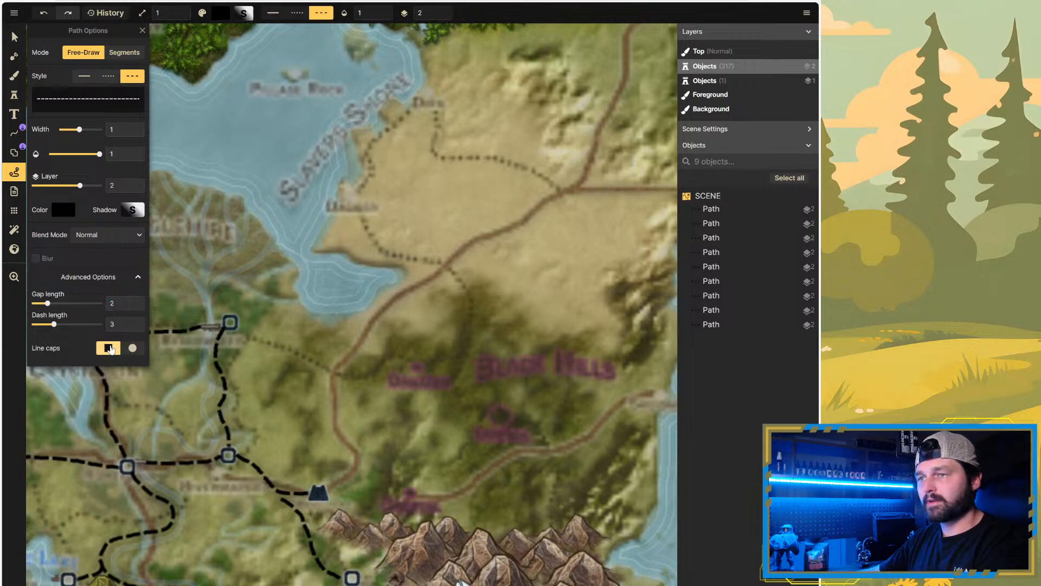
pyautogui.click(143, 30)
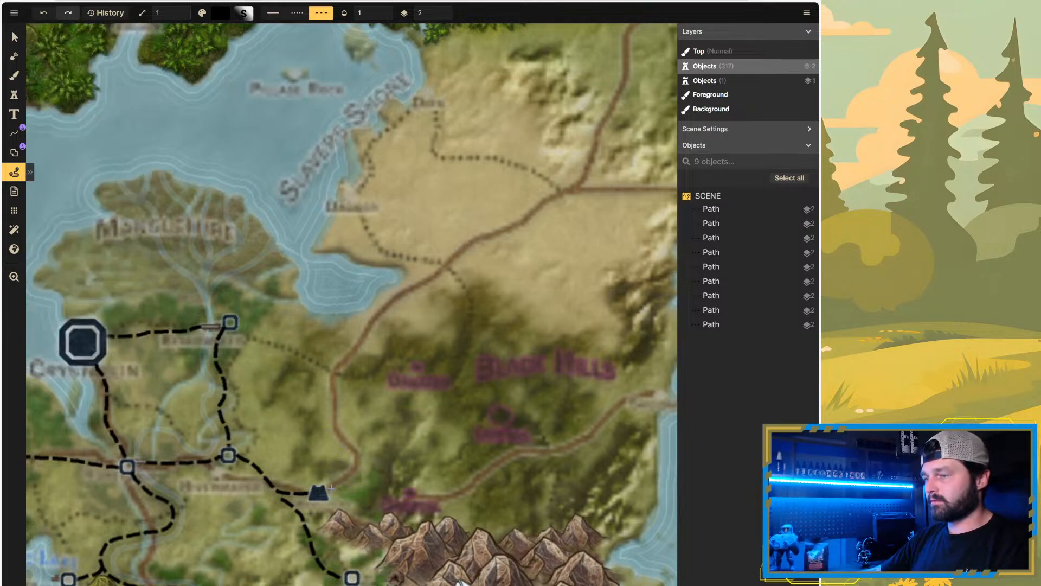
# Step: Trace the reference road with a dashed path from the dark marker above the brown mountains northeast to the desert fork
pyautogui.moveTo(331, 488)
pyautogui.mouseDown()
pyautogui.moveTo(355, 455)
pyautogui.moveTo(337, 425)
pyautogui.moveTo(334, 380)
pyautogui.moveTo(374, 319)
pyautogui.moveTo(474, 240)
pyautogui.moveTo(506, 234)
pyautogui.moveTo(582, 186)
pyautogui.mouseUp()
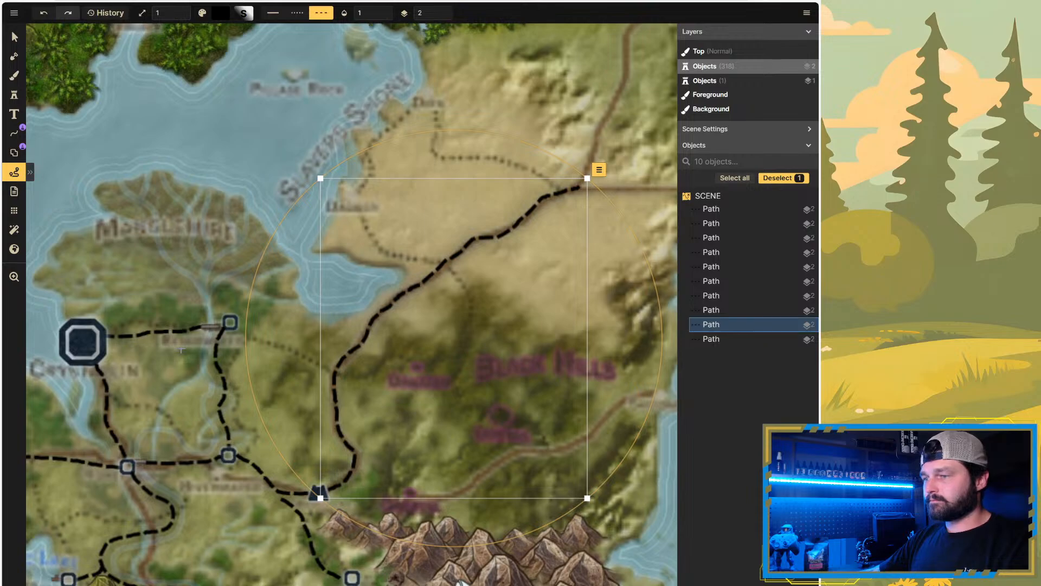
pyautogui.scroll(-5, 182, 350)
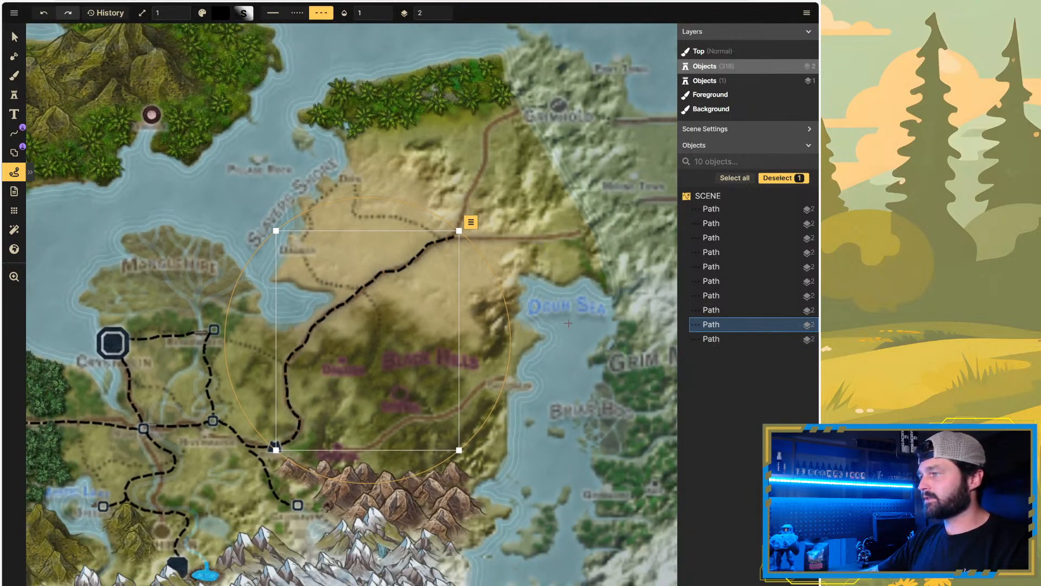
pyautogui.scroll(-3, 568, 324)
pyautogui.scroll(4, 532, 232)
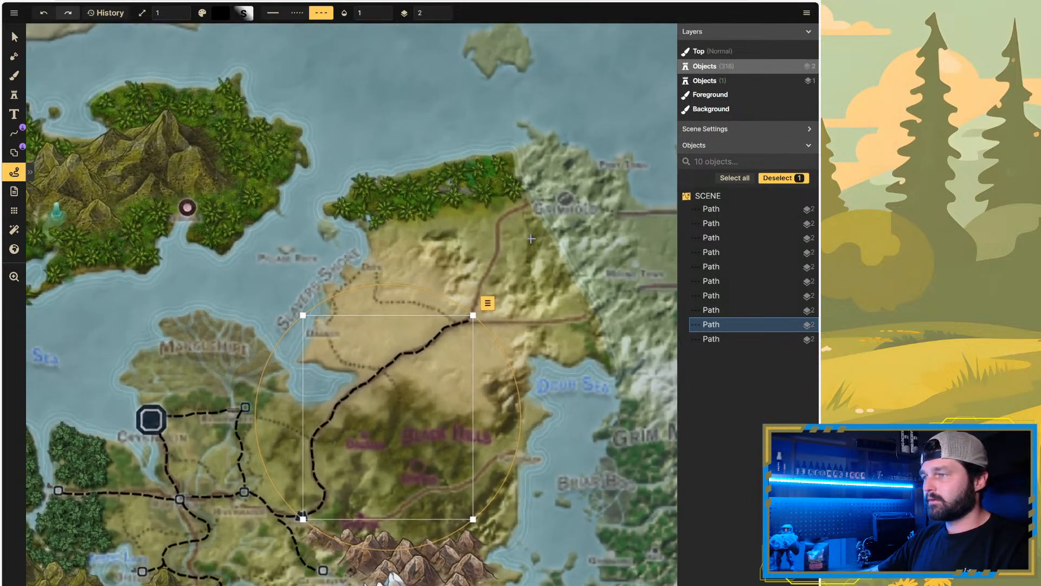
pyautogui.scroll(2, 442, 221)
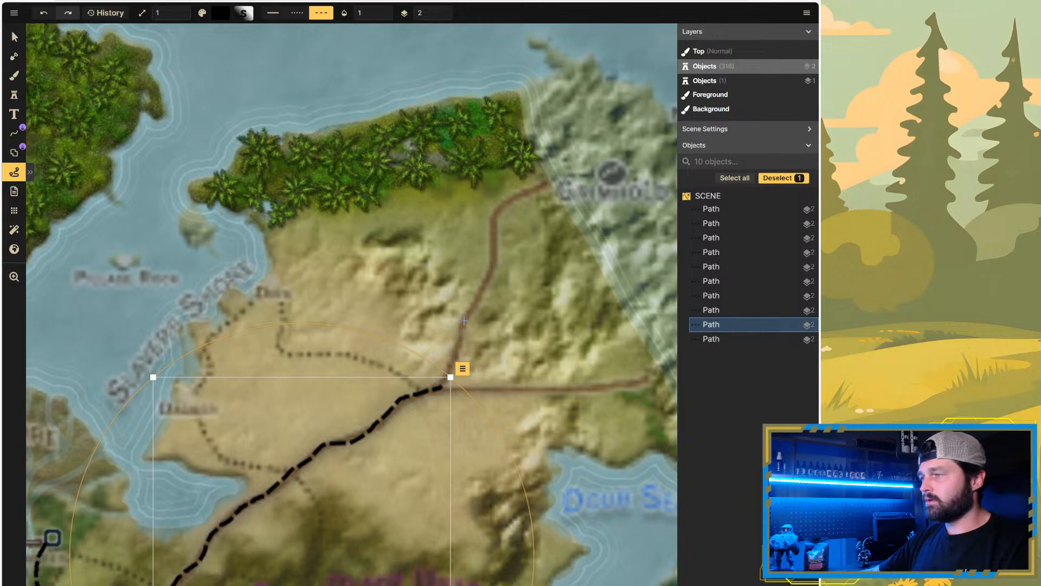
pyautogui.press('Escape')
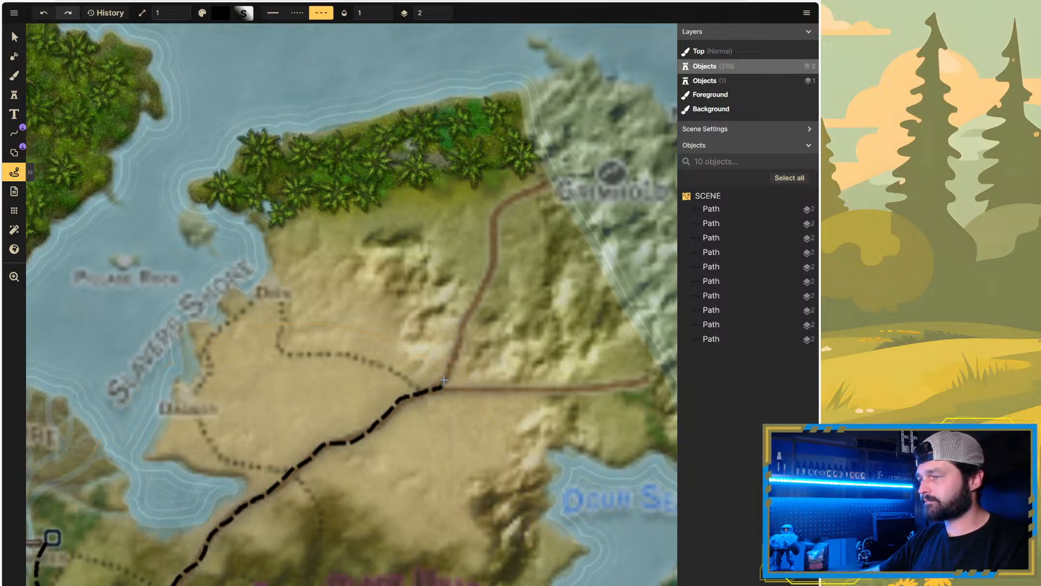
# Step: Draw dashed roads from the desert fork north toward Grimhold and east to the edge of the painted land
pyautogui.moveTo(444, 381)
pyautogui.mouseDown()
pyautogui.moveTo(462, 312)
pyautogui.moveTo(490, 273)
pyautogui.moveTo(498, 210)
pyautogui.moveTo(545, 183)
pyautogui.mouseUp()
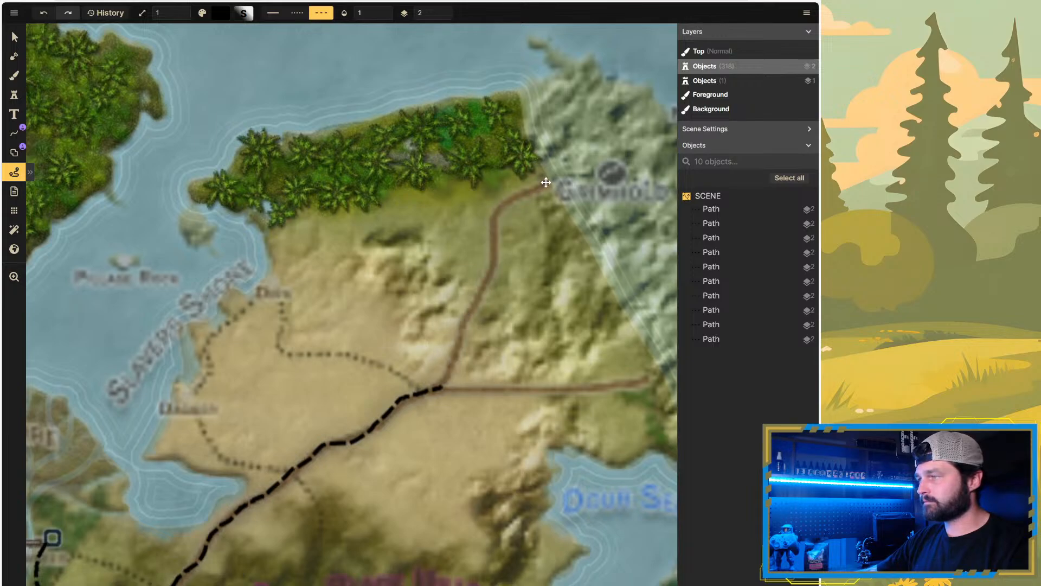
pyautogui.click(492, 390)
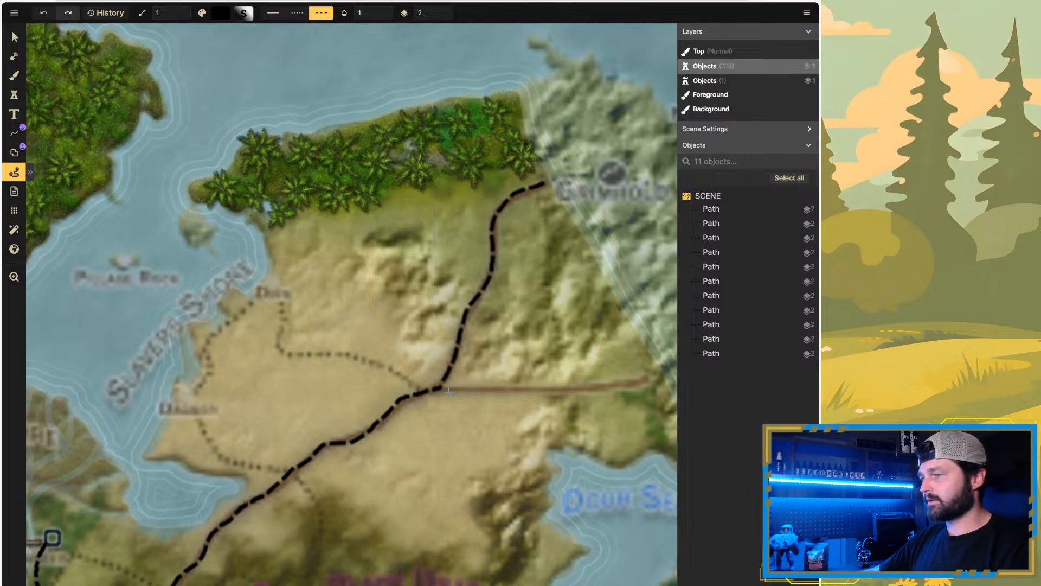
pyautogui.moveTo(443, 389)
pyautogui.mouseDown()
pyautogui.moveTo(618, 385)
pyautogui.moveTo(652, 373)
pyautogui.mouseUp()
pyautogui.scroll(-10, 358, 331)
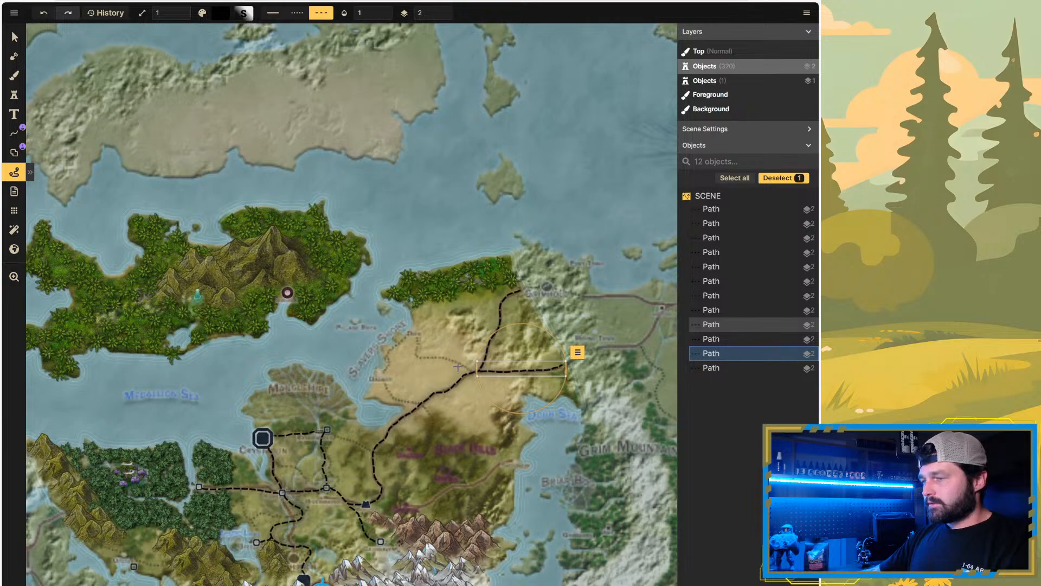
# Step: Trace the reference road with a dashed path from beside the dark marker east through the Black Hills to the coast
pyautogui.scroll(-2, 458, 366)
pyautogui.scroll(8, 496, 535)
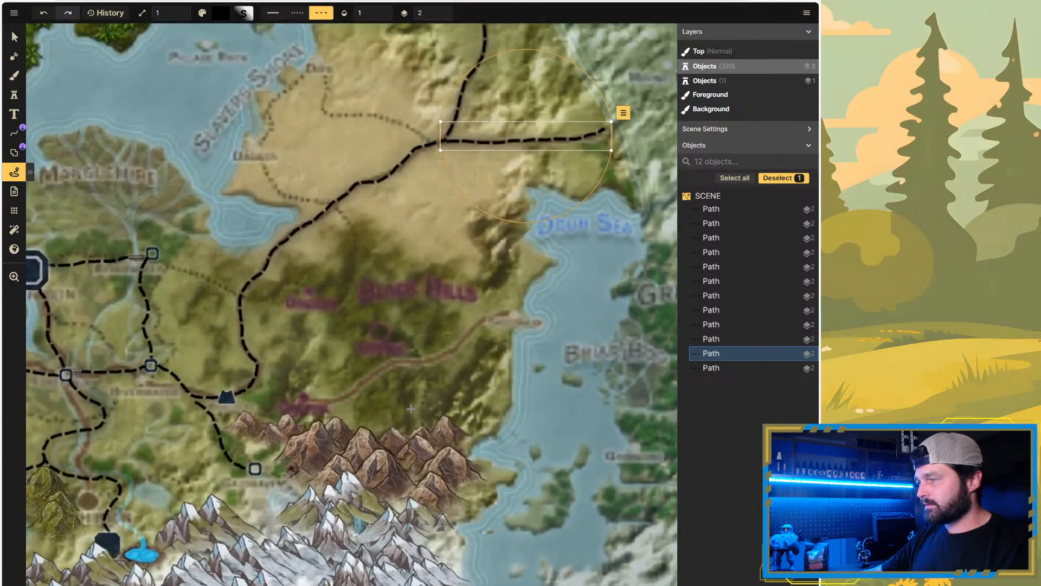
pyautogui.scroll(2, 402, 415)
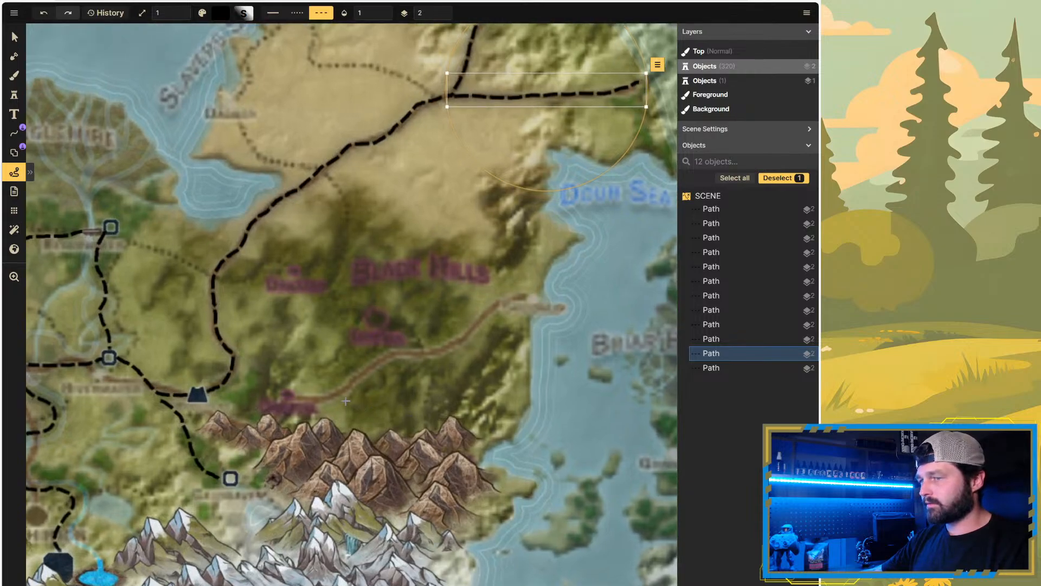
pyautogui.scroll(1, 346, 401)
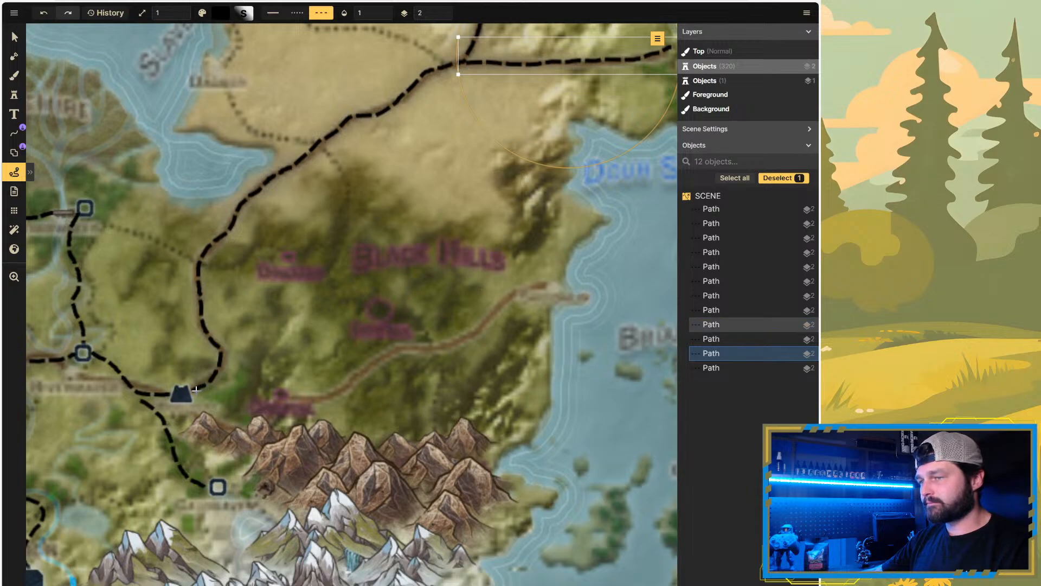
pyautogui.press('Escape')
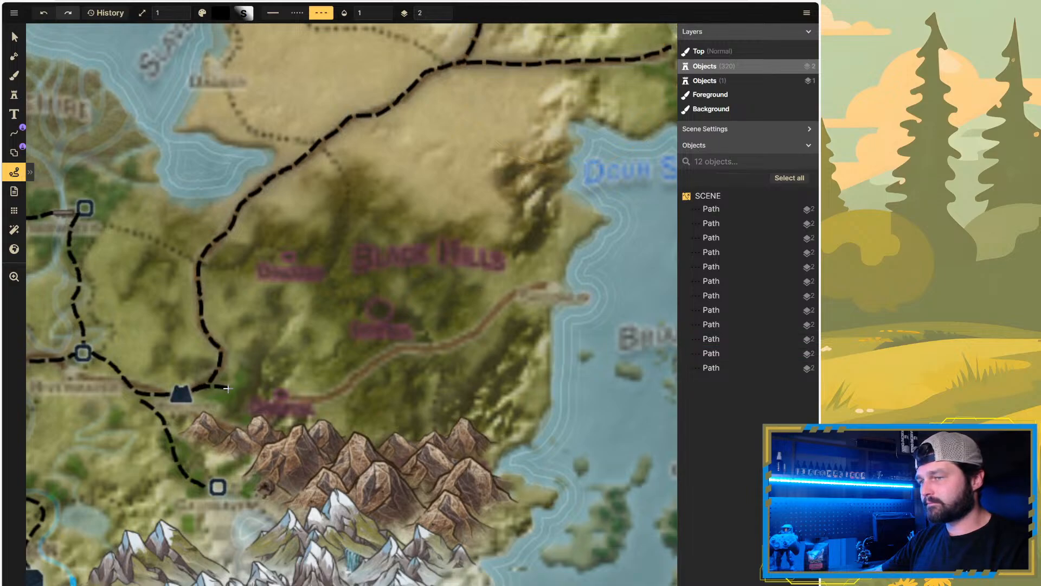
pyautogui.click(237, 390)
pyautogui.press('Escape')
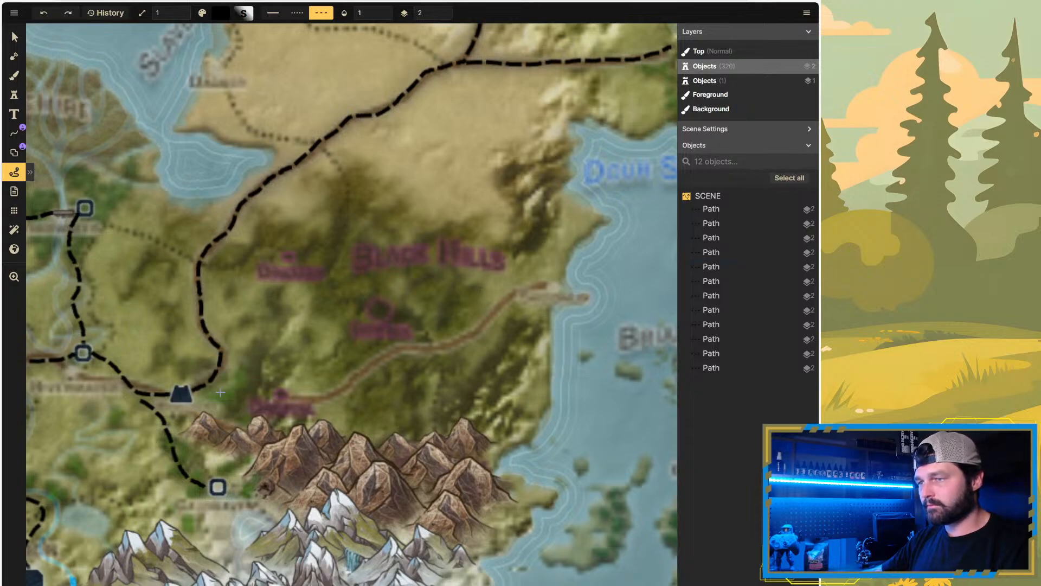
pyautogui.moveTo(215, 386)
pyautogui.mouseDown()
pyautogui.moveTo(318, 398)
pyautogui.moveTo(410, 351)
pyautogui.moveTo(458, 346)
pyautogui.moveTo(511, 298)
pyautogui.moveTo(548, 290)
pyautogui.mouseUp()
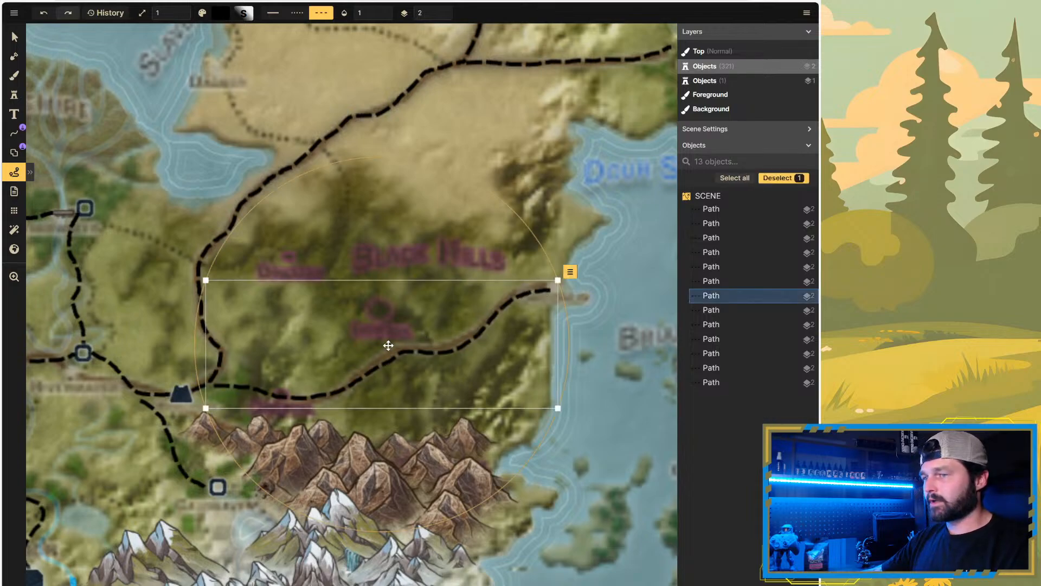
pyautogui.press('Escape')
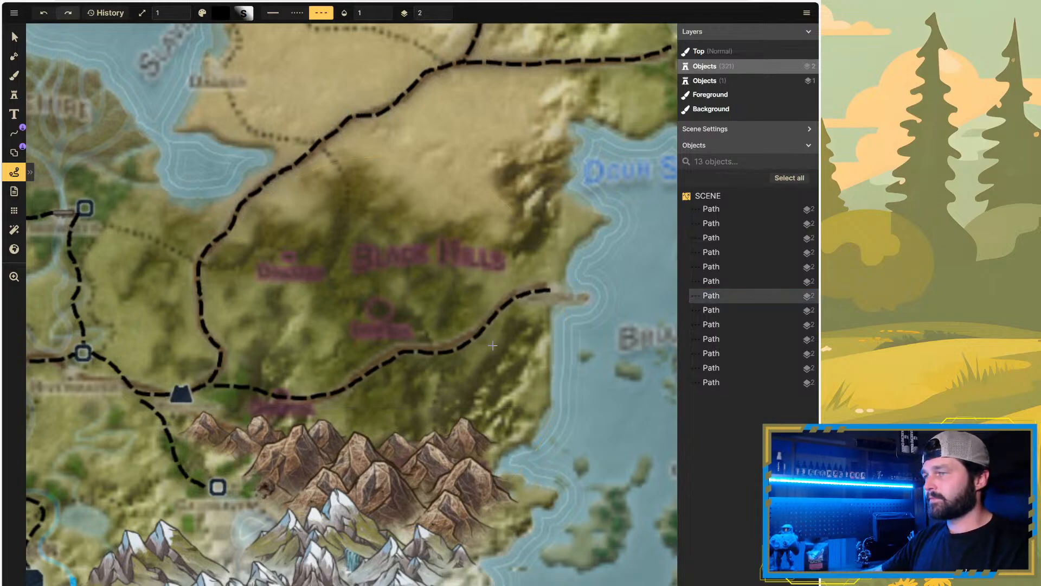
# Step: Set up the land mask brush in Add mode with size 2 for the Pillage Rock area
pyautogui.scroll(-4, 460, 342)
pyautogui.scroll(-5, 394, 295)
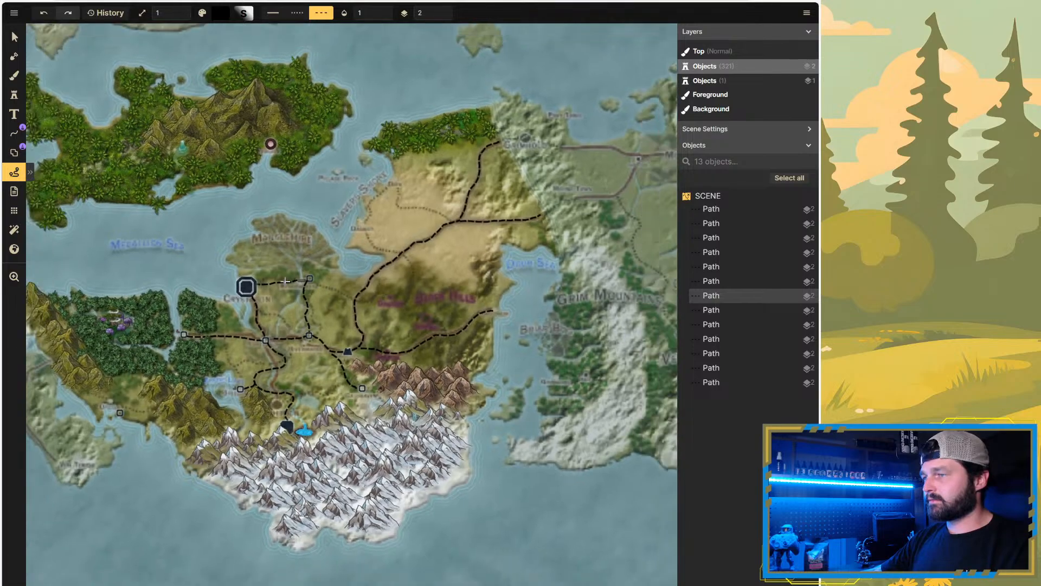
pyautogui.scroll(5, 434, 316)
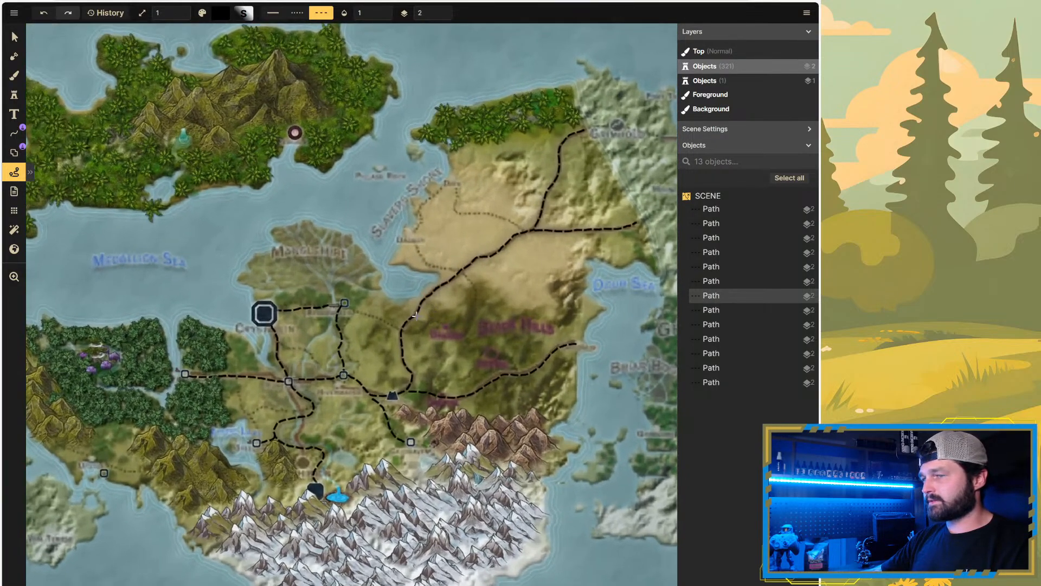
pyautogui.scroll(3, 336, 307)
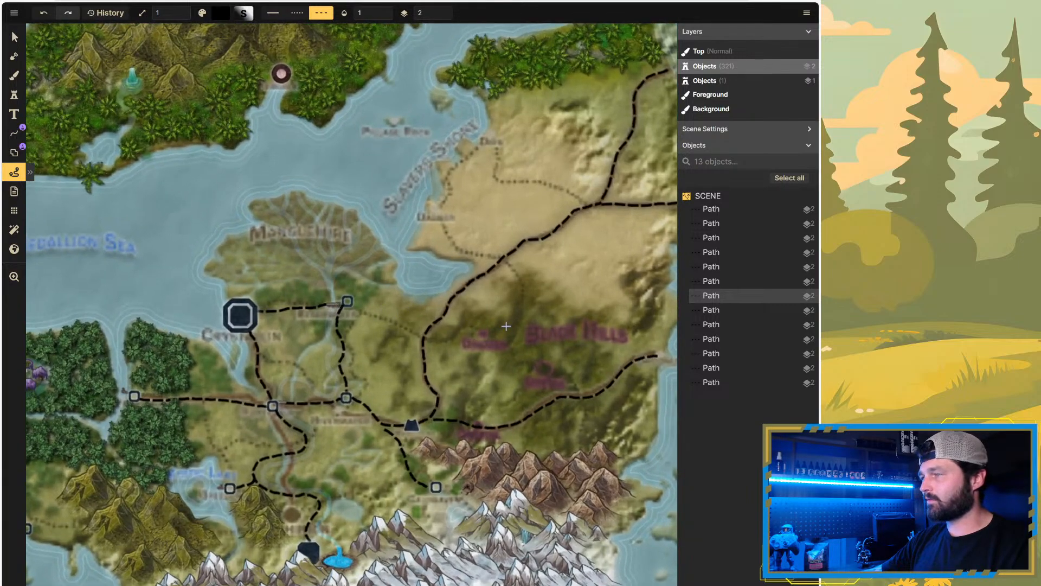
pyautogui.scroll(-2, 361, 291)
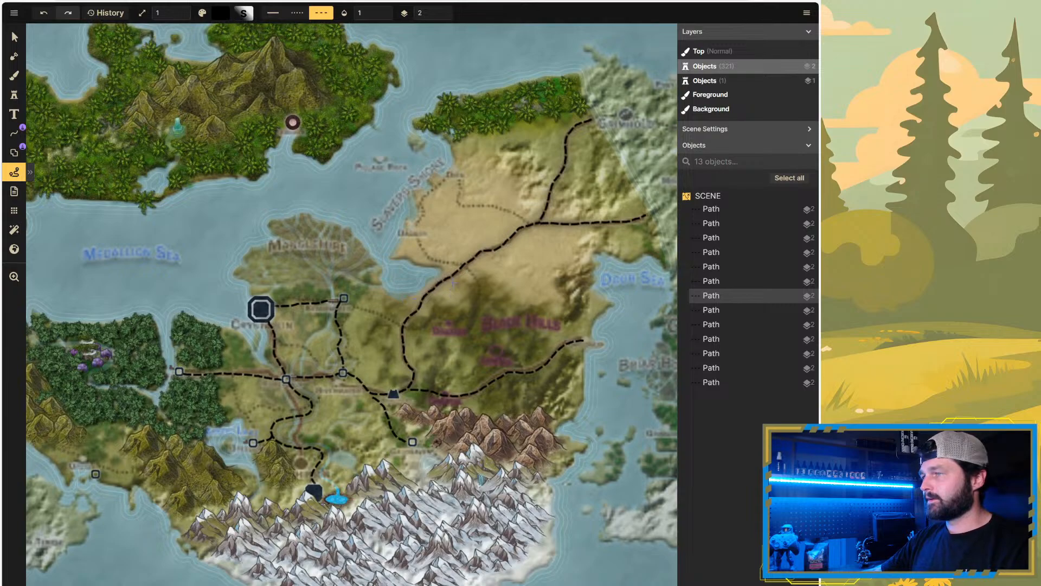
pyautogui.scroll(5, 420, 165)
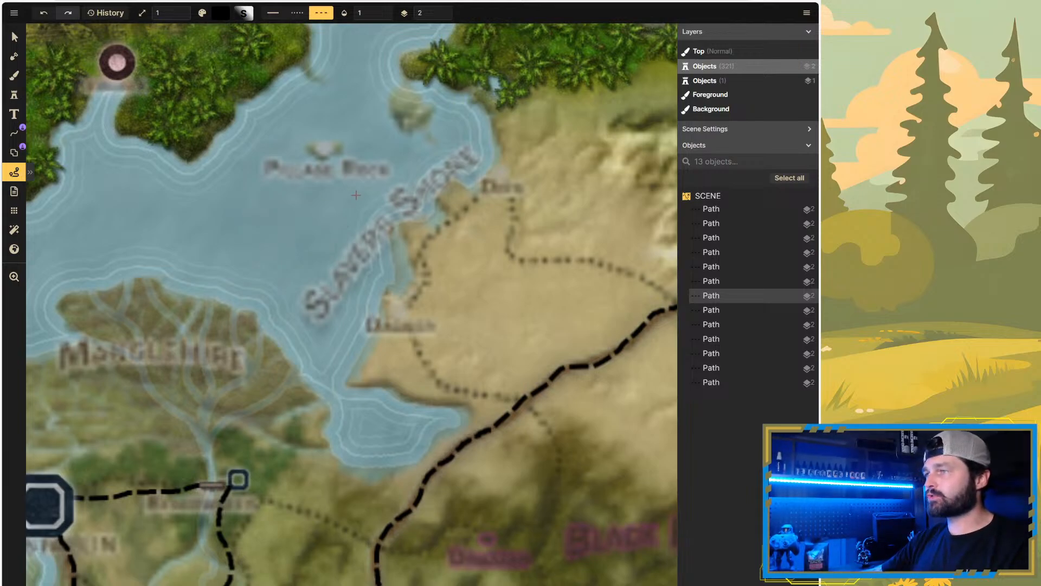
pyautogui.scroll(-2, 545, 303)
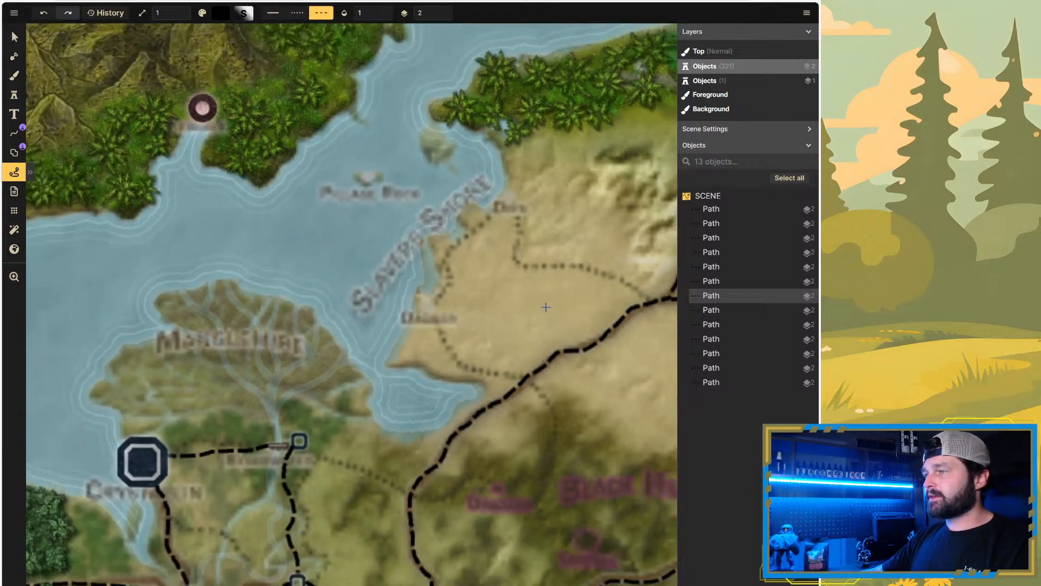
pyautogui.scroll(3, 391, 94)
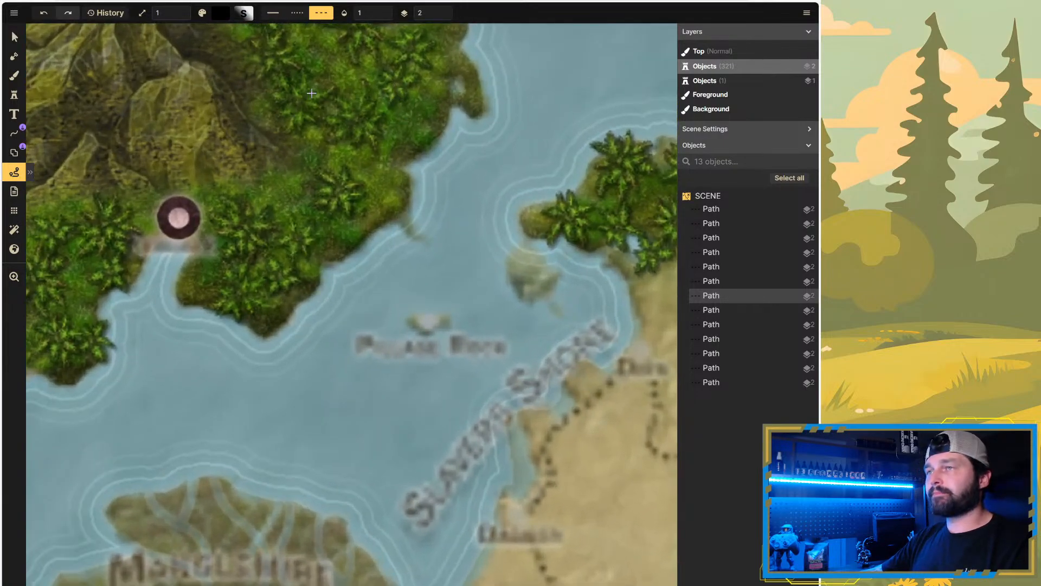
pyautogui.click(14, 56)
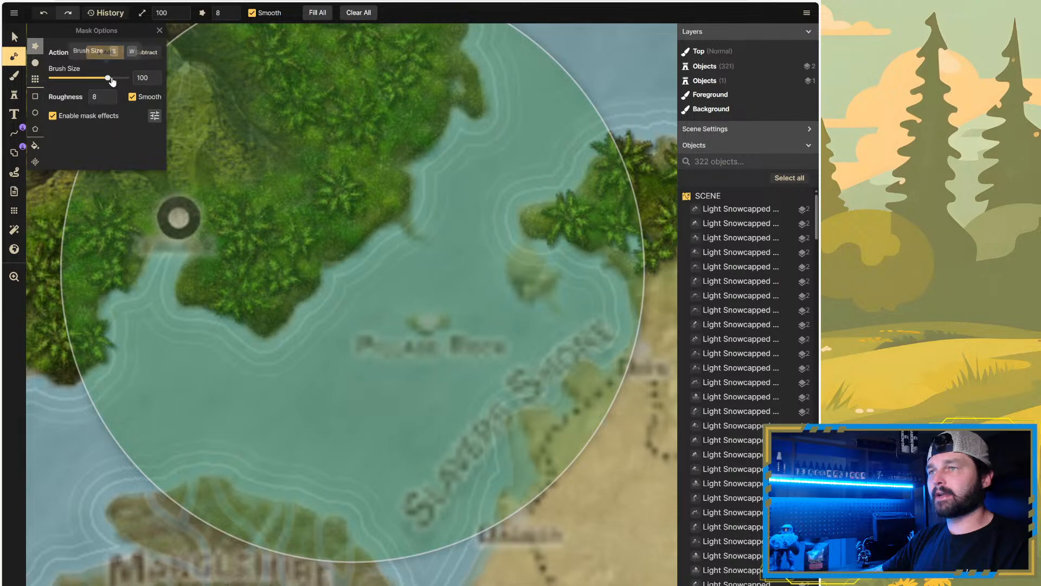
pyautogui.moveTo(108, 78); pyautogui.dragTo(58, 81)
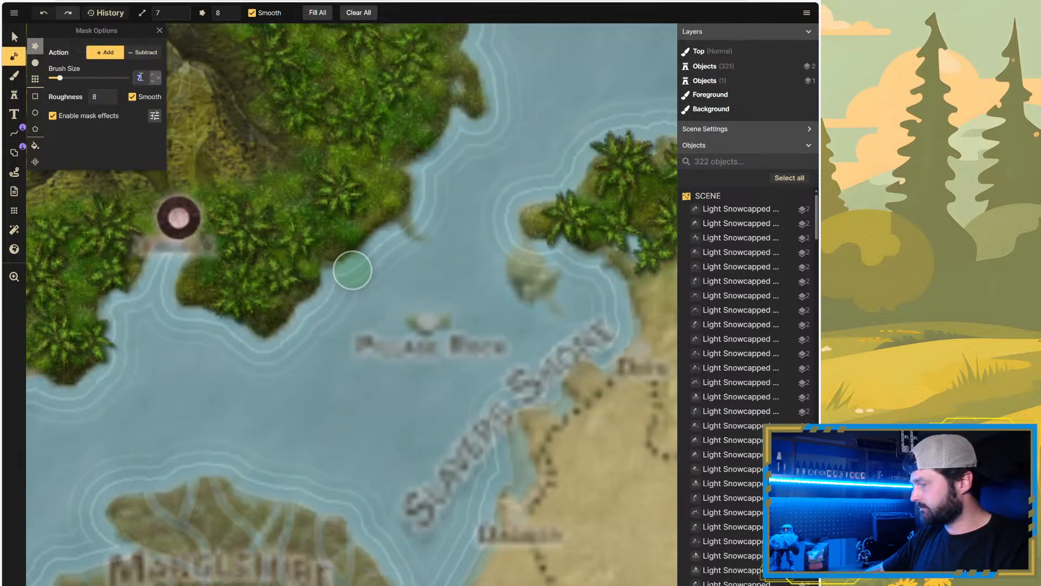
pyautogui.write('2')
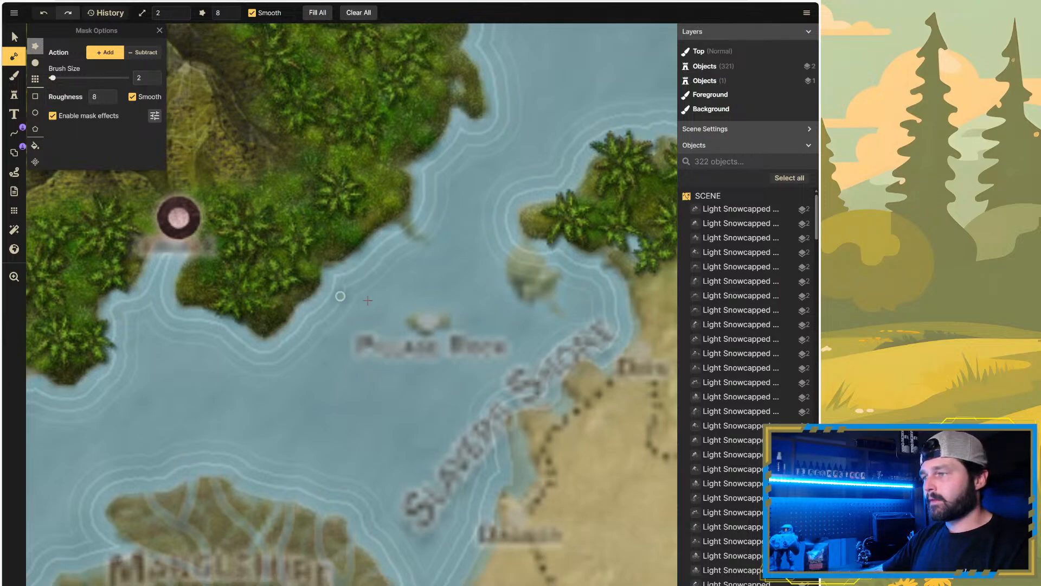
# Step: Try to add the Pillage Rock islet with the rough mask brush, undoing each attempt
pyautogui.click(436, 329)
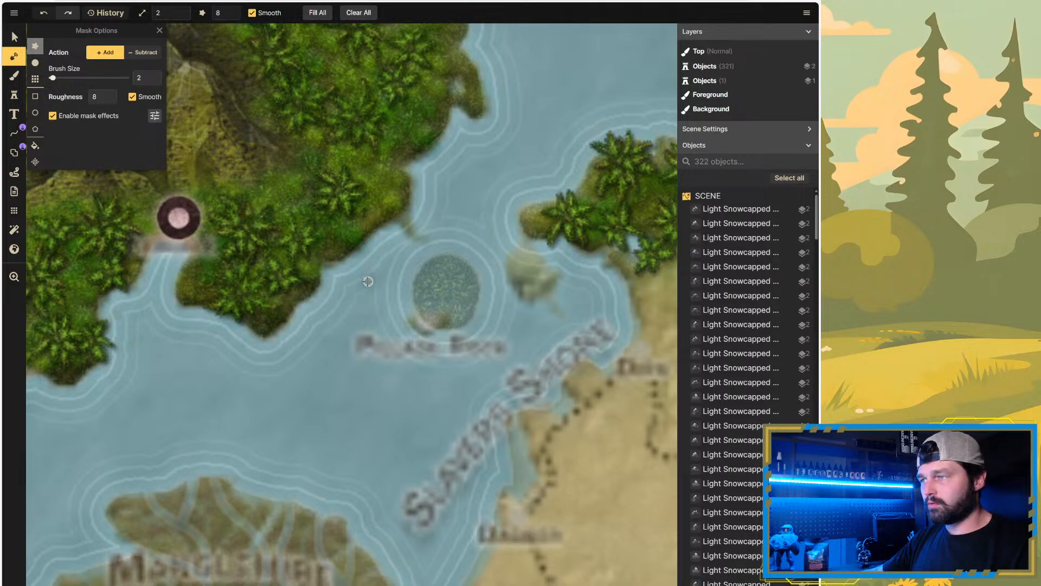
pyautogui.hotkey('ctrl', 'z')
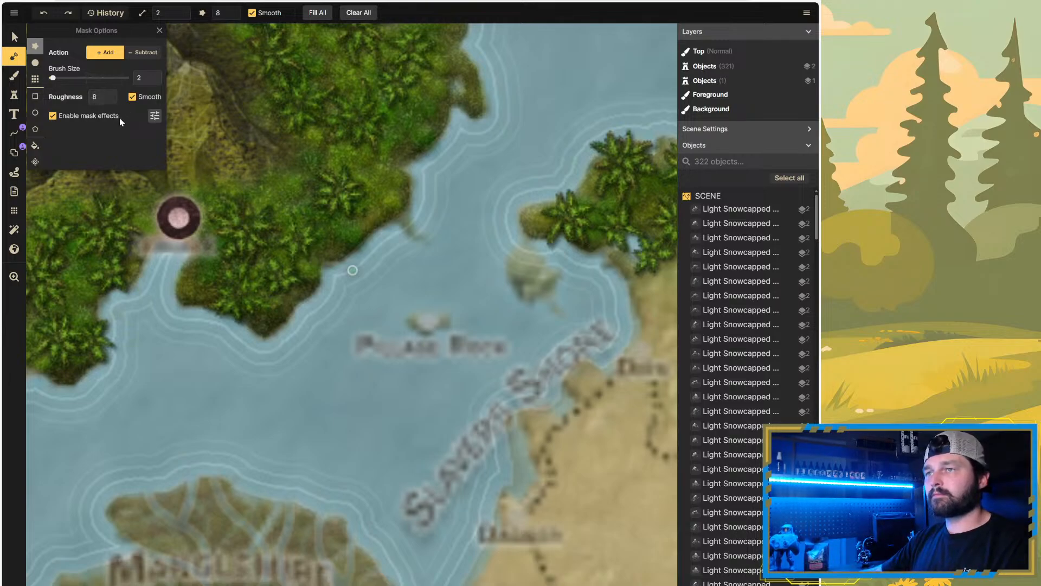
pyautogui.click(383, 361)
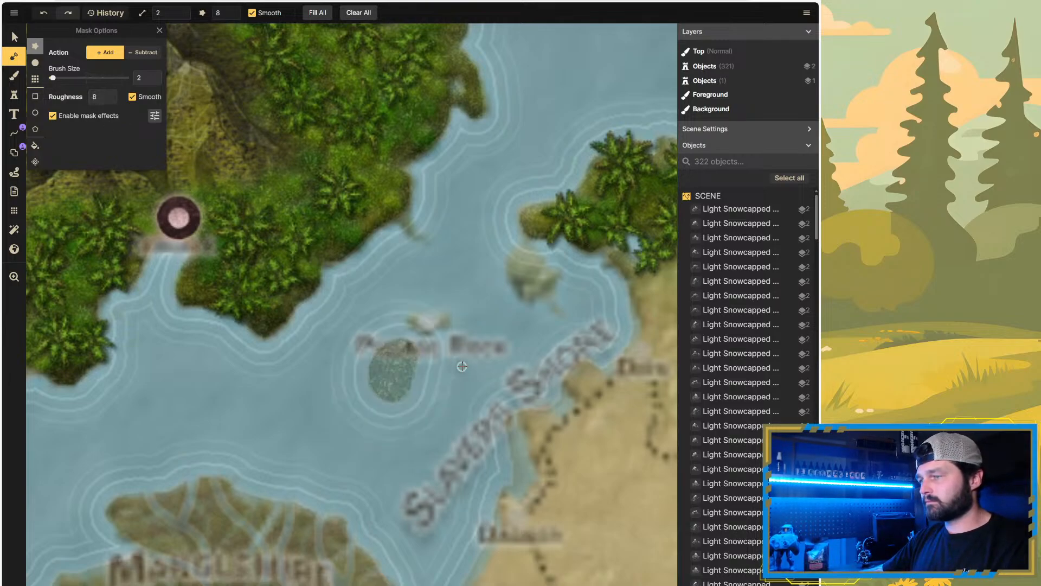
pyautogui.hotkey('ctrl', 'z')
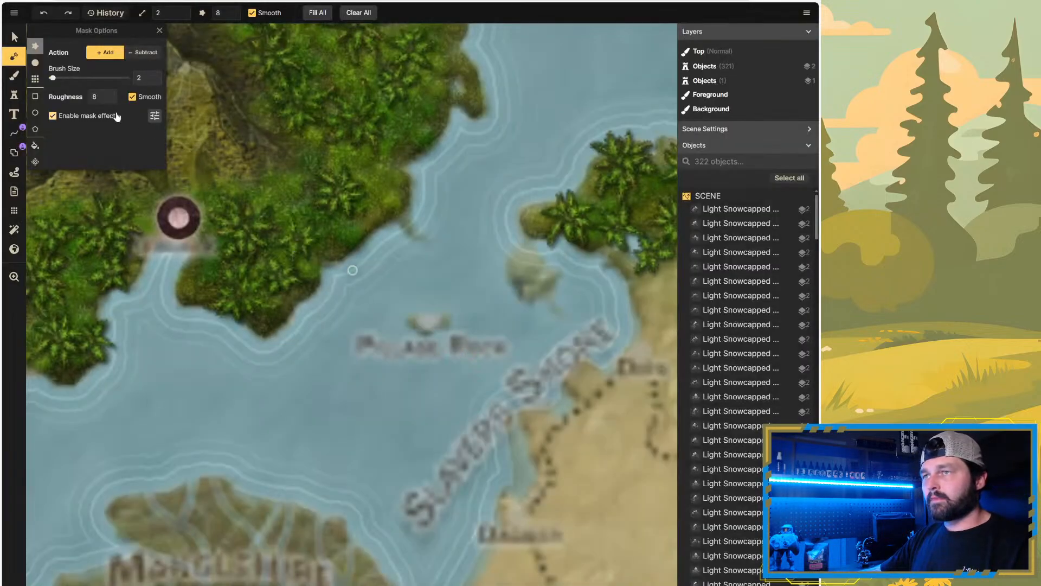
# Step: Add the Pillage Rock islet to the land mask with a size 2 round brush and paint it with the foreground ground texture
pyautogui.click(35, 62)
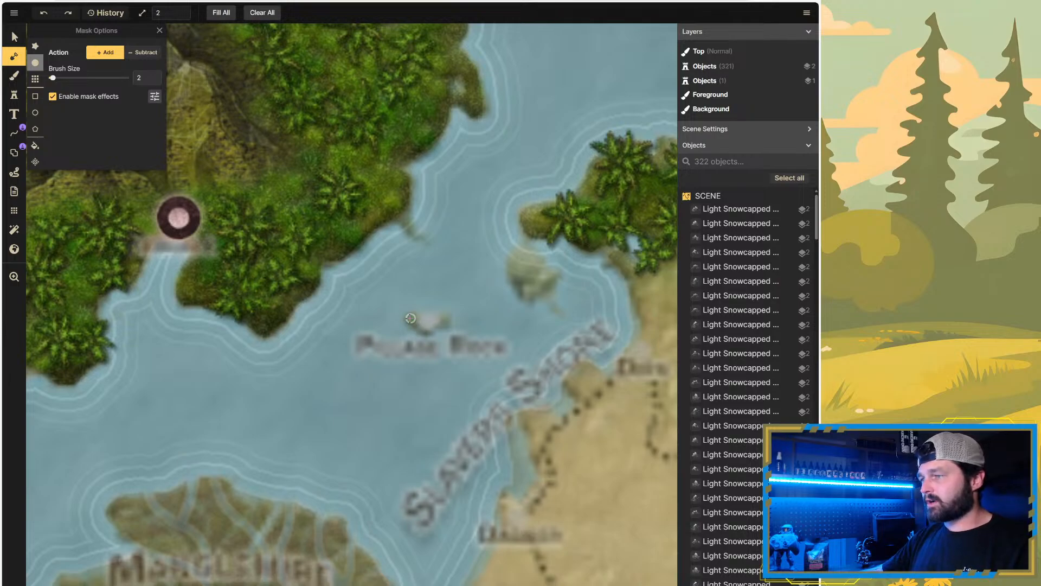
pyautogui.moveTo(410, 318)
pyautogui.mouseDown()
pyautogui.moveTo(449, 322)
pyautogui.moveTo(408, 321)
pyautogui.mouseUp()
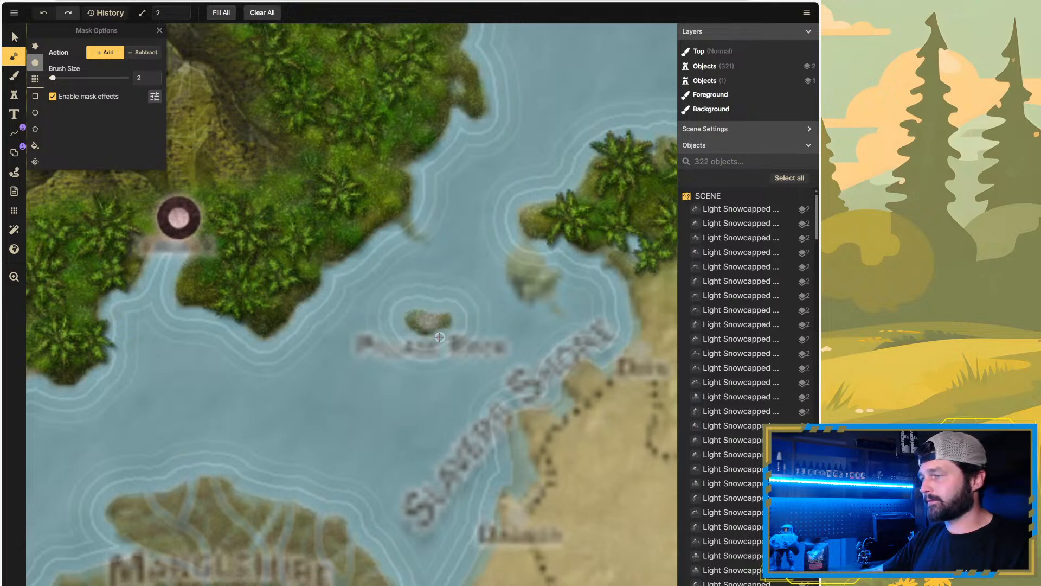
pyautogui.scroll(1, 440, 337)
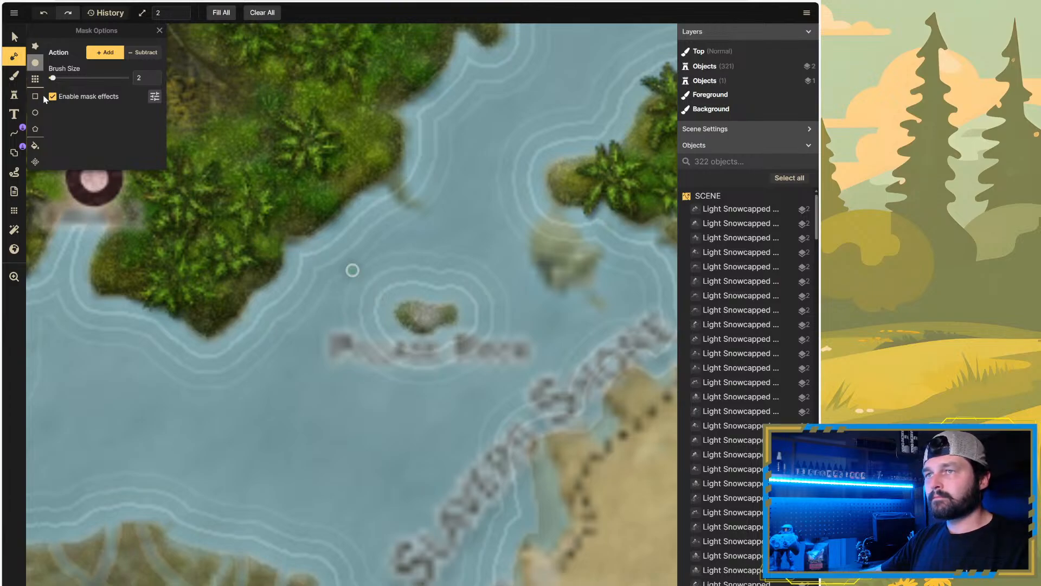
pyautogui.click(14, 75)
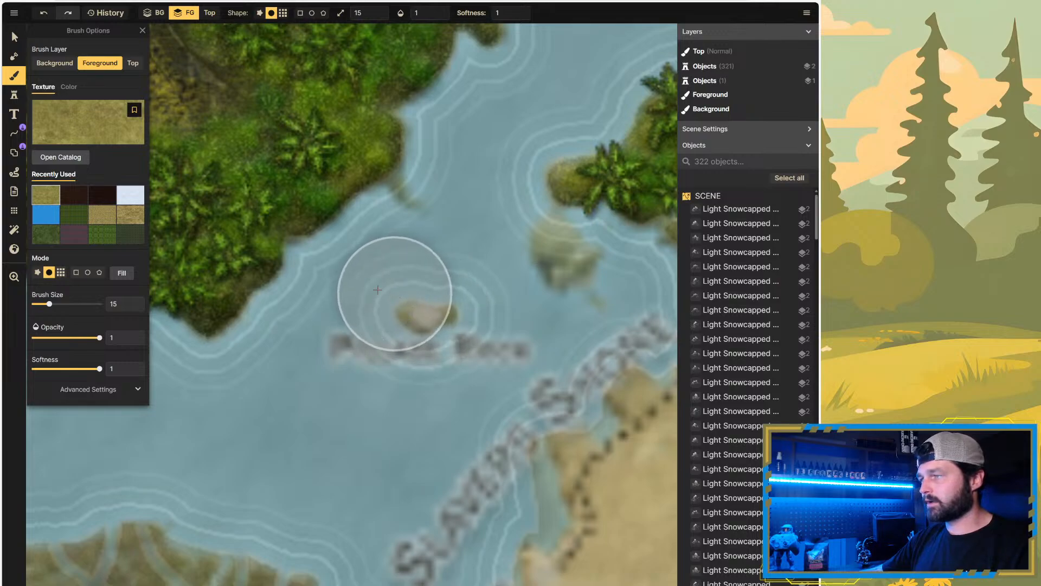
# Step: Mask in the reference island just south of the jungle peninsula and the tiny islet off its southeast tip with the size 2 round brush
pyautogui.click(14, 56)
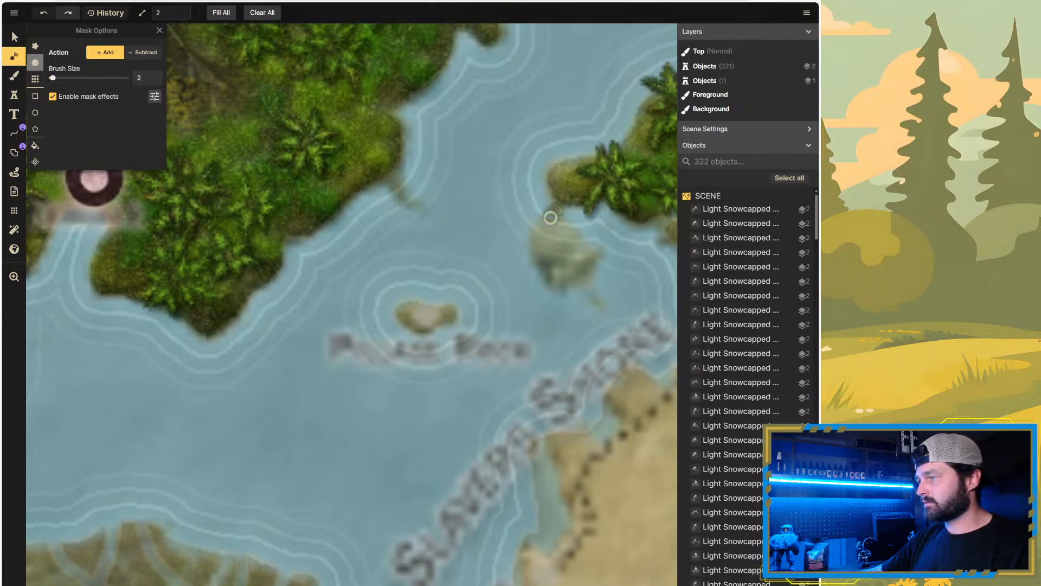
pyautogui.moveTo(548, 220)
pyautogui.mouseDown()
pyautogui.moveTo(551, 270)
pyautogui.moveTo(564, 284)
pyautogui.moveTo(587, 278)
pyautogui.moveTo(596, 255)
pyautogui.moveTo(573, 247)
pyautogui.moveTo(560, 214)
pyautogui.mouseUp()
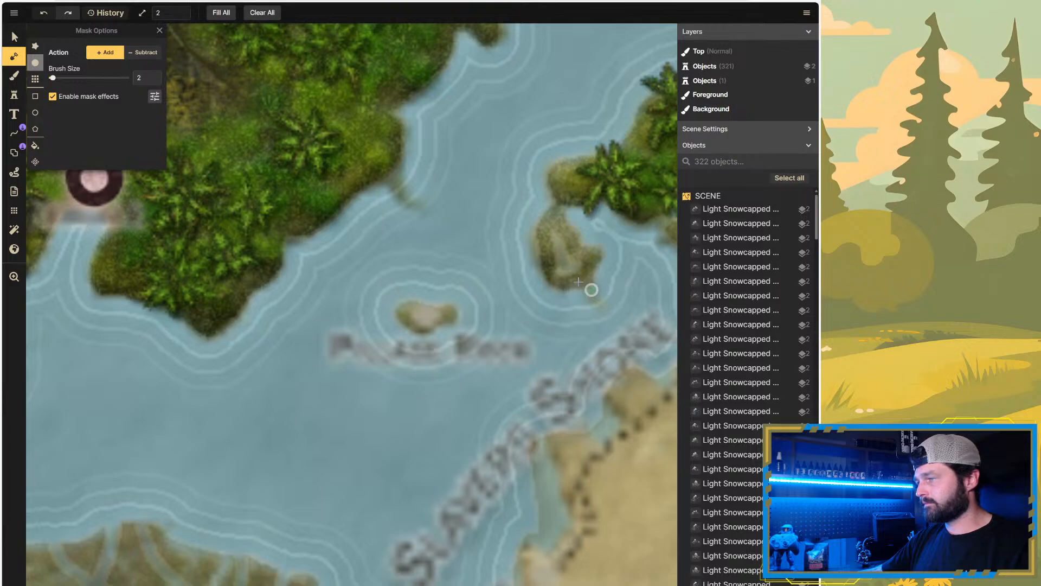
pyautogui.click(598, 298)
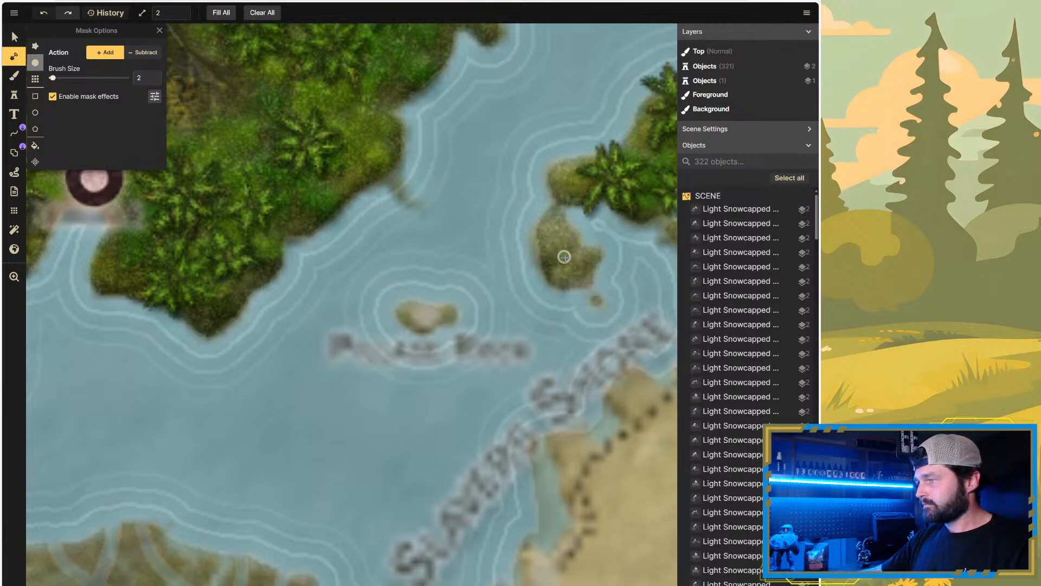
pyautogui.scroll(-3, 518, 291)
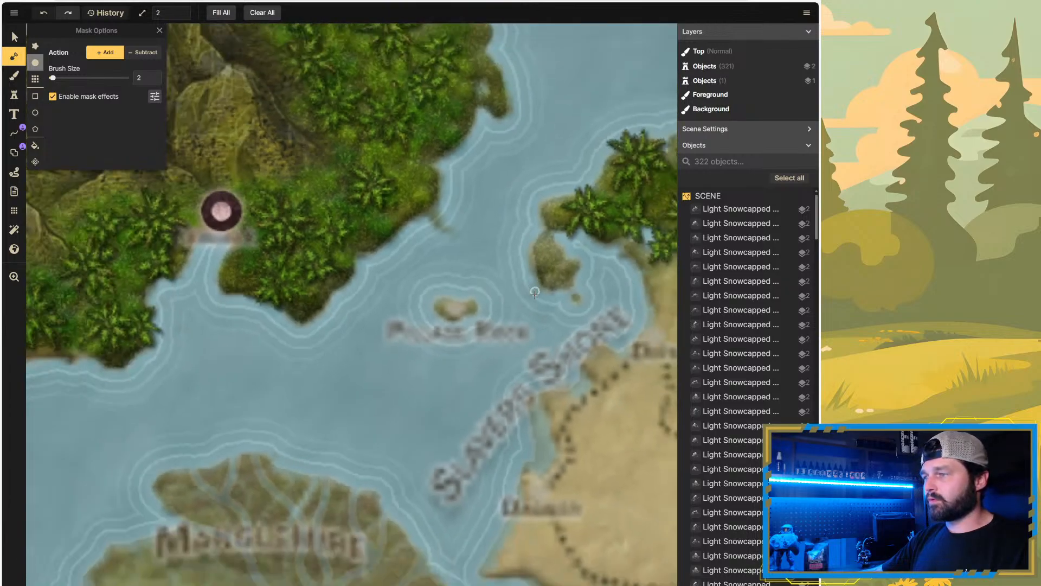
pyautogui.scroll(-4, 445, 325)
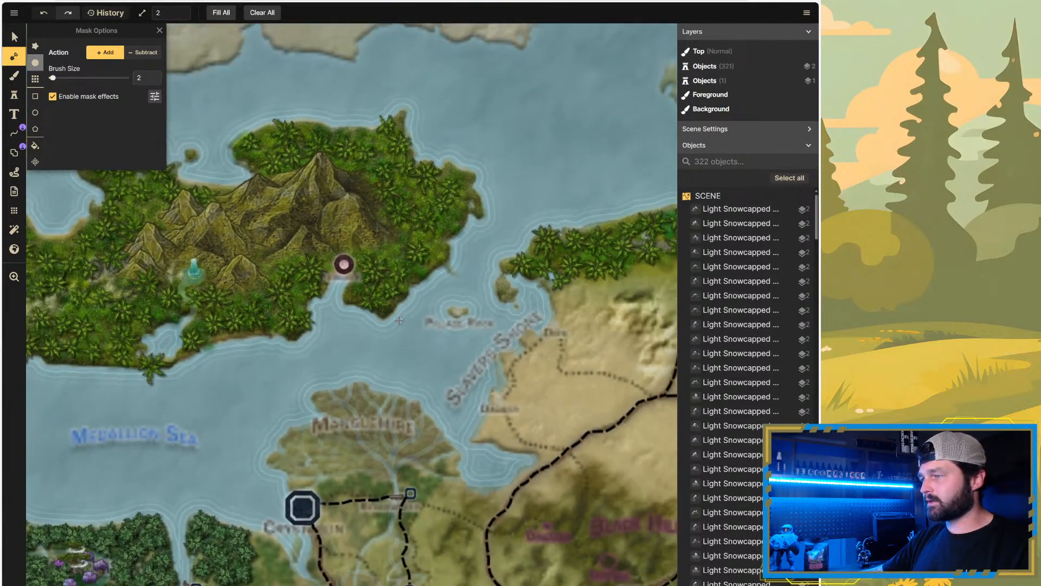
pyautogui.scroll(-1, 411, 328)
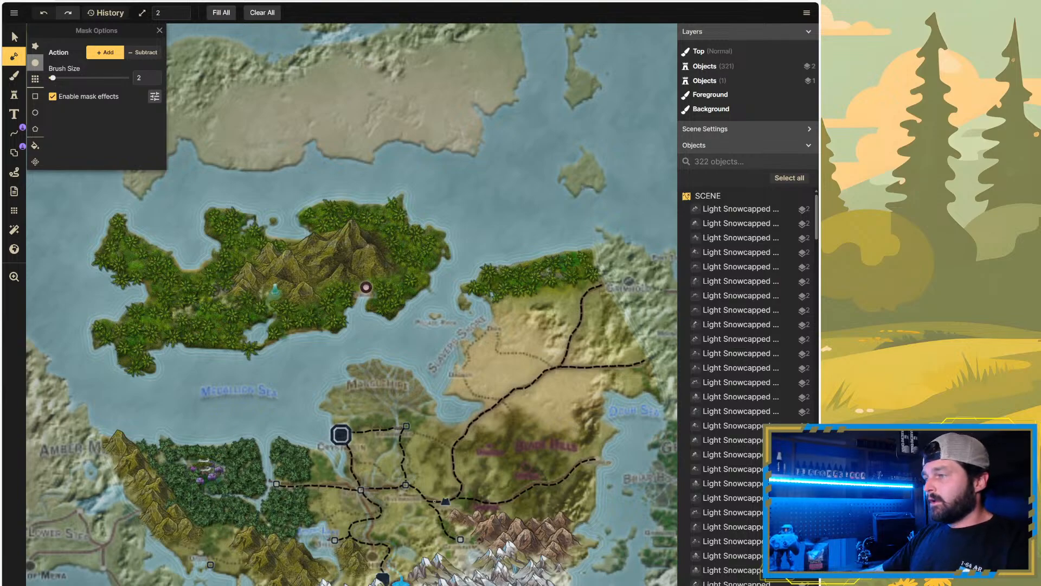
pyautogui.scroll(2, 514, 351)
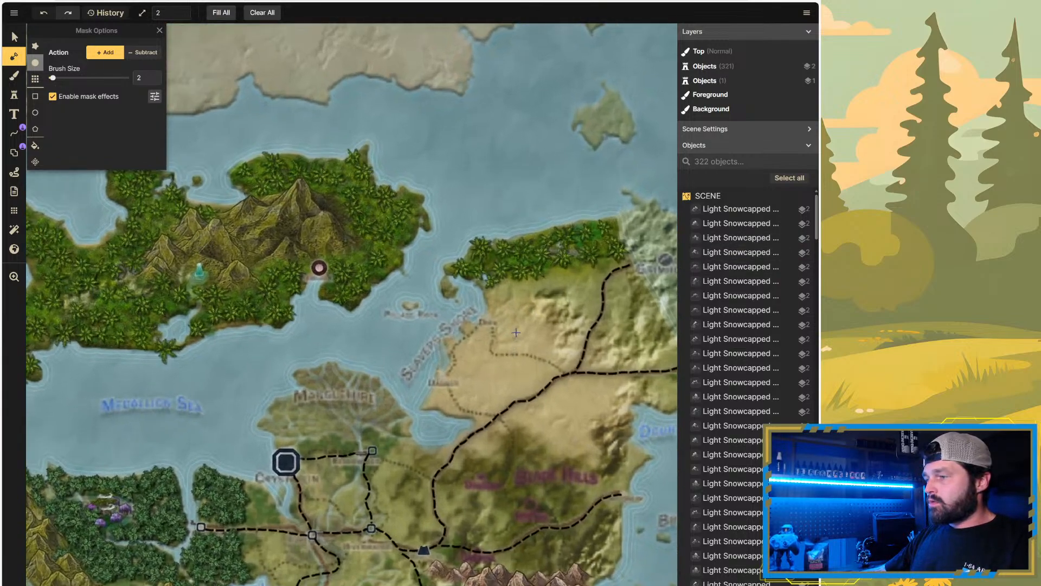
pyautogui.scroll(-3, 564, 316)
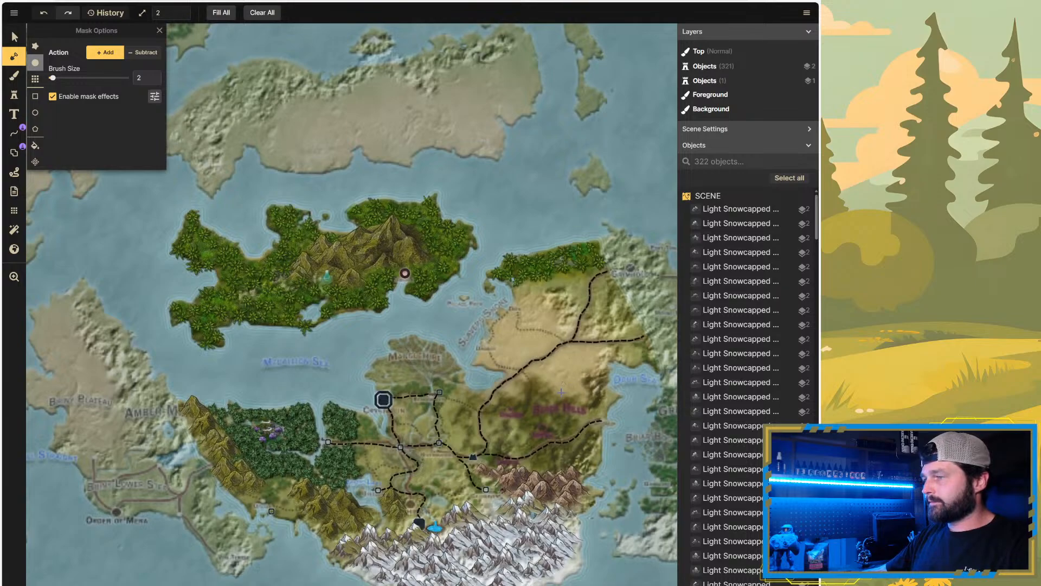
pyautogui.scroll(3, 576, 434)
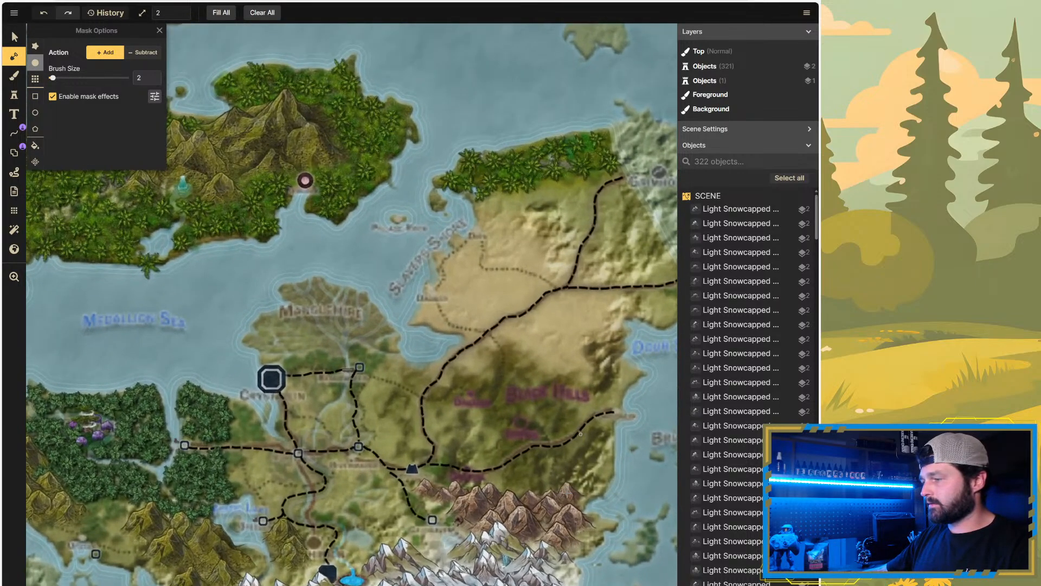
pyautogui.scroll(-3, 319, 450)
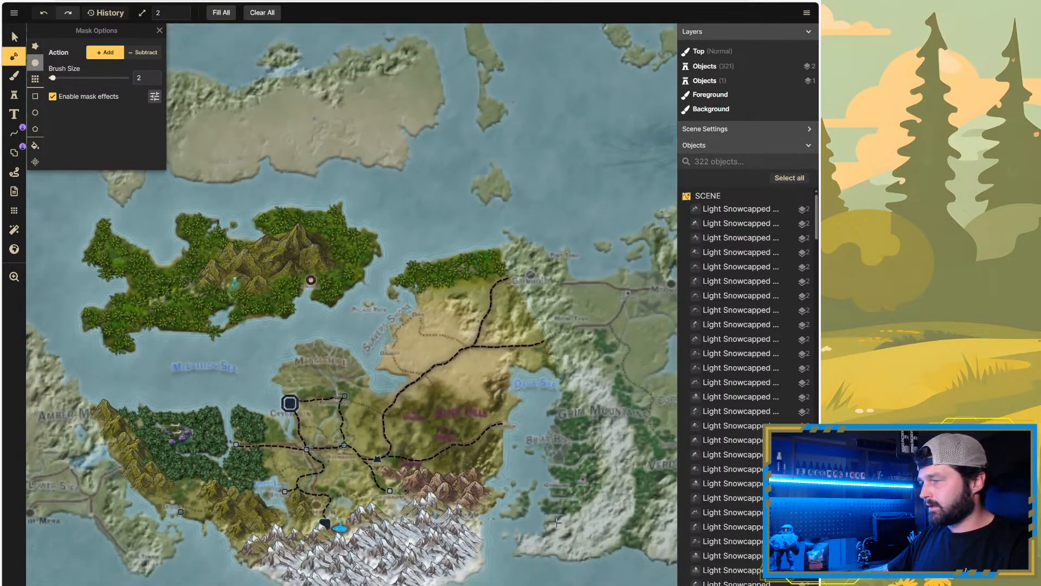
# Step: Activate the Stamp tool over the Black Hills area and set the stamp layer to 2
pyautogui.scroll(3, 557, 522)
pyautogui.scroll(6, 351, 390)
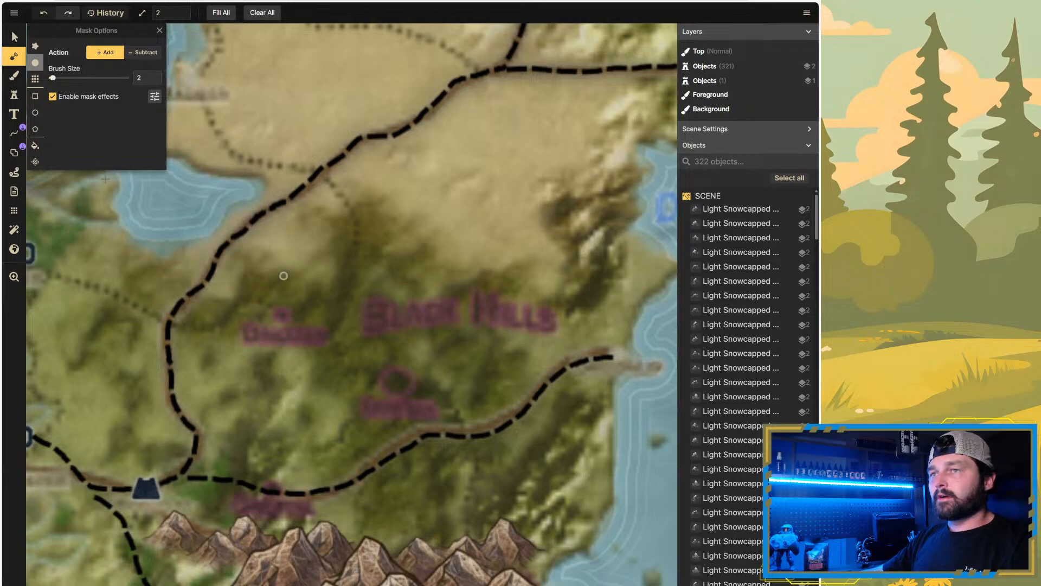
pyautogui.scroll(-2, 569, 290)
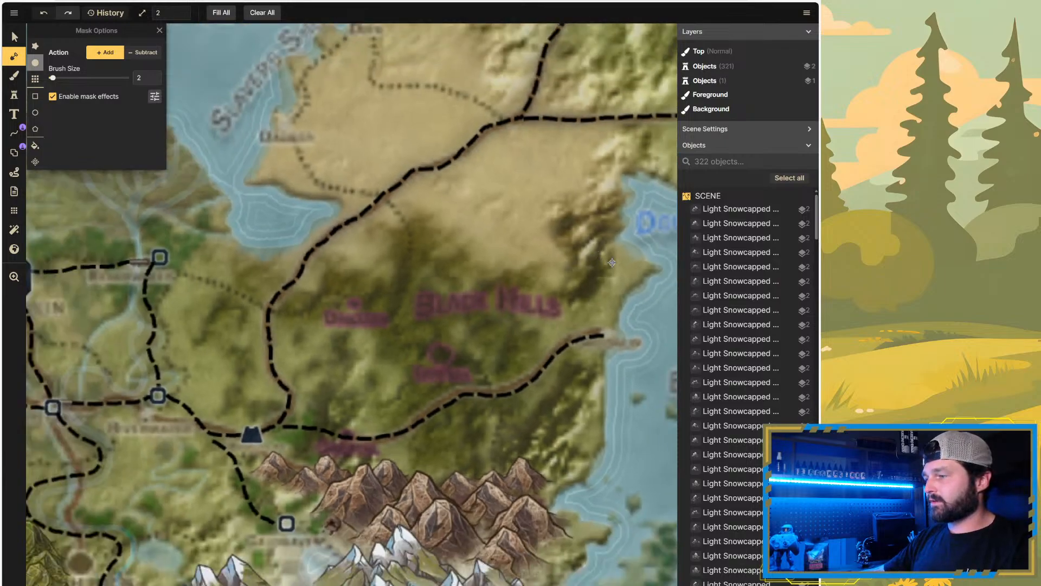
pyautogui.scroll(-1, 612, 262)
pyautogui.scroll(1, 456, 428)
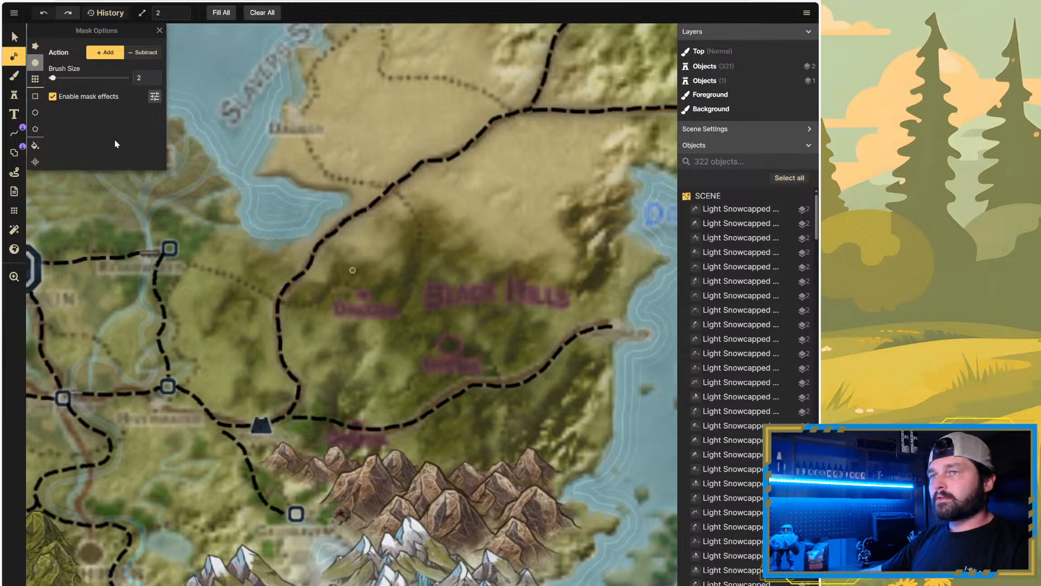
pyautogui.click(14, 95)
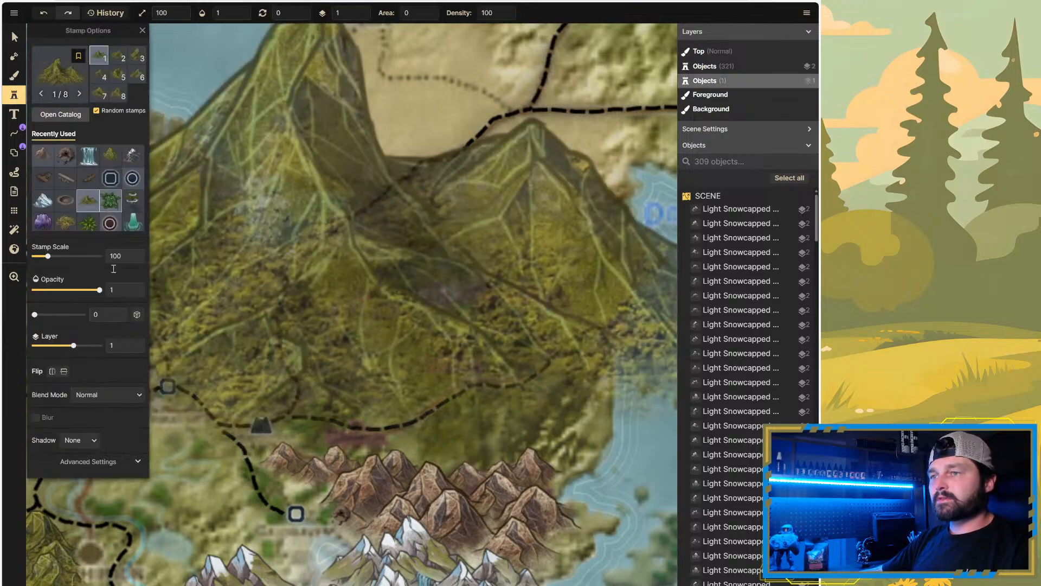
pyautogui.click(138, 344)
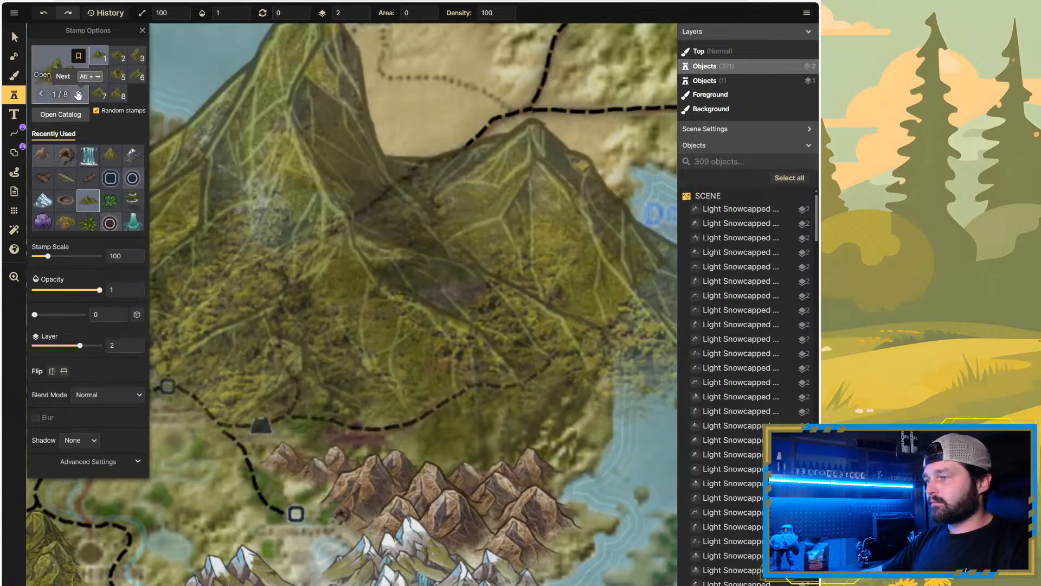
# Step: Check the recently used marker stamps, search the whole Inkarnate catalog for "markers", and choose the ornate round marker from Parchment World
pyautogui.click(110, 179)
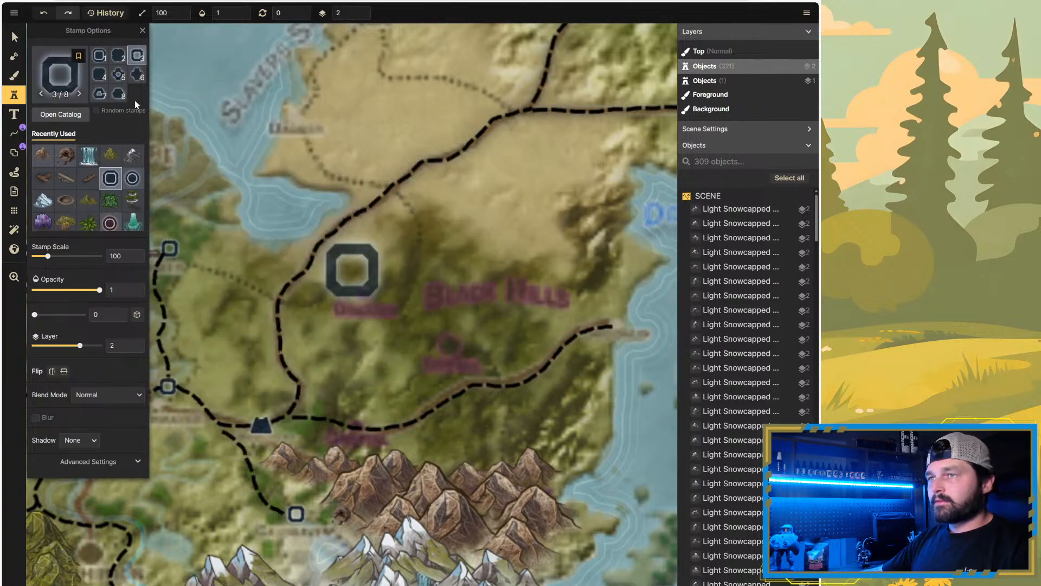
pyautogui.click(132, 178)
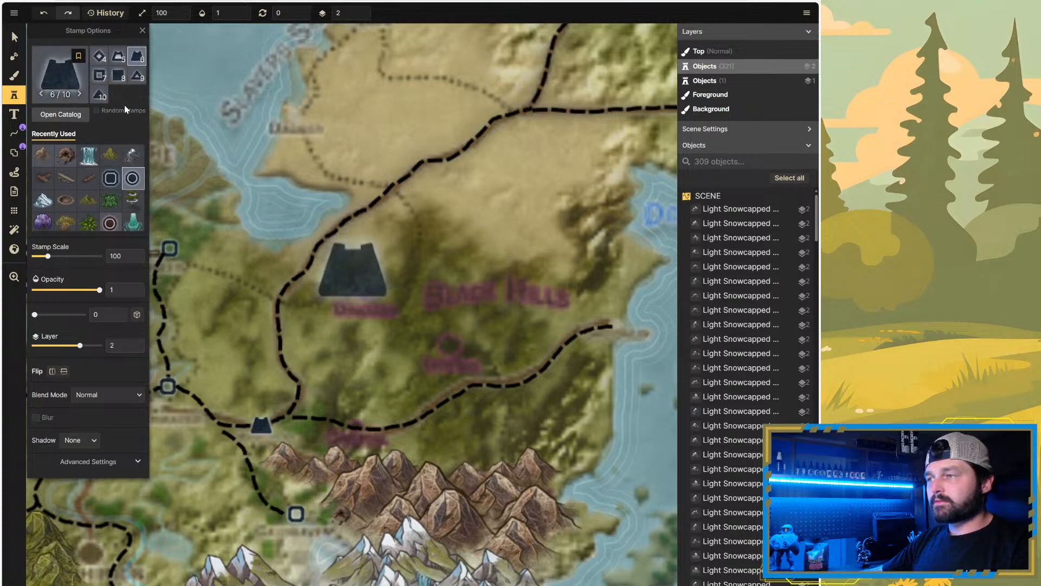
pyautogui.click(110, 223)
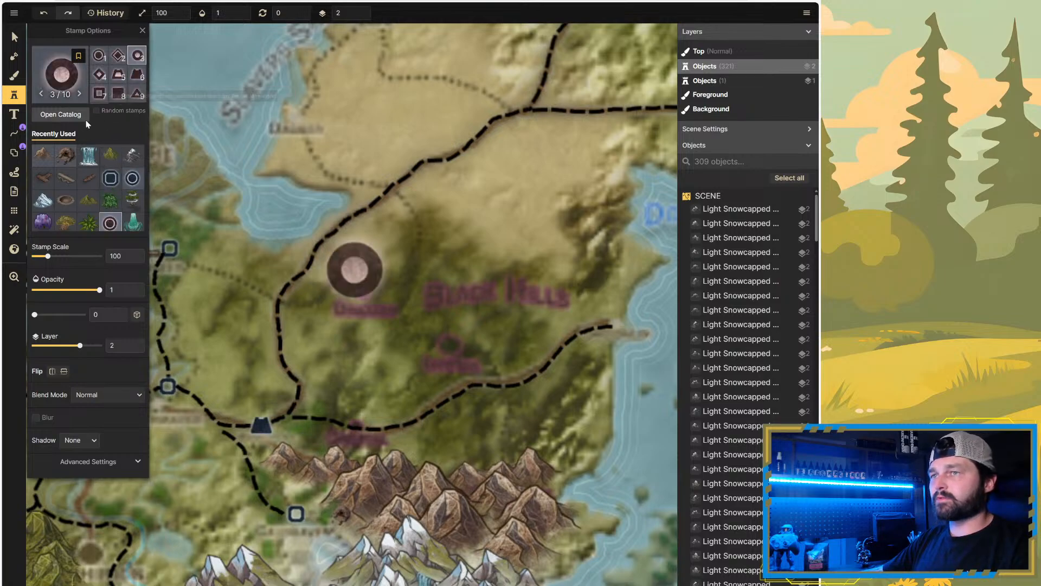
pyautogui.click(64, 115)
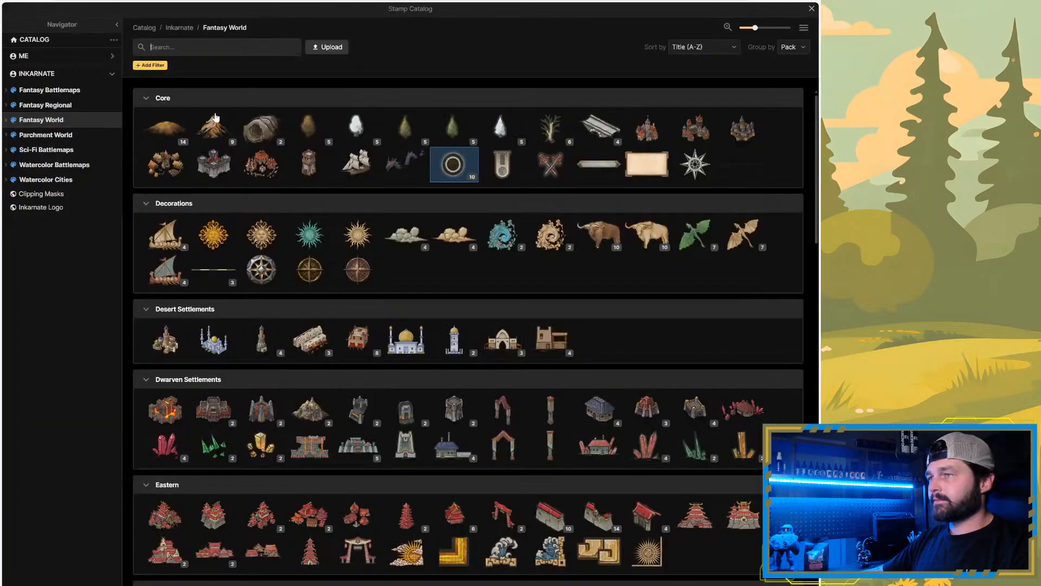
pyautogui.moveTo(457, 167)
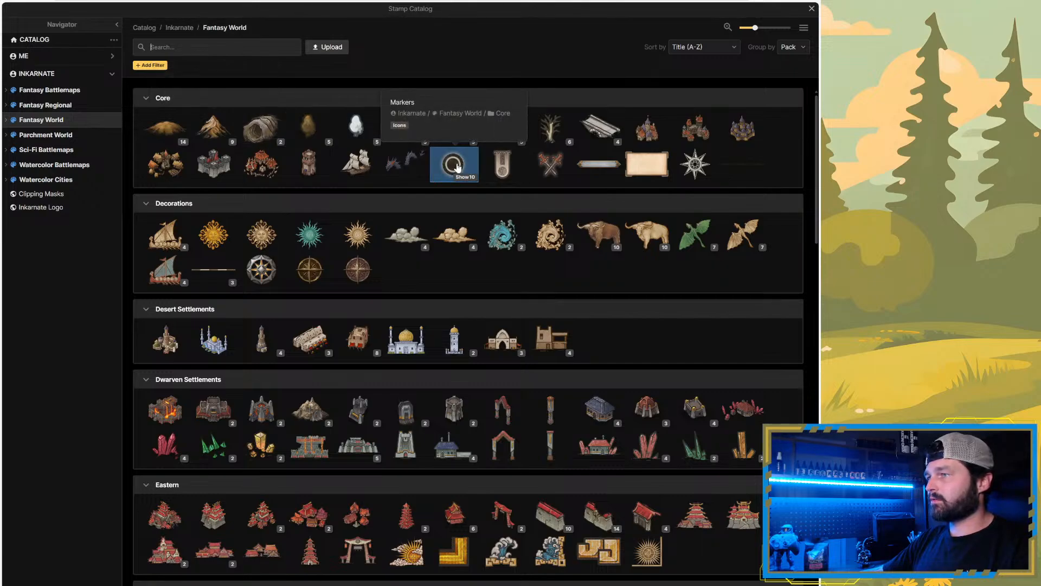
pyautogui.click(229, 54)
pyautogui.write('markers')
pyautogui.press('Return')
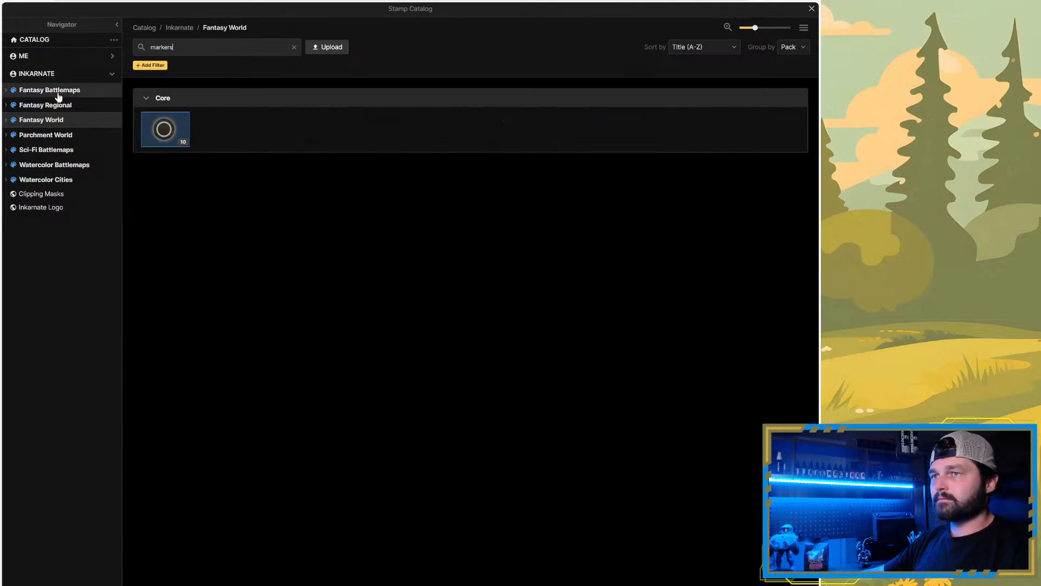
pyautogui.click(60, 73)
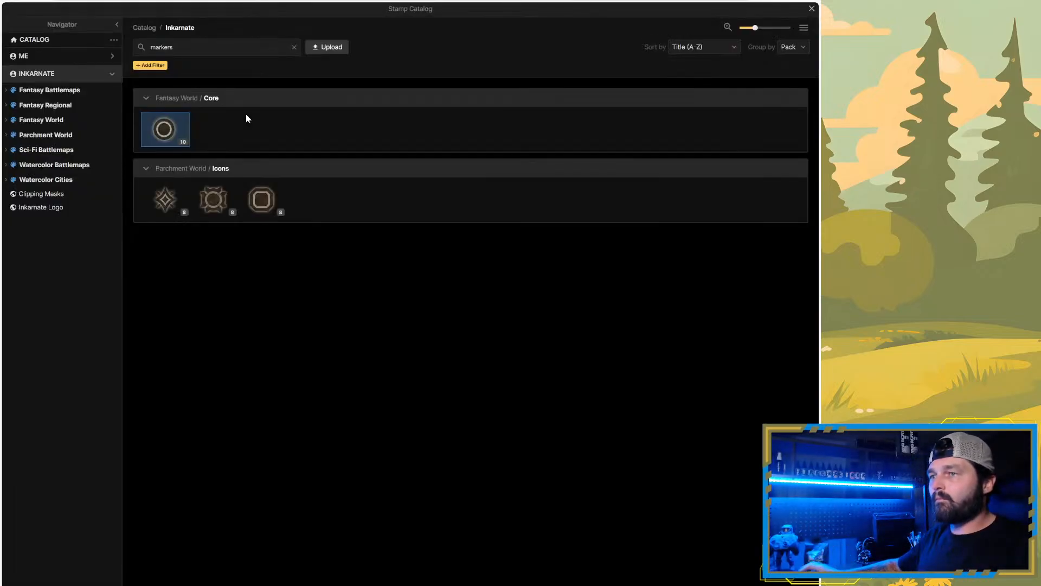
pyautogui.click(213, 199)
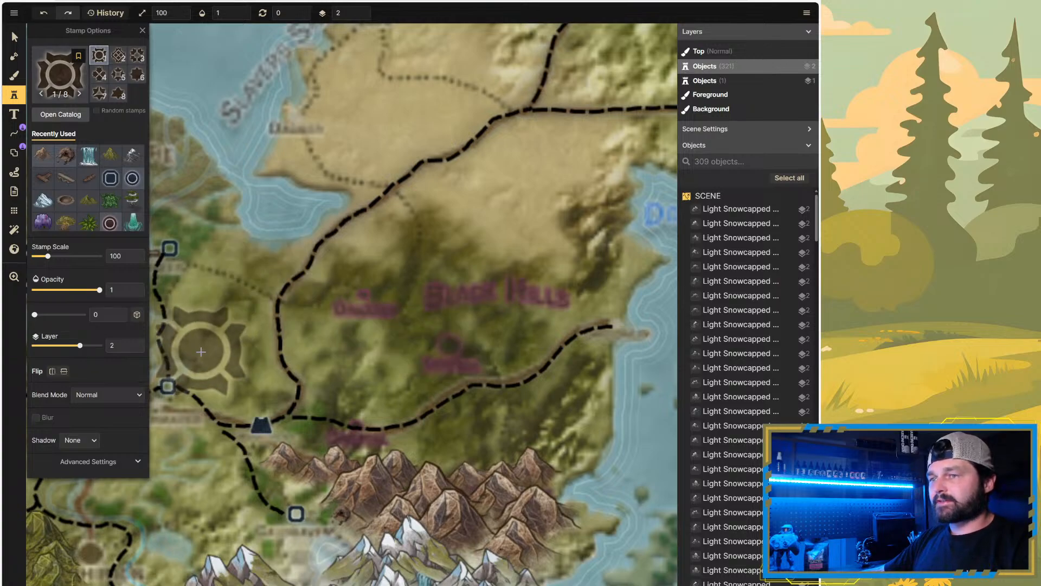
# Step: Set the ornate marker stamp's hue to -76 and place it just below the Black Hills label at scale 100
pyautogui.click(136, 462)
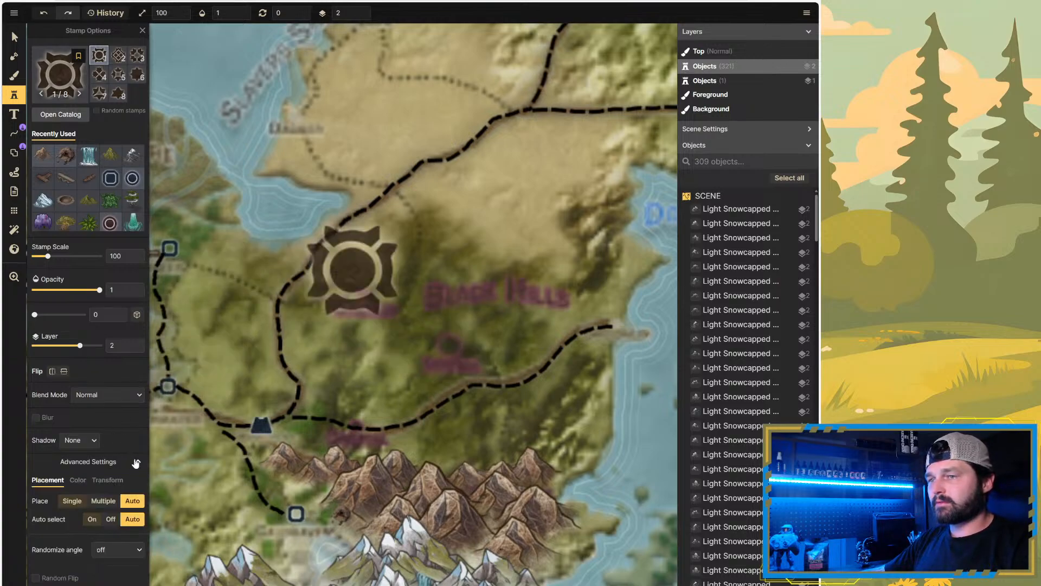
pyautogui.click(77, 481)
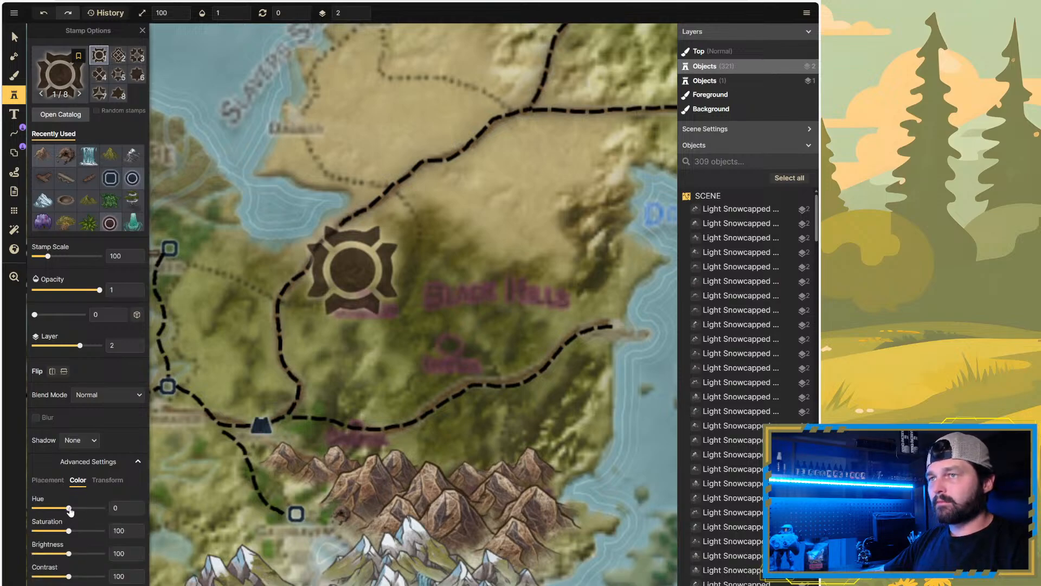
pyautogui.moveTo(70, 512); pyautogui.dragTo(33, 510)
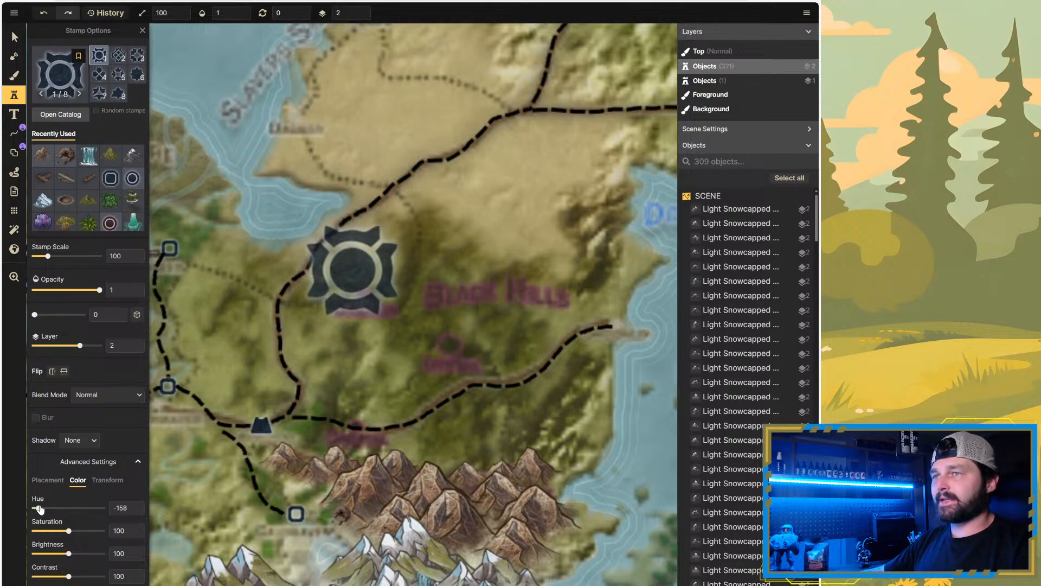
pyautogui.moveTo(39, 509); pyautogui.dragTo(53, 514)
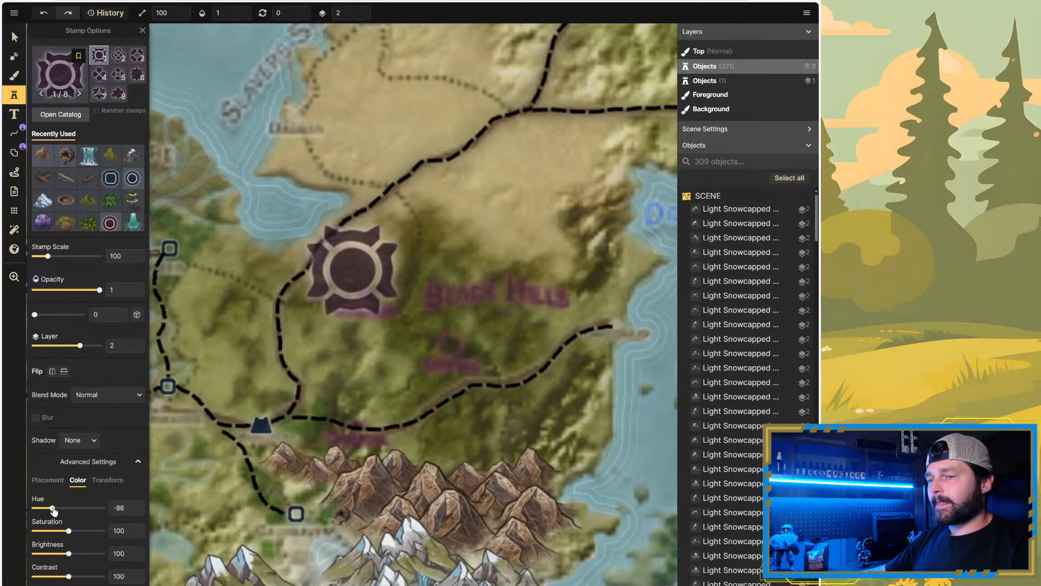
pyautogui.moveTo(54, 509)
pyautogui.mouseDown()
pyautogui.moveTo(97, 511)
pyautogui.moveTo(56, 513)
pyautogui.mouseUp()
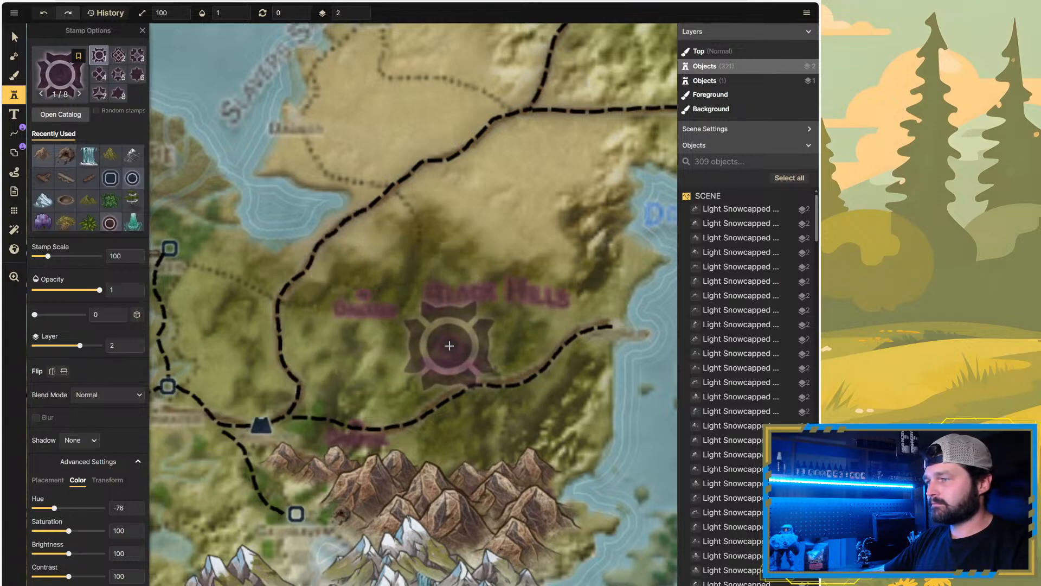
pyautogui.click(449, 345)
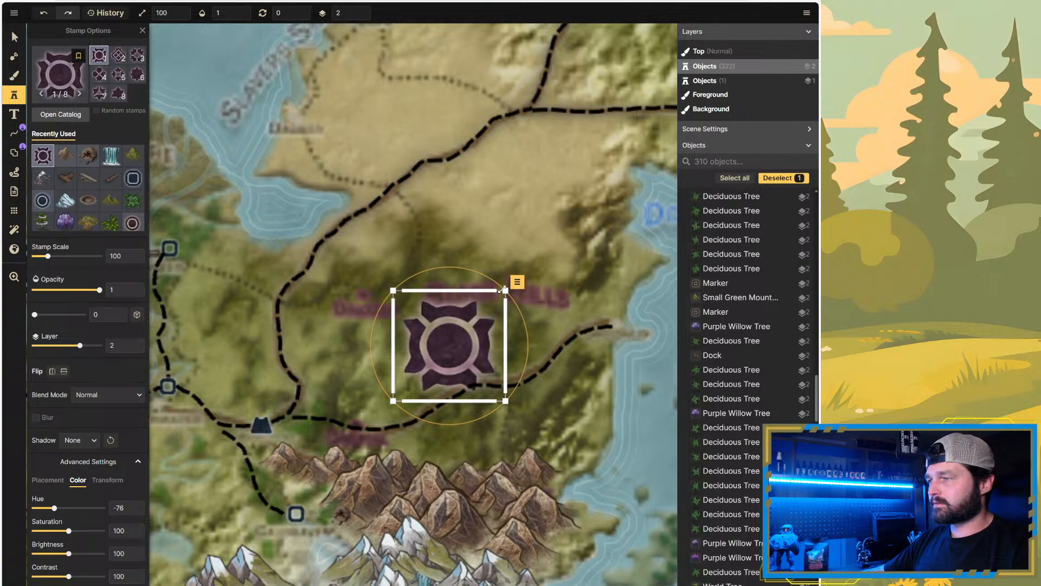
# Step: Try shrinking the Black Hills marker and moving it onto the large blue coastal city marker to match sizes, and undo these changes
pyautogui.moveTo(502, 289); pyautogui.dragTo(441, 353)
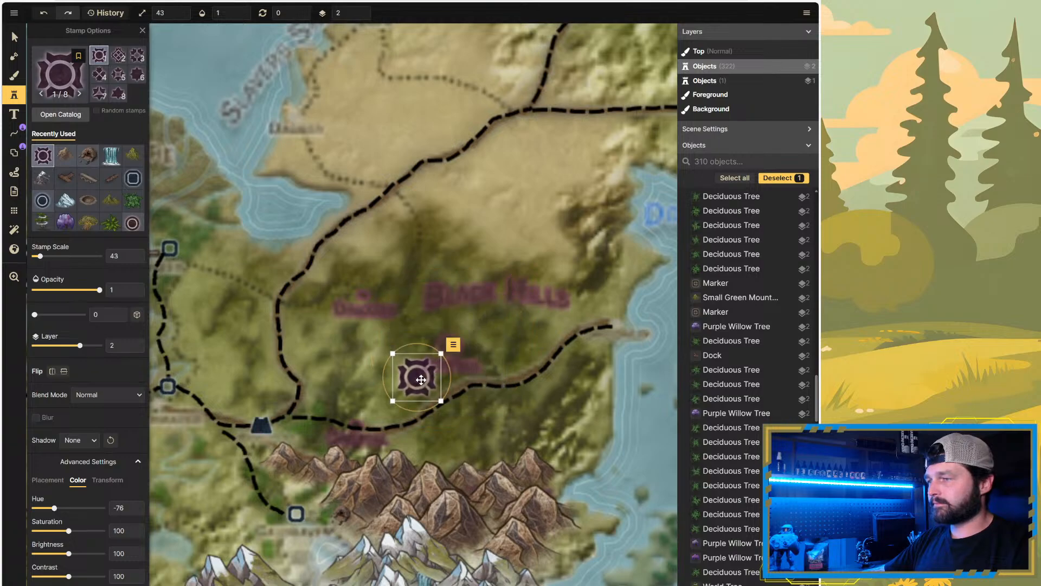
pyautogui.scroll(-4, 347, 295)
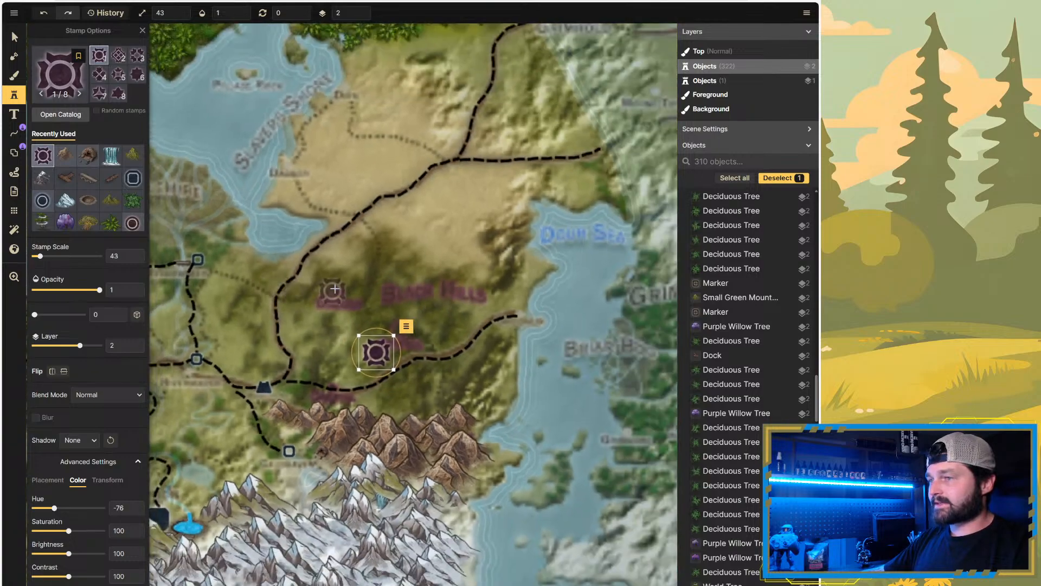
pyautogui.scroll(-2, 573, 294)
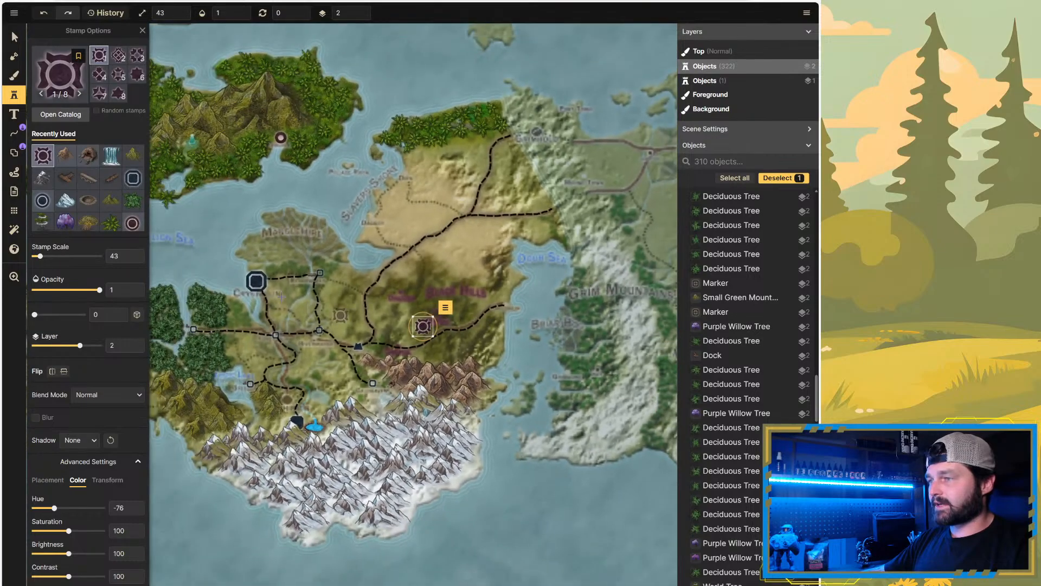
pyautogui.scroll(1, 228, 273)
pyautogui.scroll(3, 227, 273)
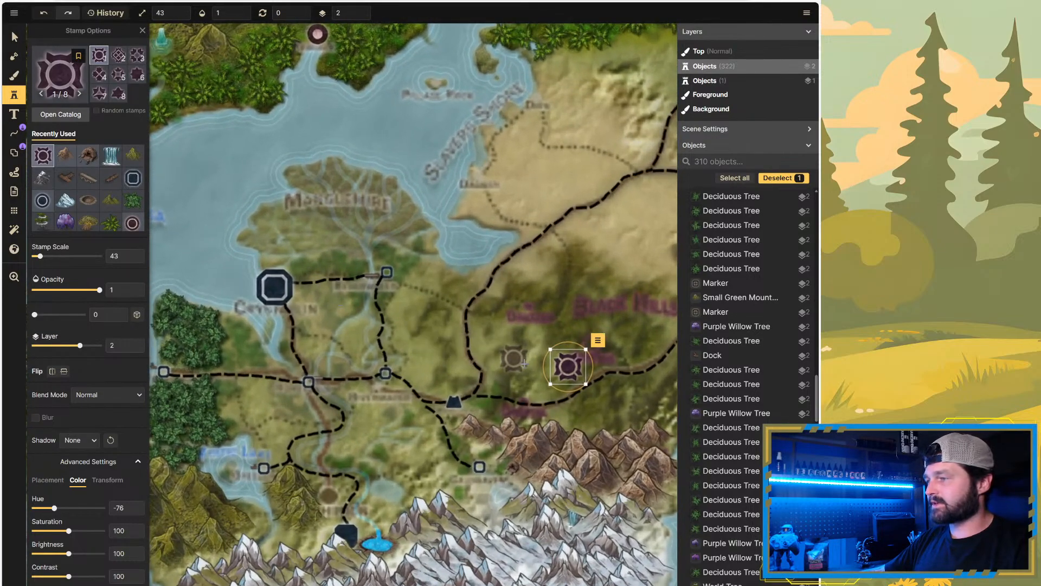
pyautogui.moveTo(571, 367)
pyautogui.mouseDown()
pyautogui.moveTo(275, 288)
pyautogui.moveTo(293, 270)
pyautogui.moveTo(256, 267)
pyautogui.mouseUp()
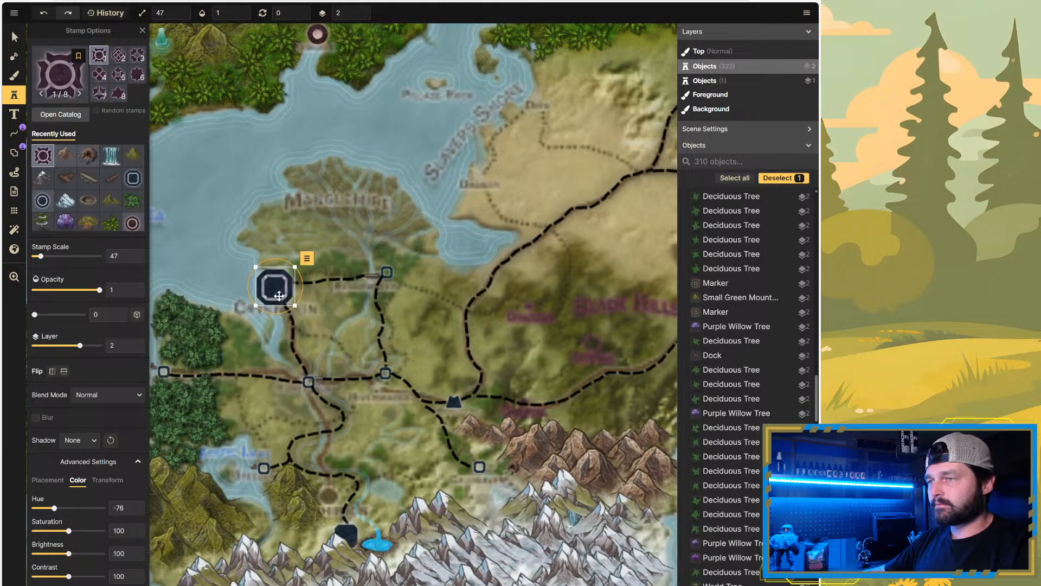
pyautogui.hotkey('ctrl', 'z')
pyautogui.hotkey('ctrl', 'z')
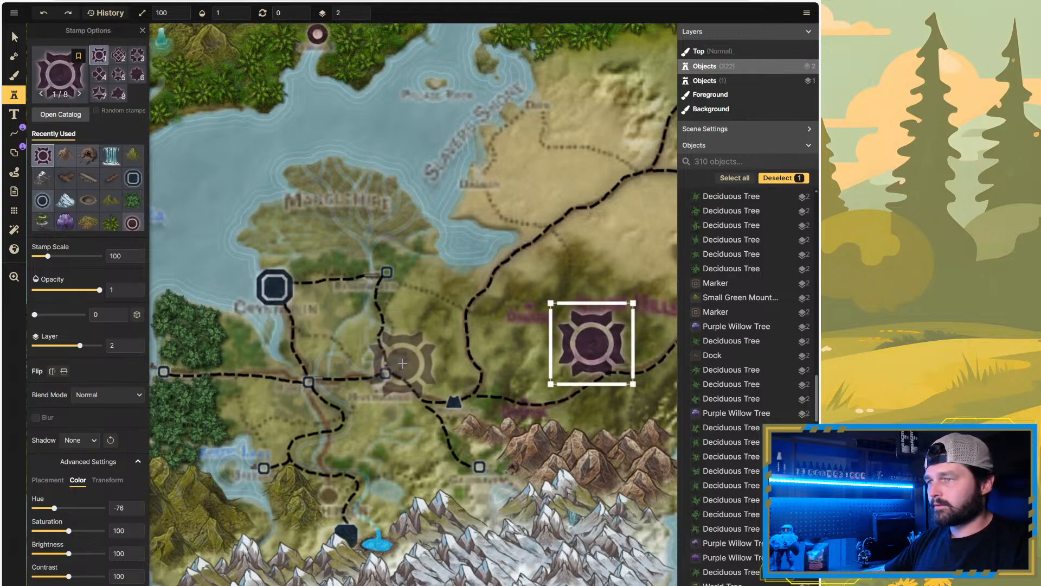
# Step: Size the purple marker beside the large blue city marker, and put it back below the Black Hills label at scale 53
pyautogui.moveTo(596, 332)
pyautogui.mouseDown()
pyautogui.moveTo(380, 317)
pyautogui.moveTo(334, 302)
pyautogui.moveTo(339, 315)
pyautogui.mouseUp()
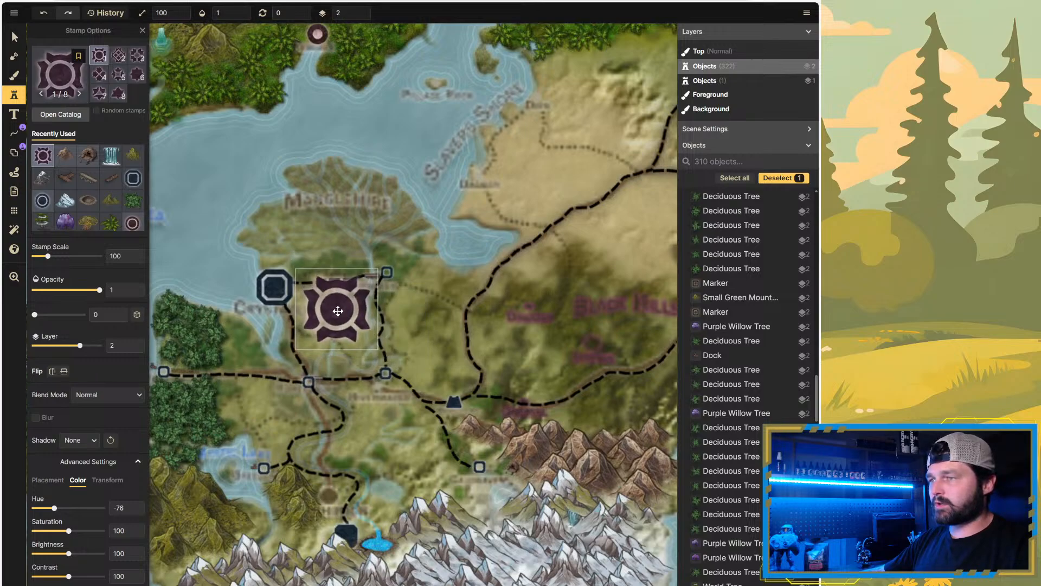
pyautogui.moveTo(378, 349); pyautogui.dragTo(342, 307)
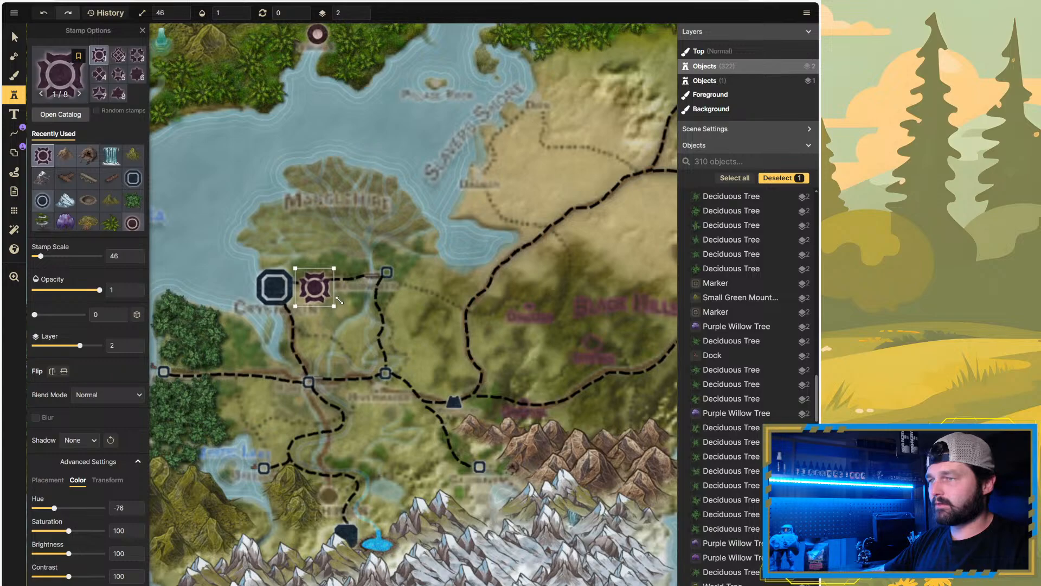
pyautogui.moveTo(334, 307); pyautogui.dragTo(596, 353)
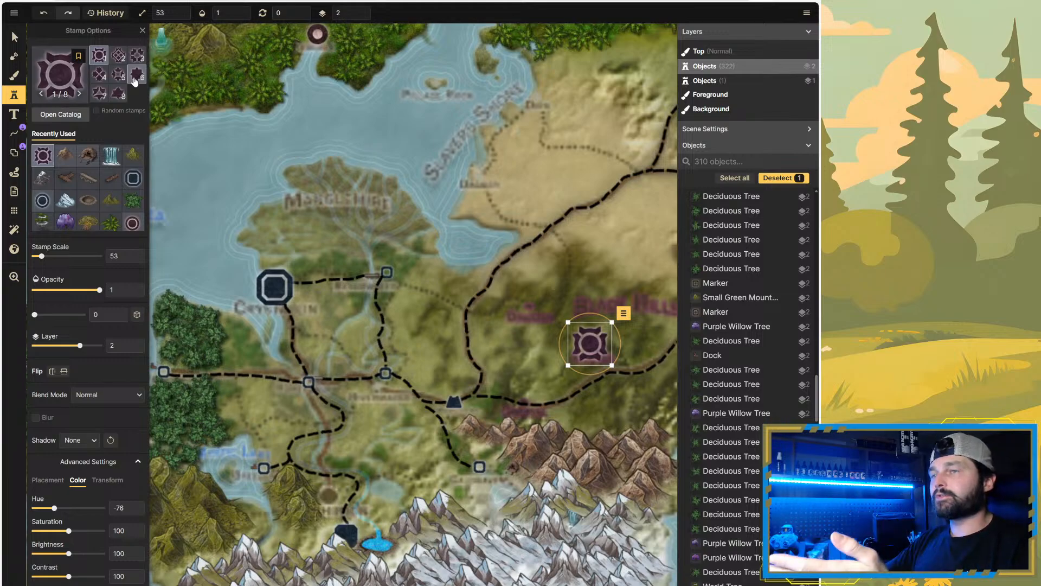
# Step: Preview the recently used reddish and blue marker stamps, including the ring and keep shapes, to compare their hues
pyautogui.click(132, 223)
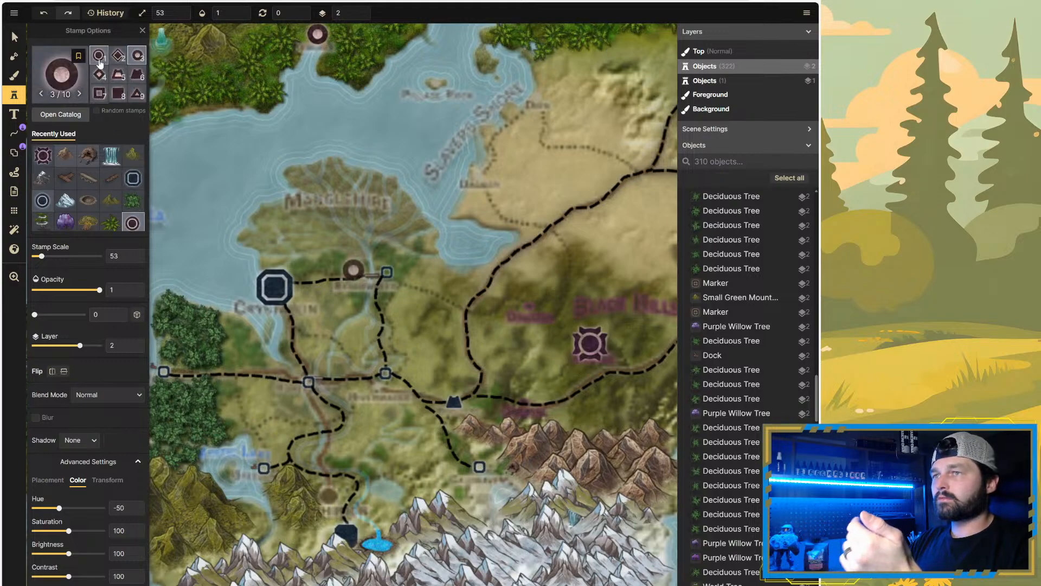
pyautogui.click(100, 63)
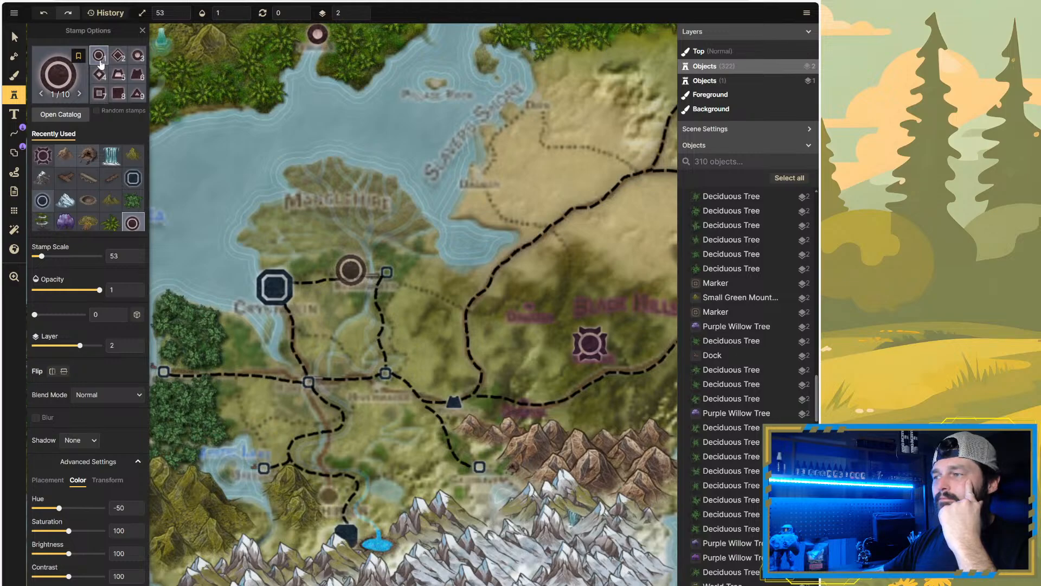
pyautogui.click(133, 80)
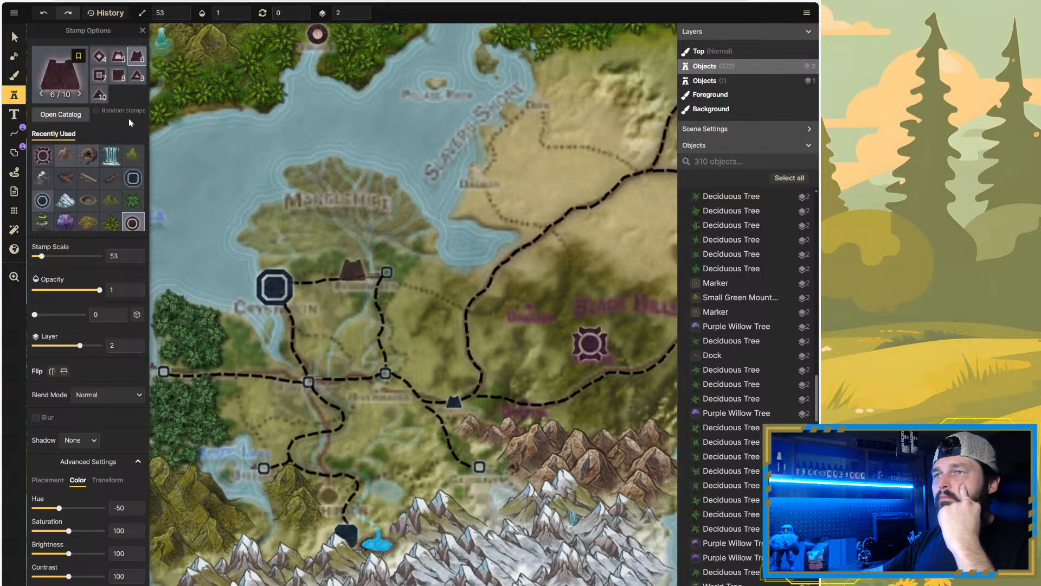
pyautogui.click(51, 203)
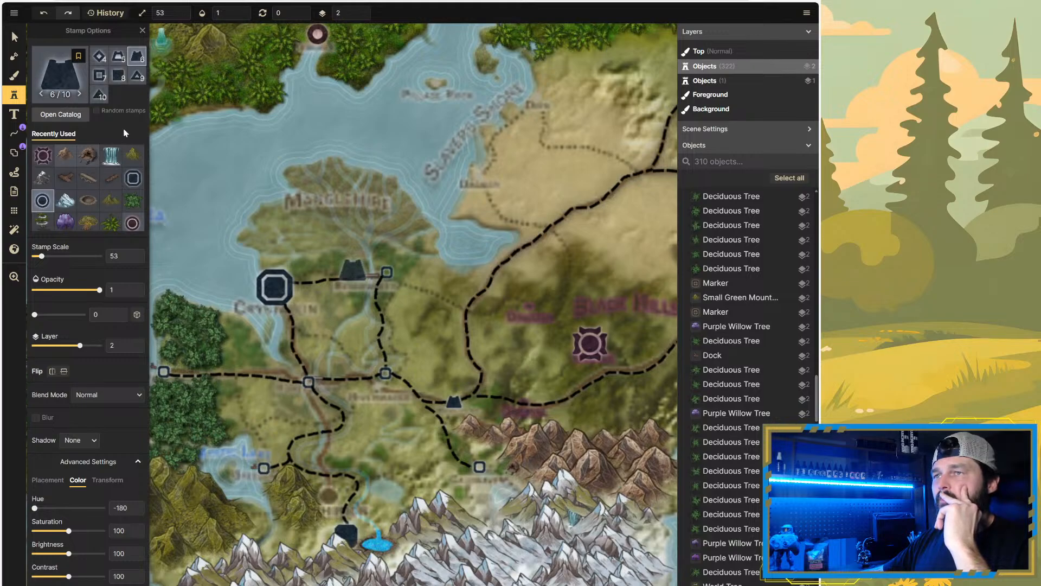
# Step: Set the ornate round marker stamp's hue to -75 and reselect the blue keep-shaped marker stamp
pyautogui.click(42, 157)
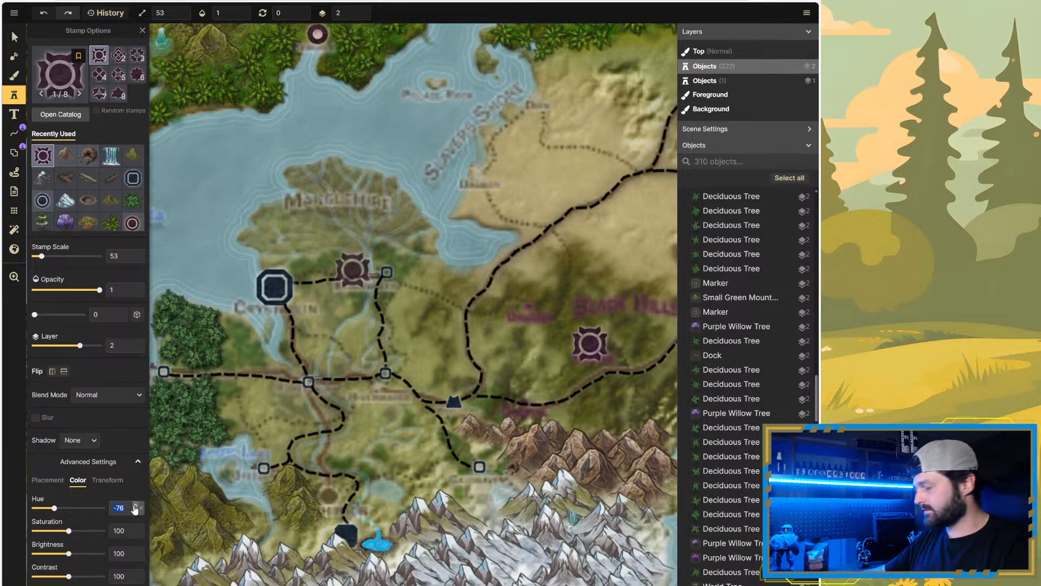
pyautogui.write('-75')
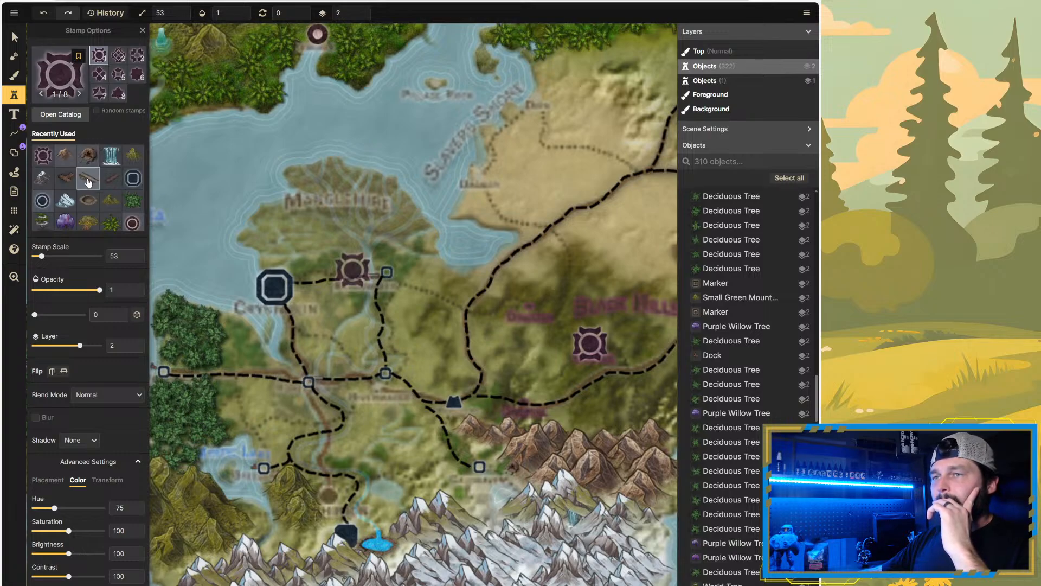
pyautogui.click(42, 201)
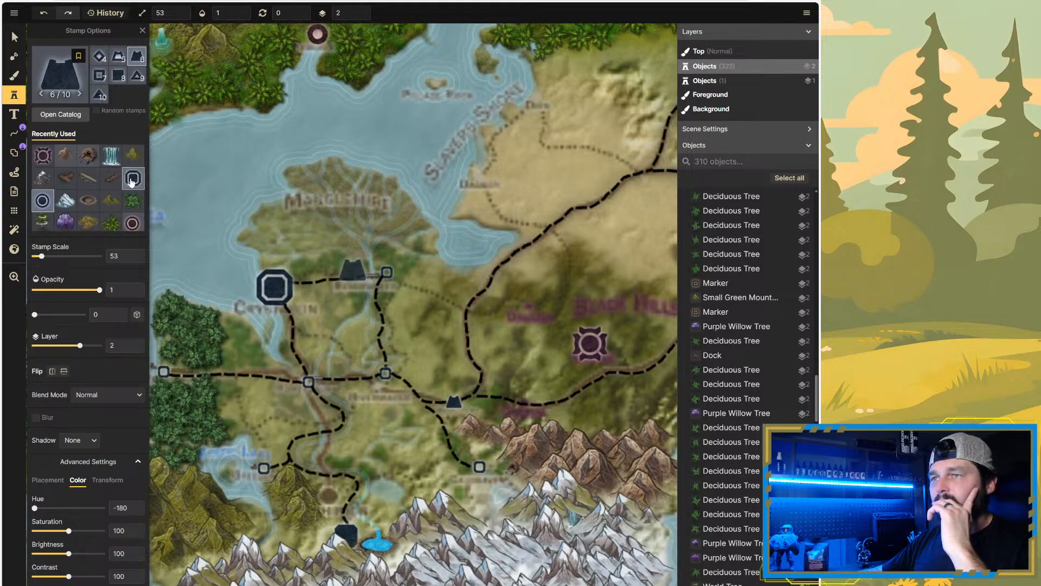
# Step: Preview the round ring variant of the reddish marker stamp, and reselect the ornate round marker stamp
pyautogui.click(132, 223)
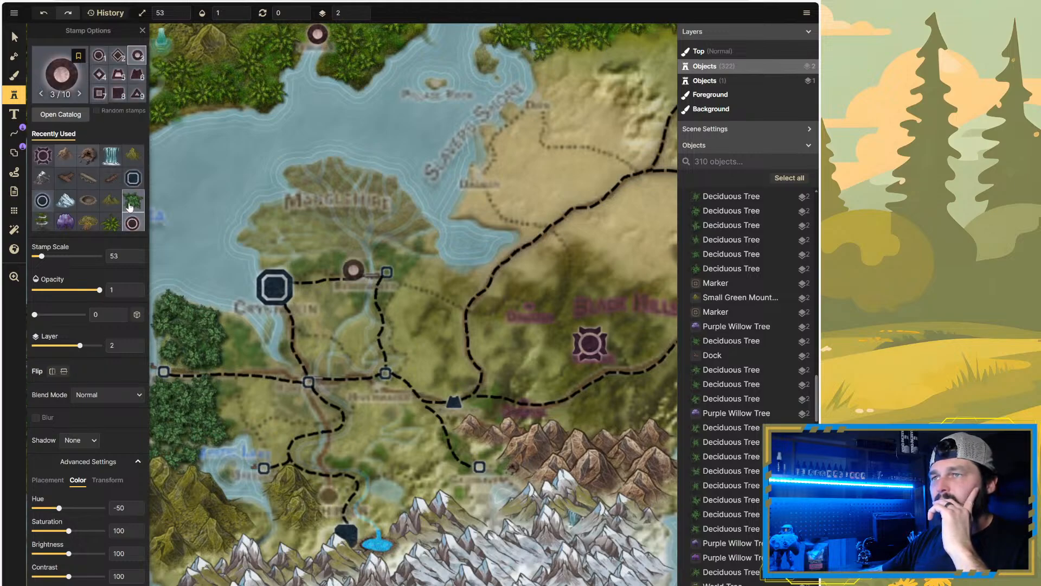
pyautogui.click(97, 57)
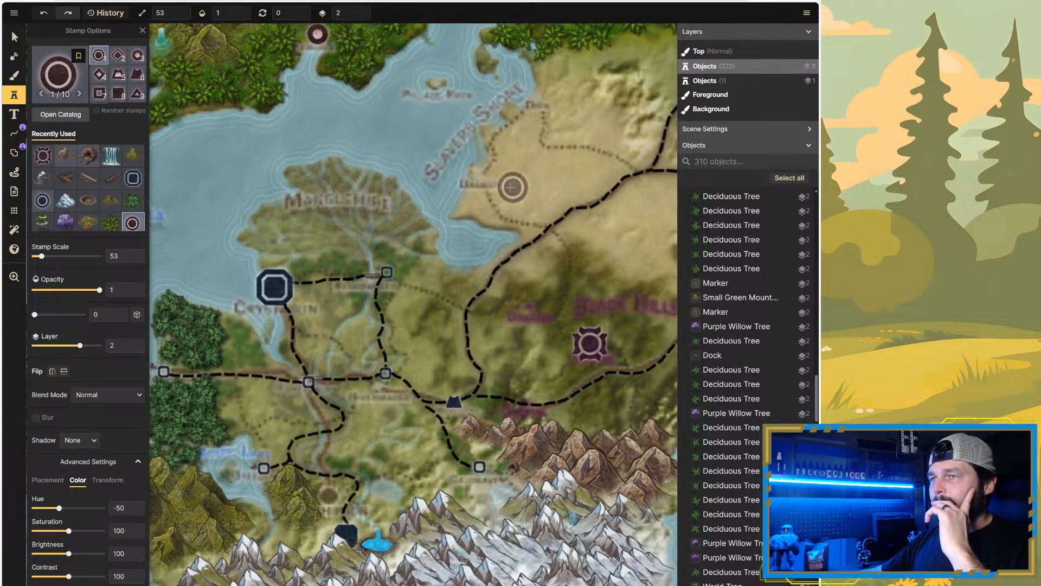
pyautogui.click(351, 270)
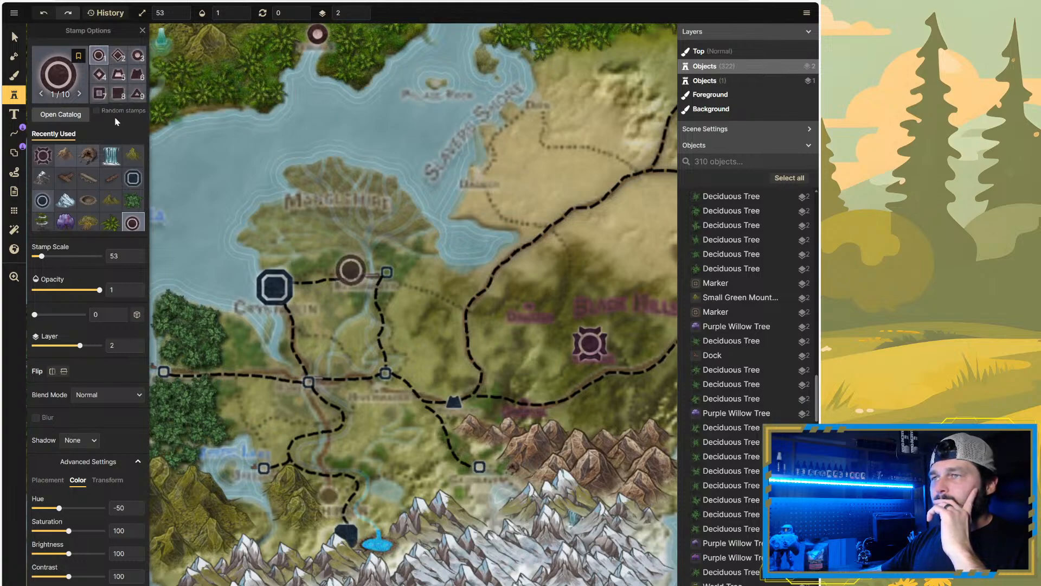
pyautogui.click(43, 157)
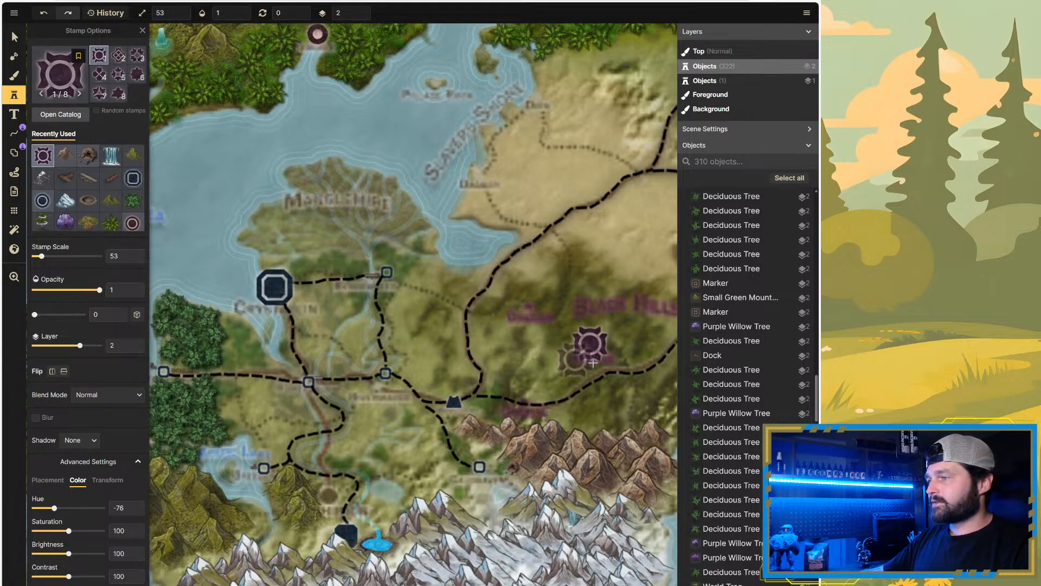
# Step: Delete the ornate purple marker below the Black Hills label
pyautogui.press('Escape')
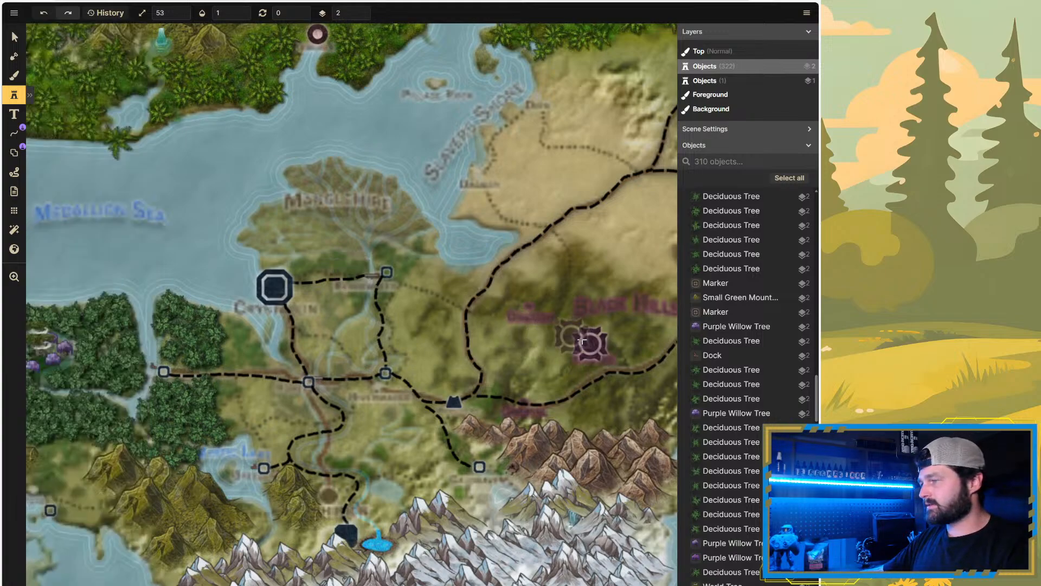
pyautogui.press('v')
pyautogui.click(591, 344)
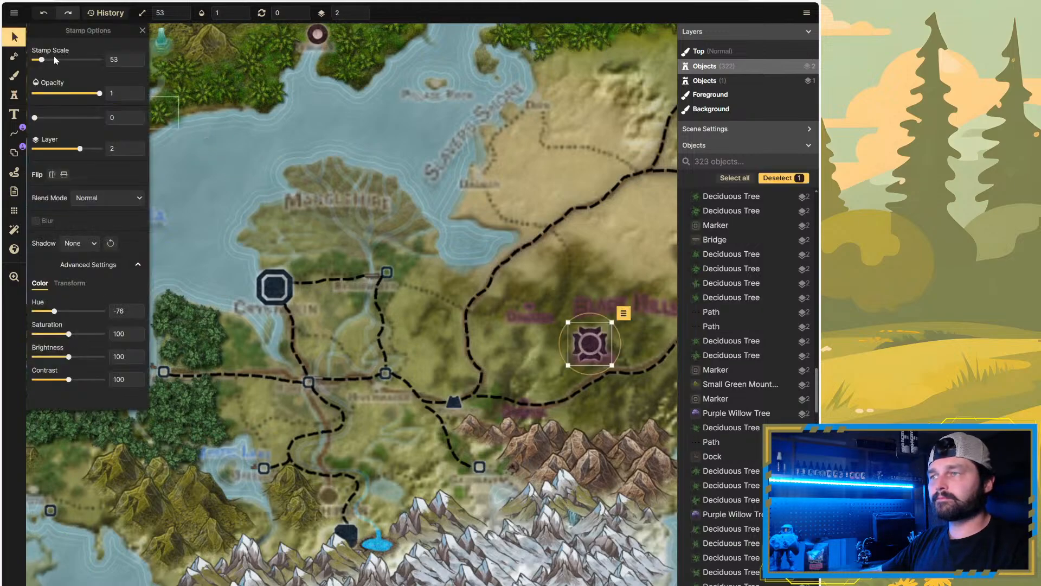
pyautogui.press('Delete')
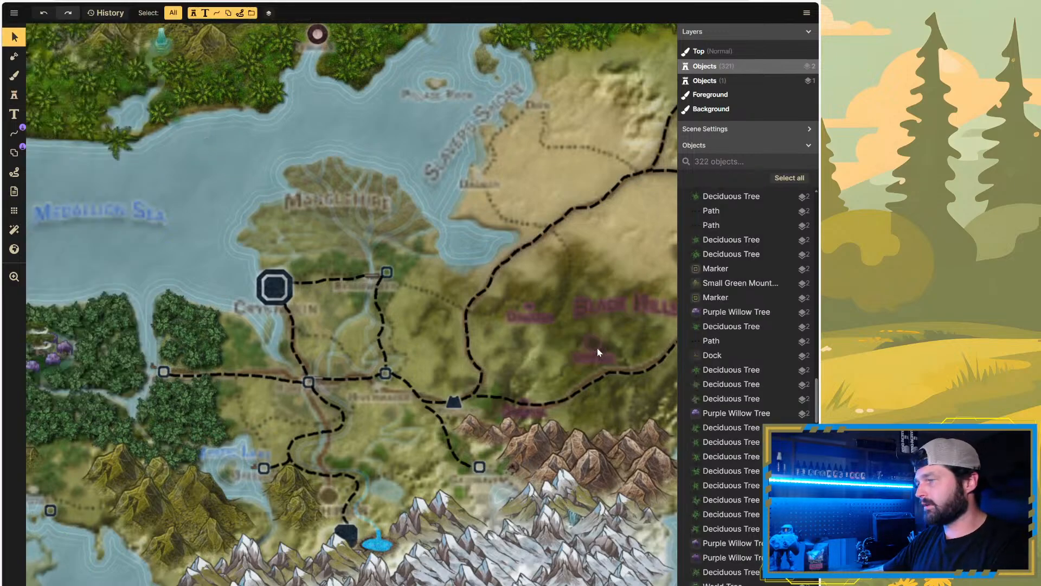
# Step: Compare the ornate marker stamp's variants, and place variant 1 of 8 below the Black Hills label at scale 53
pyautogui.click(14, 94)
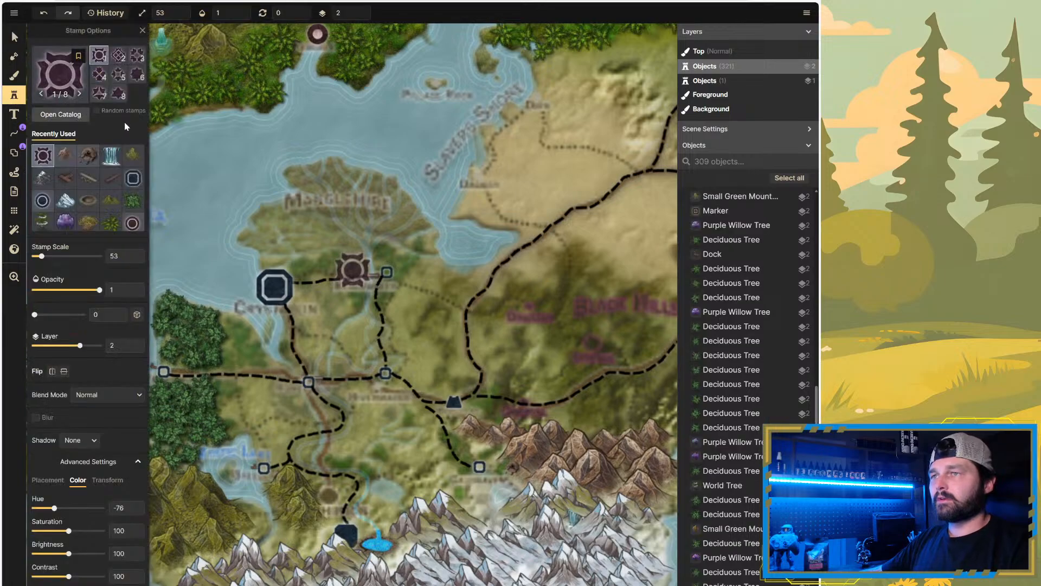
pyautogui.click(117, 76)
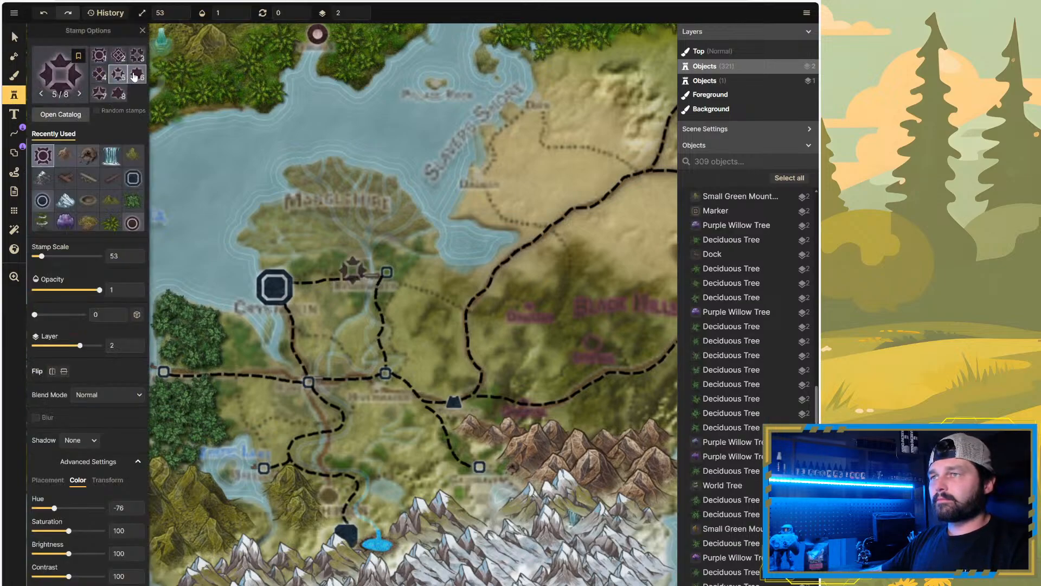
pyautogui.click(136, 75)
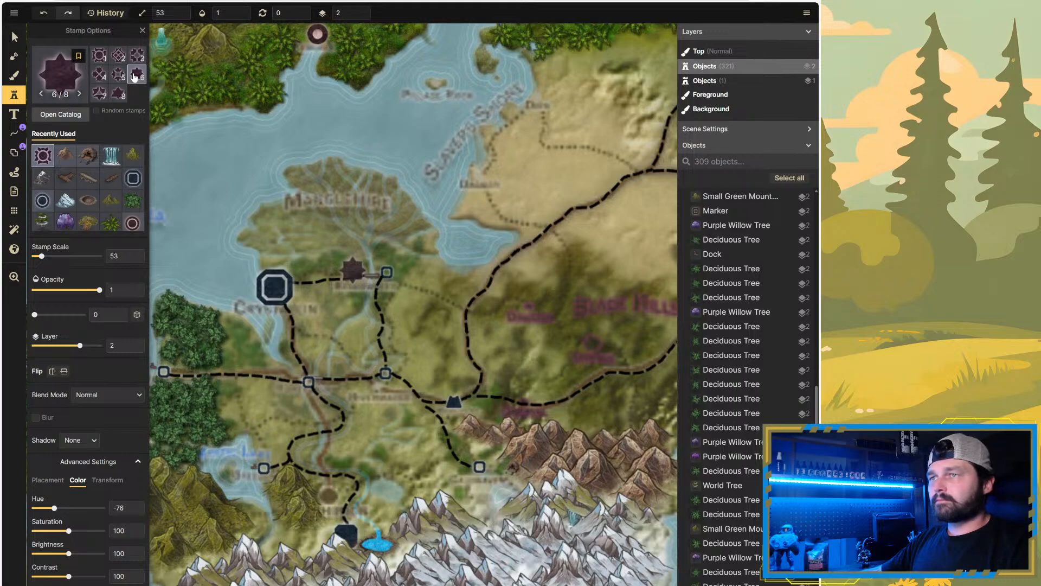
pyautogui.click(101, 95)
pyautogui.click(119, 97)
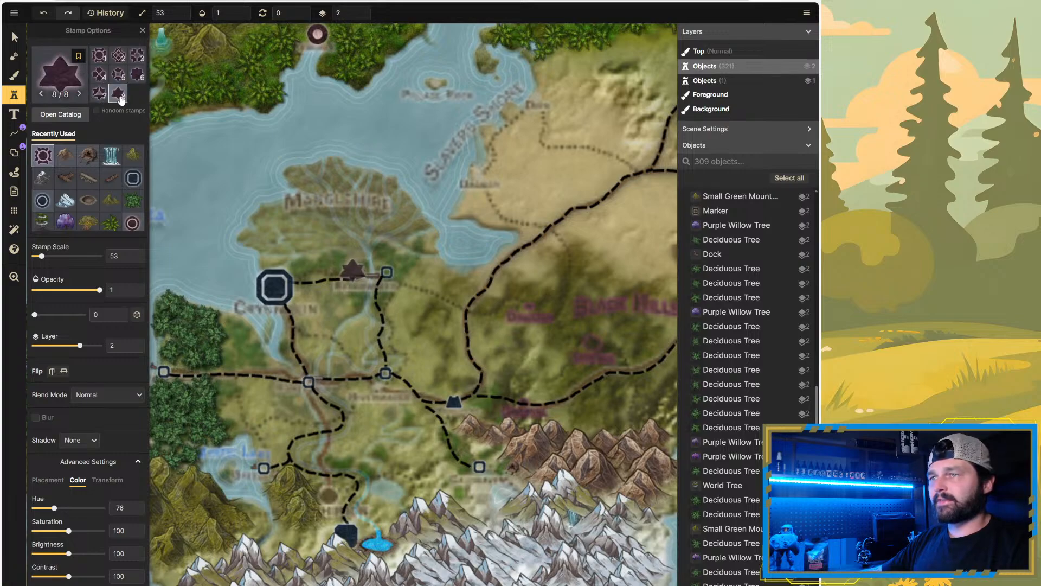
pyautogui.click(99, 95)
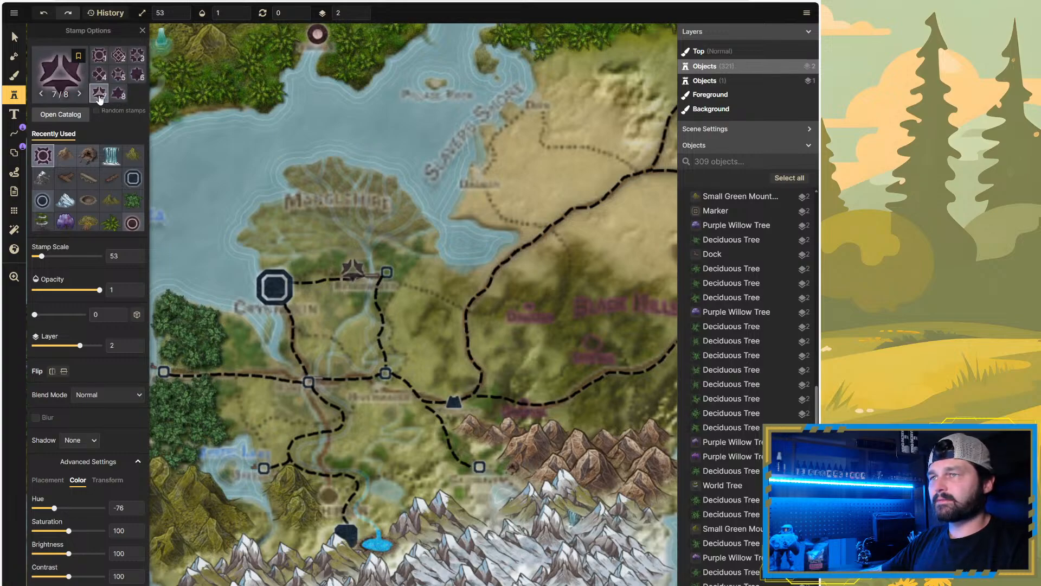
pyautogui.click(98, 74)
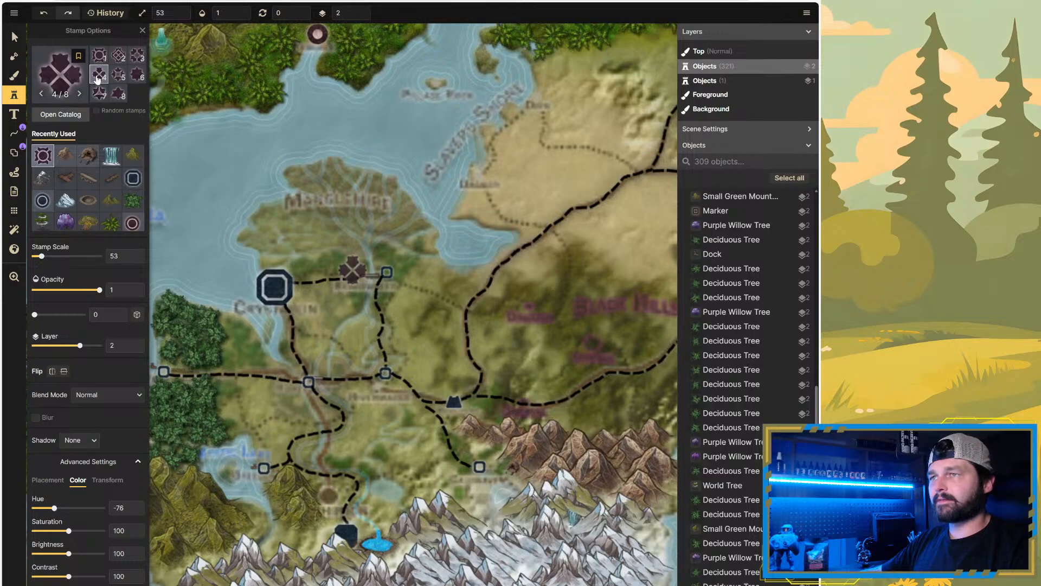
pyautogui.click(137, 55)
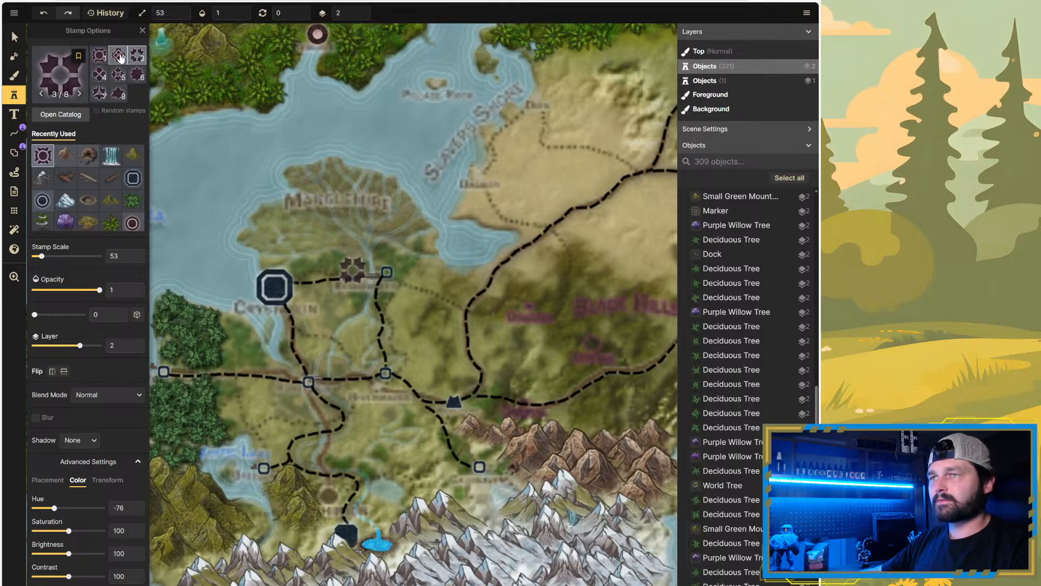
pyautogui.click(119, 56)
pyautogui.click(99, 76)
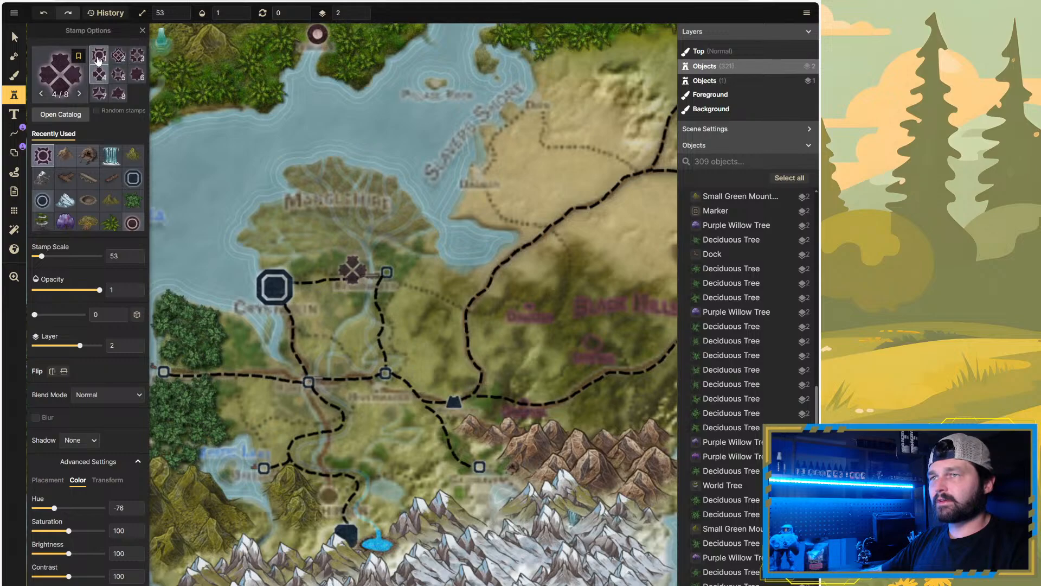
pyautogui.click(99, 56)
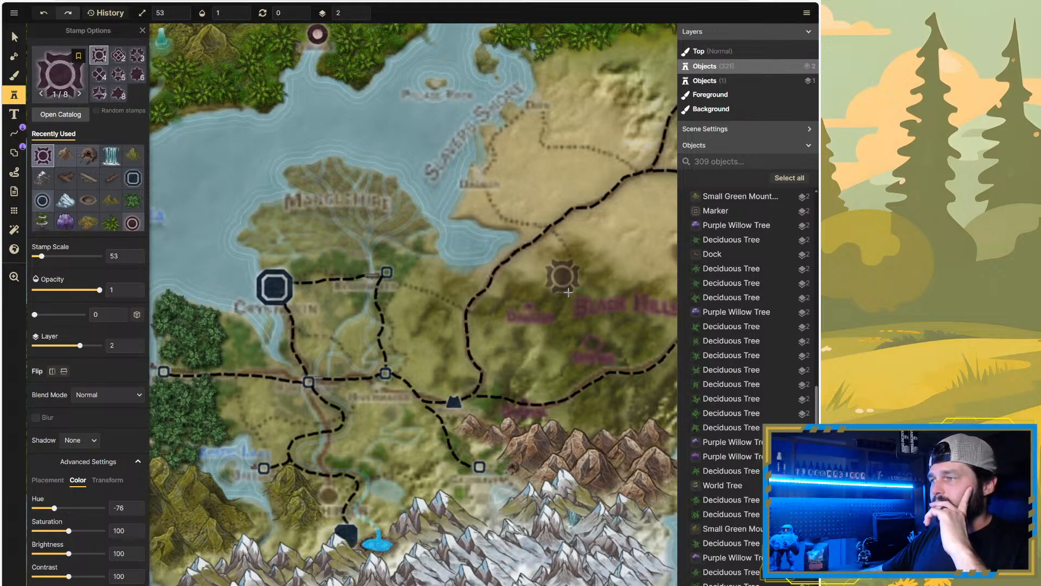
pyautogui.click(591, 345)
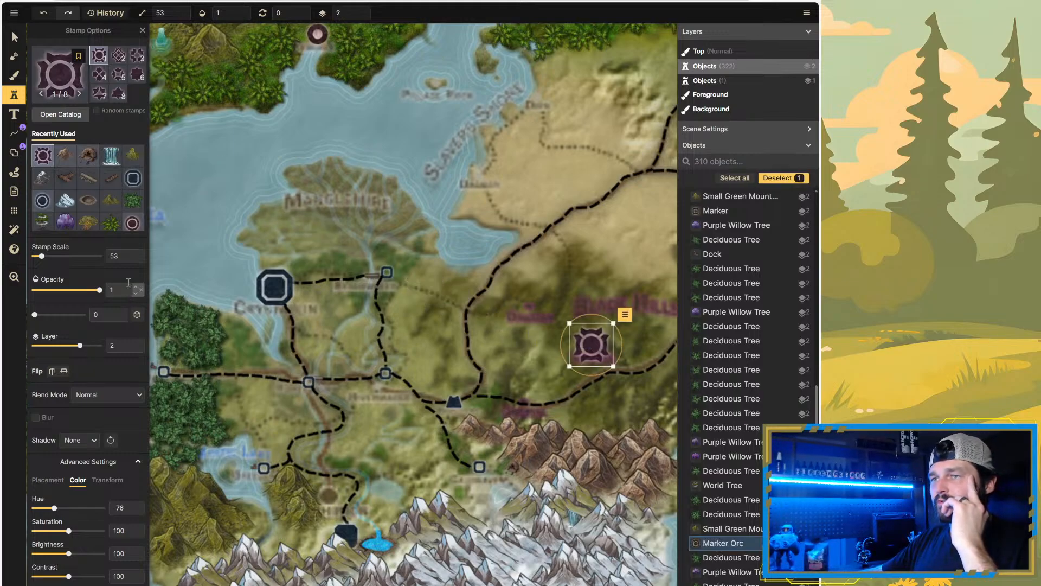
# Step: Choose the round ring variant of the reddish marker stamp and set its hue to -75
pyautogui.click(128, 228)
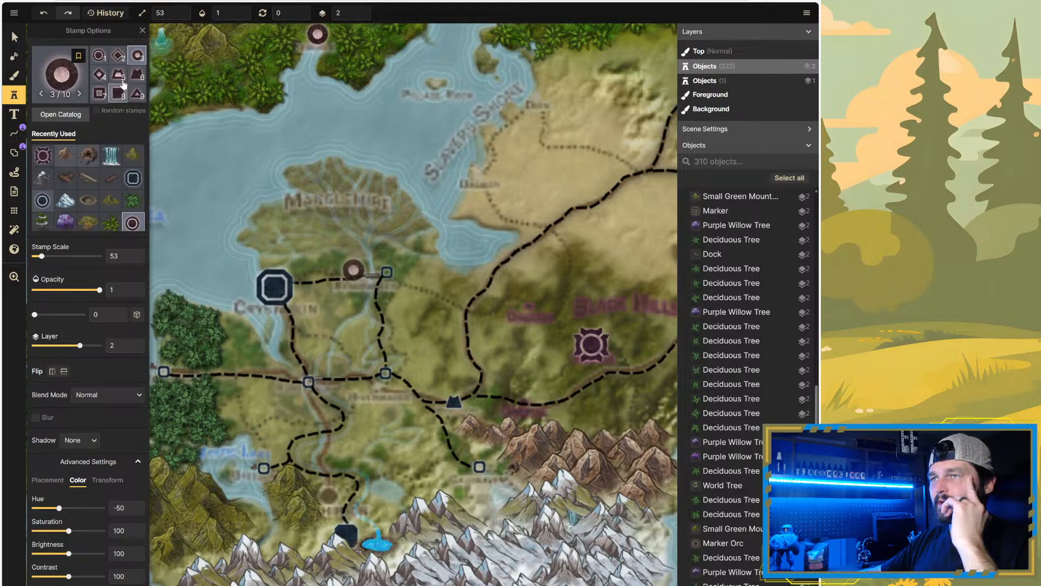
pyautogui.click(98, 54)
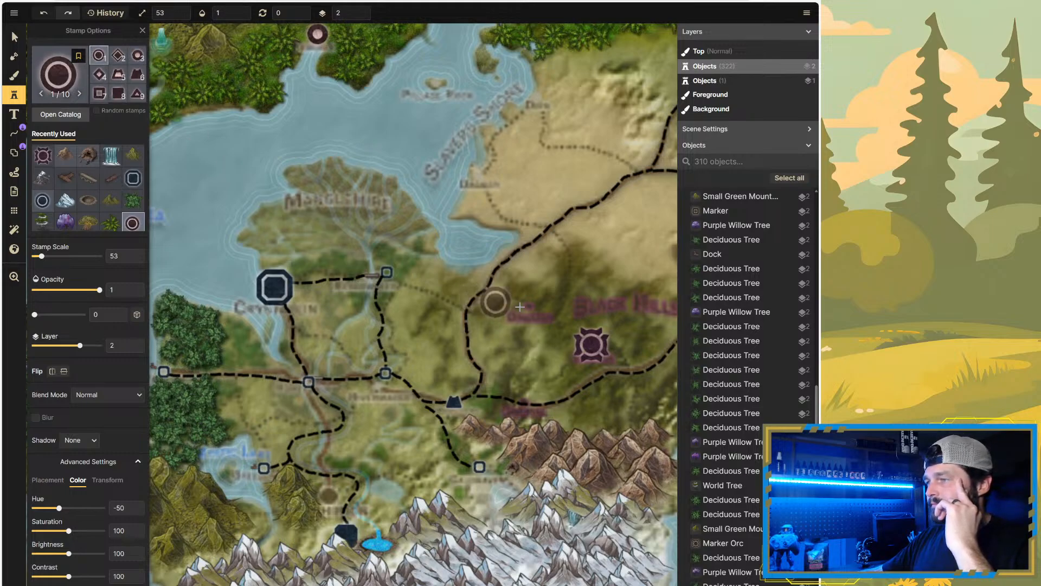
pyautogui.click(350, 270)
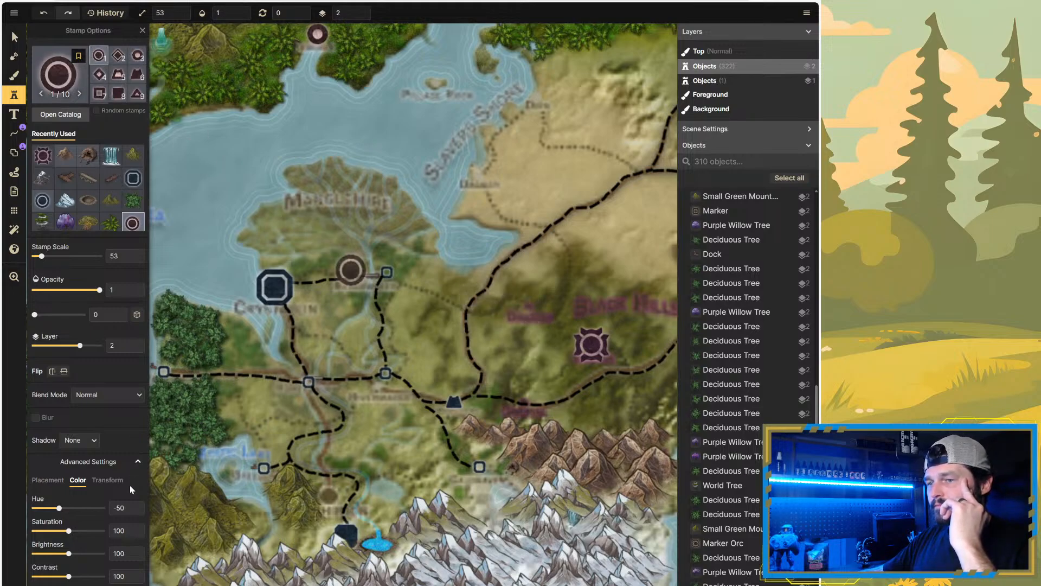
pyautogui.press('BackSpace')
pyautogui.press('BackSpace')
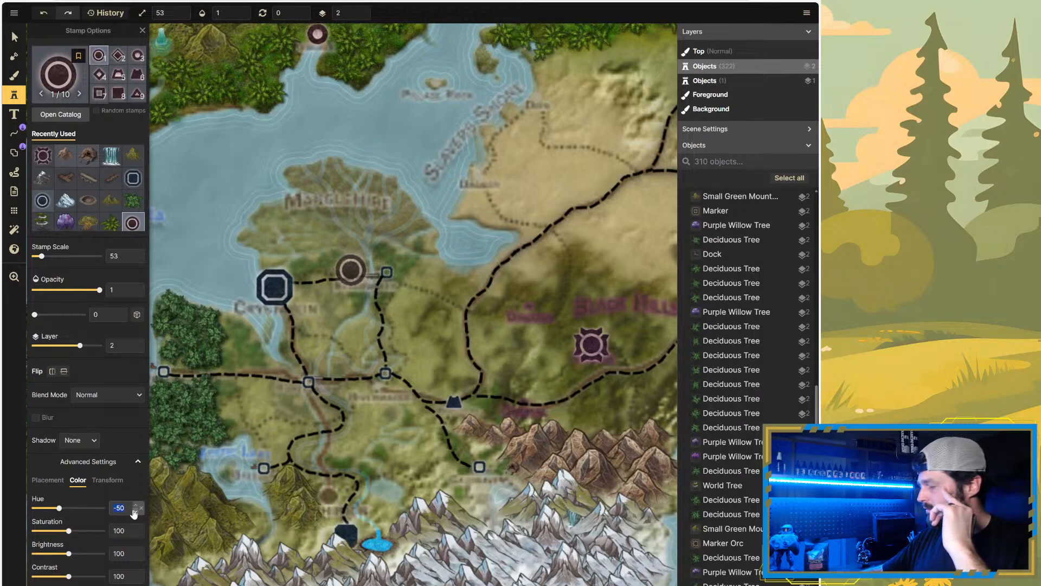
pyautogui.write('75')
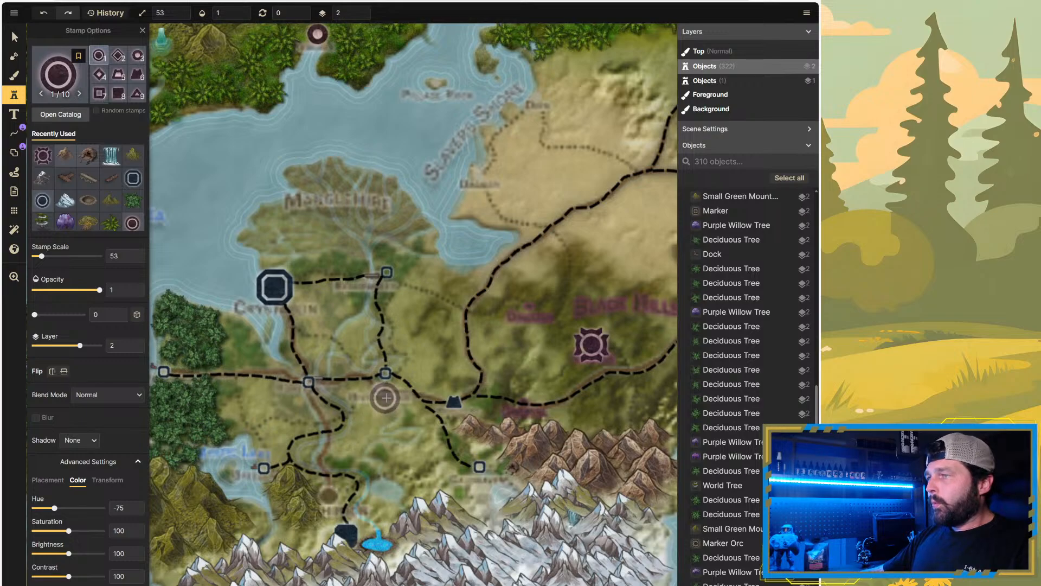
# Step: Place scale 25 purple ring markers at the purple label west of Black Hills and at the purple label beside the road to the southwest
pyautogui.click(527, 304)
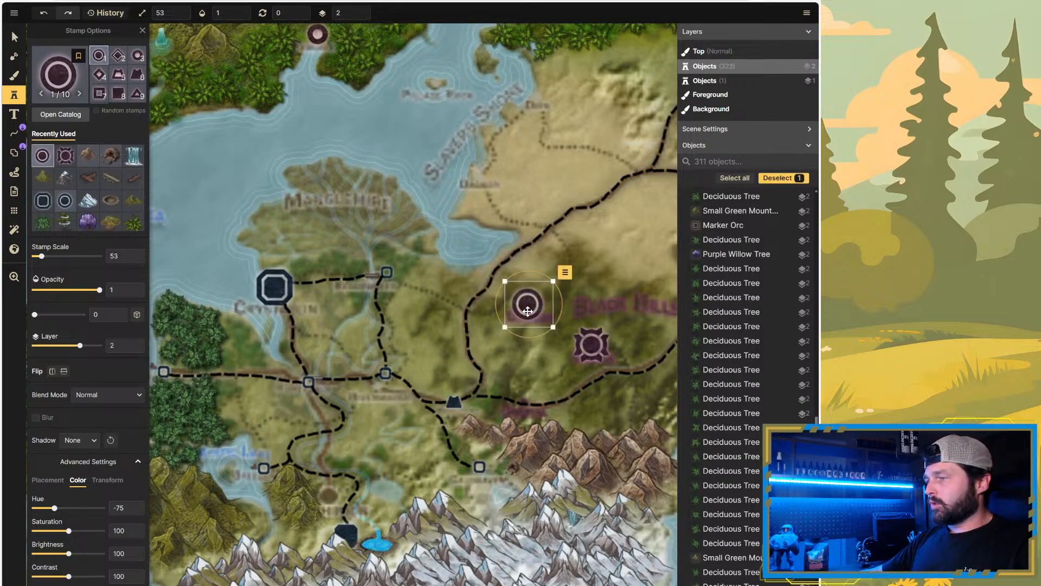
pyautogui.moveTo(554, 281)
pyautogui.mouseDown()
pyautogui.moveTo(527, 302)
pyautogui.moveTo(552, 312)
pyautogui.moveTo(528, 306)
pyautogui.mouseUp()
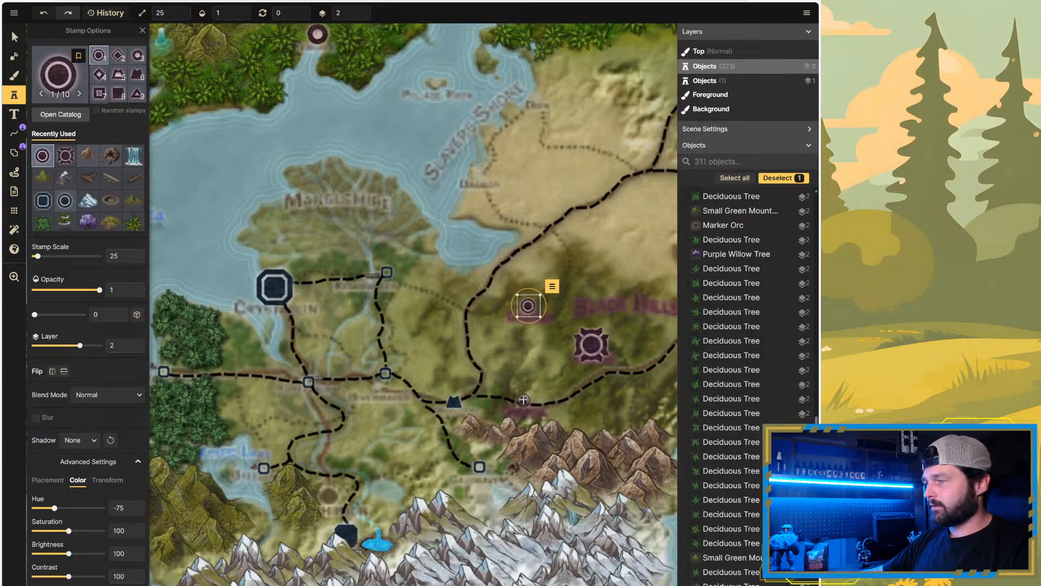
pyautogui.scroll(-2, 381, 346)
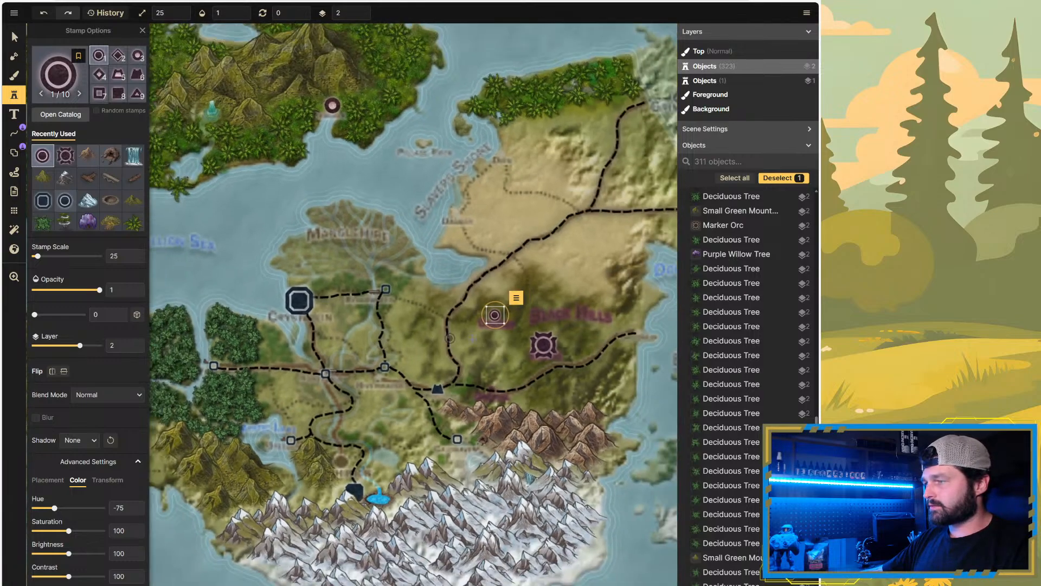
pyautogui.scroll(1, 522, 364)
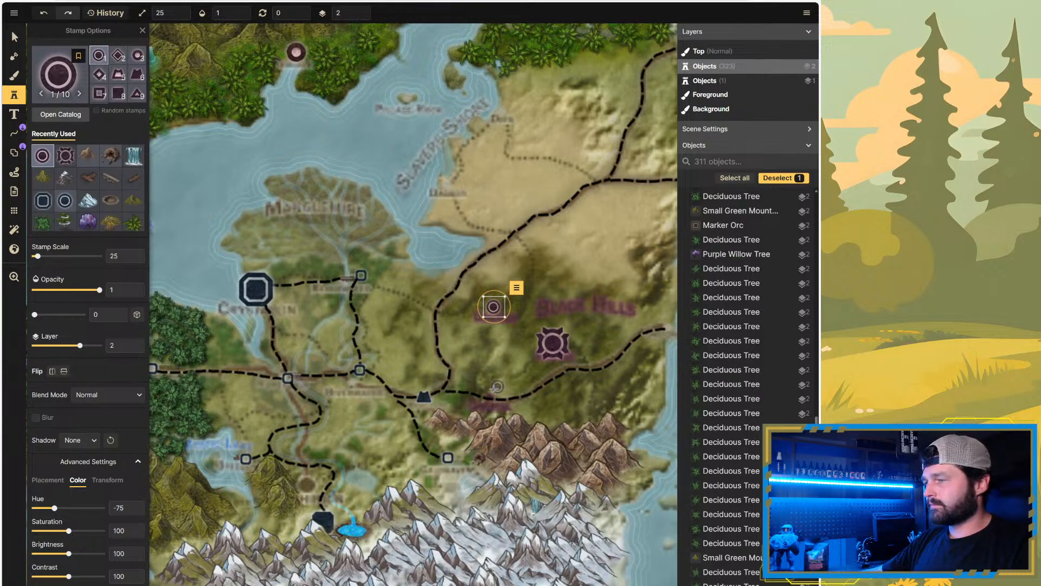
pyautogui.click(494, 307)
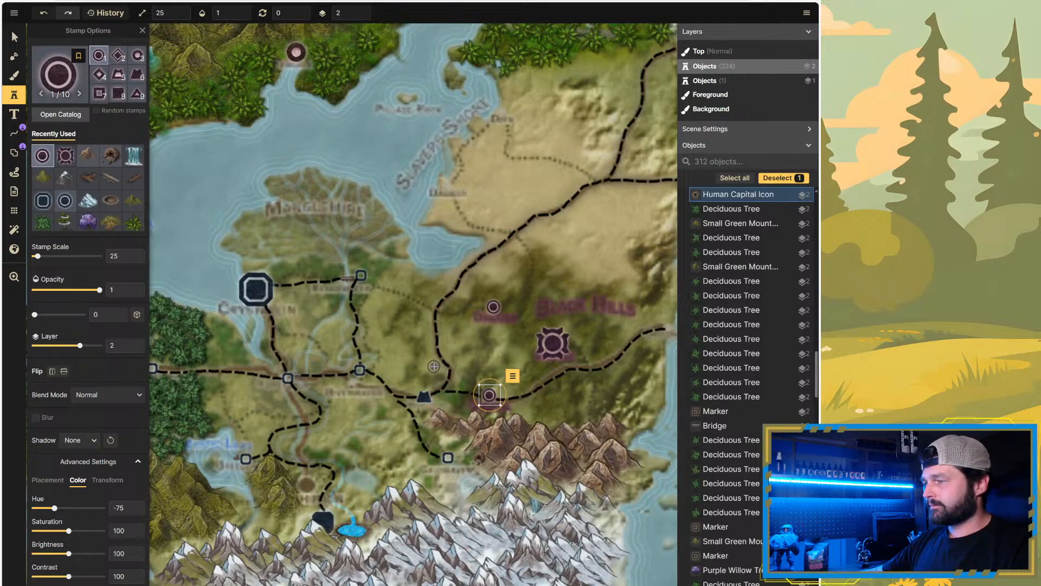
# Step: Select the reference map overlay and raise its opacity to 1
pyautogui.scroll(-2, 433, 366)
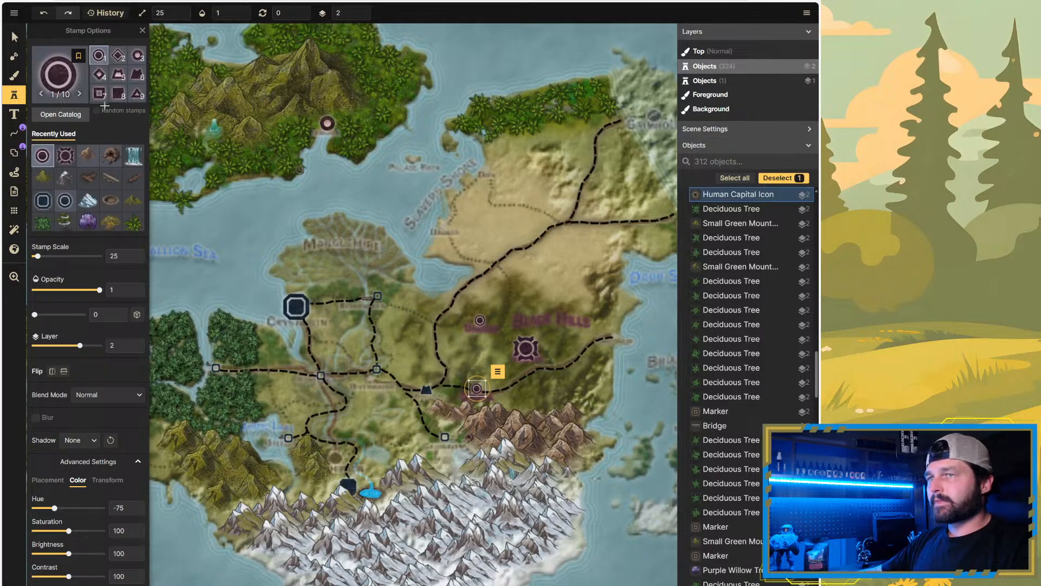
pyautogui.click(15, 37)
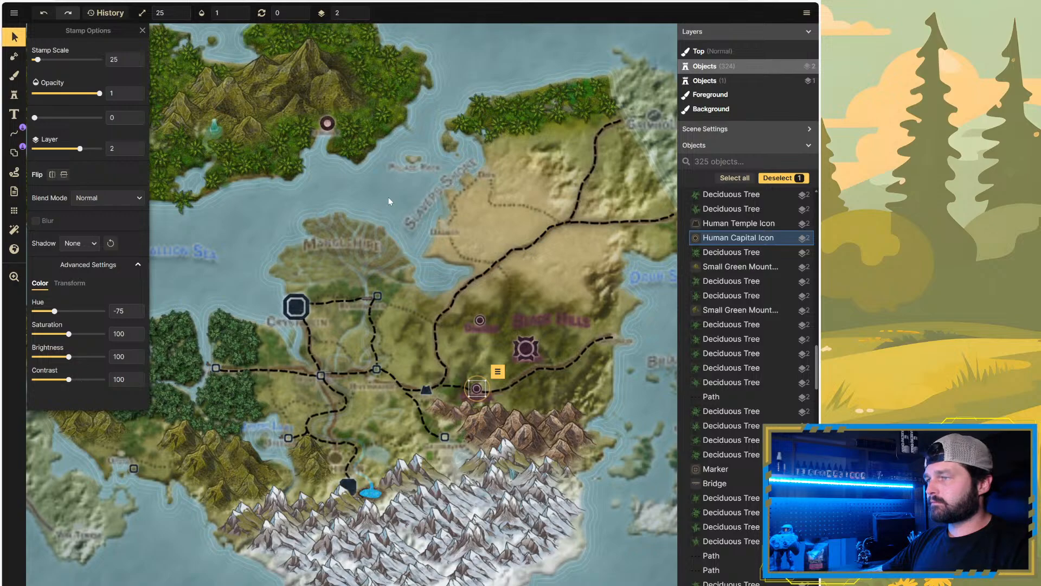
pyautogui.click(388, 197)
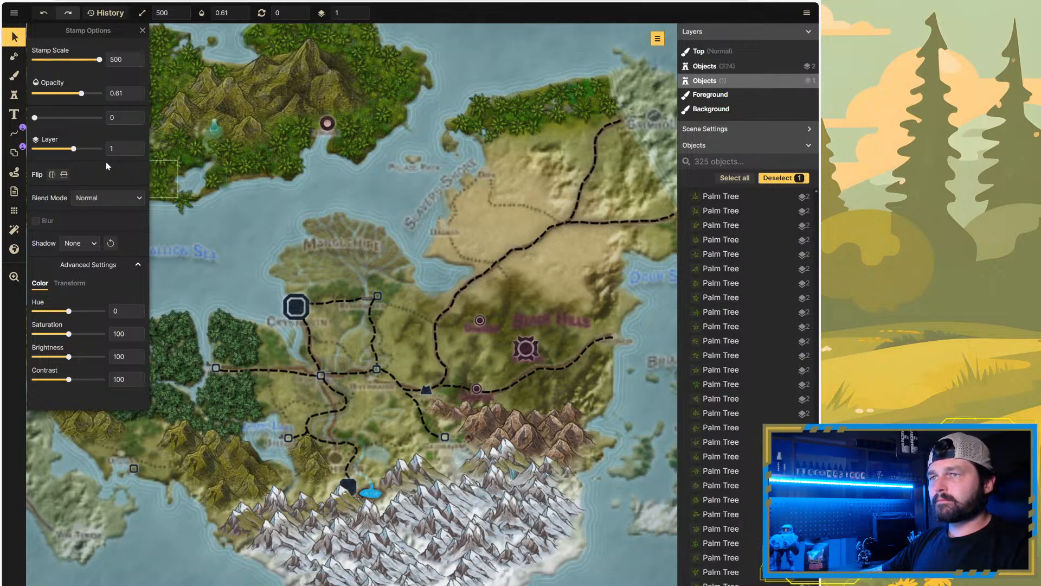
pyautogui.moveTo(82, 93); pyautogui.dragTo(105, 94)
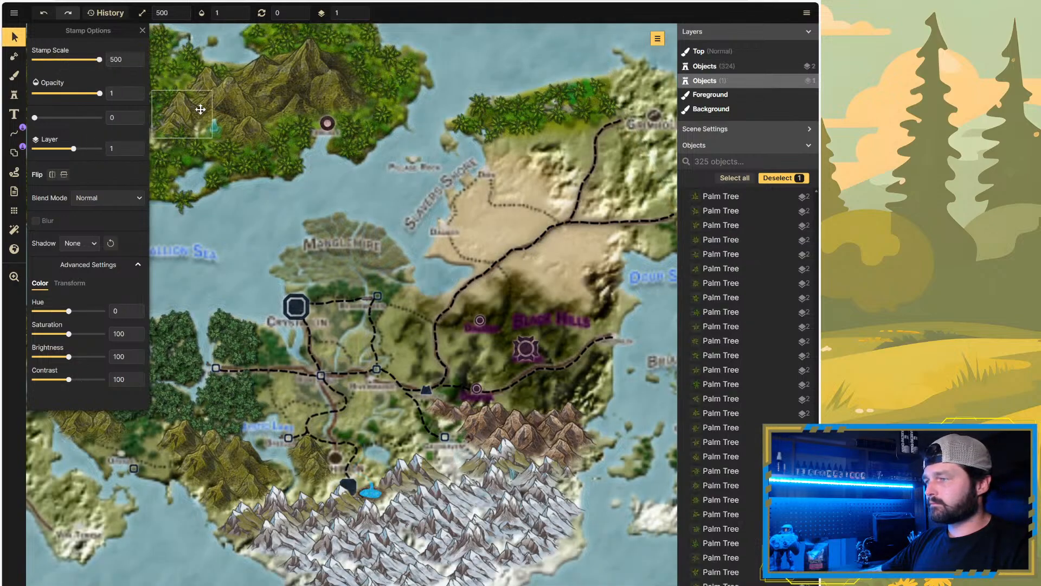
# Step: Examine the Black Hills markers, labels and roads against the fully opaque reference map
pyautogui.scroll(2, 438, 290)
pyautogui.scroll(1, 494, 311)
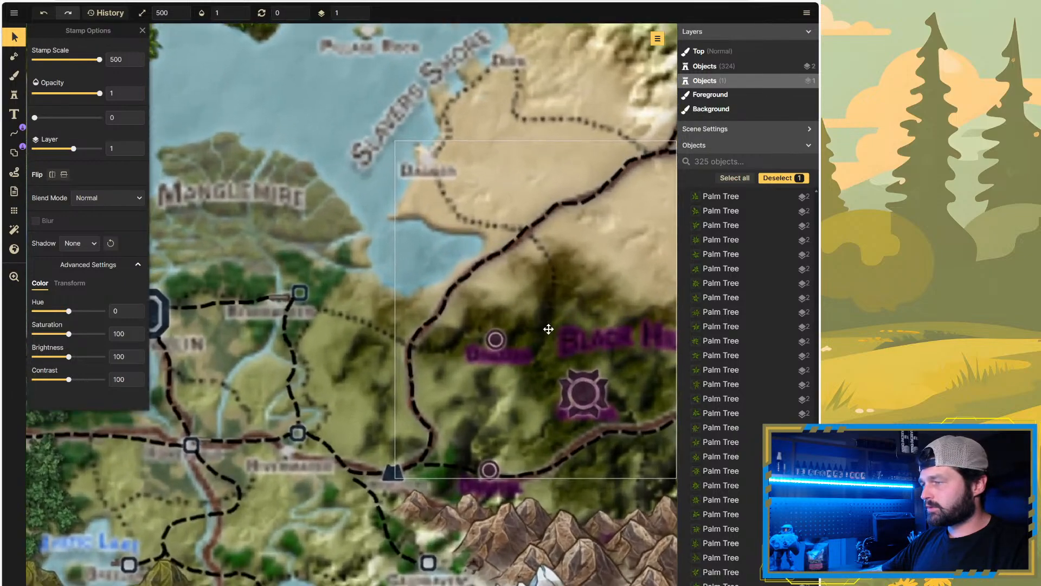
pyautogui.click(582, 393)
pyautogui.scroll(-3, 291, 339)
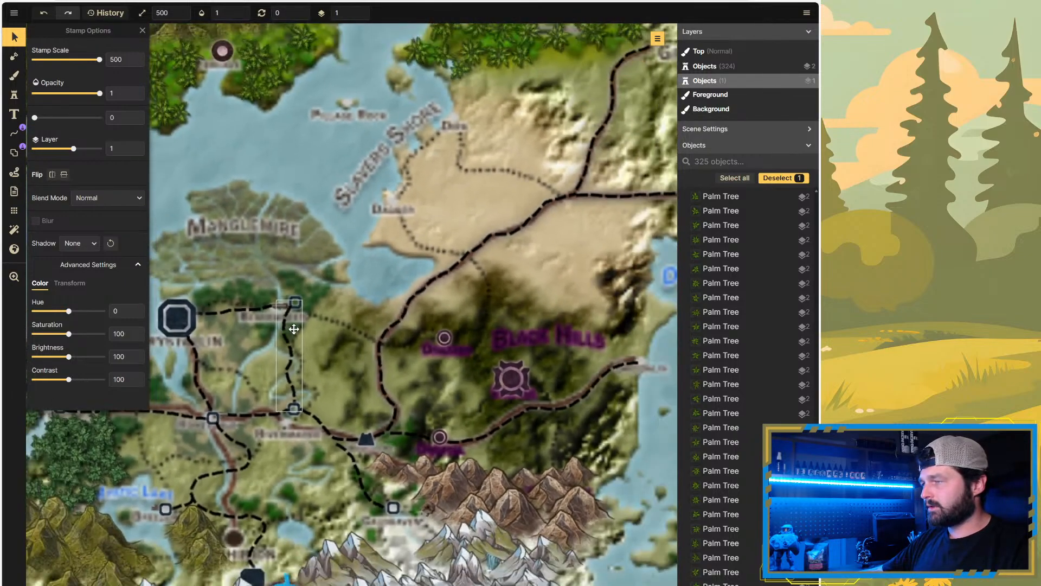
pyautogui.scroll(-1, 533, 313)
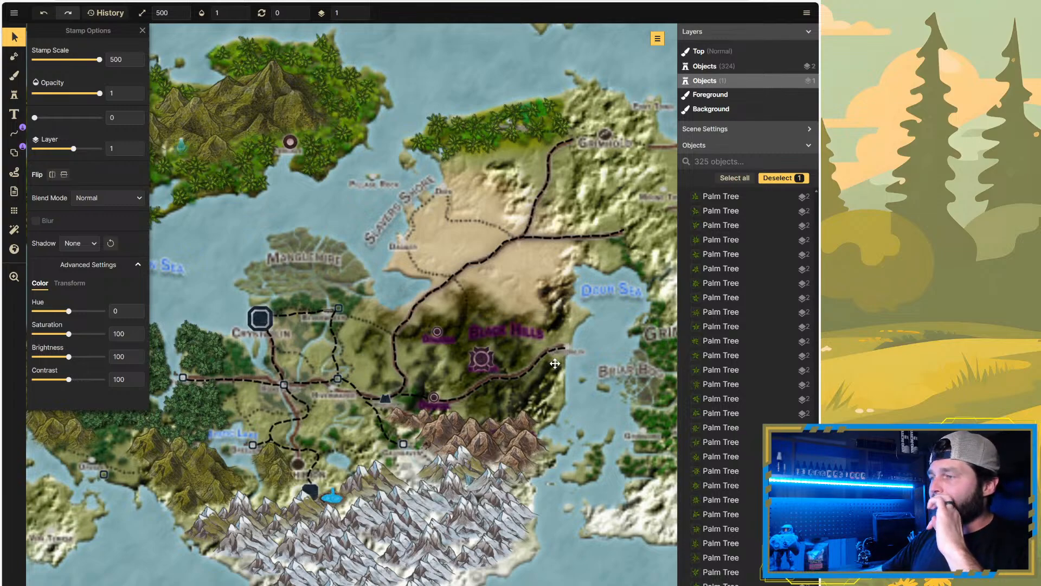
pyautogui.scroll(2, 539, 344)
pyautogui.scroll(2, 539, 344)
pyautogui.scroll(2, 542, 342)
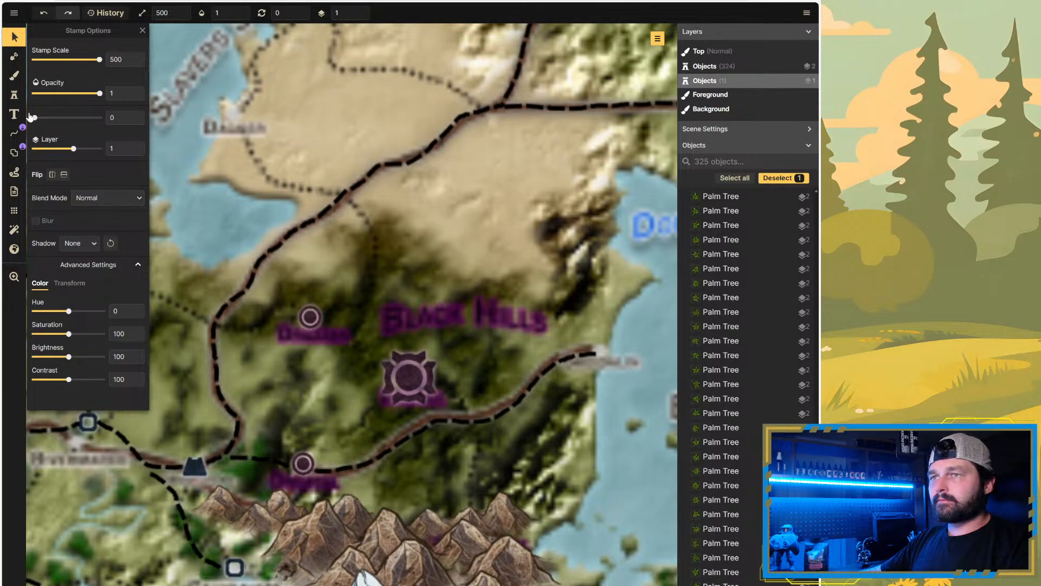
pyautogui.click(14, 95)
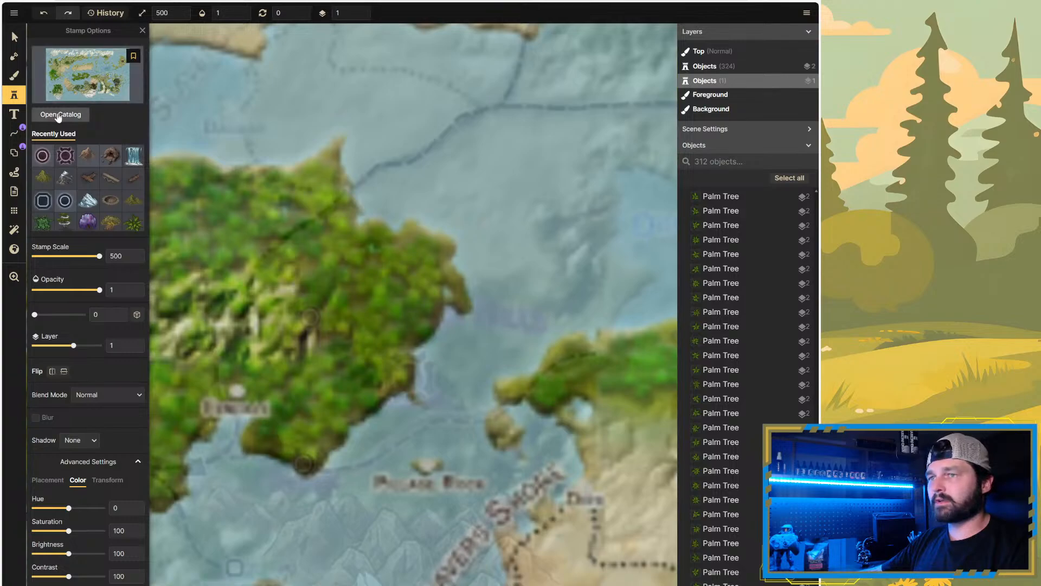
pyautogui.click(40, 157)
pyautogui.scroll(-5, 400, 242)
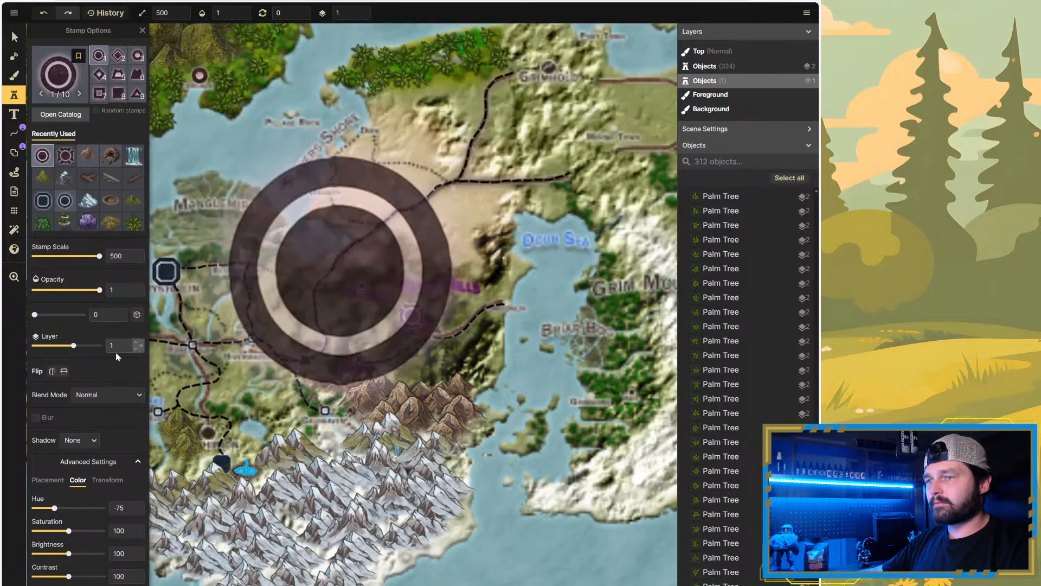
pyautogui.click(135, 343)
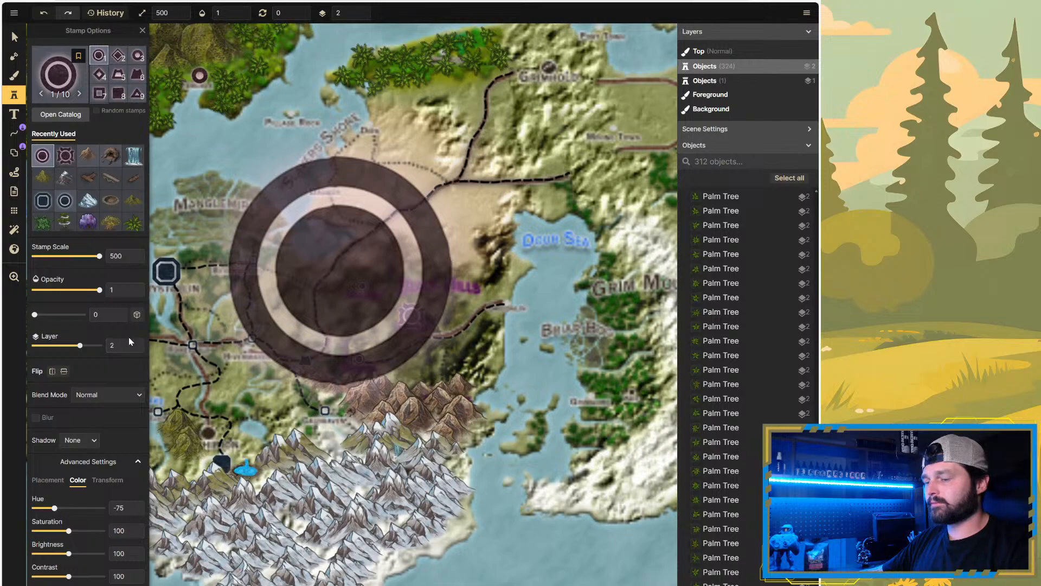
pyautogui.press('Escape')
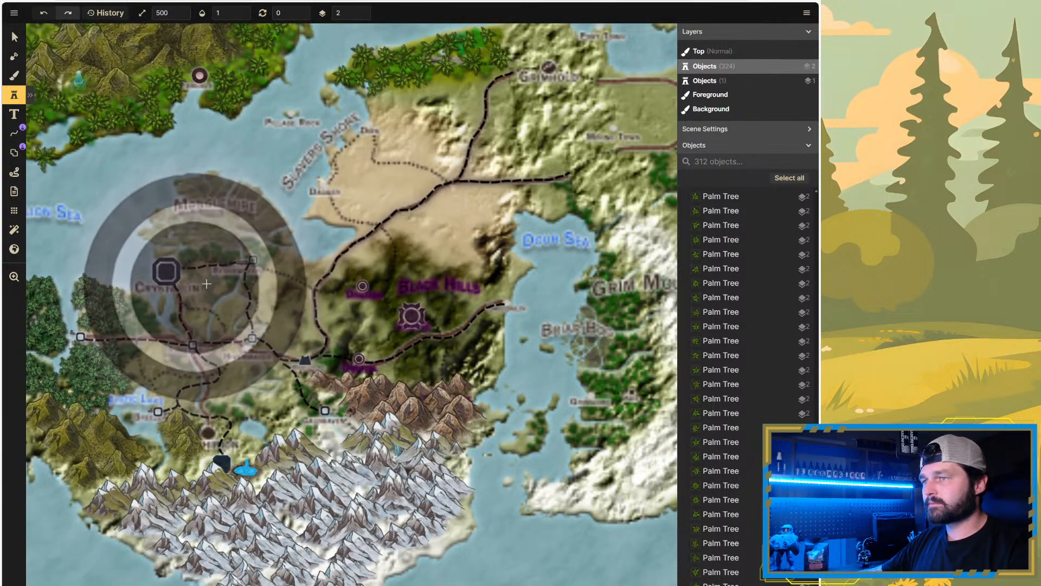
pyautogui.click(467, 335)
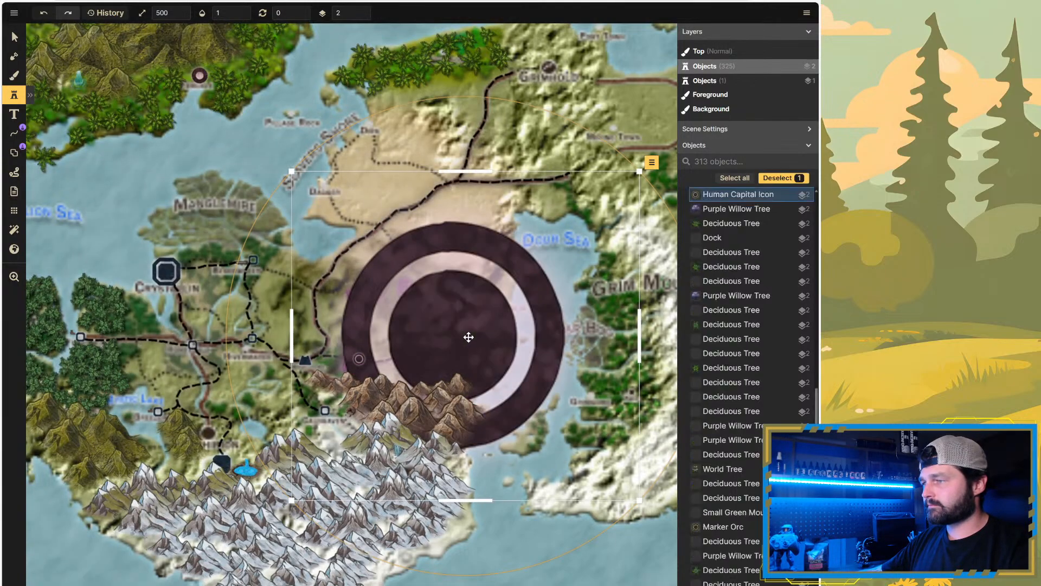
pyautogui.moveTo(638, 172); pyautogui.dragTo(428, 321)
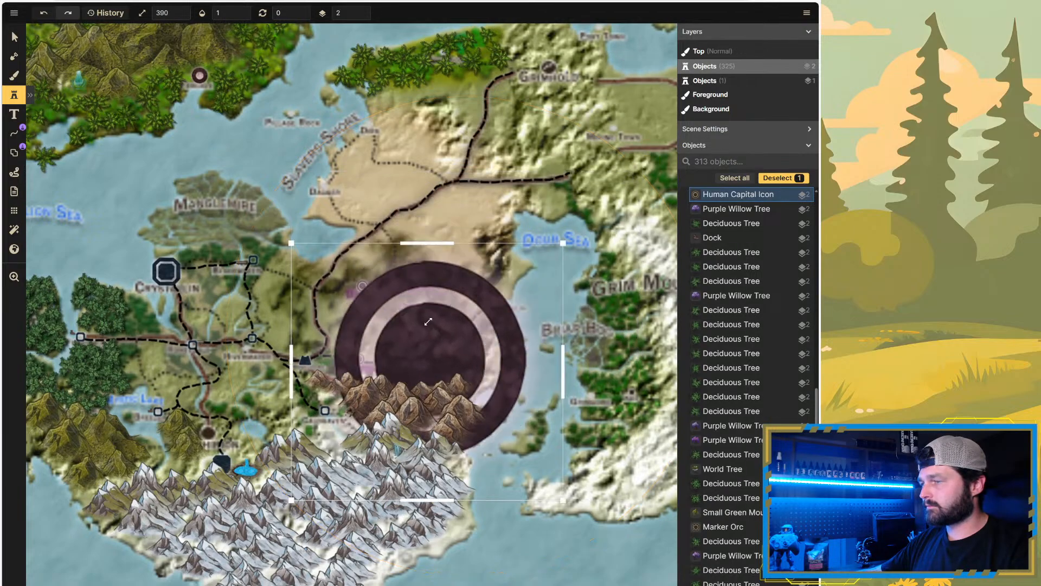
pyautogui.press('Delete')
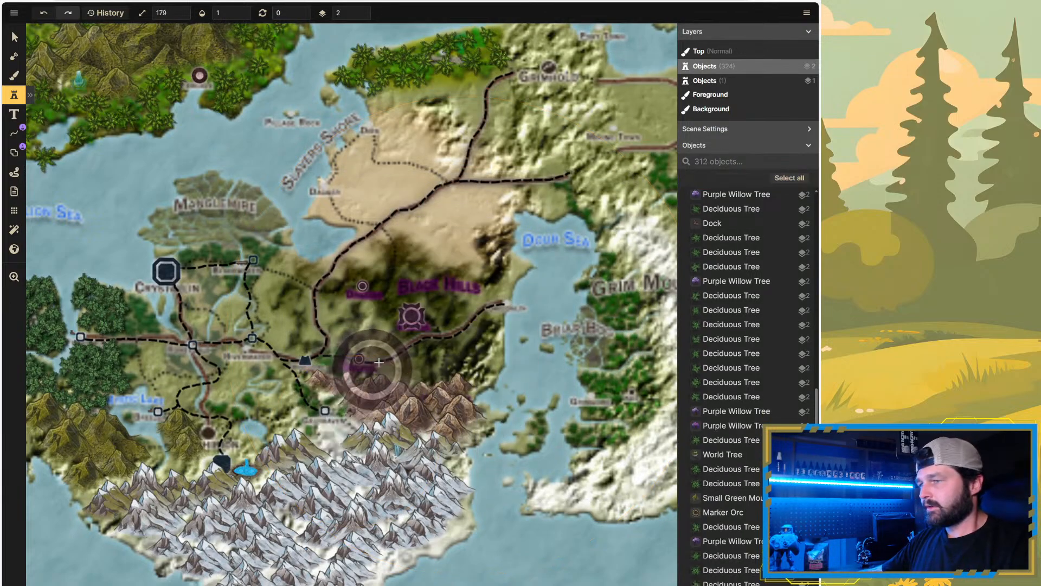
# Step: Duplicate the purple ring marker west of the Black Hills label and place the copy along the road southeast of that label
pyautogui.click(12, 33)
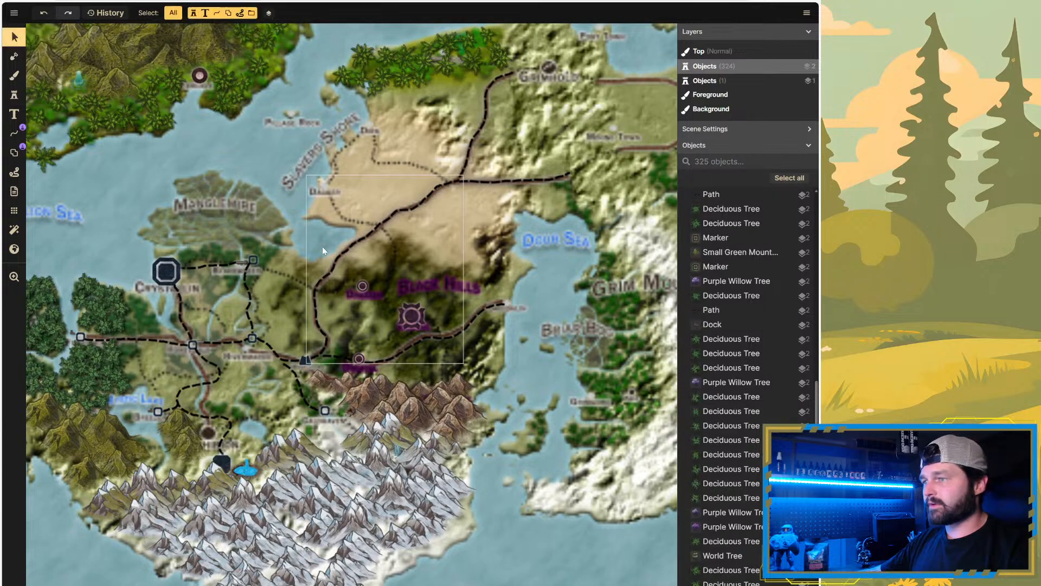
pyautogui.click(362, 286)
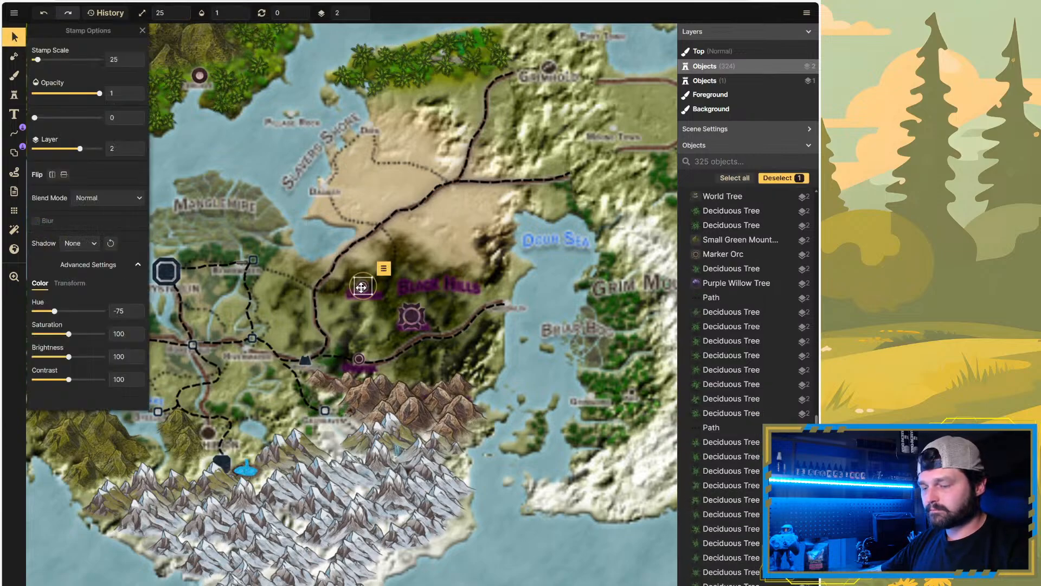
pyautogui.click(361, 289)
pyautogui.hotkey('ctrl', 'c')
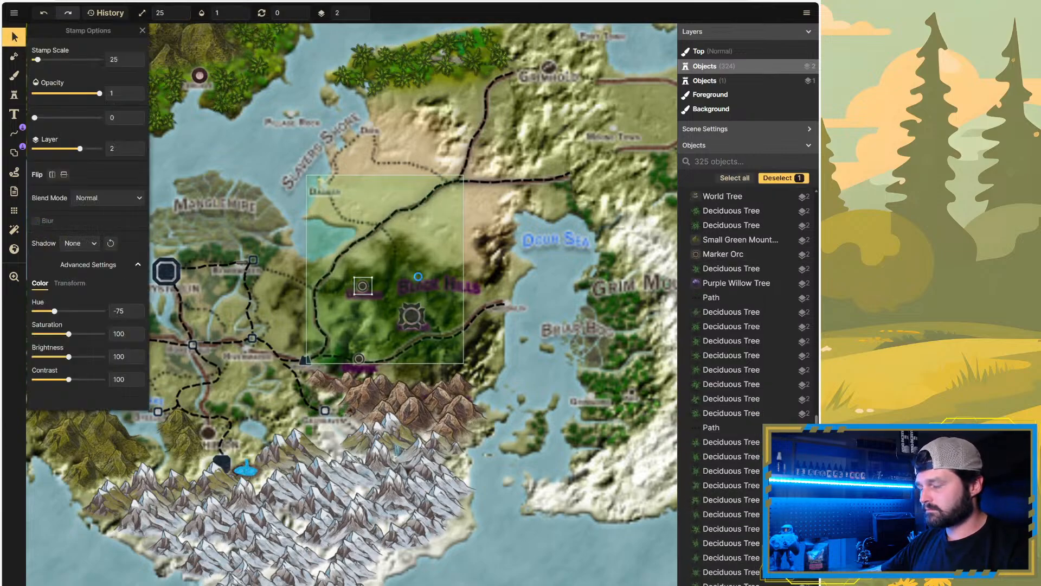
pyautogui.hotkey('ctrl', 'v')
pyautogui.moveTo(417, 276); pyautogui.dragTo(468, 312)
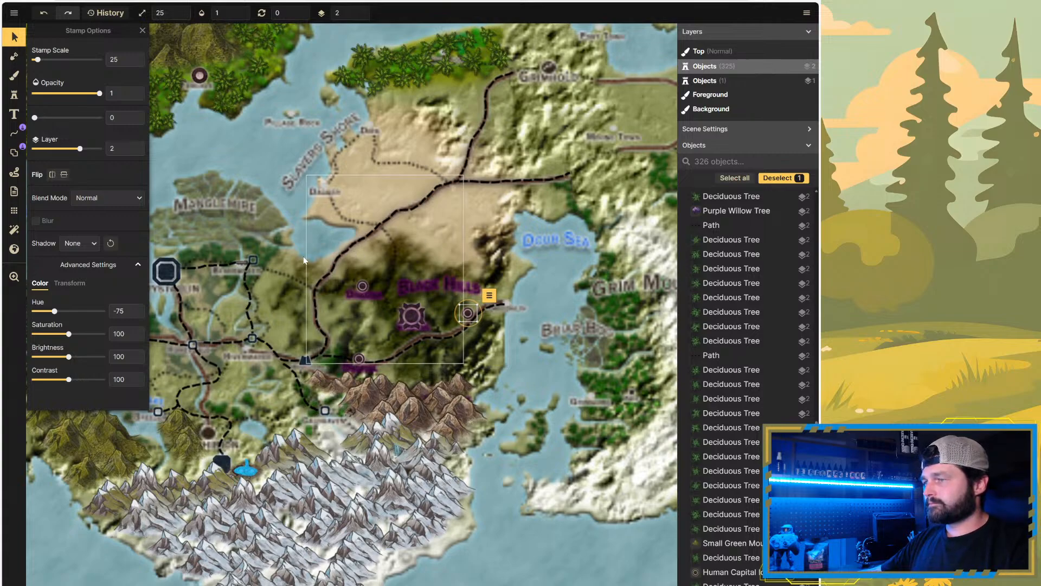
pyautogui.scroll(2, 426, 307)
pyautogui.scroll(1, 428, 298)
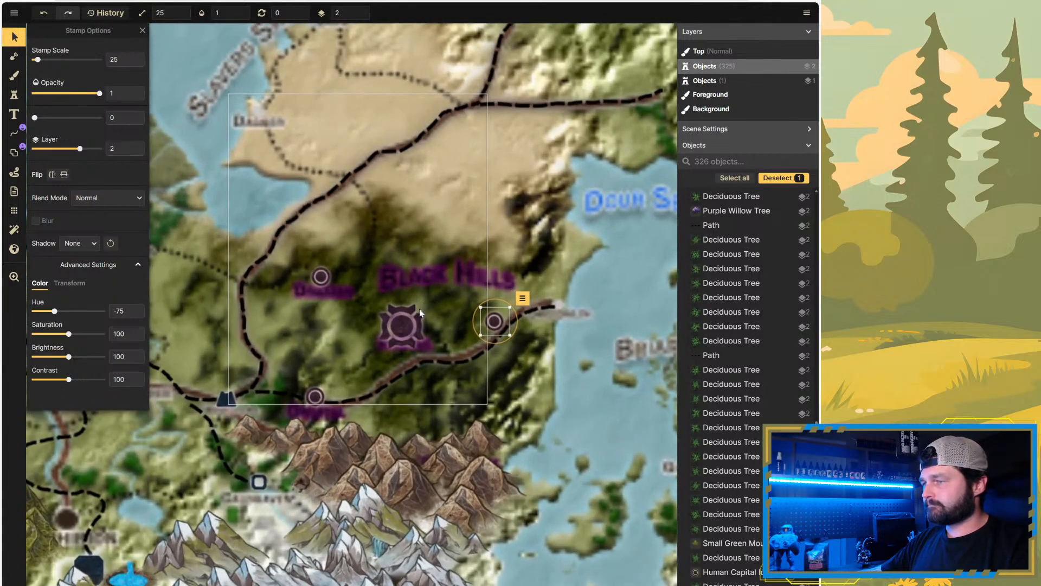
pyautogui.moveTo(493, 322); pyautogui.dragTo(482, 336)
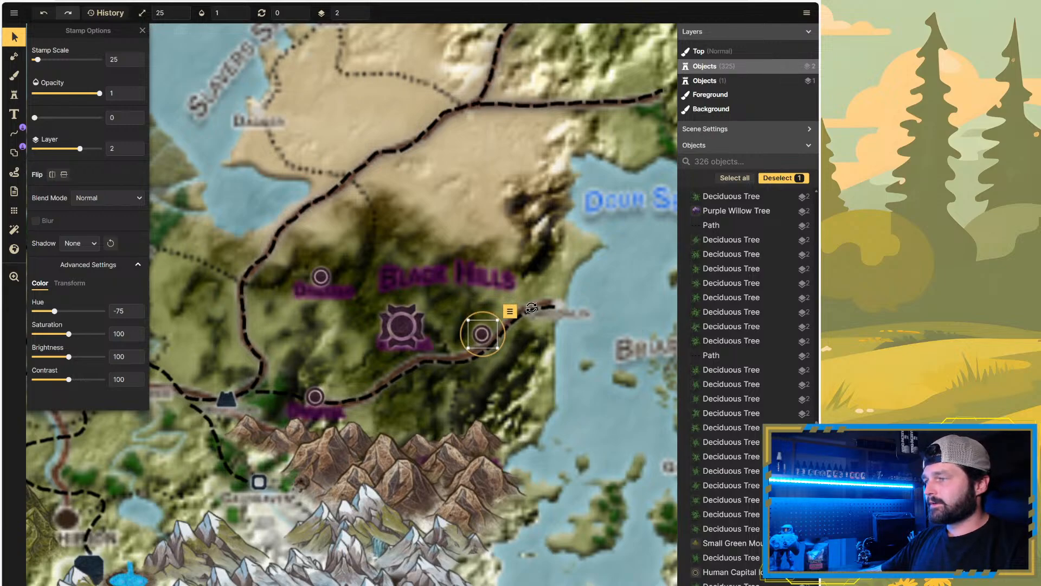
# Step: Delete the round marker at the settlement label on the southern coast of the jungle island
pyautogui.scroll(-5, 559, 314)
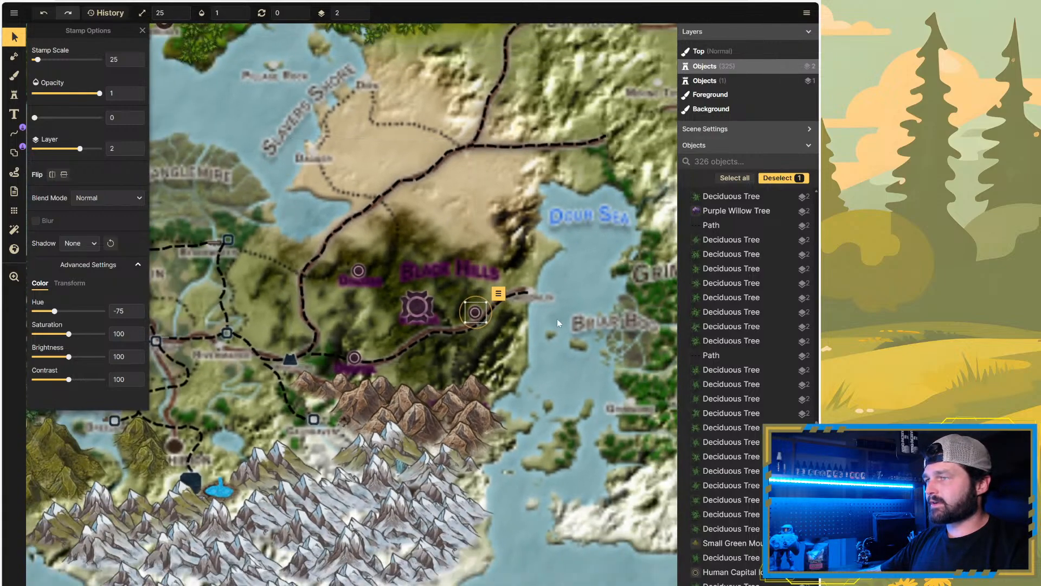
pyautogui.scroll(3, 379, 154)
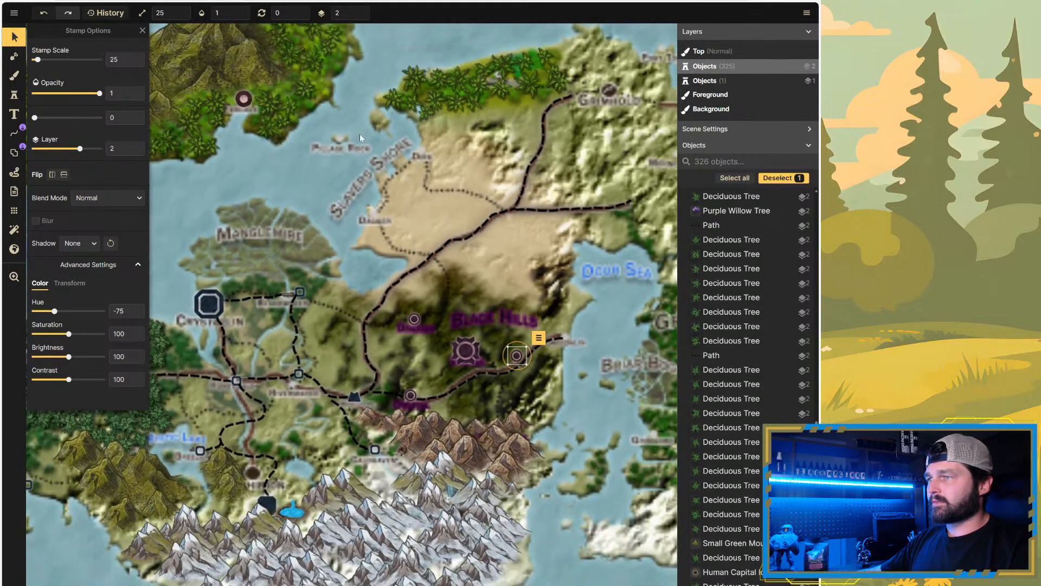
pyautogui.click(244, 99)
pyautogui.press('Delete')
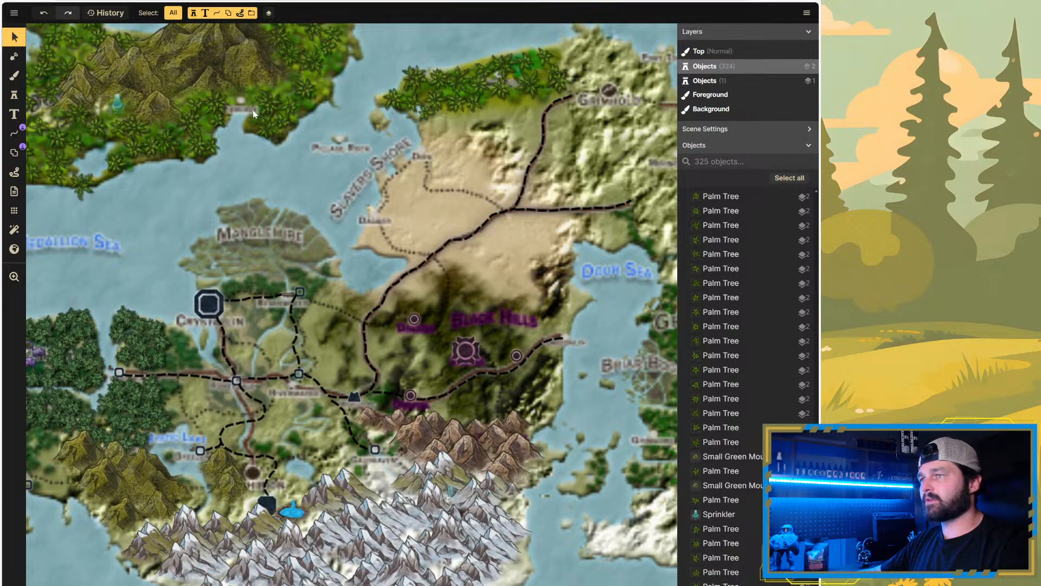
# Step: Examine the jungle island, Pillage Rock and Slavers Shore for settlements that still need markers
pyautogui.scroll(-1, 372, 373)
pyautogui.scroll(3, 272, 129)
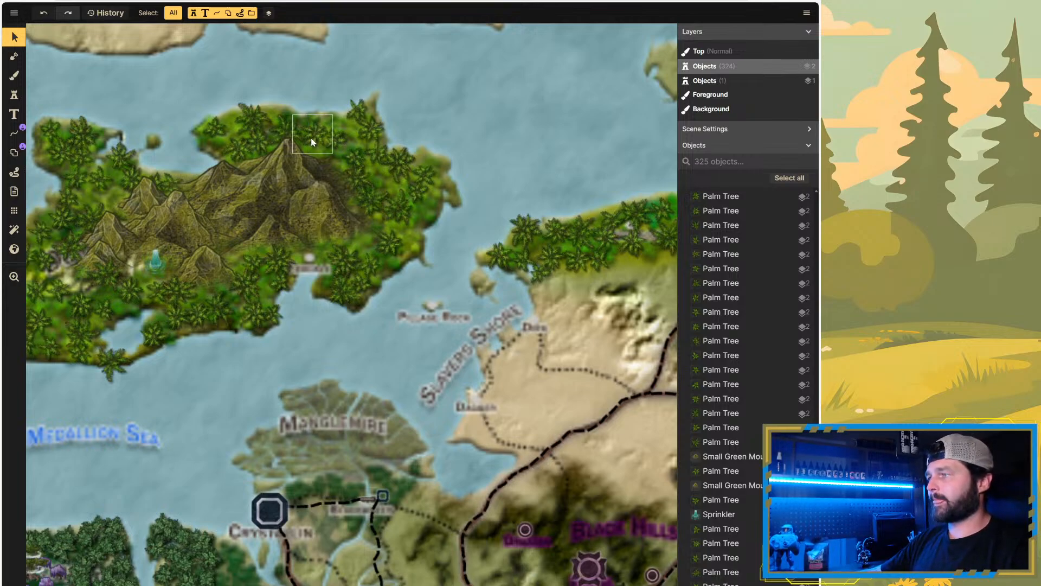
pyautogui.click(341, 150)
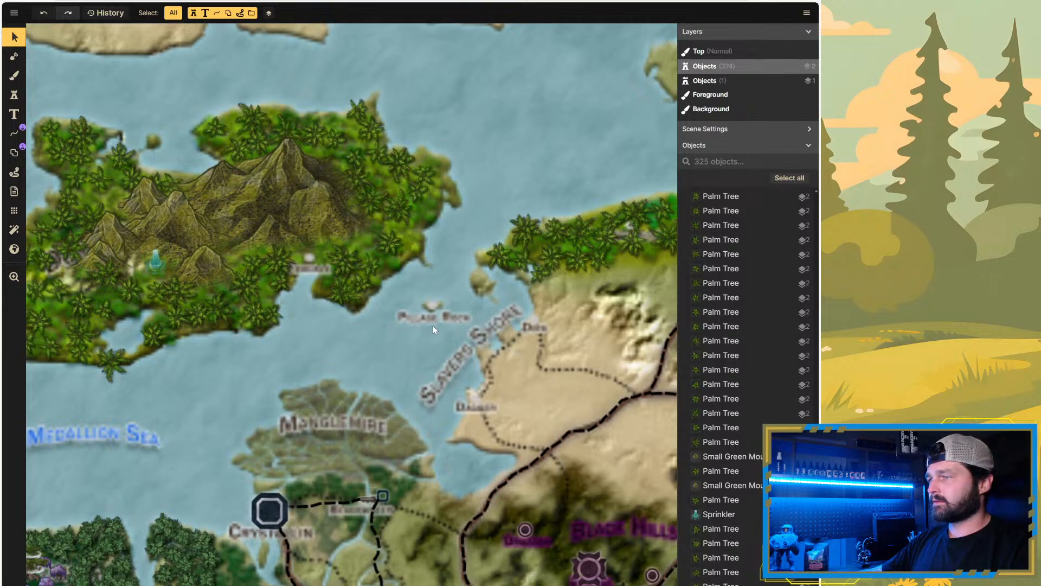
pyautogui.scroll(3, 433, 324)
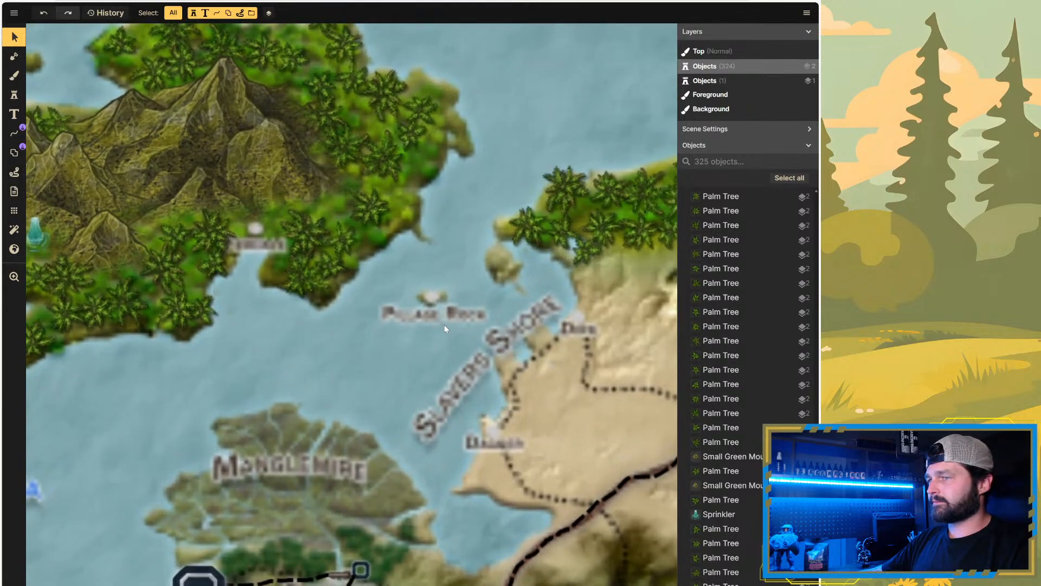
pyautogui.scroll(-5, 443, 323)
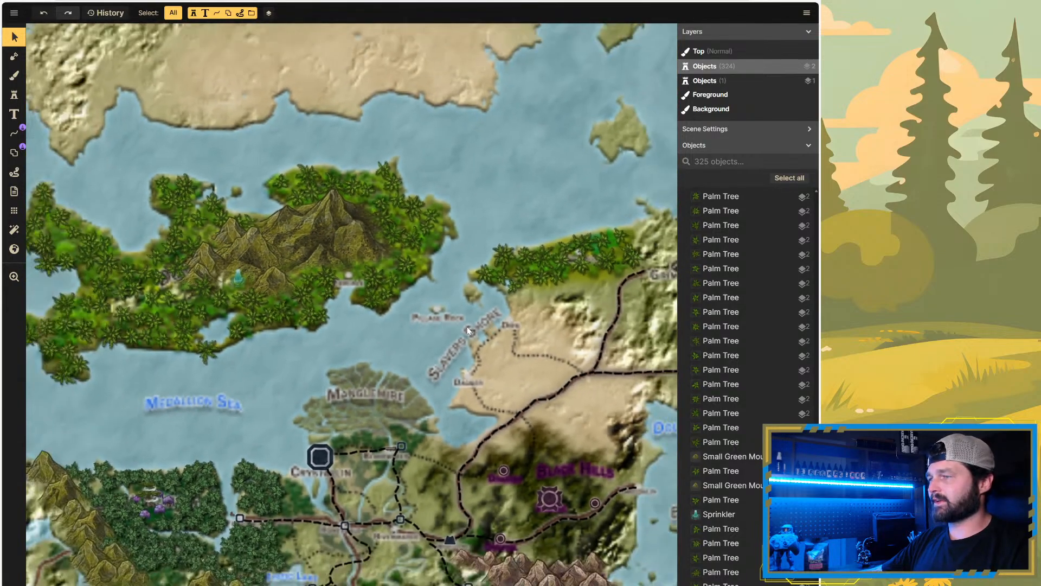
pyautogui.scroll(-3, 461, 334)
pyautogui.scroll(3, 497, 373)
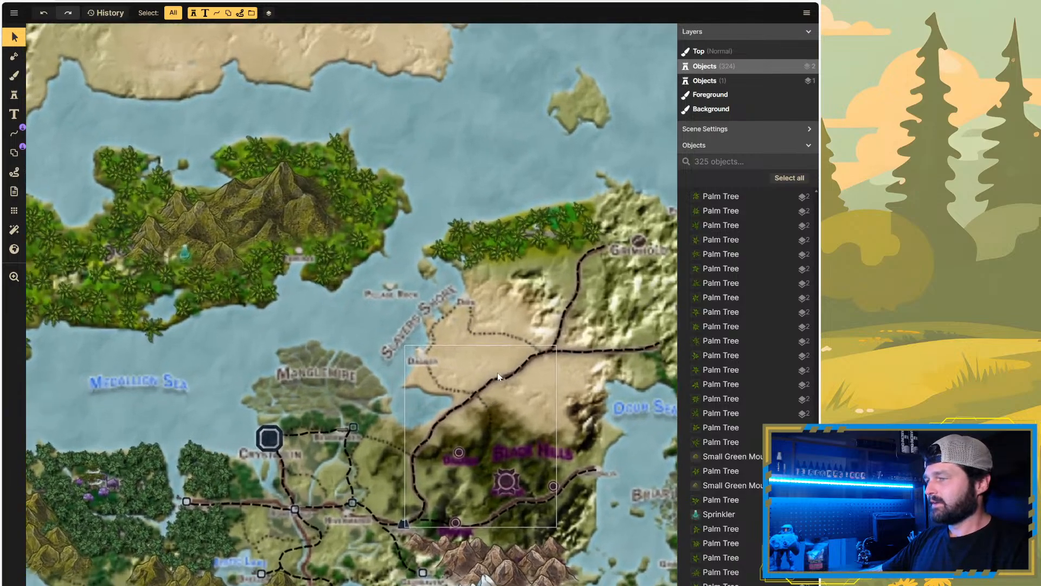
pyautogui.scroll(4, 366, 305)
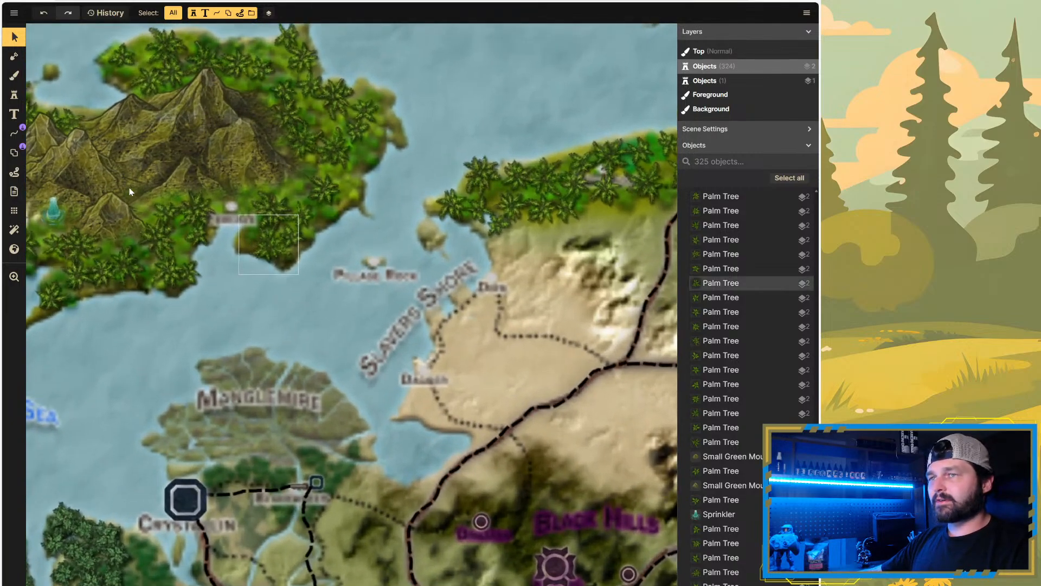
pyautogui.click(14, 95)
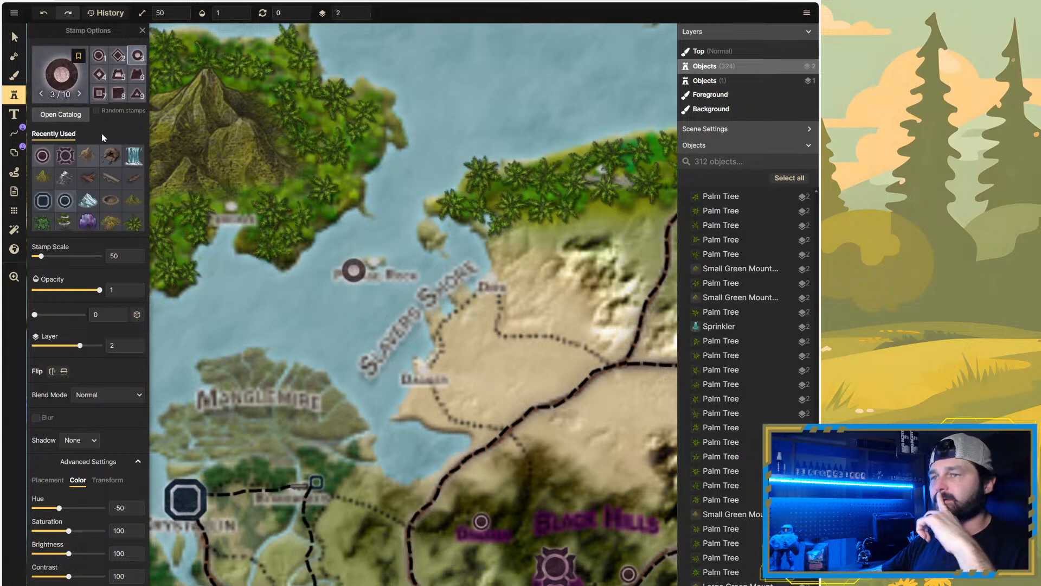
pyautogui.click(67, 156)
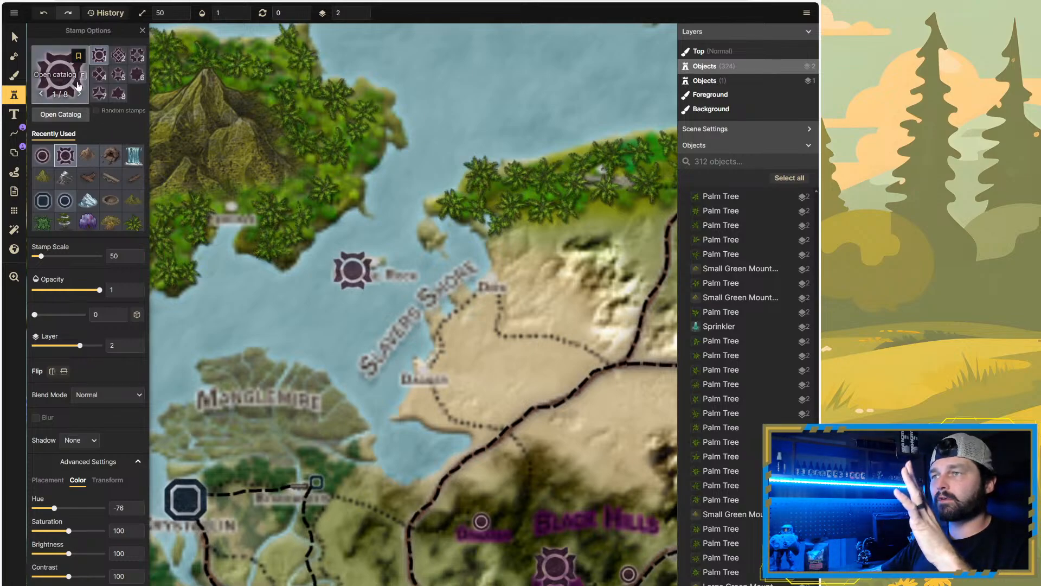
pyautogui.click(64, 201)
pyautogui.scroll(-1, 119, 76)
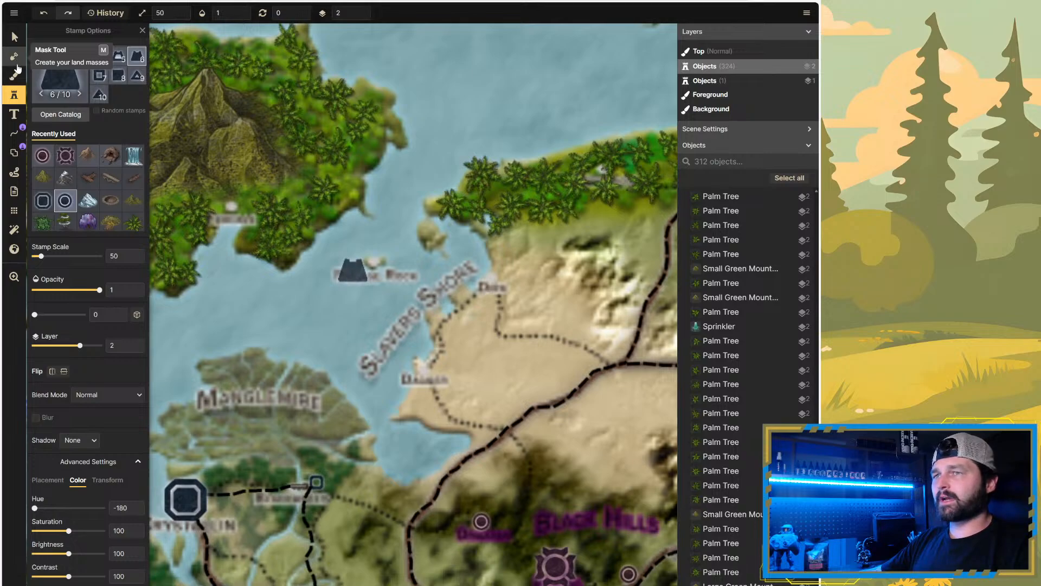
pyautogui.click(22, 96)
pyautogui.click(24, 97)
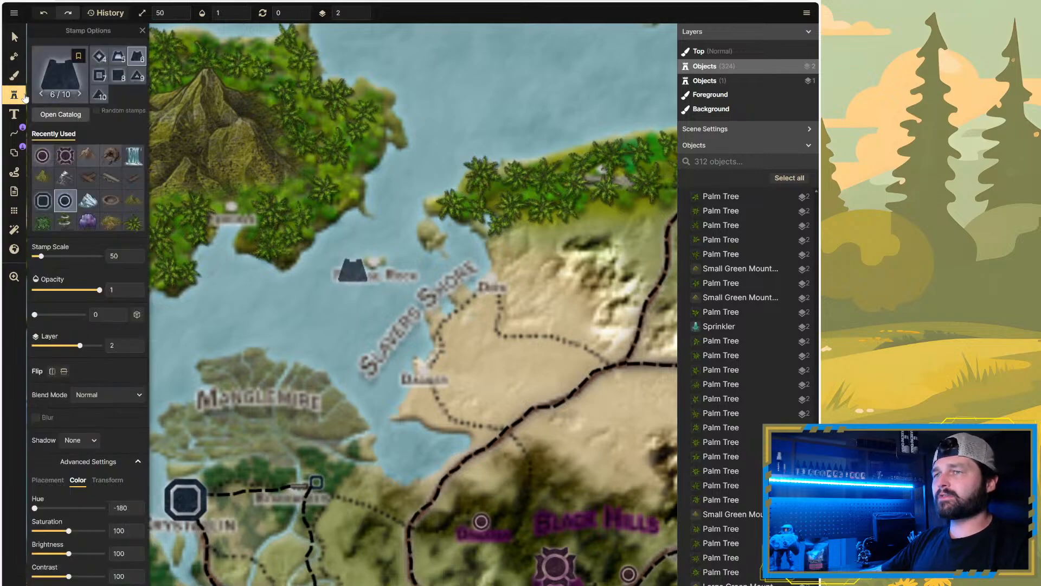
pyautogui.click(42, 156)
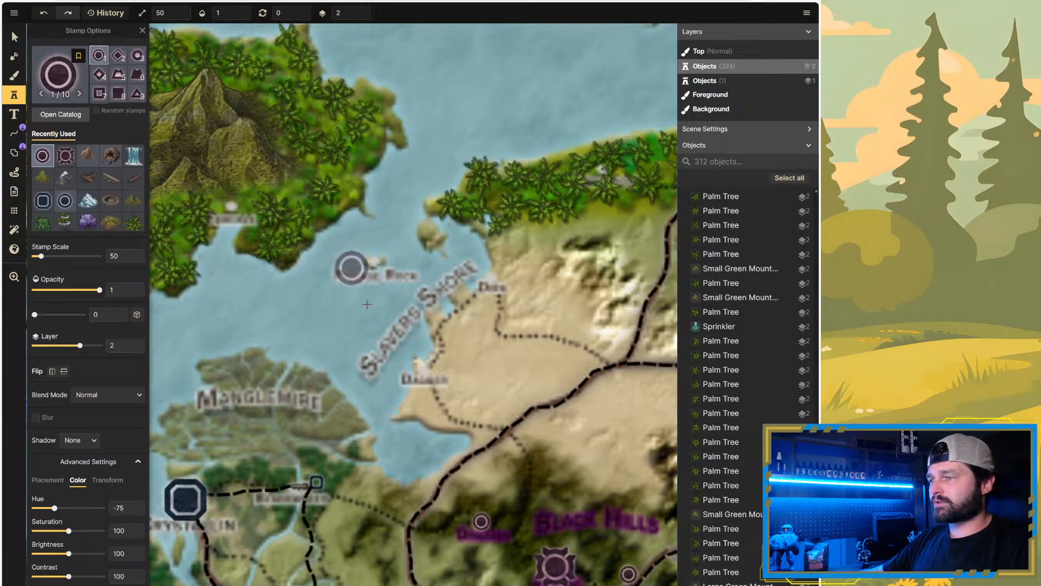
pyautogui.click(422, 371)
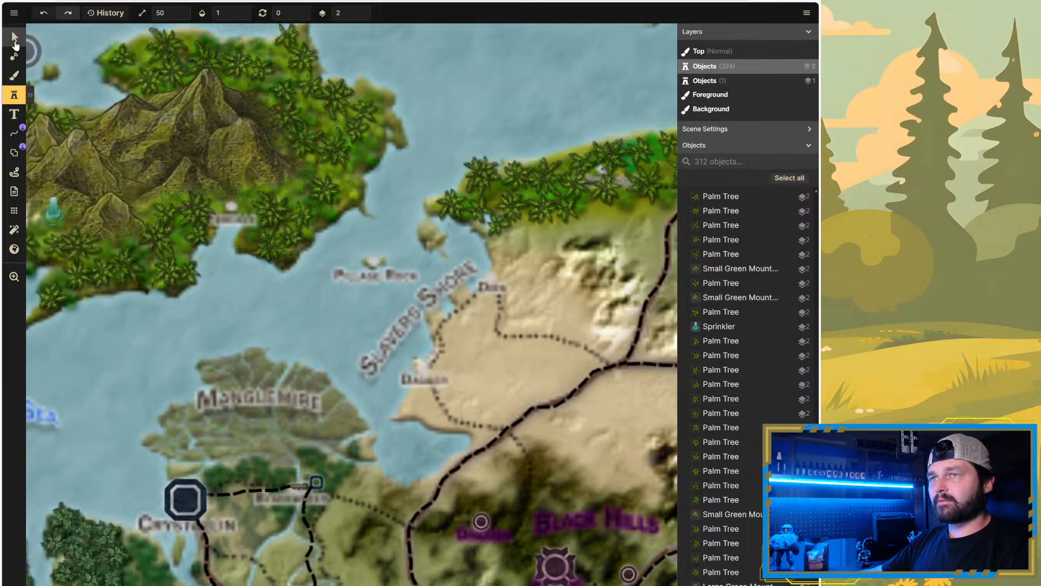
# Step: Duplicate the purple ring marker west of the Black Hills label and place the copy on the Pillage Rock islet
pyautogui.click(14, 37)
pyautogui.click(486, 516)
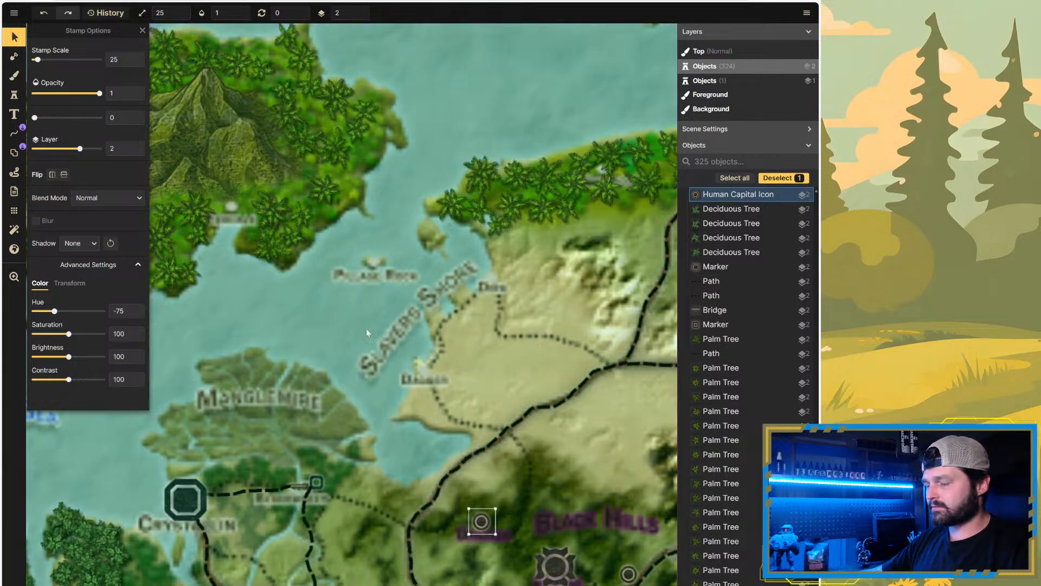
pyautogui.hotkey('ctrl', 'v')
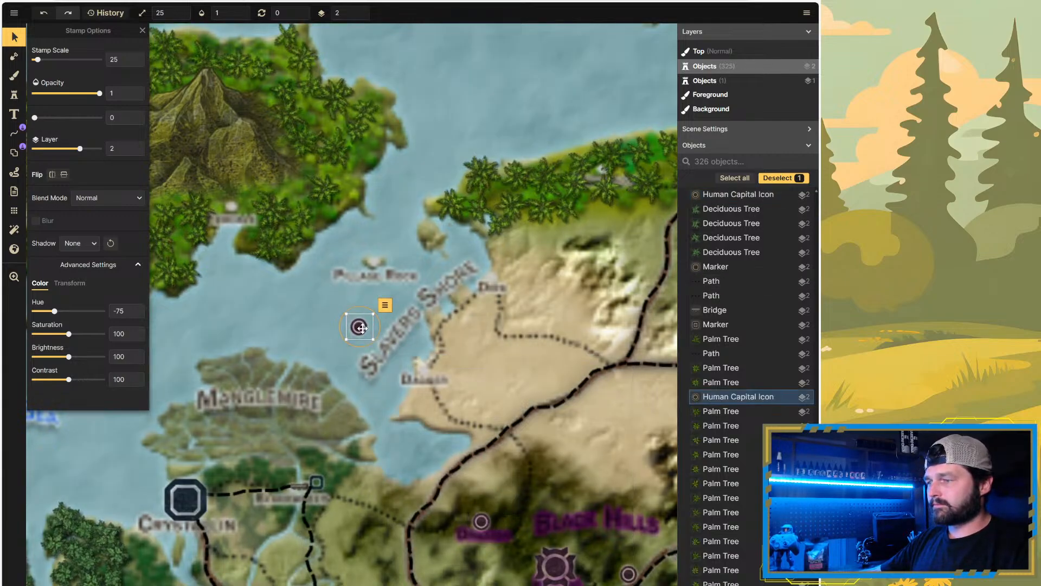
pyautogui.moveTo(362, 325); pyautogui.dragTo(378, 265)
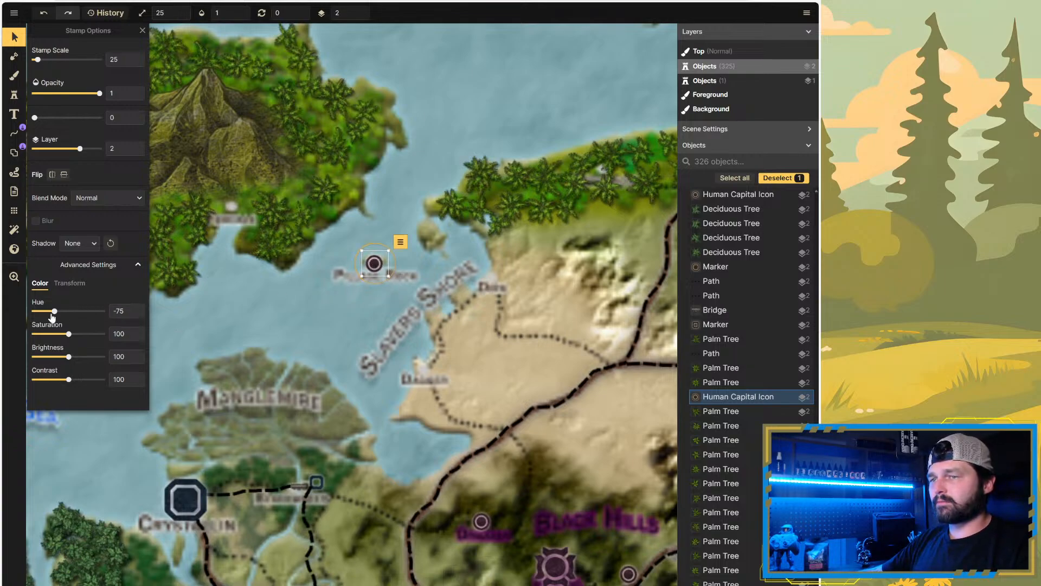
# Step: Set the hue of the Pillage Rock ring marker to 0
pyautogui.moveTo(54, 316)
pyautogui.mouseDown()
pyautogui.moveTo(25, 313)
pyautogui.moveTo(138, 317)
pyautogui.moveTo(24, 312)
pyautogui.moveTo(64, 314)
pyautogui.mouseUp()
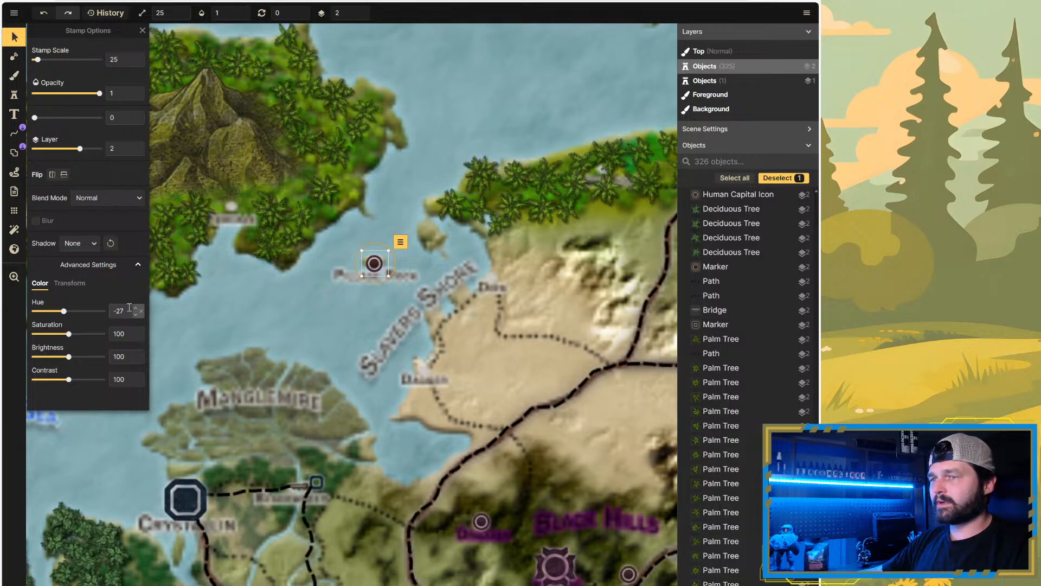
pyautogui.write('0')
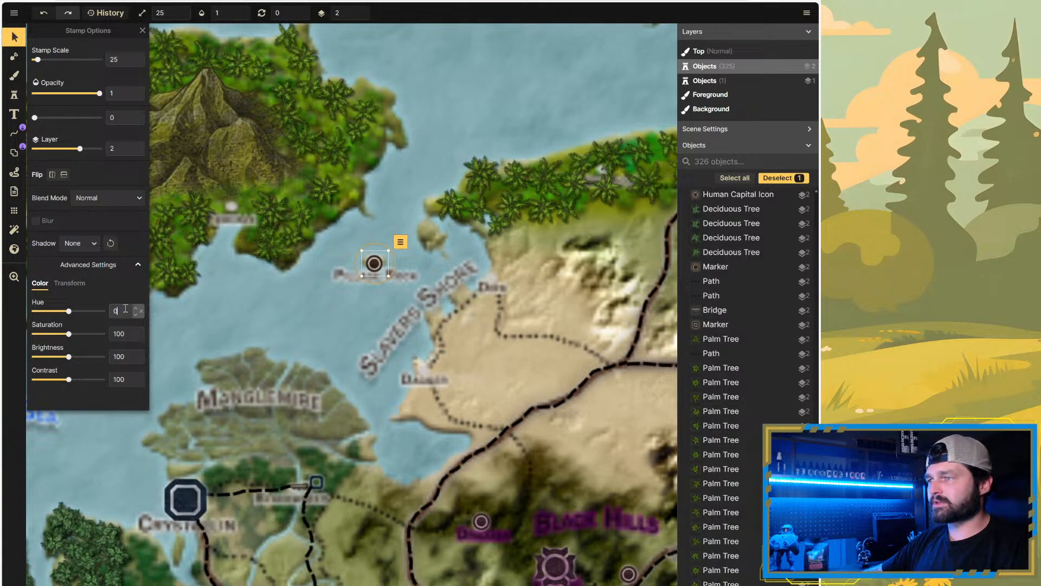
pyautogui.click(265, 319)
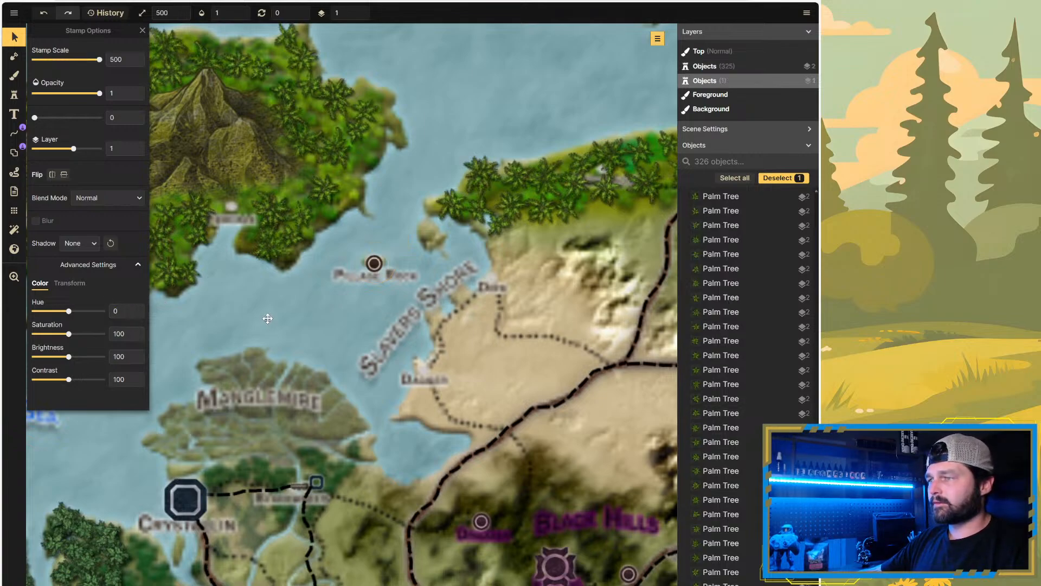
pyautogui.scroll(-5, 269, 319)
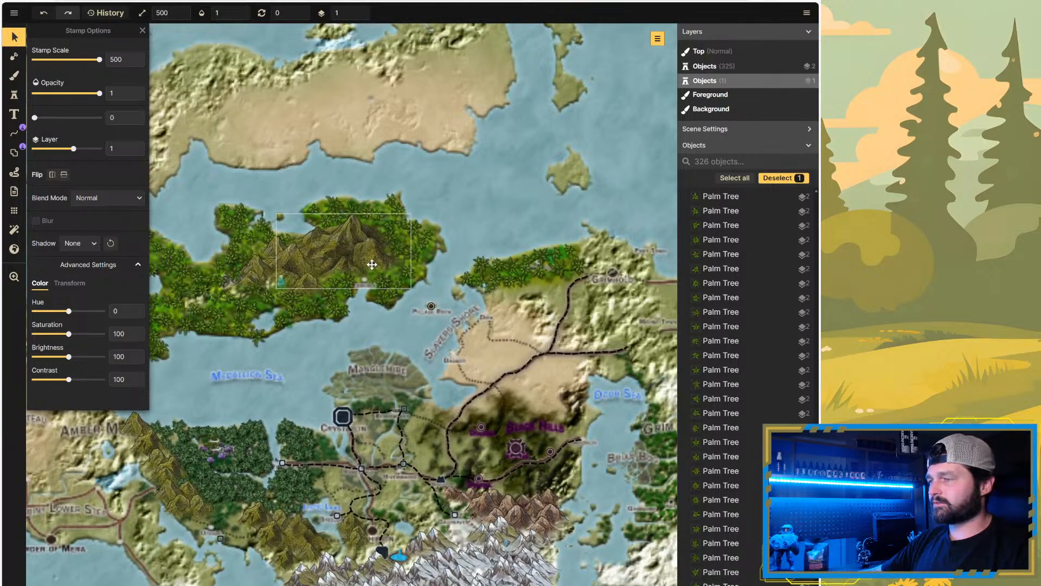
# Step: Duplicate the Pillage Rock ring marker and place the copy at the settlement label on the jungle island's southern coast
pyautogui.scroll(3, 372, 264)
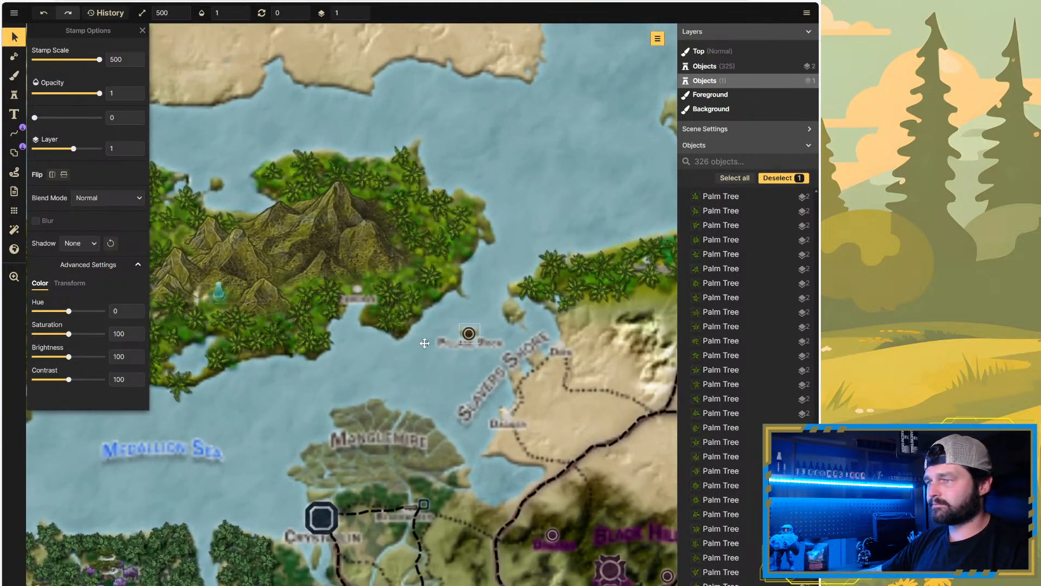
pyautogui.click(475, 333)
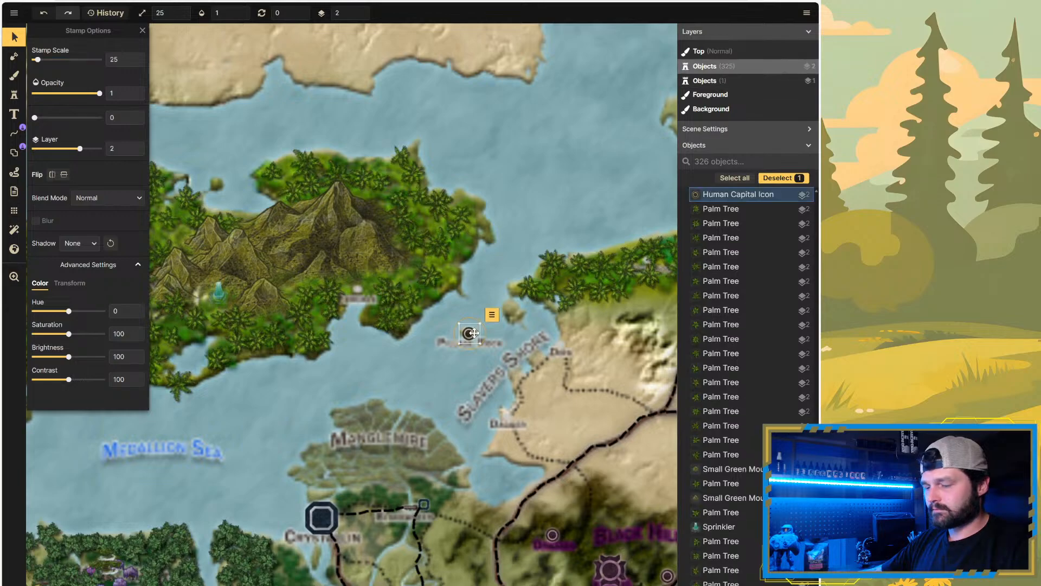
pyautogui.hotkey('ctrl', 'c')
pyautogui.hotkey('ctrl', 'v')
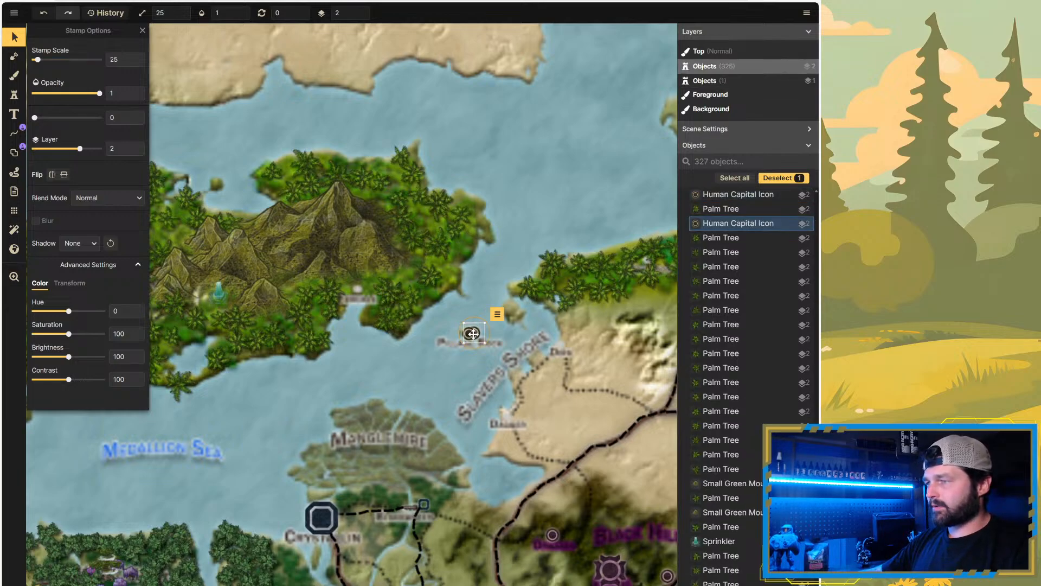
pyautogui.moveTo(474, 333); pyautogui.dragTo(348, 280)
# Step: Paste two more ring markers onto the northern and southern coastal settlements of Slavers Shore
pyautogui.hotkey('ctrl', 'v')
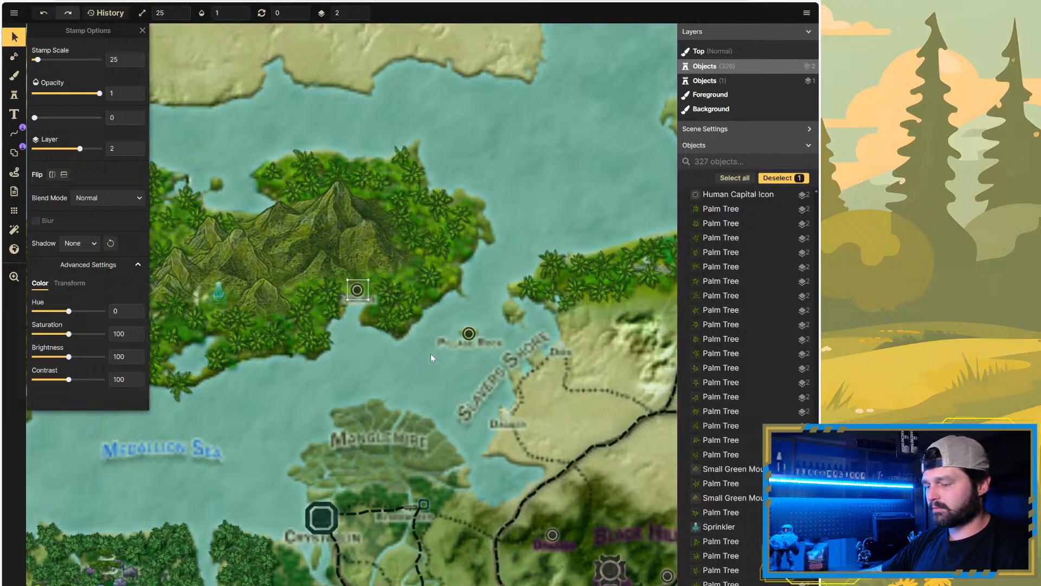
pyautogui.moveTo(431, 353); pyautogui.dragTo(559, 346)
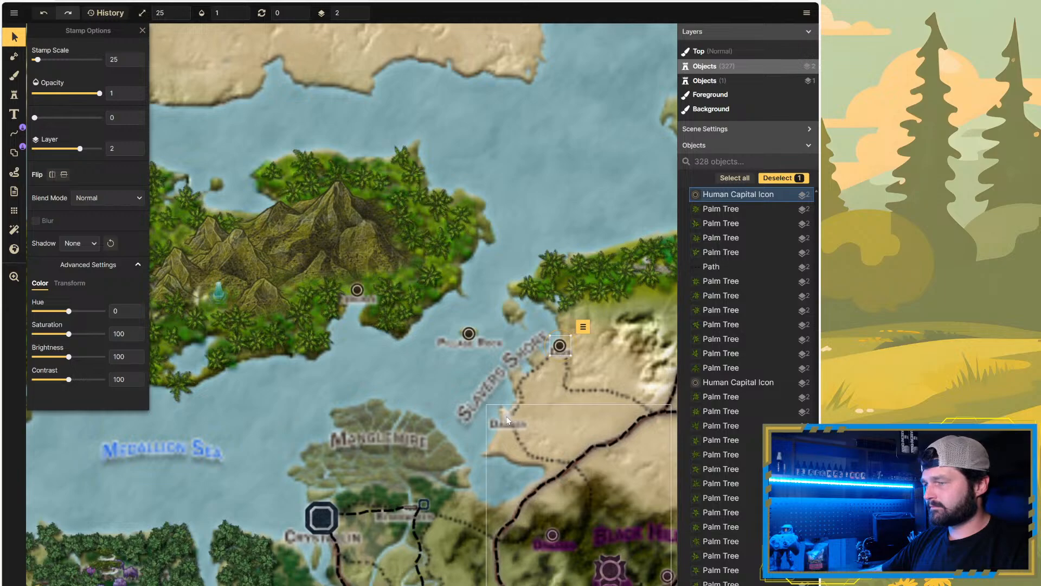
pyautogui.hotkey('ctrl', 'v')
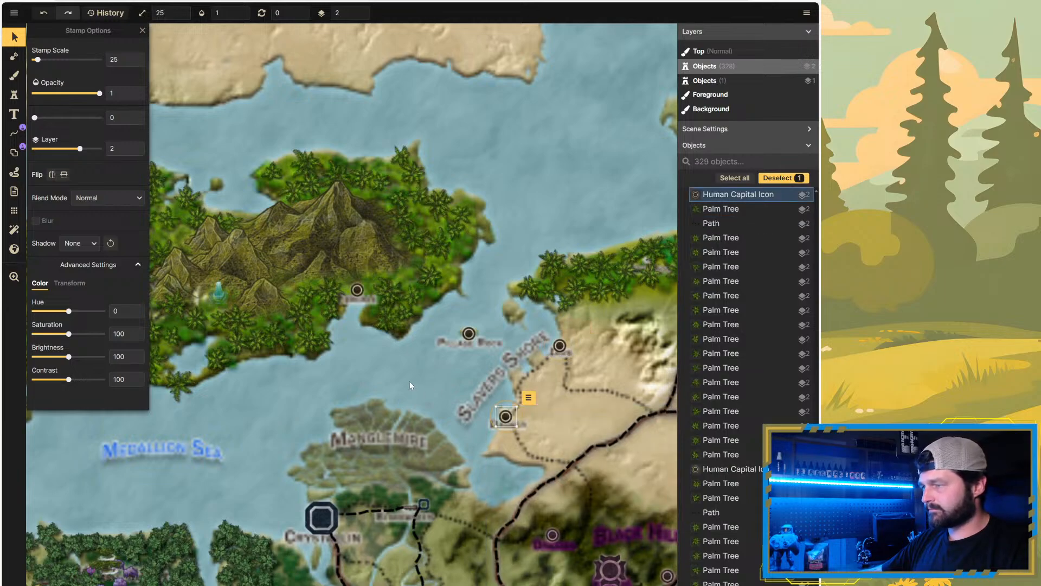
# Step: Hide the reference map layer, examine the roads and settlement markers on the traced map, and show the reference again
pyautogui.scroll(-3, 281, 350)
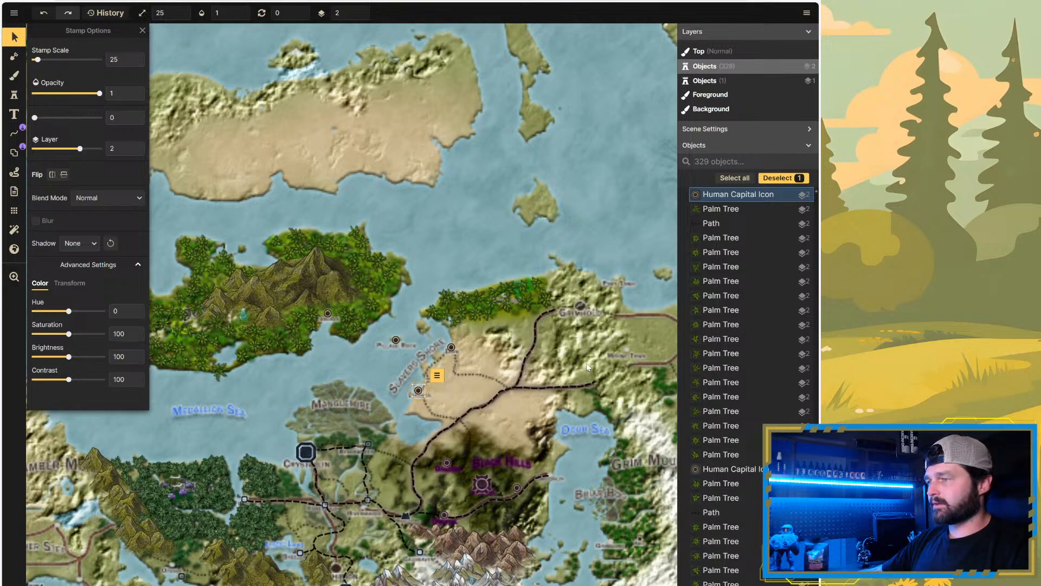
pyautogui.scroll(-3, 587, 363)
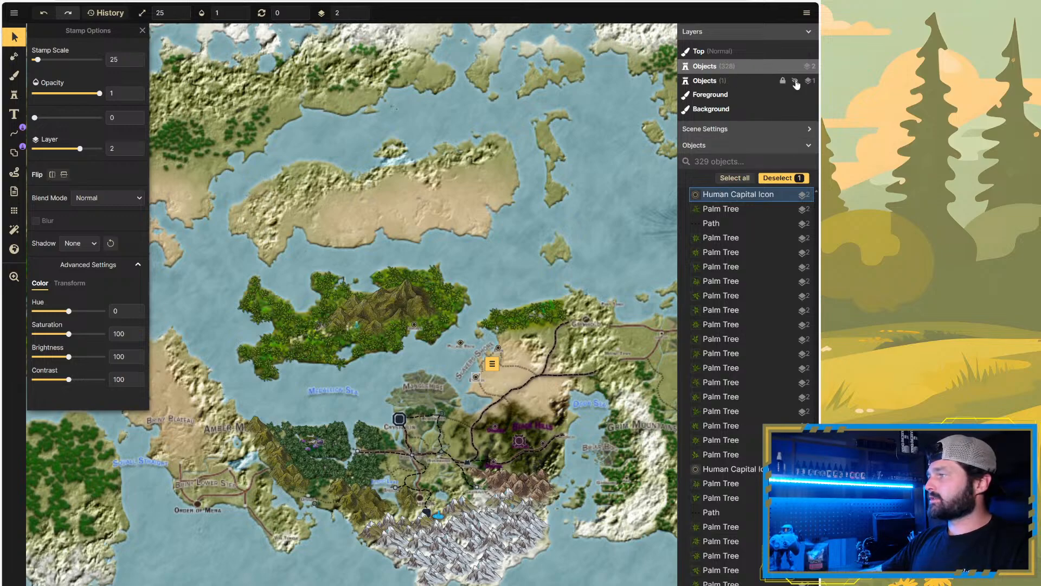
pyautogui.click(795, 81)
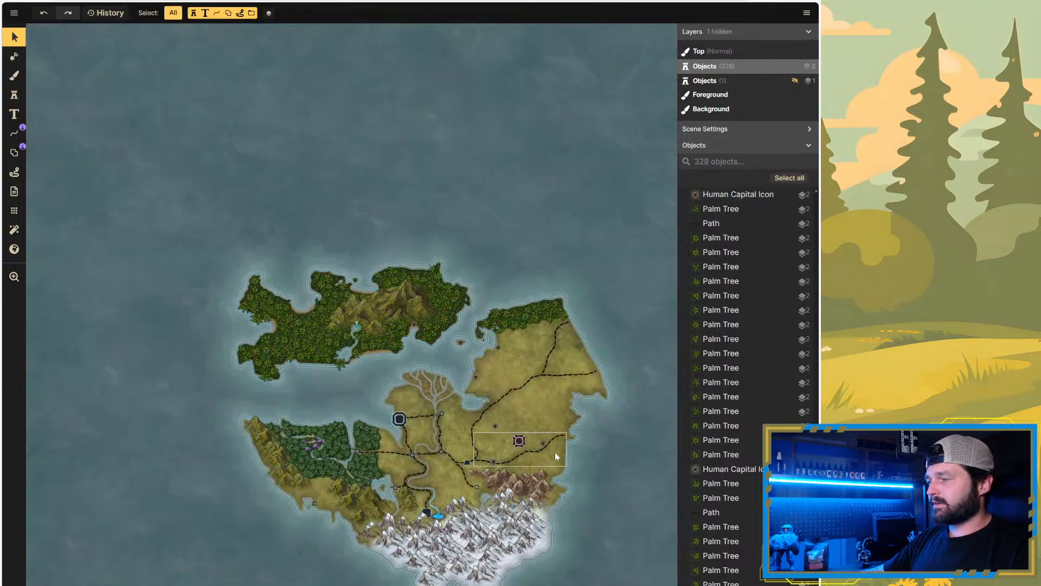
pyautogui.scroll(3, 552, 442)
pyautogui.scroll(2, 342, 334)
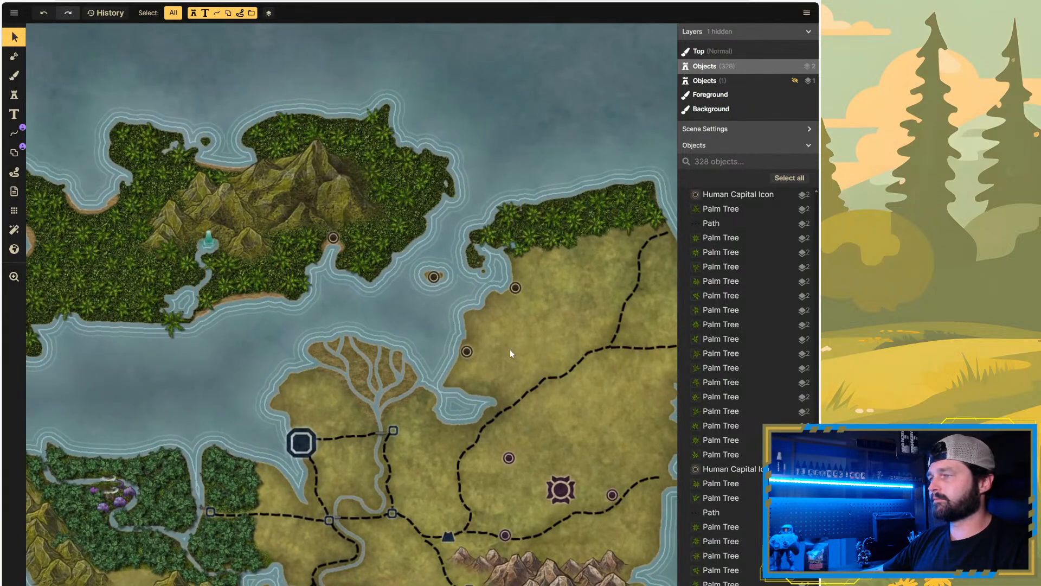
pyautogui.scroll(1, 551, 383)
pyautogui.scroll(-2, 367, 340)
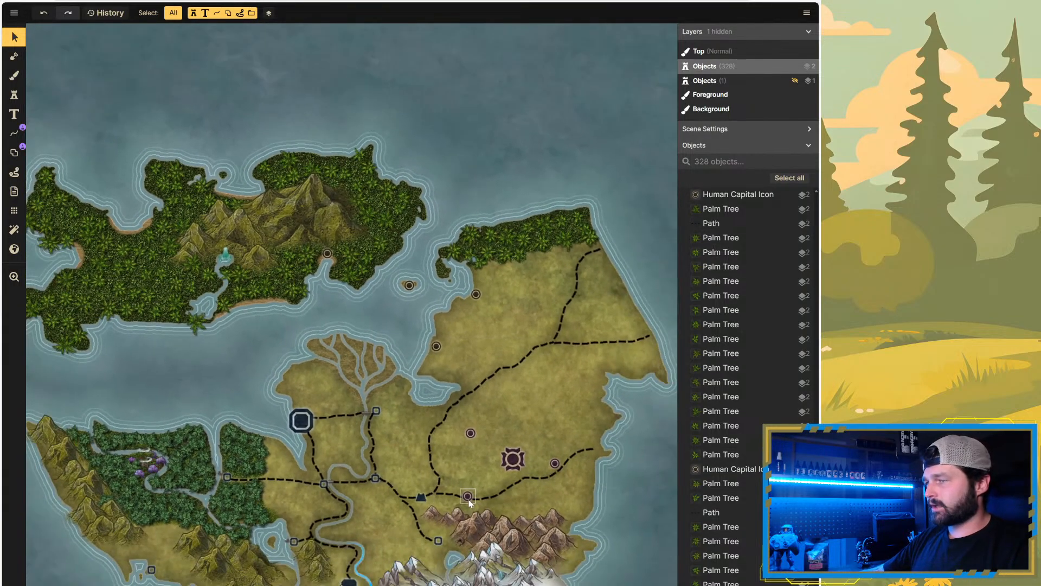
pyautogui.scroll(2, 471, 471)
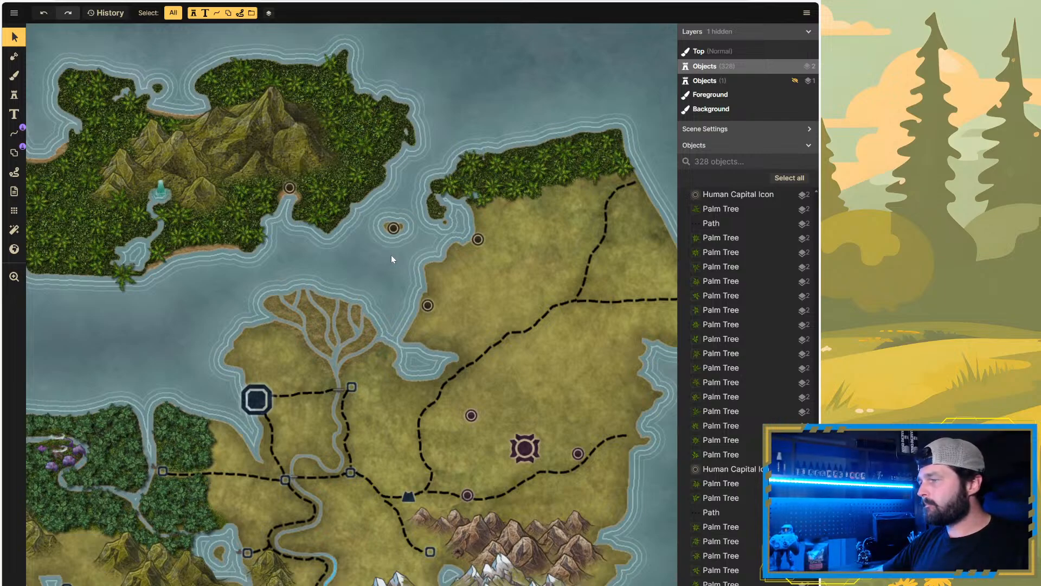
pyautogui.click(795, 81)
# Step: Load a small brown mountain from the range south of the Black Hills as the stamp, with random variants at scale 15
pyautogui.scroll(-2, 333, 249)
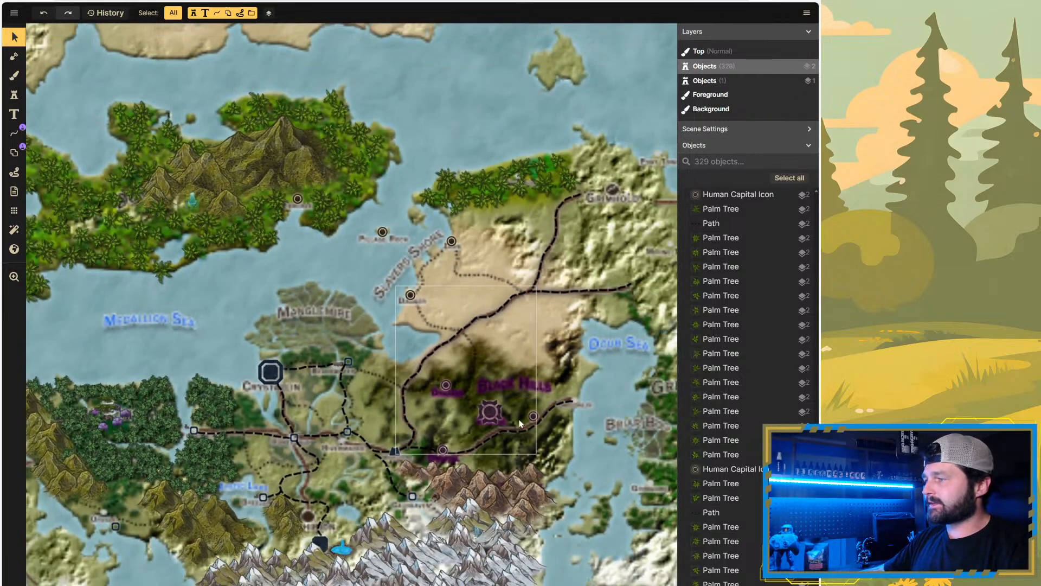
pyautogui.scroll(1, 583, 437)
pyautogui.scroll(1, 585, 434)
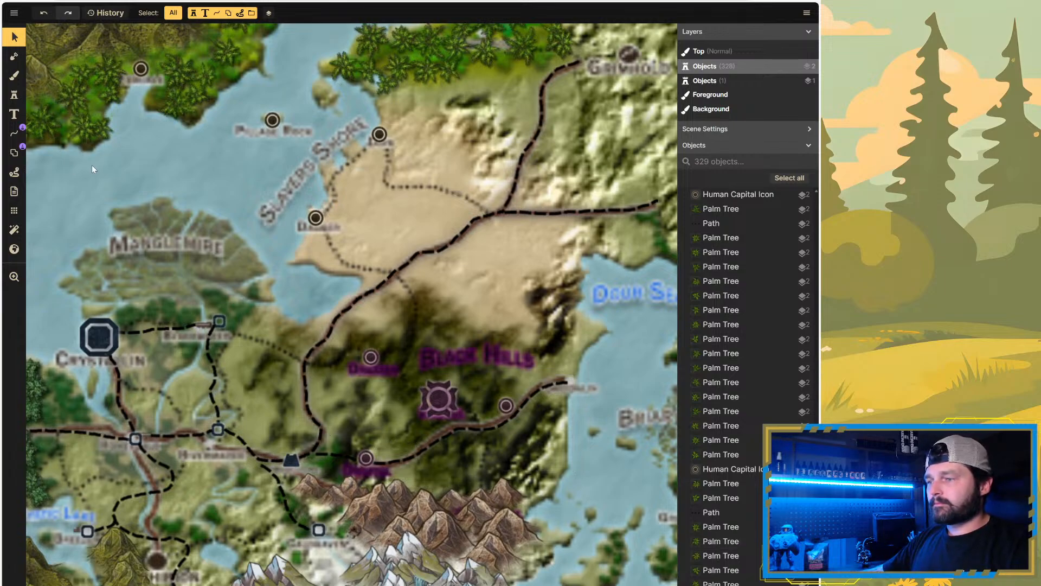
pyautogui.click(15, 94)
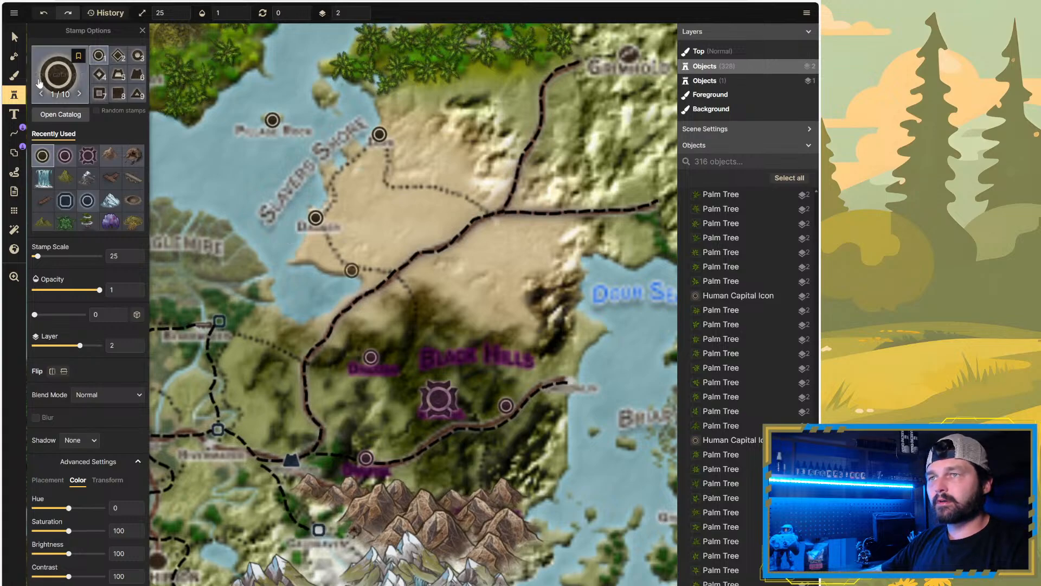
pyautogui.click(15, 41)
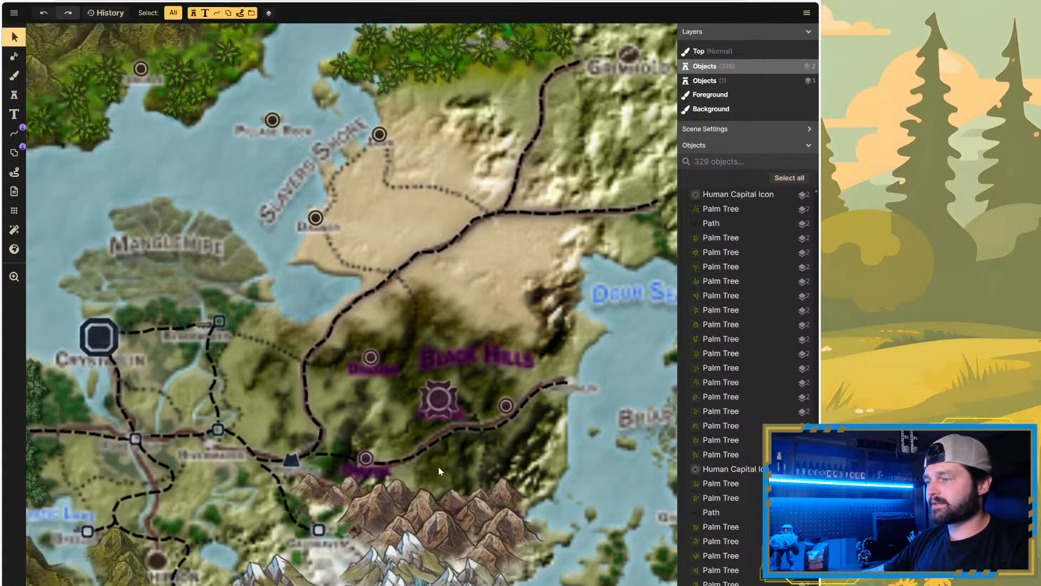
pyautogui.click(503, 490)
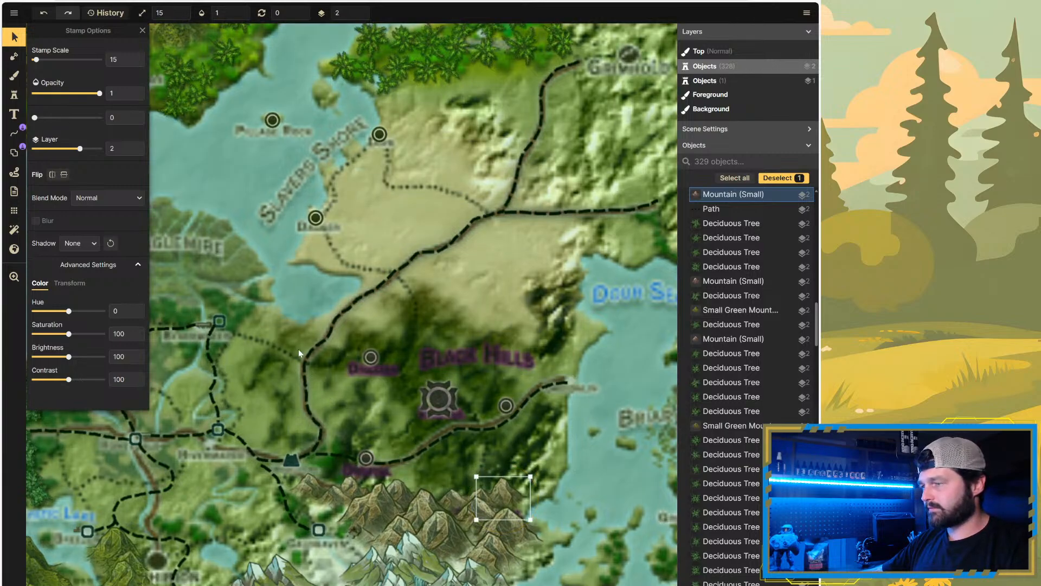
pyautogui.hotkey('ctrl', 'v')
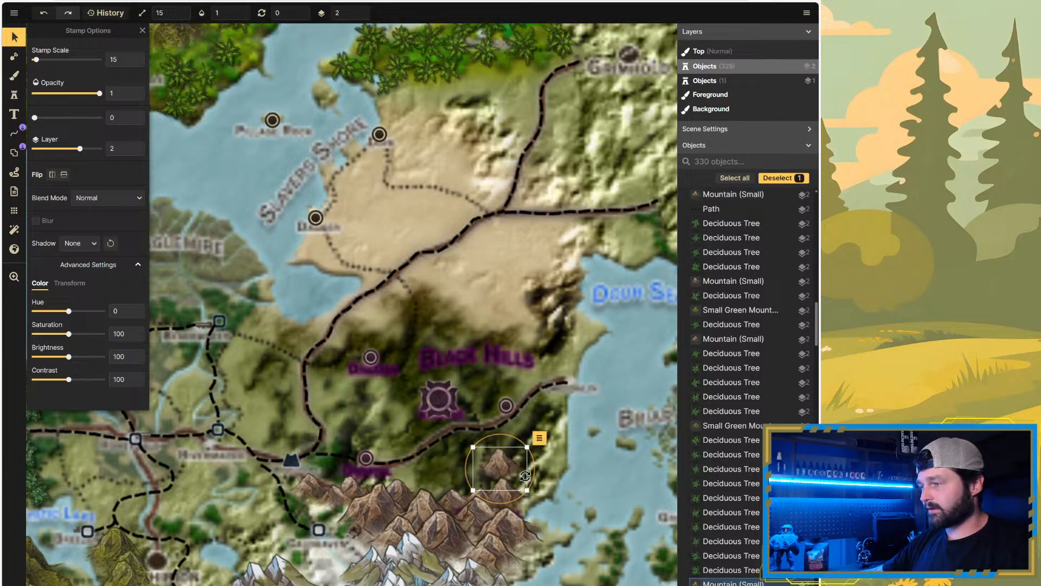
pyautogui.press('Delete')
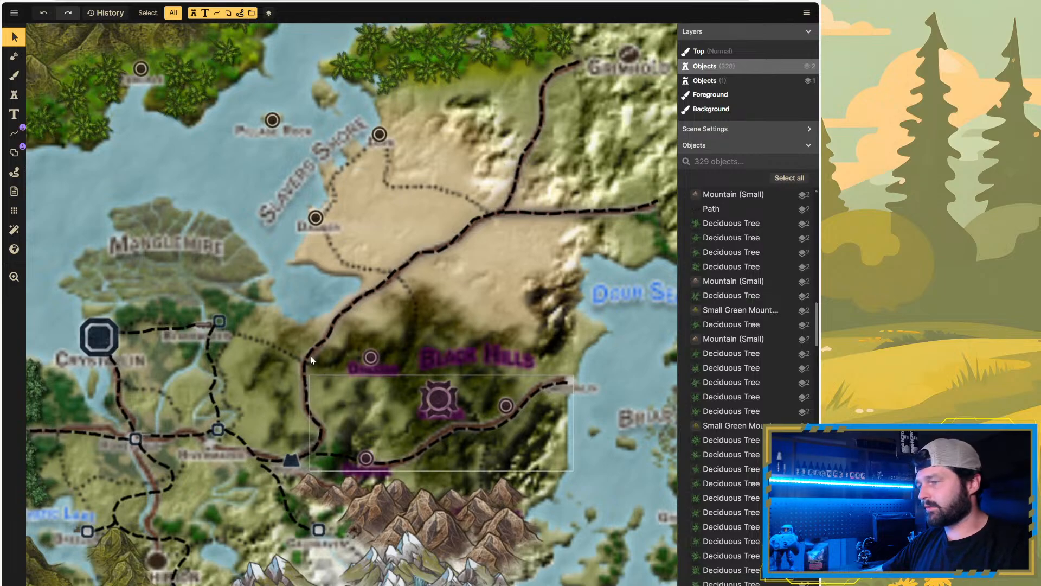
pyautogui.click(15, 55)
pyautogui.click(14, 95)
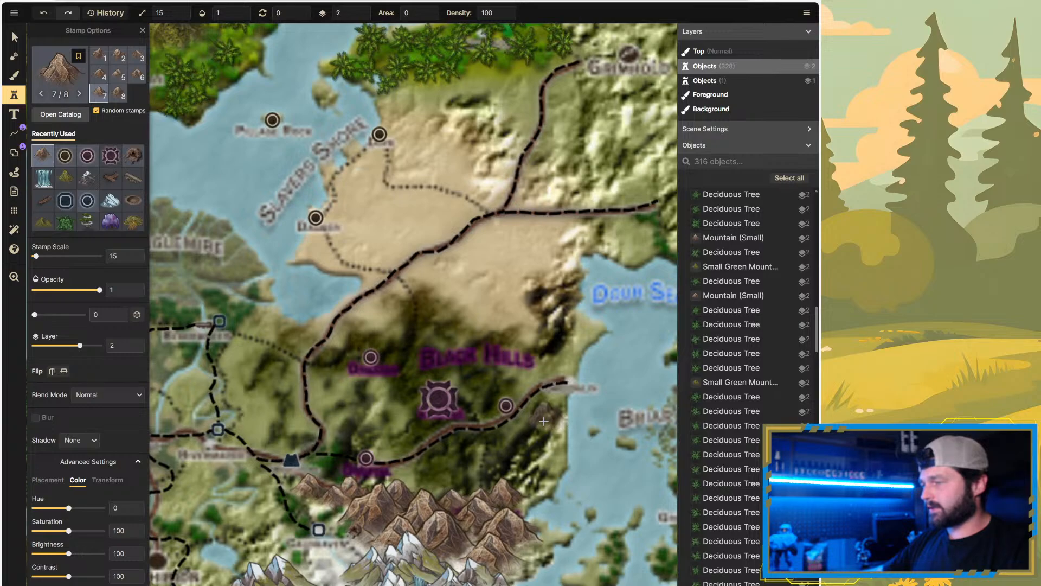
# Step: Stamp small brown mountains southeast of the Black Hills road and extend the southern range west to the dark fortress marker
pyautogui.moveTo(541, 420)
pyautogui.mouseDown()
pyautogui.moveTo(513, 492)
pyautogui.moveTo(540, 480)
pyautogui.moveTo(455, 479)
pyautogui.moveTo(494, 475)
pyautogui.mouseUp()
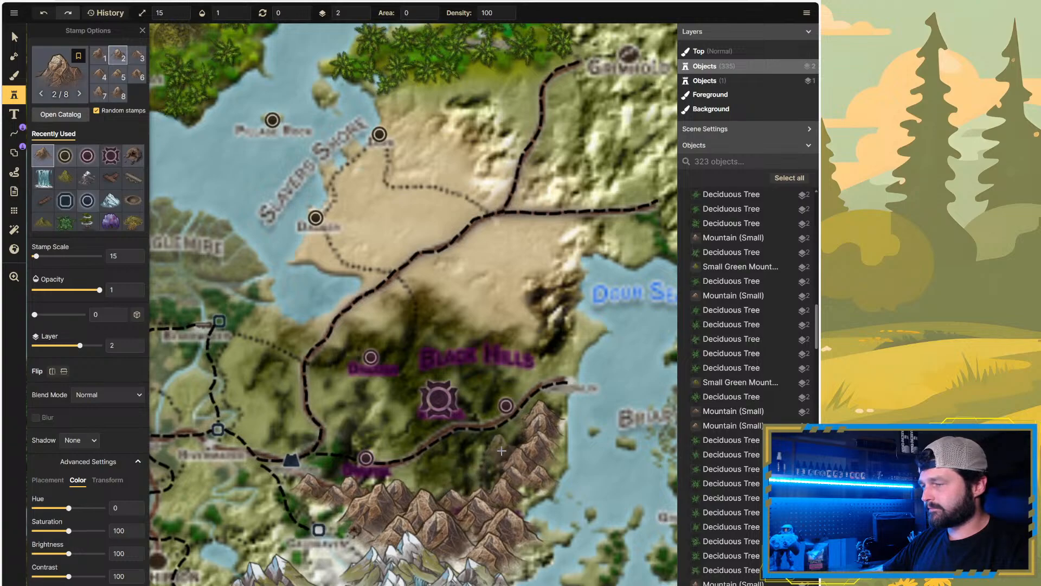
pyautogui.click(507, 480)
pyautogui.click(505, 477)
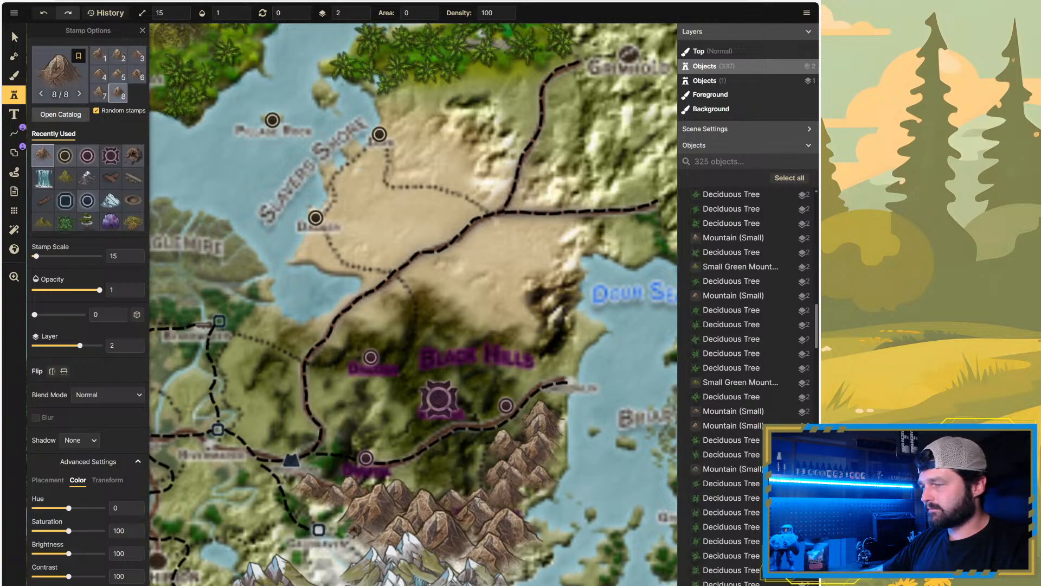
pyautogui.click(444, 491)
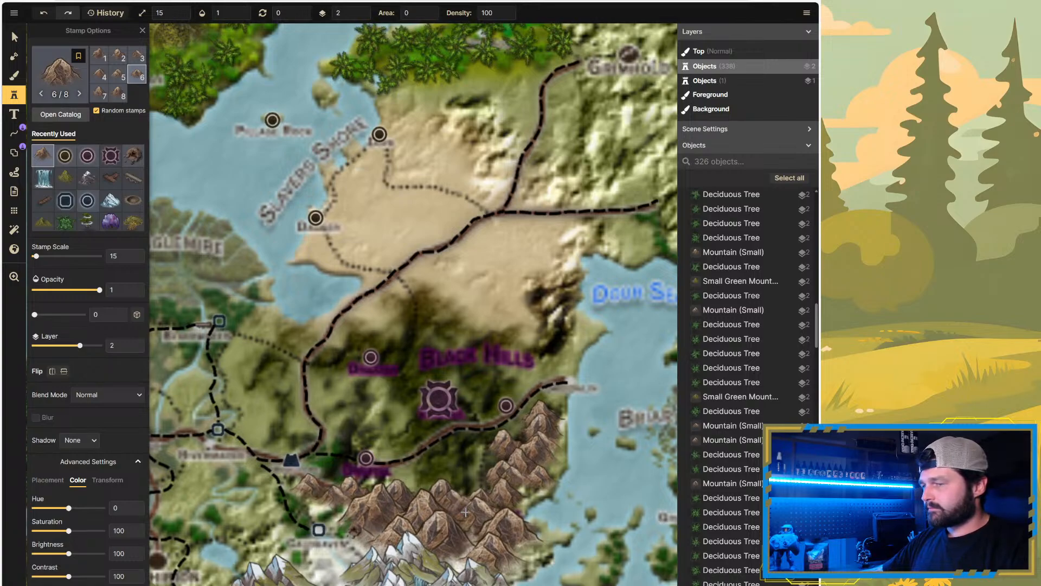
pyautogui.click(298, 472)
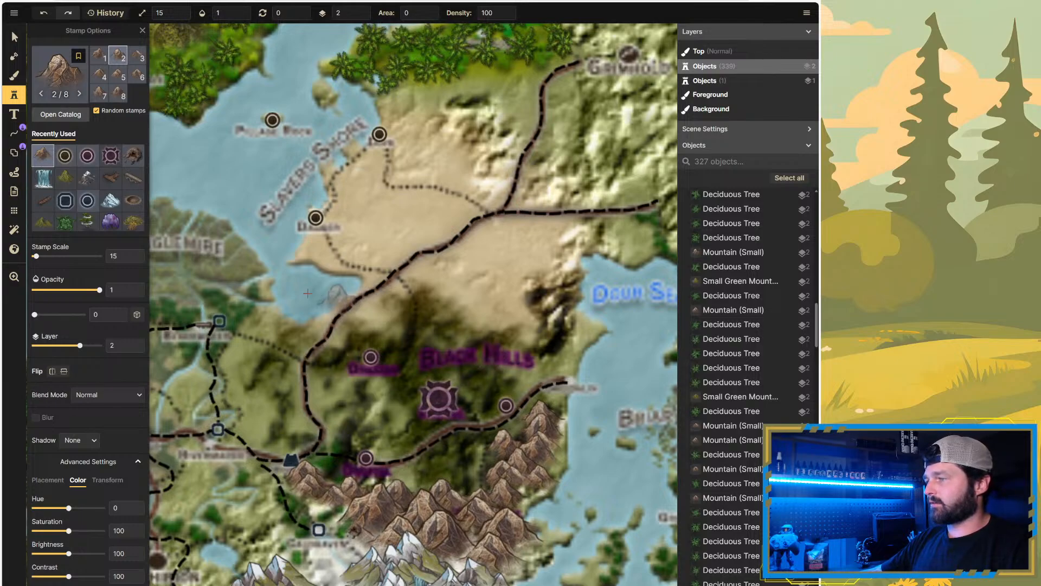
# Step: Stamp a chain of small brown mountains along the coast northeast of the Black Hills, up to the eastern road
pyautogui.click(556, 343)
pyautogui.click(574, 326)
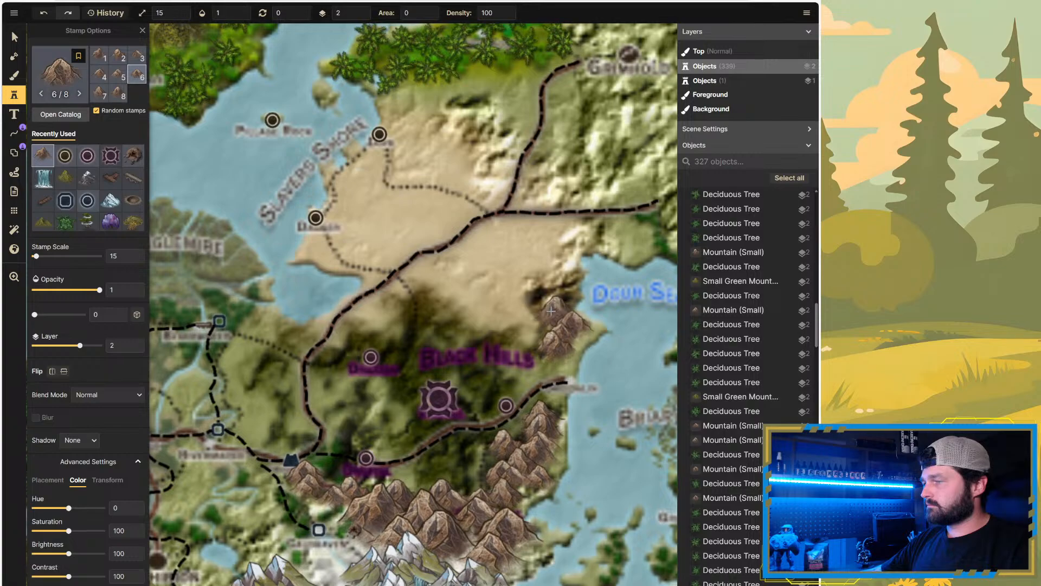
pyautogui.click(553, 308)
pyautogui.moveTo(547, 303)
pyautogui.mouseDown()
pyautogui.moveTo(566, 275)
pyautogui.moveTo(571, 244)
pyautogui.moveTo(607, 245)
pyautogui.mouseUp()
pyautogui.scroll(-5, 608, 245)
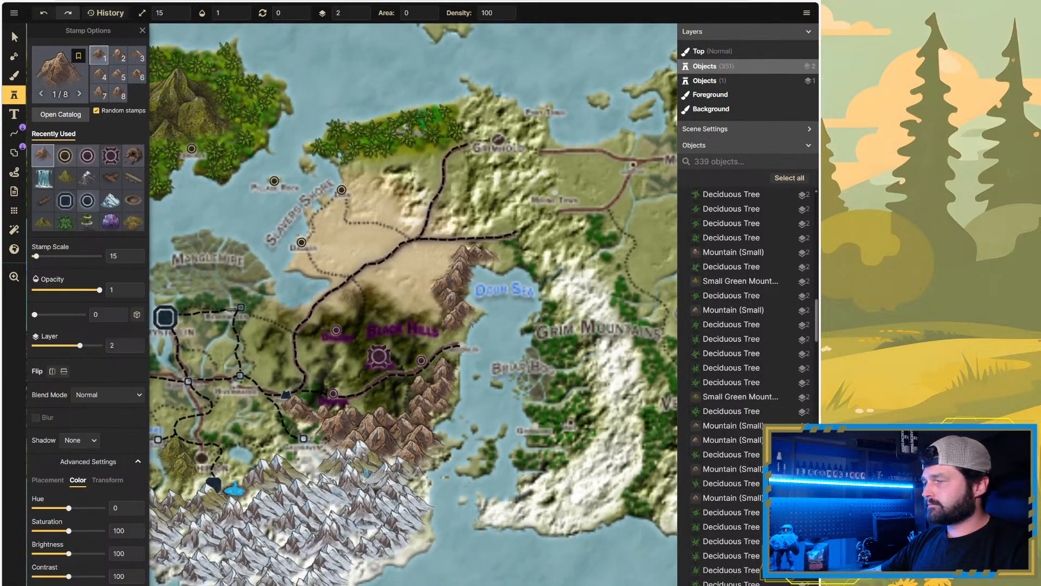
pyautogui.scroll(-2, 340, 314)
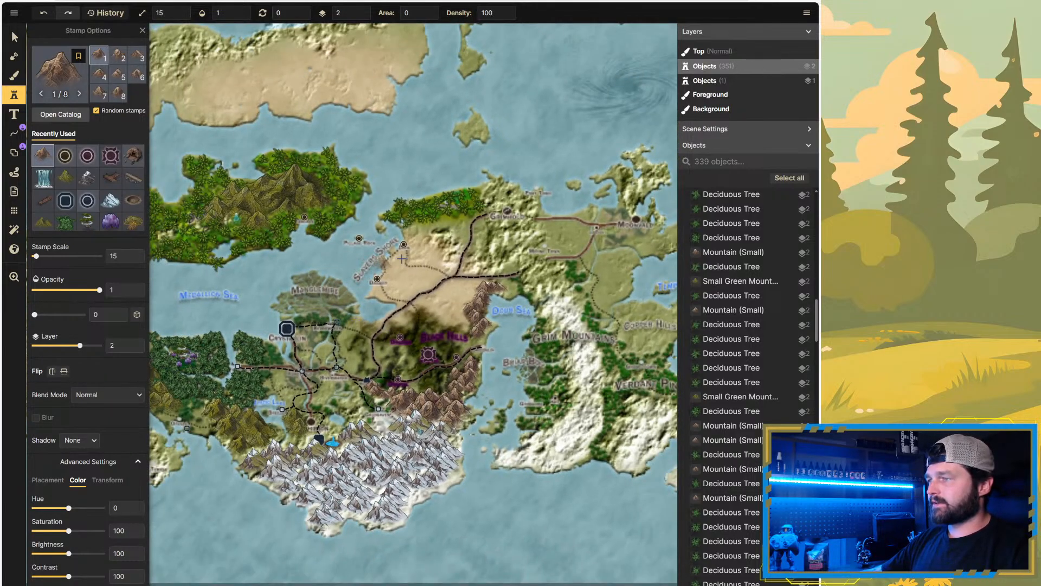
# Step: Stamp a small cluster of brown mountains just northeast of the fork between the Grimhold road and the eastern road
pyautogui.scroll(5, 500, 195)
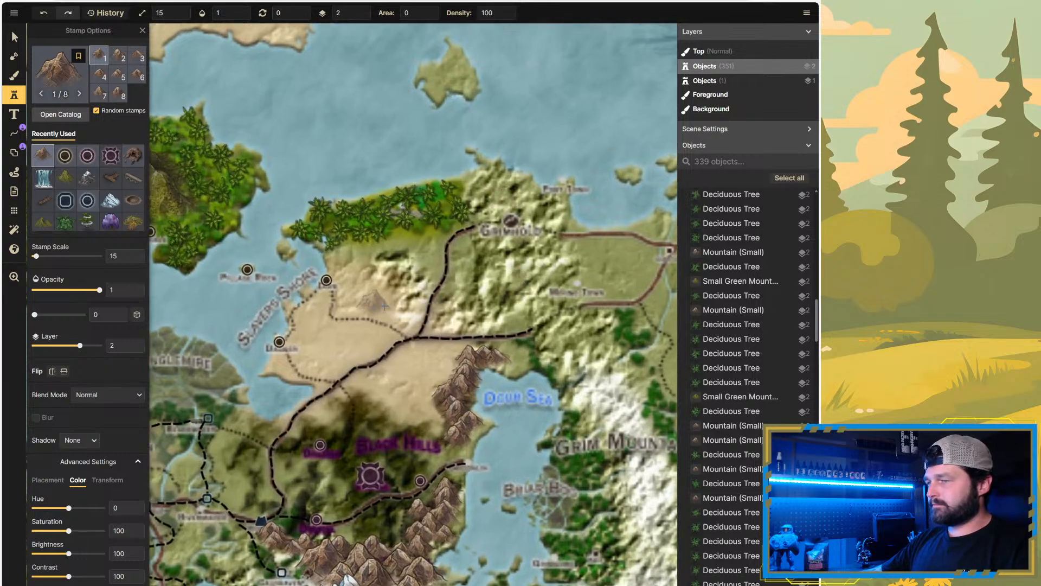
pyautogui.scroll(-3, 523, 294)
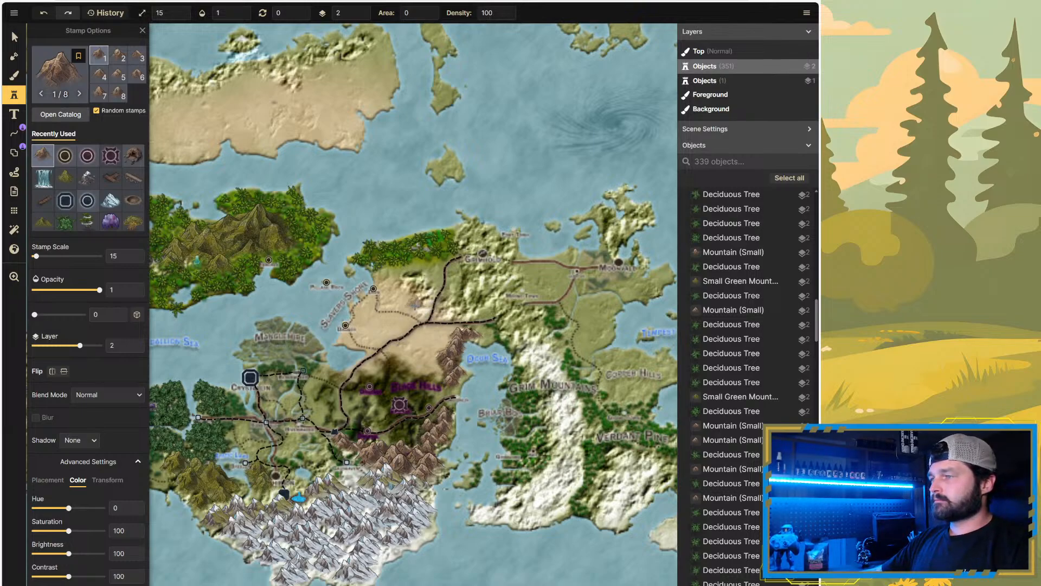
pyautogui.scroll(5, 431, 307)
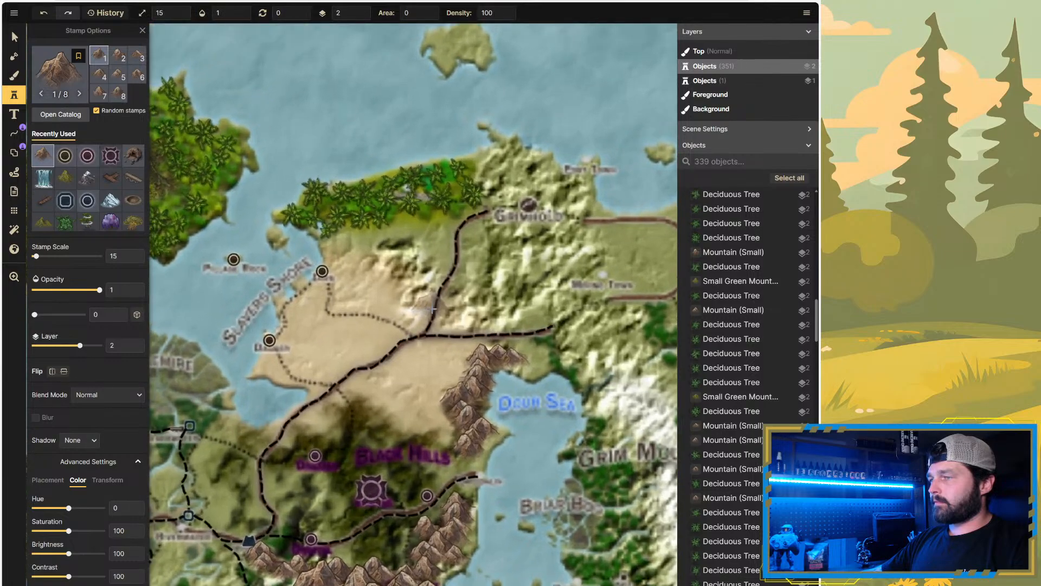
pyautogui.click(464, 315)
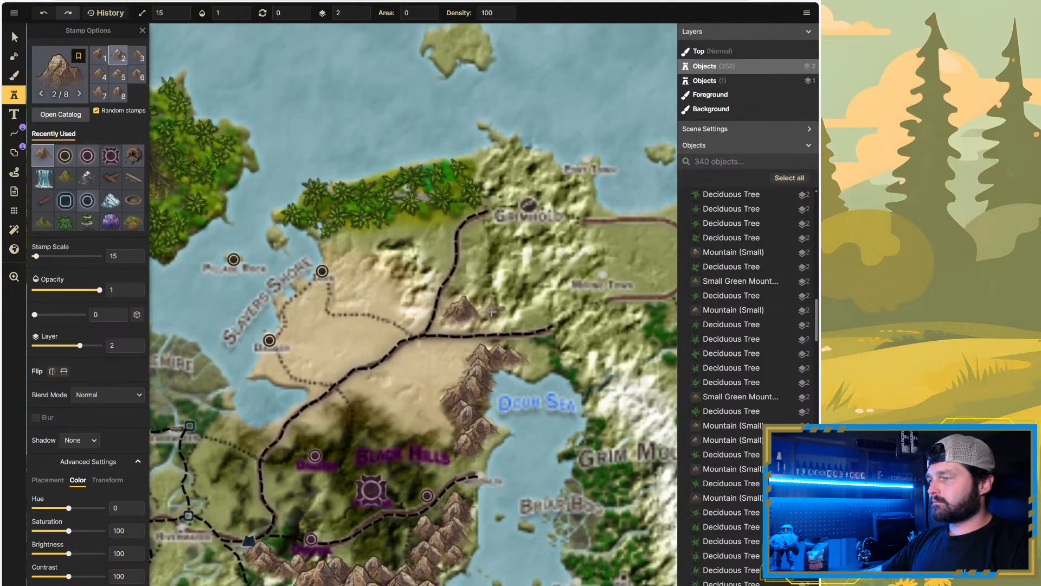
pyautogui.click(491, 308)
pyautogui.click(458, 294)
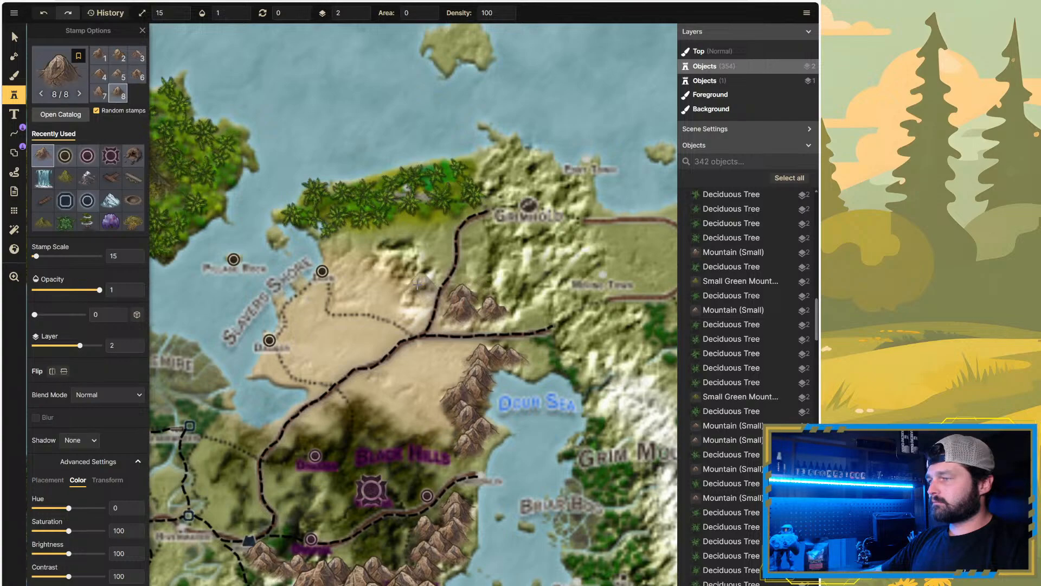
# Step: Stamp small brown mountains west of the Grimhold road, curving along the northern edge of the Slavers Shore desert
pyautogui.click(421, 279)
pyautogui.click(420, 274)
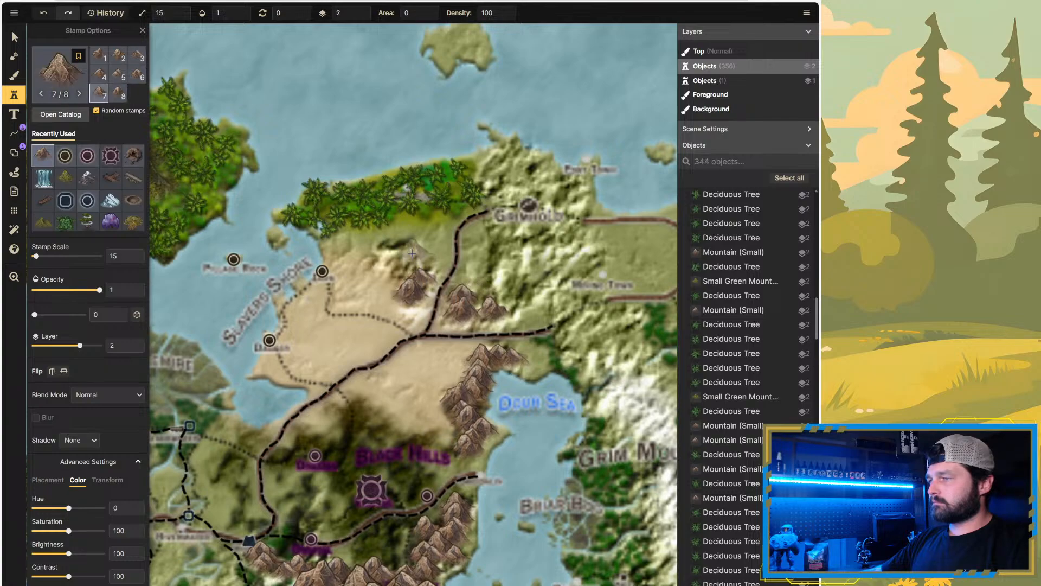
pyautogui.click(412, 274)
pyautogui.click(386, 253)
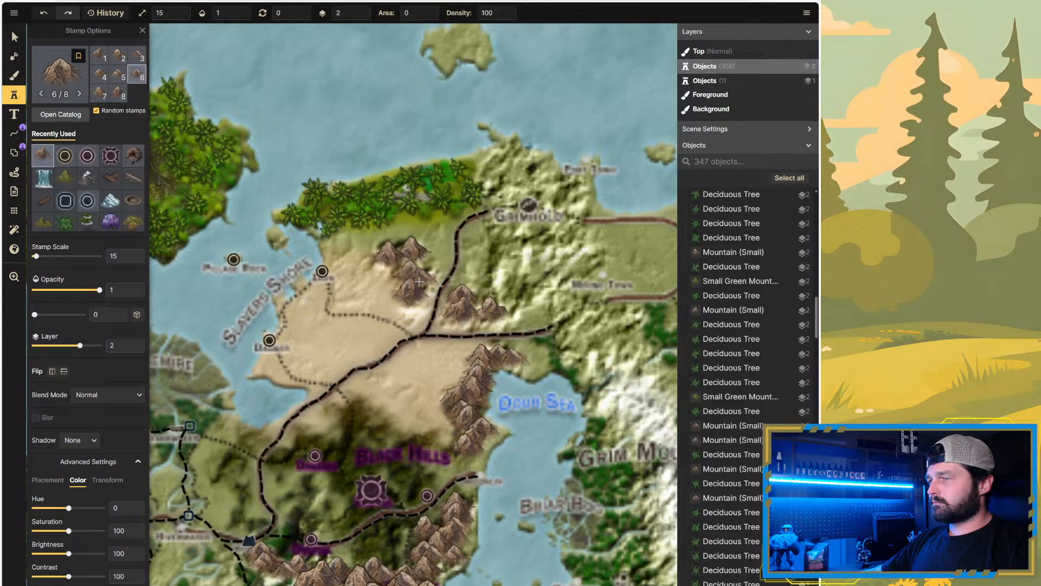
pyautogui.click(360, 251)
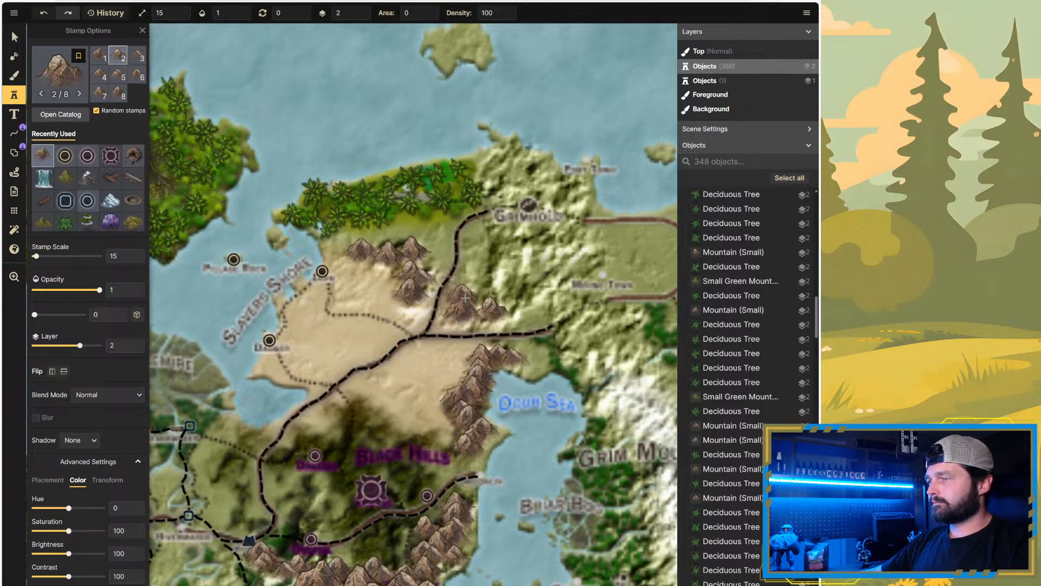
# Step: Stamp one more small brown mountain at the east end of the cluster just north of the eastern road
pyautogui.click(524, 310)
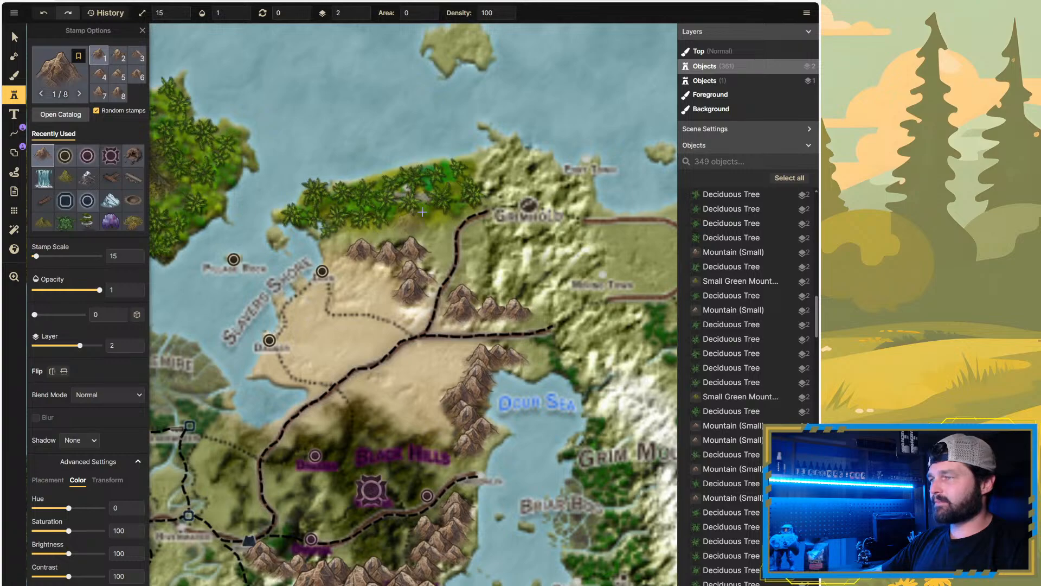
pyautogui.scroll(-3, 484, 374)
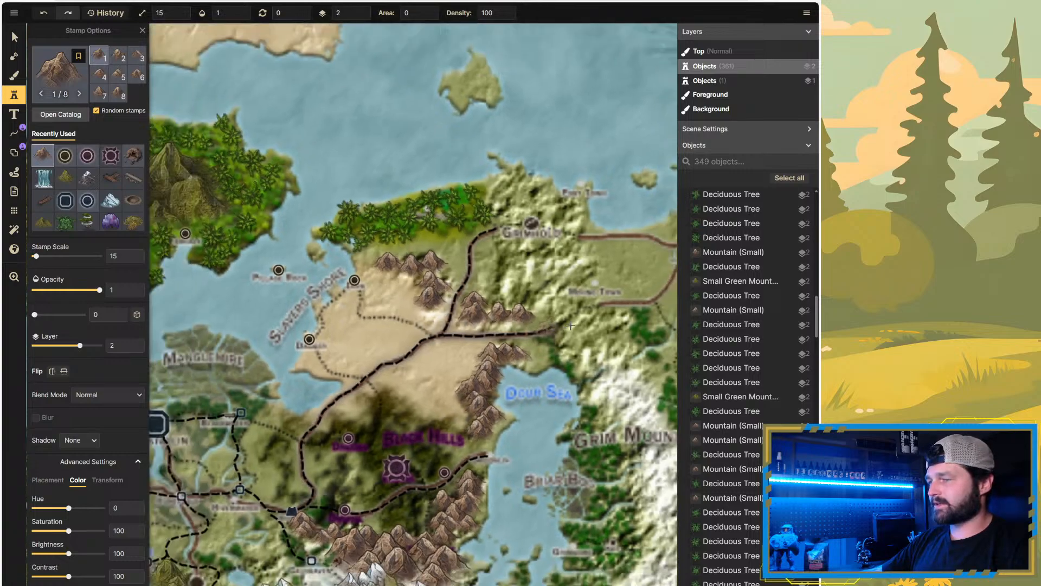
pyautogui.scroll(4, 417, 384)
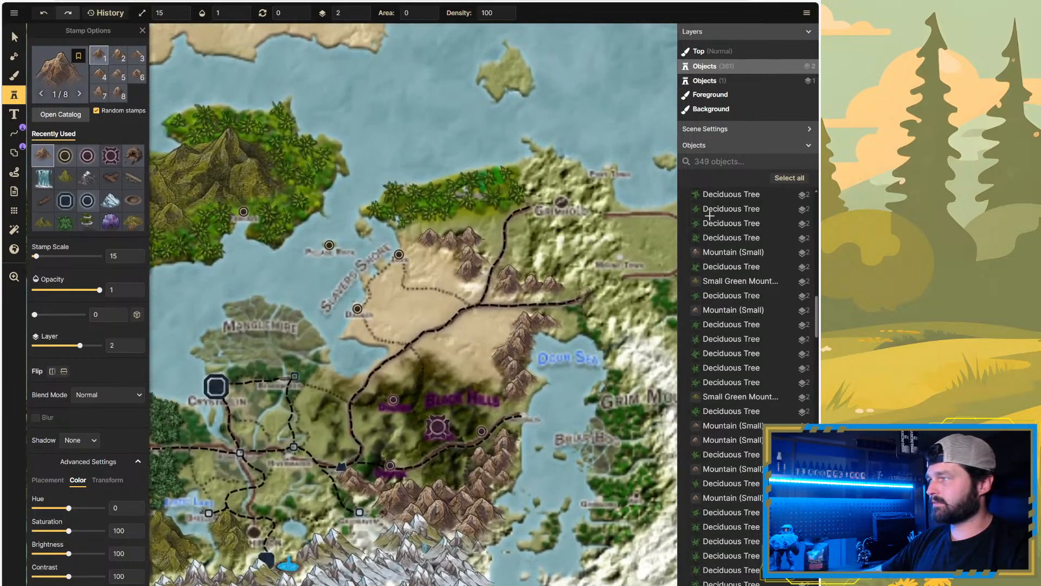
# Step: Hide the object layer that holds the reference map overlay
pyautogui.click(794, 81)
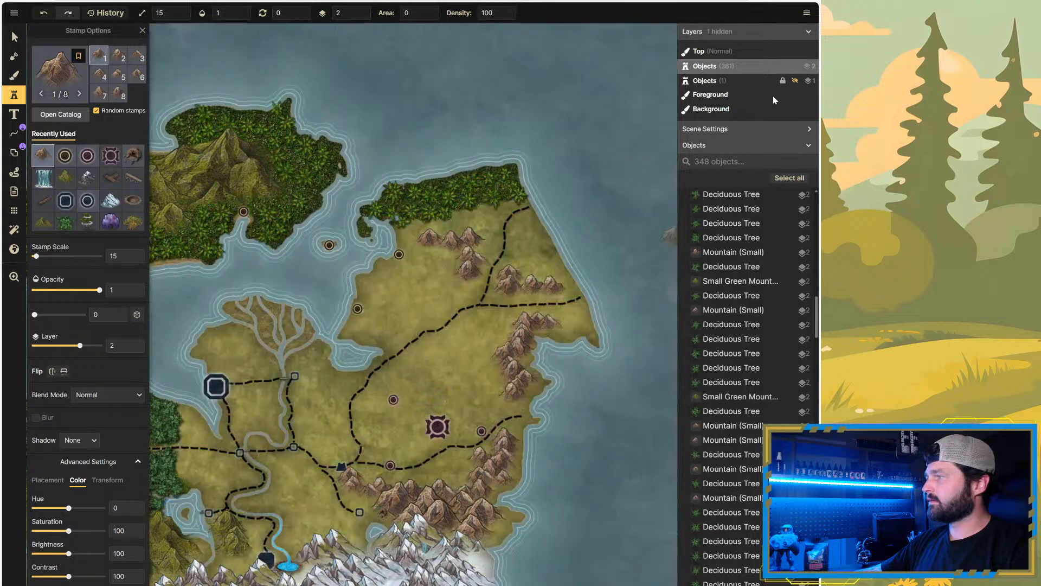
pyautogui.scroll(3, 323, 386)
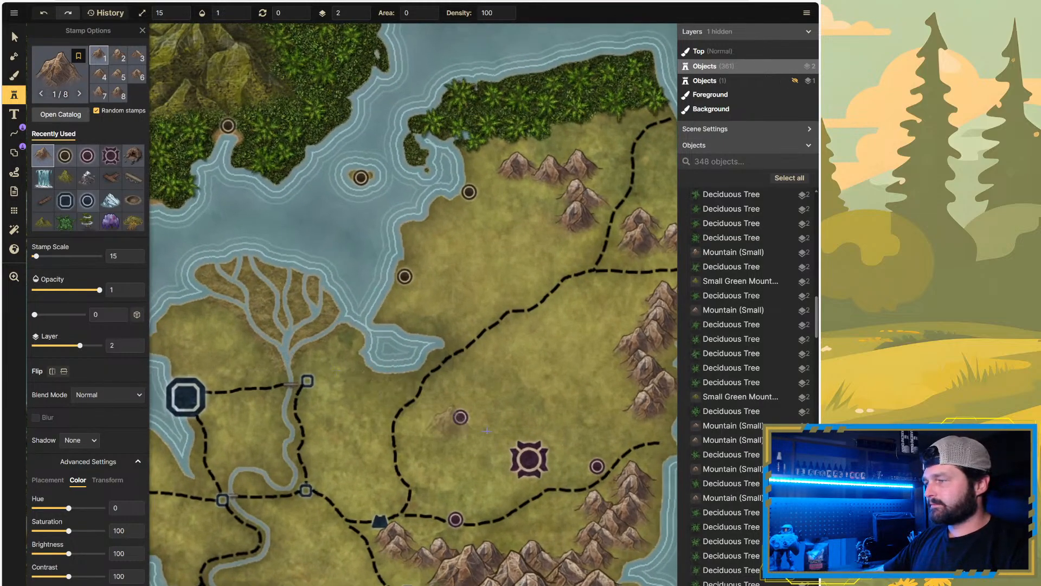
pyautogui.scroll(2, 619, 460)
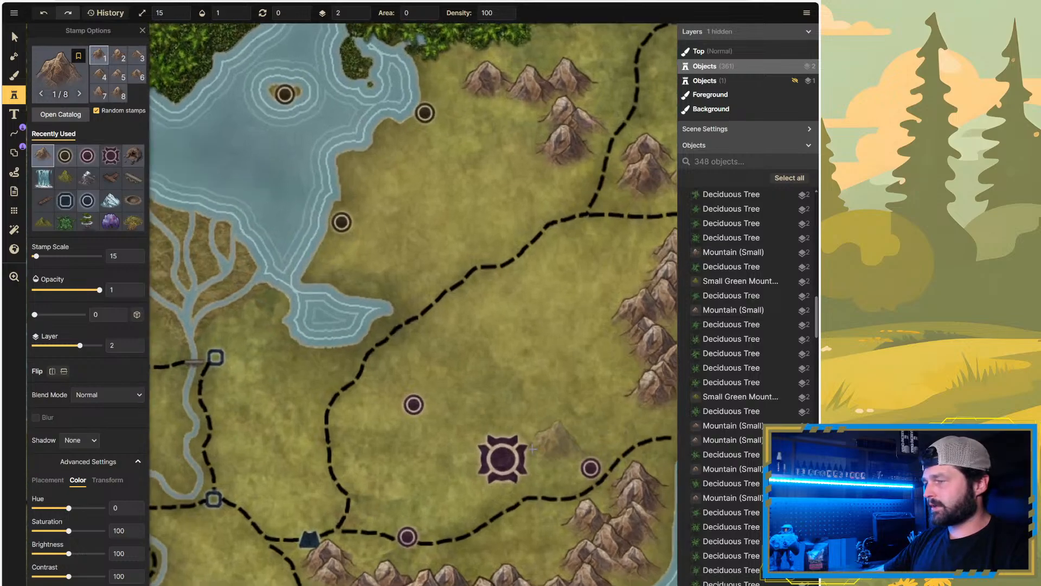
pyautogui.scroll(-2, 421, 426)
pyautogui.scroll(2, 442, 488)
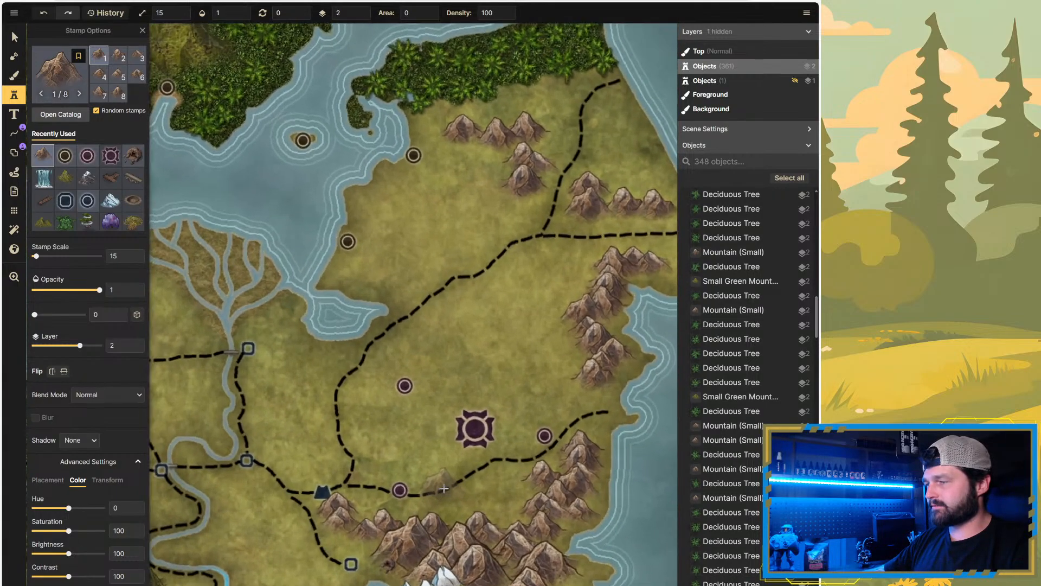
# Step: Search the stamp catalog for "hill"
pyautogui.click(13, 95)
pyautogui.click(12, 96)
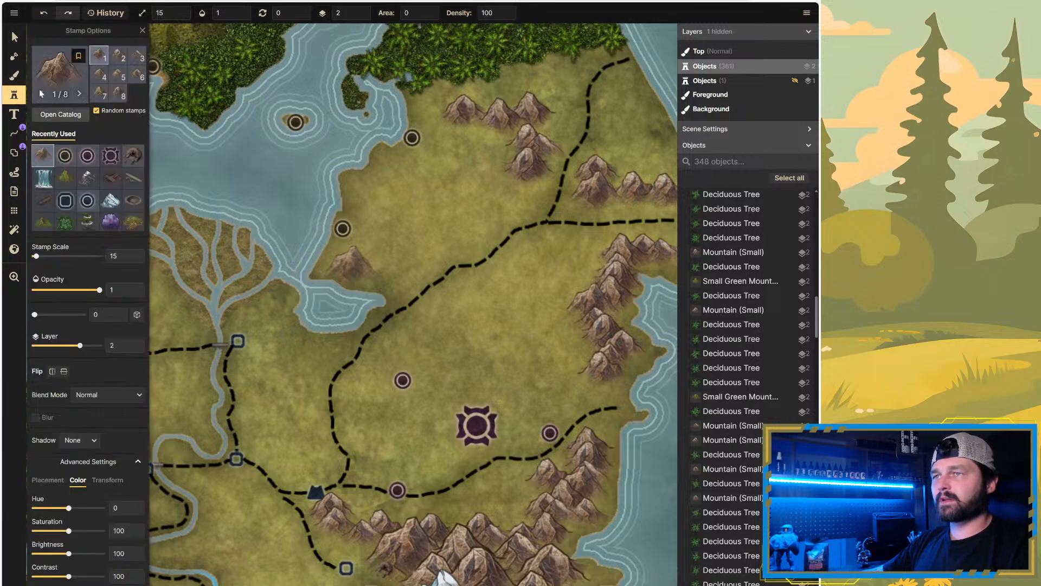
pyautogui.click(62, 114)
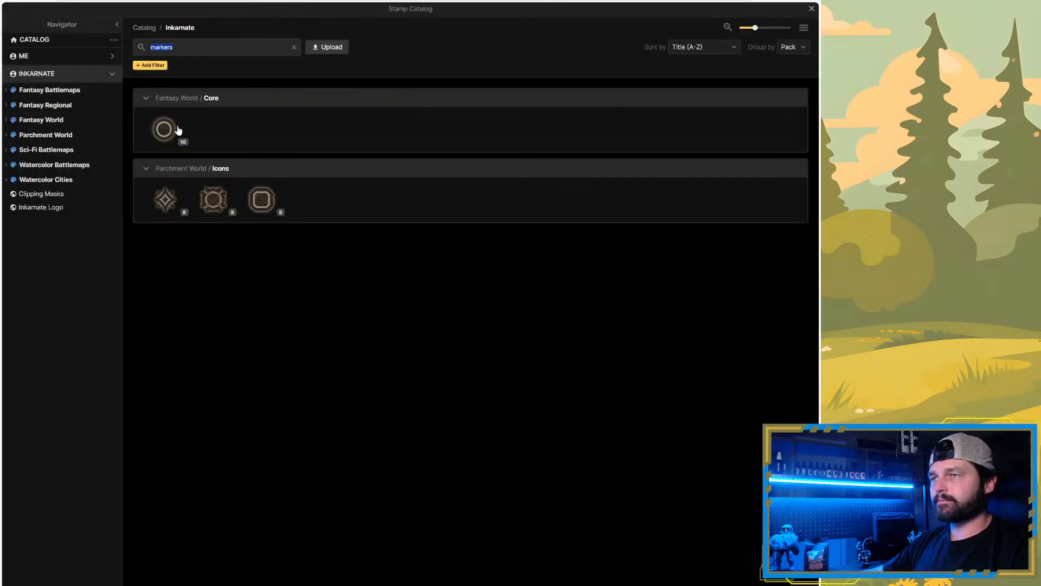
pyautogui.write('hil')
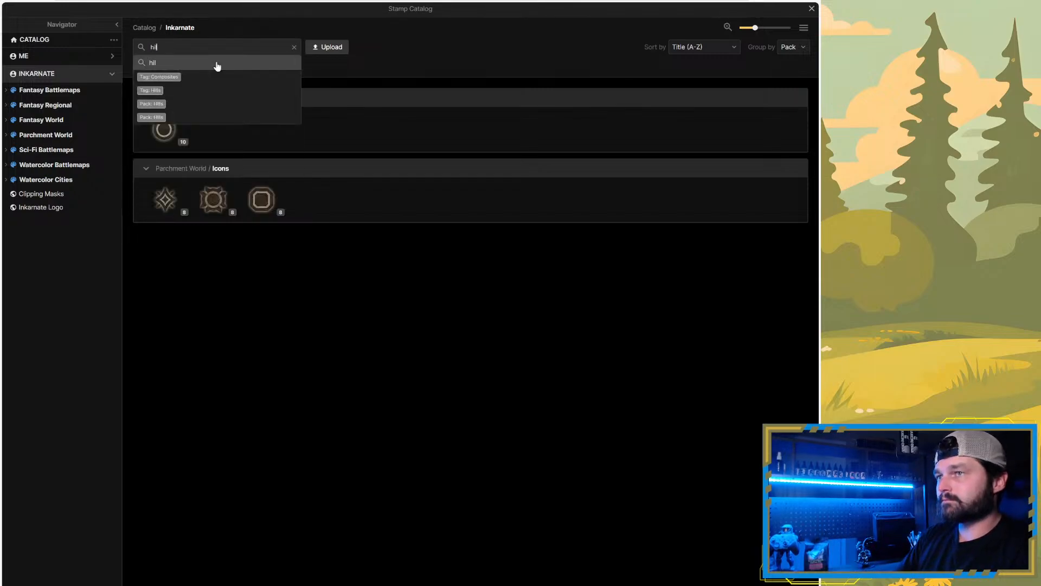
pyautogui.write('l')
pyautogui.click(217, 66)
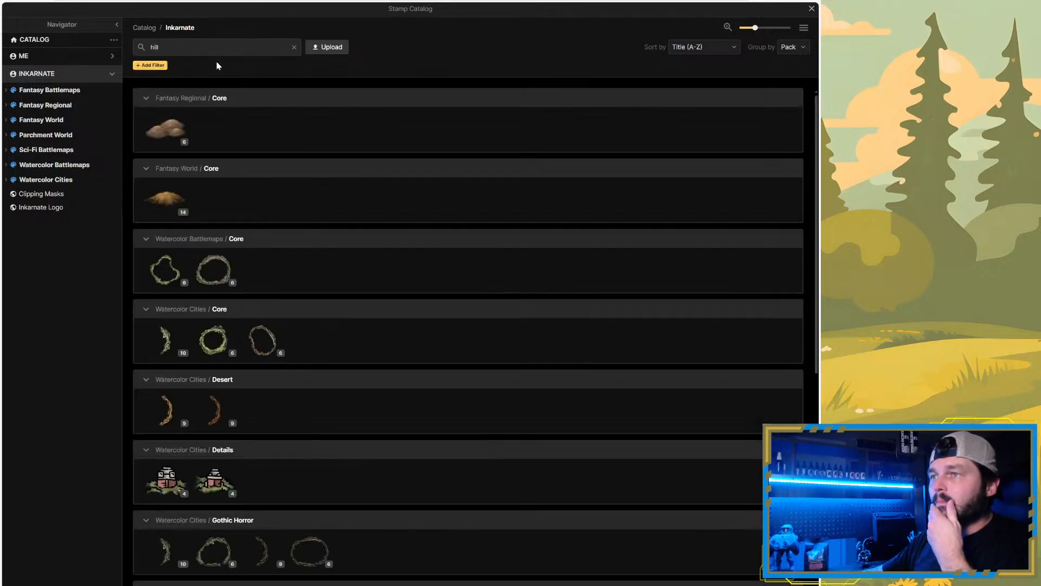
# Step: Choose the dark brown Hills stamp set of 14 from the Fantasy World Terrain pack
pyautogui.moveTo(164, 133)
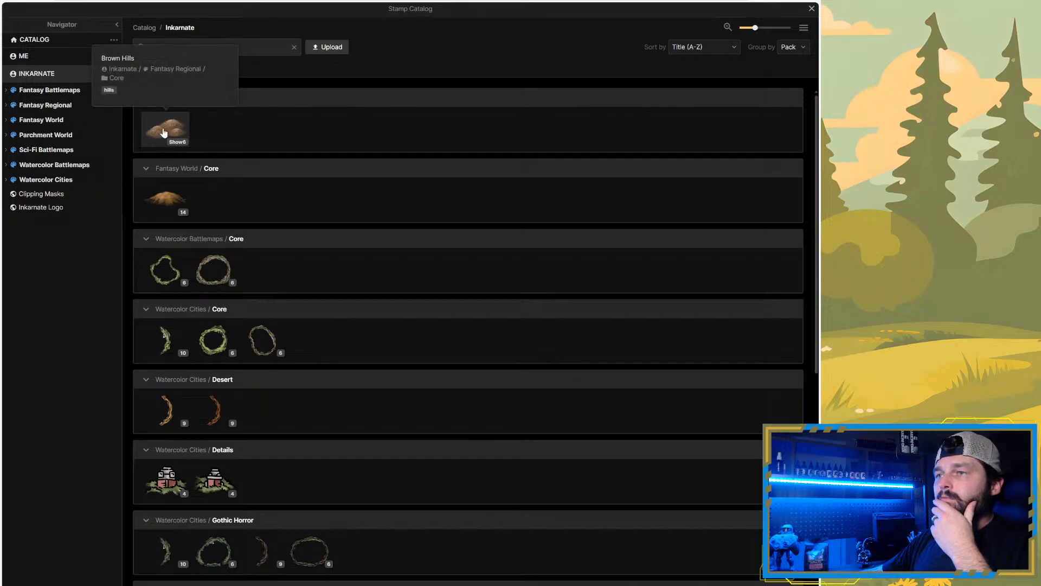
pyautogui.scroll(-3, 262, 180)
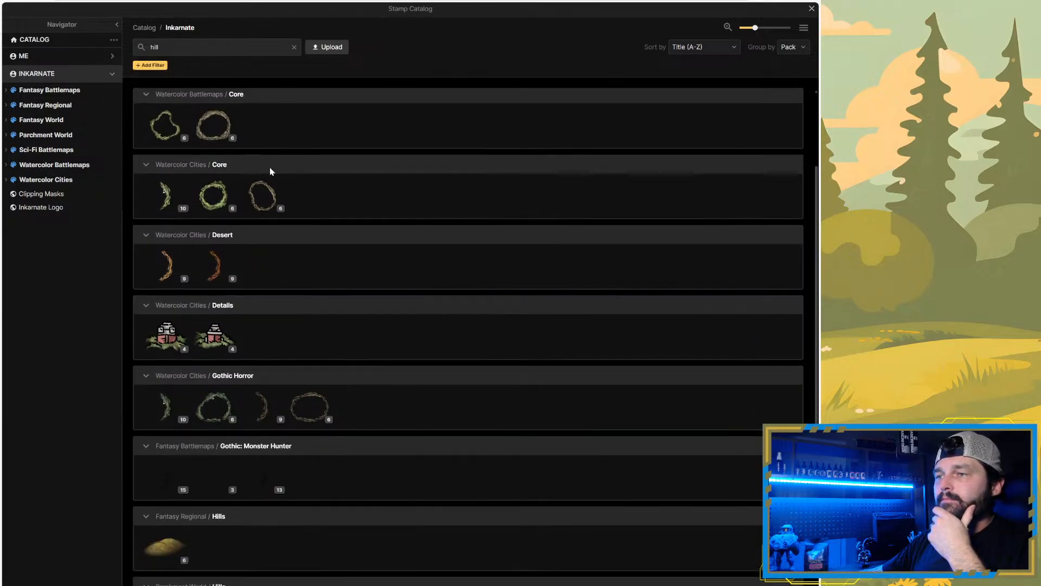
pyautogui.scroll(-4, 310, 182)
pyautogui.scroll(-1, 335, 200)
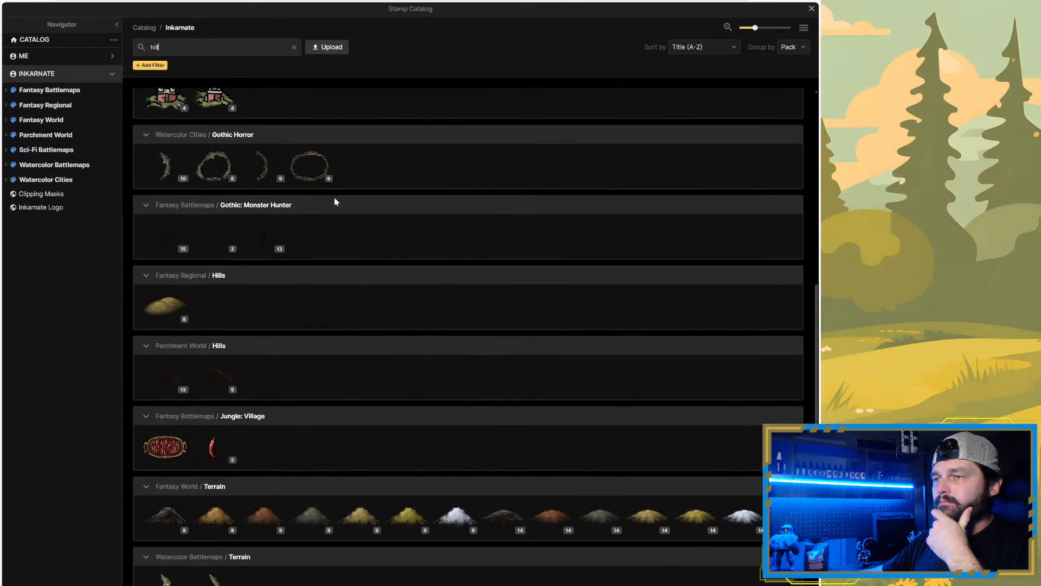
pyautogui.moveTo(267, 238)
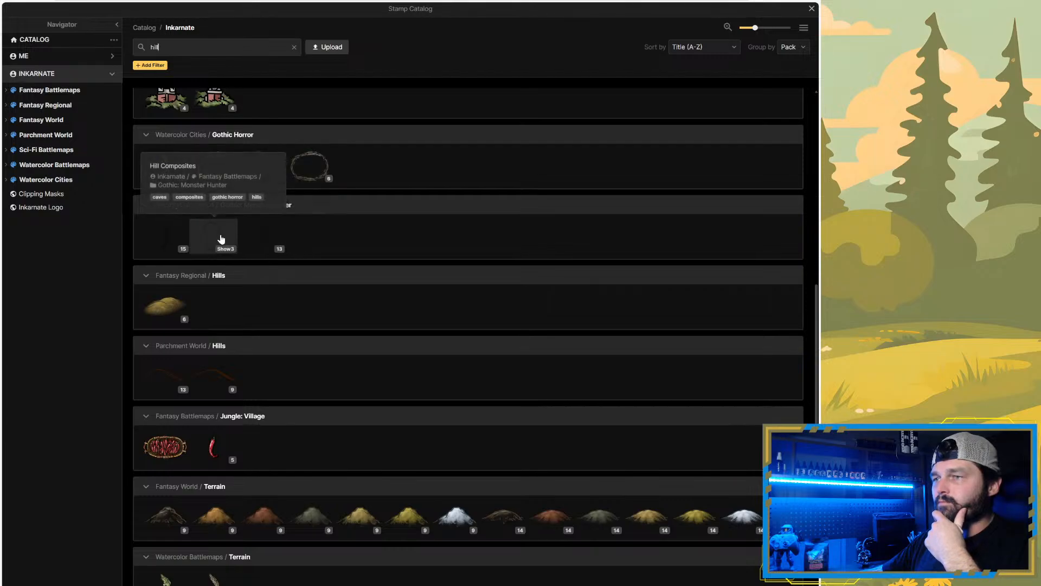
pyautogui.moveTo(166, 235)
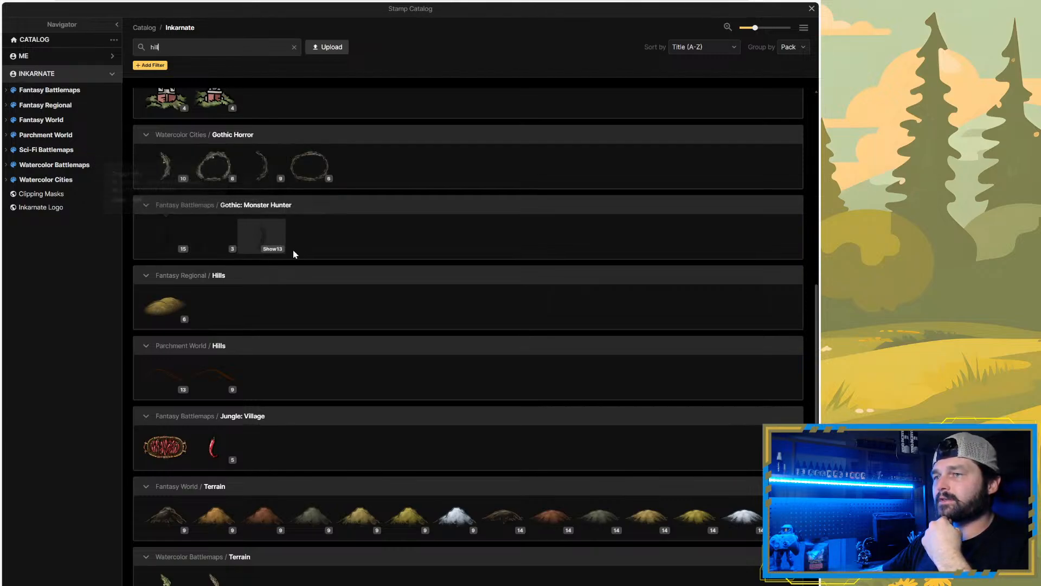
pyautogui.scroll(-4, 298, 247)
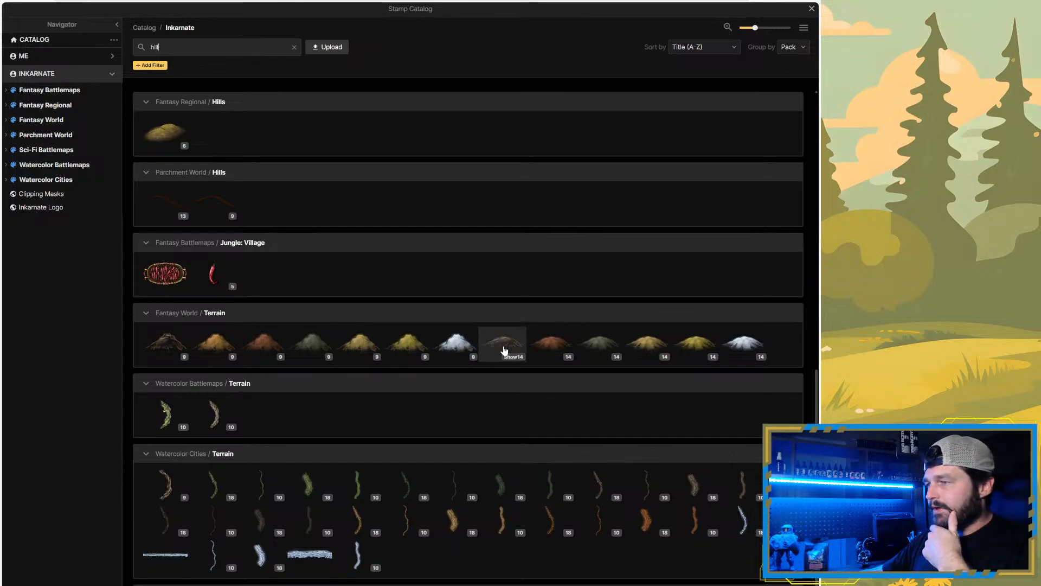
pyautogui.moveTo(504, 349)
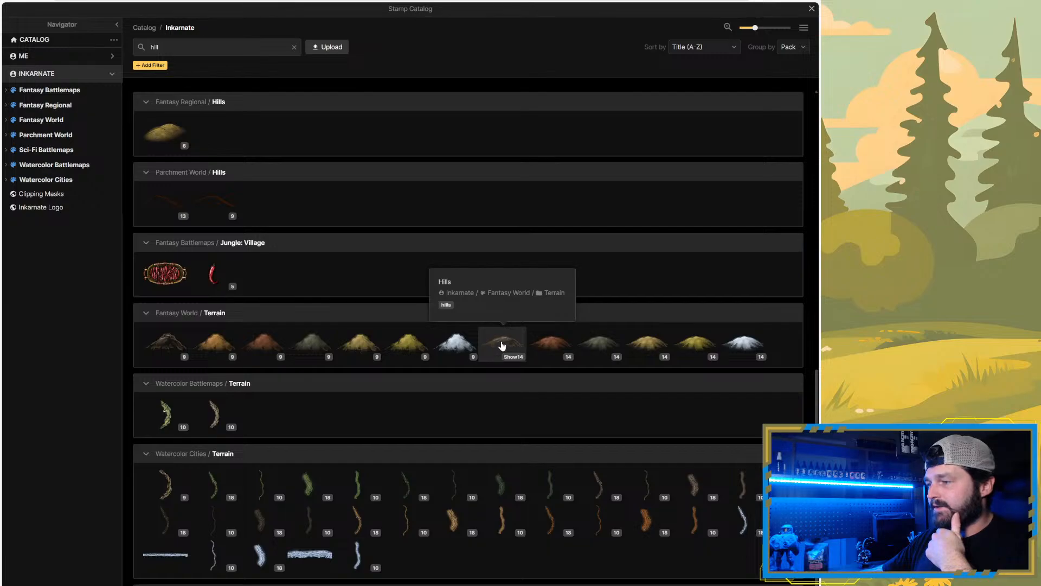
pyautogui.click(503, 340)
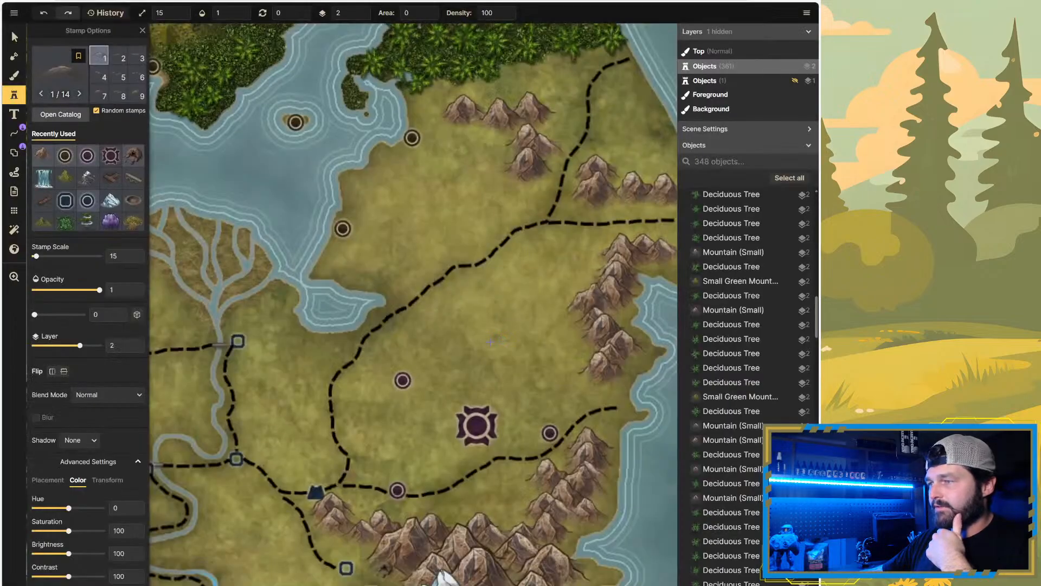
# Step: Try a small hill stamp at scale 15 in the Black Hills area beside the dark fortress marker
pyautogui.scroll(5, 427, 435)
pyautogui.click(423, 428)
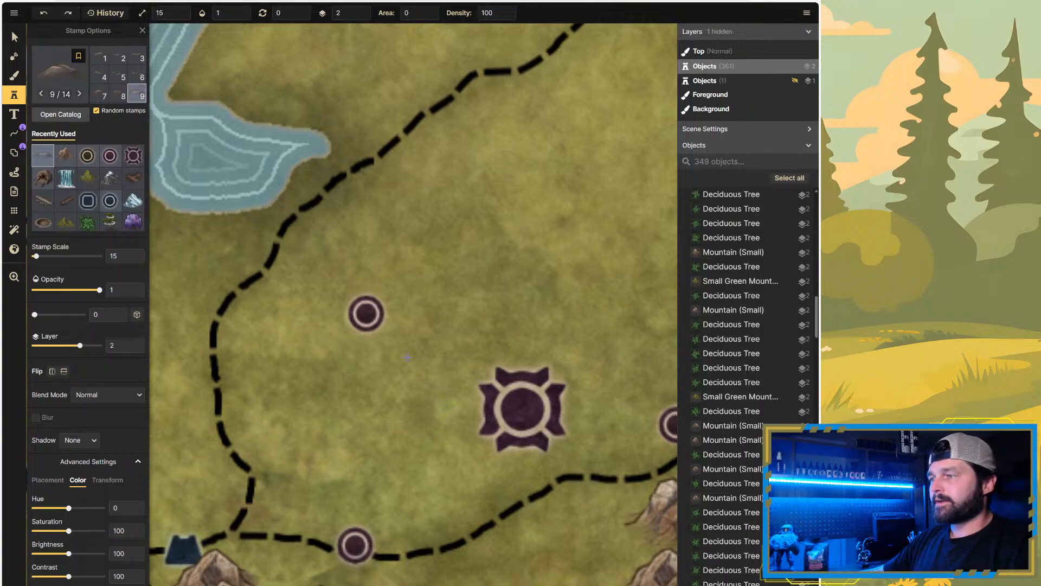
pyautogui.scroll(-3, 378, 352)
pyautogui.scroll(1, 378, 351)
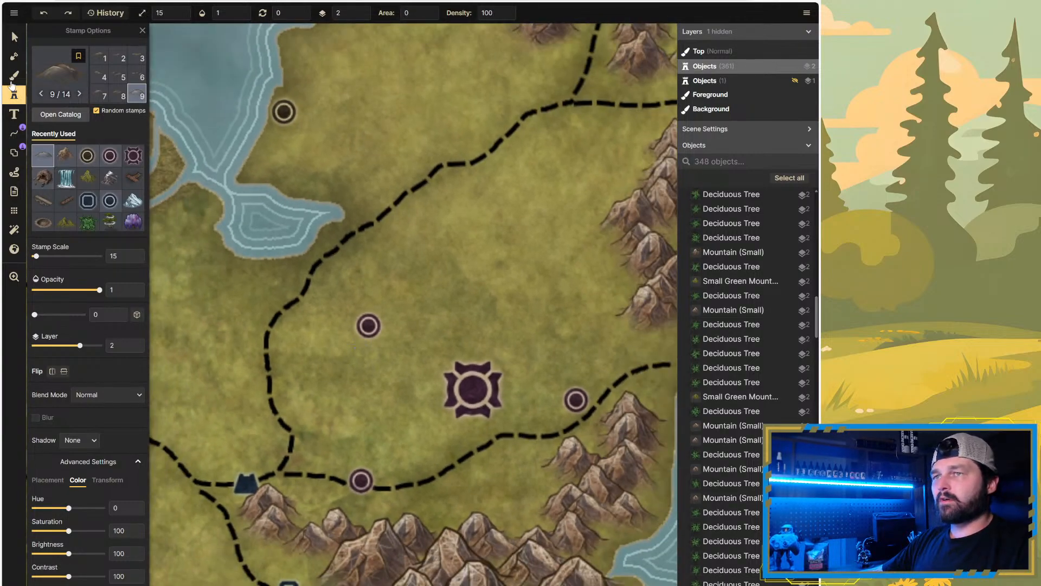
# Step: Set the foreground brush texture to Rocky Barren Slate from the Fantasy Regional Barren Lands pack
pyautogui.click(13, 77)
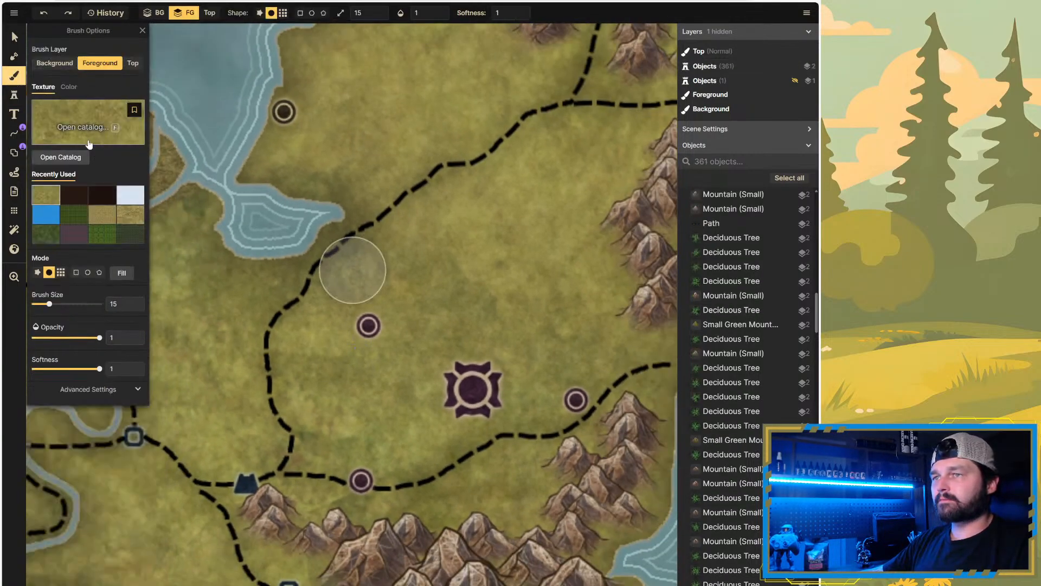
pyautogui.click(61, 157)
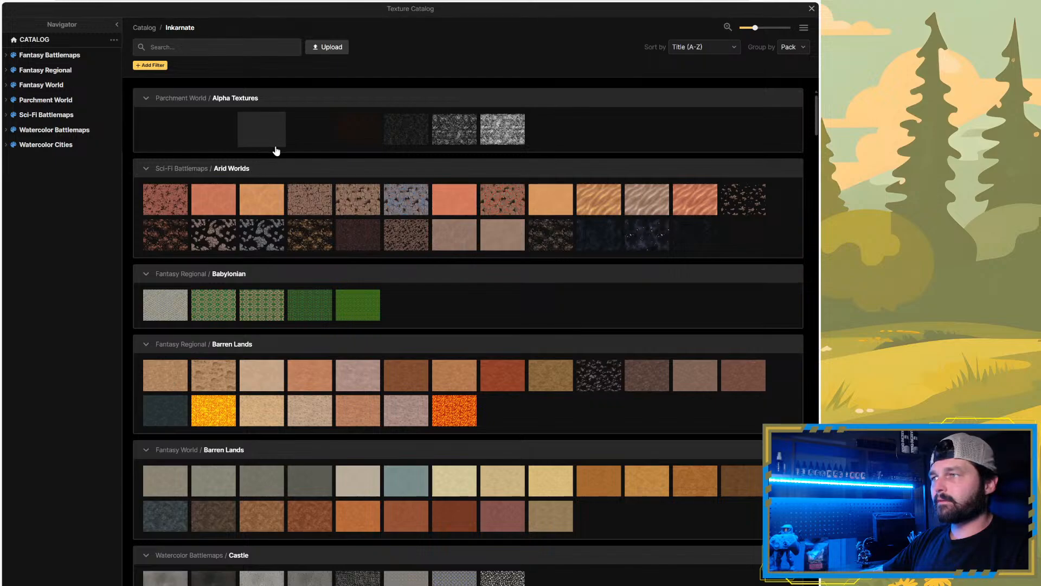
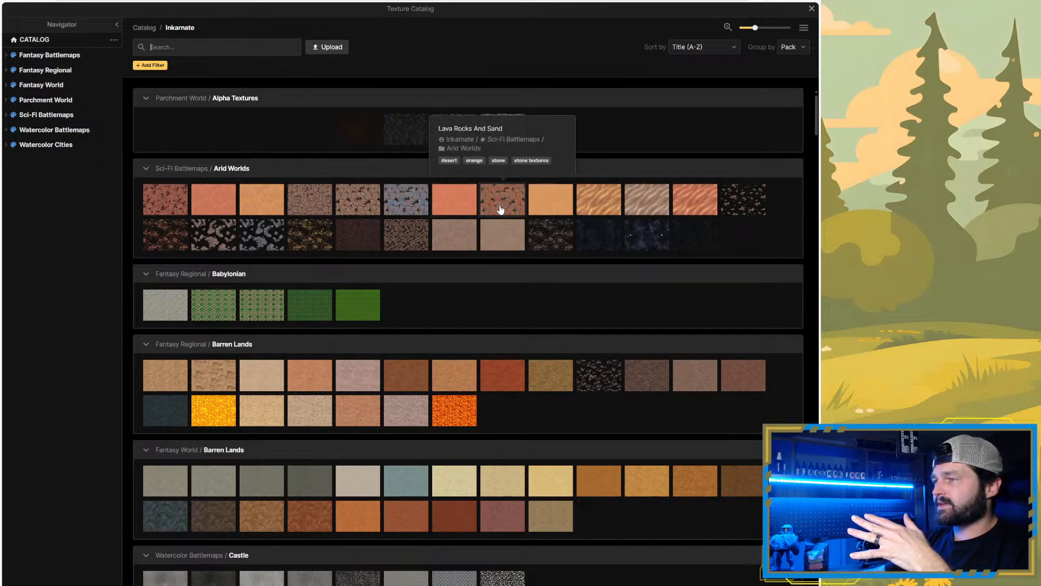
pyautogui.scroll(-3, 457, 295)
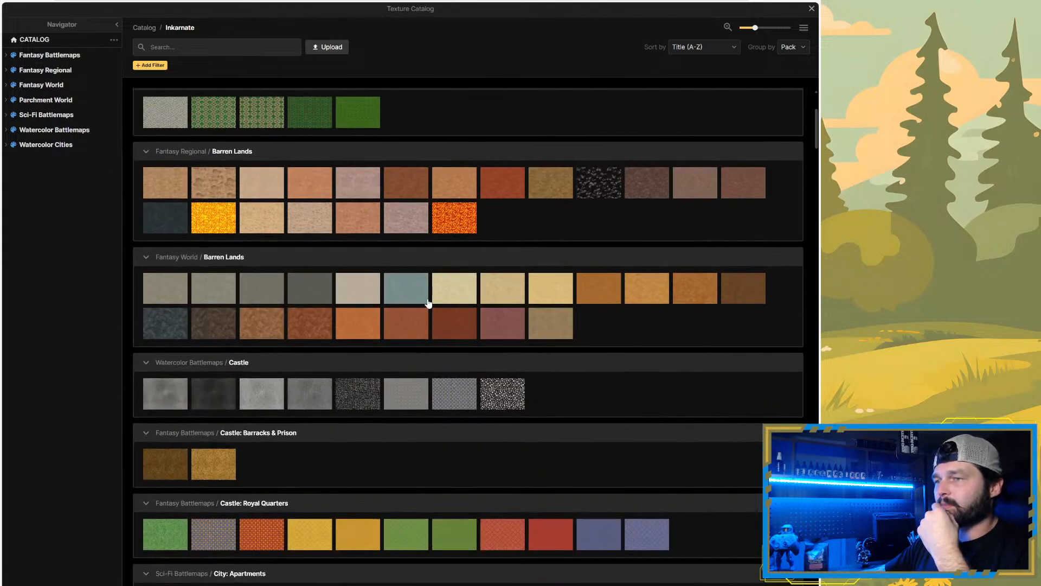
pyautogui.moveTo(157, 224)
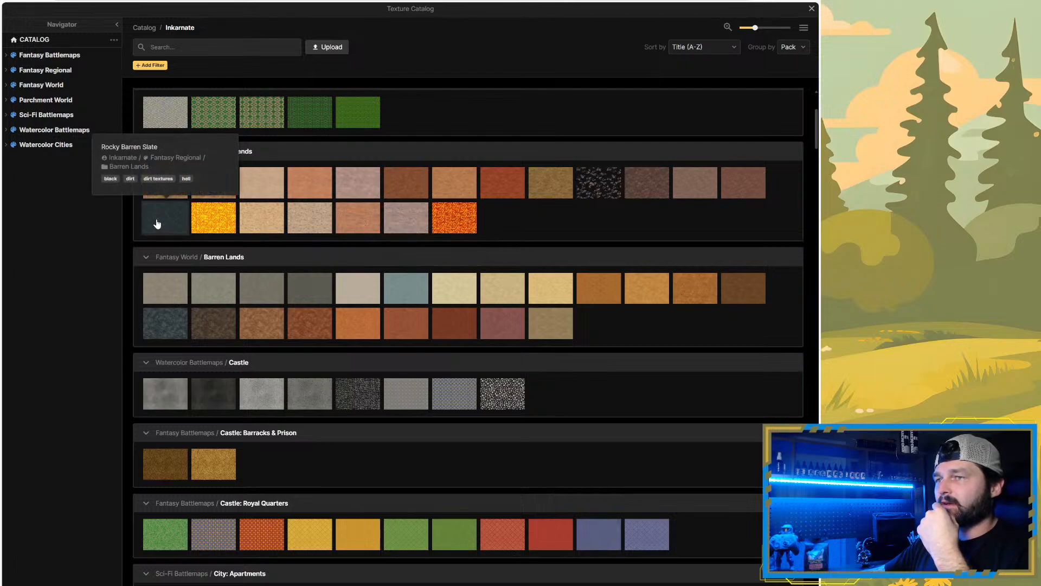
pyautogui.moveTo(596, 185)
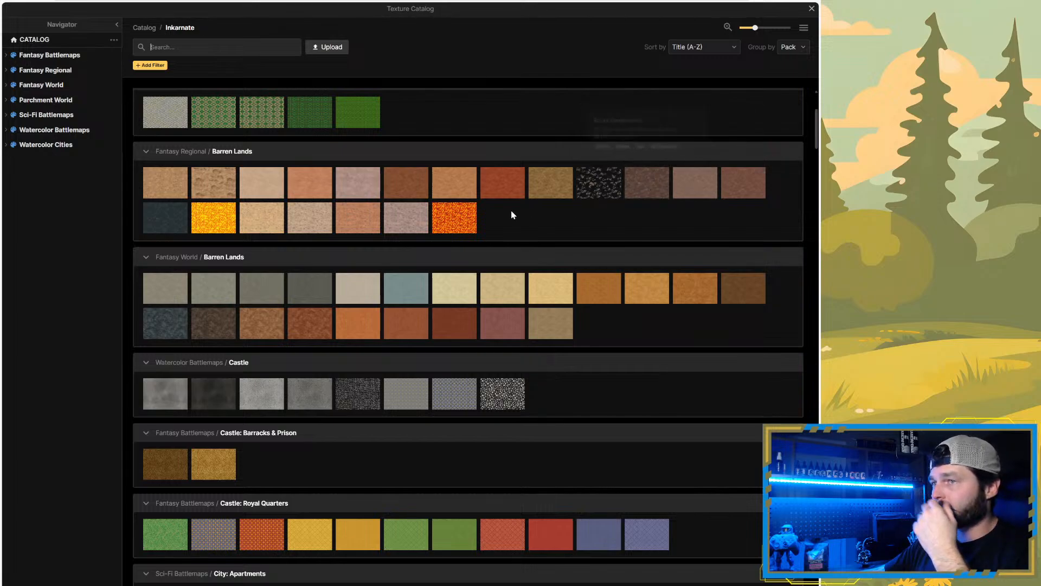
pyautogui.click(173, 219)
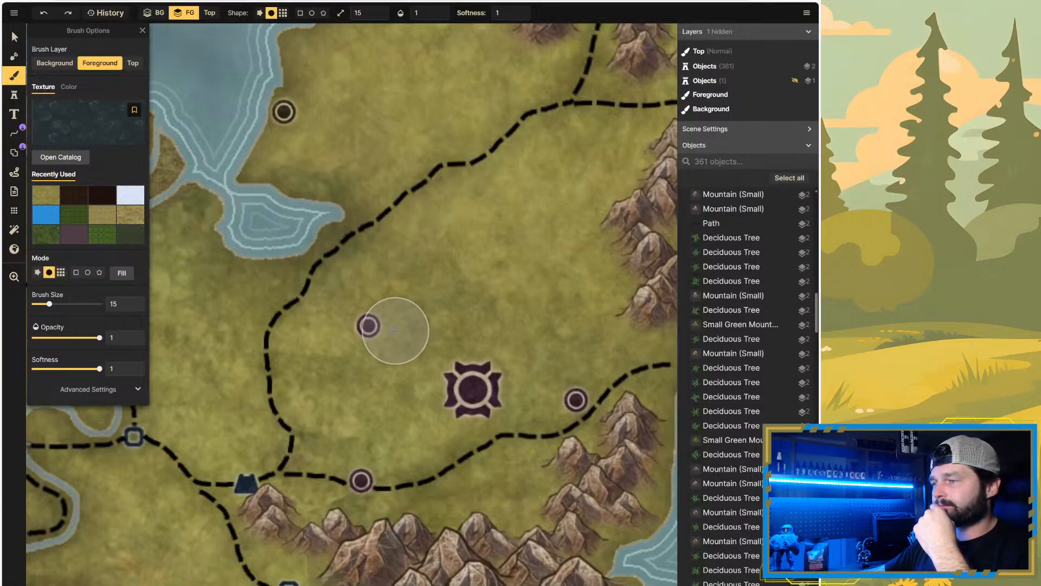
# Step: Try painting the Black Hills area around the purple markers with the dark slate texture at brush size 15, and undo it
pyautogui.moveTo(369, 325)
pyautogui.mouseDown()
pyautogui.moveTo(452, 382)
pyautogui.moveTo(488, 345)
pyautogui.moveTo(471, 388)
pyautogui.moveTo(557, 390)
pyautogui.moveTo(562, 415)
pyautogui.moveTo(532, 429)
pyautogui.moveTo(512, 494)
pyautogui.moveTo(496, 503)
pyautogui.moveTo(310, 493)
pyautogui.moveTo(302, 480)
pyautogui.moveTo(507, 505)
pyautogui.moveTo(548, 482)
pyautogui.moveTo(630, 346)
pyautogui.moveTo(566, 380)
pyautogui.moveTo(588, 332)
pyautogui.moveTo(539, 350)
pyautogui.moveTo(582, 300)
pyautogui.moveTo(497, 310)
pyautogui.moveTo(494, 294)
pyautogui.moveTo(561, 285)
pyautogui.moveTo(517, 274)
pyautogui.moveTo(391, 298)
pyautogui.moveTo(349, 319)
pyautogui.moveTo(340, 345)
pyautogui.moveTo(466, 426)
pyautogui.moveTo(451, 456)
pyautogui.moveTo(418, 466)
pyautogui.moveTo(451, 443)
pyautogui.moveTo(309, 458)
pyautogui.moveTo(291, 369)
pyautogui.moveTo(302, 340)
pyautogui.moveTo(364, 278)
pyautogui.moveTo(349, 284)
pyautogui.moveTo(320, 362)
pyautogui.moveTo(323, 396)
pyautogui.moveTo(433, 418)
pyautogui.moveTo(348, 440)
pyautogui.moveTo(339, 426)
pyautogui.moveTo(430, 455)
pyautogui.moveTo(491, 456)
pyautogui.moveTo(506, 388)
pyautogui.mouseUp()
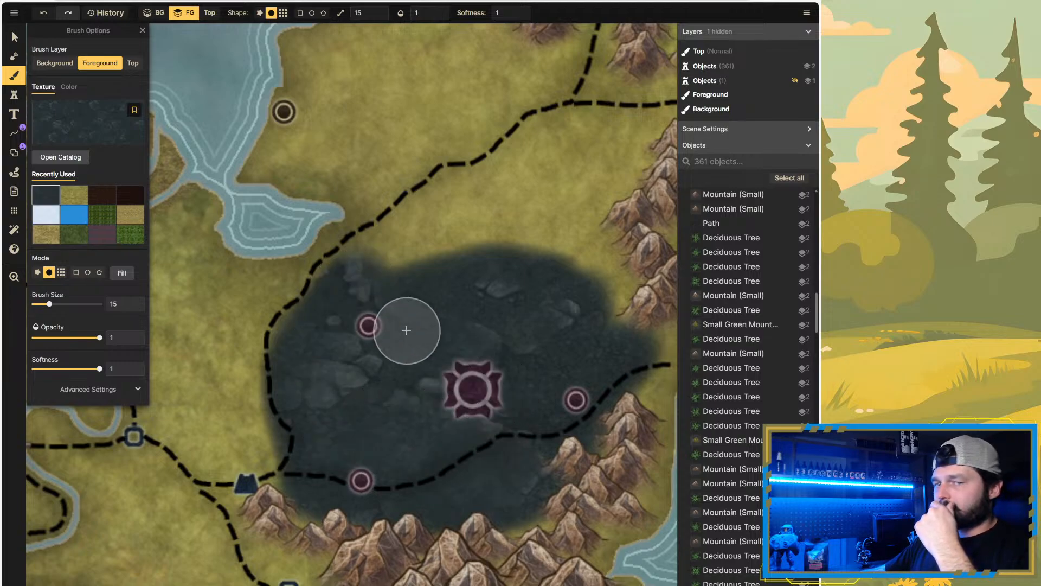
pyautogui.scroll(-10, 459, 329)
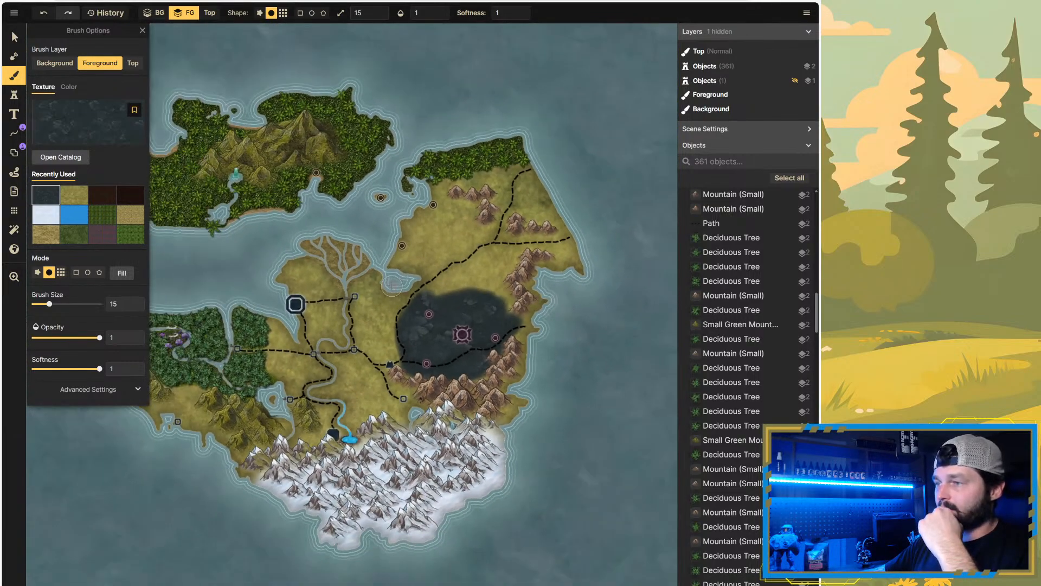
pyautogui.scroll(5, 391, 284)
pyautogui.hotkey('ctrl', 'z')
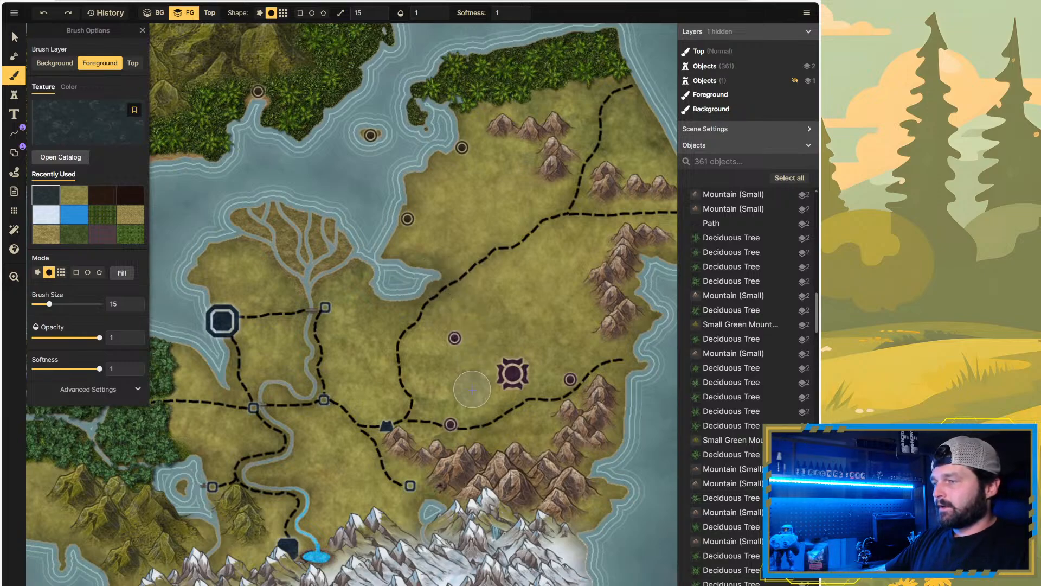
# Step: Set the brush's texture scale to 25 and switch it to the rough-edged mode
pyautogui.click(138, 389)
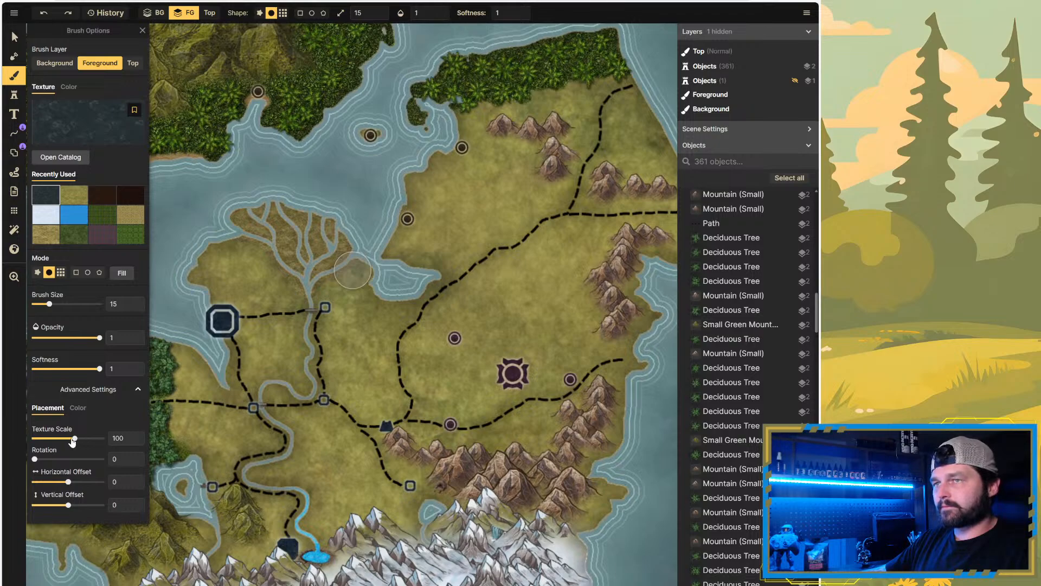
pyautogui.moveTo(73, 441); pyautogui.dragTo(52, 441)
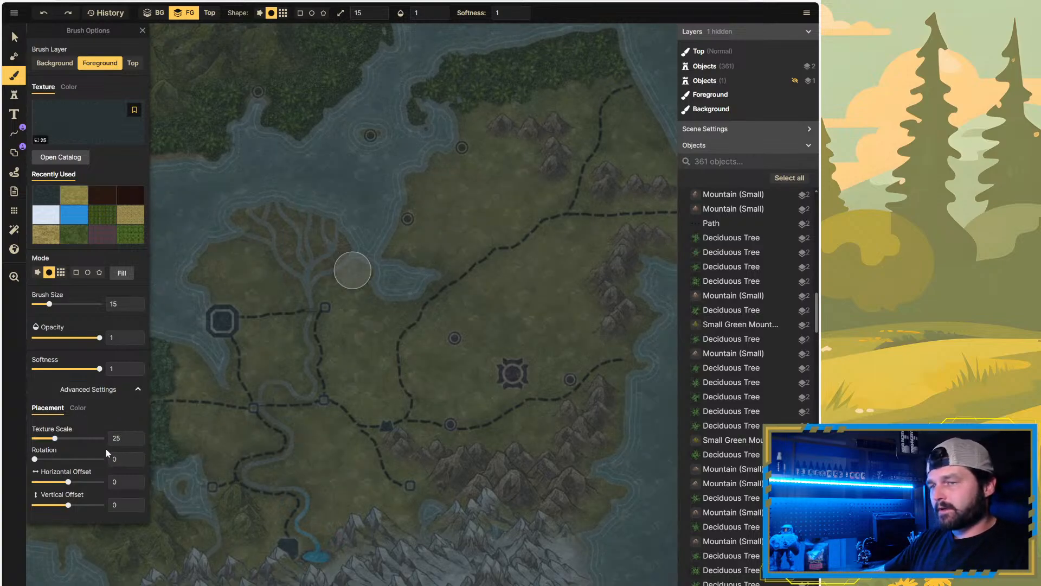
pyautogui.click(78, 408)
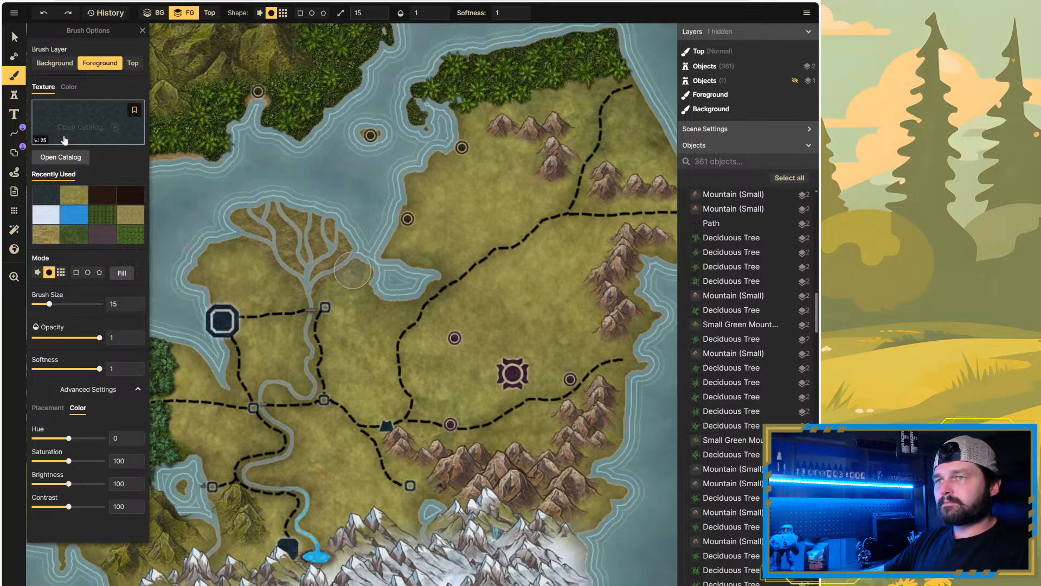
pyautogui.click(37, 272)
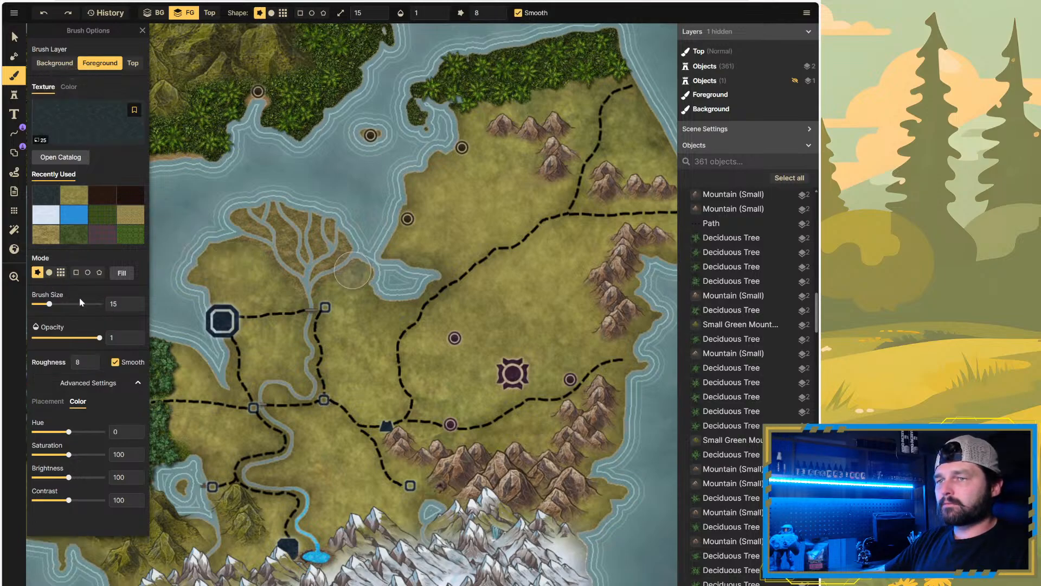
# Step: Paint the Black Hills around the purple markers with the dark slate texture at brush size 15 and blend its edges with the soft brush
pyautogui.moveTo(456, 358)
pyautogui.mouseDown()
pyautogui.moveTo(466, 341)
pyautogui.moveTo(496, 368)
pyautogui.moveTo(532, 345)
pyautogui.moveTo(553, 355)
pyautogui.moveTo(543, 393)
pyautogui.moveTo(521, 416)
pyautogui.moveTo(478, 414)
pyautogui.moveTo(470, 393)
pyautogui.moveTo(452, 394)
pyautogui.moveTo(431, 419)
pyautogui.moveTo(480, 432)
pyautogui.moveTo(497, 434)
pyautogui.moveTo(491, 404)
pyautogui.moveTo(521, 391)
pyautogui.moveTo(444, 376)
pyautogui.moveTo(427, 356)
pyautogui.moveTo(463, 319)
pyautogui.moveTo(507, 321)
pyautogui.moveTo(516, 300)
pyautogui.moveTo(487, 309)
pyautogui.moveTo(483, 299)
pyautogui.moveTo(521, 334)
pyautogui.moveTo(545, 319)
pyautogui.moveTo(544, 306)
pyautogui.moveTo(530, 322)
pyautogui.moveTo(561, 313)
pyautogui.moveTo(540, 334)
pyautogui.moveTo(563, 334)
pyautogui.moveTo(559, 354)
pyautogui.moveTo(583, 364)
pyautogui.moveTo(558, 368)
pyautogui.mouseUp()
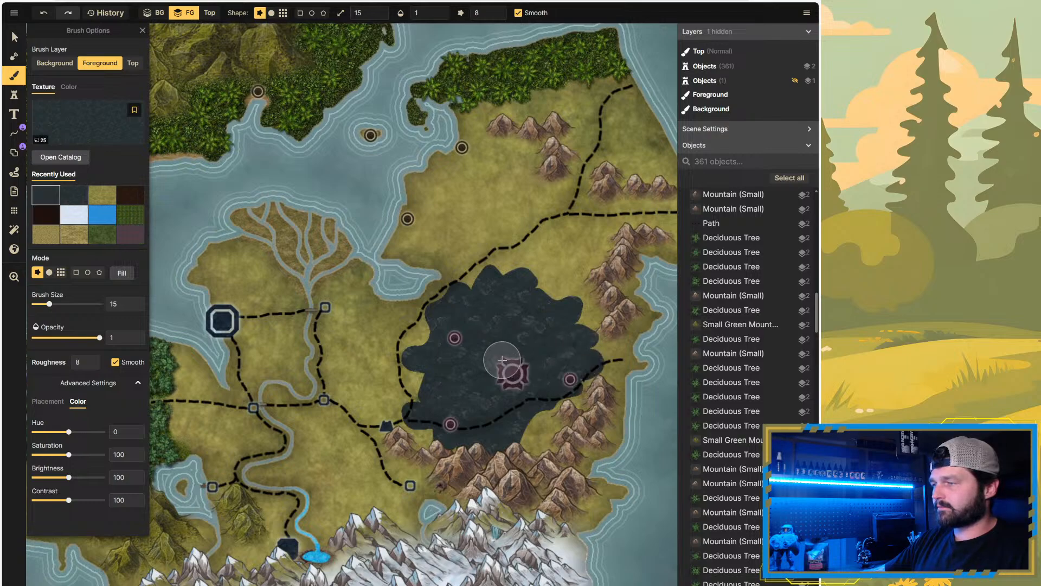
pyautogui.hotkey('ctrl', 'z')
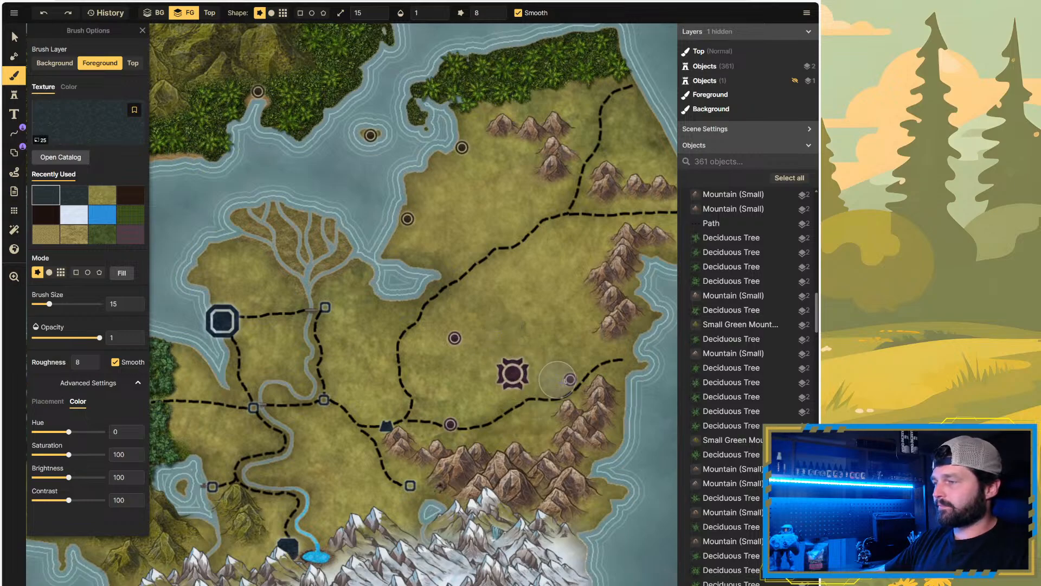
pyautogui.moveTo(566, 374); pyautogui.dragTo(563, 361)
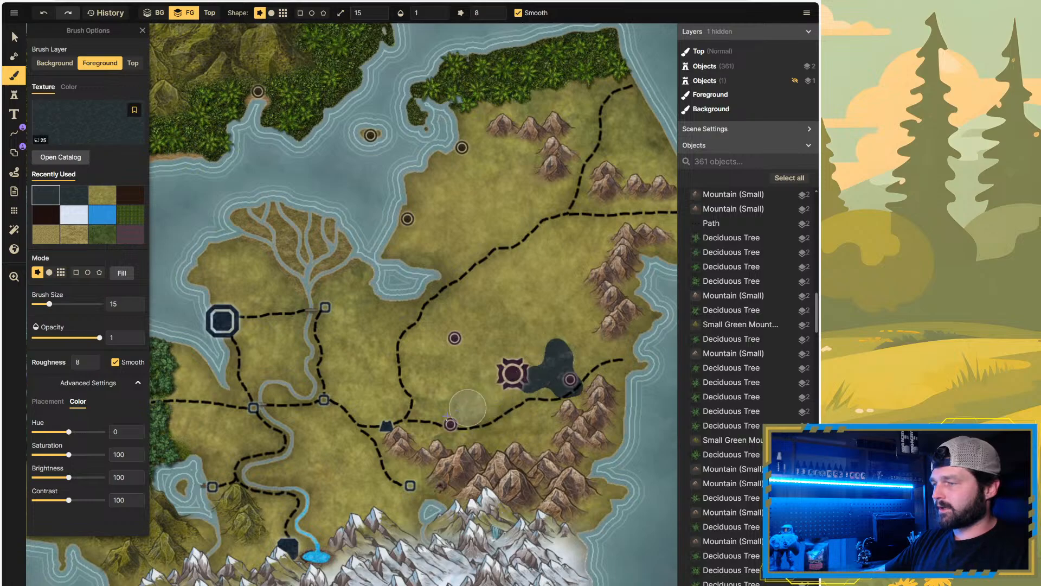
pyautogui.moveTo(438, 409)
pyautogui.mouseDown()
pyautogui.moveTo(418, 369)
pyautogui.moveTo(471, 379)
pyautogui.moveTo(459, 410)
pyautogui.moveTo(442, 414)
pyautogui.moveTo(483, 425)
pyautogui.moveTo(575, 391)
pyautogui.moveTo(545, 405)
pyautogui.moveTo(537, 429)
pyautogui.moveTo(436, 427)
pyautogui.moveTo(458, 431)
pyautogui.moveTo(472, 412)
pyautogui.moveTo(466, 401)
pyautogui.moveTo(505, 392)
pyautogui.moveTo(553, 308)
pyautogui.moveTo(572, 296)
pyautogui.moveTo(523, 293)
pyautogui.moveTo(489, 311)
pyautogui.moveTo(491, 337)
pyautogui.moveTo(522, 341)
pyautogui.moveTo(506, 357)
pyautogui.moveTo(459, 369)
pyautogui.moveTo(469, 325)
pyautogui.moveTo(460, 313)
pyautogui.moveTo(443, 312)
pyautogui.moveTo(438, 334)
pyautogui.moveTo(416, 346)
pyautogui.moveTo(512, 368)
pyautogui.mouseUp()
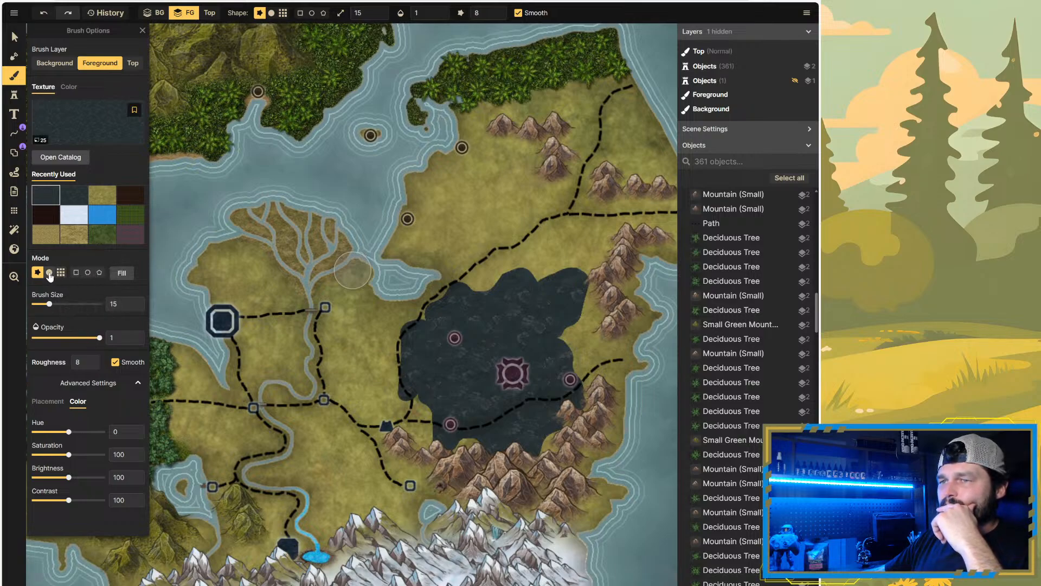
pyautogui.click(49, 274)
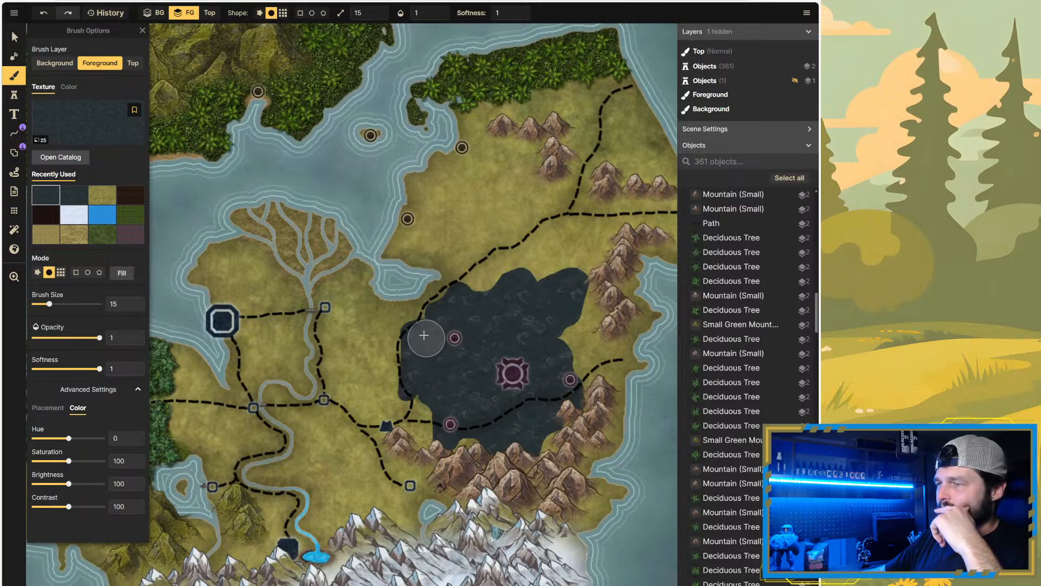
pyautogui.moveTo(415, 338)
pyautogui.mouseDown()
pyautogui.moveTo(448, 313)
pyautogui.moveTo(429, 316)
pyautogui.moveTo(435, 310)
pyautogui.moveTo(493, 301)
pyautogui.moveTo(451, 296)
pyautogui.moveTo(442, 305)
pyautogui.moveTo(494, 298)
pyautogui.moveTo(494, 284)
pyautogui.moveTo(525, 281)
pyautogui.moveTo(507, 296)
pyautogui.moveTo(520, 283)
pyautogui.moveTo(574, 285)
pyautogui.moveTo(566, 317)
pyautogui.moveTo(578, 316)
pyautogui.moveTo(557, 338)
pyautogui.moveTo(562, 324)
pyautogui.moveTo(576, 401)
pyautogui.moveTo(553, 403)
pyautogui.moveTo(521, 430)
pyautogui.moveTo(482, 430)
pyautogui.moveTo(467, 449)
pyautogui.moveTo(553, 440)
pyautogui.moveTo(446, 433)
pyautogui.moveTo(435, 401)
pyautogui.moveTo(412, 383)
pyautogui.moveTo(415, 326)
pyautogui.moveTo(411, 370)
pyautogui.moveTo(418, 393)
pyautogui.moveTo(435, 400)
pyautogui.moveTo(412, 394)
pyautogui.moveTo(454, 412)
pyautogui.mouseUp()
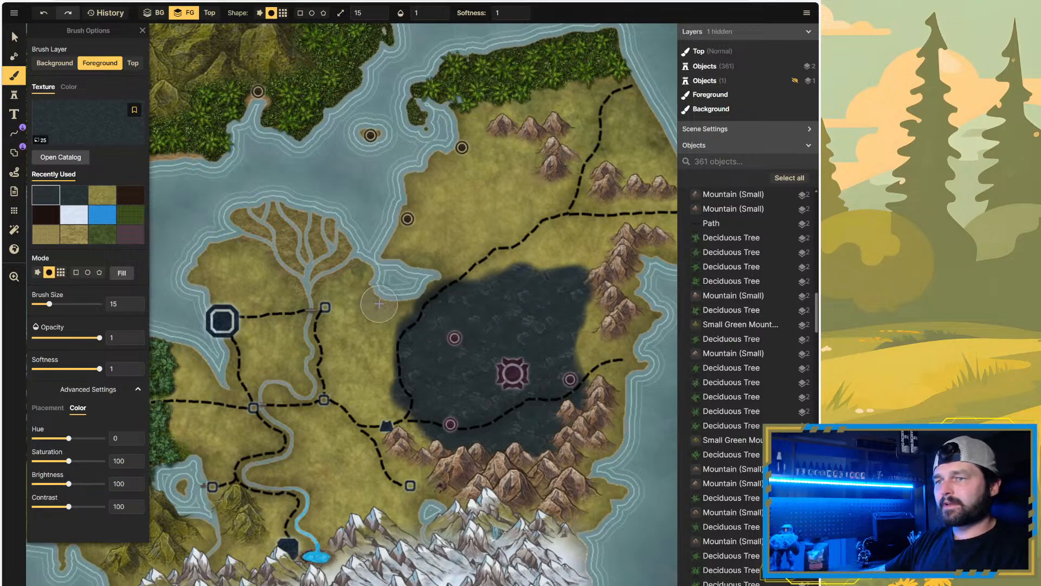
# Step: Set the random hill stamp's scale to 50 and fill the dark ground just west of the purple fortress marker with hills
pyautogui.click(13, 97)
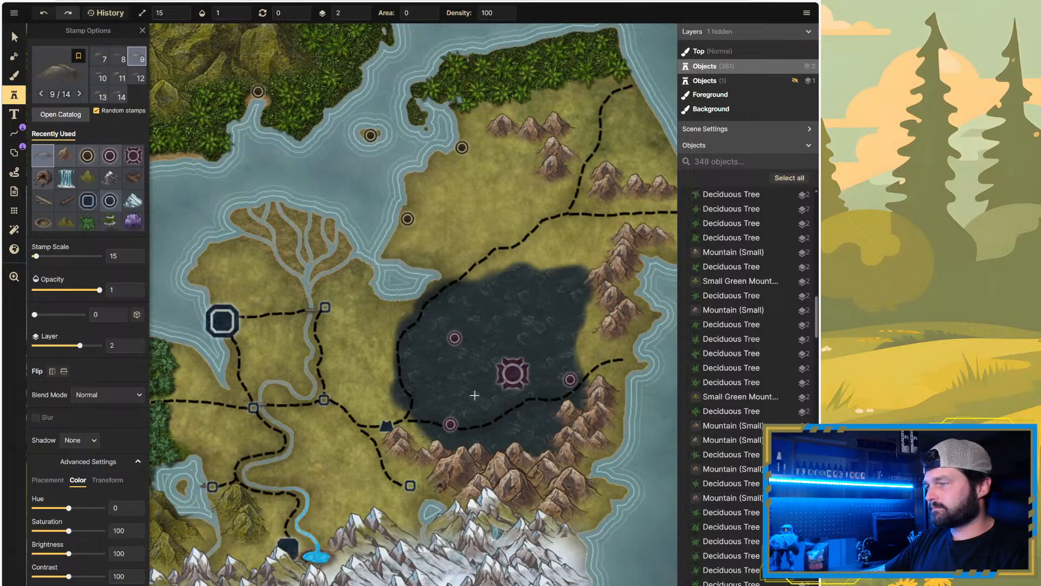
pyautogui.scroll(5, 463, 393)
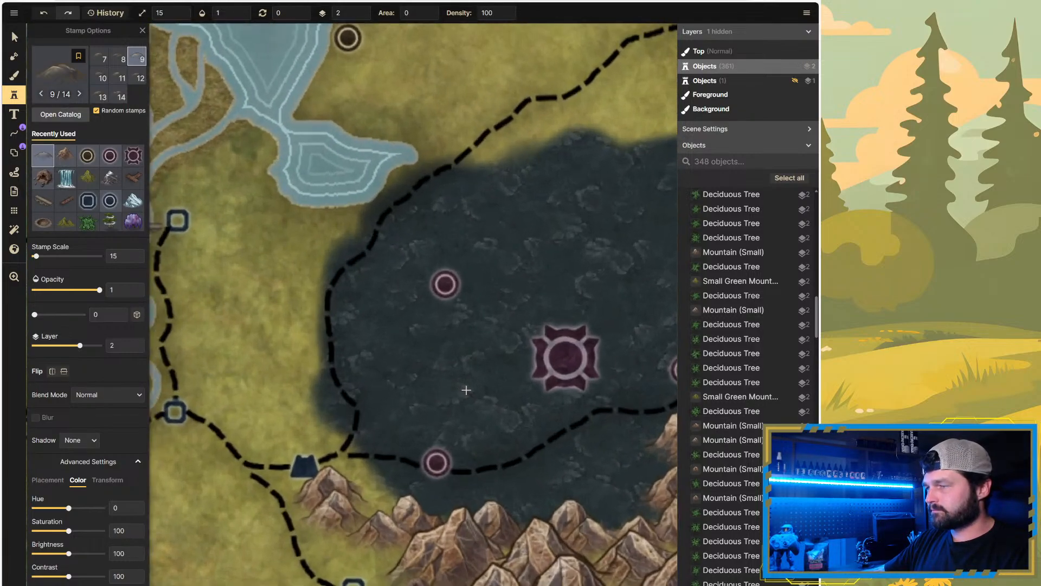
pyautogui.doubleClick(116, 255)
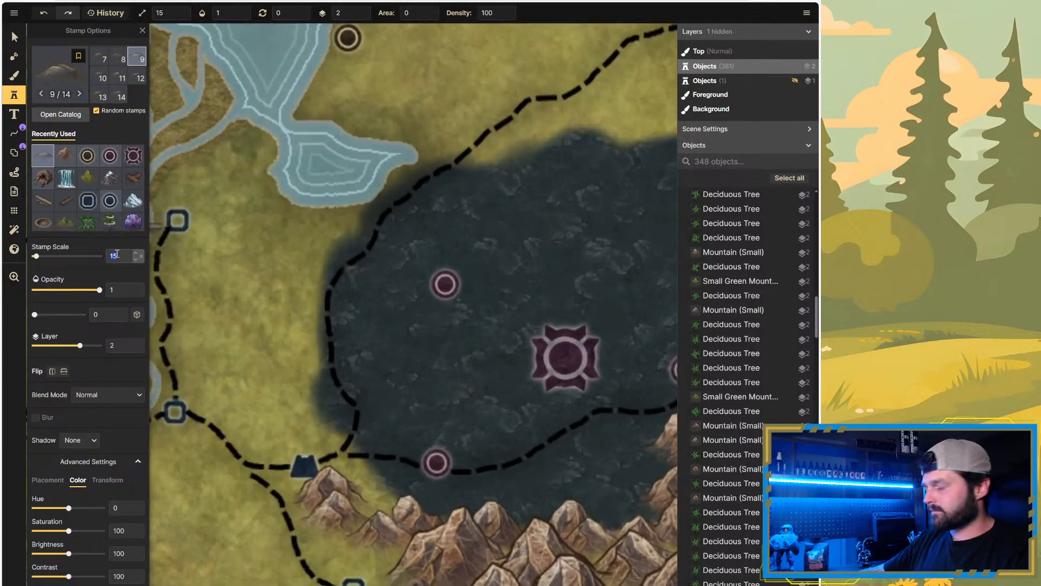
pyautogui.write('50')
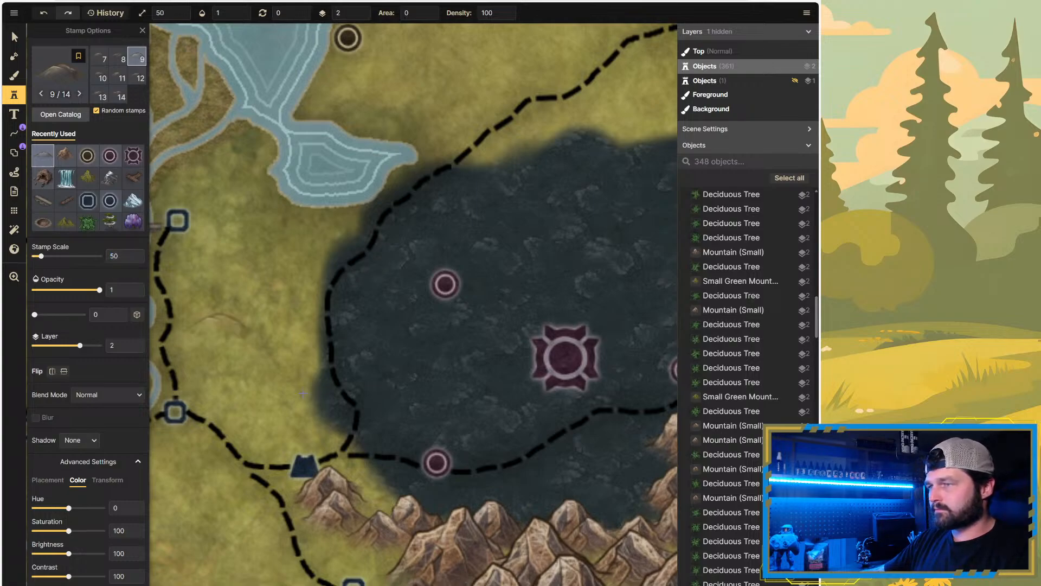
pyautogui.click(491, 403)
pyautogui.moveTo(484, 349)
pyautogui.mouseDown()
pyautogui.moveTo(506, 332)
pyautogui.moveTo(442, 370)
pyautogui.moveTo(431, 363)
pyautogui.moveTo(445, 423)
pyautogui.moveTo(496, 442)
pyautogui.mouseUp()
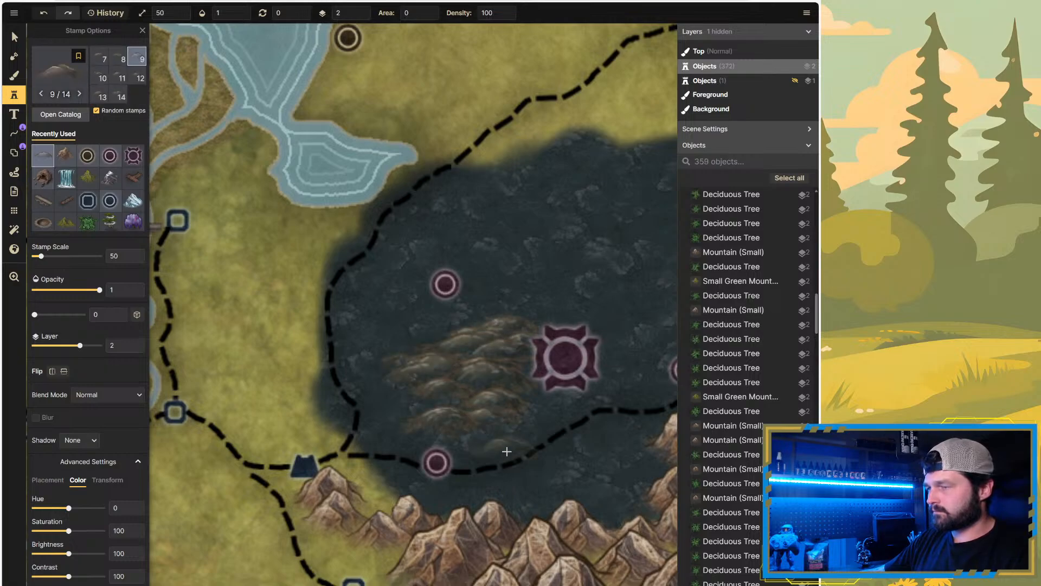
# Step: Extend the hill cluster westward toward the road at the dark area's western edge, below the northwestern purple marker
pyautogui.scroll(-3, 350, 388)
pyautogui.scroll(-2, 579, 390)
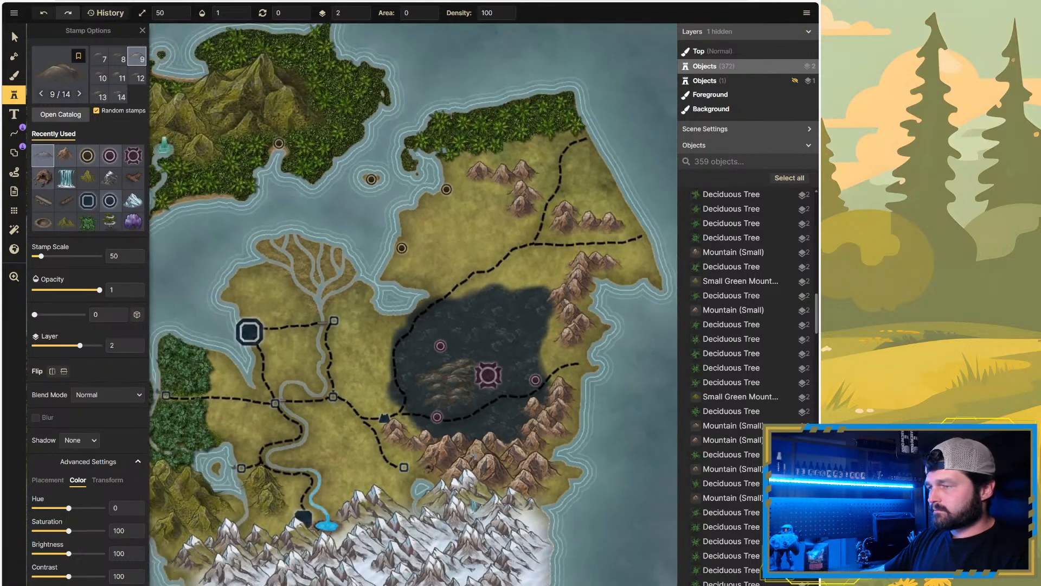
pyautogui.scroll(4, 494, 436)
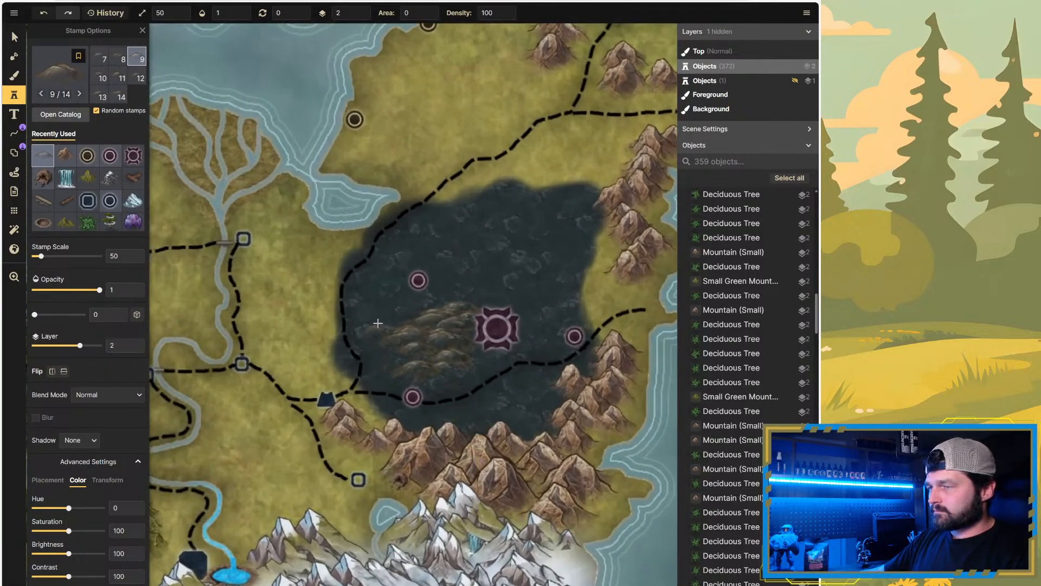
pyautogui.click(376, 319)
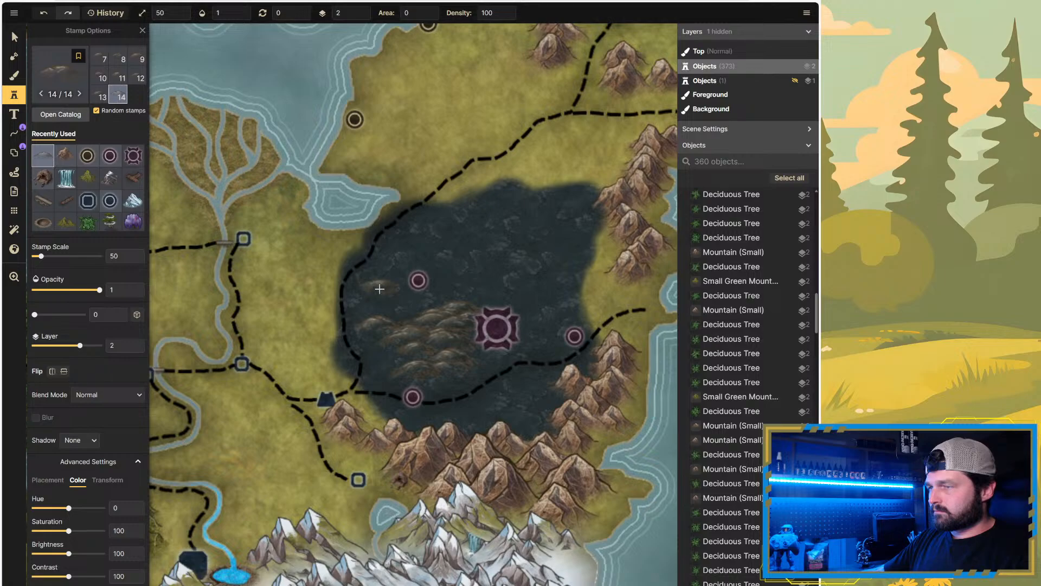
pyautogui.click(379, 289)
pyautogui.click(379, 303)
pyautogui.click(382, 299)
pyautogui.click(394, 314)
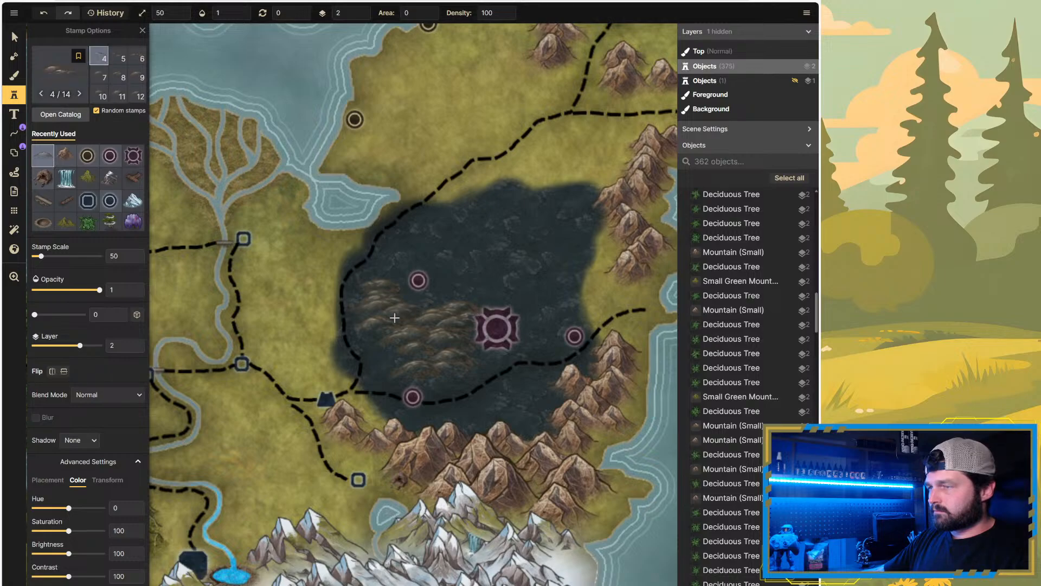
# Step: Try stamping hills between the purple fortress marker and the eastern purple marker, and undo them
pyautogui.click(525, 356)
pyautogui.click(543, 346)
pyautogui.click(560, 339)
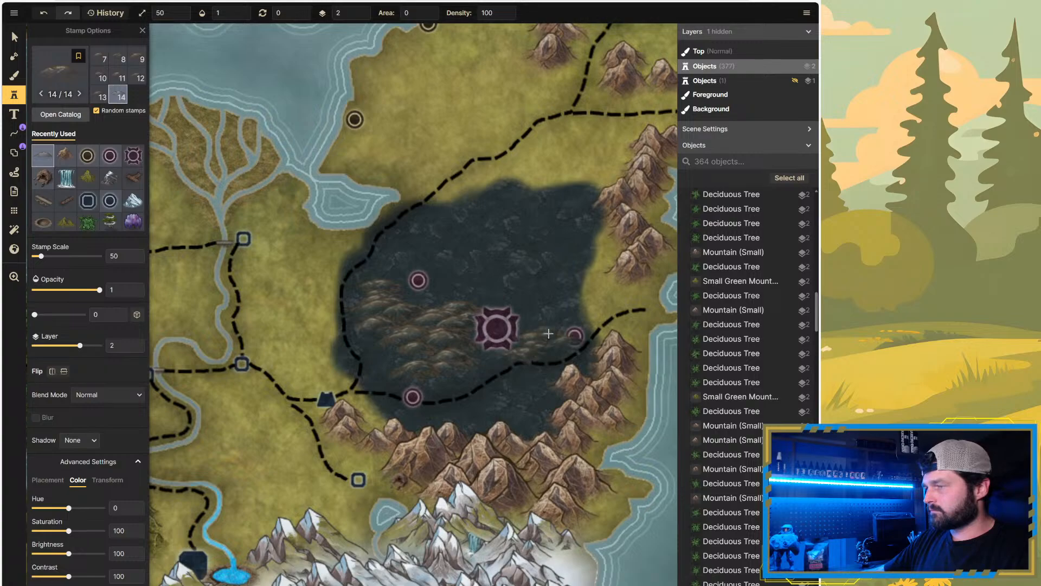
pyautogui.click(544, 334)
pyautogui.click(539, 316)
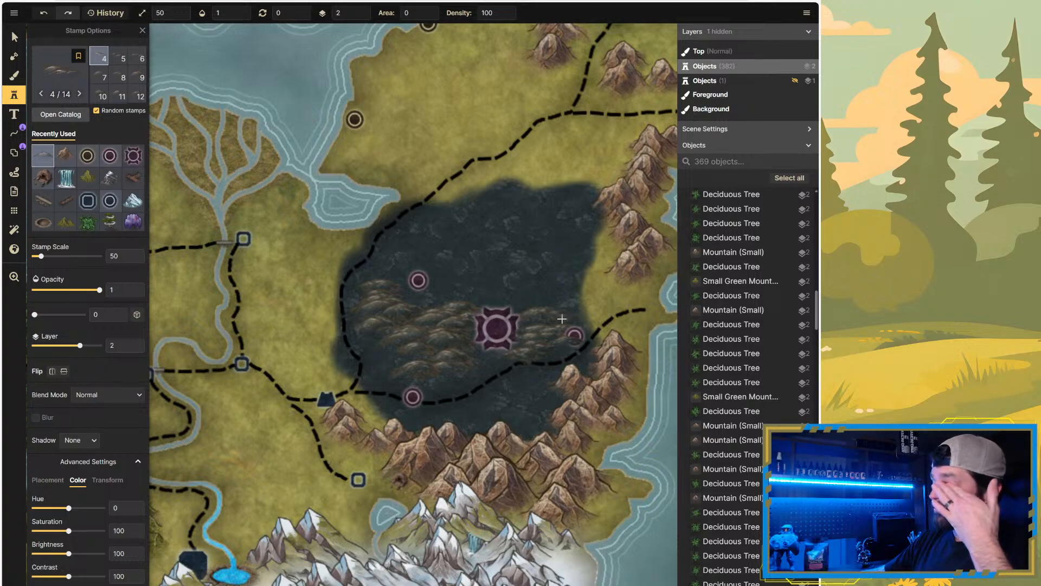
pyautogui.hotkey('ctrl', 'z')
pyautogui.hotkey('ctrl', 'z')
pyautogui.hotkey('ctrl', 'z')
pyautogui.hotkey('ctrl', 'z')
pyautogui.hotkey('ctrl', 'z')
pyautogui.hotkey('ctrl', 'z')
pyautogui.hotkey('ctrl', 'z')
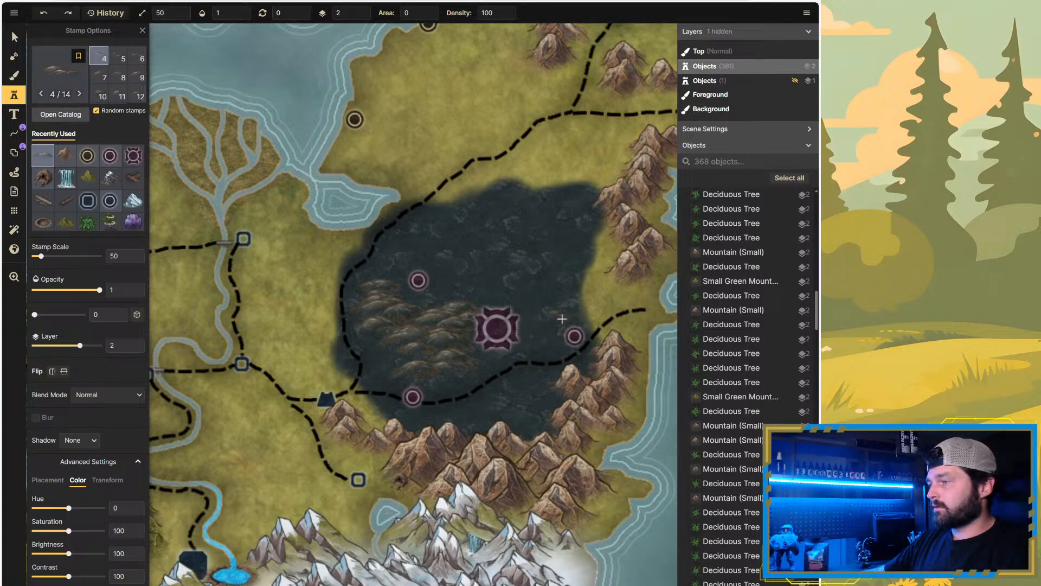
# Step: Add a hill to the western cluster and stamp a band of hills north of the northwestern purple marker
pyautogui.click(382, 314)
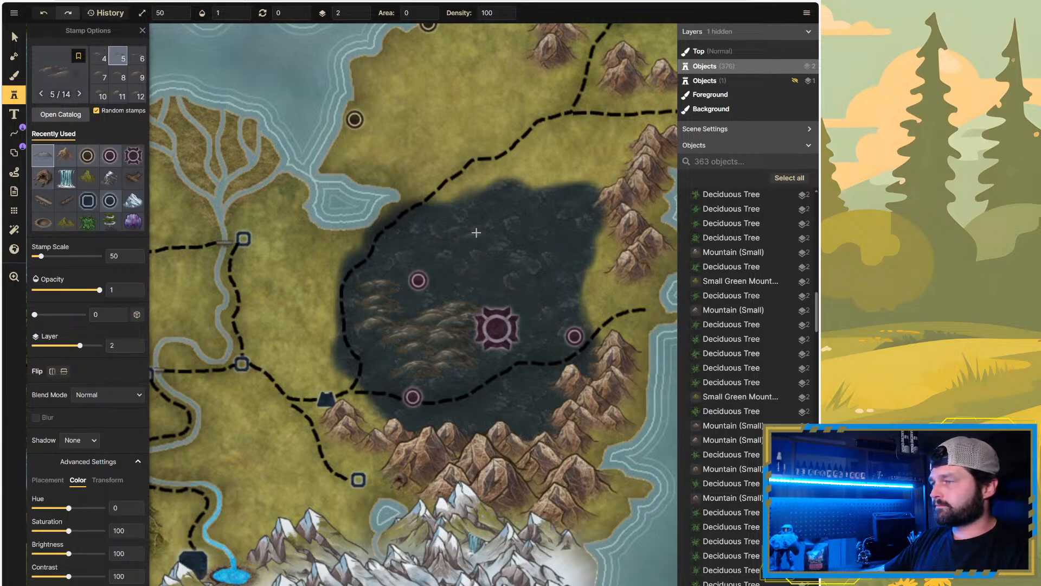
pyautogui.click(453, 255)
pyautogui.click(466, 247)
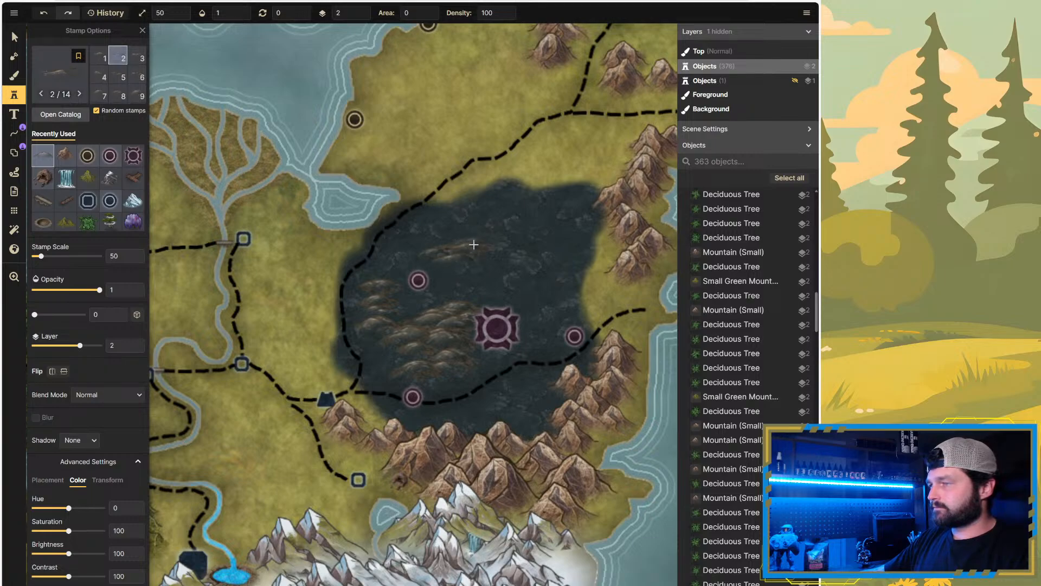
pyautogui.click(488, 233)
pyautogui.click(473, 231)
pyautogui.click(449, 236)
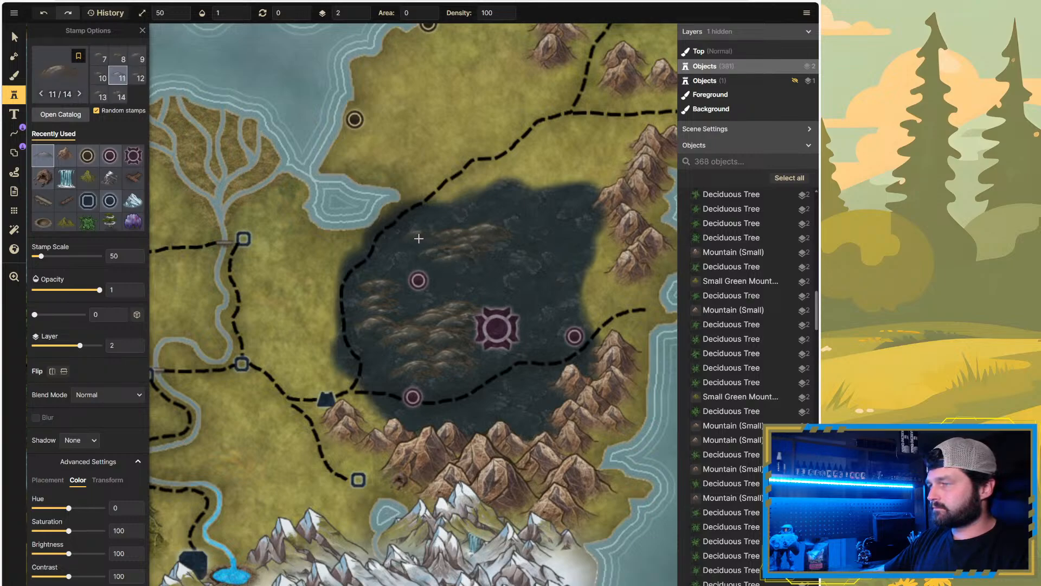
pyautogui.click(410, 241)
pyautogui.click(406, 243)
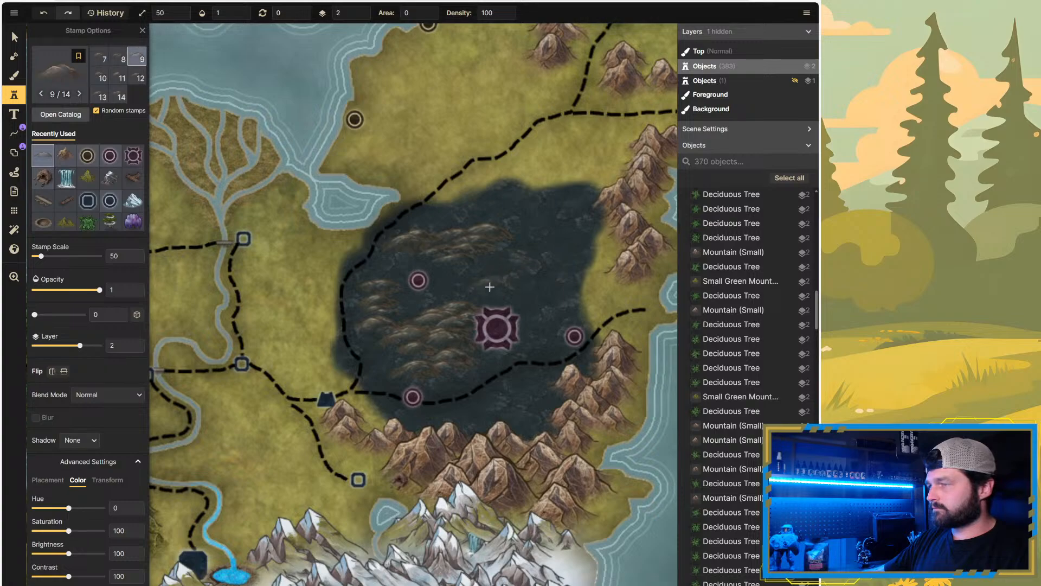
# Step: Stamp a row of hills north of the purple fortress marker, running east toward the edge of the dark area
pyautogui.click(487, 284)
pyautogui.click(481, 269)
pyautogui.click(495, 267)
pyautogui.click(514, 270)
pyautogui.click(533, 267)
pyautogui.click(549, 268)
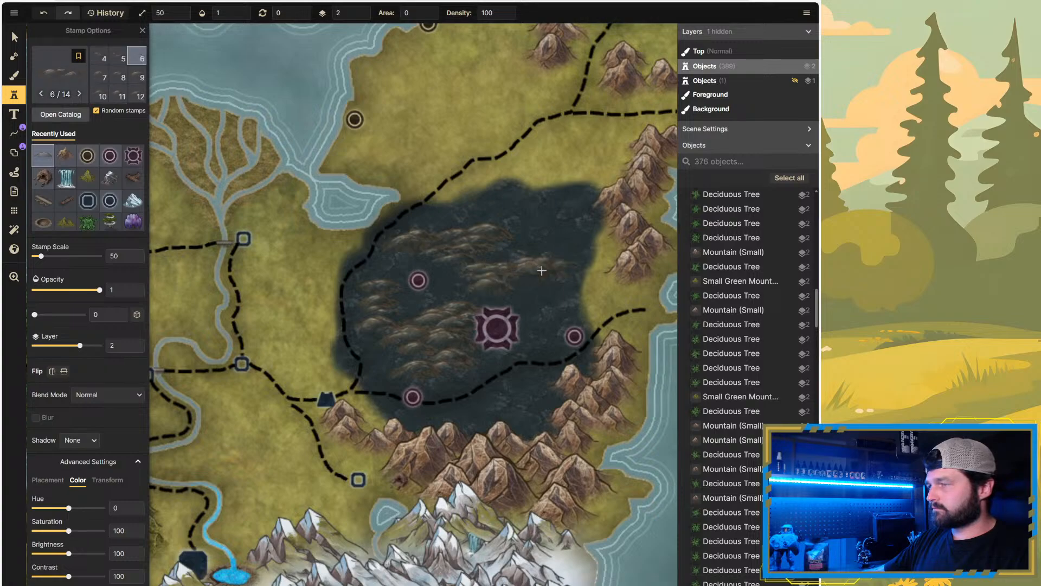
pyautogui.click(542, 270)
# Step: Stamp a small cluster of hills between the purple fortress marker and the eastern purple marker
pyautogui.click(540, 305)
pyautogui.click(555, 309)
pyautogui.click(538, 323)
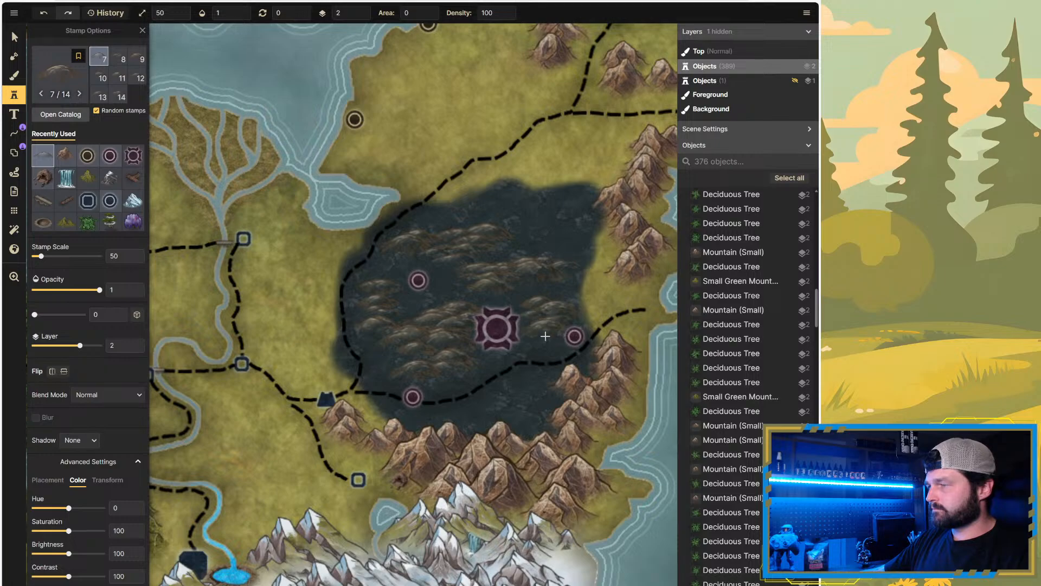
pyautogui.click(547, 330)
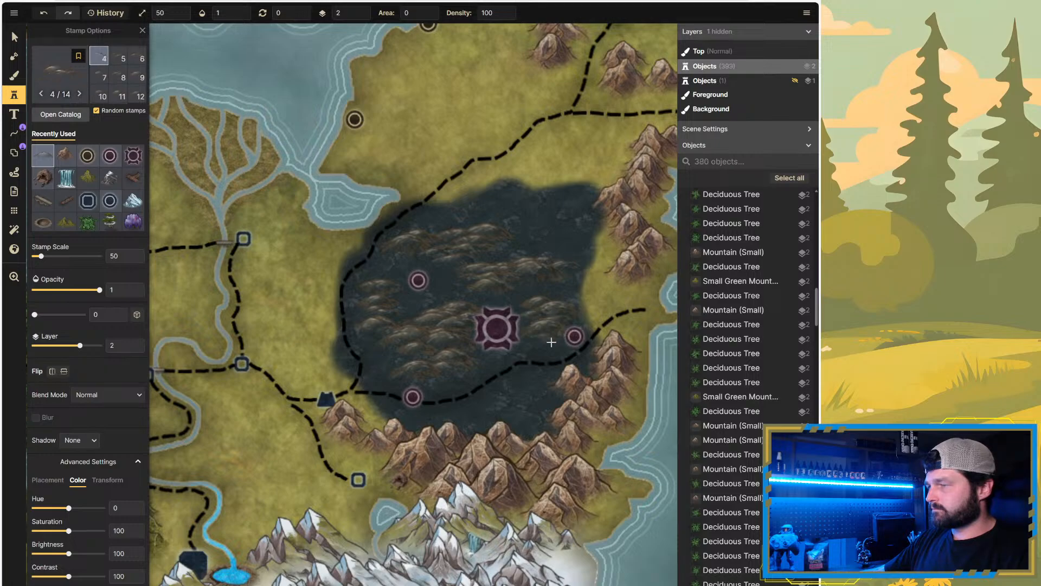
# Step: Stamp hills on the dark ground south of the southern road, between it and the brown mountains
pyautogui.click(519, 375)
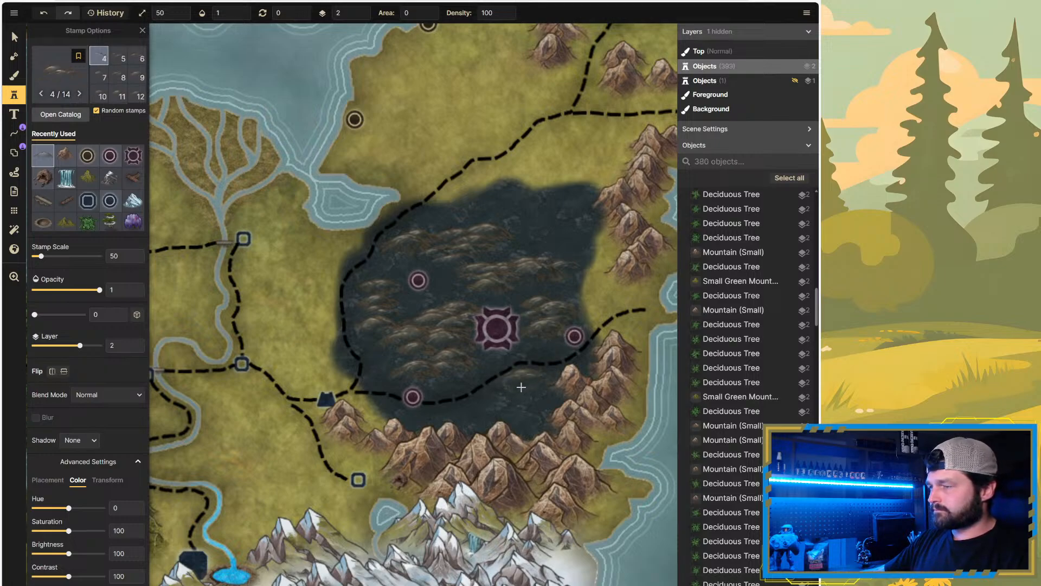
pyautogui.click(511, 385)
pyautogui.click(521, 398)
pyautogui.click(503, 402)
pyautogui.click(434, 417)
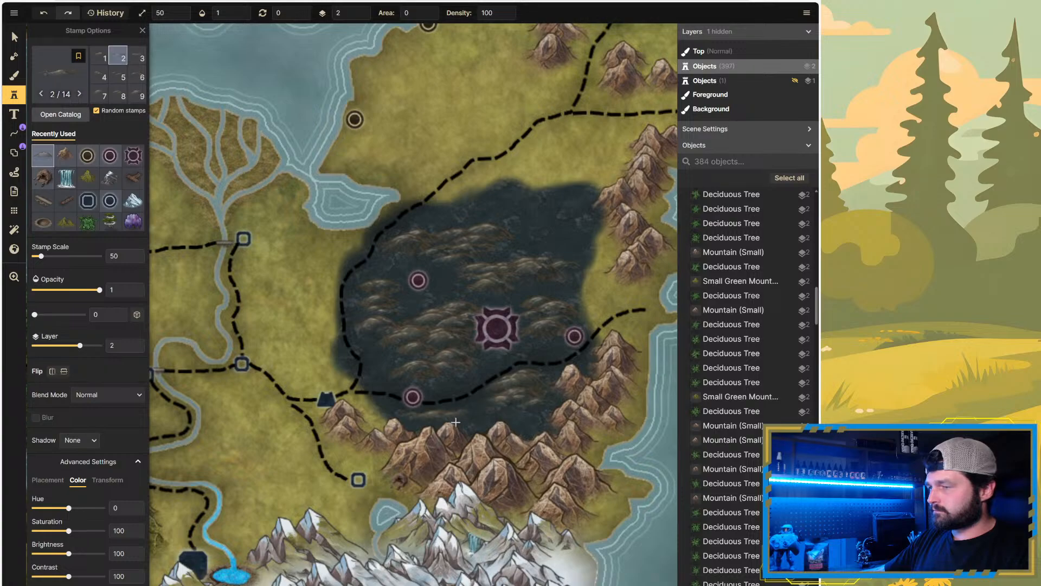
pyautogui.click(496, 420)
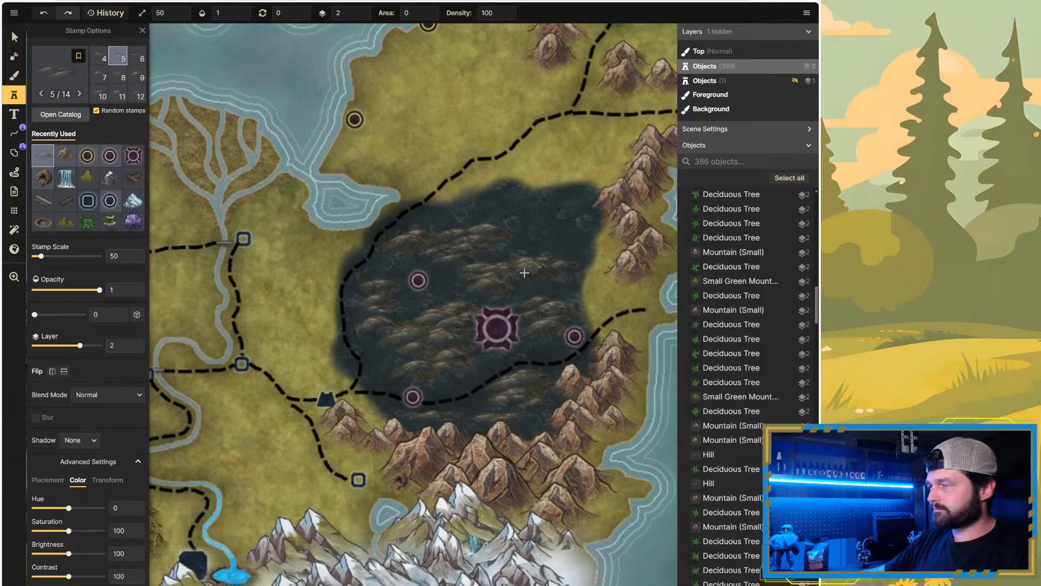
# Step: Stamp a few hills across the northeastern part of the dark area, near the eastern mountain range
pyautogui.click(532, 231)
pyautogui.click(546, 222)
pyautogui.click(569, 214)
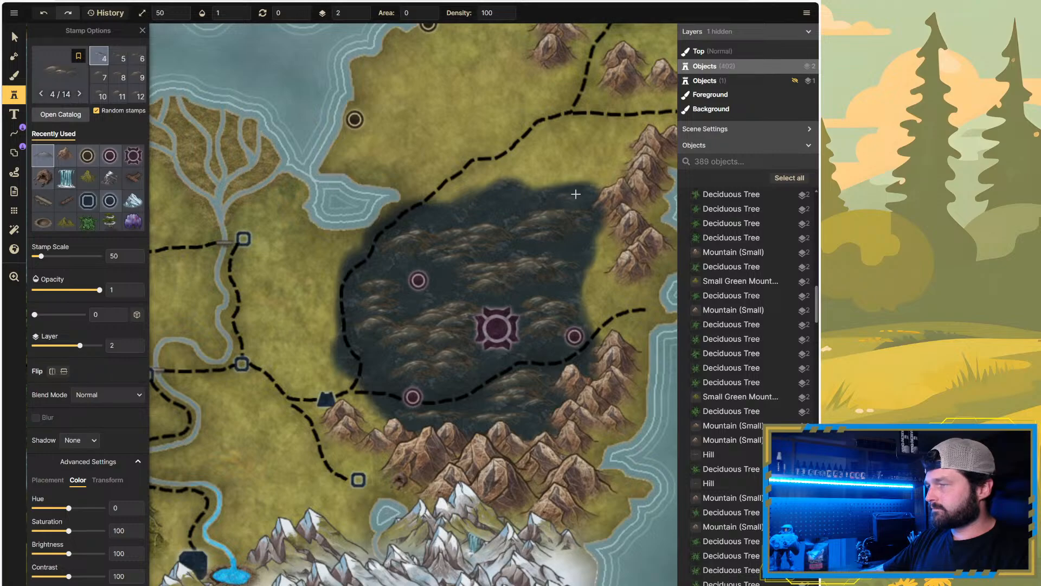
# Step: Stamp hills on the grass along the dark area's northern edge, between it and the northern road
pyautogui.click(568, 139)
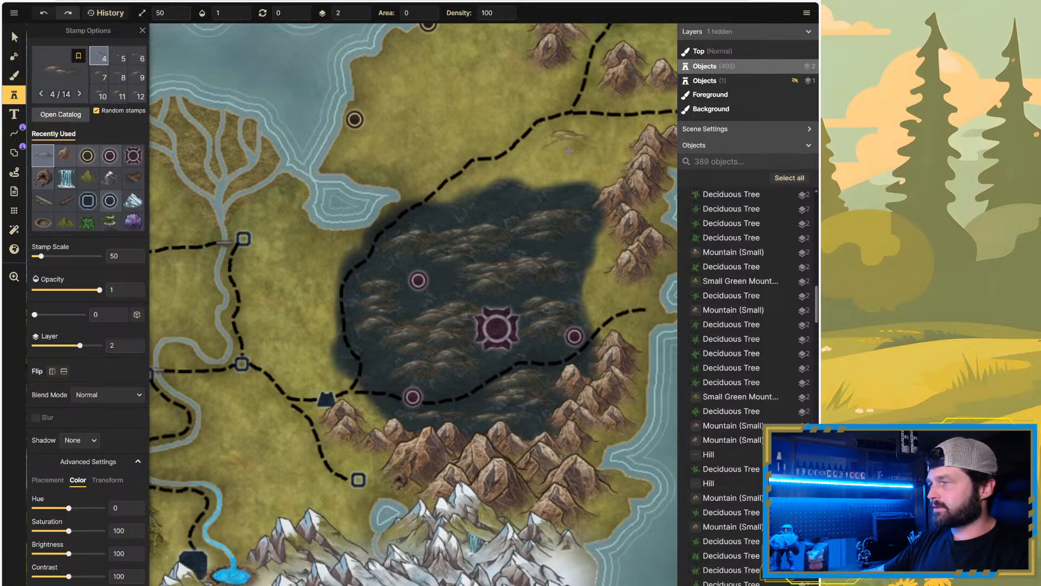
pyautogui.click(566, 182)
pyautogui.click(548, 181)
pyautogui.click(534, 181)
pyautogui.click(516, 185)
pyautogui.click(497, 191)
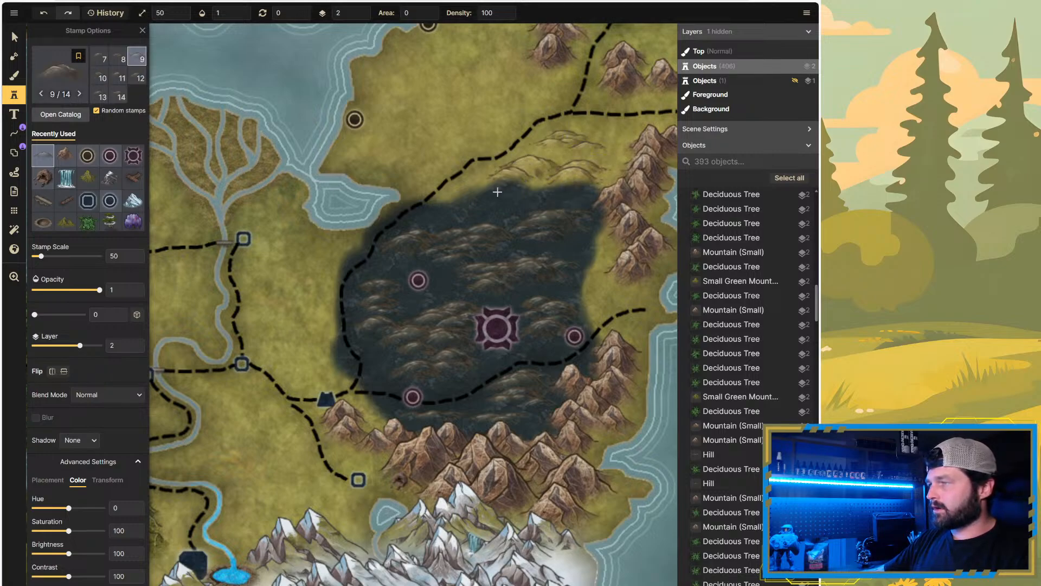
# Step: Fill the northern strip of the dark area with hills, joining them to the grassy hills along its edge
pyautogui.click(481, 202)
pyautogui.click(465, 215)
pyautogui.click(463, 214)
pyautogui.click(483, 210)
pyautogui.click(506, 206)
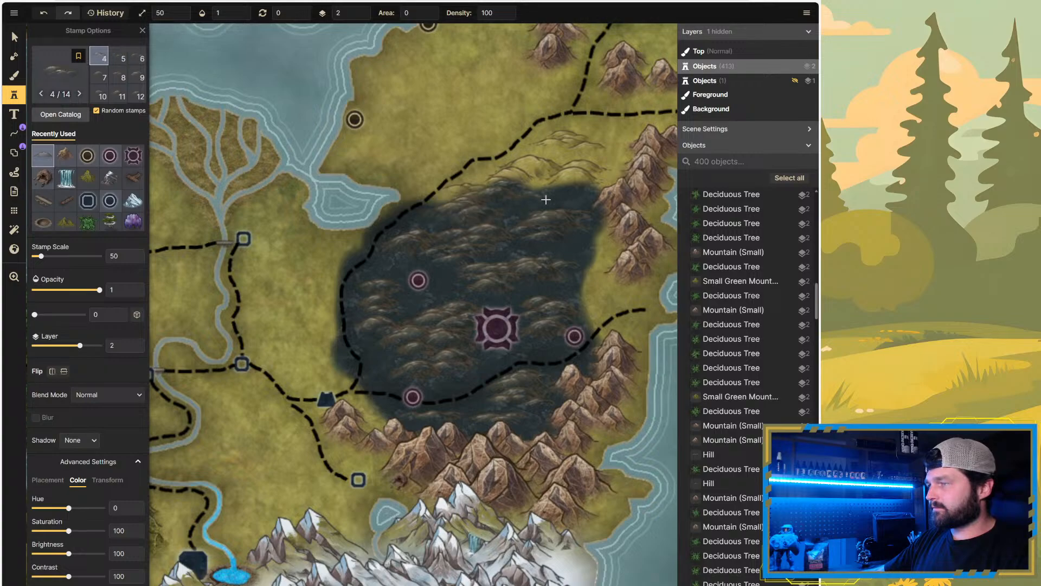
pyautogui.click(545, 199)
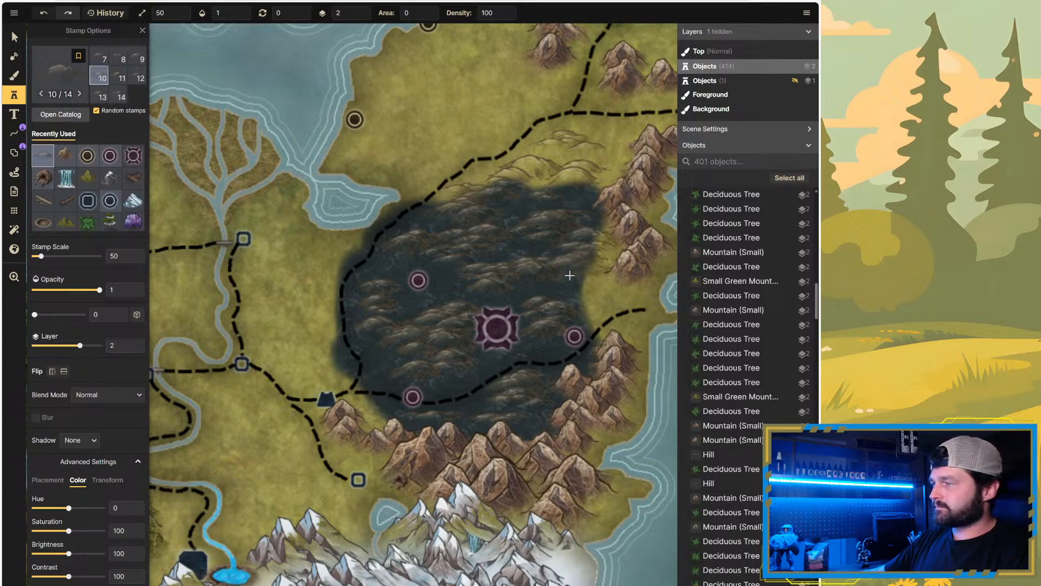
# Step: Fill the remaining gaps with hills along the dark area's eastern edge and around the northwestern purple marker
pyautogui.moveTo(570, 276)
pyautogui.mouseDown()
pyautogui.moveTo(567, 298)
pyautogui.moveTo(593, 297)
pyautogui.mouseUp()
pyautogui.moveTo(569, 313); pyautogui.dragTo(592, 310)
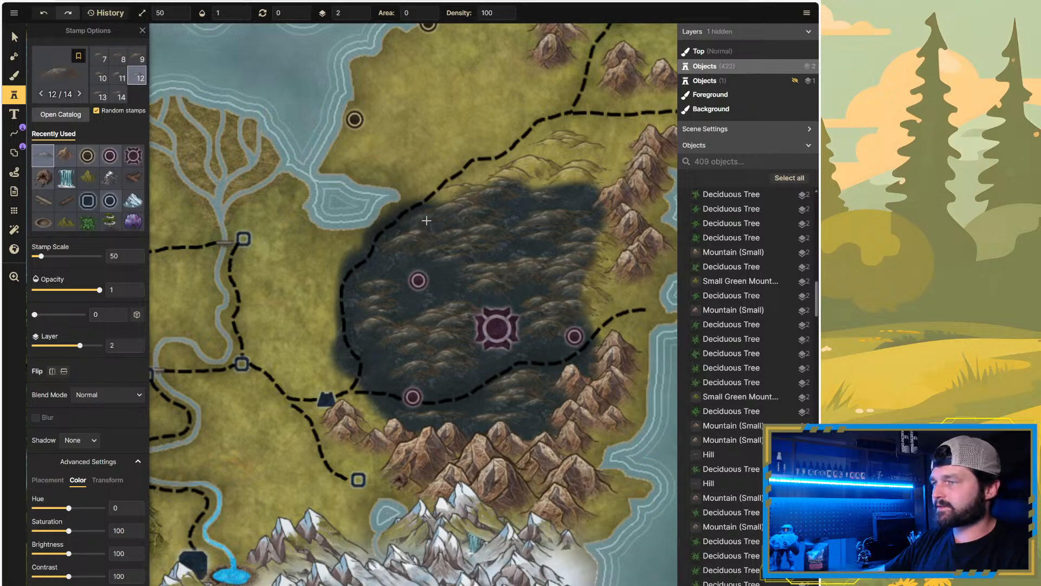
pyautogui.moveTo(427, 220)
pyautogui.mouseDown()
pyautogui.moveTo(382, 277)
pyautogui.moveTo(430, 307)
pyautogui.mouseUp()
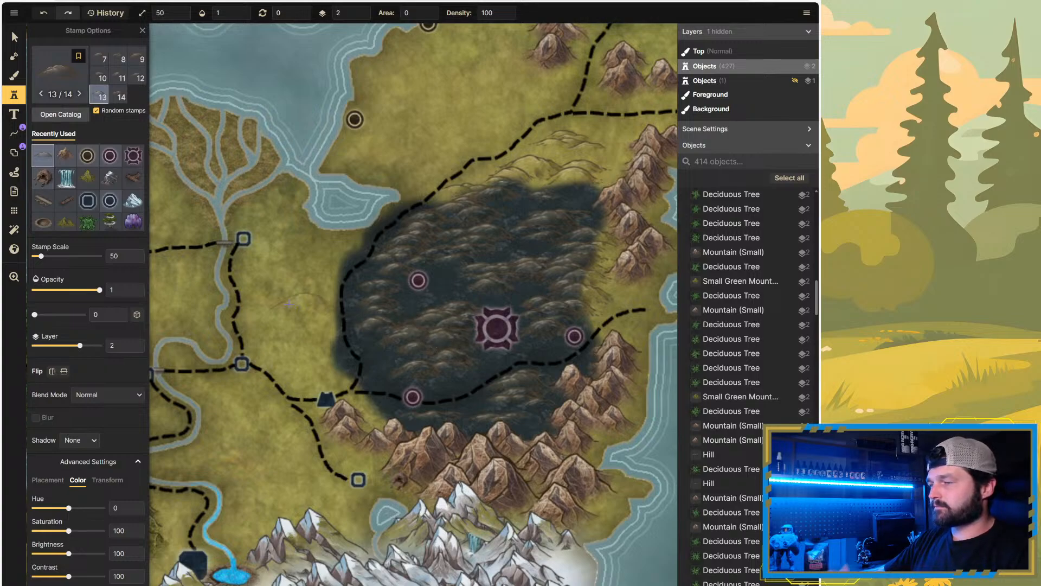
# Step: Undo the hill stamps covering the dark area and the grass along its northern edge
pyautogui.scroll(-5, 435, 339)
pyautogui.scroll(3, 381, 274)
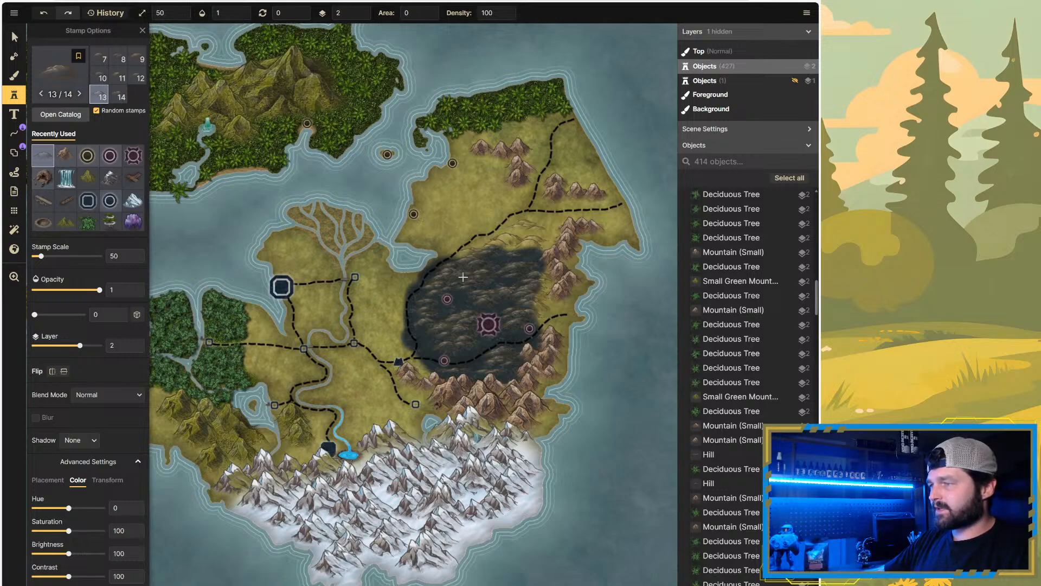
pyautogui.hotkey('ctrl', 'z')
pyautogui.hotkey('ctrl', 'z')
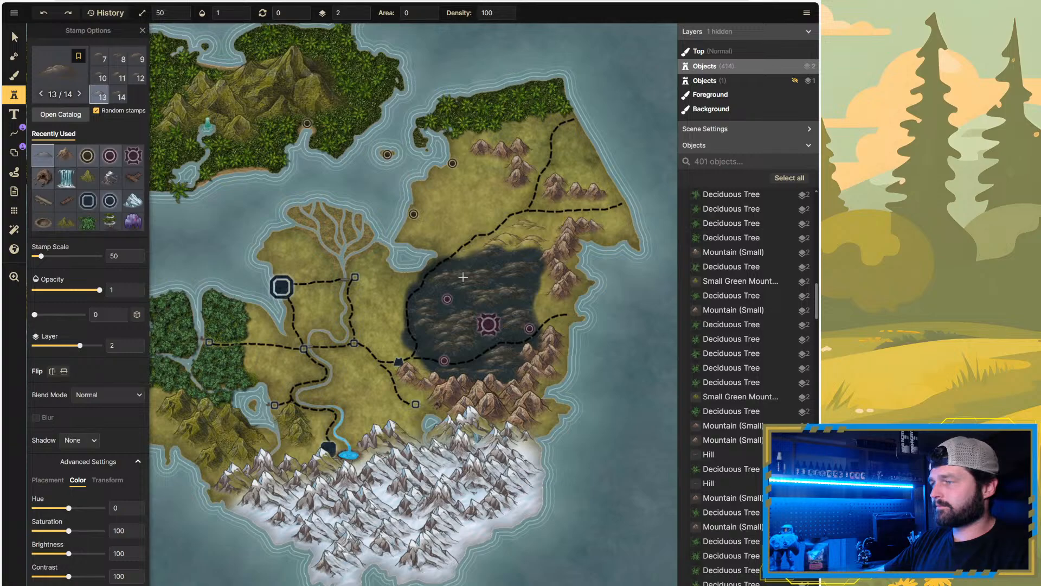
pyautogui.hotkey('ctrl', 'z')
pyautogui.hotkey('ctrl', 'z')
pyautogui.hotkey('ctrl', 'z')
pyautogui.hotkey('ctrl', 'z')
pyautogui.hotkey('ctrl', 'z')
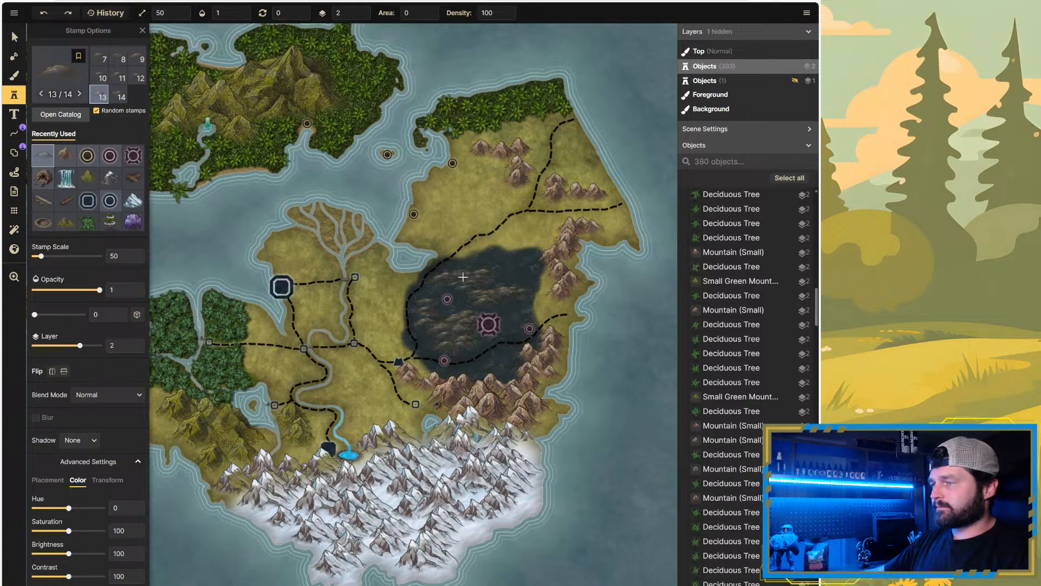
pyautogui.hotkey('ctrl', 'z')
pyautogui.hotkey('ctrl', 'z')
pyautogui.hotkey('ctrl', 'z')
pyautogui.hotkey('ctrl', 'z')
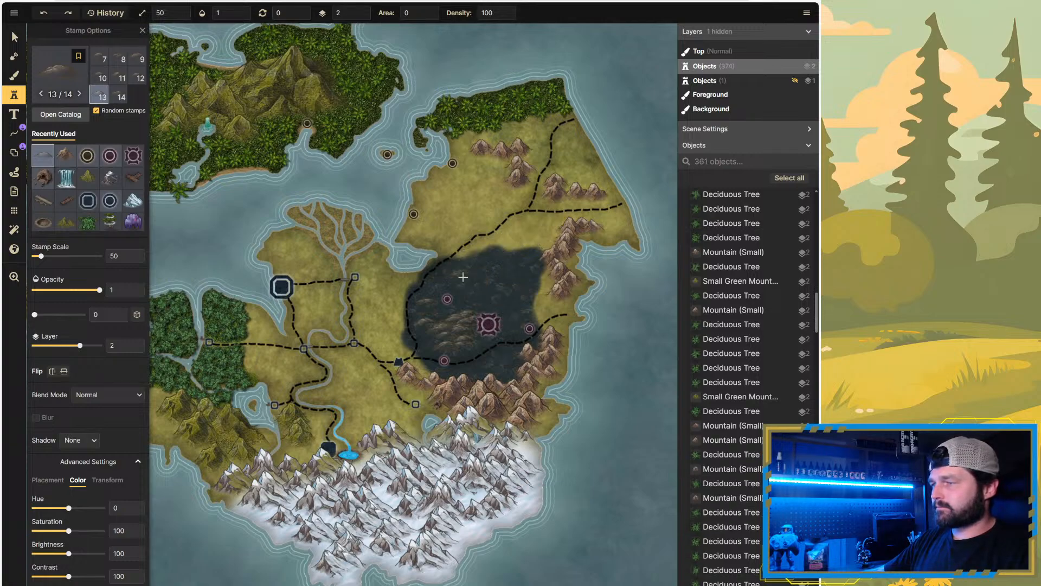
pyautogui.hotkey('ctrl', 'z')
pyautogui.hotkey('ctrl', 'z')
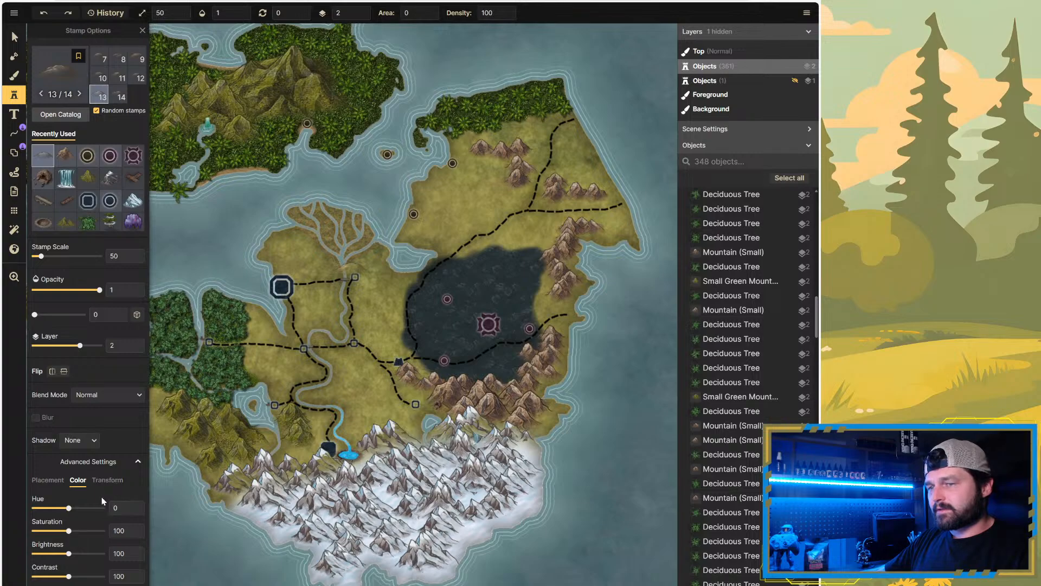
# Step: Set the hill stamp's placement density to 50
pyautogui.click(108, 480)
pyautogui.click(48, 481)
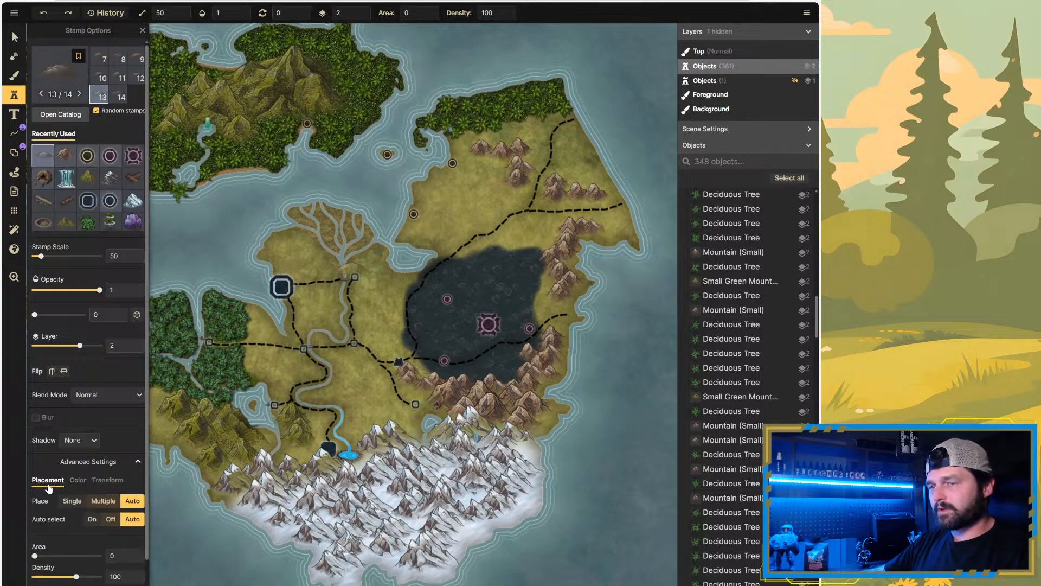
pyautogui.scroll(-1, 89, 529)
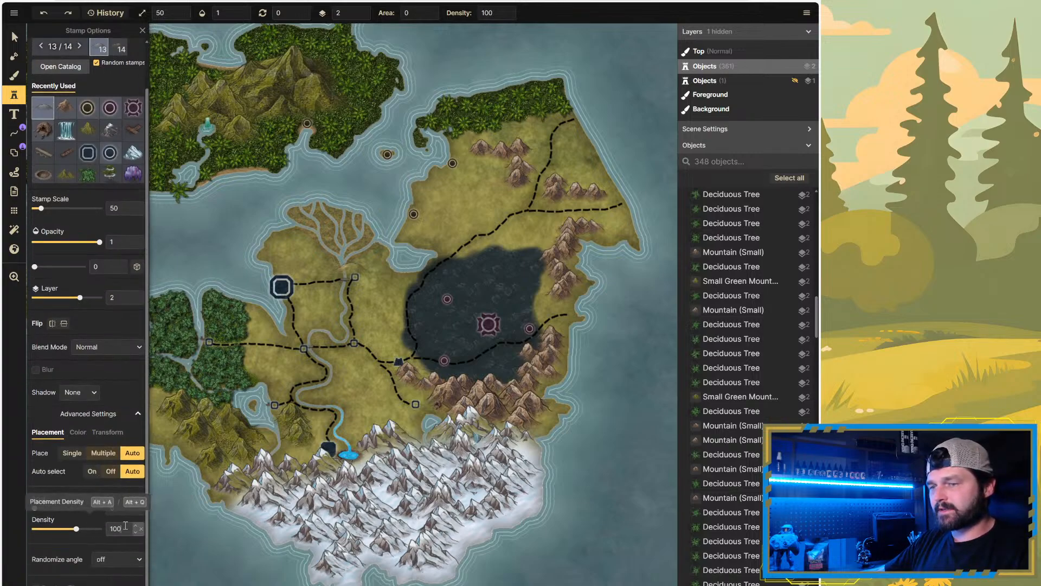
pyautogui.doubleClick(122, 528)
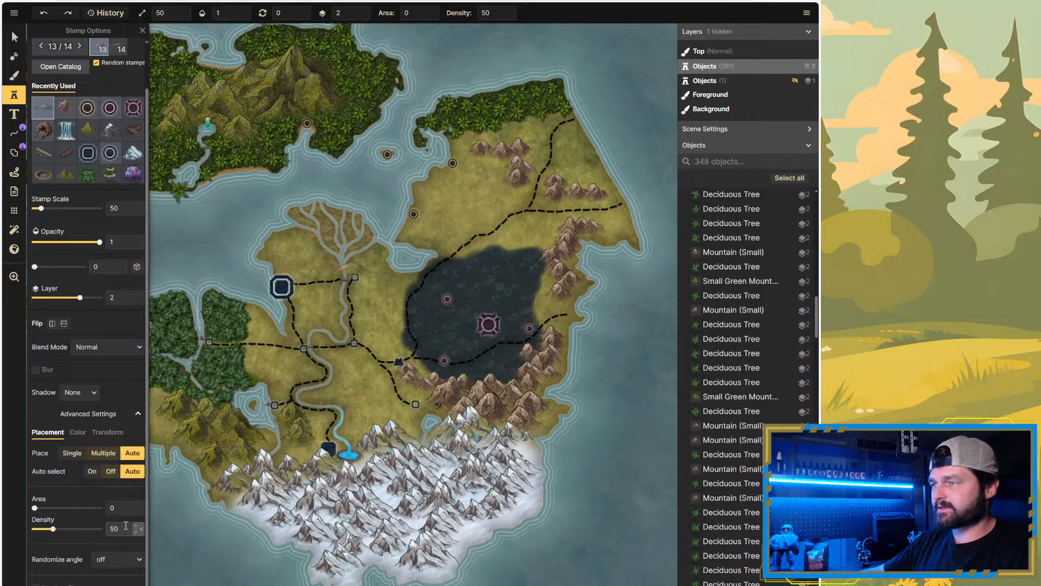
# Step: Stamp sparse hills across the western, central and northern parts of the dark area, around the northwestern purple marker
pyautogui.scroll(3, 476, 294)
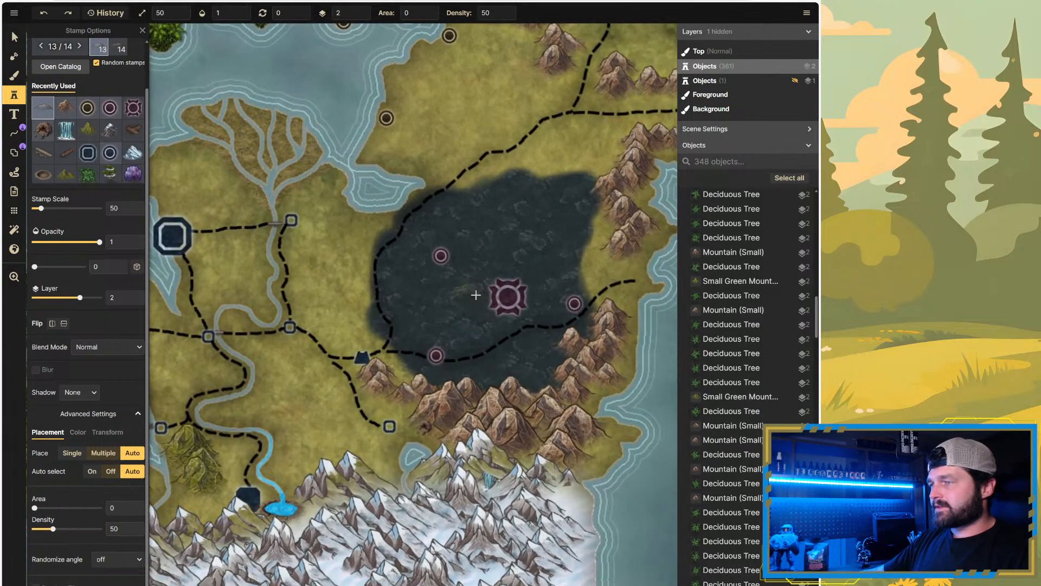
pyautogui.moveTo(470, 272)
pyautogui.mouseDown()
pyautogui.moveTo(448, 319)
pyautogui.moveTo(474, 330)
pyautogui.moveTo(457, 324)
pyautogui.moveTo(412, 277)
pyautogui.mouseUp()
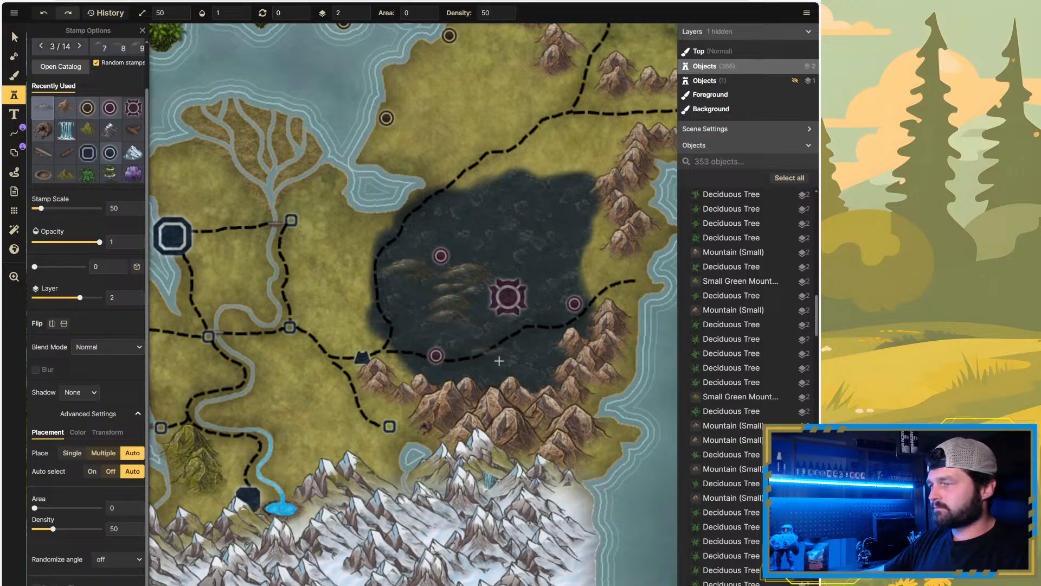
pyautogui.click(461, 331)
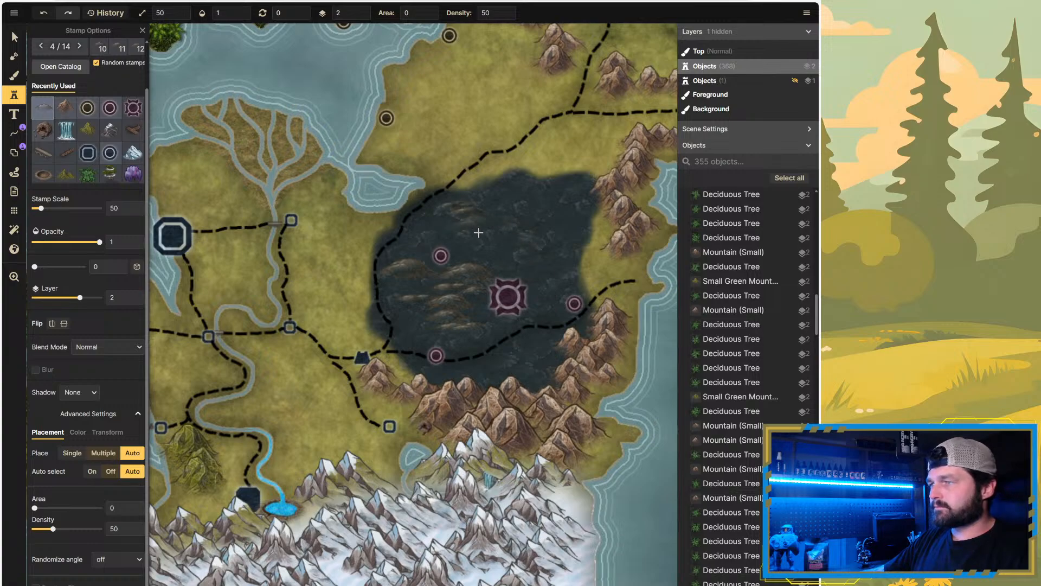
pyautogui.moveTo(478, 232)
pyautogui.mouseDown()
pyautogui.moveTo(485, 260)
pyautogui.moveTo(526, 244)
pyautogui.mouseUp()
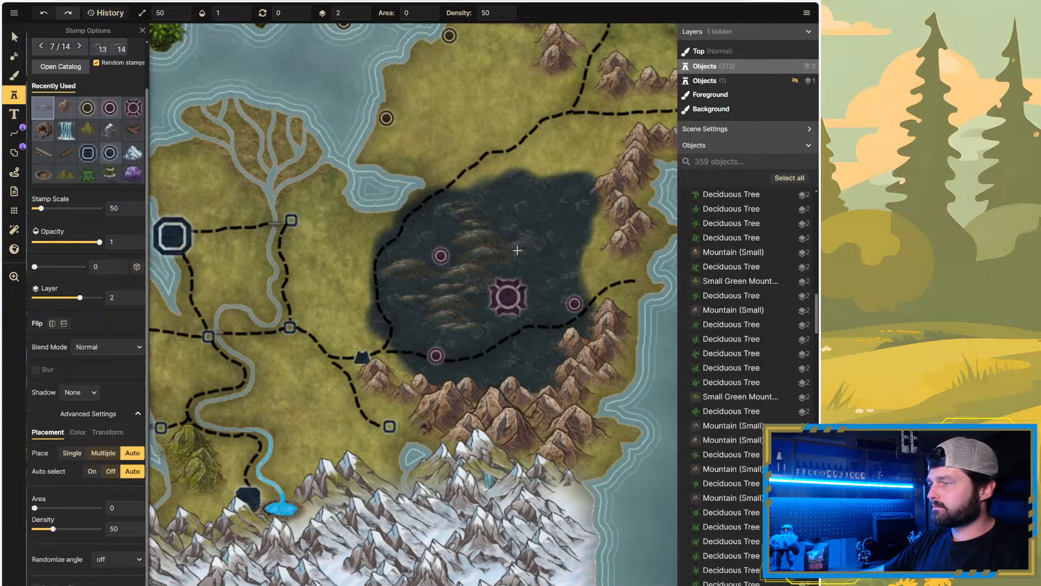
pyautogui.click(518, 246)
pyautogui.click(519, 228)
pyautogui.click(530, 216)
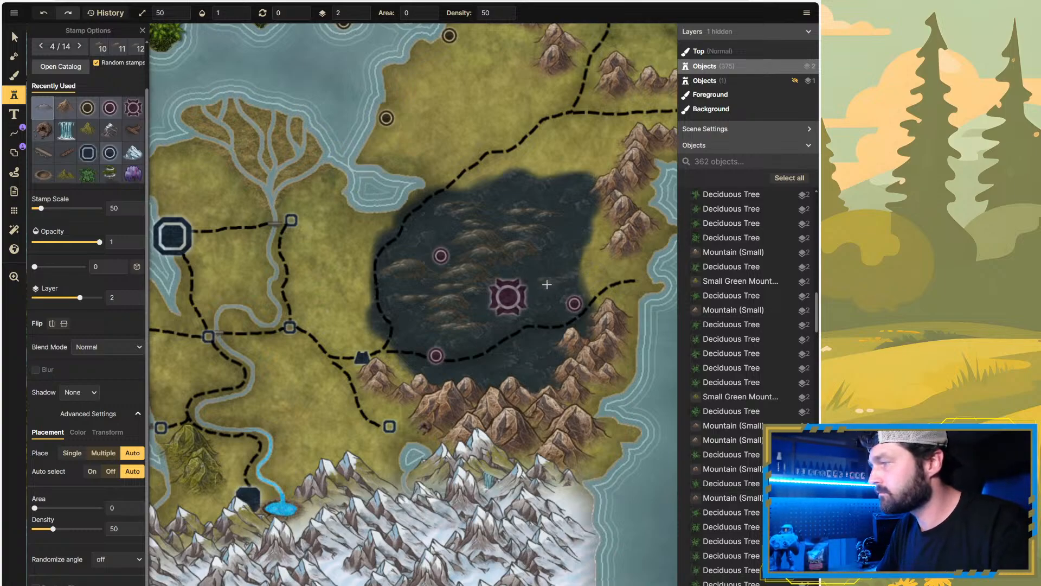
# Step: Stamp a hill northeast of the large purple marker and a few between the southern road and the mountains
pyautogui.click(560, 271)
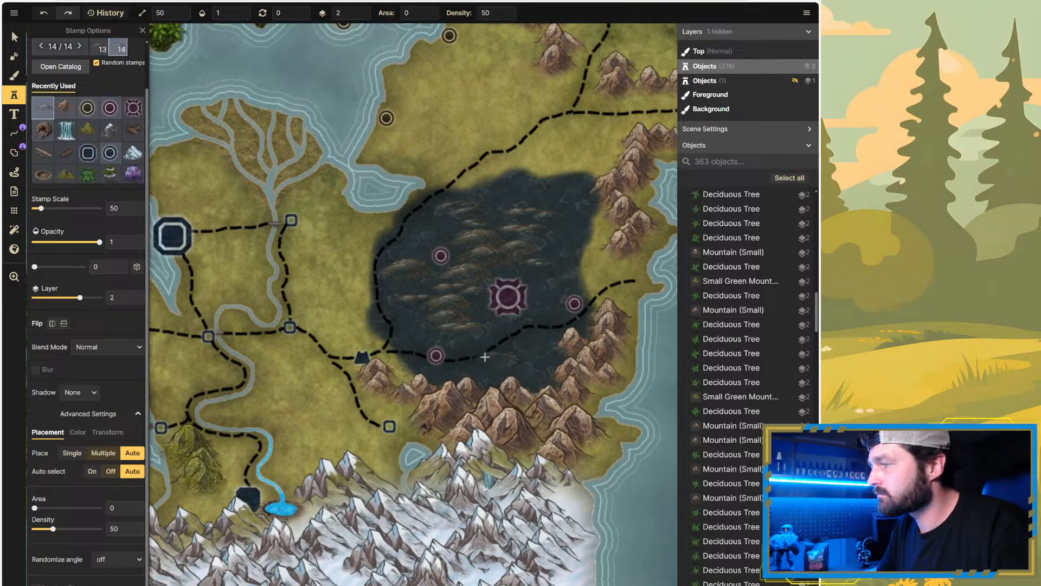
pyautogui.click(533, 357)
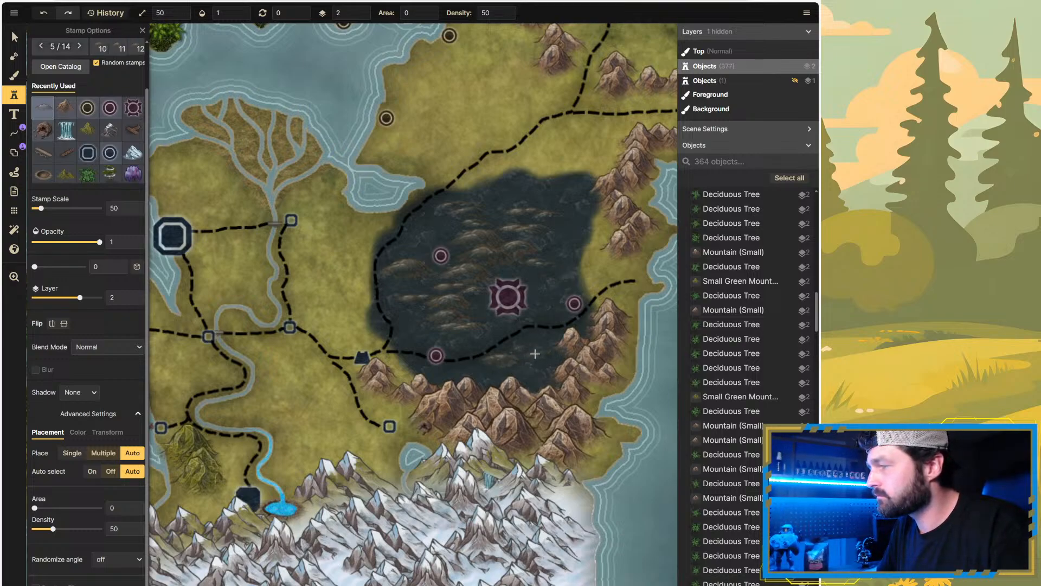
pyautogui.click(521, 368)
pyautogui.click(537, 374)
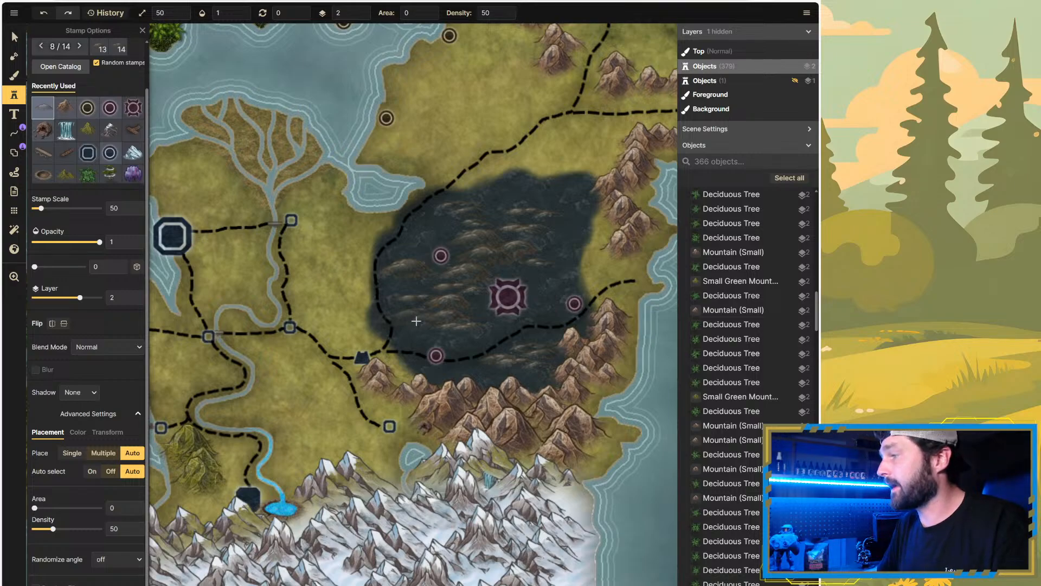
pyautogui.scroll(-3, 495, 309)
pyautogui.scroll(-1, 617, 342)
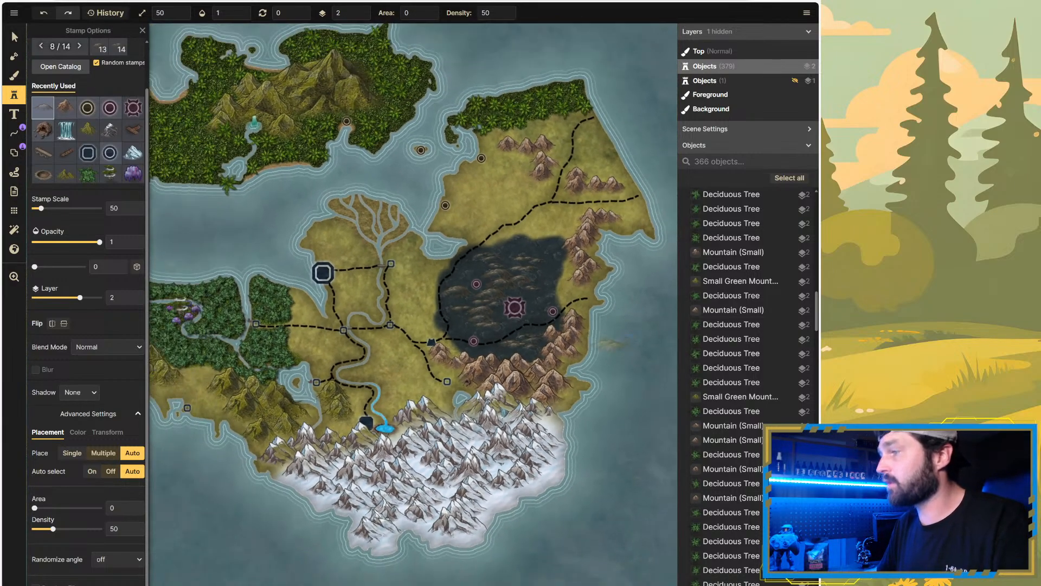
# Step: Stamp scattered hills on the grass south of the northern road and into the dark area's northeastern part
pyautogui.scroll(2, 562, 346)
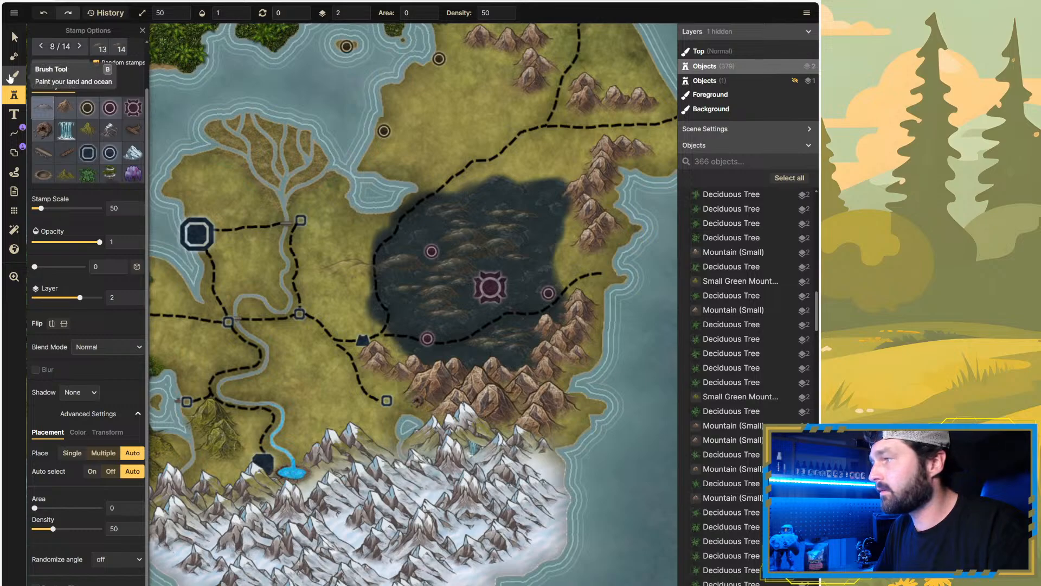
pyautogui.click(558, 147)
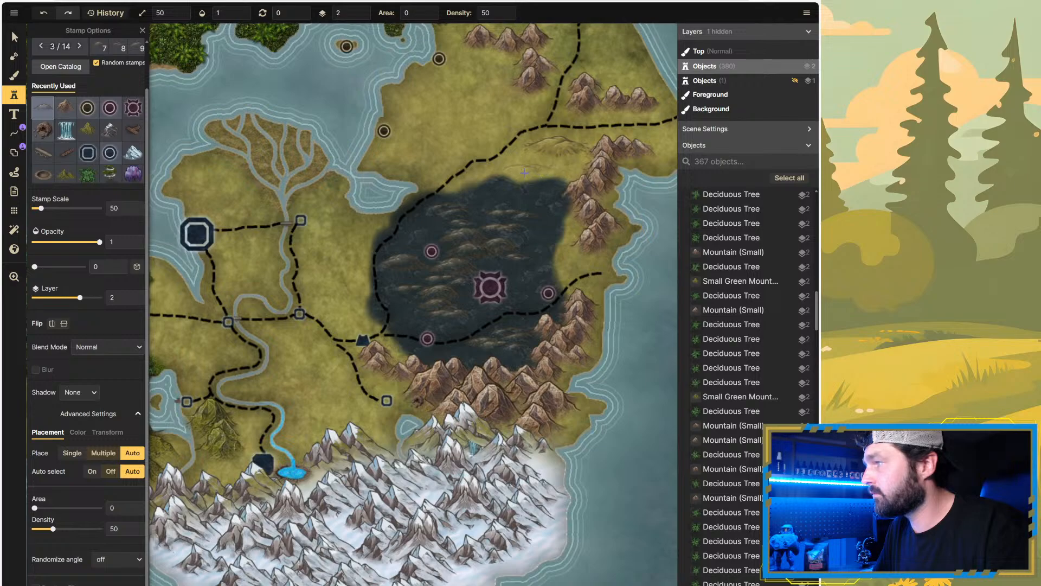
pyautogui.click(525, 171)
pyautogui.click(552, 185)
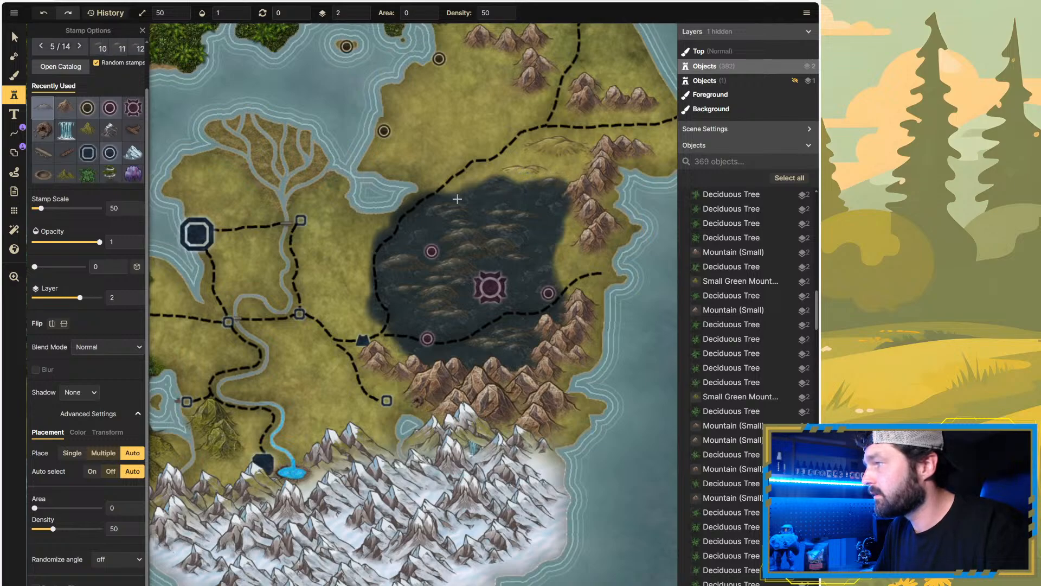
pyautogui.click(553, 203)
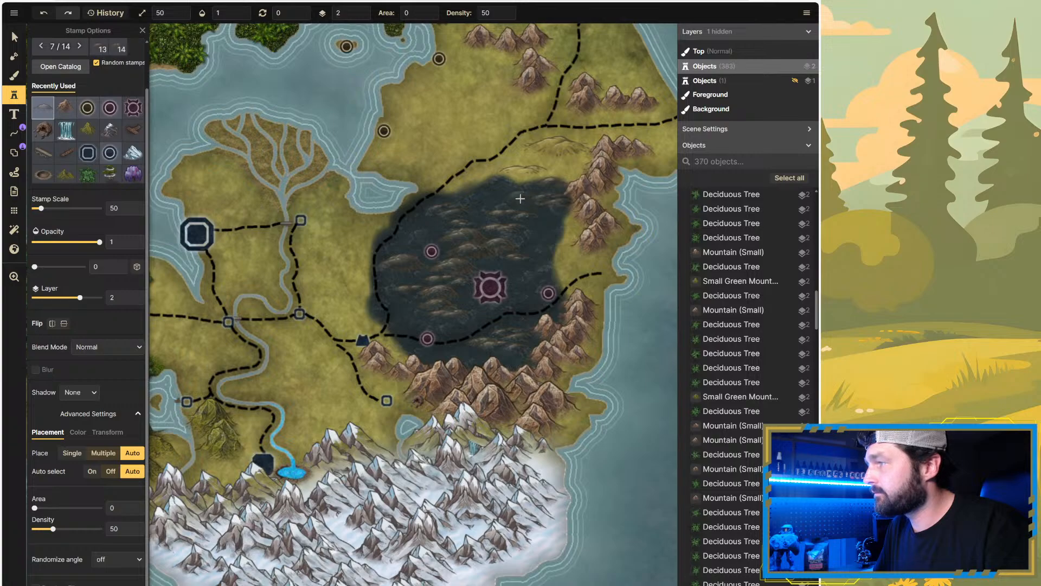
pyautogui.click(529, 226)
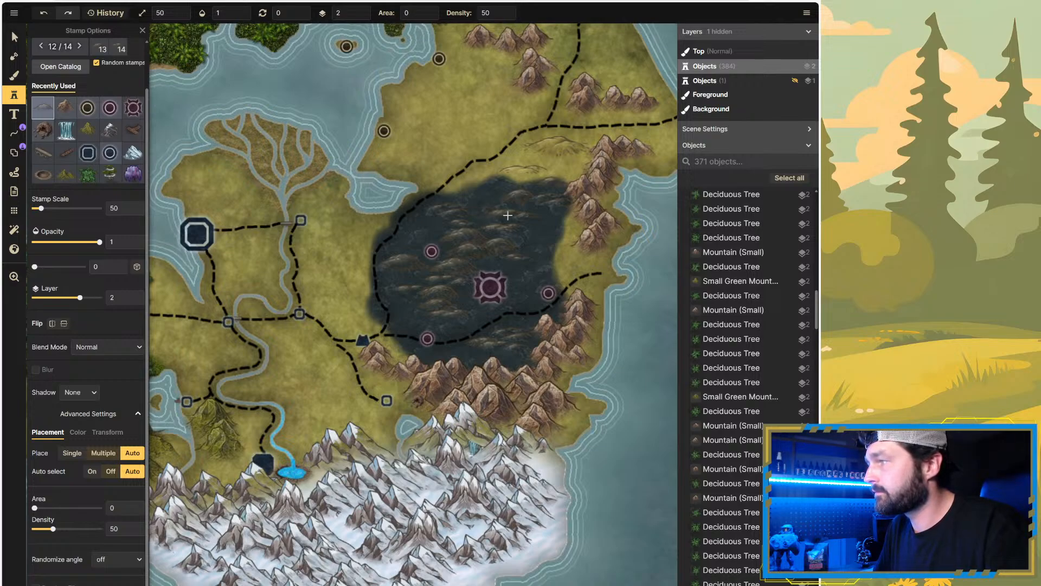
# Step: Paint over the entire dark area with the olive grass texture on the foreground layer
pyautogui.click(14, 75)
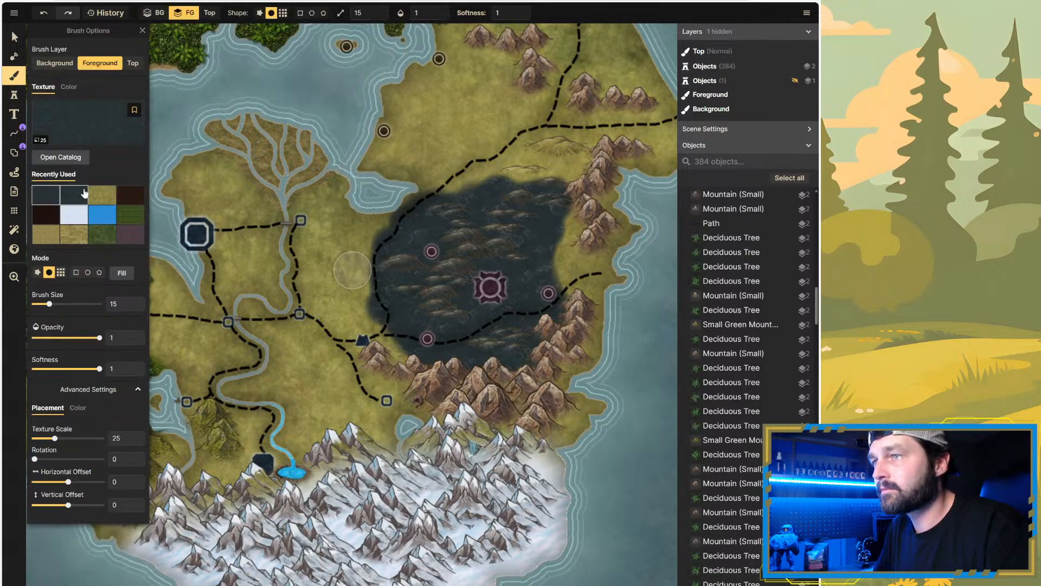
pyautogui.click(102, 195)
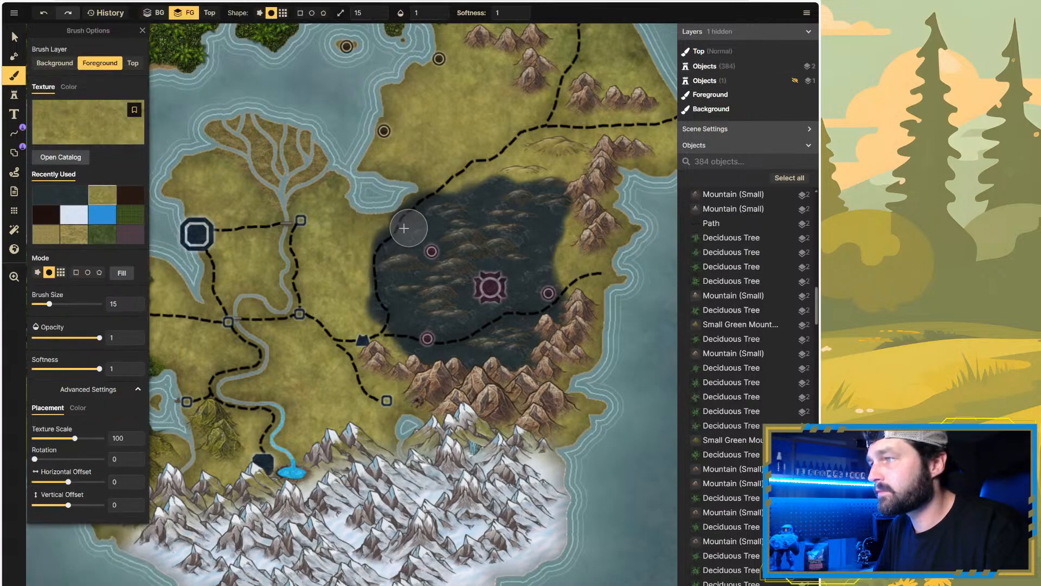
pyautogui.moveTo(399, 231)
pyautogui.mouseDown()
pyautogui.moveTo(413, 211)
pyautogui.moveTo(451, 195)
pyautogui.moveTo(435, 214)
pyautogui.moveTo(498, 182)
pyautogui.moveTo(537, 194)
pyautogui.moveTo(530, 234)
pyautogui.moveTo(555, 282)
pyautogui.moveTo(553, 317)
pyautogui.moveTo(507, 359)
pyautogui.moveTo(416, 330)
pyautogui.moveTo(390, 273)
pyautogui.moveTo(408, 219)
pyautogui.moveTo(487, 184)
pyautogui.moveTo(390, 253)
pyautogui.moveTo(358, 263)
pyautogui.moveTo(393, 336)
pyautogui.moveTo(482, 360)
pyautogui.moveTo(519, 324)
pyautogui.moveTo(421, 313)
pyautogui.moveTo(406, 278)
pyautogui.moveTo(428, 244)
pyautogui.moveTo(473, 210)
pyautogui.moveTo(456, 236)
pyautogui.moveTo(469, 284)
pyautogui.moveTo(534, 313)
pyautogui.moveTo(490, 342)
pyautogui.moveTo(476, 314)
pyautogui.moveTo(536, 324)
pyautogui.moveTo(530, 242)
pyautogui.moveTo(548, 274)
pyautogui.moveTo(499, 230)
pyautogui.moveTo(407, 314)
pyautogui.moveTo(393, 296)
pyautogui.moveTo(506, 201)
pyautogui.moveTo(560, 172)
pyautogui.moveTo(577, 236)
pyautogui.moveTo(551, 183)
pyautogui.mouseUp()
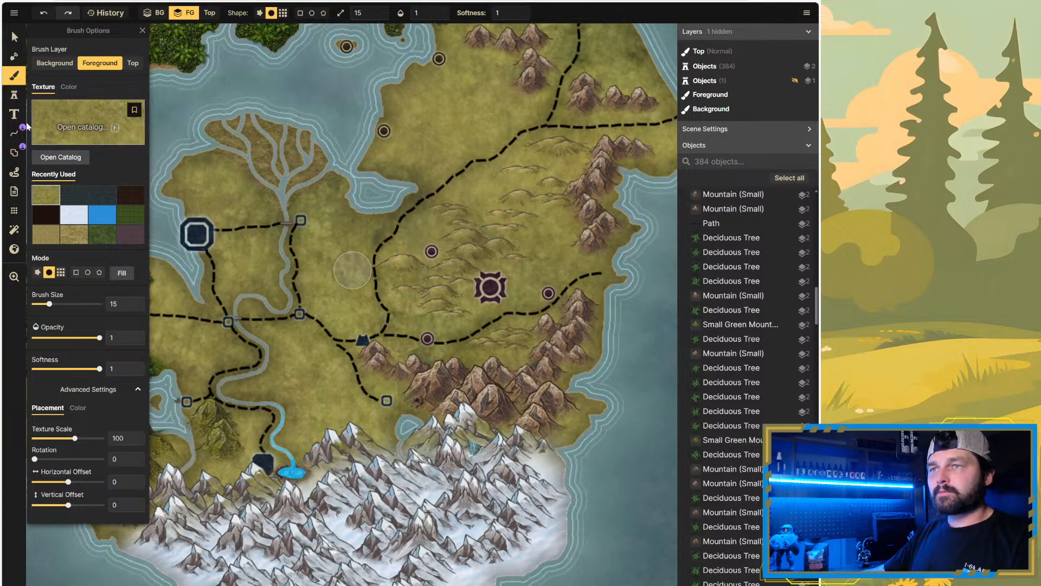
# Step: Switch the foreground brush to the Wasteland Black 1 texture with a texture scale of 10 and an opacity of 0.75
pyautogui.click(51, 157)
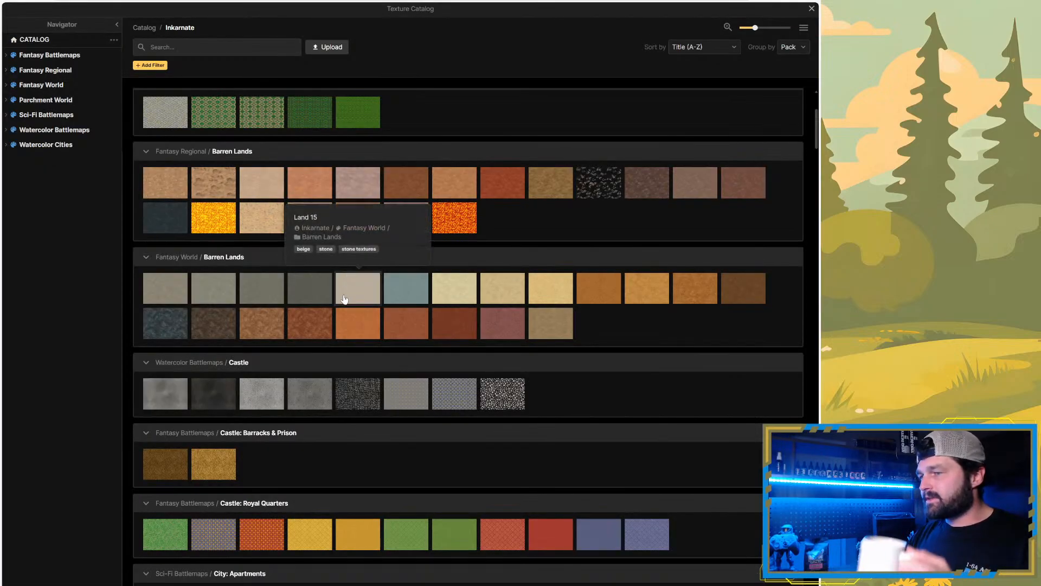
pyautogui.scroll(-1, 326, 293)
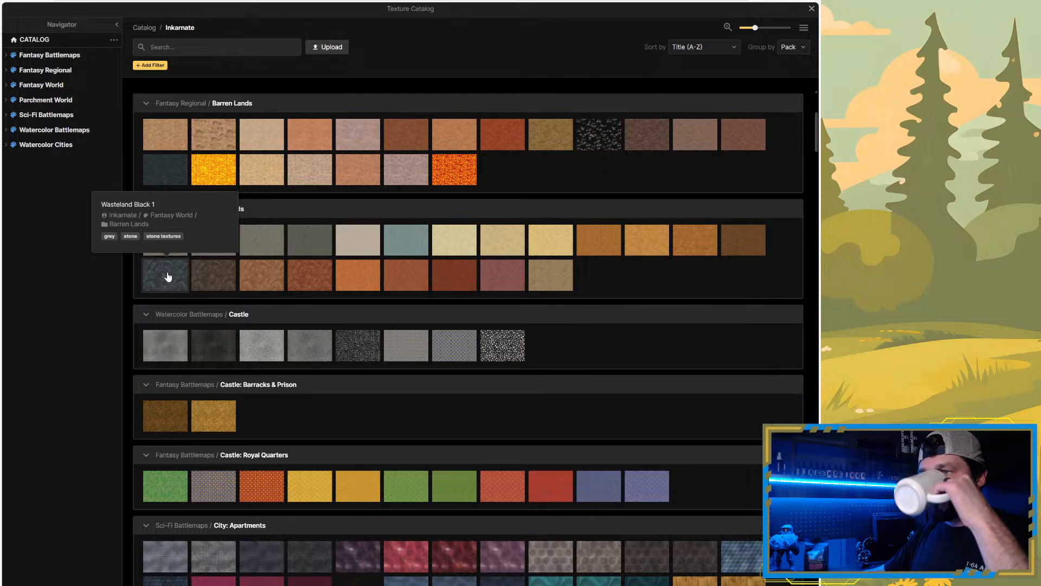
pyautogui.click(196, 277)
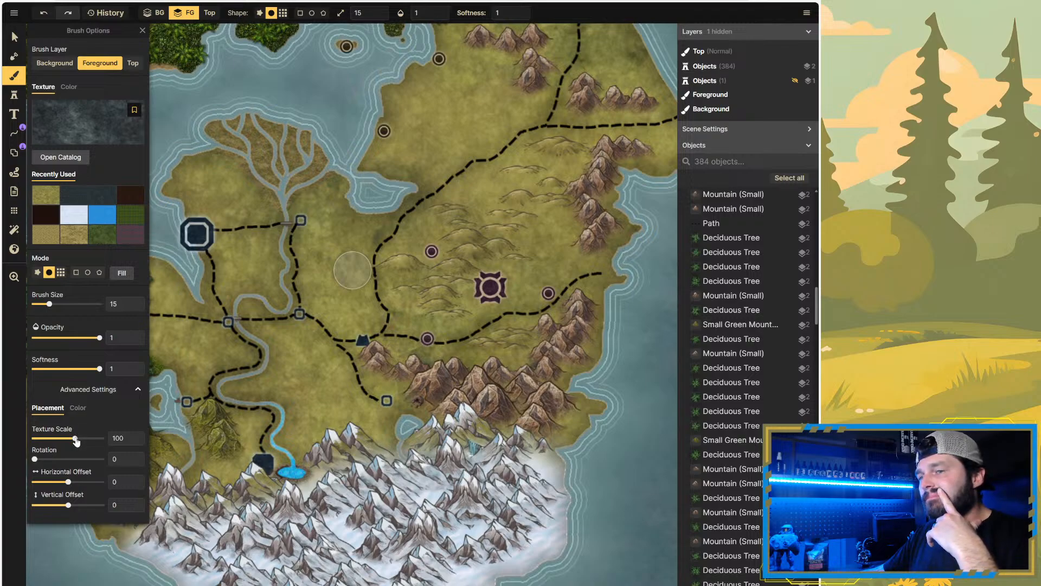
pyautogui.moveTo(75, 438); pyautogui.dragTo(53, 441)
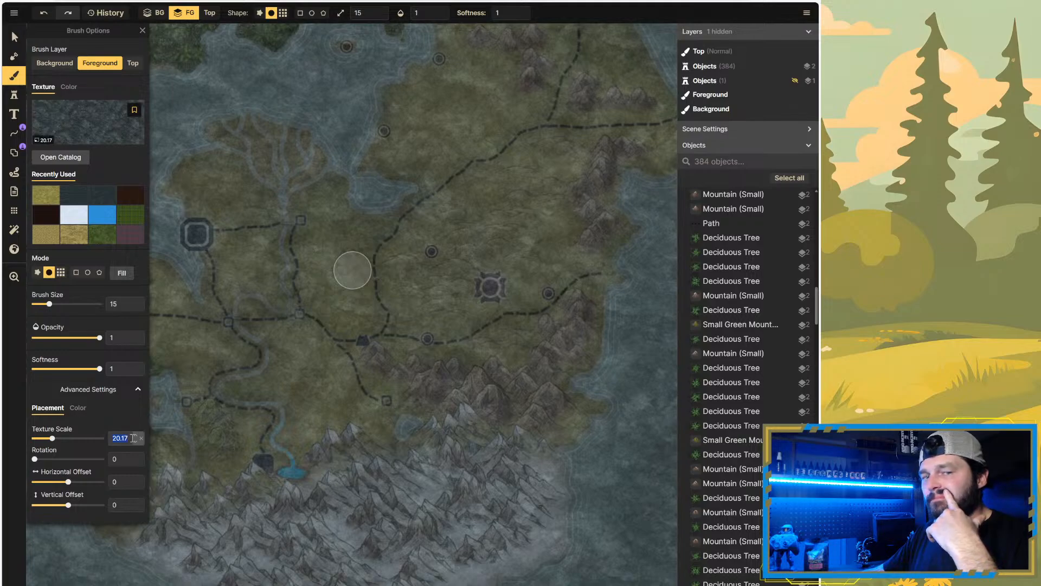
pyautogui.write('10')
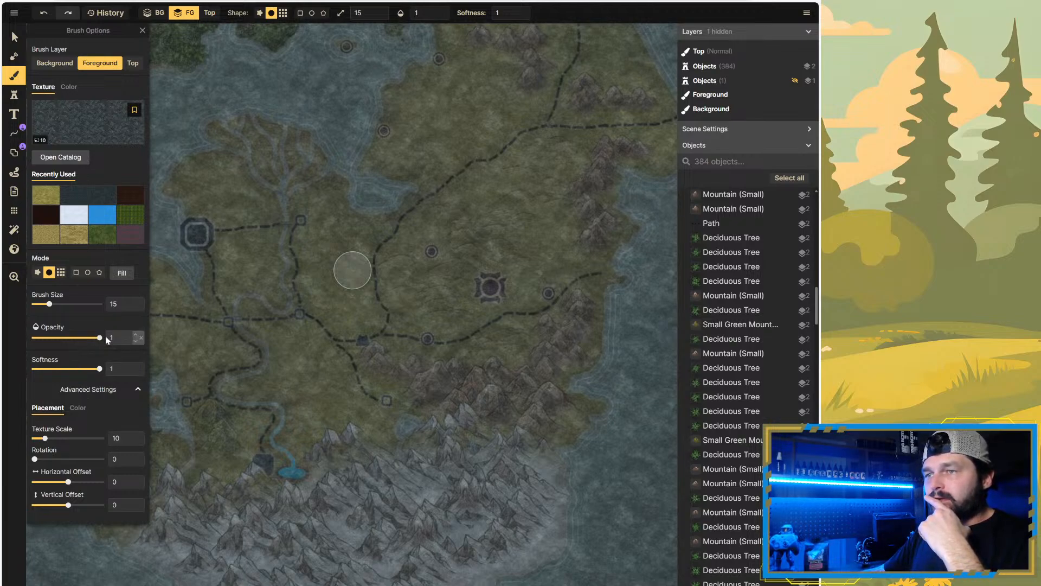
pyautogui.click(117, 278)
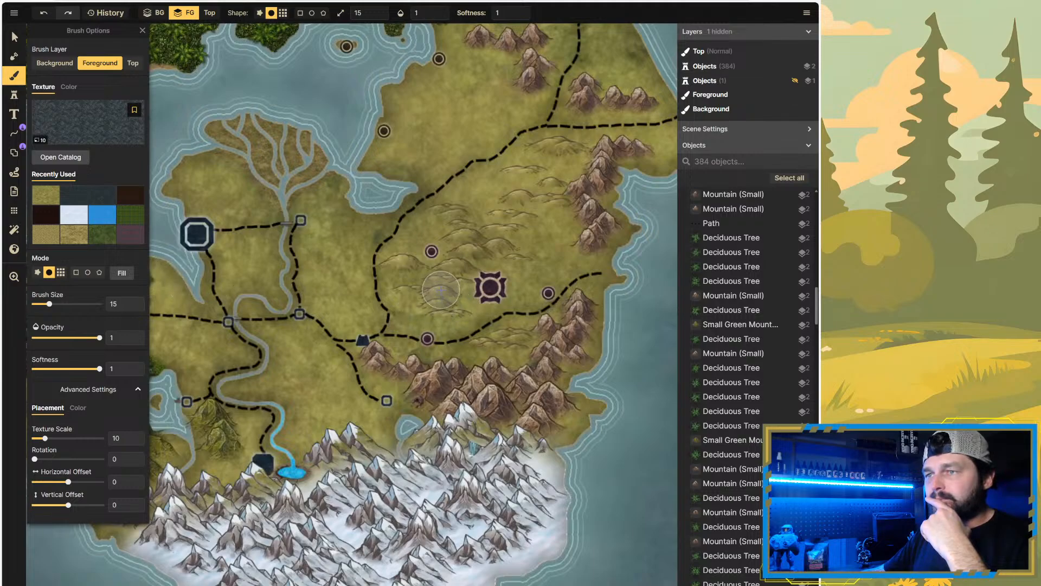
pyautogui.click(120, 336)
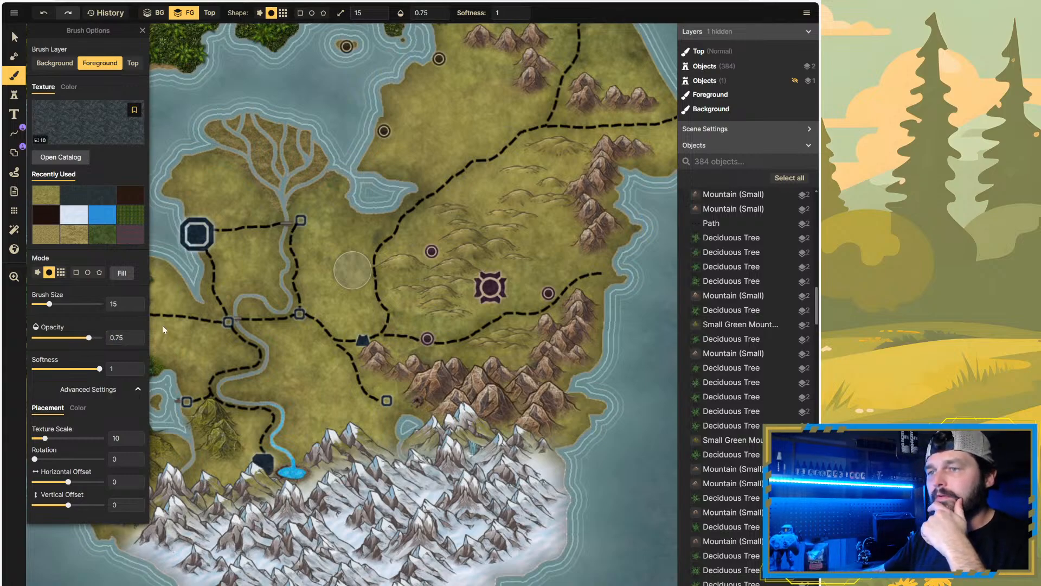
# Step: Paint the dark wasteland texture over the hills around the large purple marker, between the northern and southern roads
pyautogui.moveTo(424, 299)
pyautogui.mouseDown()
pyautogui.moveTo(458, 316)
pyautogui.moveTo(429, 304)
pyautogui.moveTo(436, 293)
pyautogui.moveTo(406, 260)
pyautogui.moveTo(396, 265)
pyautogui.moveTo(438, 291)
pyautogui.moveTo(459, 278)
pyautogui.moveTo(463, 258)
pyautogui.moveTo(496, 243)
pyautogui.moveTo(518, 251)
pyautogui.moveTo(458, 235)
pyautogui.moveTo(452, 213)
pyautogui.moveTo(471, 231)
pyautogui.moveTo(519, 216)
pyautogui.moveTo(511, 206)
pyautogui.moveTo(533, 210)
pyautogui.moveTo(485, 238)
pyautogui.moveTo(450, 244)
pyautogui.moveTo(431, 233)
pyautogui.moveTo(432, 266)
pyautogui.moveTo(418, 266)
pyautogui.moveTo(456, 272)
pyautogui.mouseUp()
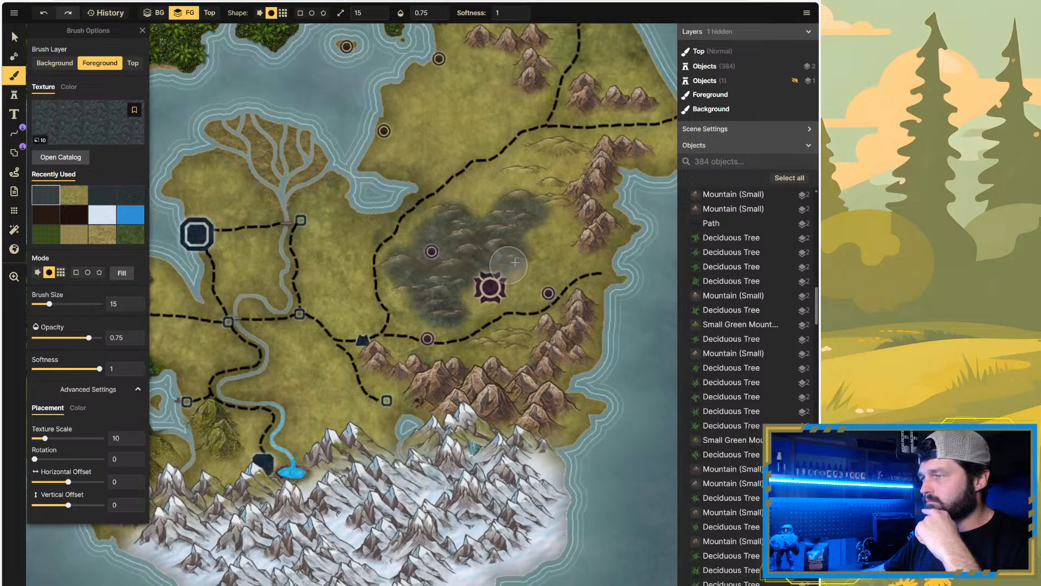
pyautogui.moveTo(537, 288)
pyautogui.mouseDown()
pyautogui.moveTo(485, 281)
pyautogui.moveTo(473, 289)
pyautogui.moveTo(471, 308)
pyautogui.moveTo(480, 306)
pyautogui.moveTo(427, 329)
pyautogui.moveTo(430, 307)
pyautogui.moveTo(500, 305)
pyautogui.moveTo(439, 334)
pyautogui.moveTo(441, 321)
pyautogui.moveTo(409, 282)
pyautogui.moveTo(439, 222)
pyautogui.moveTo(466, 301)
pyautogui.moveTo(414, 284)
pyautogui.mouseUp()
pyautogui.scroll(-4, 495, 282)
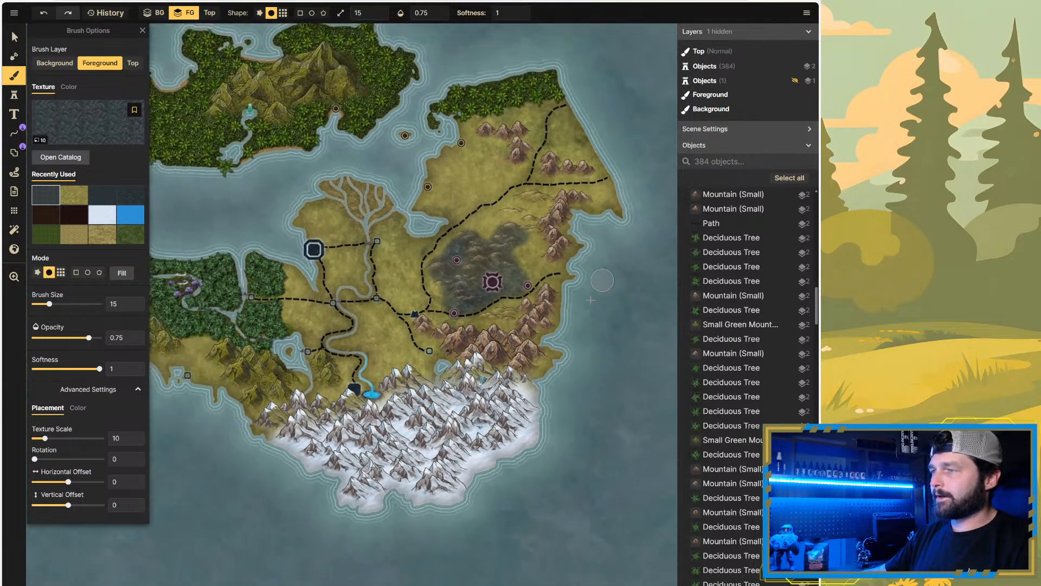
pyautogui.scroll(4, 506, 314)
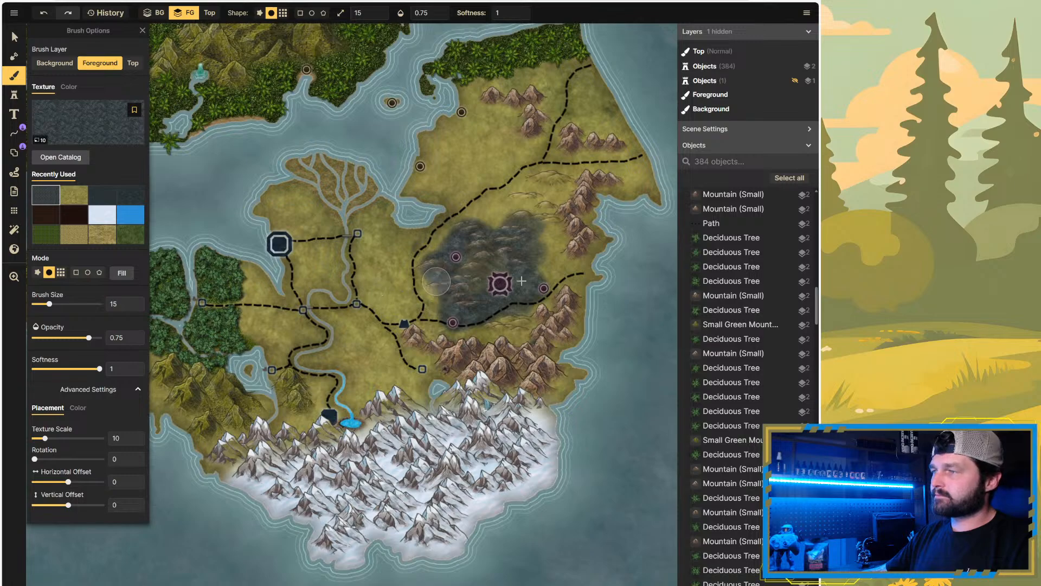
pyautogui.scroll(-5, 522, 280)
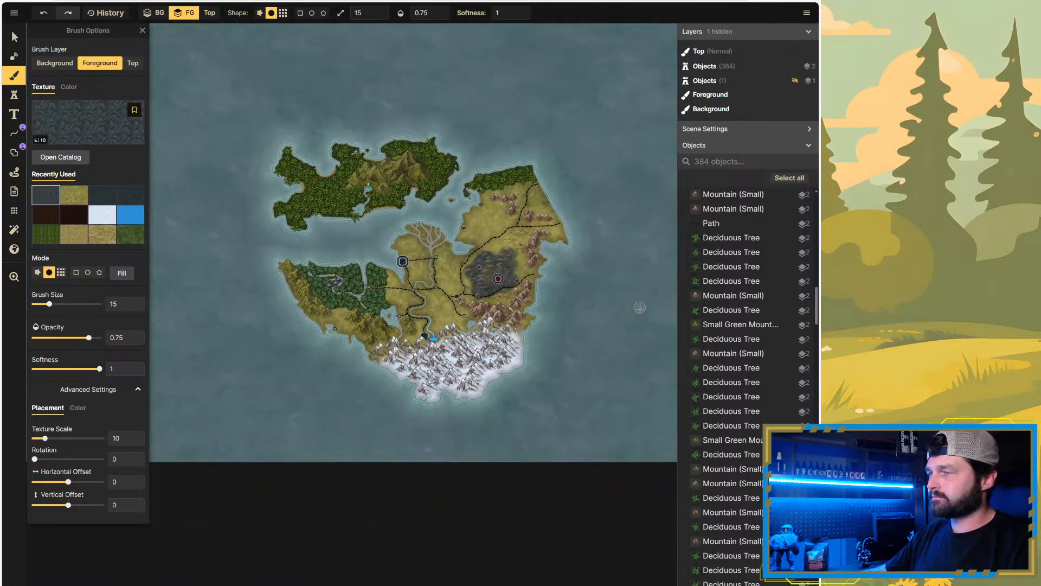
pyautogui.scroll(-1, 632, 312)
pyautogui.scroll(5, 419, 246)
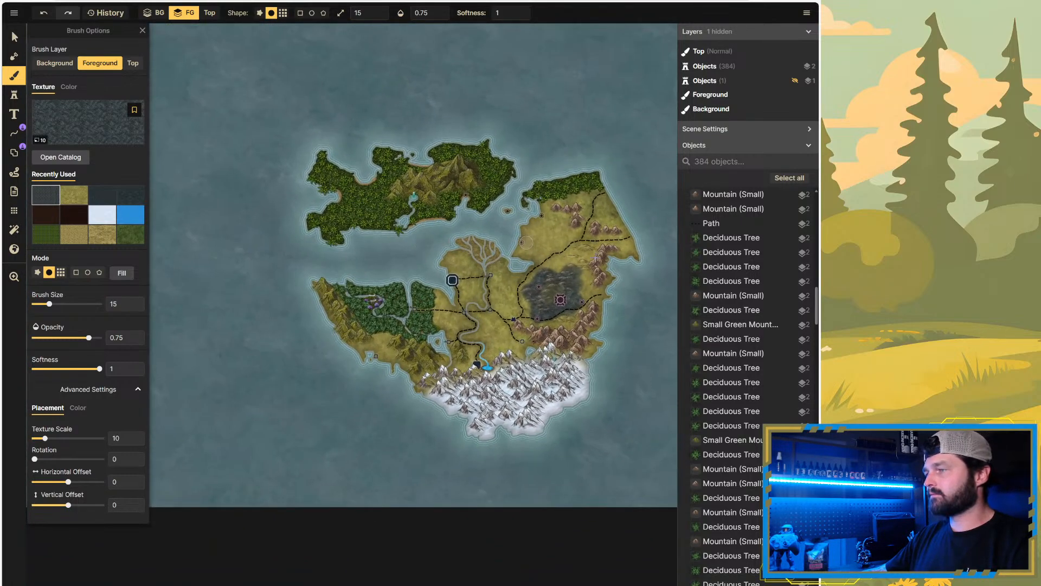
pyautogui.scroll(3, 594, 255)
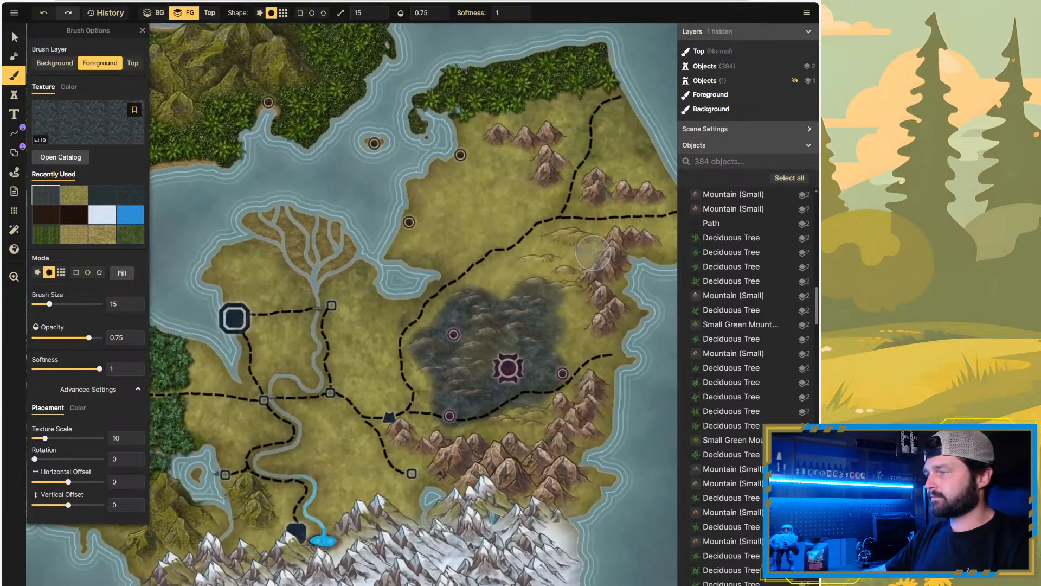
# Step: Search the foreground brush's texture catalog for "beach" and clear the search term
pyautogui.click(60, 158)
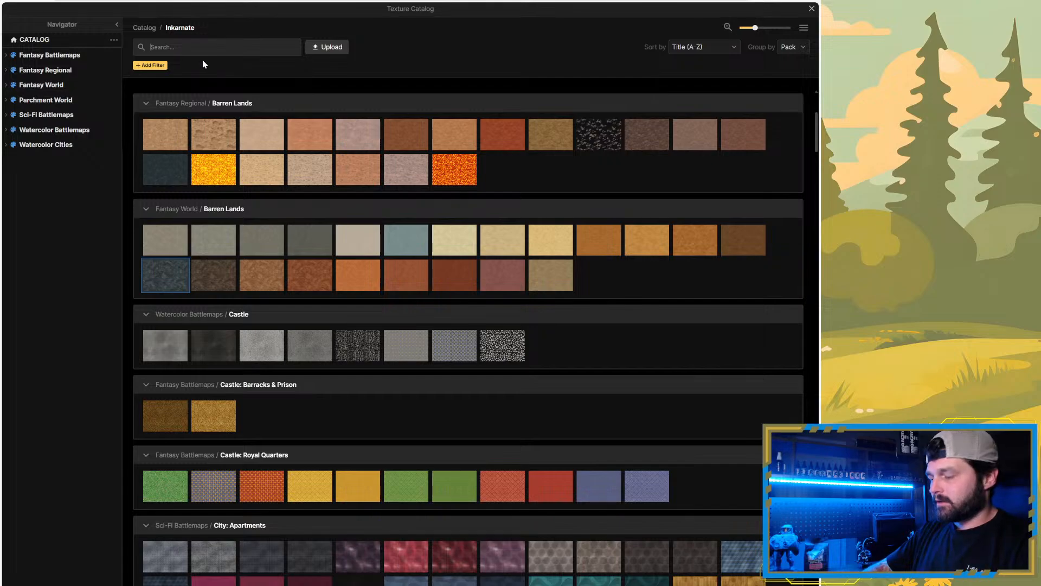
pyautogui.write('beach')
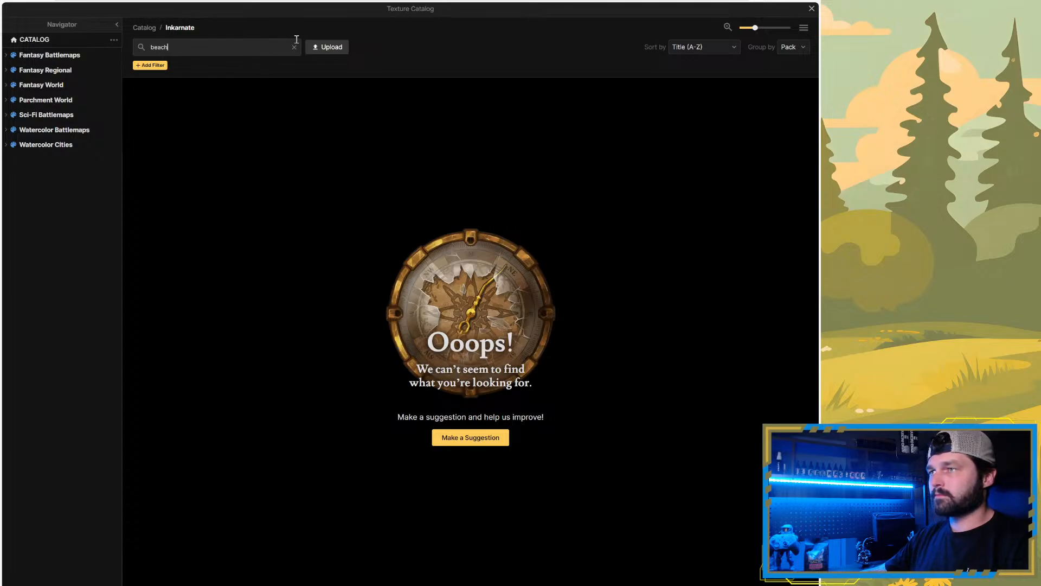
pyautogui.press('BackSpace')
pyautogui.press('BackSpace')
pyautogui.press('BackSpace')
pyautogui.press('BackSpace')
pyautogui.press('BackSpace')
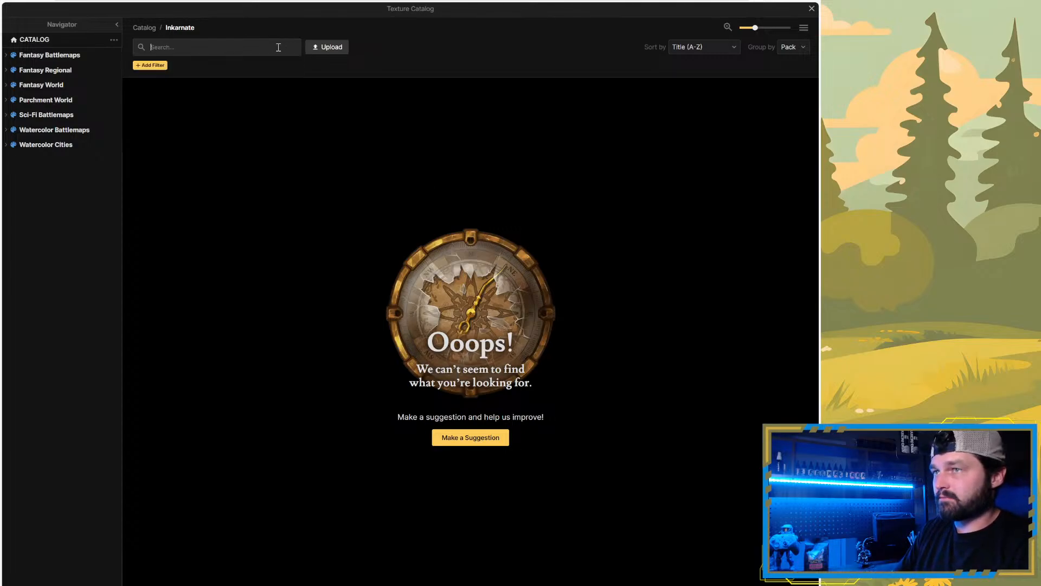
# Step: Search the texture catalog for "sand" and inspect the Desert textures under Fantasy World Barren Lands
pyautogui.write('sand')
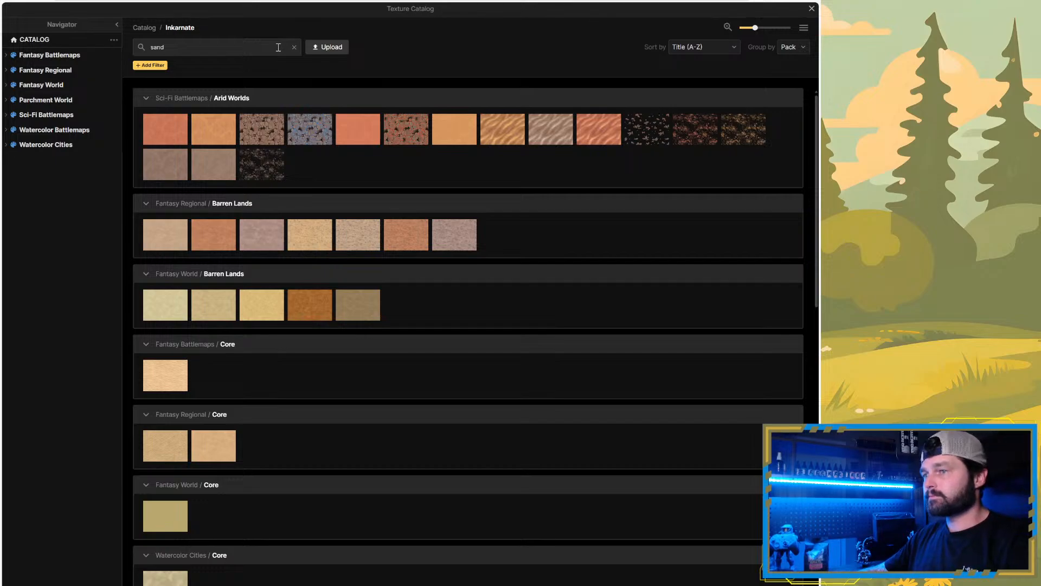
pyautogui.moveTo(270, 305)
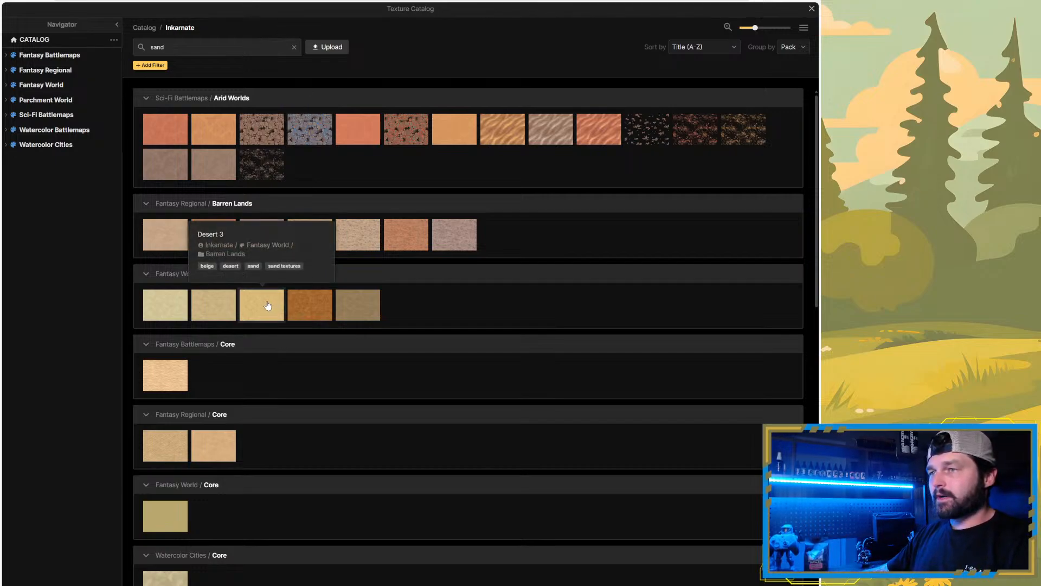
pyautogui.moveTo(210, 310)
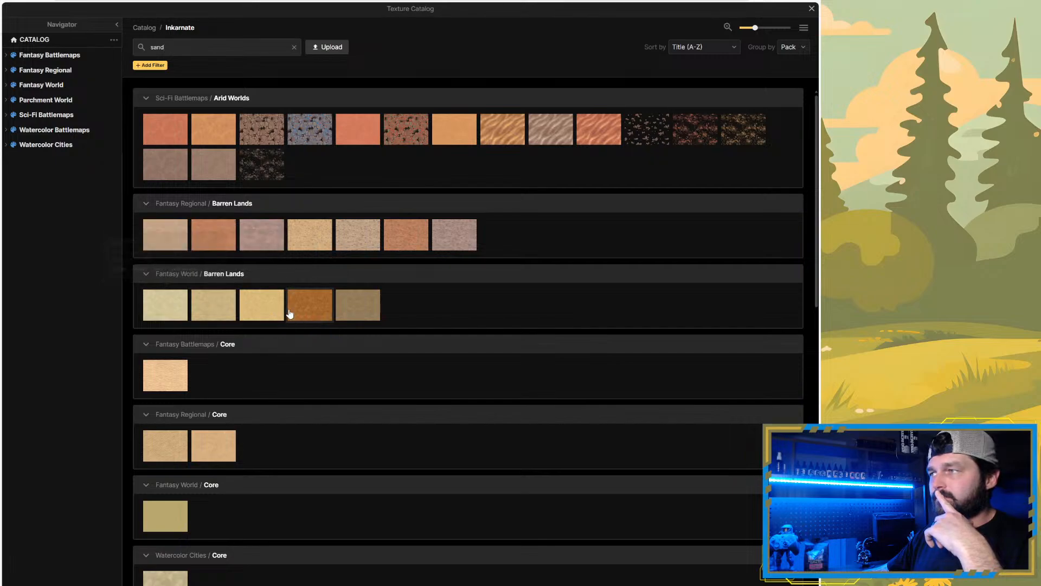
# Step: Compare the sand textures and choose Red Sand from the Sci-Fi Battlemaps Arid Worlds pack for the foreground brush
pyautogui.scroll(-2, 252, 320)
pyautogui.scroll(-3, 260, 314)
pyautogui.scroll(5, 271, 308)
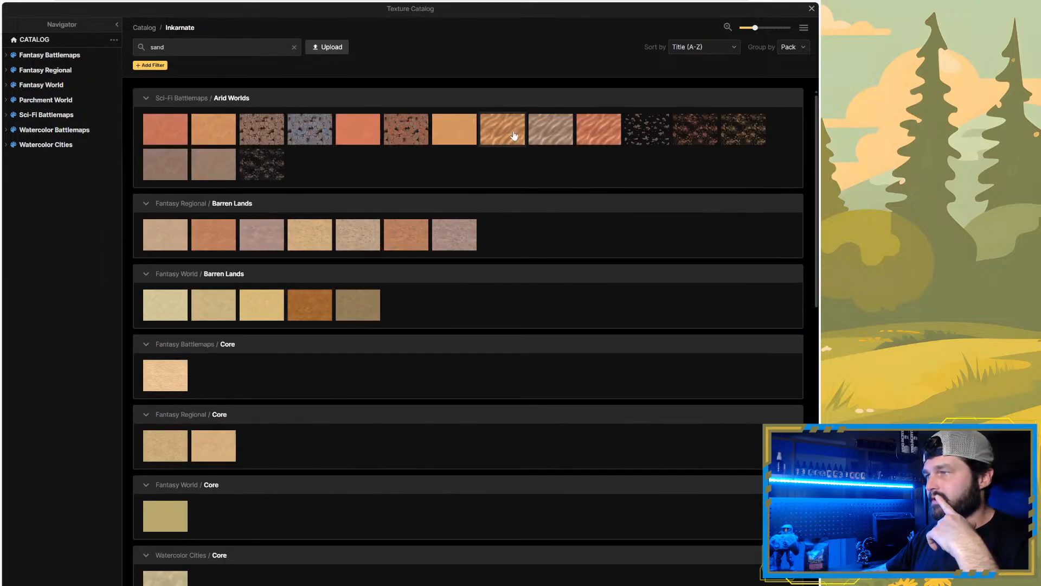
pyautogui.moveTo(540, 133)
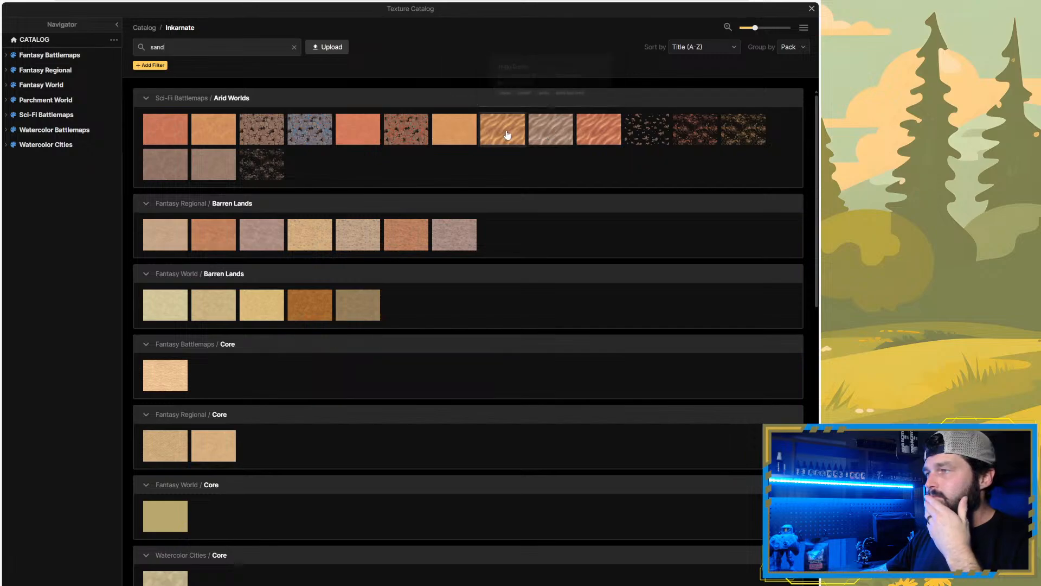
pyautogui.moveTo(507, 135)
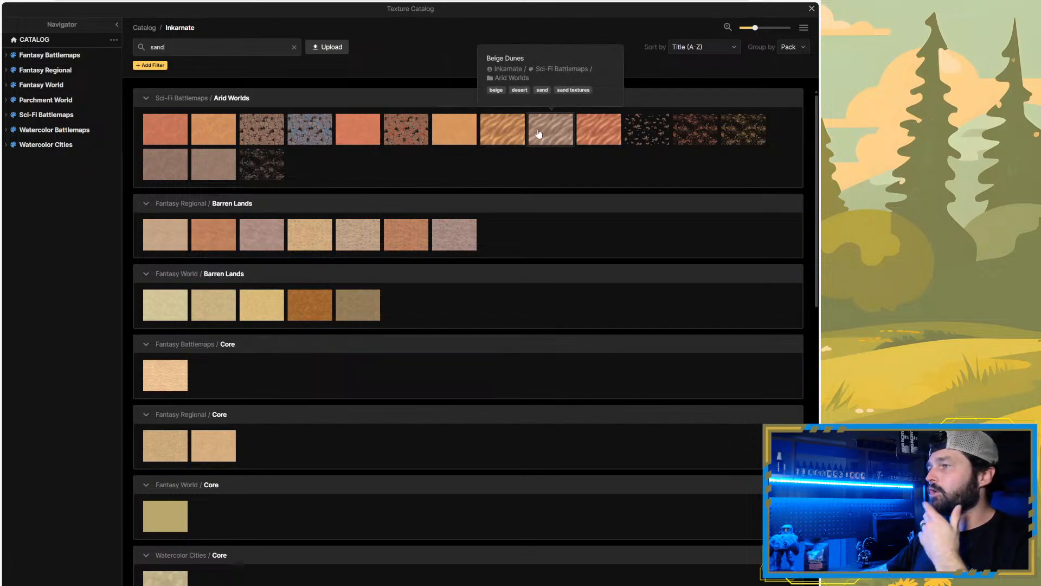
pyautogui.moveTo(459, 130)
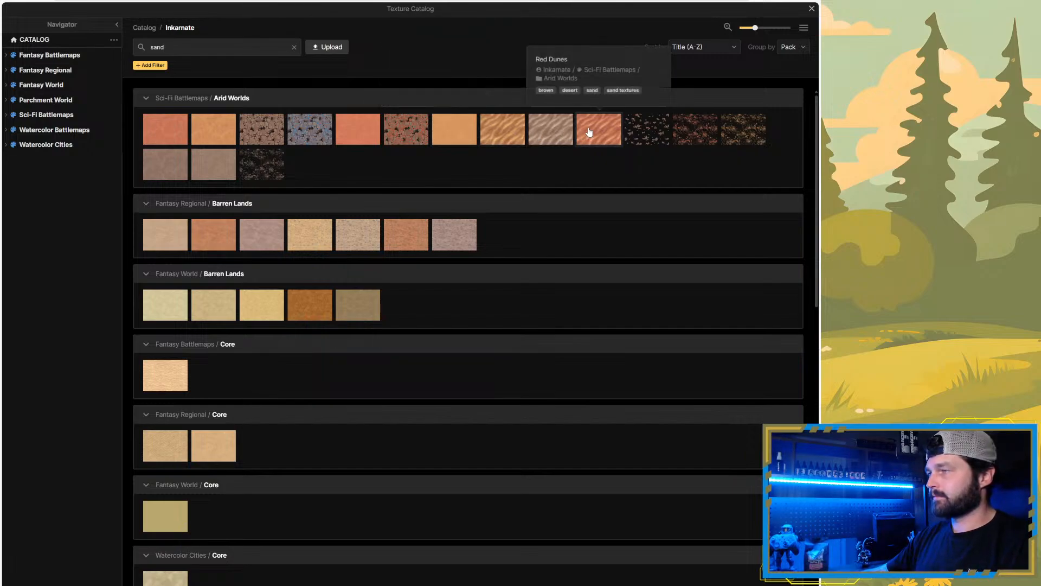
pyautogui.moveTo(383, 132)
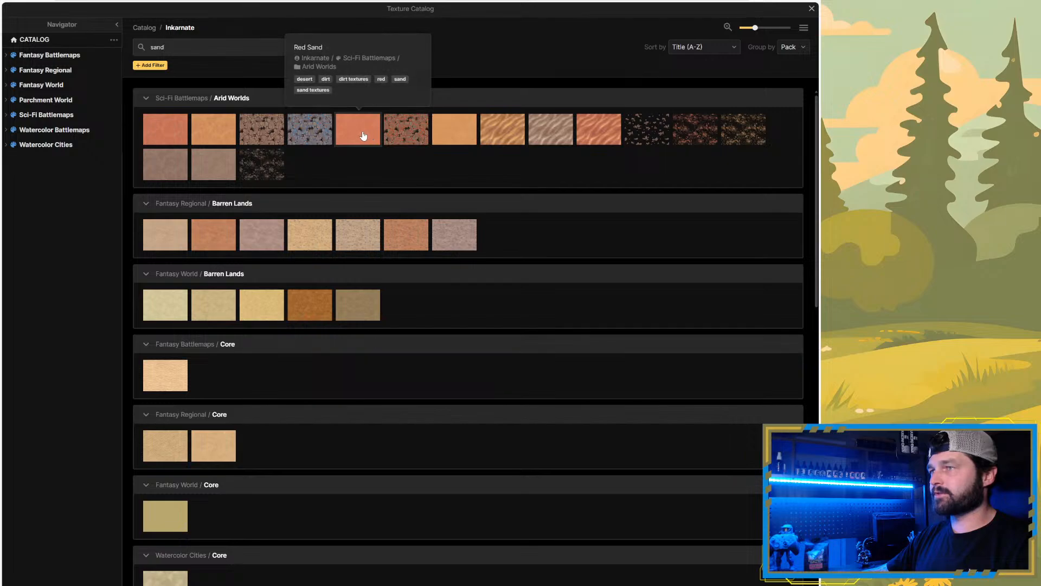
pyautogui.click(363, 136)
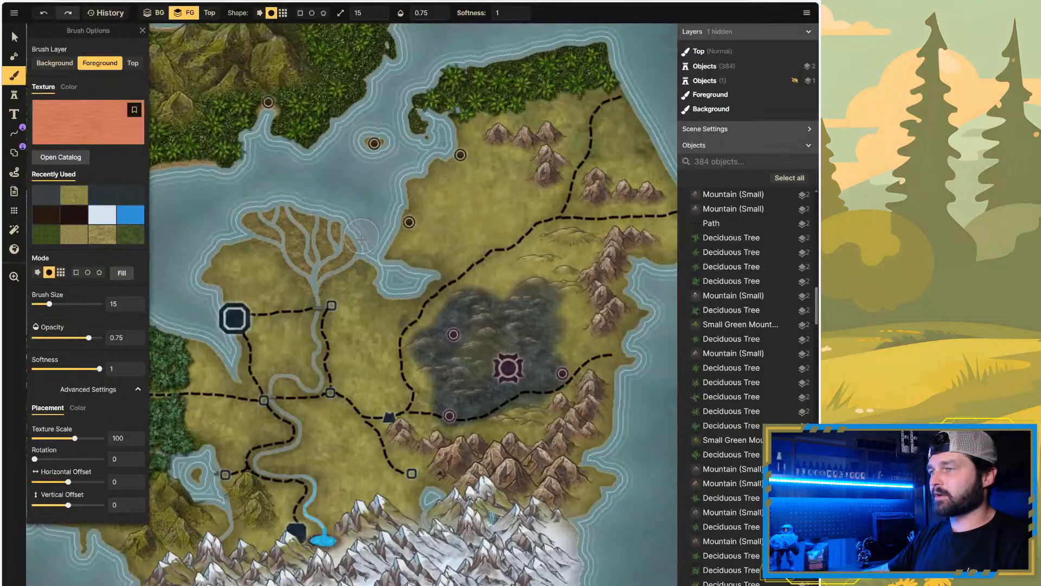
# Step: Set the brush size to 10 and try a Red Sand stroke along the coast between the two circular settlement markers
pyautogui.scroll(5, 395, 200)
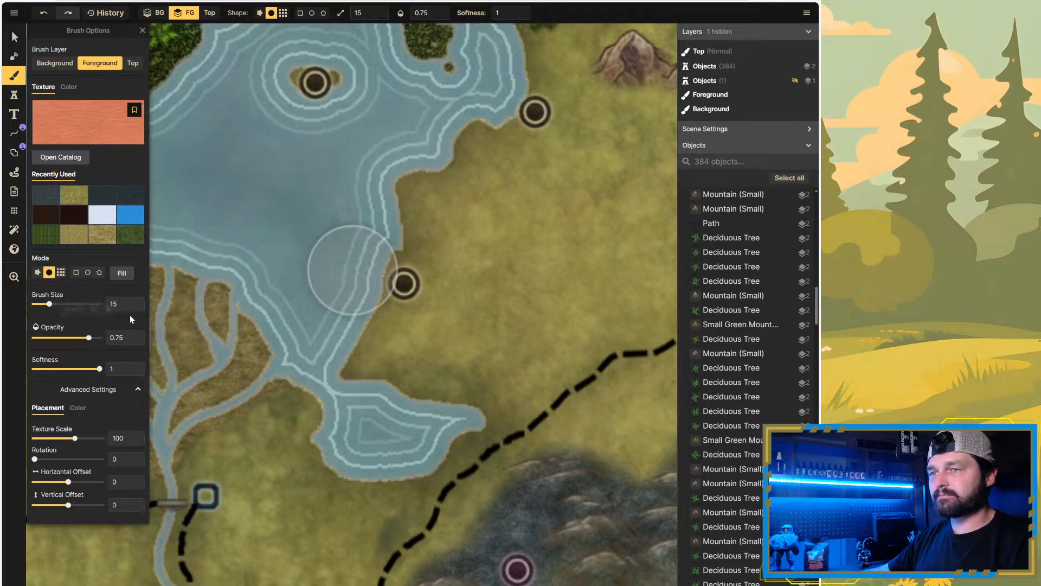
pyautogui.moveTo(53, 310); pyautogui.dragTo(48, 310)
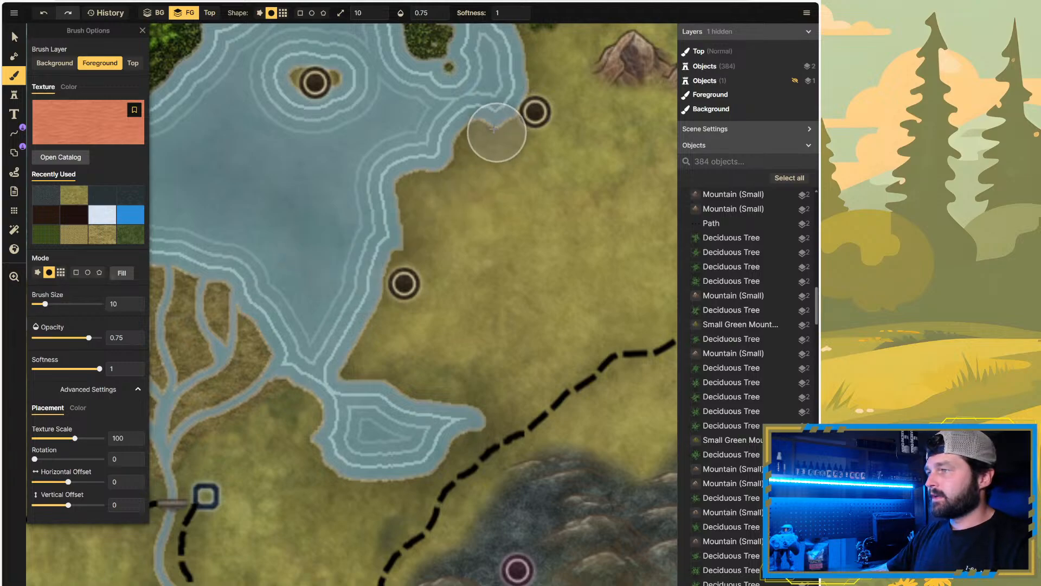
pyautogui.scroll(-3, 495, 109)
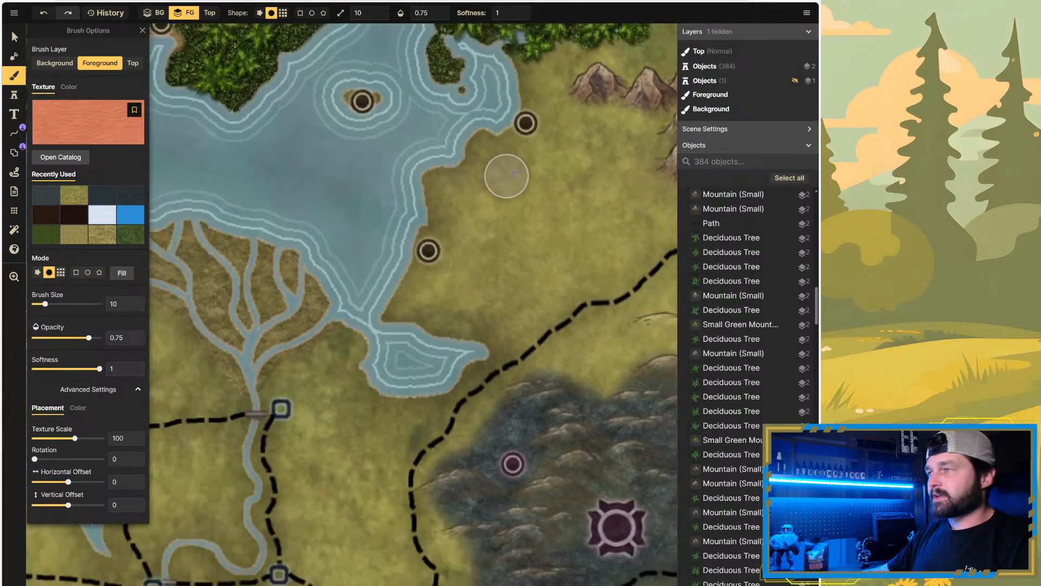
pyautogui.scroll(-3, 500, 139)
pyautogui.scroll(4, 415, 212)
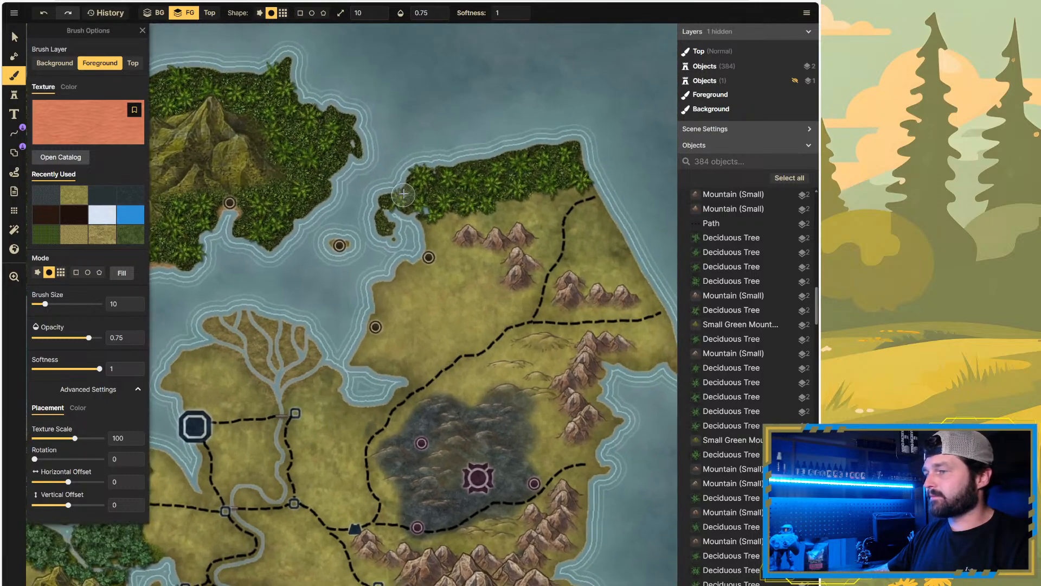
pyautogui.scroll(3, 399, 299)
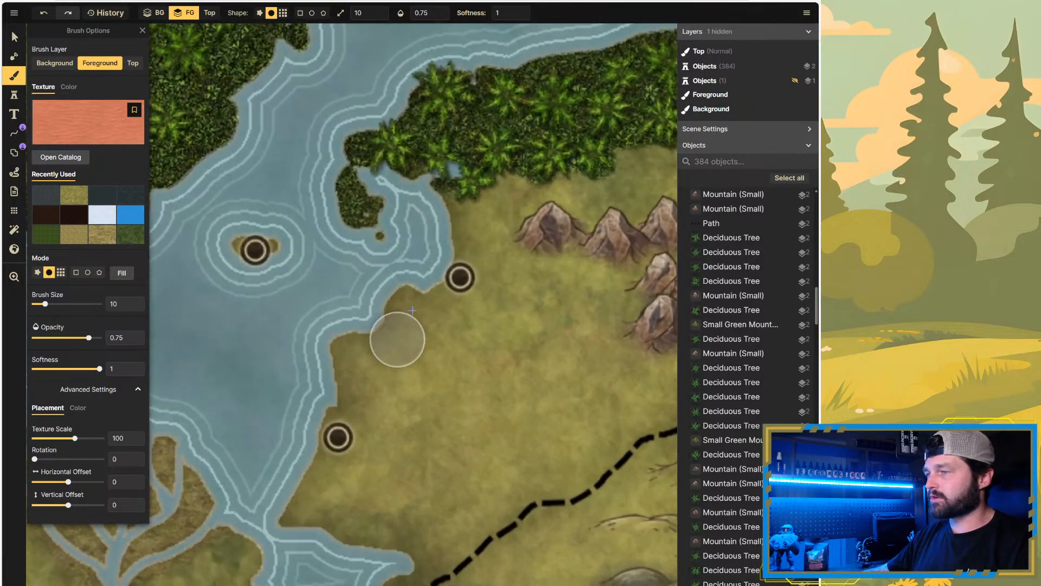
pyautogui.moveTo(427, 275)
pyautogui.mouseDown()
pyautogui.moveTo(425, 263)
pyautogui.moveTo(399, 293)
pyautogui.moveTo(418, 283)
pyautogui.moveTo(383, 295)
pyautogui.moveTo(323, 351)
pyautogui.moveTo(320, 384)
pyautogui.moveTo(356, 319)
pyautogui.moveTo(376, 325)
pyautogui.moveTo(399, 304)
pyautogui.moveTo(343, 349)
pyautogui.moveTo(325, 451)
pyautogui.moveTo(335, 436)
pyautogui.mouseUp()
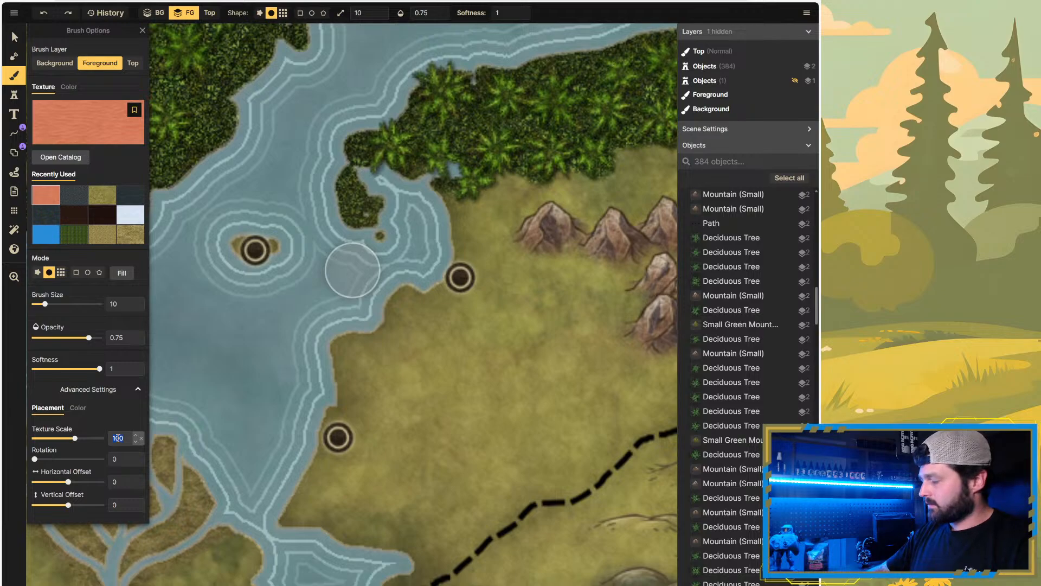
# Step: Paint a Red Sand strip at texture scale 5 along the bay's eastern coast, past both circular settlement markers down to the small inlet
pyautogui.write('10')
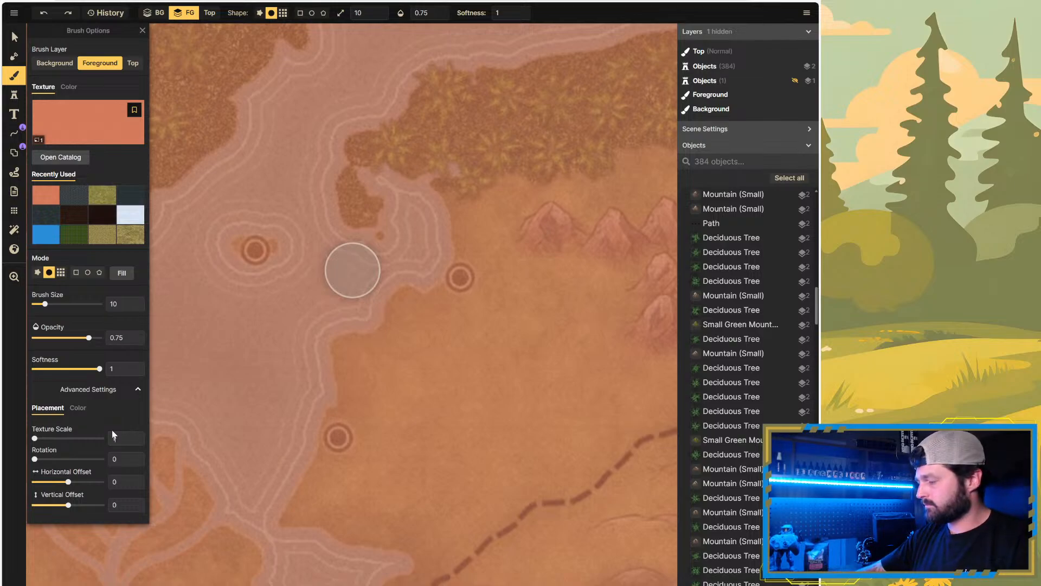
pyautogui.write('5')
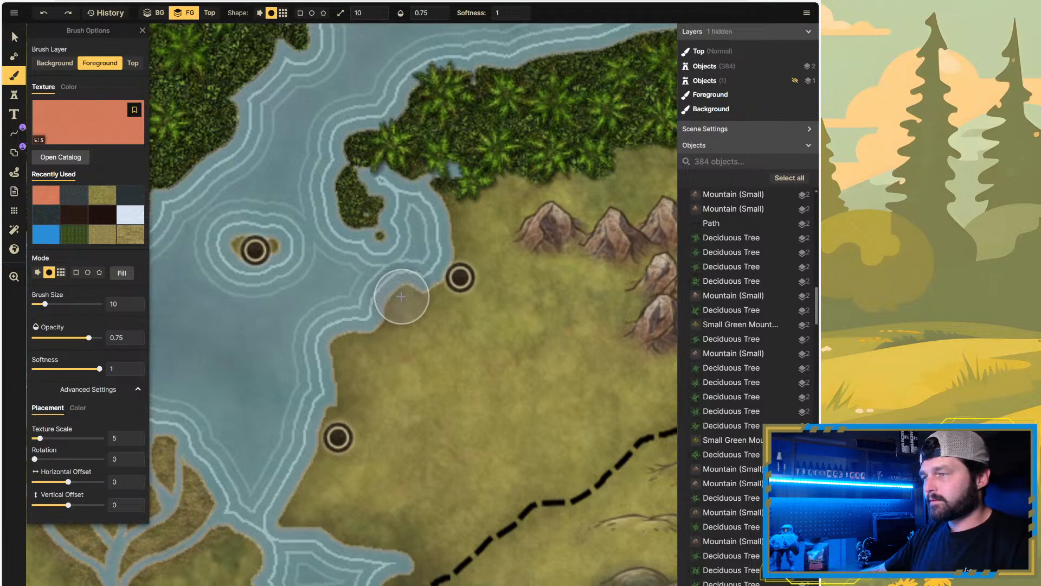
pyautogui.scroll(1, 405, 296)
pyautogui.scroll(1, 407, 294)
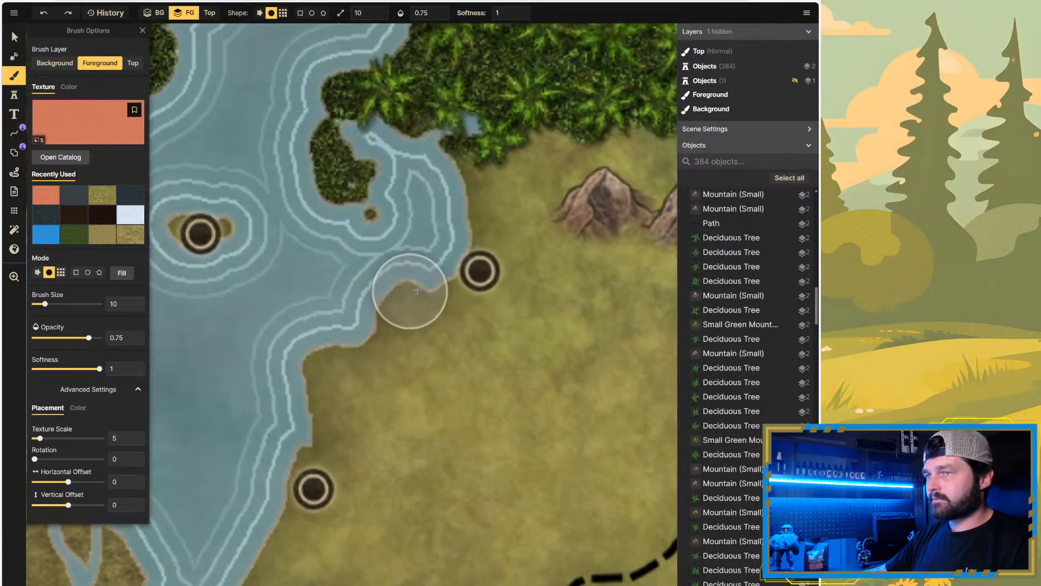
pyautogui.moveTo(426, 270)
pyautogui.mouseDown()
pyautogui.moveTo(419, 277)
pyautogui.moveTo(446, 279)
pyautogui.moveTo(400, 283)
pyautogui.moveTo(339, 311)
pyautogui.moveTo(351, 333)
pyautogui.moveTo(372, 318)
pyautogui.moveTo(333, 347)
pyautogui.moveTo(309, 344)
pyautogui.moveTo(263, 390)
pyautogui.mouseUp()
pyautogui.scroll(-2, 396, 340)
pyautogui.scroll(-1, 425, 327)
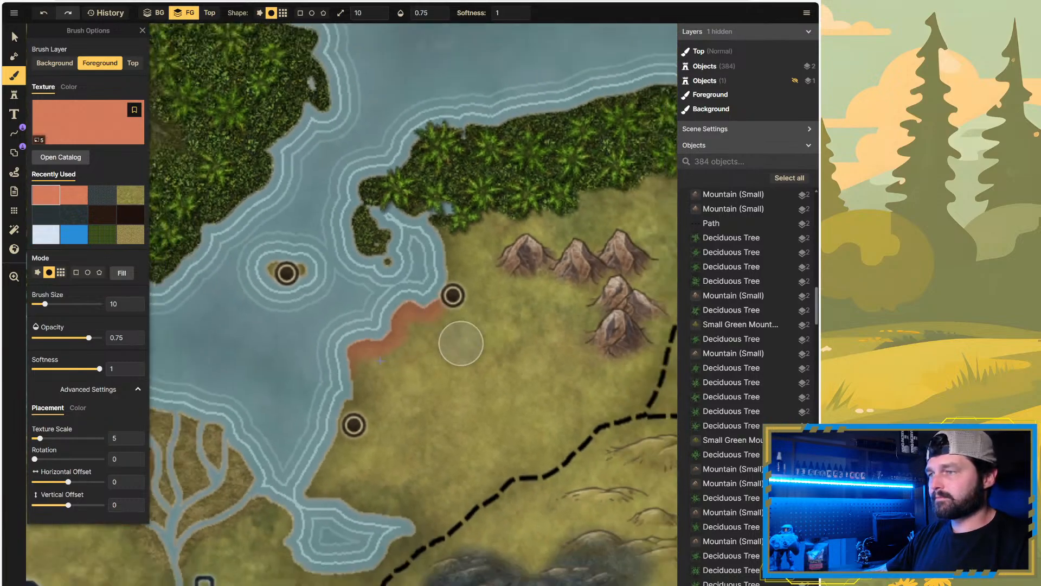
pyautogui.scroll(3, 304, 414)
pyautogui.moveTo(358, 349)
pyautogui.mouseDown()
pyautogui.moveTo(388, 324)
pyautogui.moveTo(376, 323)
pyautogui.moveTo(363, 350)
pyautogui.moveTo(373, 354)
pyautogui.moveTo(367, 421)
pyautogui.moveTo(374, 401)
pyautogui.mouseUp()
pyautogui.scroll(-3, 277, 366)
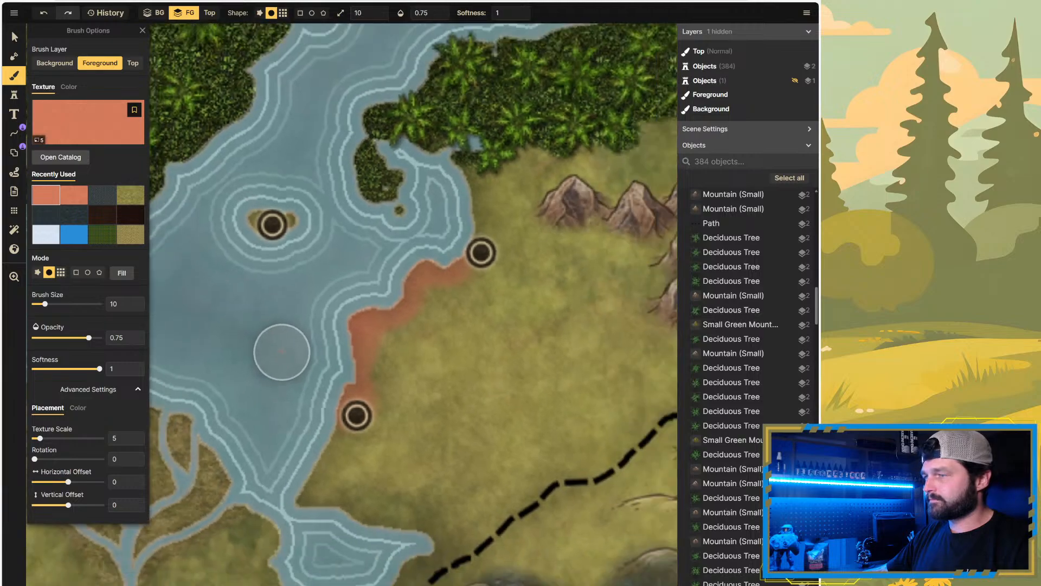
pyautogui.moveTo(320, 418)
pyautogui.mouseDown()
pyautogui.moveTo(318, 408)
pyautogui.moveTo(299, 467)
pyautogui.moveTo(334, 407)
pyautogui.mouseUp()
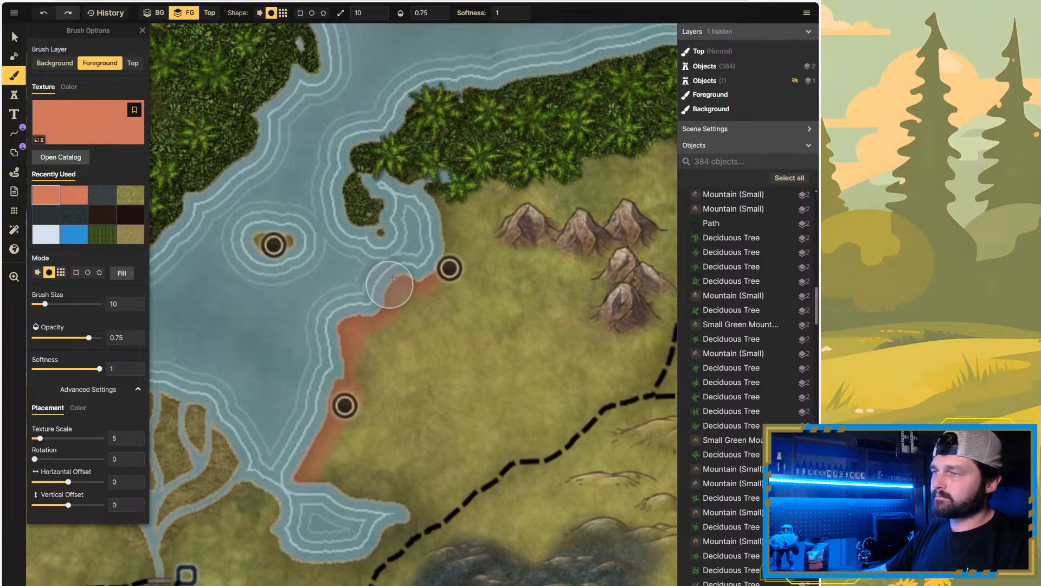
pyautogui.moveTo(431, 262)
pyautogui.mouseDown()
pyautogui.moveTo(420, 215)
pyautogui.moveTo(412, 299)
pyautogui.moveTo(403, 329)
pyautogui.mouseUp()
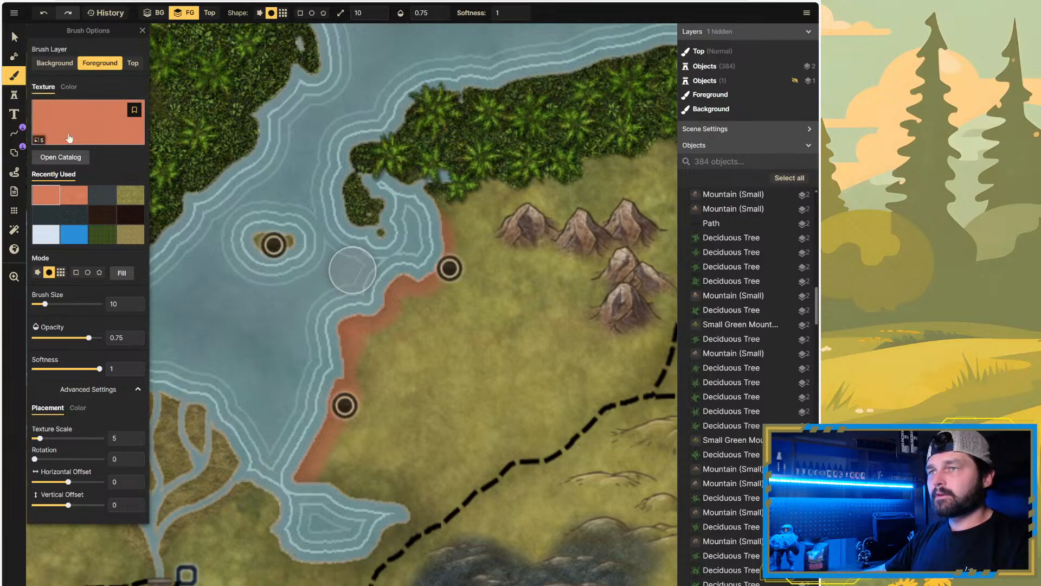
# Step: Switch the foreground brush to the Red Dunes texture from the Arid Worlds pack and set its texture scale to 1
pyautogui.click(59, 159)
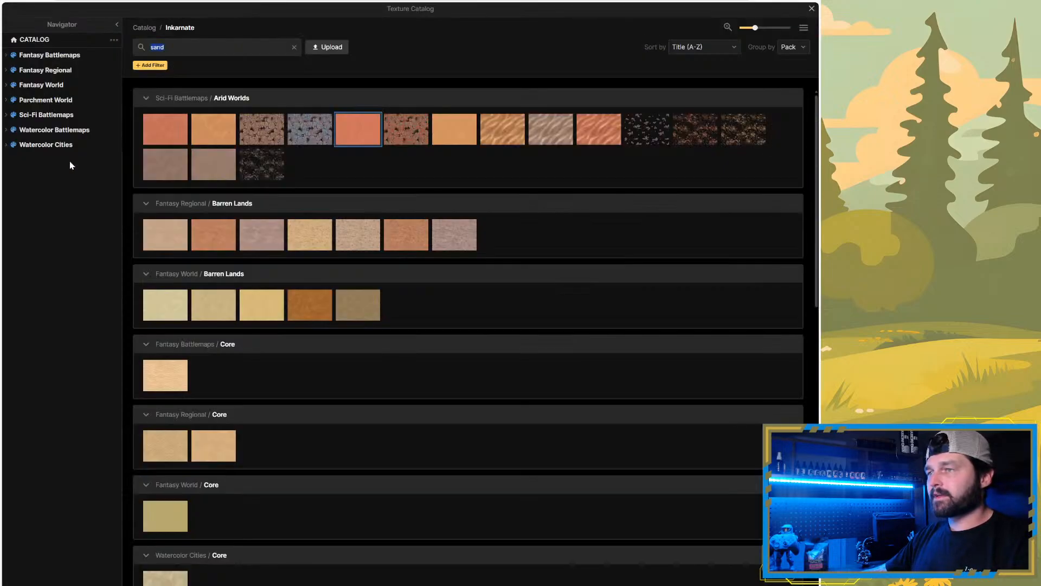
pyautogui.click(617, 140)
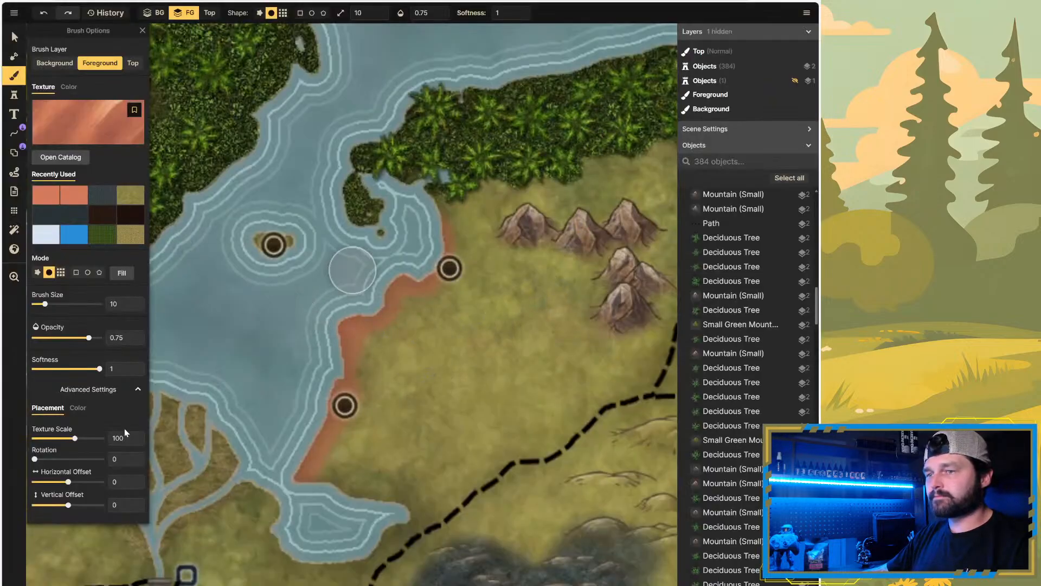
pyautogui.write('20')
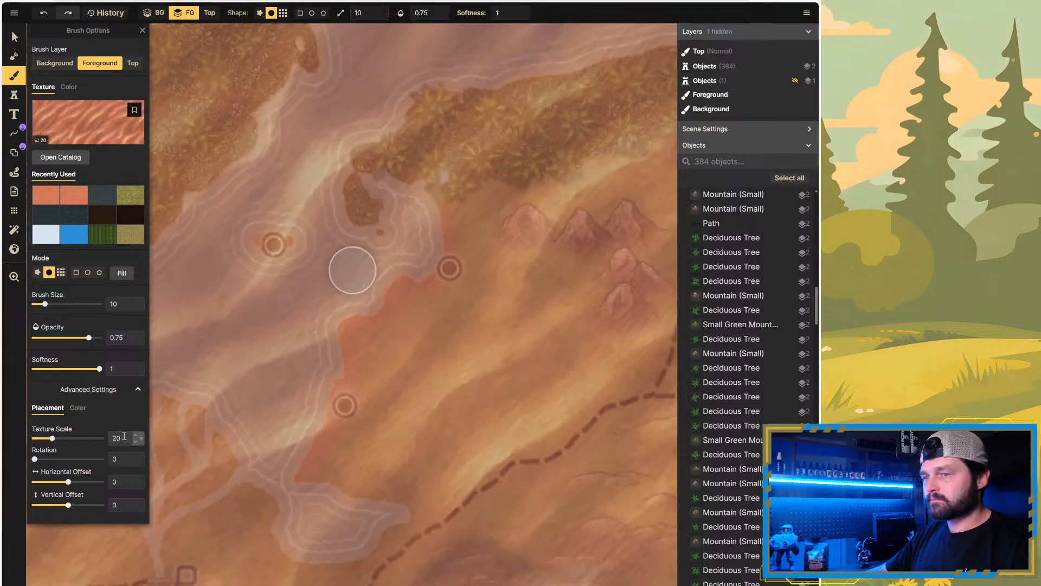
pyautogui.press('BackSpace')
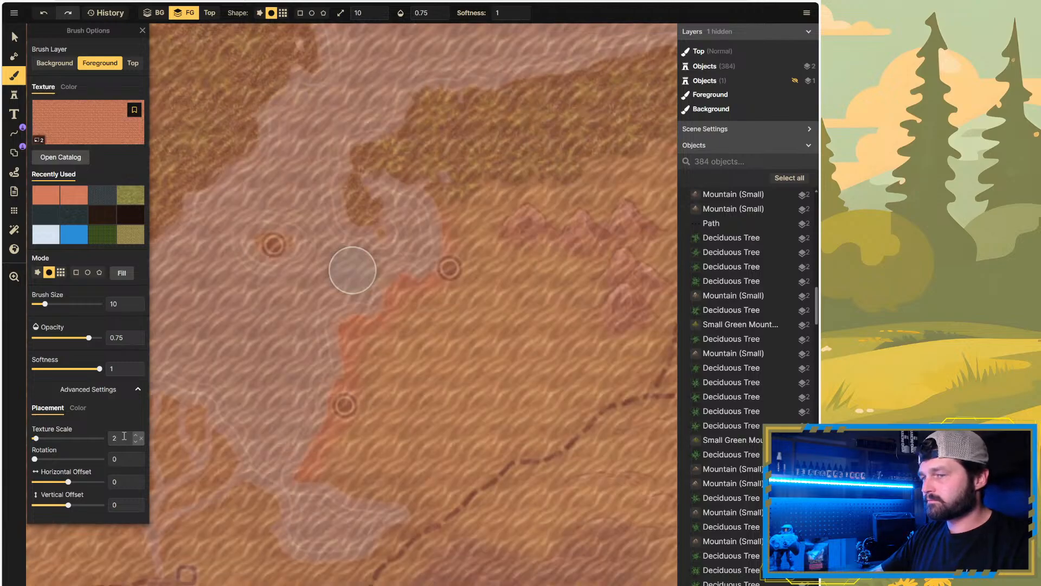
pyautogui.write('1')
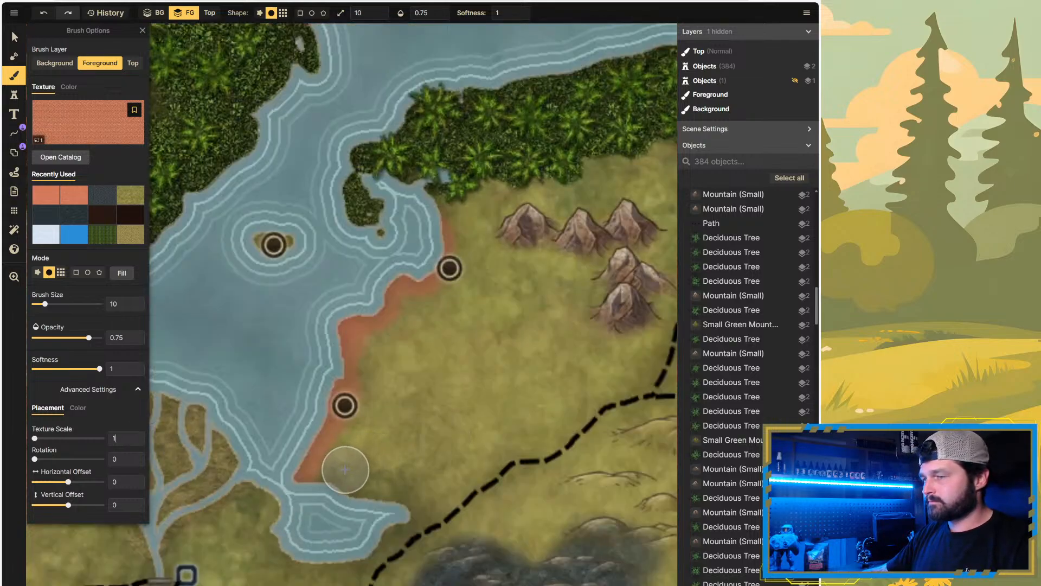
# Step: Try covering the grassland between the red coastal strip, the mountains and the dashed road with Red Dunes, and undo the painting
pyautogui.moveTo(391, 386)
pyautogui.mouseDown()
pyautogui.moveTo(386, 346)
pyautogui.moveTo(423, 327)
pyautogui.moveTo(416, 300)
pyautogui.moveTo(412, 319)
pyautogui.moveTo(451, 300)
pyautogui.moveTo(431, 313)
pyautogui.moveTo(407, 307)
pyautogui.moveTo(415, 318)
pyautogui.moveTo(398, 347)
pyautogui.moveTo(372, 348)
pyautogui.moveTo(387, 417)
pyautogui.moveTo(375, 377)
pyautogui.moveTo(407, 405)
pyautogui.moveTo(429, 361)
pyautogui.moveTo(445, 356)
pyautogui.moveTo(453, 374)
pyautogui.moveTo(424, 415)
pyautogui.moveTo(455, 391)
pyautogui.moveTo(480, 354)
pyautogui.moveTo(457, 299)
pyautogui.moveTo(480, 282)
pyautogui.moveTo(489, 289)
pyautogui.moveTo(481, 297)
pyautogui.moveTo(460, 270)
pyautogui.moveTo(492, 291)
pyautogui.moveTo(523, 291)
pyautogui.moveTo(526, 311)
pyautogui.moveTo(502, 333)
pyautogui.moveTo(562, 300)
pyautogui.moveTo(566, 281)
pyautogui.moveTo(475, 271)
pyautogui.moveTo(543, 284)
pyautogui.moveTo(565, 313)
pyautogui.moveTo(587, 367)
pyautogui.moveTo(565, 412)
pyautogui.moveTo(541, 403)
pyautogui.moveTo(551, 351)
pyautogui.moveTo(505, 369)
pyautogui.moveTo(486, 343)
pyautogui.moveTo(448, 343)
pyautogui.moveTo(549, 354)
pyautogui.moveTo(550, 409)
pyautogui.moveTo(516, 421)
pyautogui.moveTo(481, 402)
pyautogui.moveTo(478, 427)
pyautogui.moveTo(503, 372)
pyautogui.moveTo(516, 400)
pyautogui.moveTo(494, 438)
pyautogui.moveTo(446, 459)
pyautogui.moveTo(370, 466)
pyautogui.moveTo(344, 446)
pyautogui.moveTo(369, 417)
pyautogui.moveTo(424, 441)
pyautogui.moveTo(458, 430)
pyautogui.mouseUp()
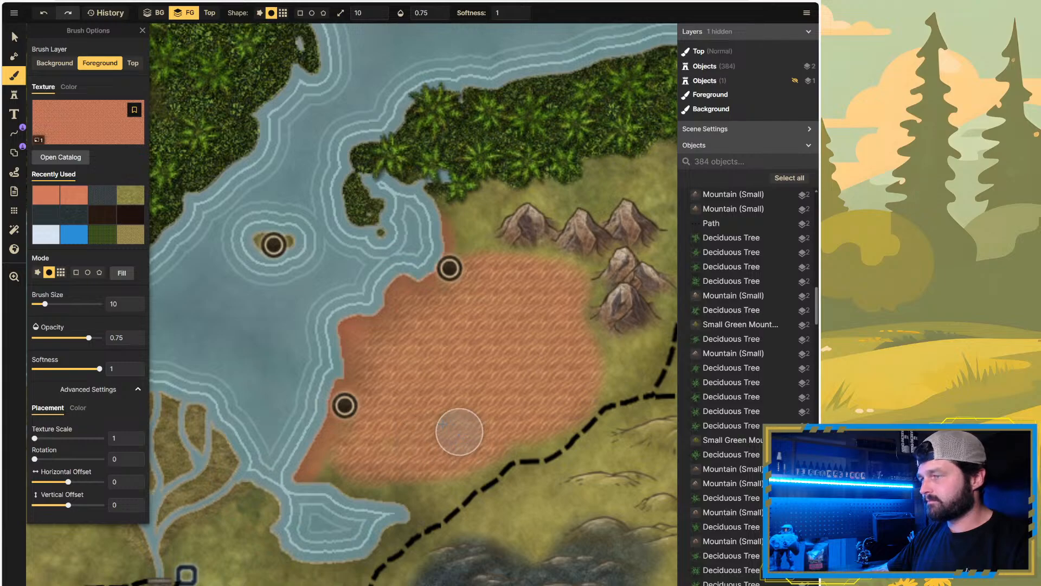
pyautogui.scroll(-3, 358, 399)
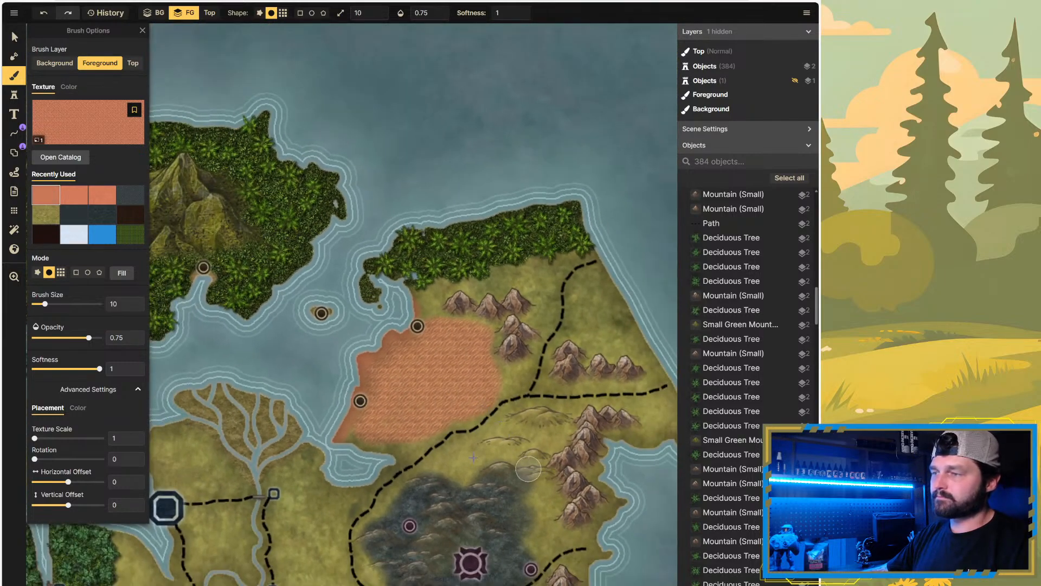
pyautogui.scroll(-3, 473, 457)
pyautogui.scroll(-5, 369, 442)
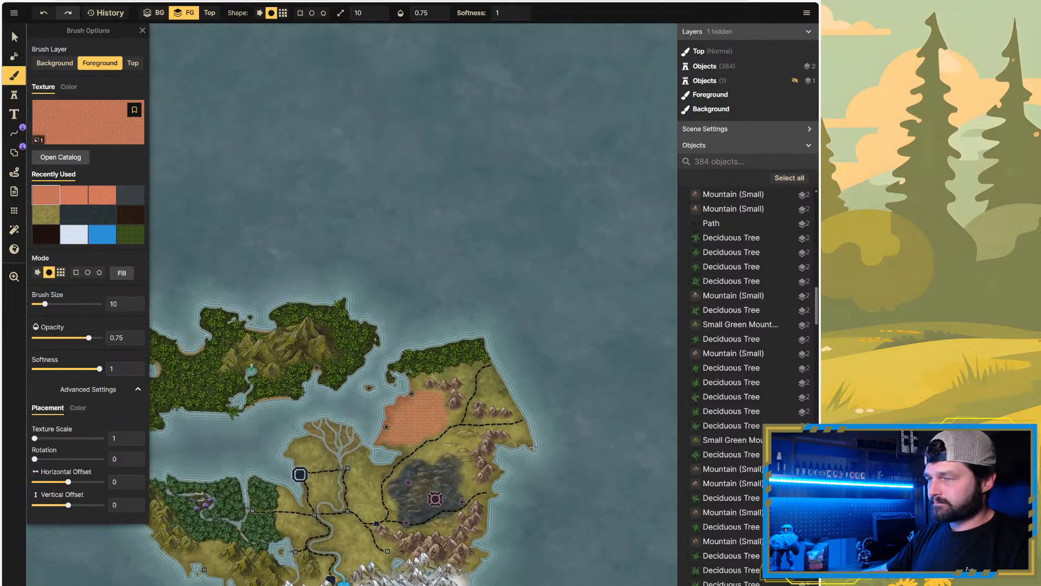
pyautogui.scroll(3, 484, 453)
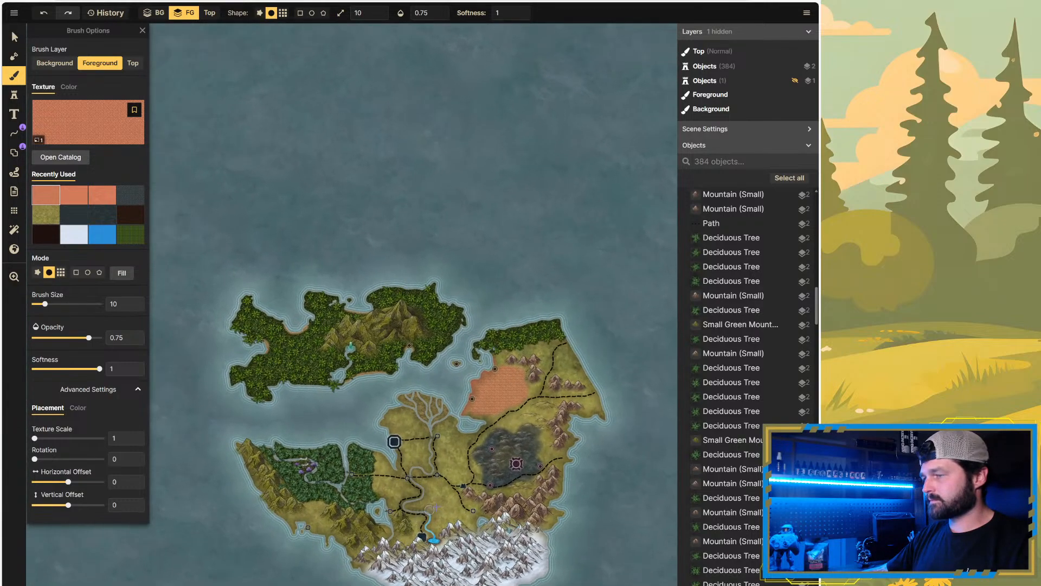
pyautogui.scroll(2, 518, 431)
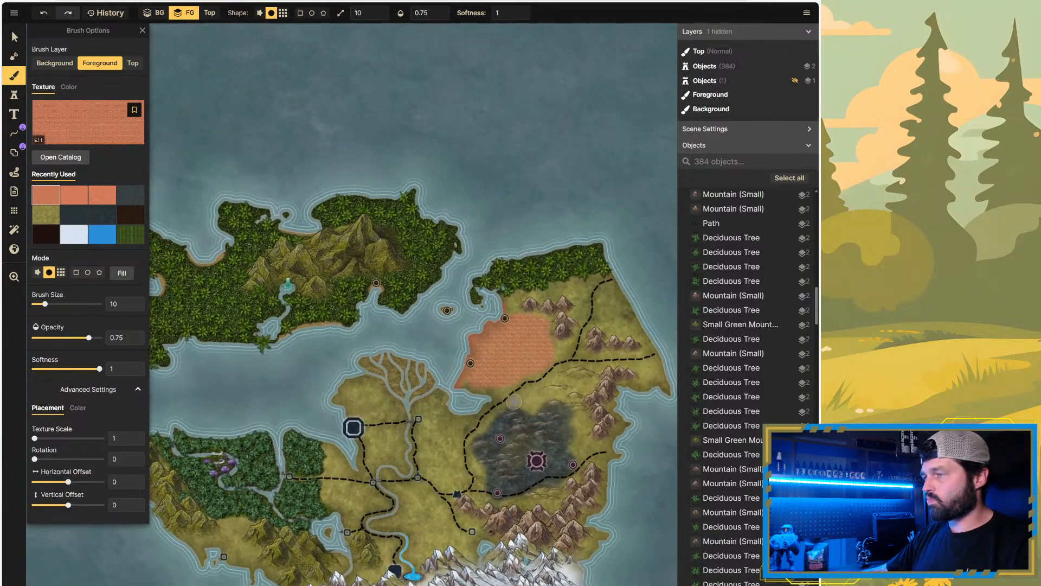
pyautogui.scroll(2, 501, 379)
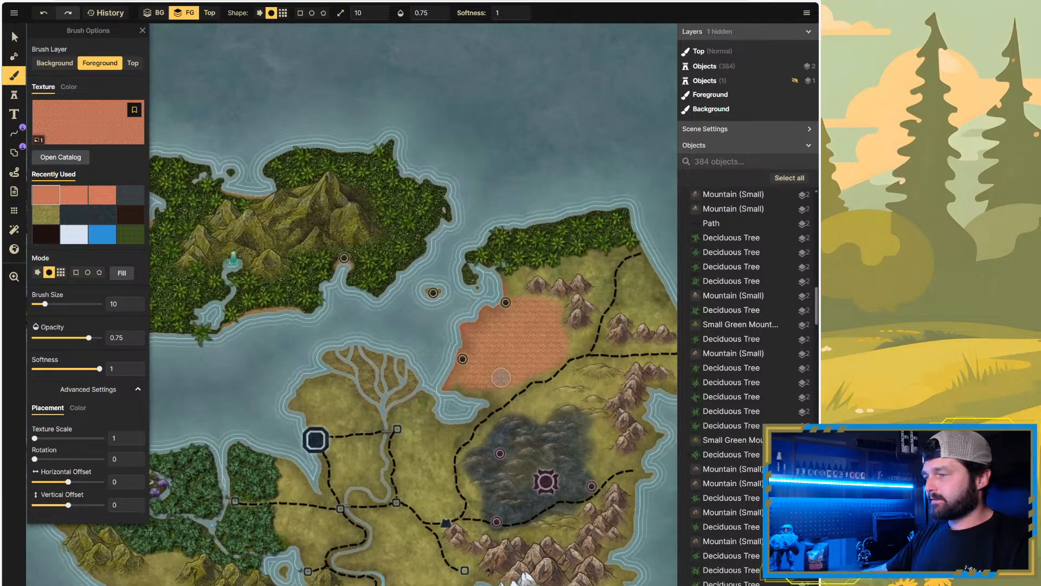
pyautogui.scroll(5, 501, 377)
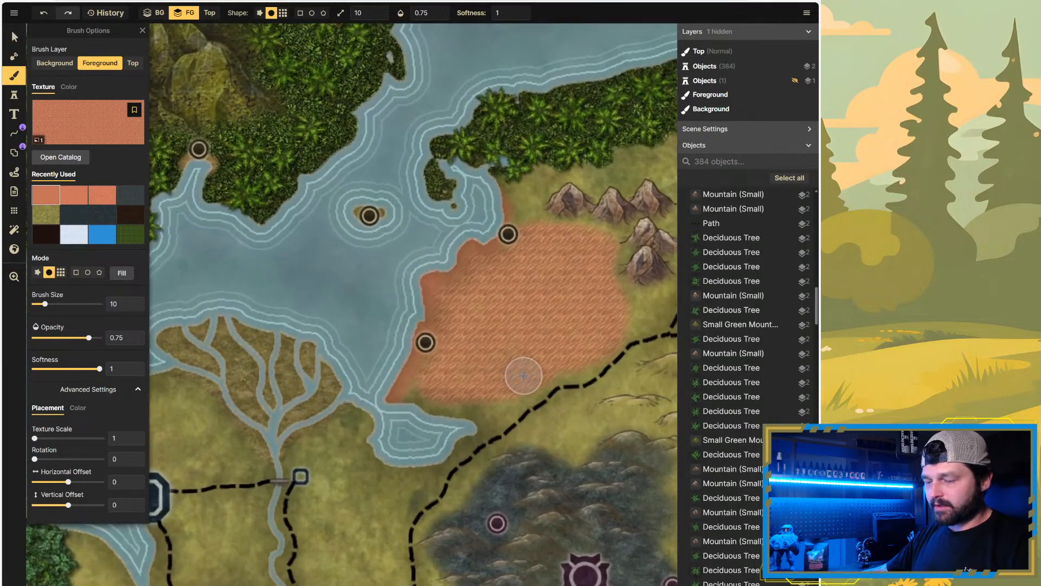
pyautogui.hotkey('ctrl', 'z')
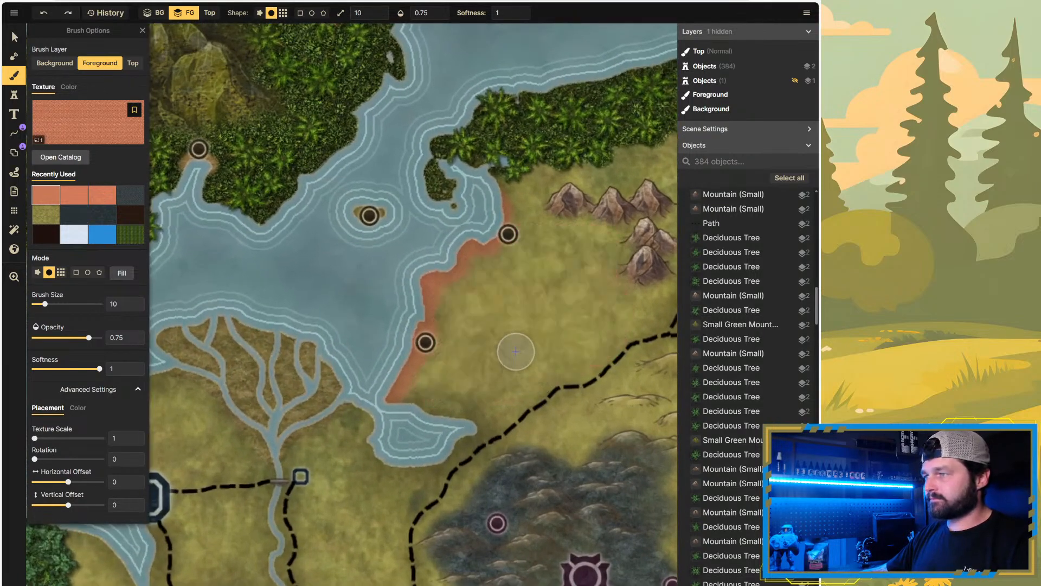
# Step: Browse the sand textures in the catalog and pick the second, orange-brown one from the Watercolor Cities Desert pack
pyautogui.click(76, 160)
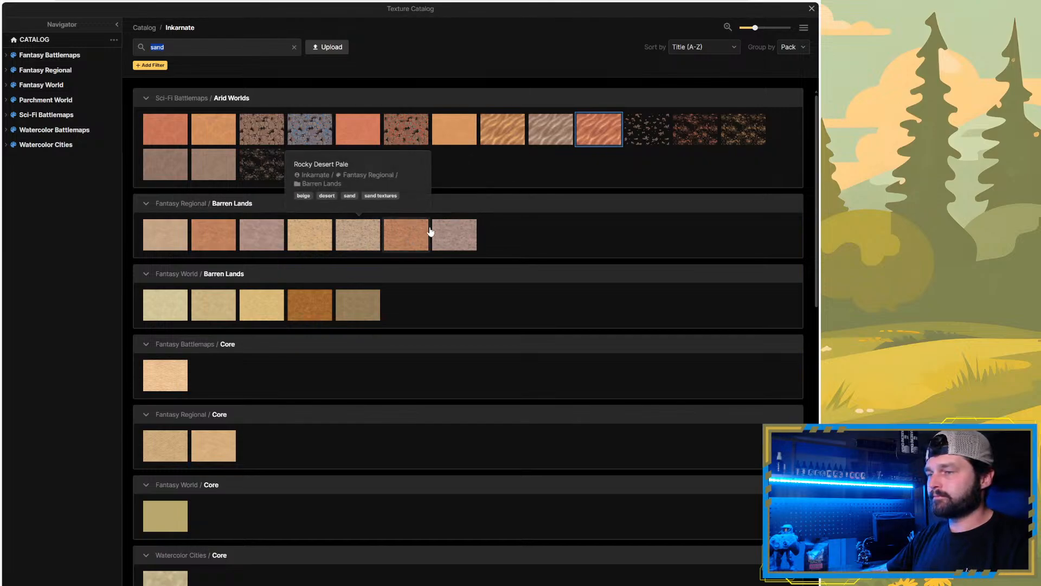
pyautogui.scroll(-5, 450, 230)
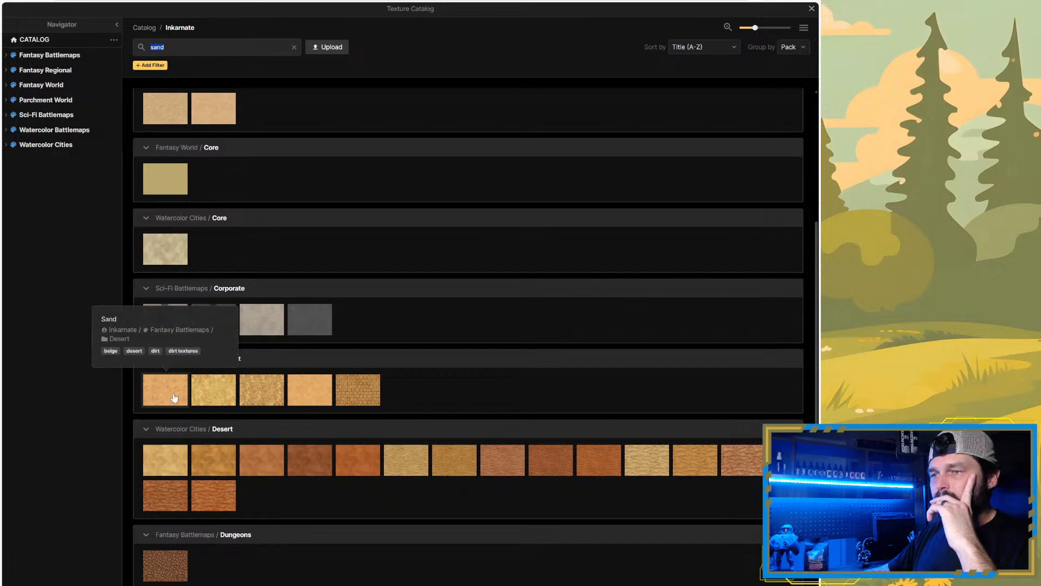
pyautogui.scroll(-3, 282, 390)
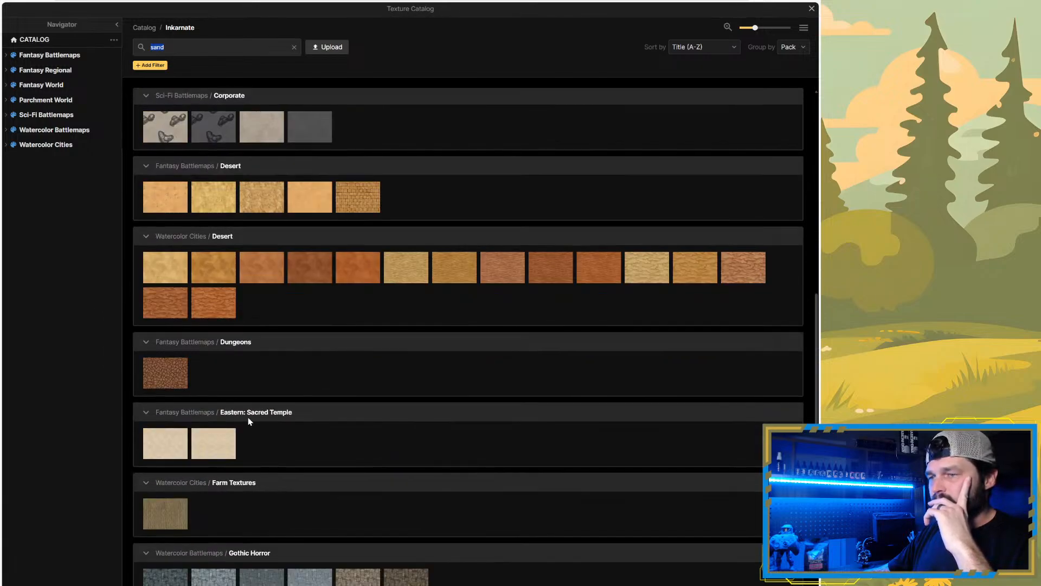
pyautogui.scroll(-5, 369, 397)
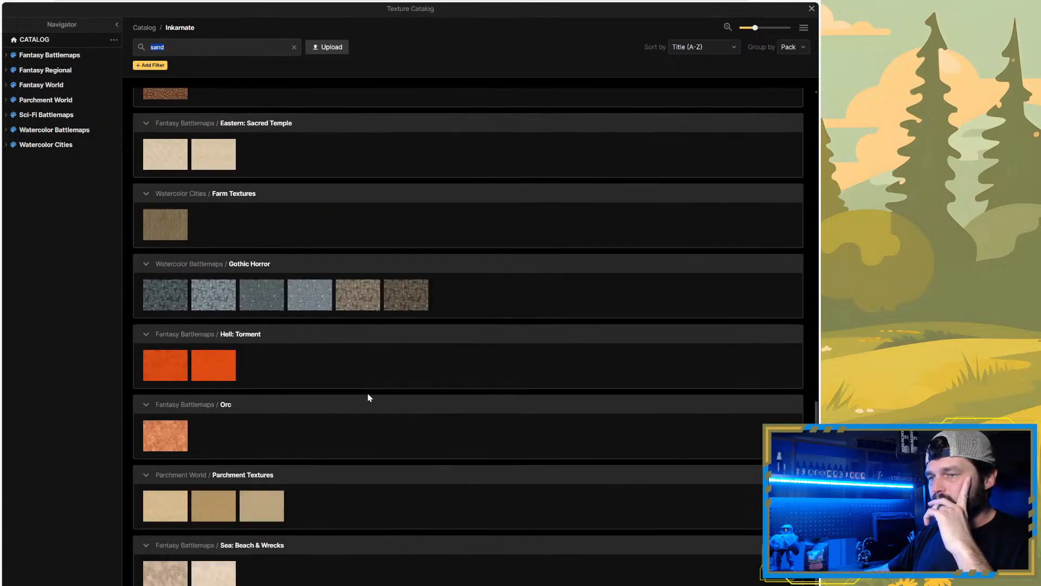
pyautogui.scroll(-2, 336, 416)
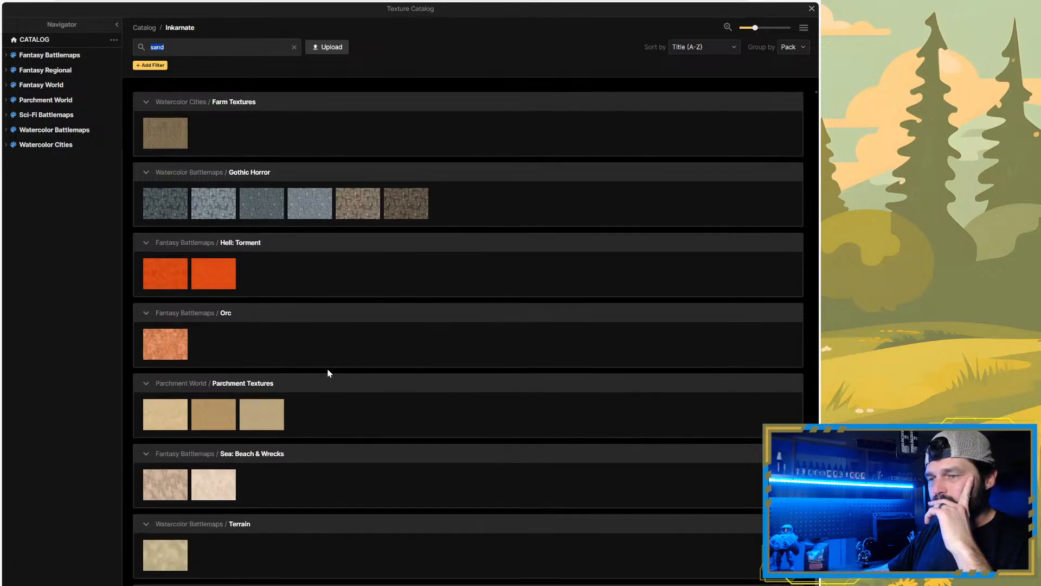
pyautogui.scroll(6, 340, 374)
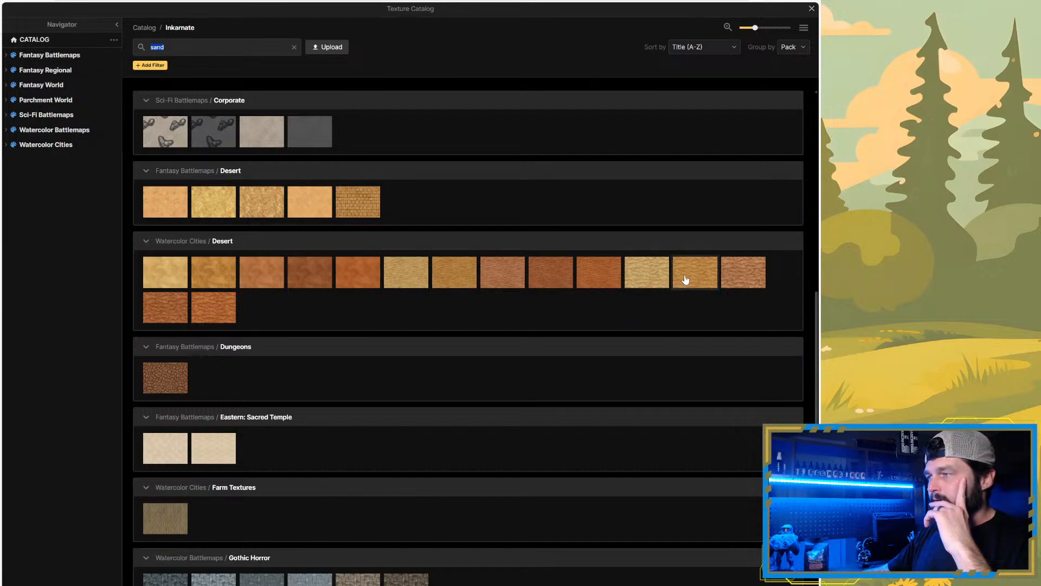
pyautogui.moveTo(686, 280)
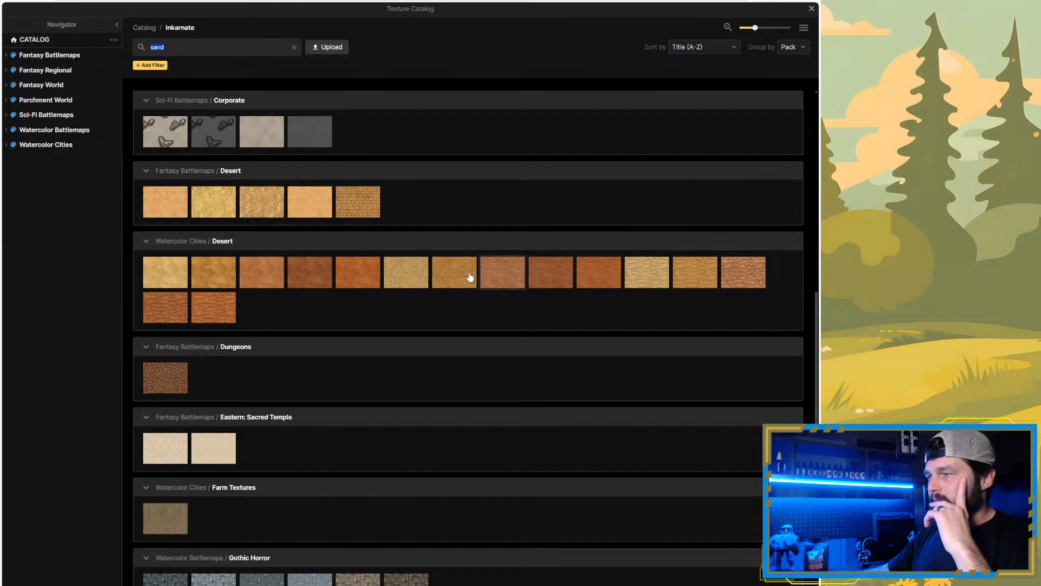
pyautogui.moveTo(453, 275)
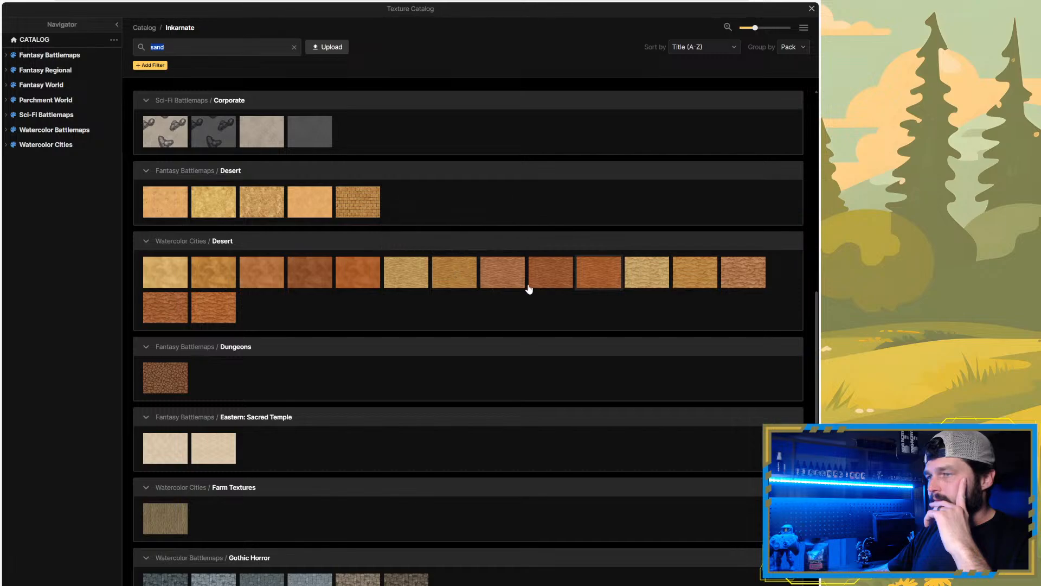
pyautogui.click(213, 276)
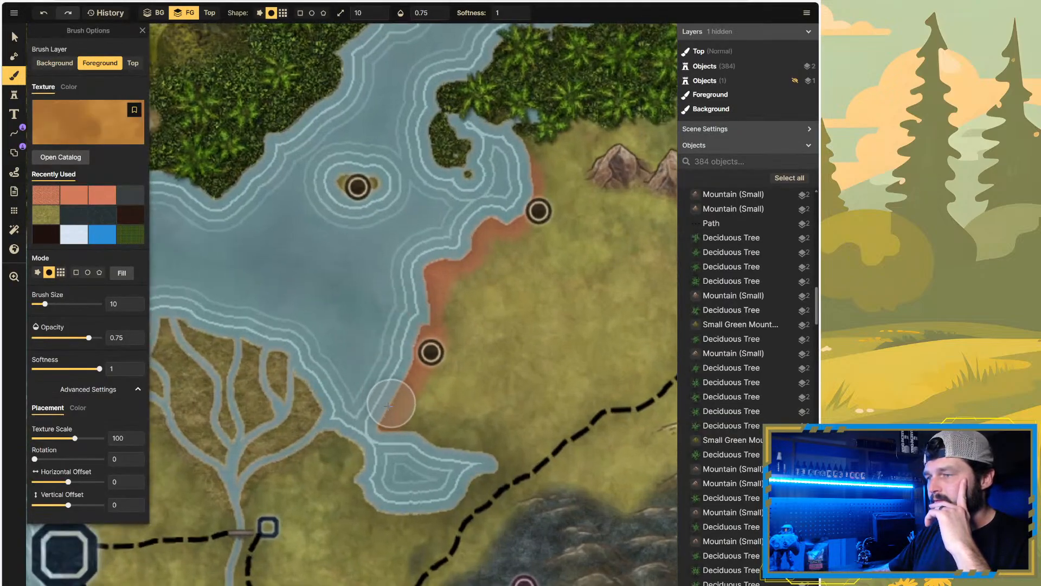
# Step: Try an orange-brown sand strip along the bay's eastern coast past both circular markers and compare it with the neighbouring shores
pyautogui.moveTo(400, 361)
pyautogui.mouseDown()
pyautogui.moveTo(423, 331)
pyautogui.moveTo(437, 259)
pyautogui.moveTo(487, 215)
pyautogui.moveTo(520, 212)
pyautogui.moveTo(522, 175)
pyautogui.mouseUp()
pyautogui.scroll(-2, 309, 258)
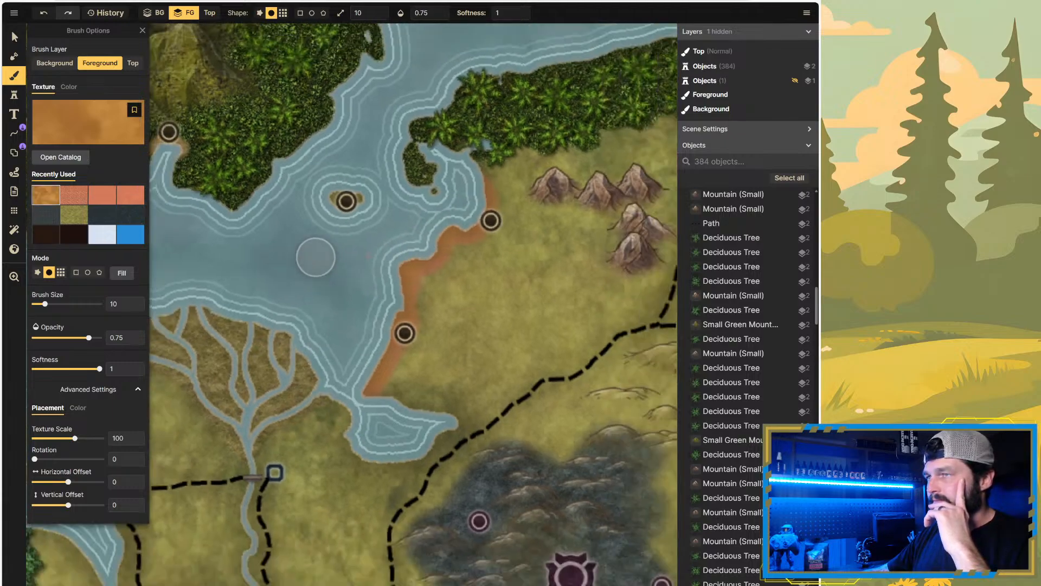
pyautogui.scroll(-2, 450, 250)
pyautogui.scroll(1, 605, 264)
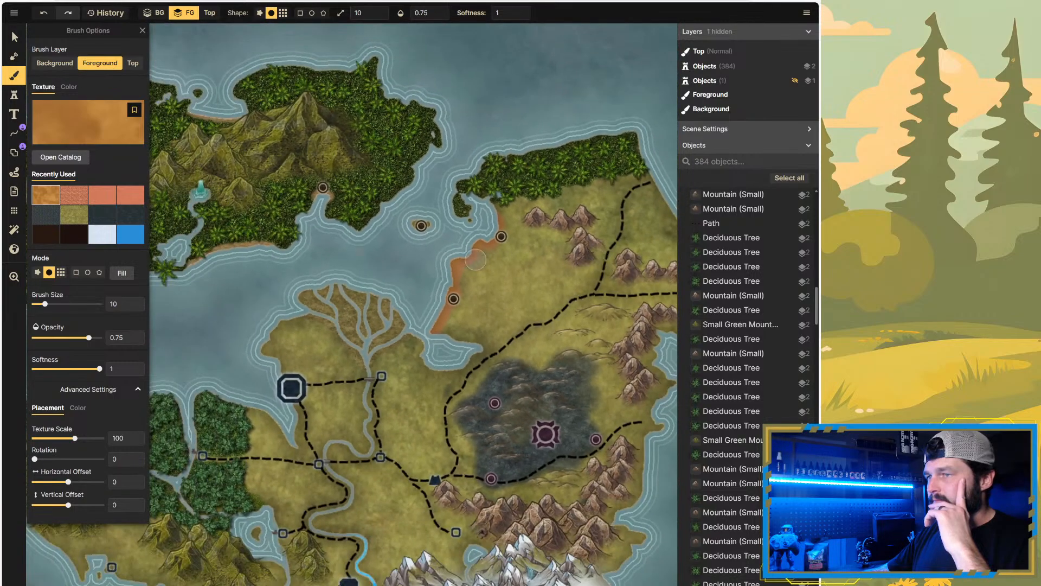
pyautogui.scroll(5, 255, 234)
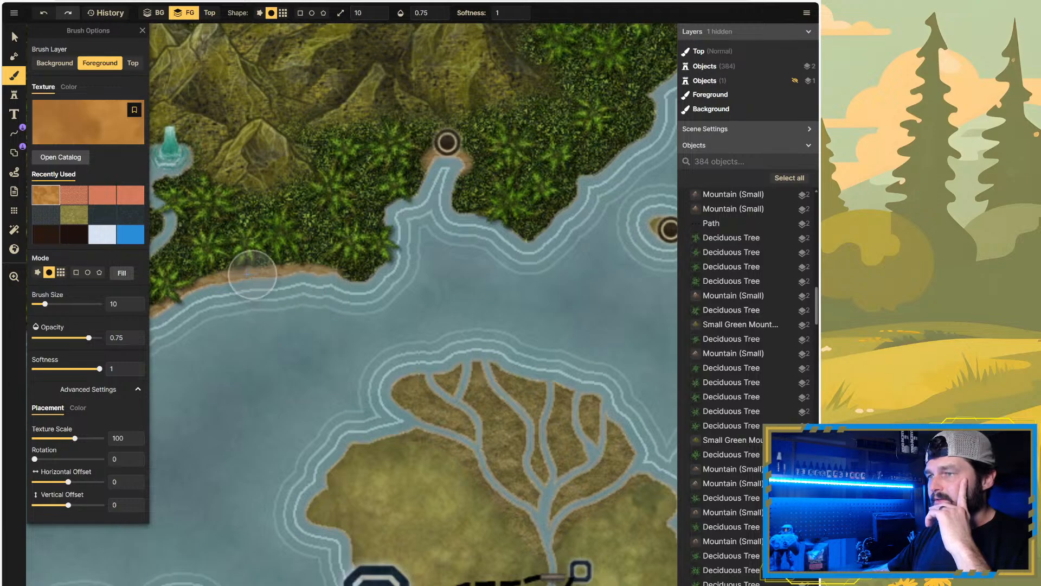
pyautogui.scroll(-3, 252, 274)
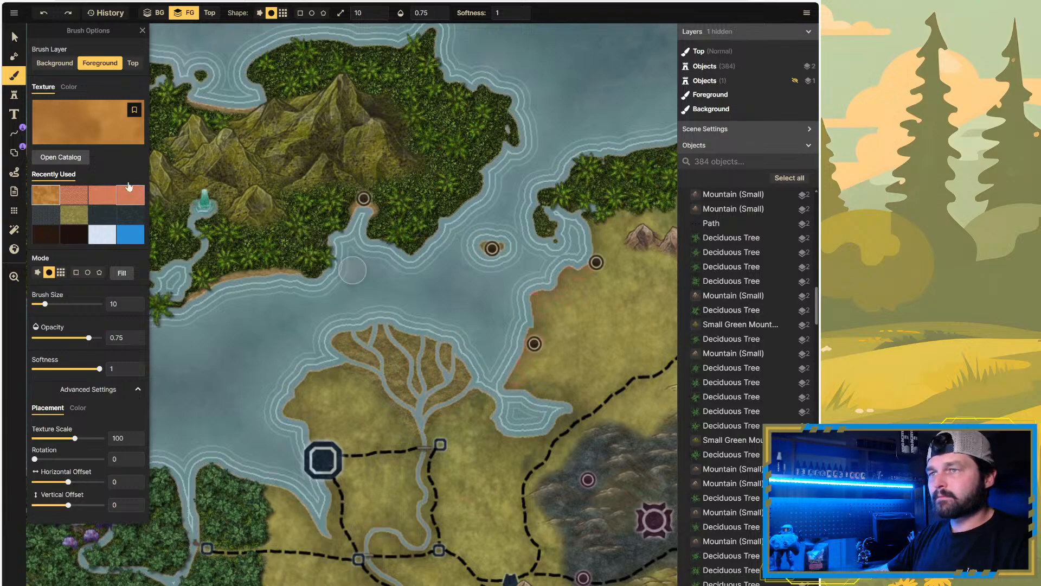
# Step: Try a coastal stroke near the northern circular marker with the first, light Watercolor Cities Desert sand at texture scale 5
pyautogui.click(68, 158)
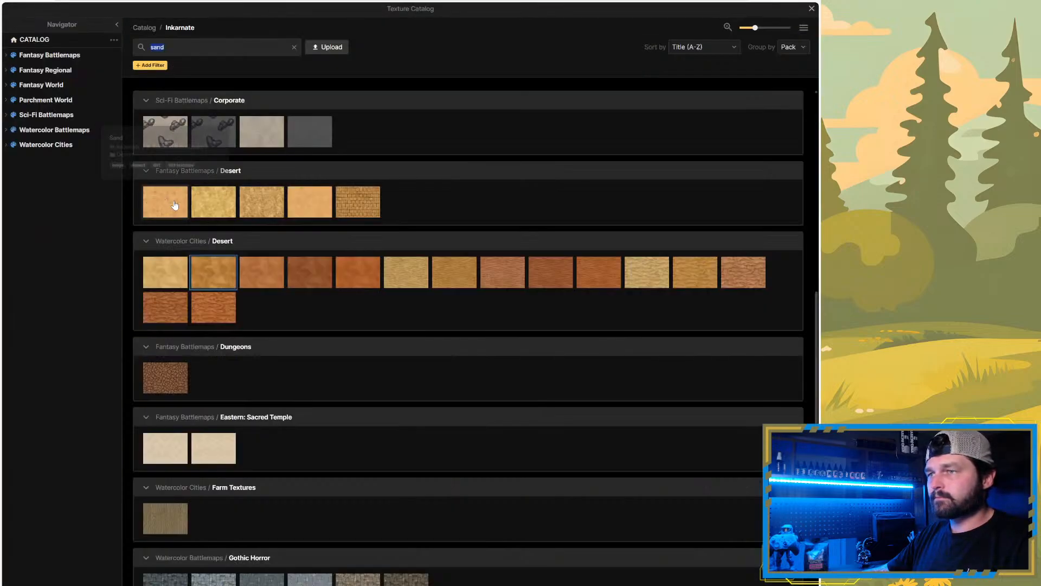
pyautogui.click(172, 272)
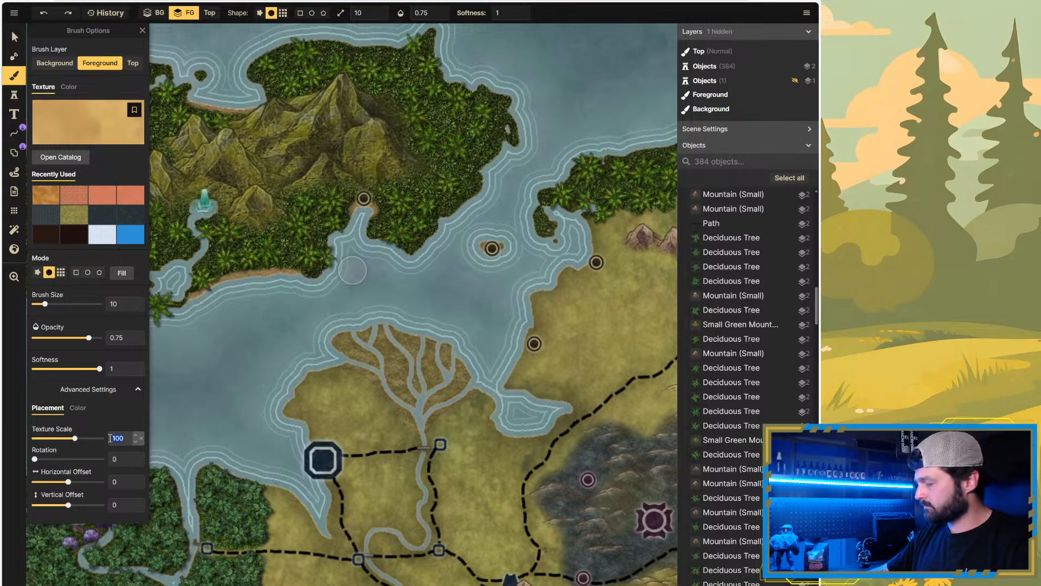
pyautogui.write('50')
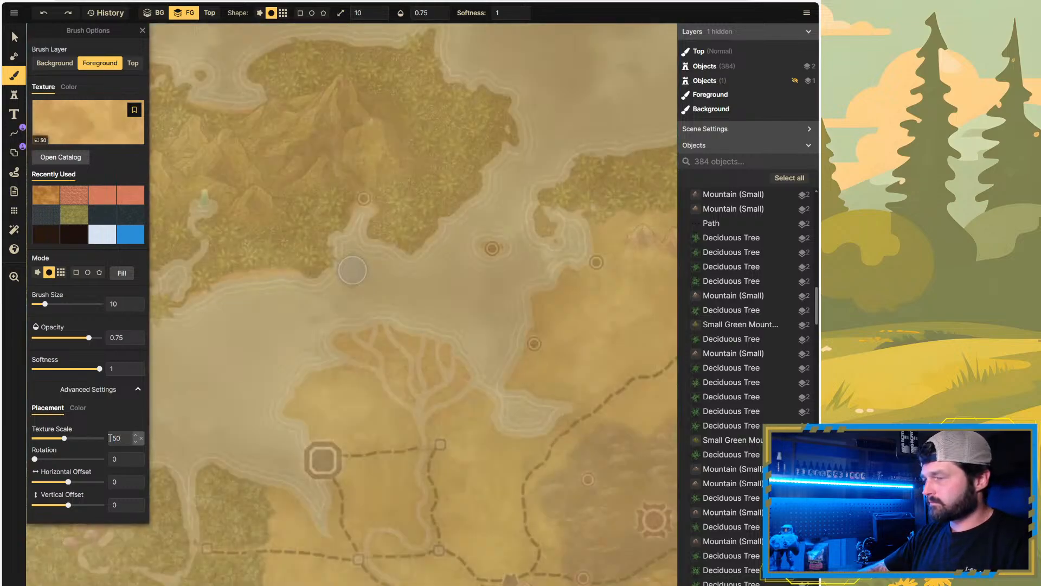
pyautogui.press('BackSpace')
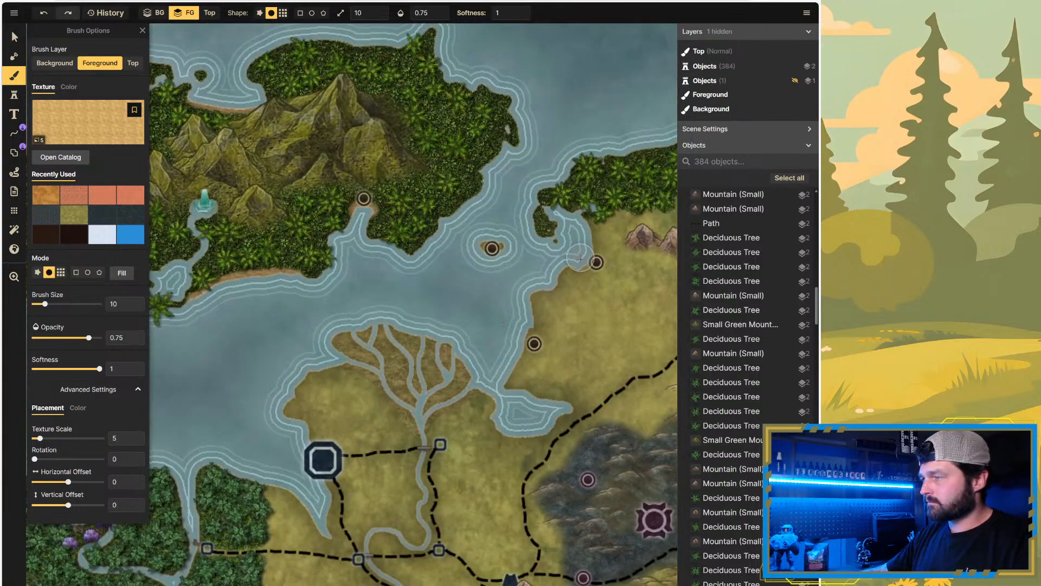
pyautogui.moveTo(571, 267); pyautogui.dragTo(572, 265)
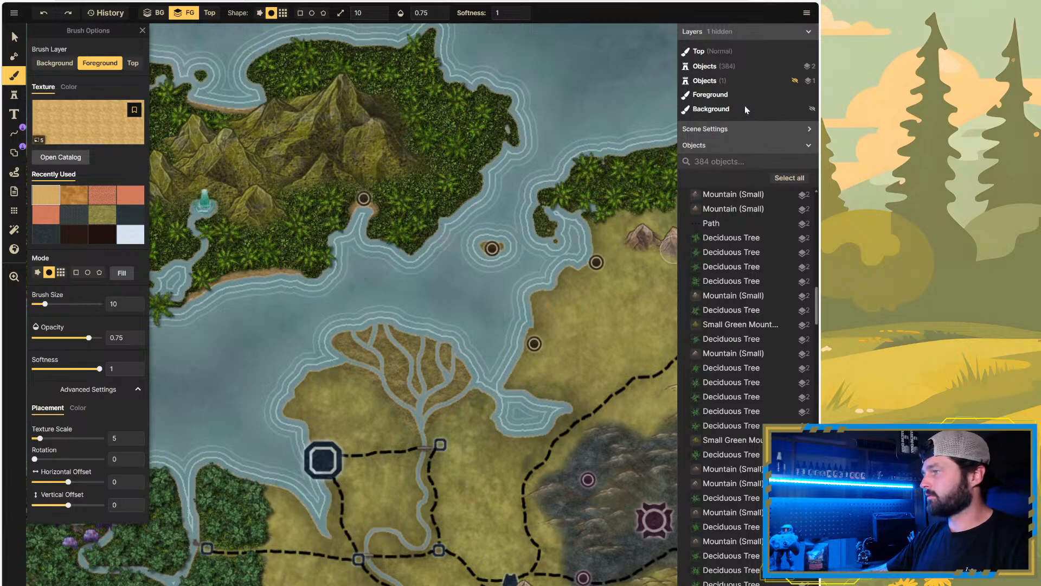
pyautogui.moveTo(738, 89)
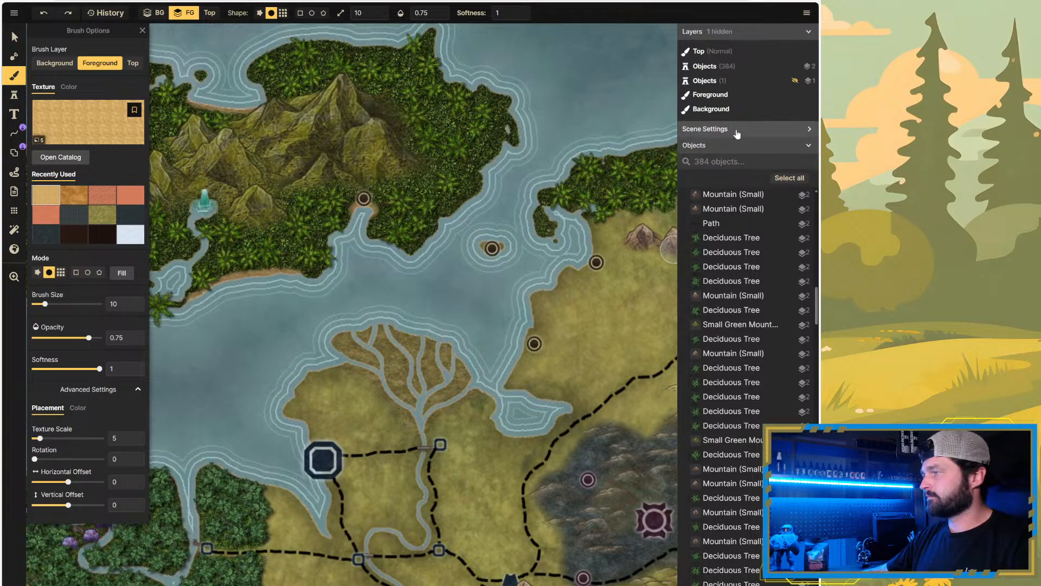
pyautogui.click(737, 133)
pyautogui.click(737, 133)
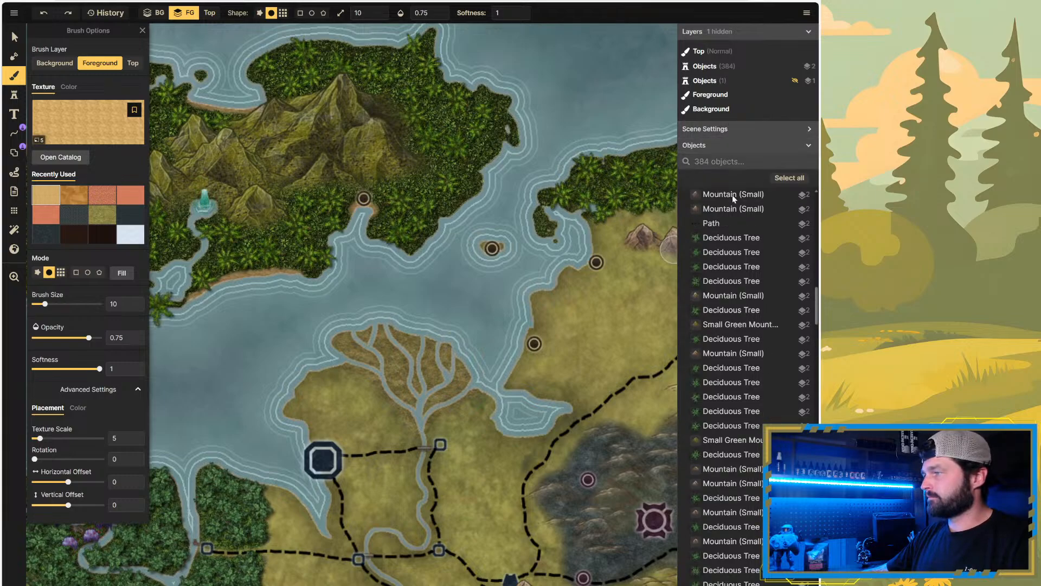
pyautogui.scroll(-5, 733, 233)
pyautogui.scroll(5, 735, 272)
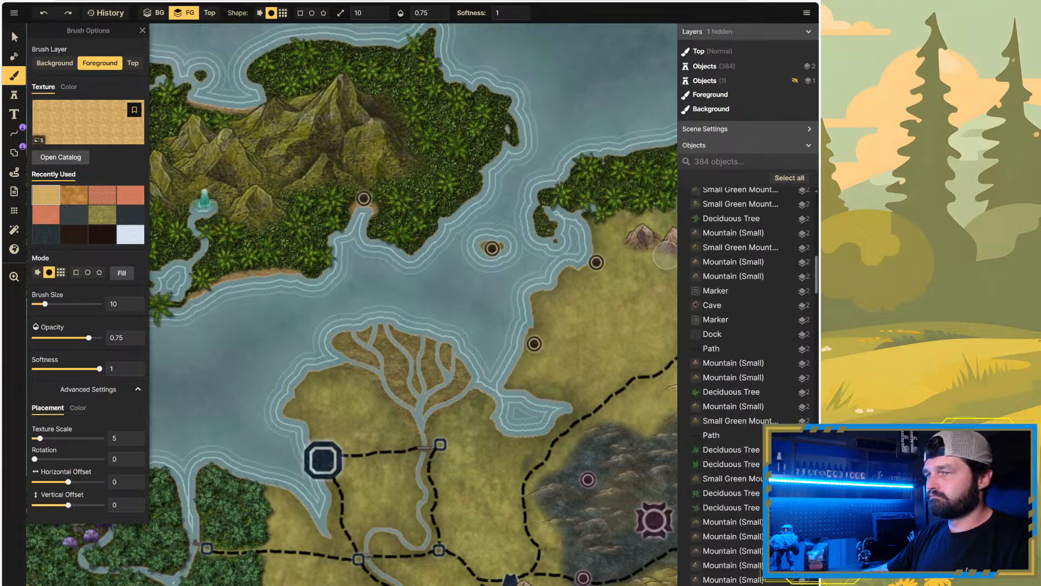
# Step: Select the Fantasy Battlemaps Core sand texture and paint a strip at texture scale 100 along the bay's eastern coast
pyautogui.click(72, 157)
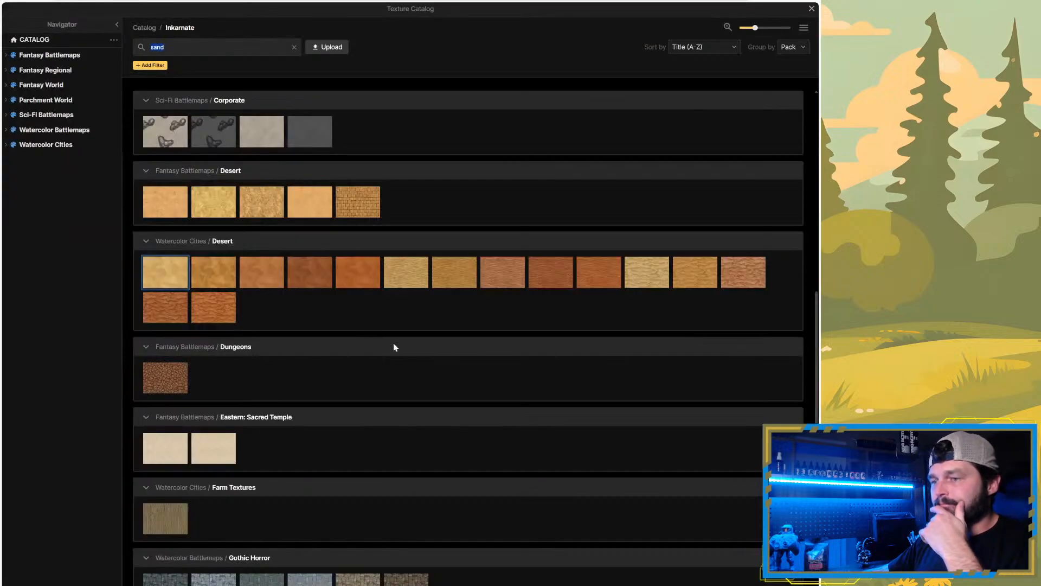
pyautogui.scroll(5, 466, 336)
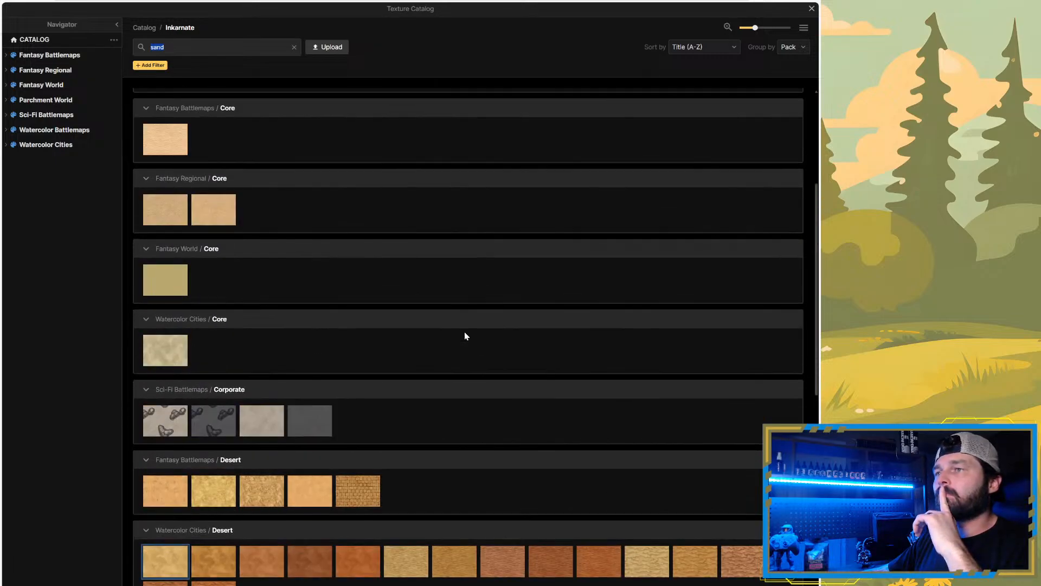
pyautogui.scroll(4, 440, 348)
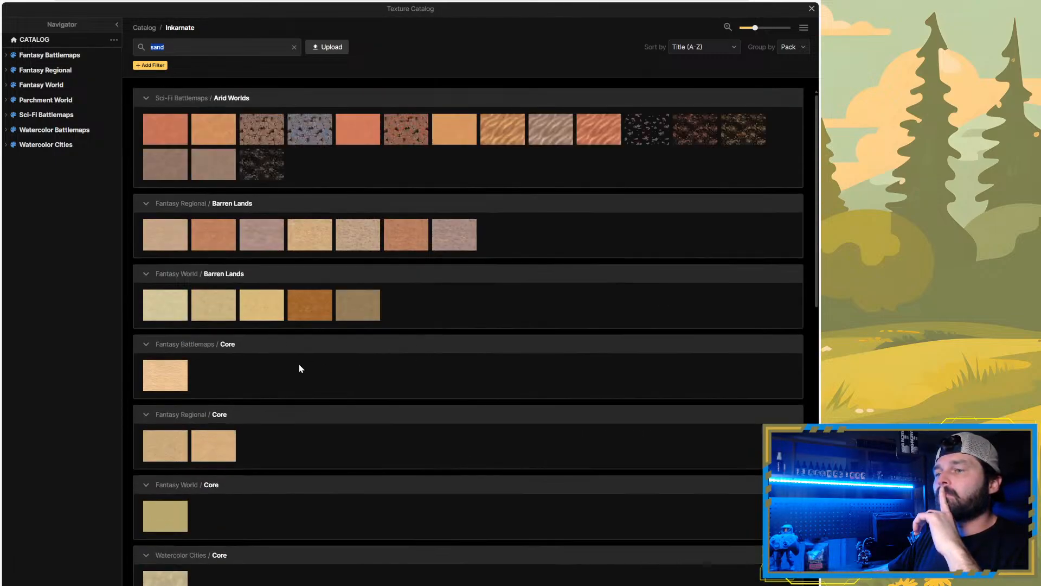
pyautogui.click(176, 378)
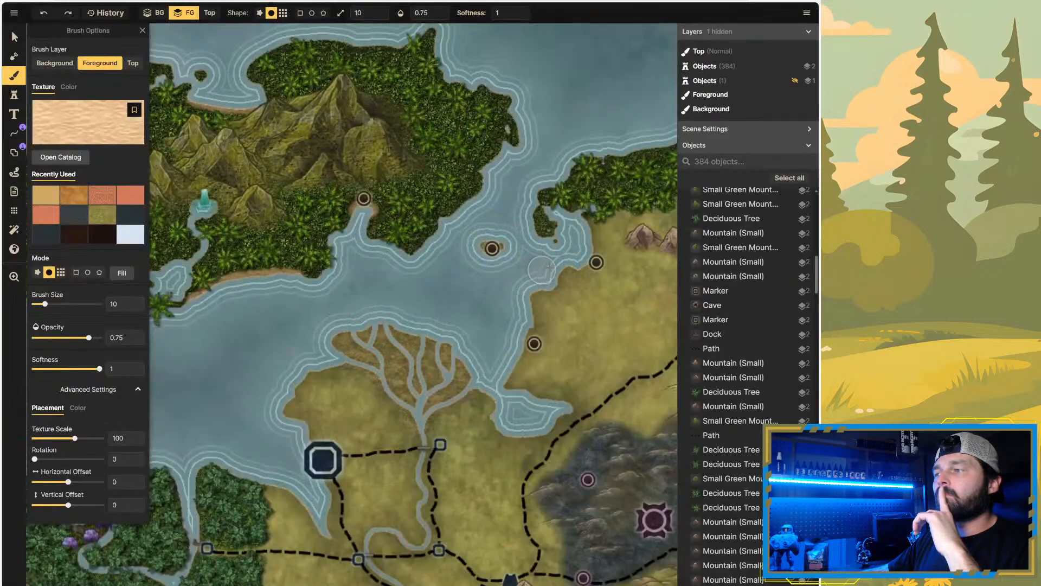
pyautogui.moveTo(574, 261); pyautogui.dragTo(545, 283)
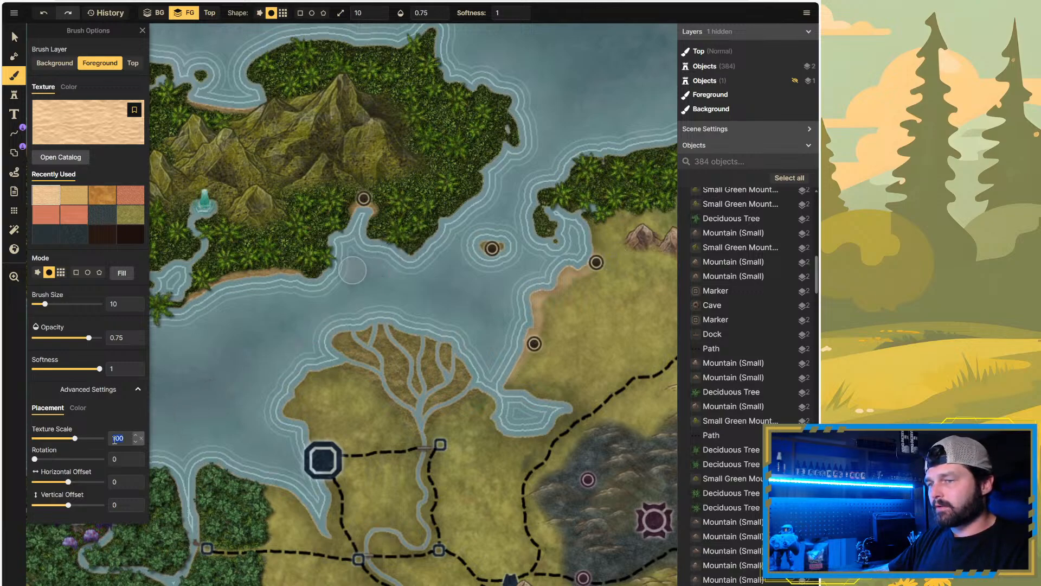
# Step: Repaint the eastern coastal sand strip with the texture scale set to 50 and the brush opacity set to 1
pyautogui.write('50')
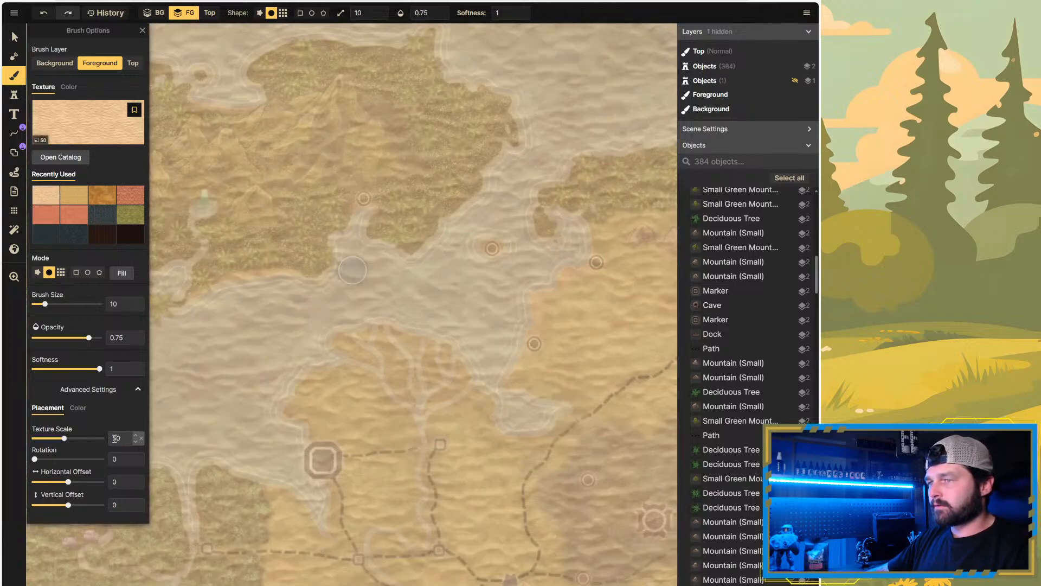
pyautogui.press('Return')
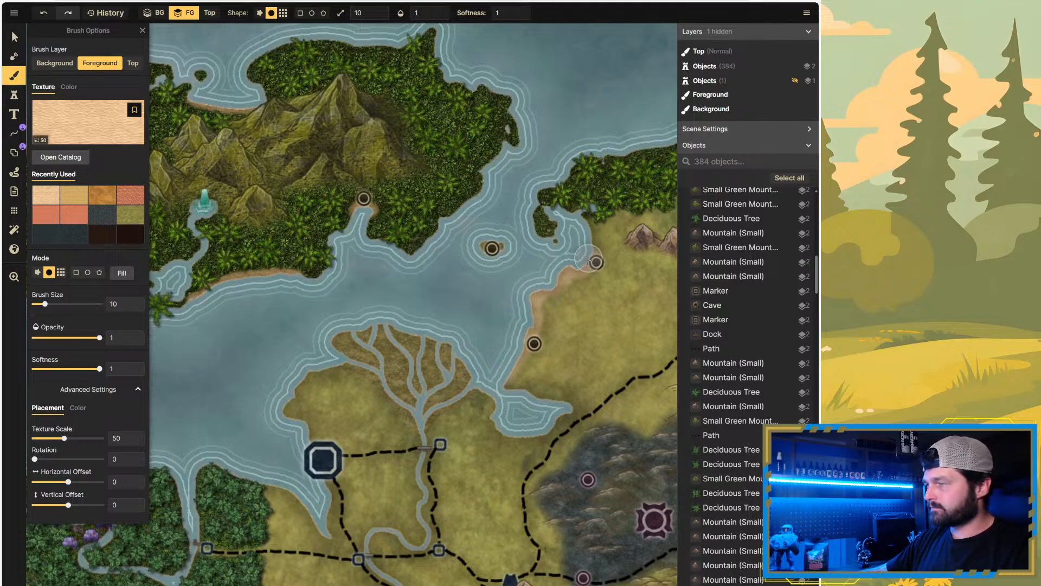
pyautogui.moveTo(559, 279)
pyautogui.mouseDown()
pyautogui.moveTo(530, 294)
pyautogui.moveTo(504, 376)
pyautogui.mouseUp()
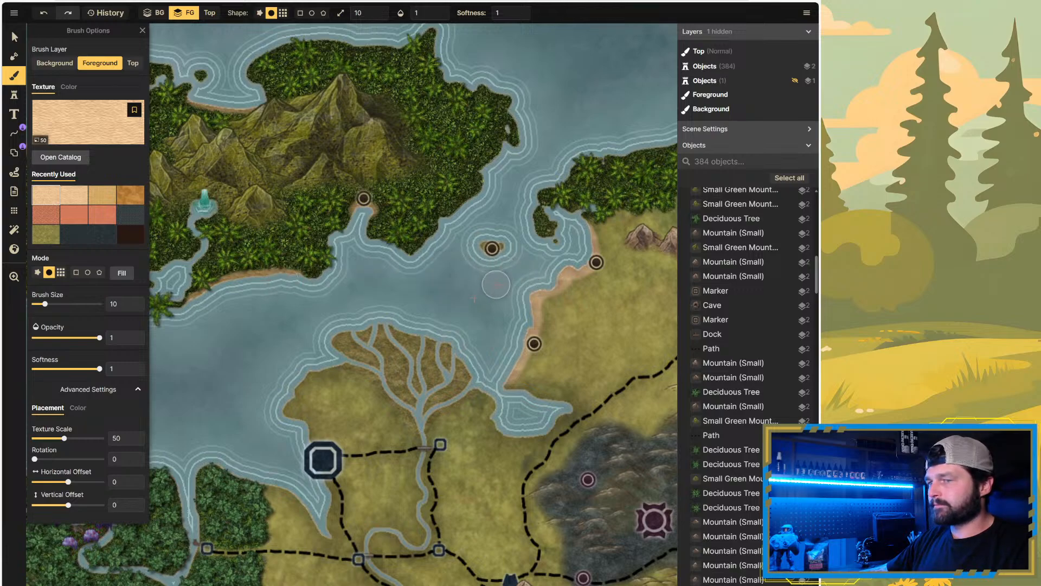
# Step: Set the sand's texture scale to 10 and repaint the coastal strip from above the northern circular marker down to the small inlet
pyautogui.doubleClick(125, 436)
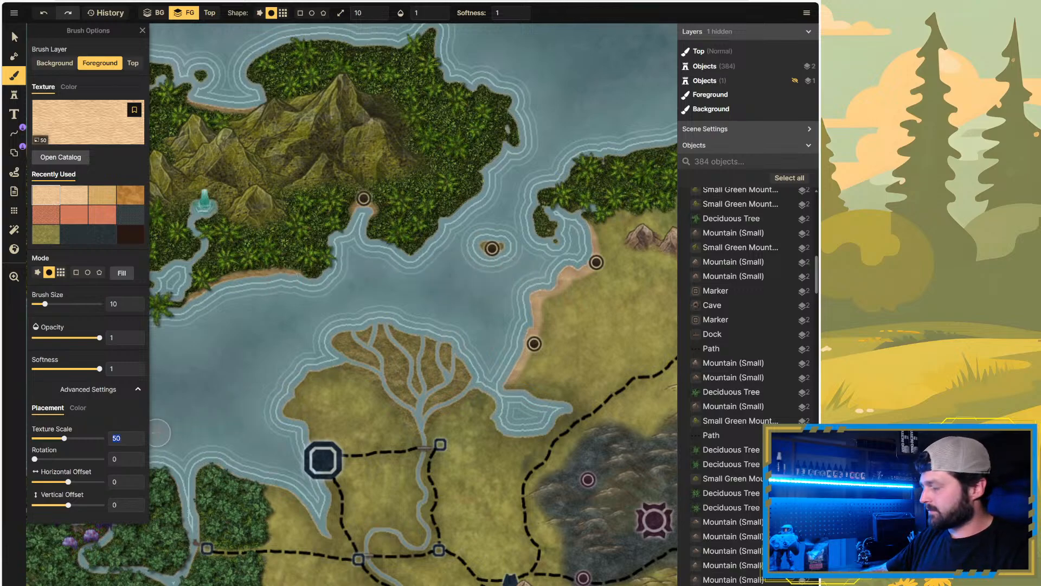
pyautogui.write('10')
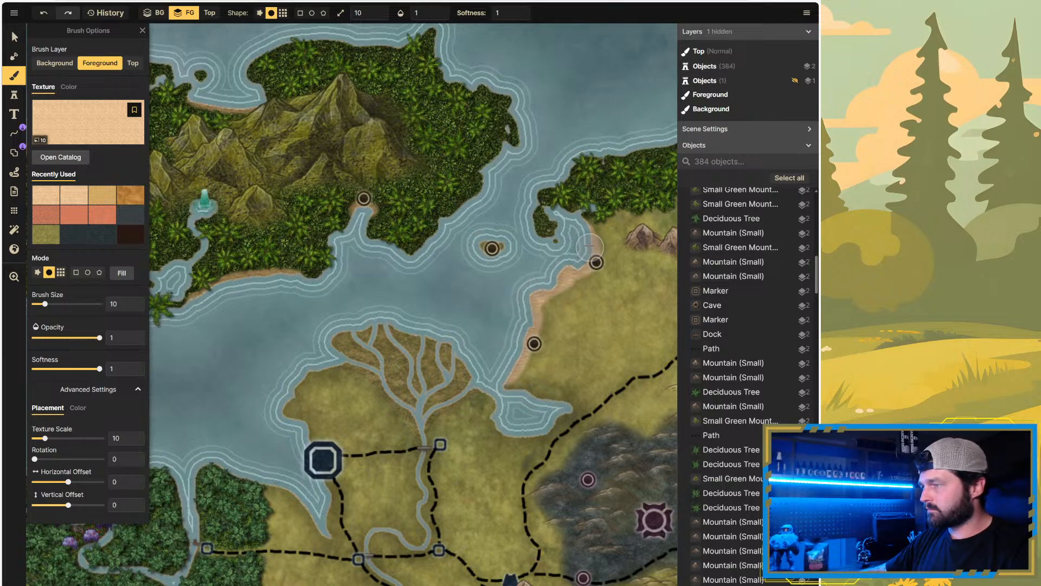
pyautogui.scroll(-2, 301, 262)
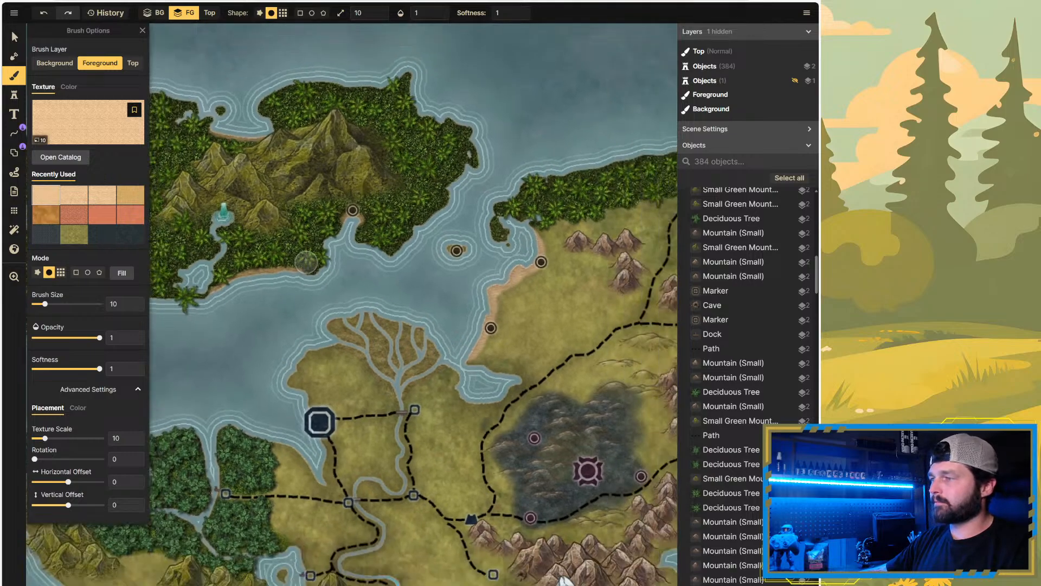
pyautogui.scroll(4, 415, 294)
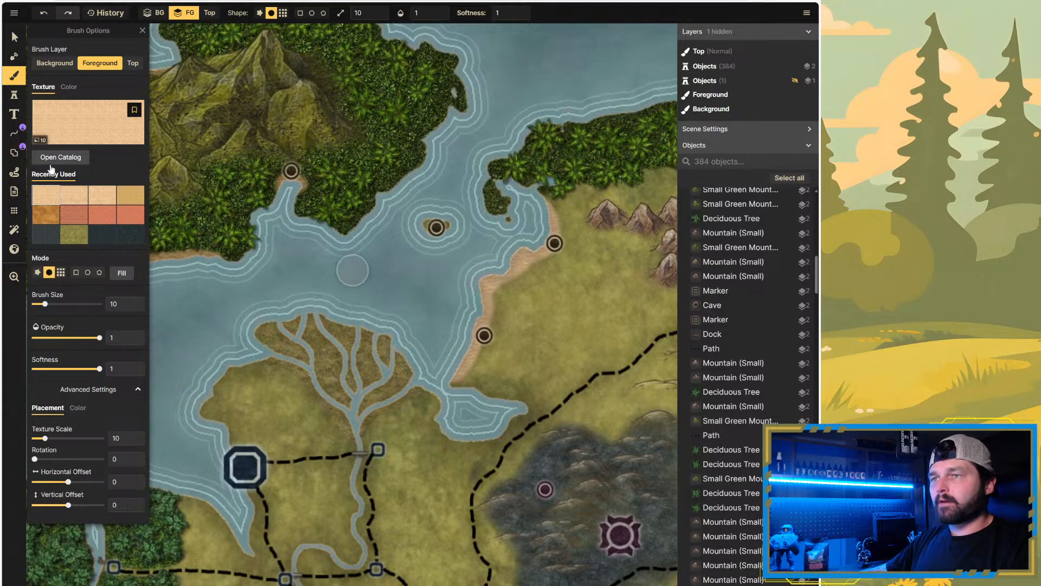
# Step: Select a Fantasy Regional Core desert sand texture and paint the land from the bay's eastern coast to the mountains and dashed road
pyautogui.click(57, 157)
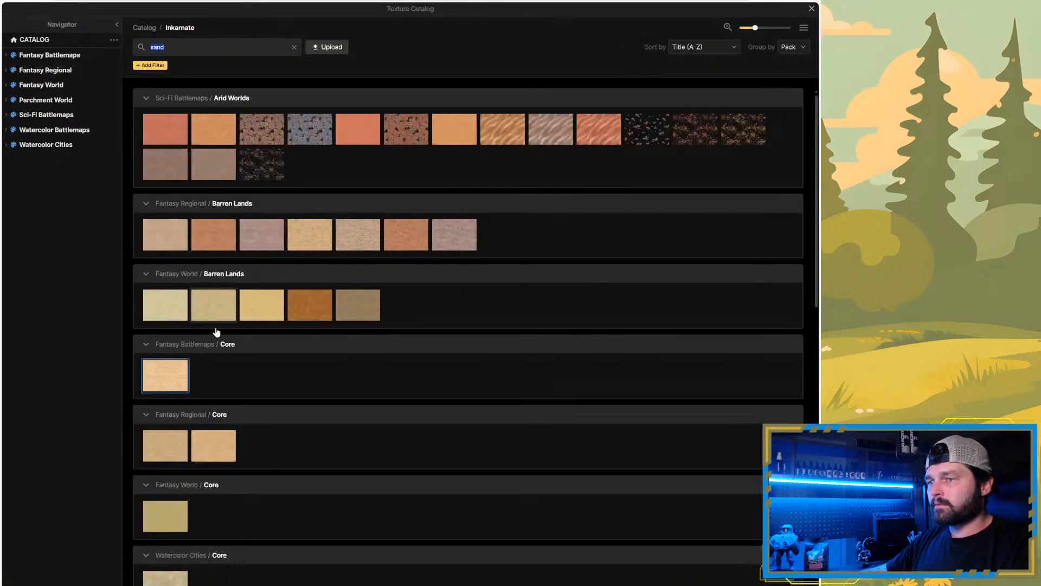
pyautogui.moveTo(205, 453)
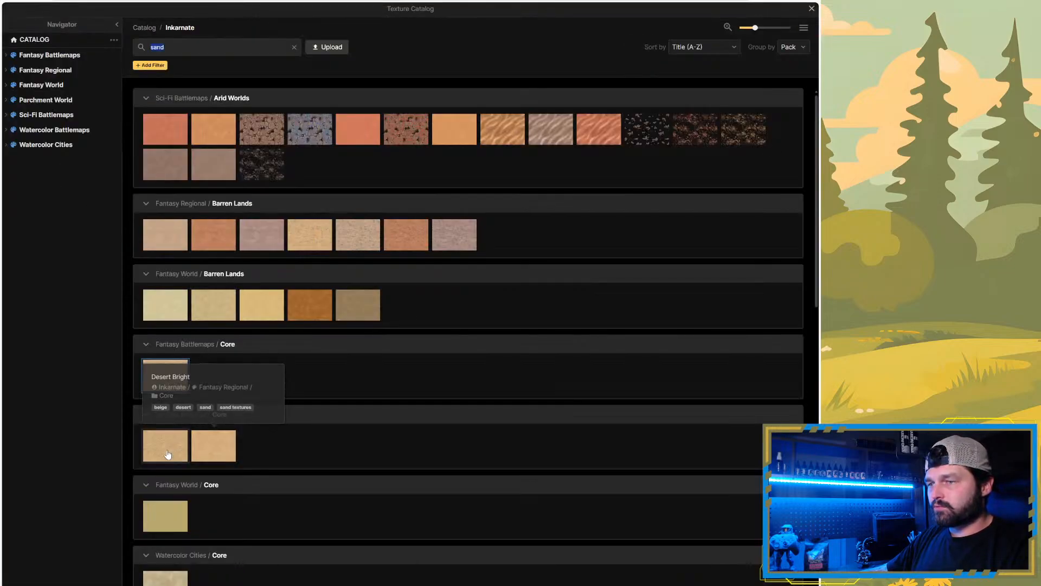
pyautogui.click(186, 452)
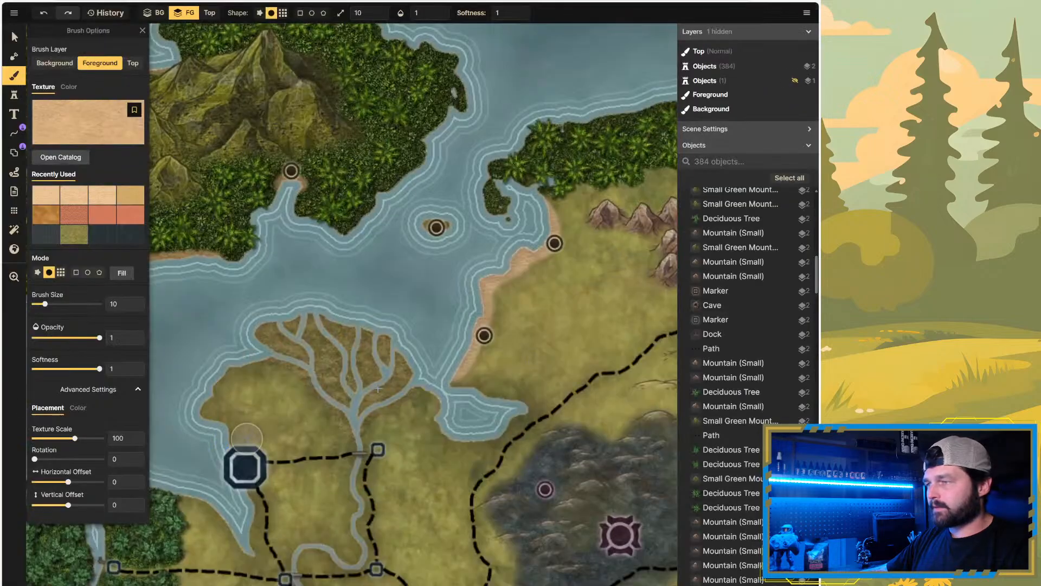
pyautogui.moveTo(461, 382)
pyautogui.mouseDown()
pyautogui.moveTo(486, 372)
pyautogui.moveTo(520, 396)
pyautogui.moveTo(550, 395)
pyautogui.moveTo(578, 383)
pyautogui.moveTo(565, 377)
pyautogui.mouseUp()
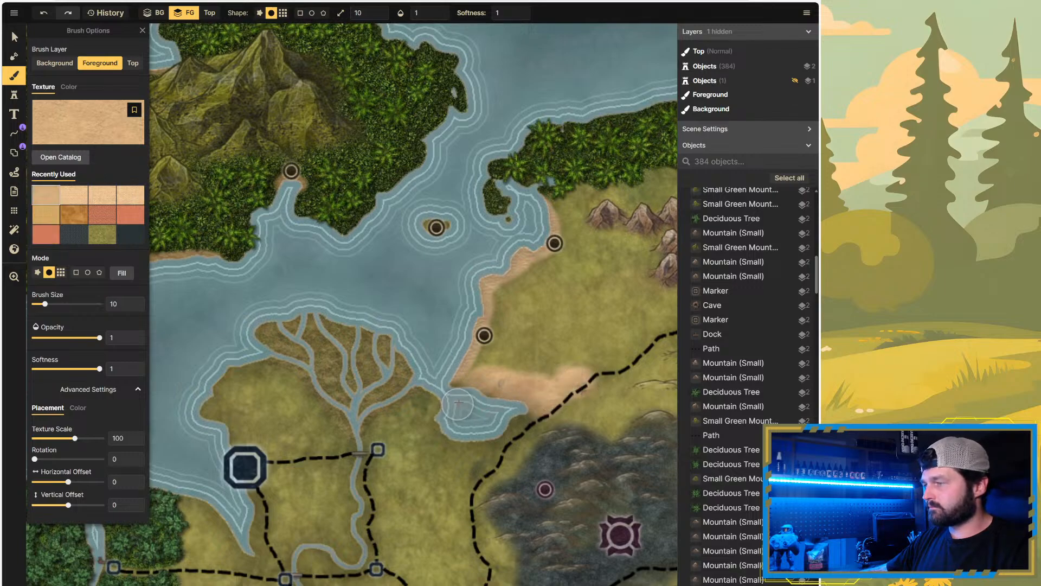
pyautogui.moveTo(479, 378)
pyautogui.mouseDown()
pyautogui.moveTo(492, 361)
pyautogui.moveTo(461, 398)
pyautogui.moveTo(503, 396)
pyautogui.moveTo(515, 348)
pyautogui.moveTo(489, 359)
pyautogui.moveTo(507, 298)
pyautogui.moveTo(564, 264)
pyautogui.moveTo(526, 303)
pyautogui.moveTo(501, 300)
pyautogui.moveTo(559, 264)
pyautogui.moveTo(526, 295)
pyautogui.moveTo(525, 356)
pyautogui.moveTo(551, 324)
pyautogui.moveTo(534, 340)
pyautogui.moveTo(528, 308)
pyautogui.moveTo(569, 290)
pyautogui.moveTo(549, 368)
pyautogui.moveTo(577, 359)
pyautogui.moveTo(582, 369)
pyautogui.moveTo(596, 357)
pyautogui.moveTo(590, 285)
pyautogui.moveTo(571, 254)
pyautogui.moveTo(613, 277)
pyautogui.moveTo(596, 326)
pyautogui.moveTo(592, 265)
pyautogui.moveTo(561, 265)
pyautogui.mouseUp()
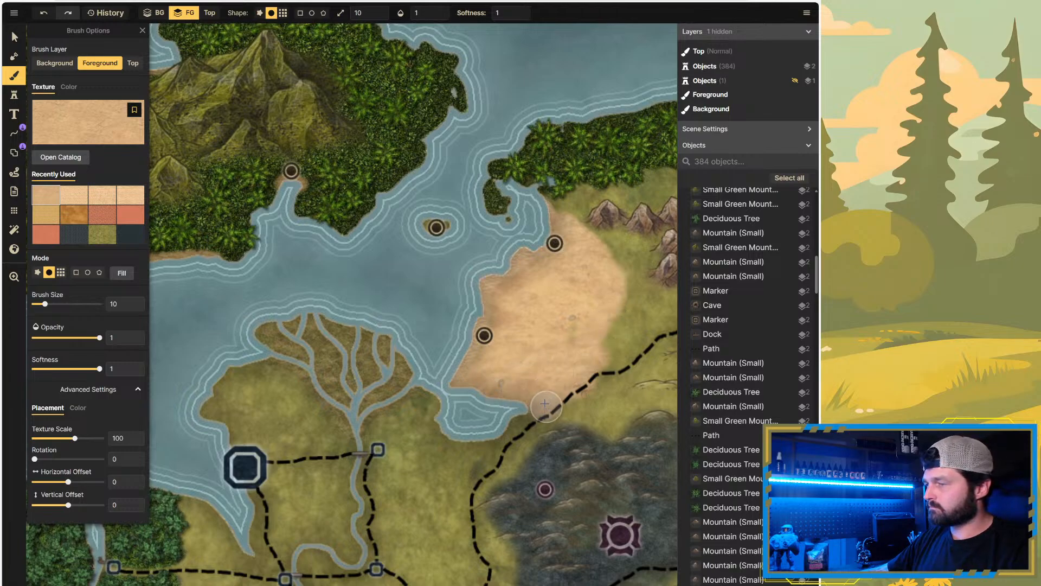
pyautogui.moveTo(597, 375)
pyautogui.mouseDown()
pyautogui.moveTo(658, 314)
pyautogui.moveTo(655, 300)
pyautogui.moveTo(611, 342)
pyautogui.moveTo(648, 284)
pyautogui.moveTo(627, 292)
pyautogui.moveTo(643, 254)
pyautogui.moveTo(589, 238)
pyautogui.moveTo(629, 247)
pyautogui.moveTo(623, 269)
pyautogui.moveTo(638, 247)
pyautogui.moveTo(649, 273)
pyautogui.moveTo(649, 260)
pyautogui.moveTo(641, 241)
pyautogui.moveTo(581, 231)
pyautogui.mouseUp()
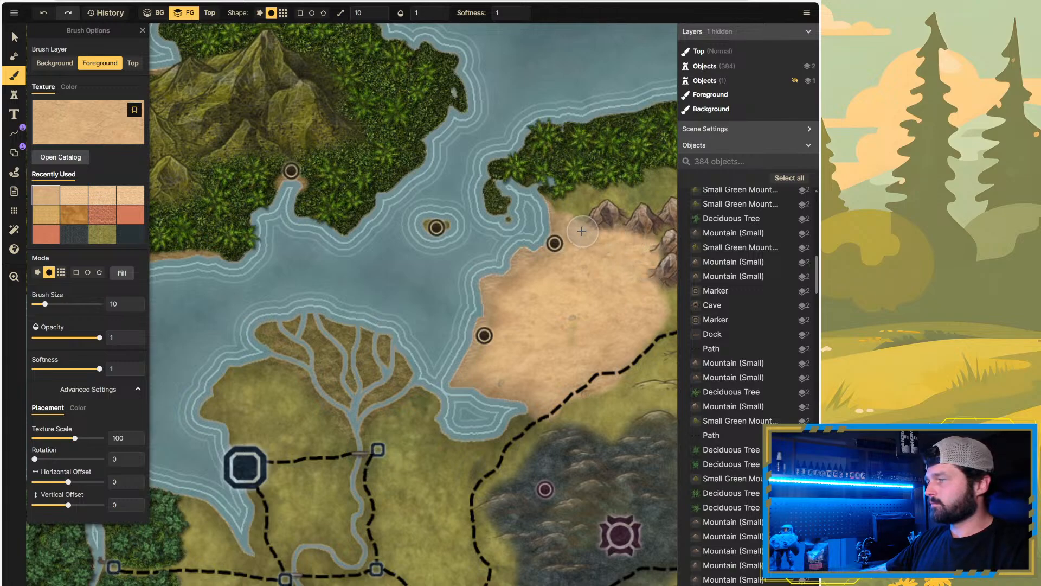
# Step: Set the brush size to 5 and extend the sand below the eastern mountains, around the road junction and along the dashed road
pyautogui.doubleClick(114, 304)
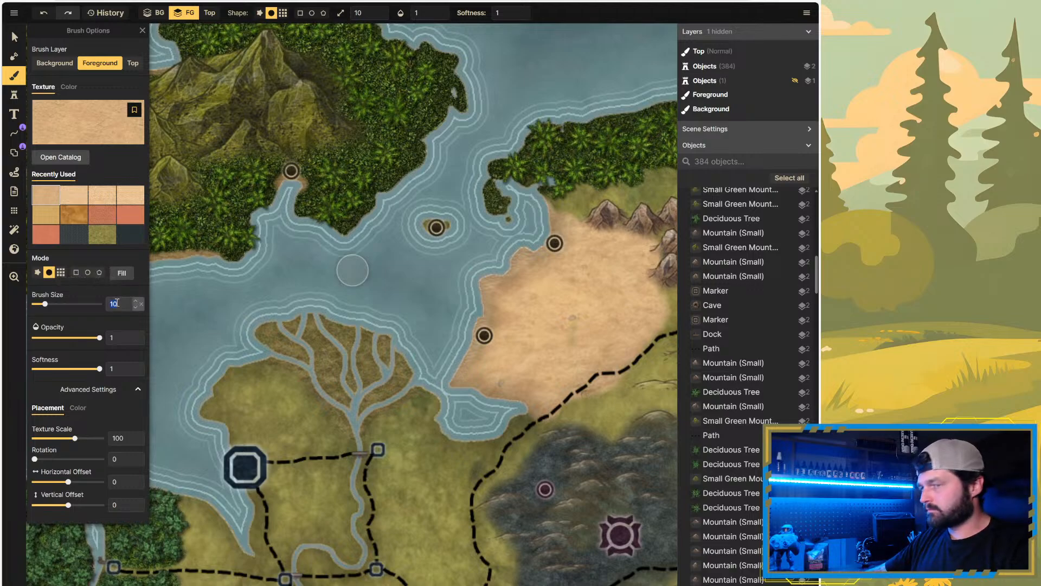
pyautogui.write('2')
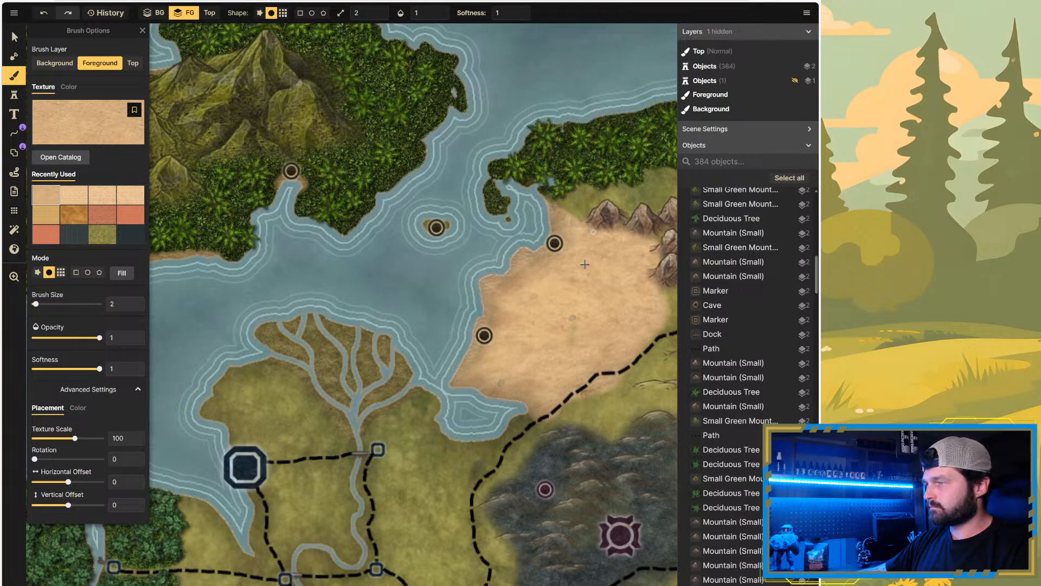
pyautogui.scroll(-3, 439, 262)
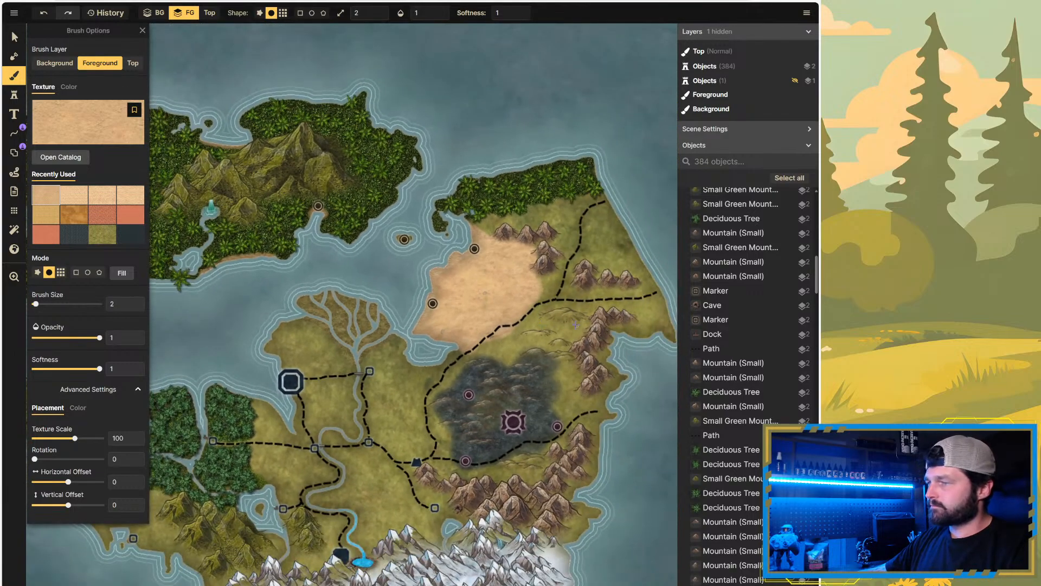
pyautogui.scroll(2, 576, 325)
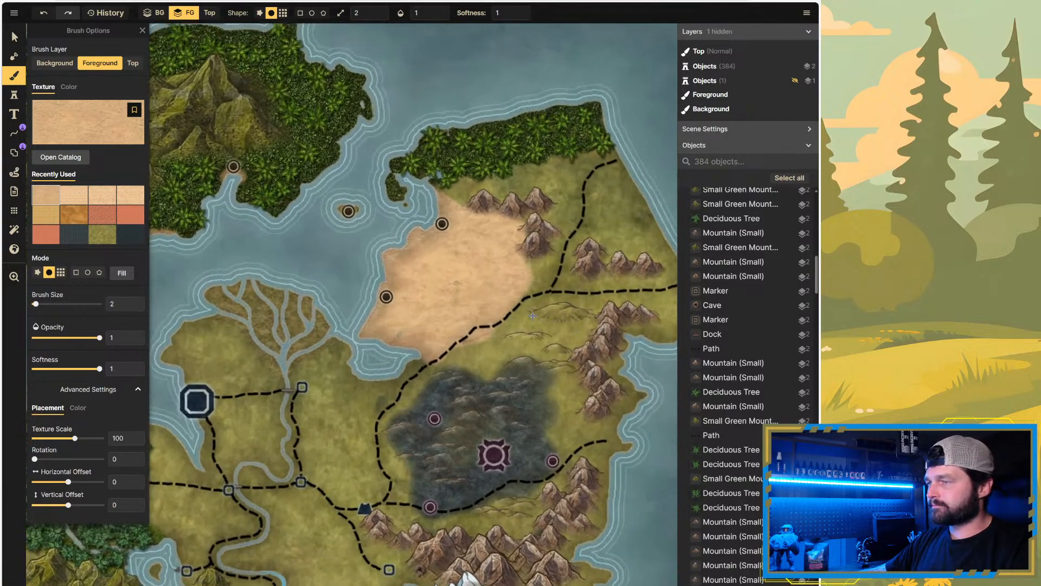
pyautogui.scroll(1, 533, 316)
pyautogui.scroll(1, 537, 312)
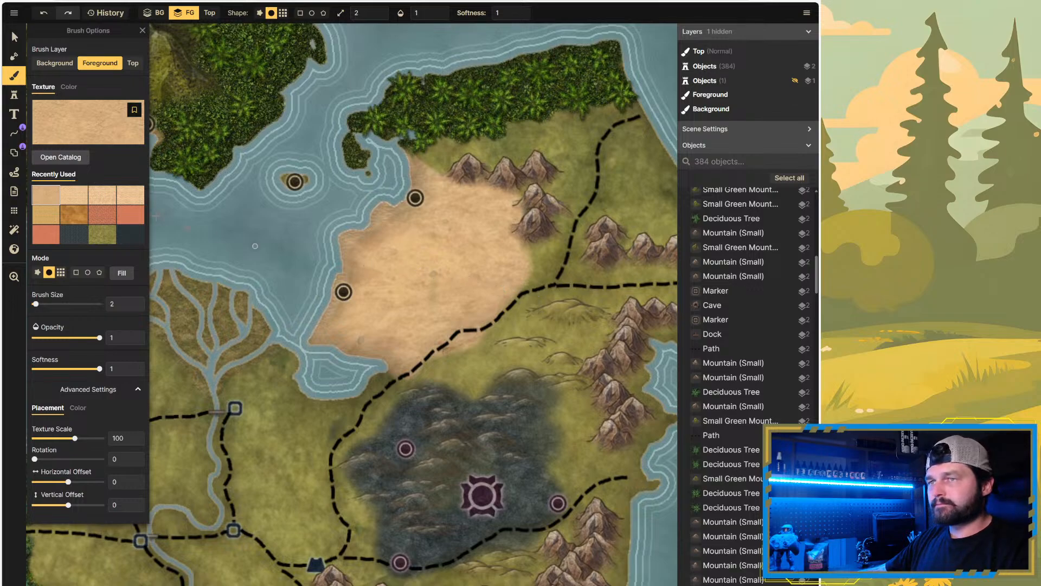
pyautogui.click(121, 307)
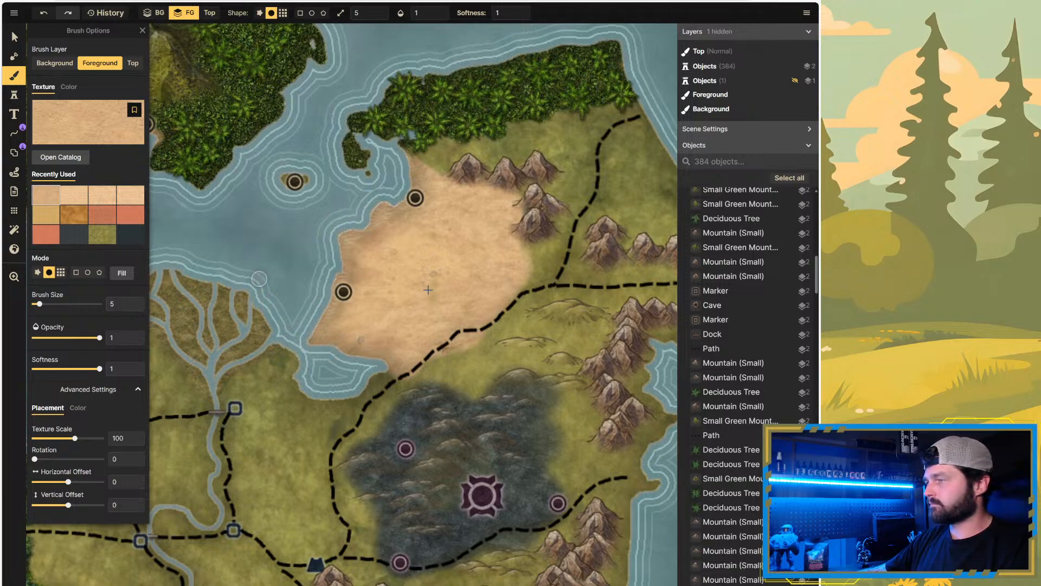
pyautogui.moveTo(533, 255)
pyautogui.mouseDown()
pyautogui.moveTo(516, 249)
pyautogui.moveTo(531, 277)
pyautogui.moveTo(511, 287)
pyautogui.moveTo(557, 253)
pyautogui.mouseUp()
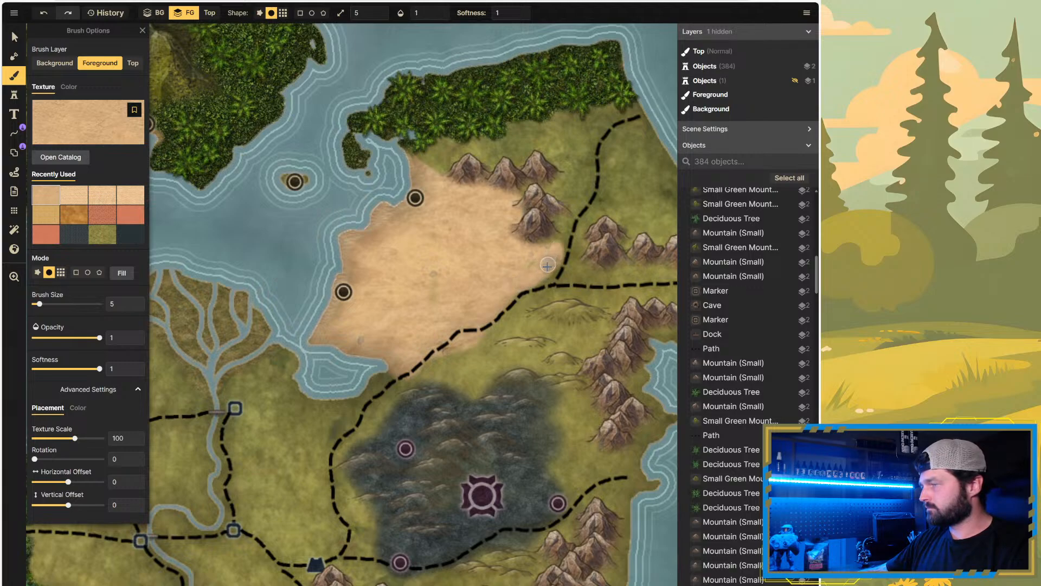
pyautogui.moveTo(551, 272)
pyautogui.mouseDown()
pyautogui.moveTo(566, 260)
pyautogui.moveTo(561, 278)
pyautogui.mouseUp()
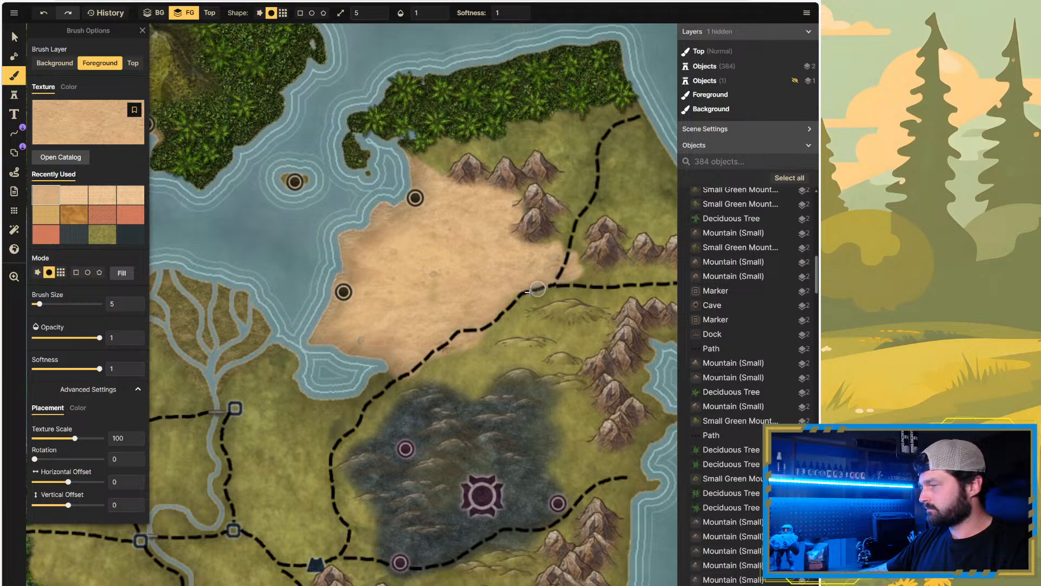
pyautogui.moveTo(511, 316); pyautogui.dragTo(573, 279)
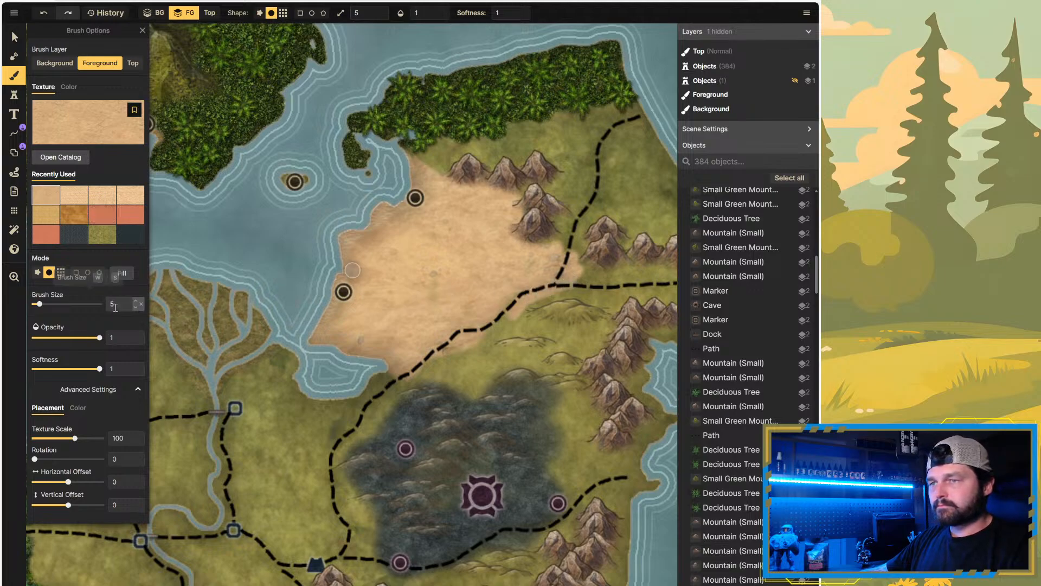
# Step: Set the brush size to 18 and opacity to 0.48, and blend the desert's outer edges into the surrounding grassland
pyautogui.moveTo(39, 305); pyautogui.dragTo(64, 305)
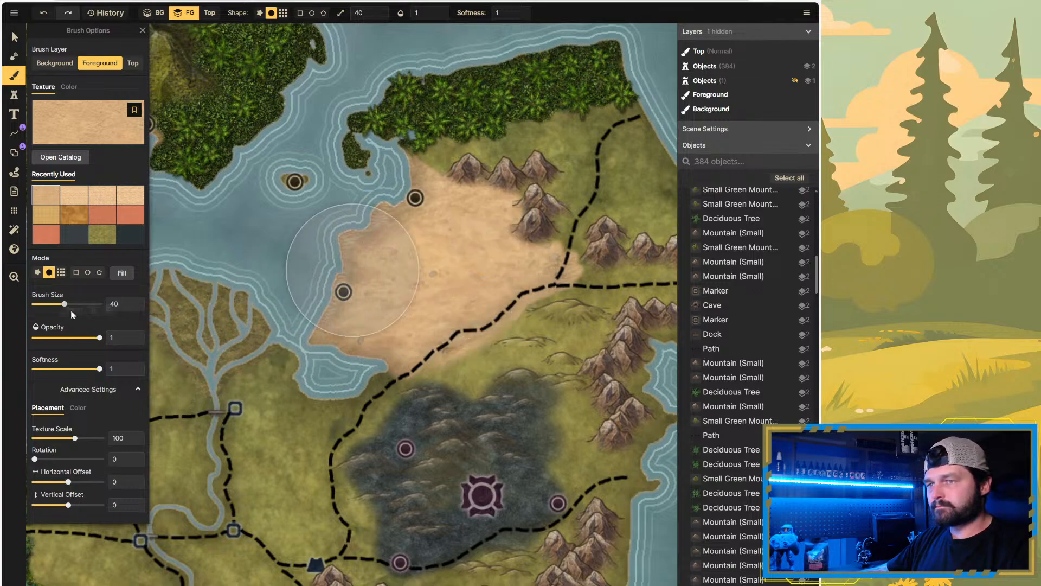
pyautogui.moveTo(65, 304); pyautogui.dragTo(51, 303)
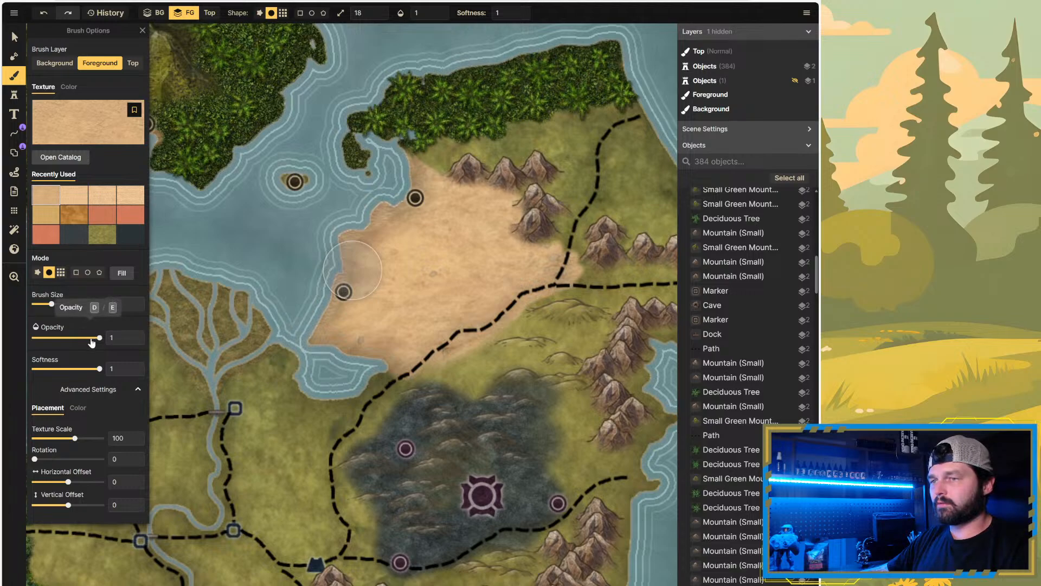
pyautogui.moveTo(92, 341); pyautogui.dragTo(80, 345)
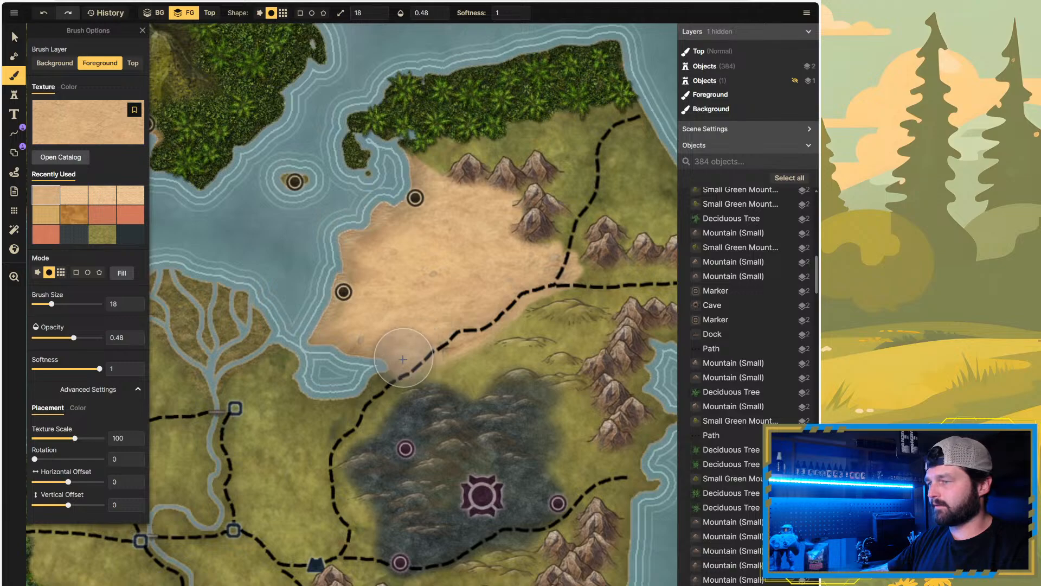
pyautogui.moveTo(403, 360)
pyautogui.mouseDown()
pyautogui.moveTo(440, 352)
pyautogui.moveTo(506, 313)
pyautogui.moveTo(552, 279)
pyautogui.moveTo(563, 255)
pyautogui.moveTo(564, 270)
pyautogui.moveTo(546, 285)
pyautogui.moveTo(533, 265)
pyautogui.moveTo(573, 277)
pyautogui.moveTo(515, 257)
pyautogui.moveTo(491, 190)
pyautogui.moveTo(419, 172)
pyautogui.moveTo(487, 217)
pyautogui.moveTo(576, 311)
pyautogui.moveTo(455, 213)
pyautogui.moveTo(455, 188)
pyautogui.moveTo(426, 167)
pyautogui.moveTo(450, 180)
pyautogui.mouseUp()
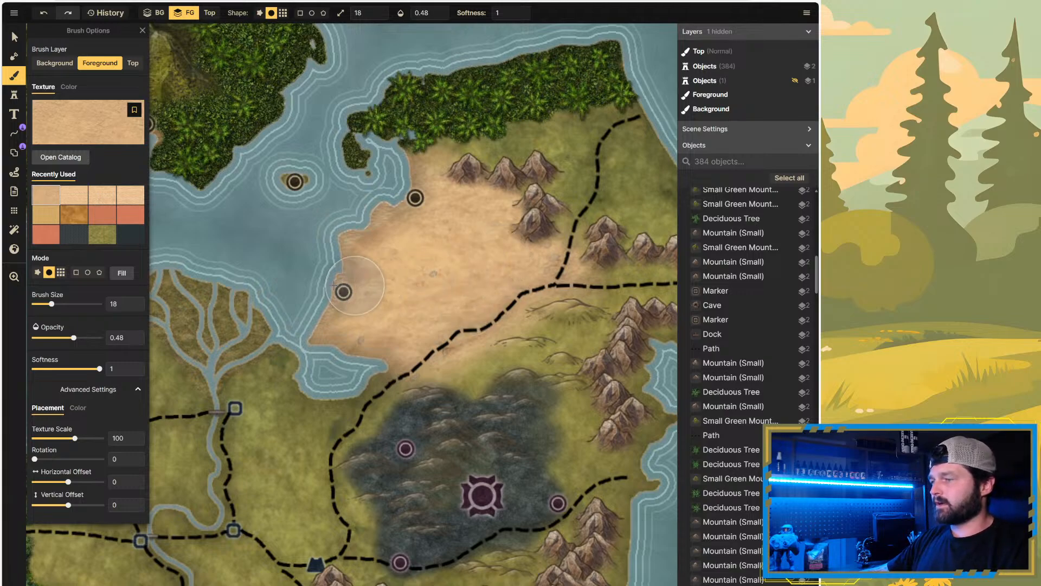
# Step: Select the recently used dark slate texture at scale 10 and softly blend the edges of the dark wasteland south of the desert
pyautogui.scroll(-4, 356, 285)
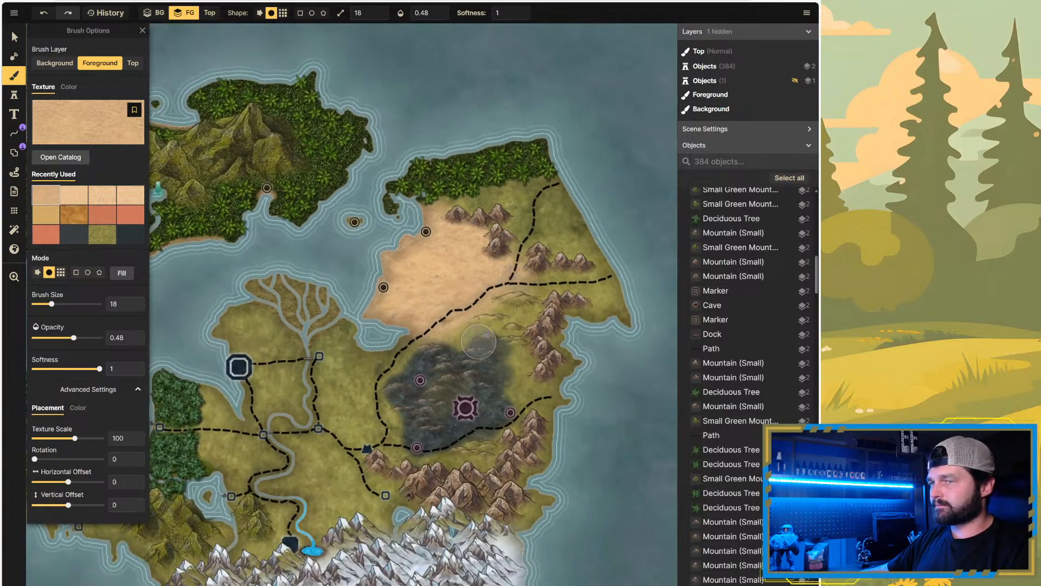
pyautogui.scroll(3, 521, 350)
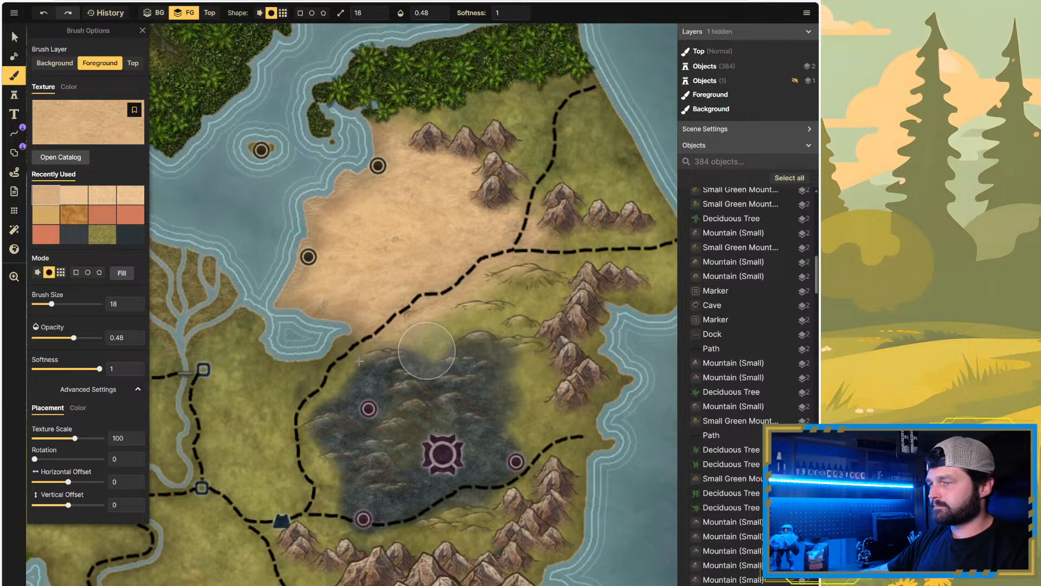
pyautogui.scroll(-2, 606, 331)
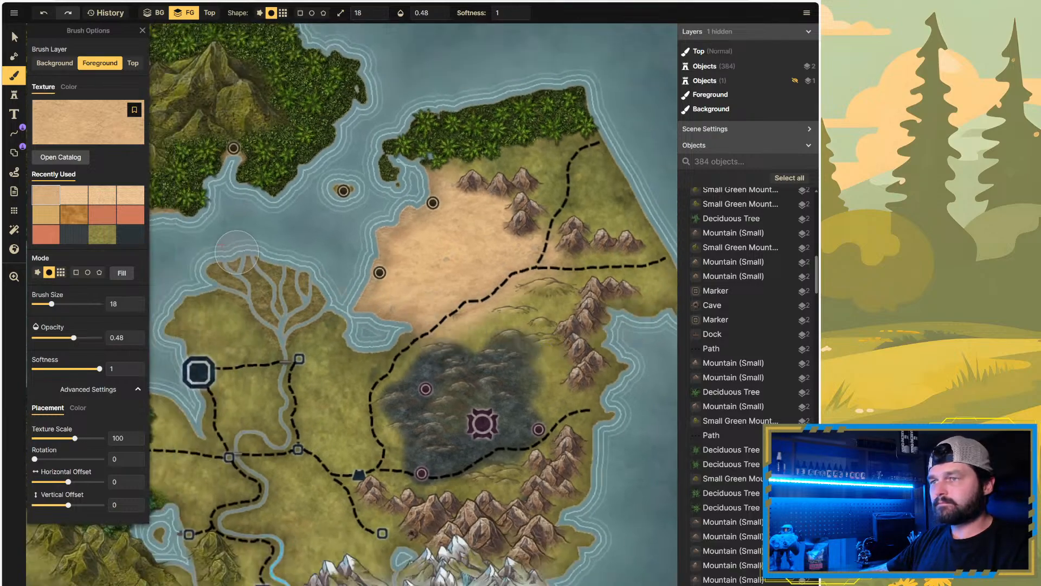
pyautogui.click(72, 238)
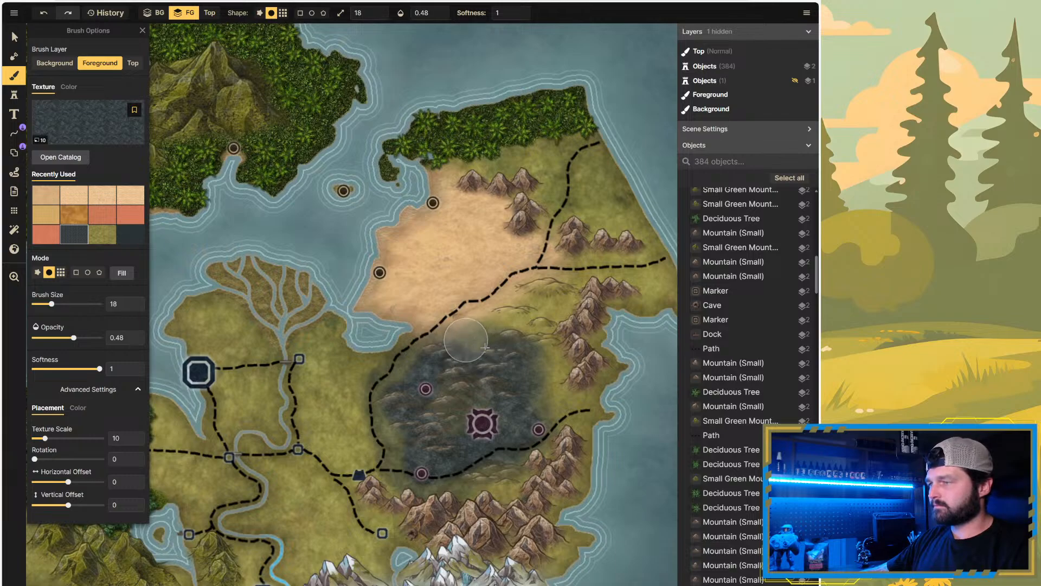
pyautogui.moveTo(531, 393); pyautogui.dragTo(525, 401)
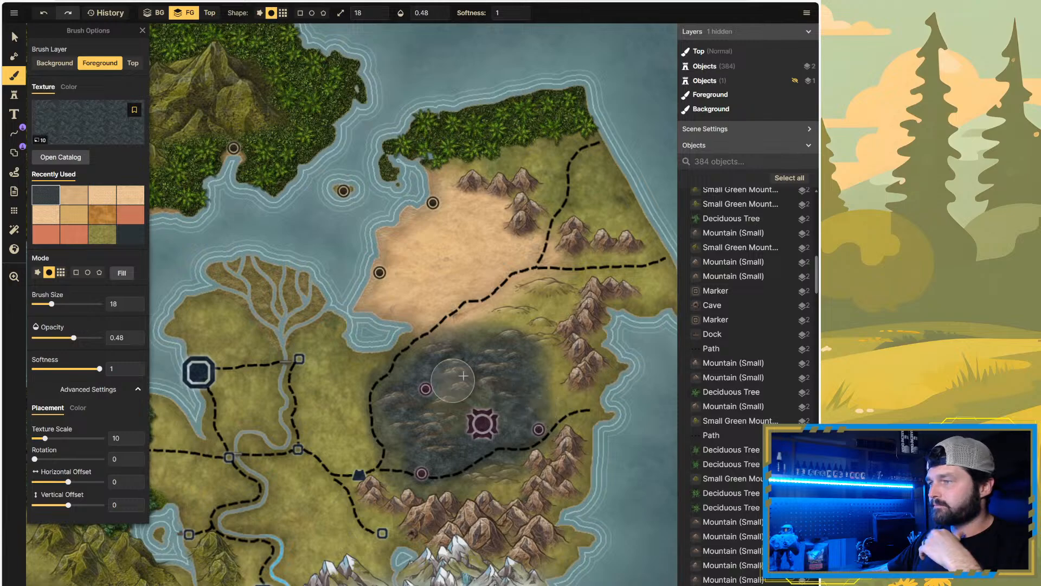
# Step: Examine the whole map and its eastern half to judge how the desert and dark wasteland fit with the other regions
pyautogui.scroll(-4, 537, 365)
pyautogui.scroll(-3, 621, 359)
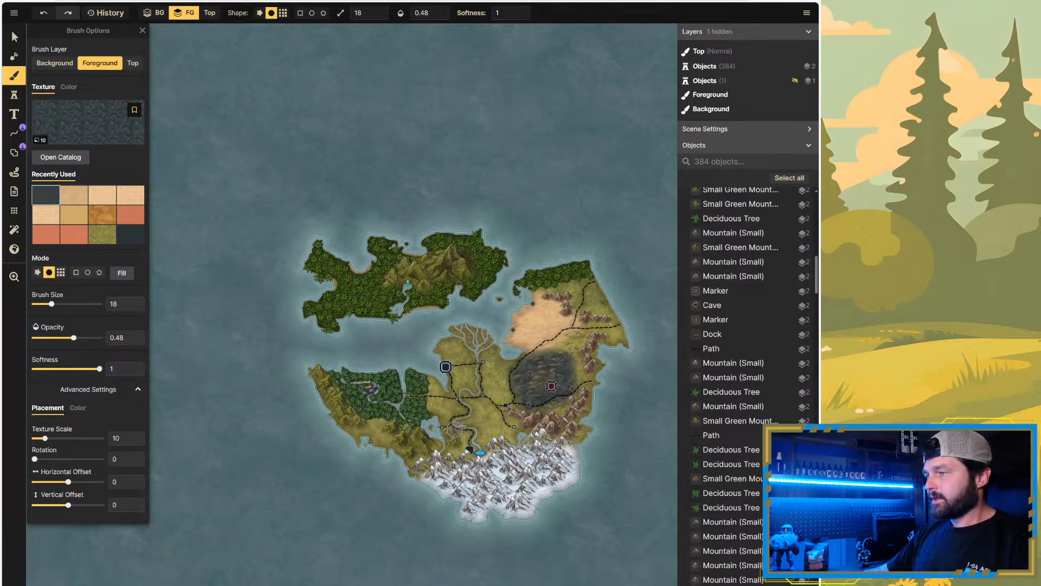
pyautogui.scroll(2, 479, 416)
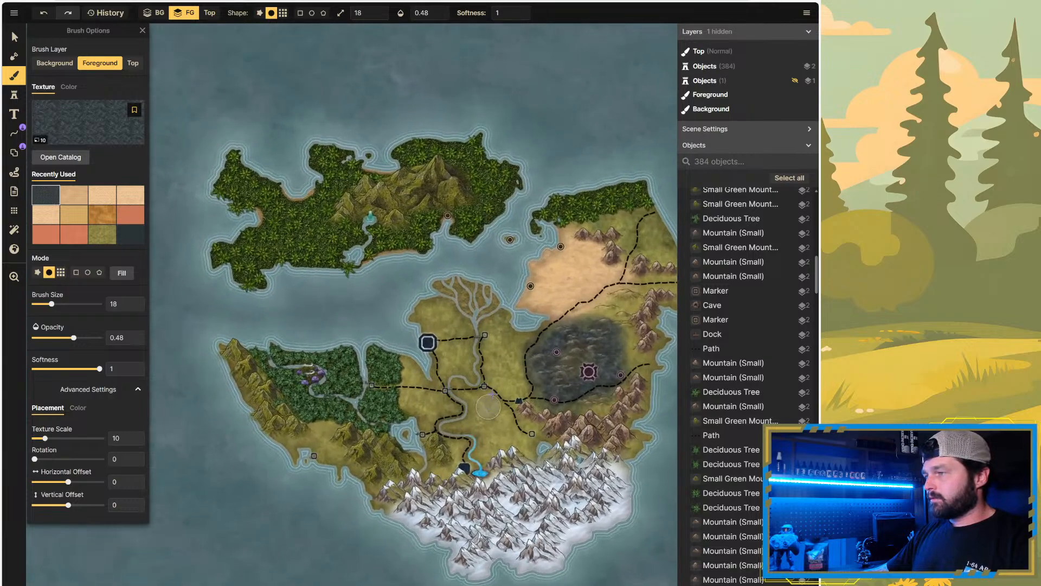
pyautogui.scroll(1, 488, 407)
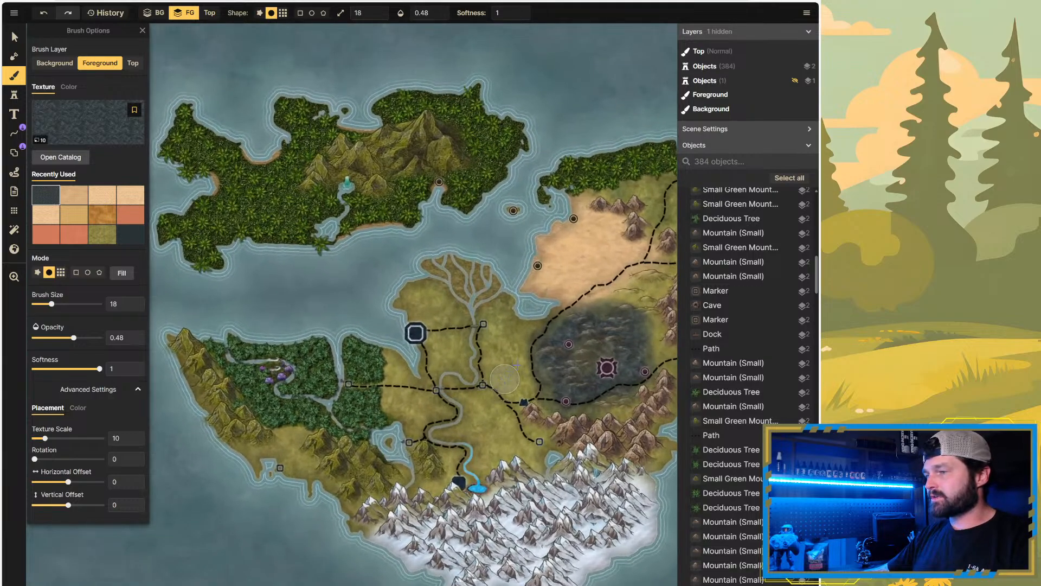
pyautogui.scroll(3, 564, 344)
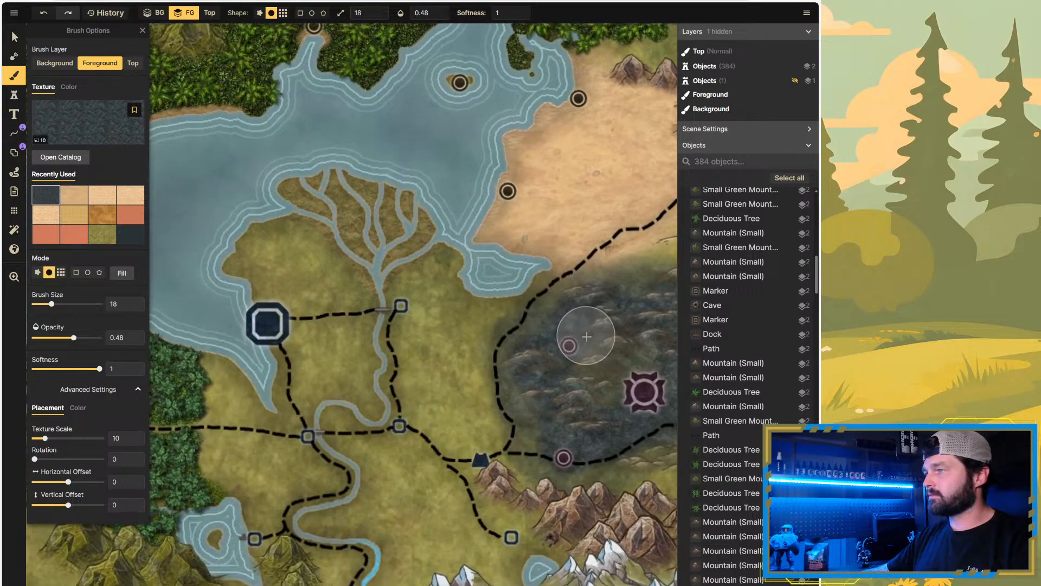
pyautogui.scroll(-3, 525, 296)
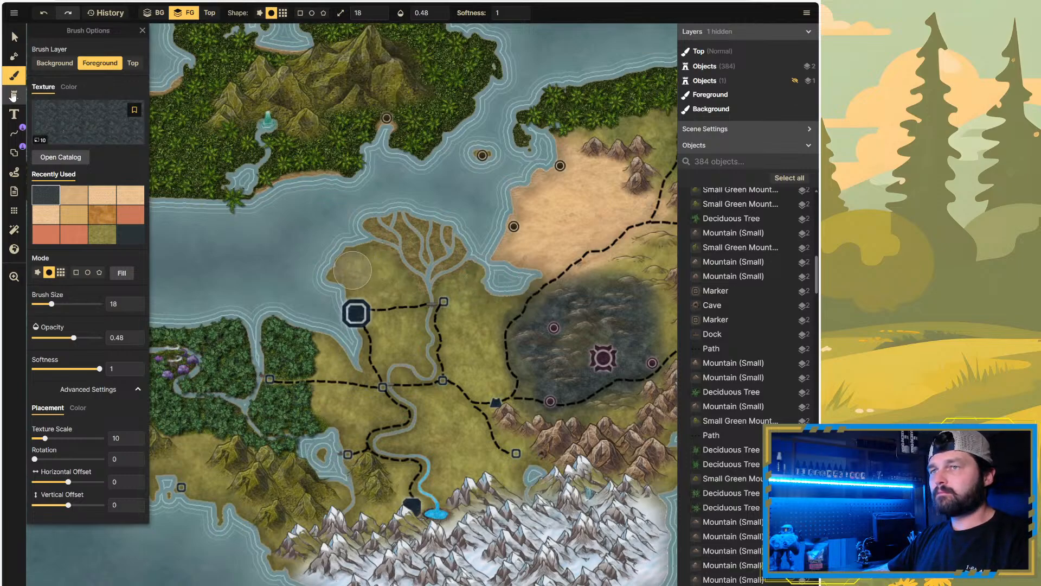
pyautogui.scroll(-3, 373, 224)
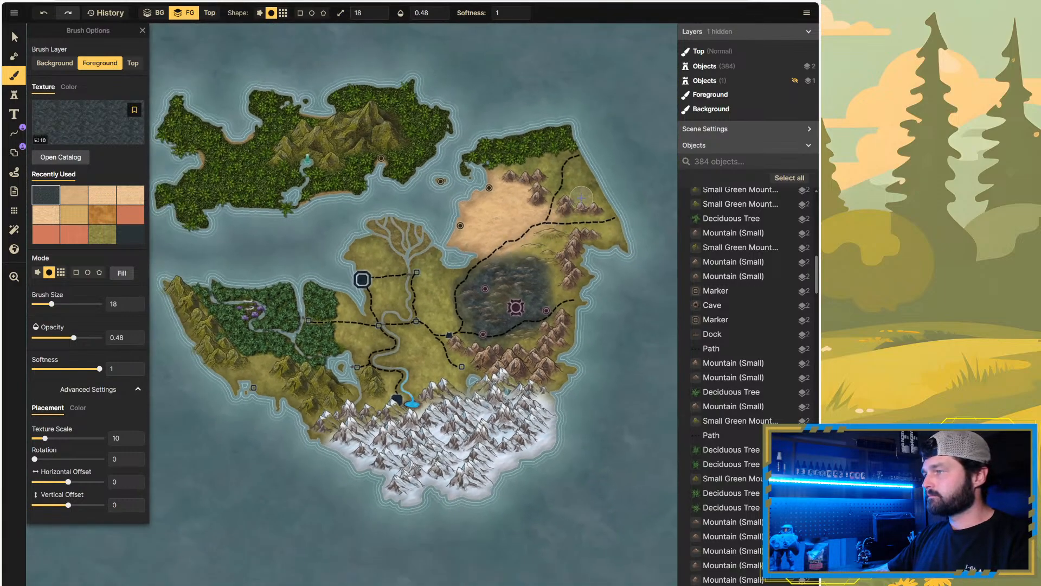
pyautogui.scroll(1, 581, 198)
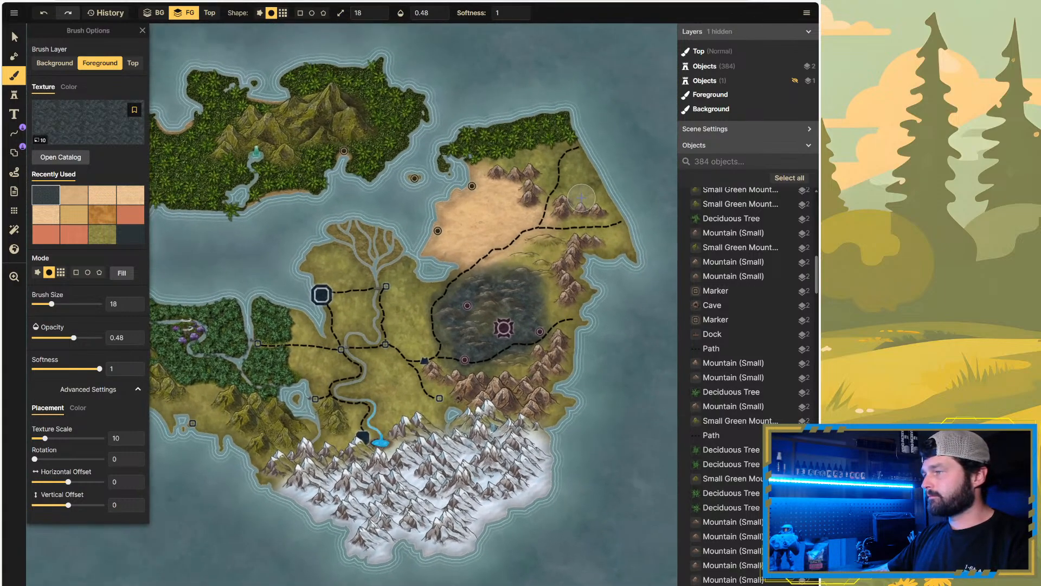
pyautogui.scroll(3, 611, 186)
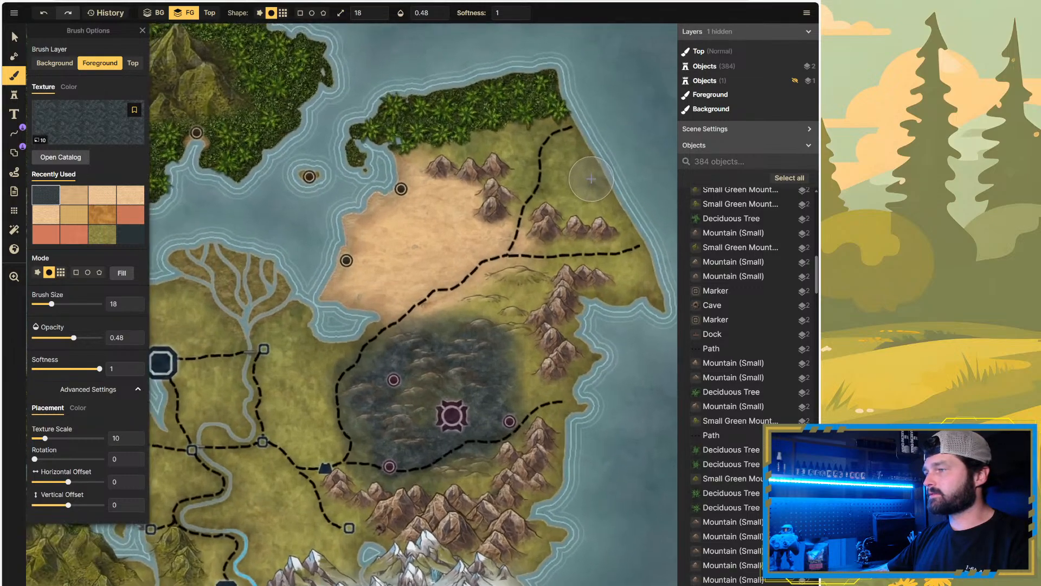
pyautogui.scroll(-3, 575, 182)
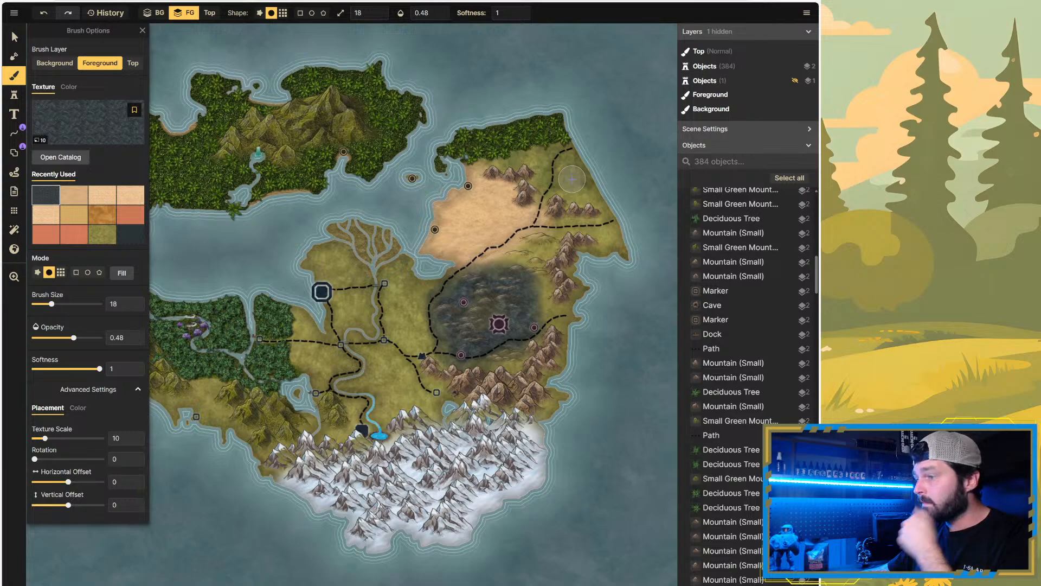
pyautogui.scroll(-2, 574, 202)
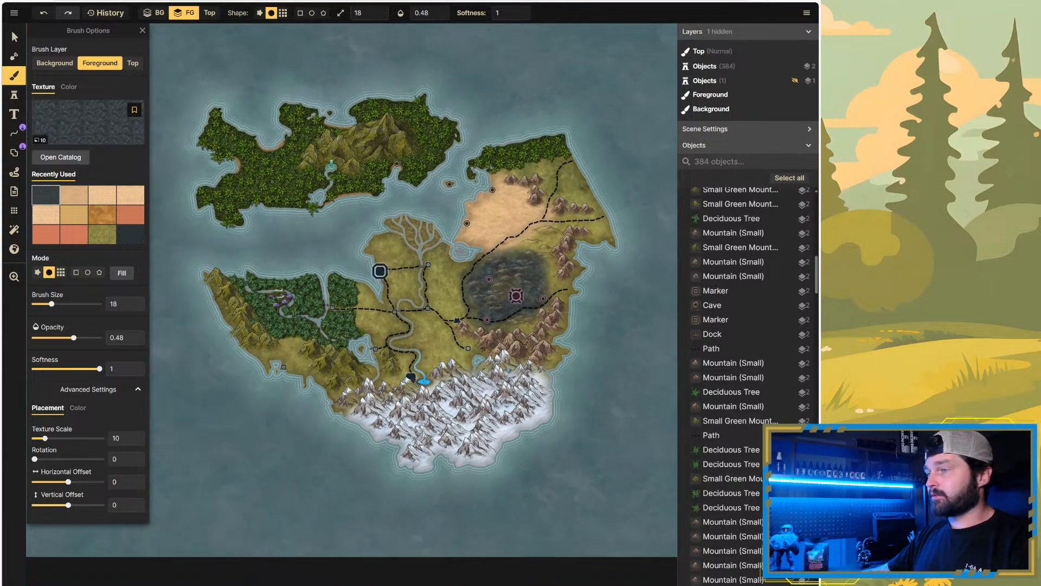
pyautogui.scroll(1, 415, 258)
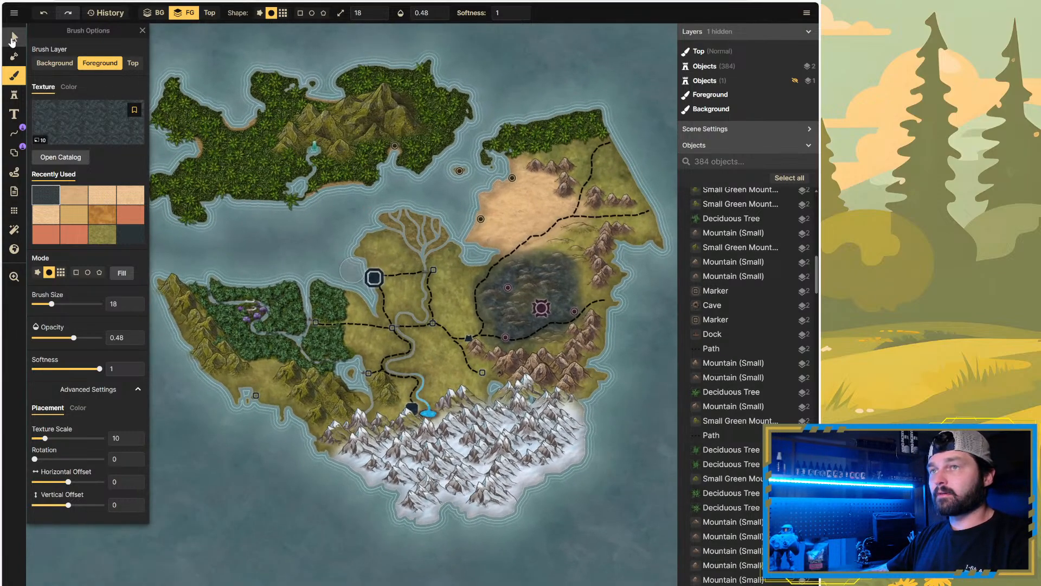
# Step: Duplicate the square town marker just southeast of the river delta and place the copy where the dashed road ends on the east coast
pyautogui.click(13, 38)
pyautogui.scroll(3, 421, 242)
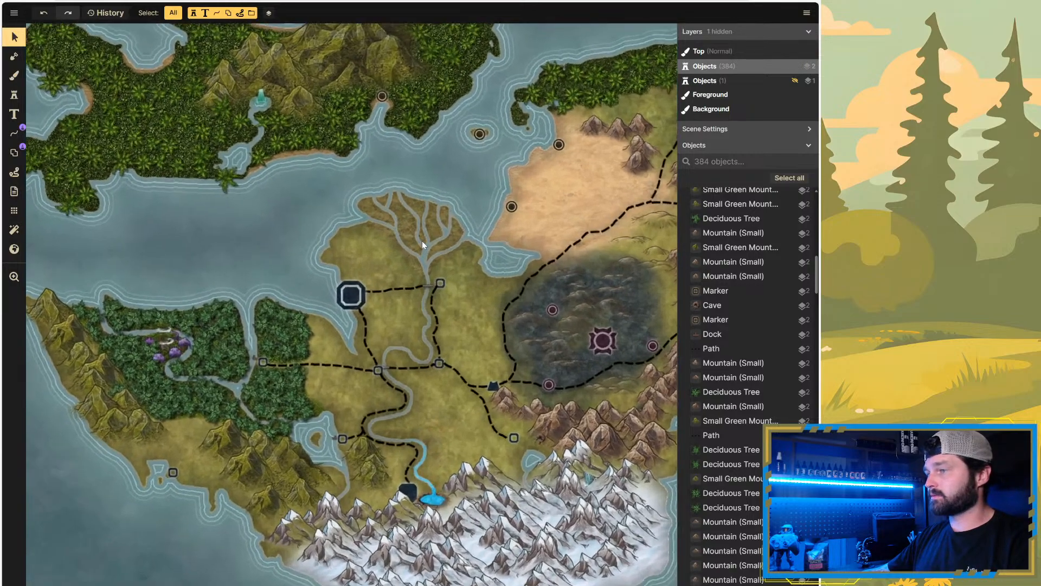
pyautogui.scroll(-5, 284, 275)
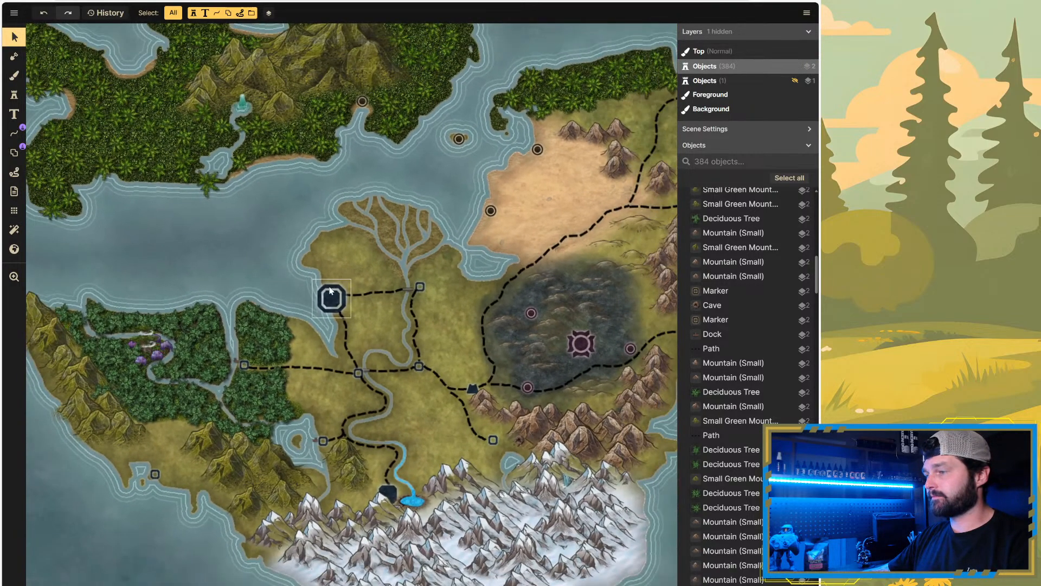
pyautogui.scroll(5, 467, 338)
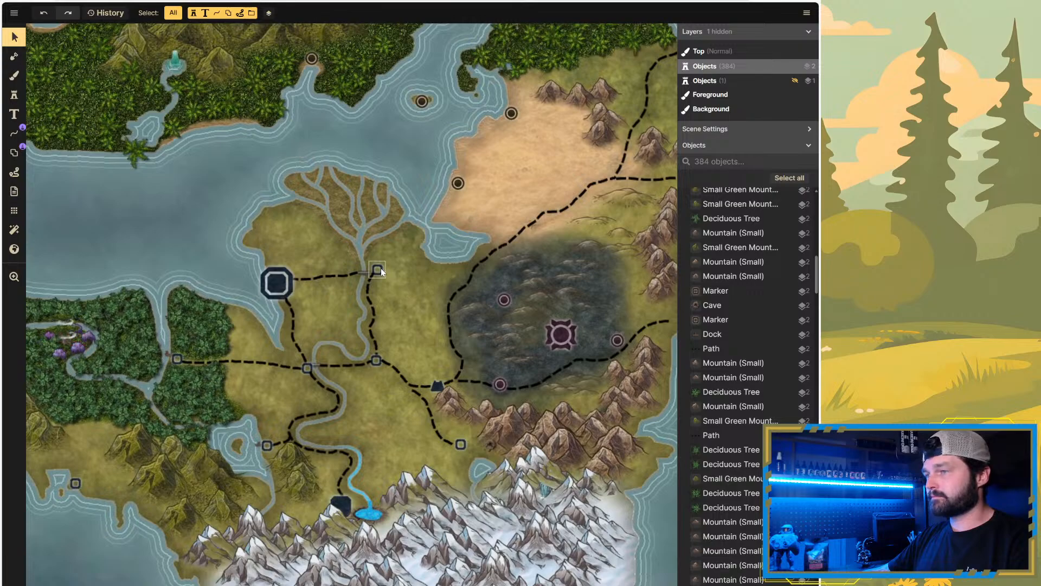
pyautogui.click(380, 270)
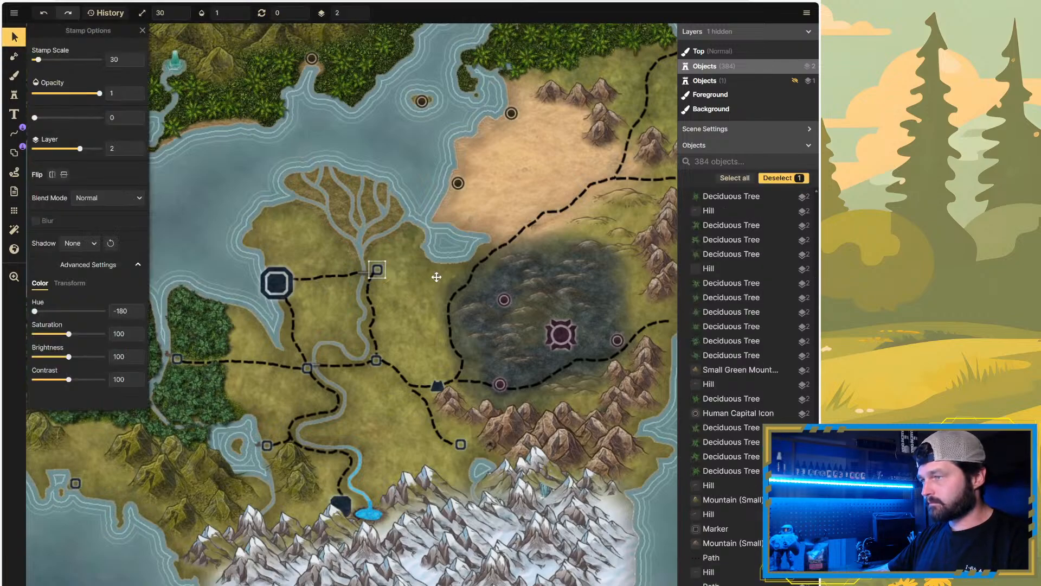
pyautogui.hotkey('ctrl', 'v')
pyautogui.moveTo(431, 275); pyautogui.dragTo(664, 319)
pyautogui.scroll(-5, 453, 278)
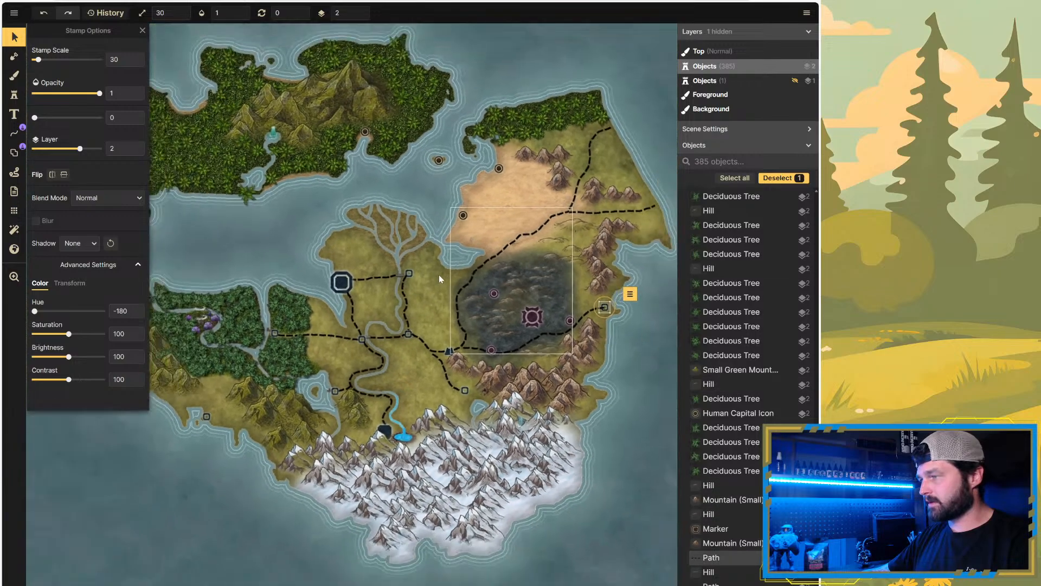
pyautogui.scroll(5, 649, 302)
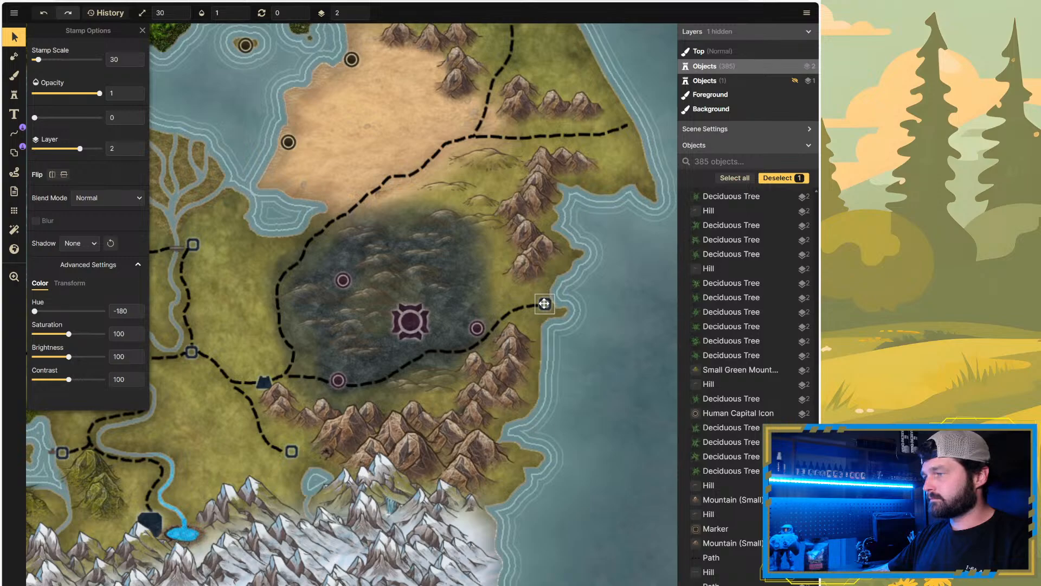
pyautogui.click(607, 323)
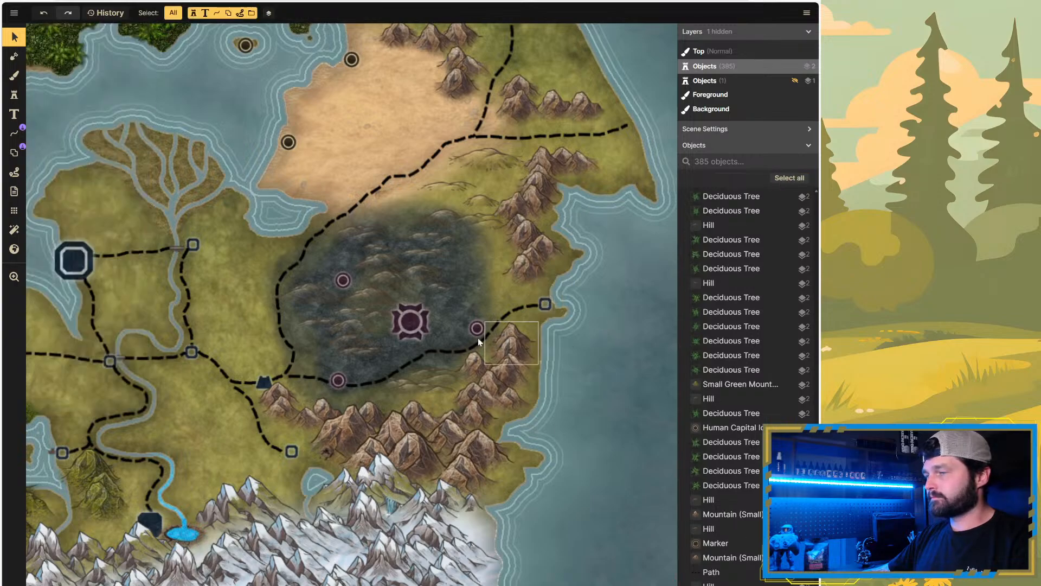
# Step: Set up the free-draw Path tool with a dotted style, round line caps and the brown colour 684319
pyautogui.scroll(-5, 450, 278)
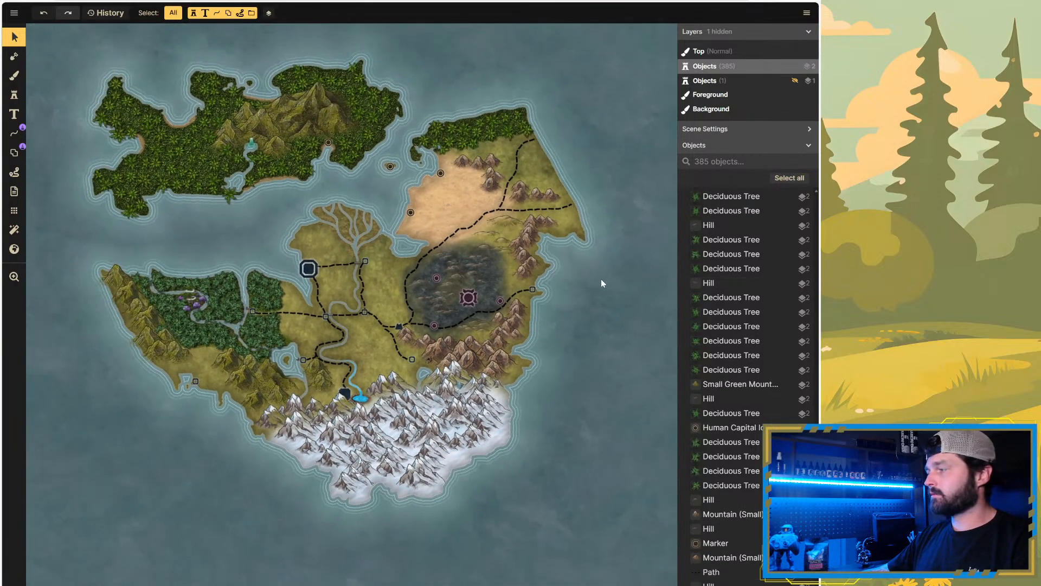
pyautogui.moveTo(518, 246); pyautogui.dragTo(490, 253)
pyautogui.scroll(-3, 387, 232)
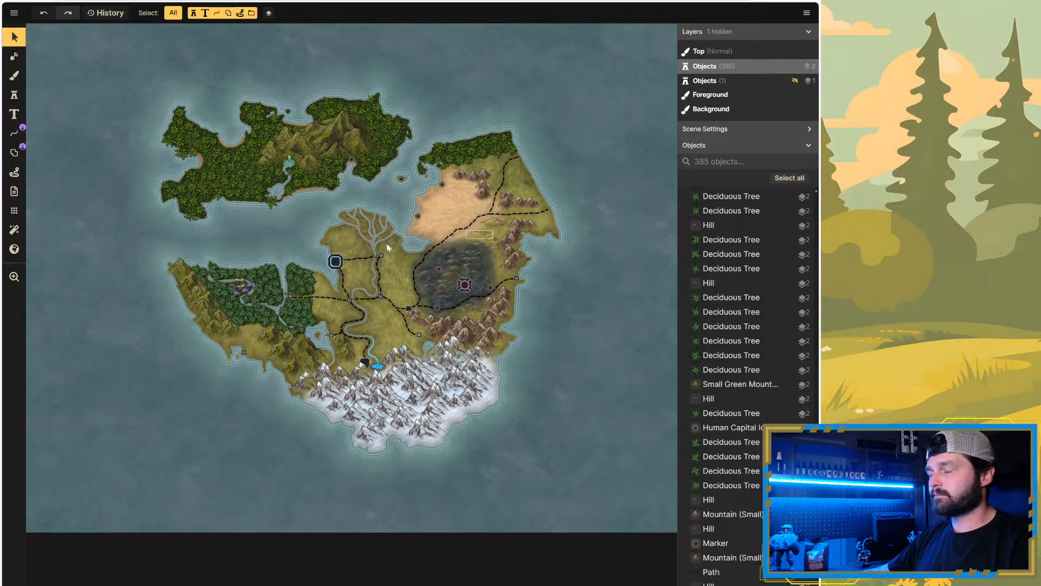
pyautogui.scroll(3, 271, 220)
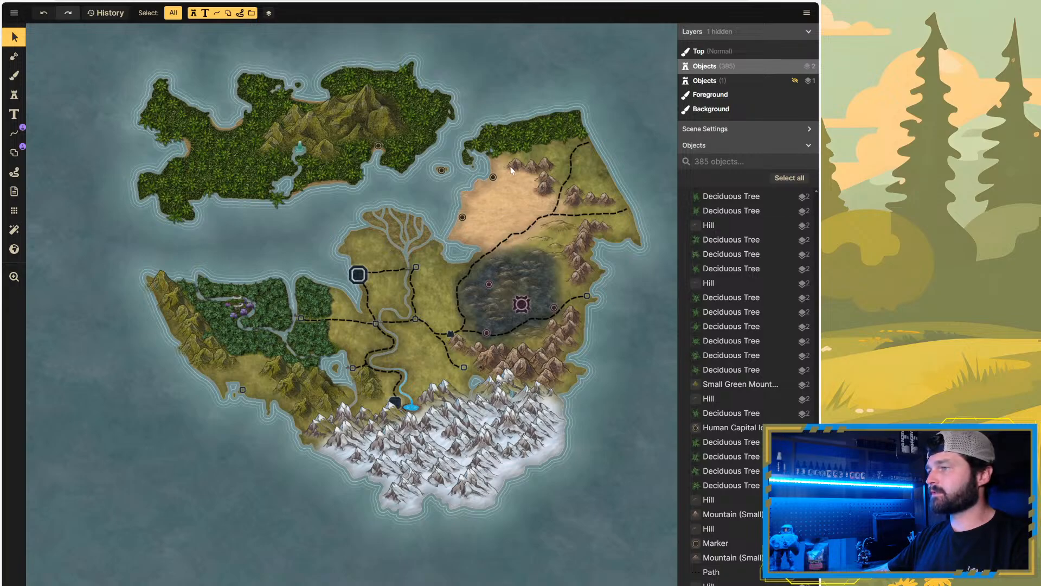
pyautogui.scroll(3, 511, 172)
pyautogui.scroll(1, 512, 175)
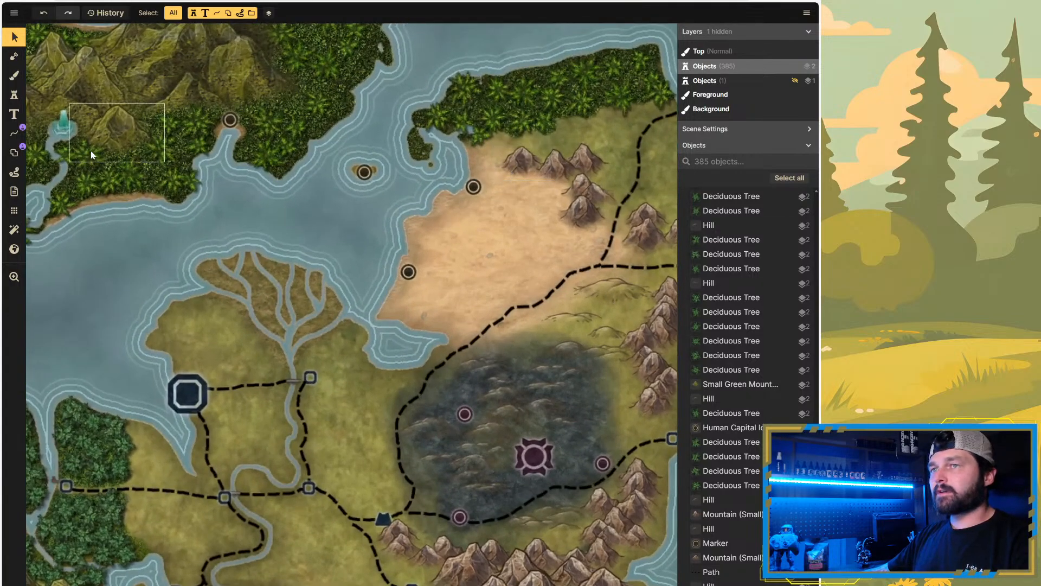
pyautogui.click(13, 173)
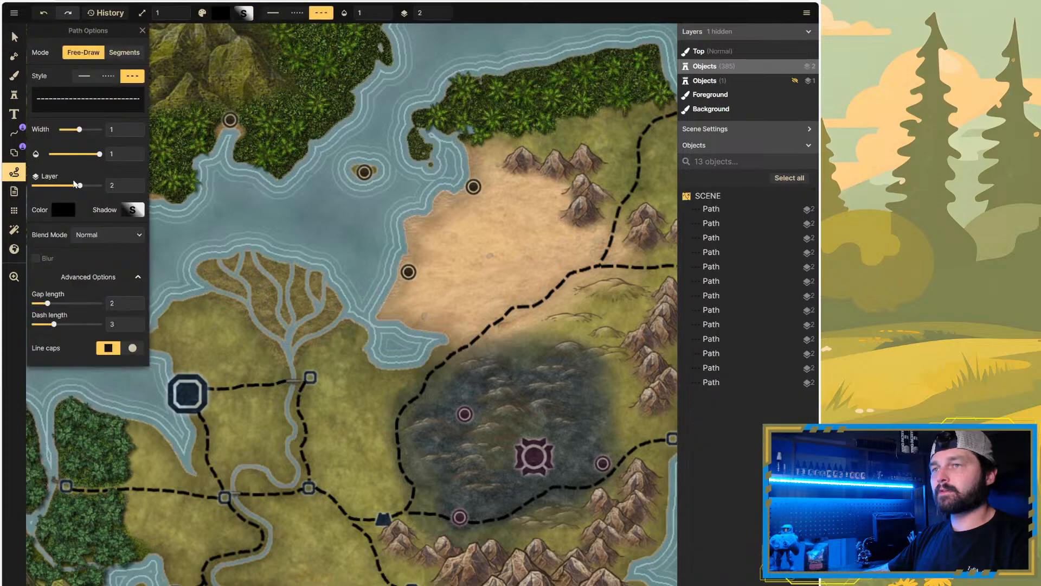
pyautogui.click(103, 80)
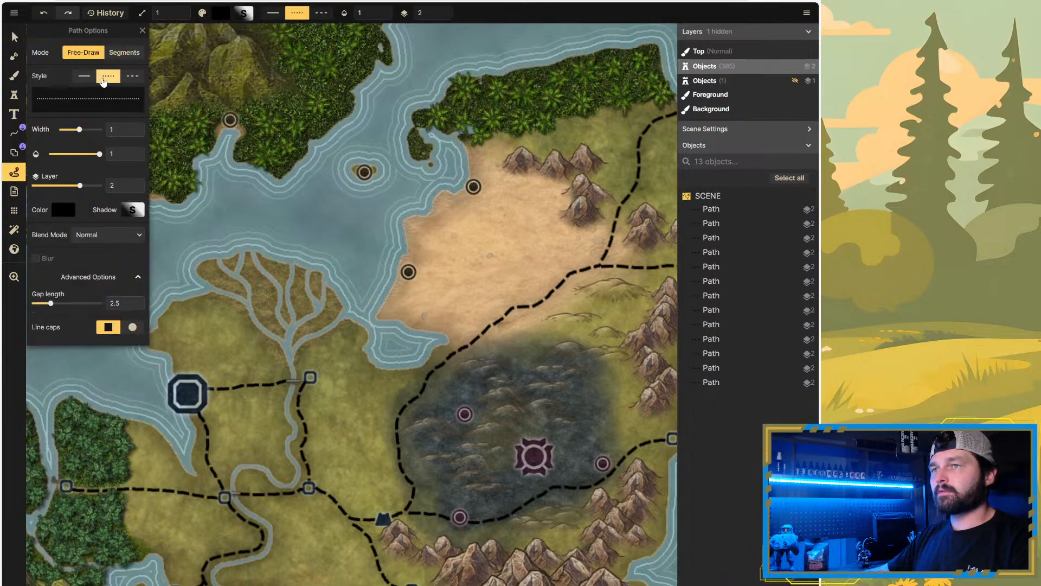
pyautogui.click(133, 325)
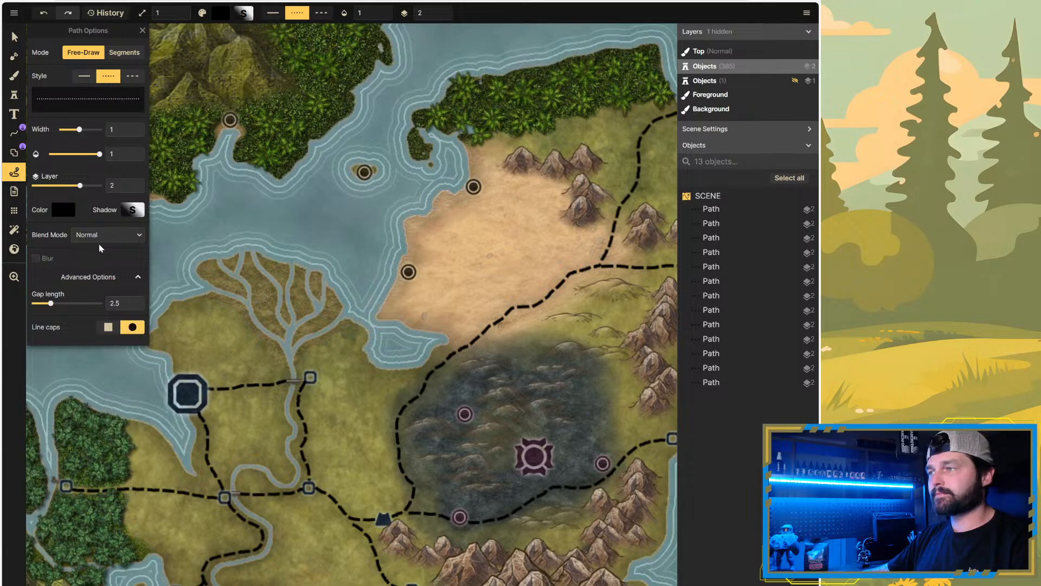
pyautogui.click(66, 215)
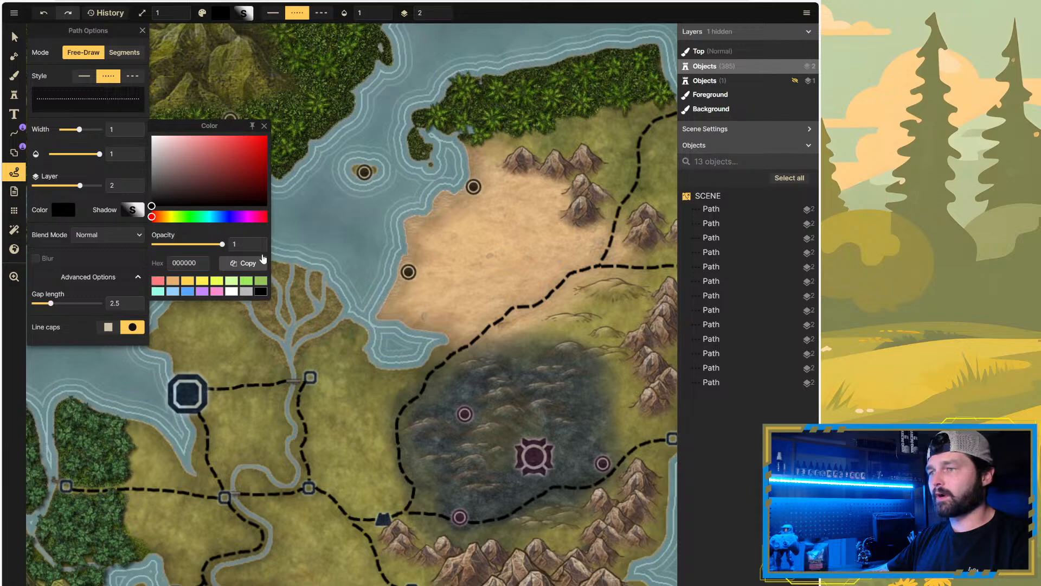
pyautogui.click(171, 281)
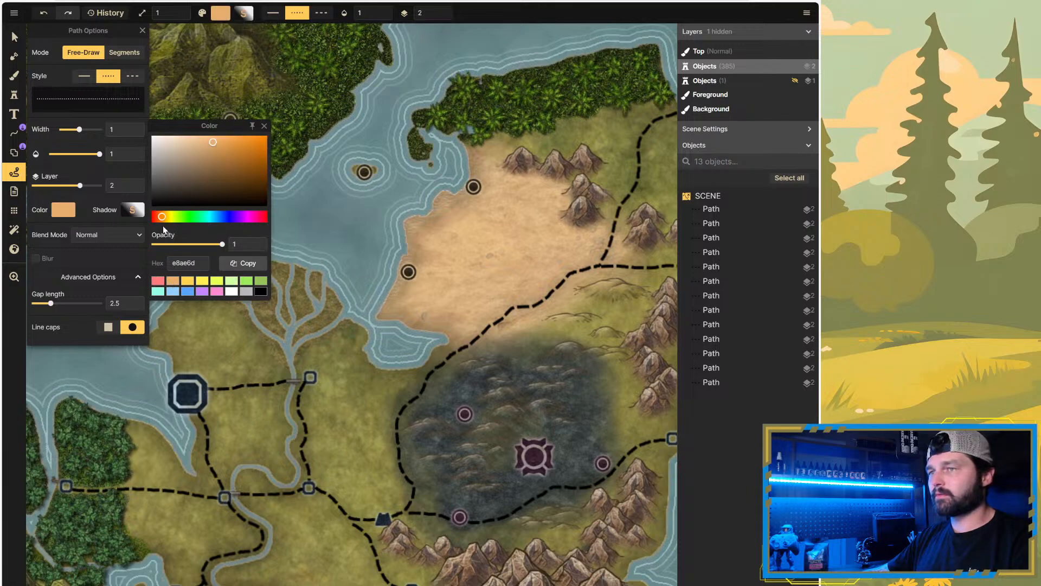
pyautogui.moveTo(215, 141); pyautogui.dragTo(241, 180)
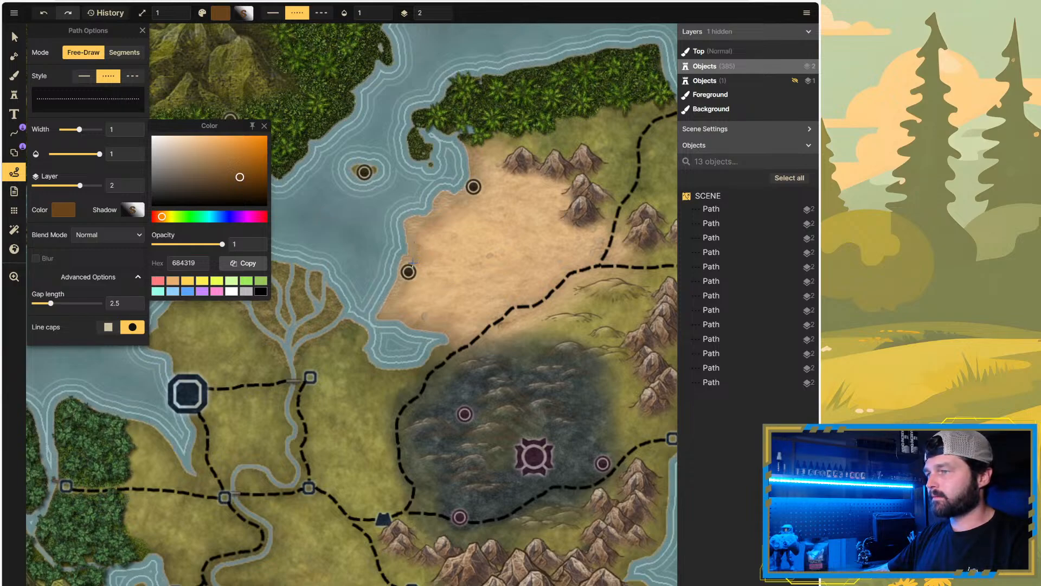
pyautogui.click(409, 267)
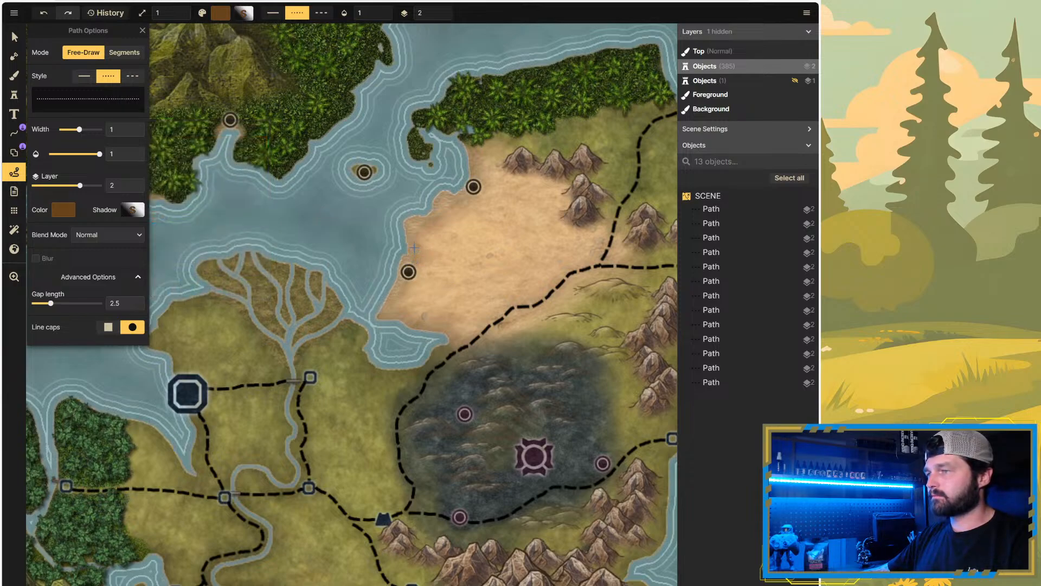
# Step: Draw dotted trails linking the desert's two coastal markers and running from the southern one to the dashed road
pyautogui.moveTo(414, 260)
pyautogui.mouseDown()
pyautogui.moveTo(419, 228)
pyautogui.moveTo(473, 188)
pyautogui.mouseUp()
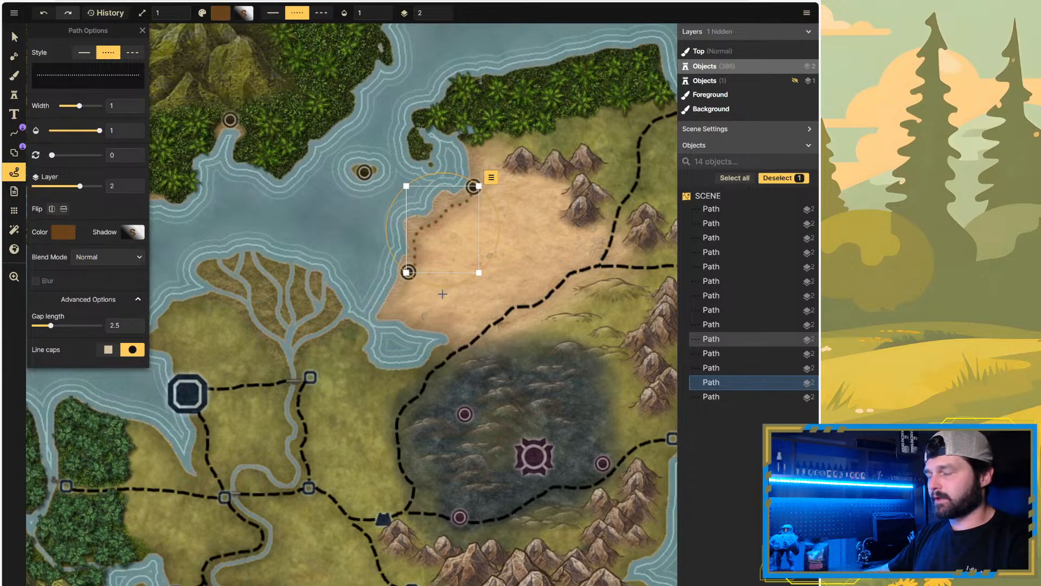
pyautogui.press('Escape')
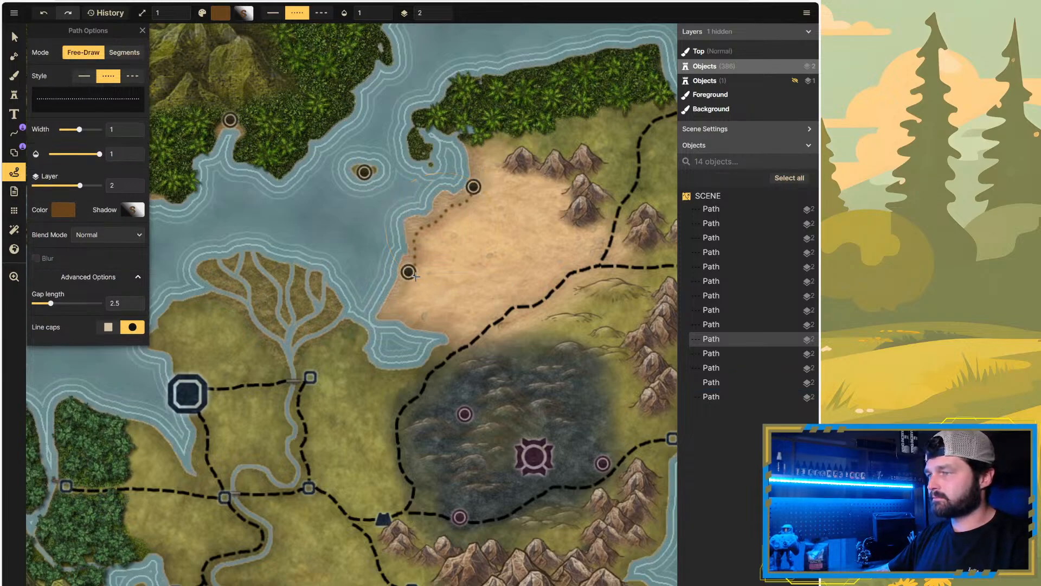
pyautogui.moveTo(415, 280); pyautogui.dragTo(470, 340)
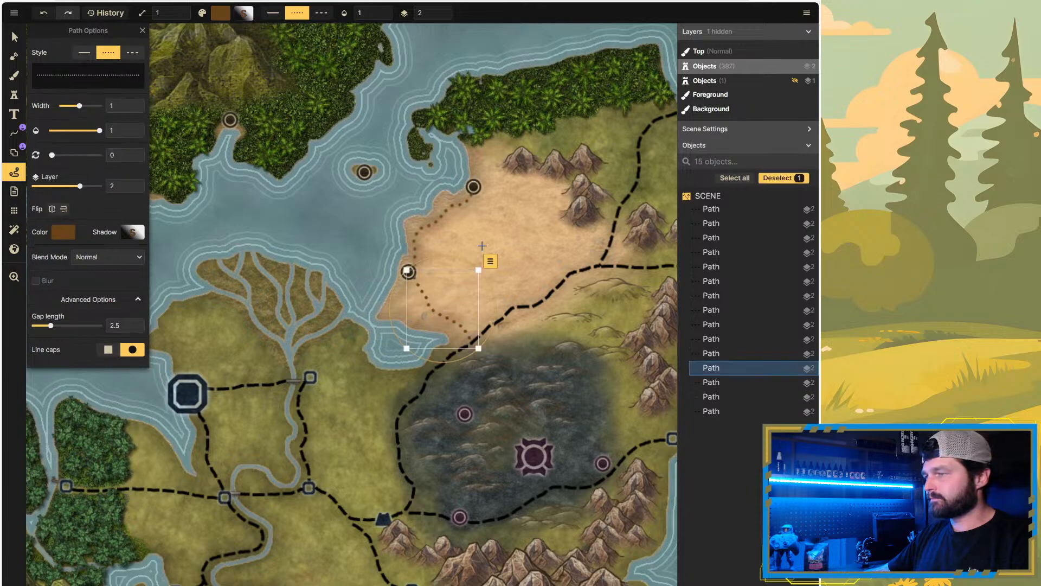
pyautogui.press('Escape')
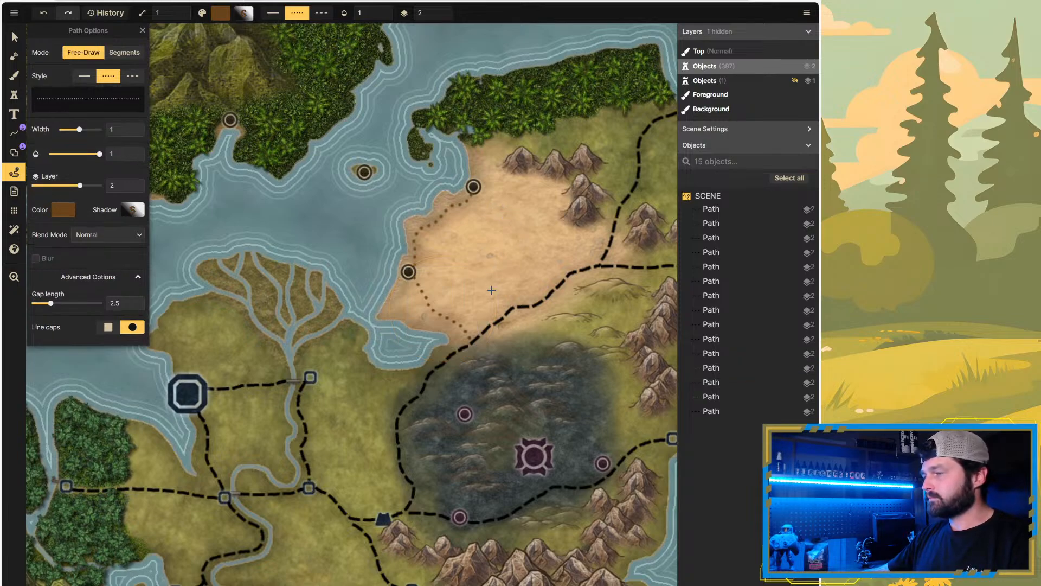
# Step: Draw dotted trails through the dark wasteland from the western road to the nearby round marker, on to the central fortress, and south to the road
pyautogui.scroll(-3, 520, 284)
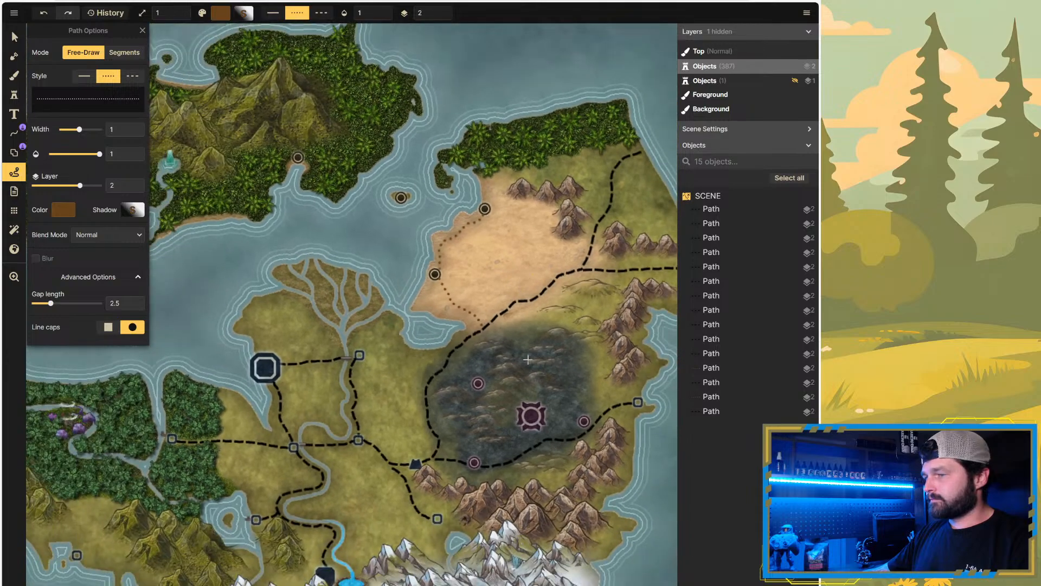
pyautogui.scroll(3, 525, 425)
pyautogui.scroll(2, 526, 425)
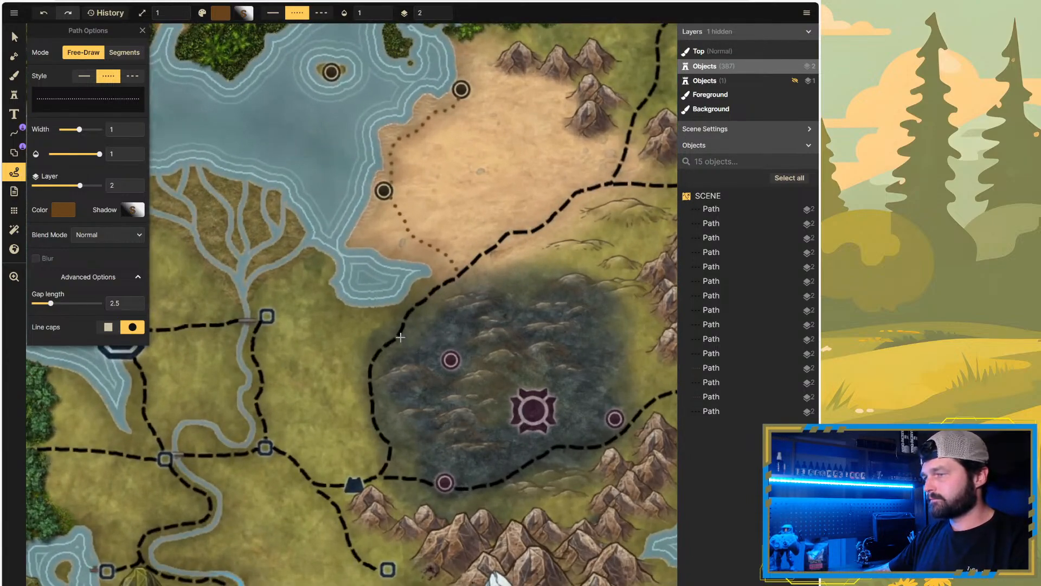
pyautogui.moveTo(401, 337); pyautogui.dragTo(442, 355)
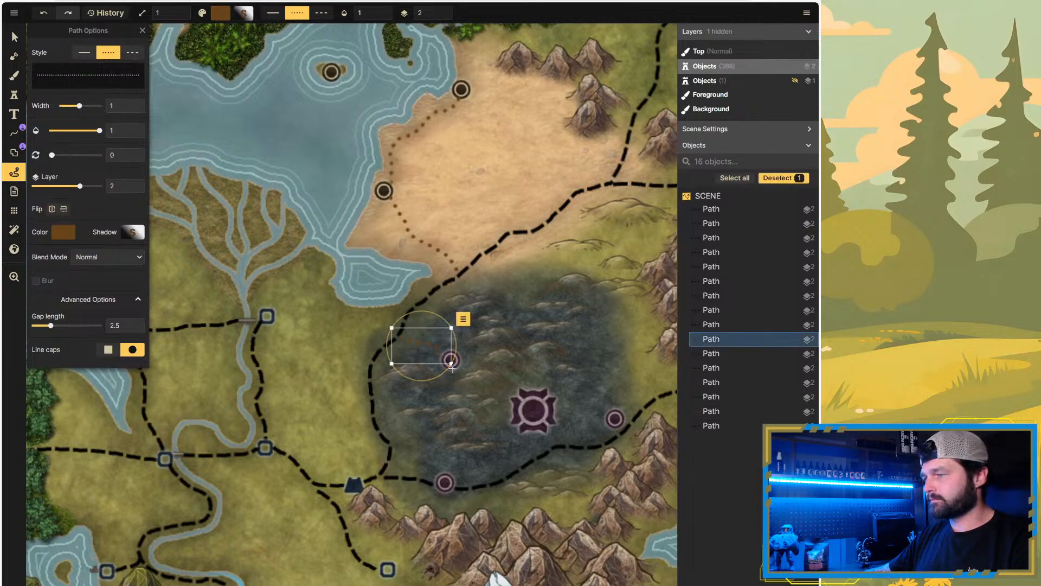
pyautogui.press('Escape')
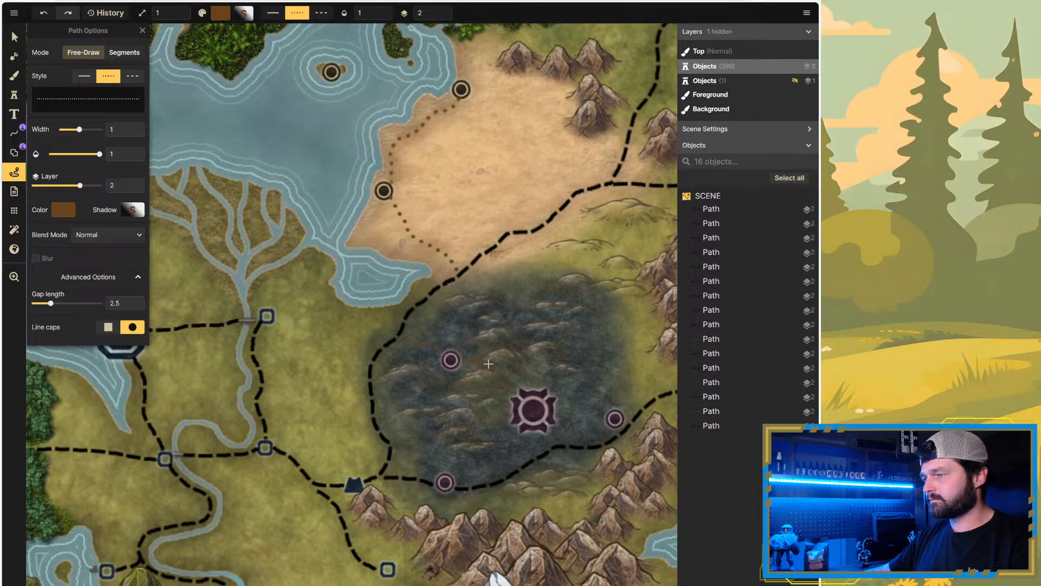
pyautogui.moveTo(488, 363)
pyautogui.mouseDown()
pyautogui.moveTo(537, 398)
pyautogui.moveTo(552, 454)
pyautogui.mouseUp()
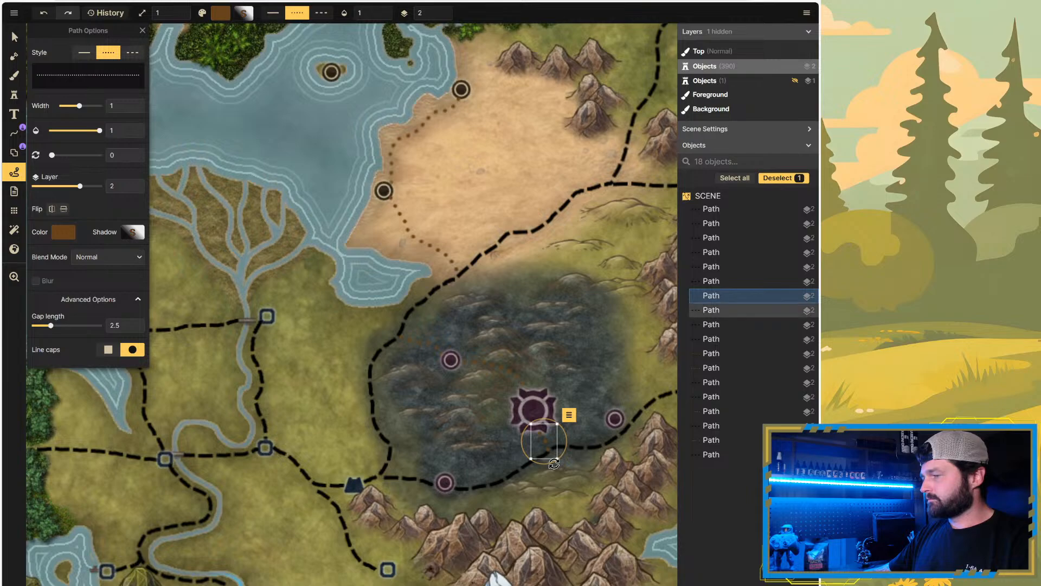
# Step: Recolour the selected dotted trail south of the wasteland fortress to the lighter brown 8a5e2c
pyautogui.scroll(-3, 458, 383)
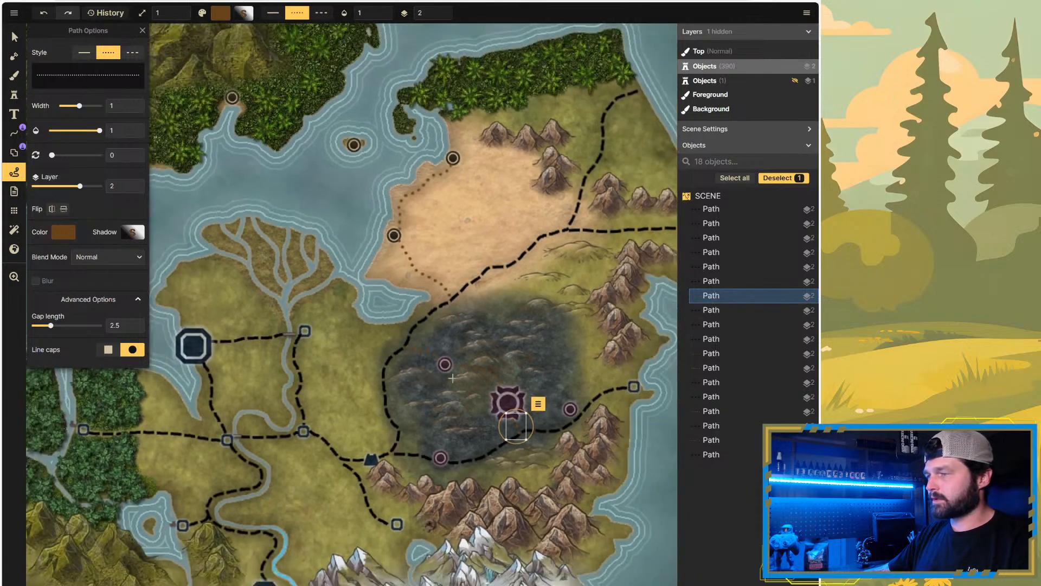
pyautogui.scroll(-2, 371, 367)
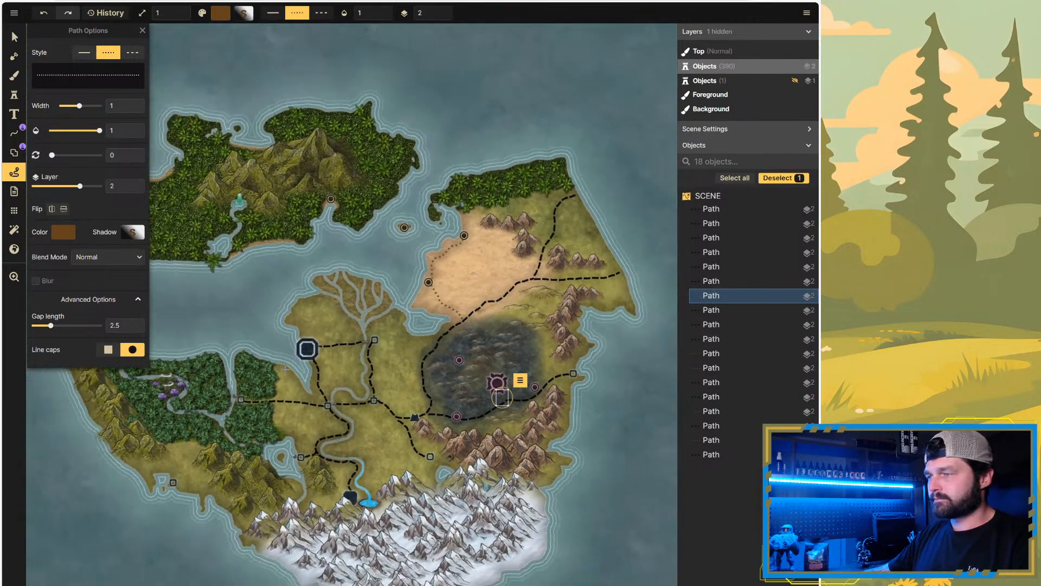
pyautogui.scroll(2, 284, 367)
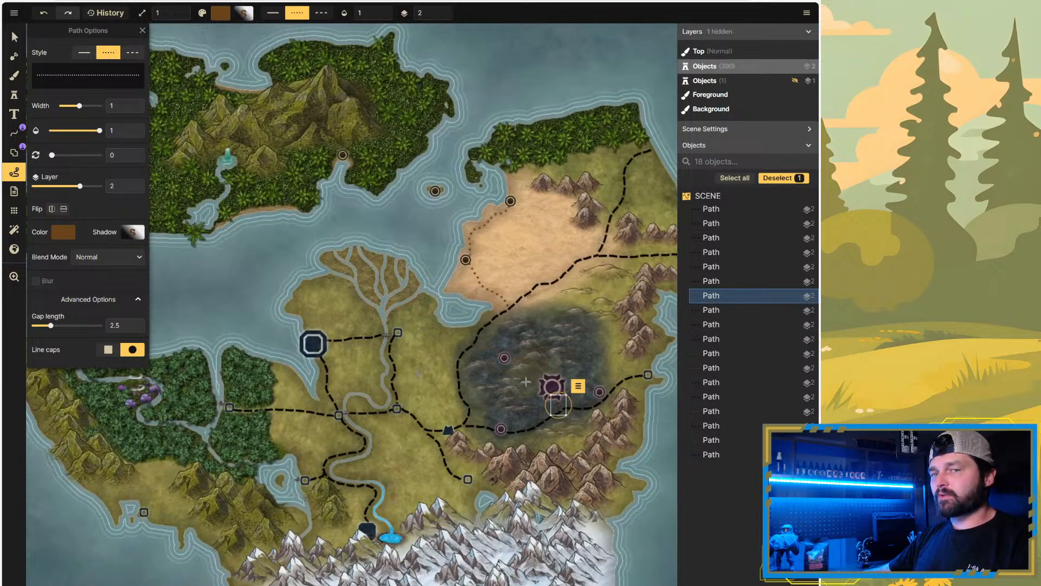
pyautogui.click(66, 235)
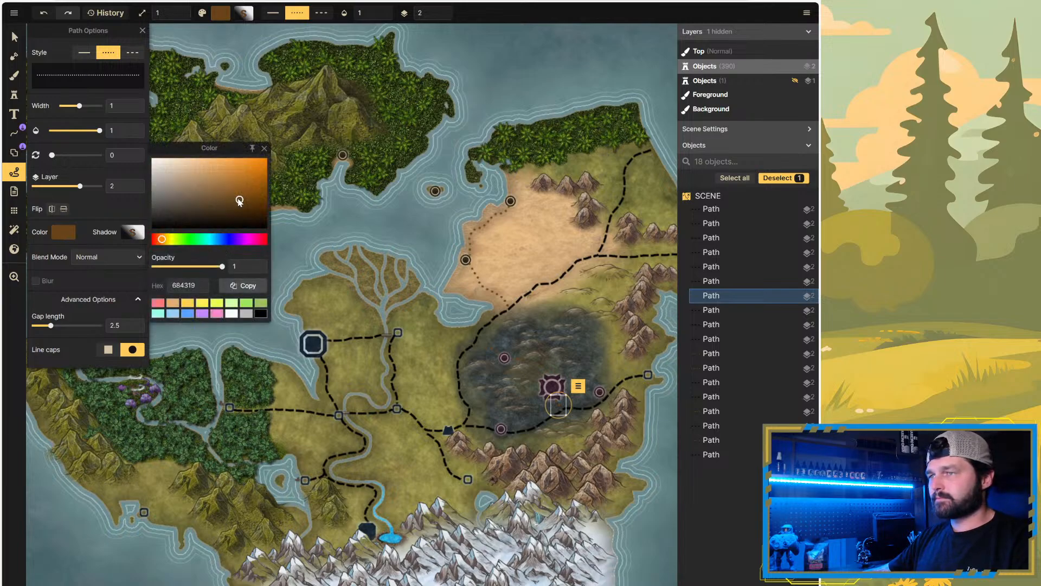
pyautogui.moveTo(239, 201)
pyautogui.mouseDown()
pyautogui.moveTo(242, 189)
pyautogui.moveTo(225, 217)
pyautogui.mouseUp()
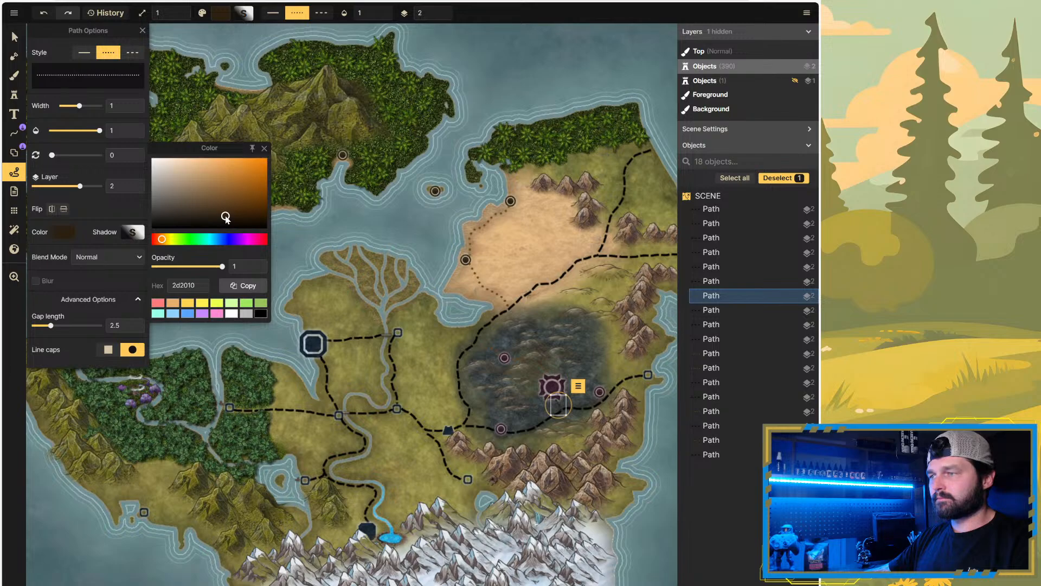
pyautogui.moveTo(226, 217); pyautogui.dragTo(231, 193)
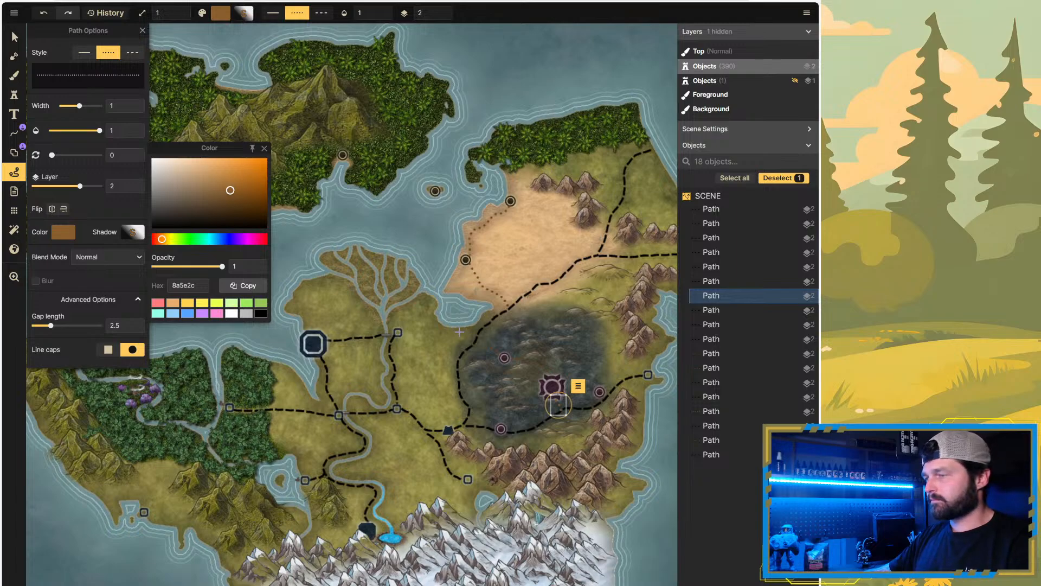
pyautogui.click(462, 335)
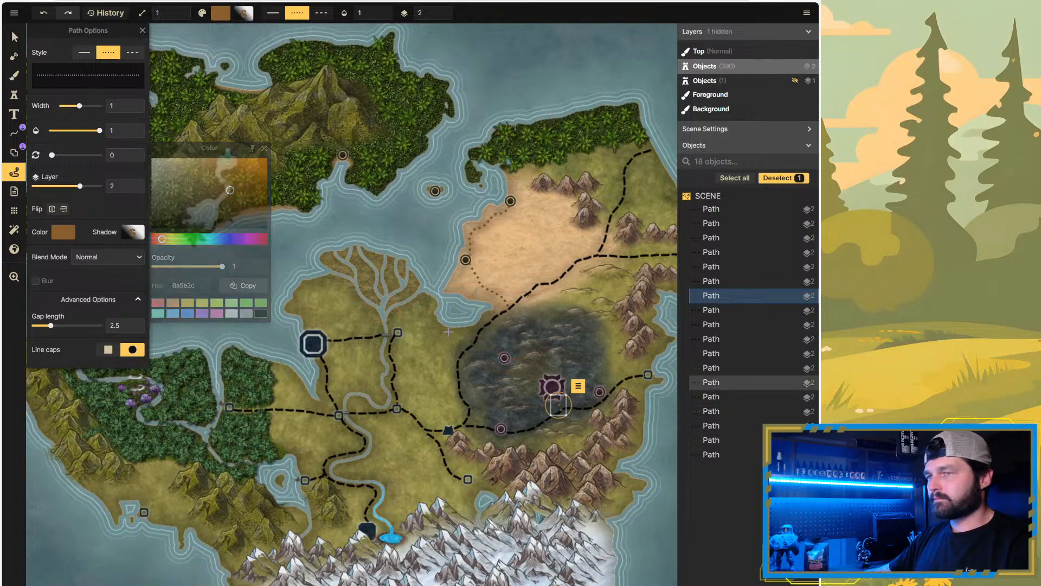
pyautogui.click(14, 37)
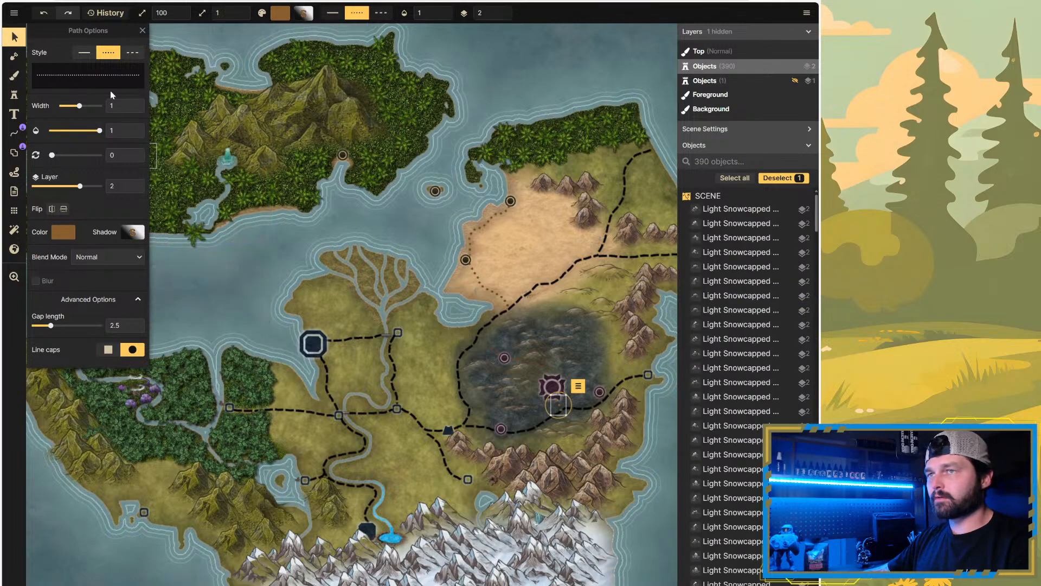
# Step: Delete the brown dotted trails running through the dark wasteland
pyautogui.click(491, 352)
pyautogui.press('Delete')
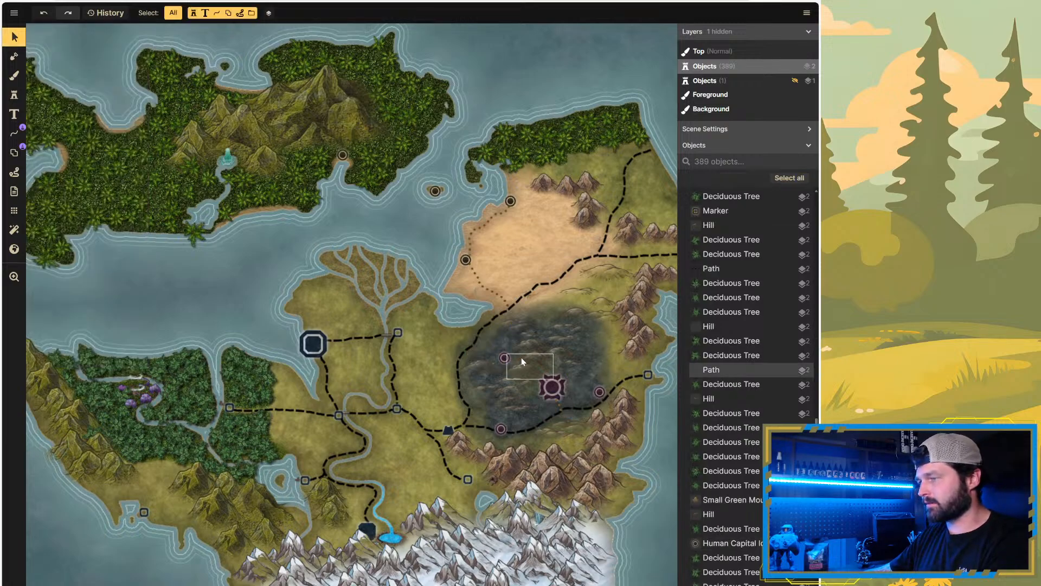
pyautogui.click(521, 357)
pyautogui.press('Delete')
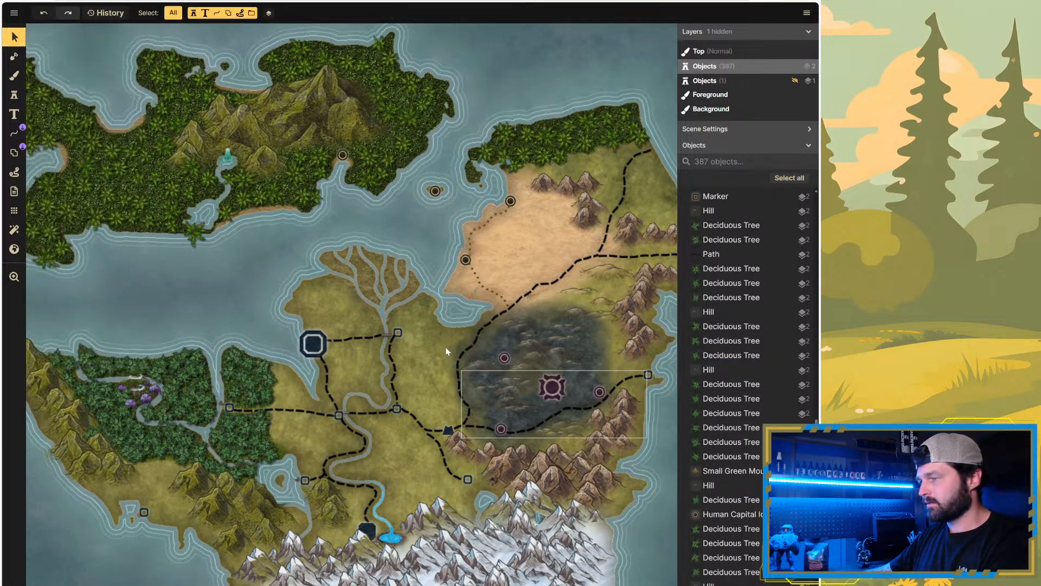
pyautogui.press('Delete')
# Step: Redraw the wasteland's dotted trails from the northwestern round marker to the central fortress and the western road, and from the fortress south to the road
pyautogui.click(15, 173)
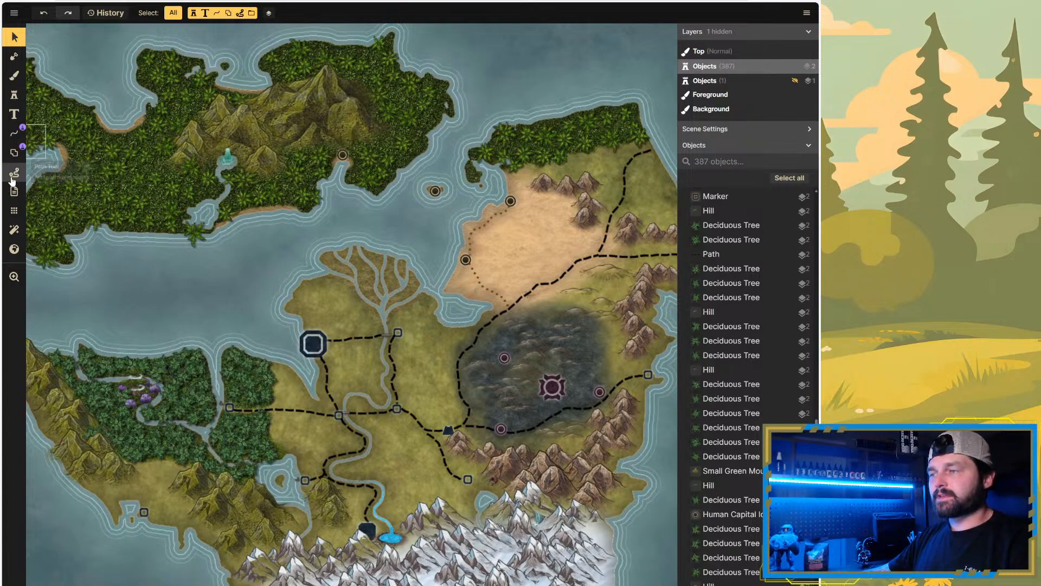
pyautogui.scroll(4, 573, 386)
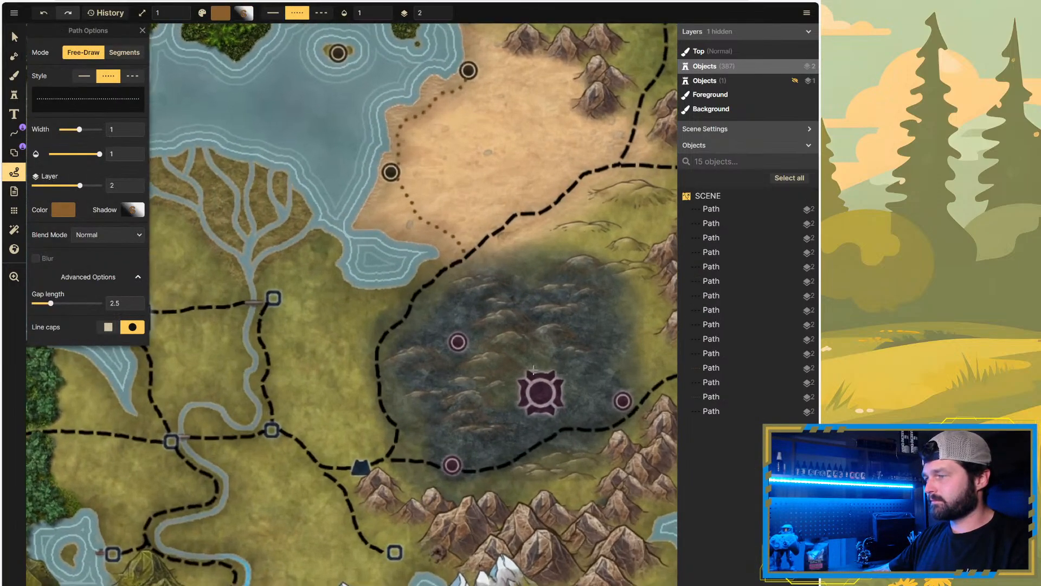
pyautogui.moveTo(466, 347)
pyautogui.mouseDown()
pyautogui.moveTo(518, 359)
pyautogui.moveTo(541, 380)
pyautogui.mouseUp()
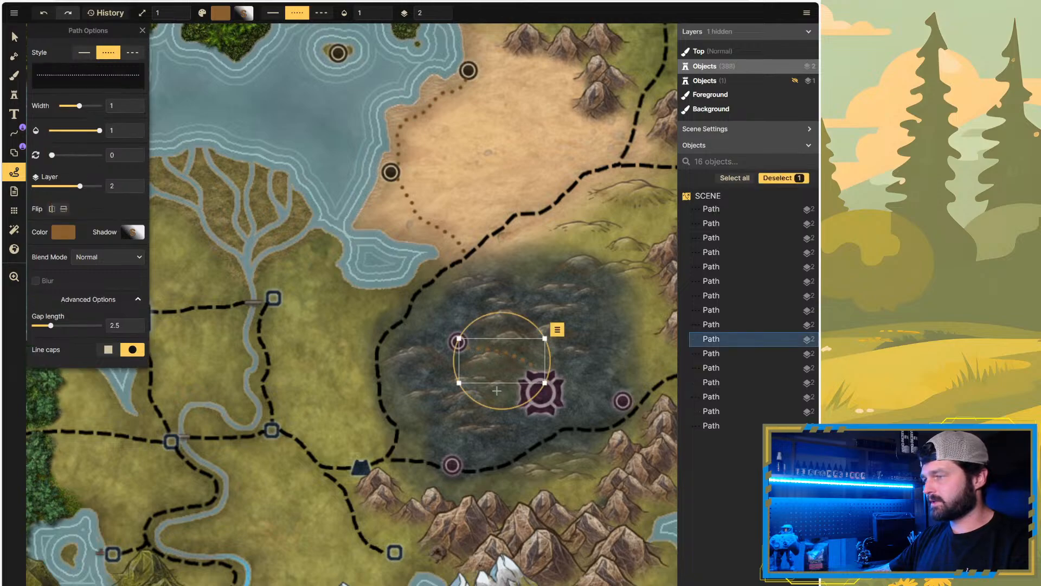
pyautogui.moveTo(447, 341); pyautogui.dragTo(406, 310)
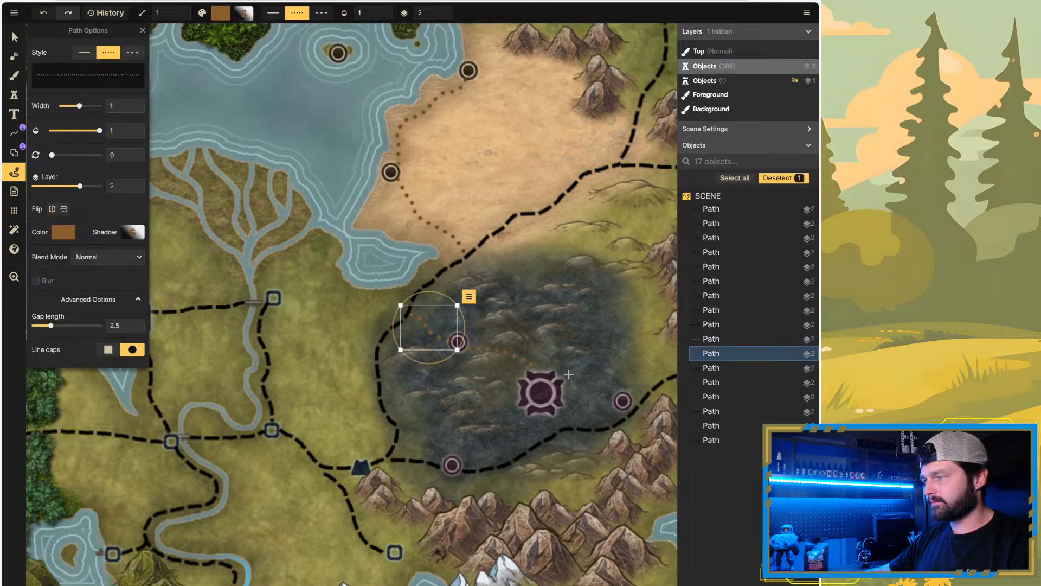
pyautogui.moveTo(542, 415); pyautogui.dragTo(546, 445)
pyautogui.scroll(-2, 445, 375)
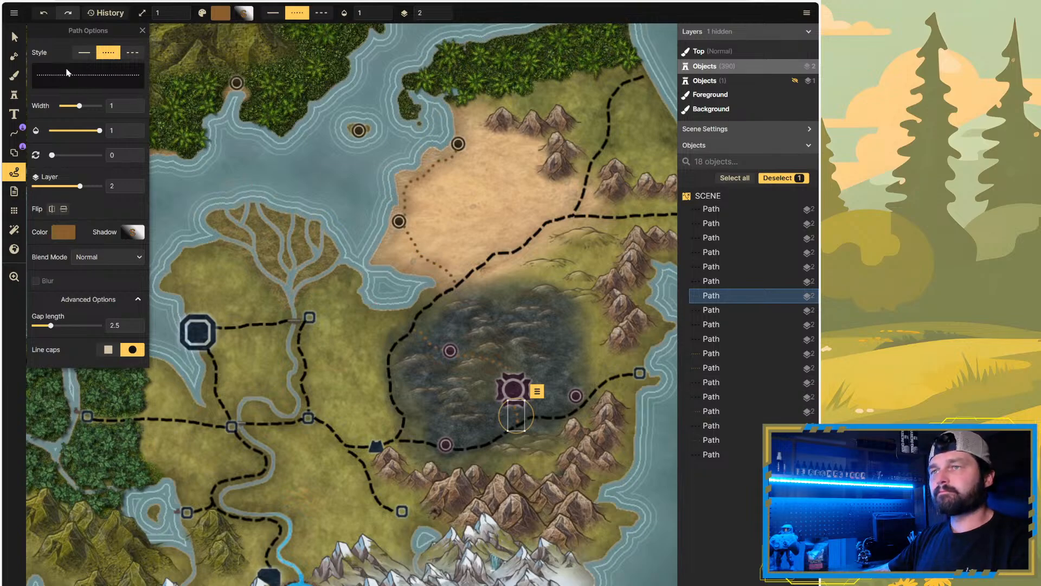
# Step: Delete the desert's two dotted trails: the one from the southern coastal marker to the road and the one between the markers
pyautogui.click(18, 39)
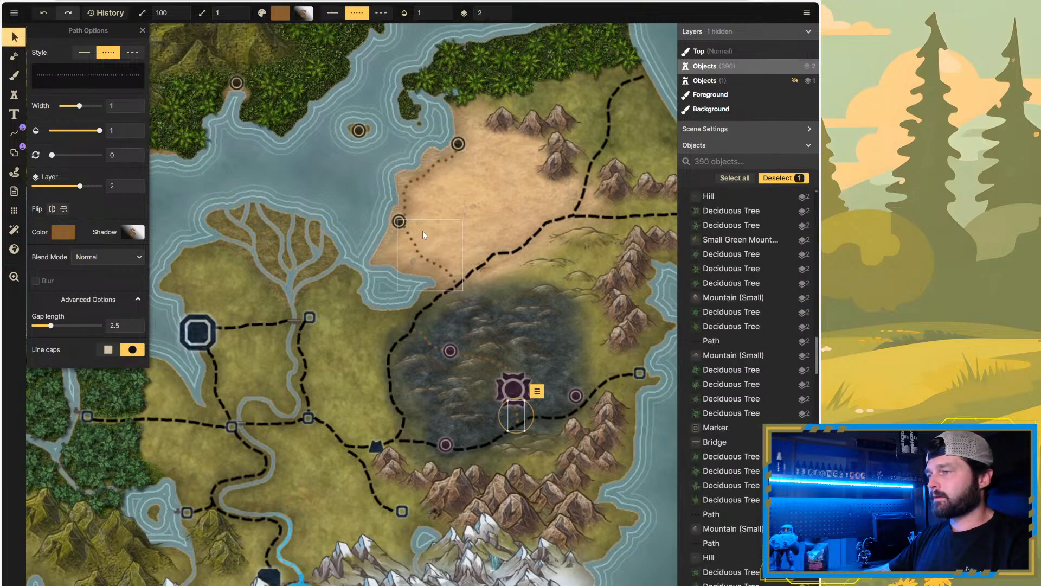
pyautogui.click(423, 249)
pyautogui.press('Delete')
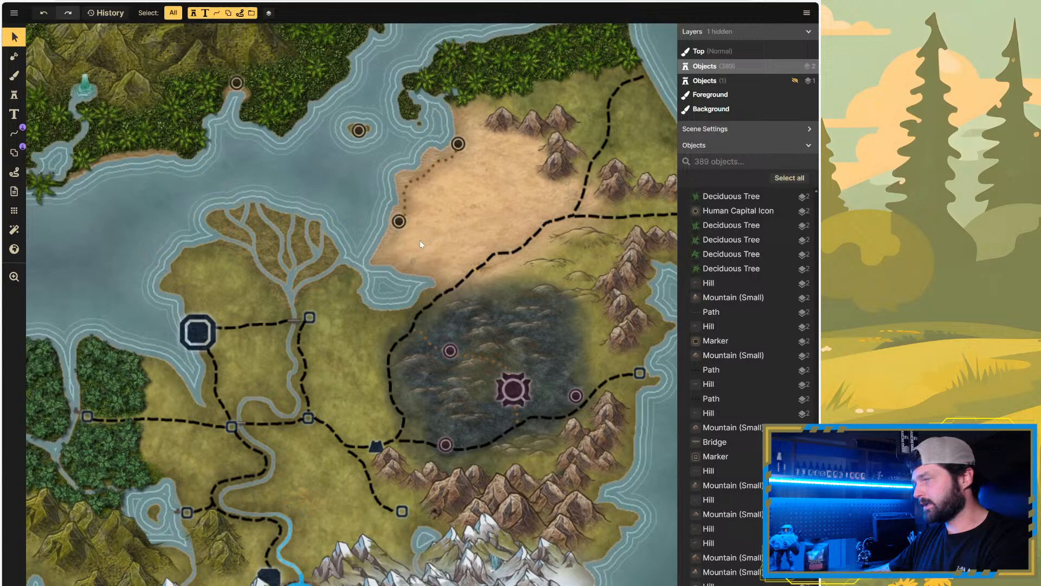
pyautogui.click(421, 180)
pyautogui.press('Delete')
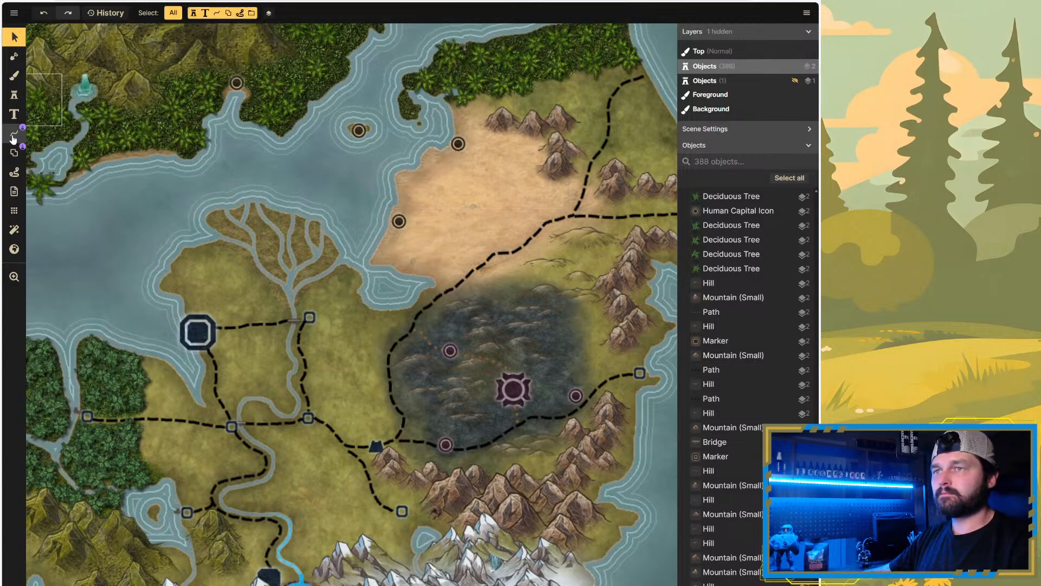
# Step: Redraw the desert's dotted trails between the two coastal markers and from the southern marker to the dashed road
pyautogui.click(15, 173)
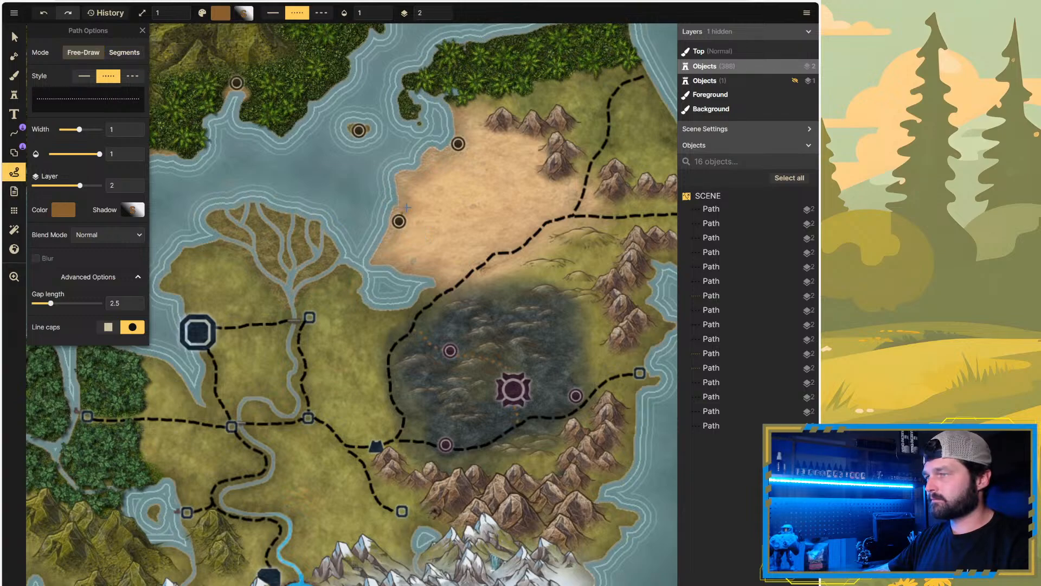
pyautogui.moveTo(408, 184); pyautogui.dragTo(455, 149)
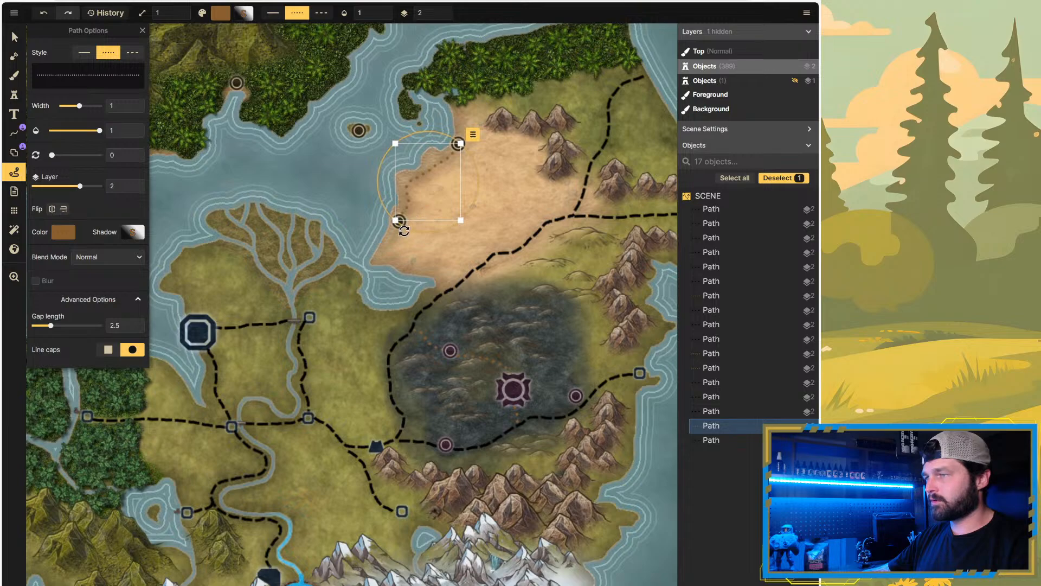
pyautogui.moveTo(403, 228); pyautogui.dragTo(463, 275)
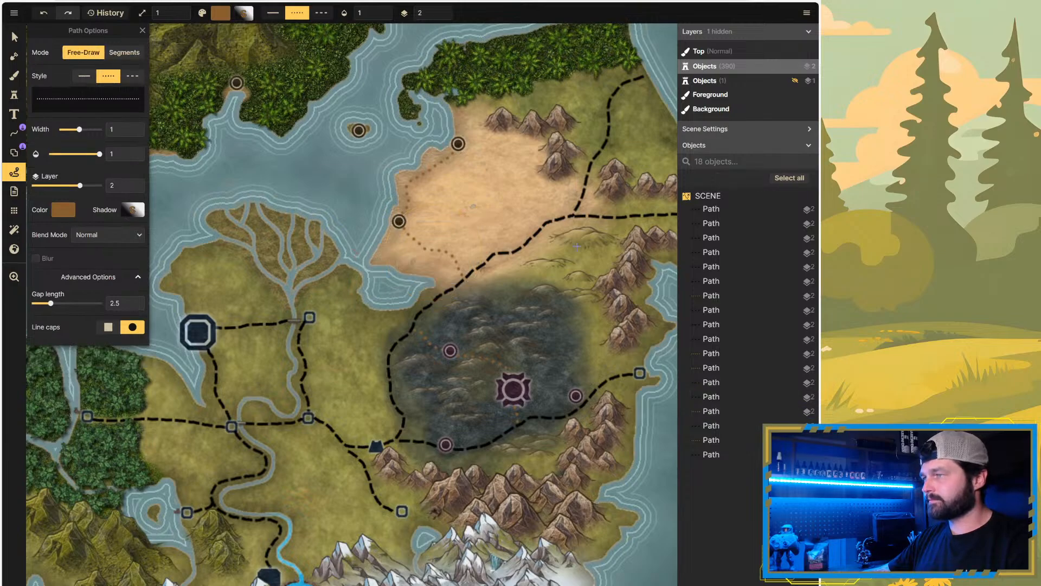
# Step: Draw a dotted trail from the southwestern coastal marker eastward along the coast and below the green mountains to the snowy range
pyautogui.scroll(-4, 576, 247)
pyautogui.scroll(2, 346, 281)
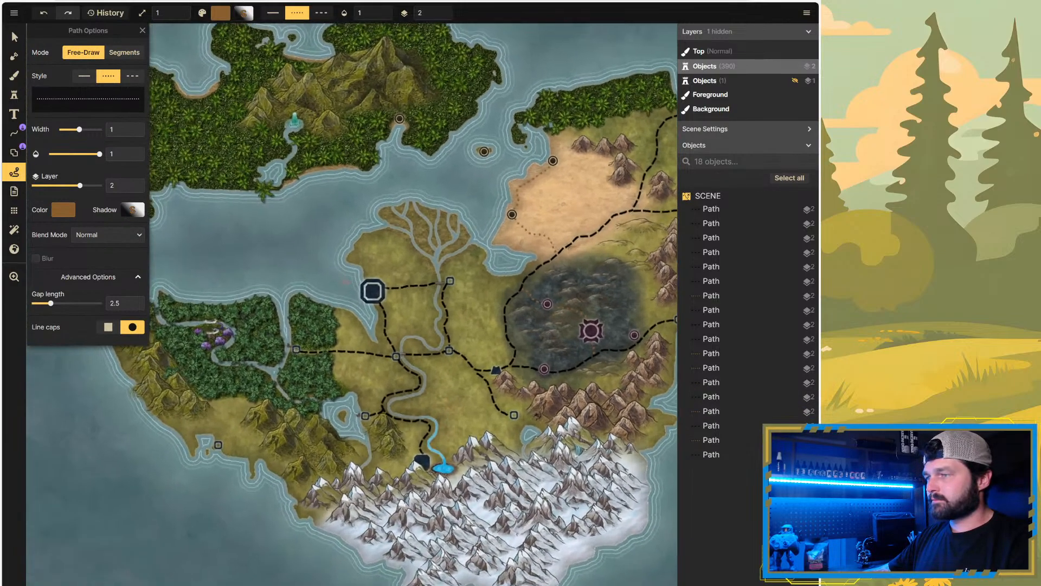
pyautogui.scroll(-2, 458, 359)
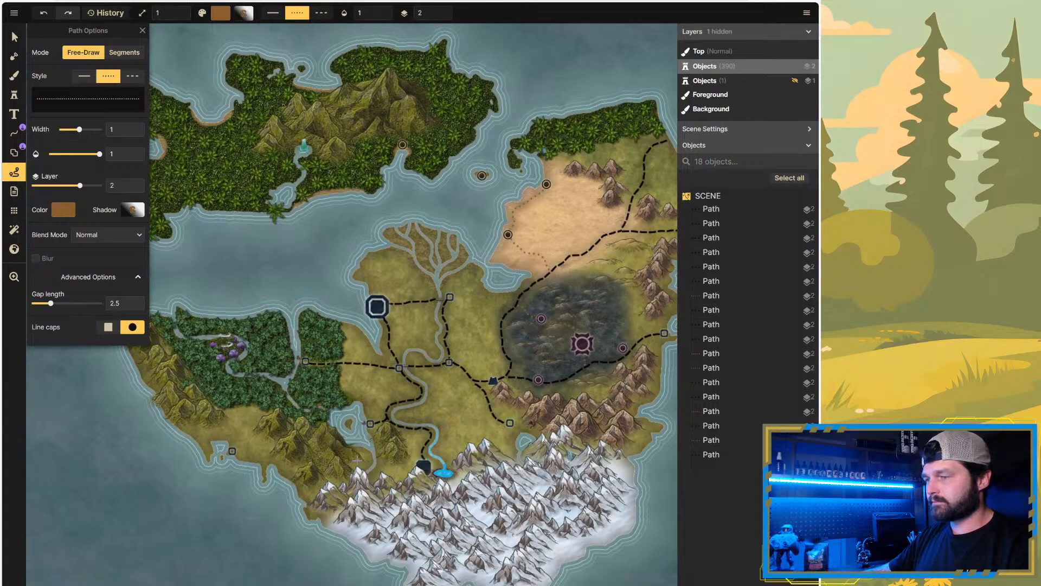
pyautogui.scroll(-2, 358, 460)
pyautogui.scroll(3, 255, 450)
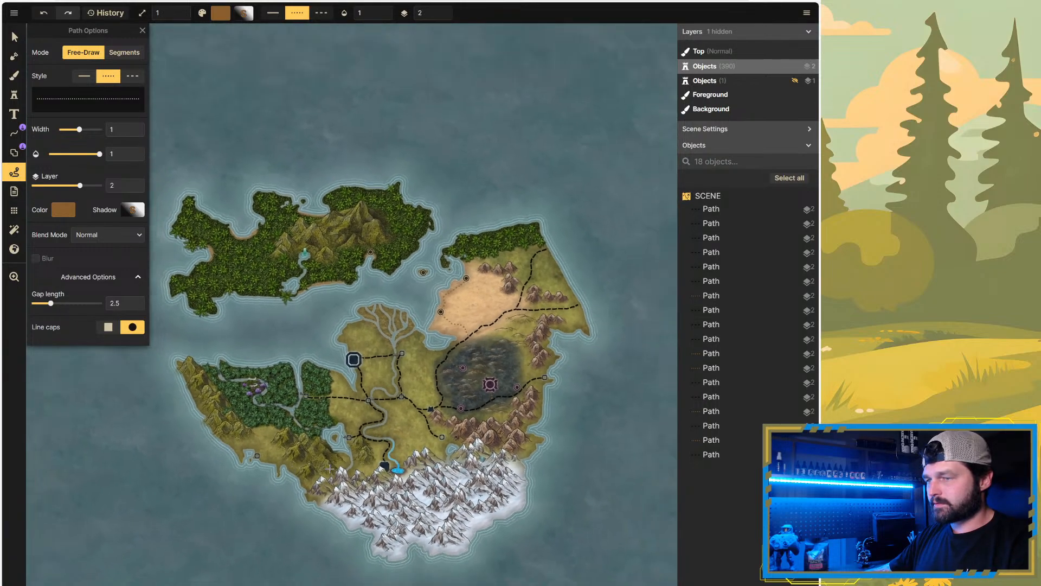
pyautogui.scroll(5, 233, 442)
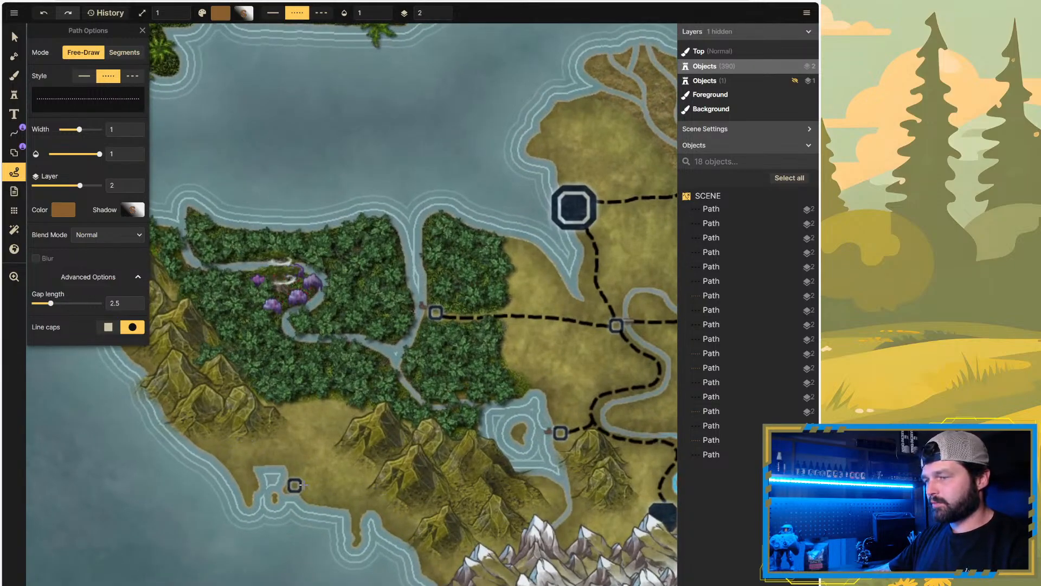
pyautogui.moveTo(303, 485); pyautogui.dragTo(384, 508)
pyautogui.moveTo(418, 540)
pyautogui.mouseDown()
pyautogui.moveTo(444, 554)
pyautogui.moveTo(507, 542)
pyautogui.mouseUp()
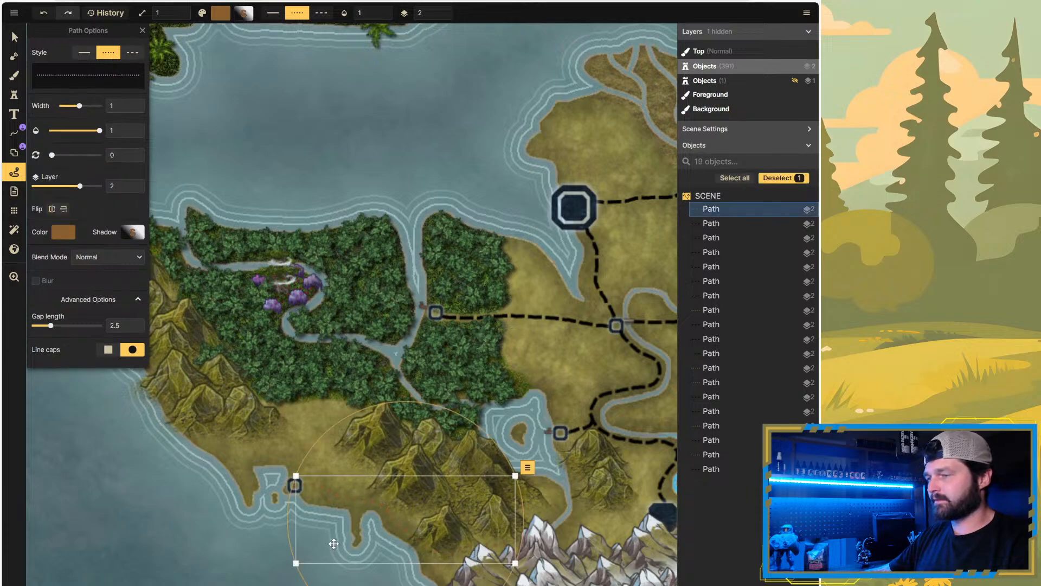
# Step: Style the southwestern coastal trail with the dark brown colour 3b2710, a width of 1 and a gap length of 2
pyautogui.click(64, 233)
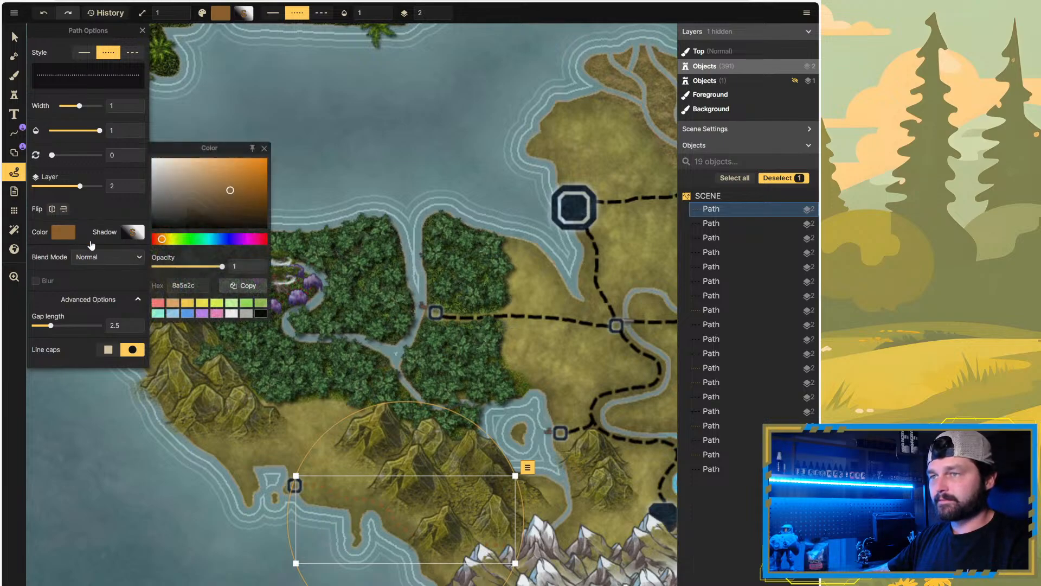
pyautogui.moveTo(230, 190); pyautogui.dragTo(237, 215)
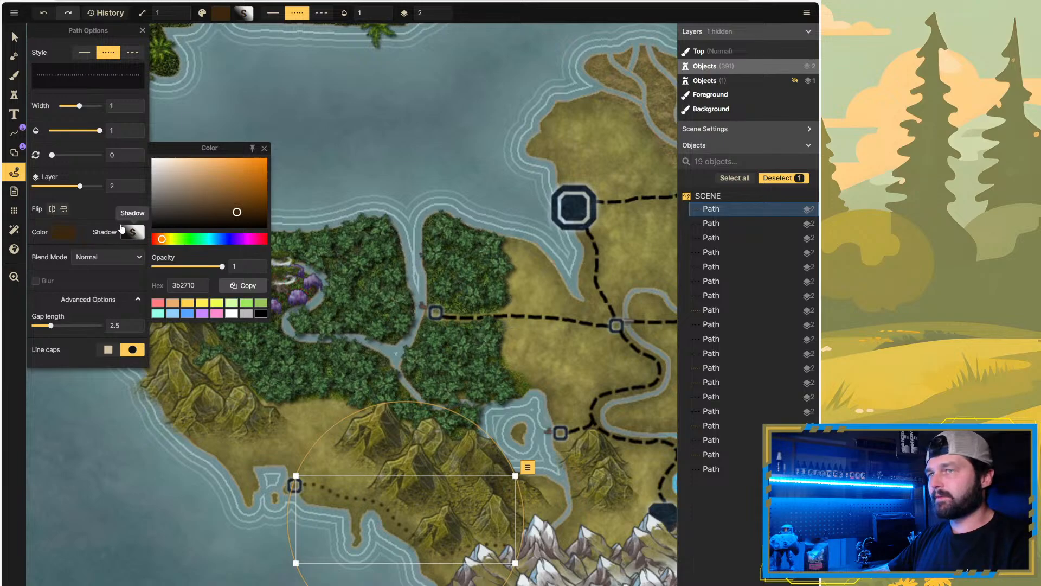
pyautogui.click(126, 108)
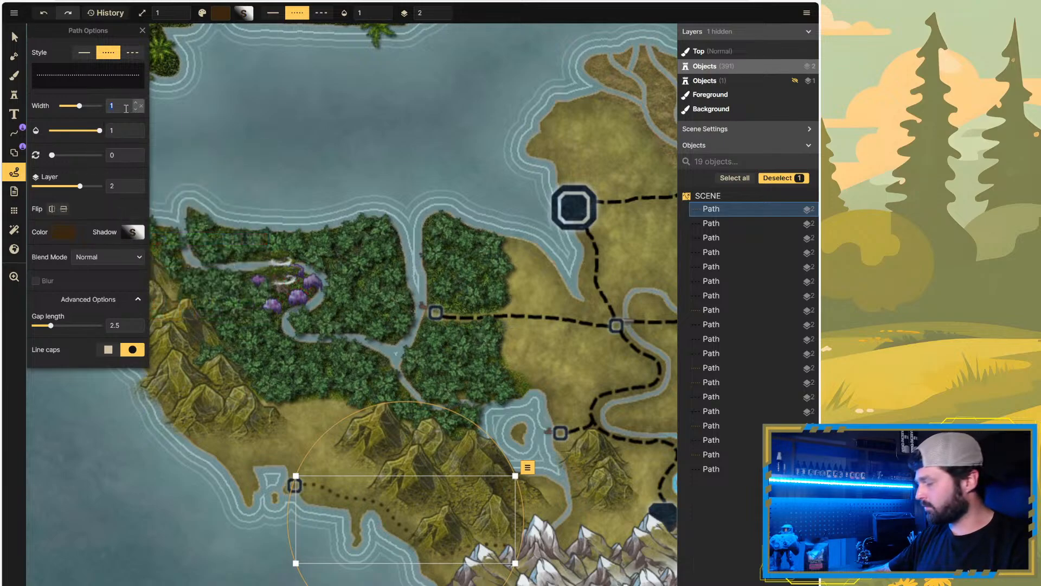
pyautogui.write('1.5')
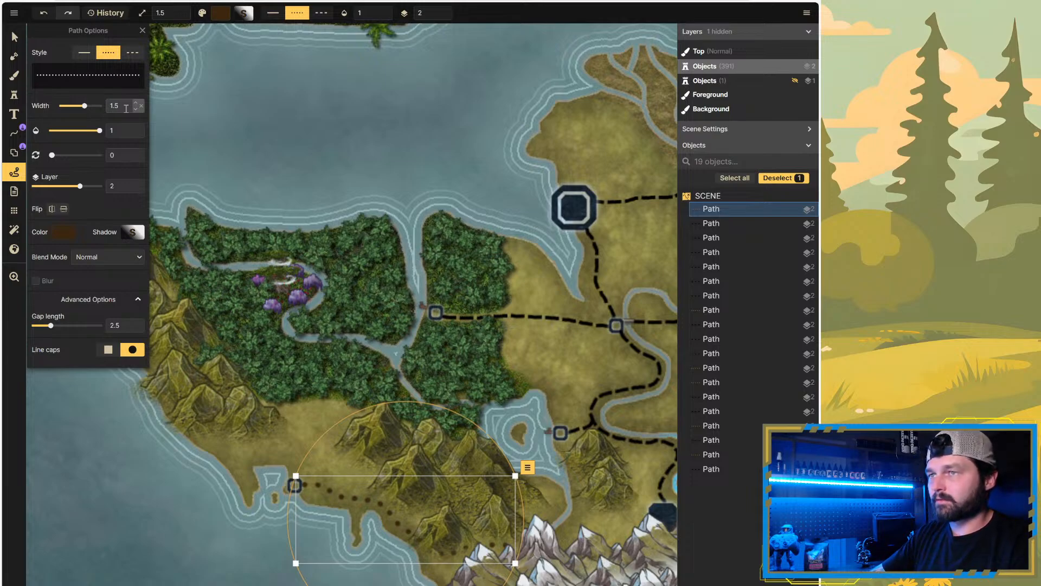
pyautogui.press('BackSpace')
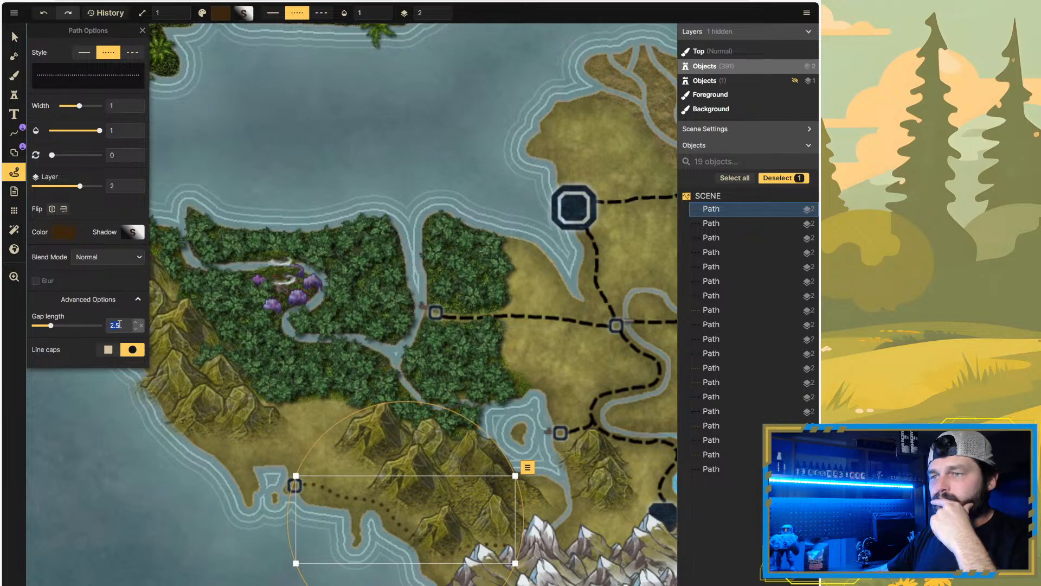
pyautogui.write('2')
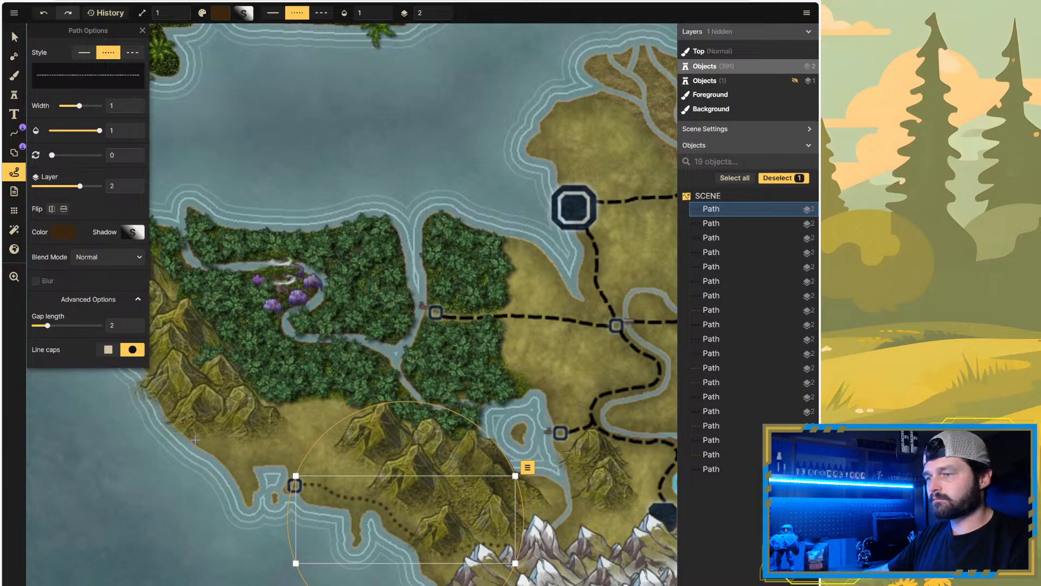
# Step: Set square line caps for new paths and for the existing southwestern coastal trail, and deselect the trail
pyautogui.press('Escape')
pyautogui.click(109, 327)
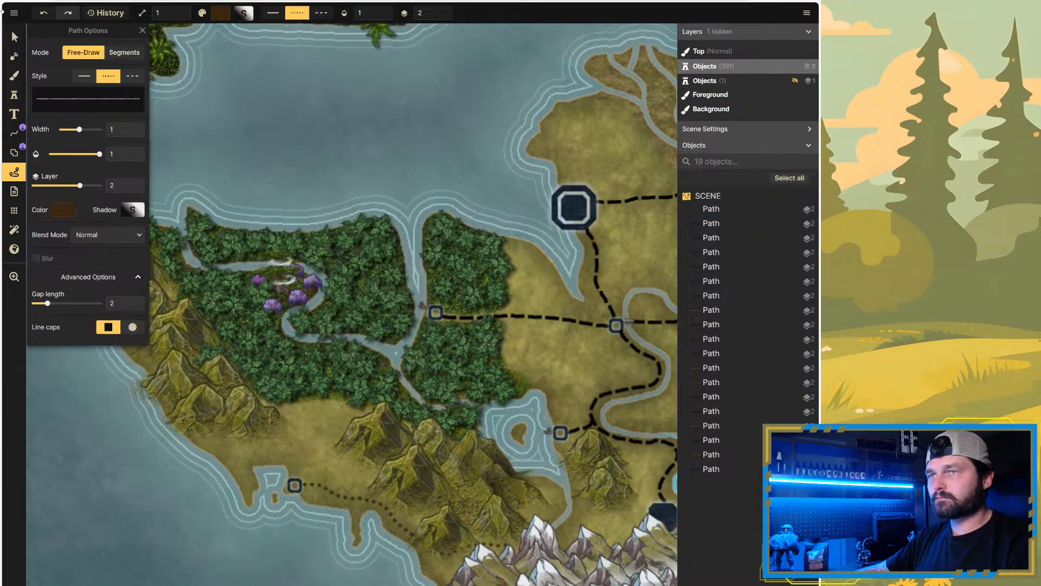
pyautogui.click(20, 33)
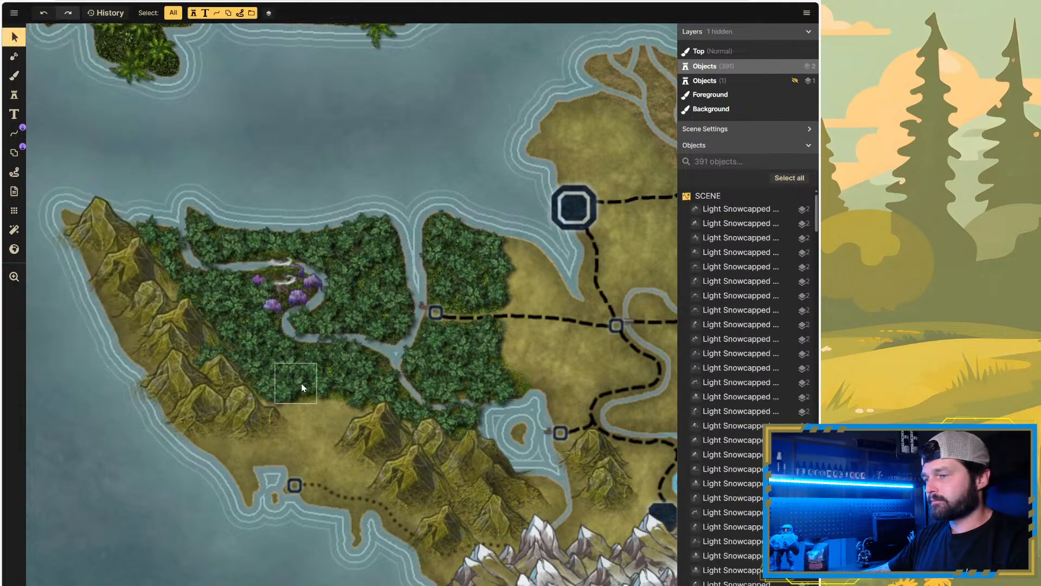
pyautogui.moveTo(327, 400); pyautogui.dragTo(347, 496)
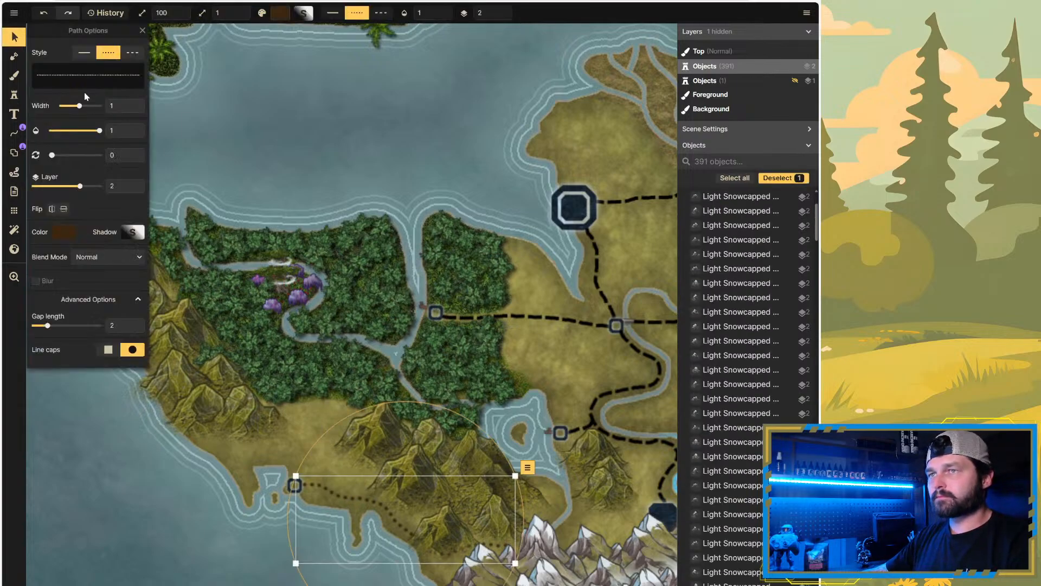
pyautogui.click(108, 350)
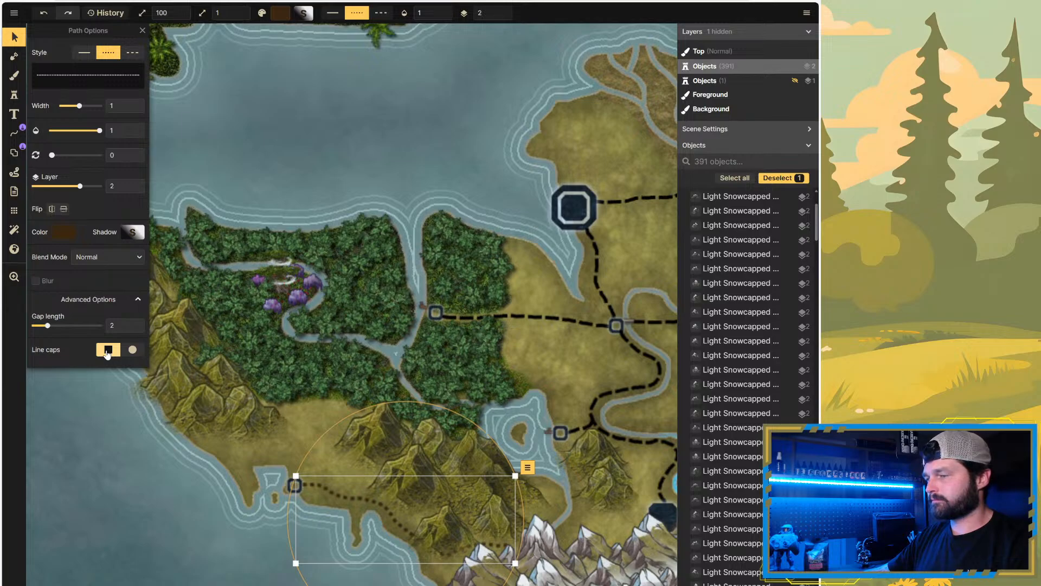
pyautogui.scroll(-4, 272, 325)
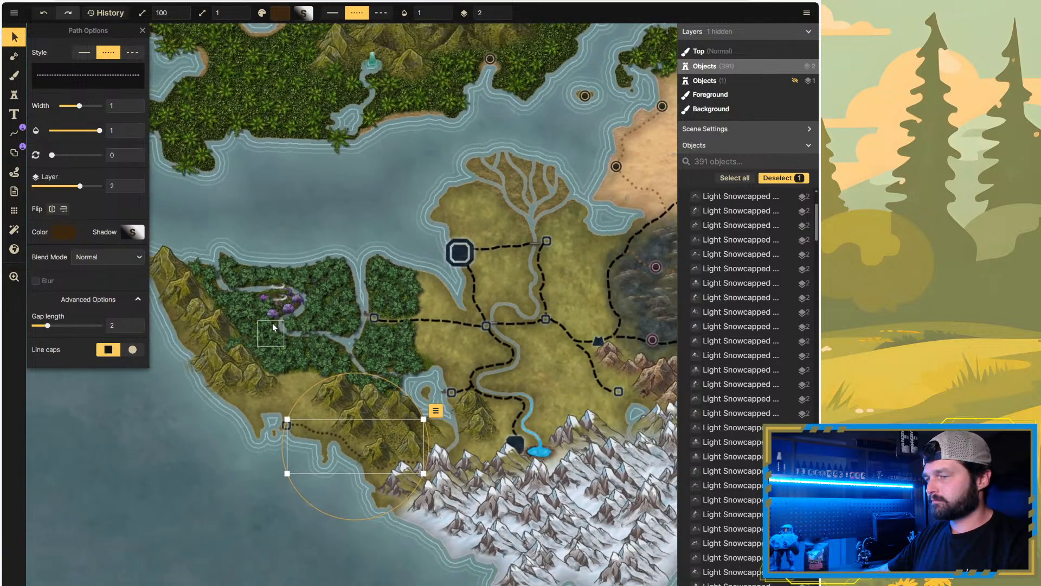
pyautogui.click(279, 380)
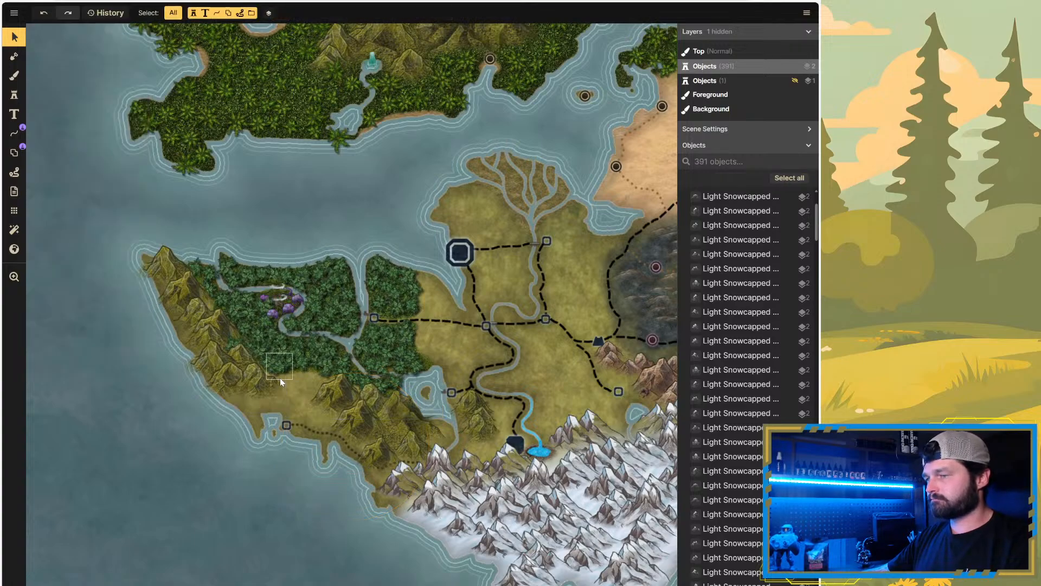
# Step: Delete the wasteland's dotted trail between the northwestern round marker and the central fortress
pyautogui.scroll(5, 336, 415)
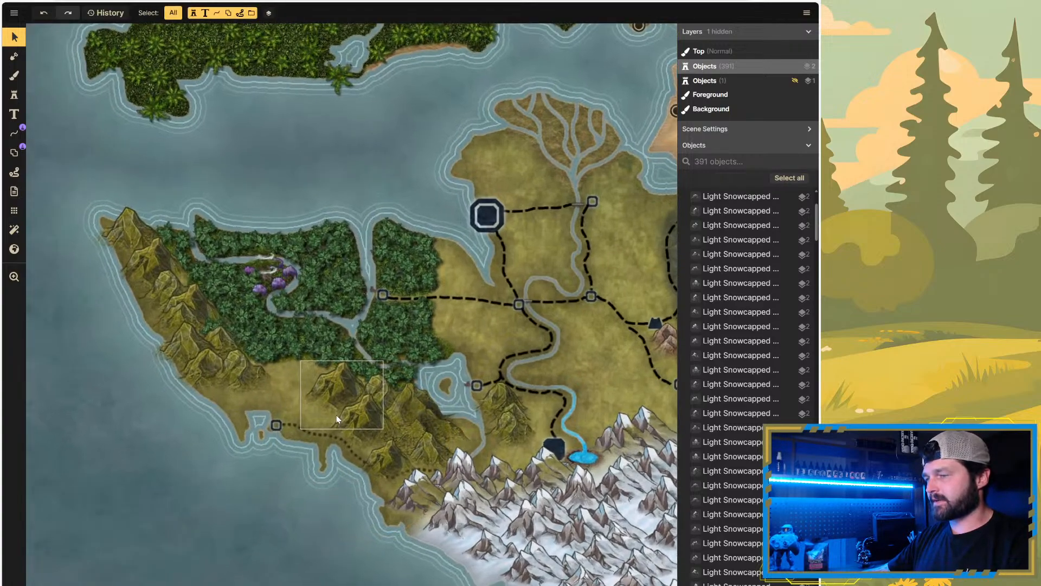
pyautogui.scroll(-5, 340, 402)
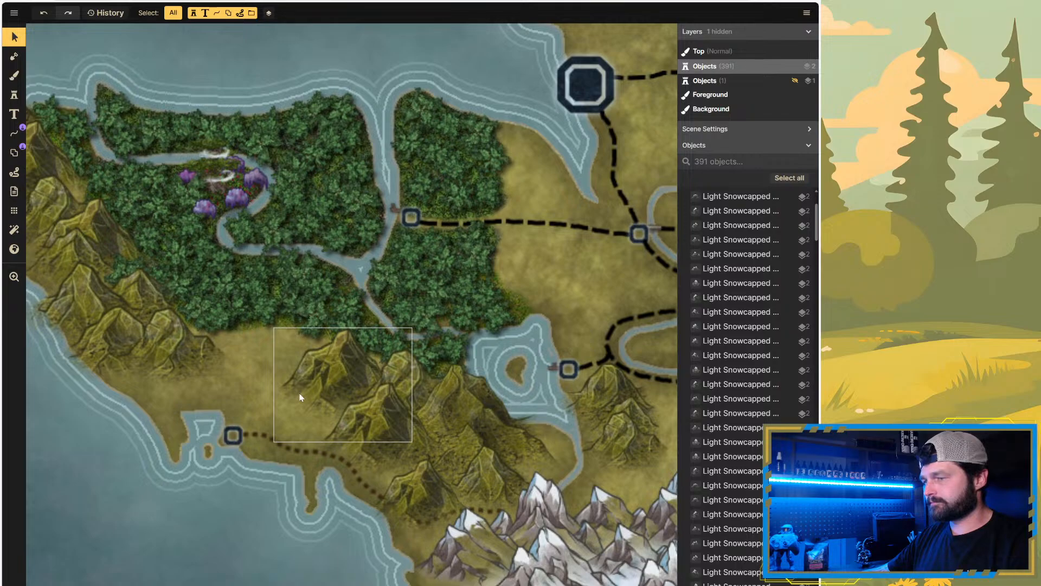
pyautogui.scroll(-5, 278, 328)
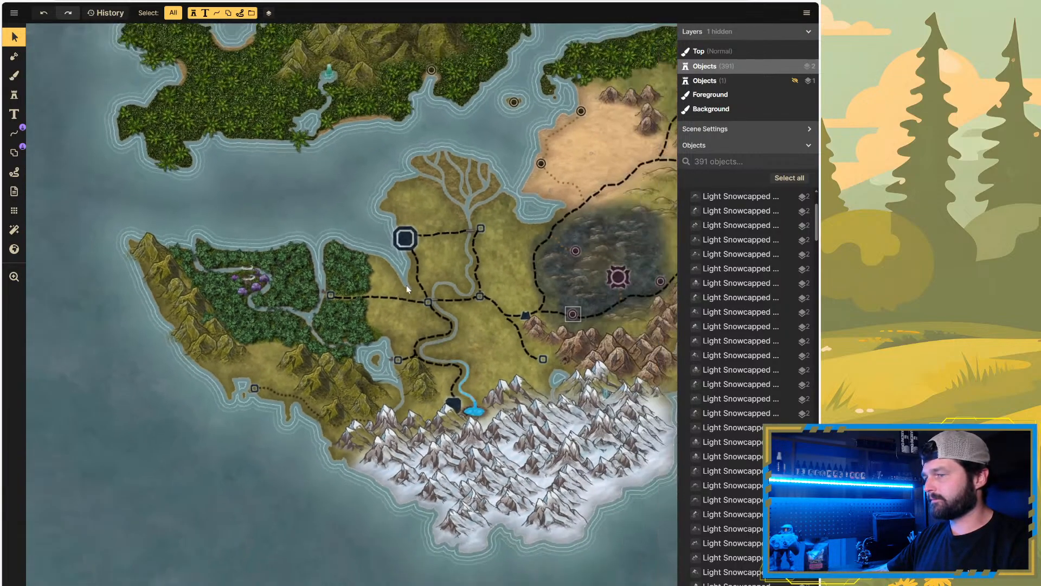
pyautogui.scroll(5, 543, 236)
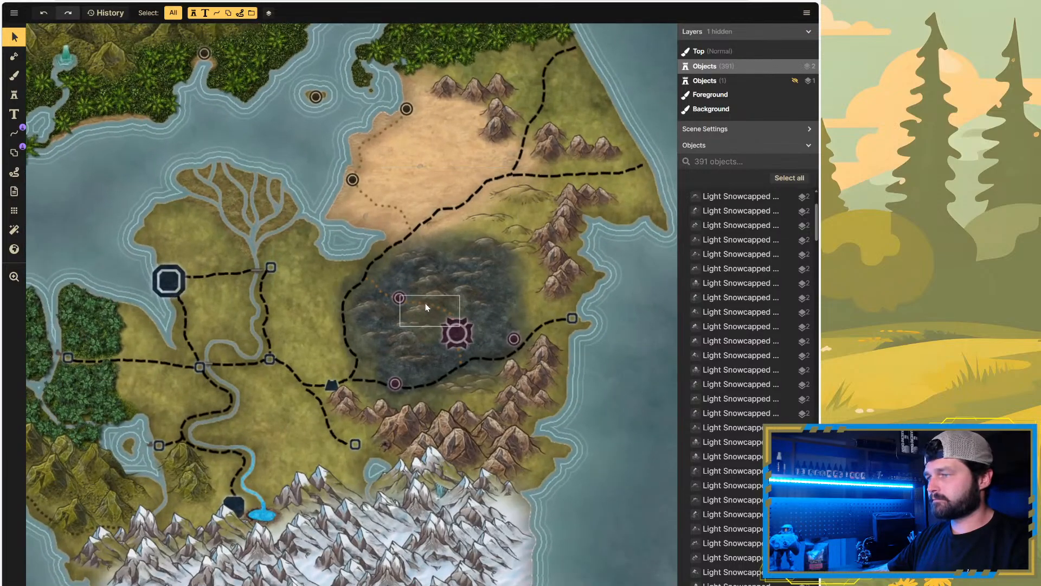
pyautogui.click(425, 305)
pyautogui.press('Delete')
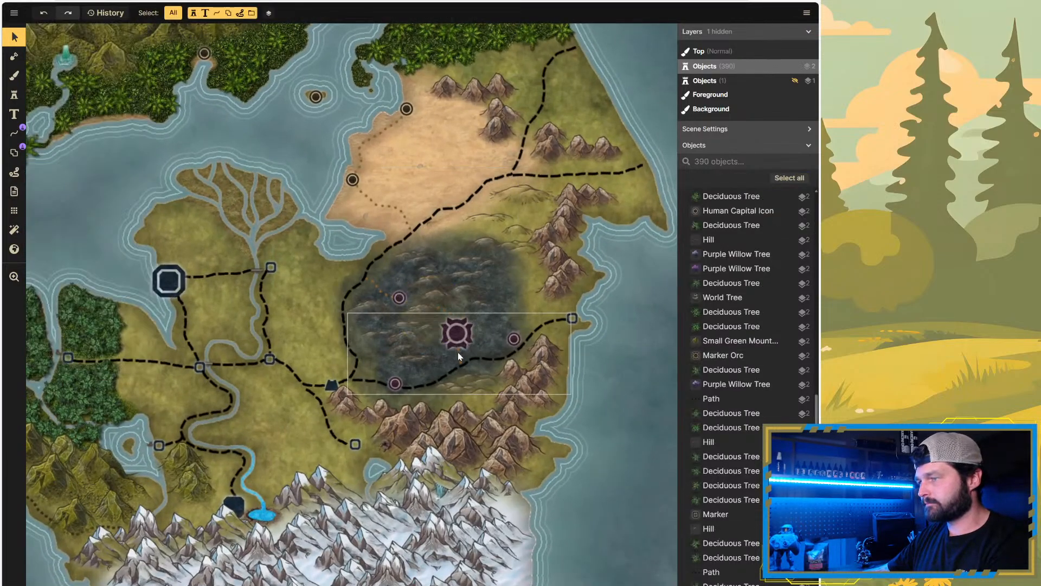
# Step: Delete the remaining old dotted trails in the wasteland and the desert
pyautogui.click(459, 360)
pyautogui.press('Delete')
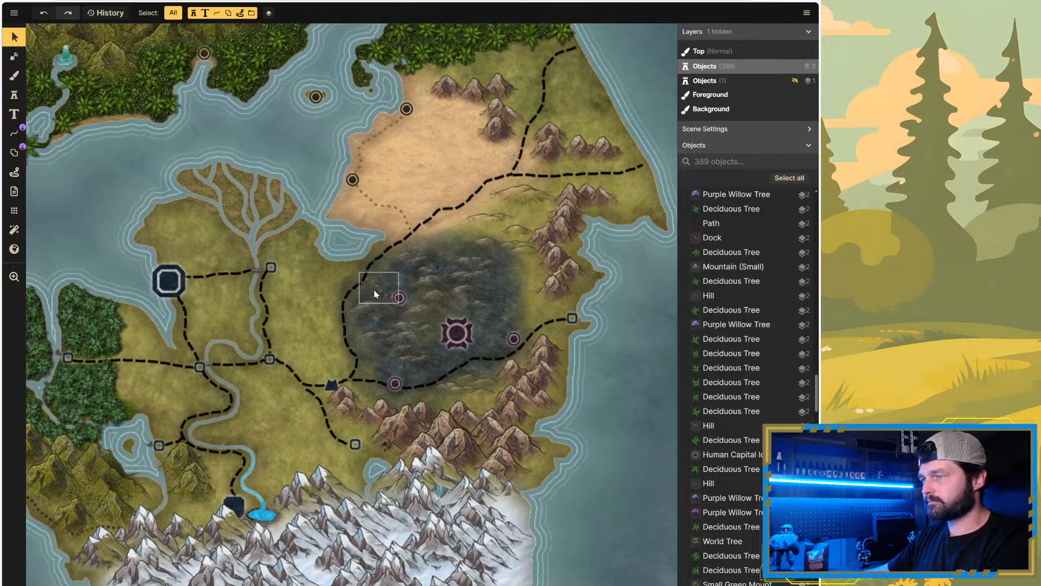
pyautogui.click(374, 294)
pyautogui.press('Delete')
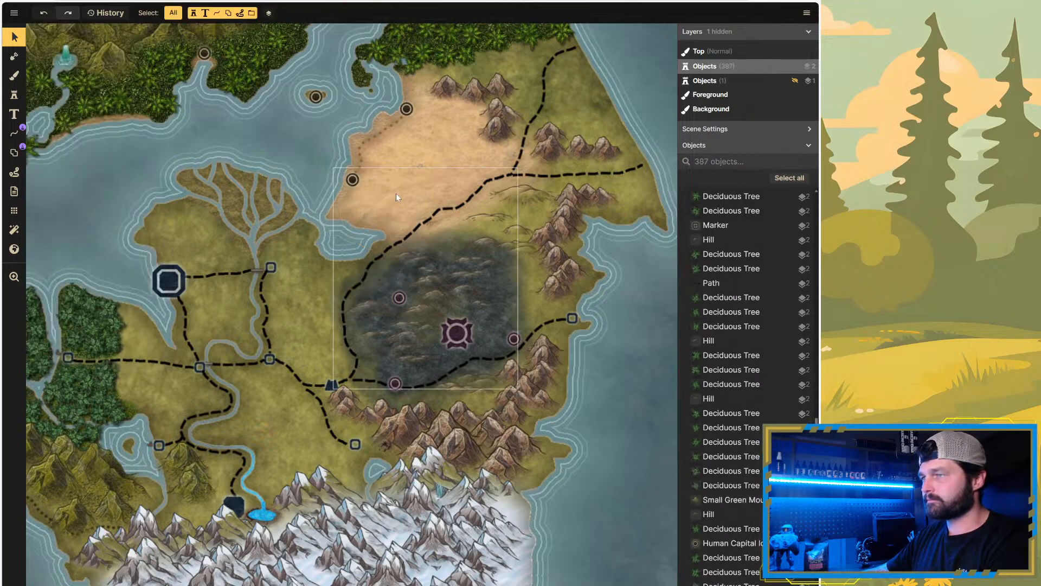
pyautogui.click(364, 143)
pyautogui.press('Delete')
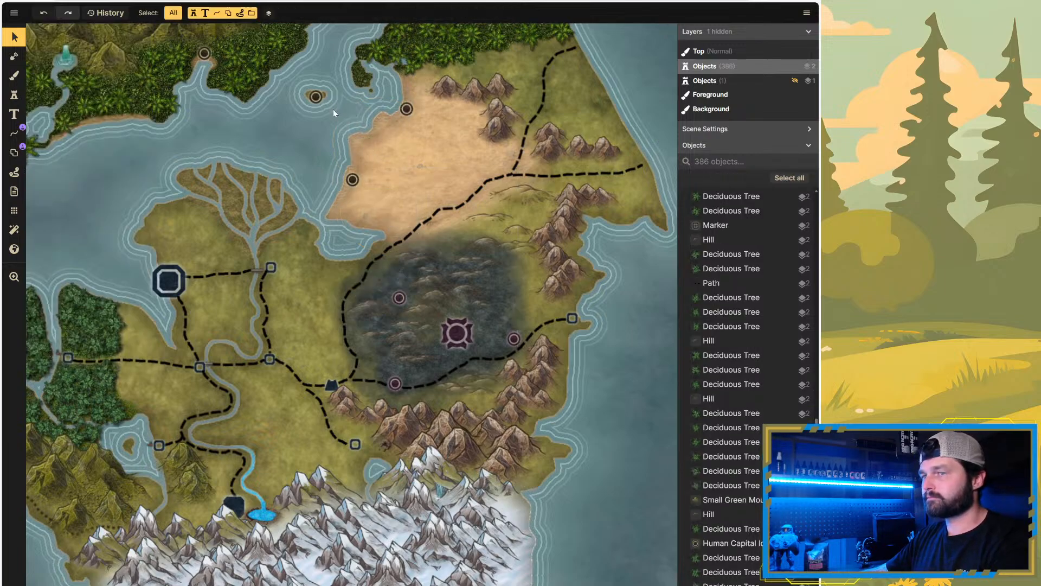
# Step: Draw dotted trails linking the desert's two round coastal markers and continuing from the southern one to the main dashed road
pyautogui.scroll(5, 342, 114)
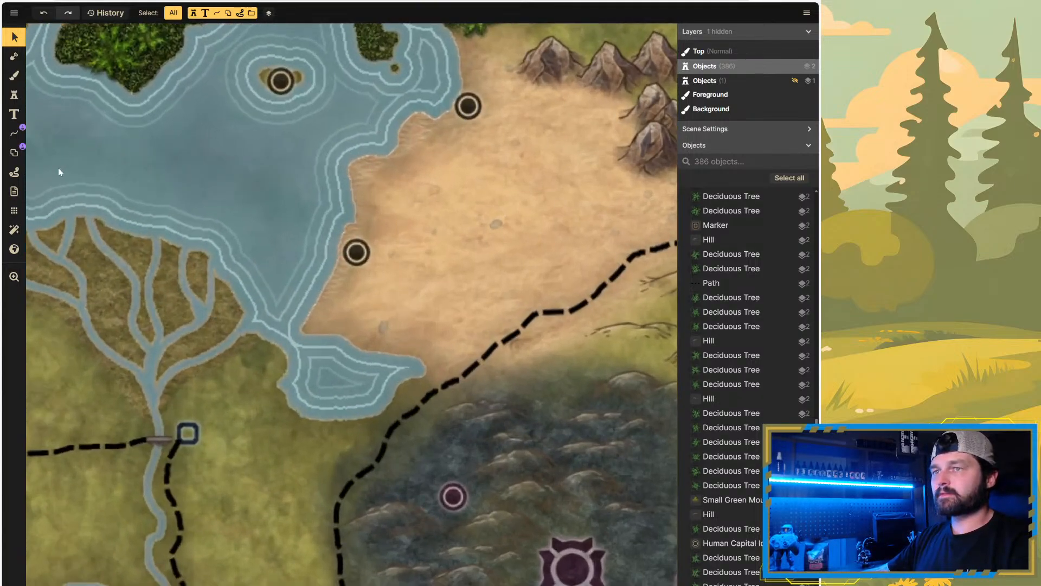
pyautogui.click(15, 172)
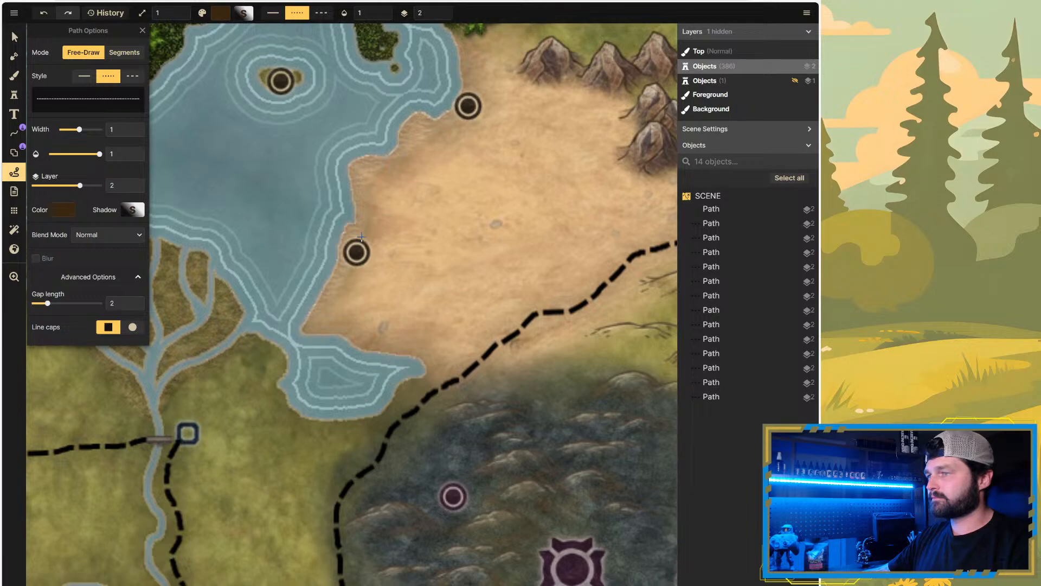
pyautogui.moveTo(361, 237); pyautogui.dragTo(369, 228)
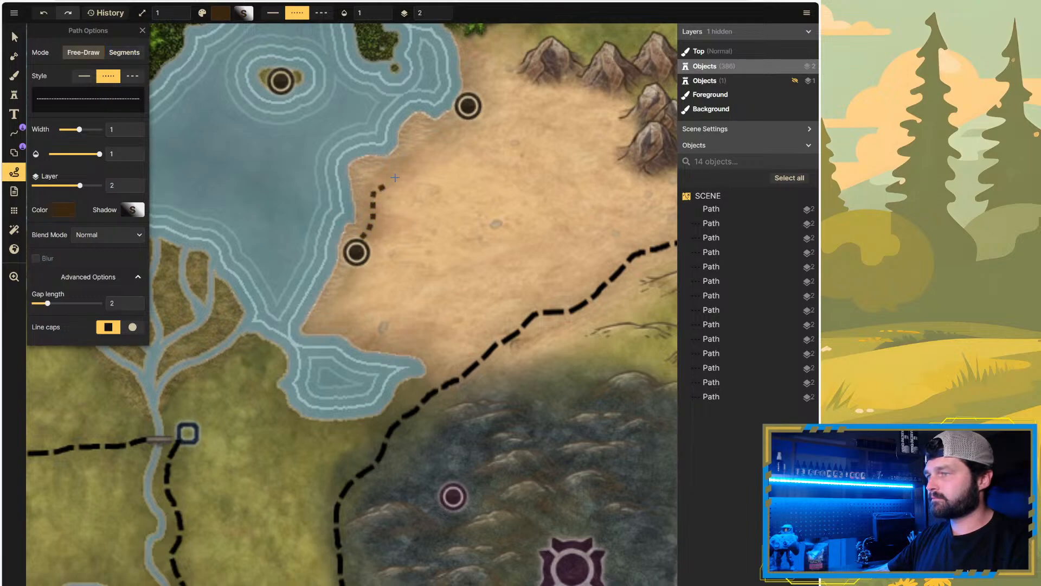
pyautogui.moveTo(395, 178); pyautogui.dragTo(461, 119)
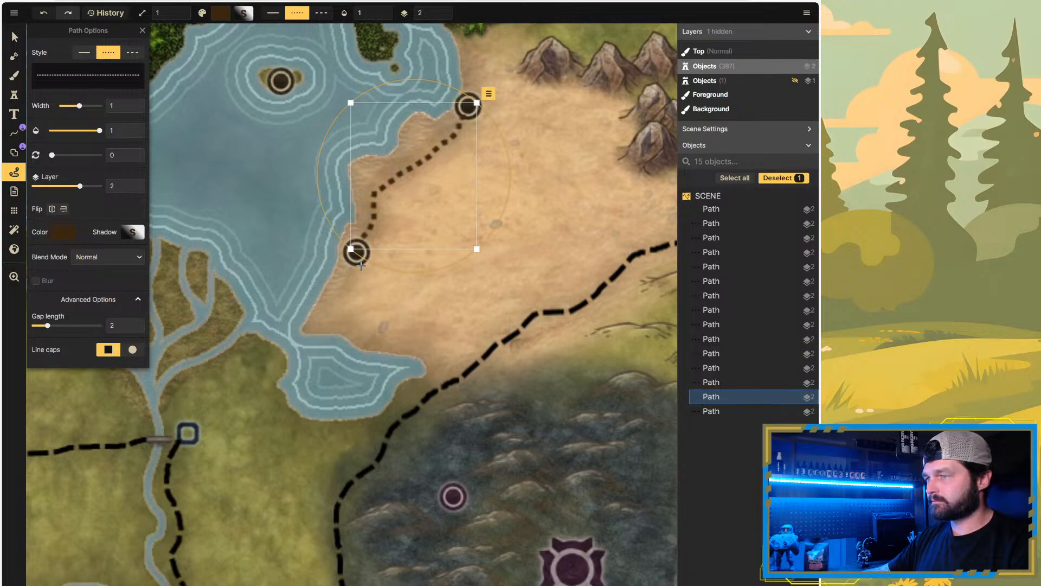
pyautogui.moveTo(362, 266)
pyautogui.mouseDown()
pyautogui.moveTo(378, 300)
pyautogui.moveTo(429, 329)
pyautogui.moveTo(463, 378)
pyautogui.mouseUp()
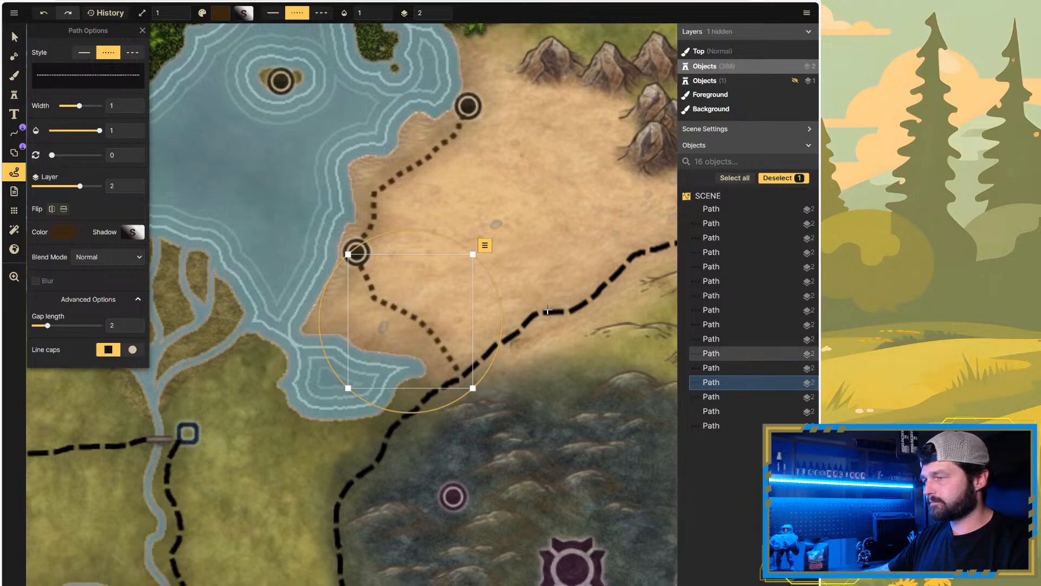
# Step: Draw dotted trails from the wasteland's northwestern round marker up to the dashed road and across to the central fortress
pyautogui.scroll(-3, 547, 304)
pyautogui.scroll(4, 504, 428)
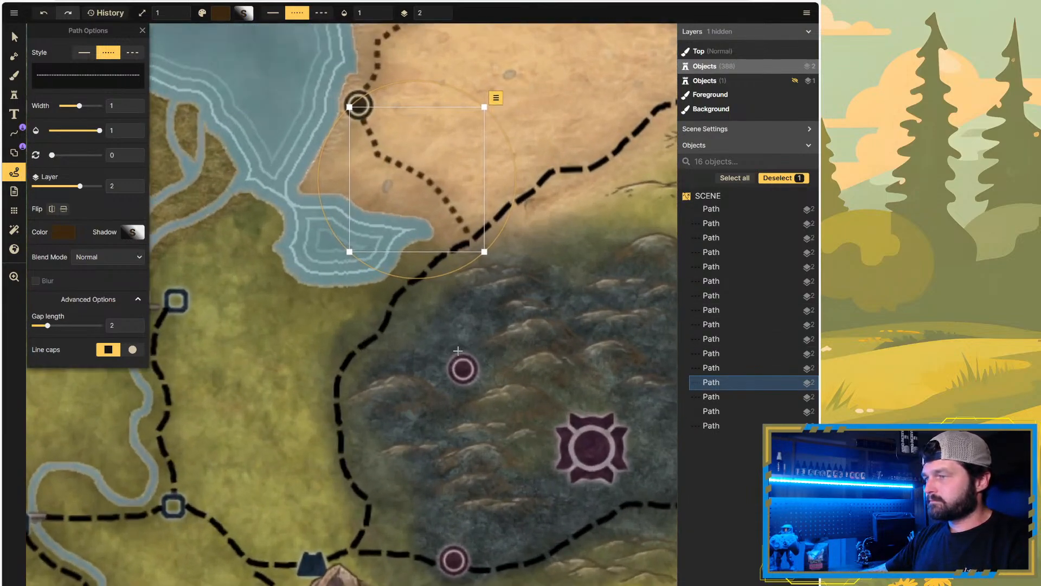
pyautogui.moveTo(457, 350)
pyautogui.mouseDown()
pyautogui.moveTo(454, 325)
pyautogui.moveTo(415, 267)
pyautogui.mouseUp()
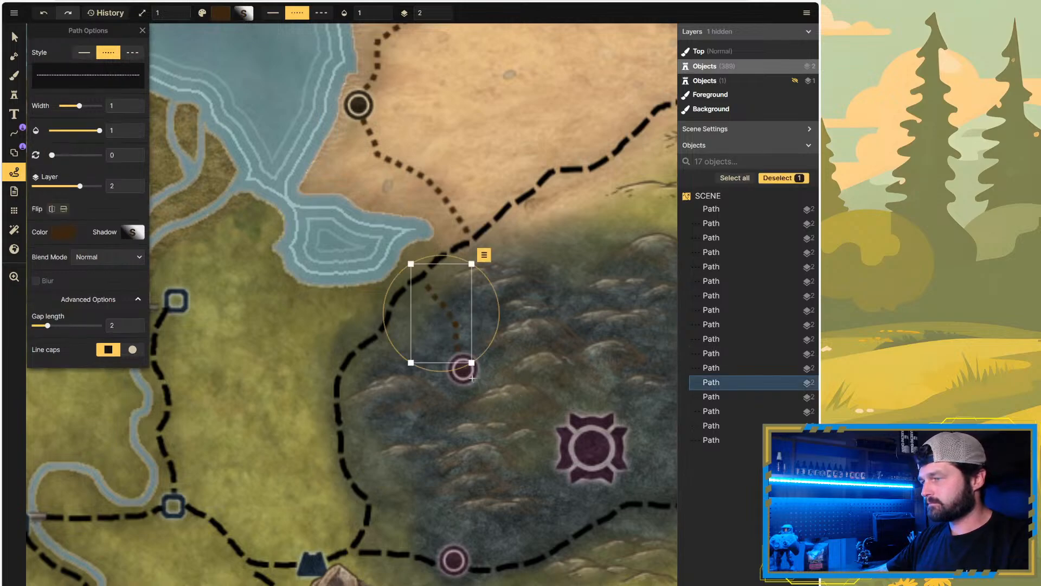
pyautogui.moveTo(472, 378)
pyautogui.mouseDown()
pyautogui.moveTo(538, 385)
pyautogui.moveTo(592, 416)
pyautogui.mouseUp()
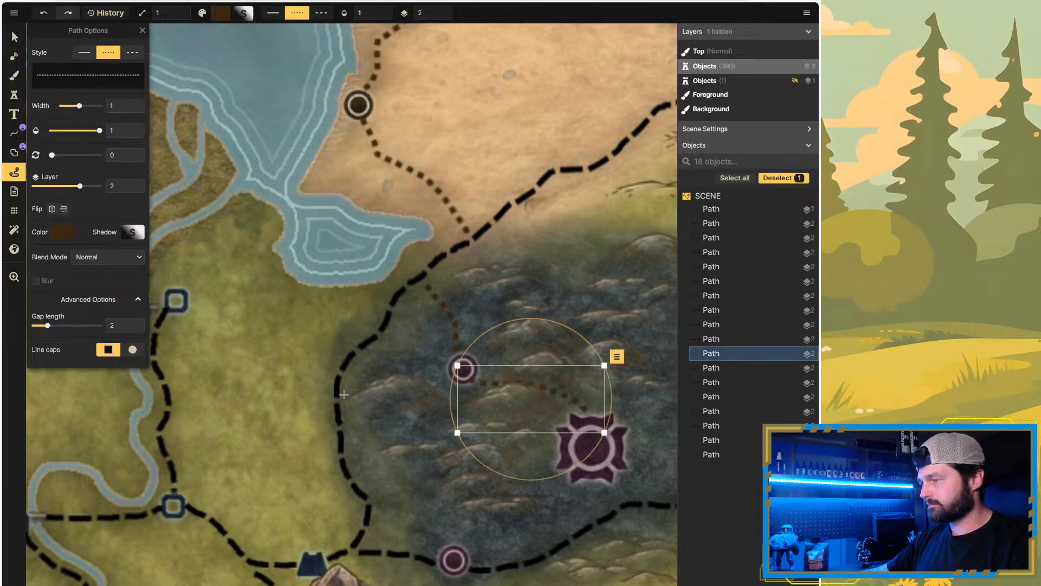
# Step: Draw a short dotted trail from the wasteland's central fortress southeast to the dashed road
pyautogui.scroll(-3, 344, 394)
pyautogui.scroll(3, 507, 445)
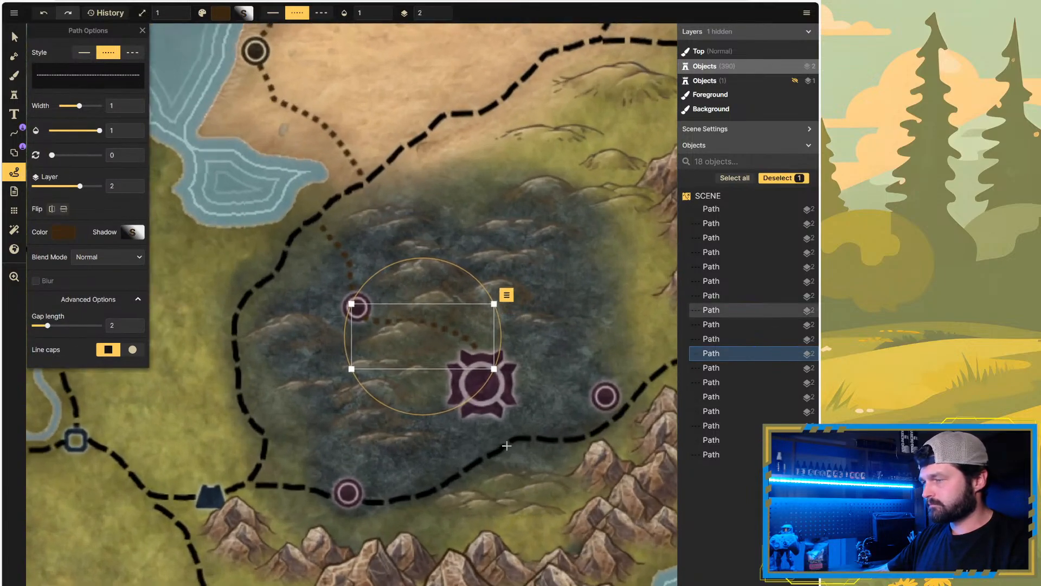
pyautogui.click(485, 415)
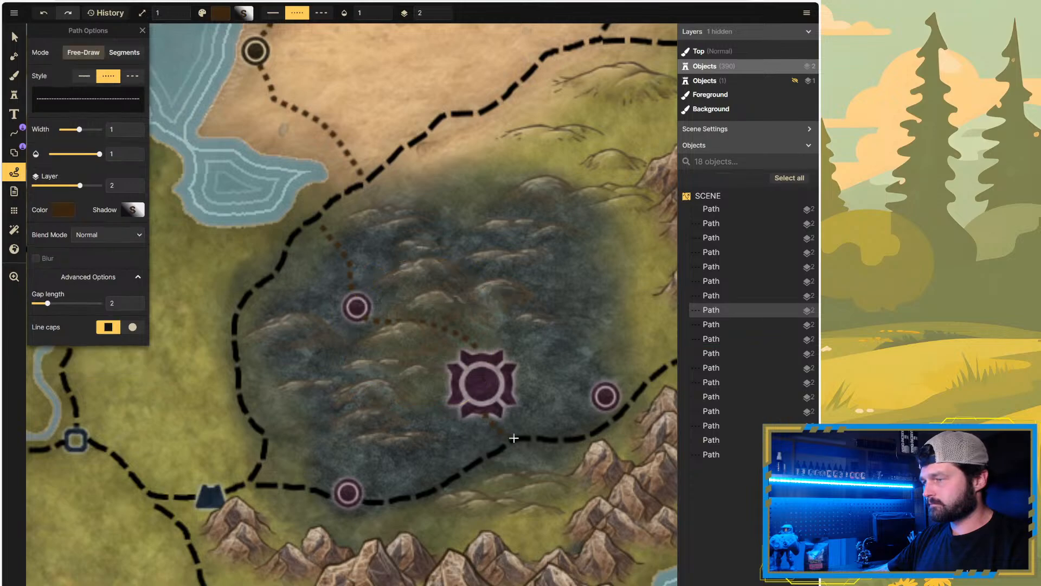
pyautogui.moveTo(513, 438); pyautogui.dragTo(486, 416)
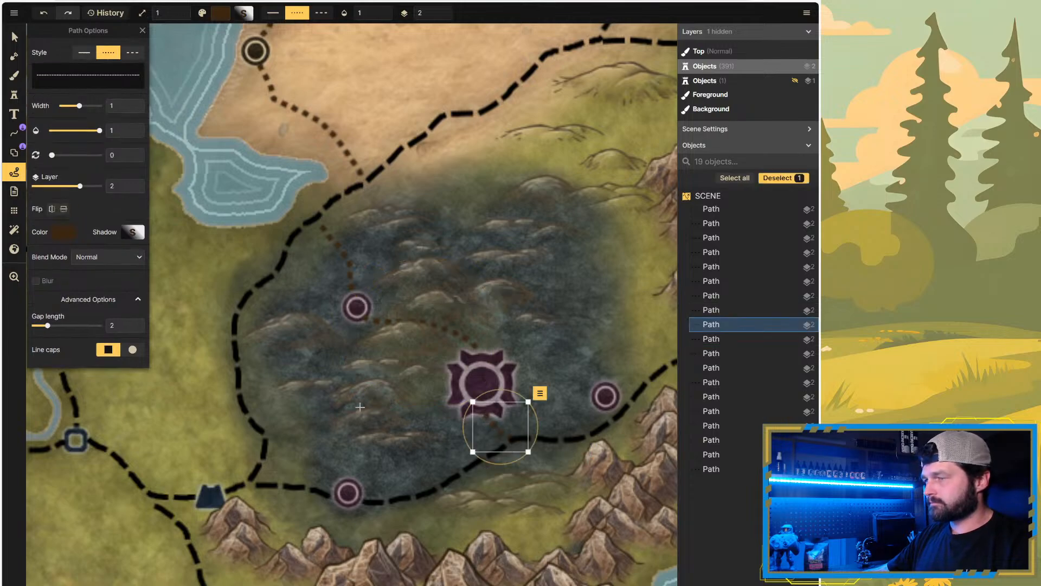
# Step: Deselect the fortress trail and draw a dotted trail along the snowy range's northern edge to the dark marker beside the bright blue pool
pyautogui.scroll(-6, 360, 407)
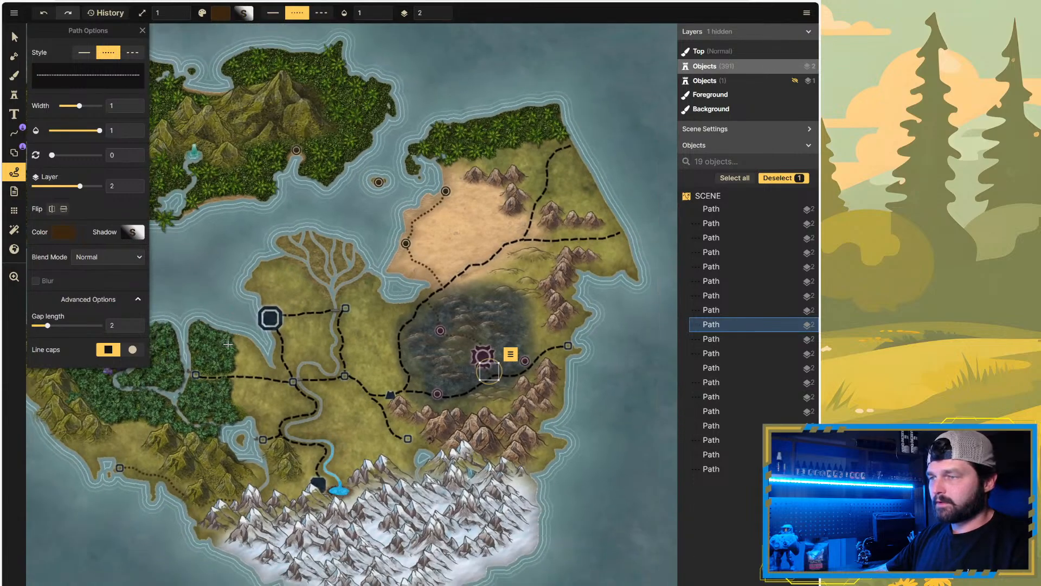
pyautogui.scroll(2, 230, 350)
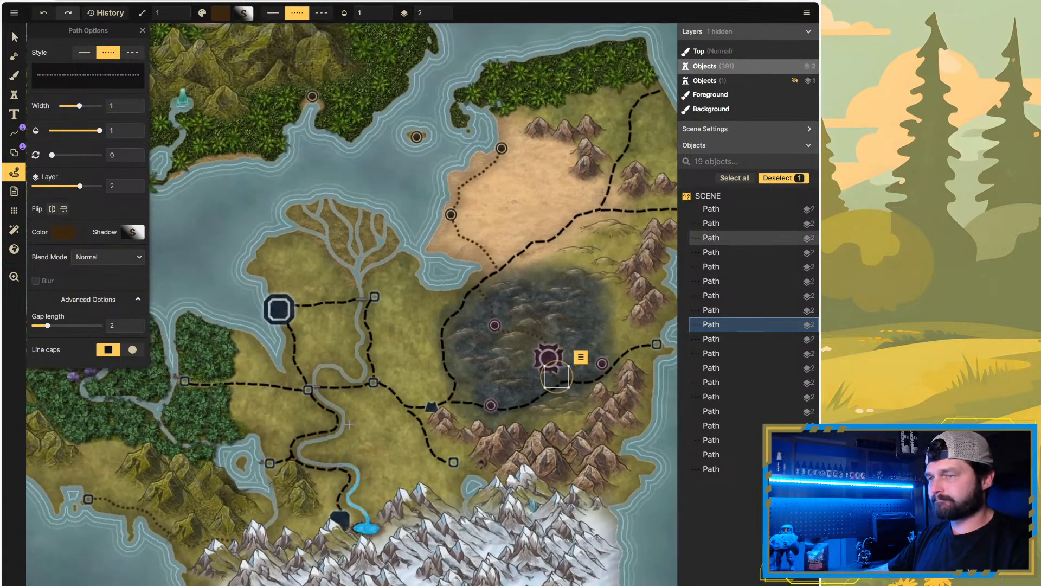
pyautogui.scroll(-3, 499, 402)
pyautogui.scroll(3, 233, 452)
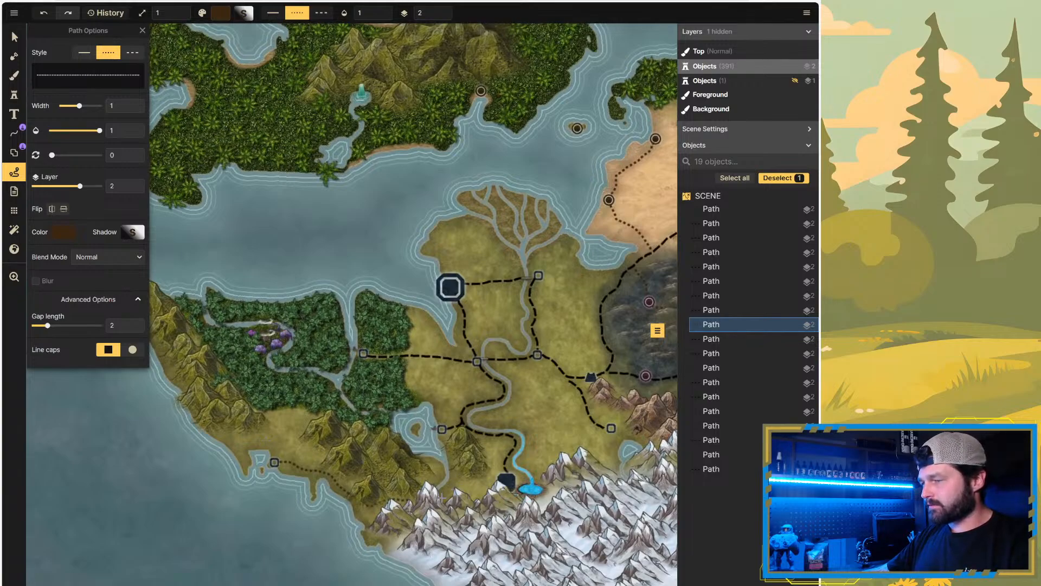
pyautogui.press('Escape')
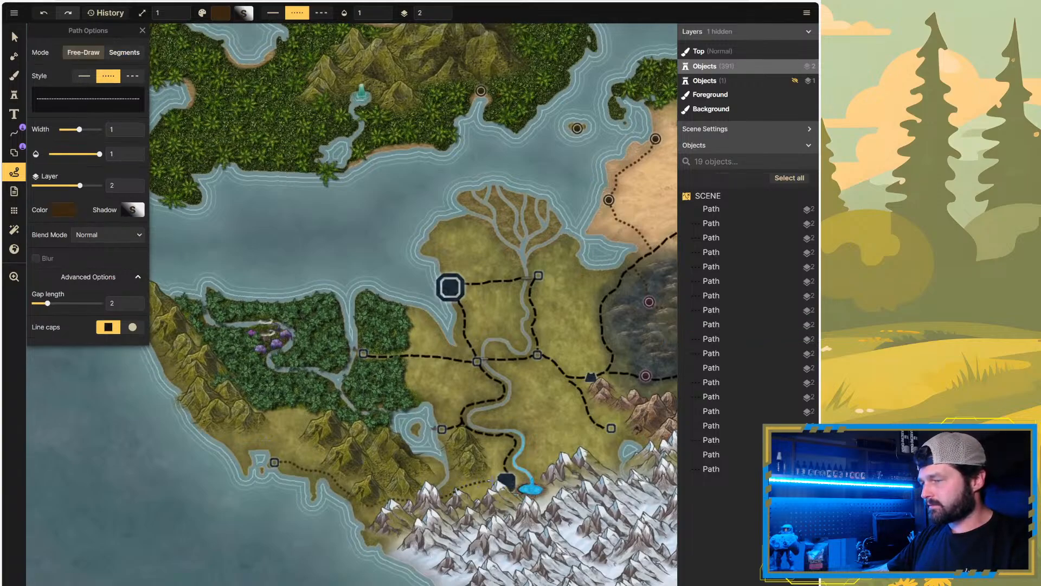
pyautogui.moveTo(495, 480); pyautogui.dragTo(498, 479)
# Step: Draw a dotted trail from the southwestern coastal marker north around the green mountains to the river in the forest
pyautogui.scroll(3, 279, 415)
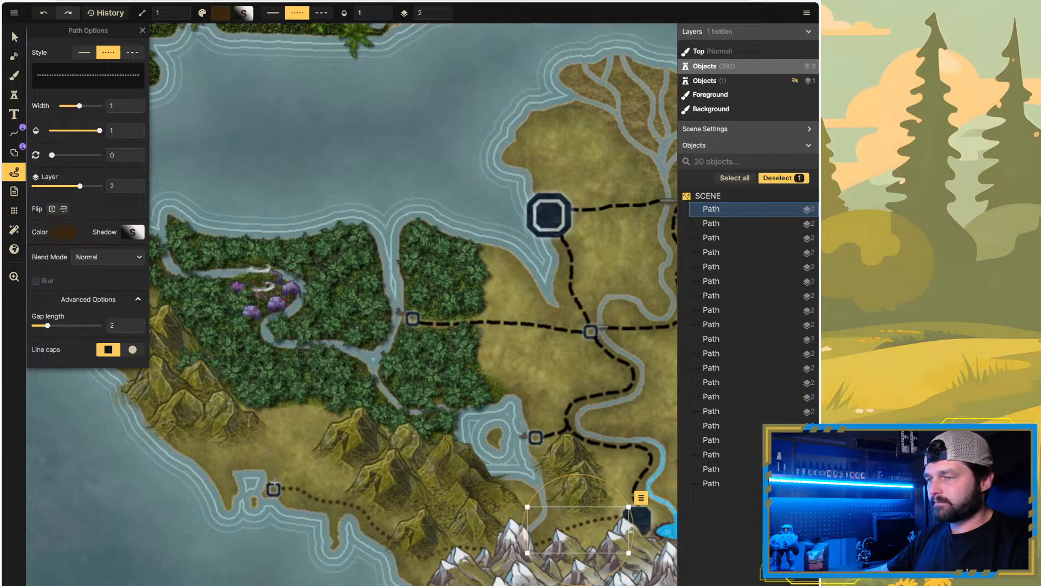
pyautogui.press('Escape')
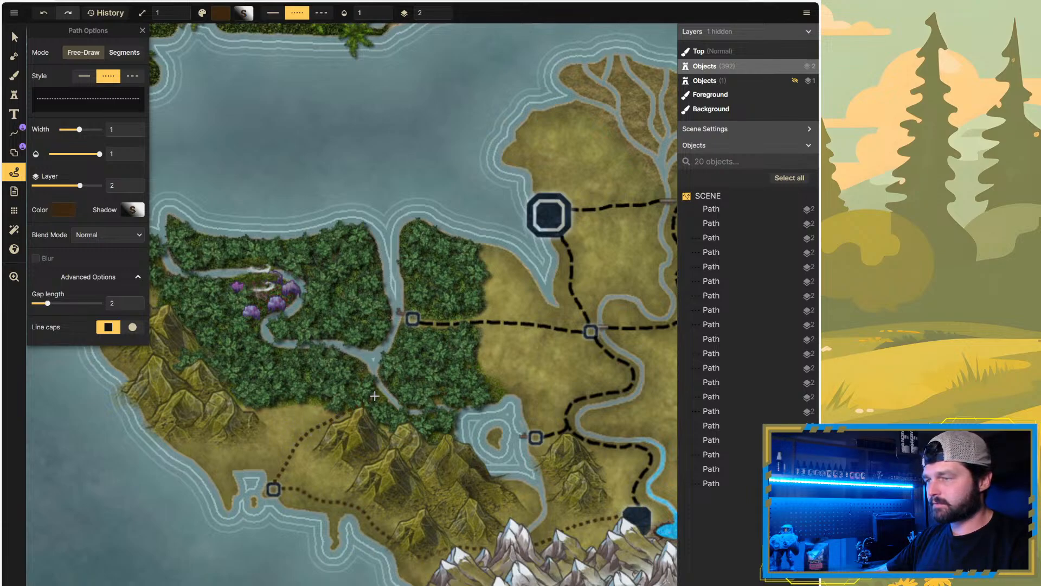
pyautogui.moveTo(377, 391); pyautogui.dragTo(381, 387)
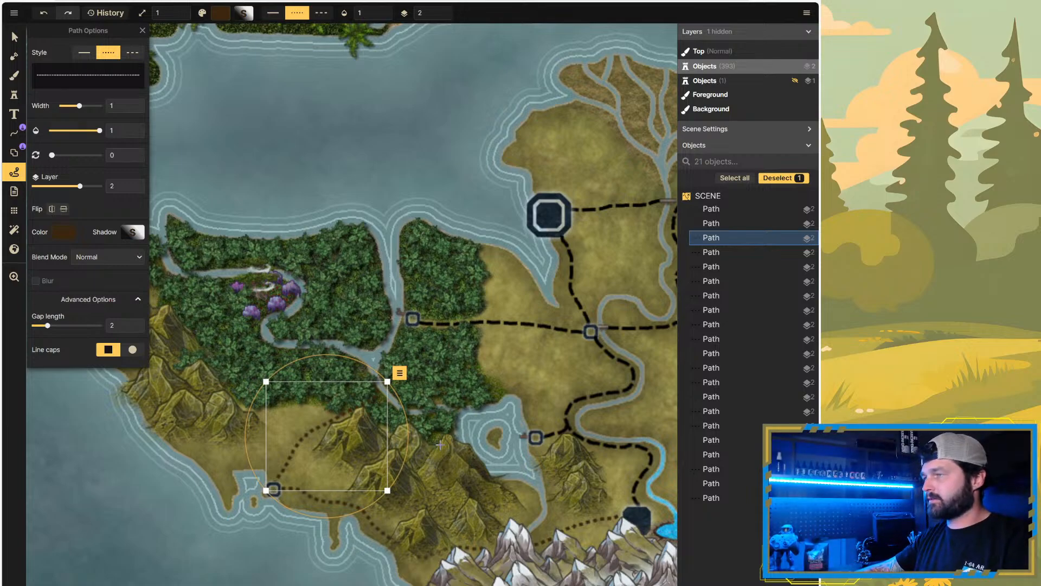
# Step: Switch from path drawing to object selection and deselect the new southwestern trail
pyautogui.scroll(-5, 430, 421)
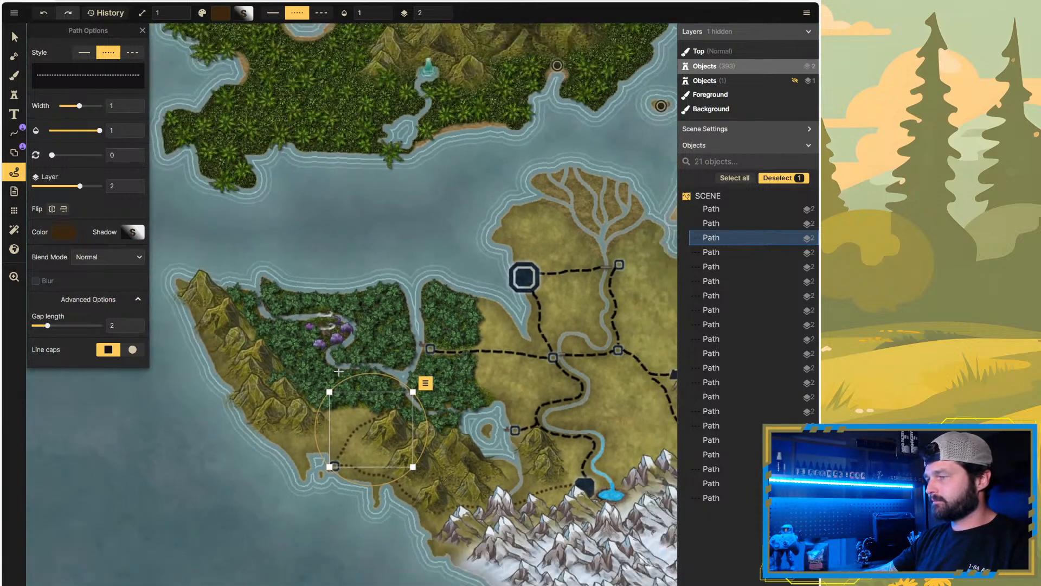
pyautogui.scroll(3, 412, 390)
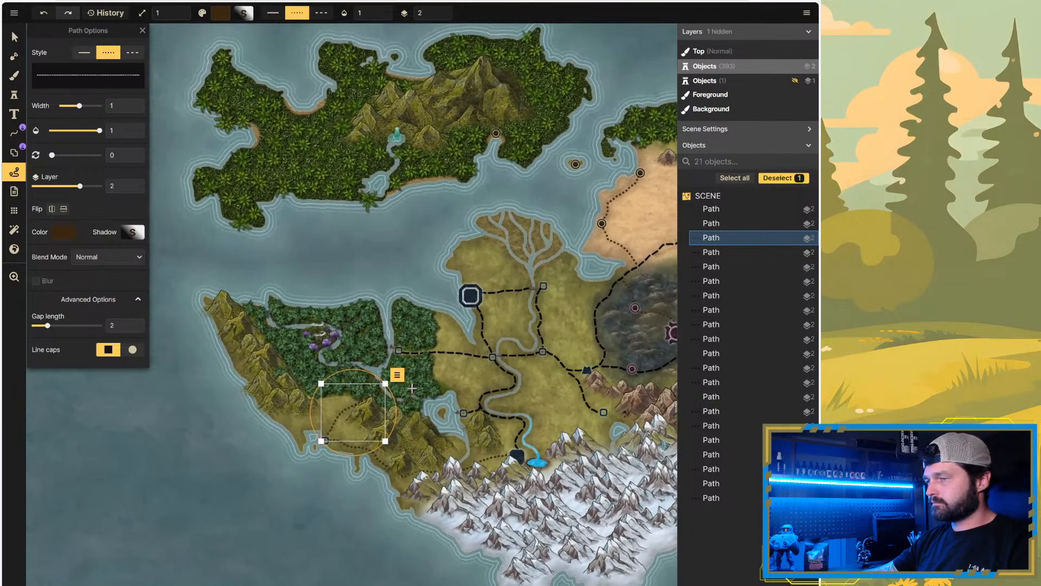
pyautogui.scroll(-3, 395, 396)
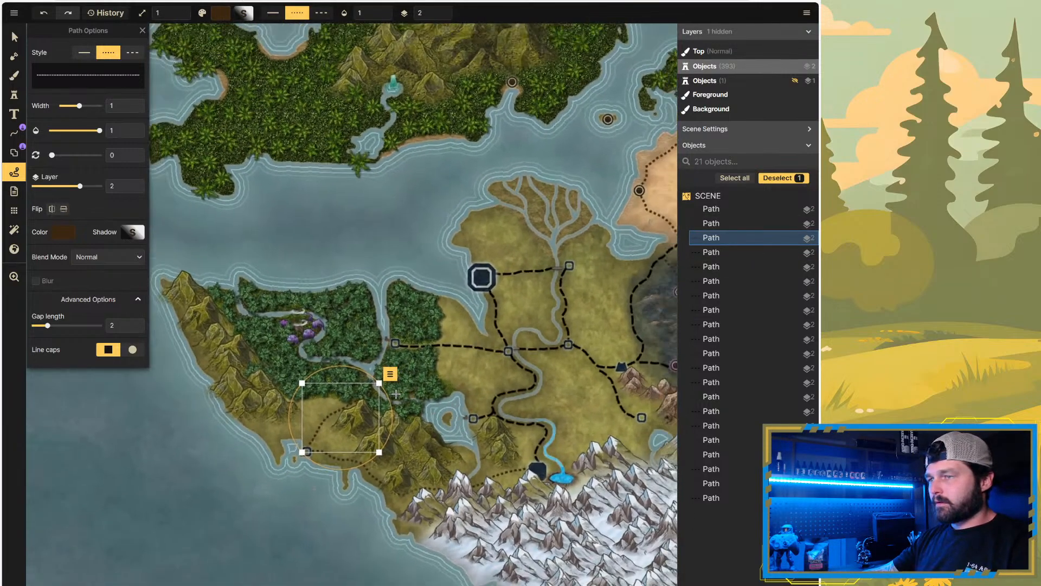
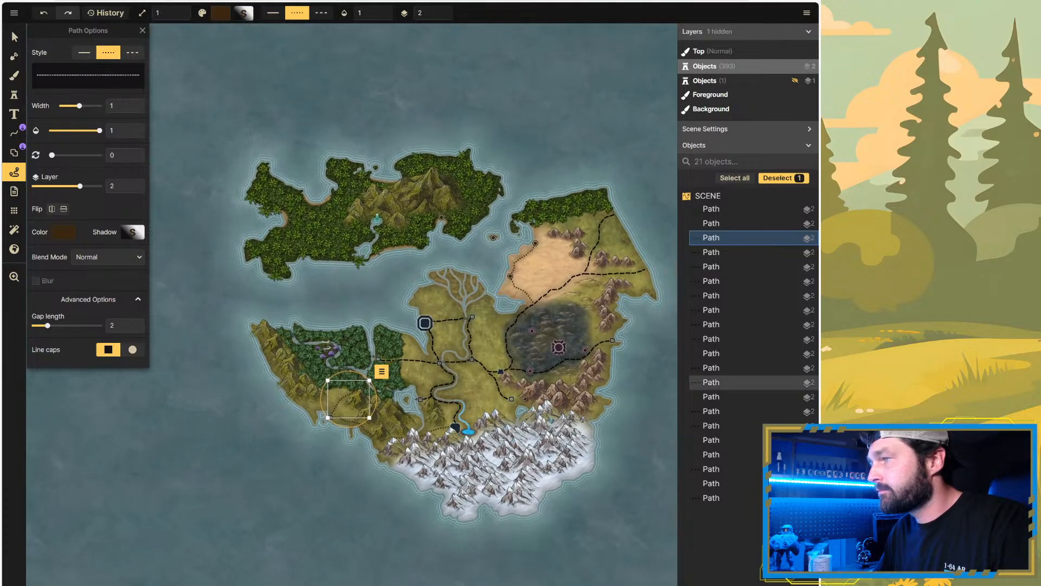
pyautogui.scroll(-2, 449, 320)
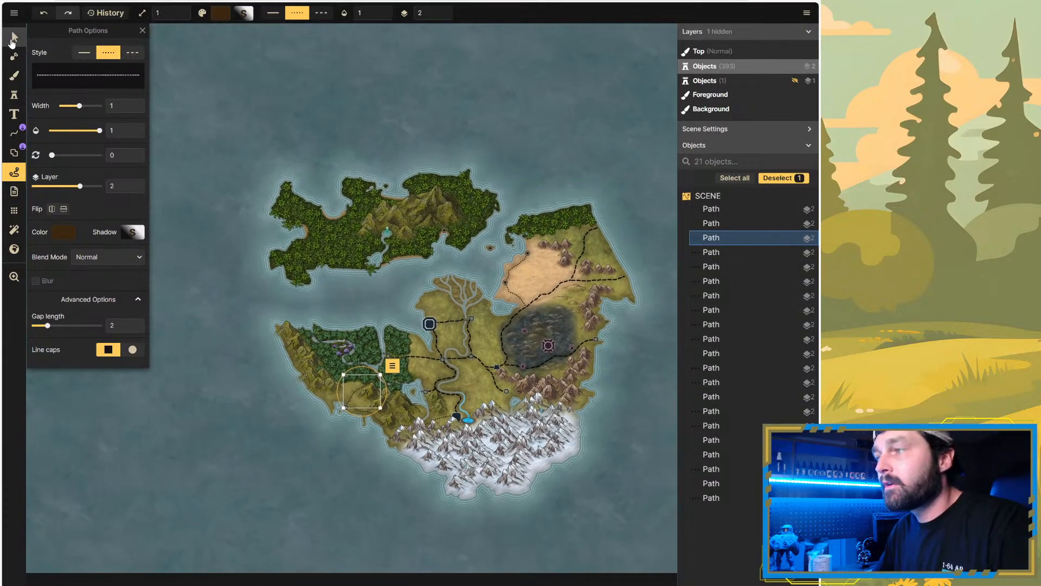
pyautogui.click(13, 38)
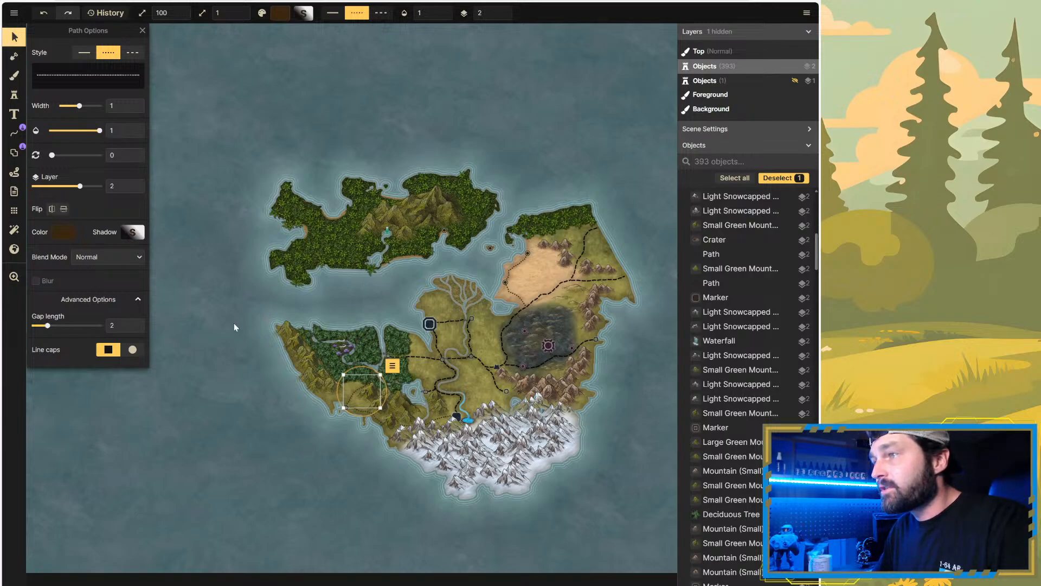
pyautogui.click(245, 359)
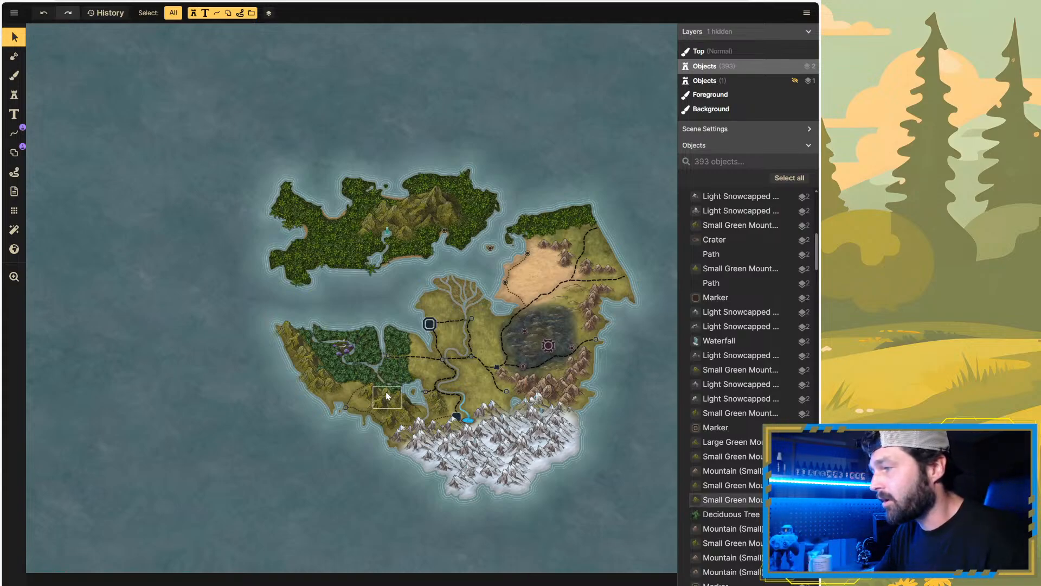
# Step: Examine the roads, rivers and settlement markers around the capital in the central grasslands
pyautogui.scroll(5, 410, 376)
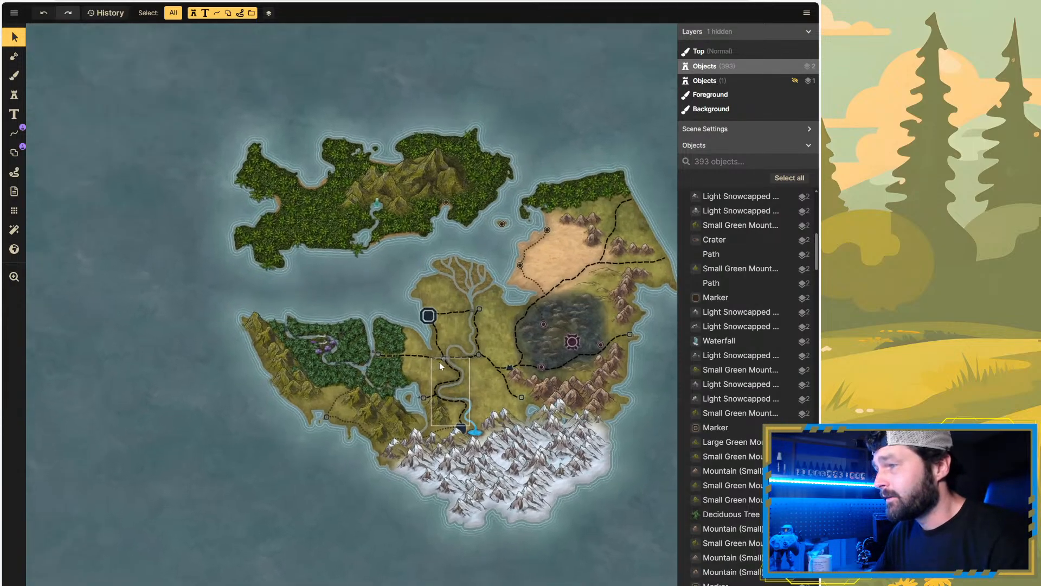
pyautogui.scroll(2, 448, 361)
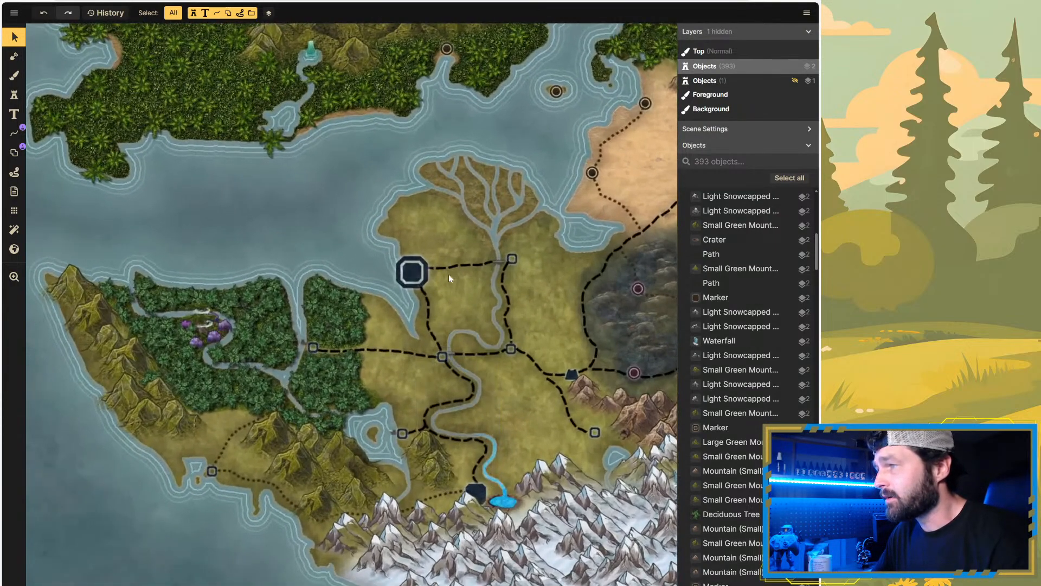
pyautogui.scroll(3, 449, 269)
pyautogui.scroll(1, 451, 278)
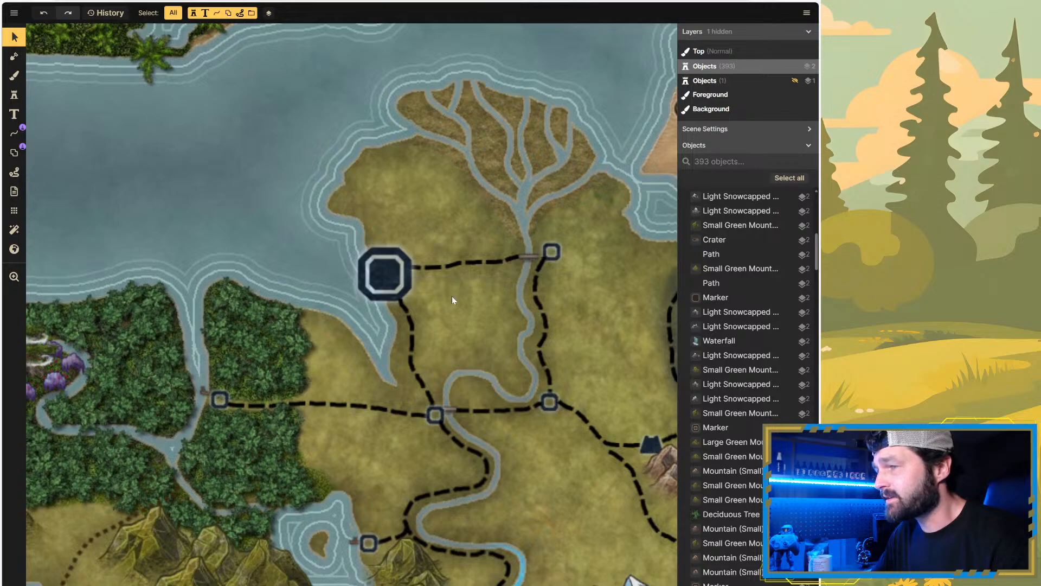
pyautogui.scroll(2, 451, 296)
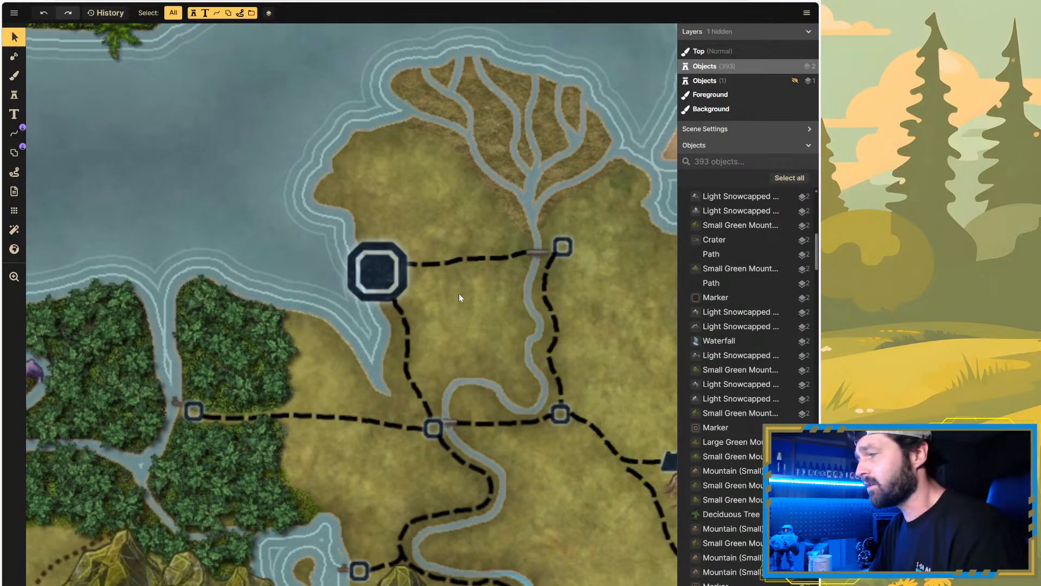
pyautogui.scroll(-2, 464, 296)
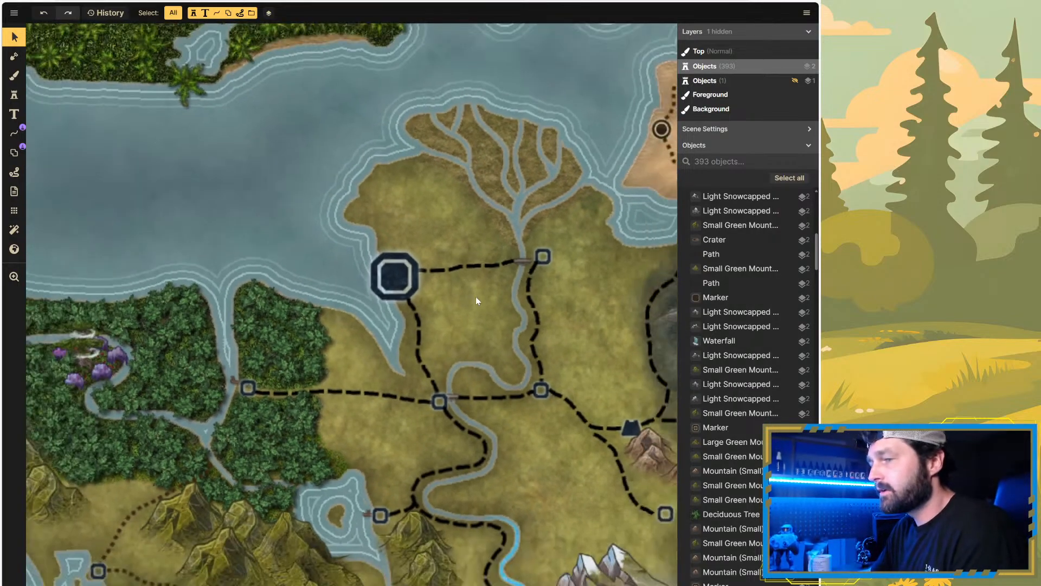
pyautogui.scroll(-1, 477, 300)
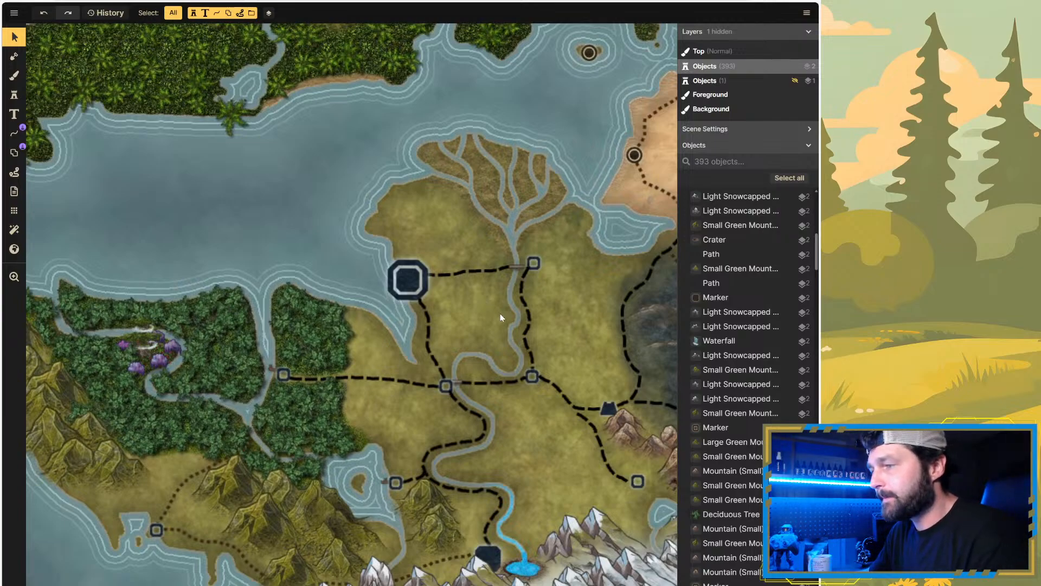
pyautogui.scroll(-2, 502, 307)
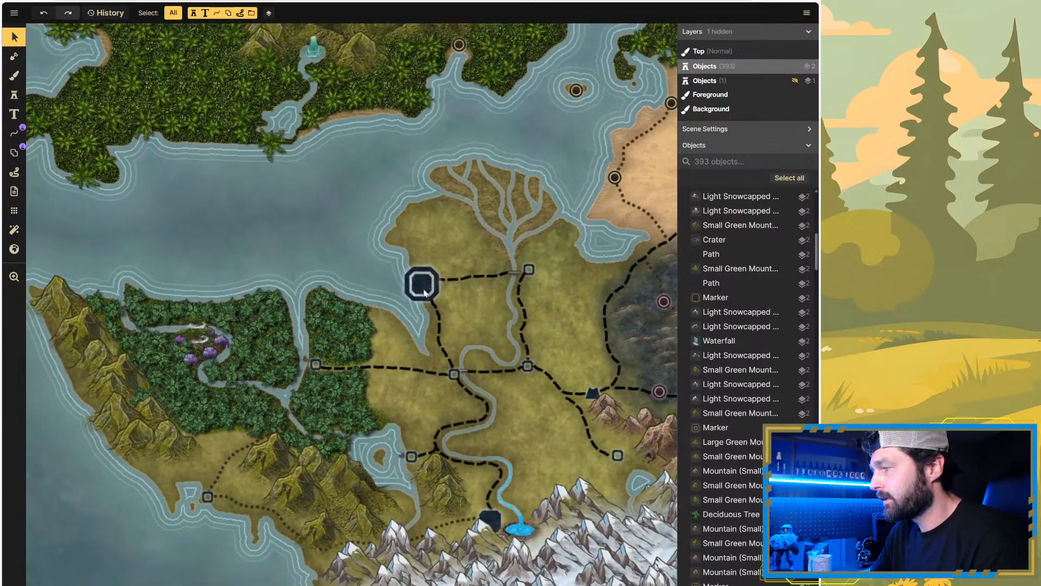
# Step: Examine the whole map and the branching river delta northeast of the capital for areas that still need detail
pyautogui.scroll(-3, 411, 286)
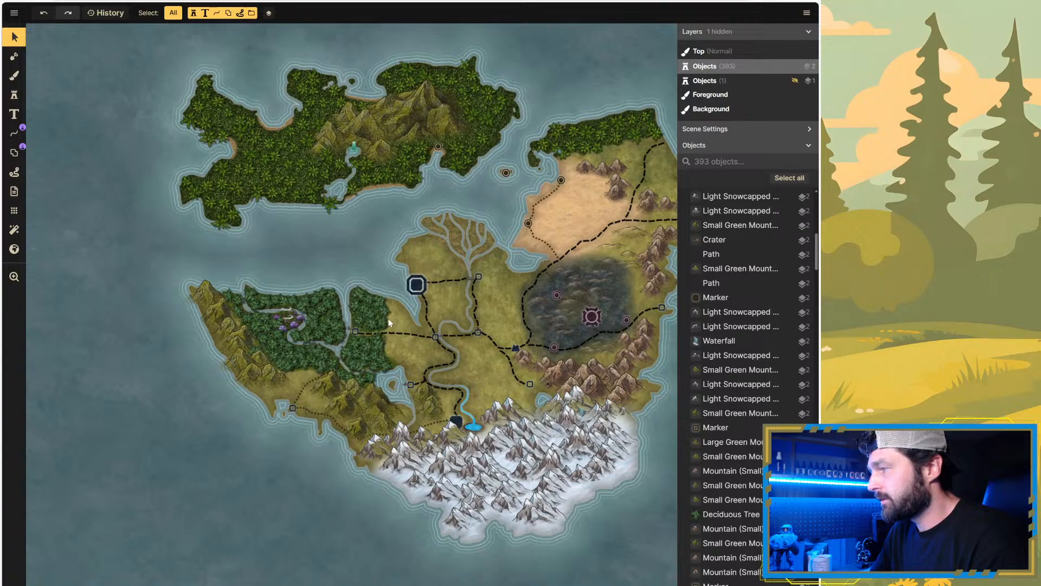
pyautogui.scroll(-2, 347, 313)
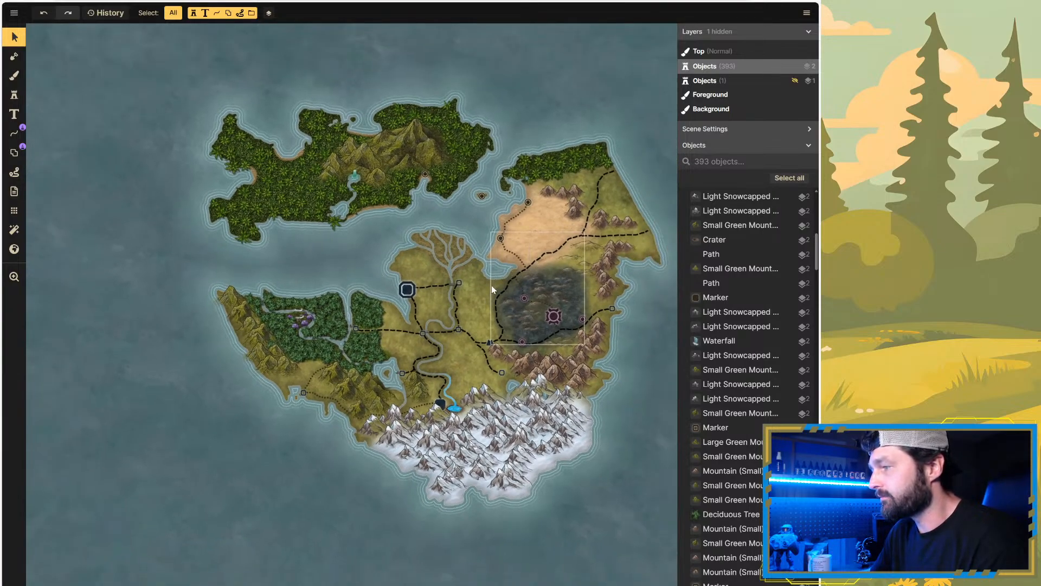
pyautogui.scroll(3, 491, 285)
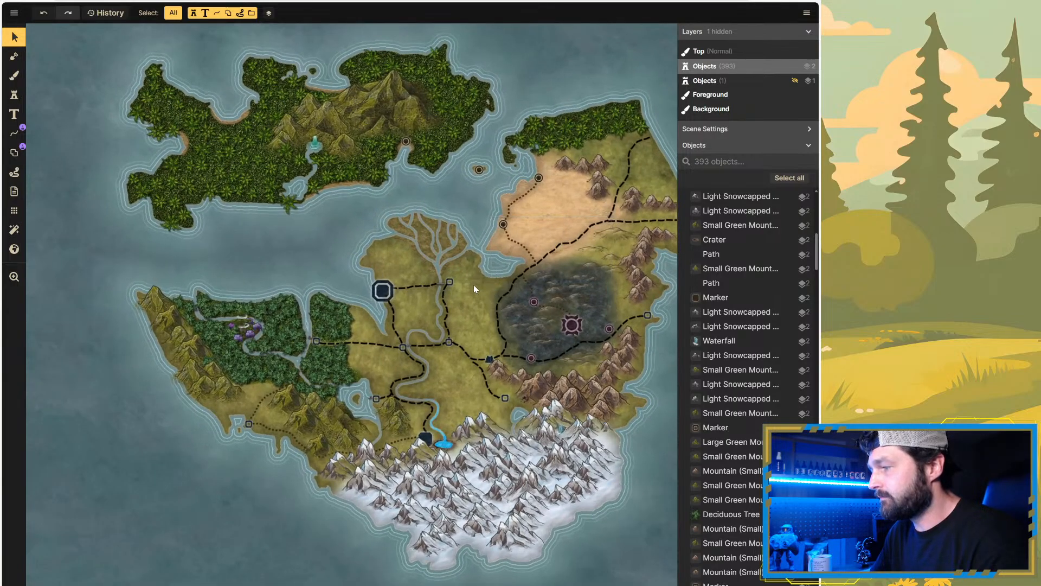
pyautogui.scroll(1, 473, 288)
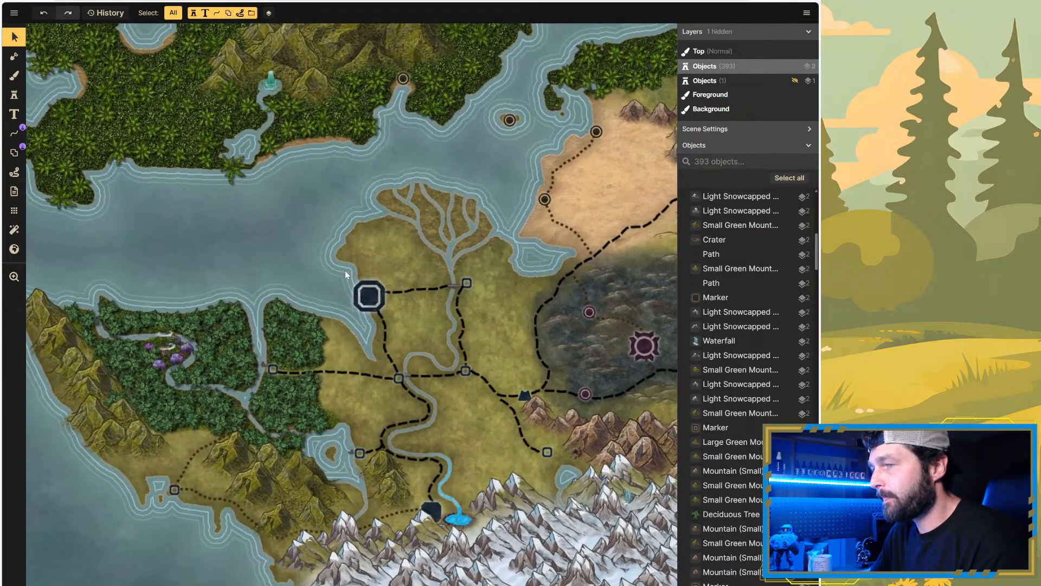
pyautogui.scroll(-1, 438, 269)
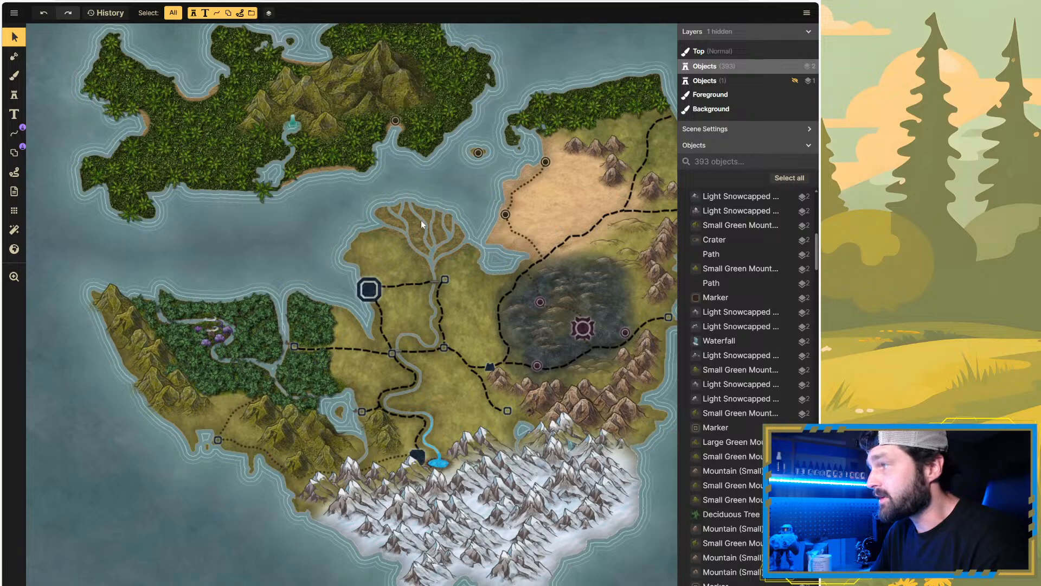
pyautogui.scroll(5, 438, 216)
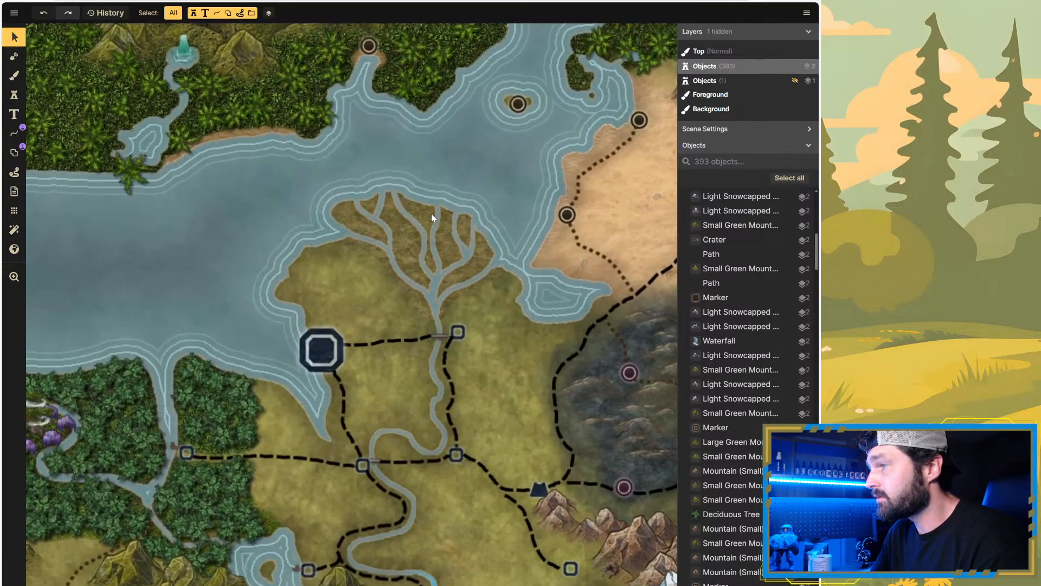
pyautogui.scroll(4, 455, 218)
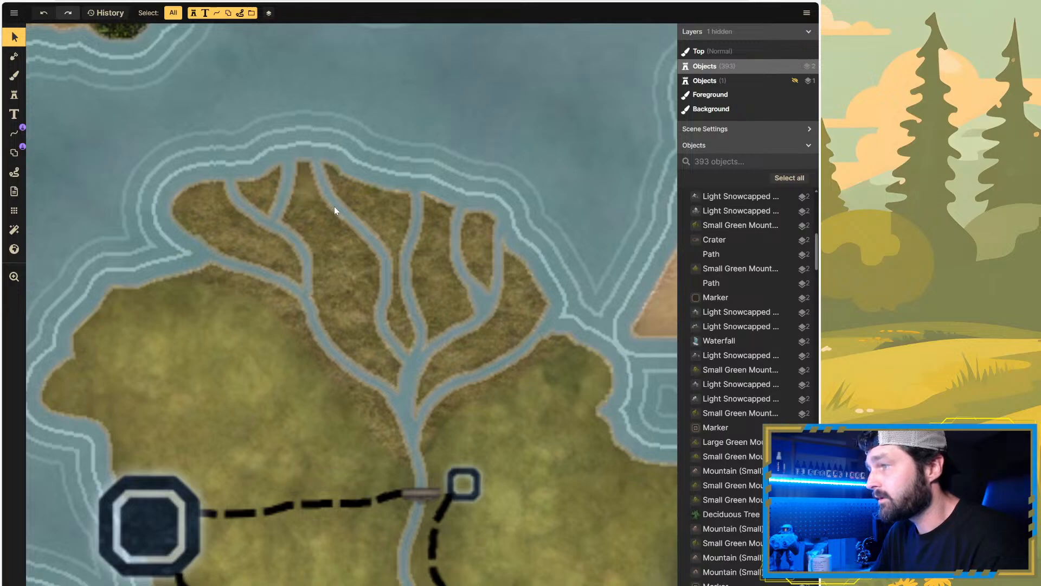
pyautogui.scroll(-5, 334, 206)
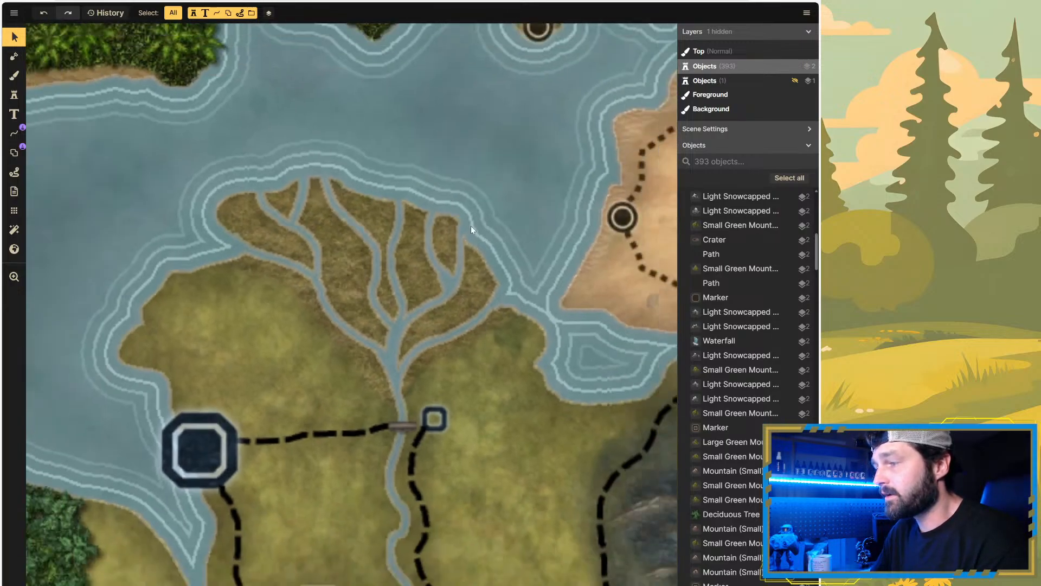
pyautogui.scroll(5, 326, 239)
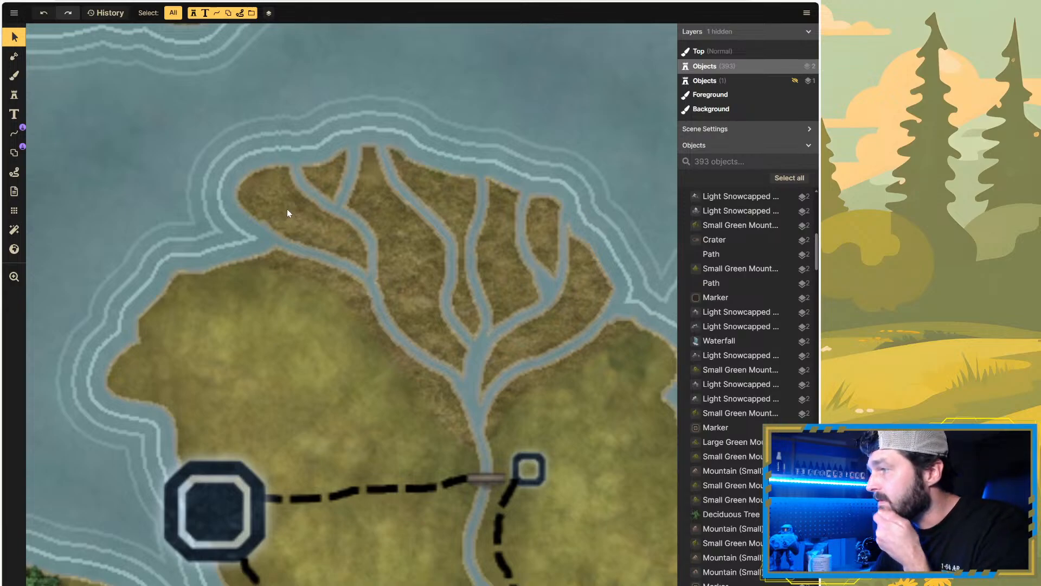
# Step: Switch to stamp placement and search the stamp catalog for marsh
pyautogui.click(13, 96)
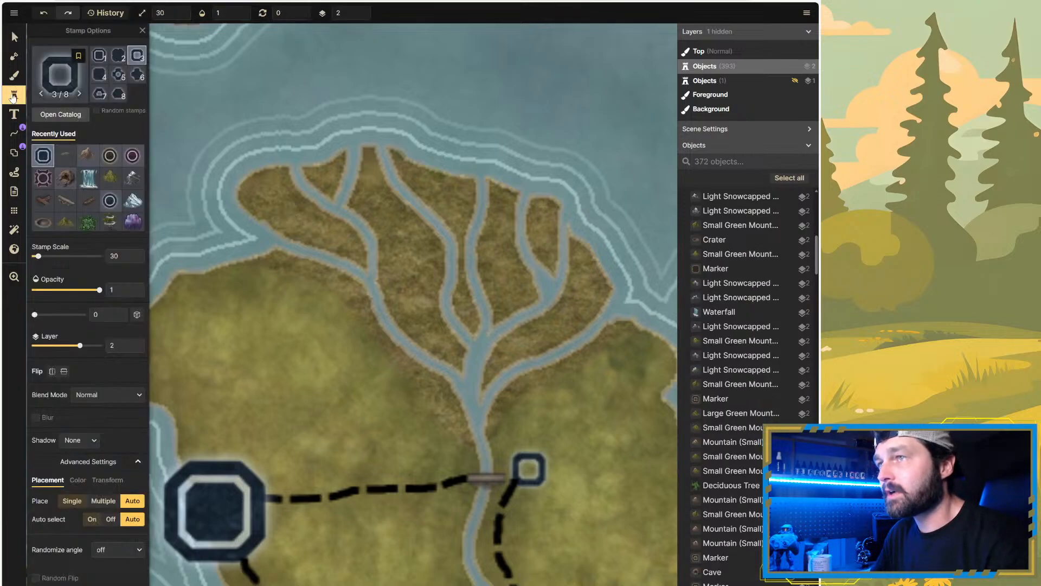
pyautogui.click(55, 115)
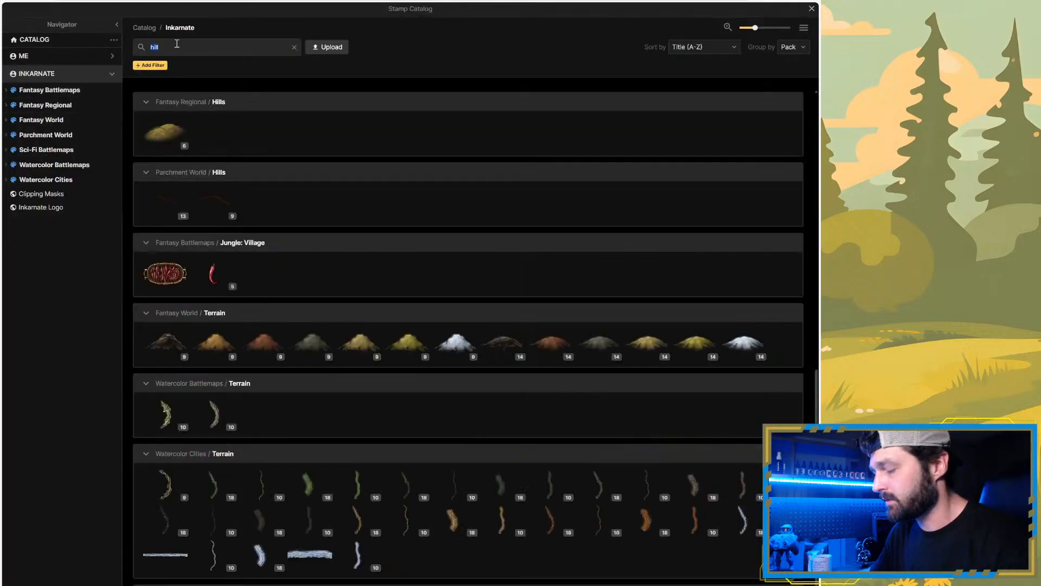
pyautogui.write('marsh')
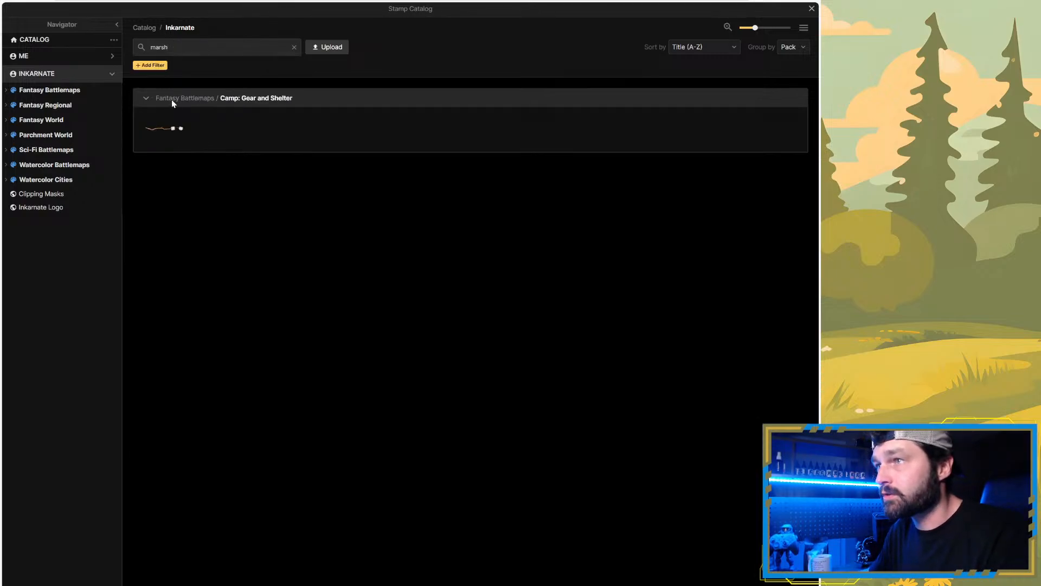
pyautogui.moveTo(158, 134)
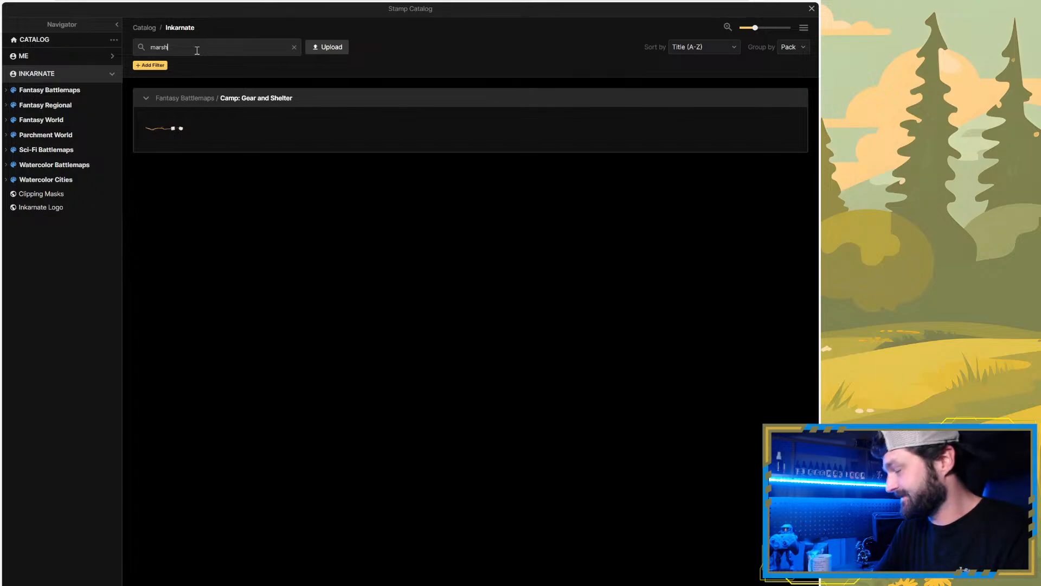
# Step: Replace the catalog search term with swamp and run the search
pyautogui.click(197, 50)
pyautogui.press('BackSpace')
pyautogui.press('BackSpace')
pyautogui.press('BackSpace')
pyautogui.press('BackSpace')
pyautogui.press('BackSpace')
pyautogui.write('swamp')
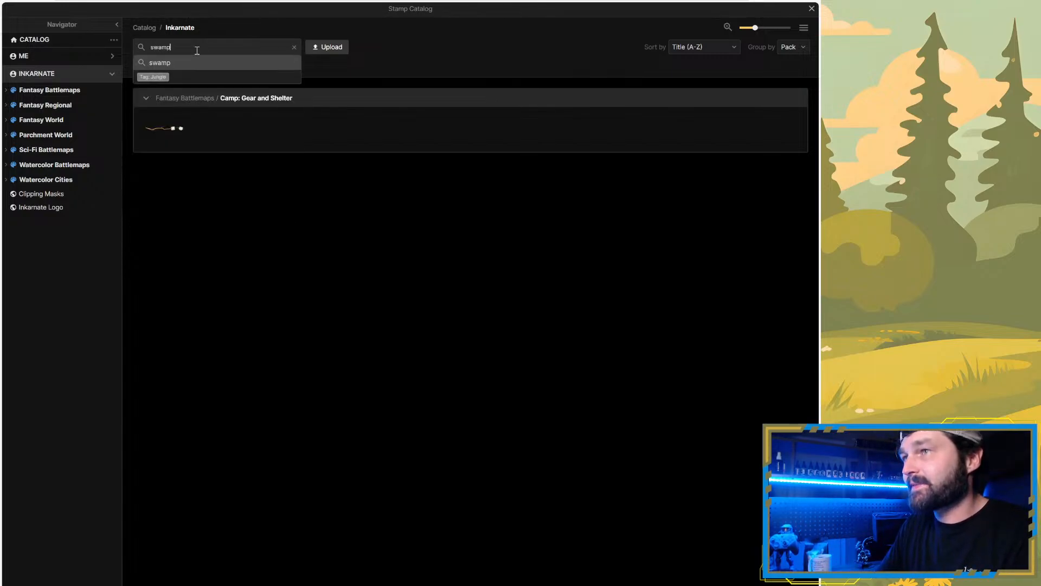
pyautogui.press('Return')
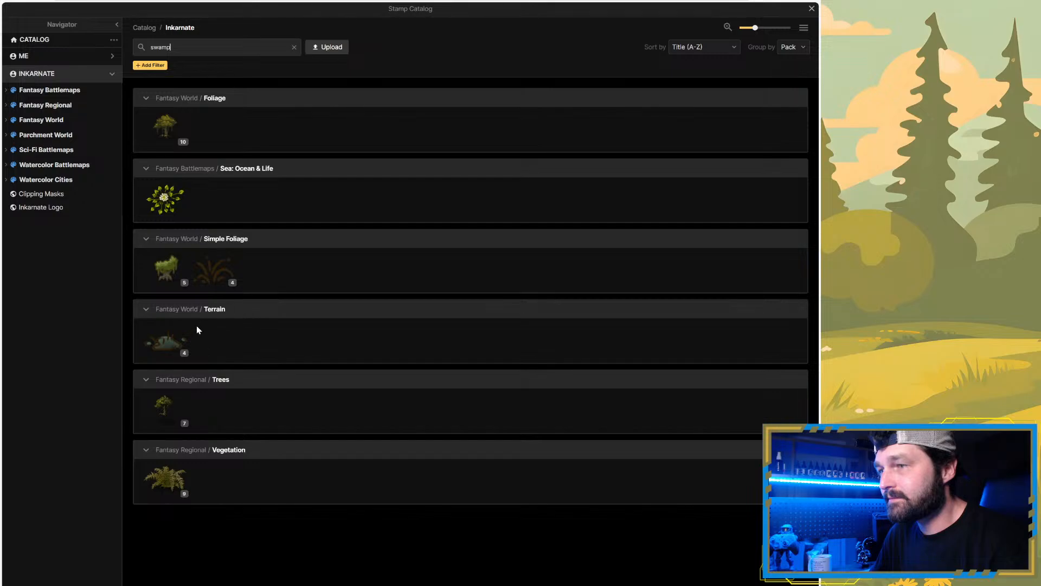
# Step: Try scattering Swamp Ponds stamps from Fantasy World Terrain between the branches of the river delta at scale 30
pyautogui.moveTo(172, 344)
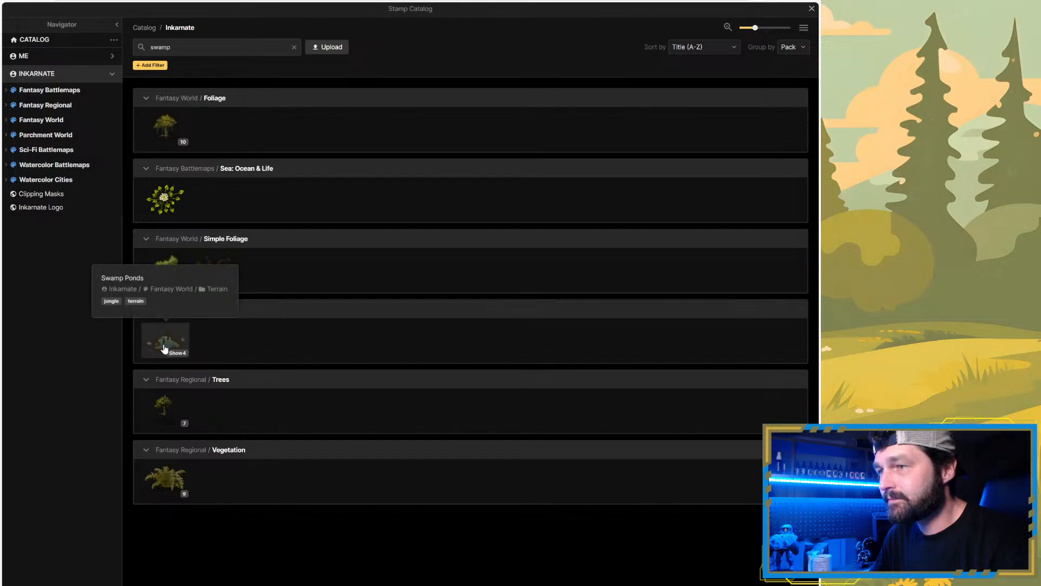
pyautogui.click(165, 344)
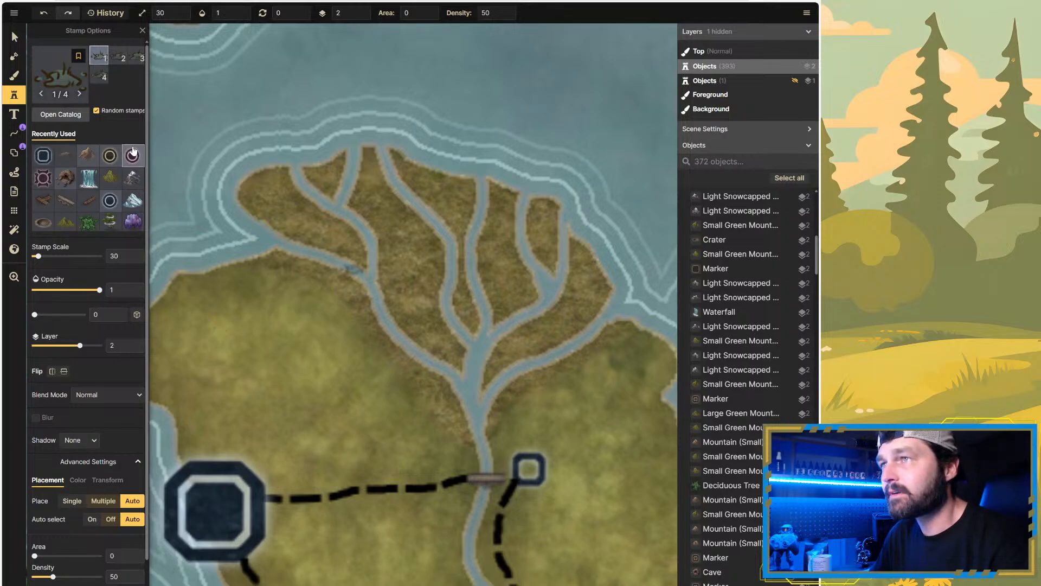
pyautogui.click(318, 231)
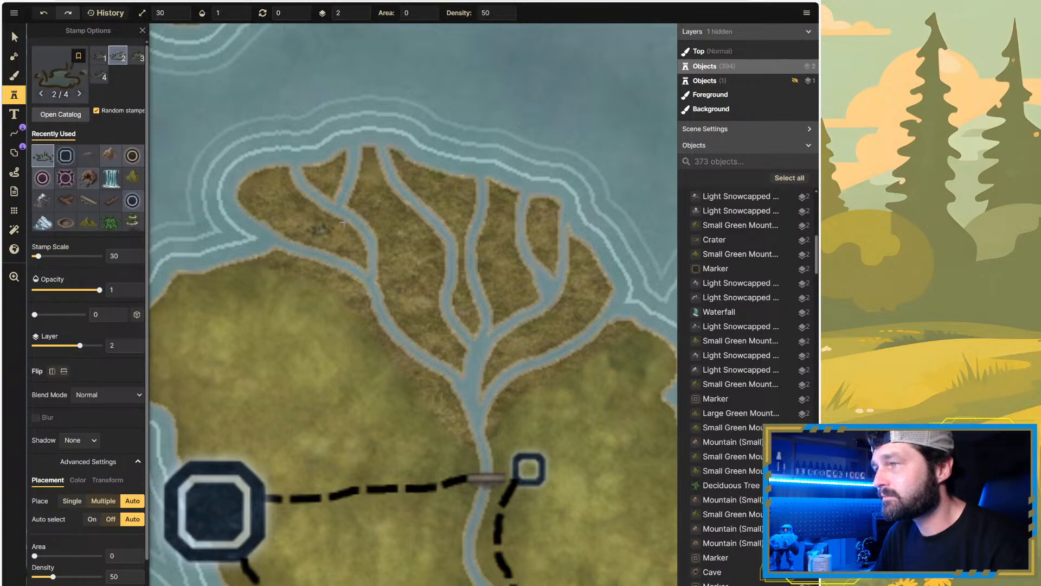
pyautogui.scroll(-3, 329, 224)
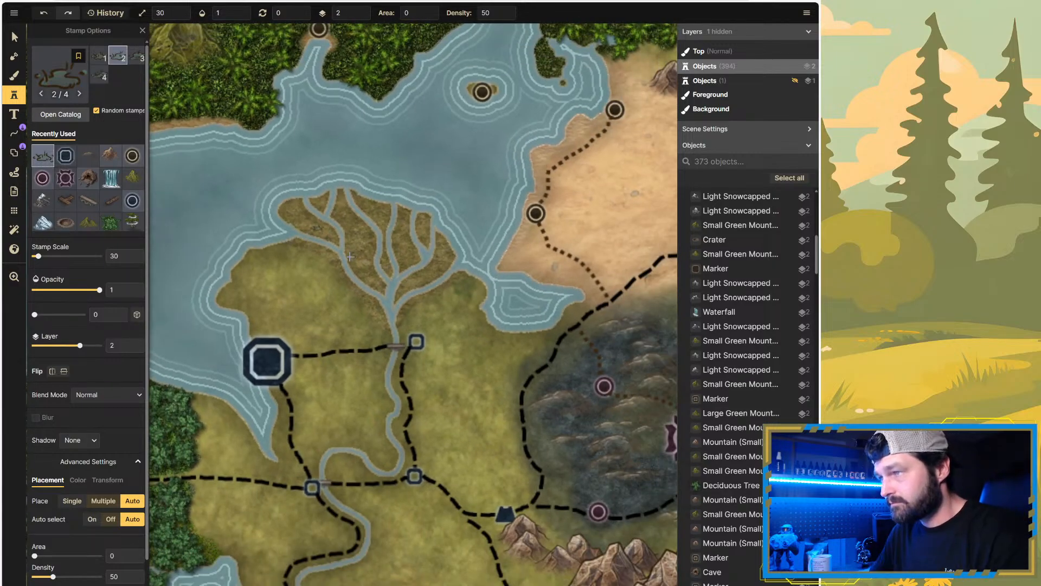
pyautogui.click(390, 266)
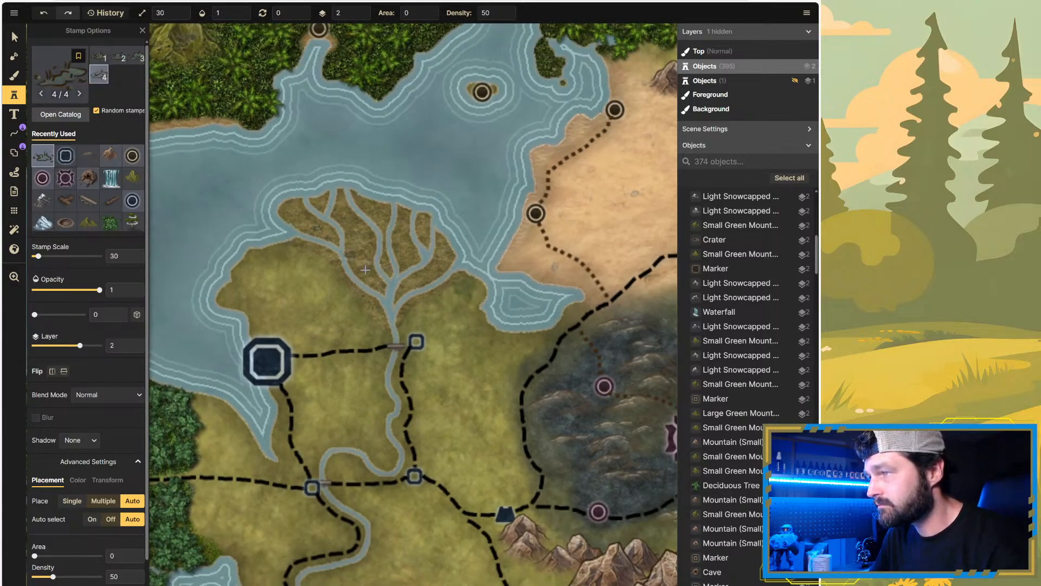
pyautogui.click(382, 253)
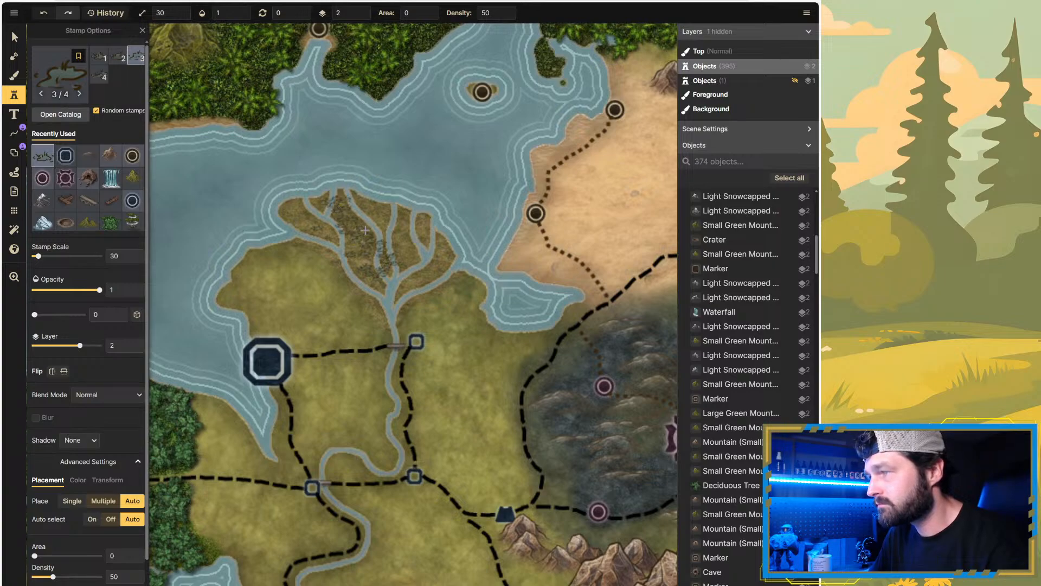
pyautogui.click(363, 252)
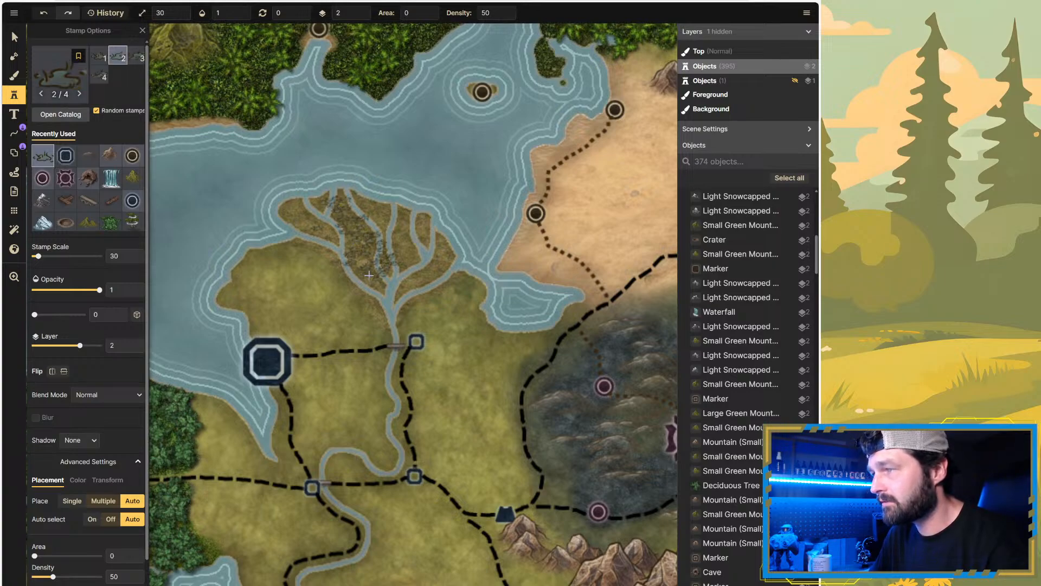
pyautogui.moveTo(369, 275); pyautogui.dragTo(383, 288)
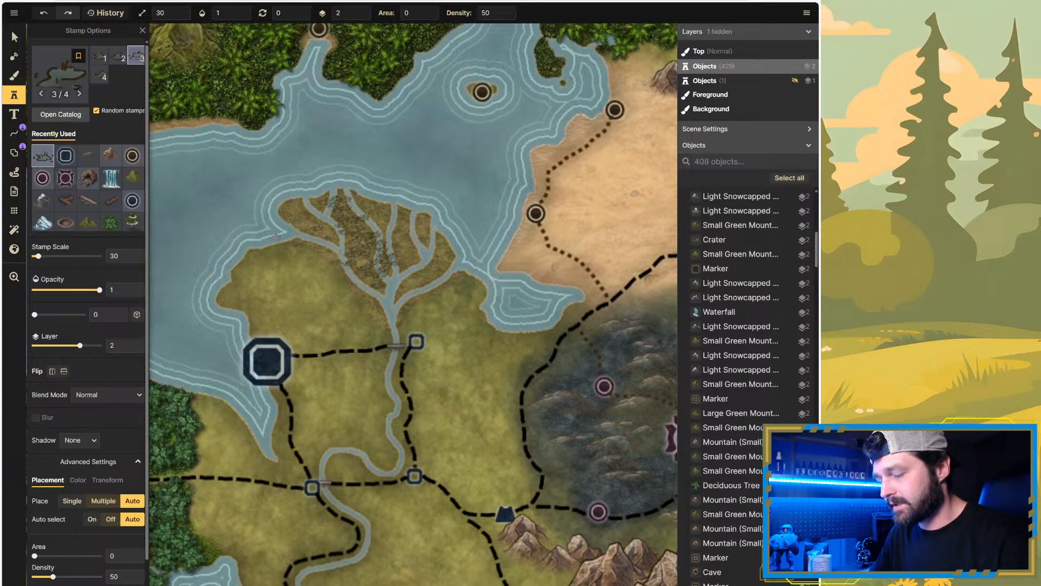
# Step: Undo all the Swamp Ponds stamps placed on the river delta
pyautogui.hotkey('ctrl', 'z')
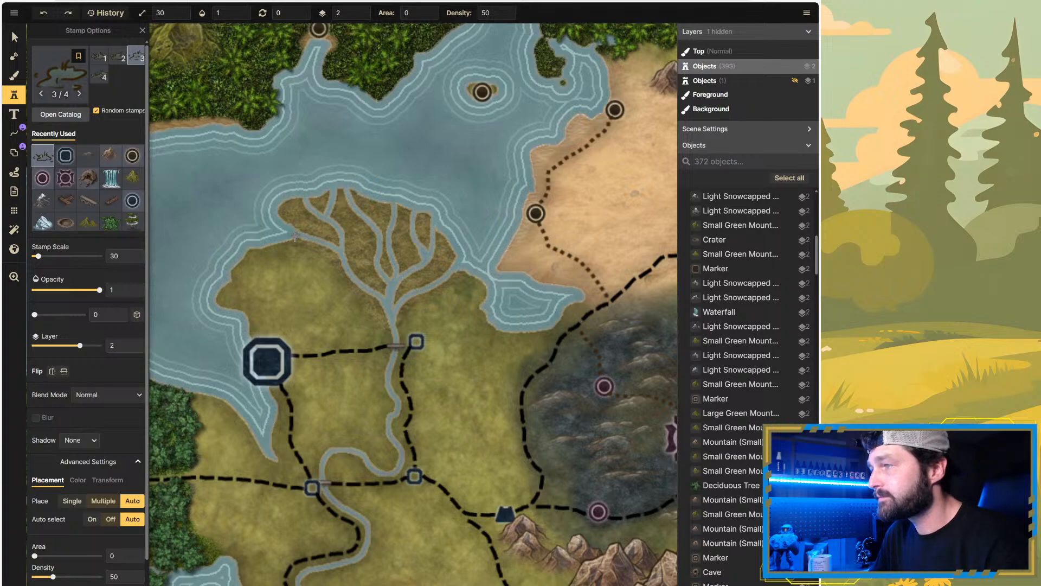
pyautogui.scroll(-3, 351, 242)
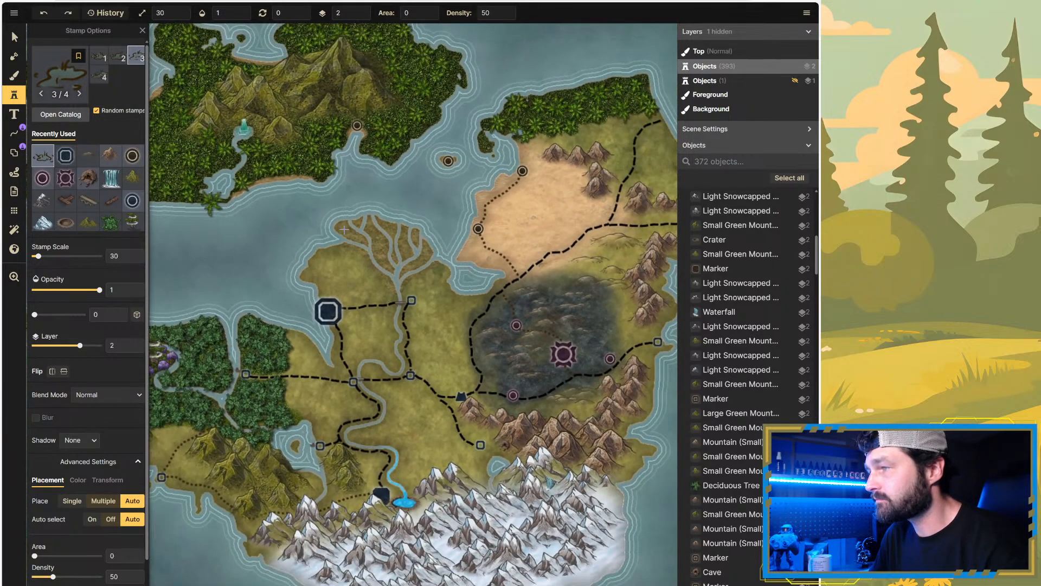
pyautogui.scroll(3, 344, 229)
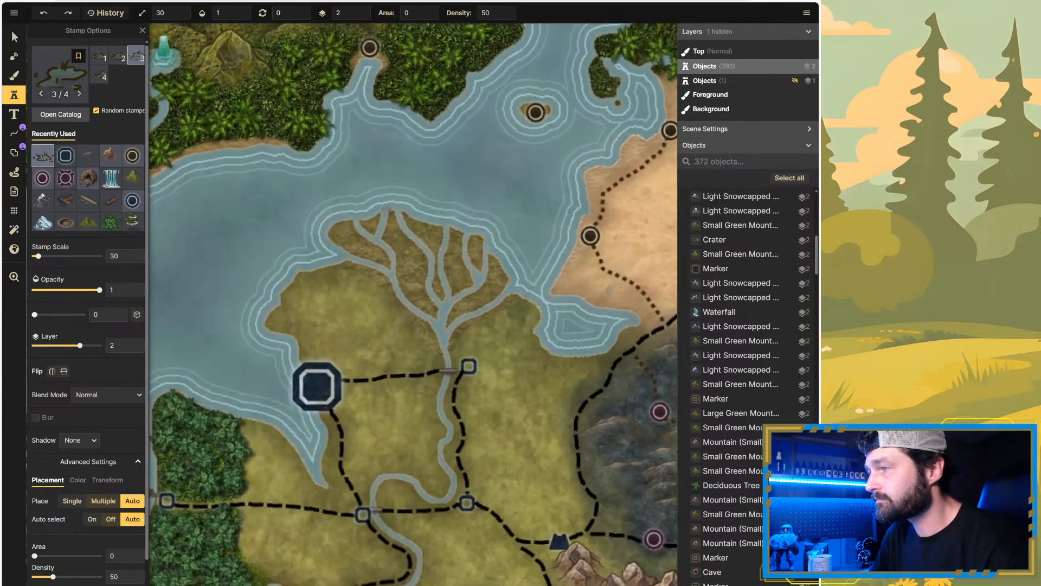
# Step: Try the green swamp stamp from Fantasy World Simple Foliage on the western part of the delta and undo it
pyautogui.click(61, 115)
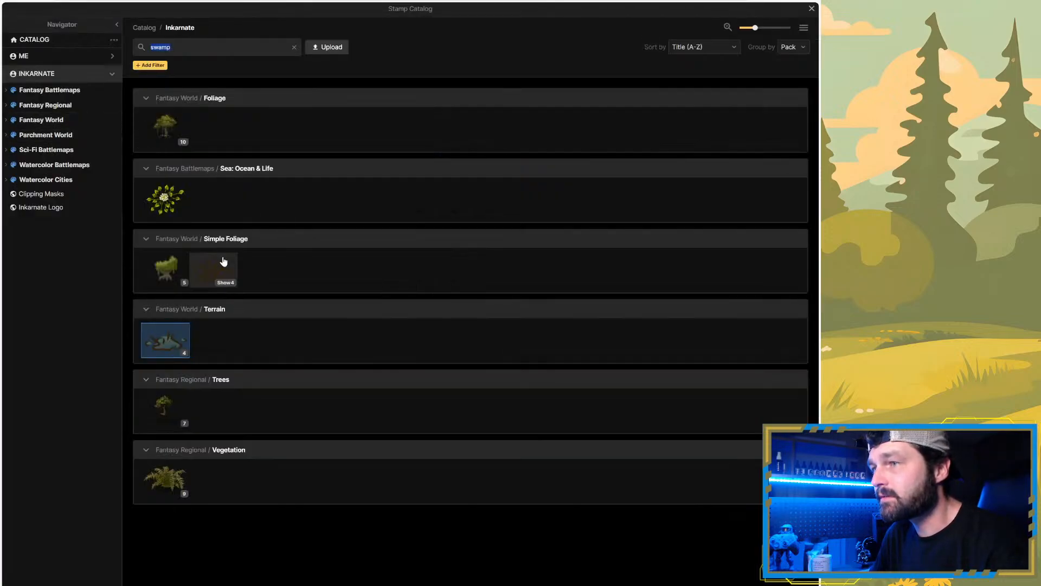
pyautogui.click(179, 266)
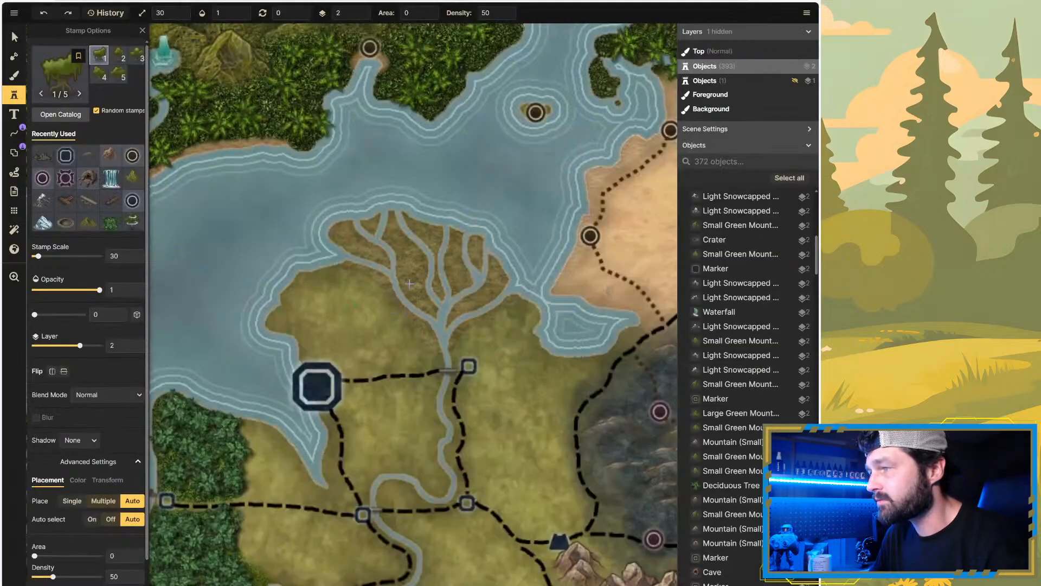
pyautogui.click(411, 286)
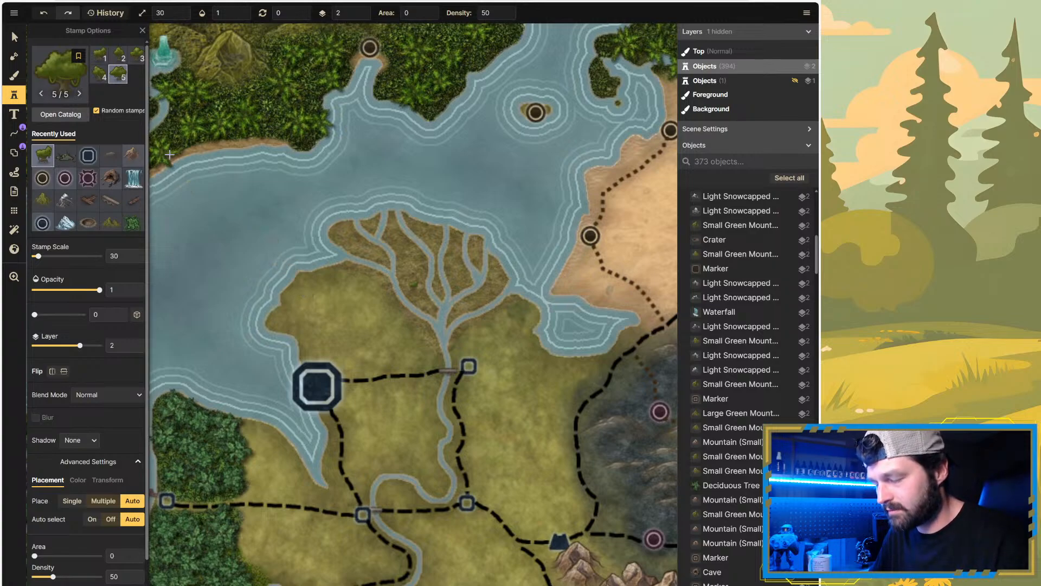
pyautogui.hotkey('ctrl', 'z')
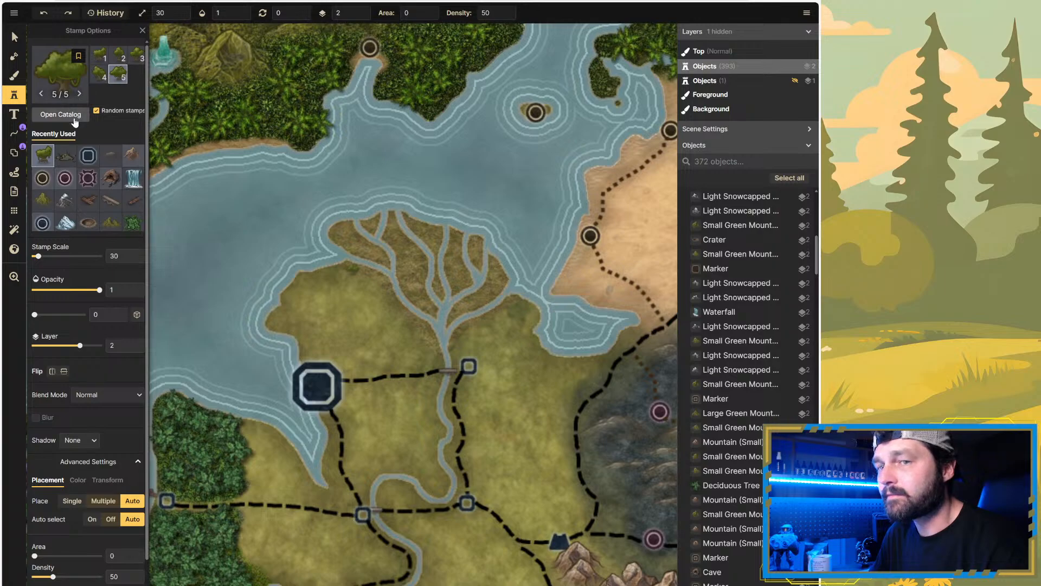
# Step: Try placing swamp tree stamps from Fantasy World Foliage at scale 30 on the western tip of the river delta
pyautogui.click(75, 118)
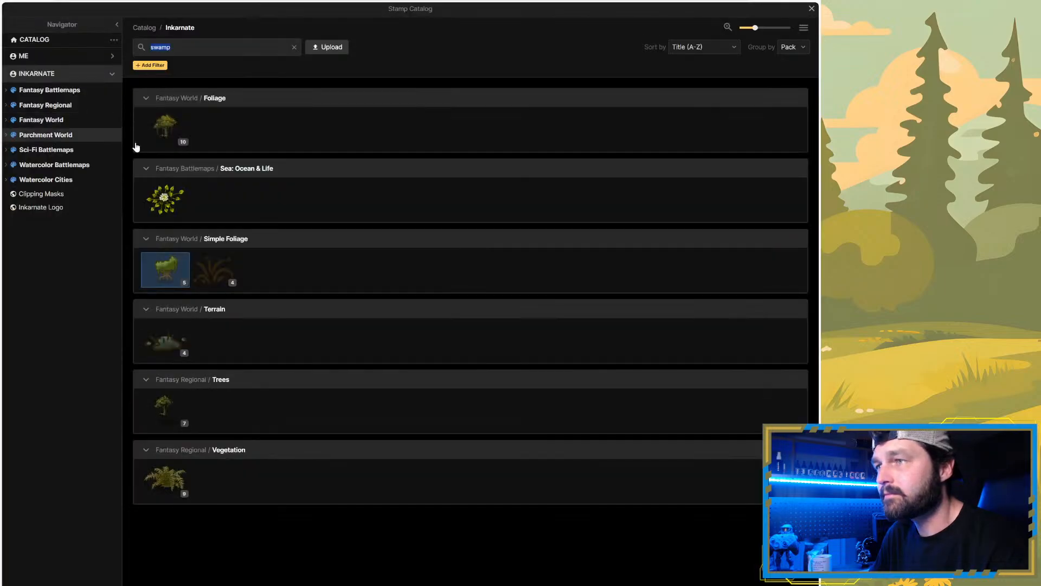
pyautogui.click(165, 132)
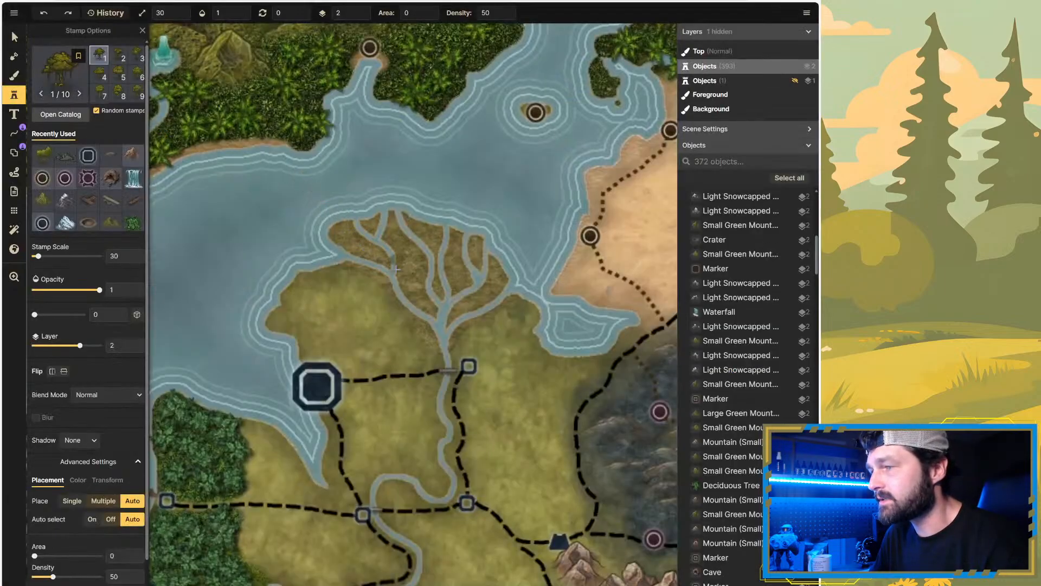
pyautogui.click(377, 254)
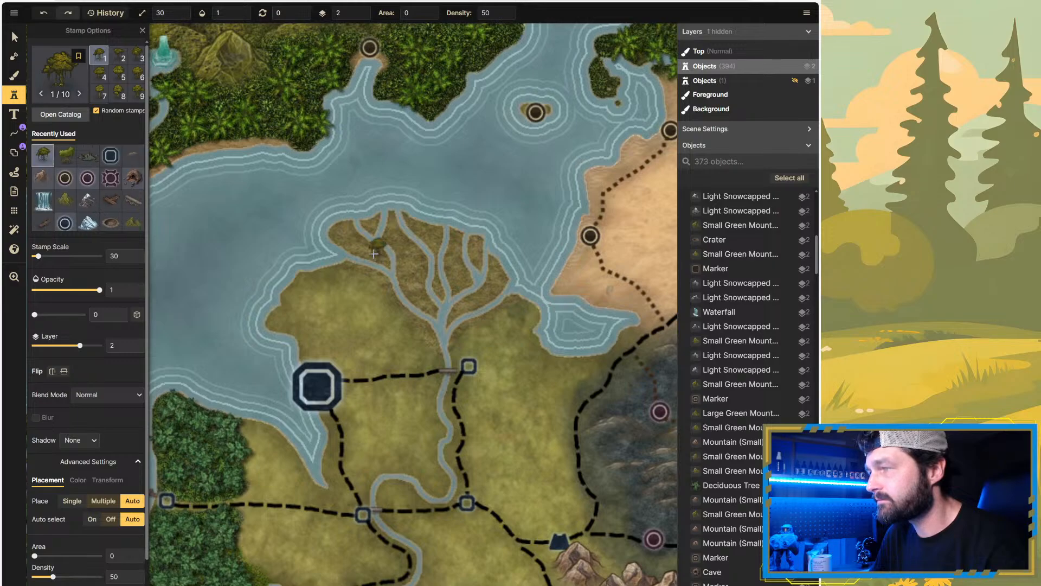
pyautogui.click(360, 250)
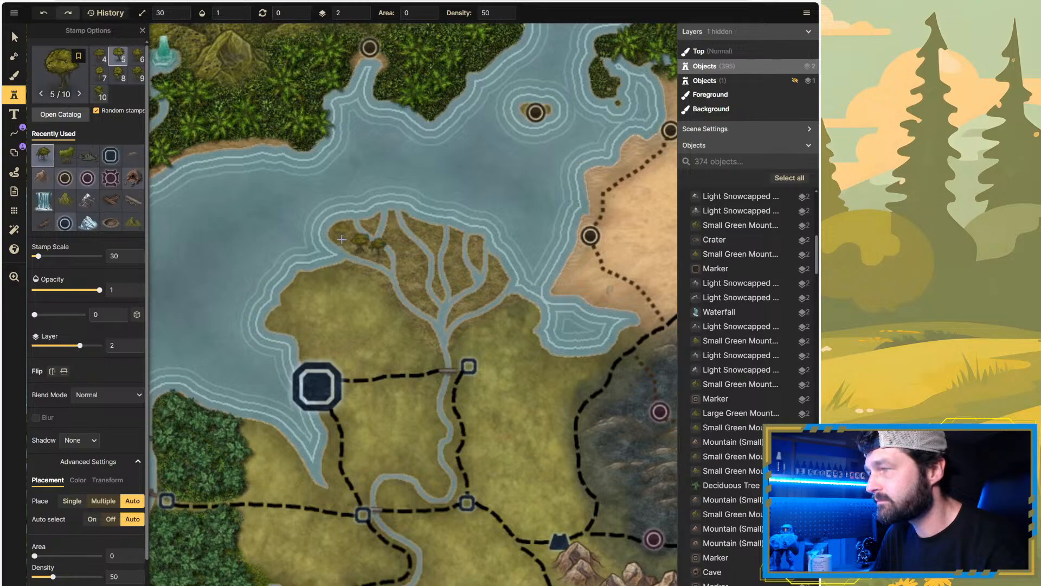
pyautogui.click(340, 236)
pyautogui.click(352, 231)
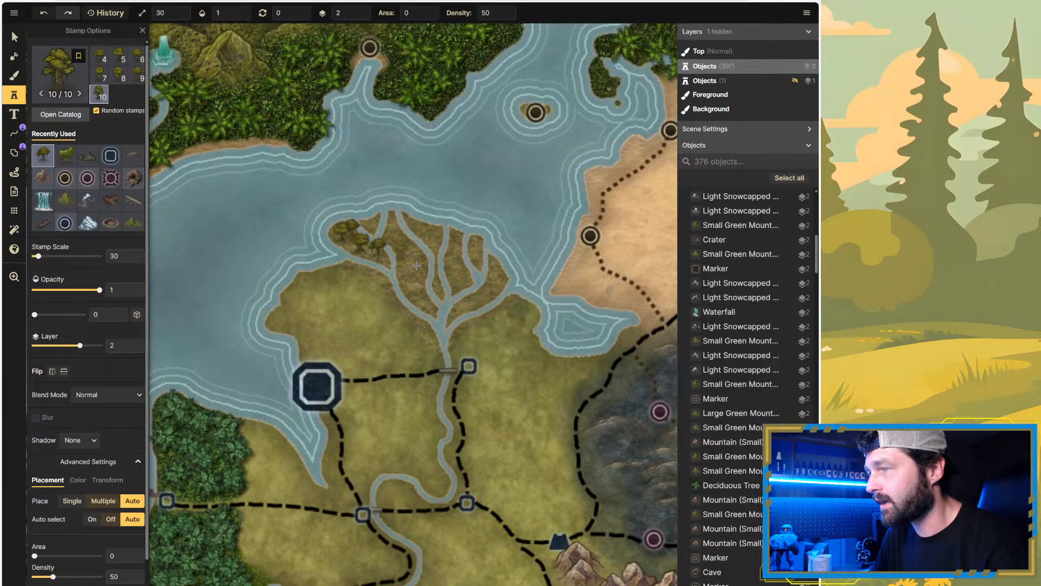
pyautogui.click(350, 247)
pyautogui.click(350, 267)
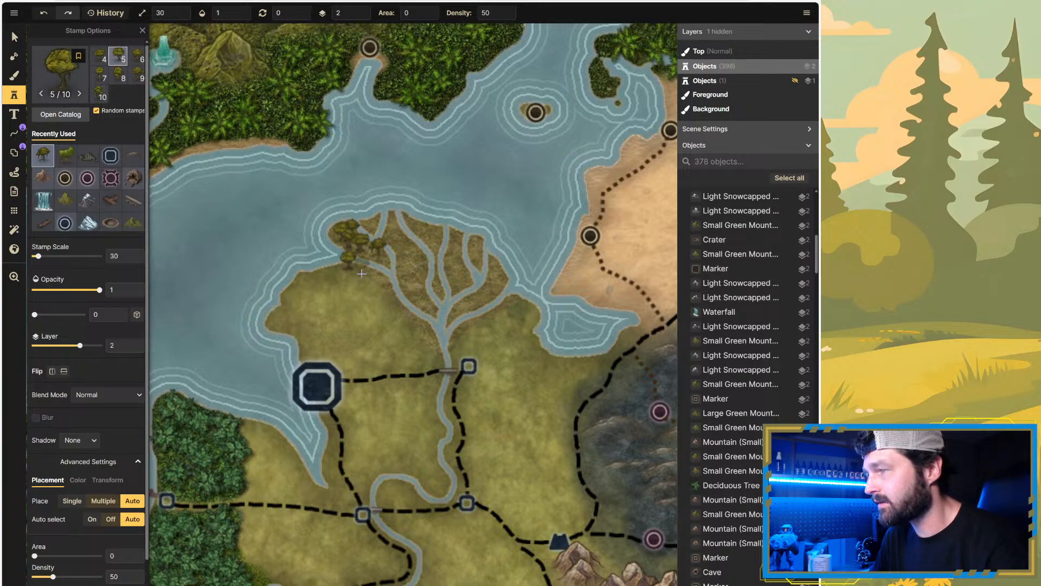
# Step: Try lining the delta's southwestern bank with more swamp trees, down to where the river branches and around the western shore
pyautogui.click(366, 274)
pyautogui.click(380, 278)
pyautogui.click(389, 296)
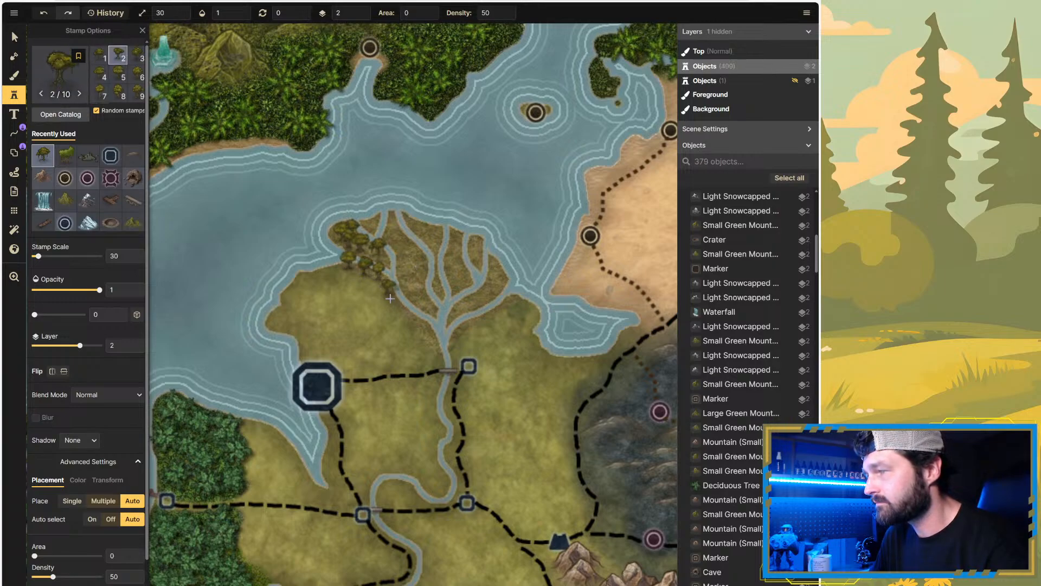
pyautogui.click(363, 286)
pyautogui.click(377, 289)
pyautogui.click(394, 300)
pyautogui.click(395, 303)
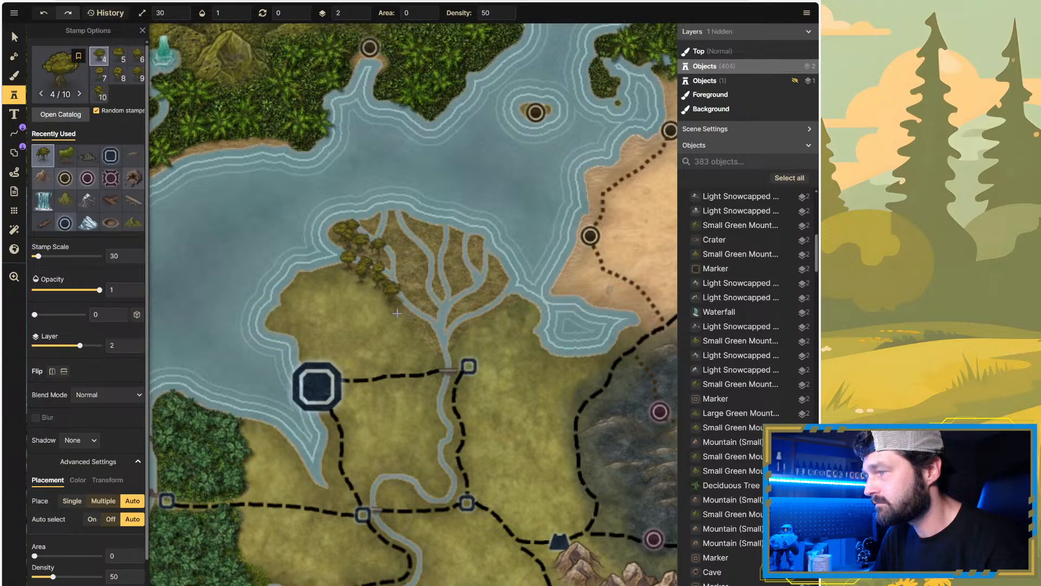
pyautogui.click(416, 320)
pyautogui.click(432, 333)
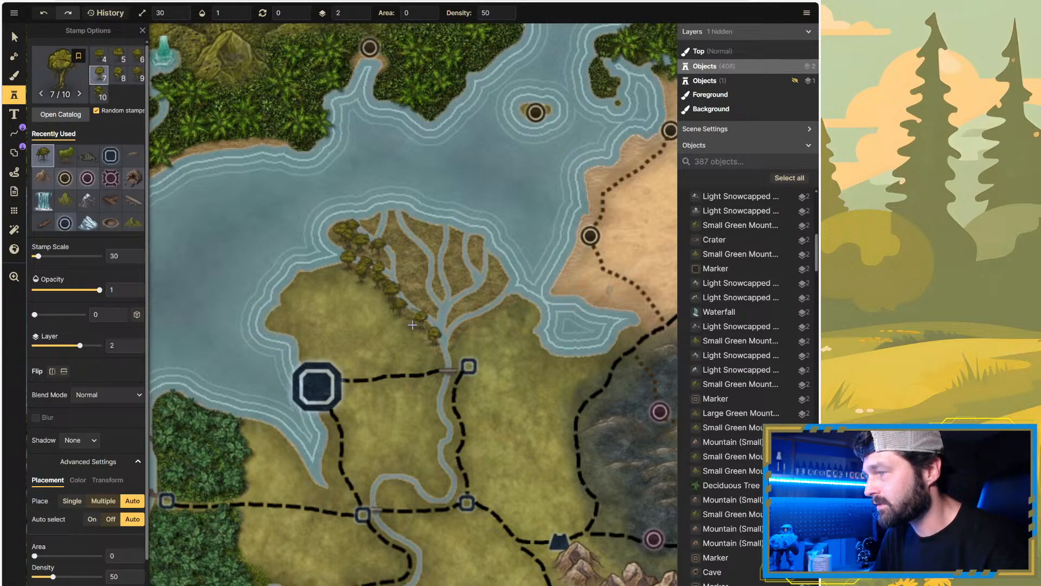
pyautogui.click(413, 319)
pyautogui.click(422, 319)
pyautogui.click(426, 331)
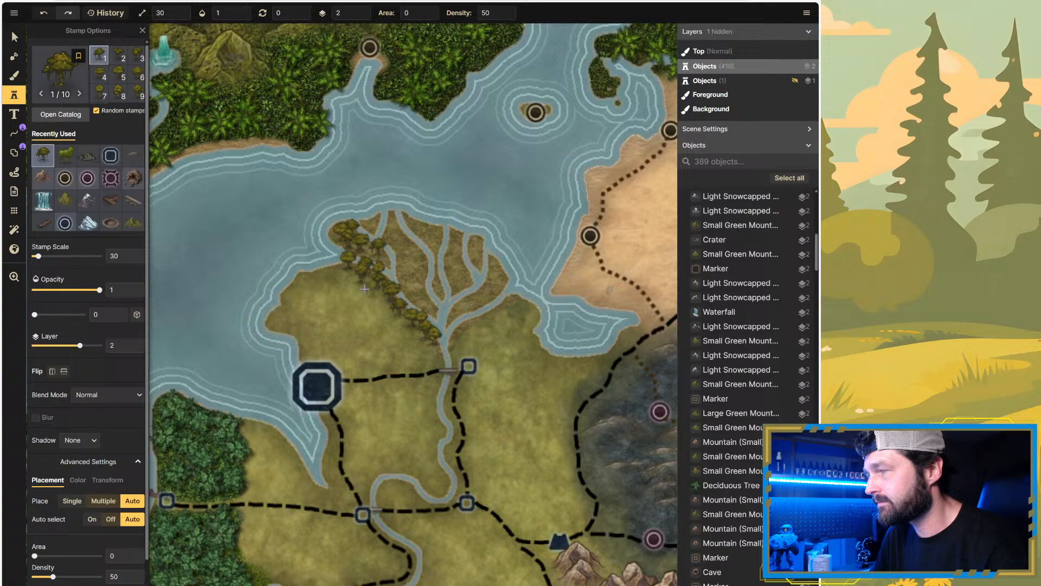
pyautogui.click(335, 268)
pyautogui.click(339, 274)
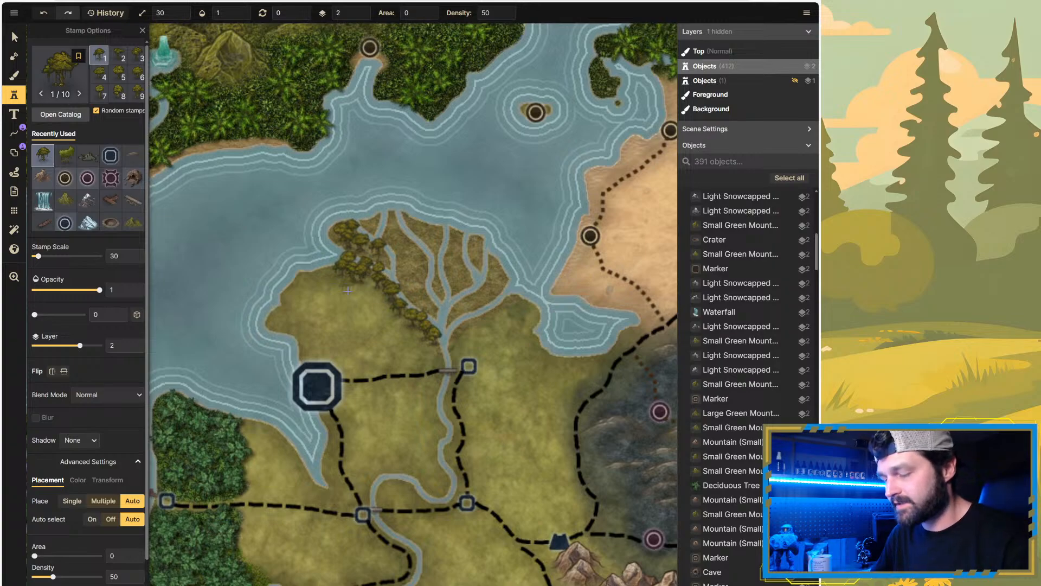
# Step: Undo all the swamp tree stamps placed on the delta and along its bank
pyautogui.hotkey('ctrl', 'z')
pyautogui.hotkey('ctrl', 'z')
pyautogui.hotkey('ctrl', 'z')
pyautogui.hotkey('ctrl', 'z')
pyautogui.hotkey('ctrl', 'z')
pyautogui.hotkey('ctrl', 'z')
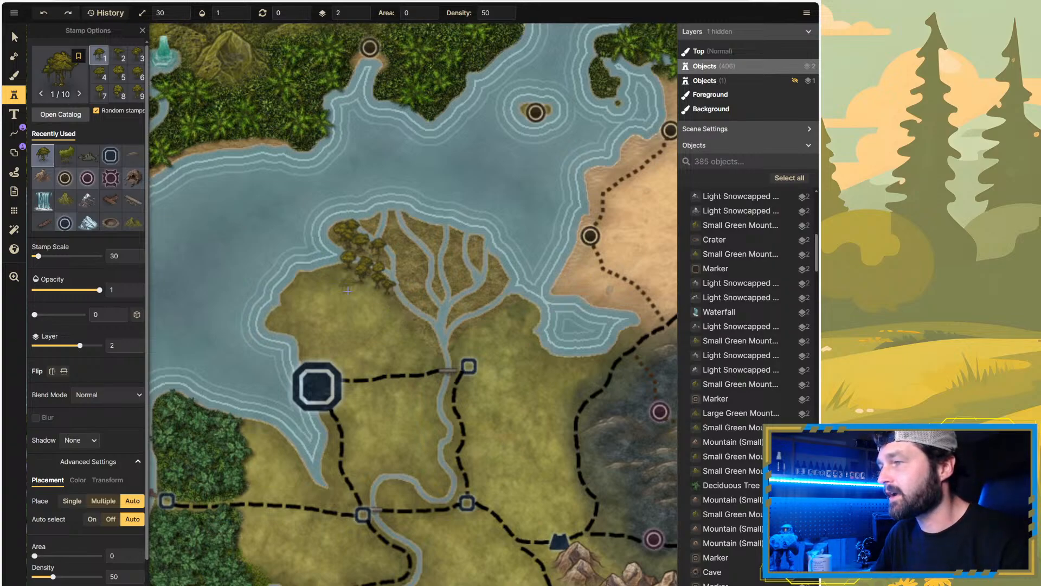
pyautogui.hotkey('ctrl', 'z')
pyautogui.hotkey('ctrl', 'z')
pyautogui.hotkey('ctrl', 'z')
pyautogui.hotkey('ctrl', 'z')
pyautogui.hotkey('ctrl', 'z')
pyautogui.hotkey('ctrl', 'z')
pyautogui.hotkey('ctrl', 'z')
pyautogui.hotkey('ctrl', 'z')
pyautogui.hotkey('ctrl', 'z')
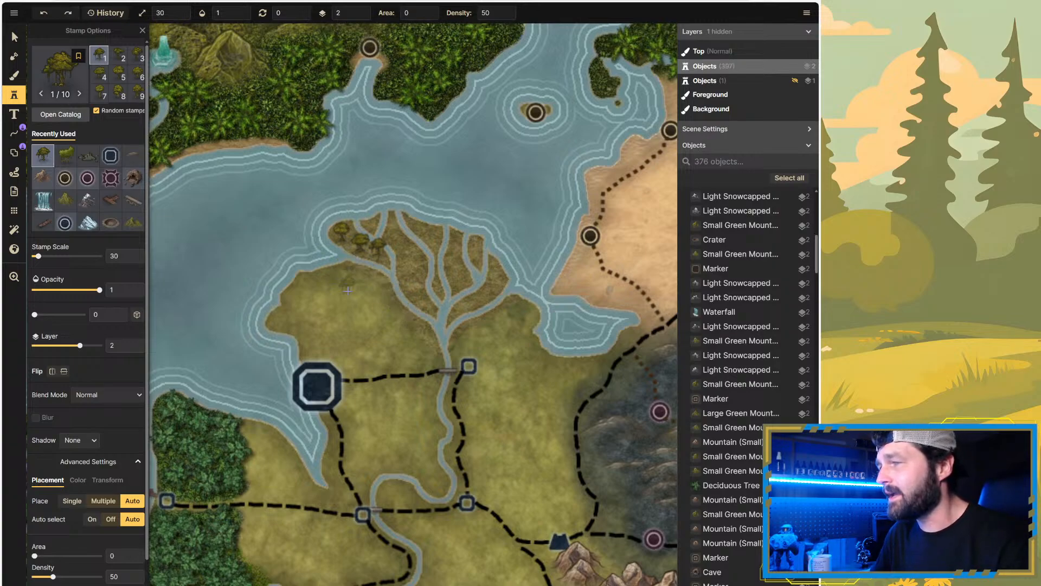
pyautogui.hotkey('ctrl', 'z')
pyautogui.hotkey('ctrl', 'z')
pyautogui.hotkey('ctrl', 'z')
pyautogui.hotkey('ctrl', 'z')
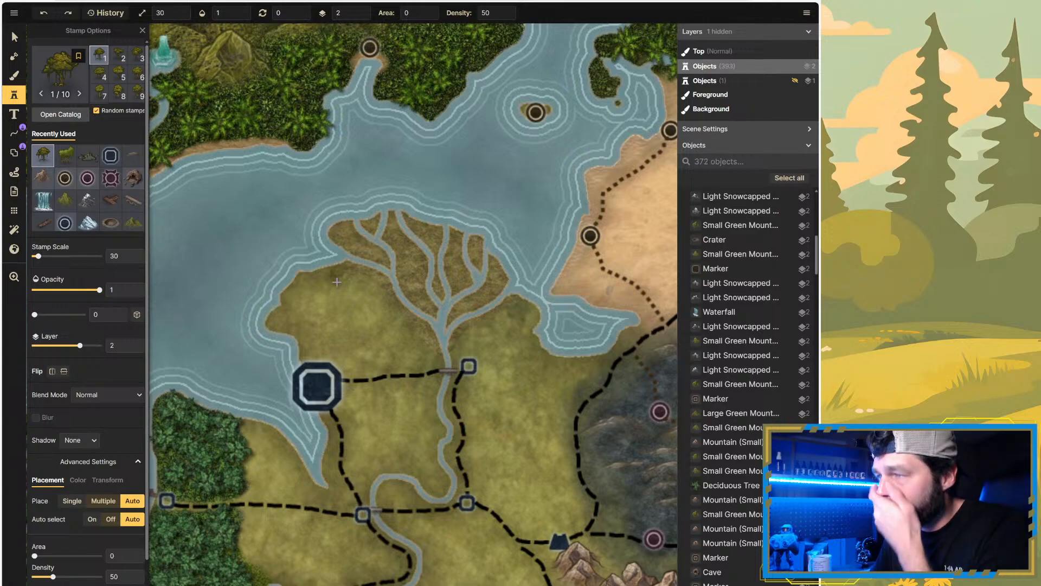
# Step: Search the stamp catalog for tree instead of swamp
pyautogui.click(54, 111)
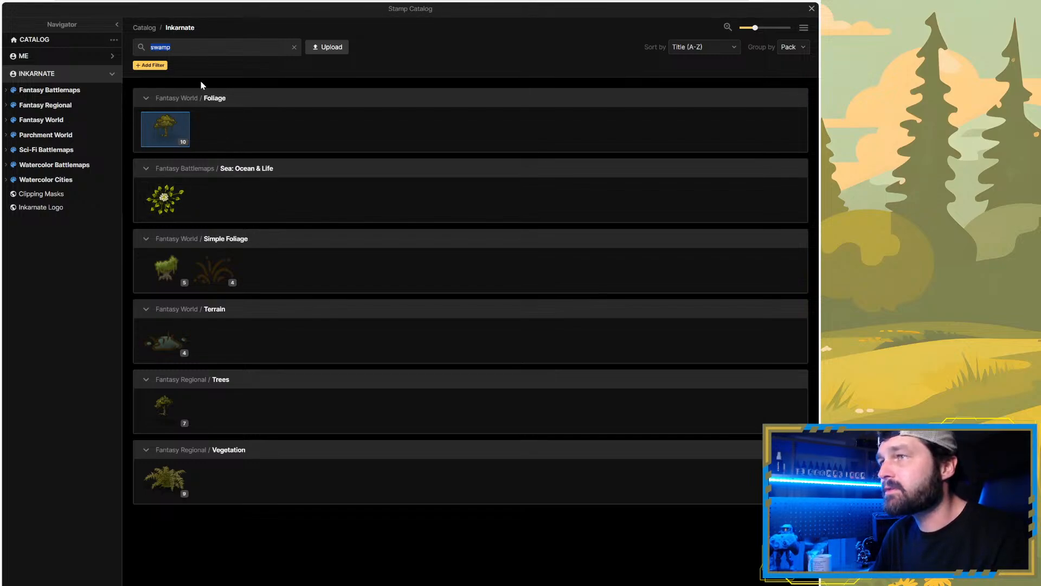
pyautogui.write('tree')
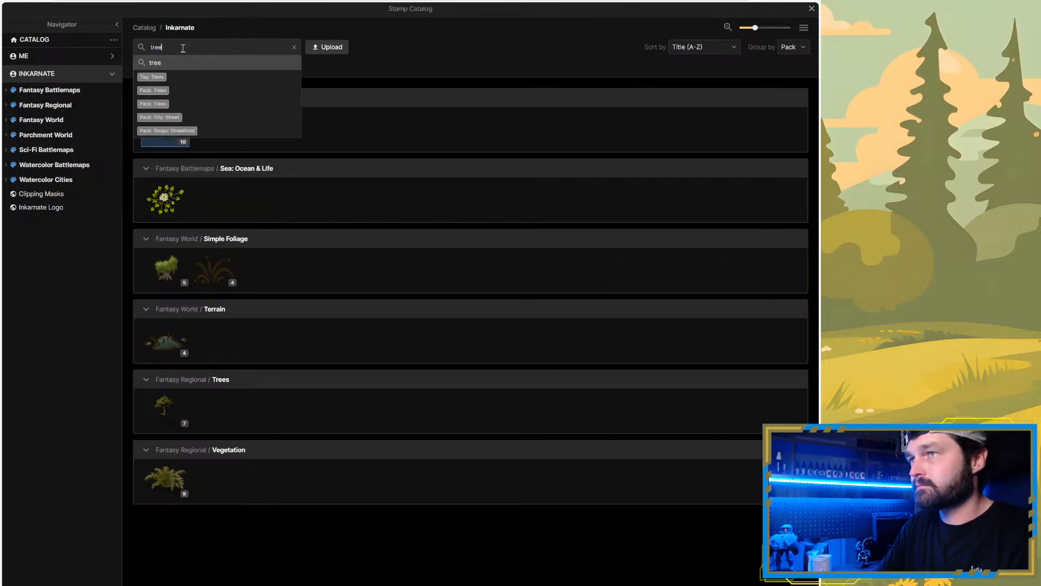
pyautogui.press('Return')
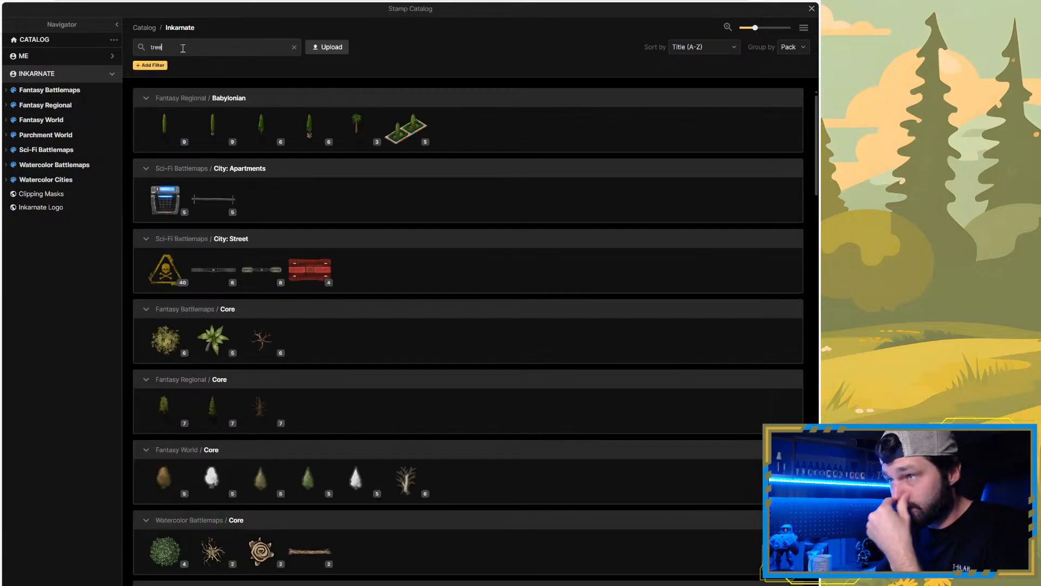
# Step: Examine the tree stamps in the search results, from the Core packs through Corporate: Park to the Eastern packs
pyautogui.scroll(-3, 287, 296)
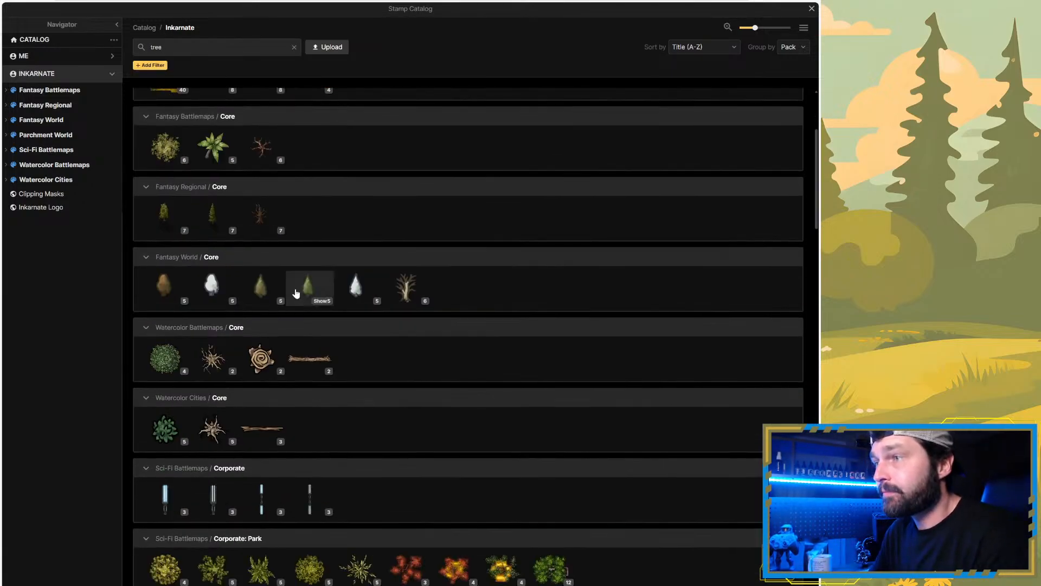
pyautogui.moveTo(297, 293)
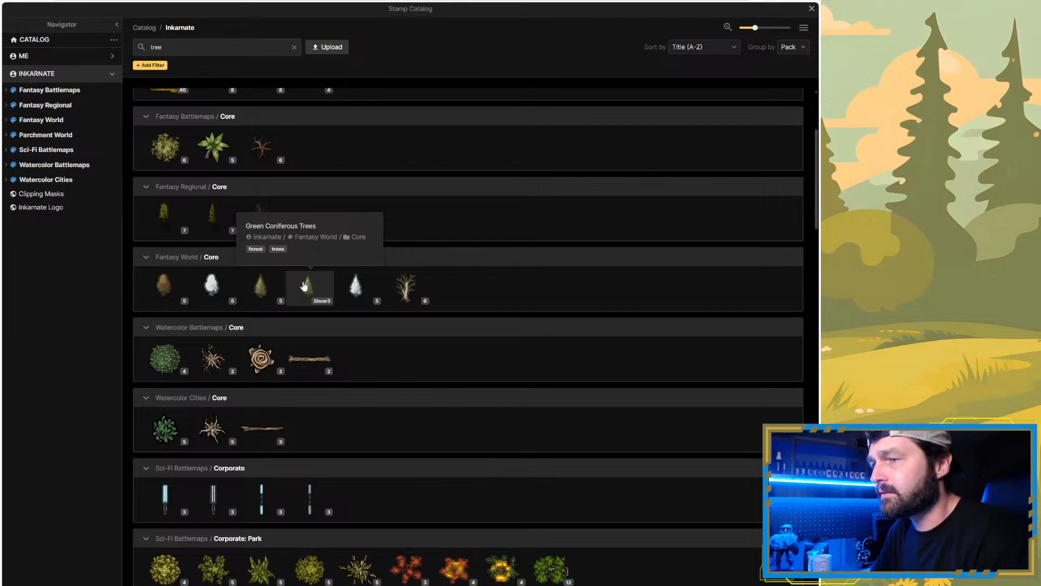
pyautogui.scroll(-4, 303, 280)
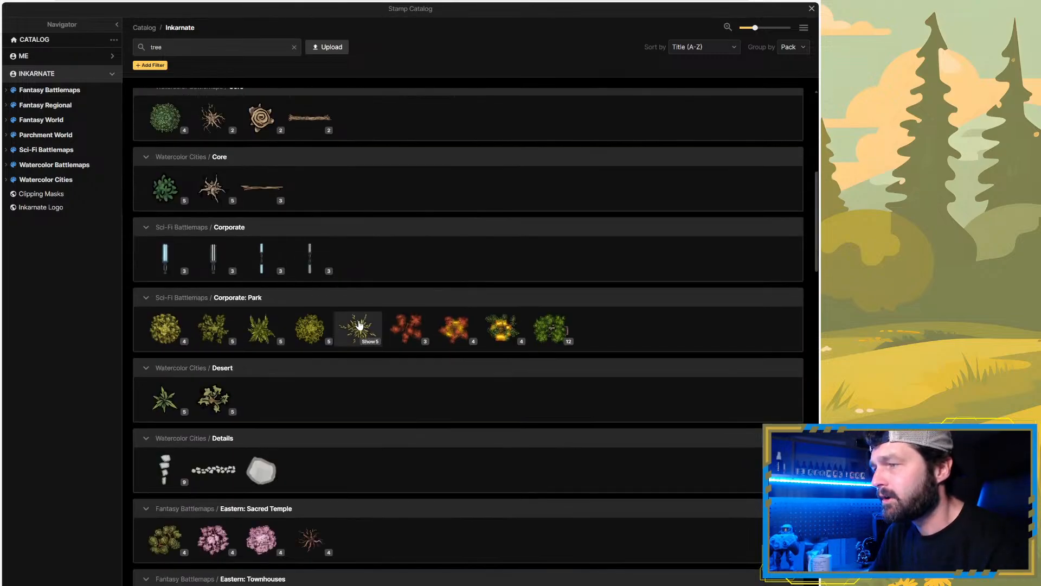
pyautogui.moveTo(359, 325)
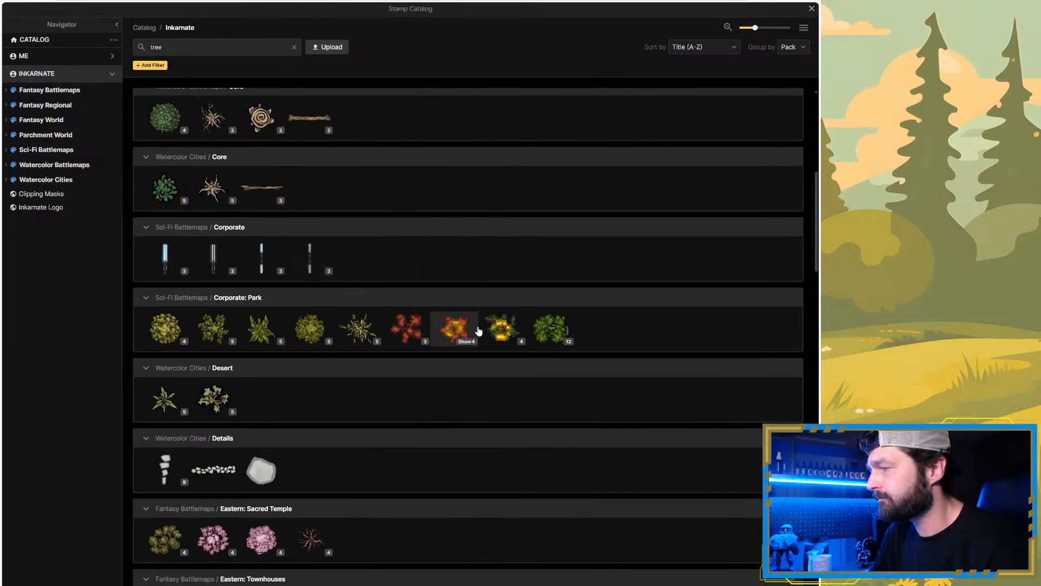
pyautogui.moveTo(499, 329)
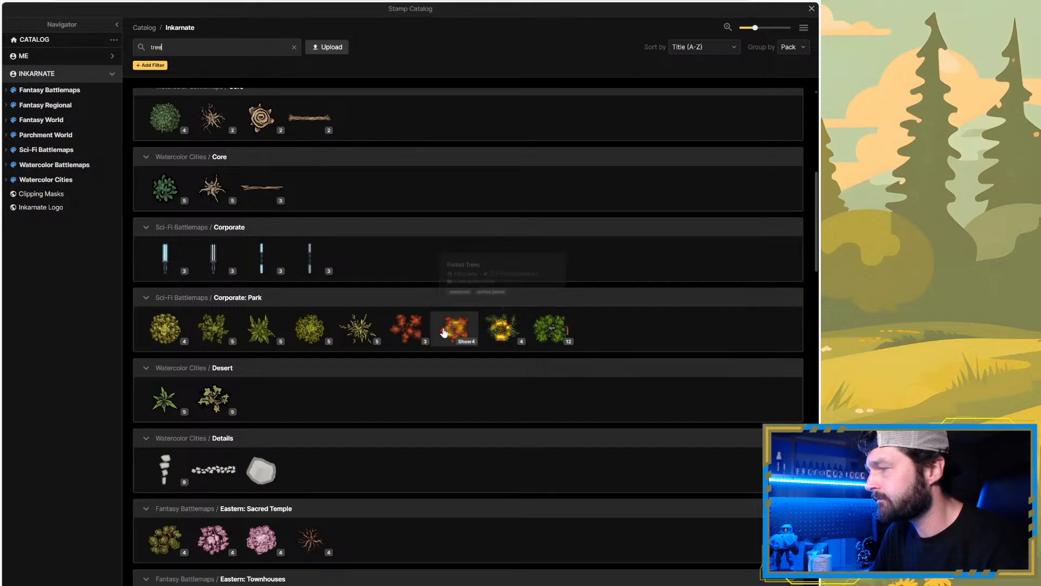
pyautogui.moveTo(455, 334)
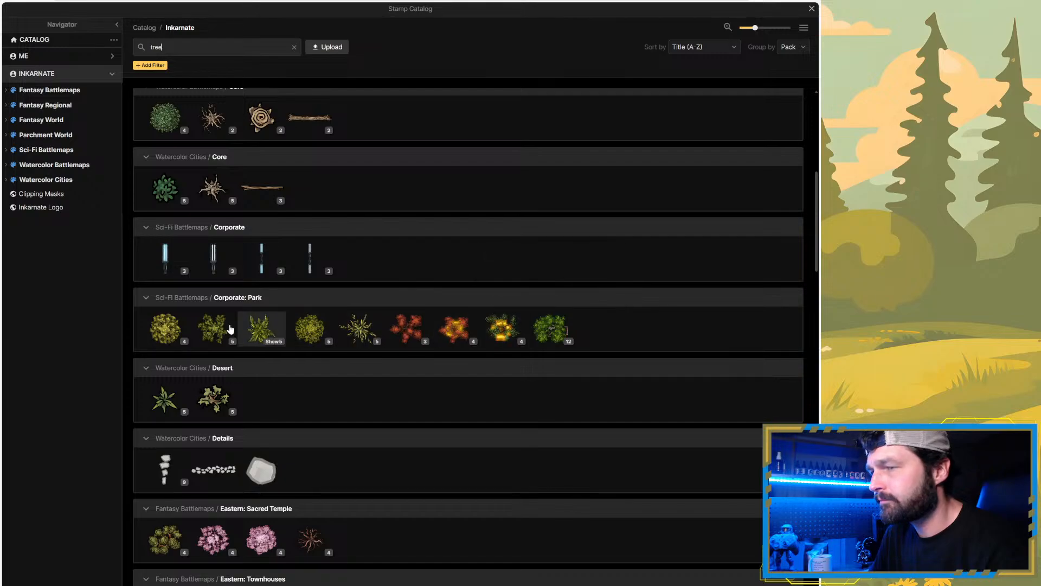
pyautogui.moveTo(211, 326)
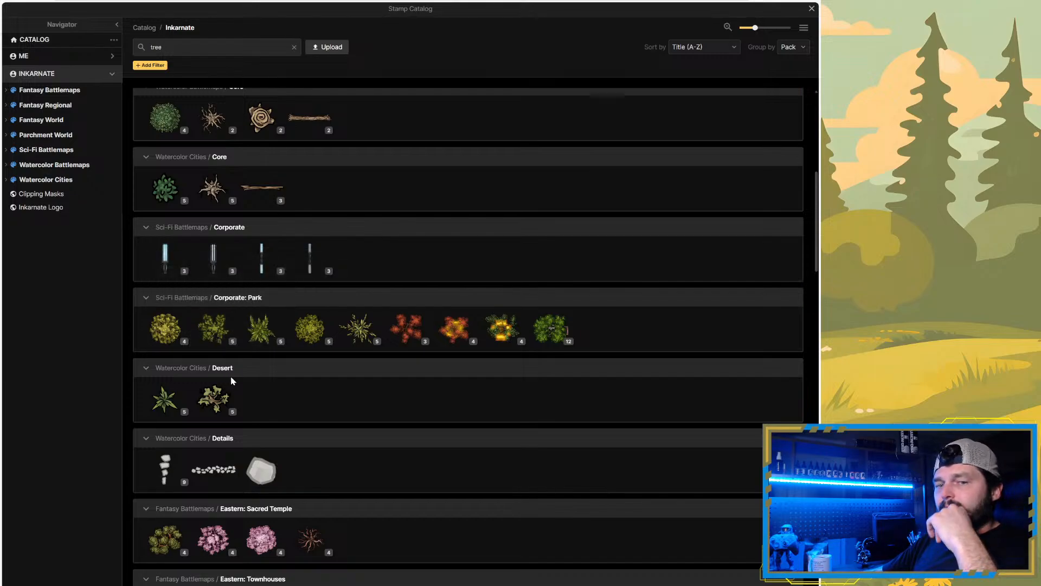
pyautogui.scroll(-4, 234, 380)
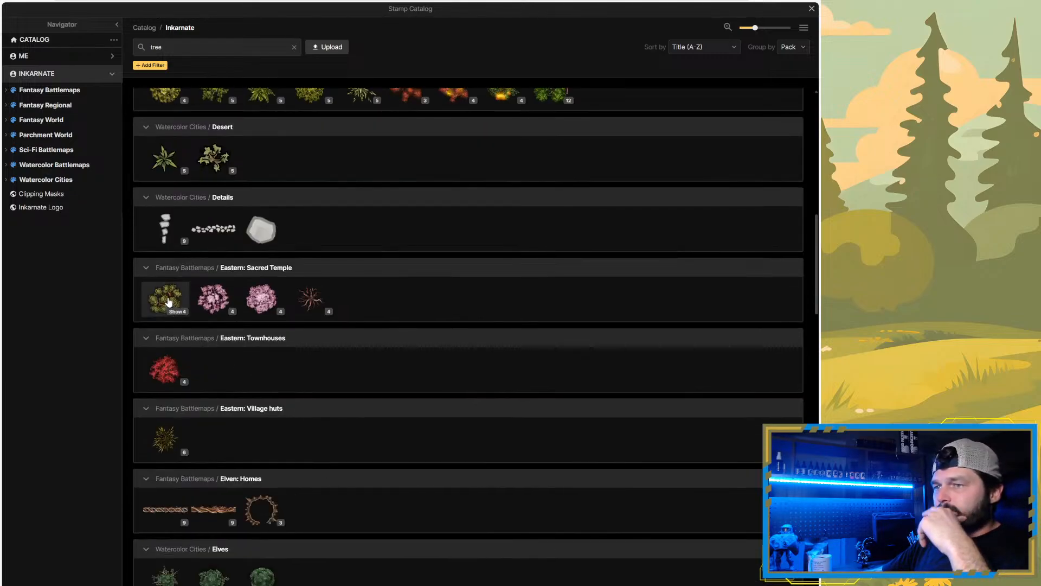
pyautogui.moveTo(169, 303)
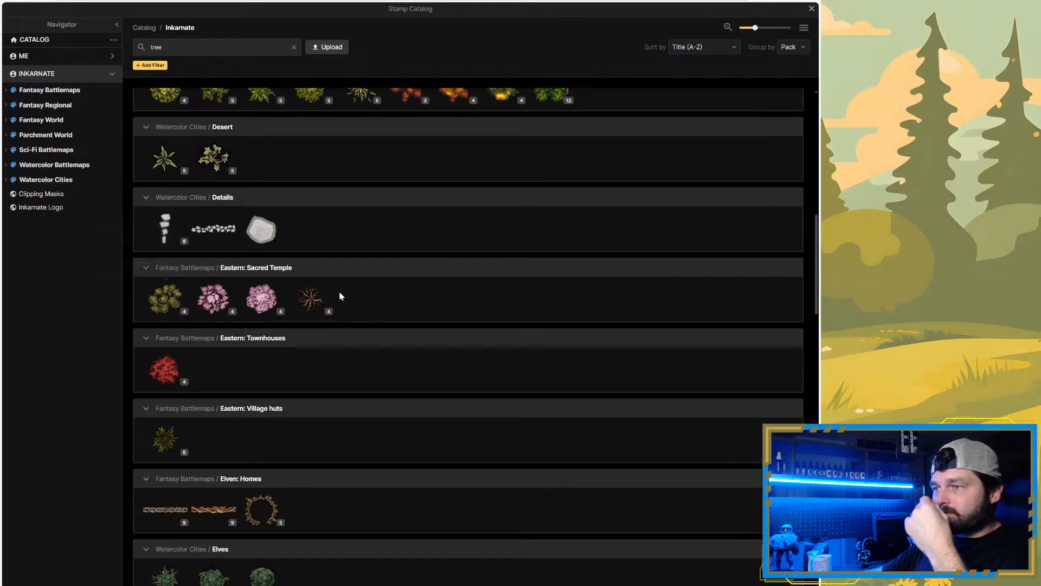
pyautogui.scroll(-1, 307, 332)
pyautogui.scroll(-3, 305, 332)
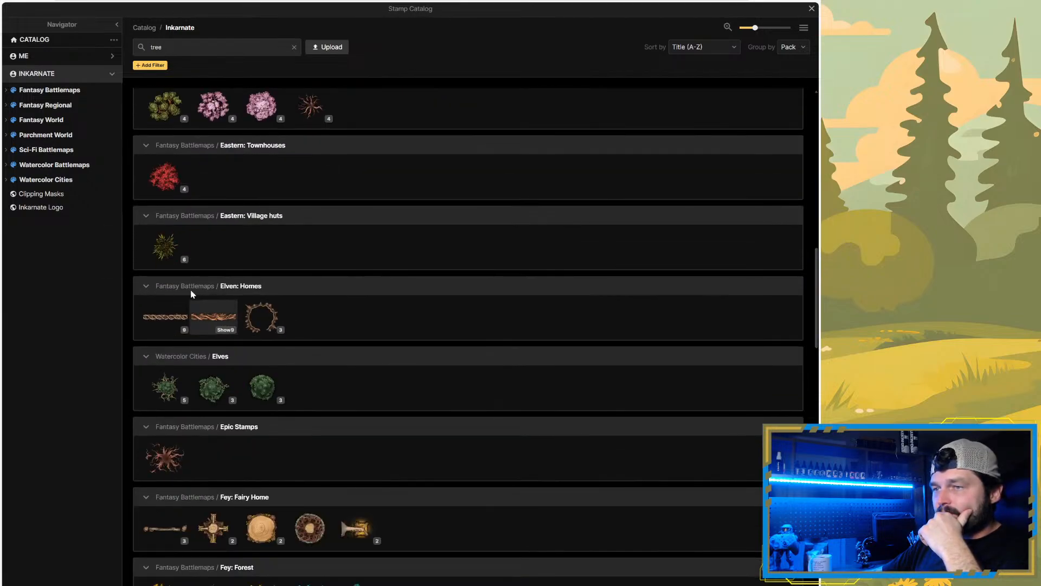
pyautogui.moveTo(166, 252)
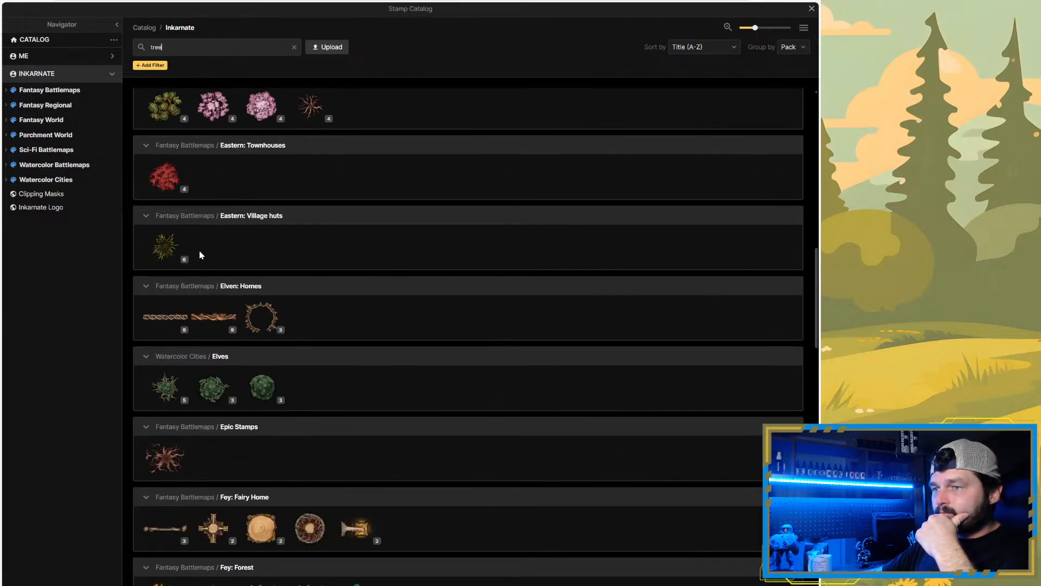
# Step: Examine the tree stamps in the Elves, Foliage, Forest and Gothic Horror packs for something suited to the swamp
pyautogui.scroll(-2, 228, 251)
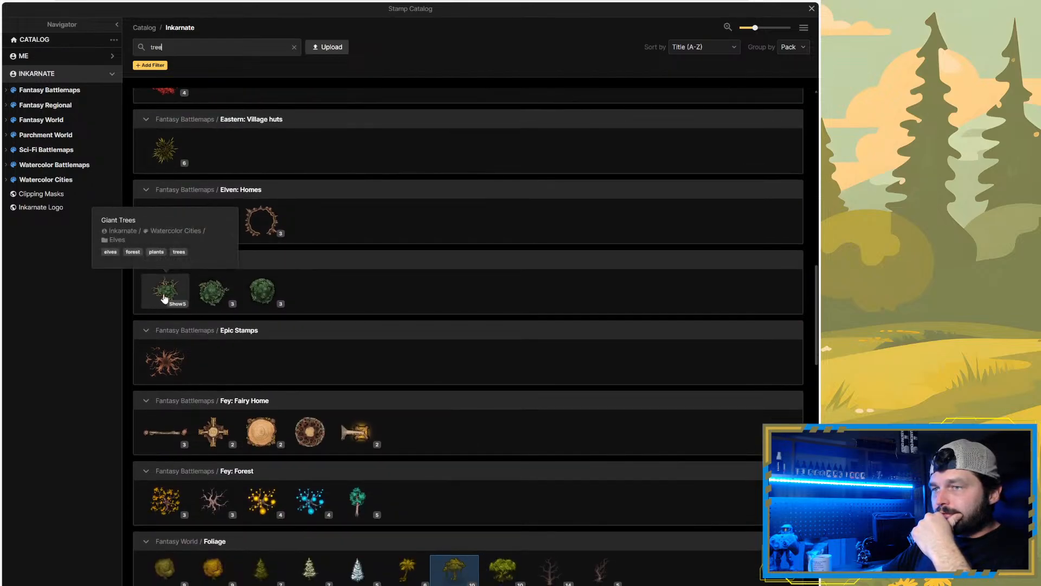
pyautogui.scroll(-3, 298, 296)
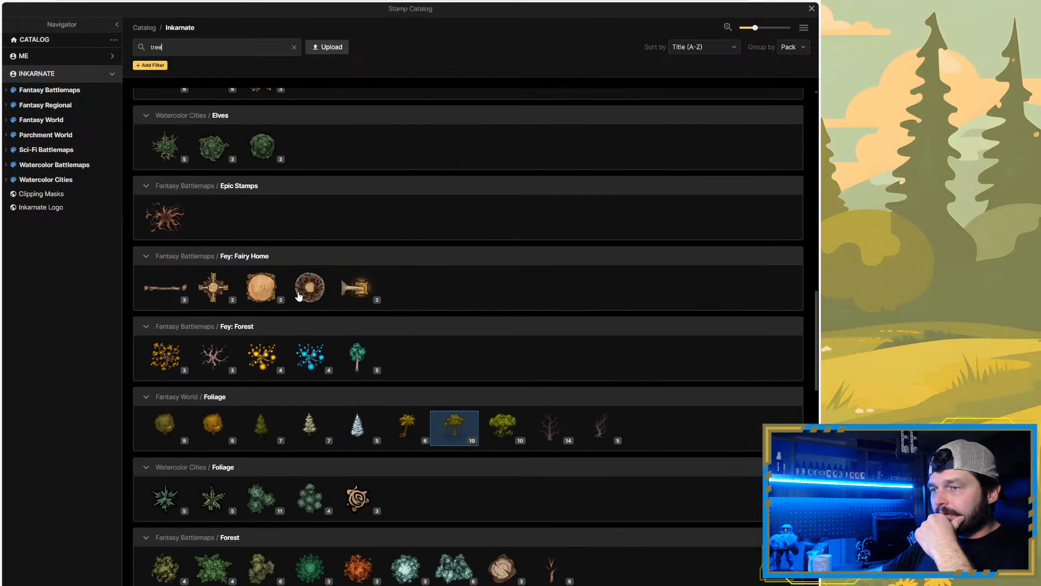
pyautogui.scroll(-3, 259, 219)
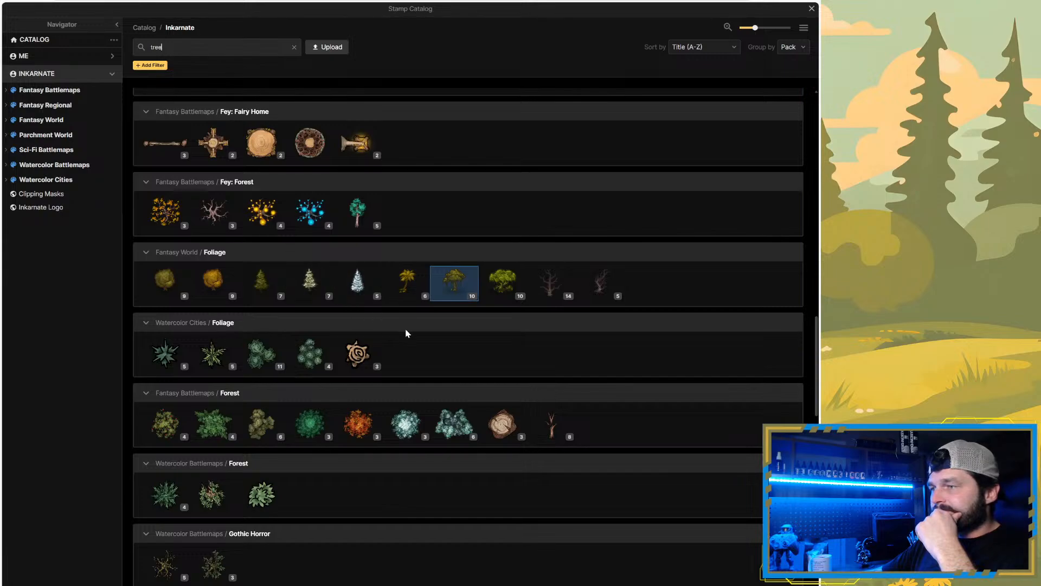
pyautogui.moveTo(502, 281)
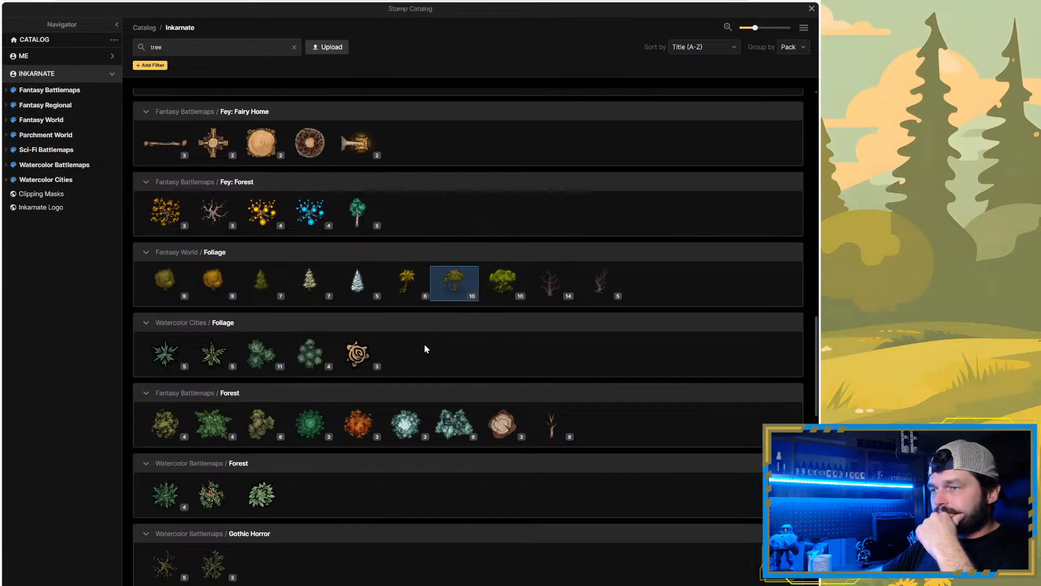
pyautogui.scroll(-1, 429, 341)
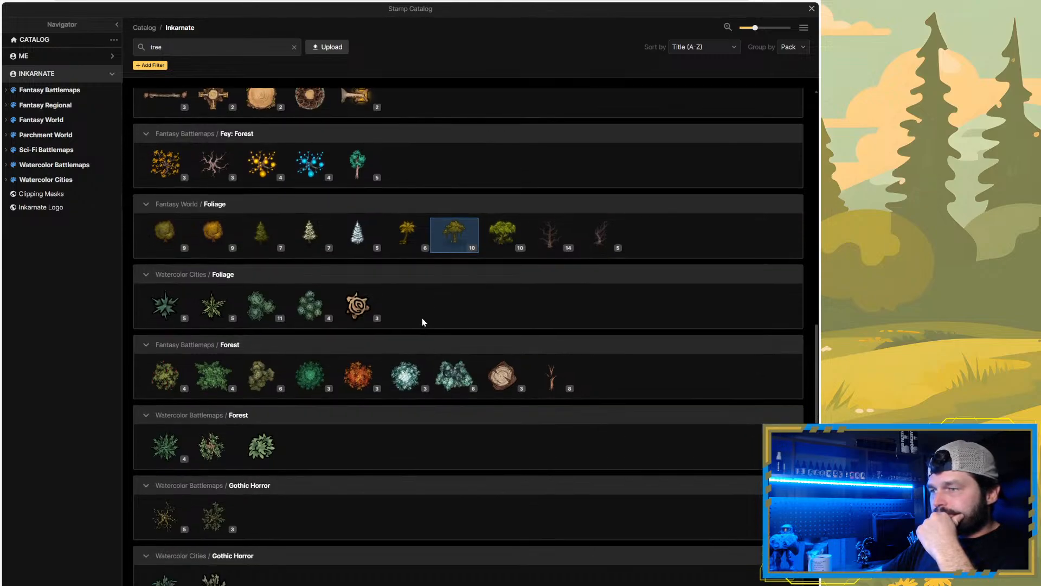
pyautogui.scroll(-2, 424, 322)
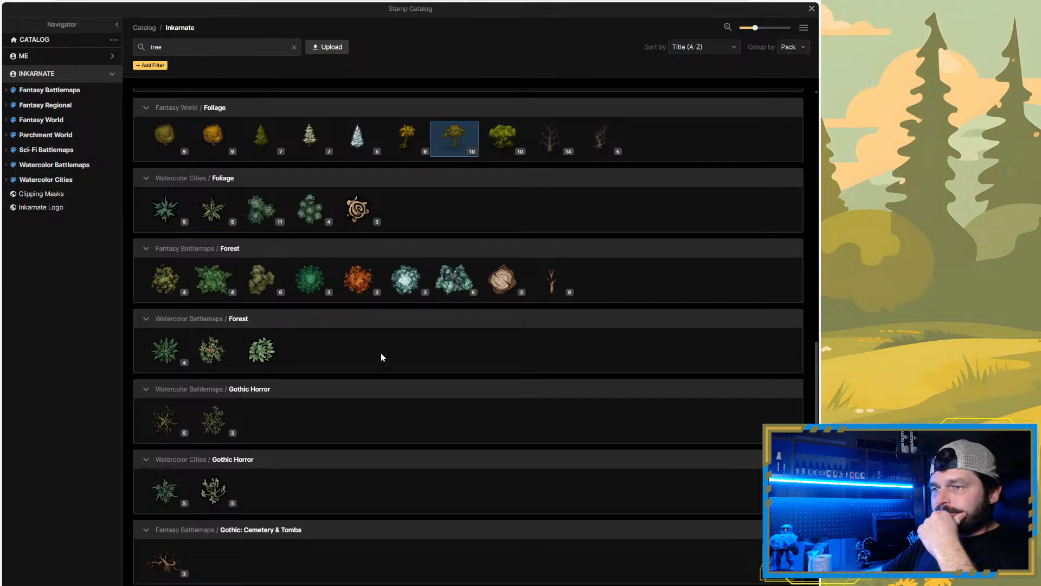
pyautogui.moveTo(211, 351)
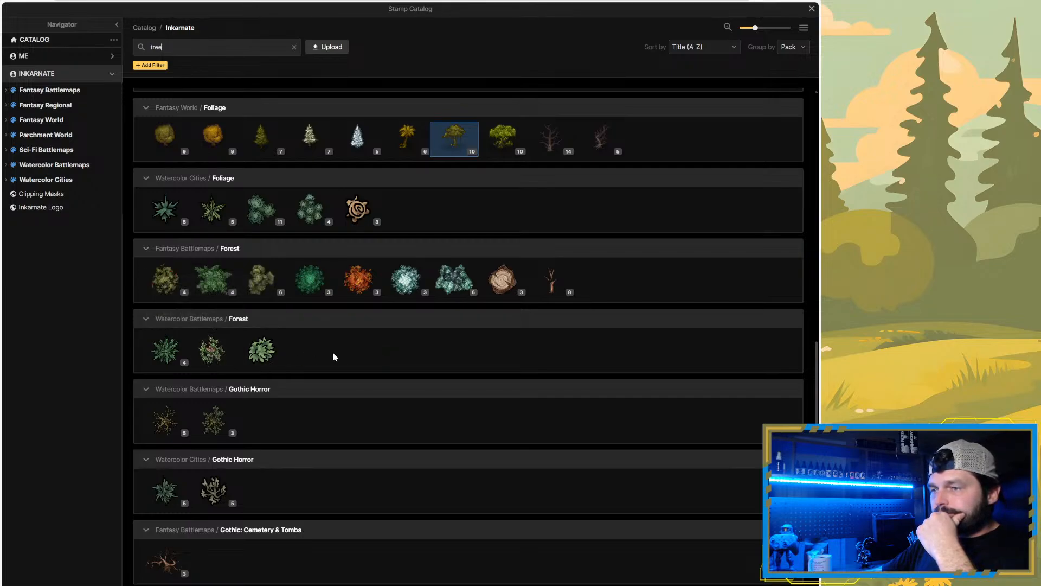
pyautogui.scroll(-2, 333, 356)
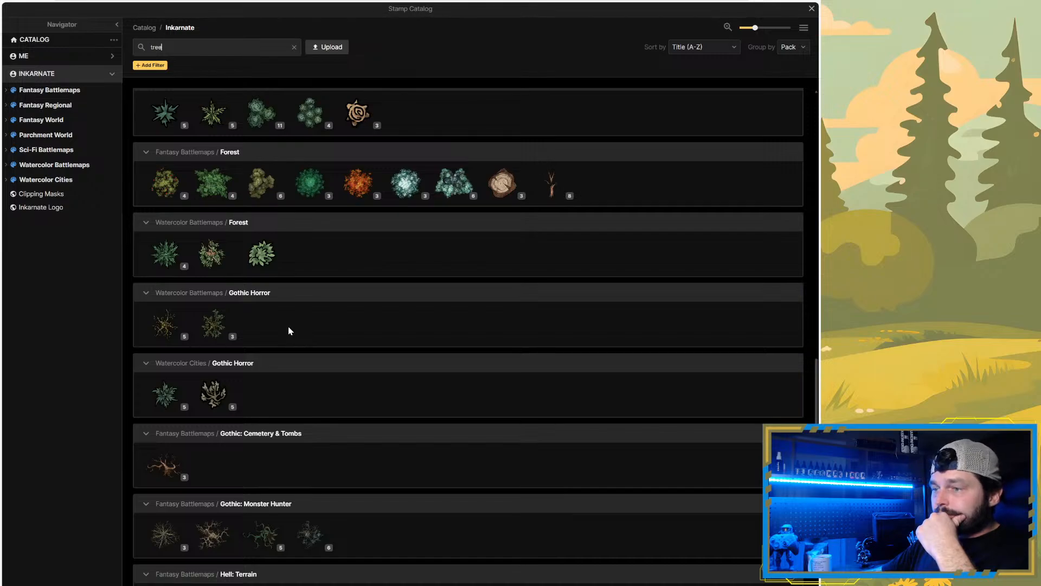
# Step: Load the Creepy Pine Tree stamp from Watercolor Battlemaps Gothic Horror and try it at width 50, then at width 100 and scale 10
pyautogui.moveTo(176, 323)
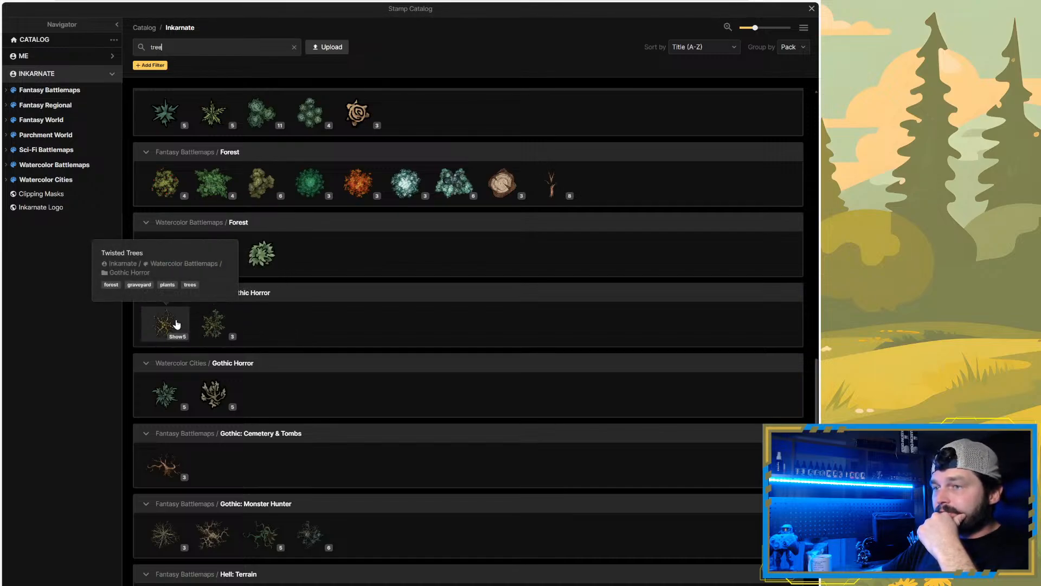
pyautogui.click(214, 326)
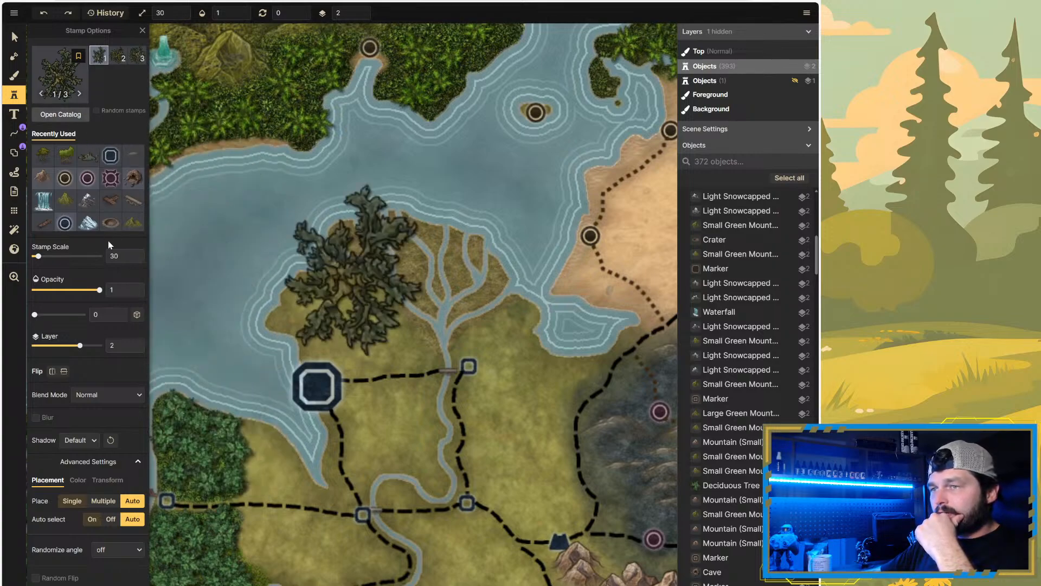
pyautogui.click(108, 480)
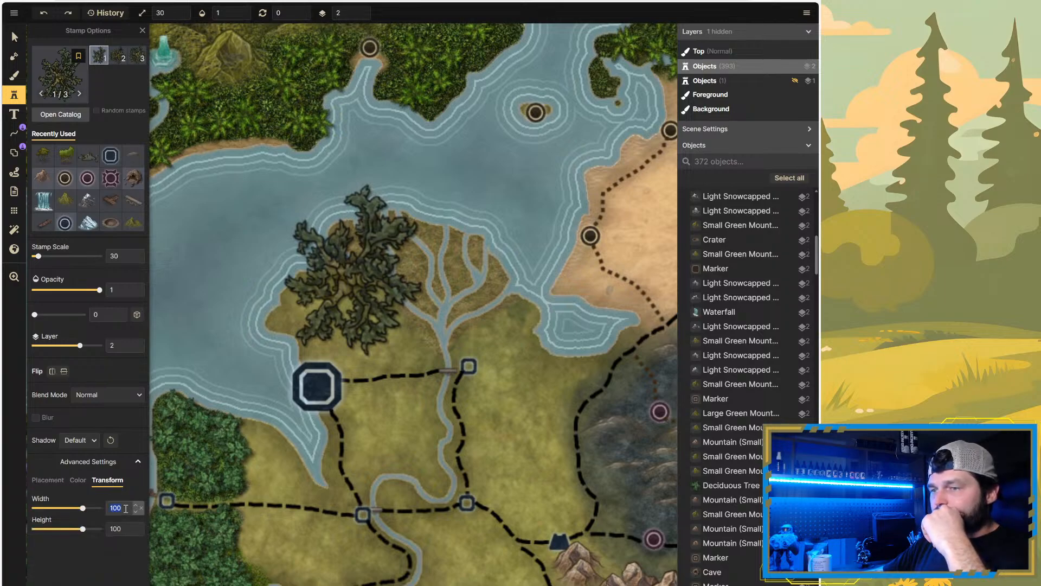
pyautogui.write('50')
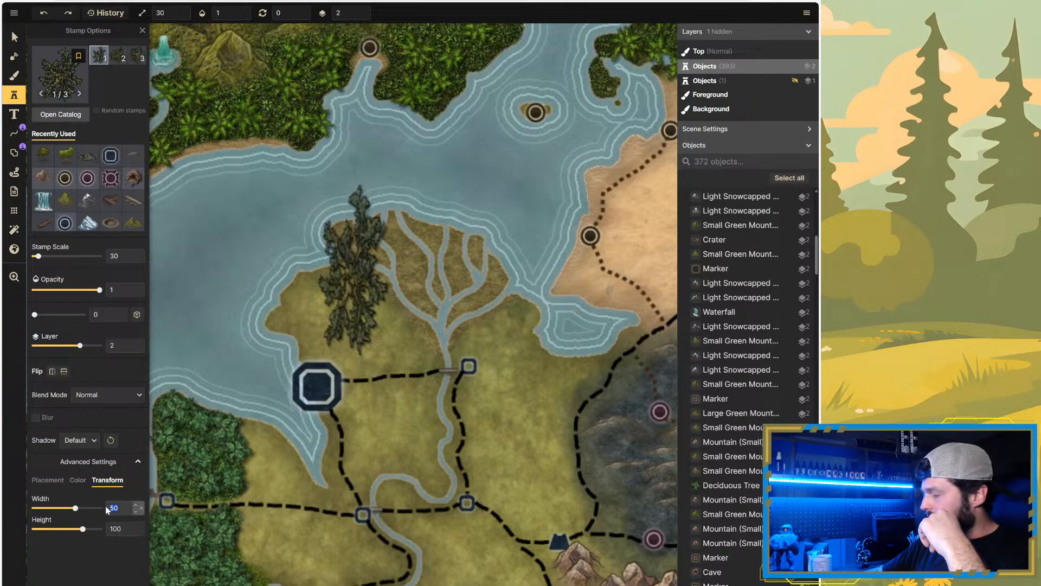
pyautogui.write('100')
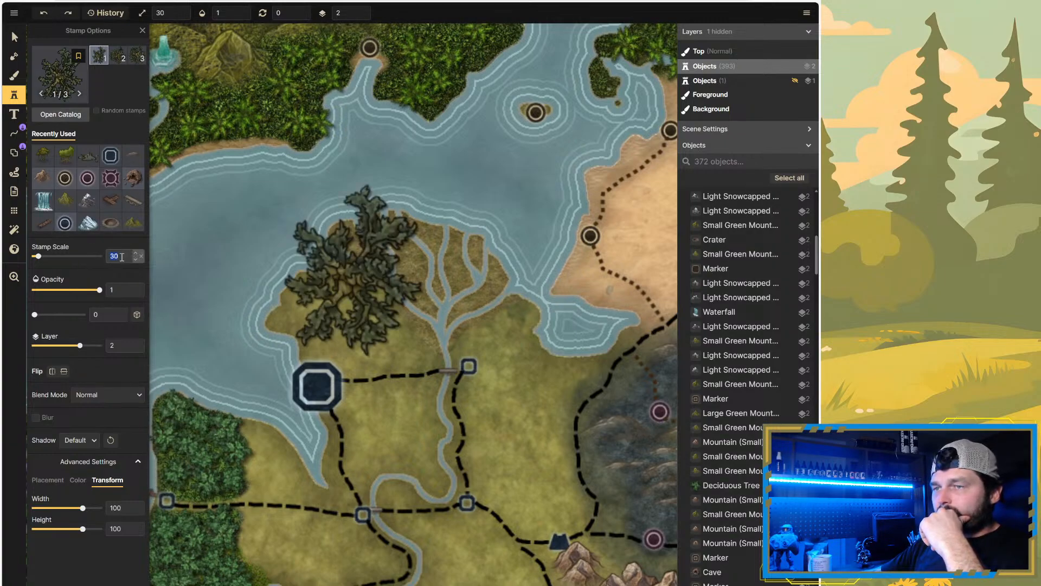
pyautogui.write('10')
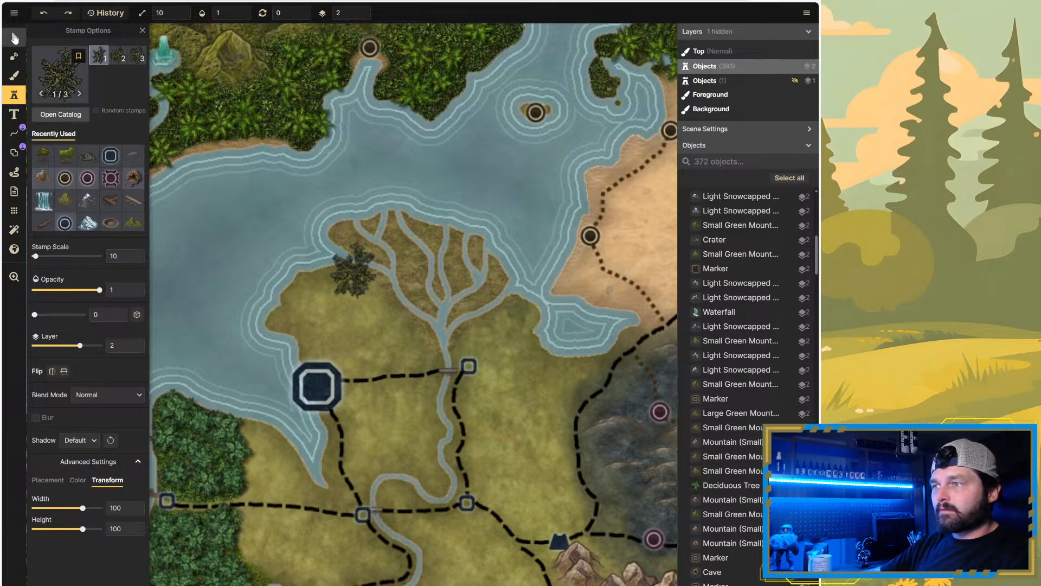
# Step: Take over the scale of 5 from a palm tree in the northwestern jungle and reload the Gothic Horror Creepy Pine Tree stamp with it
pyautogui.click(15, 35)
pyautogui.click(162, 154)
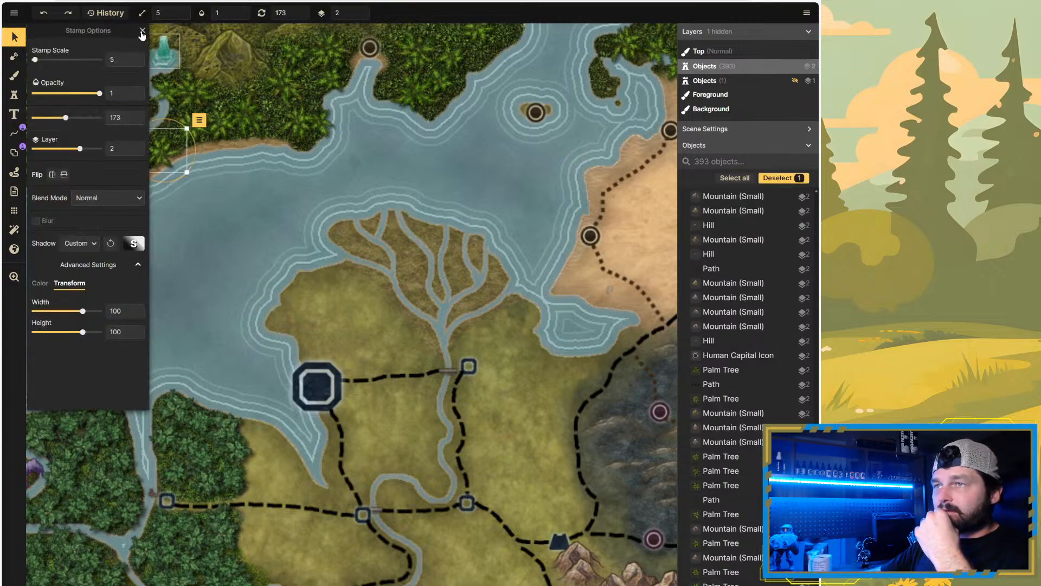
pyautogui.click(14, 95)
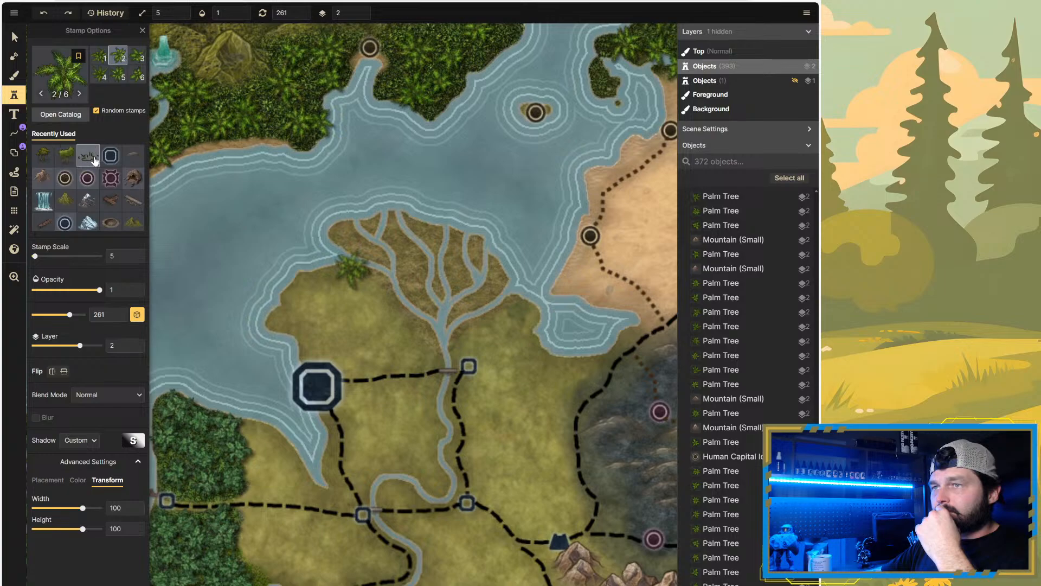
pyautogui.click(49, 114)
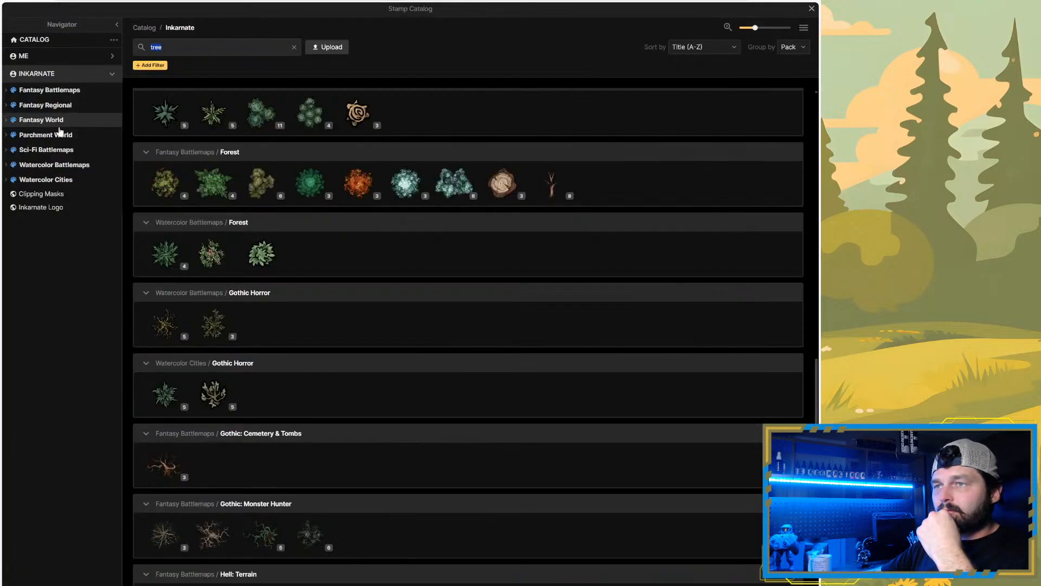
pyautogui.click(211, 323)
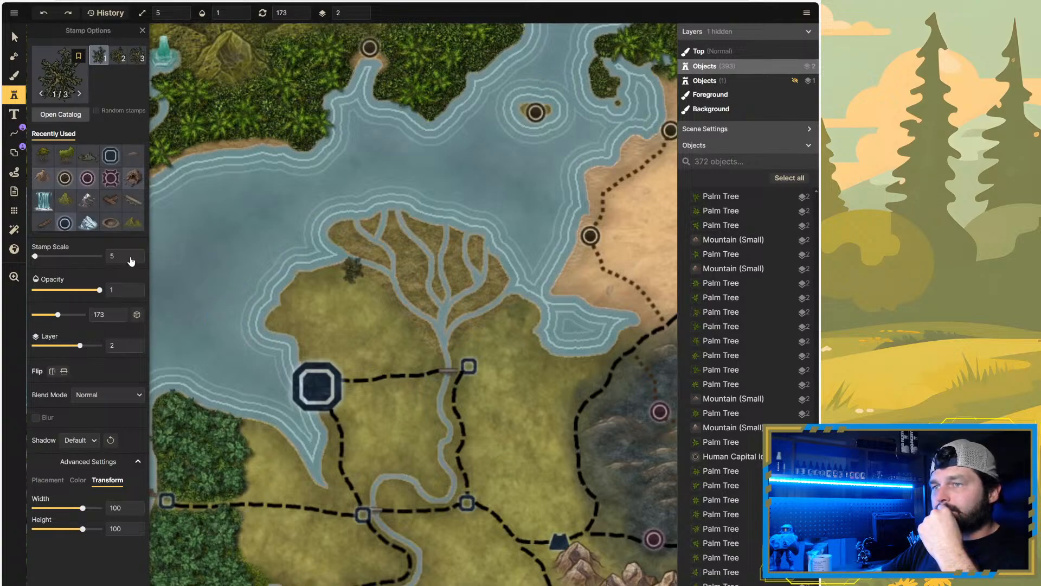
# Step: Try placing Creepy Pine Tree stamps at scale 5 between the river branches in the middle of the delta
pyautogui.click(410, 287)
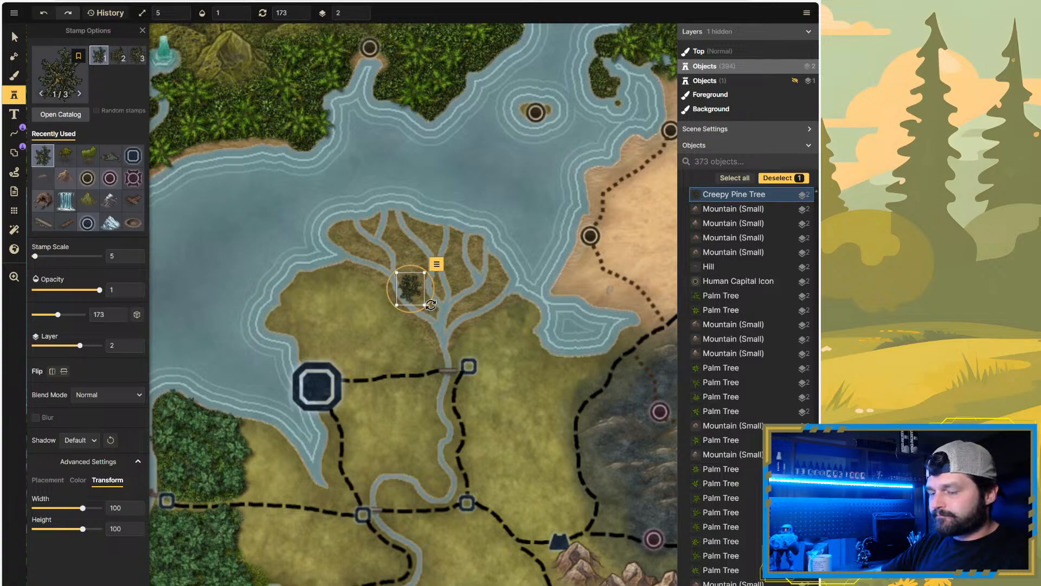
pyautogui.press('Delete')
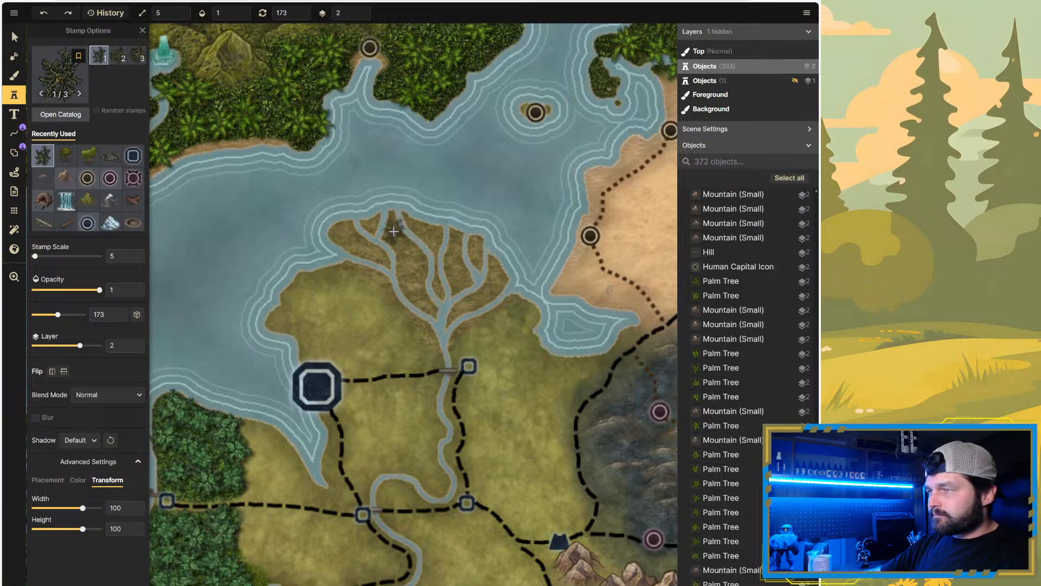
pyautogui.hotkey('ctrl', 'z')
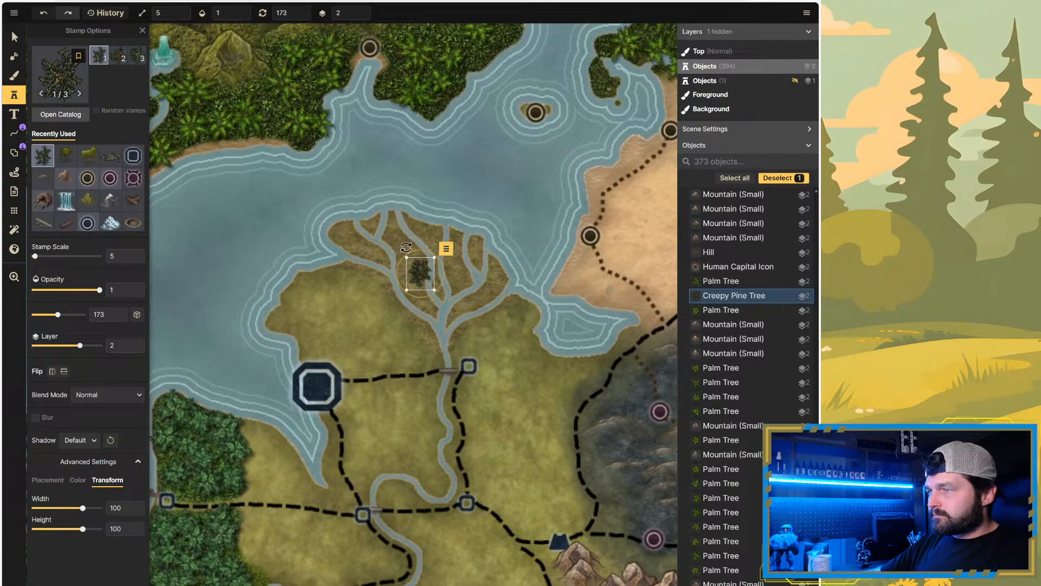
pyautogui.click(397, 237)
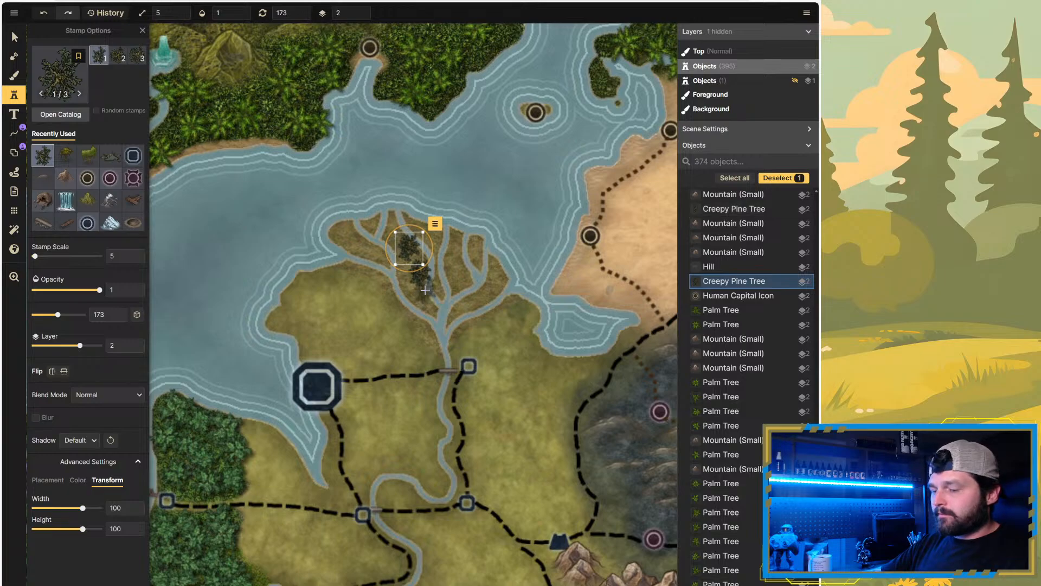
# Step: Undo the Creepy Pine Tree stamps placed on the delta
pyautogui.hotkey('ctrl', 'z')
pyautogui.hotkey('ctrl', 'z')
pyautogui.hotkey('ctrl', 'z')
pyautogui.hotkey('ctrl', 'z')
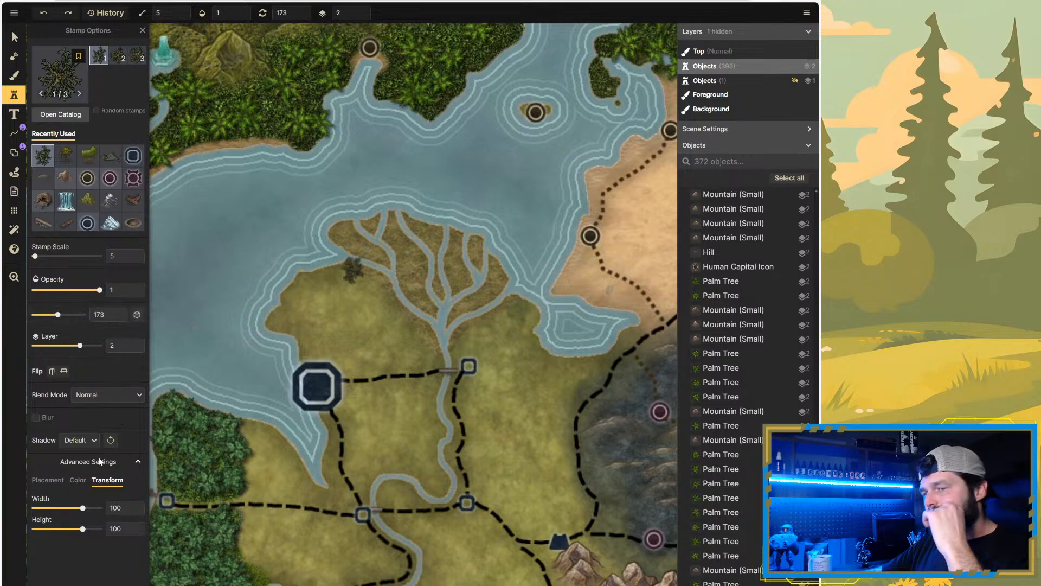
# Step: Set the Creepy Pine Tree stamp's placement to randomize its angle by 30
pyautogui.click(54, 483)
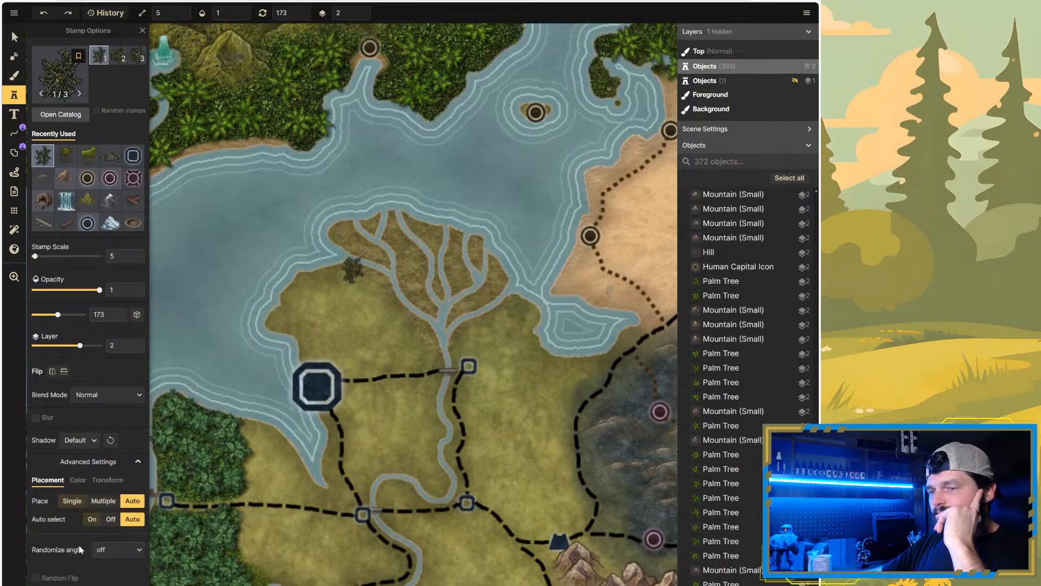
pyautogui.click(117, 549)
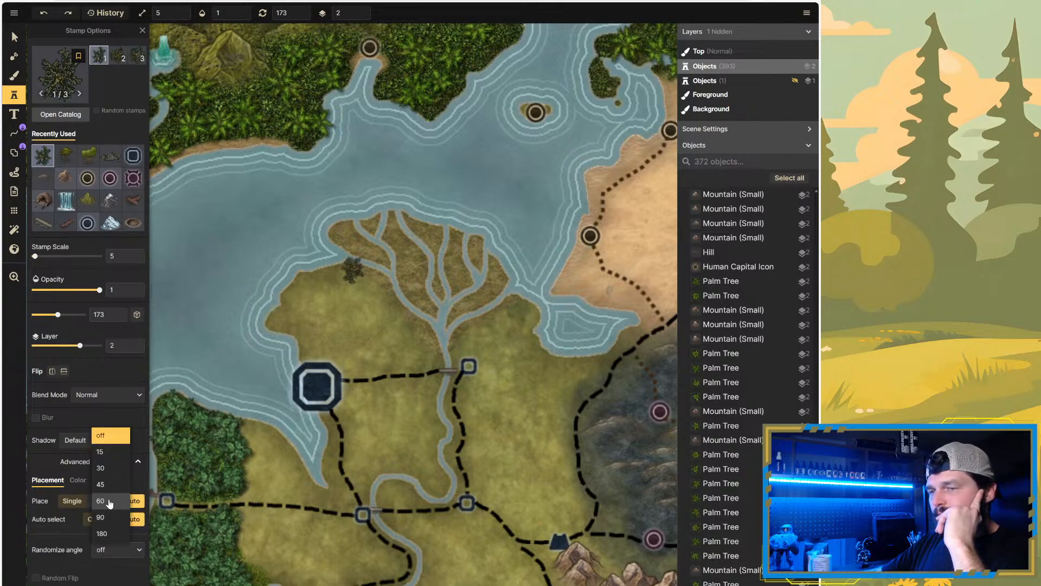
pyautogui.click(112, 467)
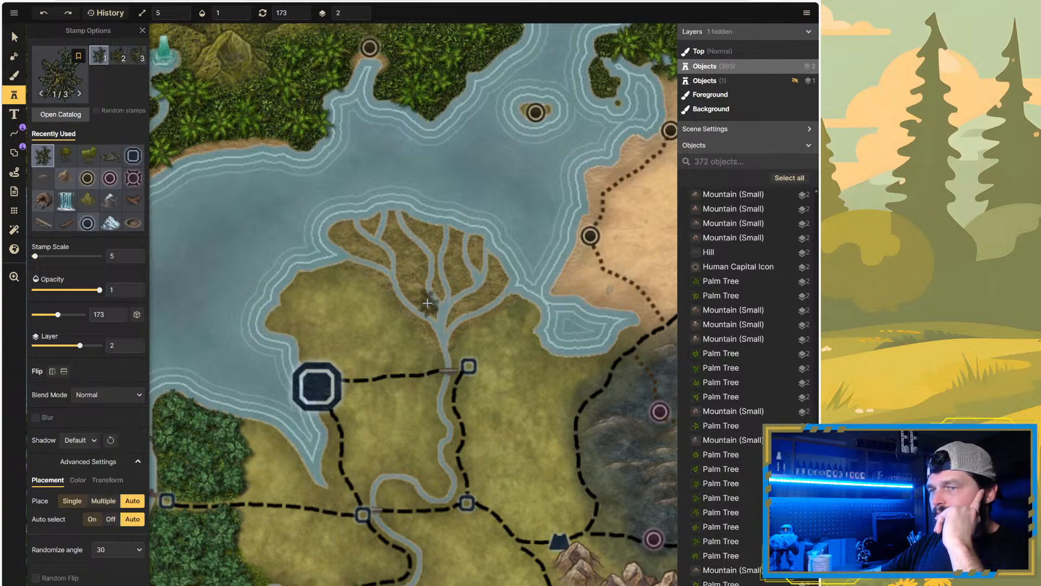
pyautogui.click(106, 481)
pyautogui.click(79, 481)
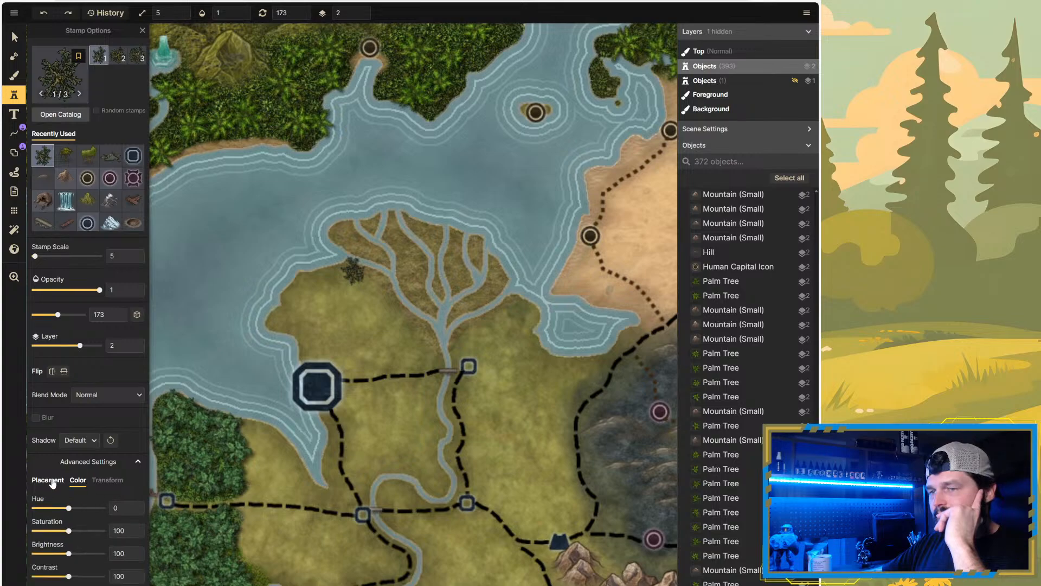
pyautogui.click(53, 482)
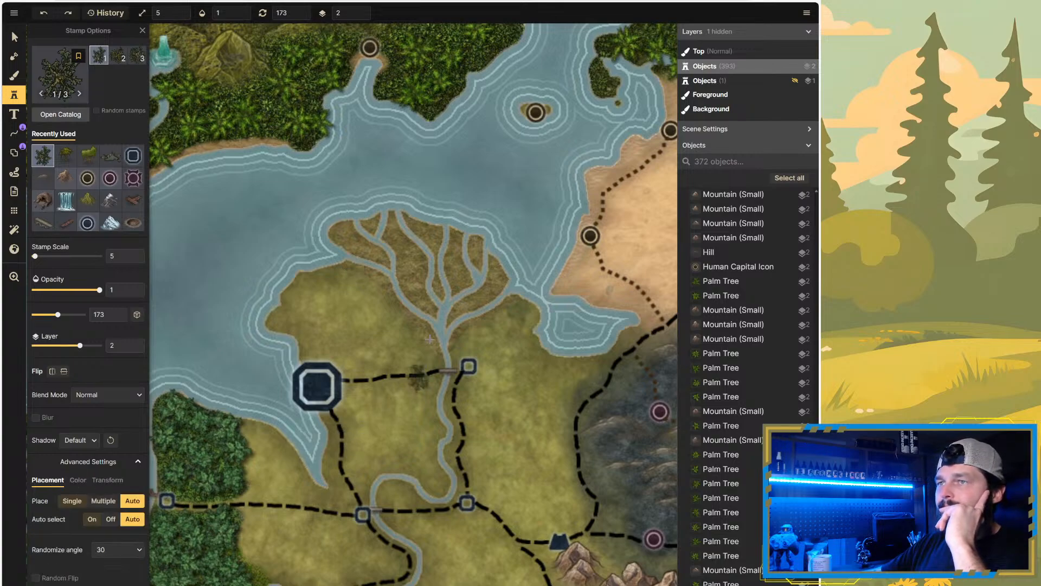
# Step: Place four Creepy Pine Trees at scale 5, two at the delta's western tip and two on the island just above the river fork
pyautogui.scroll(5, 410, 277)
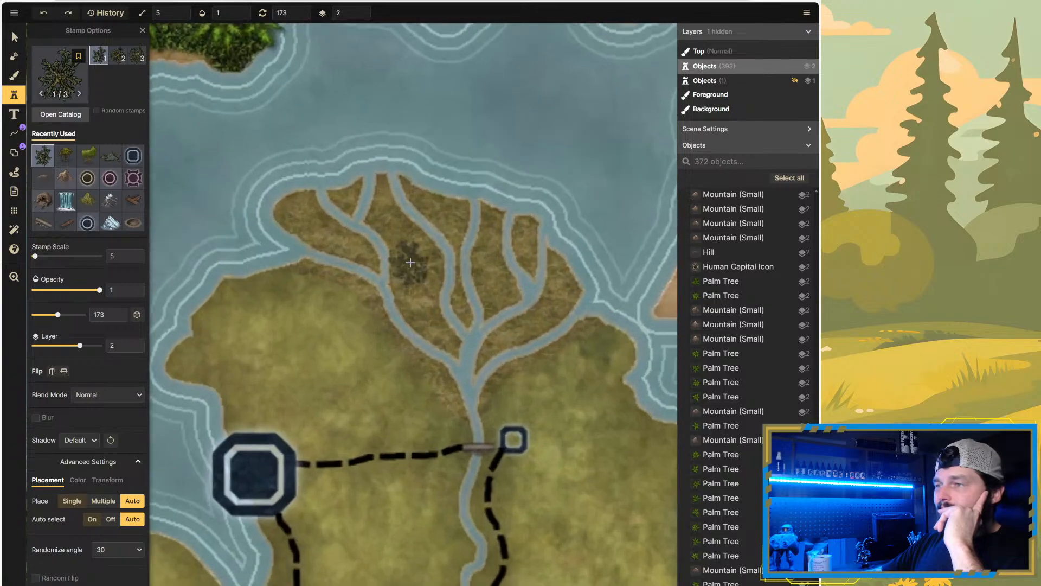
pyautogui.click(276, 201)
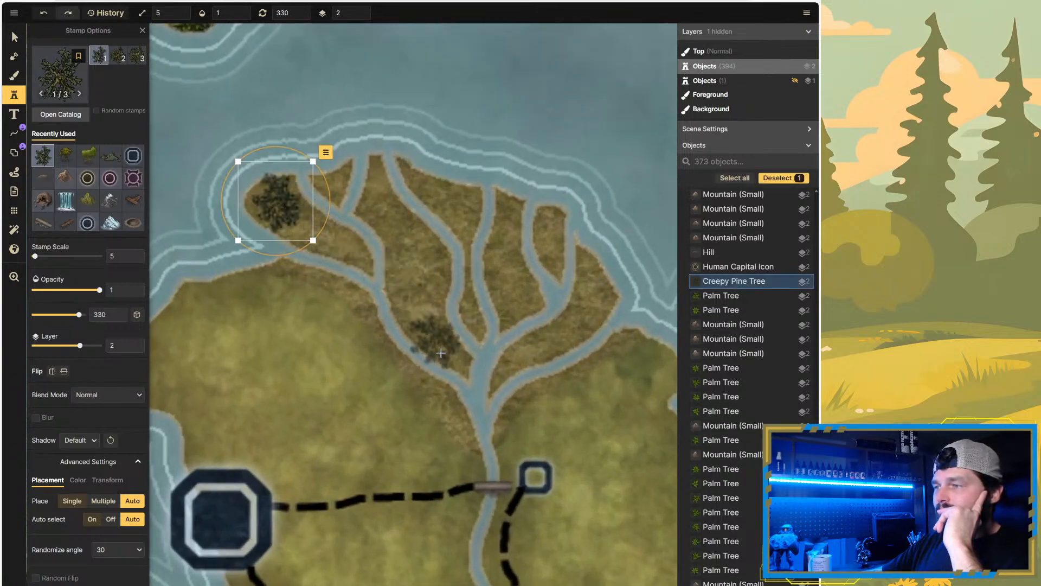
pyautogui.click(450, 350)
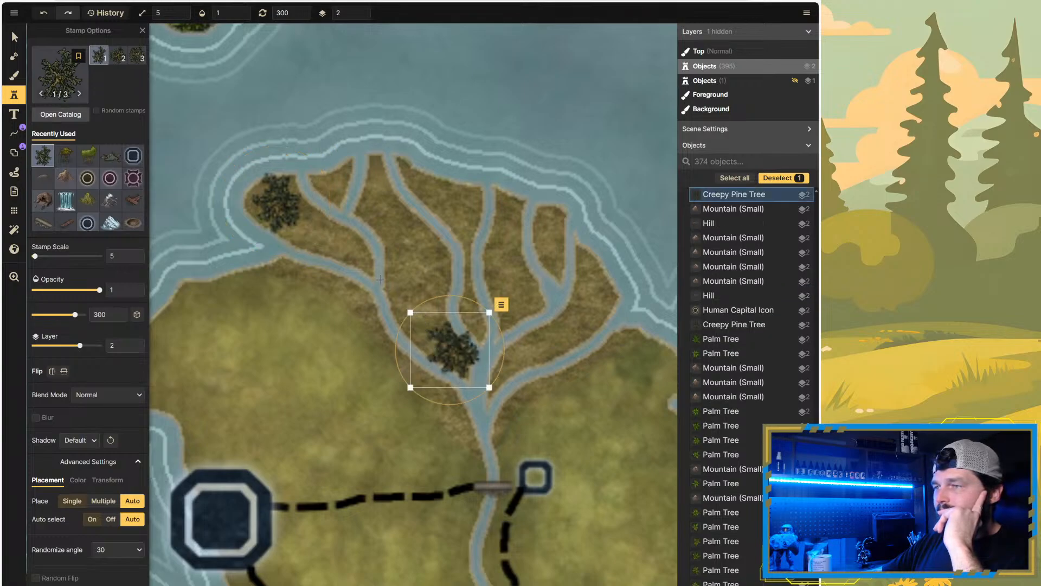
pyautogui.click(319, 235)
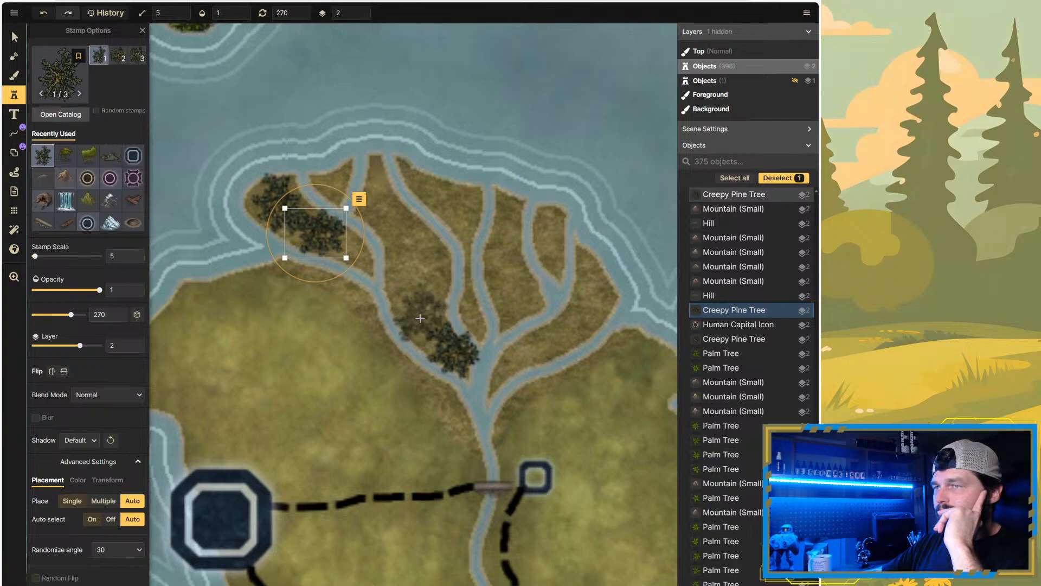
pyautogui.click(420, 318)
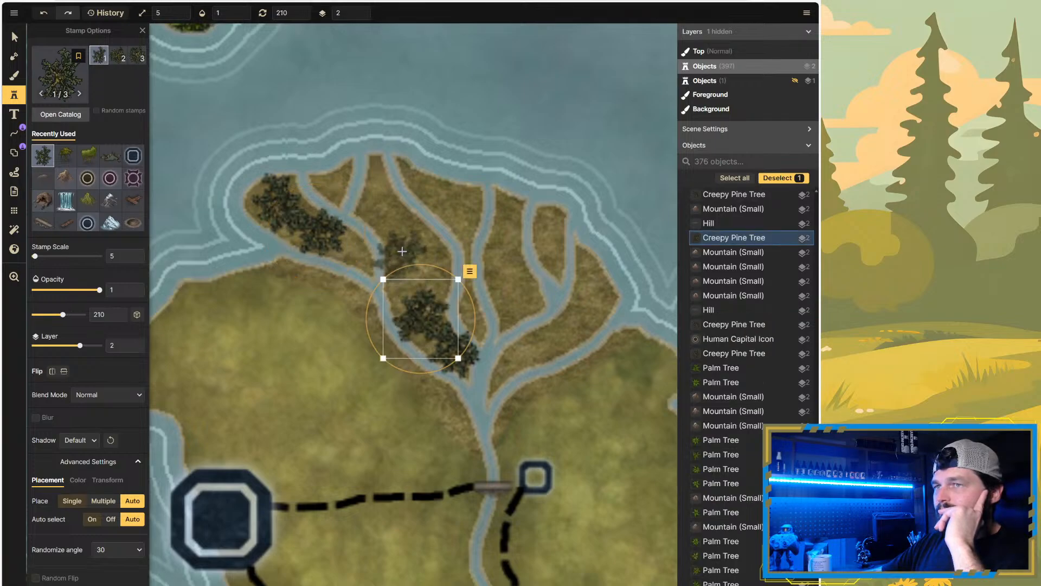
# Step: Turn on random stamps and scatter four Creepy Pine Trees over the central islands and northern shore of the delta
pyautogui.click(96, 110)
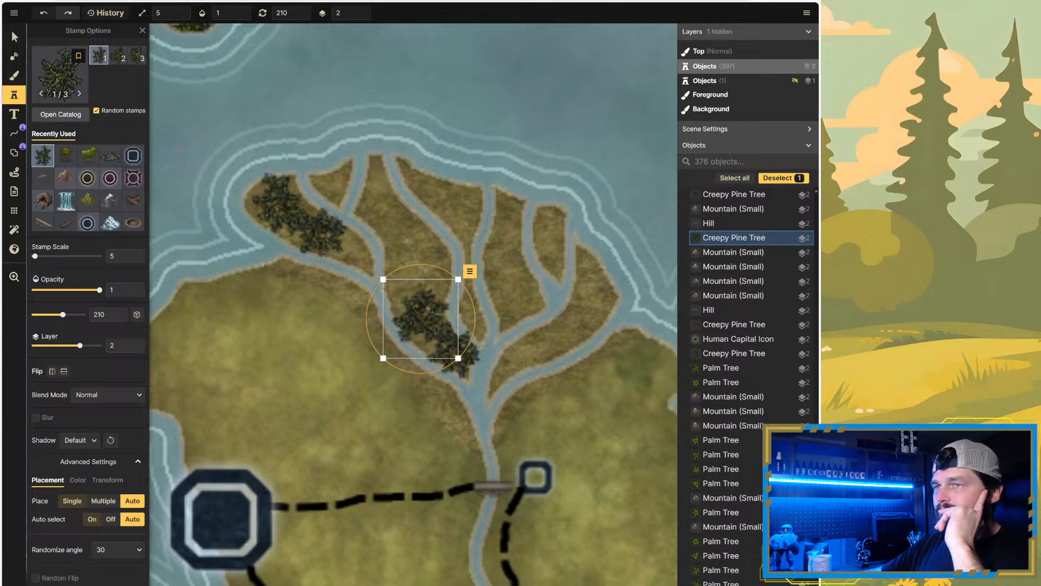
pyautogui.click(415, 273)
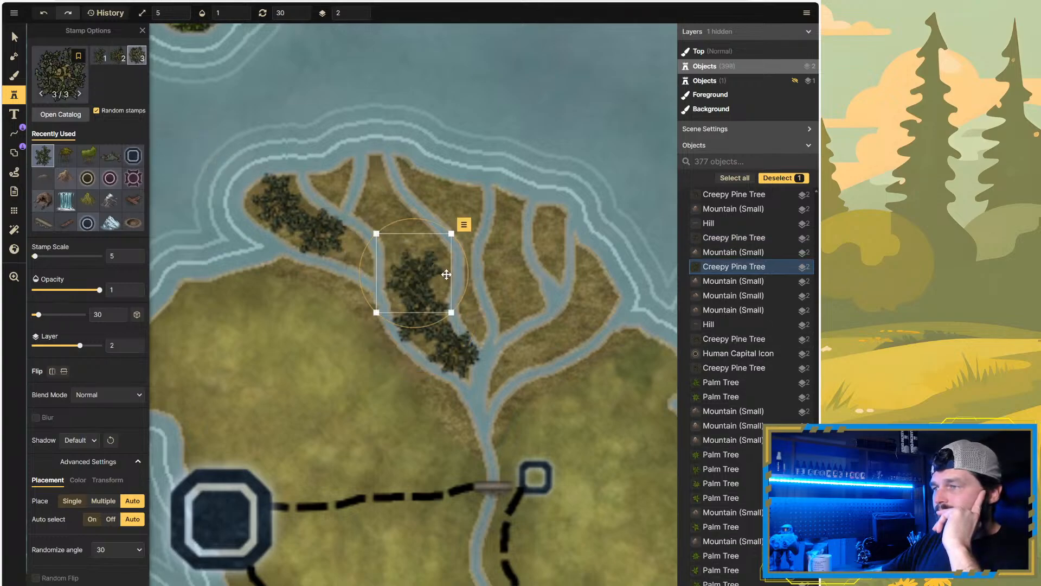
pyautogui.click(510, 306)
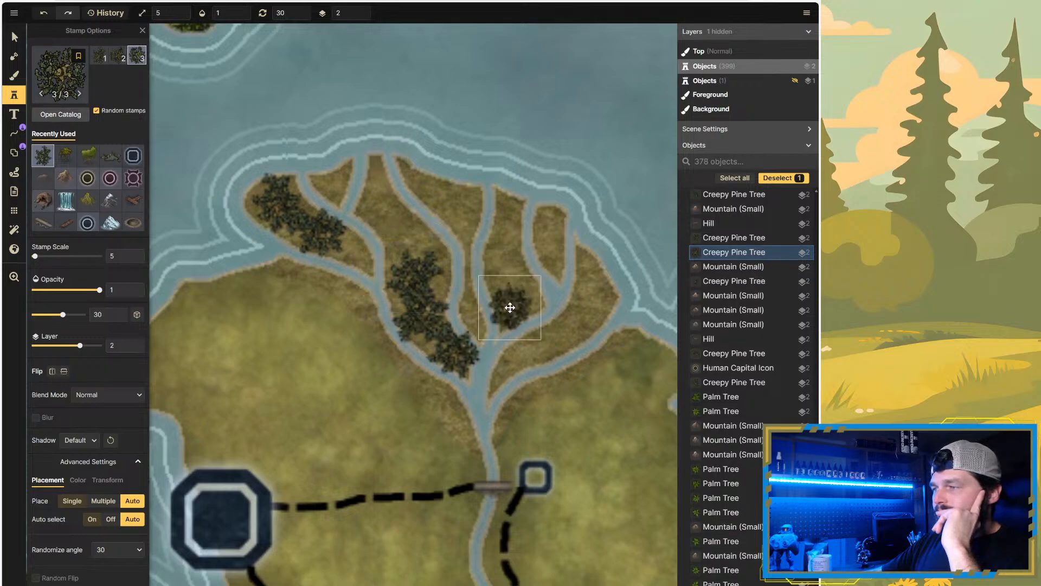
pyautogui.click(509, 209)
pyautogui.click(374, 178)
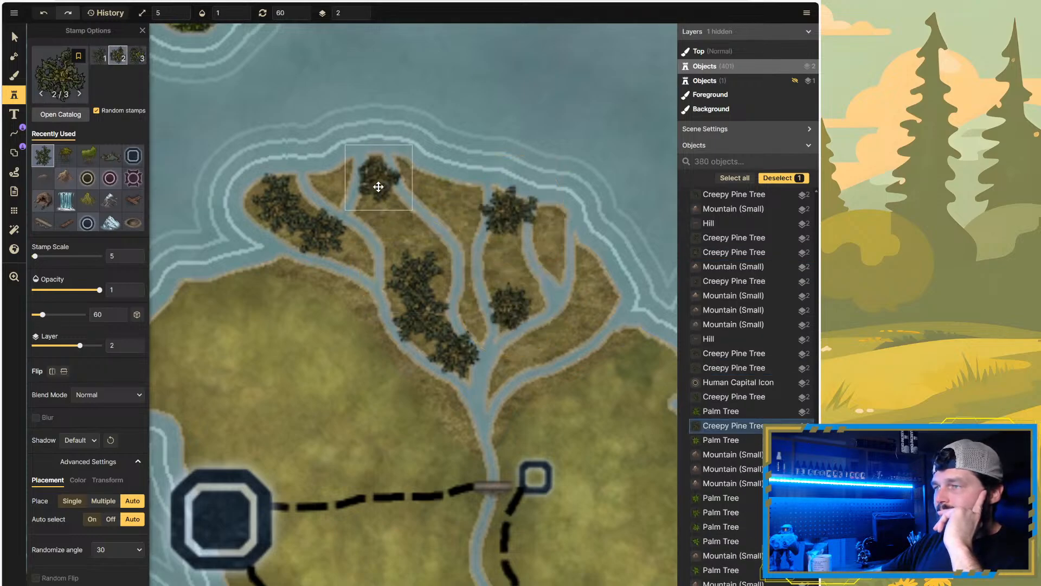
# Step: Fill the large west-central island and the northern end of the neighbouring strip with Creepy Pine Trees
pyautogui.click(419, 245)
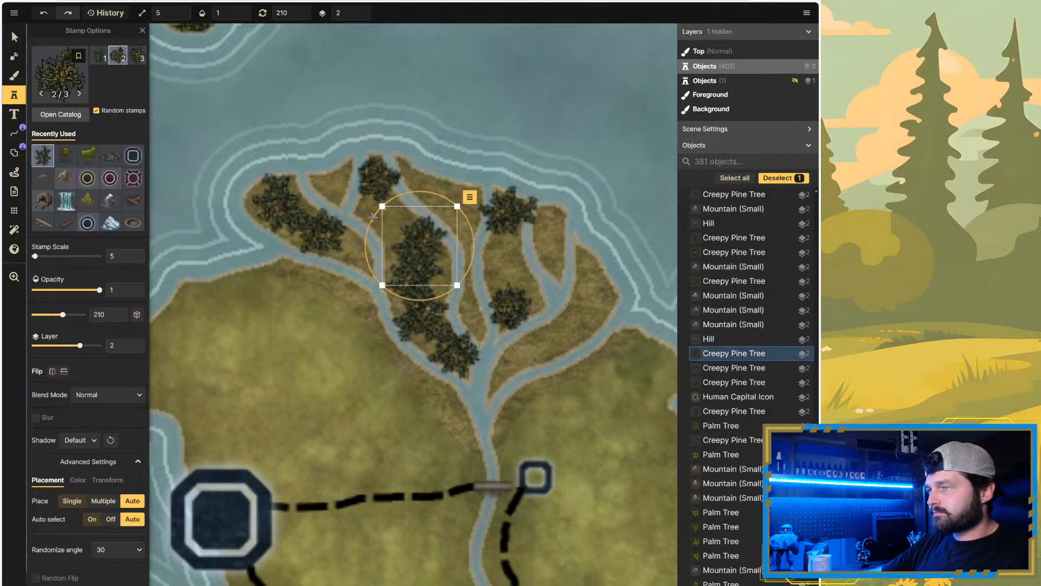
pyautogui.click(394, 220)
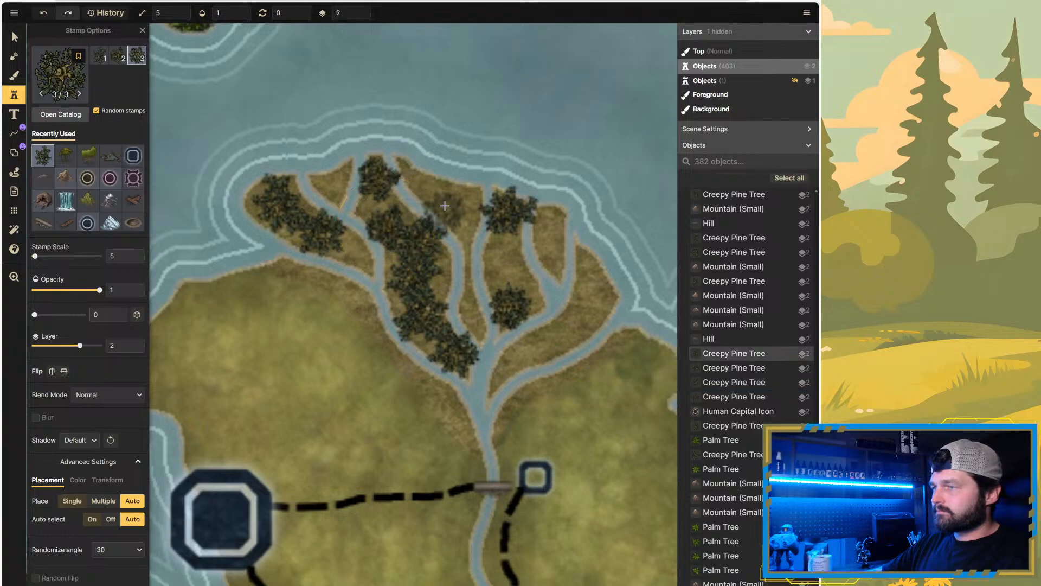
pyautogui.click(432, 185)
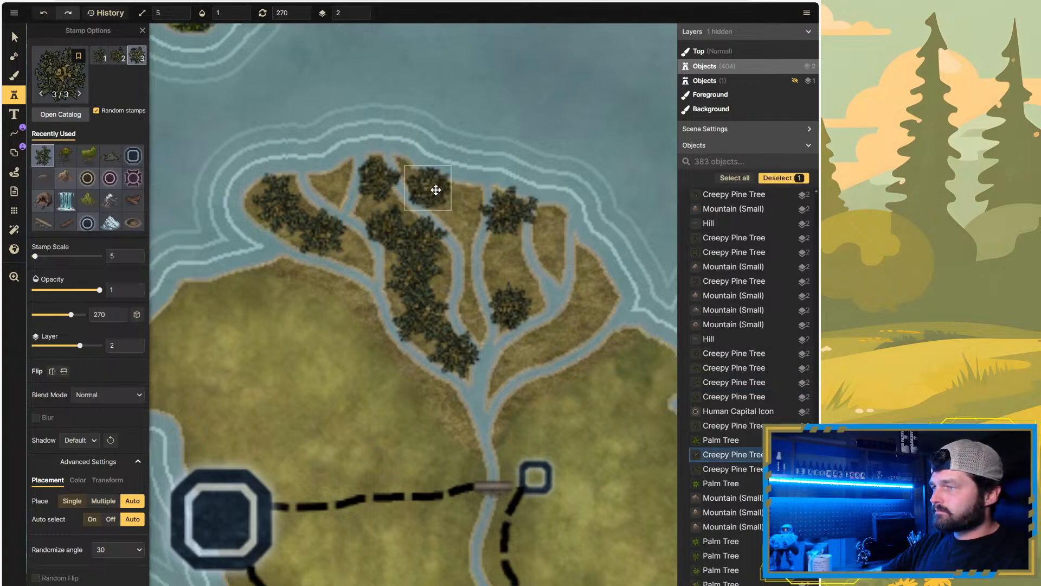
pyautogui.click(459, 205)
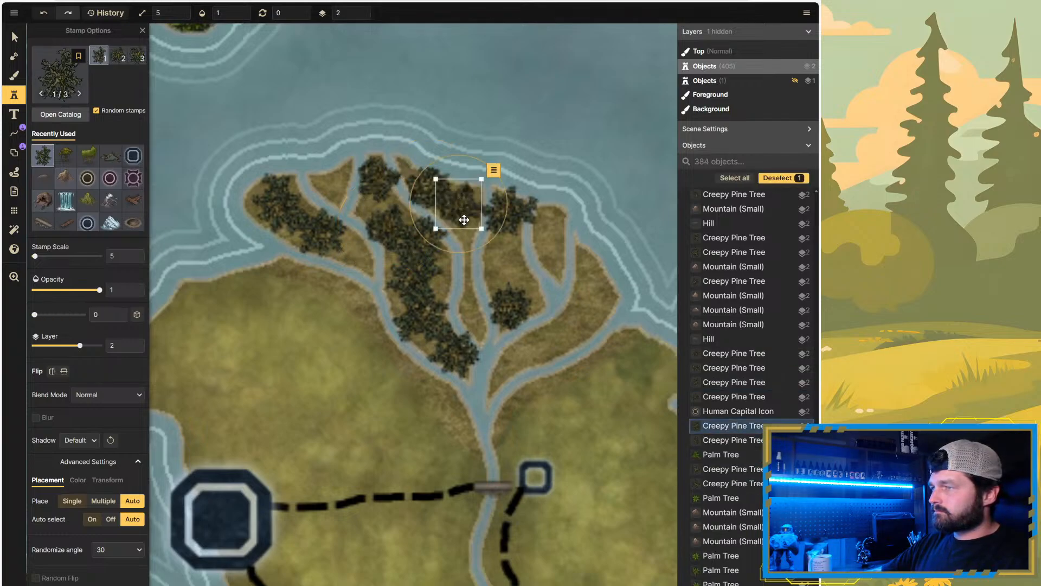
# Step: Add Creepy Pine Trees to the narrow central strip, the east-central island and the small triangular island in the delta's northeast
pyautogui.click(472, 307)
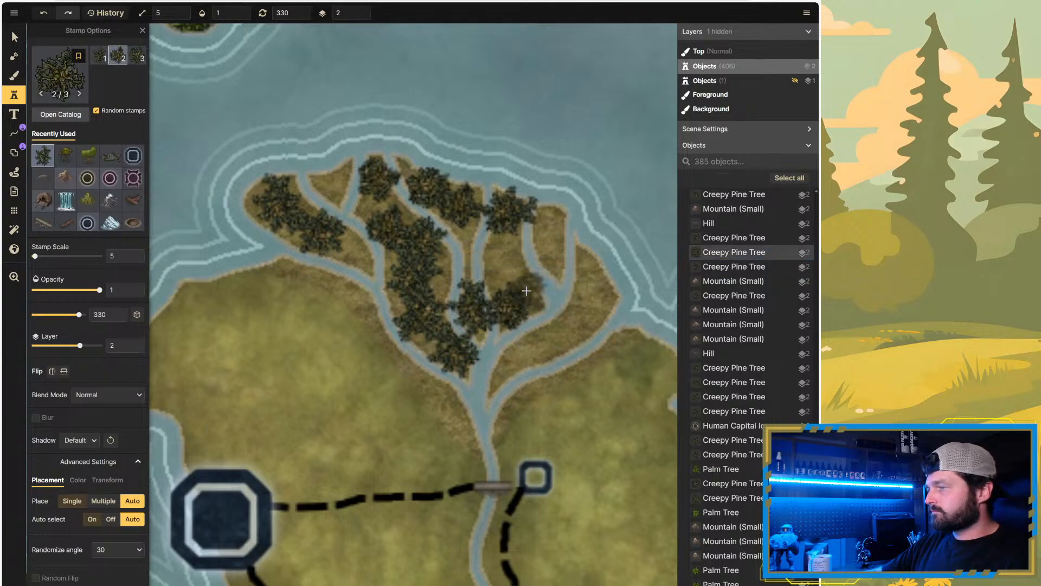
pyautogui.click(526, 291)
pyautogui.click(503, 259)
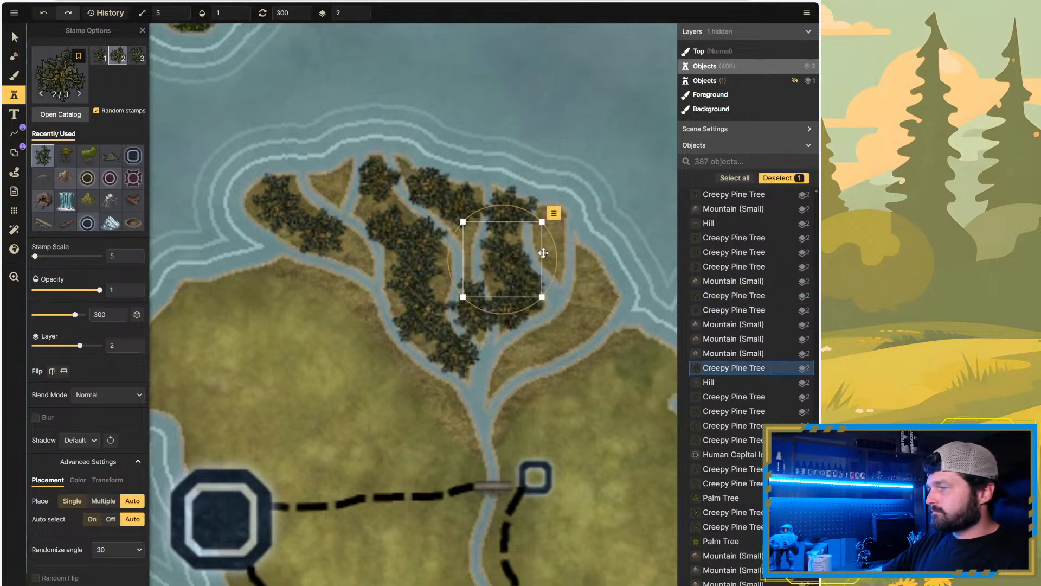
pyautogui.click(550, 223)
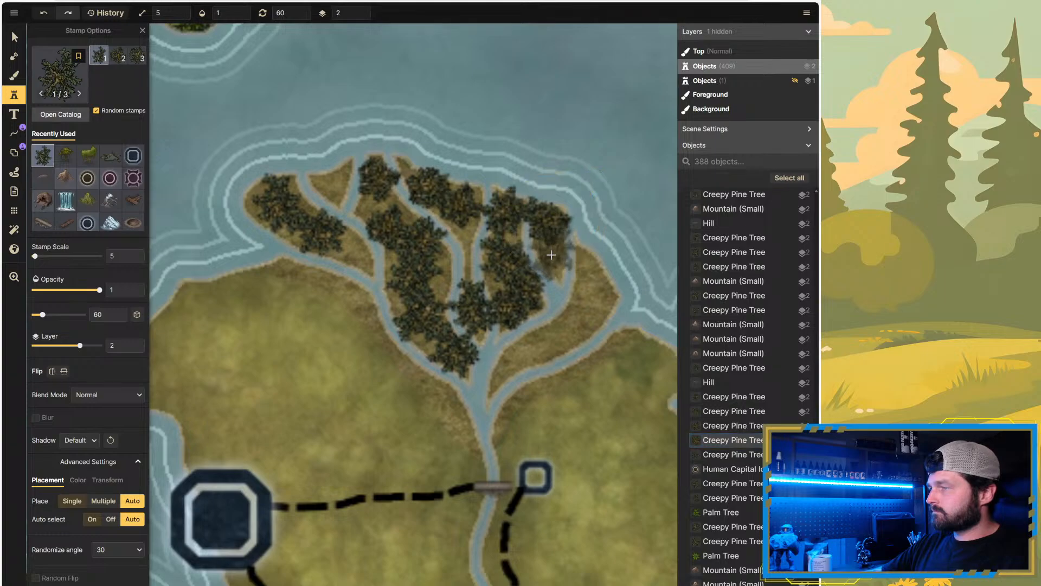
pyautogui.click(551, 255)
# Step: Cover the easternmost delta island with Creepy Pine Trees from its northern shore down to the river fork
pyautogui.click(582, 297)
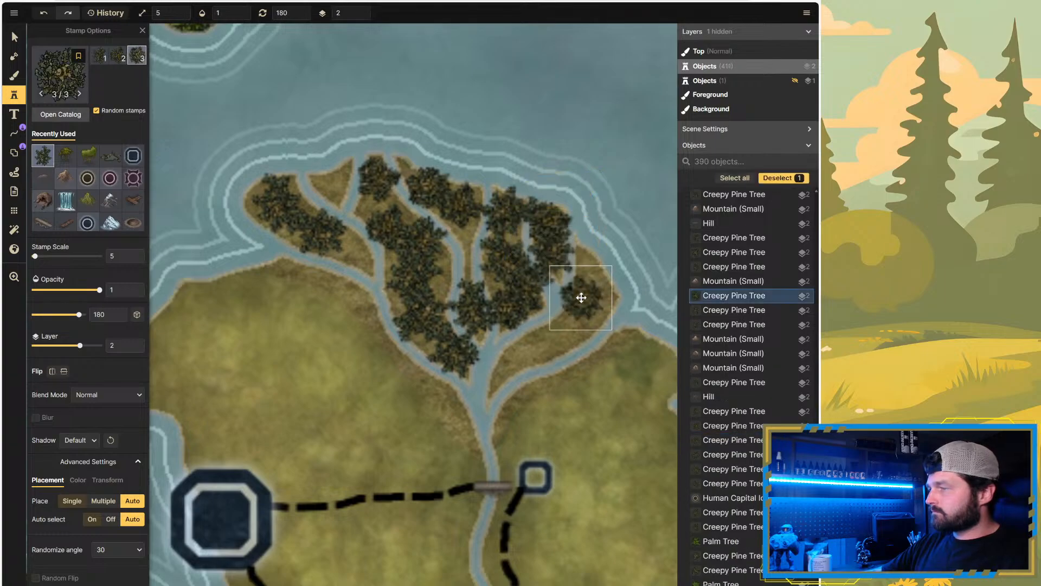
pyautogui.click(585, 267)
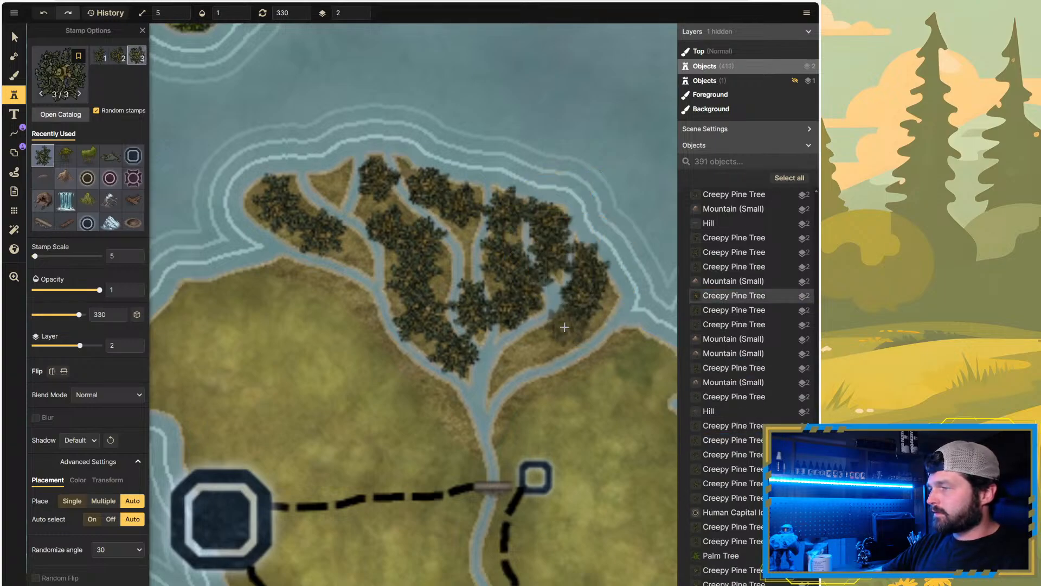
pyautogui.click(561, 329)
pyautogui.click(520, 358)
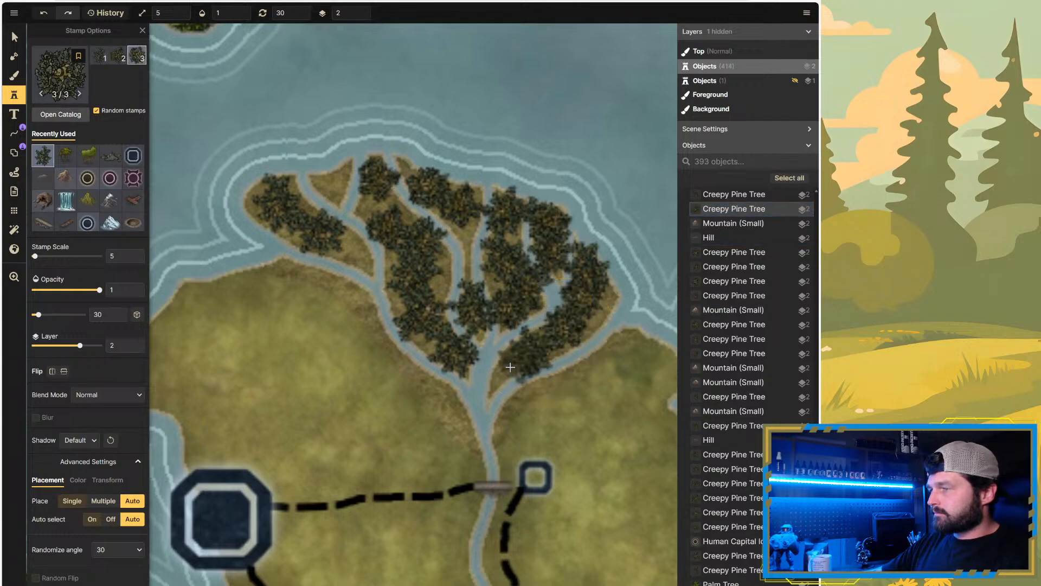
pyautogui.click(510, 368)
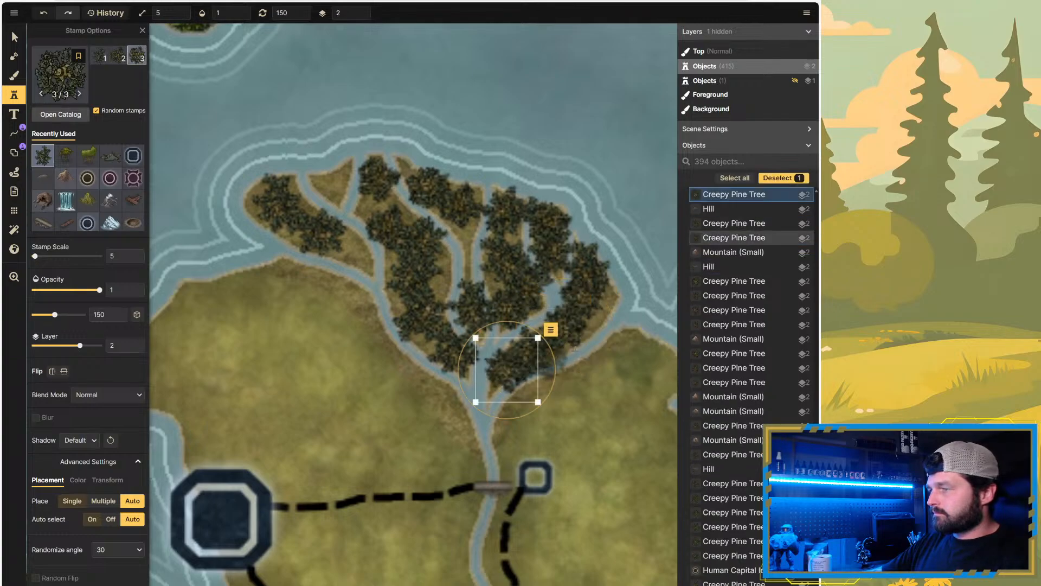
pyautogui.click(594, 304)
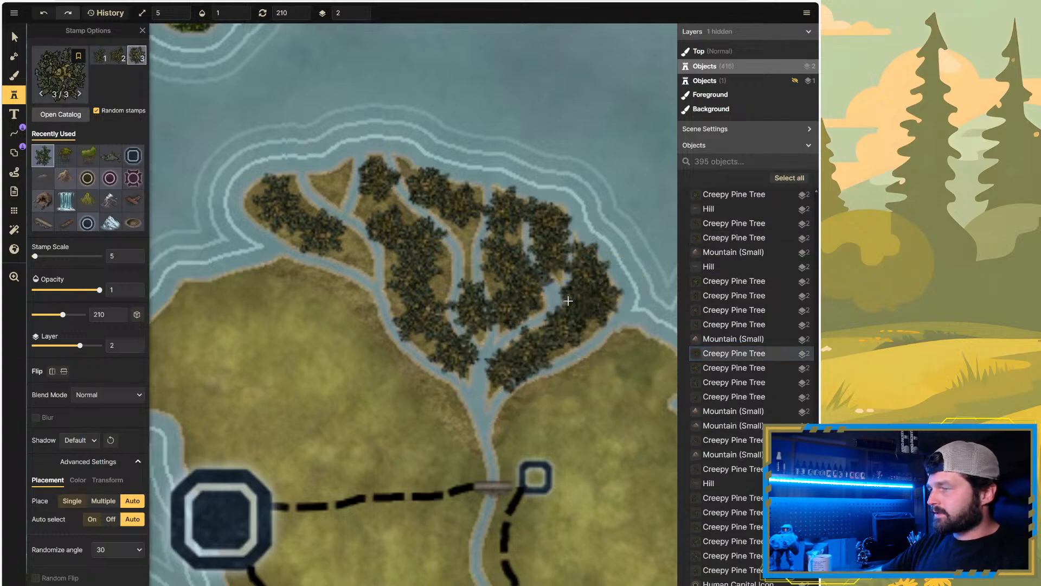
# Step: Fill the remaining bare patches in the western half of the delta with Creepy Pine Trees, including the small northwestern triangle
pyautogui.click(431, 282)
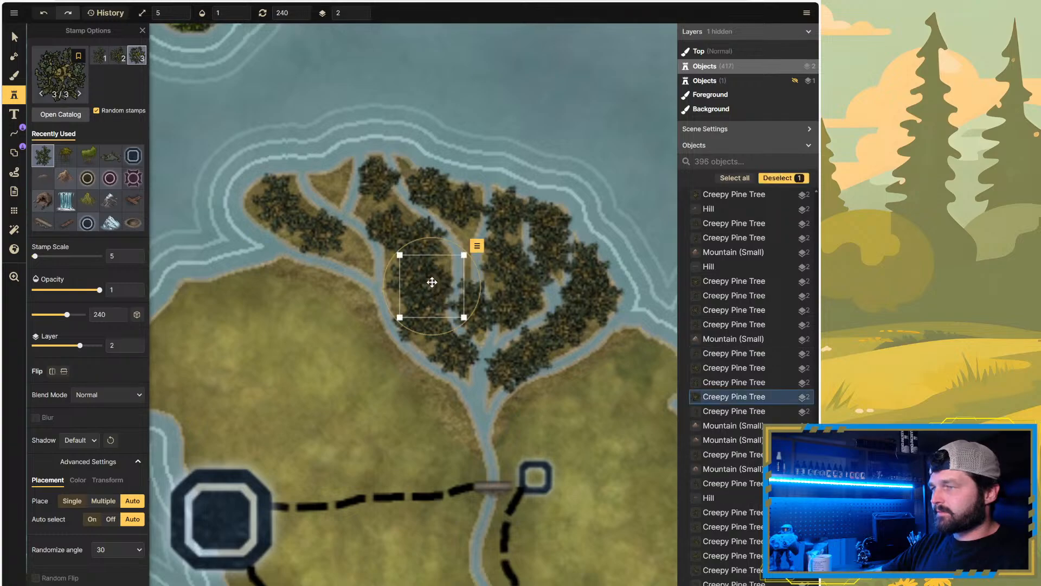
pyautogui.click(331, 185)
pyautogui.click(379, 205)
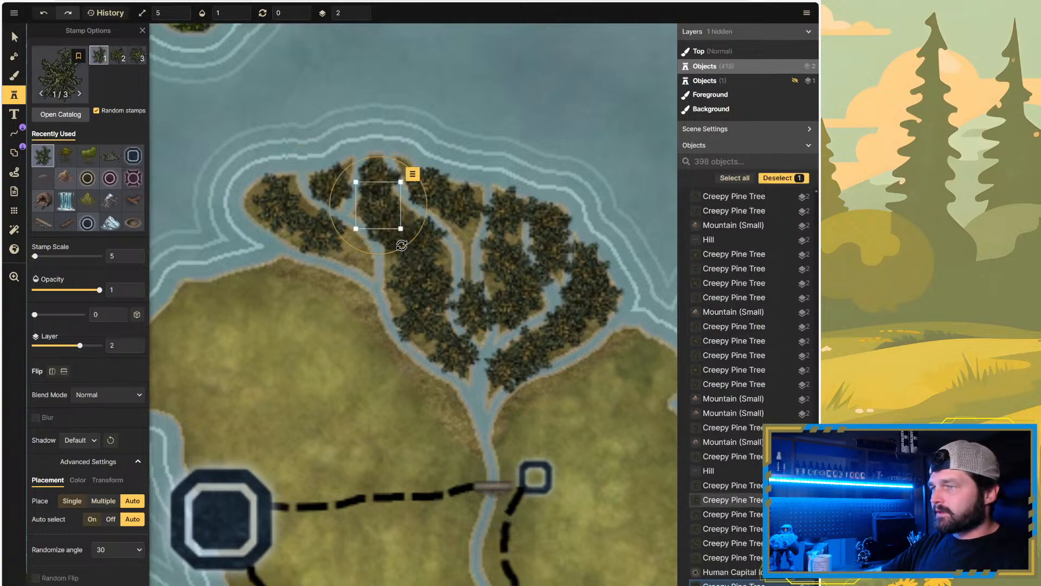
pyautogui.click(356, 250)
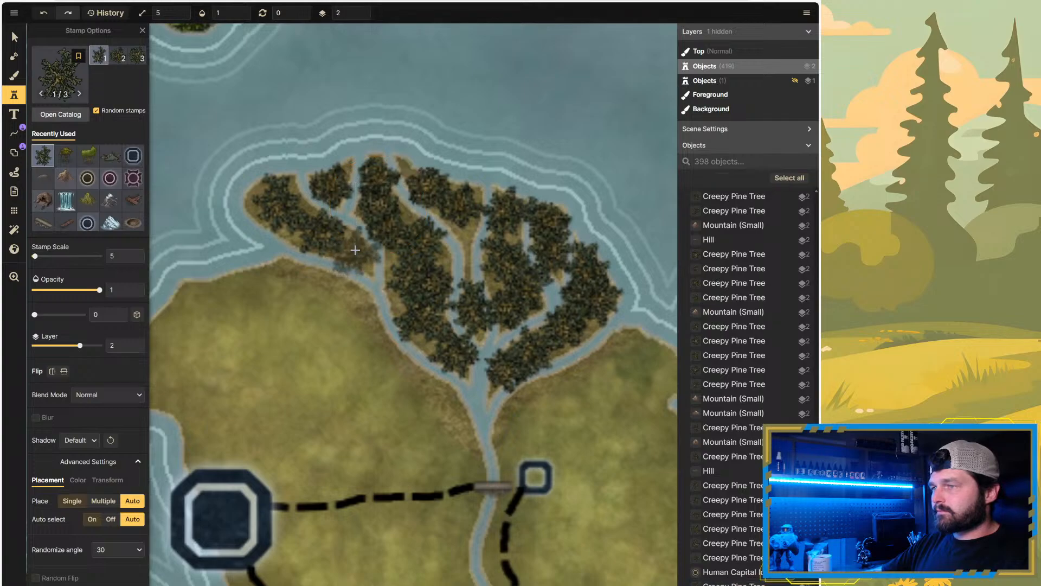
pyautogui.press('Escape')
# Step: Check the swamp against the whole map and fill the gap in the middle of the delta with another Creepy Pine Tree
pyautogui.scroll(-4, 436, 321)
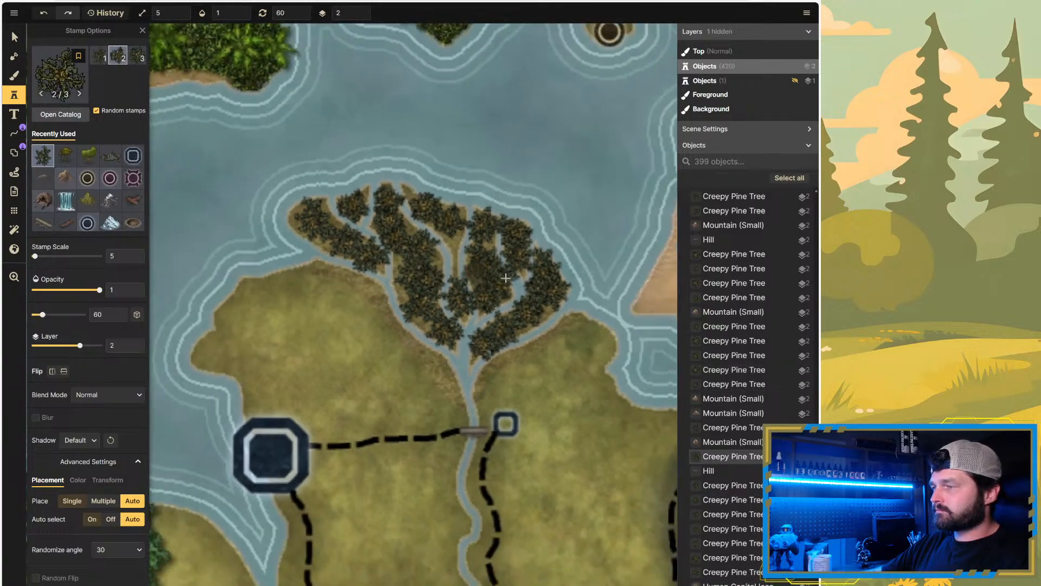
pyautogui.scroll(-2, 444, 326)
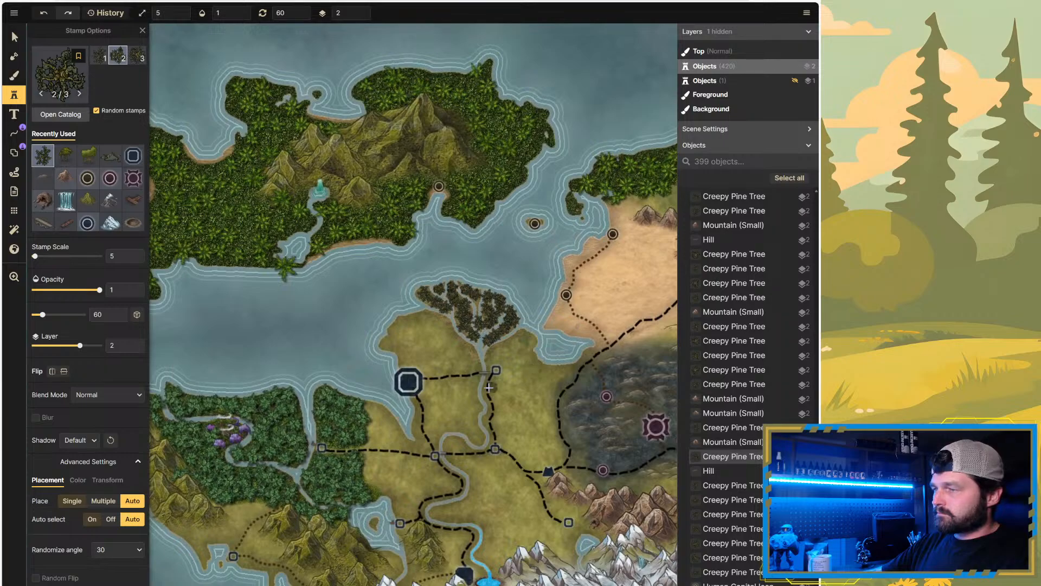
pyautogui.scroll(-2, 489, 387)
pyautogui.scroll(4, 481, 385)
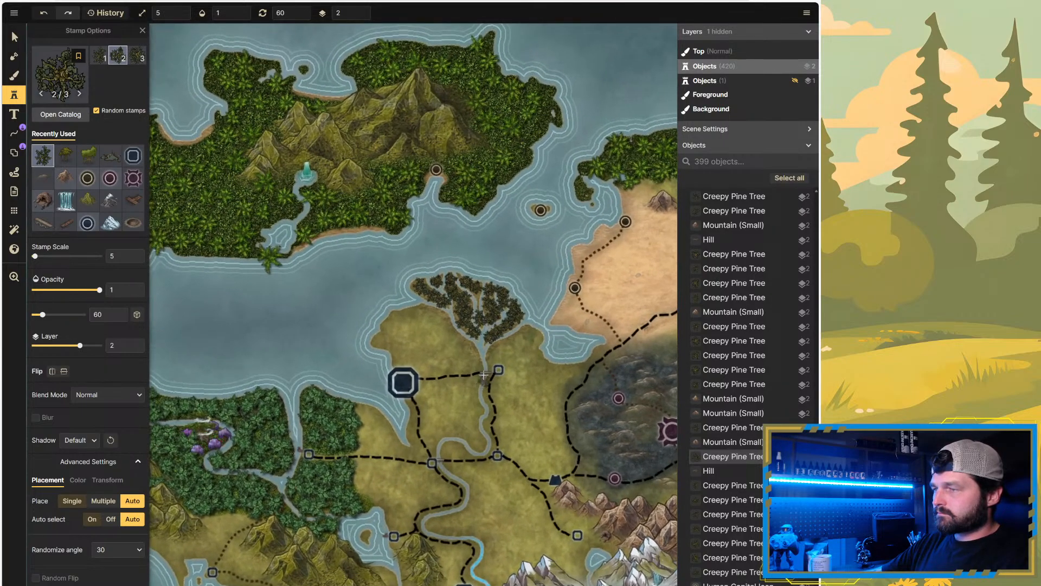
pyautogui.scroll(2, 478, 359)
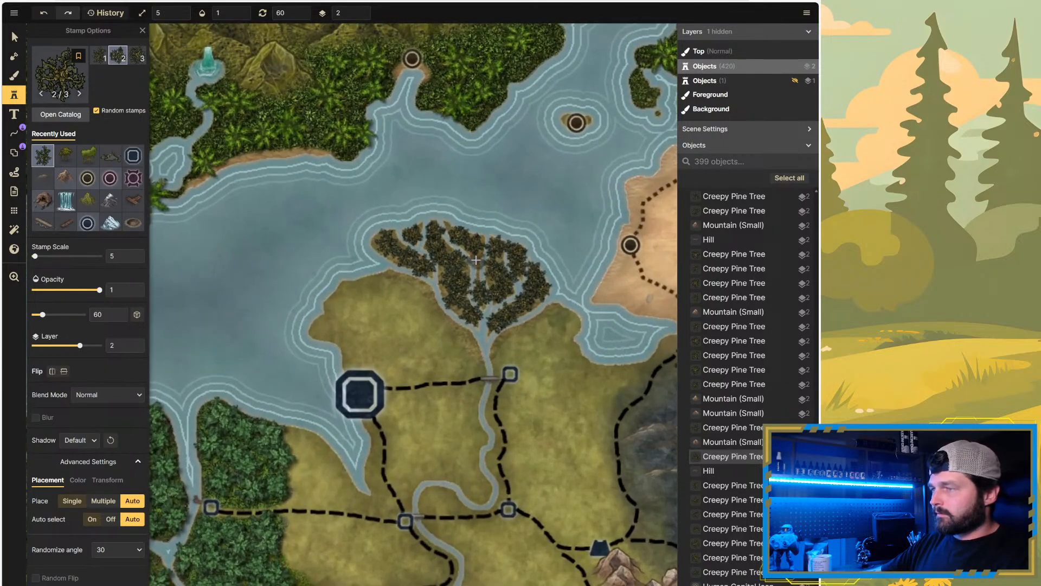
pyautogui.click(475, 259)
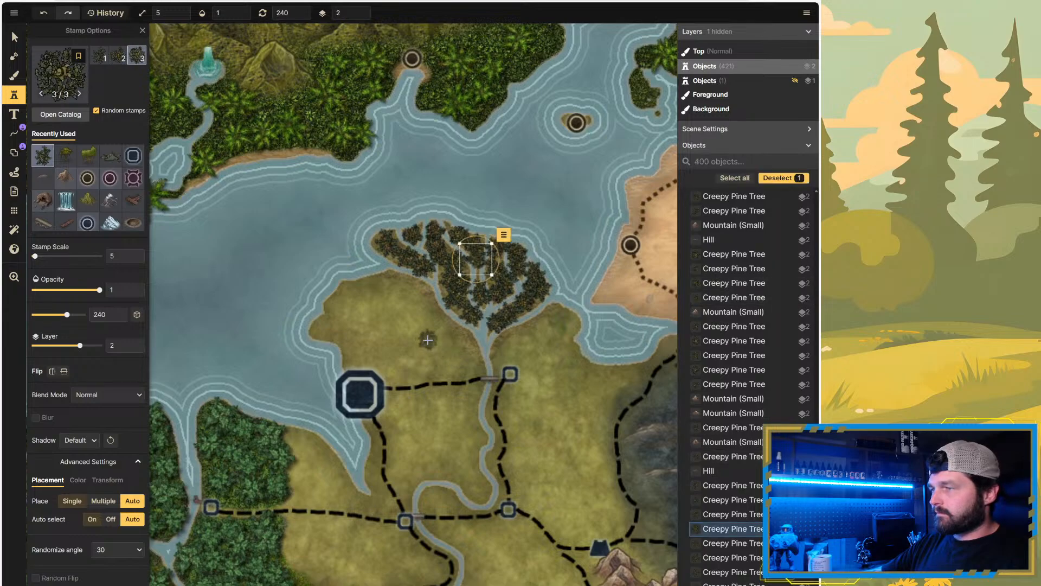
# Step: Line the mainland bank along the delta's southwestern river branch with Creepy Pine Trees, working from the coast toward the river fork
pyautogui.scroll(3, 393, 279)
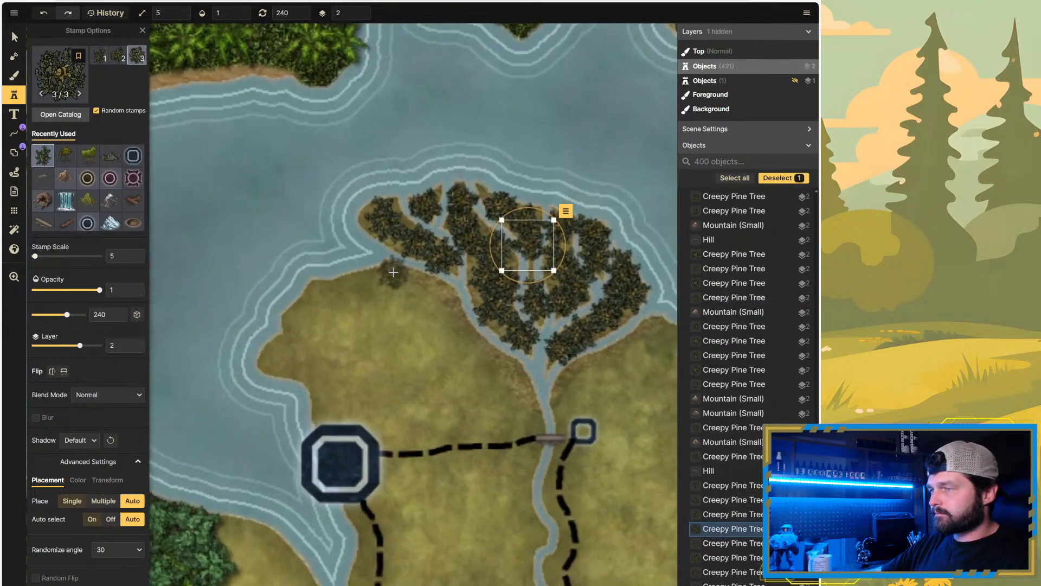
pyautogui.click(394, 272)
pyautogui.click(424, 281)
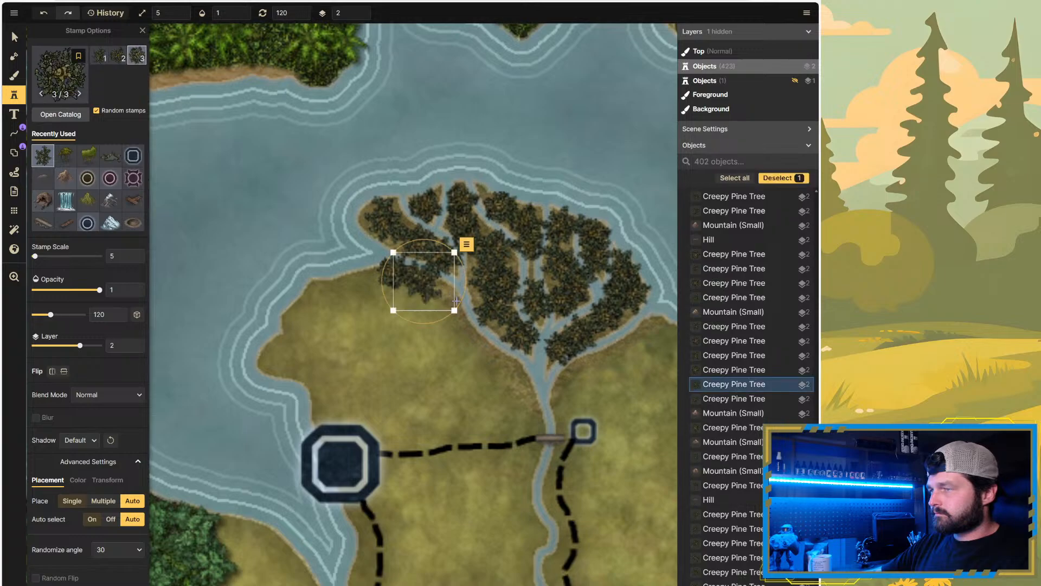
pyautogui.press('Escape')
pyautogui.click(474, 329)
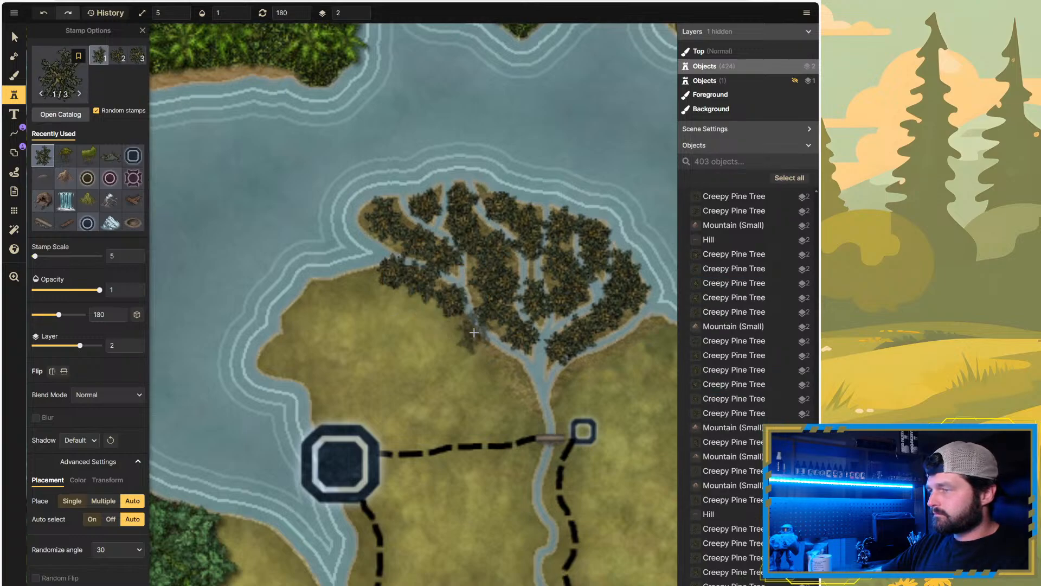
pyautogui.click(471, 332)
pyautogui.click(492, 354)
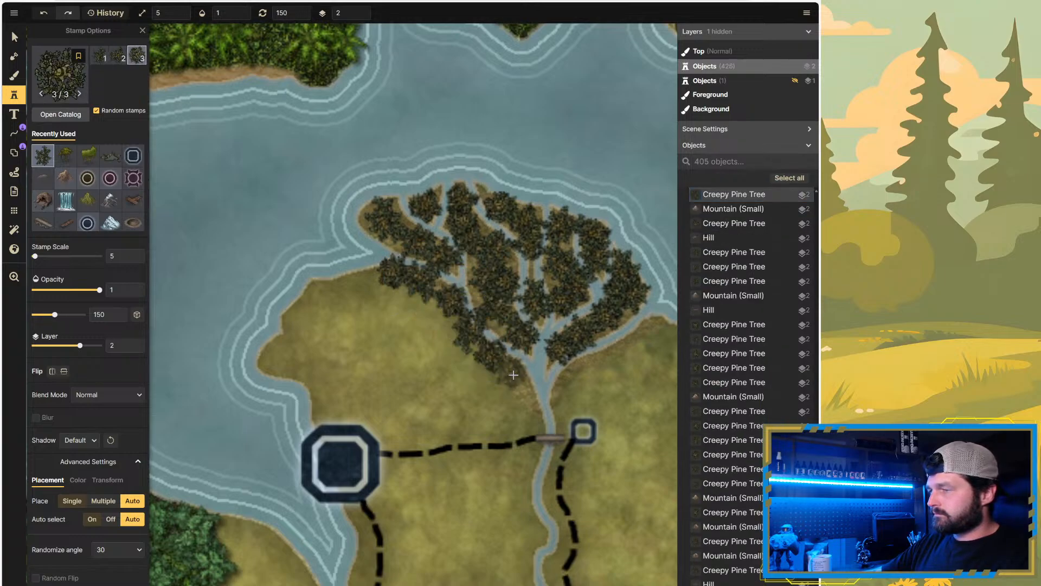
# Step: Stamp Creepy Pine Trees at scale 5 along both banks of the river below the delta, reaching down to the bridge
pyautogui.click(515, 376)
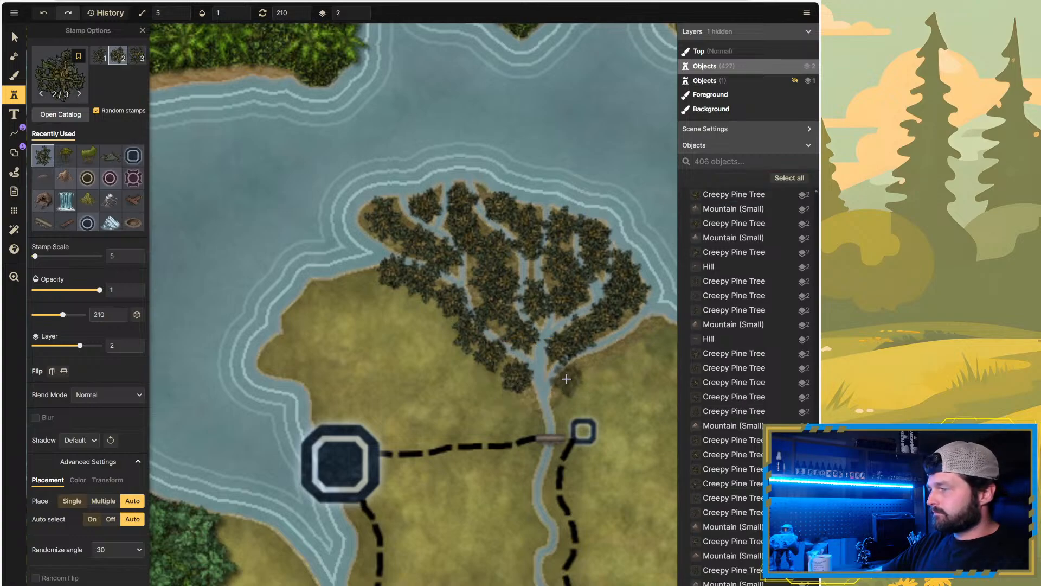
pyautogui.click(566, 378)
pyautogui.click(589, 369)
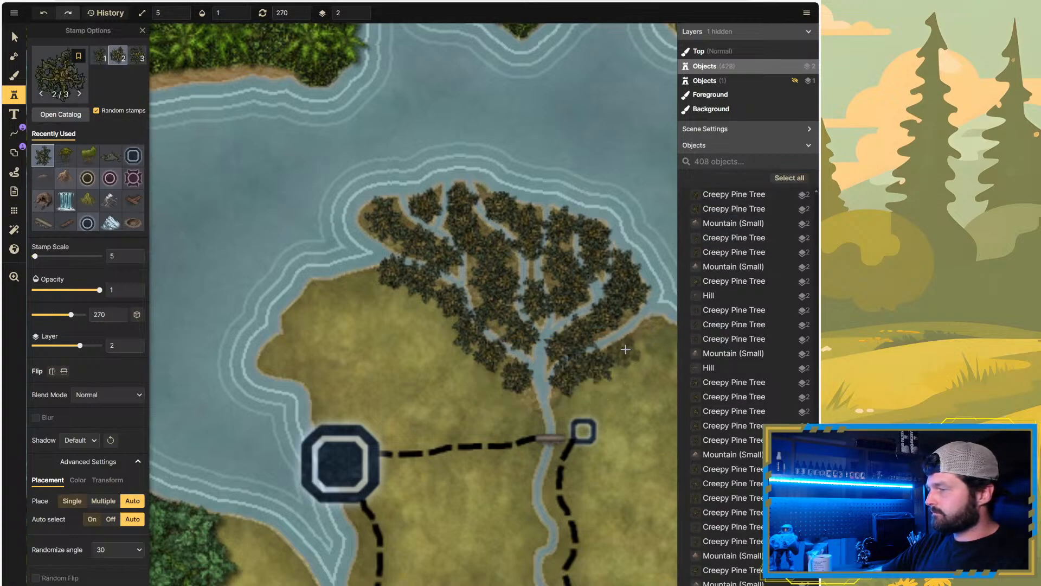
pyautogui.click(629, 344)
pyautogui.click(651, 328)
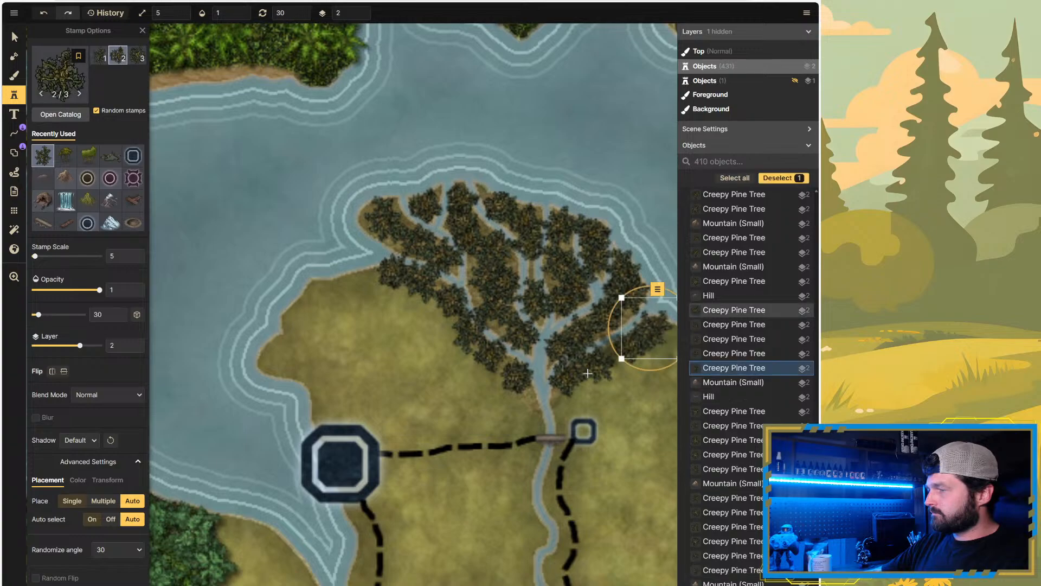
pyautogui.click(558, 400)
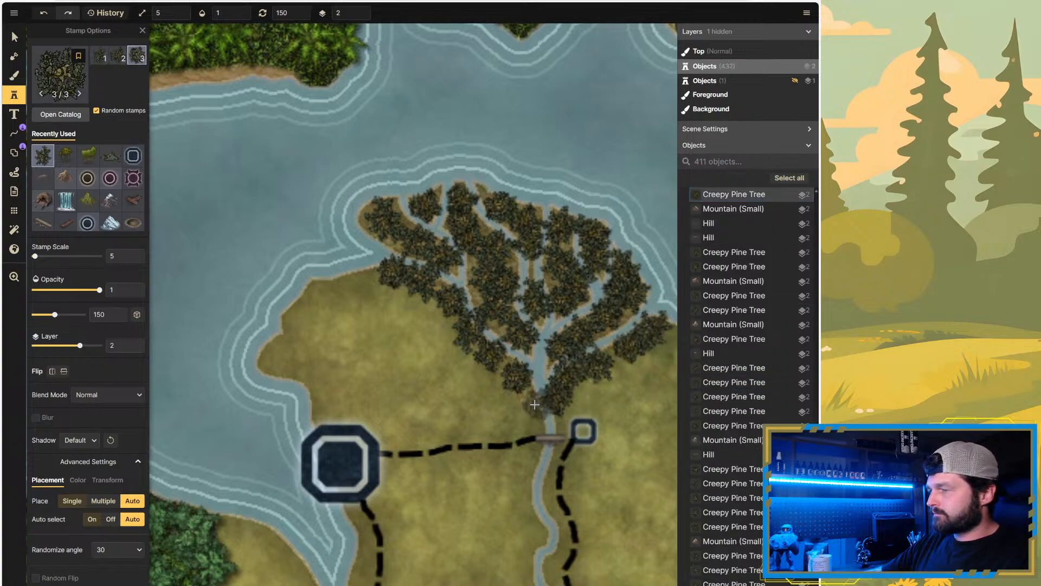
pyautogui.click(530, 404)
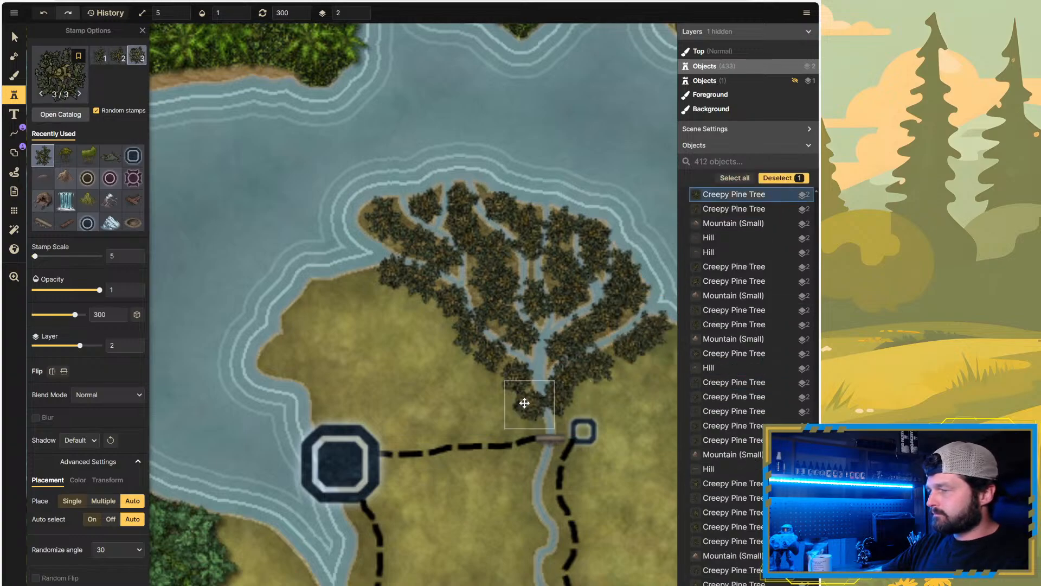
# Step: Extend the Creepy Pine Trees along the delta forest's southwestern edge, from the river up toward the northwest coast
pyautogui.click(498, 371)
pyautogui.click(462, 355)
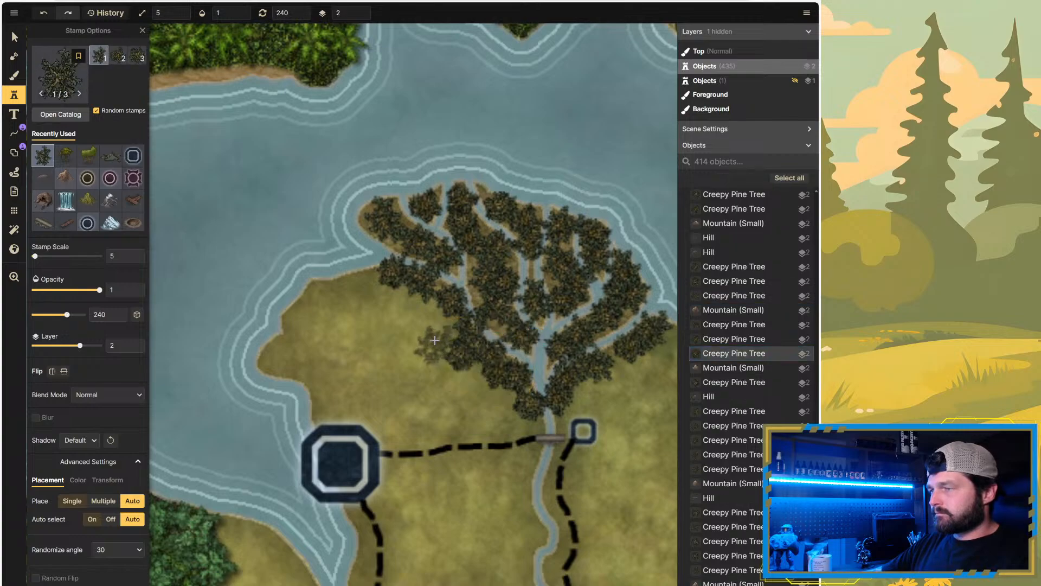
pyautogui.click(442, 333)
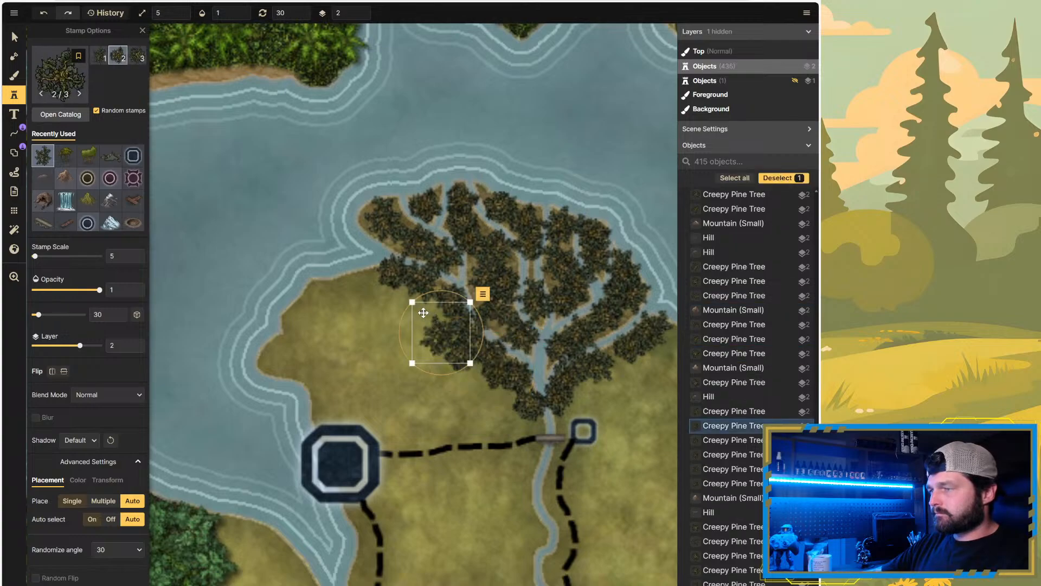
pyautogui.click(373, 283)
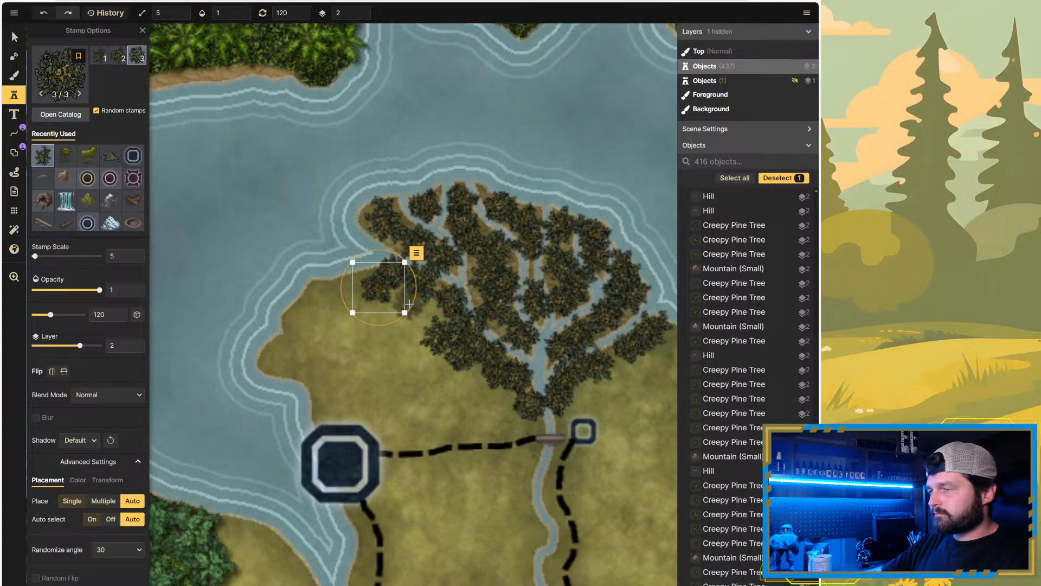
pyautogui.click(420, 317)
pyautogui.click(423, 310)
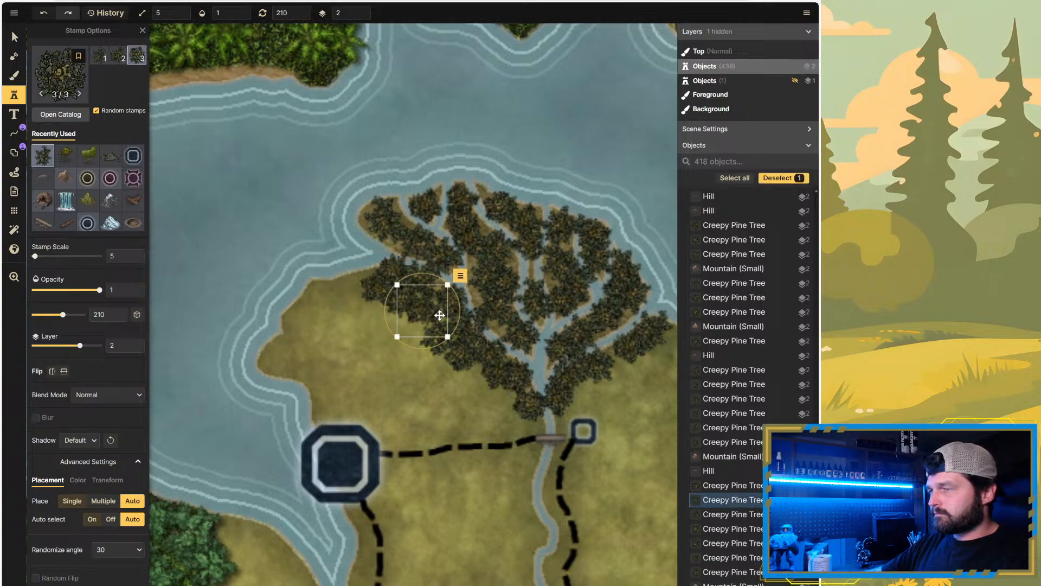
# Step: Spread the Creepy Pine forest west to the shoreline and fill out its lower edge on the grassland
pyautogui.click(363, 280)
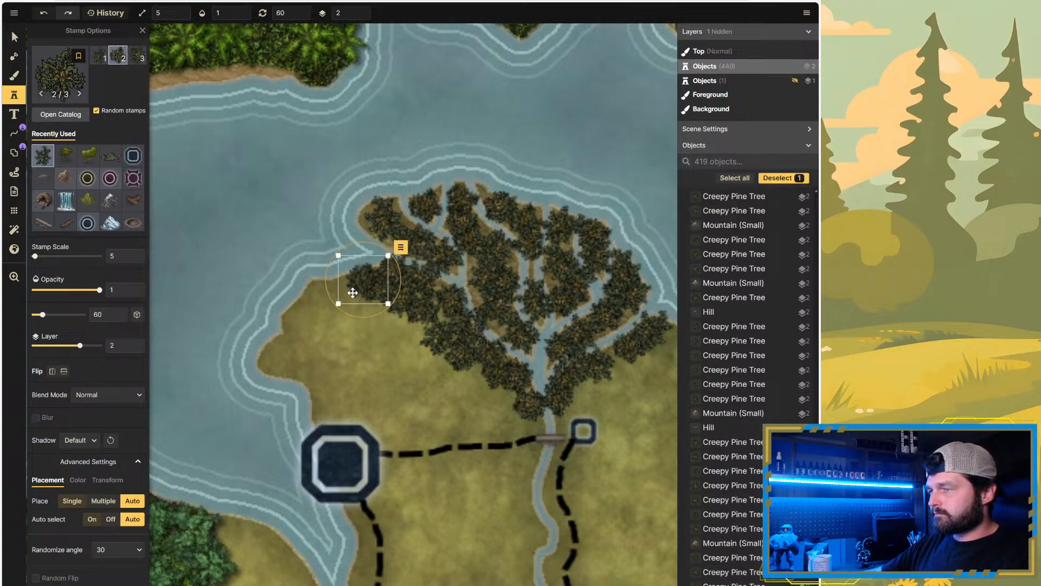
pyautogui.click(350, 291)
pyautogui.click(378, 309)
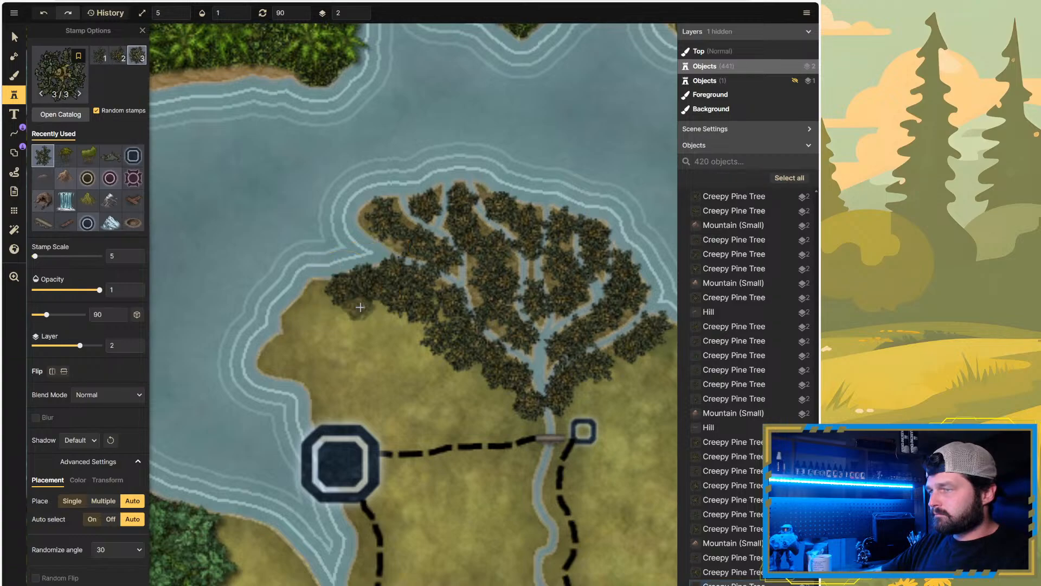
pyautogui.click(410, 320)
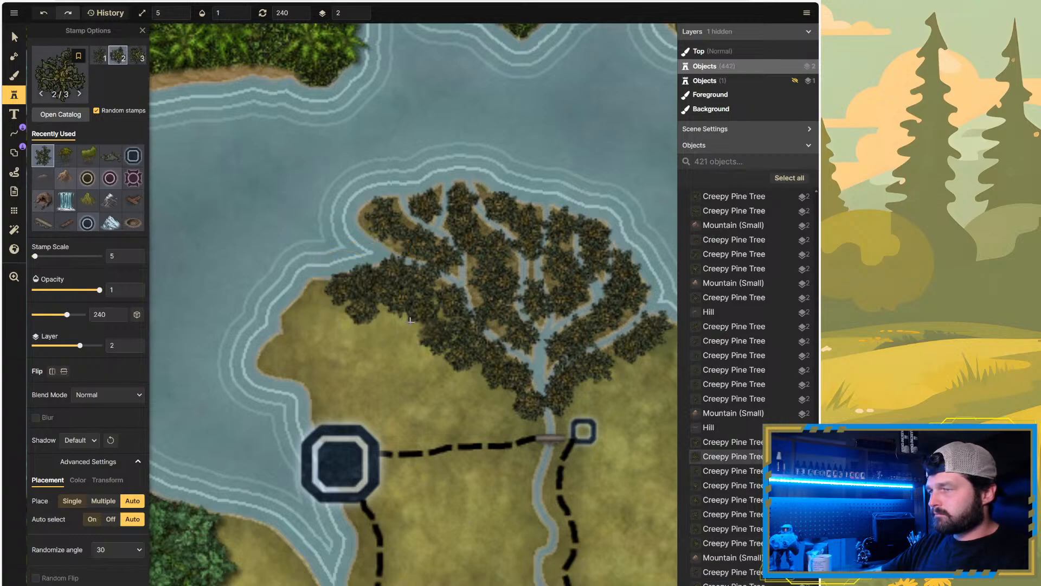
pyautogui.click(391, 313)
pyautogui.click(428, 323)
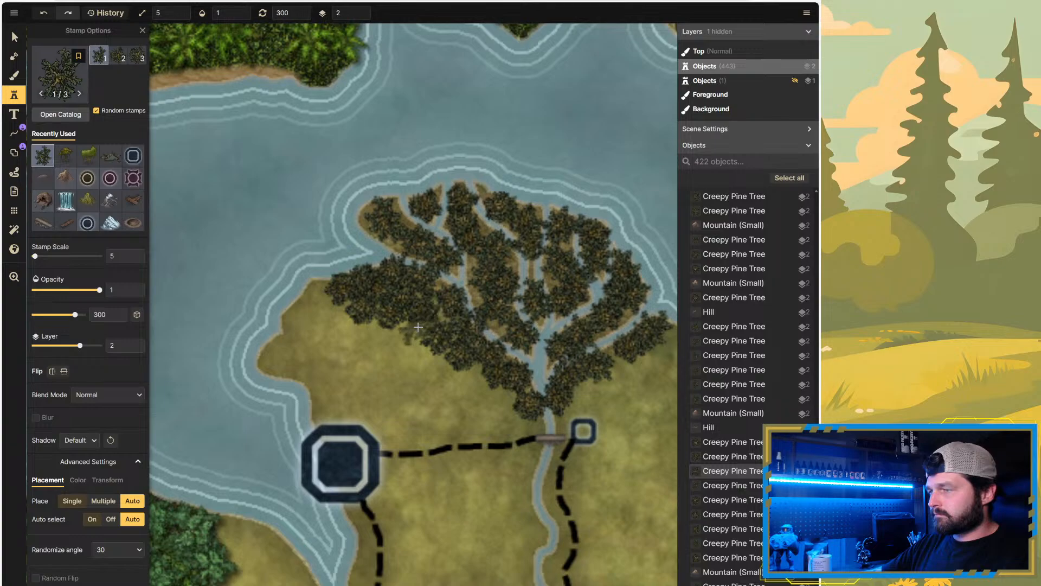
pyautogui.click(418, 326)
# Step: Thicken the southwestern forest edge with Creepy Pine Trees down to the river above the bridge
pyautogui.click(473, 371)
pyautogui.click(477, 350)
pyautogui.click(511, 396)
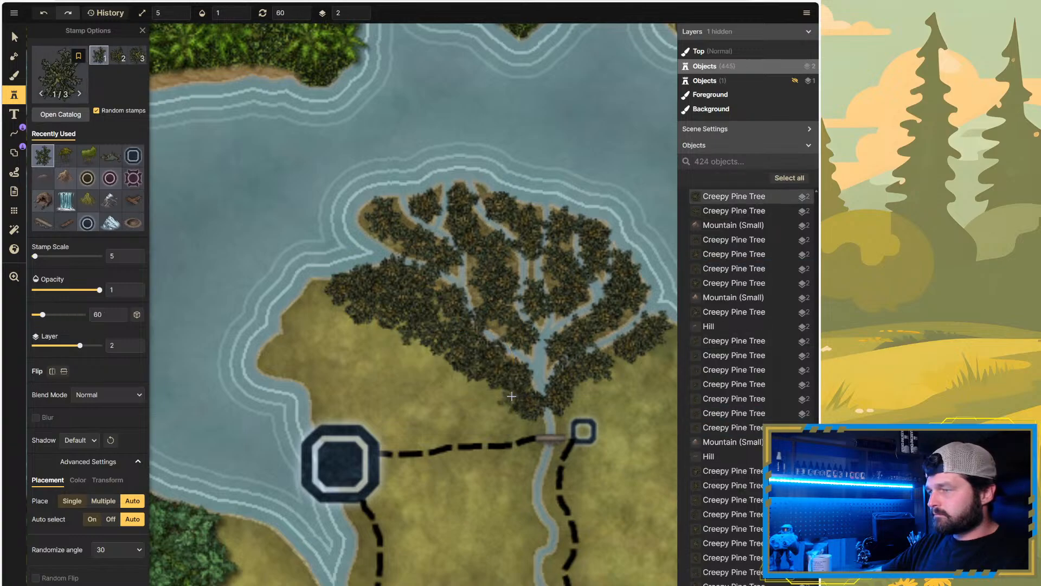
pyautogui.click(512, 396)
# Step: Thicken the forest on the river's east bank with more Creepy Pine Trees, filling the gap toward the eastern inlet
pyautogui.click(608, 379)
pyautogui.click(619, 355)
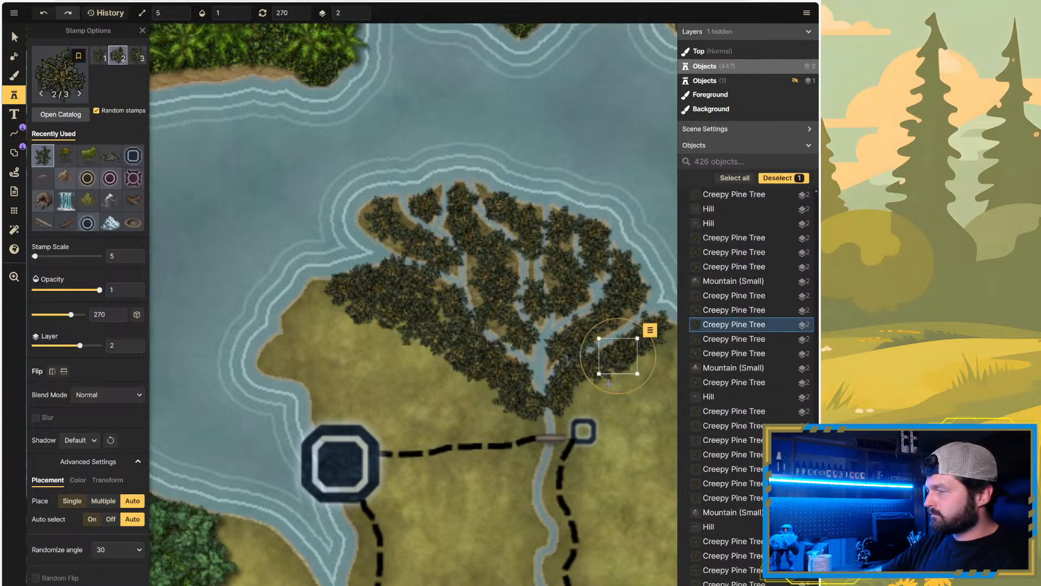
pyautogui.click(599, 394)
pyautogui.click(627, 380)
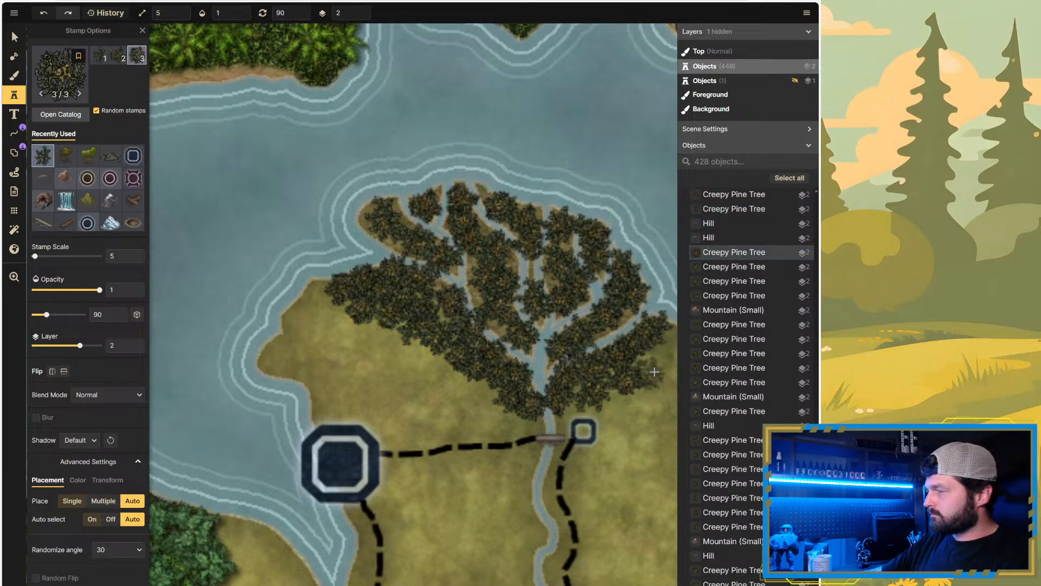
pyautogui.scroll(-3, 554, 347)
pyautogui.scroll(3, 554, 347)
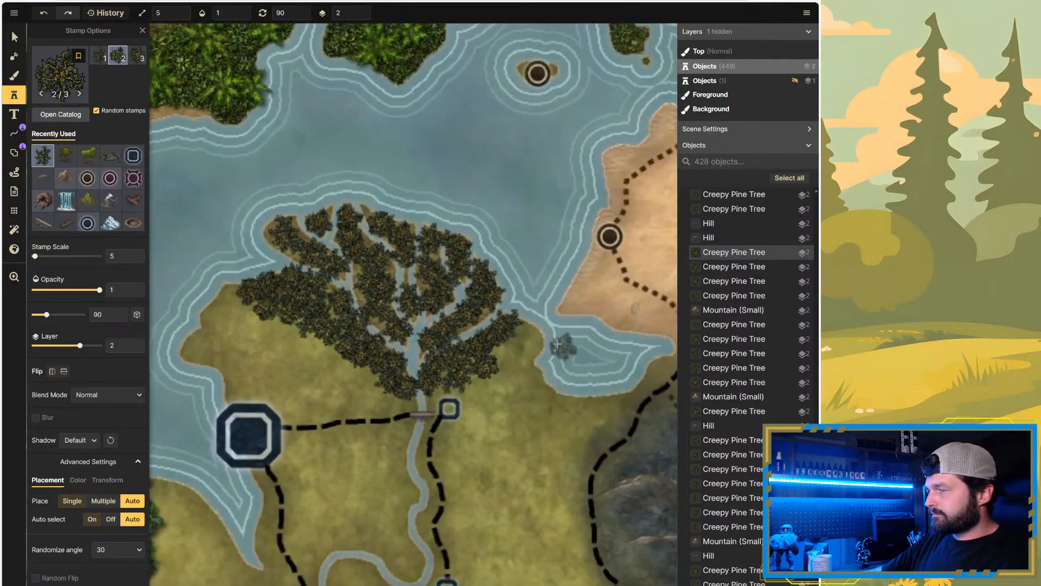
pyautogui.click(497, 353)
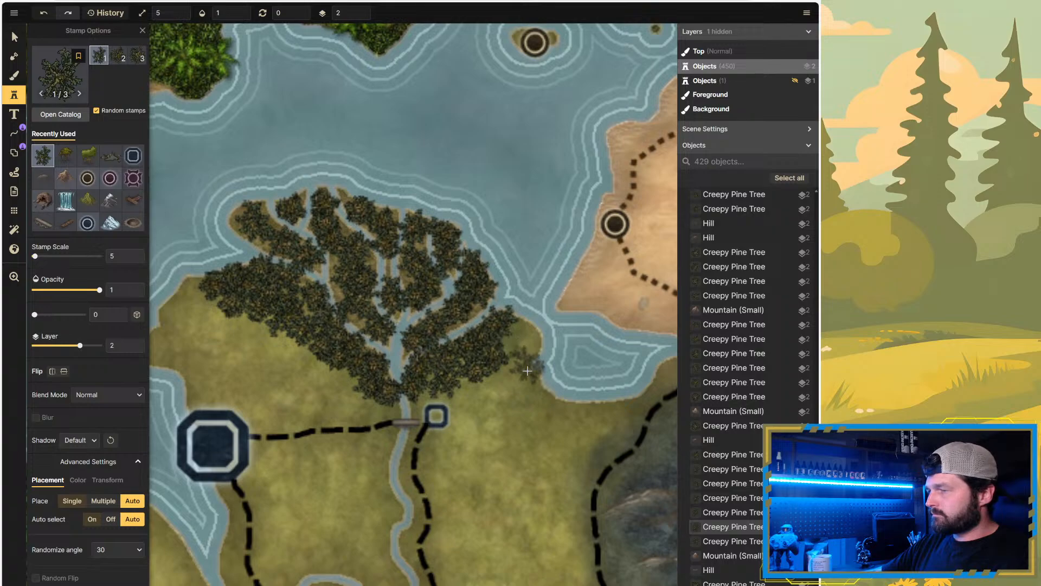
pyautogui.scroll(-5, 528, 371)
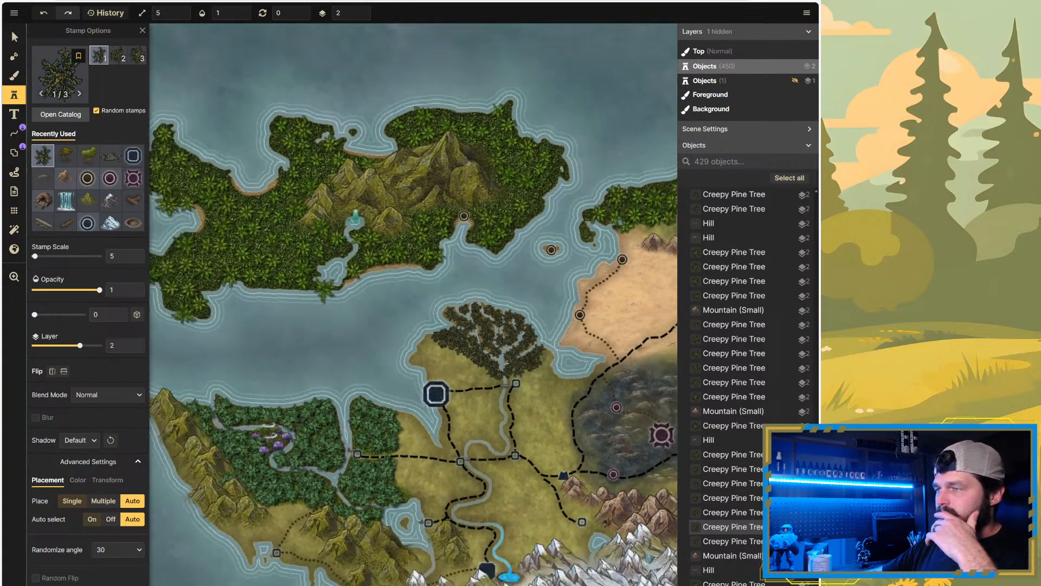
pyautogui.scroll(-4, 479, 387)
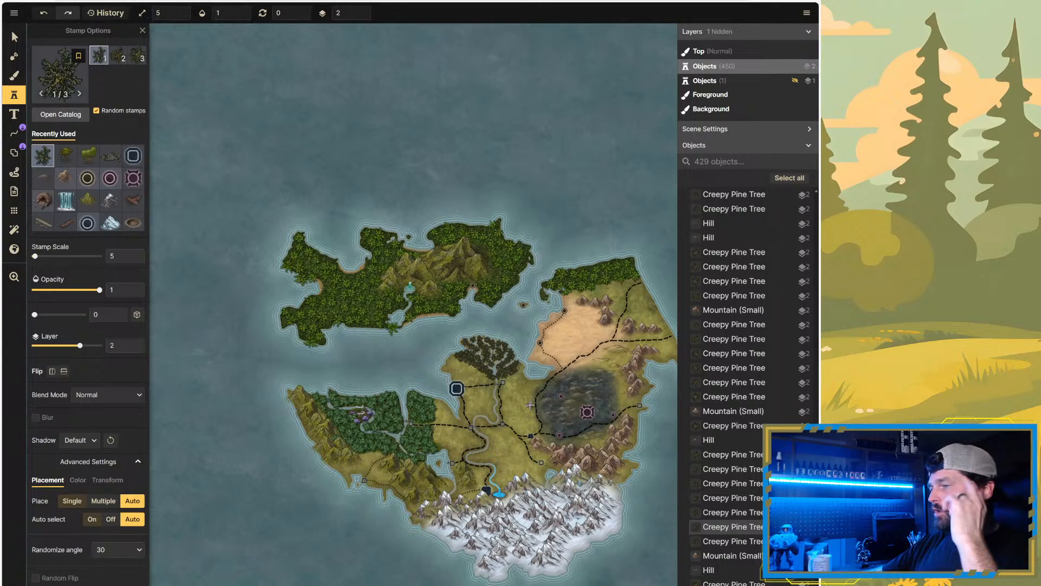
pyautogui.scroll(5, 505, 371)
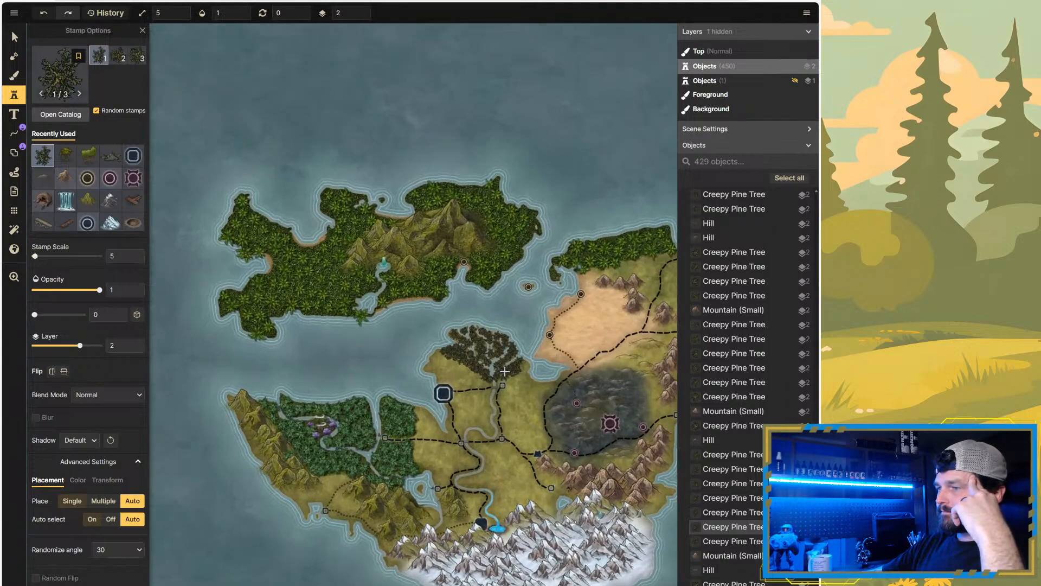
pyautogui.scroll(4, 471, 363)
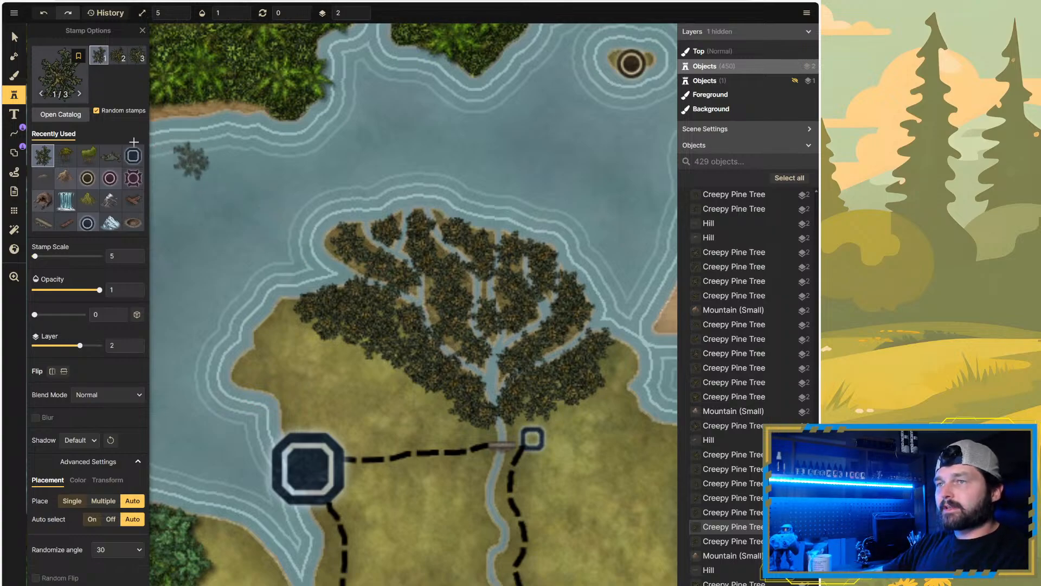
pyautogui.click(39, 112)
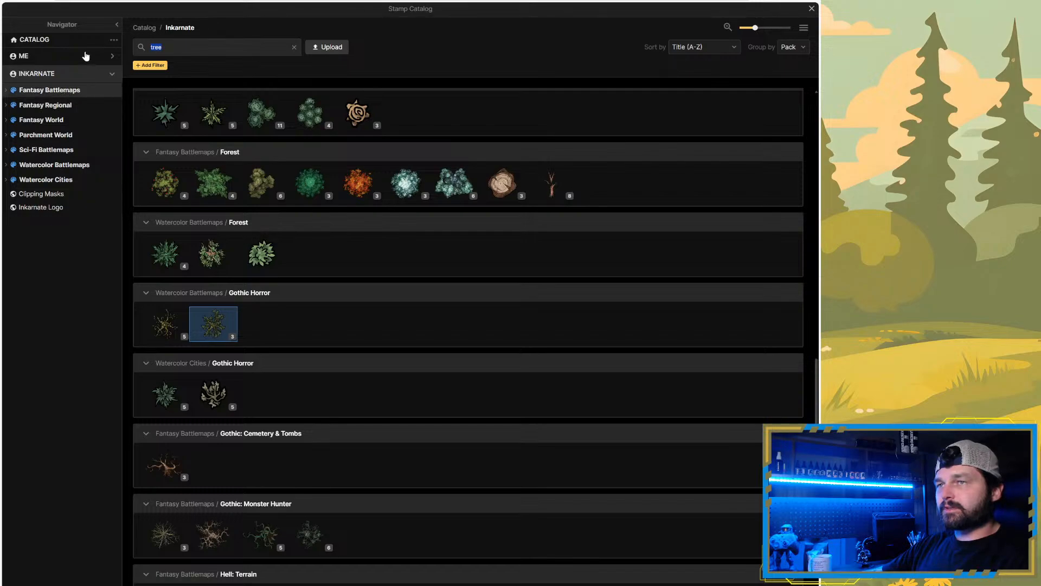
pyautogui.click(812, 10)
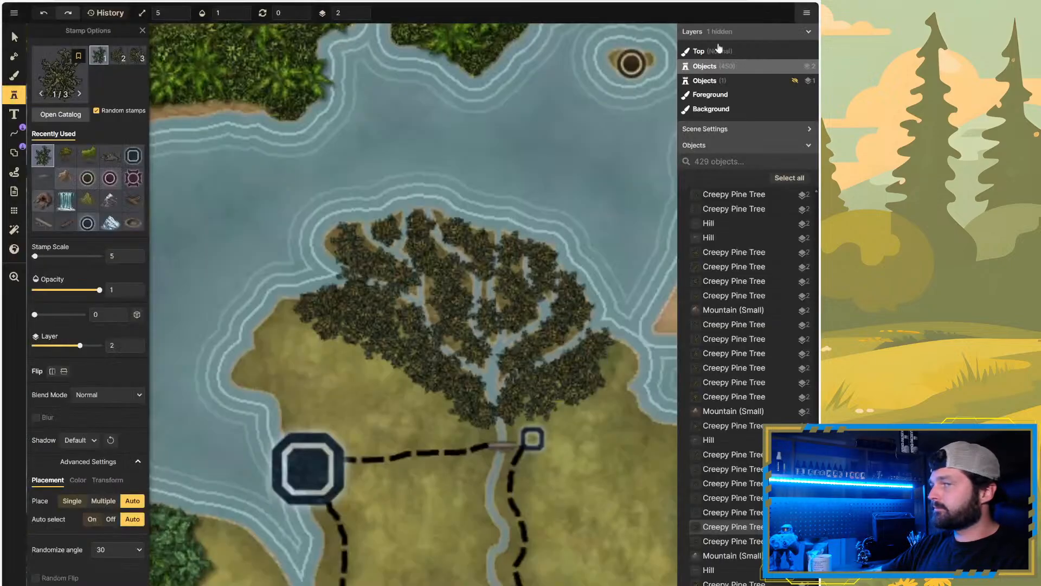
# Step: Search the texture catalog for swamp and load the dark green Fantasy World Grasslands texture into the foreground brush
pyautogui.click(9, 79)
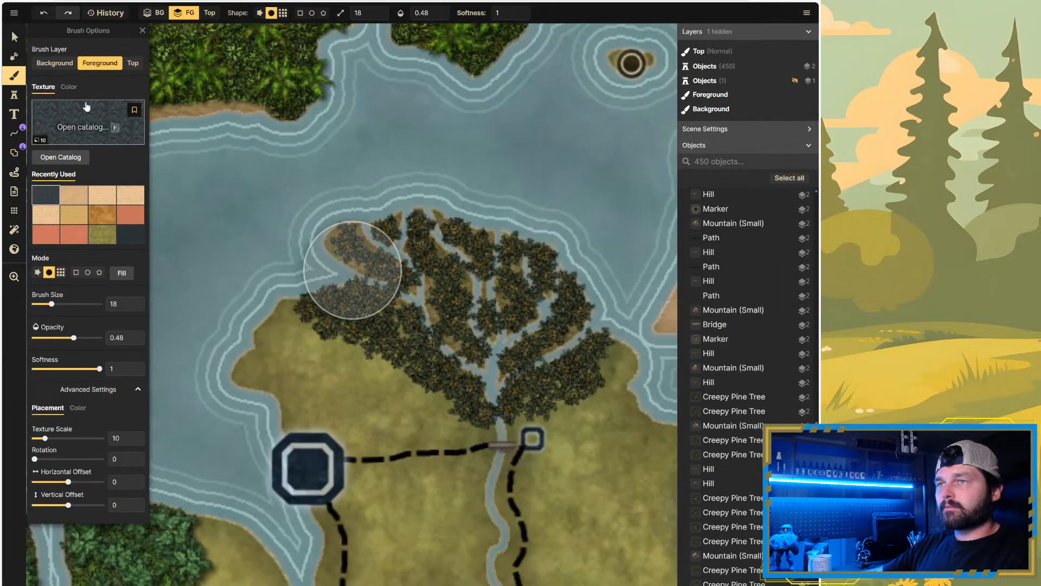
pyautogui.click(60, 158)
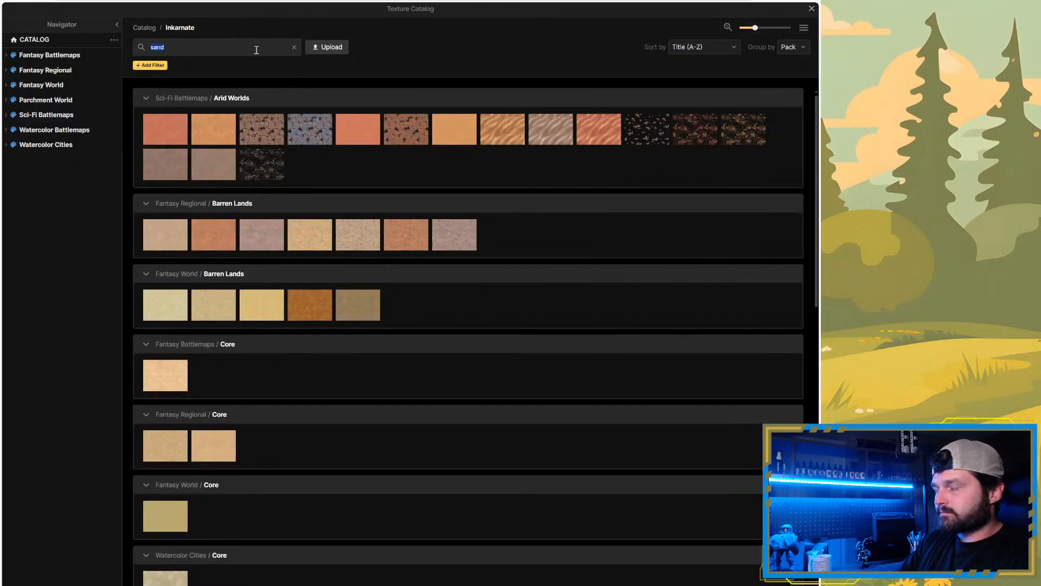
pyautogui.write('swamp')
pyautogui.press('Return')
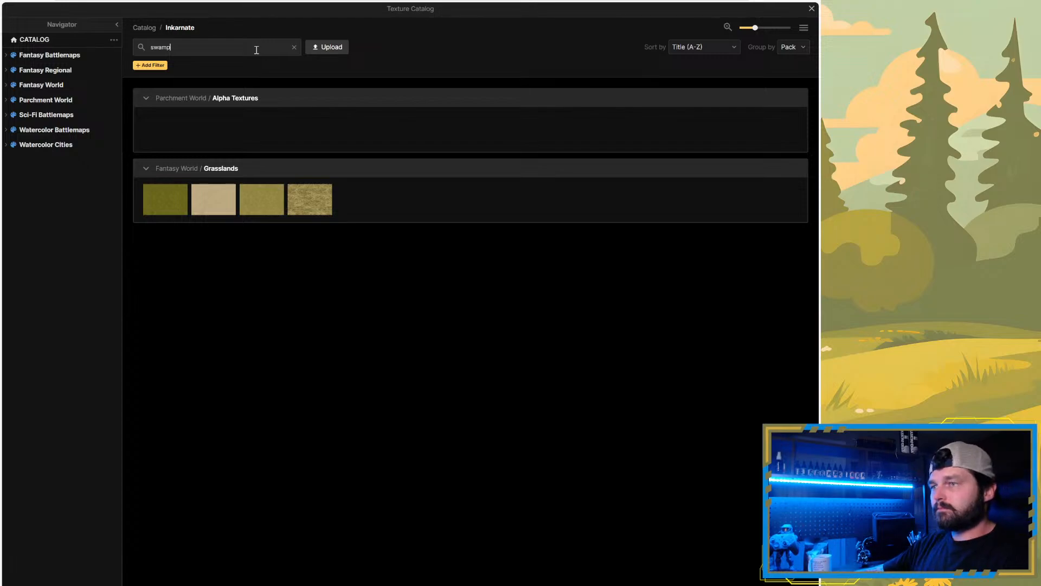
pyautogui.moveTo(326, 205)
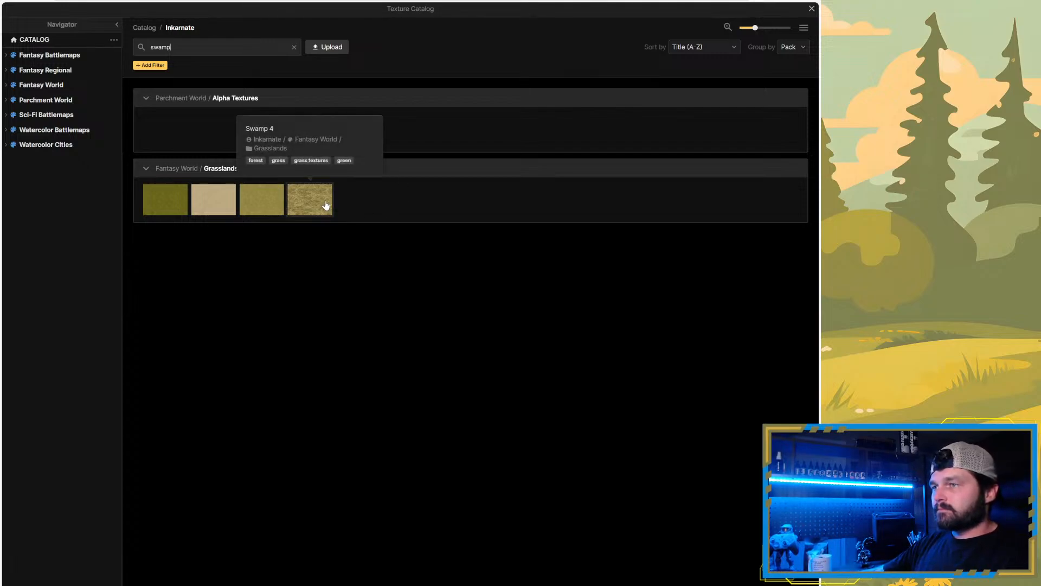
pyautogui.moveTo(265, 202)
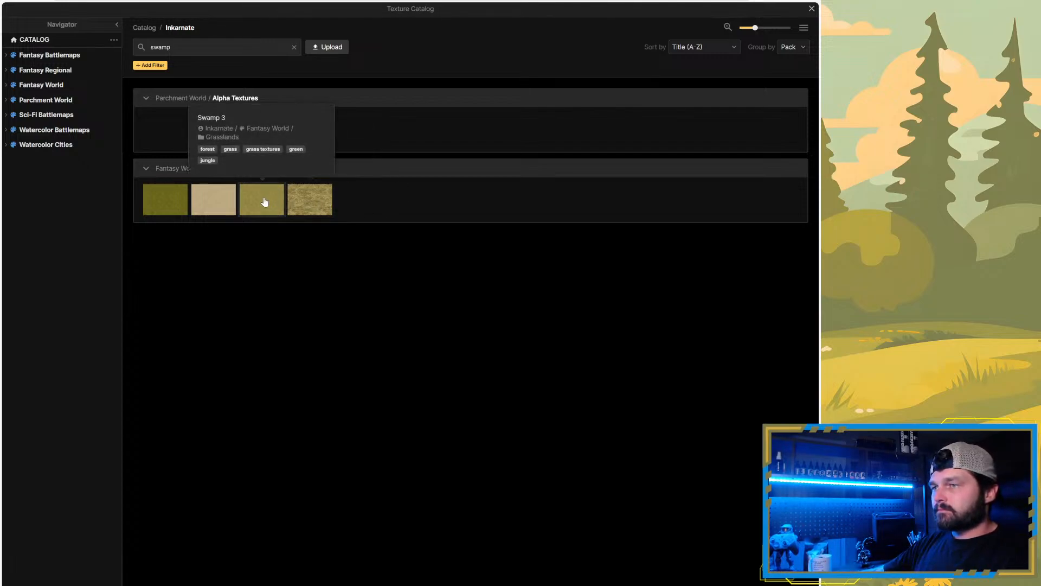
pyautogui.click(168, 197)
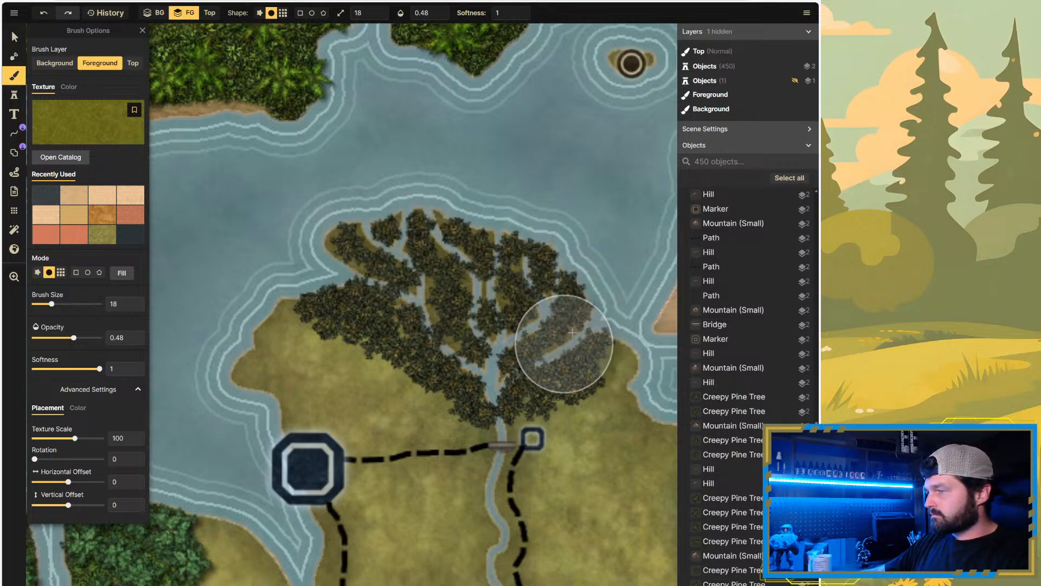
# Step: Paint the swamp texture over the ground beneath the delta forest, using brush size 18 and opacity 1
pyautogui.moveTo(593, 359)
pyautogui.mouseDown()
pyautogui.moveTo(541, 375)
pyautogui.moveTo(505, 372)
pyautogui.moveTo(471, 352)
pyautogui.mouseUp()
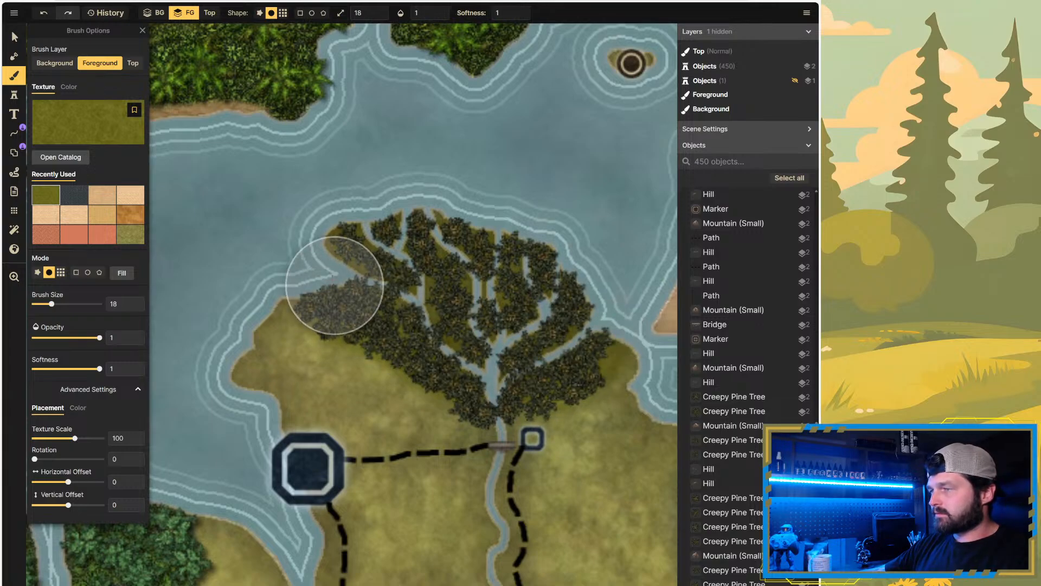
pyautogui.scroll(-8, 332, 279)
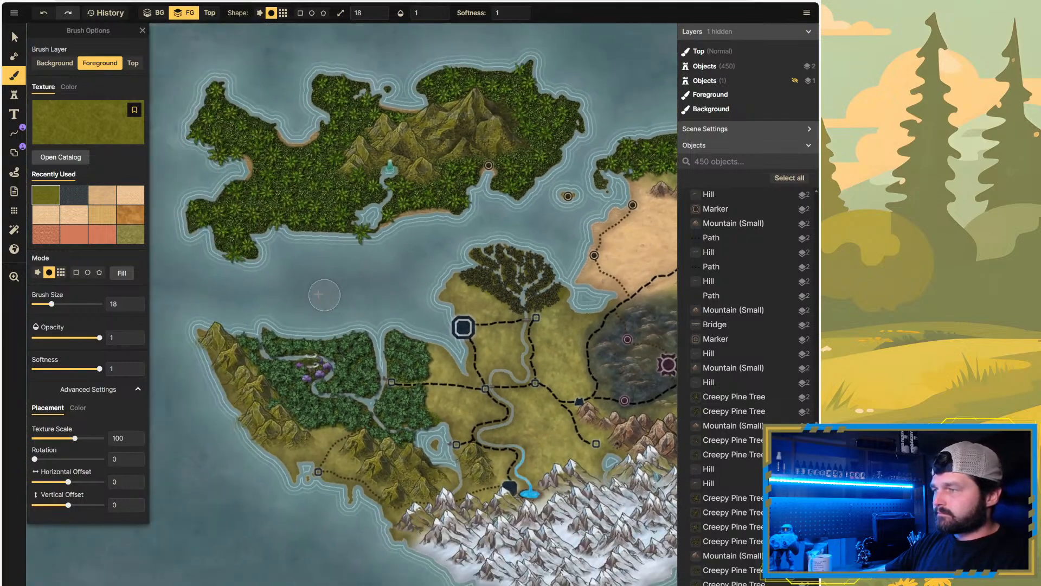
pyautogui.scroll(-2, 324, 294)
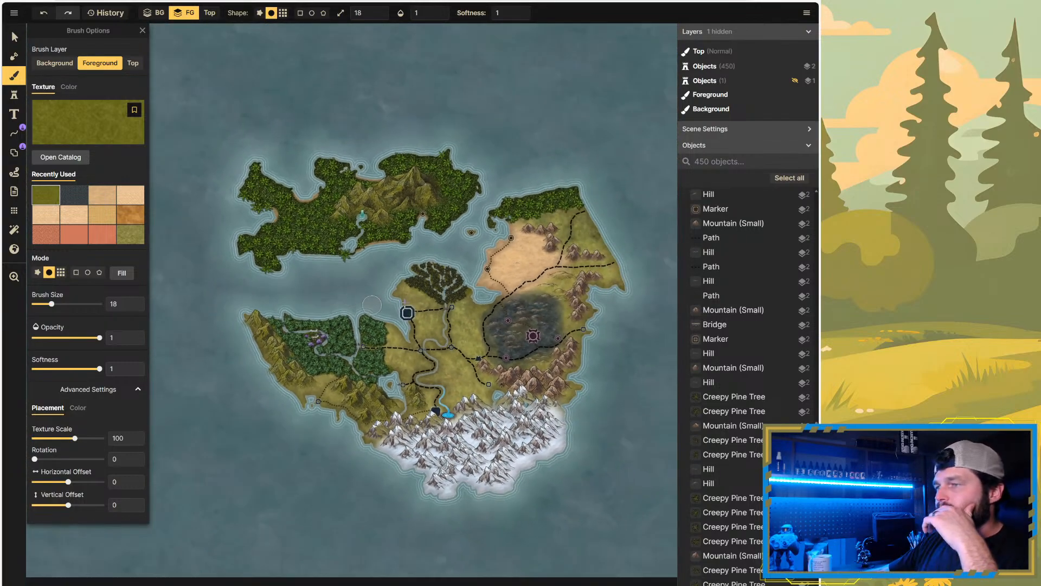
pyautogui.scroll(5, 430, 302)
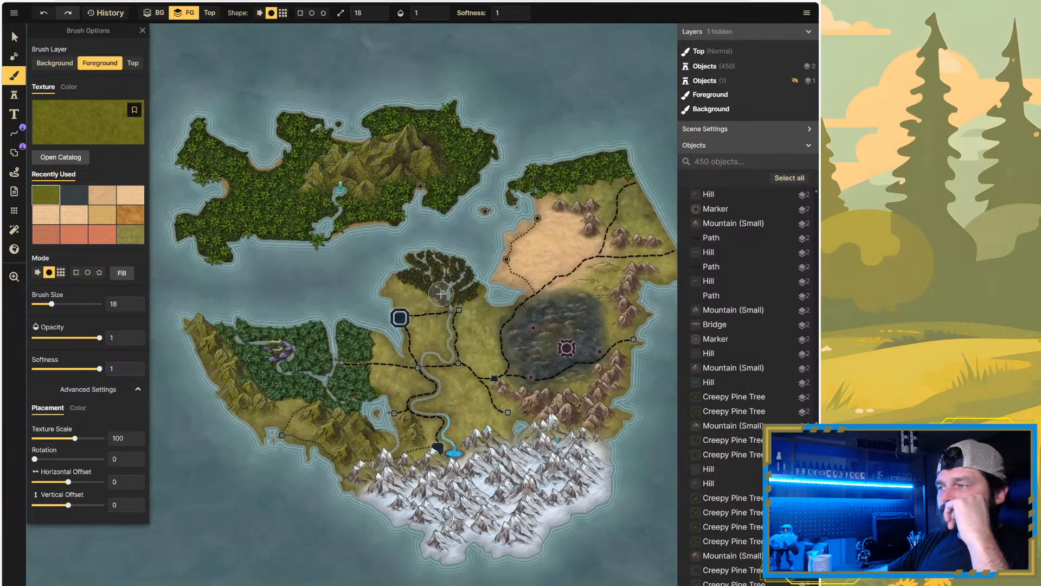
pyautogui.scroll(5, 354, 278)
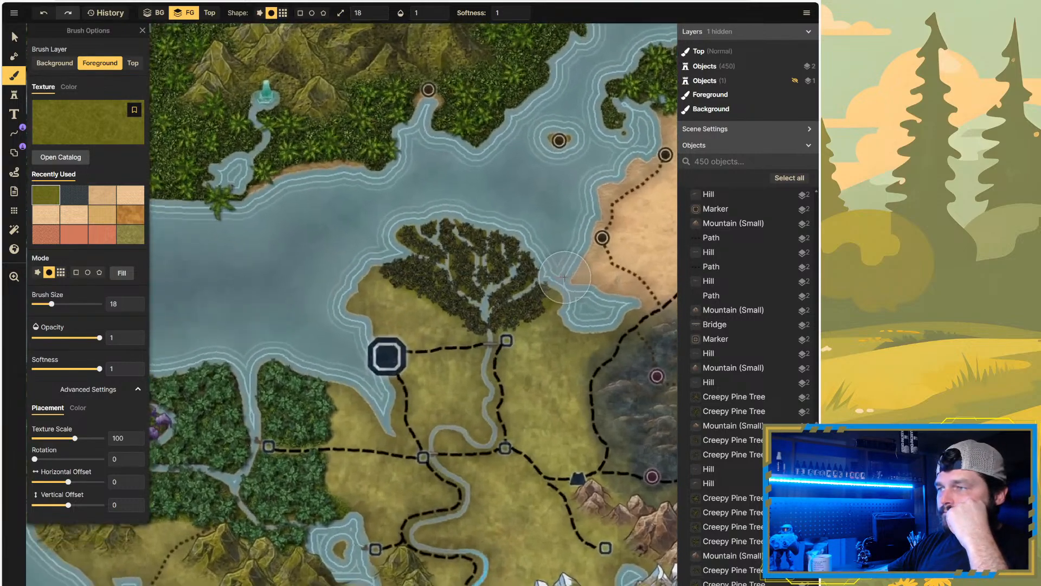
# Step: Search the texture catalog for water and load the green Sewer Water texture from Fantasy Battlemaps Sewers into the background brush
pyautogui.scroll(2, 412, 249)
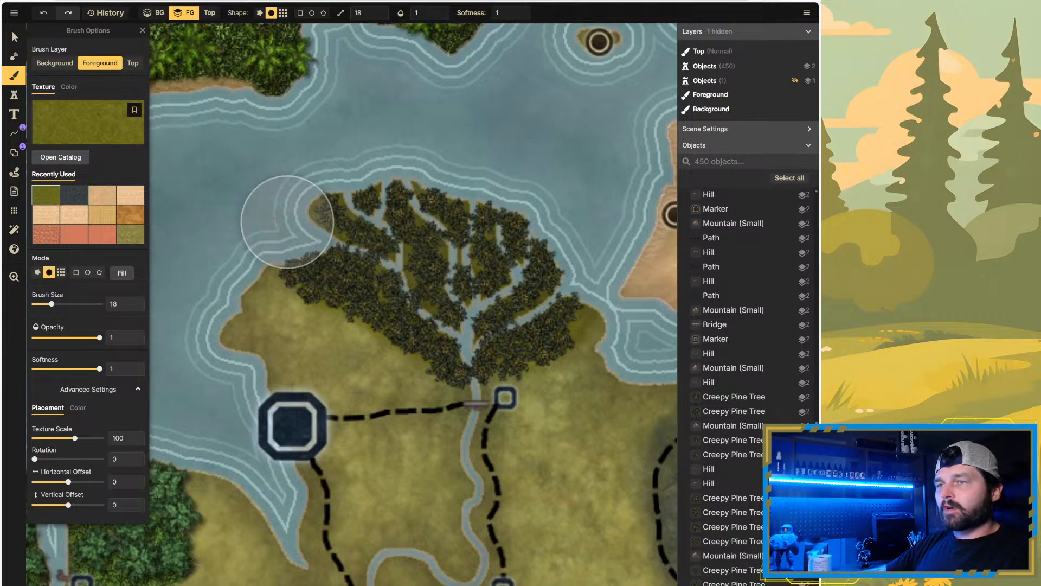
pyautogui.click(55, 62)
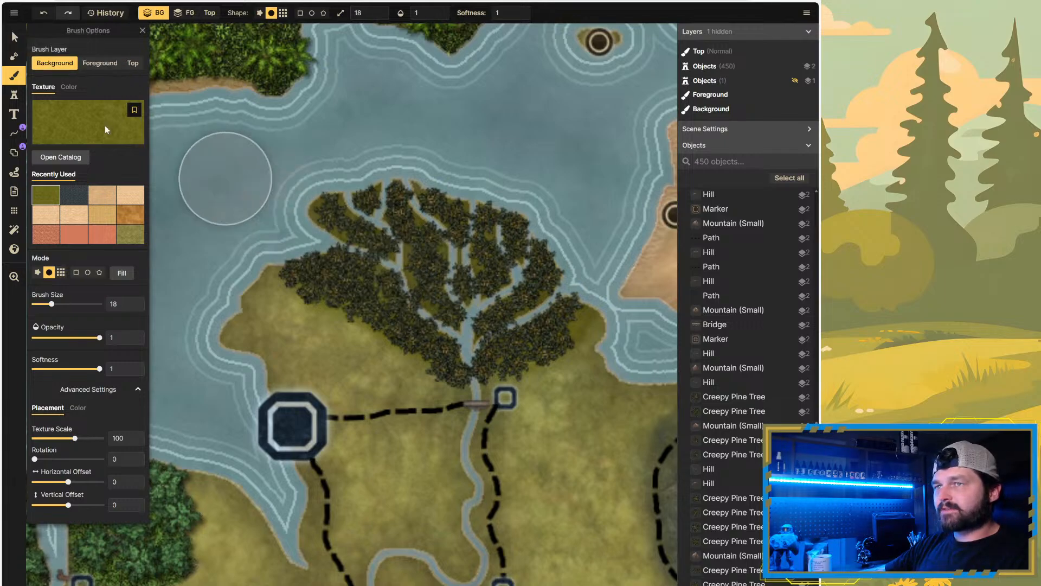
pyautogui.click(71, 157)
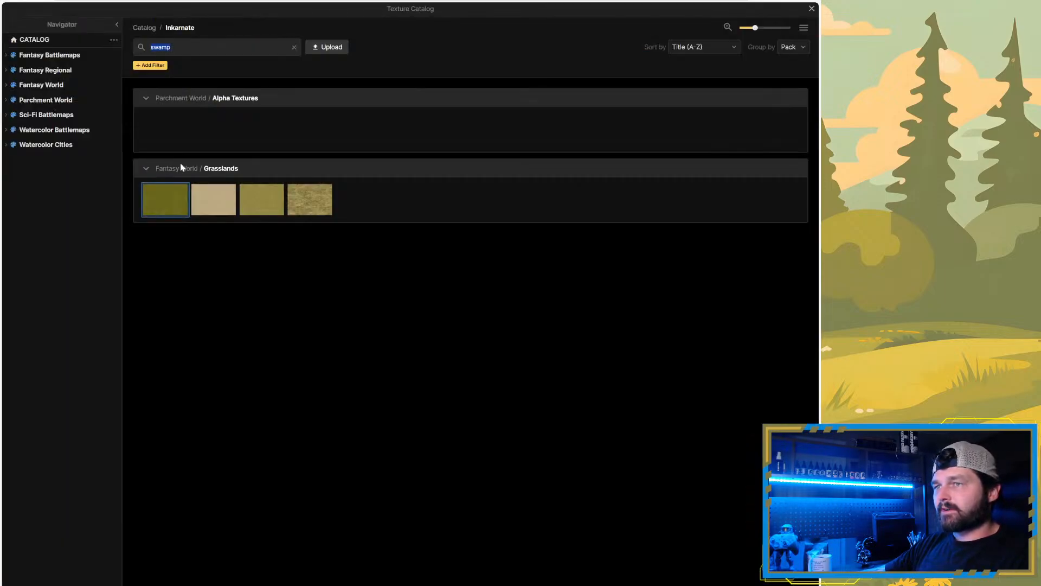
pyautogui.write('water')
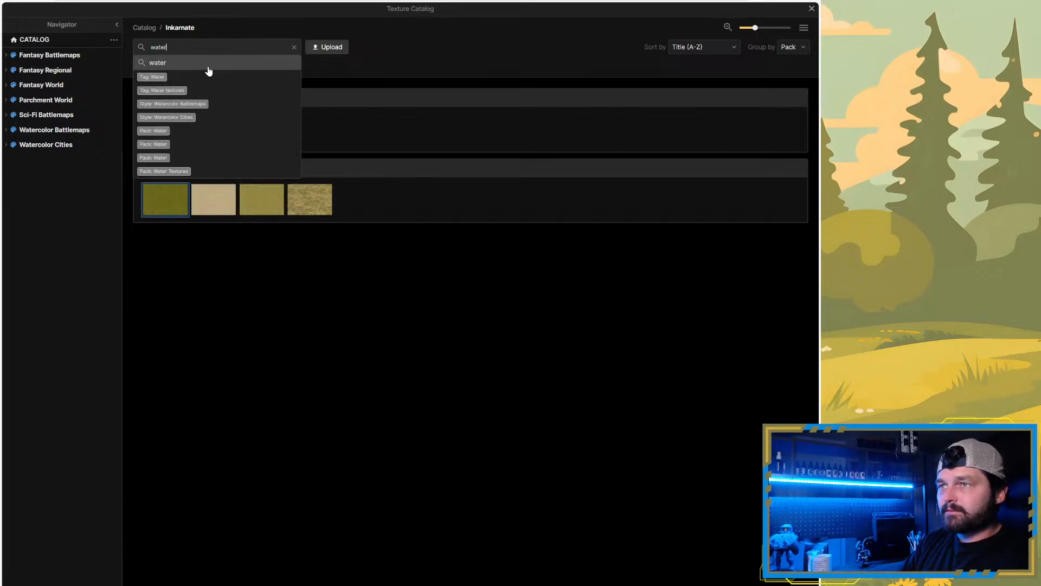
pyautogui.press('Return')
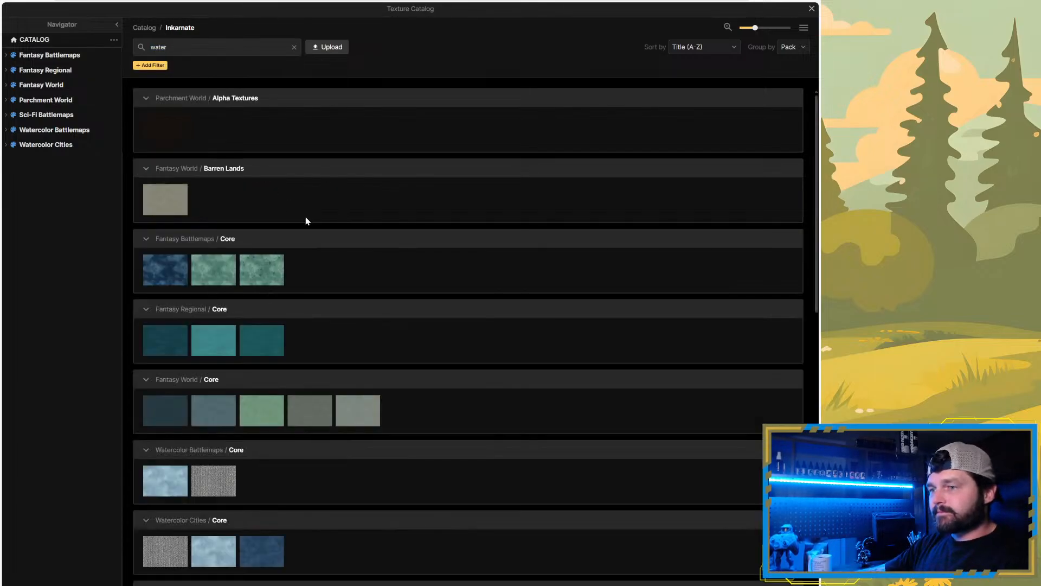
pyautogui.scroll(-5, 340, 201)
pyautogui.scroll(-5, 330, 205)
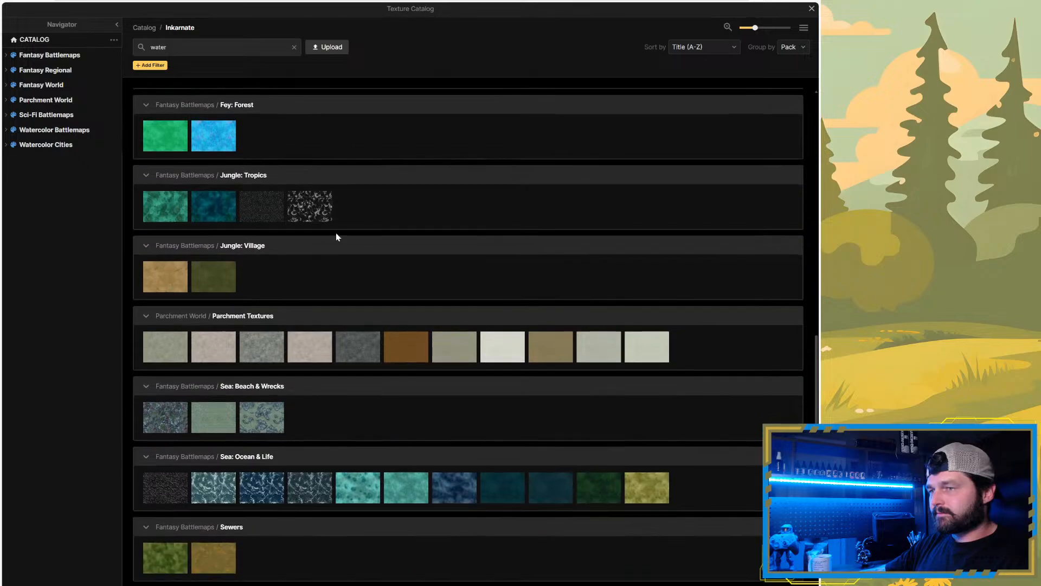
pyautogui.scroll(-4, 315, 282)
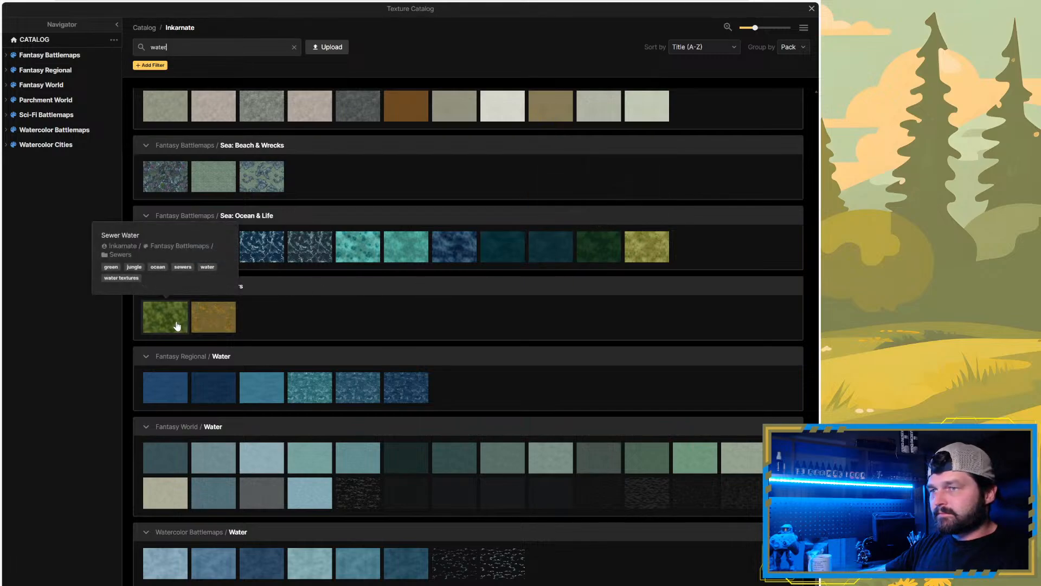
pyautogui.click(205, 322)
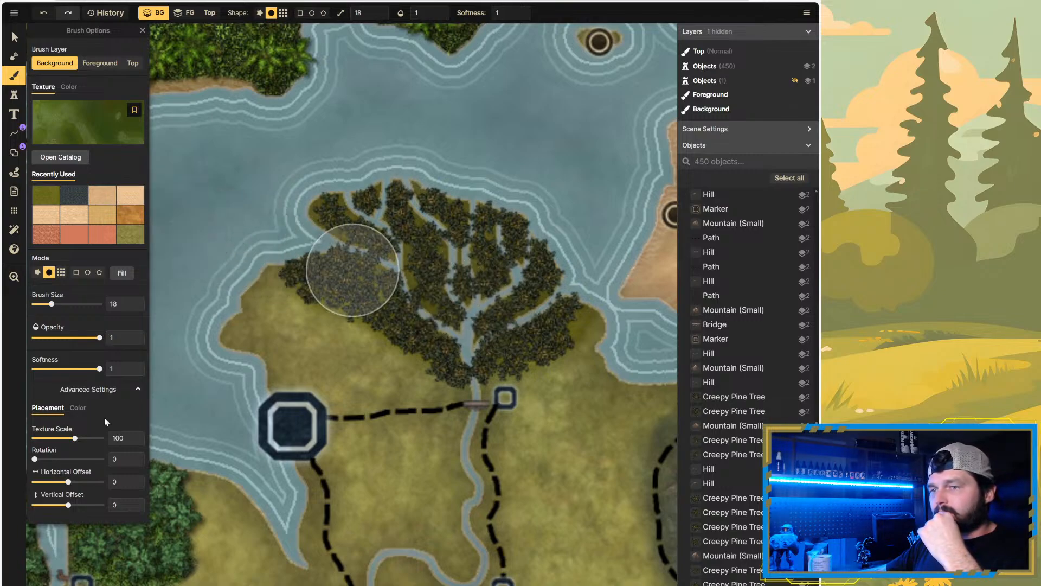
# Step: Set the texture scale to 4.01 and paint Sewer Water over the river channels running through the delta forest
pyautogui.moveTo(79, 442); pyautogui.dragTo(39, 442)
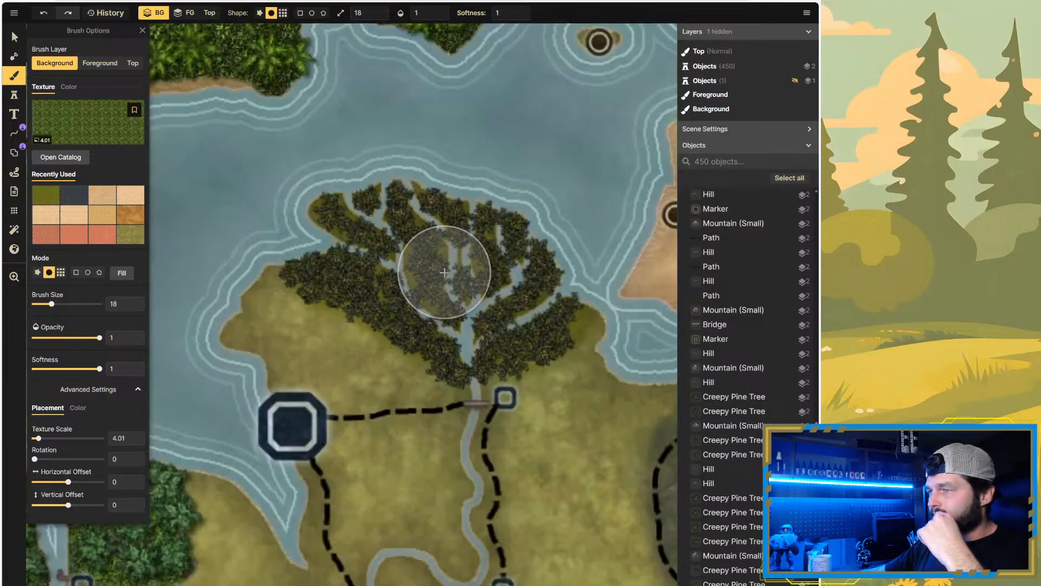
pyautogui.moveTo(454, 283)
pyautogui.mouseDown()
pyautogui.moveTo(483, 274)
pyautogui.moveTo(465, 309)
pyautogui.moveTo(495, 302)
pyautogui.moveTo(507, 278)
pyautogui.mouseUp()
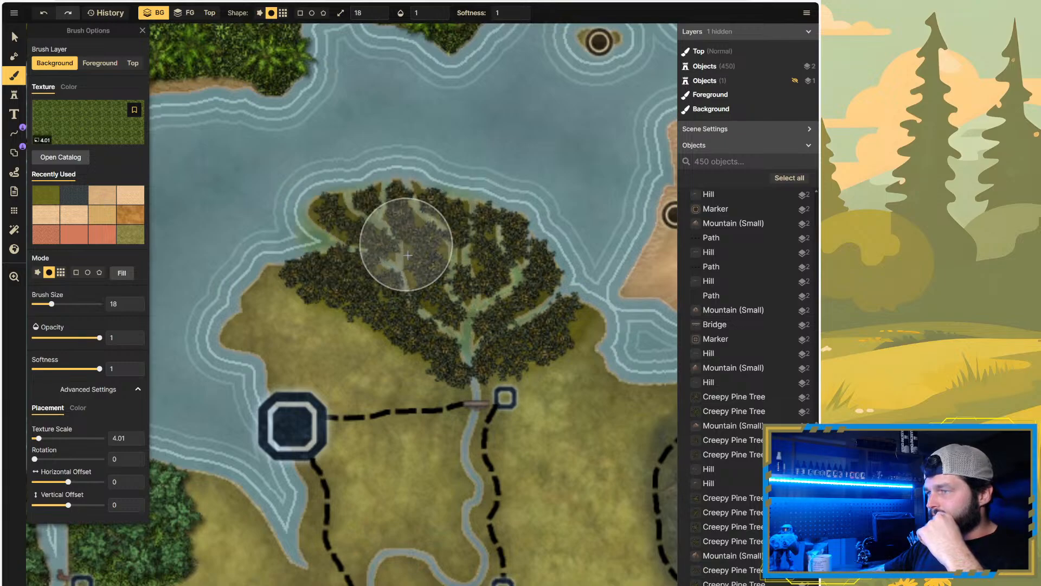
pyautogui.moveTo(484, 297)
pyautogui.mouseDown()
pyautogui.moveTo(534, 287)
pyautogui.moveTo(510, 295)
pyautogui.mouseUp()
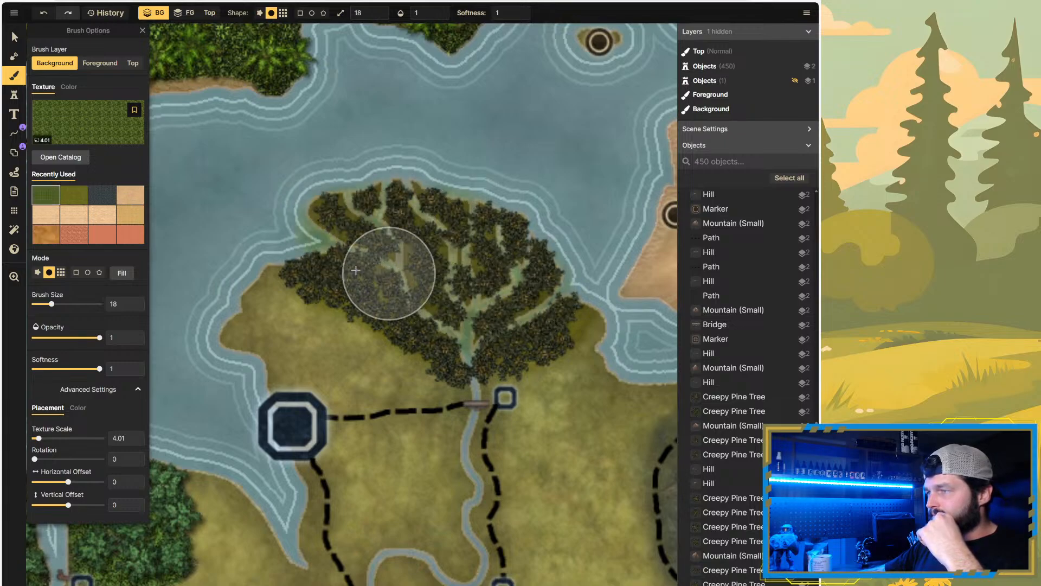
# Step: Examine how the delta forest and its swampy channels look up close and against the rest of the map
pyautogui.scroll(-5, 237, 240)
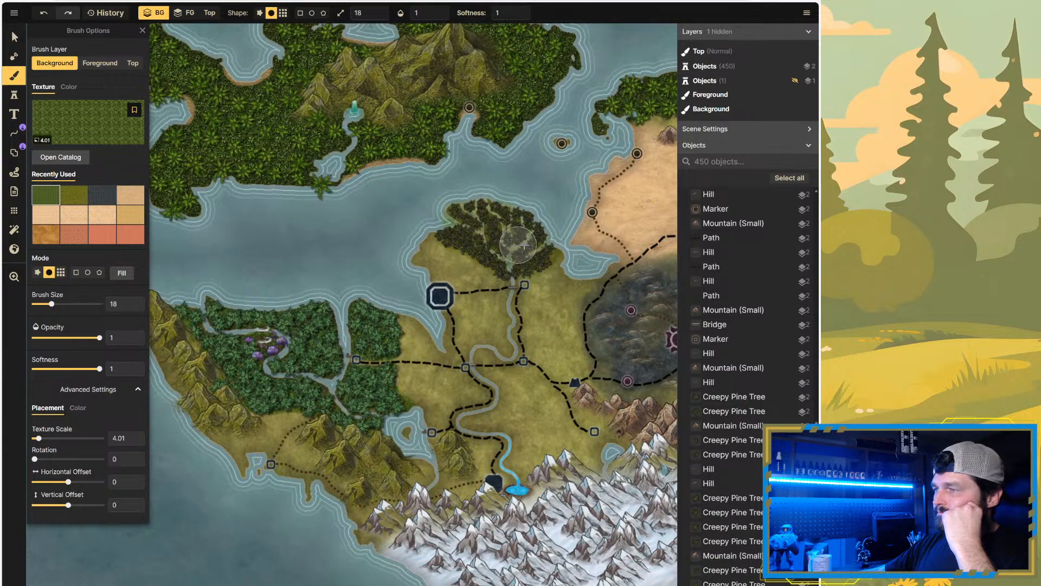
pyautogui.scroll(5, 518, 246)
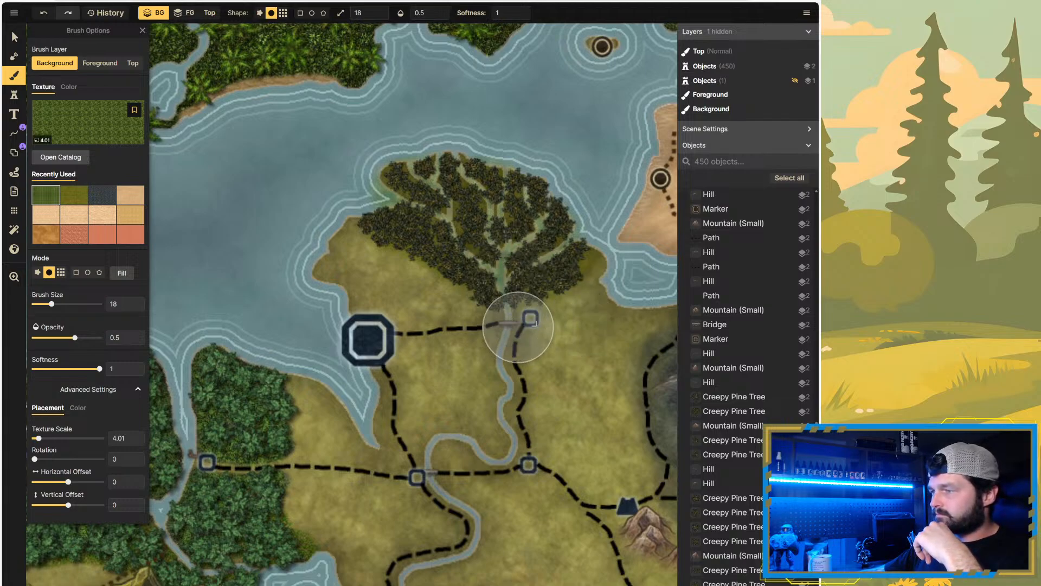
pyautogui.scroll(-1, 298, 267)
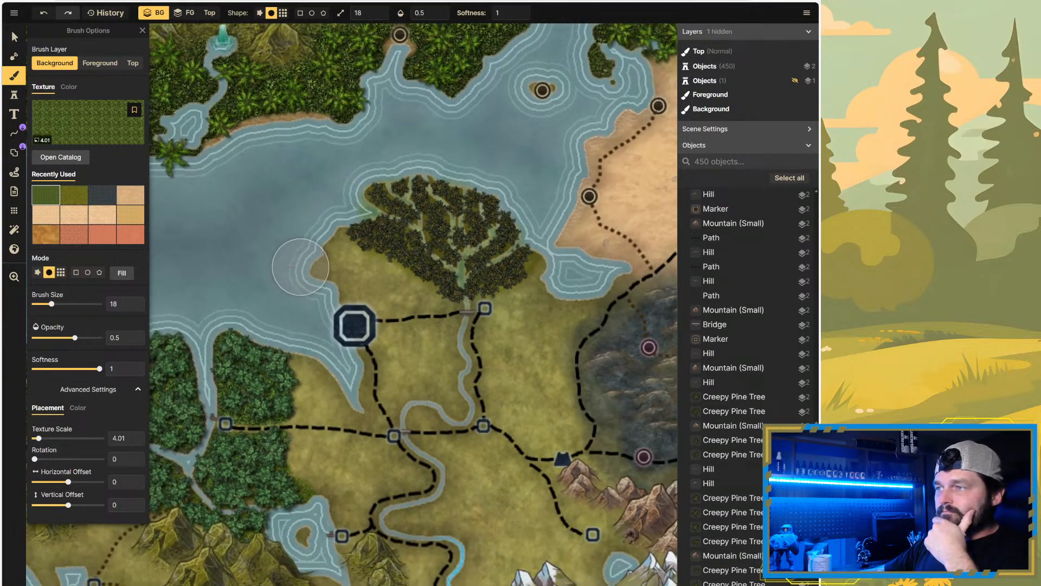
pyautogui.scroll(-1, 243, 264)
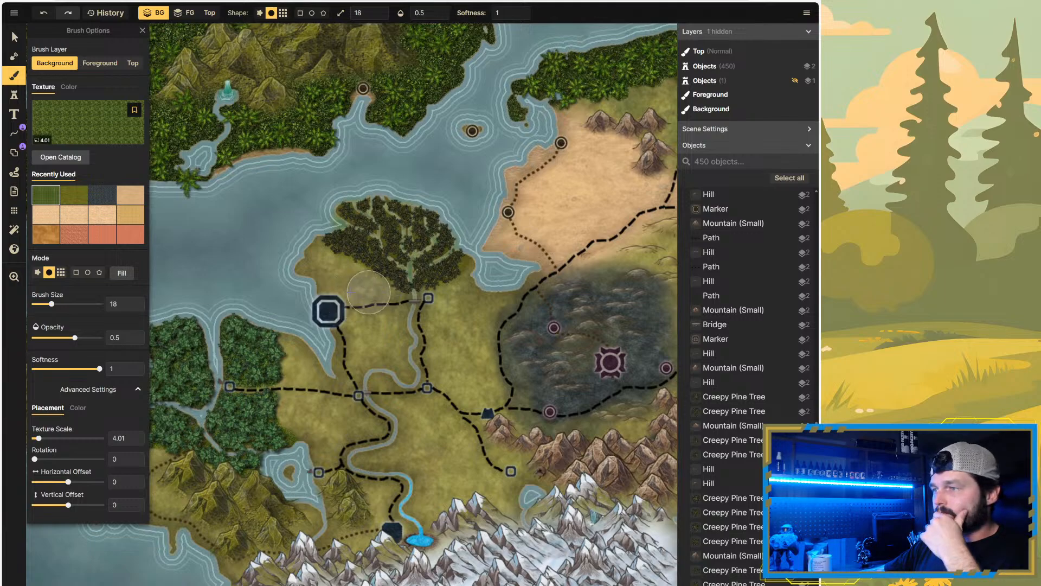
pyautogui.scroll(-4, 456, 291)
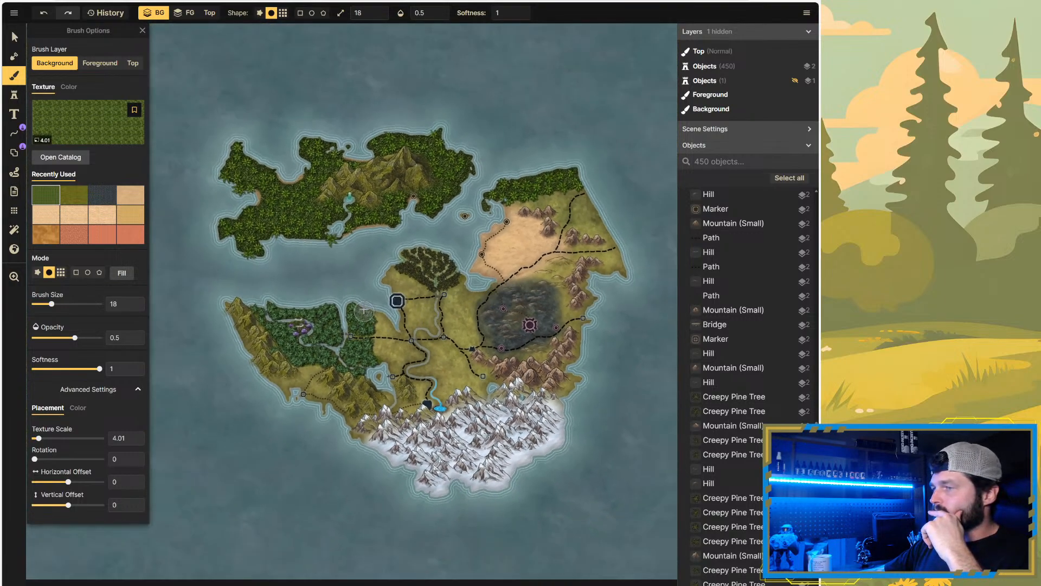
pyautogui.scroll(5, 364, 310)
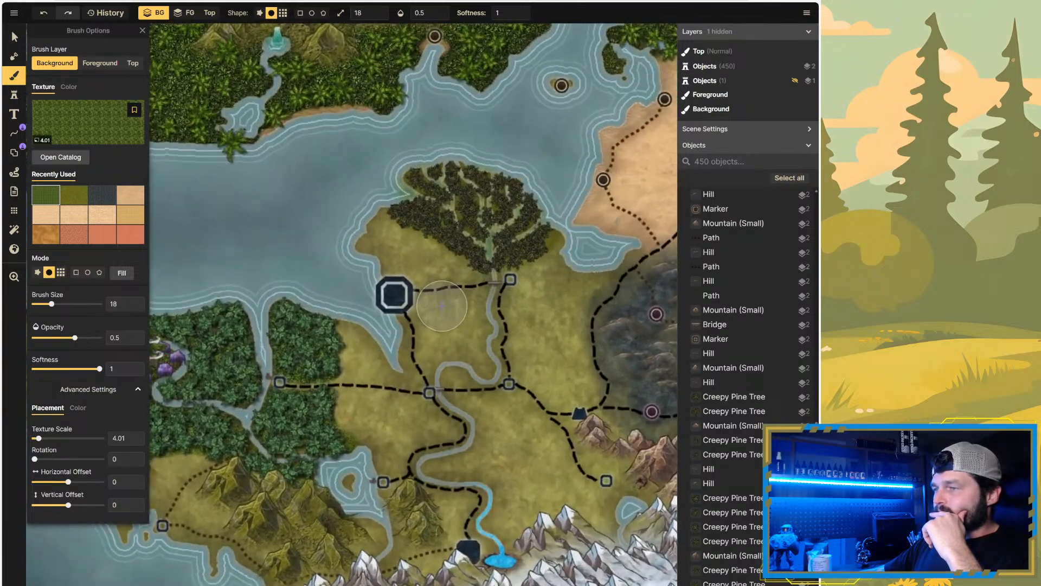
pyautogui.scroll(3, 442, 304)
pyautogui.scroll(-2, 292, 284)
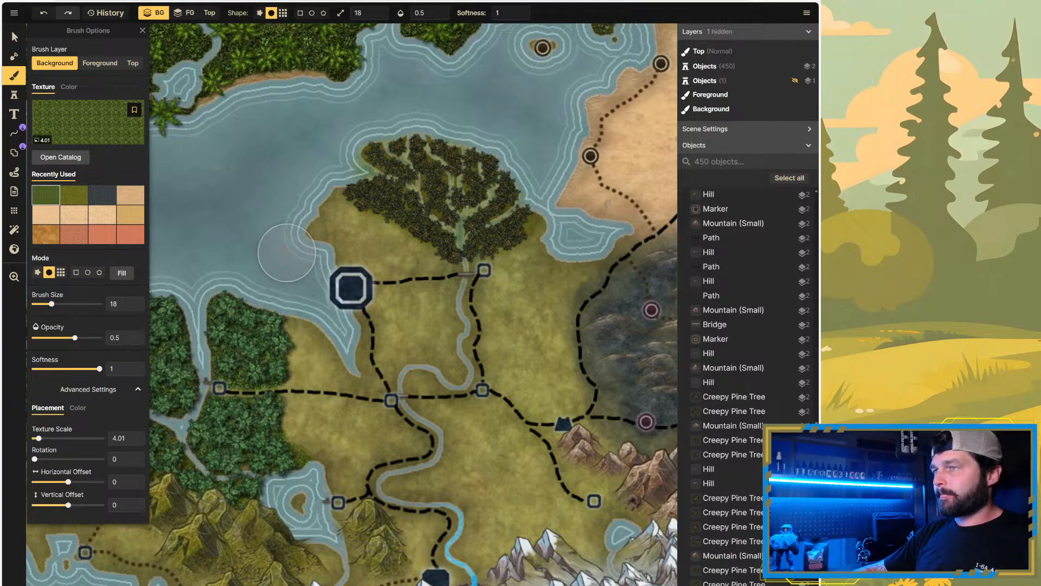
pyautogui.scroll(-6, 347, 257)
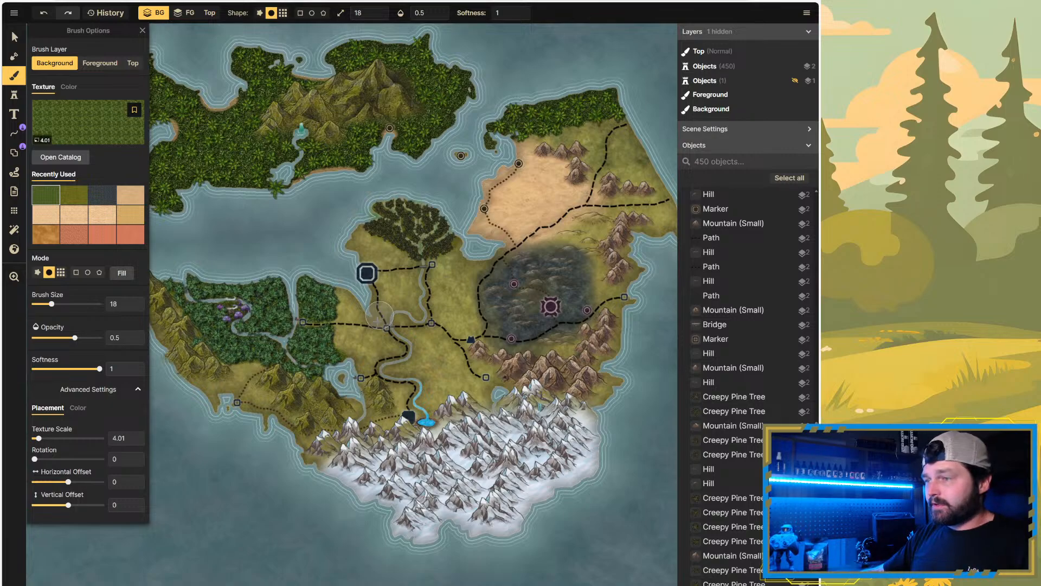
# Step: Choose the recently used Hill stamp, test one placement on the plain north of the southwestern lake, and undo it
pyautogui.scroll(4, 367, 365)
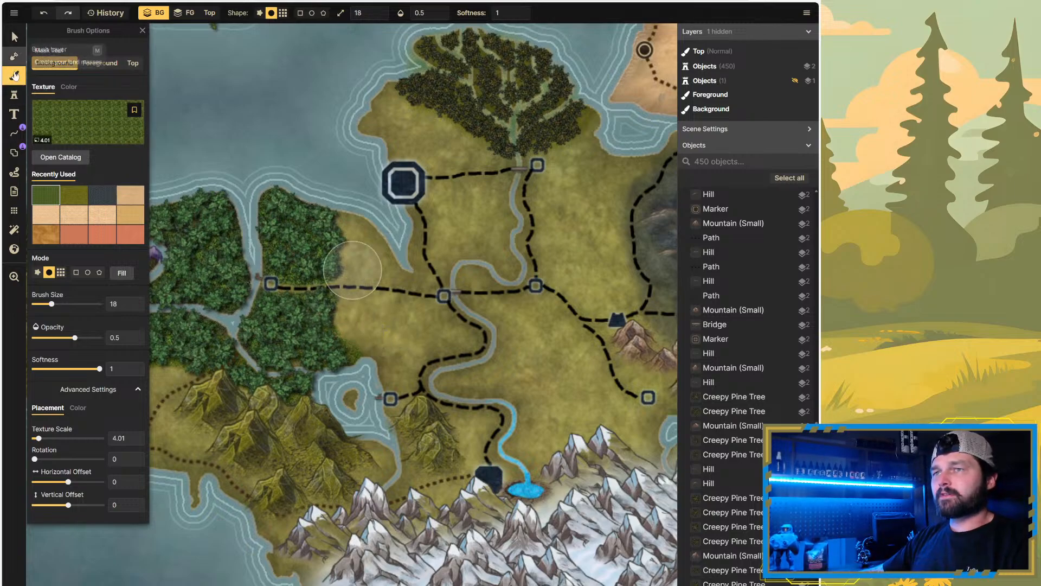
pyautogui.click(15, 96)
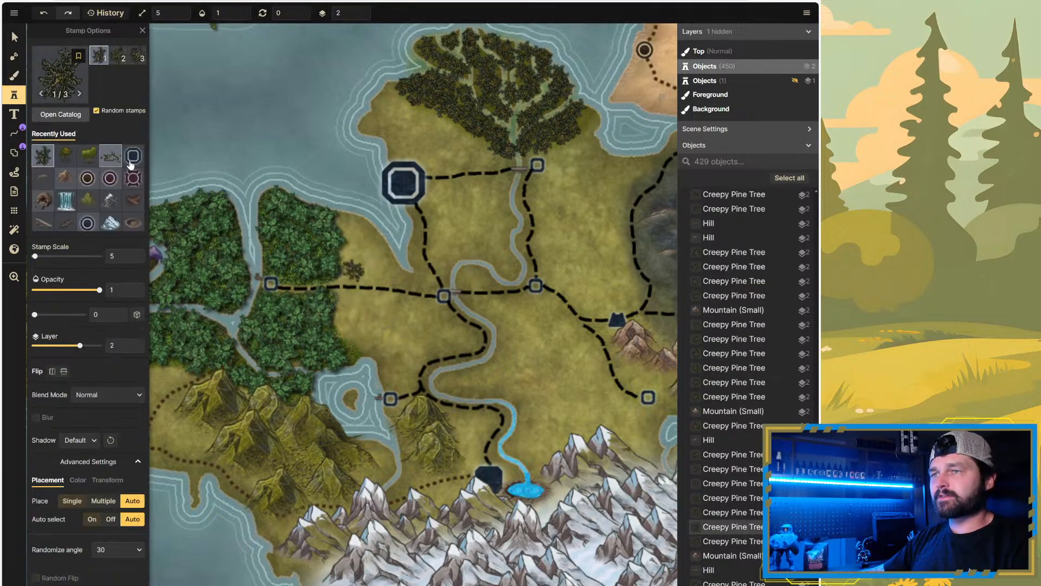
pyautogui.click(42, 180)
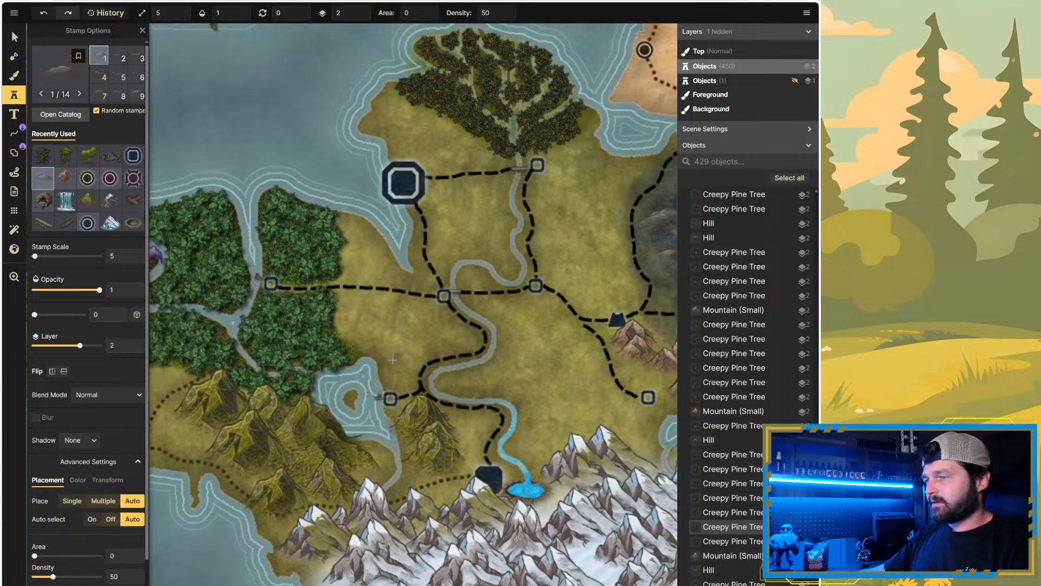
pyautogui.click(410, 338)
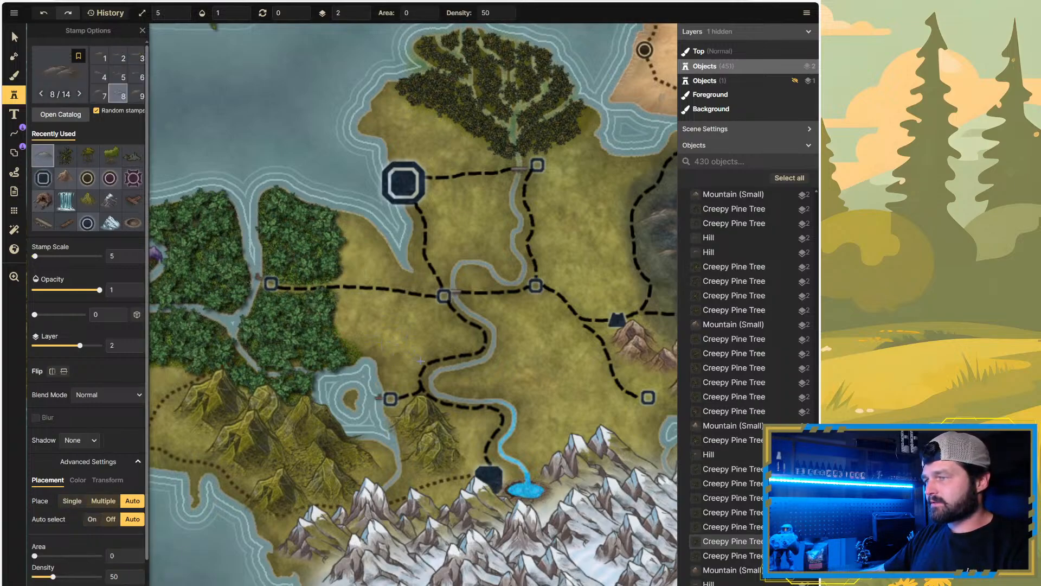
pyautogui.hotkey('ctrl', 'z')
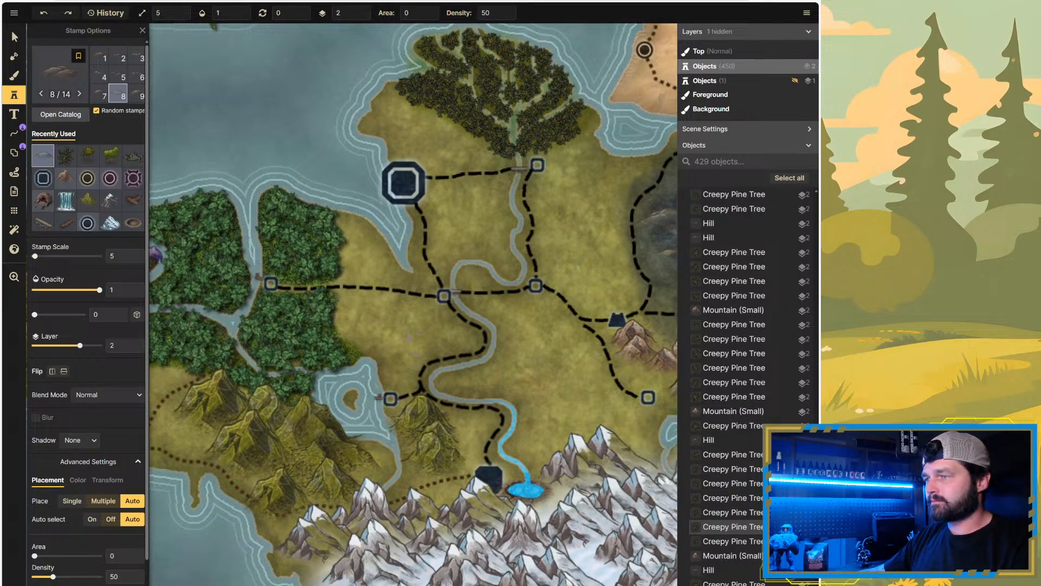
# Step: Set the Hill stamp's placement area to 4 and its density to 100
pyautogui.scroll(5, 410, 338)
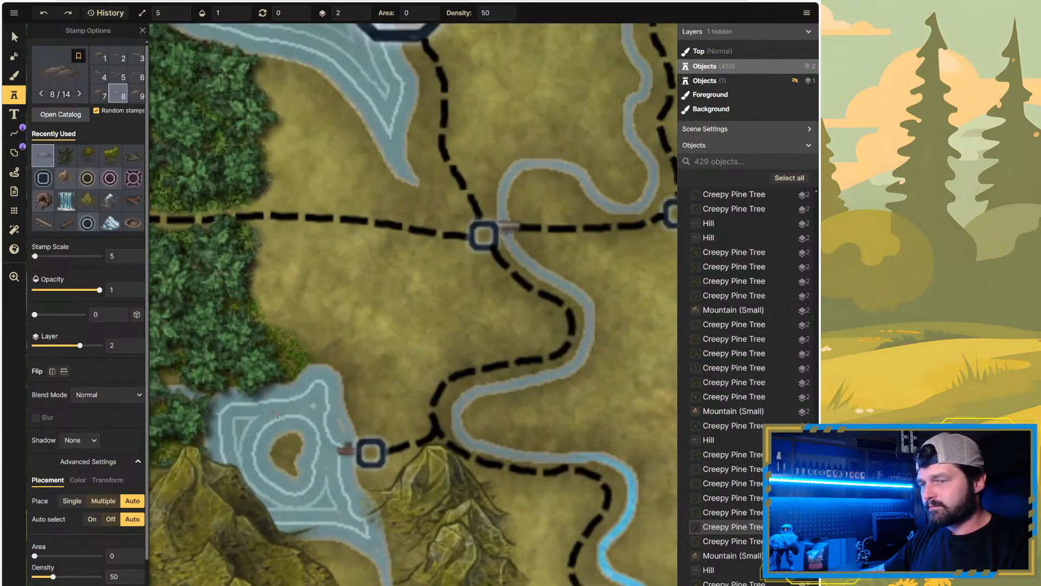
pyautogui.doubleClick(125, 555)
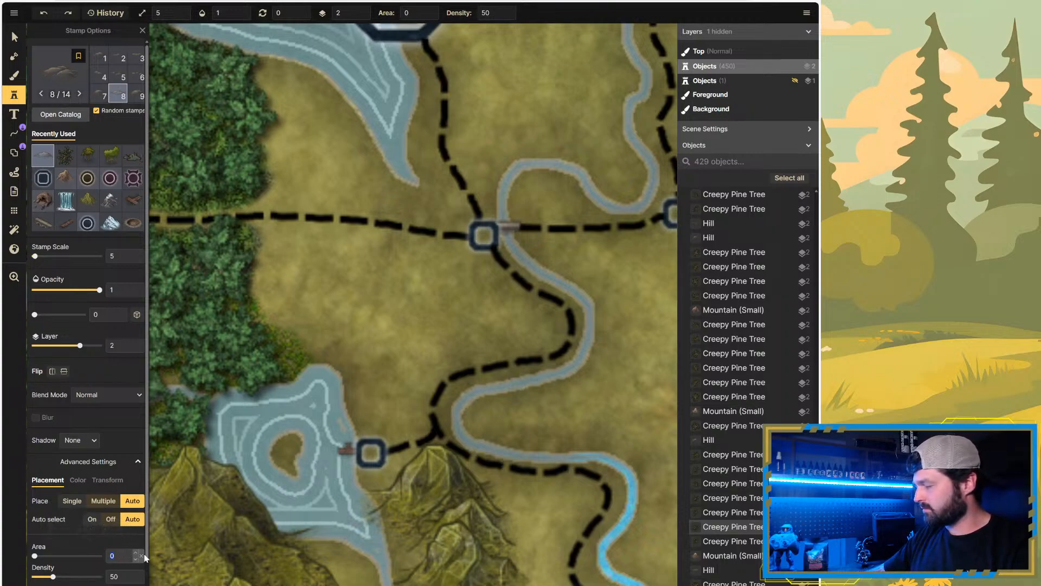
pyautogui.write('100')
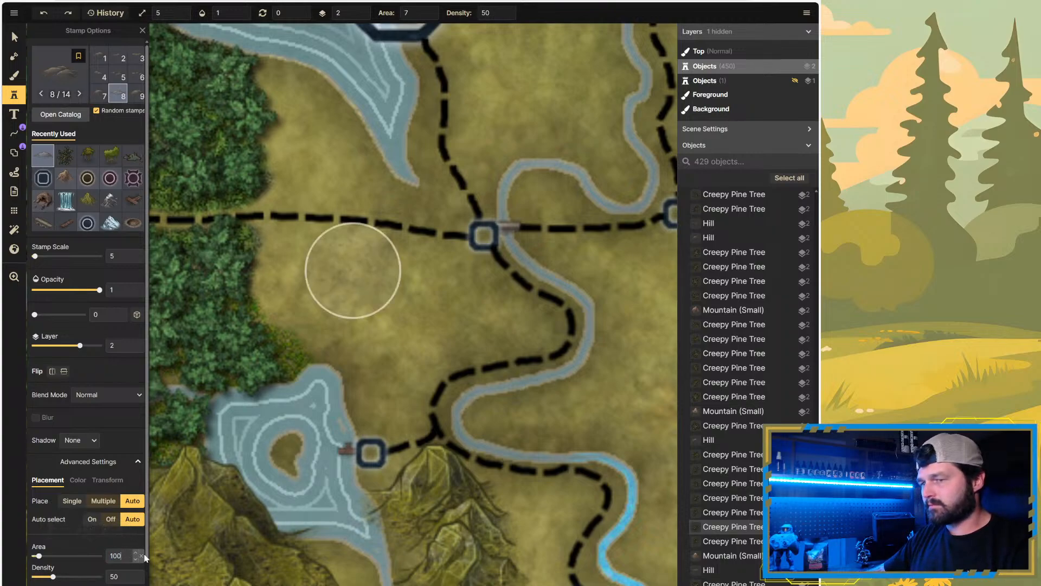
pyautogui.doubleClick(120, 577)
pyautogui.write('100')
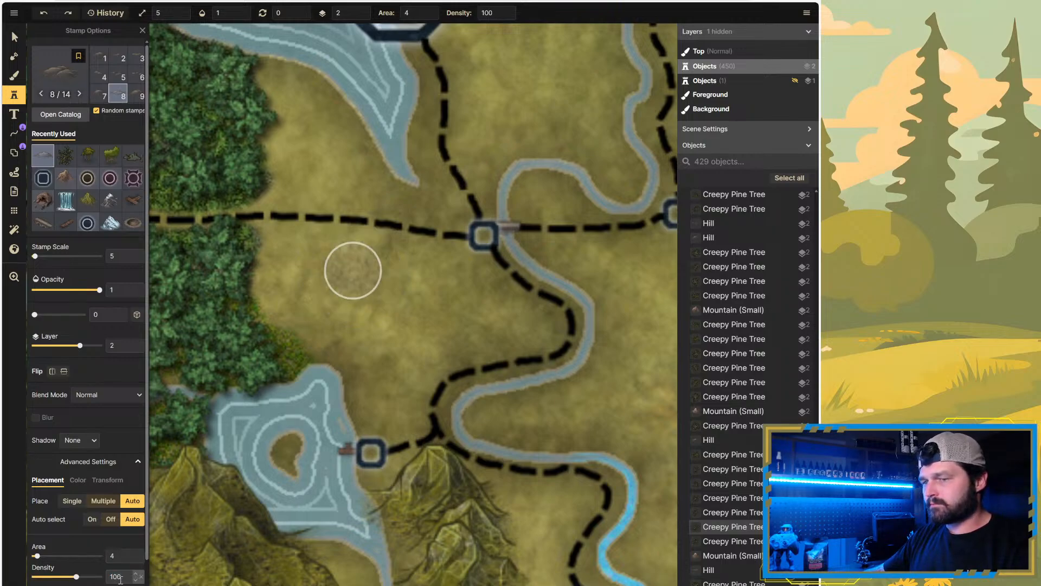
pyautogui.doubleClick(119, 556)
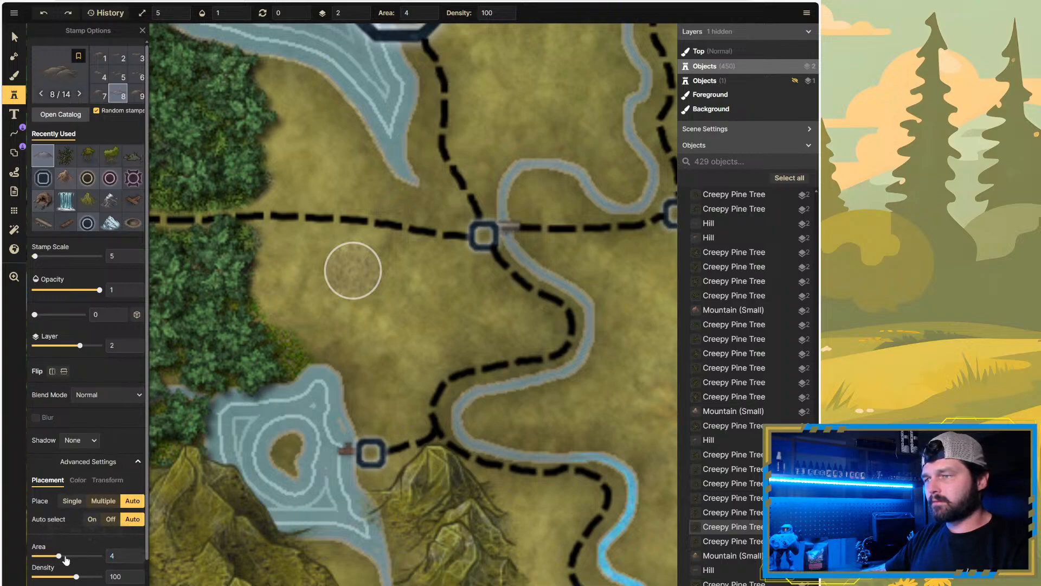
# Step: Try scattering dense Hill stamps across the plain between the western forest and the river, and undo the placements
pyautogui.click(434, 341)
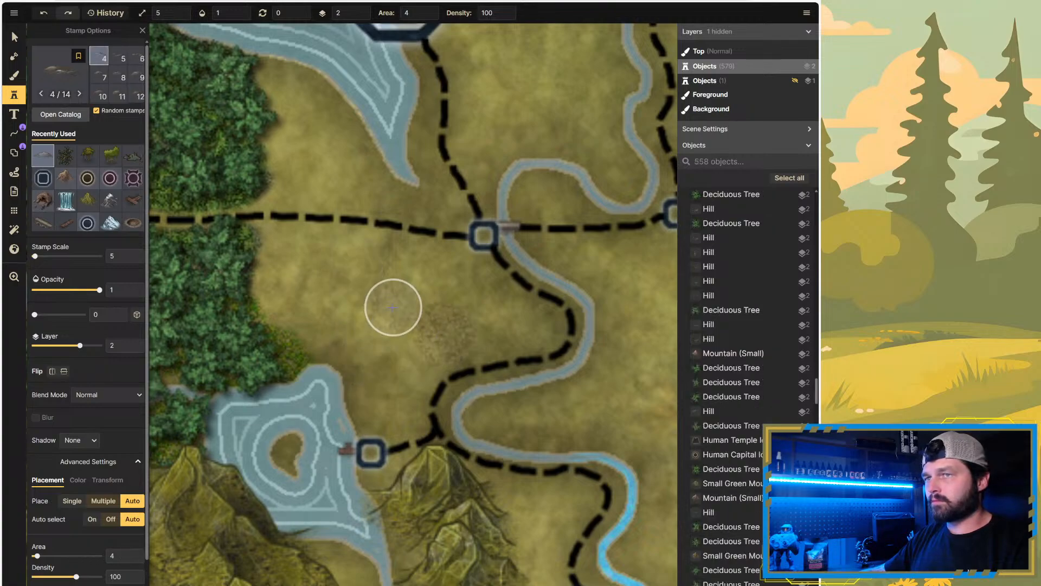
pyautogui.moveTo(393, 308)
pyautogui.mouseDown()
pyautogui.moveTo(456, 328)
pyautogui.moveTo(433, 286)
pyautogui.moveTo(387, 273)
pyautogui.moveTo(358, 314)
pyautogui.moveTo(411, 327)
pyautogui.mouseUp()
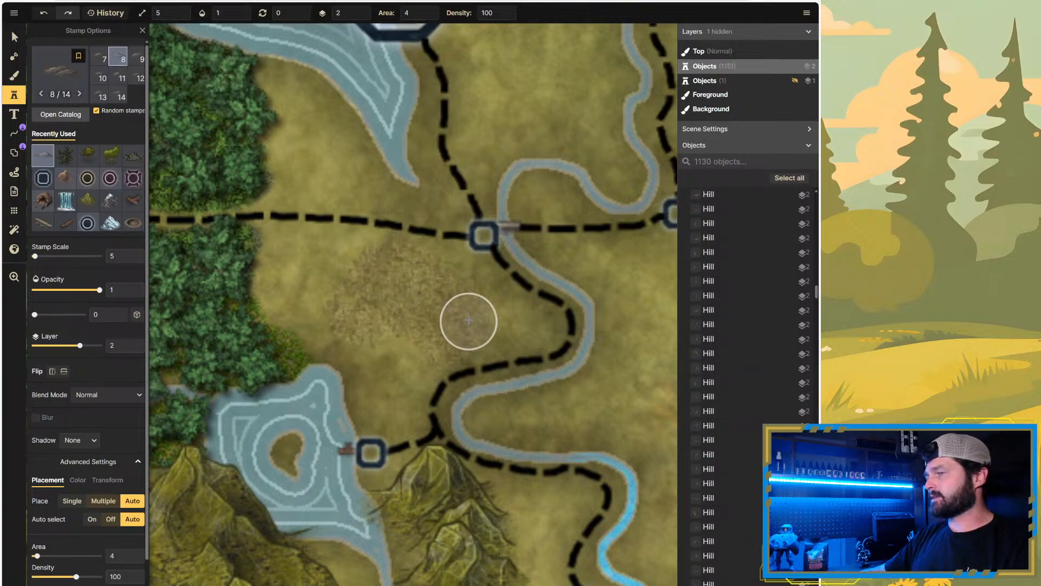
pyautogui.hotkey('ctrl', 'z')
pyautogui.hotkey('ctrl', 'z')
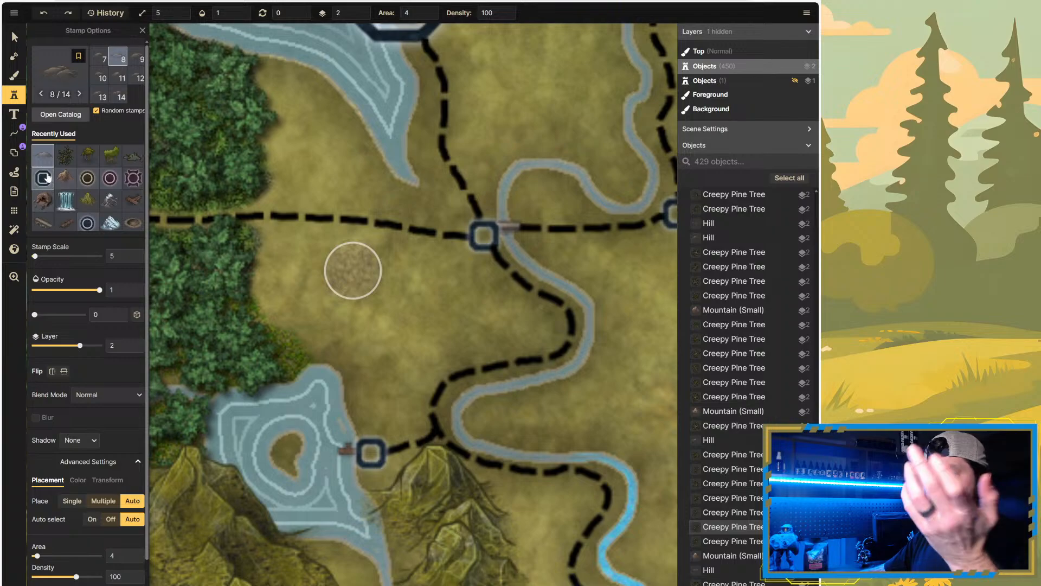
# Step: Reload the Hill stamp and turn its randomized angle off
pyautogui.click(41, 156)
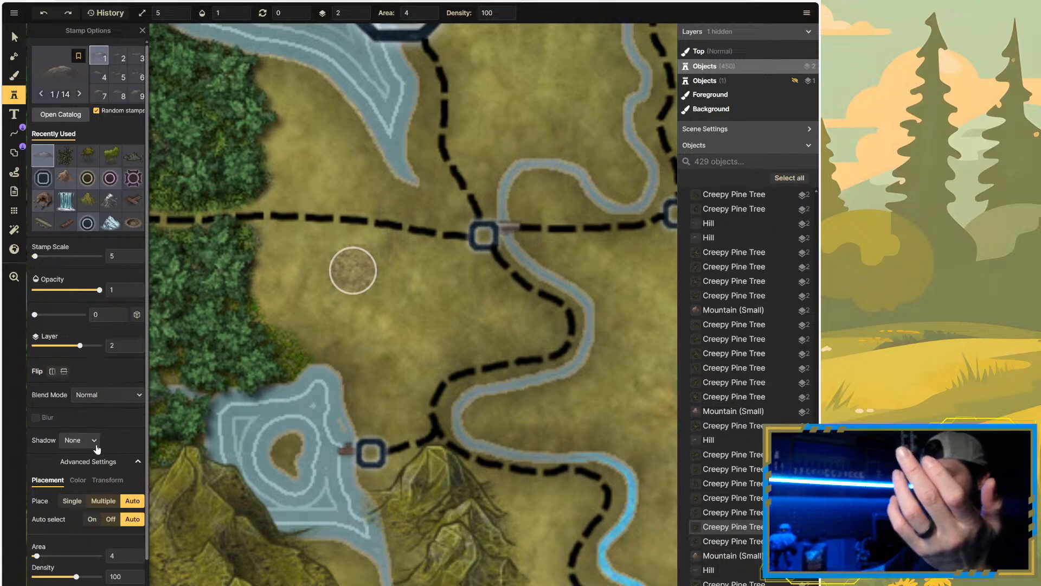
pyautogui.scroll(-2, 116, 439)
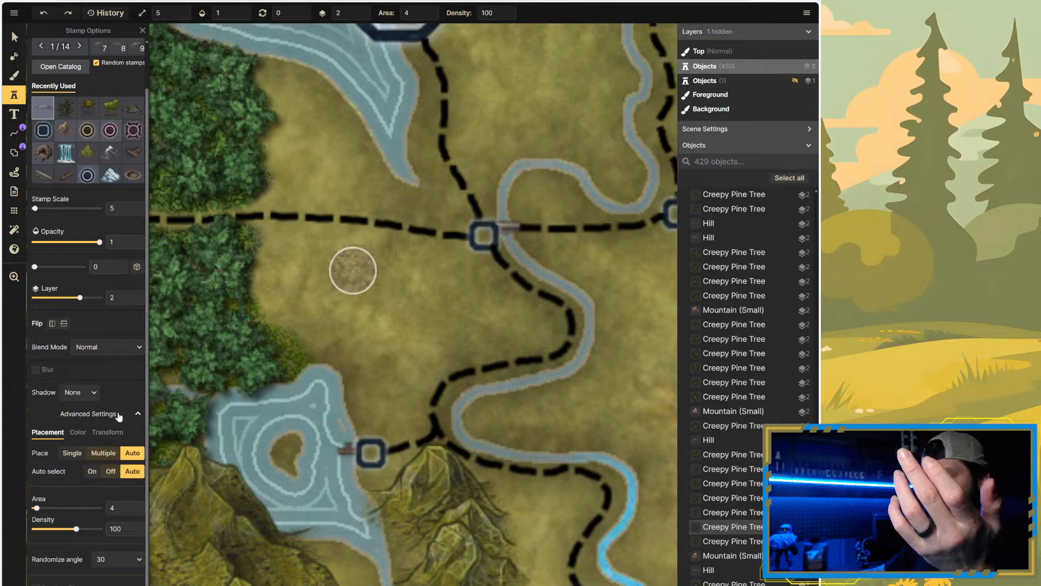
pyautogui.click(128, 564)
pyautogui.click(111, 447)
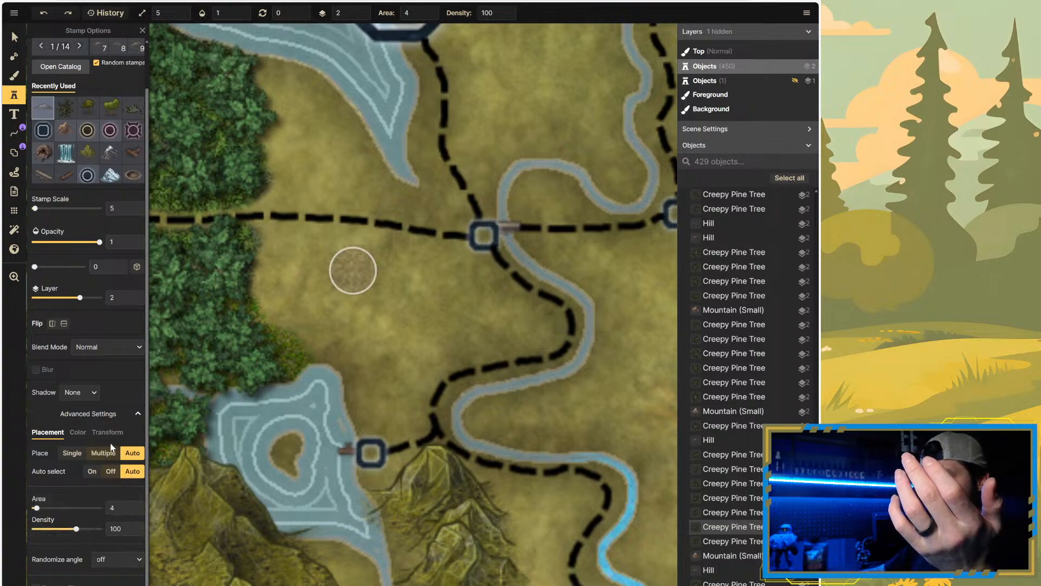
# Step: Check the Hill stamp's transform and color settings, and set its placement density to 50
pyautogui.moveTo(38, 509); pyautogui.dragTo(101, 511)
pyautogui.click(141, 511)
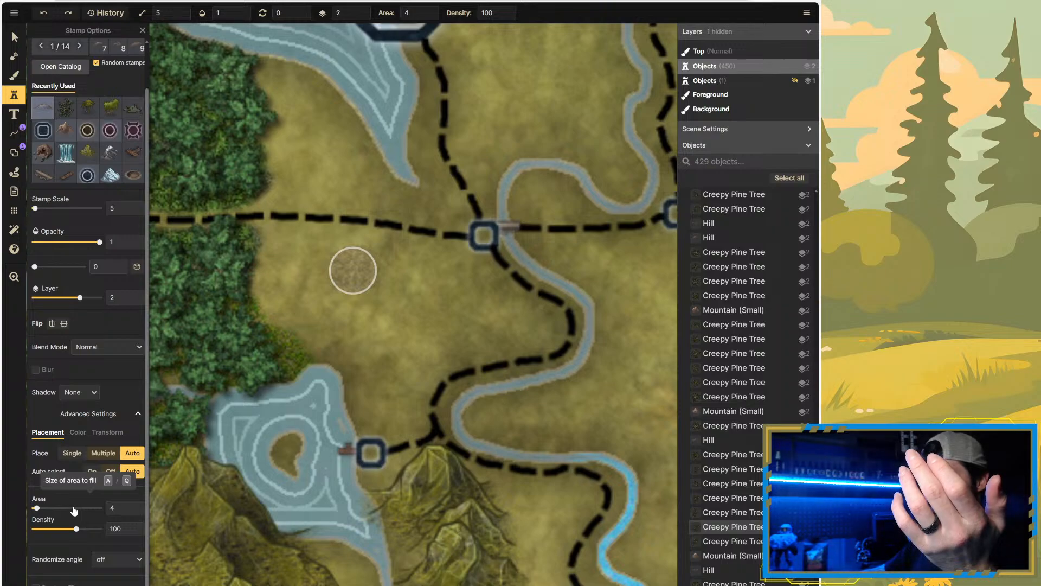
pyautogui.scroll(2, 109, 369)
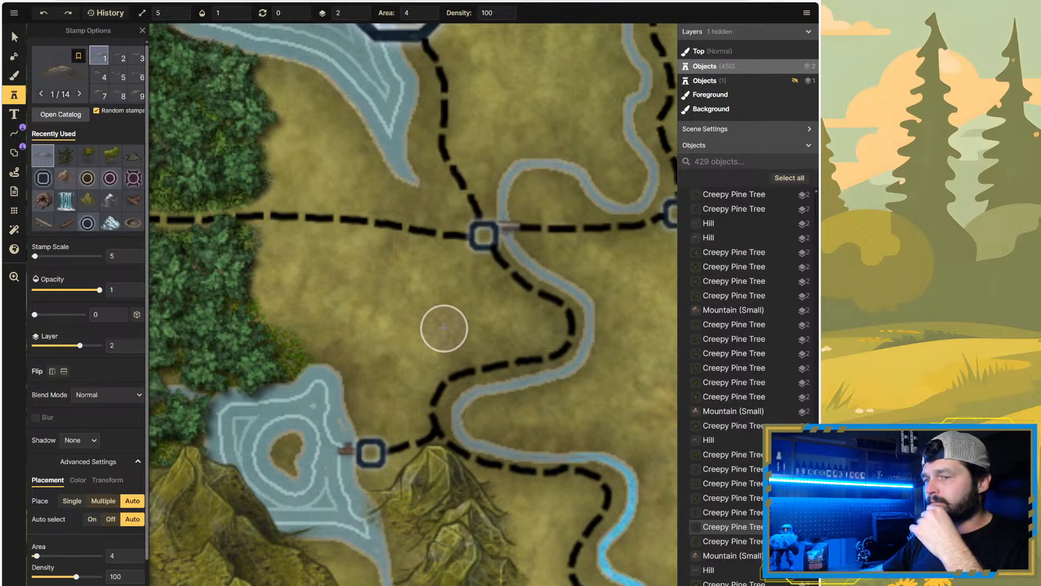
pyautogui.click(108, 480)
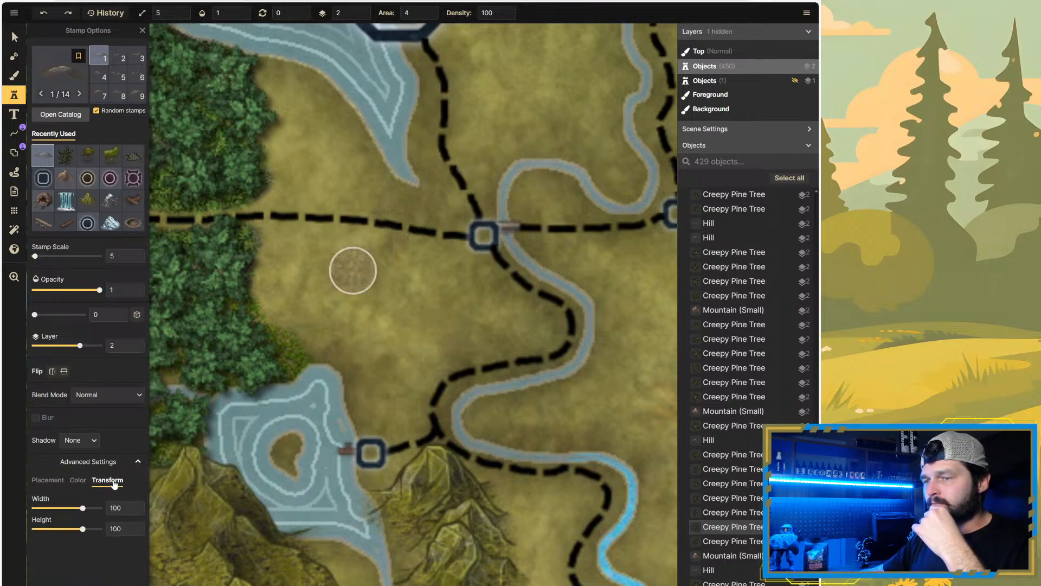
pyautogui.click(78, 480)
pyautogui.click(48, 480)
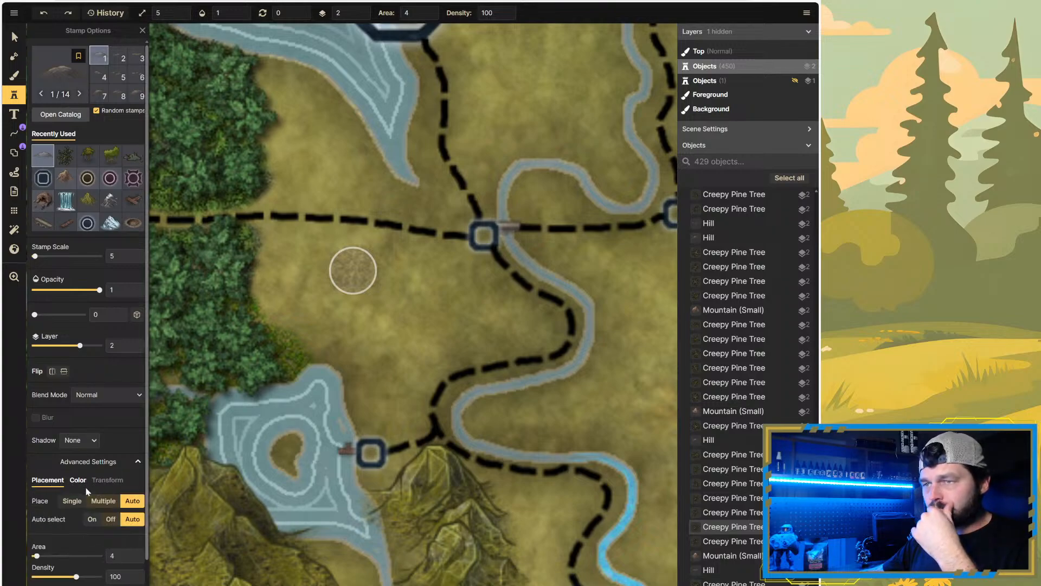
pyautogui.doubleClick(128, 576)
pyautogui.write('50')
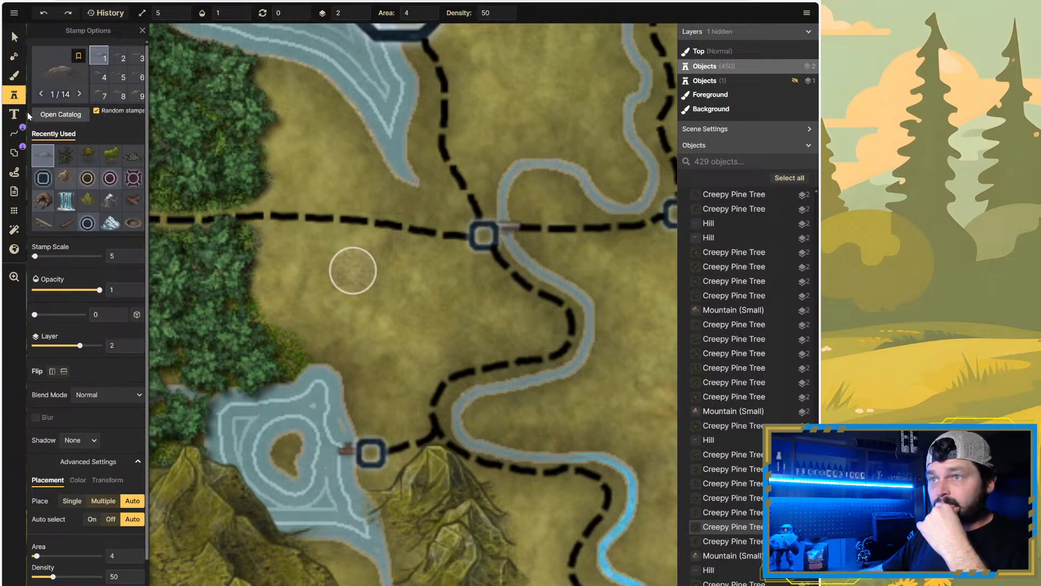
pyautogui.click(14, 74)
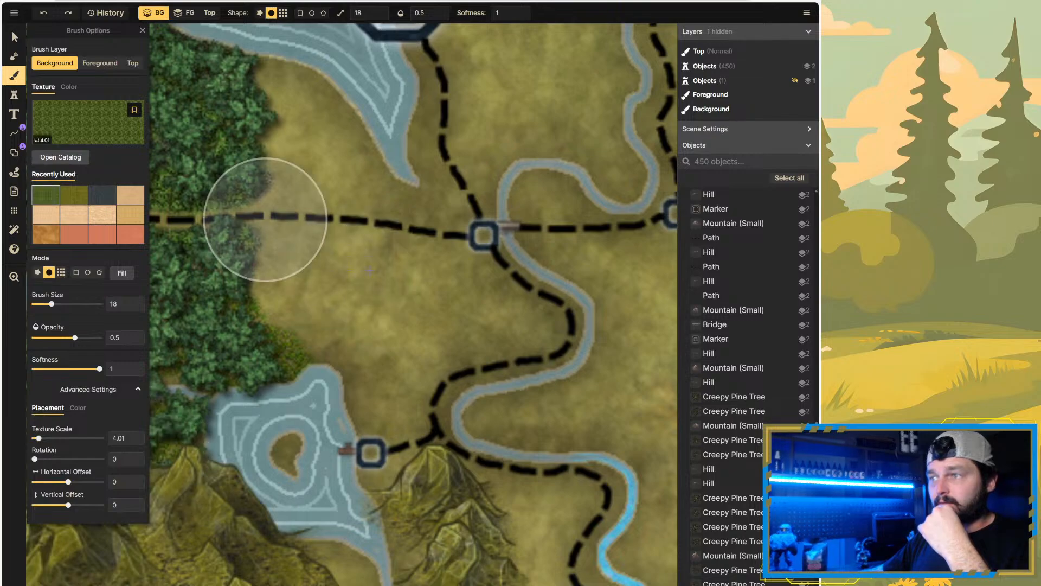
pyautogui.press('s')
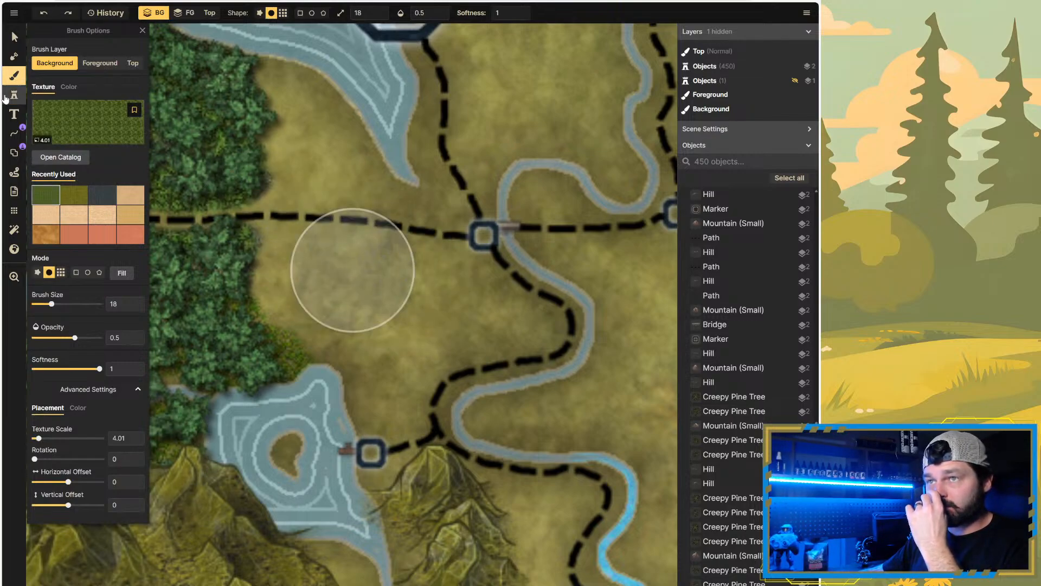
pyautogui.click(65, 156)
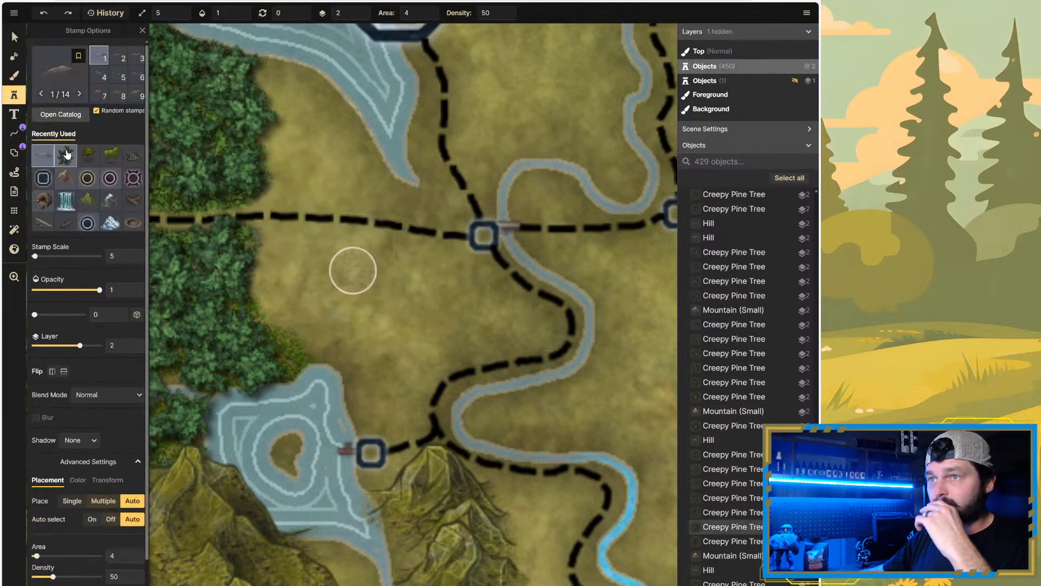
pyautogui.click(354, 270)
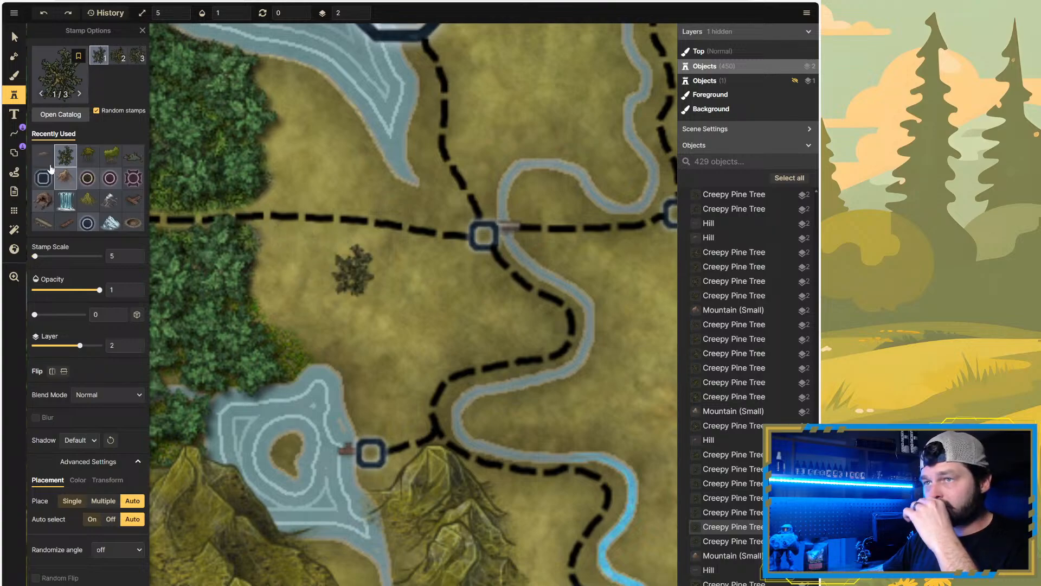
pyautogui.click(42, 155)
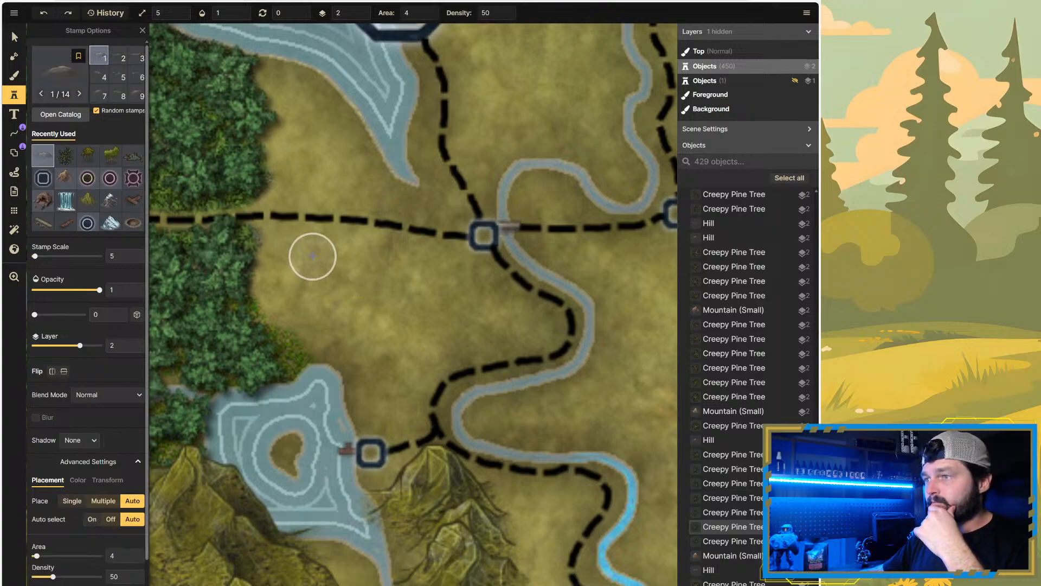
# Step: Try scattering Hill stamps at density 50 across the plain between the western forest and the river, and undo the placements
pyautogui.moveTo(429, 297)
pyautogui.mouseDown()
pyautogui.moveTo(437, 334)
pyautogui.moveTo(437, 307)
pyautogui.moveTo(460, 303)
pyautogui.mouseUp()
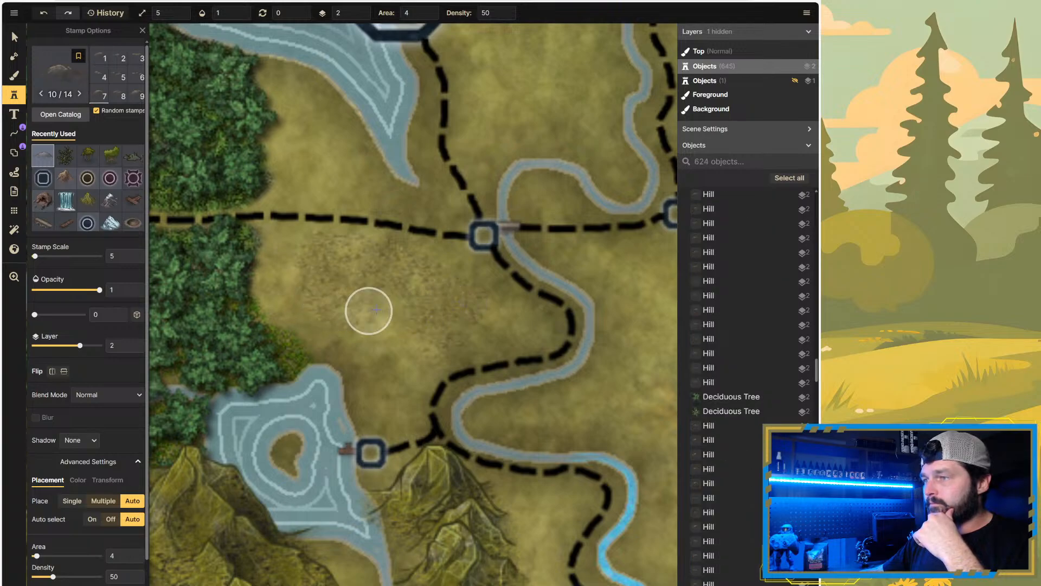
pyautogui.moveTo(419, 328)
pyautogui.mouseDown()
pyautogui.moveTo(388, 381)
pyautogui.moveTo(377, 339)
pyautogui.moveTo(427, 338)
pyautogui.mouseUp()
pyautogui.scroll(1, 389, 320)
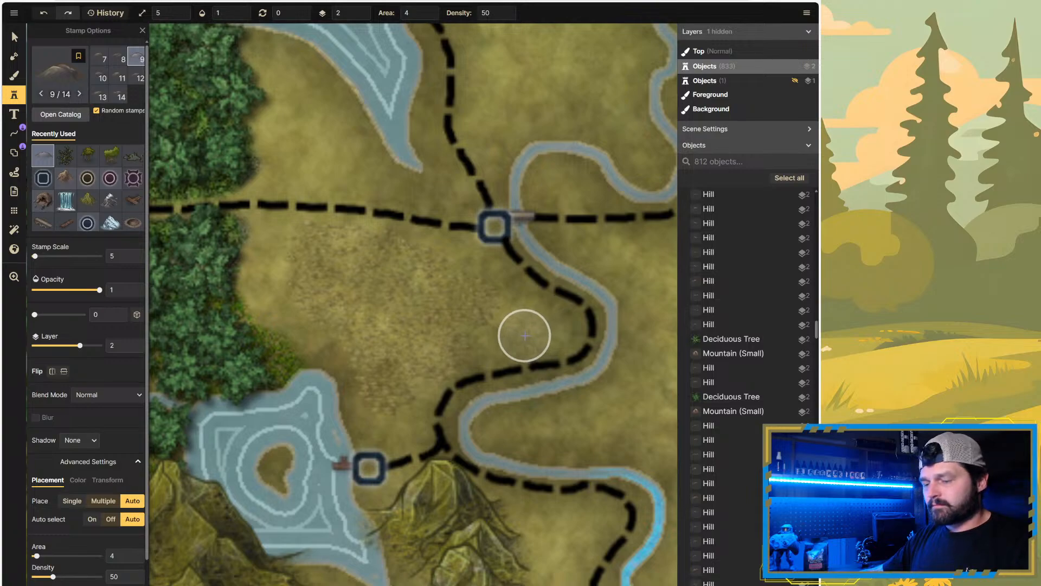
pyautogui.hotkey('ctrl', 'z')
pyautogui.hotkey('ctrl', 'z')
pyautogui.hotkey('ctrl', 'z')
pyautogui.hotkey('ctrl', 'z')
pyautogui.hotkey('ctrl', 'z')
pyautogui.scroll(-8, 303, 288)
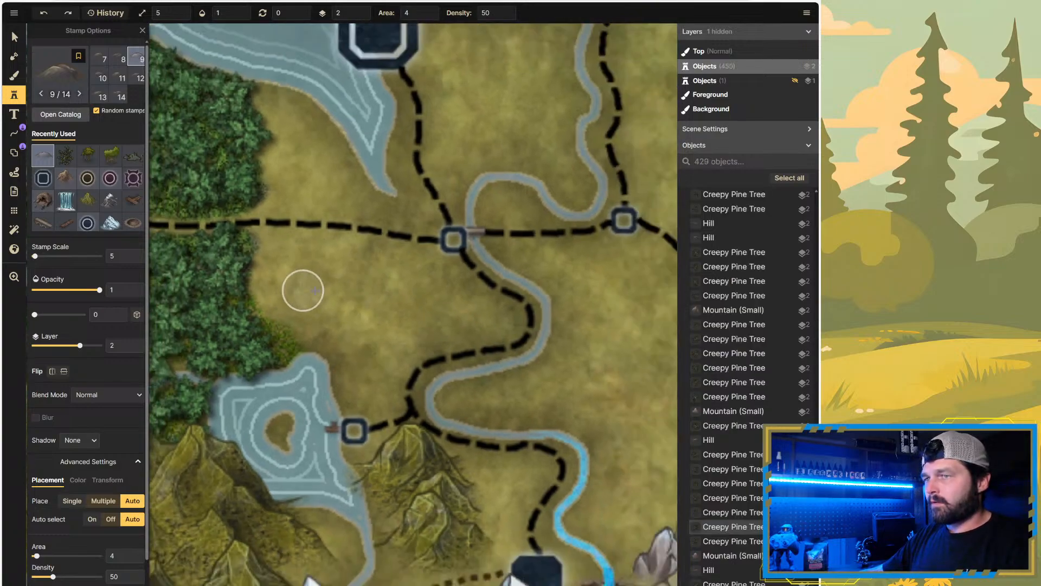
# Step: Increase the Hill stamp's scale to 50
pyautogui.scroll(-2, 427, 268)
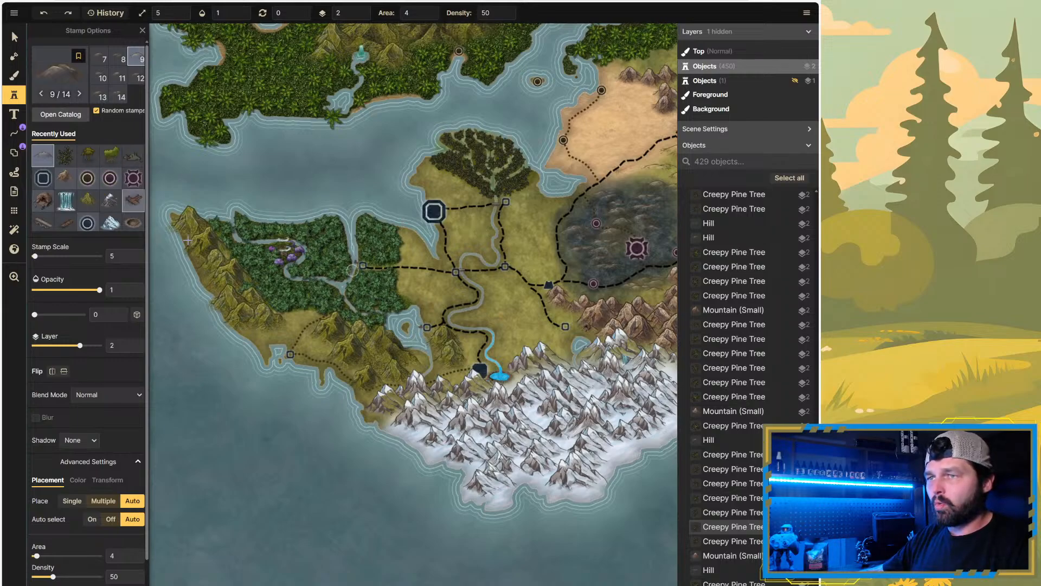
pyautogui.scroll(3, 339, 298)
pyautogui.scroll(1, 346, 290)
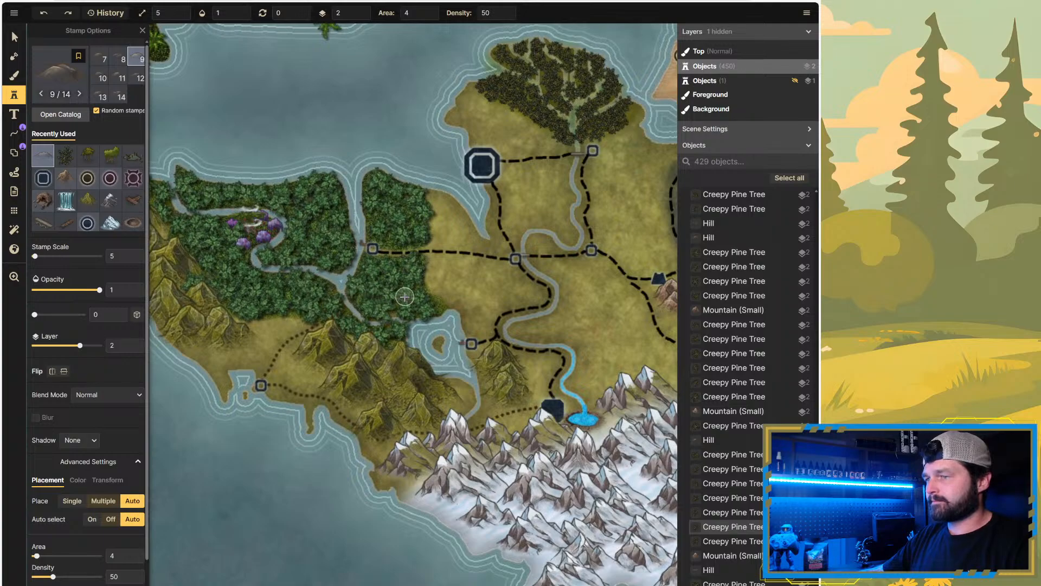
pyautogui.scroll(2, 446, 302)
pyautogui.scroll(2, 504, 281)
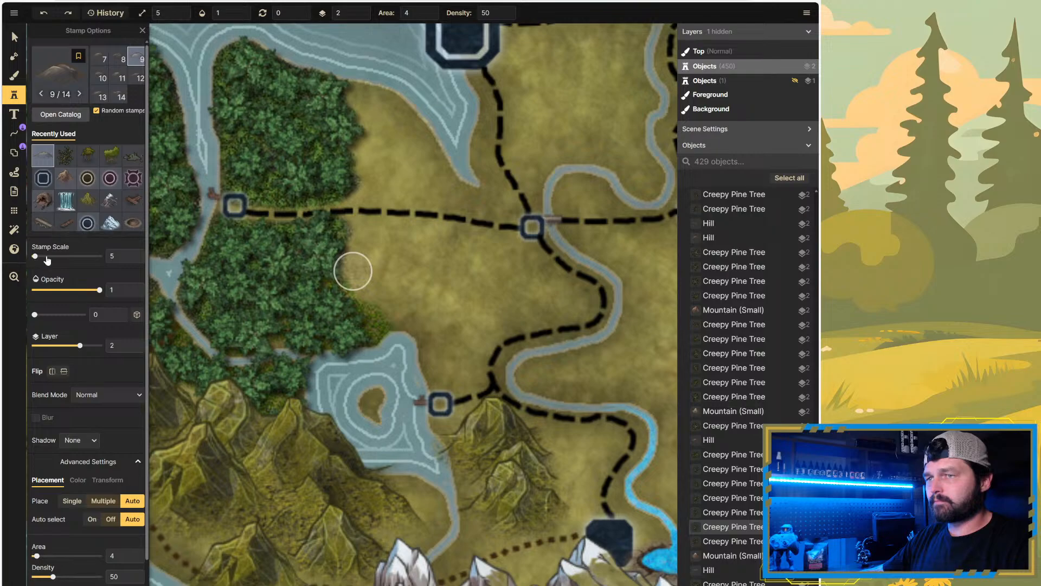
pyautogui.moveTo(47, 258); pyautogui.dragTo(59, 257)
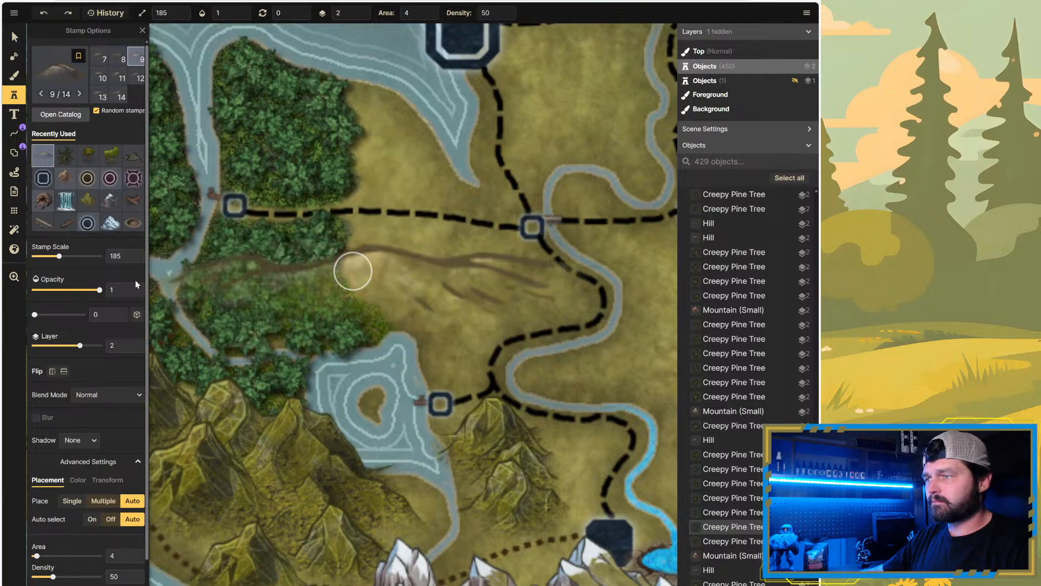
pyautogui.moveTo(472, 294); pyautogui.dragTo(416, 301)
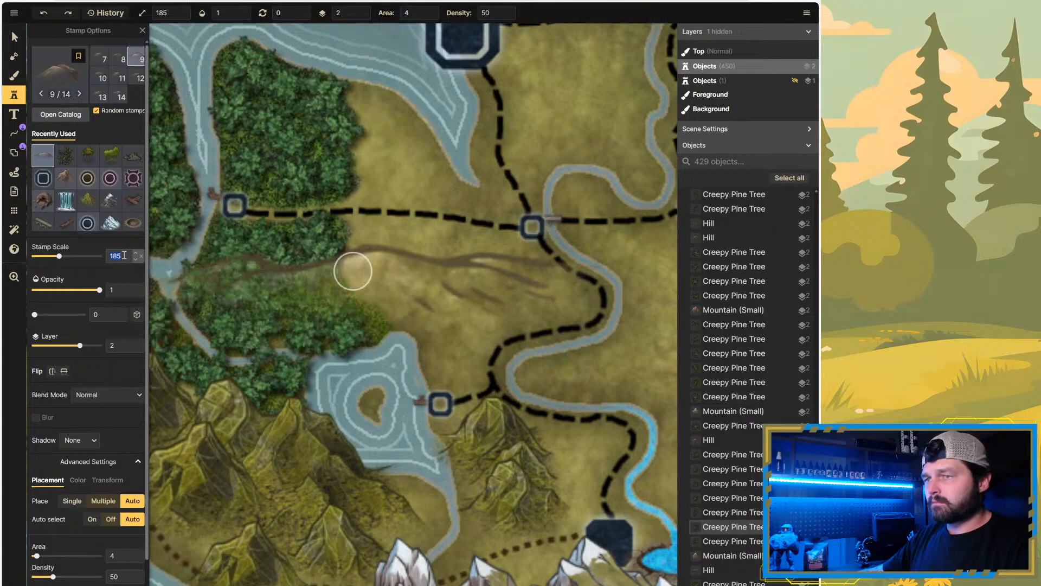
pyautogui.write('50')
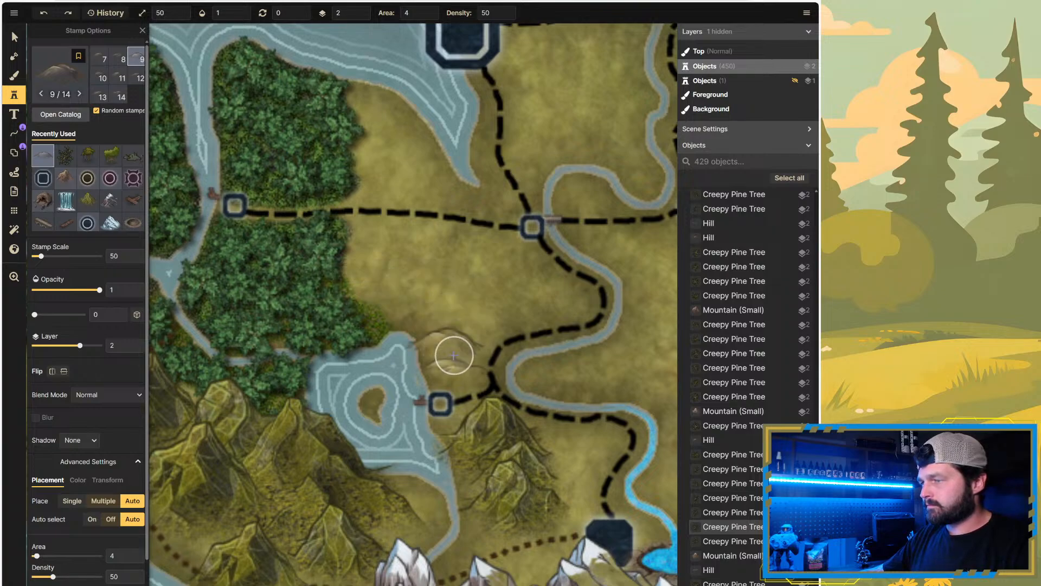
# Step: Try placing individual Hill stamps in different variants across the plain north of the southwestern lake, up to the river bend
pyautogui.click(463, 326)
pyautogui.click(463, 325)
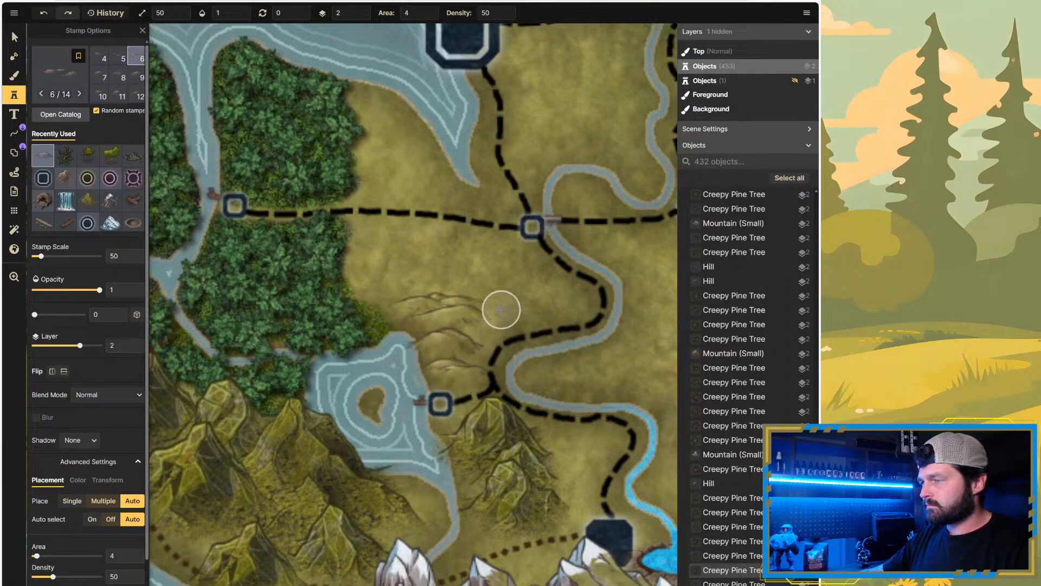
pyautogui.click(415, 276)
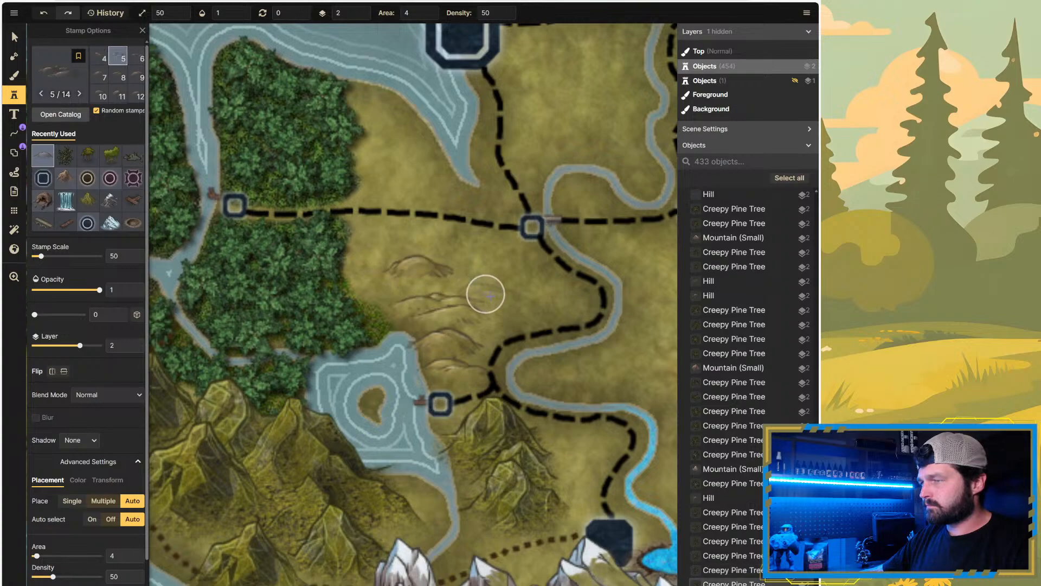
pyautogui.click(540, 293)
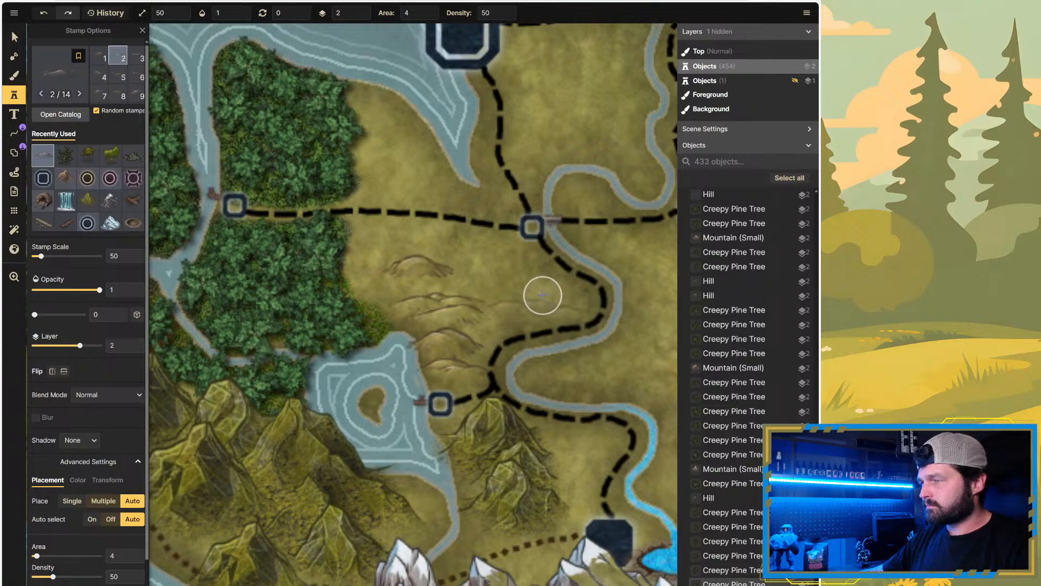
pyautogui.click(534, 295)
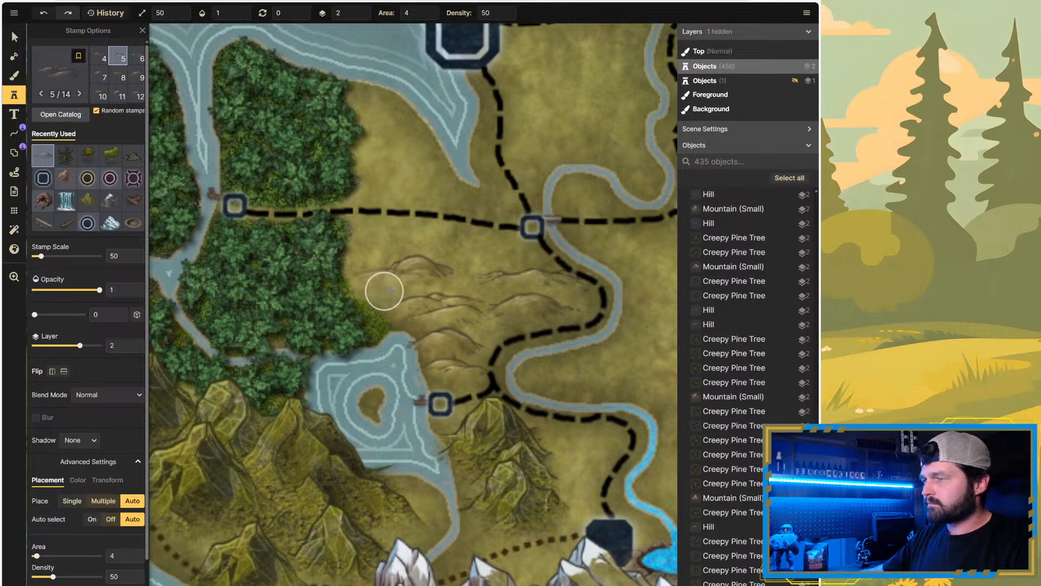
pyautogui.click(421, 280)
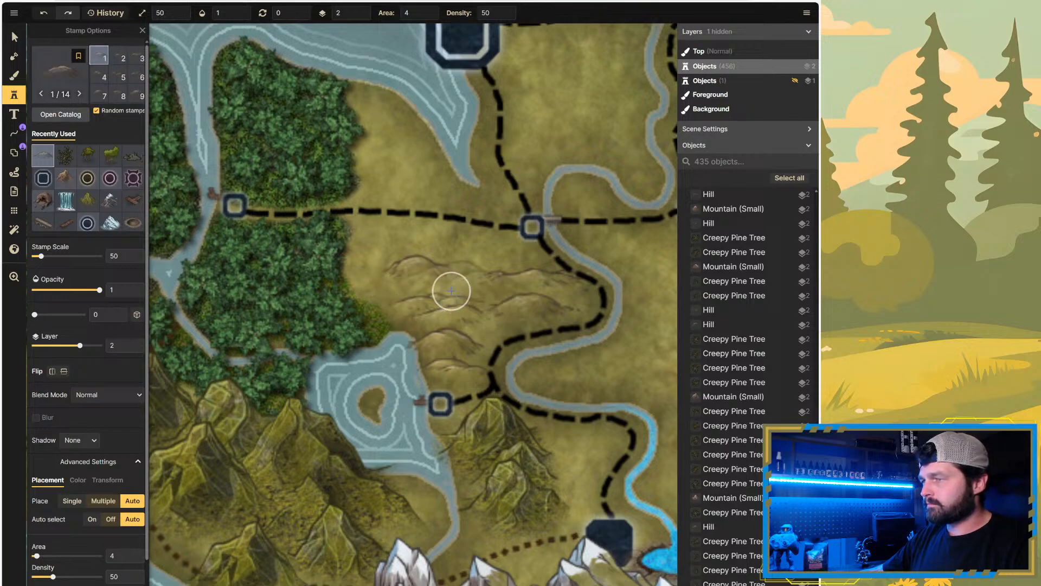
pyautogui.press('Right')
pyautogui.press('Right')
pyautogui.press('Right')
pyautogui.press('Left')
pyautogui.press('Left')
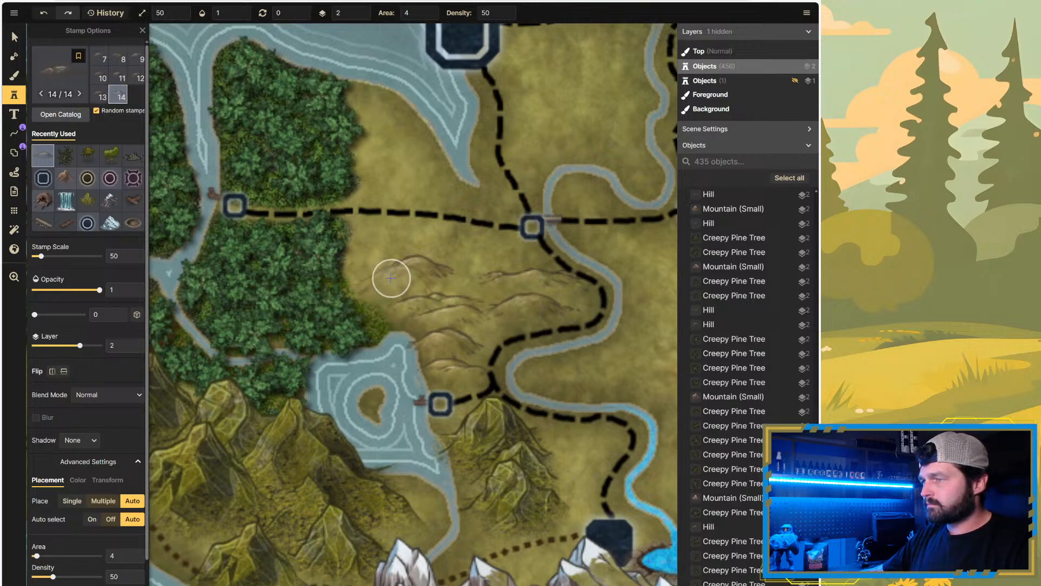
pyautogui.hotkey('ctrl', 'z')
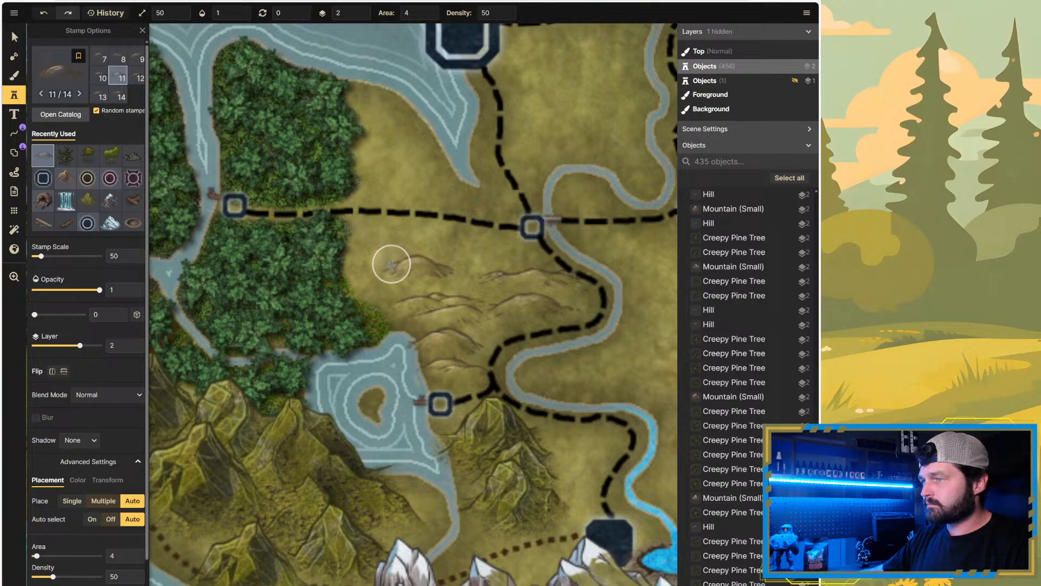
# Step: Undo all the individually placed Hill stamps on the plain between the forest and the river
pyautogui.scroll(-3, 347, 271)
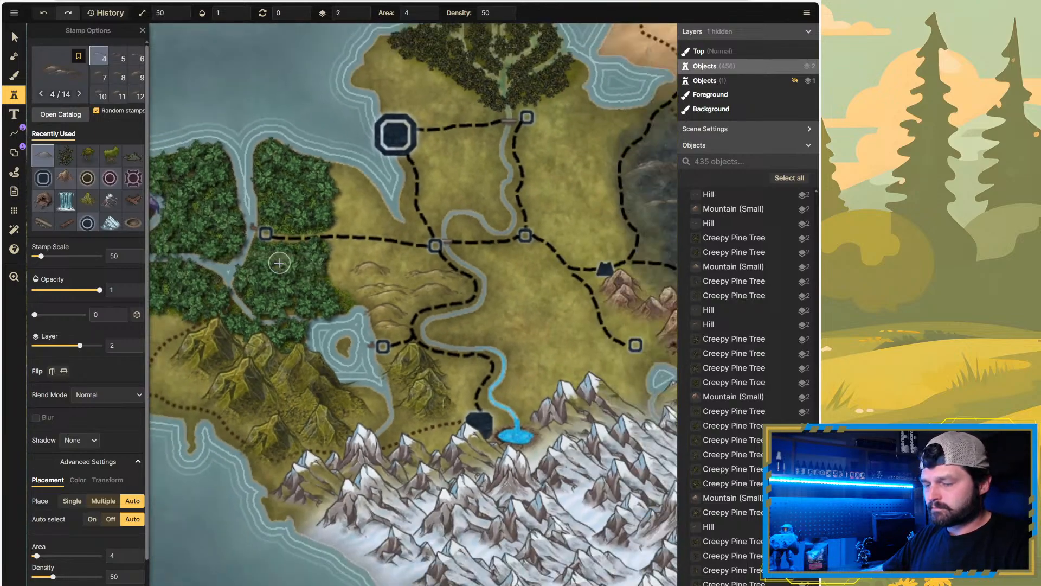
pyautogui.hotkey('ctrl', 'z')
pyautogui.hotkey('ctrl', 'z')
pyautogui.hotkey('ctrl', 'z')
pyautogui.hotkey('ctrl', 'z')
pyautogui.hotkey('ctrl', 'z')
pyautogui.hotkey('ctrl', 'z')
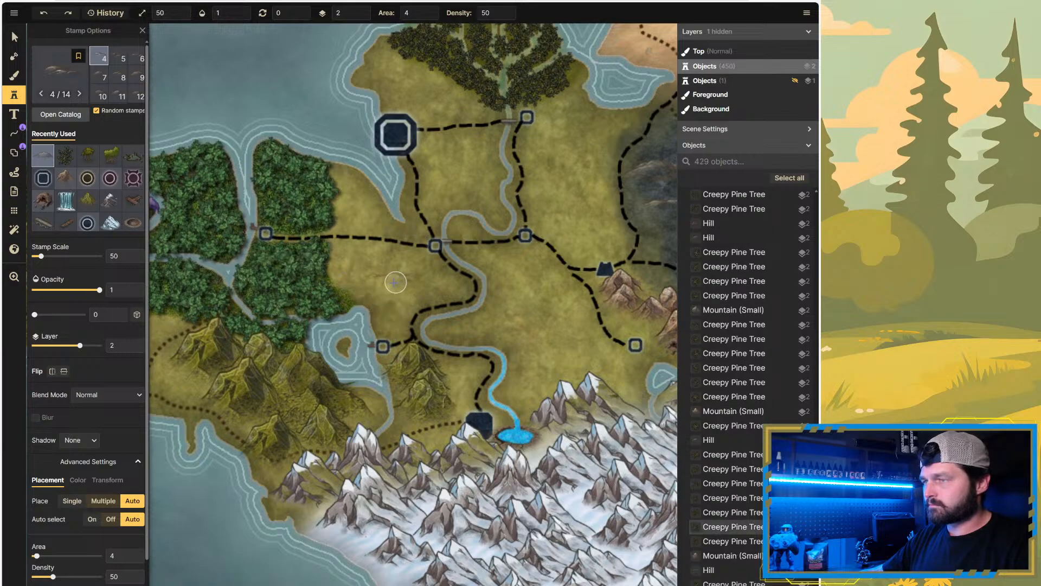
# Step: Try painting a stroke of scale 50 Hill stamps from the forest edge down to the lakeside town, and undo it
pyautogui.scroll(2, 380, 278)
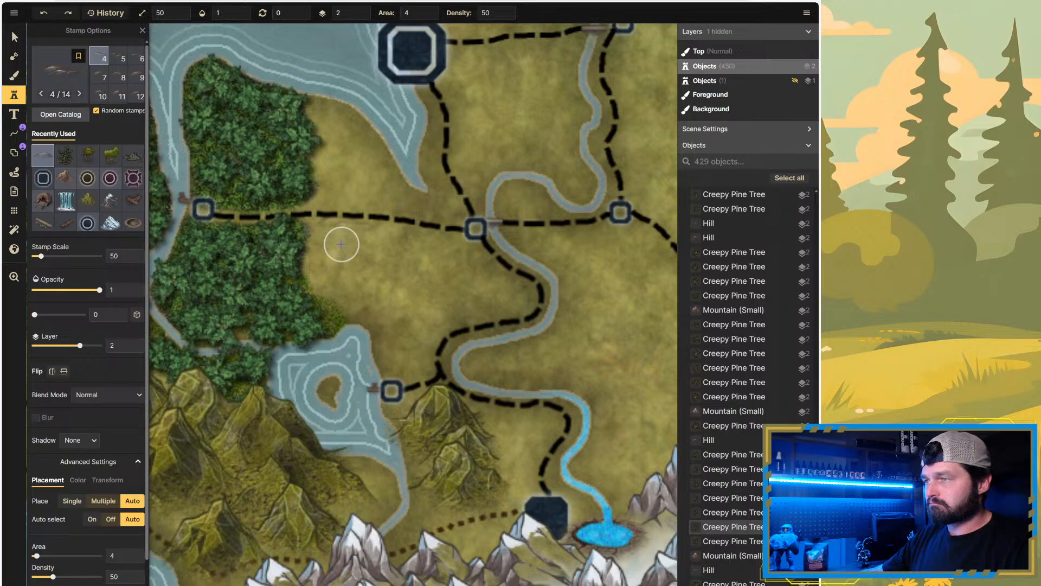
pyautogui.moveTo(347, 273)
pyautogui.mouseDown()
pyautogui.moveTo(395, 311)
pyautogui.moveTo(400, 349)
pyautogui.mouseUp()
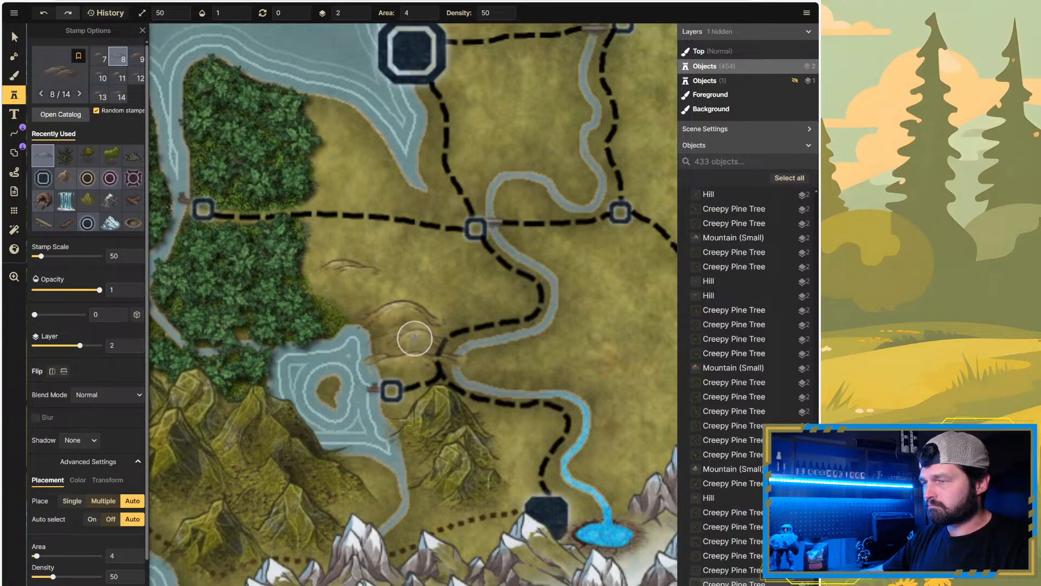
pyautogui.hotkey('ctrl', 'z')
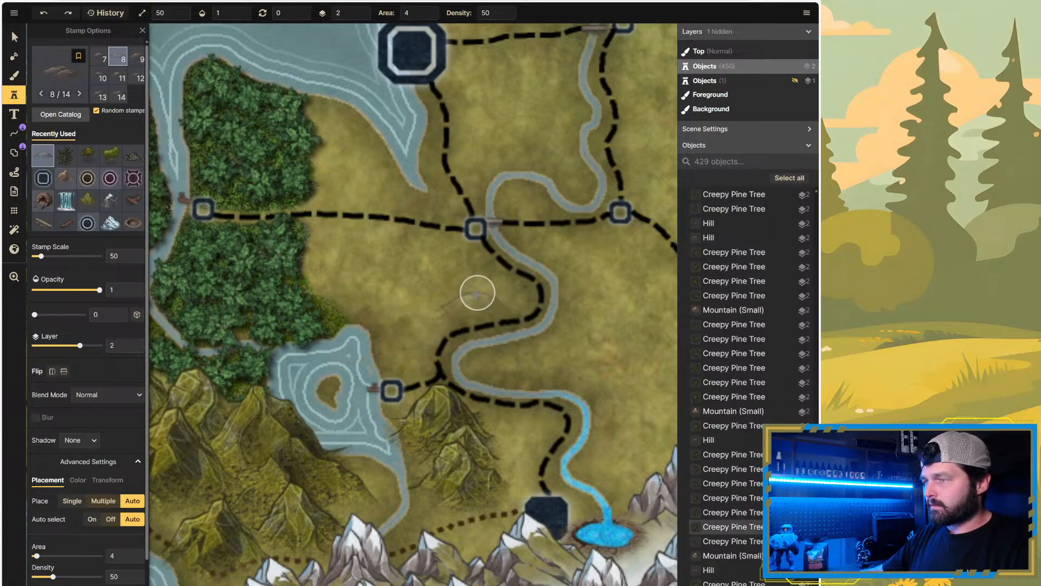
# Step: Set the Hill stamp's scale to 30, test one stroke above the lakeside town, and undo it
pyautogui.click(123, 256)
pyautogui.write('30')
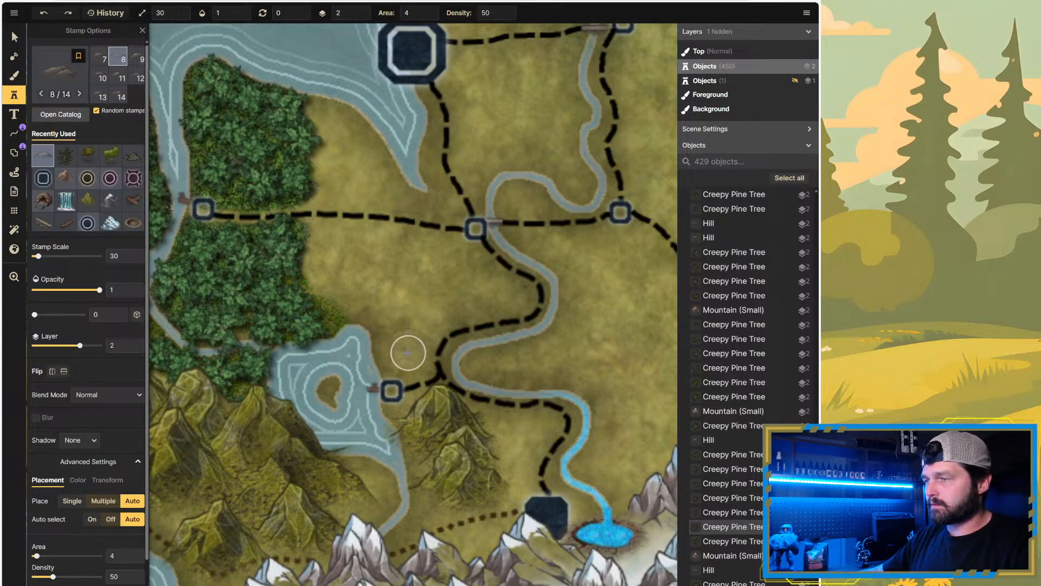
pyautogui.moveTo(407, 353)
pyautogui.mouseDown()
pyautogui.moveTo(432, 319)
pyautogui.moveTo(446, 317)
pyautogui.mouseUp()
pyautogui.hotkey('ctrl', 'z')
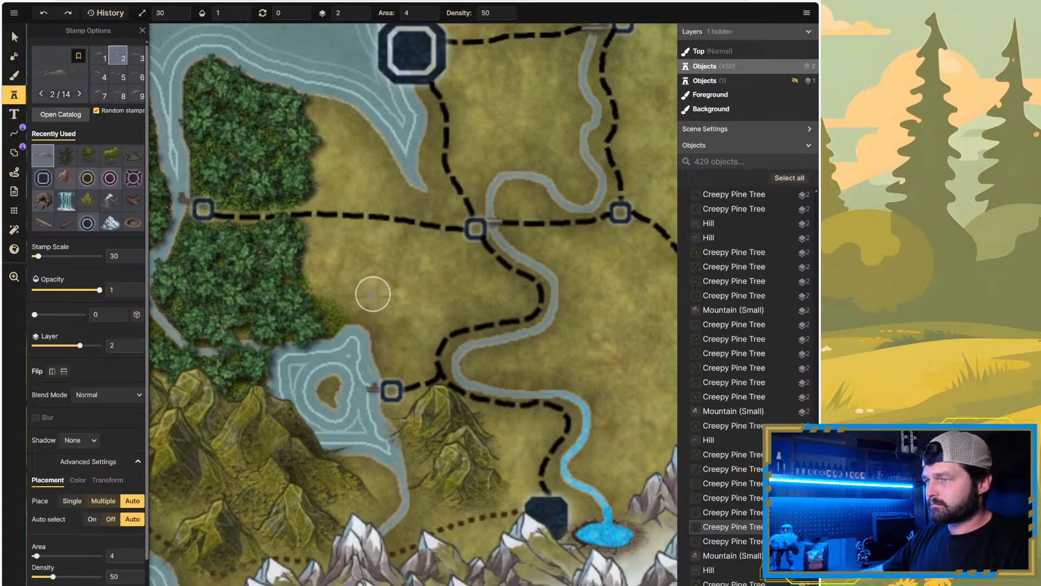
# Step: Paint scale 30 Hill stamps from the forest edge towards the river, around the lakeside town and beside the green mountains south of it
pyautogui.moveTo(372, 293); pyautogui.dragTo(491, 295)
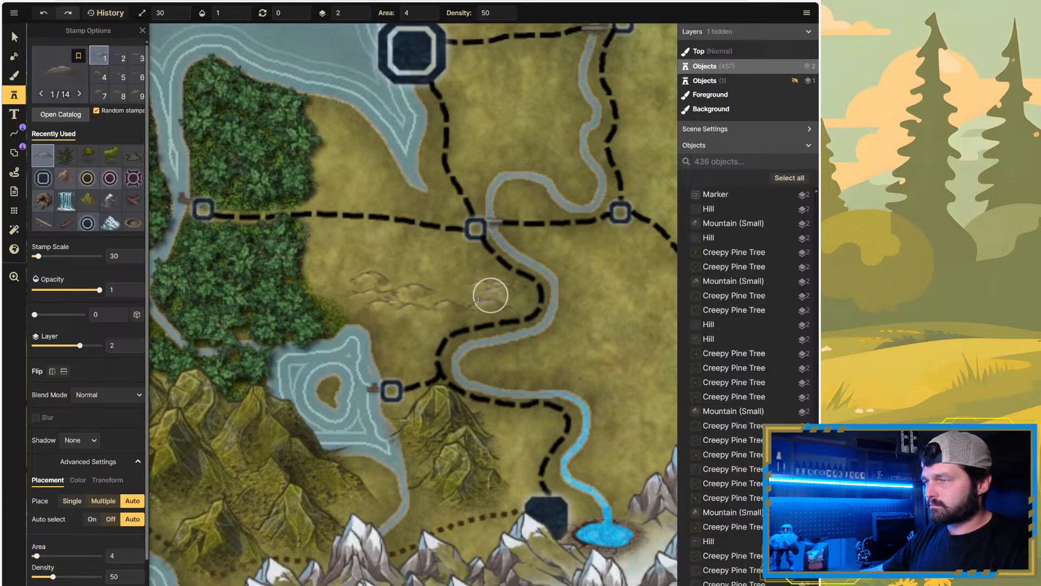
pyautogui.click(419, 337)
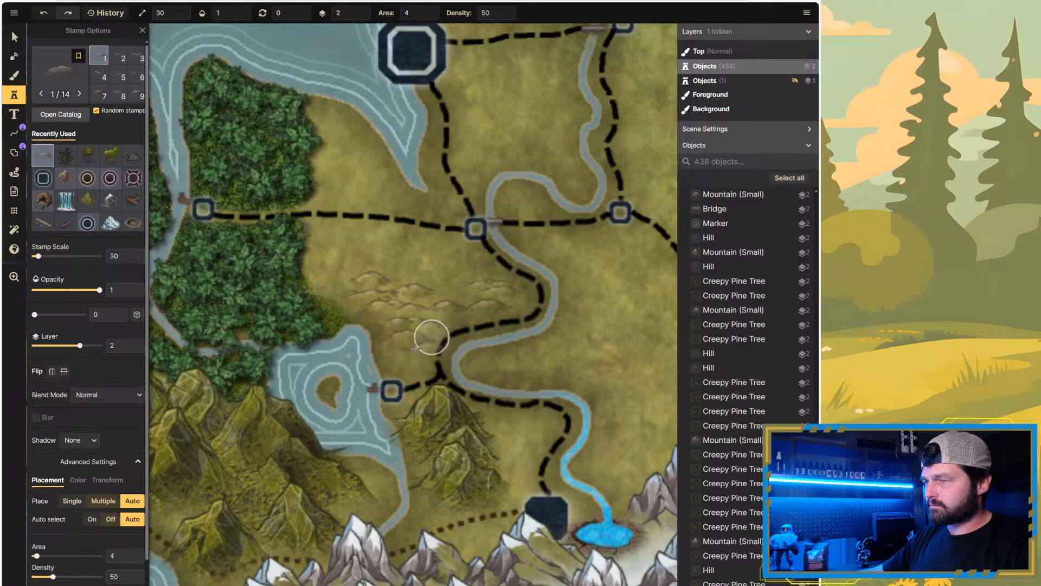
pyautogui.click(415, 367)
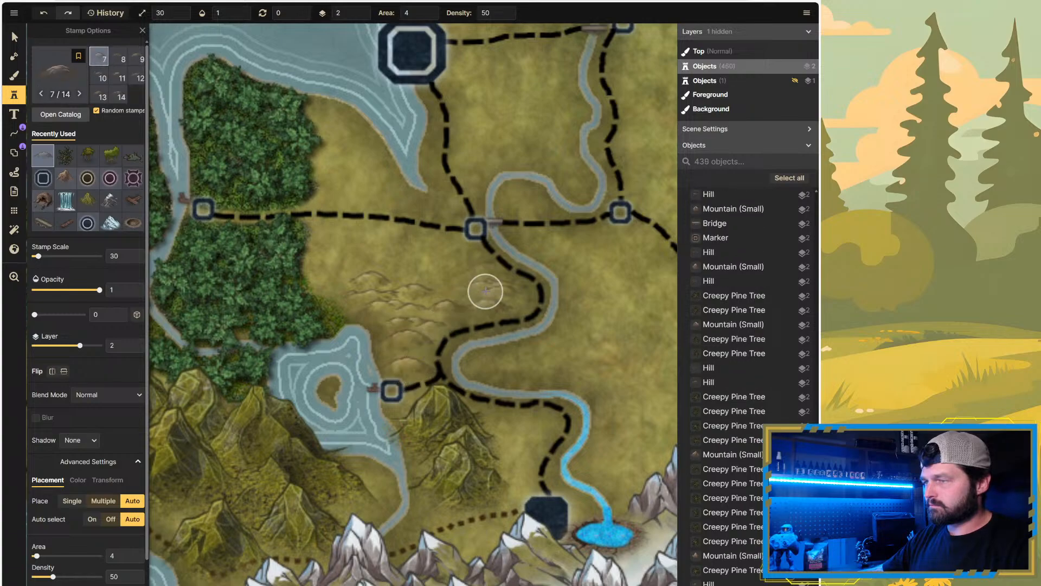
pyautogui.scroll(-4, 518, 268)
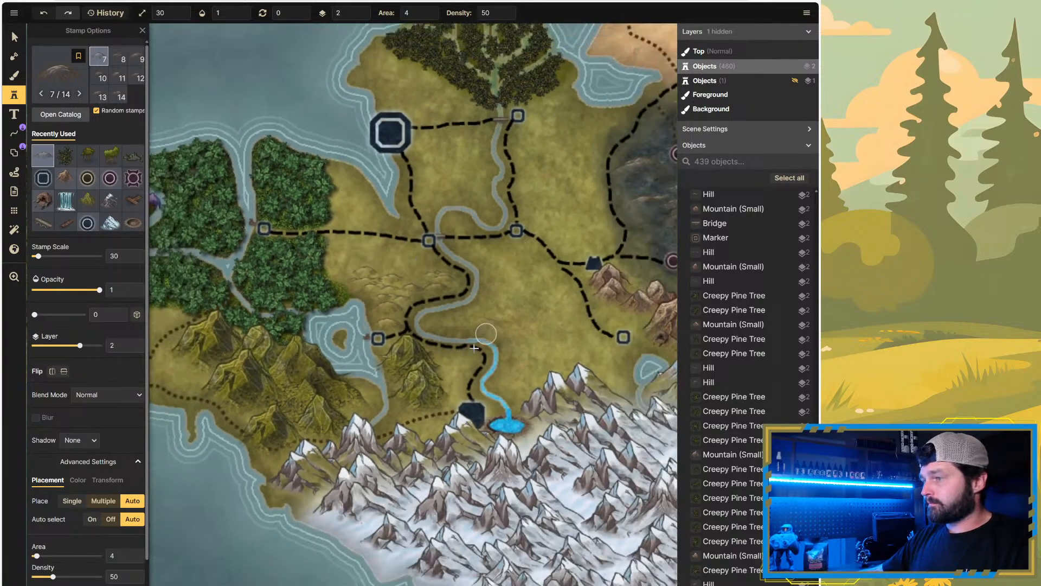
pyautogui.click(455, 364)
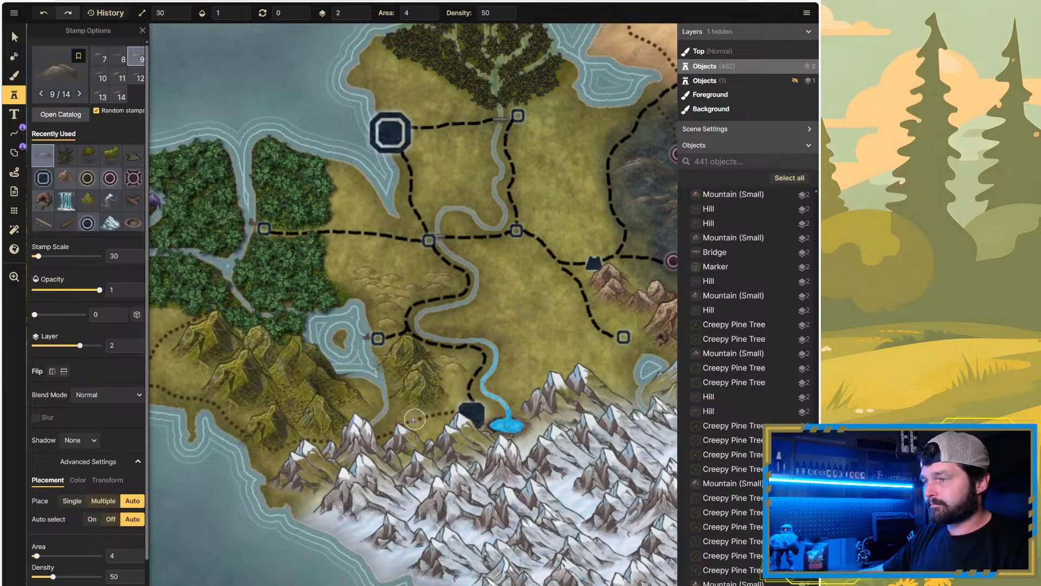
# Step: Extend the scale 30 hills north across the road west of the crossroads town and west to the forest edge
pyautogui.scroll(-3, 282, 257)
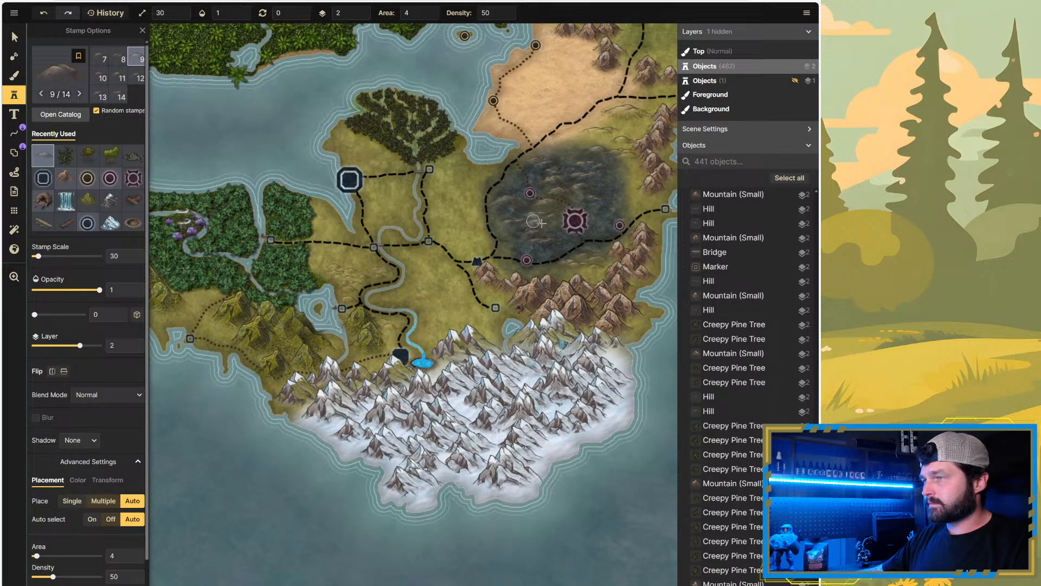
pyautogui.scroll(3, 553, 209)
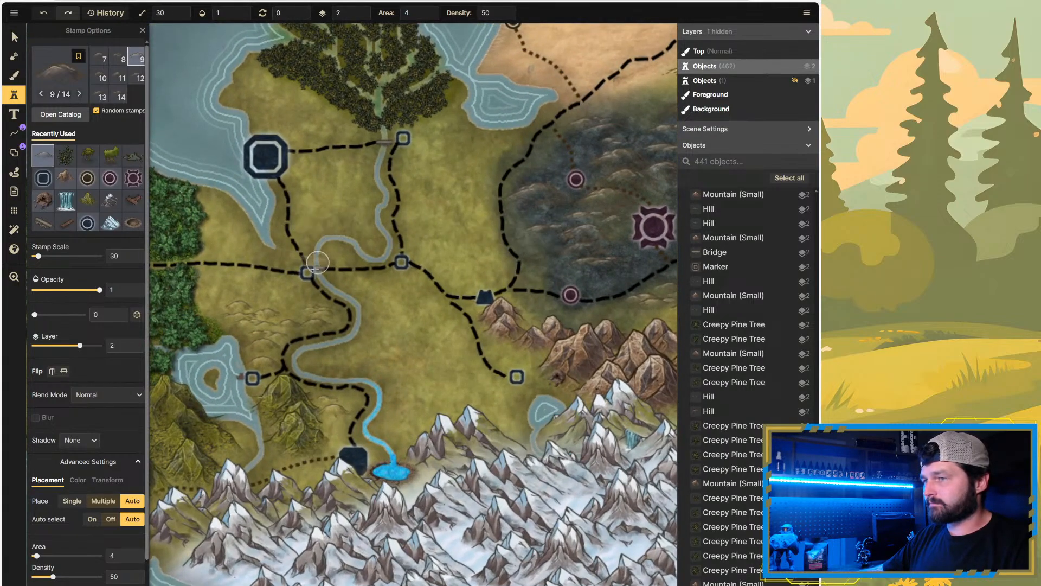
pyautogui.click(273, 270)
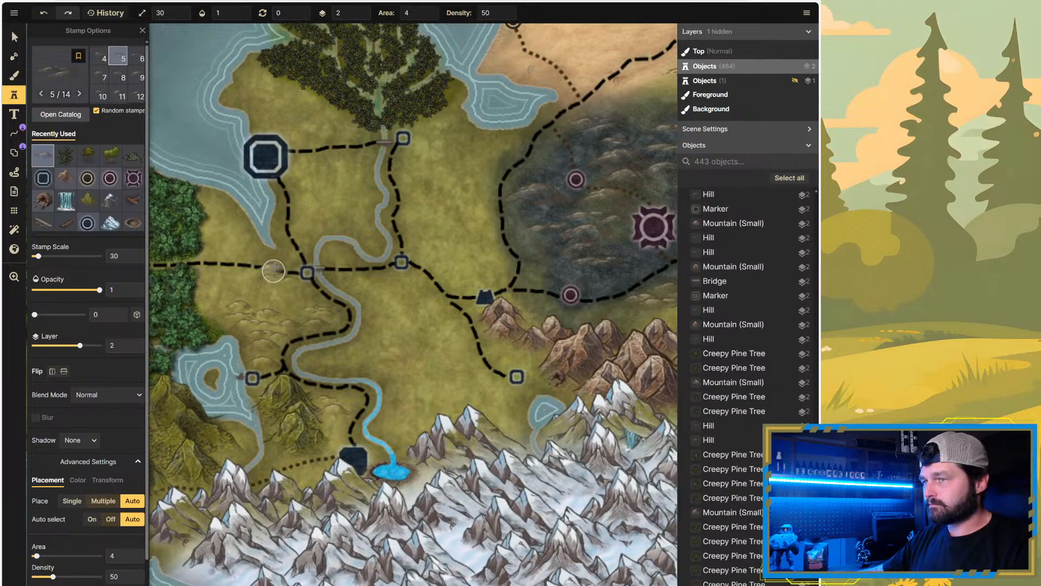
pyautogui.click(274, 264)
pyautogui.click(275, 291)
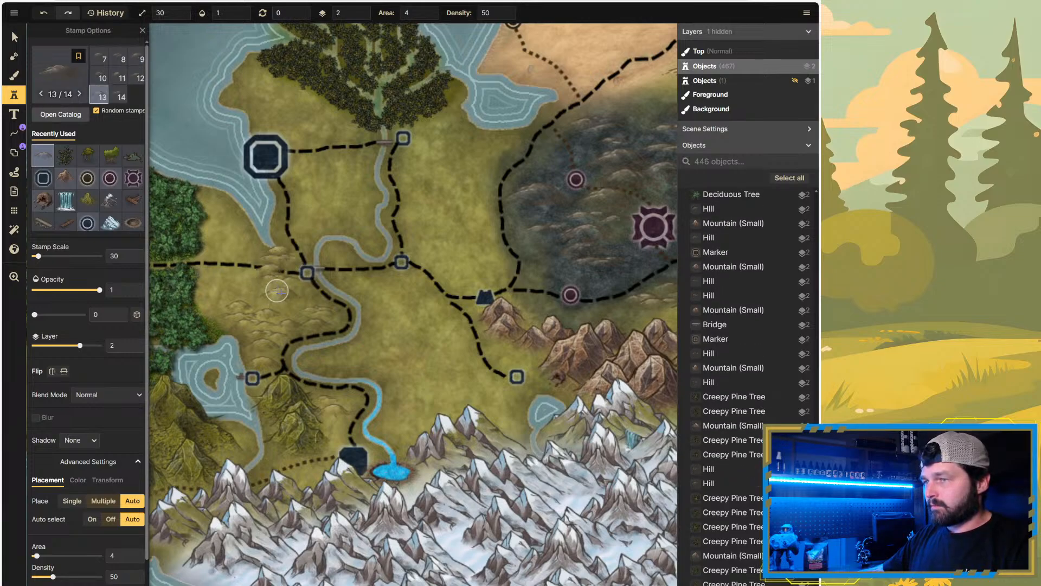
pyautogui.scroll(-2, 195, 274)
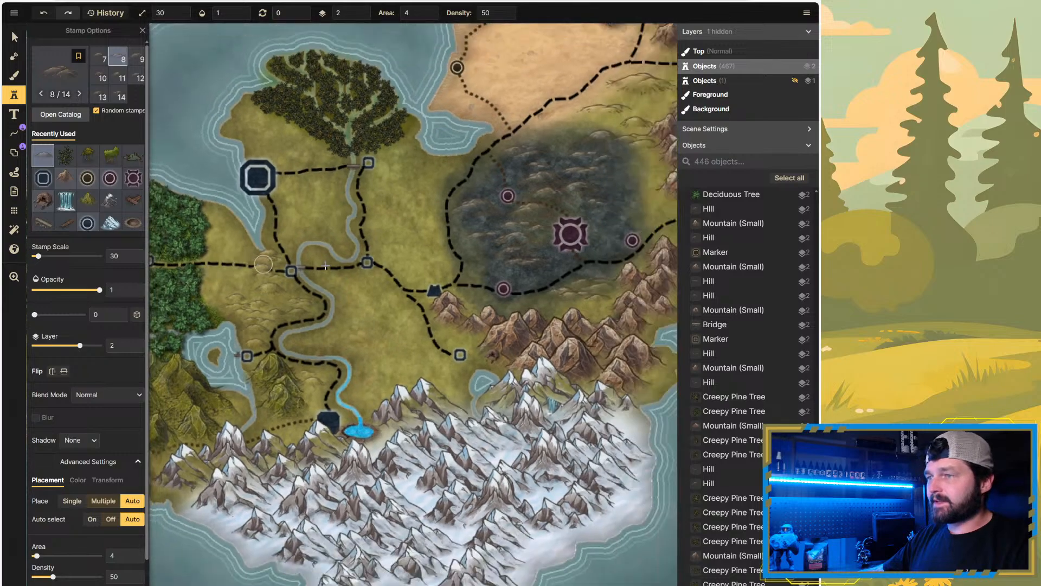
pyautogui.scroll(2, 308, 264)
pyautogui.scroll(2, 181, 227)
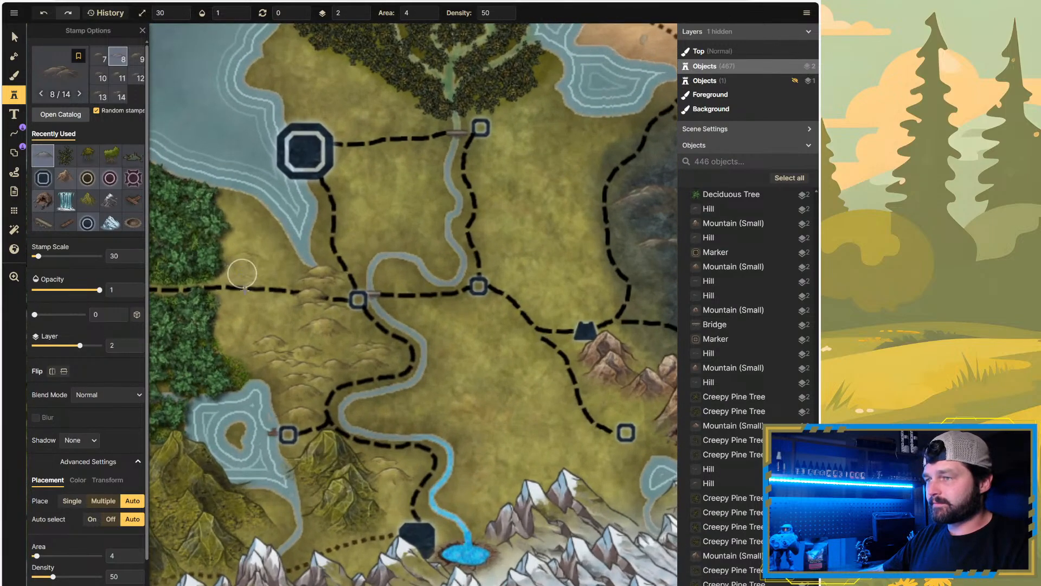
pyautogui.click(271, 320)
# Step: Try filling the plain between the river's eastern road and the dark wasteland with scale 30 Hill stamps
pyautogui.scroll(-2, 590, 239)
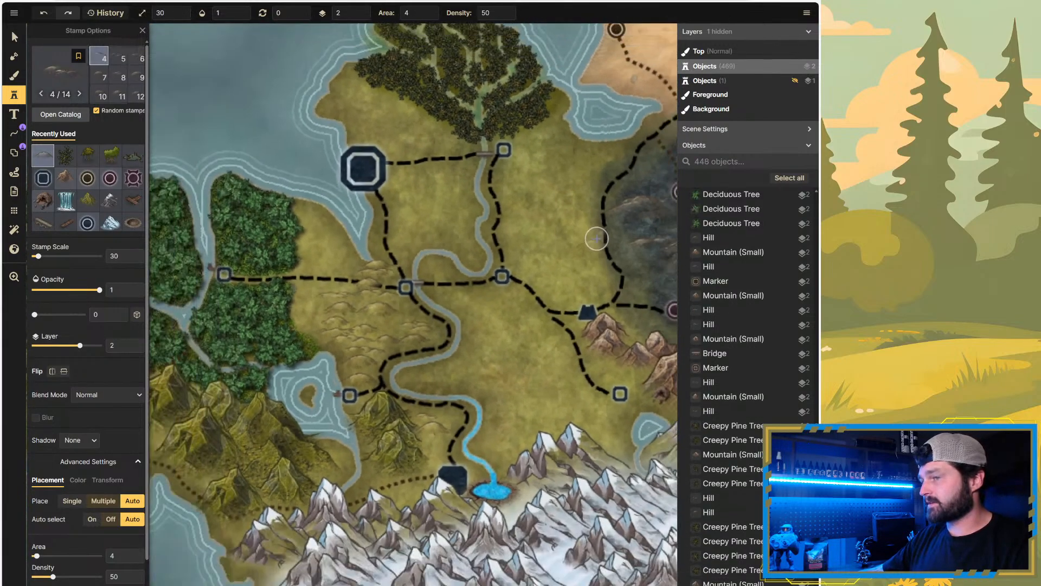
pyautogui.scroll(-1, 232, 220)
pyautogui.scroll(-1, 232, 220)
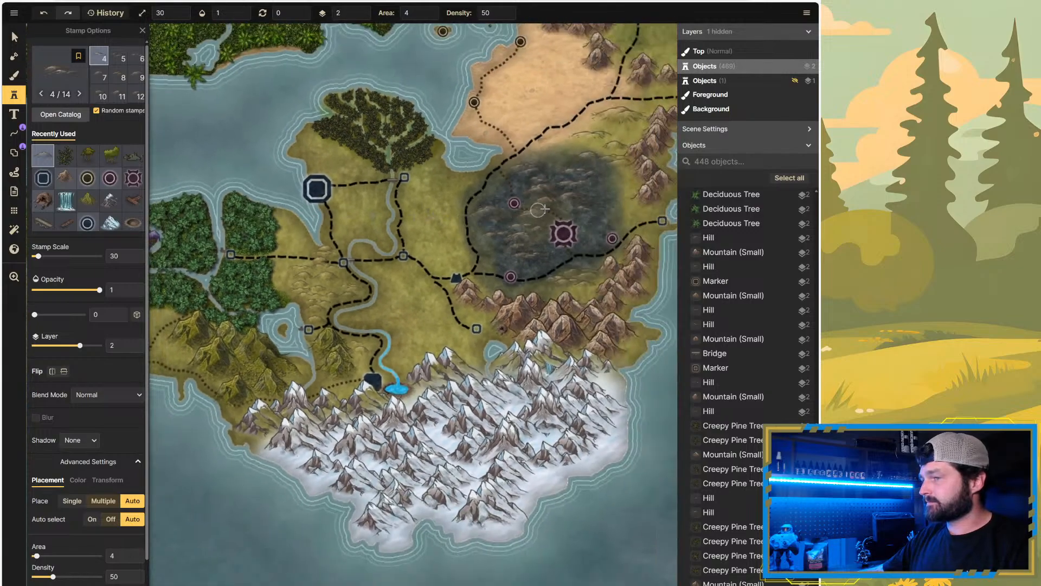
pyautogui.scroll(2, 558, 208)
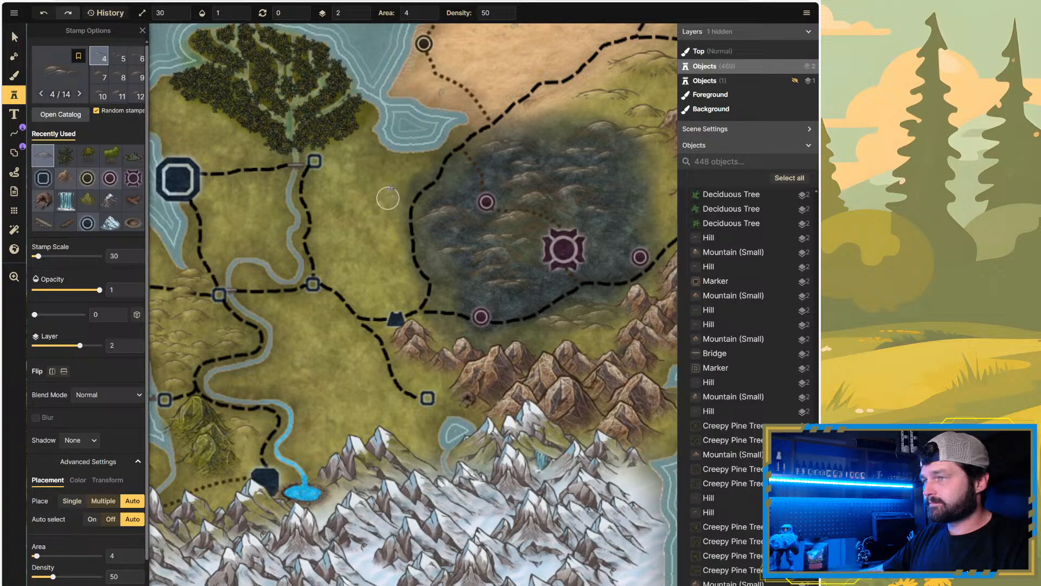
pyautogui.click(405, 169)
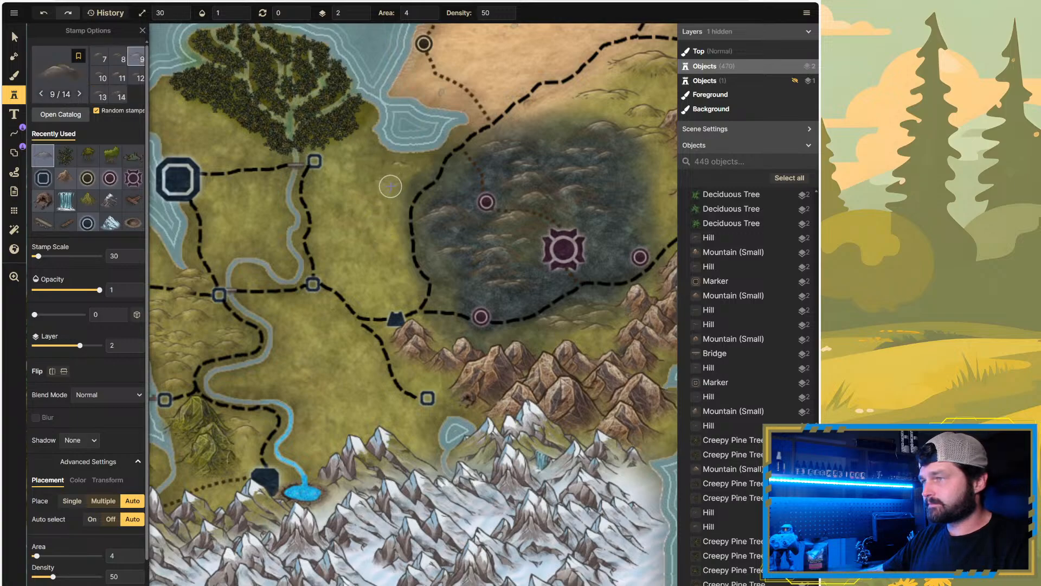
pyautogui.click(392, 185)
pyautogui.moveTo(362, 169)
pyautogui.mouseDown()
pyautogui.moveTo(396, 181)
pyautogui.moveTo(374, 274)
pyautogui.moveTo(354, 195)
pyautogui.moveTo(342, 193)
pyautogui.moveTo(378, 225)
pyautogui.moveTo(386, 294)
pyautogui.moveTo(360, 287)
pyautogui.moveTo(339, 260)
pyautogui.moveTo(340, 221)
pyautogui.mouseUp()
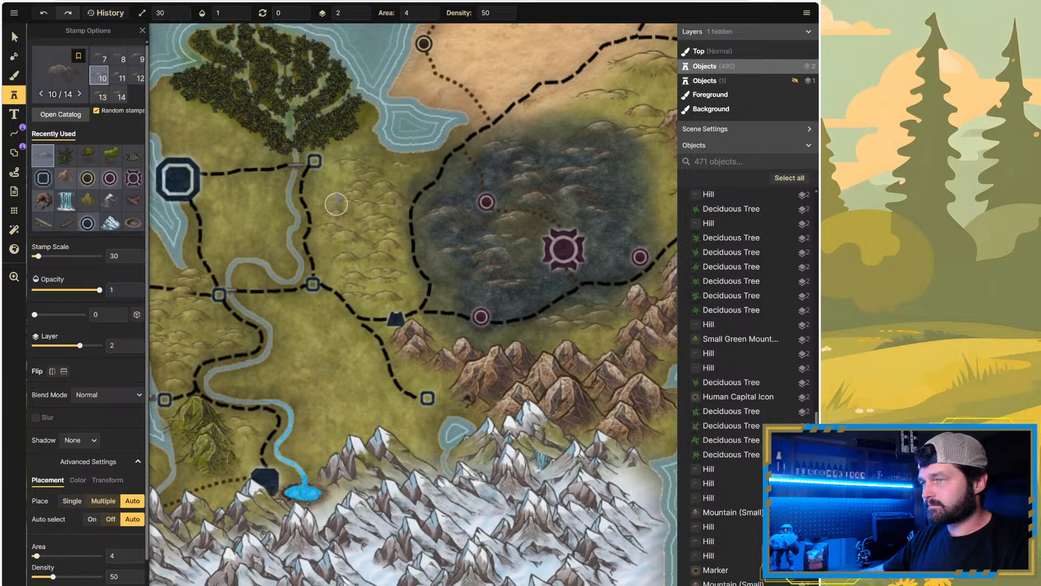
pyautogui.moveTo(338, 183)
pyautogui.mouseDown()
pyautogui.moveTo(361, 150)
pyautogui.moveTo(423, 162)
pyautogui.mouseUp()
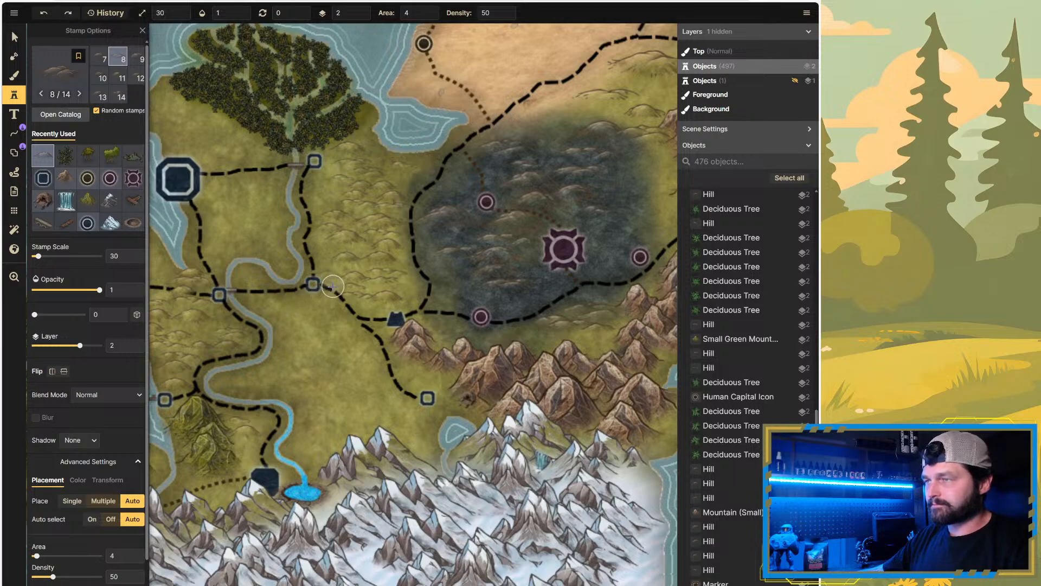
# Step: Undo all the Hill stamps painted on the plain west of the dark wasteland
pyautogui.hotkey('ctrl', 'z')
pyautogui.hotkey('ctrl', 'z')
pyautogui.hotkey('ctrl', 'z')
pyautogui.hotkey('ctrl', 'z')
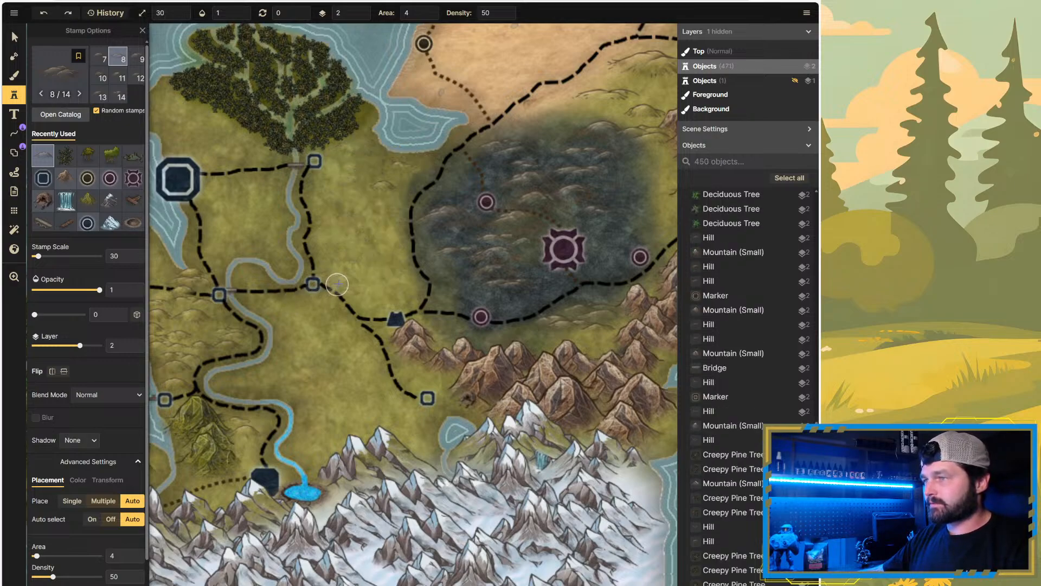
pyautogui.hotkey('ctrl', 'z')
pyautogui.hotkey('ctrl', 'z')
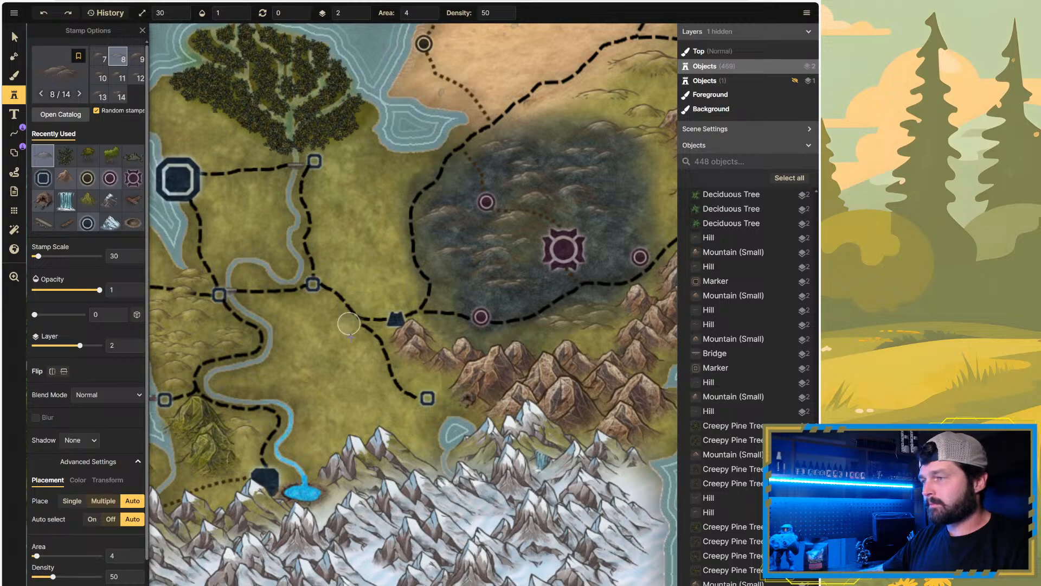
# Step: Examine the southern continent as a whole to judge which areas still need hills
pyautogui.scroll(-2, 310, 334)
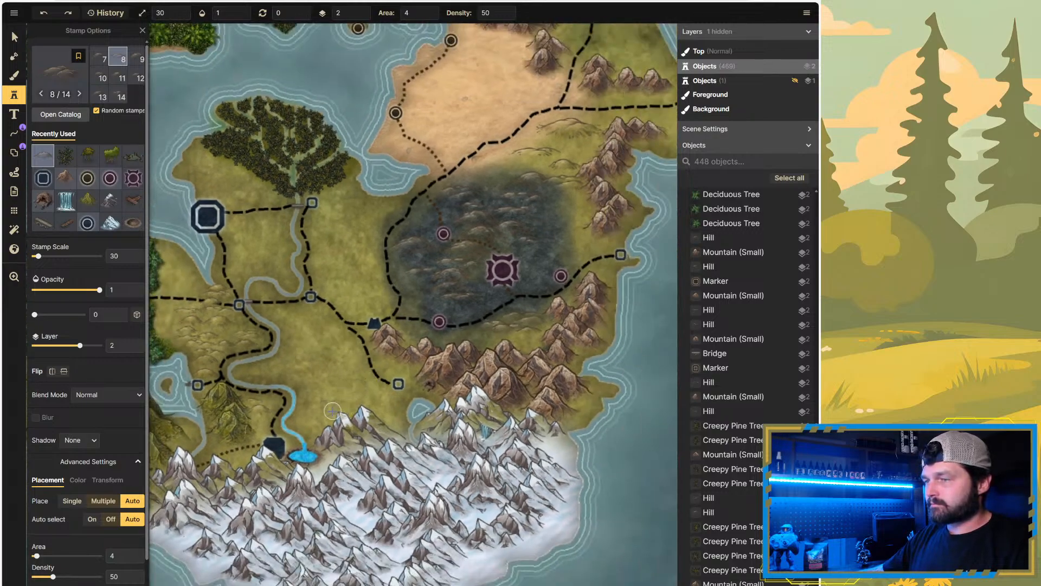
pyautogui.scroll(-3, 444, 336)
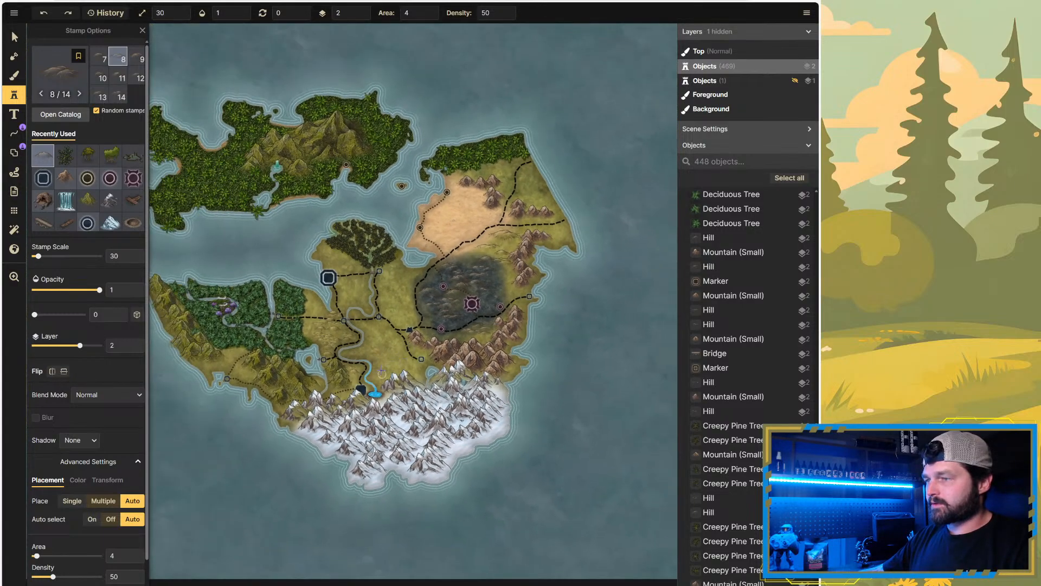
pyautogui.scroll(4, 382, 374)
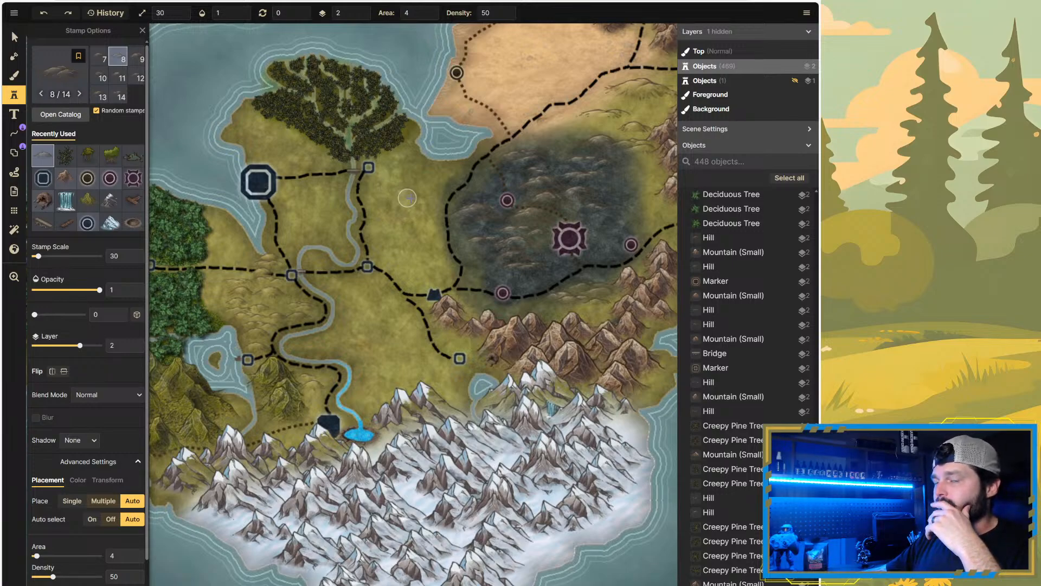
pyautogui.scroll(-3, 415, 199)
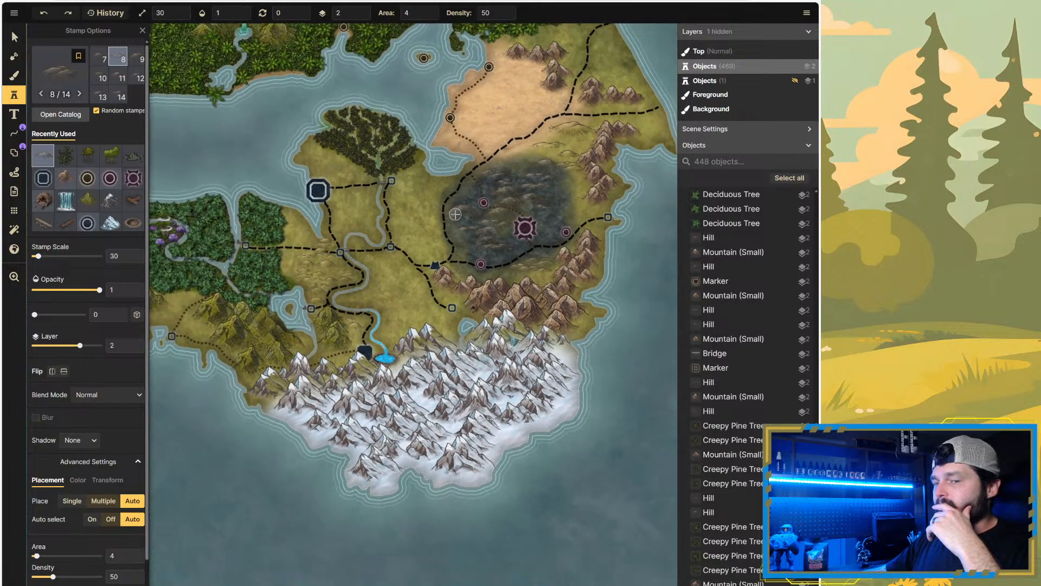
pyautogui.scroll(-1, 441, 207)
pyautogui.scroll(-2, 448, 212)
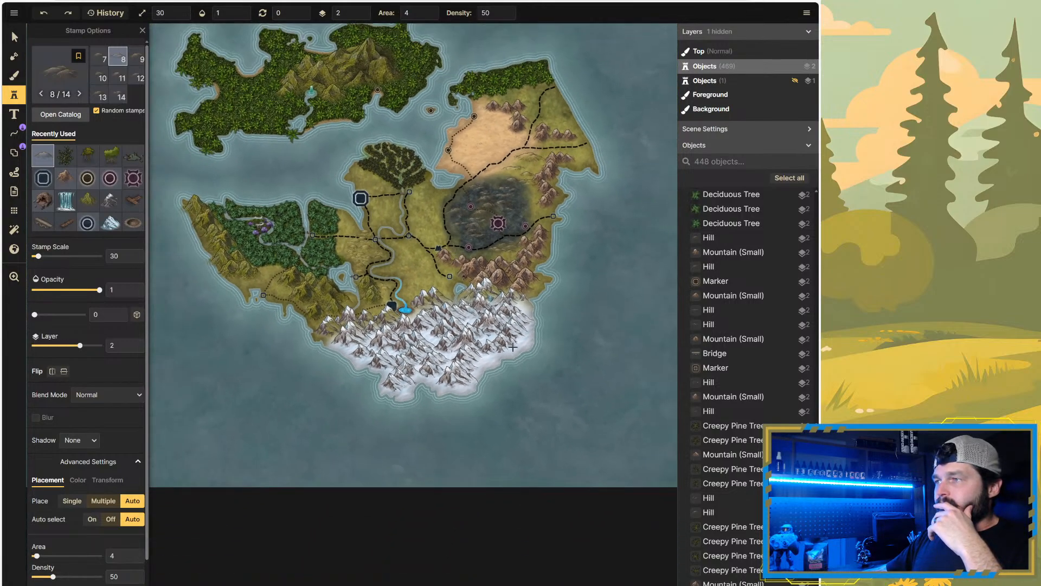
pyautogui.scroll(5, 441, 162)
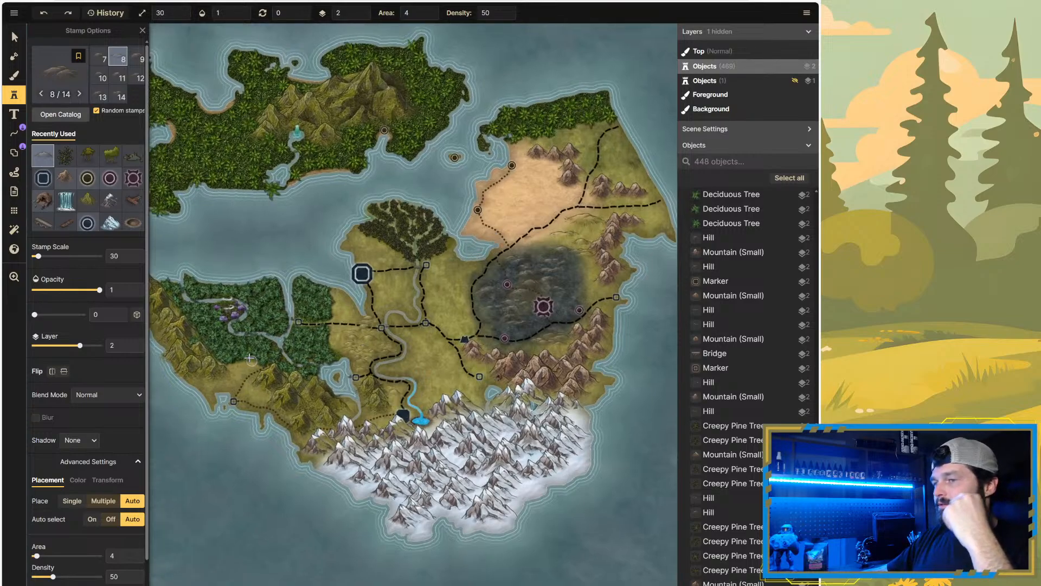
# Step: Place scale 30 Hill stamps south of the western forest and around the coastal town's dotted trail, redoing the one inside its bend
pyautogui.scroll(6, 224, 388)
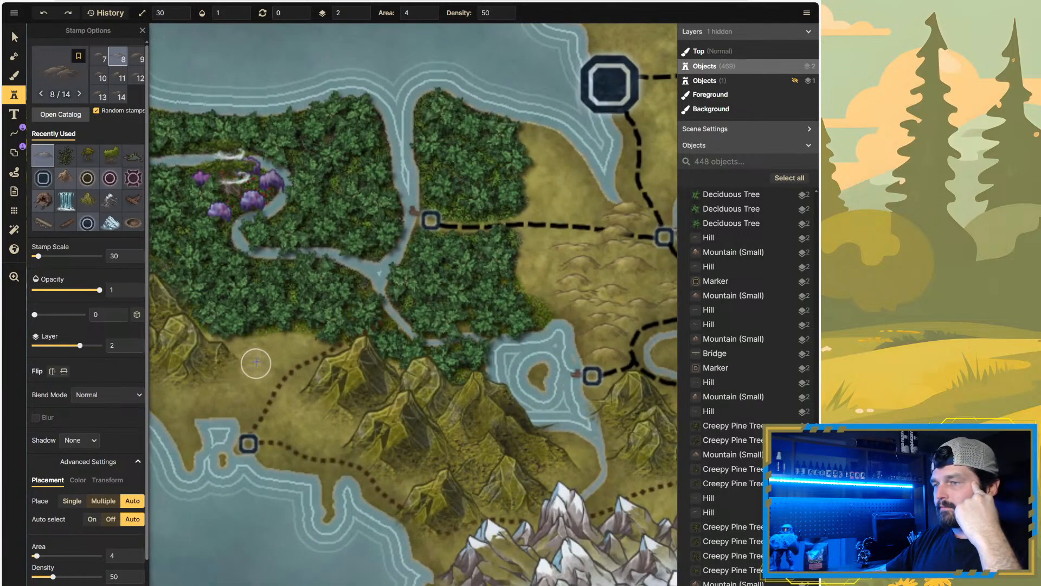
pyautogui.click(243, 384)
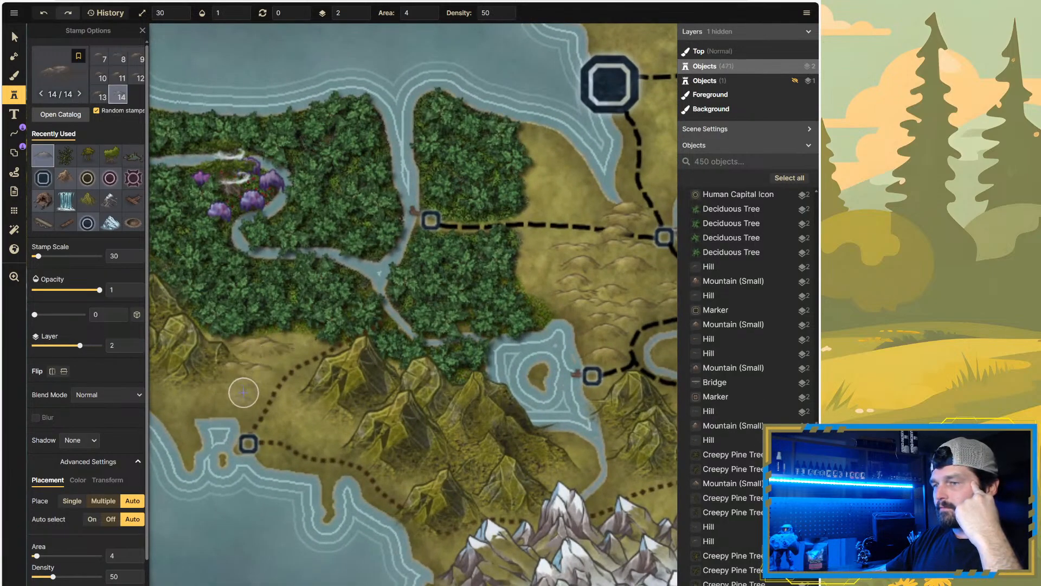
pyautogui.click(223, 392)
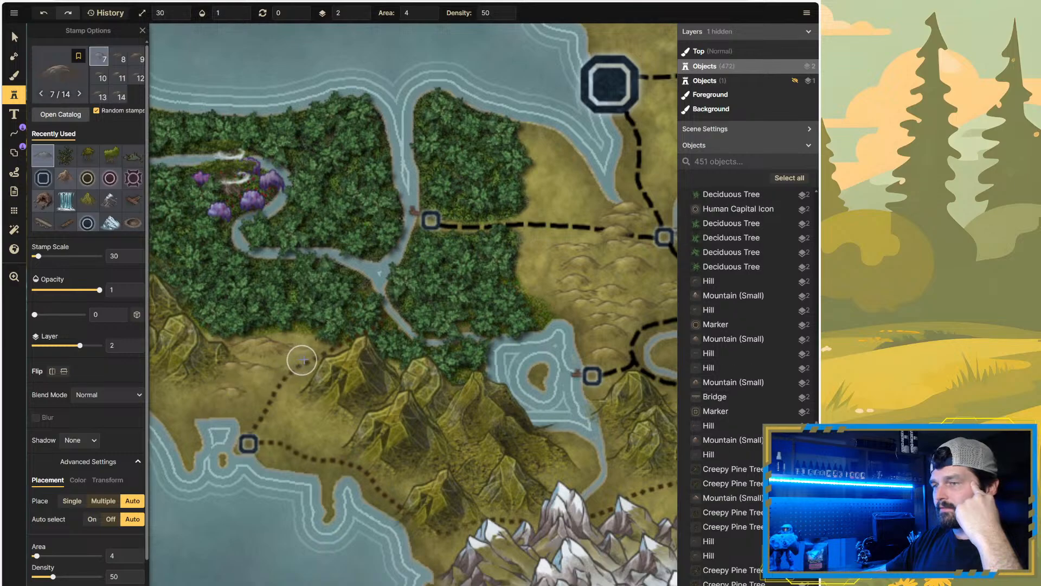
pyautogui.click(301, 360)
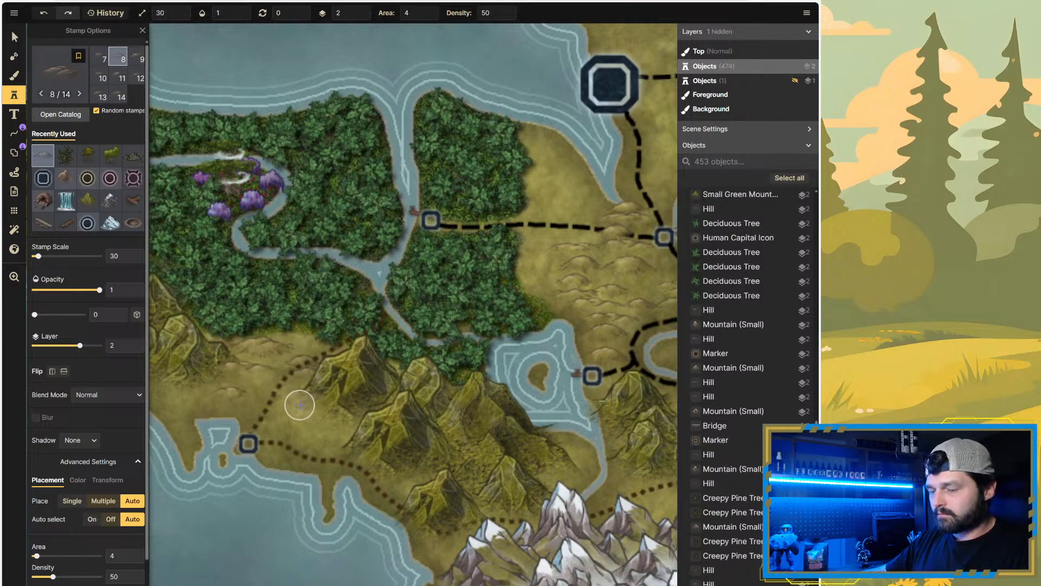
pyautogui.hotkey('ctrl', 'z')
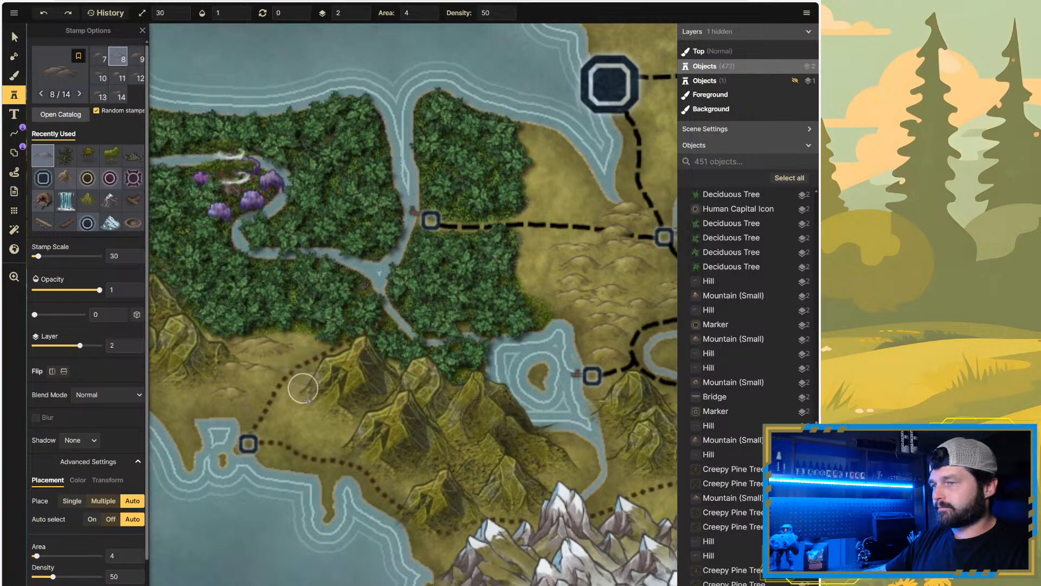
pyautogui.scroll(-2, 234, 392)
pyautogui.click(297, 418)
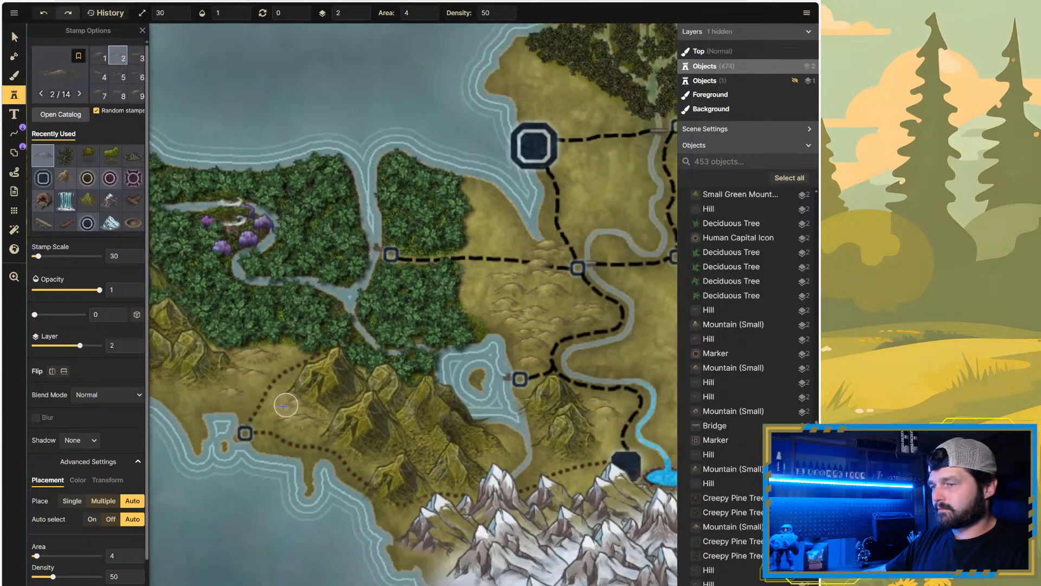
# Step: Compare the hill coverage on the southwestern coast and the central plains at full-map and regional views
pyautogui.scroll(-2, 209, 352)
pyautogui.scroll(-2, 374, 344)
pyautogui.scroll(-2, 297, 321)
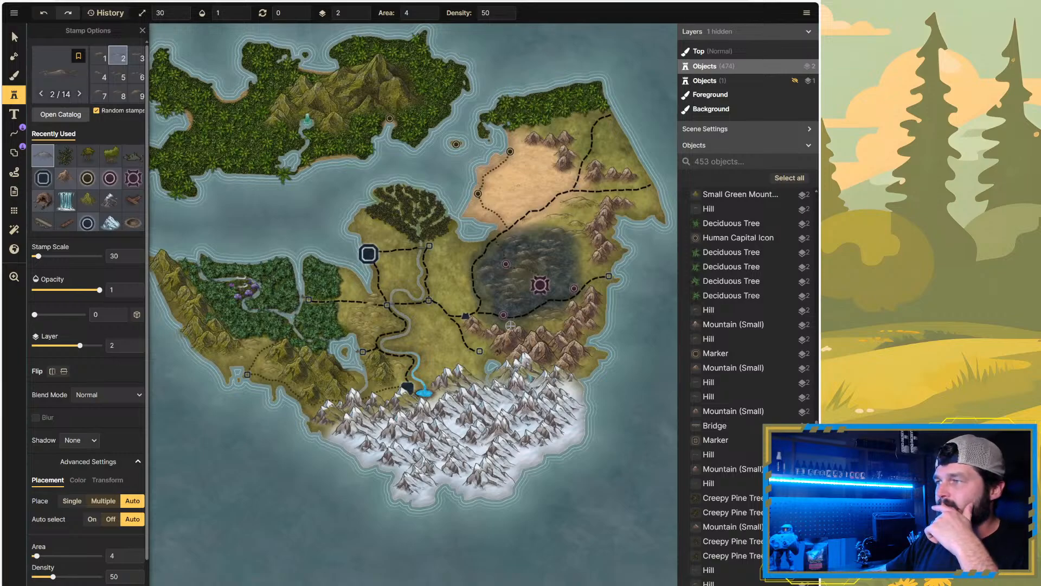
pyautogui.scroll(2, 440, 323)
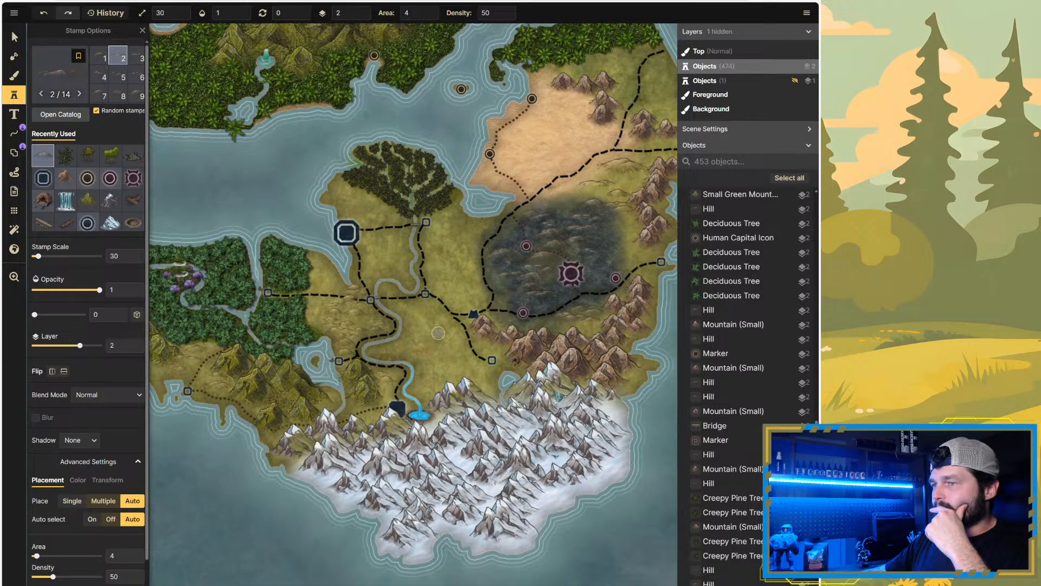
pyautogui.scroll(-3, 388, 317)
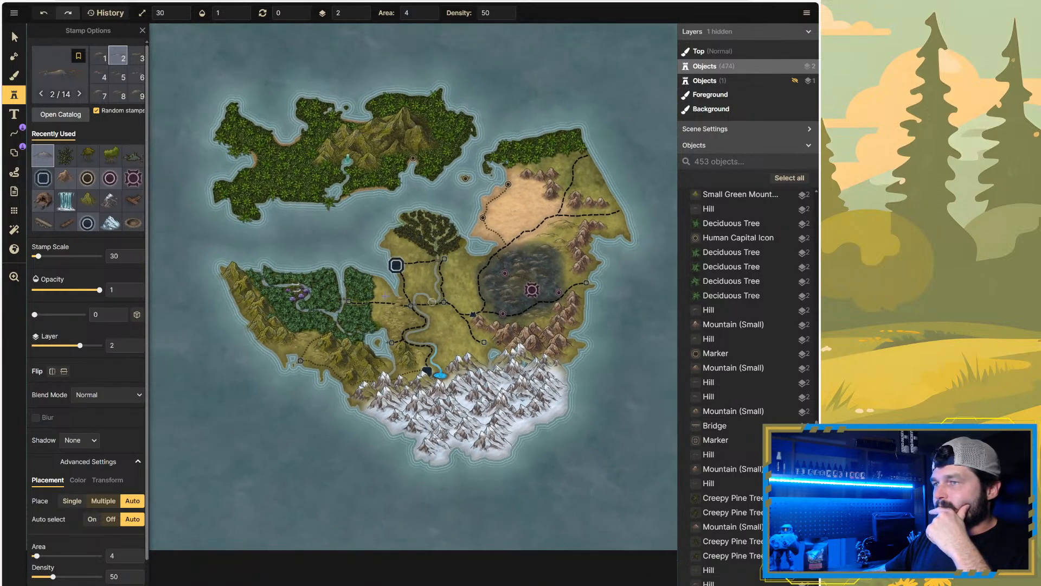
pyautogui.scroll(1, 323, 300)
pyautogui.scroll(3, 354, 303)
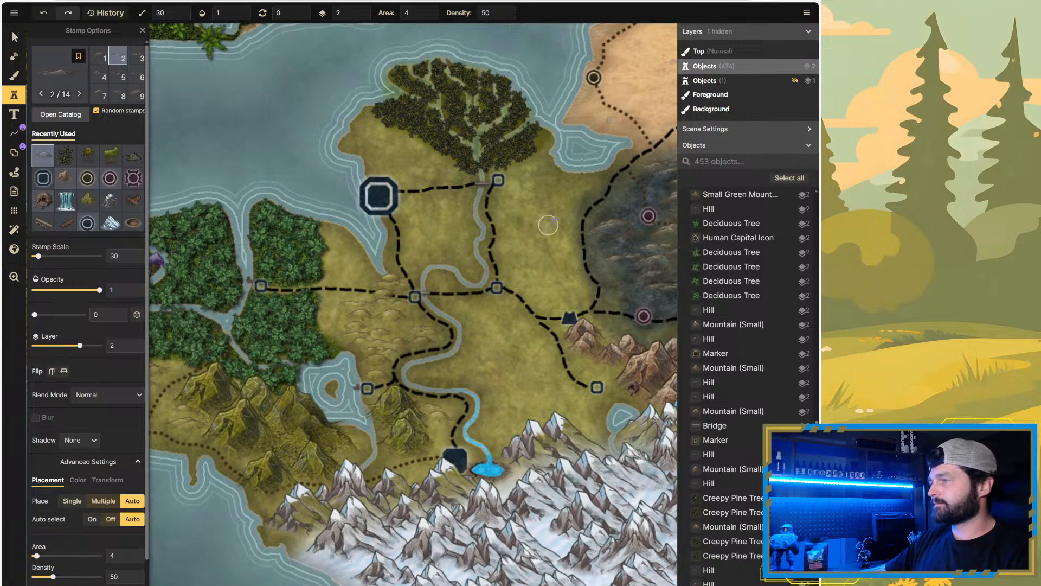
# Step: Place scale 30 Hill stamps down the plain between the central river road and the dark wasteland
pyautogui.click(578, 193)
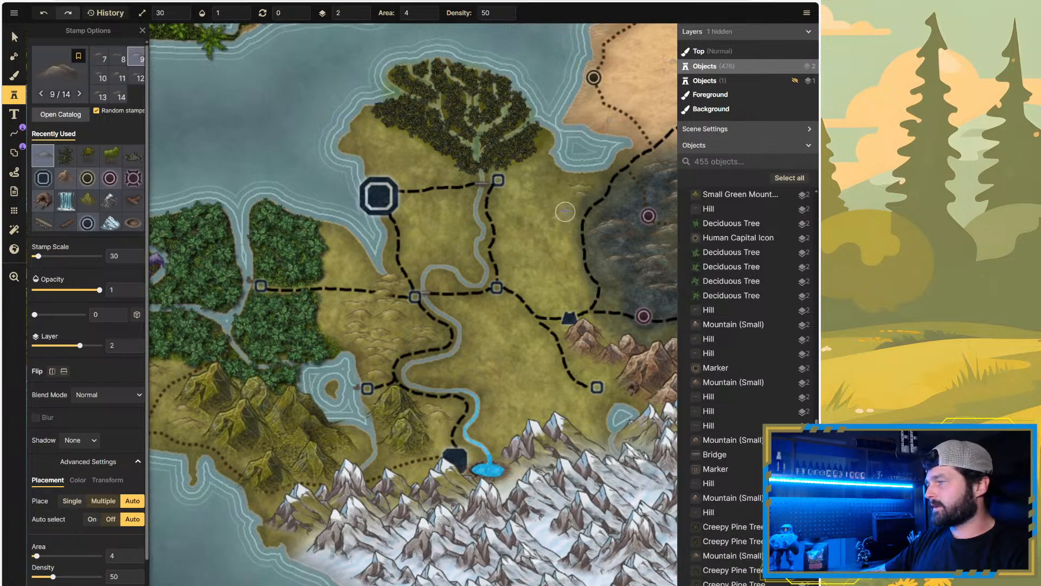
pyautogui.click(565, 211)
pyautogui.click(551, 242)
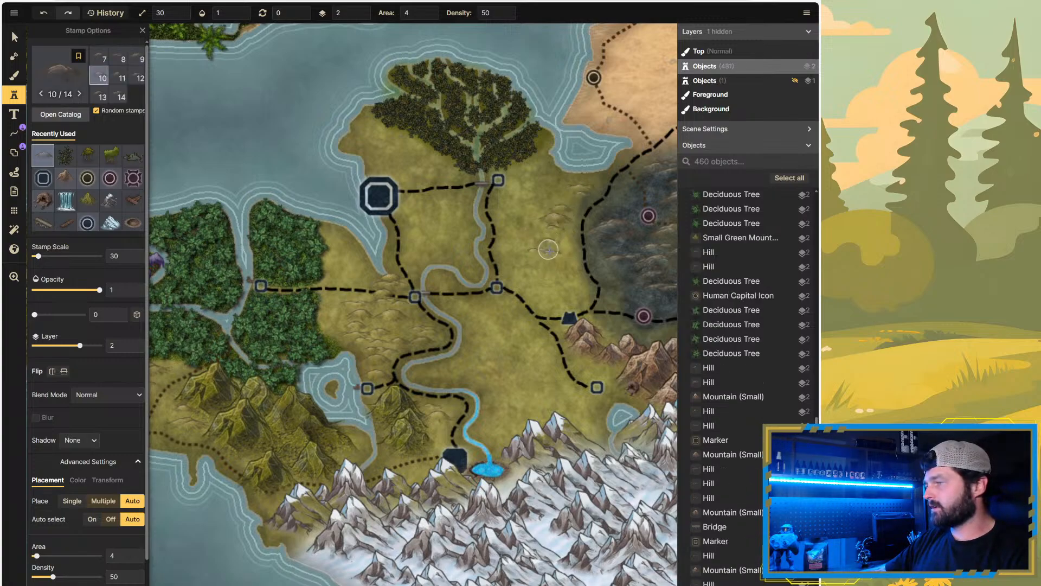
pyautogui.click(575, 283)
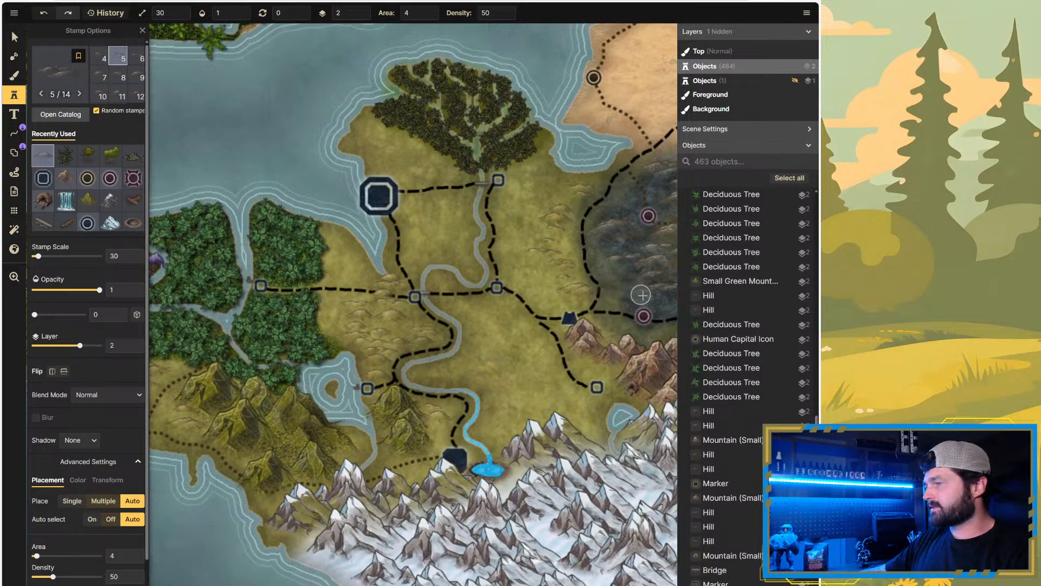
# Step: Undo the last Hill stamps near the wasteland's western road and place new scale 30 hills just north of the dark fort marker
pyautogui.scroll(-2, 542, 265)
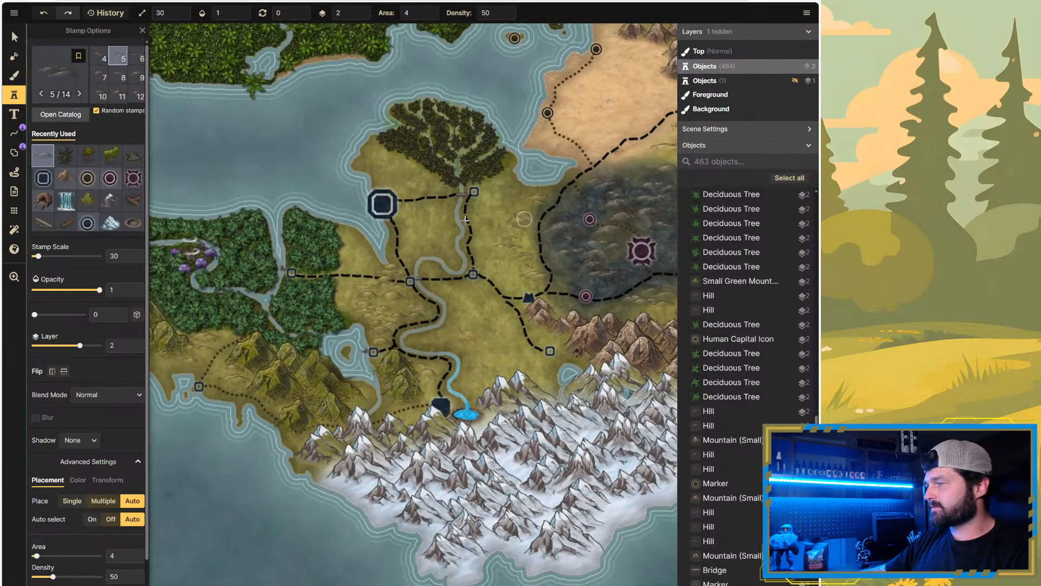
pyautogui.scroll(-2, 524, 218)
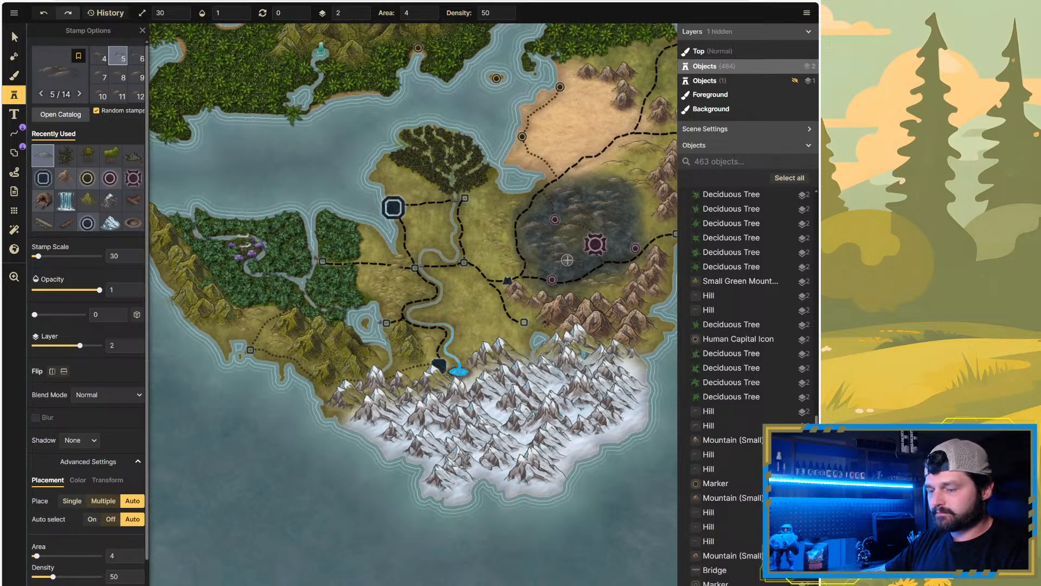
pyautogui.hotkey('ctrl', 'z')
pyautogui.scroll(3, 529, 247)
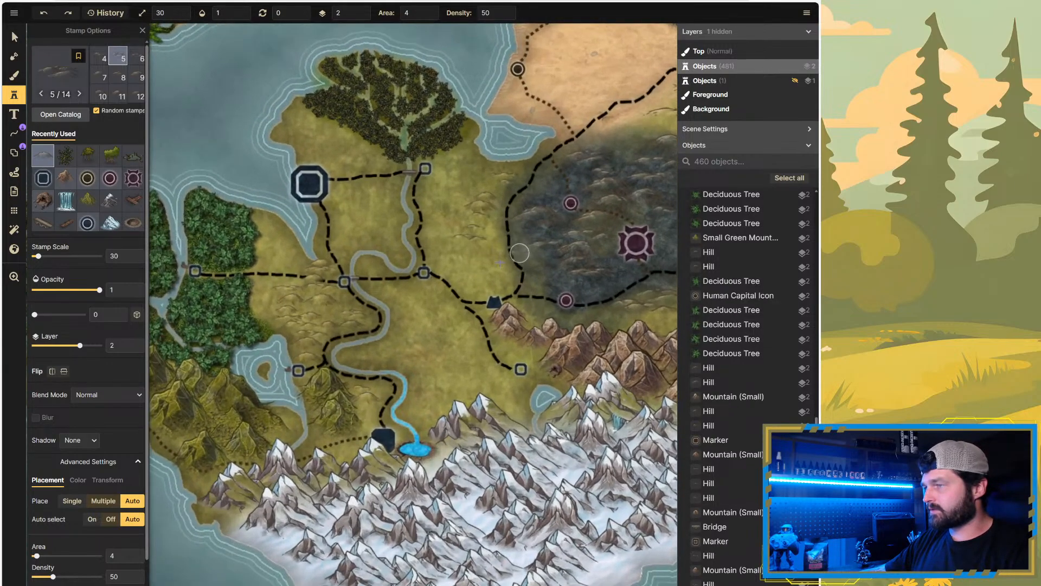
pyautogui.click(481, 278)
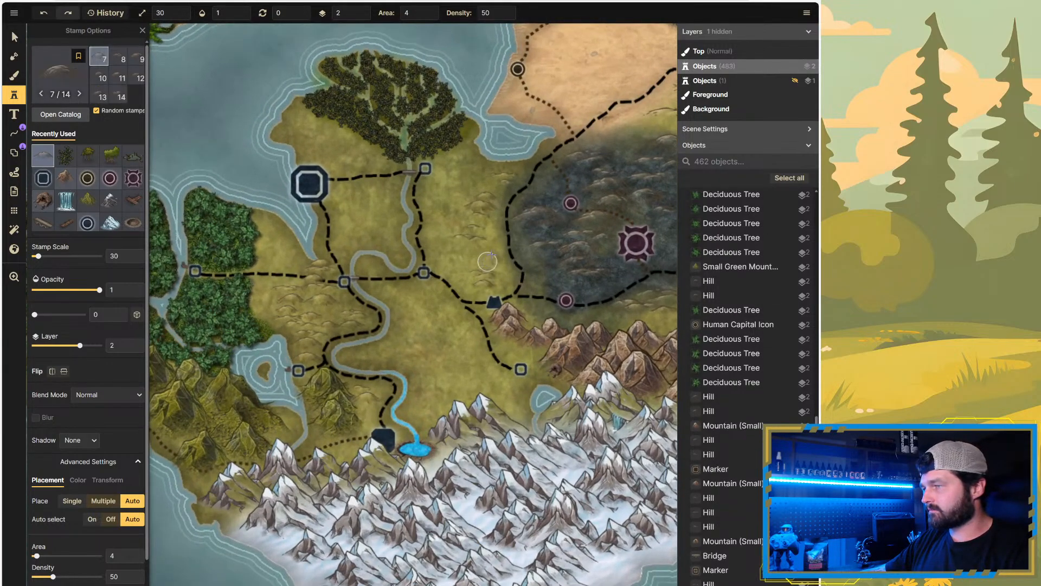
pyautogui.click(492, 253)
# Step: Review the hill coverage, then choose the frosty blue-white tree stamp from the Fantasy Battlemaps Forest pack in the stamp catalog
pyautogui.scroll(-2, 620, 250)
pyautogui.scroll(-1, 618, 250)
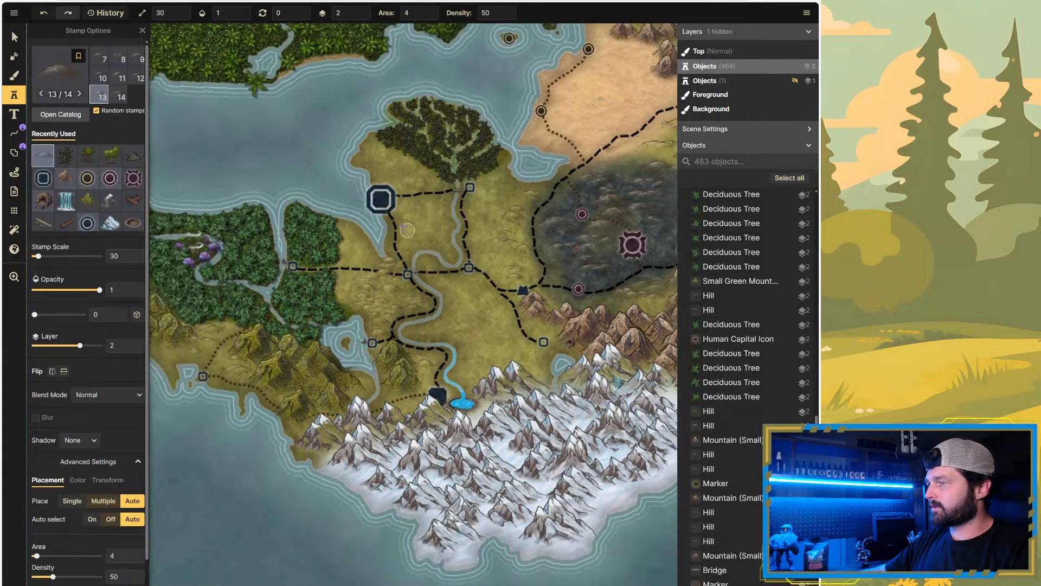
pyautogui.scroll(-2, 411, 219)
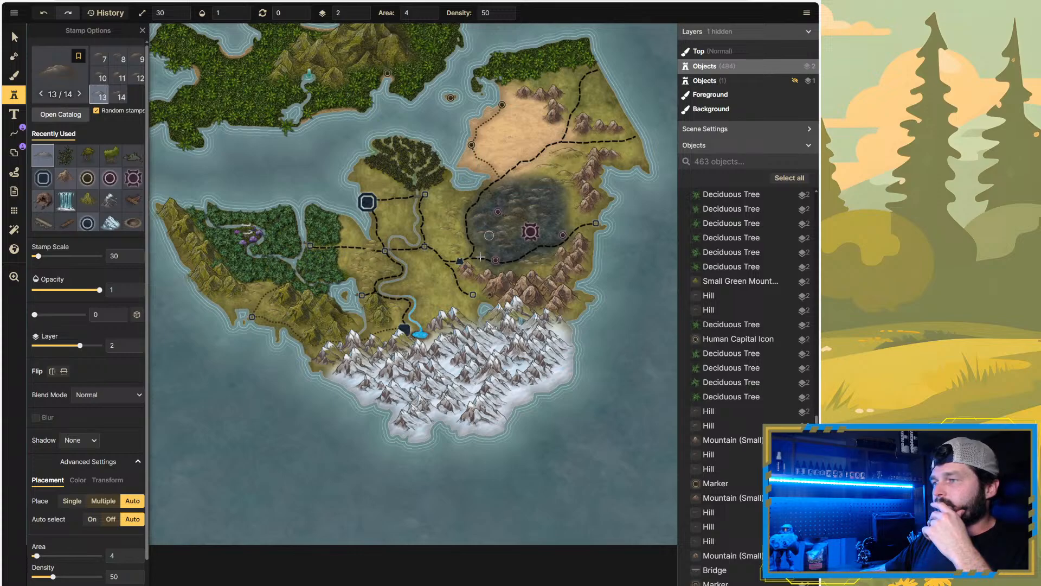
pyautogui.scroll(2, 429, 302)
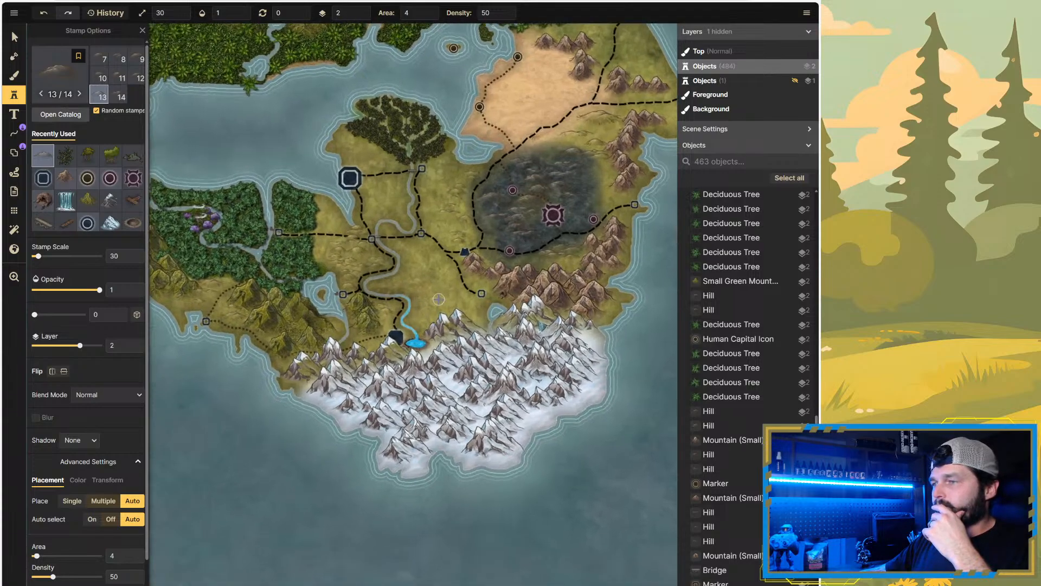
pyautogui.scroll(2, 442, 297)
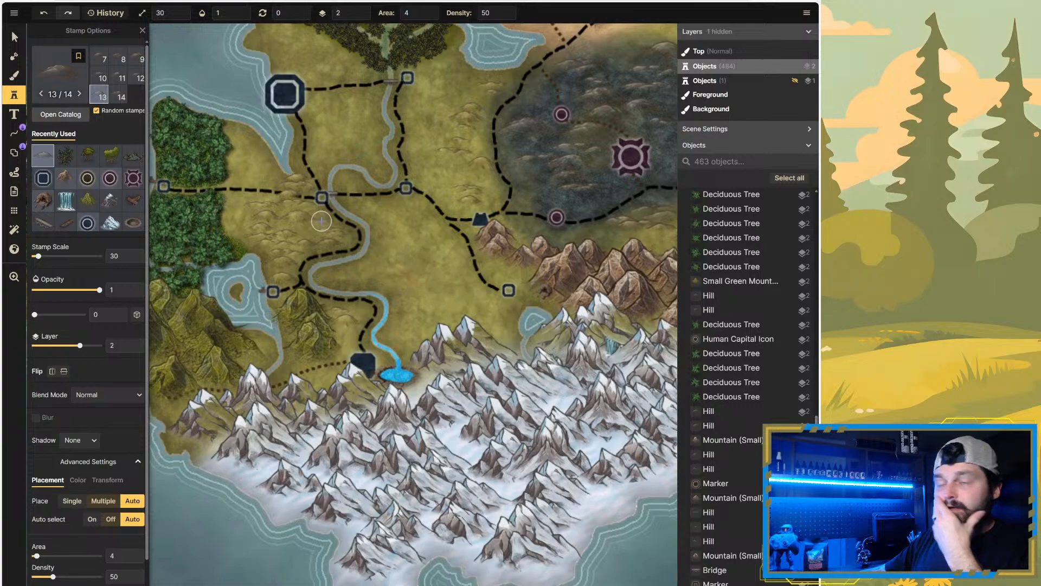
pyautogui.click(54, 115)
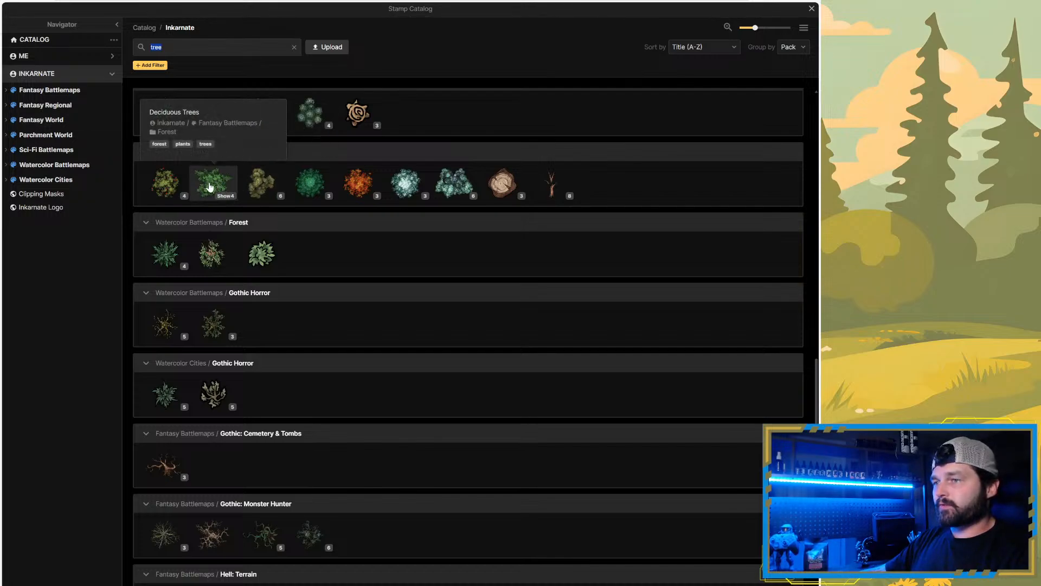
pyautogui.scroll(-3, 228, 242)
pyautogui.scroll(5, 265, 222)
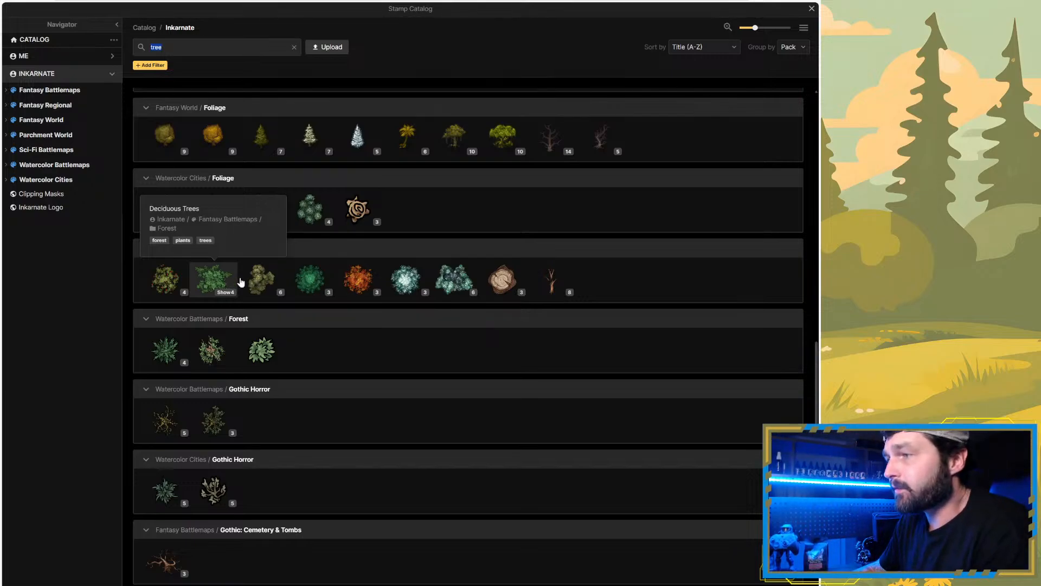
pyautogui.click(403, 280)
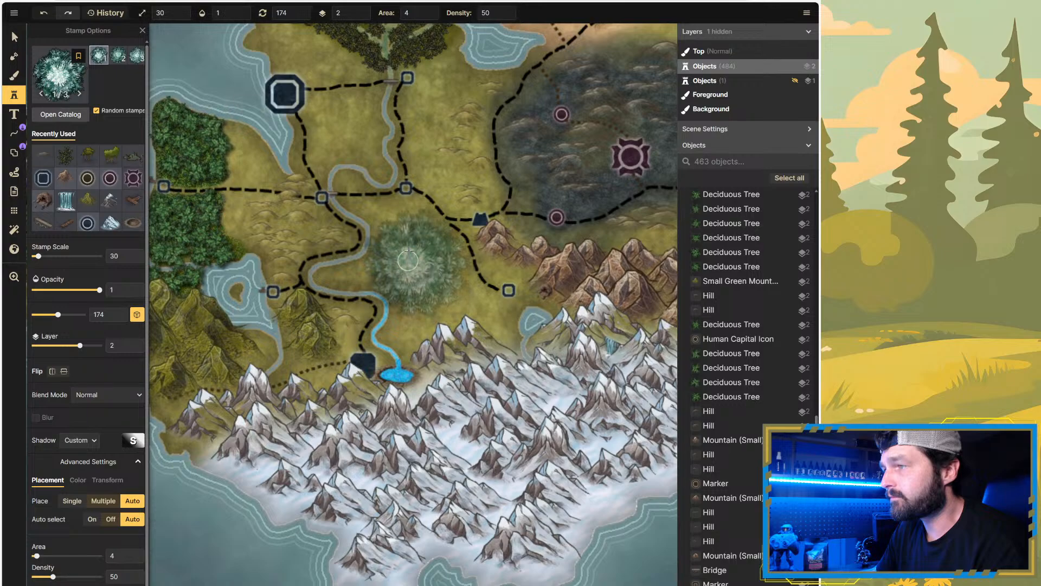
# Step: Turn off random stamps for the frosty tree and set the placement area to 58 over the central plains
pyautogui.click(110, 112)
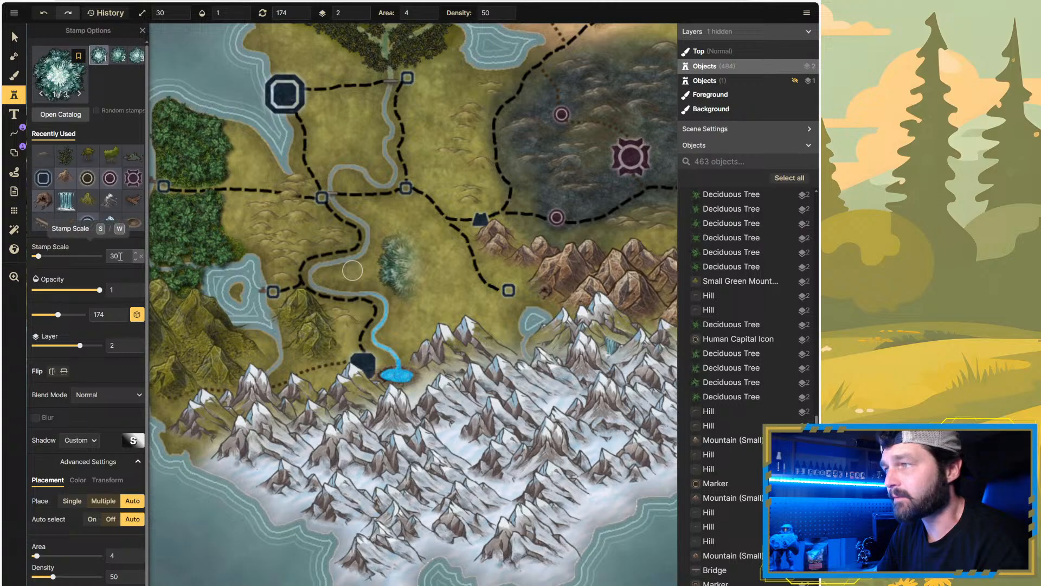
pyautogui.scroll(-1, 105, 458)
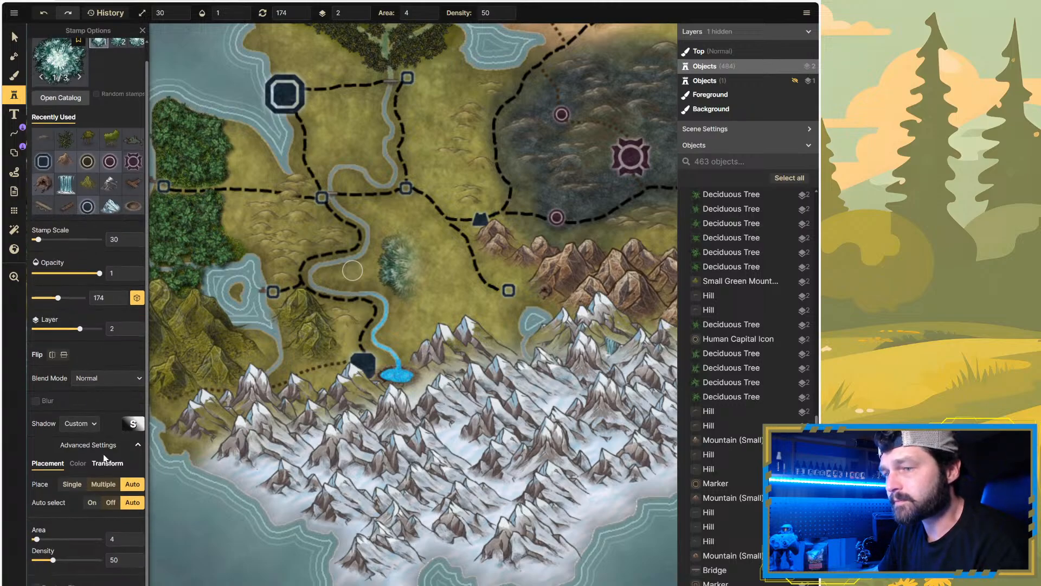
pyautogui.click(112, 465)
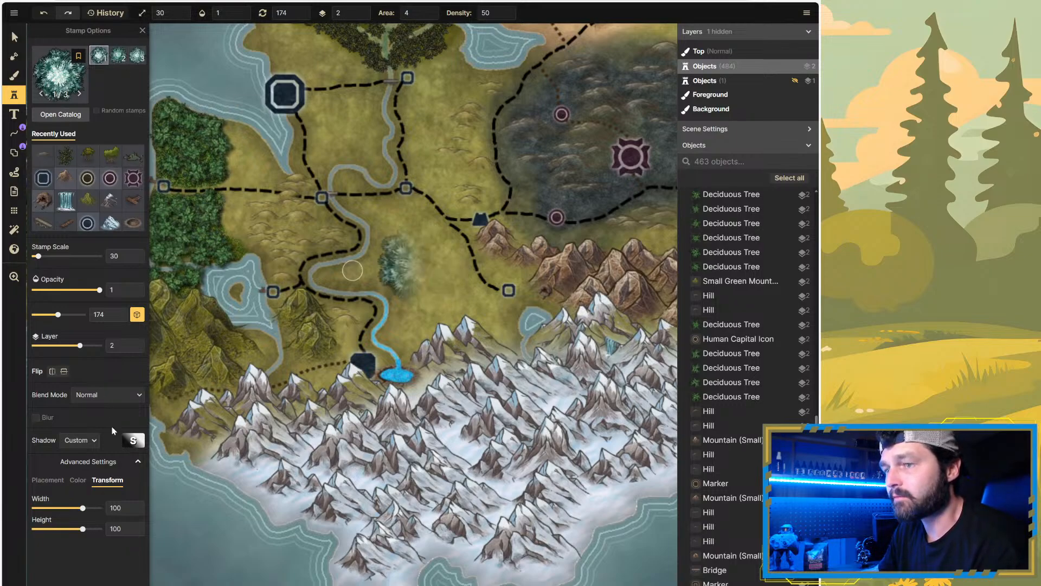
pyautogui.click(52, 480)
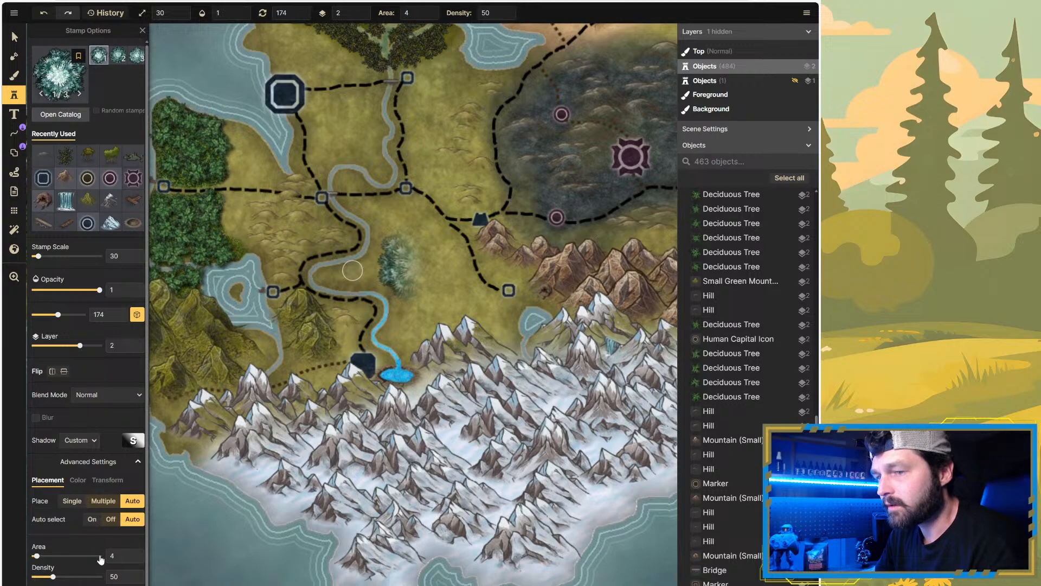
pyautogui.moveTo(36, 556)
pyautogui.mouseDown()
pyautogui.moveTo(85, 562)
pyautogui.moveTo(72, 562)
pyautogui.mouseUp()
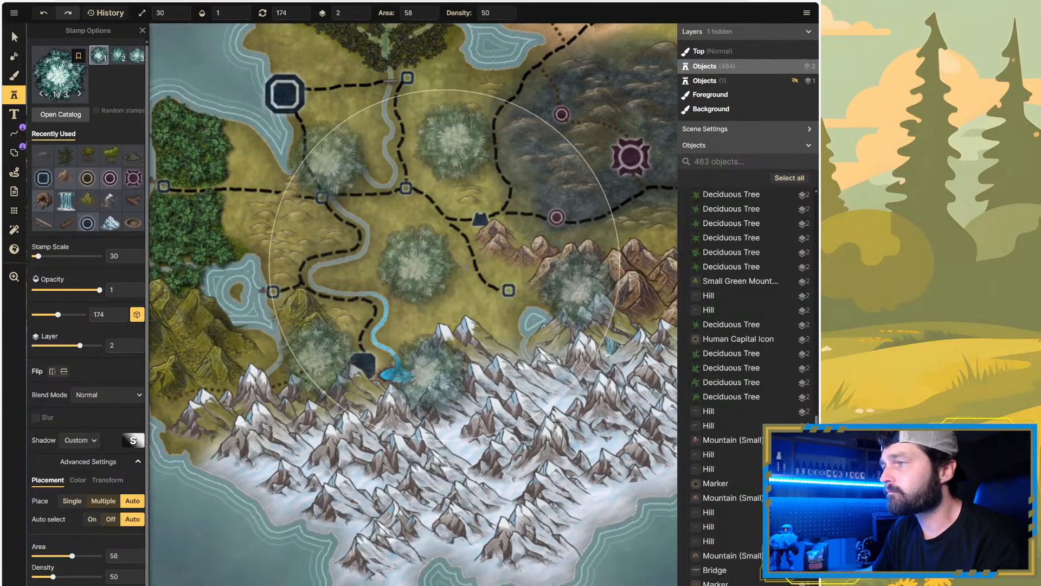
pyautogui.click(448, 271)
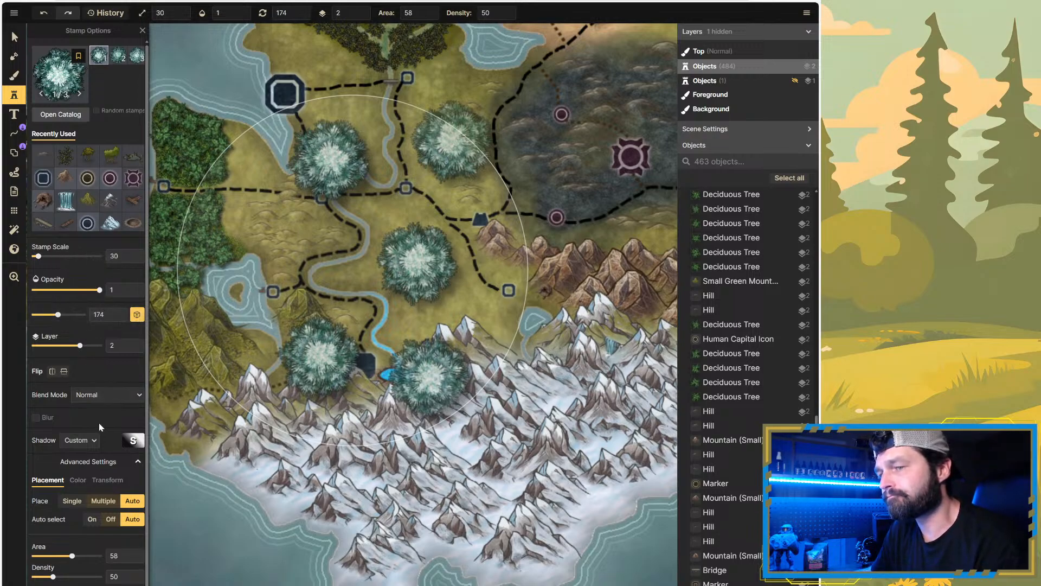
# Step: Try the frosty tree stamp at scale 10 and at scale 5 over the central plains
pyautogui.click(107, 480)
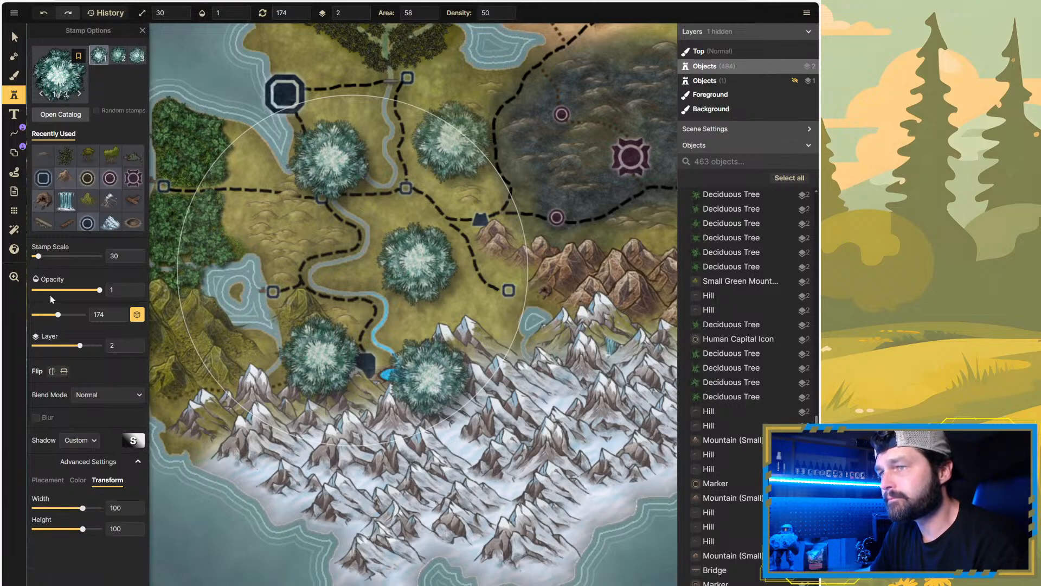
pyautogui.click(123, 258)
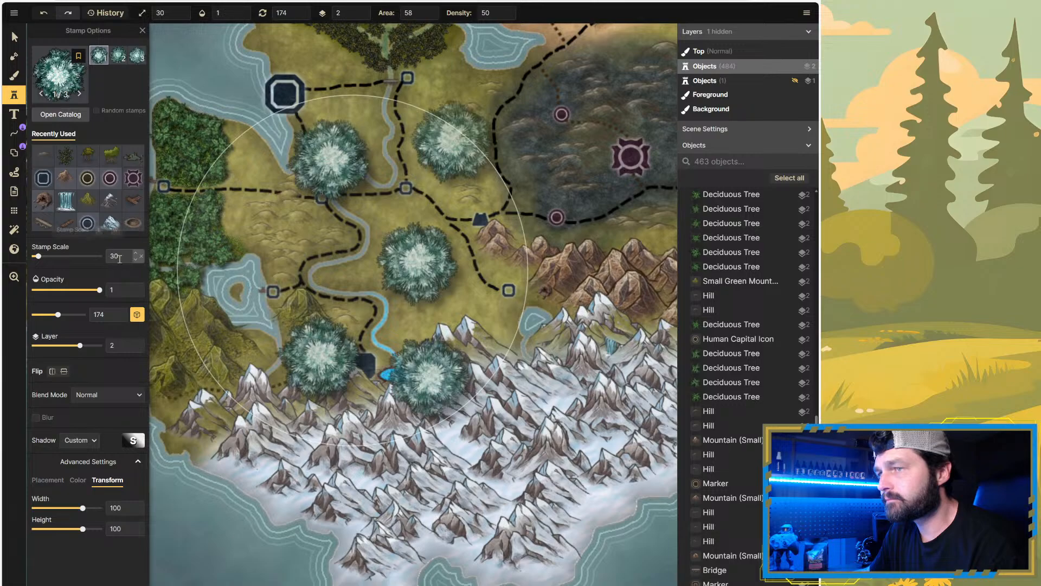
pyautogui.write('10')
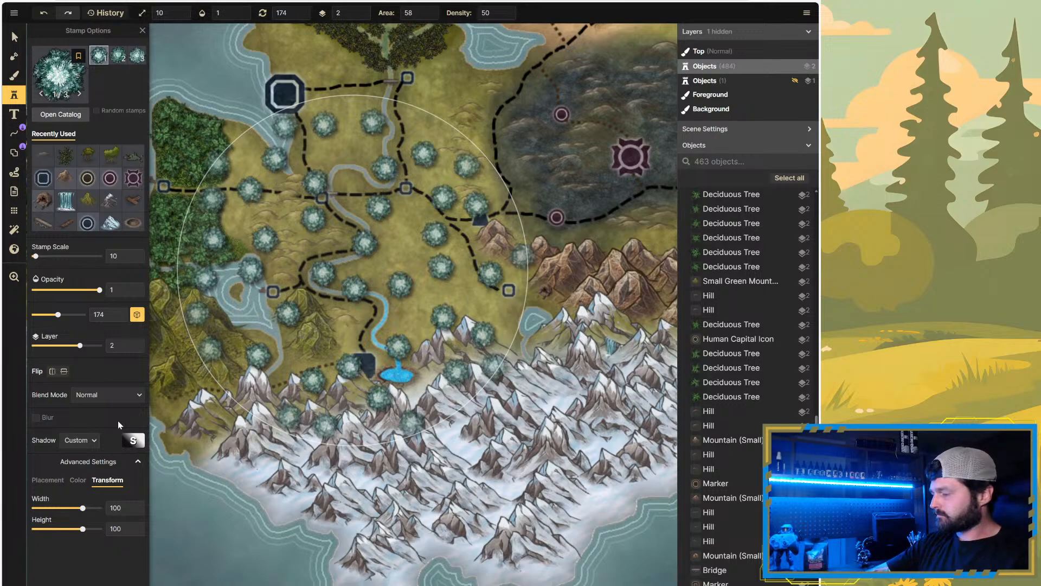
pyautogui.press('BackSpace')
pyautogui.press('BackSpace')
pyautogui.write('5')
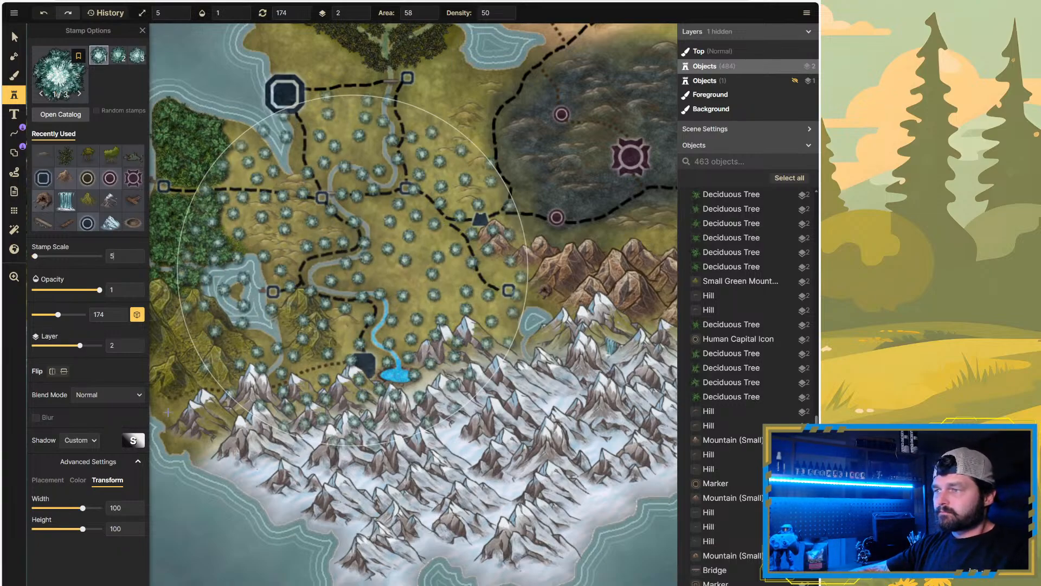
pyautogui.click(362, 289)
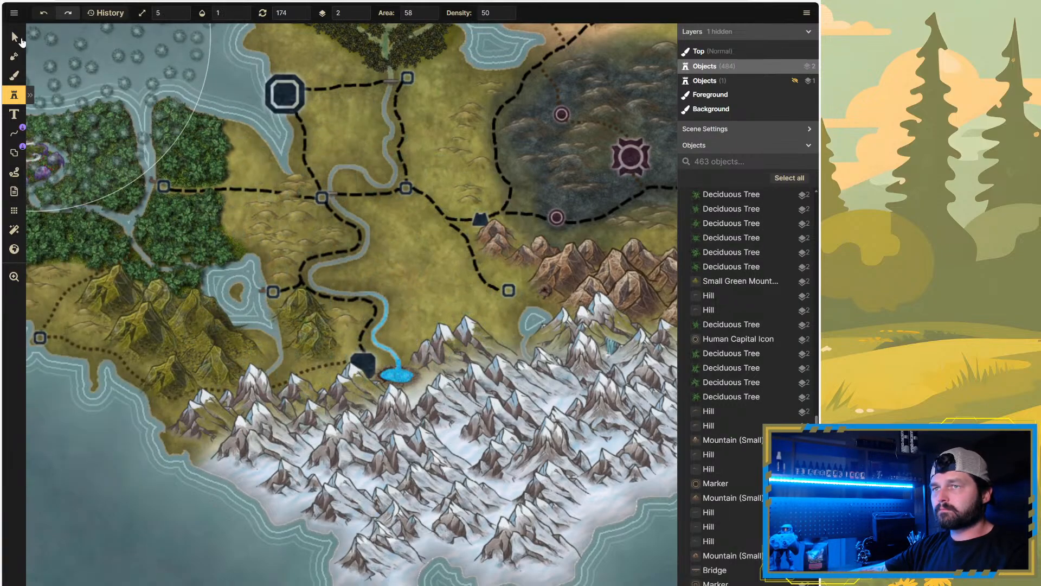
# Step: Select a Deciduous Tree in the western forest and load it with its settings into the Stamp tool
pyautogui.click(15, 38)
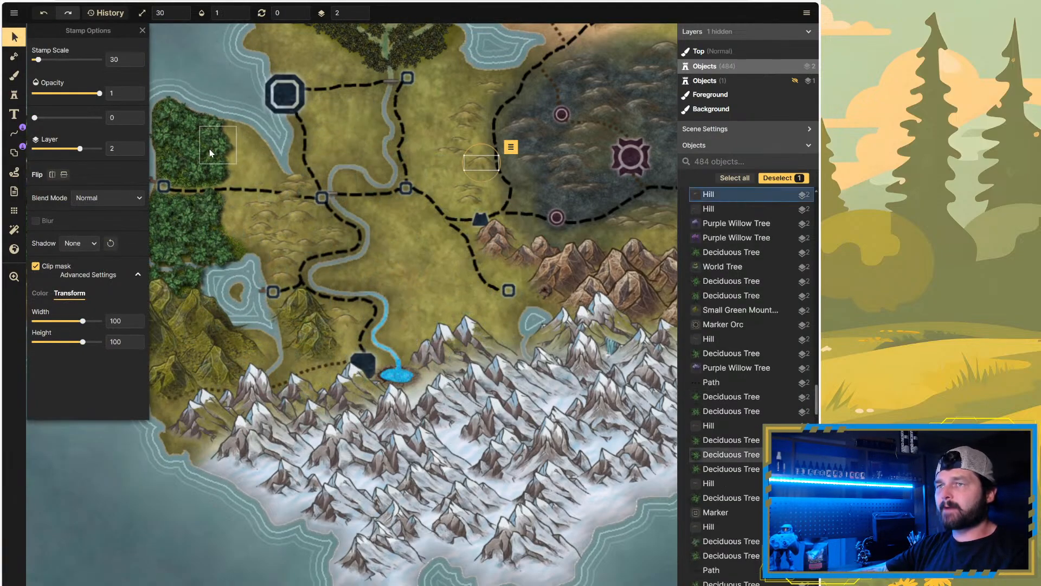
pyautogui.click(210, 149)
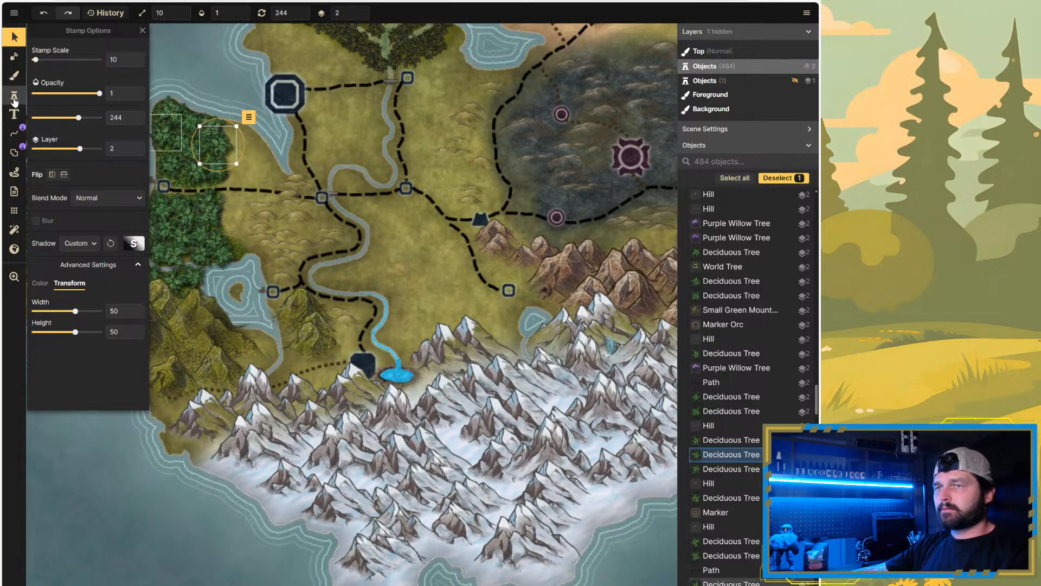
pyautogui.click(14, 94)
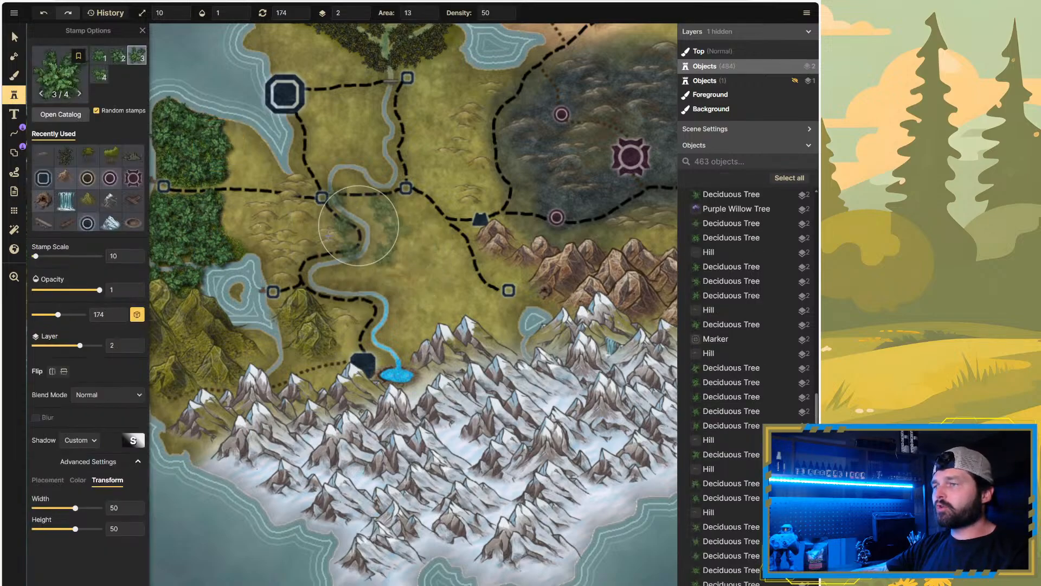
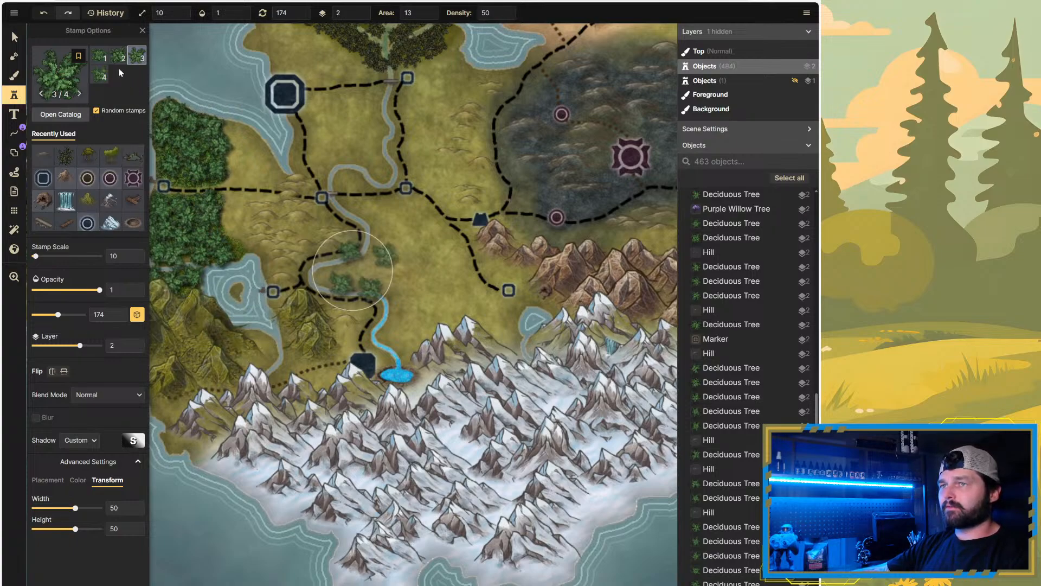
# Step: Save the map and turn off random stamps for the Deciduous Tree stamp
pyautogui.click(14, 12)
pyautogui.click(48, 55)
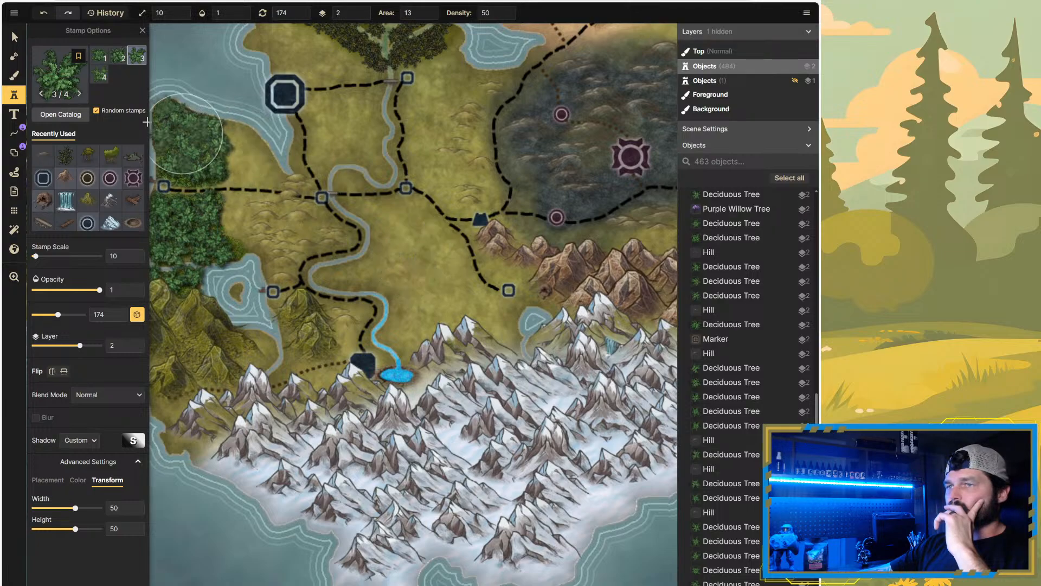
pyautogui.click(96, 110)
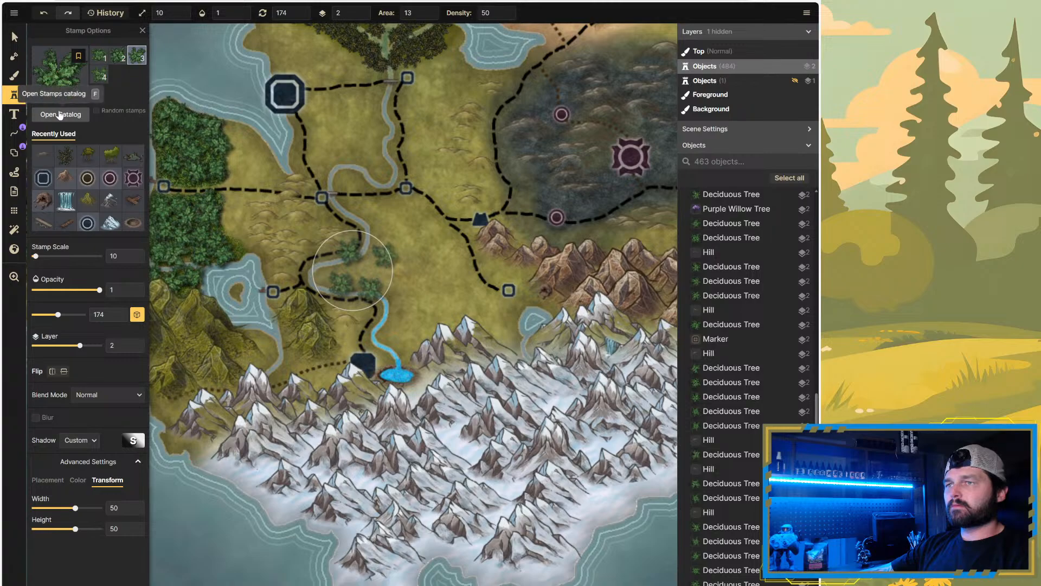
# Step: Hide the stamp options, switch to the selection tool and save the map again
pyautogui.press('Tab')
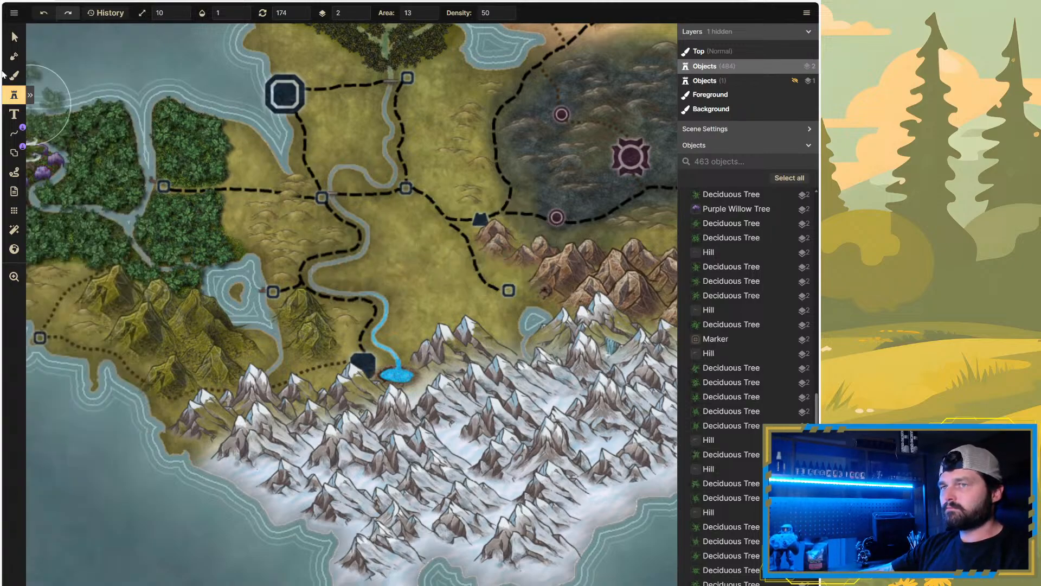
pyautogui.click(15, 39)
pyautogui.click(14, 12)
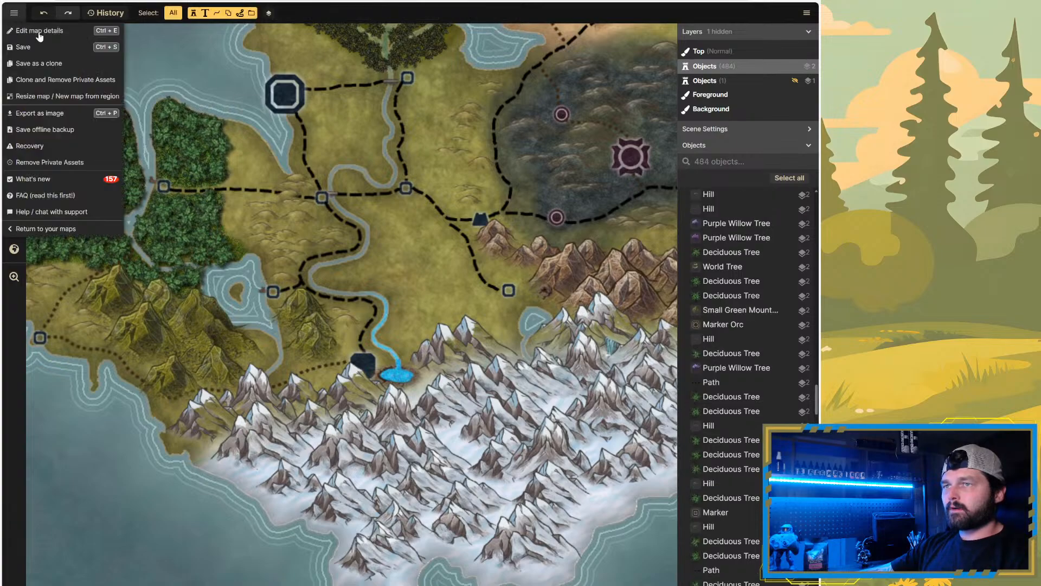
pyautogui.click(47, 50)
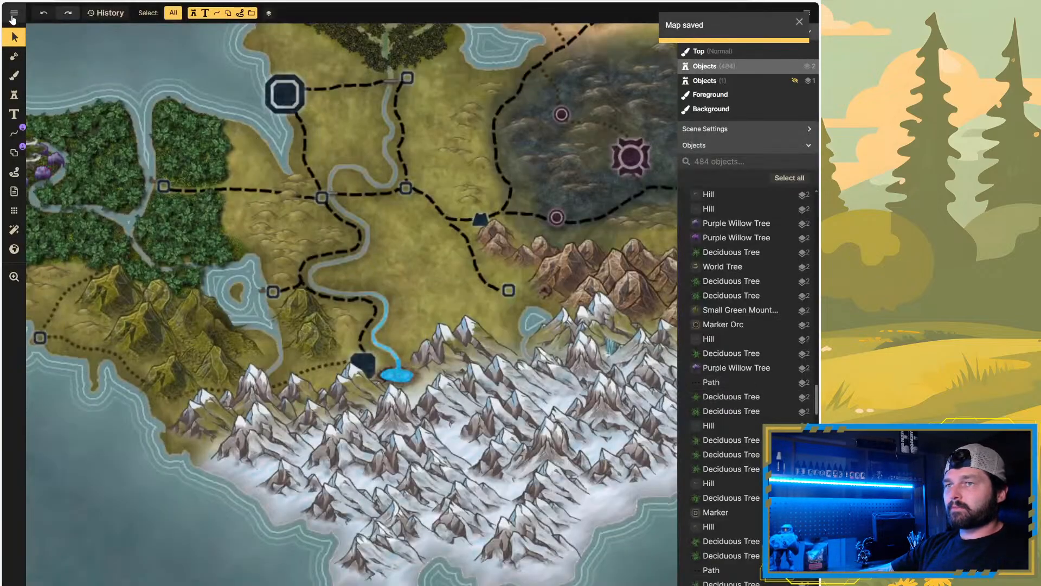
pyautogui.click(13, 14)
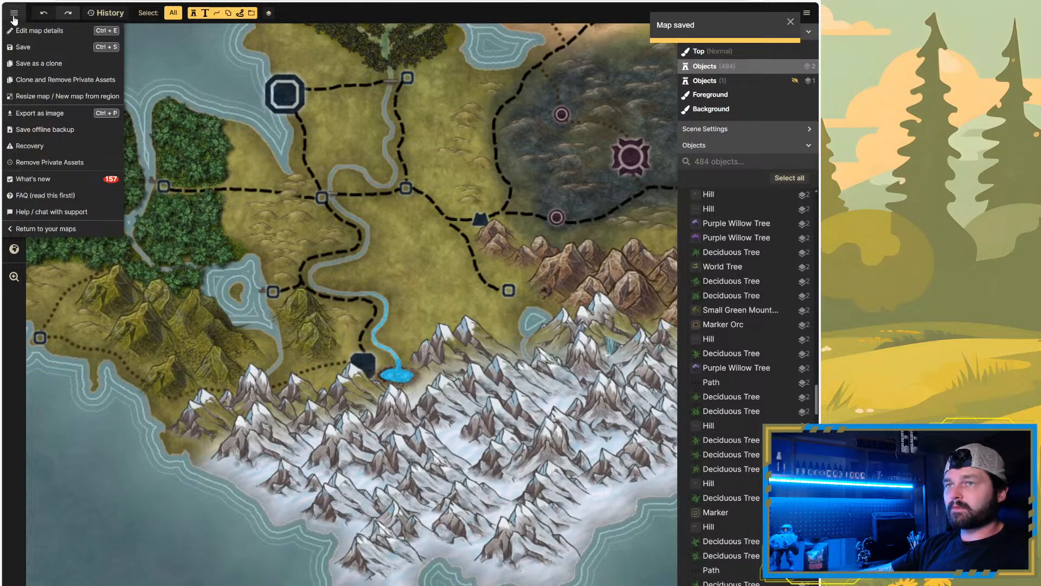
# Step: Leave the editor for the map overview and reopen the most recent Project Spirit map for editing
pyautogui.click(14, 14)
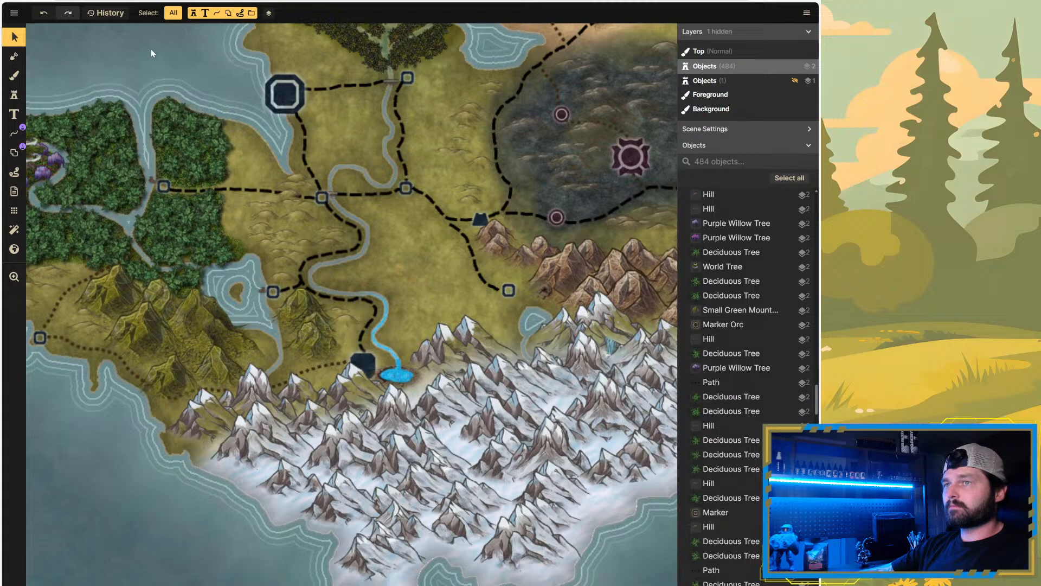
pyautogui.click(807, 13)
pyautogui.click(11, 15)
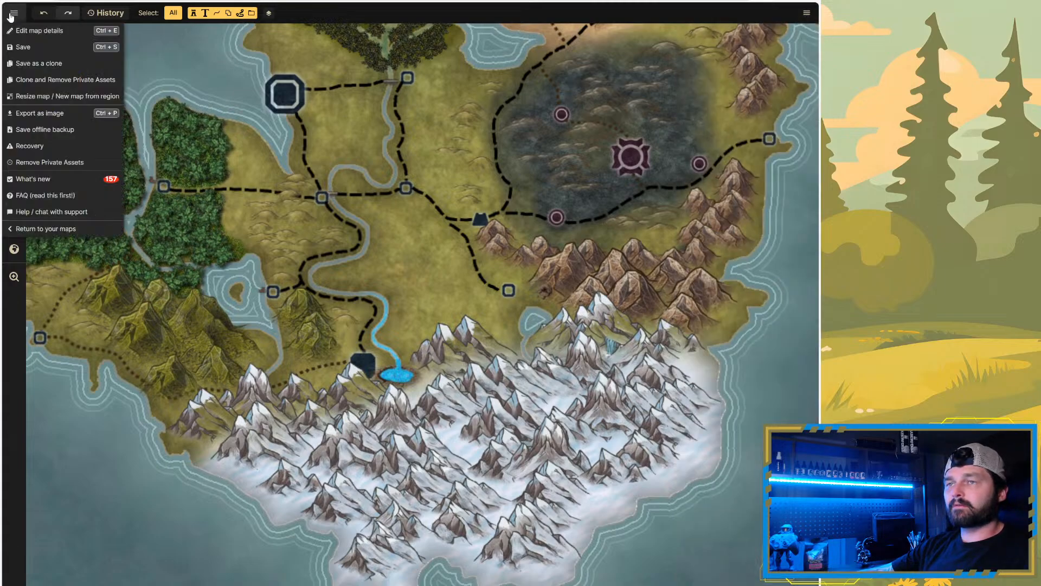
pyautogui.click(39, 230)
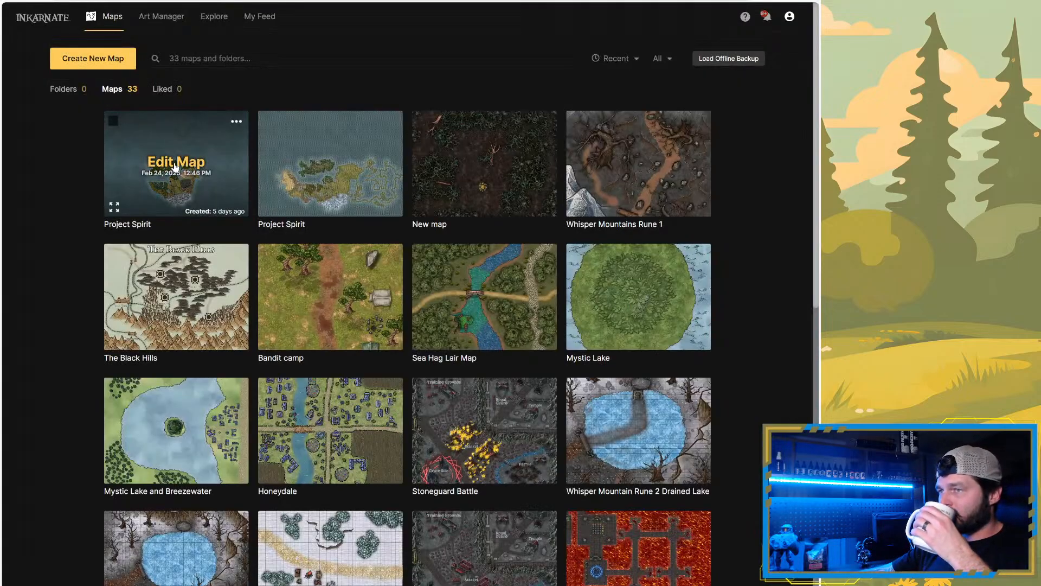
pyautogui.click(175, 166)
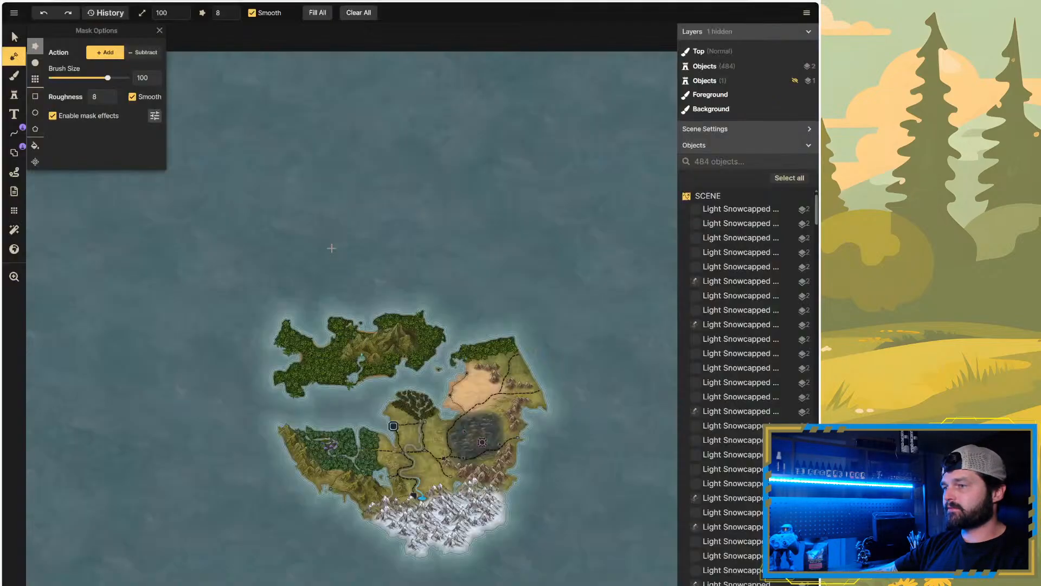
# Step: Activate the Stamp tool and search the Fantasy World stamp catalog for "tree"
pyautogui.scroll(4, 450, 471)
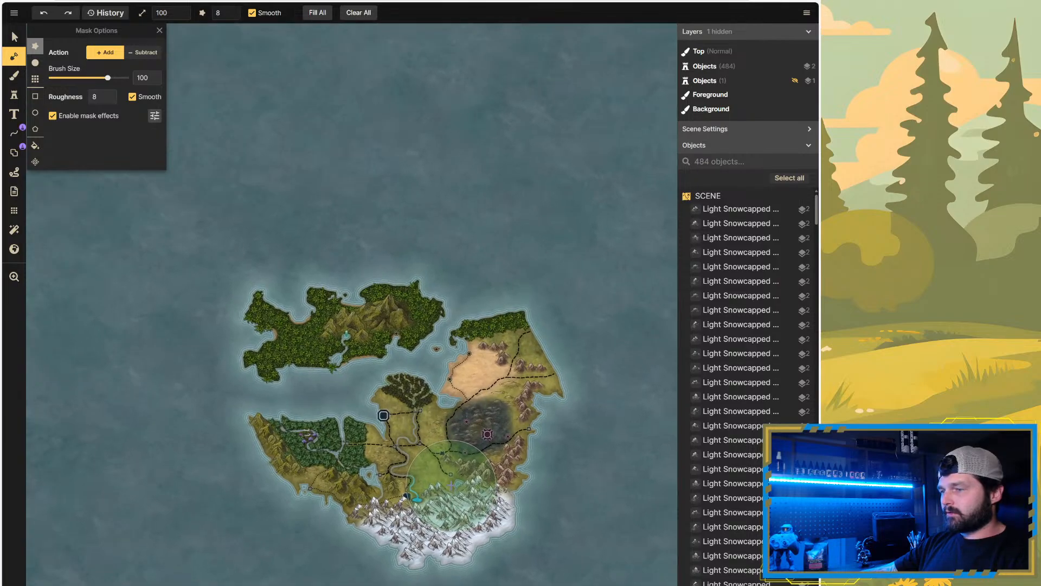
pyautogui.scroll(5, 450, 471)
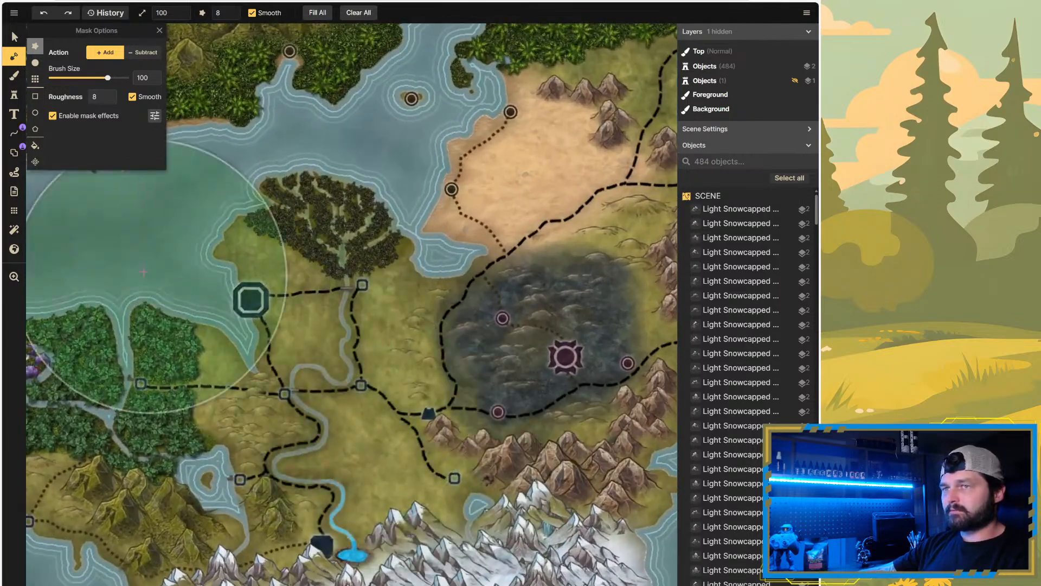
pyautogui.click(14, 95)
pyautogui.scroll(-5, 374, 349)
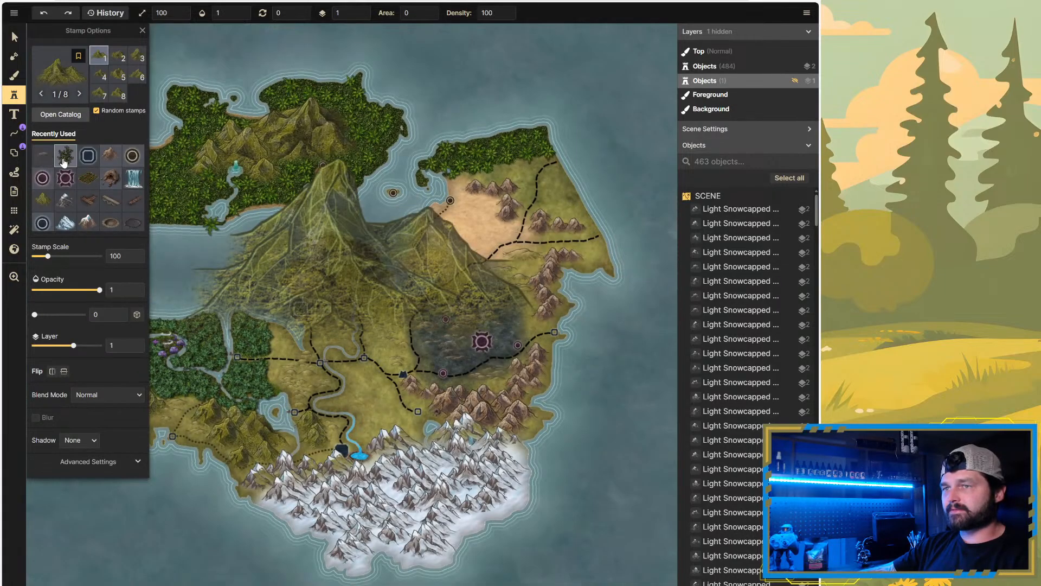
pyautogui.scroll(5, 370, 426)
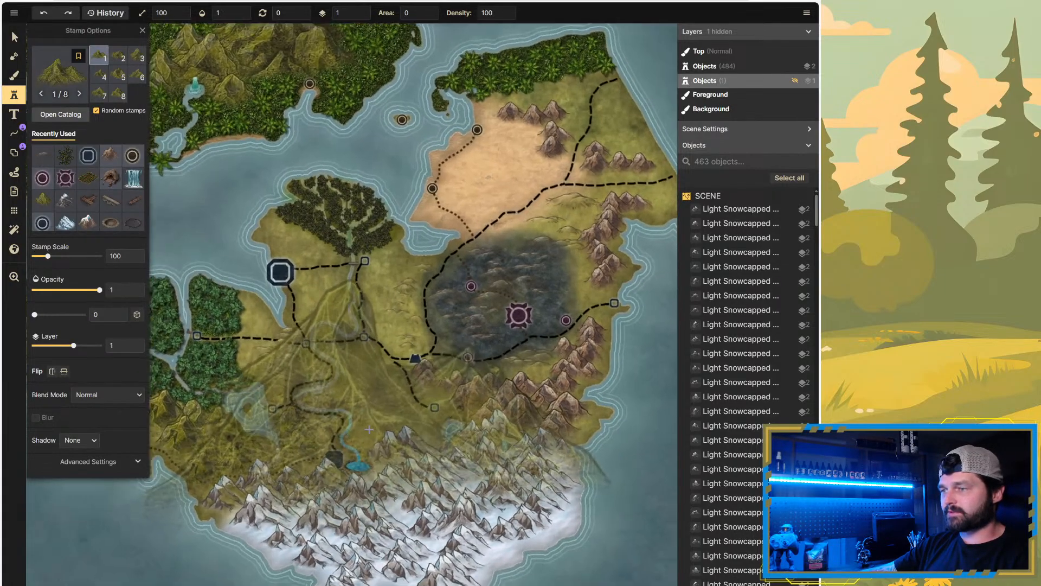
pyautogui.scroll(5, 369, 426)
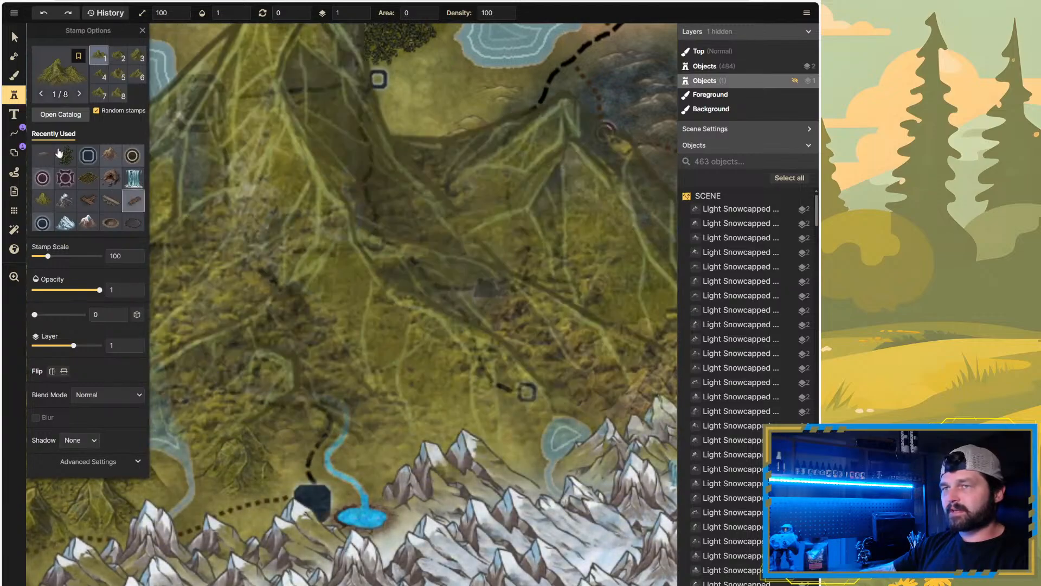
pyautogui.click(55, 116)
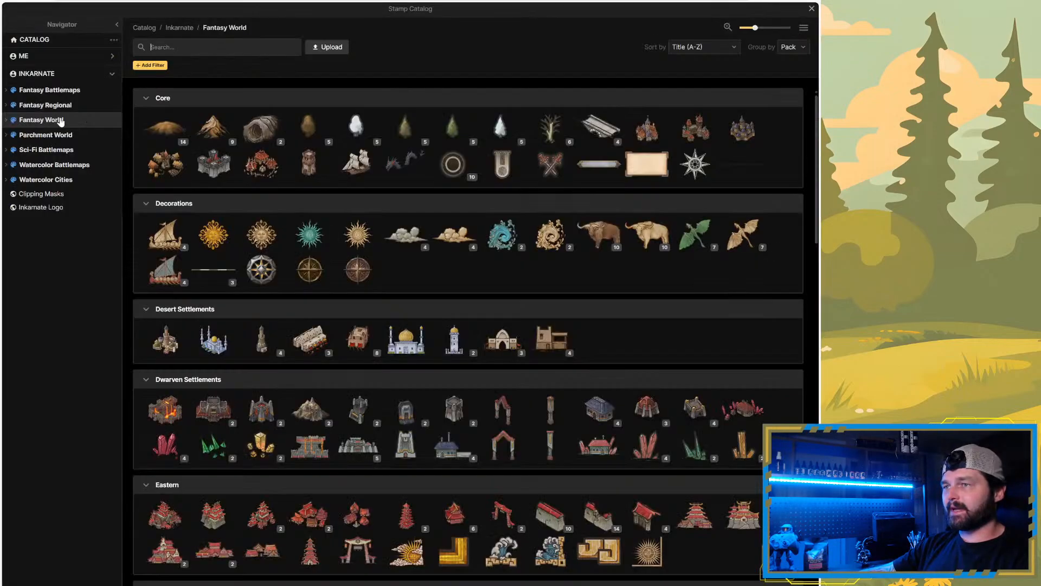
pyautogui.write('tree')
pyautogui.click(206, 63)
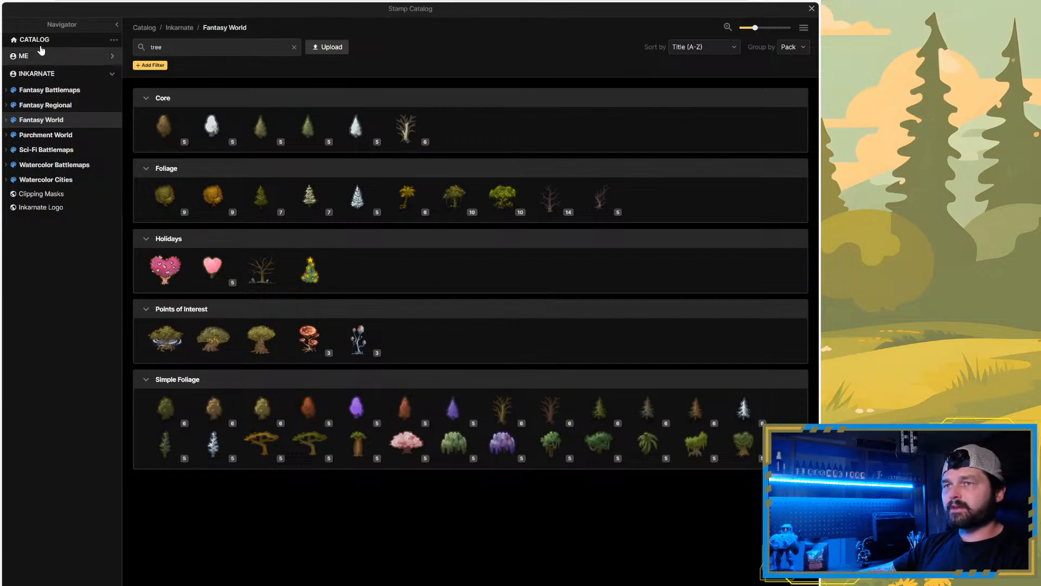
# Step: Widen the tree search to all Inkarnate packs and choose the frosty tree stamp from Fantasy Battlemaps / Forest
pyautogui.click(41, 74)
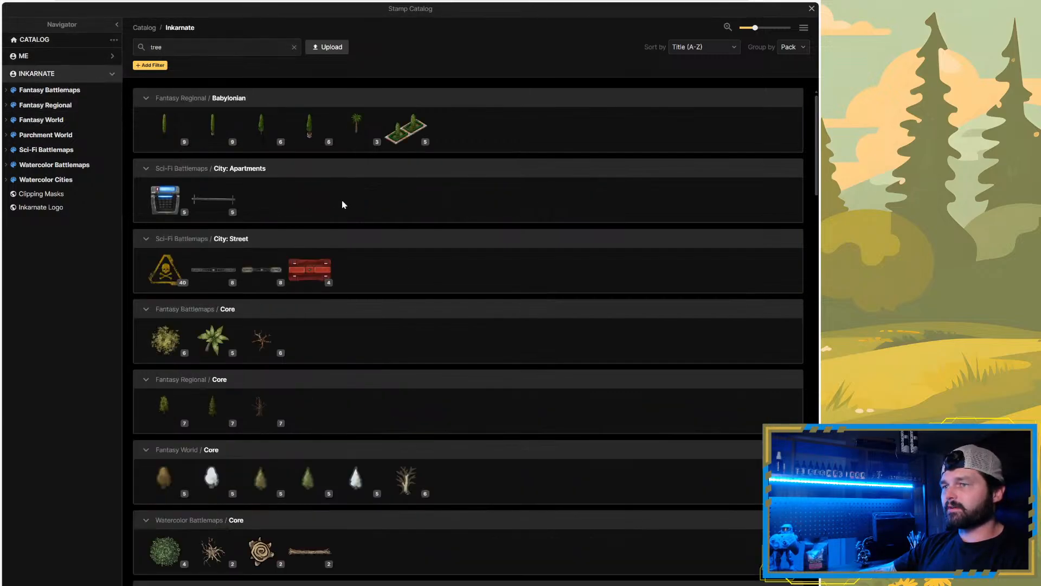
pyautogui.scroll(-10, 427, 232)
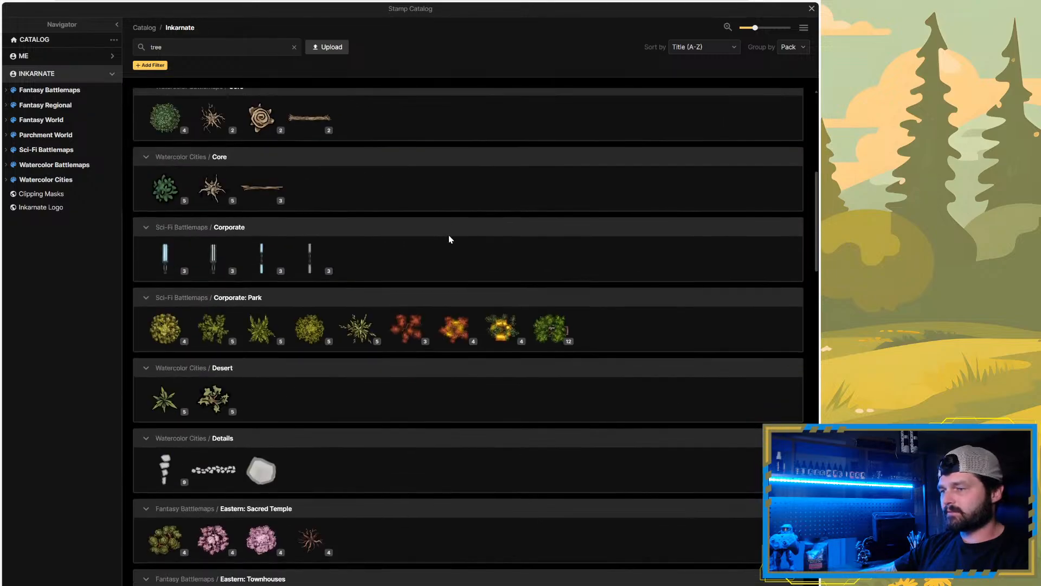
pyautogui.scroll(-6, 449, 237)
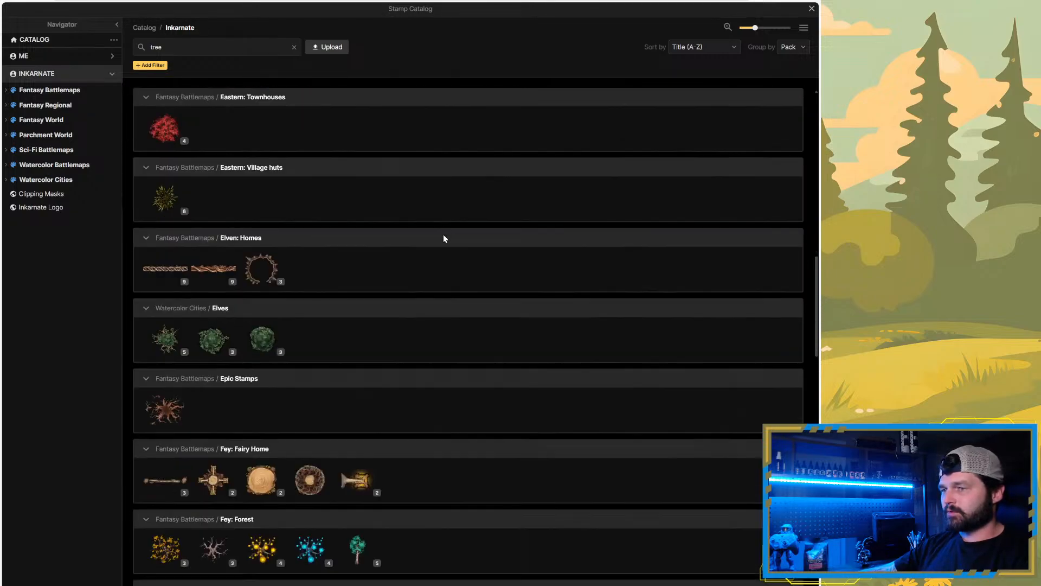
pyautogui.scroll(-8, 444, 238)
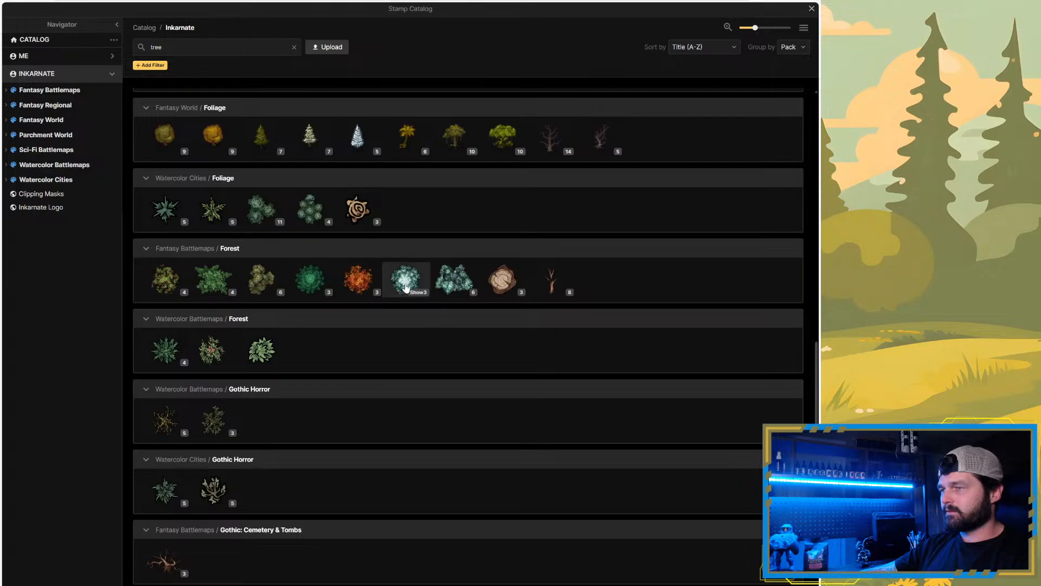
pyautogui.click(406, 287)
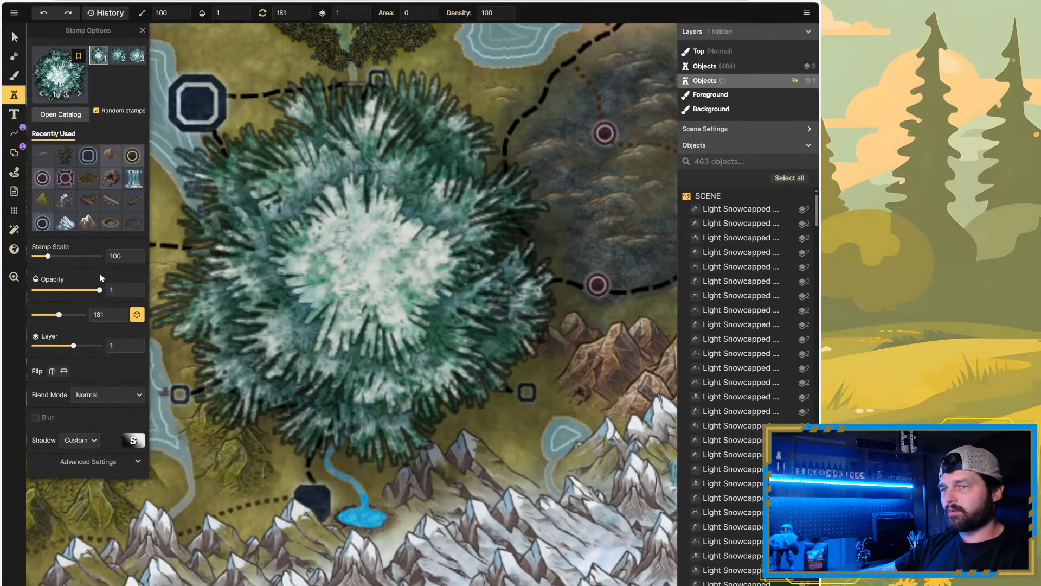
# Step: Set the frosty tree's stamp scale to 5 and its placement density to 50
pyautogui.doubleClick(128, 256)
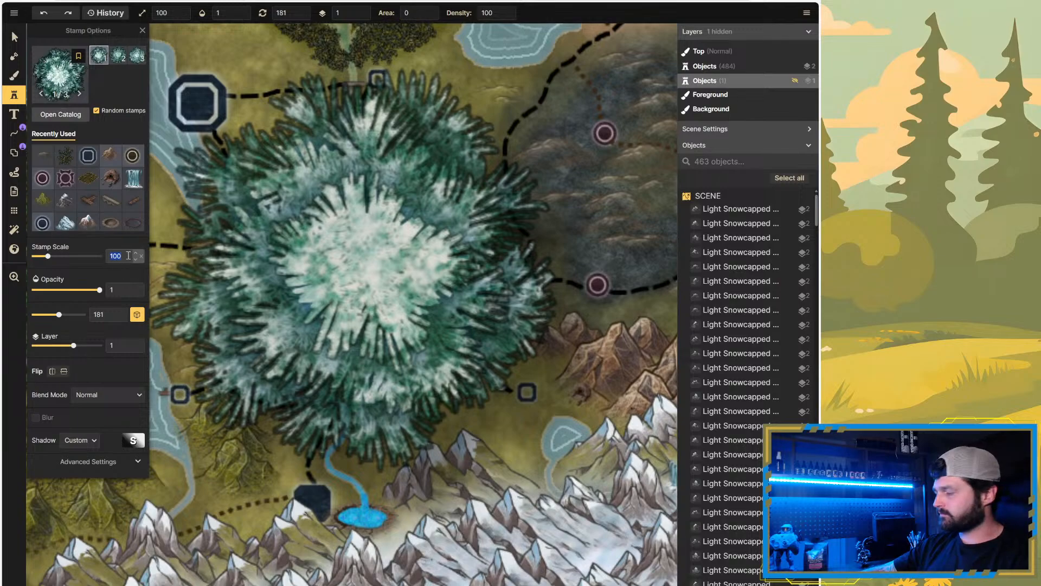
pyautogui.write('5')
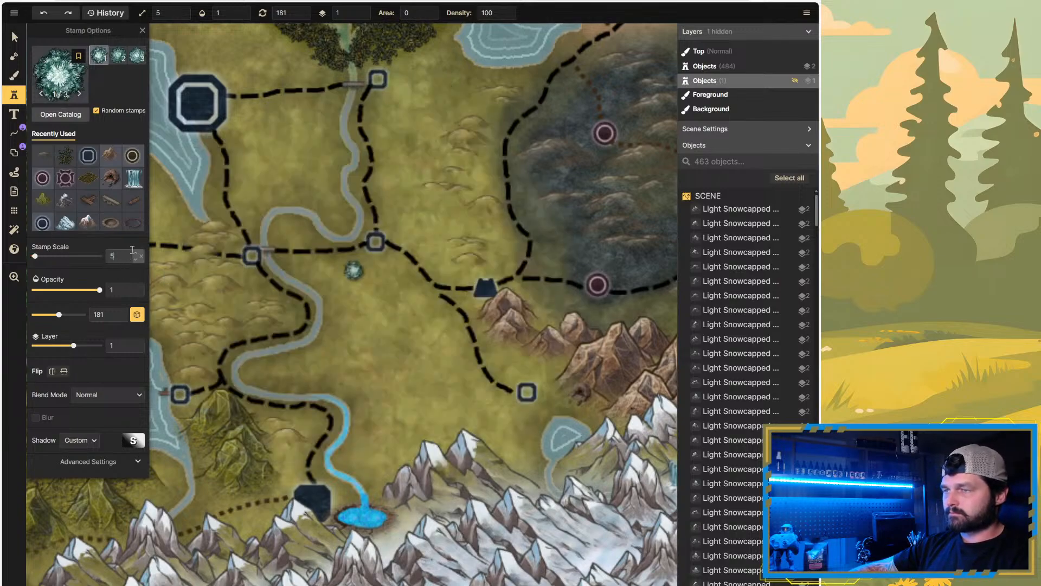
pyautogui.scroll(-2, 396, 275)
pyautogui.scroll(-2, 484, 288)
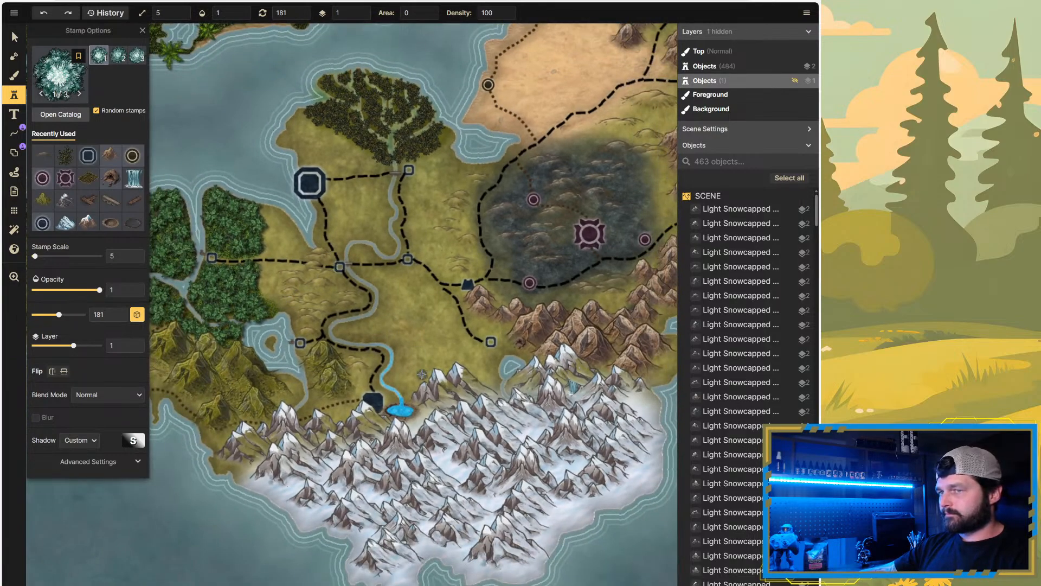
pyautogui.scroll(2, 422, 375)
pyautogui.click(102, 459)
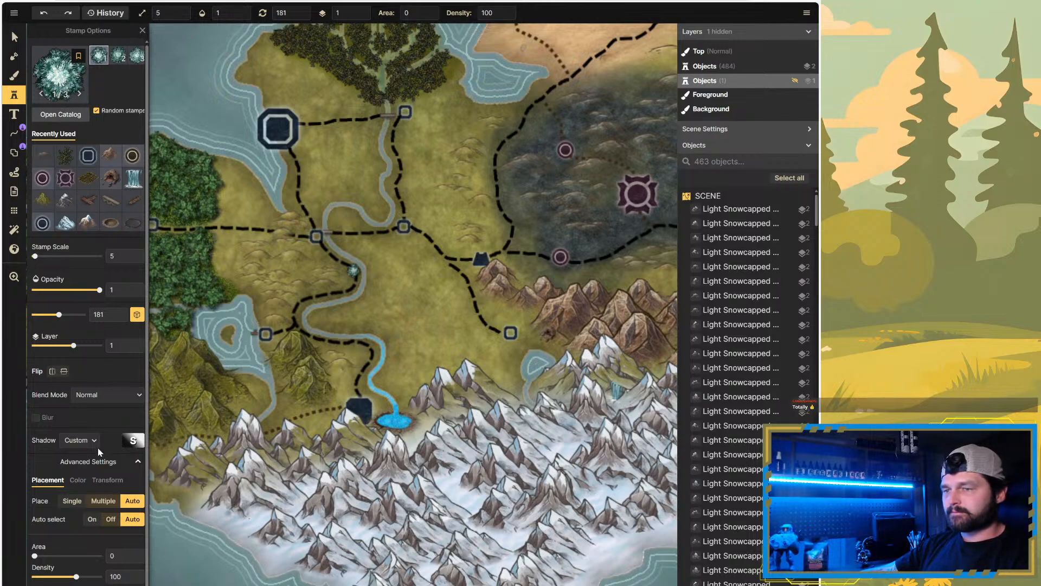
pyautogui.scroll(-1, 79, 500)
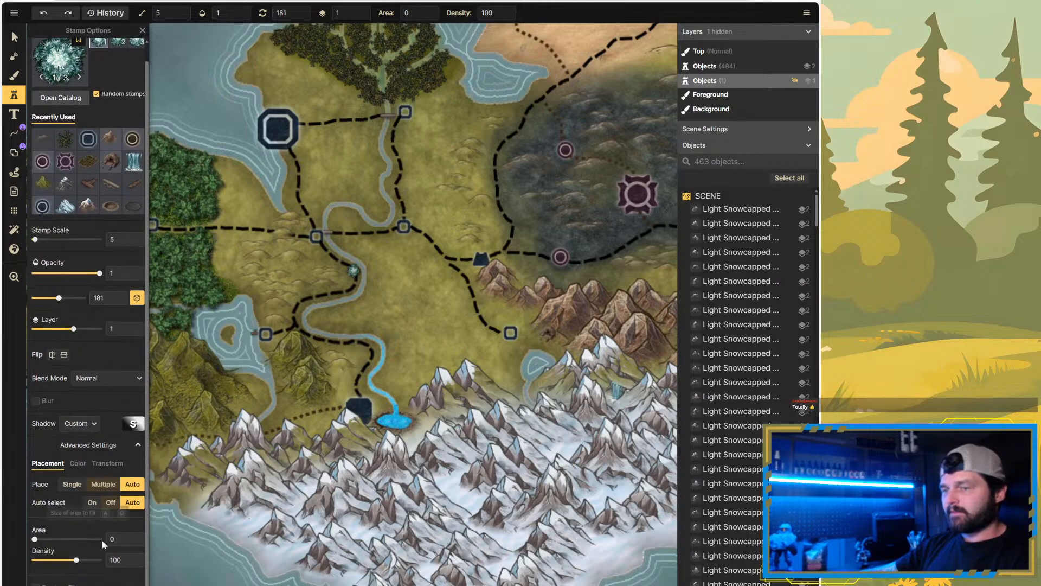
pyautogui.moveTo(38, 545)
pyautogui.mouseDown()
pyautogui.moveTo(59, 541)
pyautogui.moveTo(18, 542)
pyautogui.mouseUp()
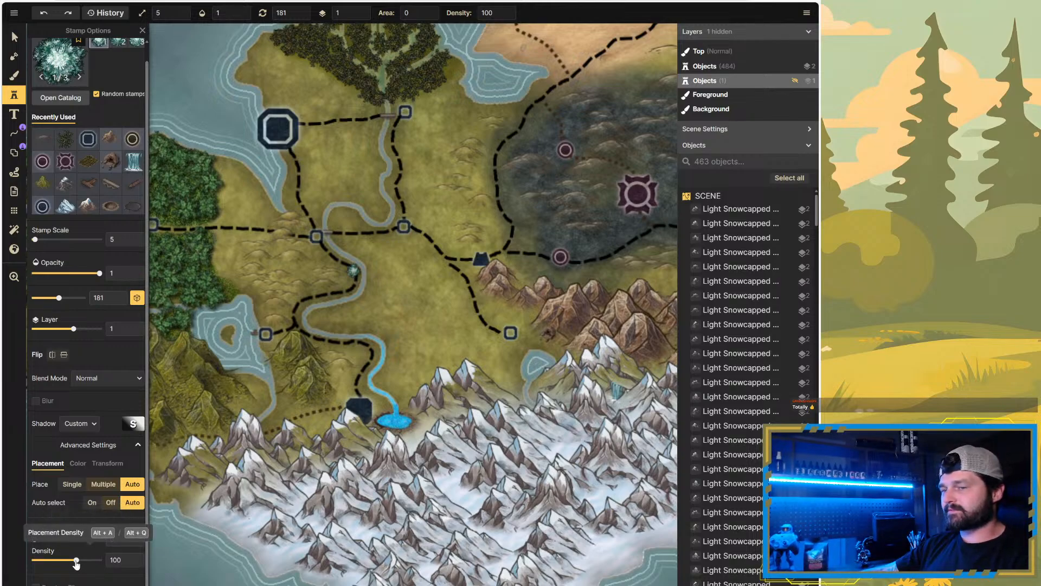
pyautogui.moveTo(76, 560); pyautogui.dragTo(59, 564)
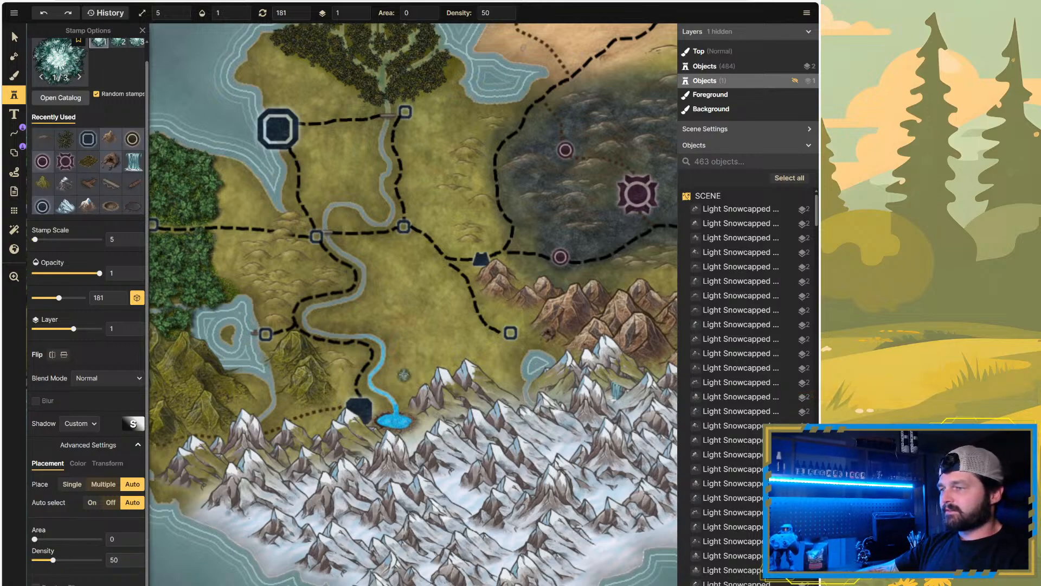
# Step: Try placing frosty trees on layer 1 beside the small lake north of the snowy mountains
pyautogui.click(408, 397)
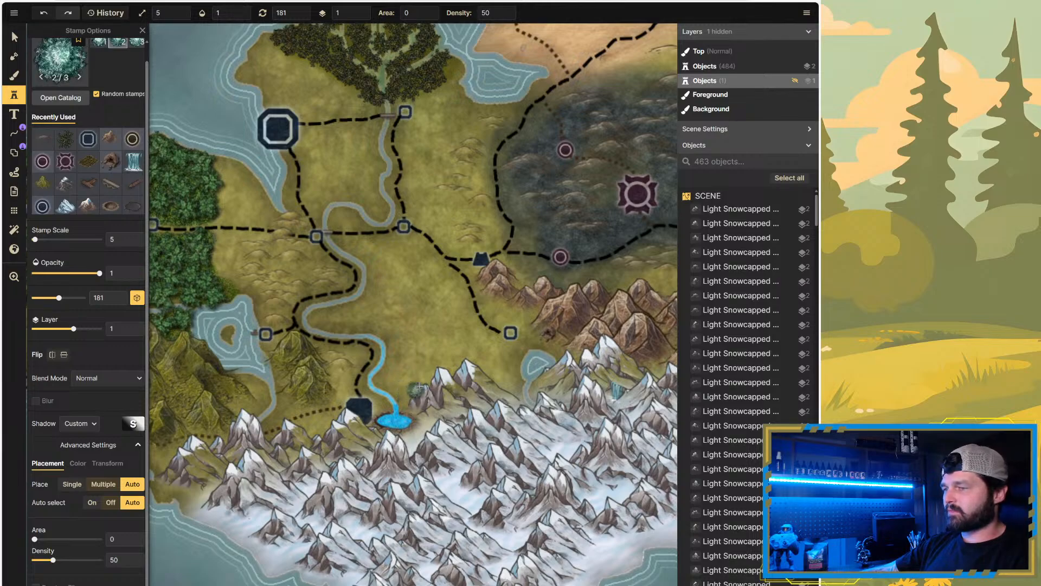
pyautogui.click(422, 382)
pyautogui.click(404, 382)
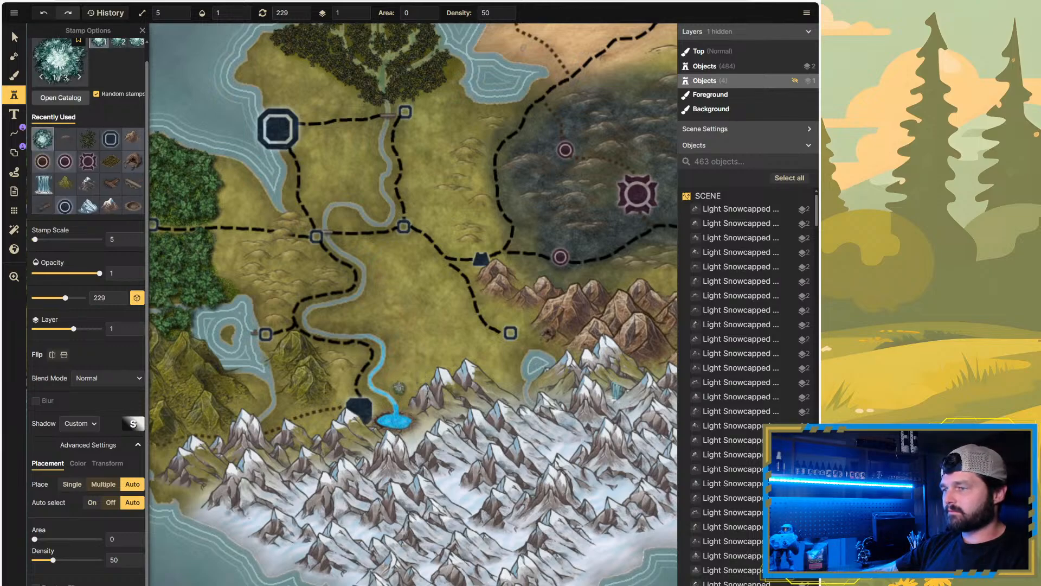
pyautogui.click(403, 382)
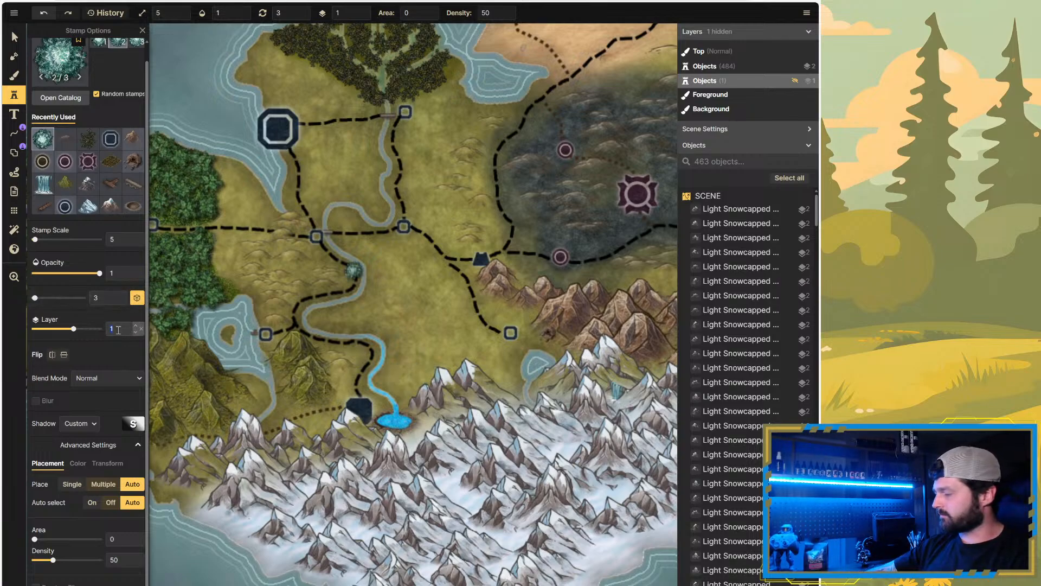
# Step: Set the stamp layer to 2 and place seven frosty trees along the snowy mountains' northern edge, east of the small lake
pyautogui.scroll(1, 119, 329)
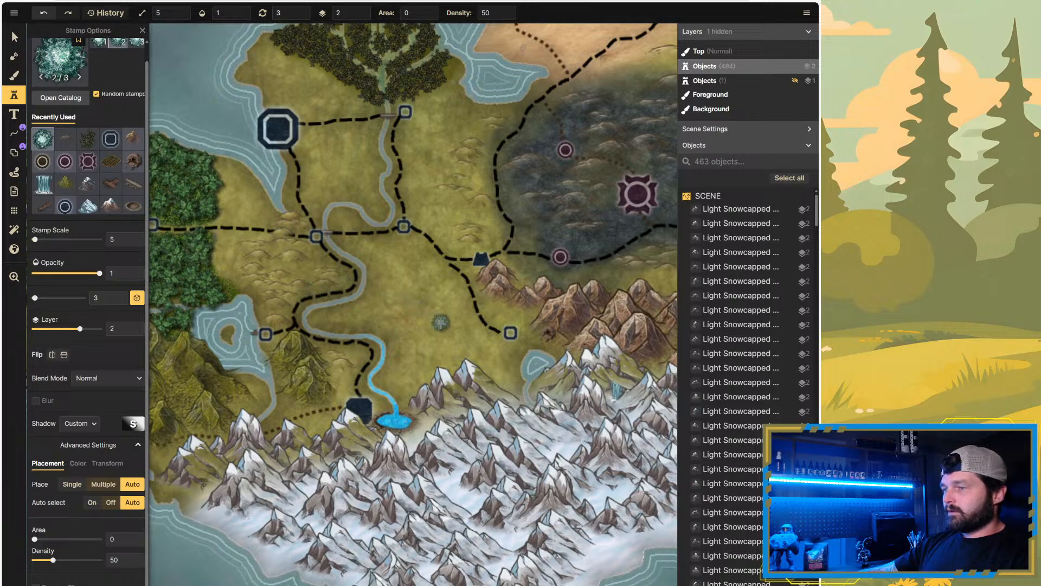
pyautogui.click(405, 390)
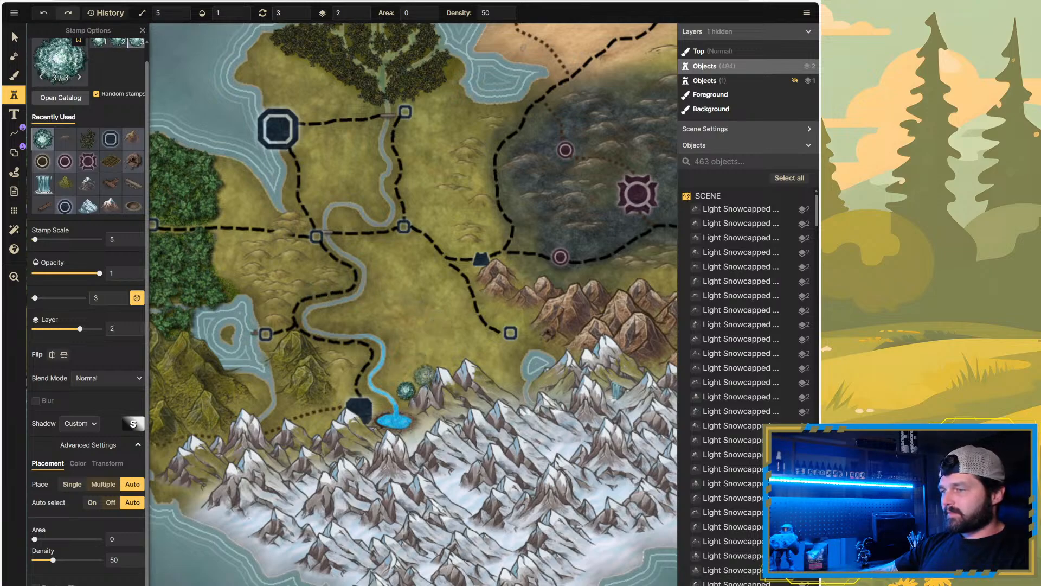
pyautogui.click(427, 374)
pyautogui.click(408, 375)
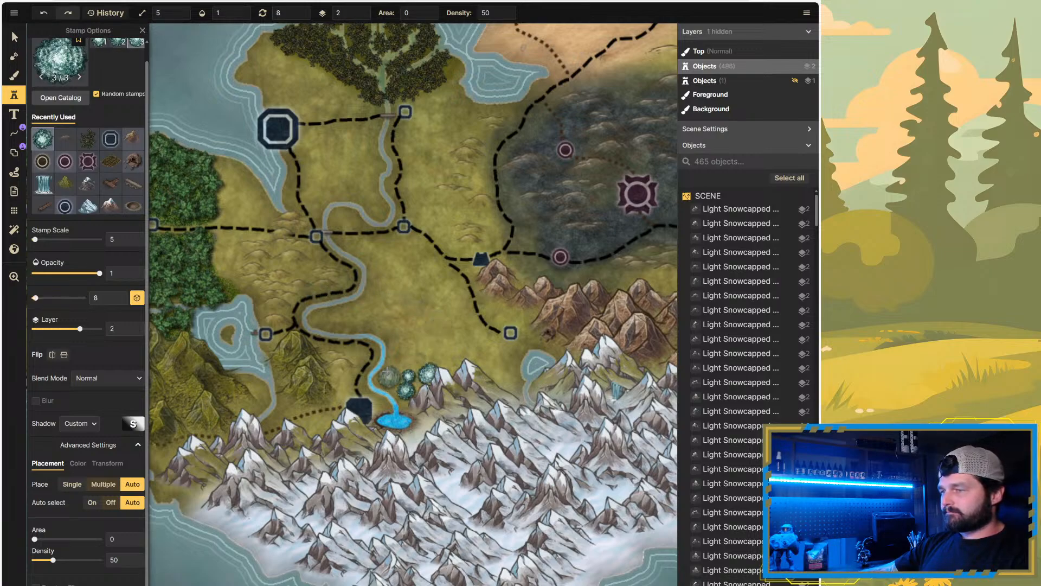
pyautogui.click(431, 346)
pyautogui.click(455, 346)
pyautogui.click(481, 353)
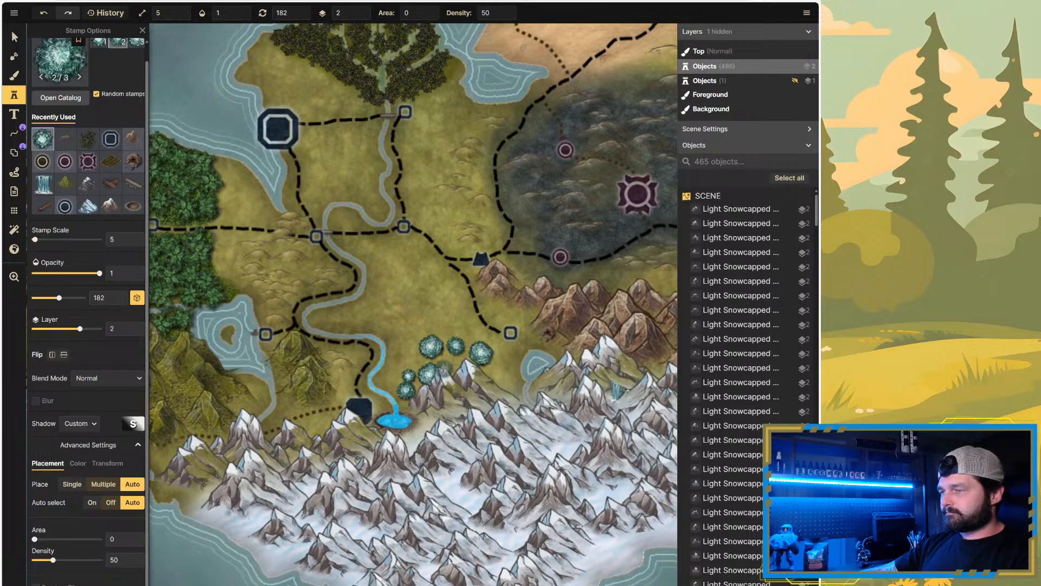
pyautogui.click(457, 325)
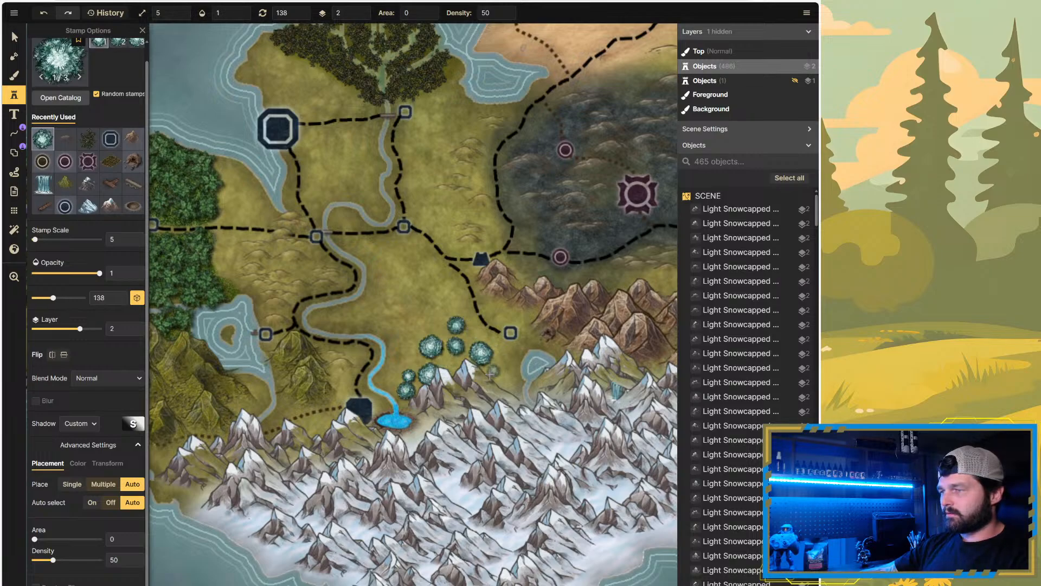
# Step: Set the placement density to 75 and fill out the frosty grove with additional trees around its gaps and edges
pyautogui.click(433, 376)
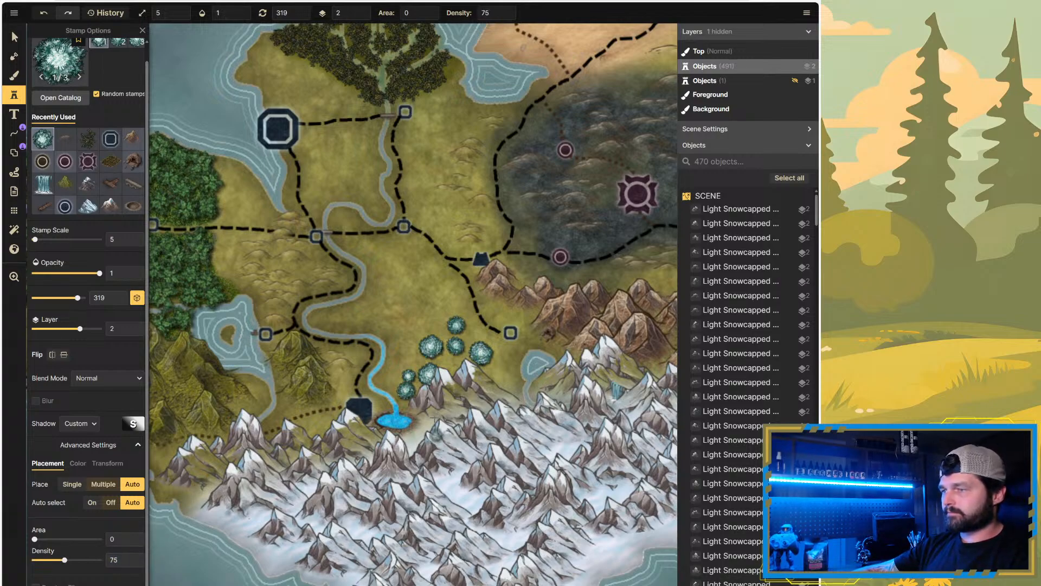
pyautogui.click(453, 363)
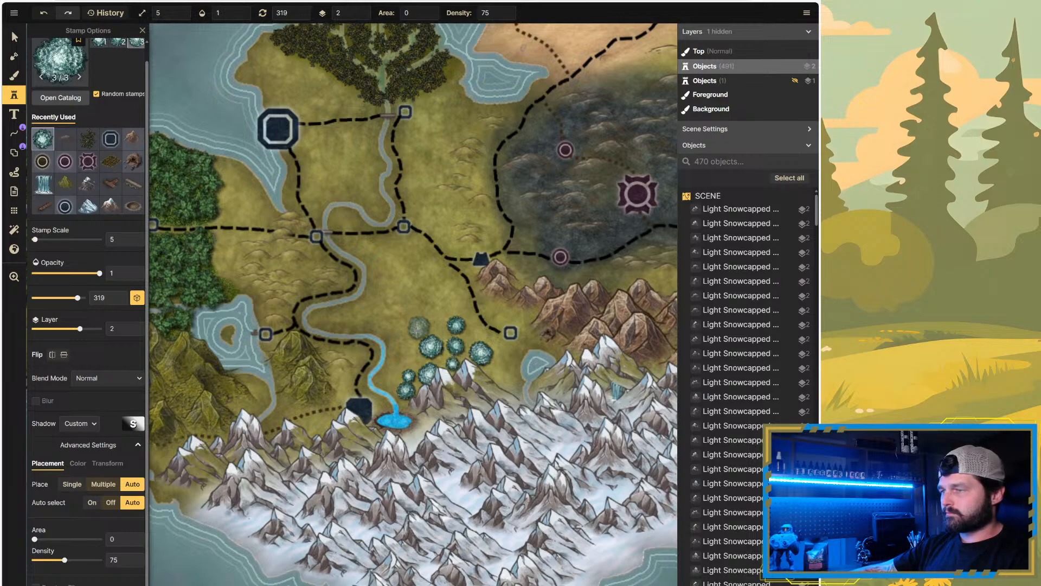
pyautogui.click(402, 358)
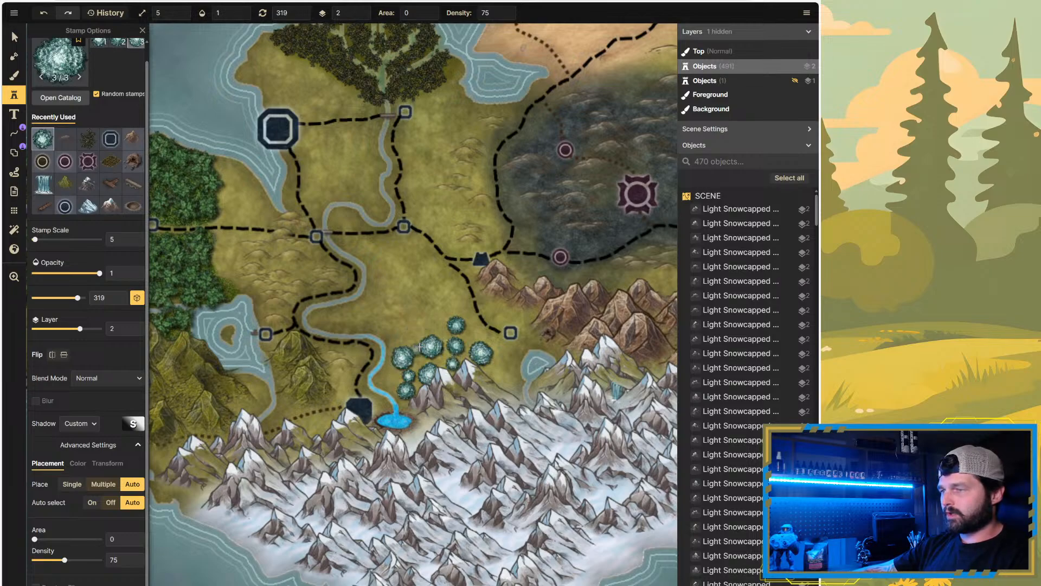
pyautogui.click(498, 368)
pyautogui.click(477, 330)
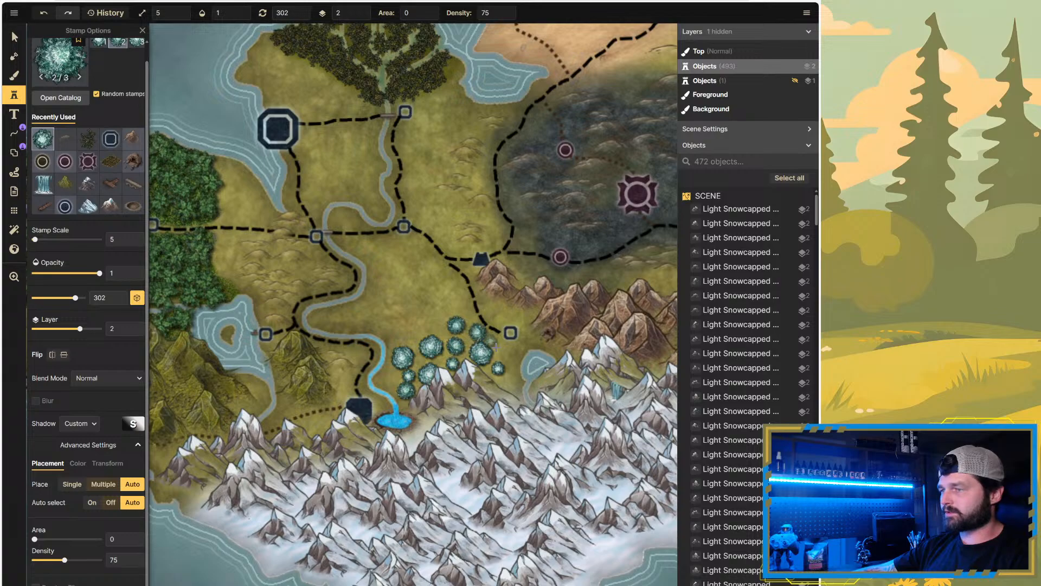
# Step: Extend the frosty grove along the mountains' edge at both ends and fill its central gaps with more frosty trees
pyautogui.moveTo(497, 372); pyautogui.dragTo(513, 396)
pyautogui.click(513, 396)
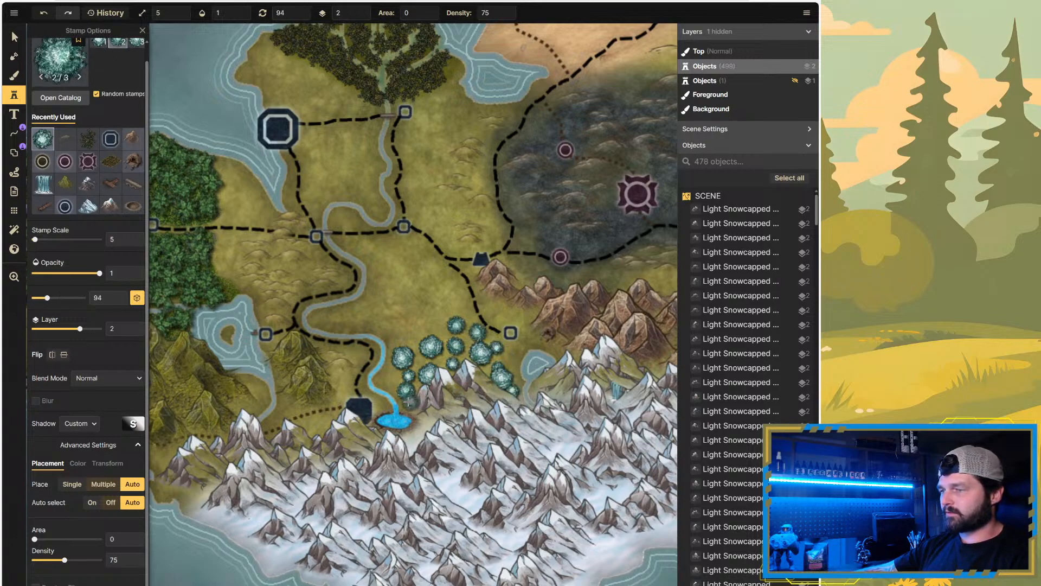
pyautogui.click(429, 414)
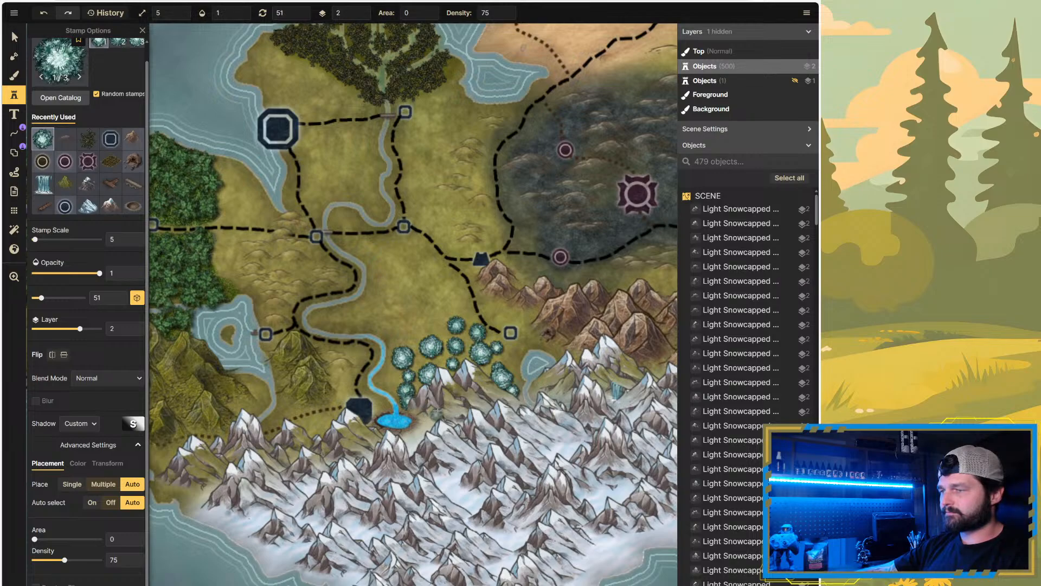
pyautogui.click(440, 359)
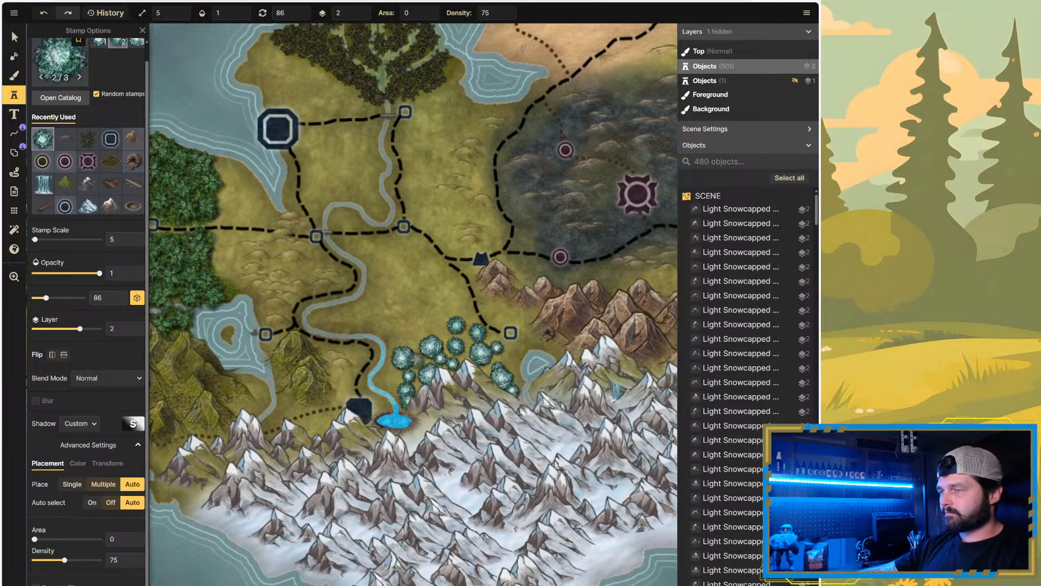
pyautogui.click(416, 359)
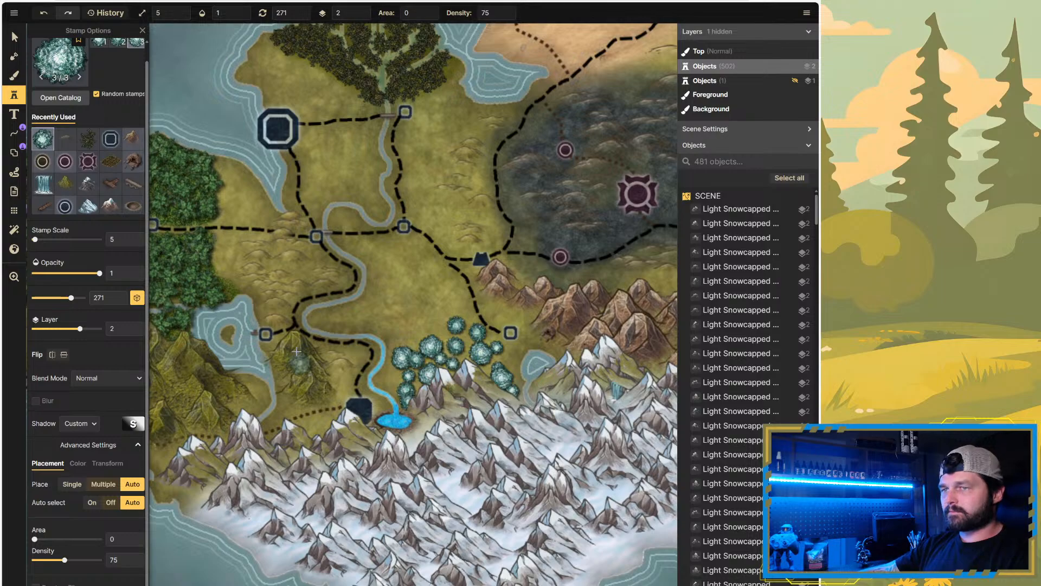
# Step: Try the green Pine Tree stamp from the Fantasy Battlemaps Forest set, placing trees north and northwest of the frosty grove
pyautogui.click(53, 101)
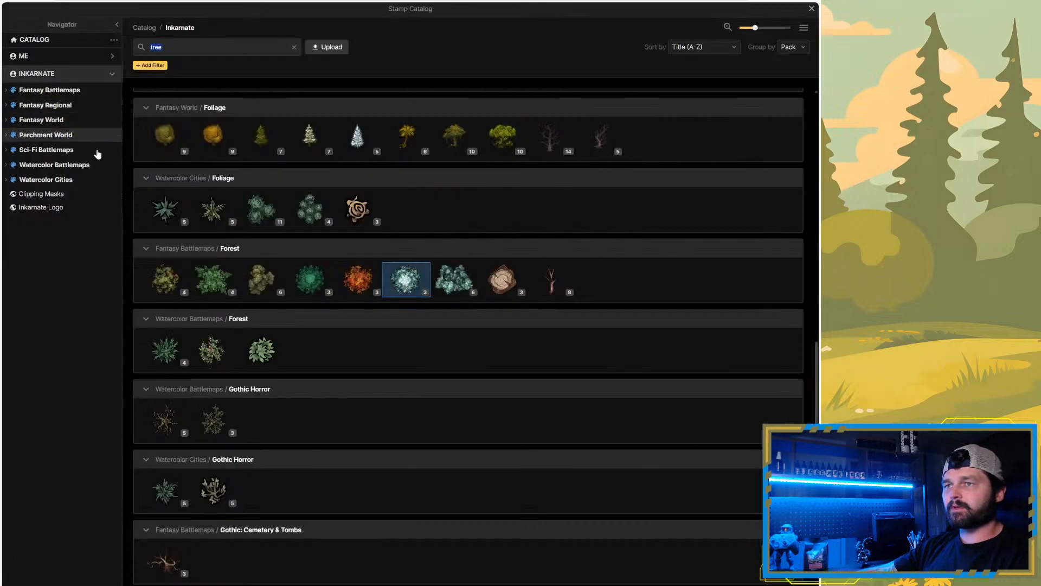
pyautogui.click(322, 283)
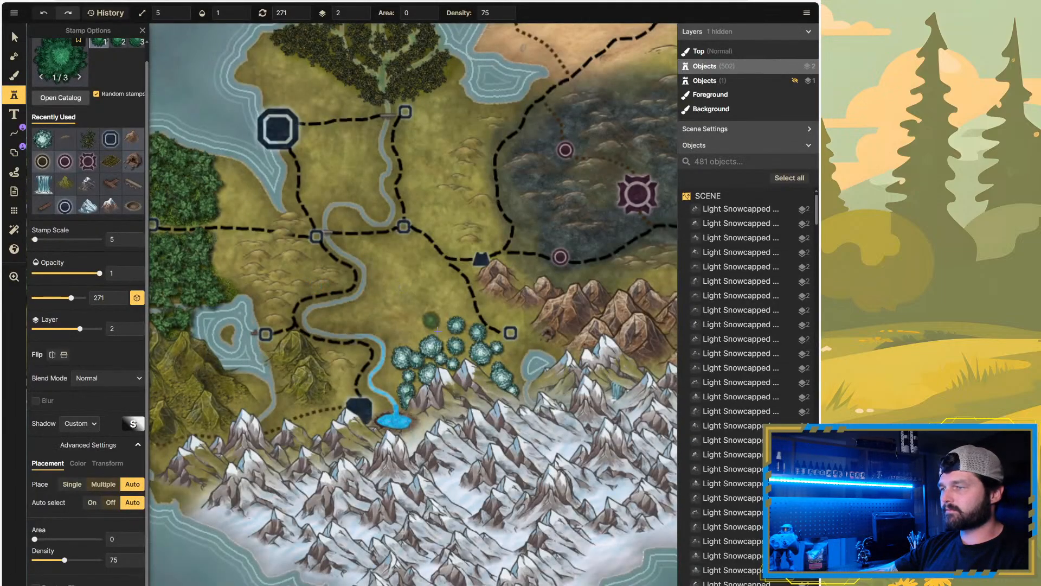
pyautogui.click(441, 331)
pyautogui.click(439, 319)
pyautogui.click(461, 308)
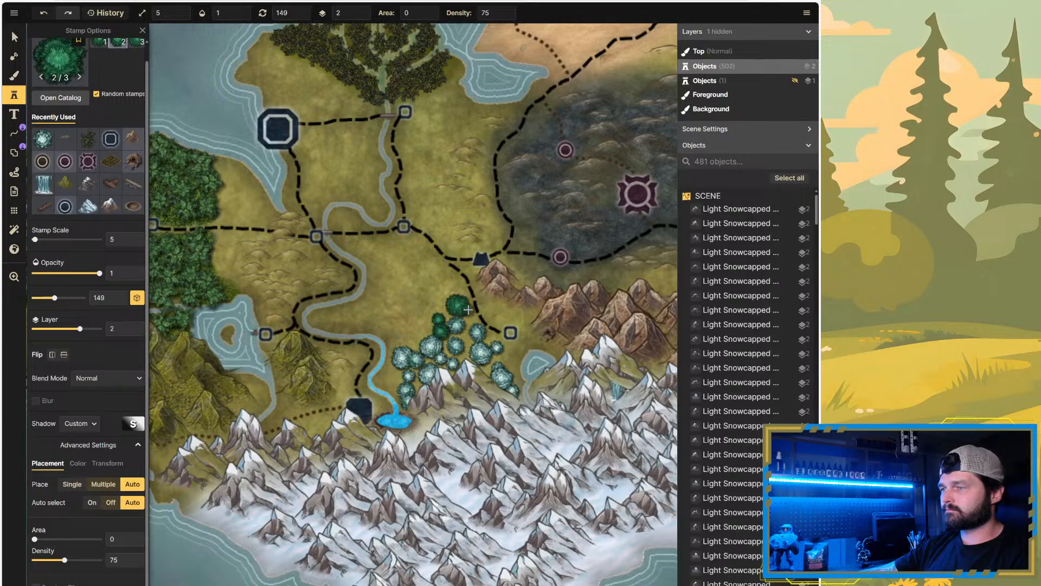
pyautogui.click(434, 286)
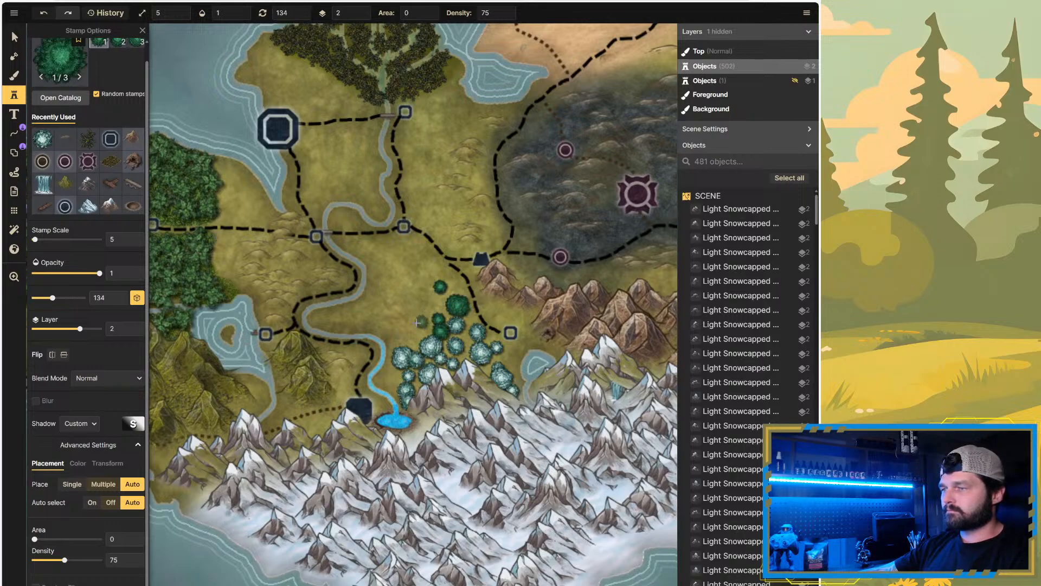
pyautogui.click(422, 321)
pyautogui.click(396, 332)
pyautogui.click(374, 317)
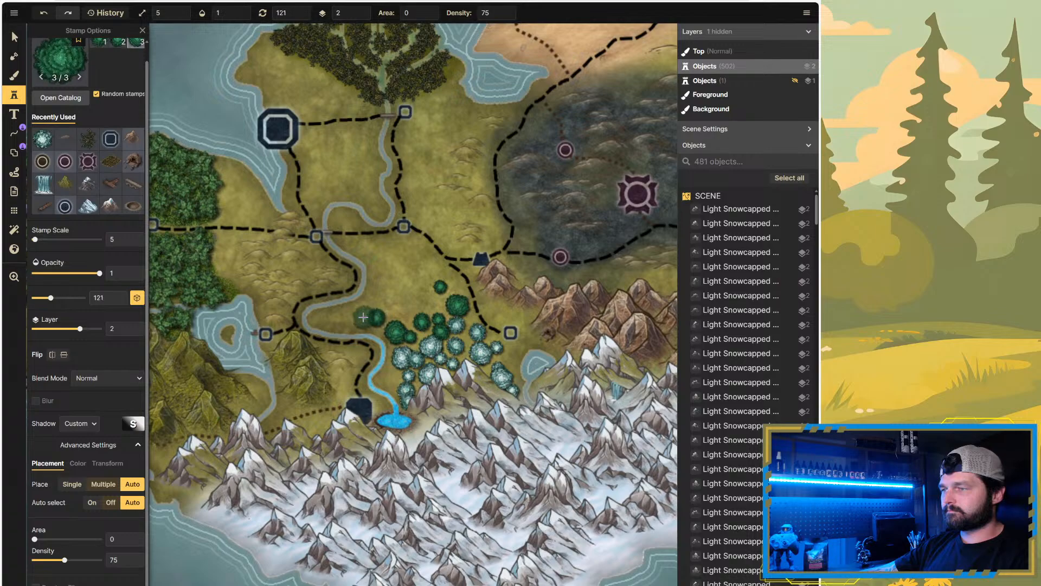
pyautogui.click(397, 303)
pyautogui.click(423, 293)
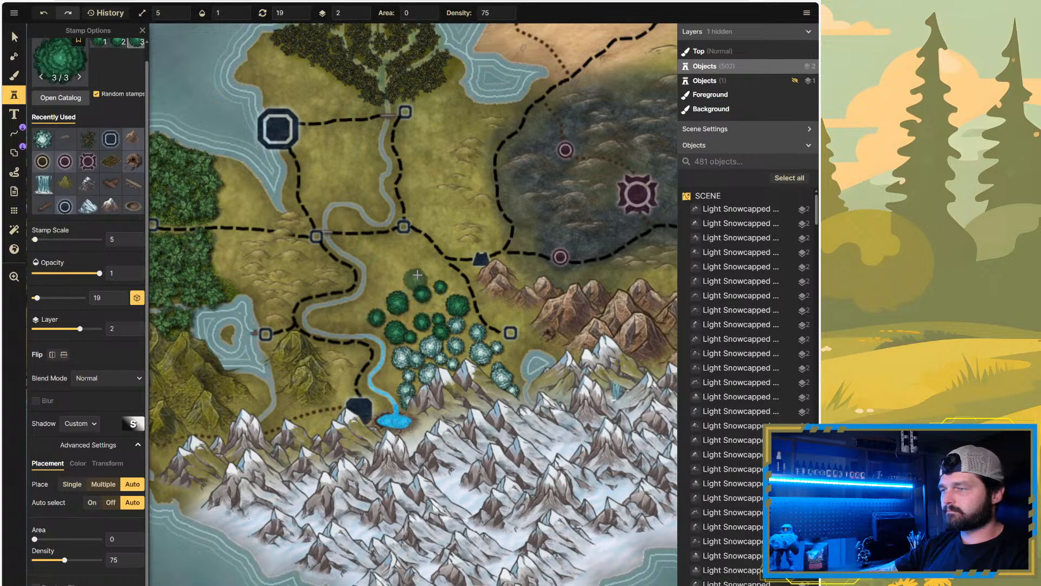
pyautogui.click(417, 274)
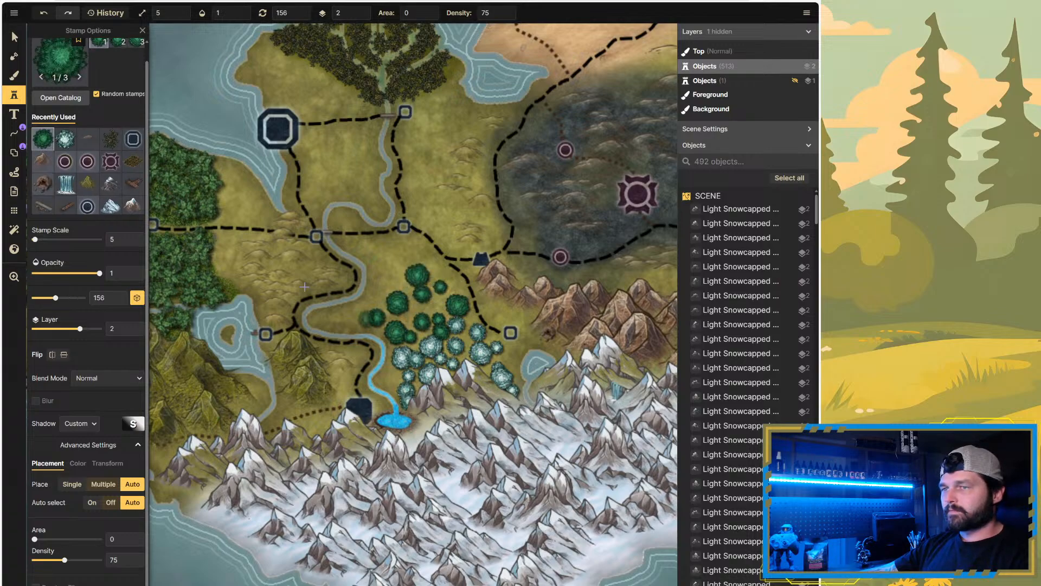
# Step: Set the brush to the foreground layer with the first Fantasy Battlemaps Core texture found by searching for "forest"
pyautogui.click(14, 75)
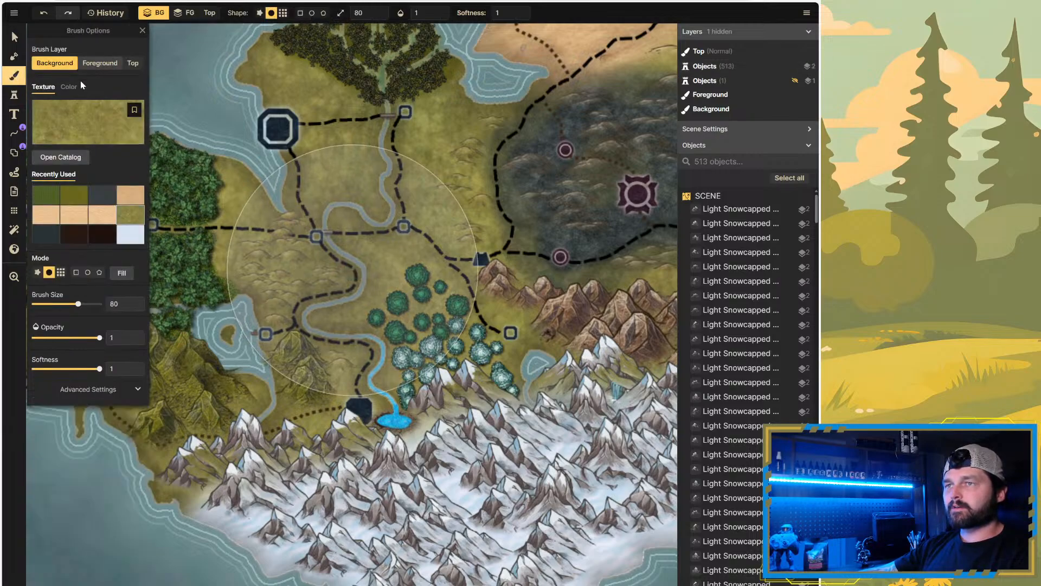
pyautogui.click(100, 63)
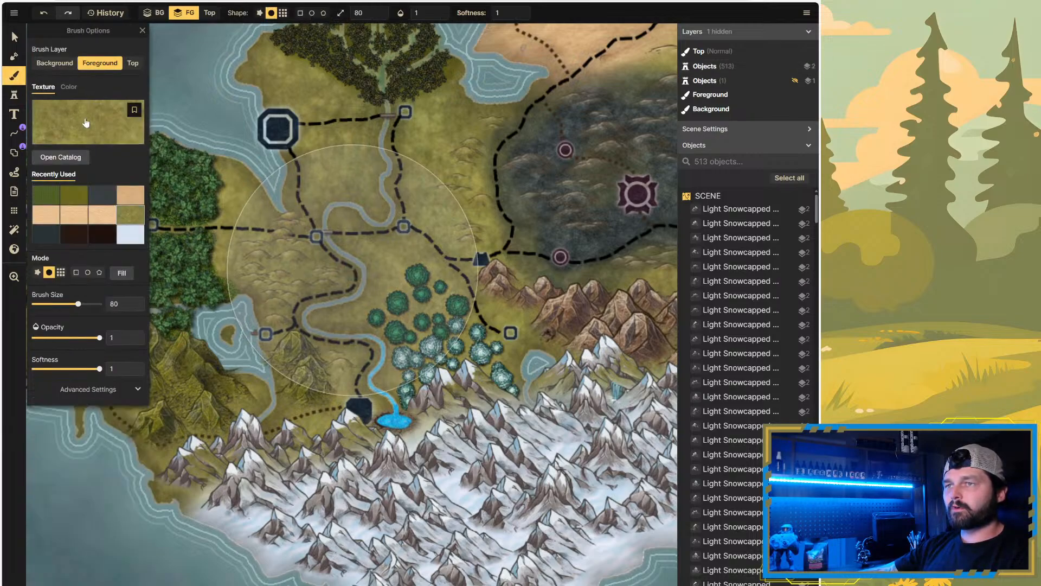
pyautogui.click(61, 157)
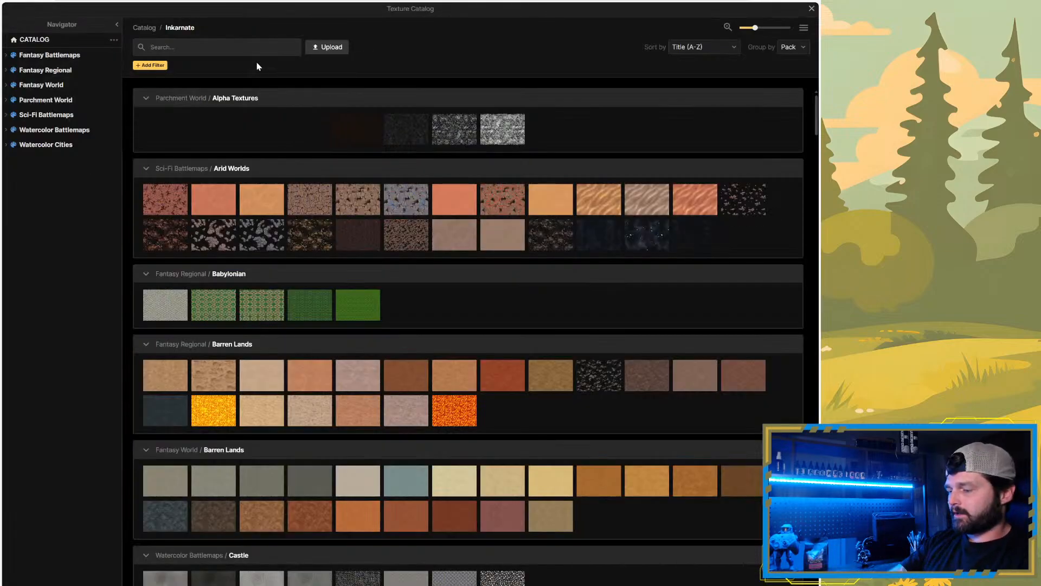
pyautogui.write('fores')
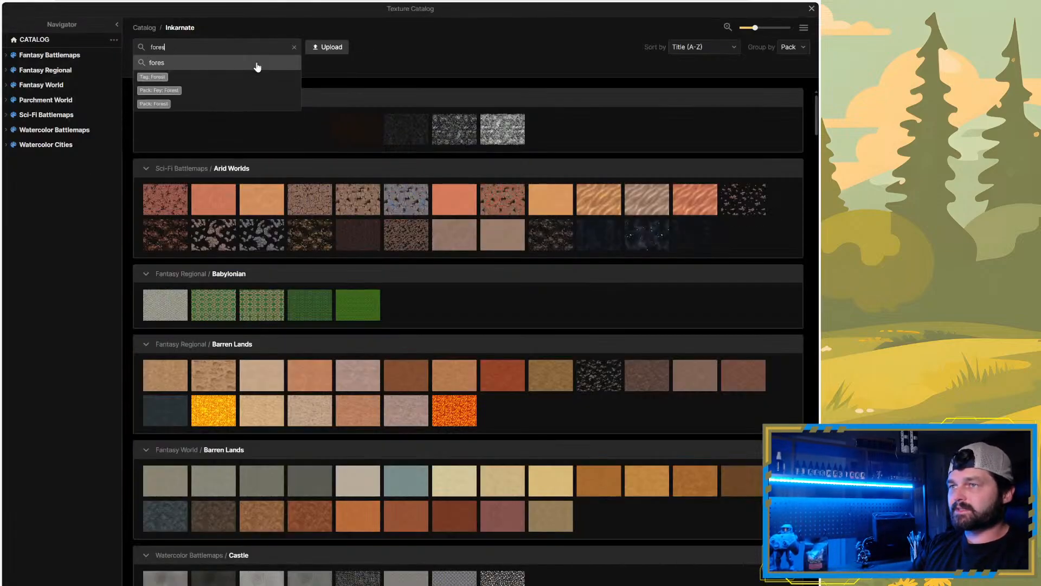
pyautogui.write('t')
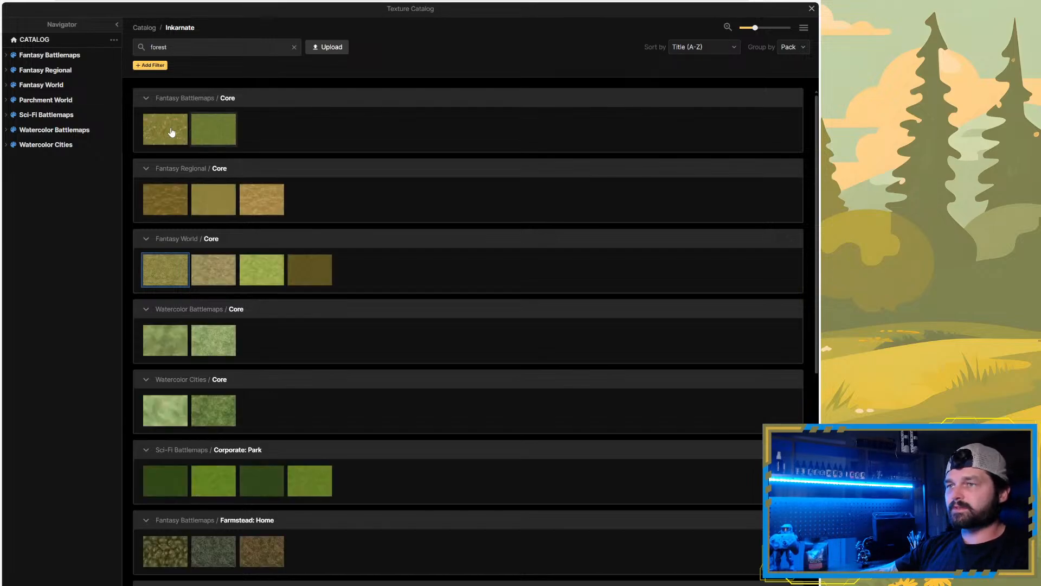
pyautogui.click(172, 133)
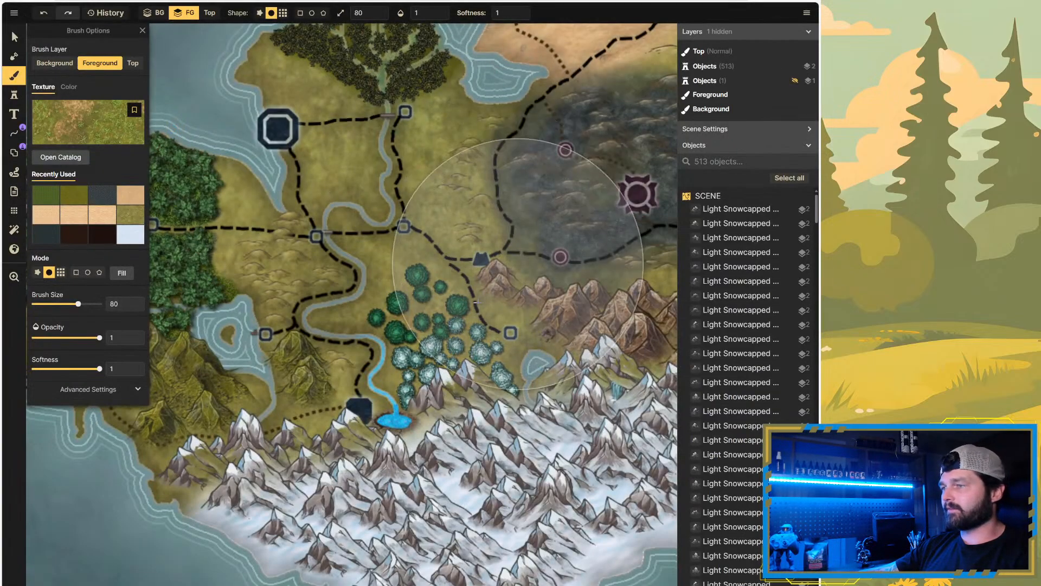
# Step: Set the forest ground texture's scale to 10
pyautogui.scroll(1, 423, 339)
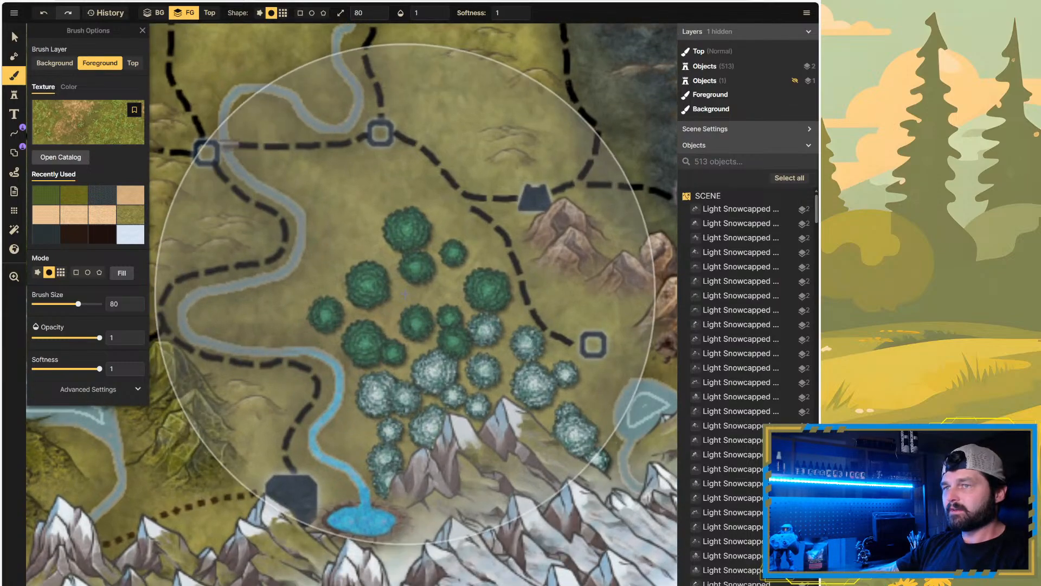
pyautogui.click(136, 390)
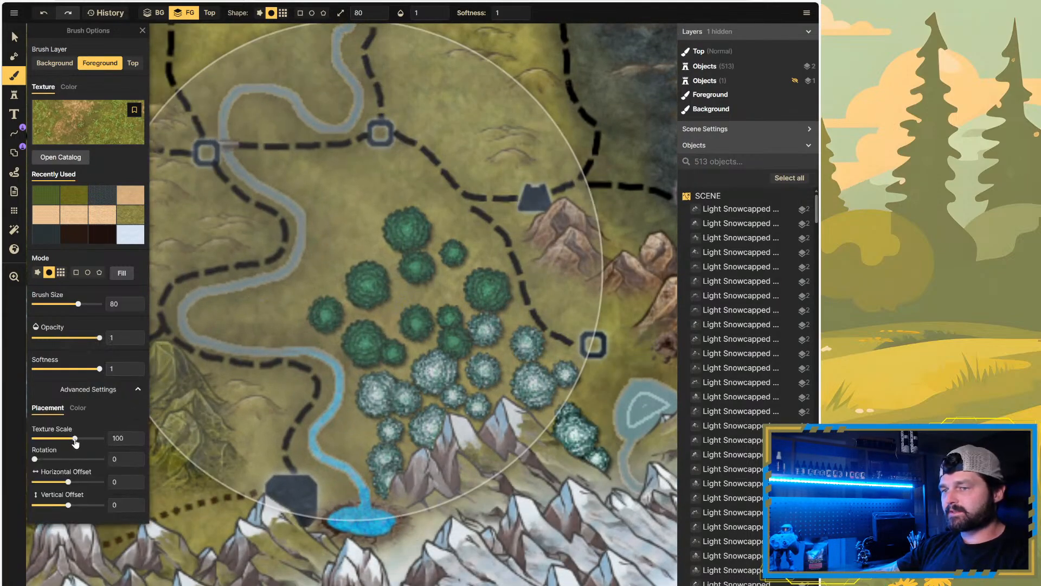
pyautogui.moveTo(76, 444); pyautogui.dragTo(44, 442)
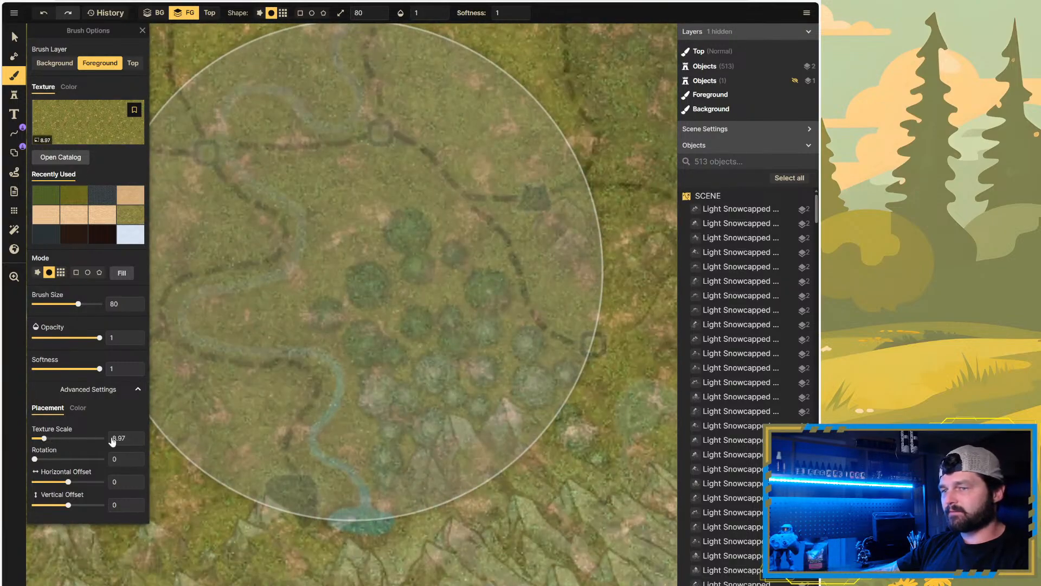
pyautogui.write('10')
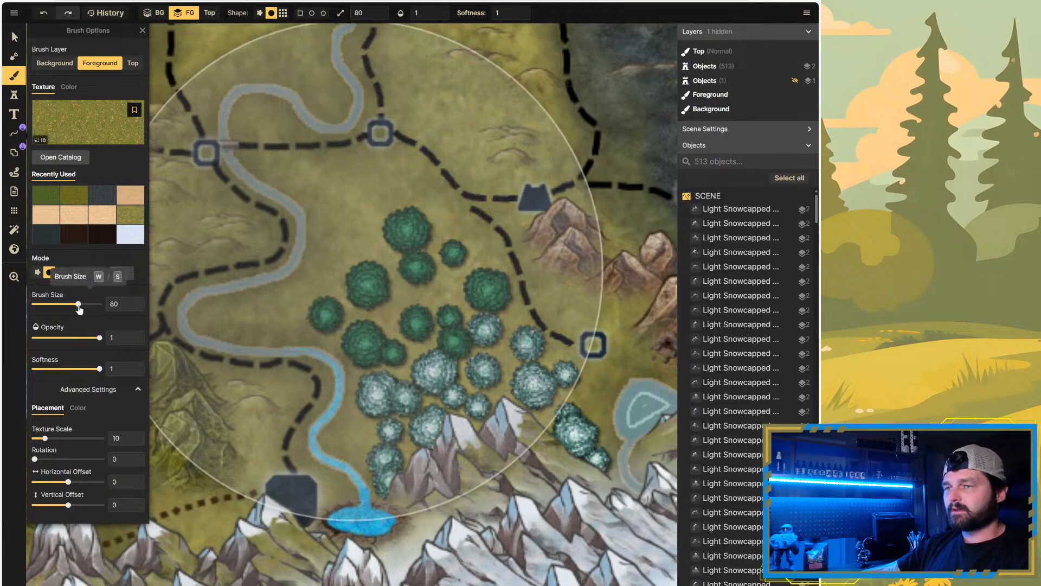
# Step: Set the brush size to 10 and try painting the forest ground texture beneath the green and frosty trees
pyautogui.moveTo(80, 309); pyautogui.dragTo(45, 309)
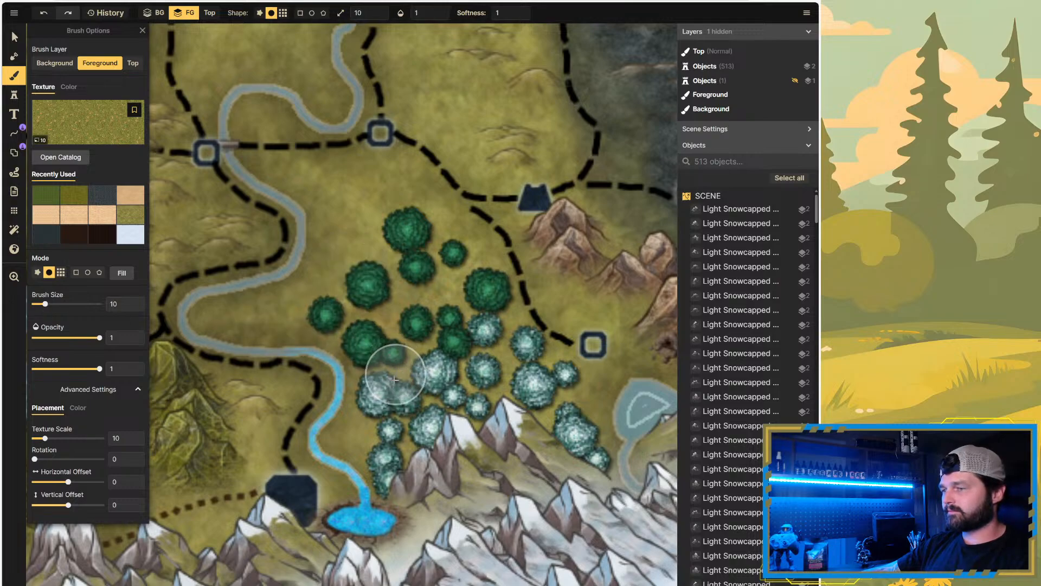
pyautogui.moveTo(388, 393)
pyautogui.mouseDown()
pyautogui.moveTo(392, 365)
pyautogui.moveTo(395, 412)
pyautogui.moveTo(417, 412)
pyautogui.moveTo(401, 436)
pyautogui.moveTo(409, 474)
pyautogui.moveTo(354, 415)
pyautogui.moveTo(401, 388)
pyautogui.moveTo(451, 408)
pyautogui.moveTo(441, 427)
pyautogui.moveTo(433, 373)
pyautogui.moveTo(515, 425)
pyautogui.moveTo(551, 422)
pyautogui.moveTo(594, 451)
pyautogui.moveTo(579, 412)
pyautogui.moveTo(500, 325)
pyautogui.moveTo(479, 283)
pyautogui.moveTo(420, 255)
pyautogui.moveTo(391, 316)
pyautogui.moveTo(382, 374)
pyautogui.moveTo(426, 373)
pyautogui.moveTo(430, 292)
pyautogui.moveTo(364, 287)
pyautogui.moveTo(357, 322)
pyautogui.moveTo(380, 310)
pyautogui.moveTo(394, 373)
pyautogui.moveTo(433, 402)
pyautogui.mouseUp()
pyautogui.scroll(-5, 461, 391)
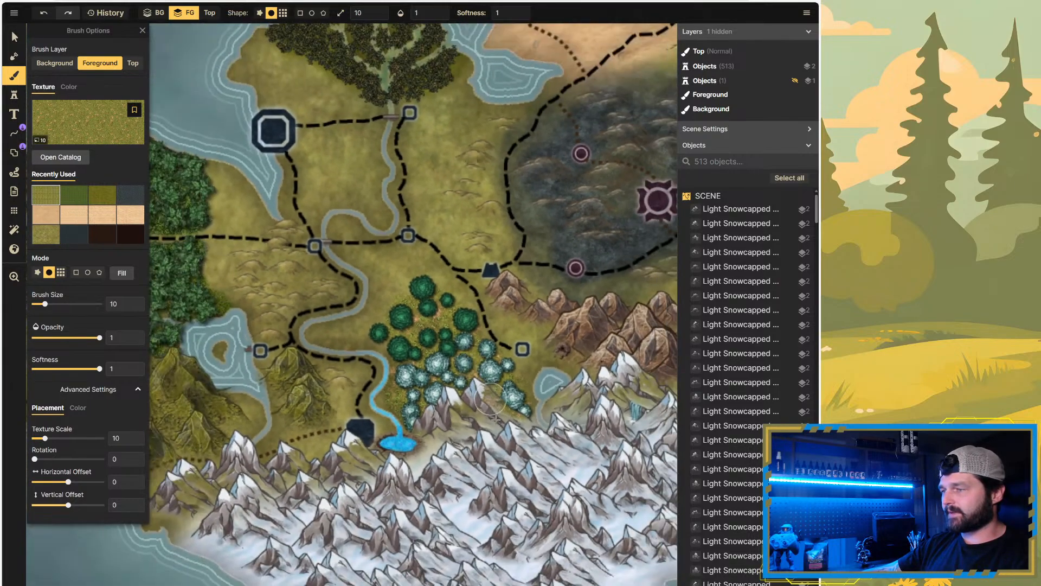
pyautogui.scroll(3, 499, 440)
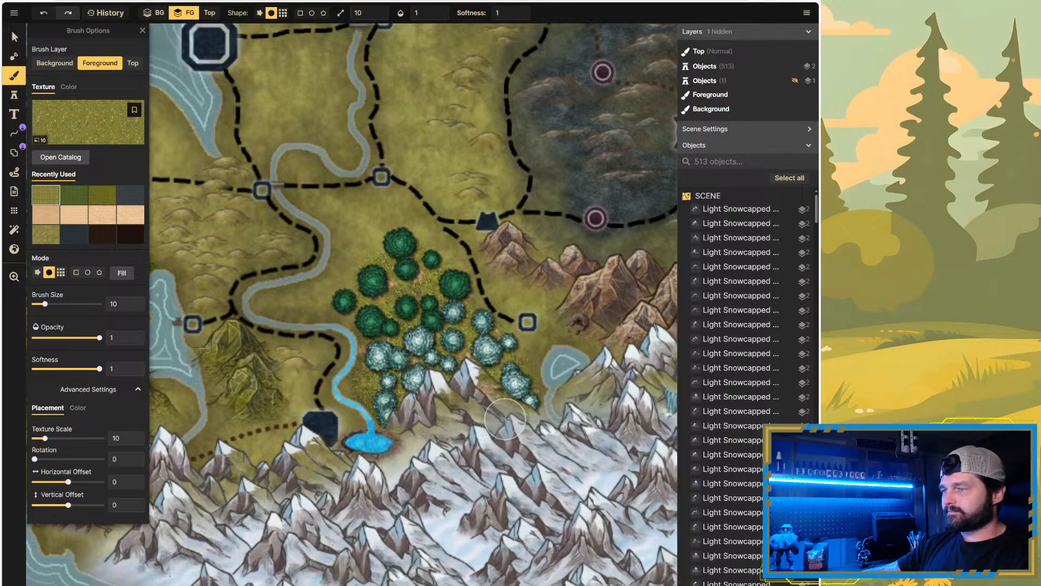
pyautogui.scroll(-2, 501, 417)
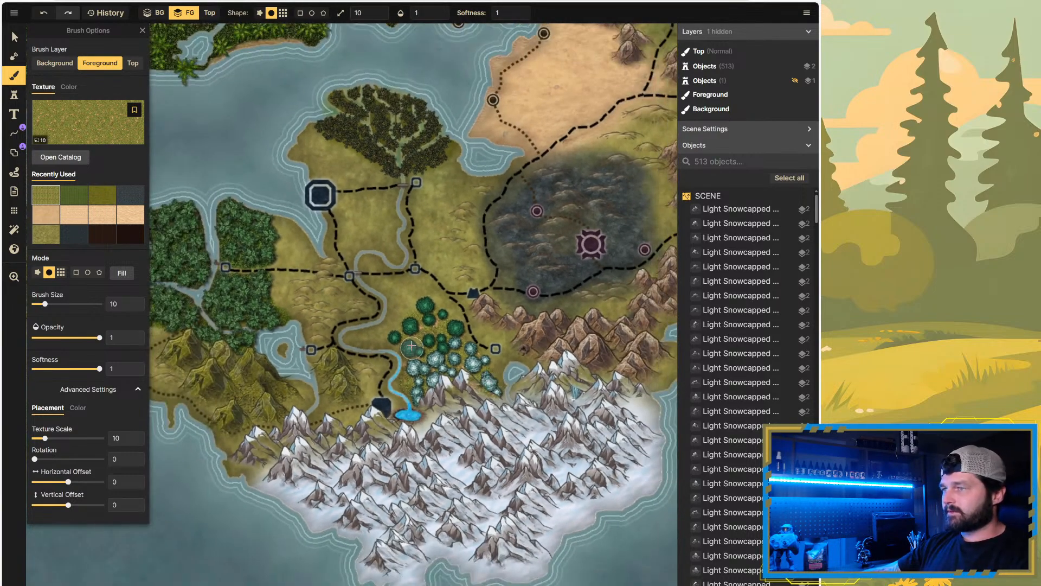
pyautogui.scroll(-3, 412, 347)
pyautogui.scroll(4, 425, 350)
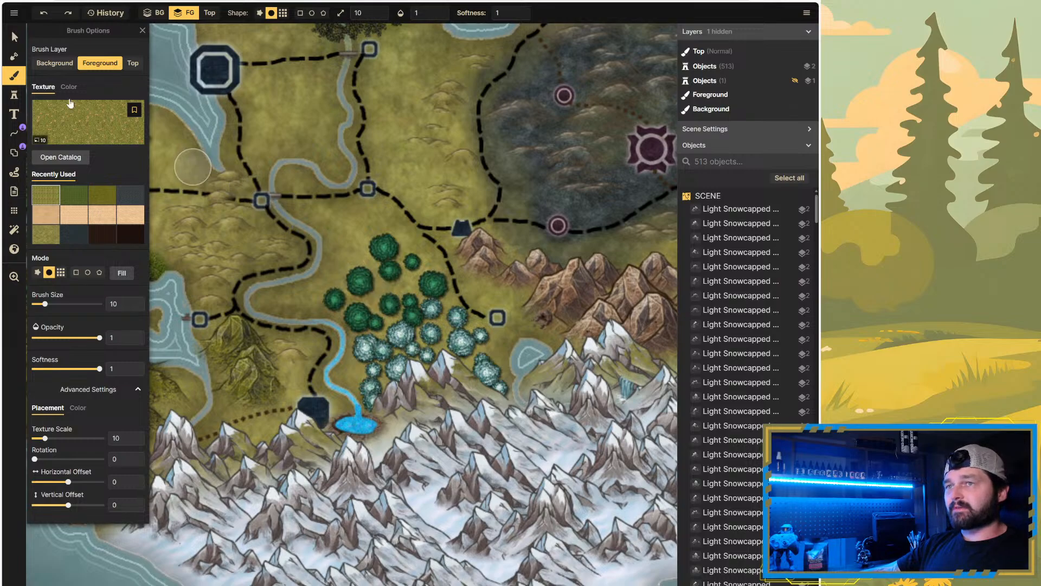
# Step: Delete the green trees along the grove's northern and western edges, plus two frosty trees in its western half
pyautogui.click(15, 37)
pyautogui.click(387, 246)
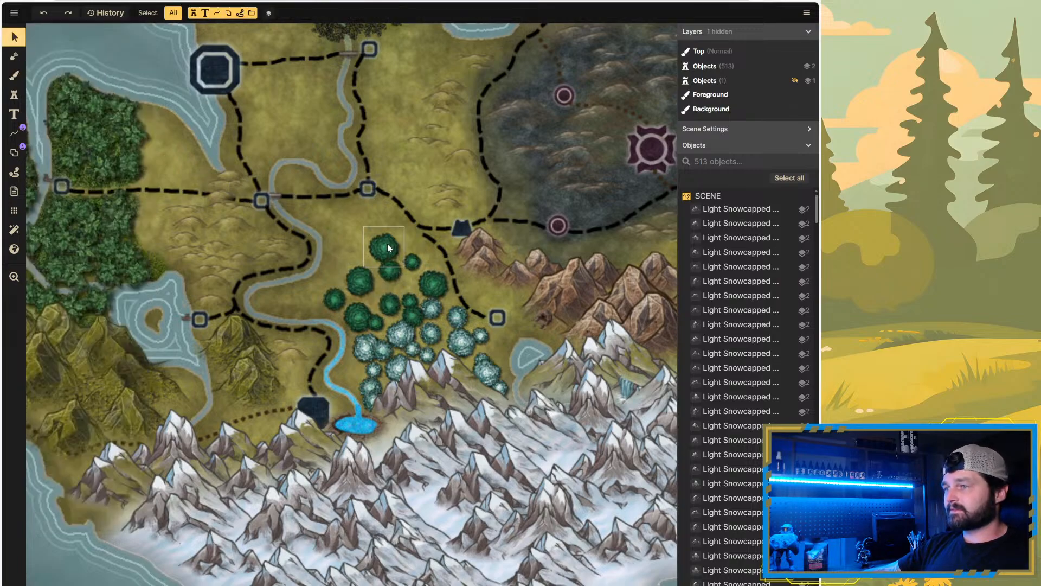
pyautogui.press('Delete')
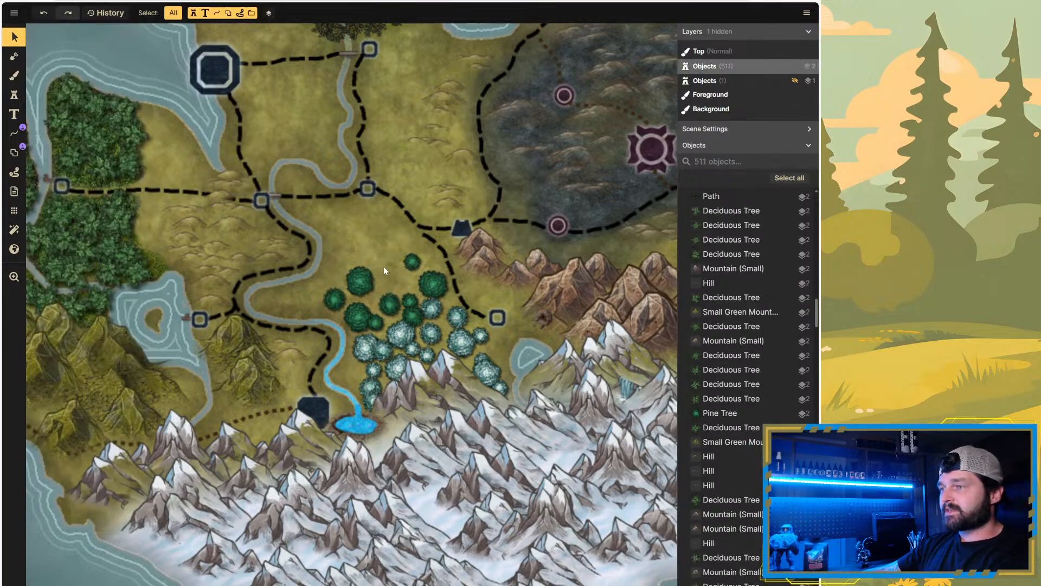
pyautogui.click(364, 275)
pyautogui.press('Delete')
pyautogui.click(338, 301)
pyautogui.press('Delete')
pyautogui.click(362, 318)
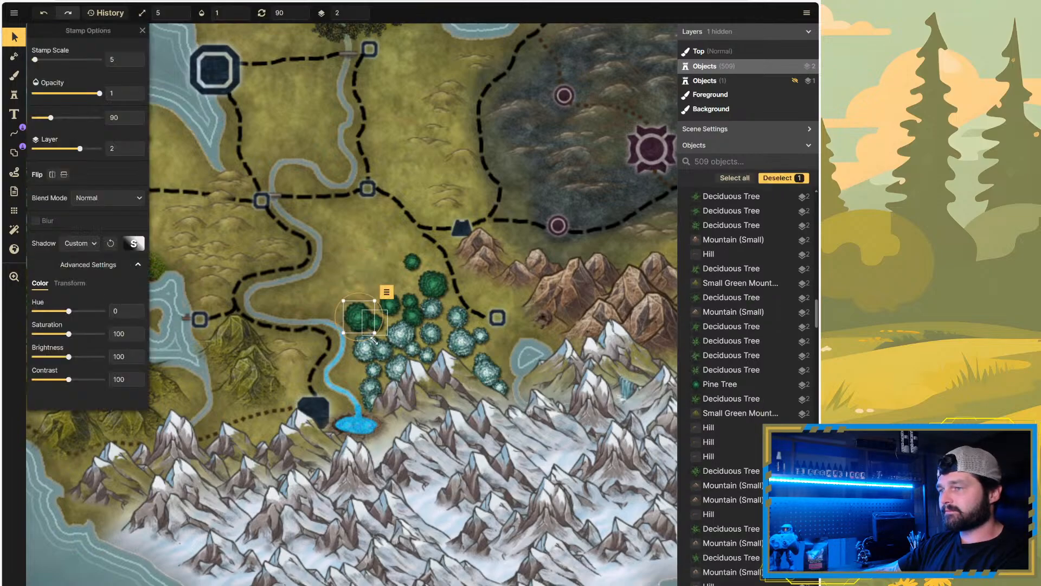
pyautogui.press('Delete')
pyautogui.click(370, 349)
pyautogui.press('Delete')
pyautogui.click(404, 326)
pyautogui.press('Delete')
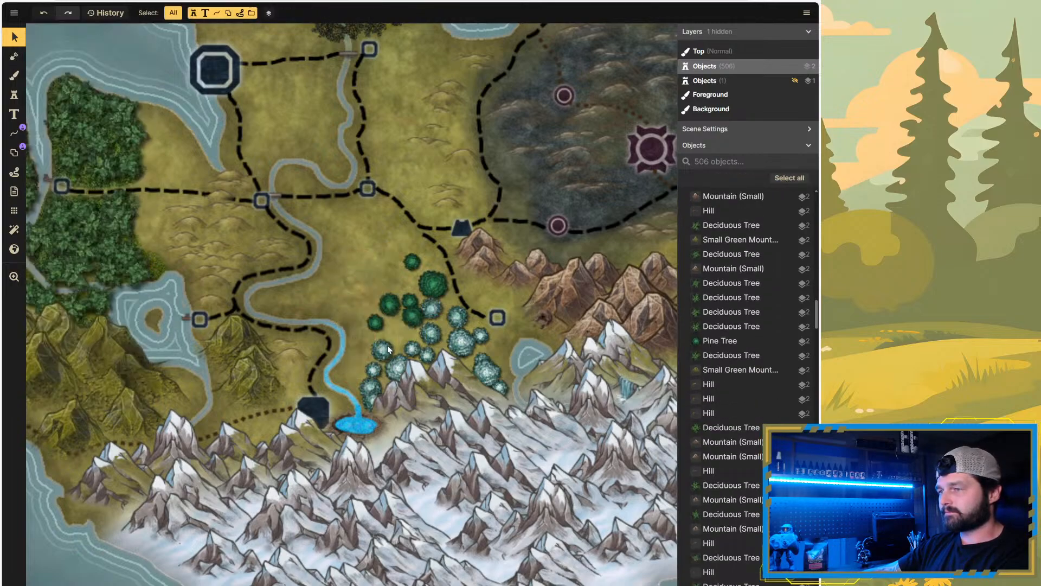
# Step: Delete the remaining green pine trees from the grove, along with the large frosty tree on its western side
pyautogui.click(382, 339)
pyautogui.press('Delete')
pyautogui.click(374, 321)
pyautogui.press('Delete')
pyautogui.click(390, 304)
pyautogui.press('Delete')
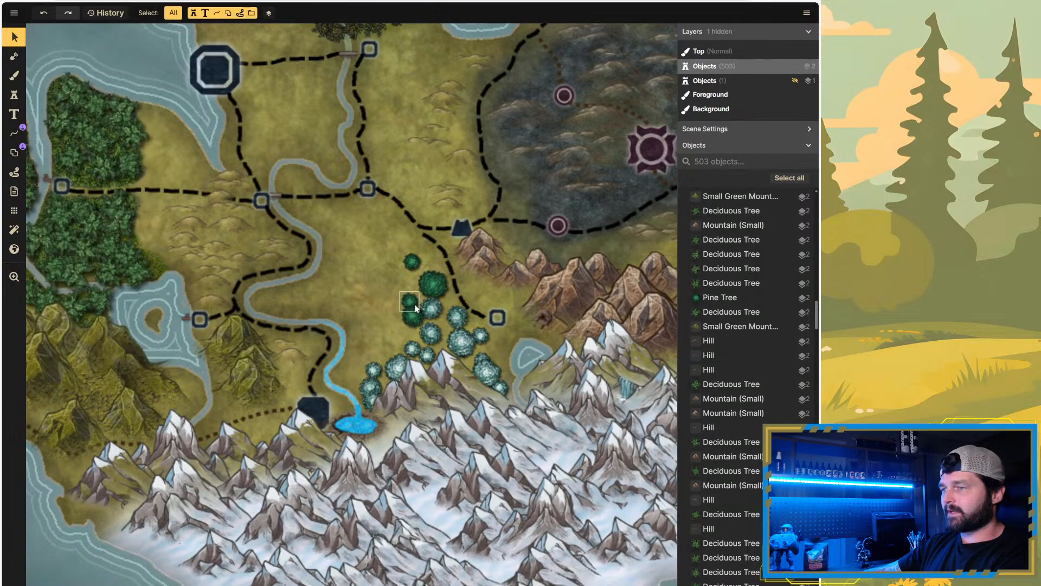
pyautogui.click(411, 306)
pyautogui.press('Delete')
pyautogui.click(415, 317)
pyautogui.press('Delete')
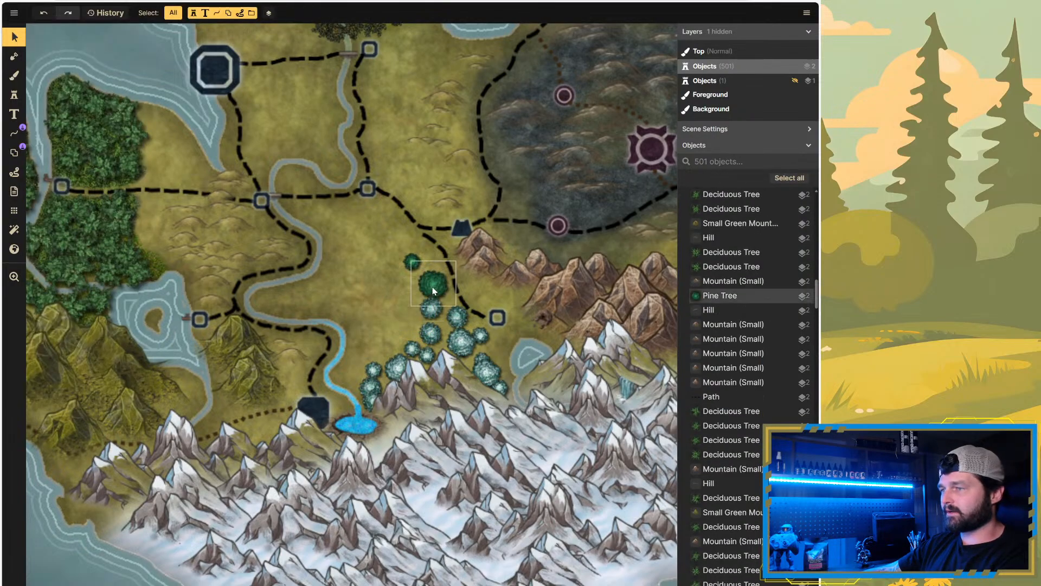
pyautogui.click(431, 284)
pyautogui.press('Delete')
pyautogui.click(412, 262)
pyautogui.press('Delete')
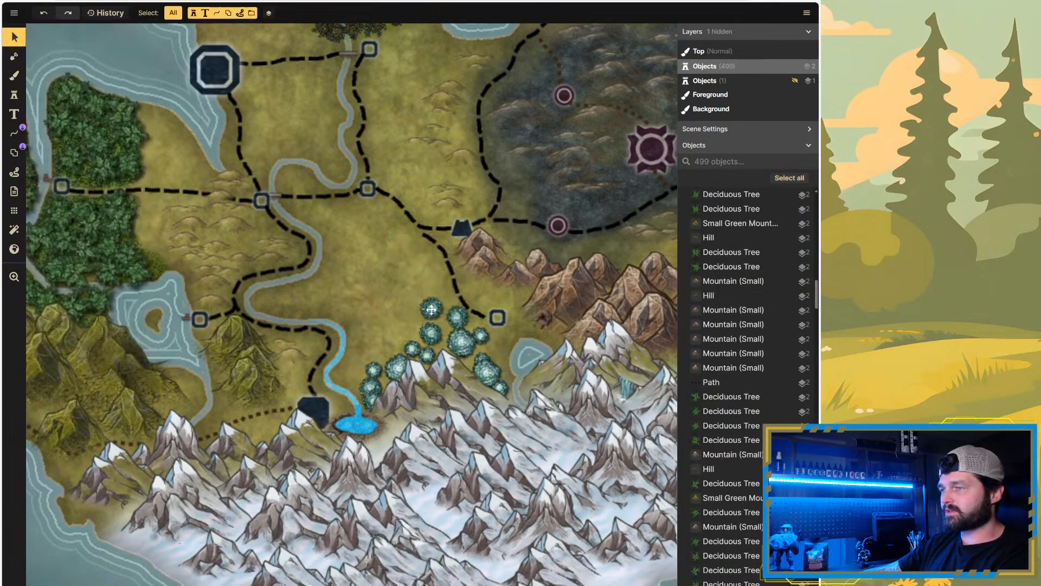
# Step: Delete six frosty pine trees from the grove's northern and central parts, down to the large pair on its eastern side
pyautogui.click(431, 308)
pyautogui.press('Delete')
pyautogui.click(460, 320)
pyautogui.press('Delete')
pyautogui.click(462, 341)
pyautogui.press('Delete')
pyautogui.click(432, 334)
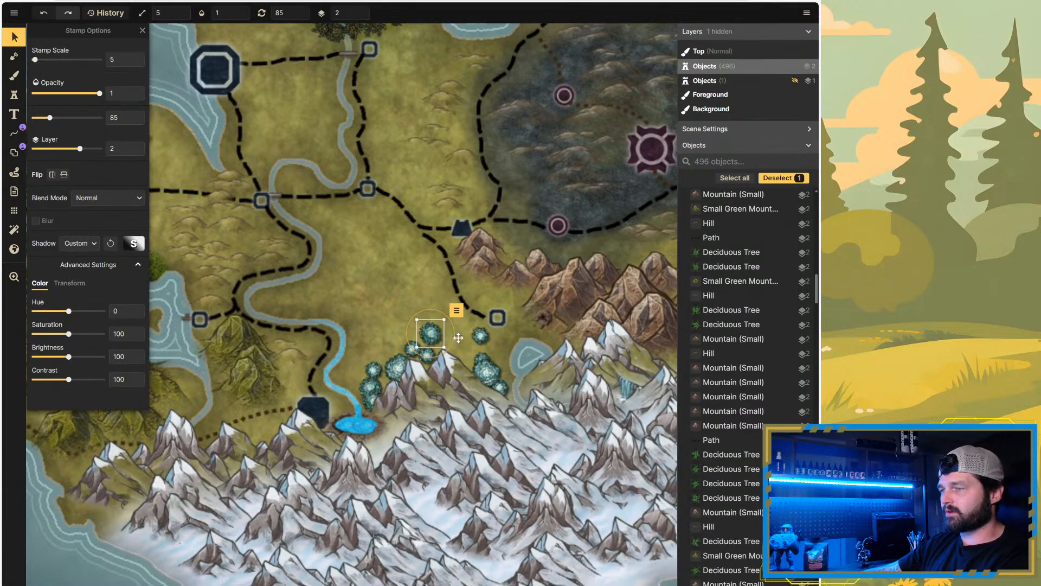
pyautogui.press('Delete')
pyautogui.click(484, 360)
pyautogui.press('Delete')
pyautogui.click(488, 372)
pyautogui.press('Delete')
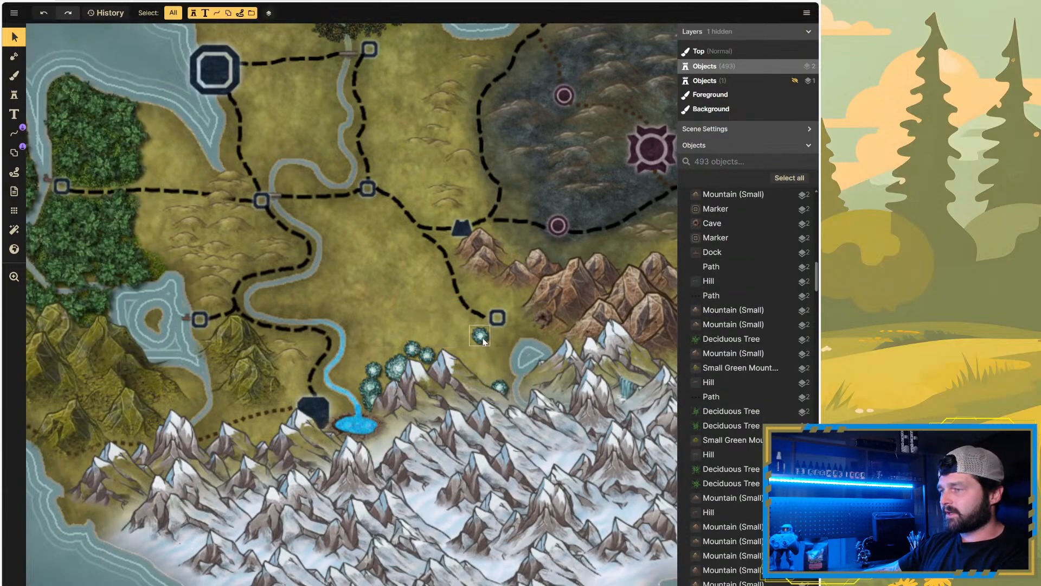
# Step: Delete the two lone frosty trees on the grove's east side and the two beside the central snowy peak
pyautogui.click(481, 336)
pyautogui.press('Delete')
pyautogui.click(500, 388)
pyautogui.press('Delete')
pyautogui.click(428, 355)
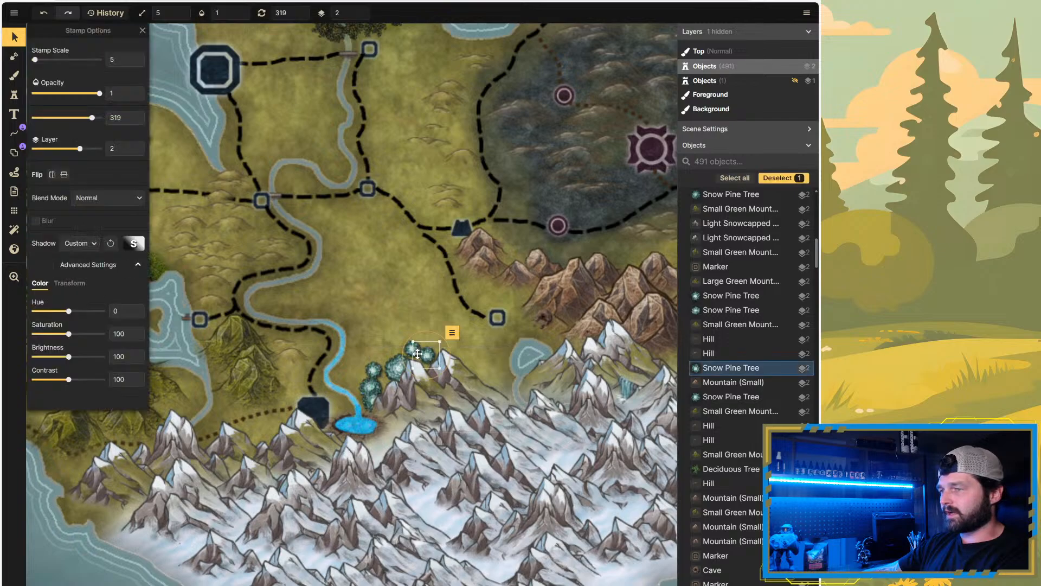
pyautogui.press('Delete')
pyautogui.click(415, 354)
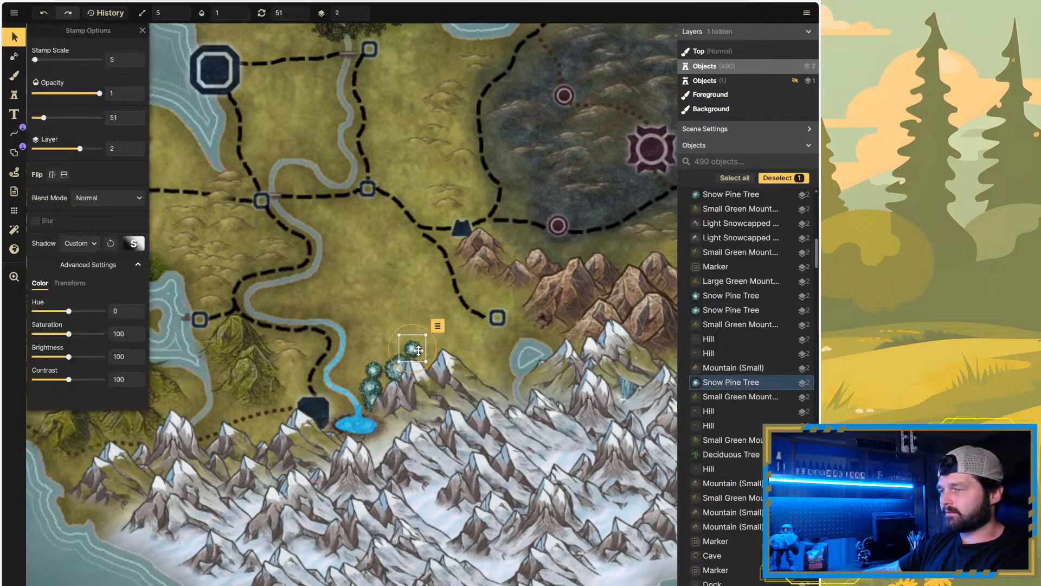
pyautogui.press('Delete')
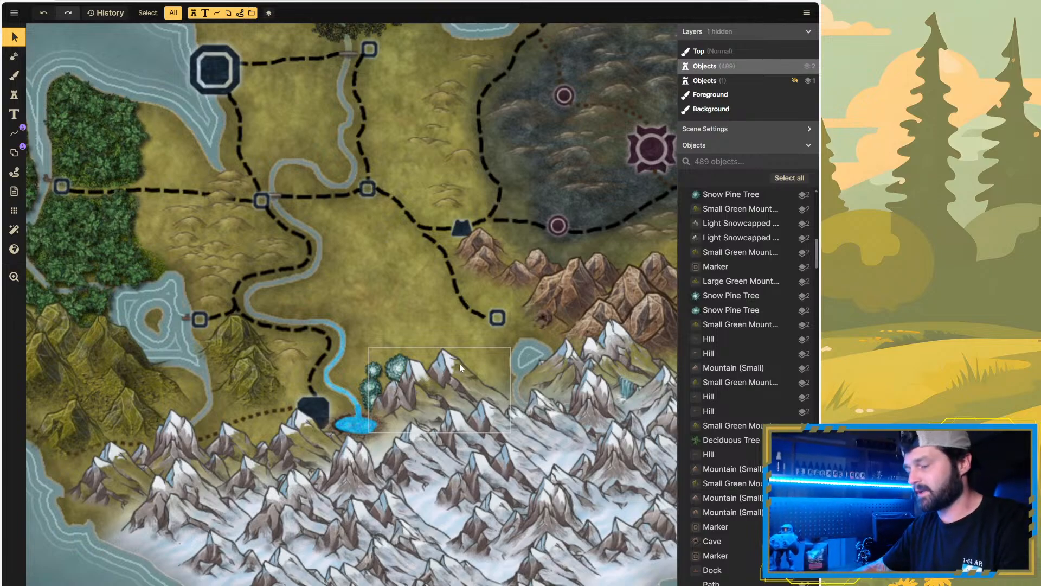
# Step: Stamp a new row of Snow Pine Trees along the ridge from the central snowy peak eastward toward the small lake
pyautogui.click(14, 97)
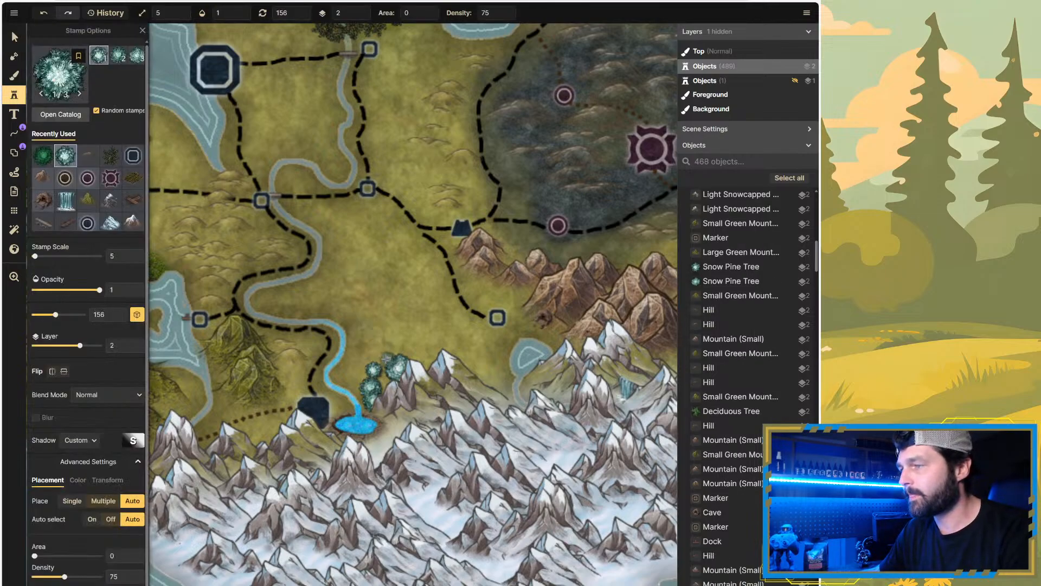
pyautogui.click(412, 349)
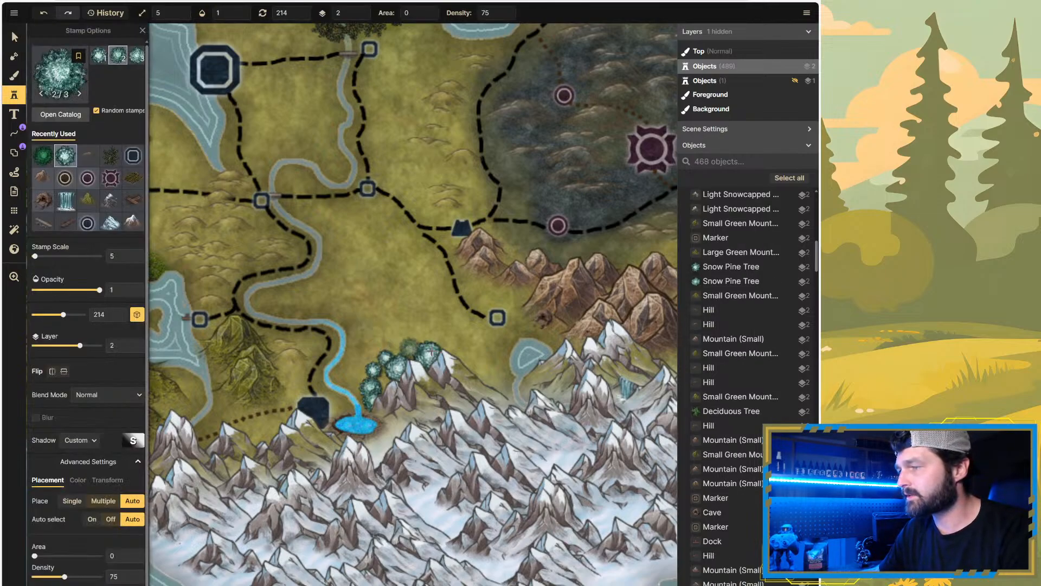
pyautogui.moveTo(431, 353)
pyautogui.mouseDown()
pyautogui.moveTo(497, 380)
pyautogui.moveTo(472, 378)
pyautogui.moveTo(497, 371)
pyautogui.moveTo(493, 353)
pyautogui.moveTo(479, 350)
pyautogui.moveTo(476, 365)
pyautogui.moveTo(433, 386)
pyautogui.moveTo(393, 385)
pyautogui.mouseUp()
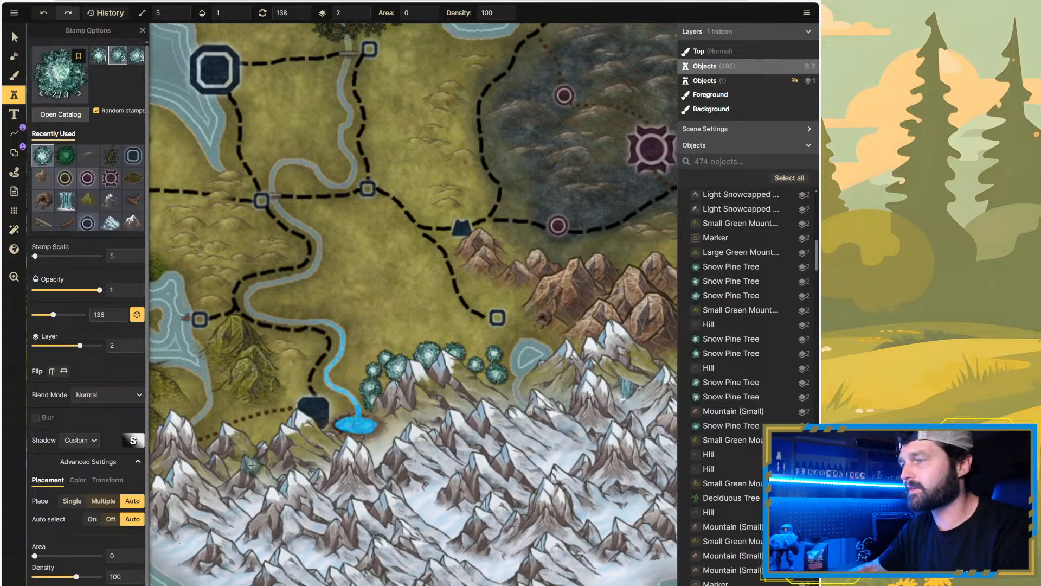
pyautogui.click(473, 350)
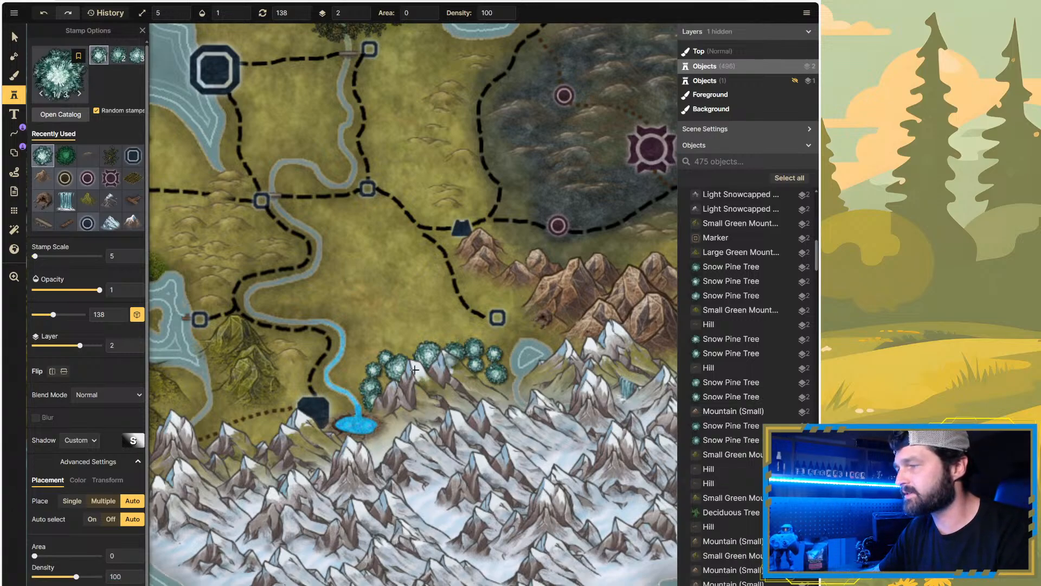
# Step: Stamp green Pine Trees just north of the frosty row, around and above the central snowy peak
pyautogui.click(66, 156)
pyautogui.click(406, 346)
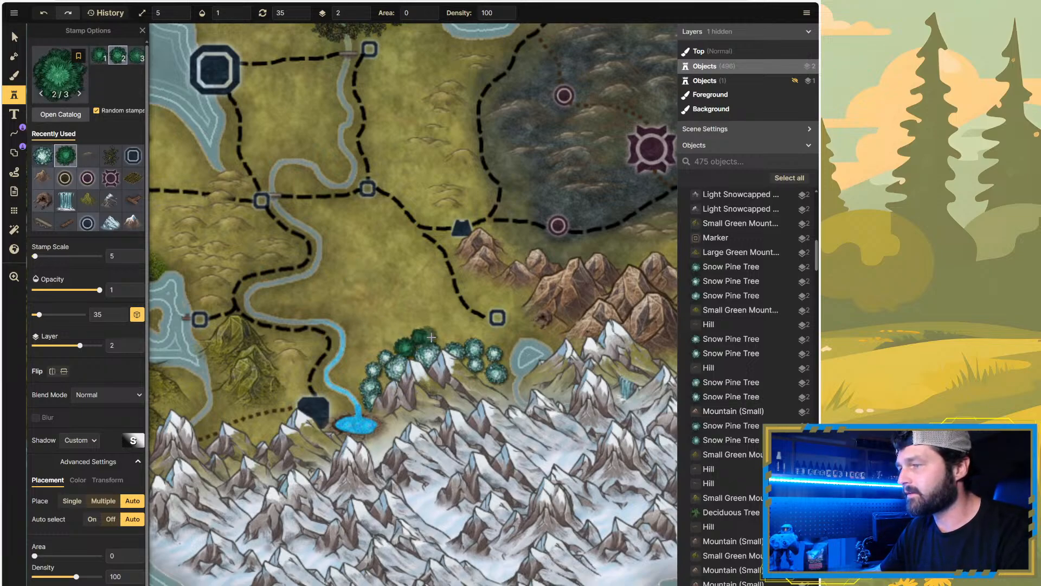
pyautogui.click(419, 336)
pyautogui.click(453, 330)
pyautogui.click(430, 318)
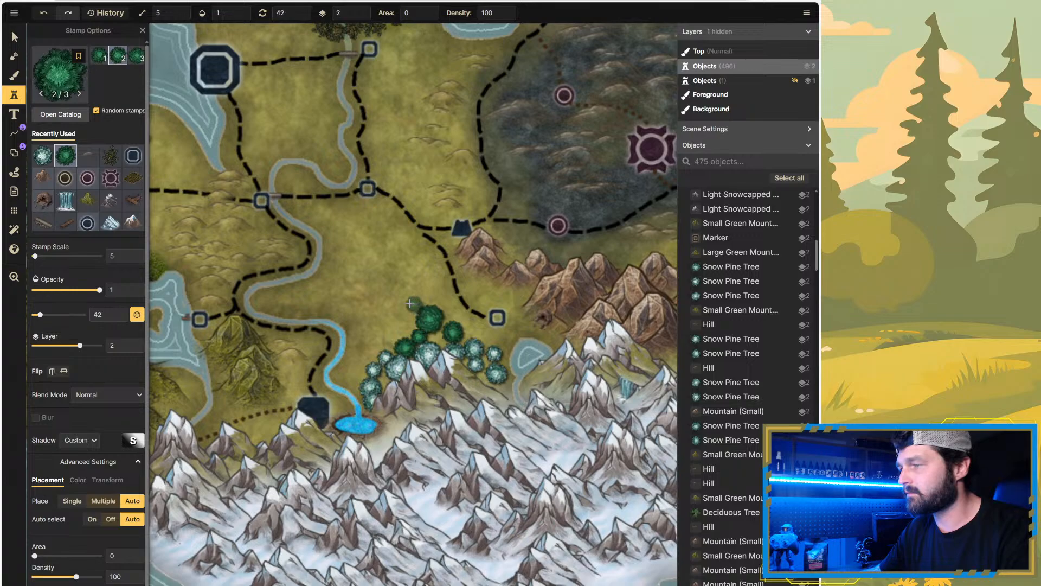
pyautogui.click(411, 303)
pyautogui.click(404, 316)
pyautogui.click(405, 332)
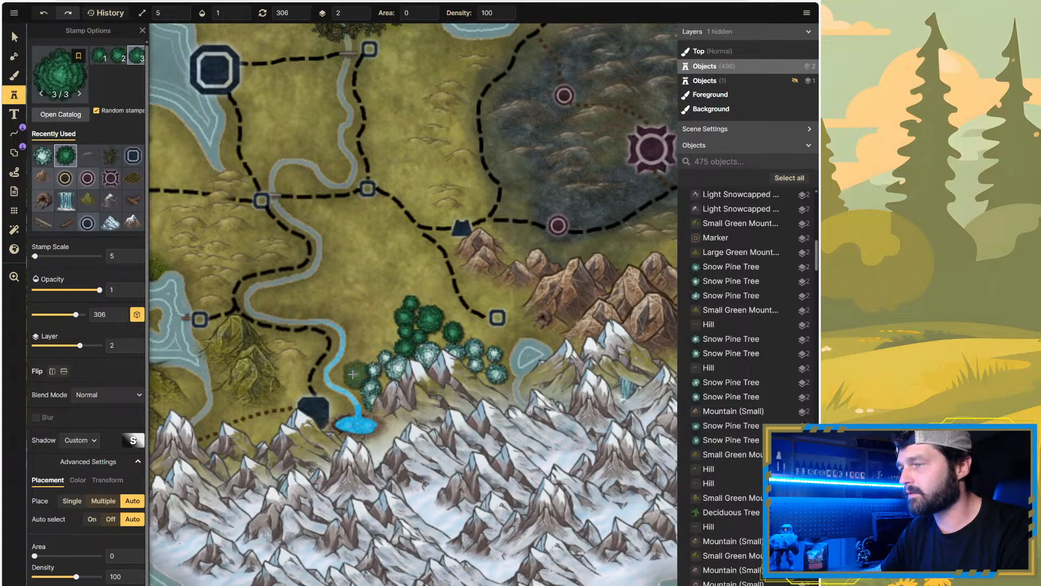
# Step: Stamp green Pine Trees from the blue river's east bank northward, filling the western side of the grove
pyautogui.click(351, 373)
pyautogui.click(363, 360)
pyautogui.click(374, 340)
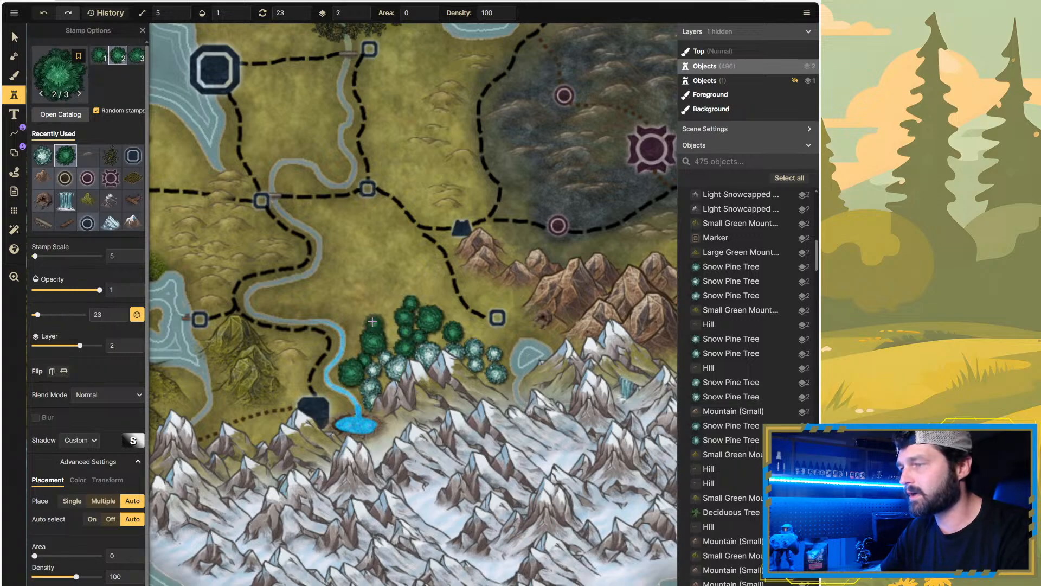
pyautogui.click(373, 323)
pyautogui.click(359, 318)
pyautogui.click(346, 305)
pyautogui.click(394, 338)
pyautogui.click(383, 306)
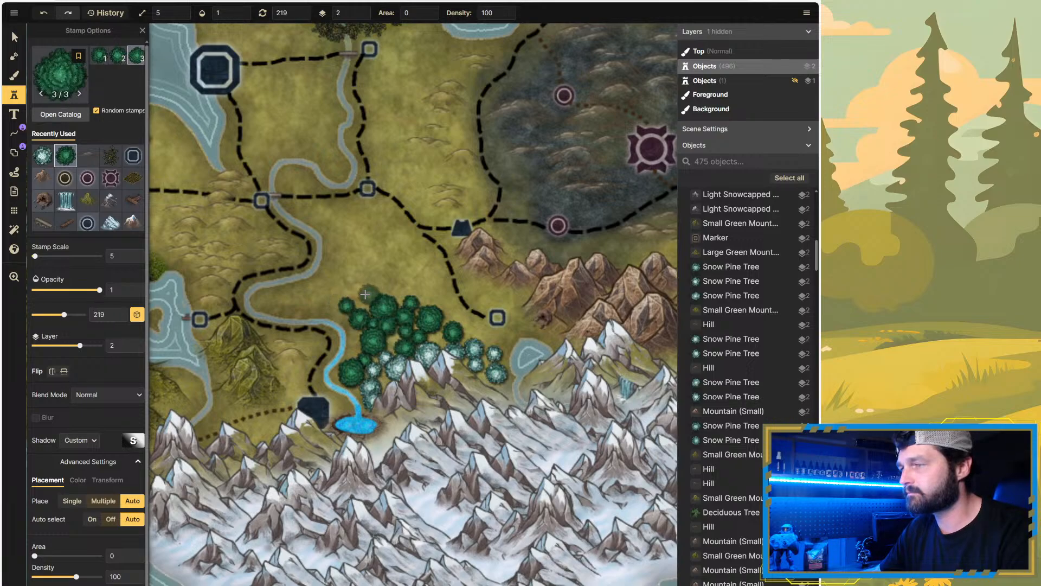
# Step: Extend the pine grove northward with green Pine Trees across its upper middle
pyautogui.click(363, 293)
pyautogui.click(371, 279)
pyautogui.click(416, 284)
pyautogui.click(424, 293)
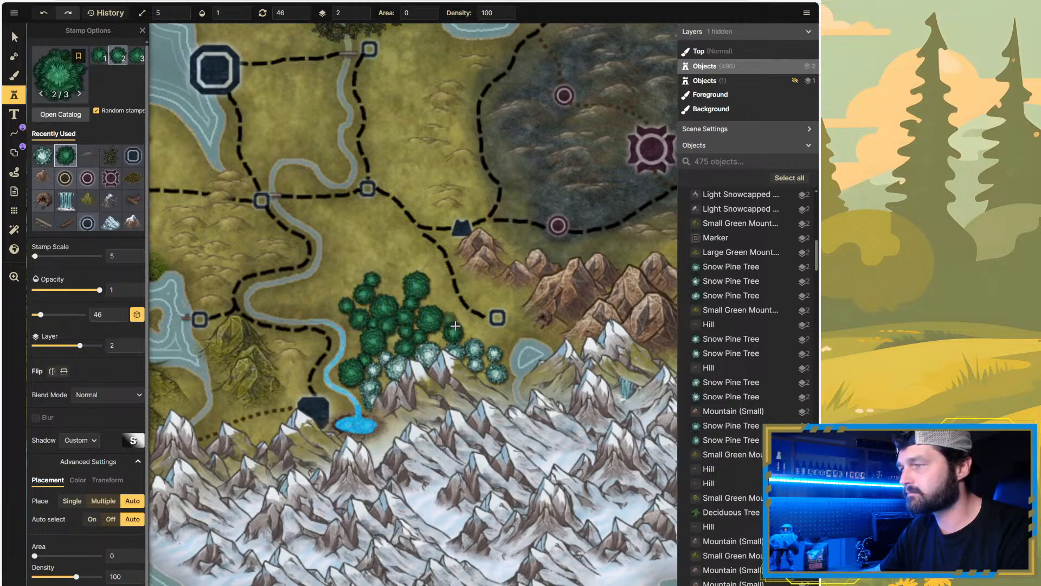
pyautogui.click(398, 286)
pyautogui.click(385, 263)
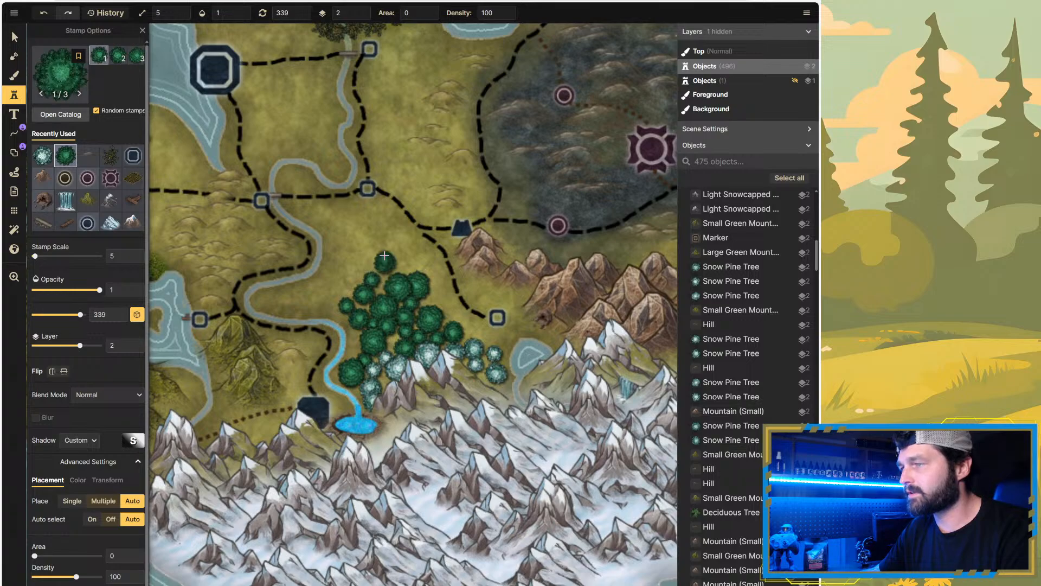
# Step: Stamp green Pine Trees at the grove's northwestern tip and down its northwestern edge
pyautogui.click(366, 252)
pyautogui.click(354, 239)
pyautogui.click(355, 279)
pyautogui.click(340, 277)
pyautogui.click(327, 293)
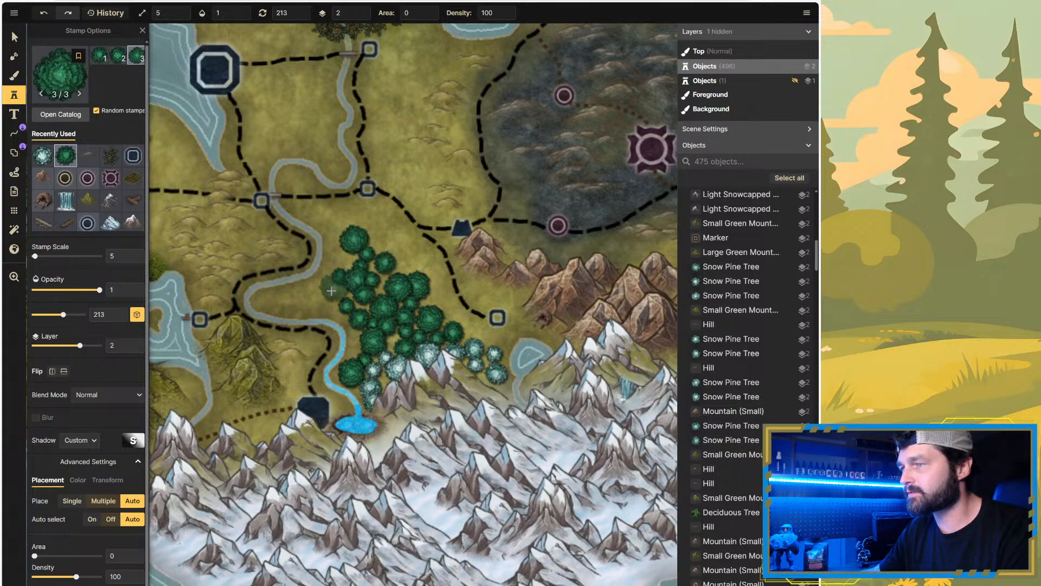
# Step: Extend the grove westward into the river bend with green Pine Trees and fill the gap behind them
pyautogui.click(317, 286)
pyautogui.click(308, 300)
pyautogui.click(293, 300)
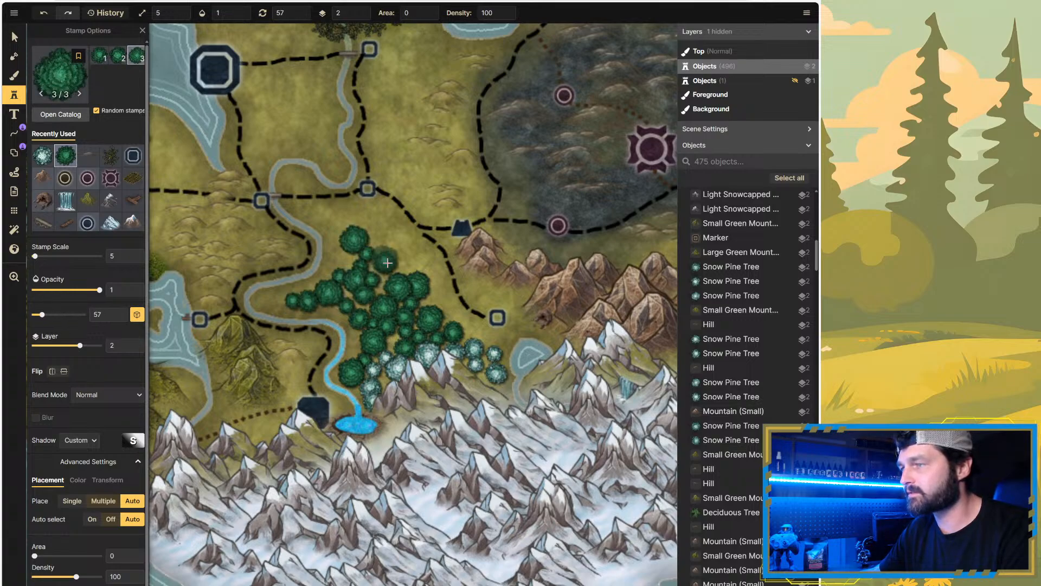
pyautogui.click(319, 299)
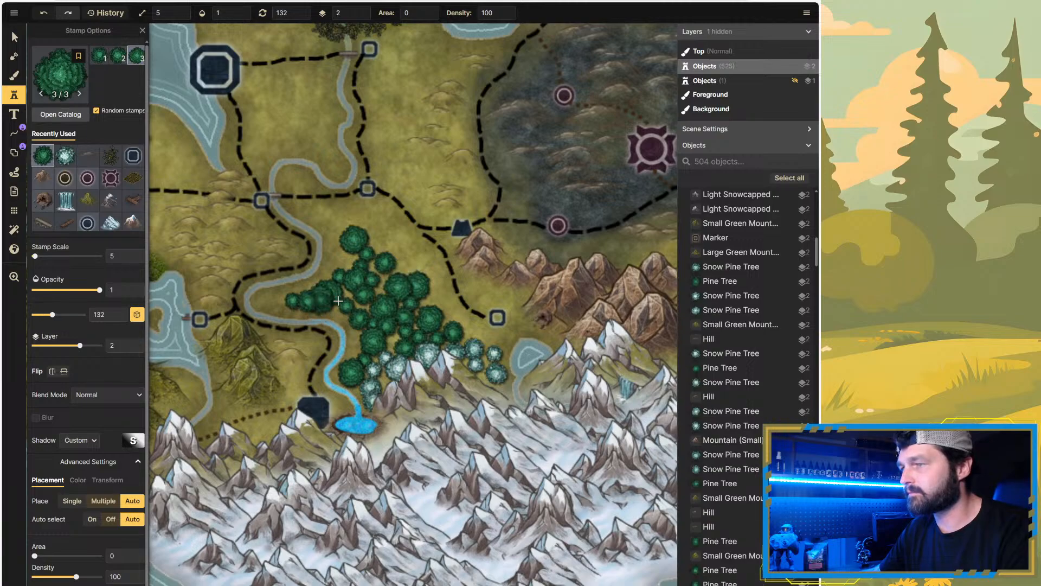
pyautogui.click(354, 307)
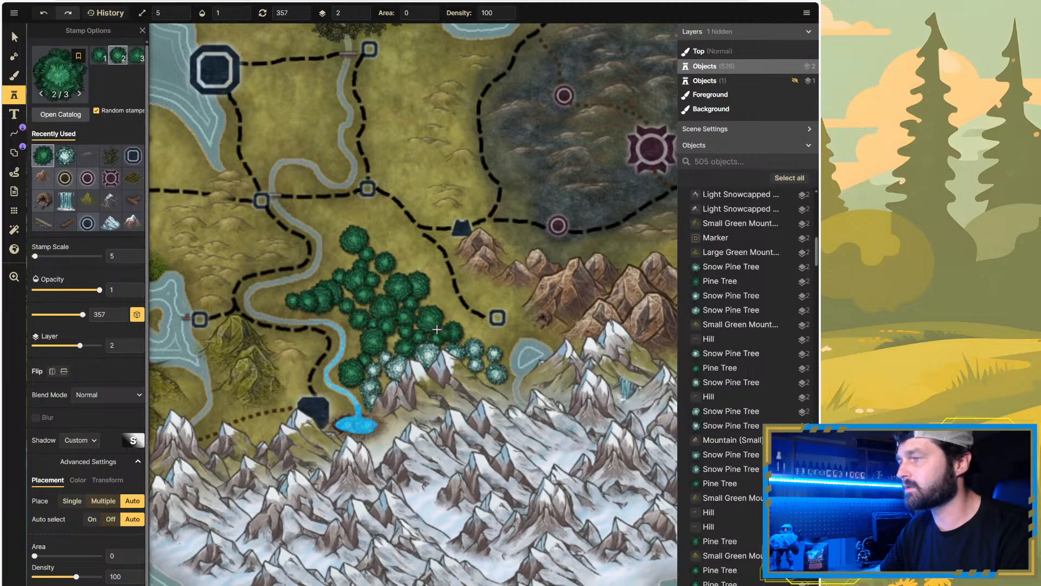
# Step: Stamp green Pine Trees along the dashed road on the grove's northeastern edge and fill the gaps near its northern tip
pyautogui.scroll(-2, 421, 316)
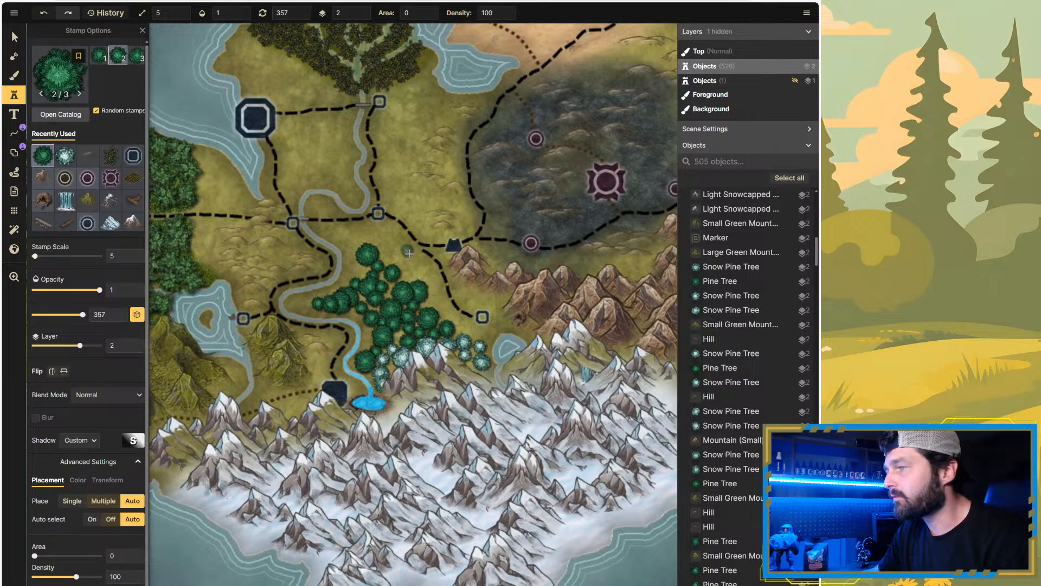
pyautogui.moveTo(416, 258); pyautogui.dragTo(429, 267)
pyautogui.click(436, 286)
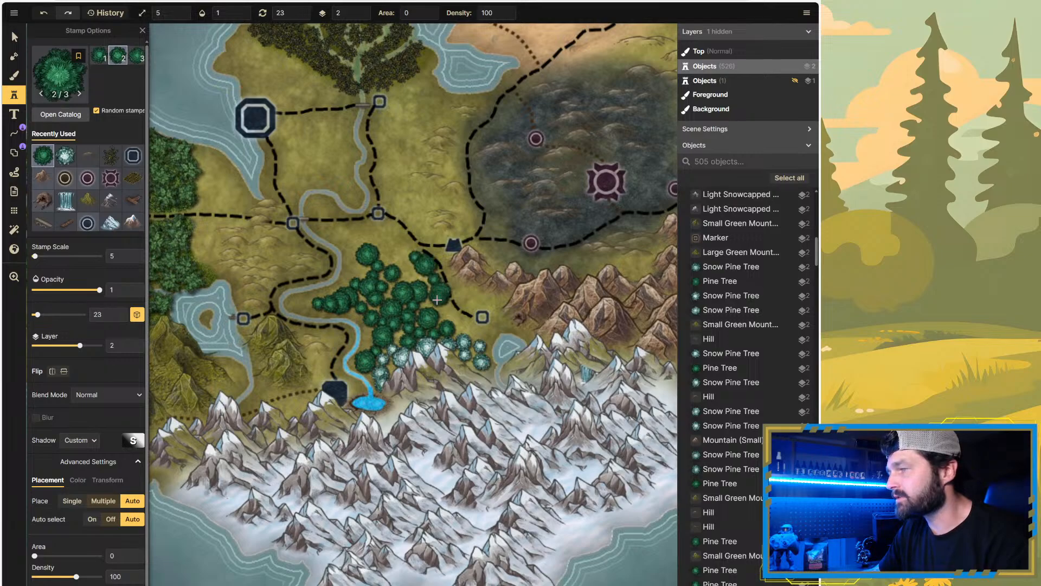
pyautogui.click(404, 268)
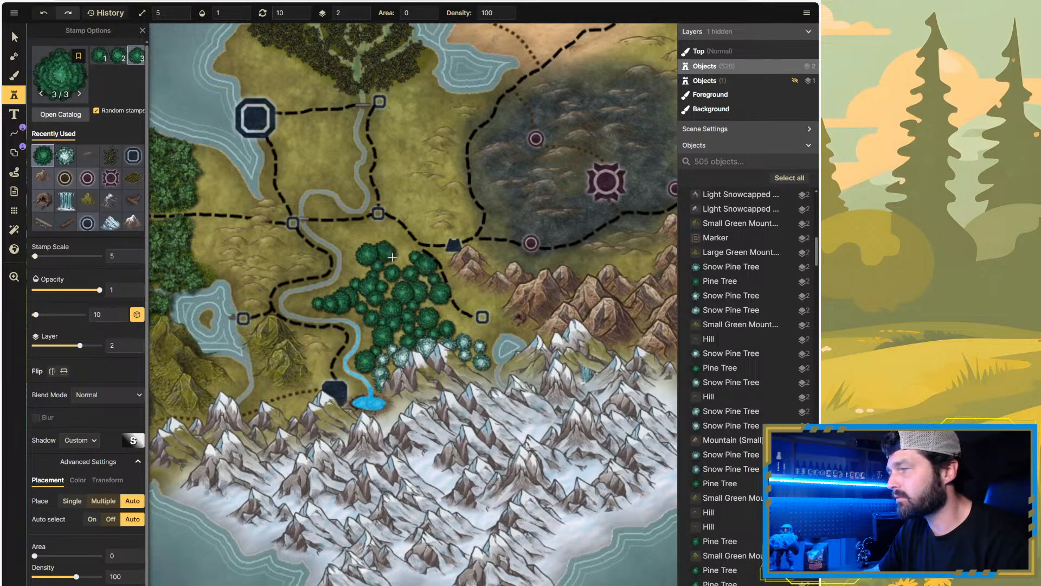
pyautogui.click(392, 257)
# Step: Surround the square town marker east of the grove with green Pine Trees, joining them to the main forest
pyautogui.click(455, 317)
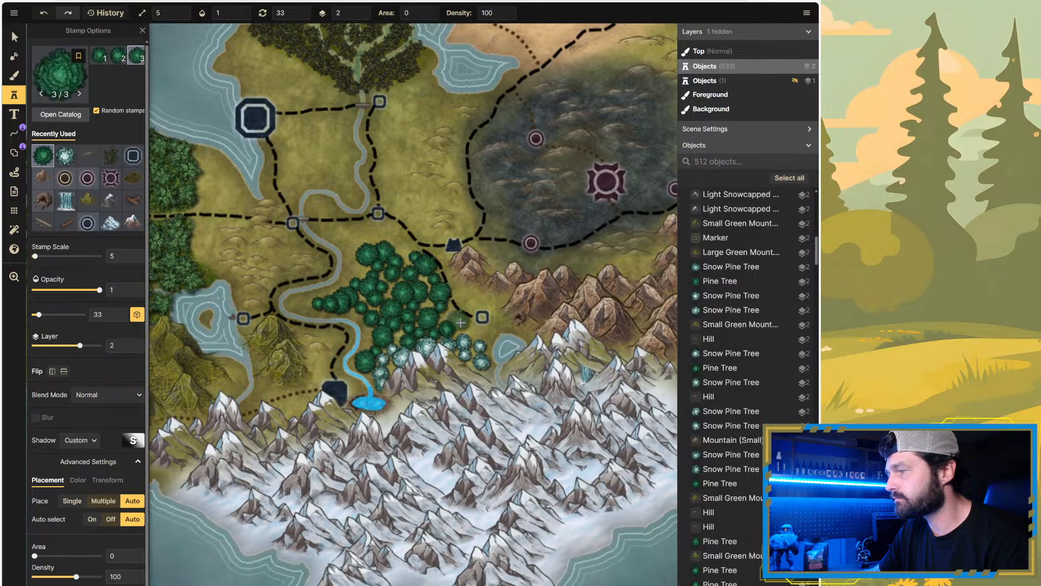
pyautogui.click(461, 323)
pyautogui.click(478, 330)
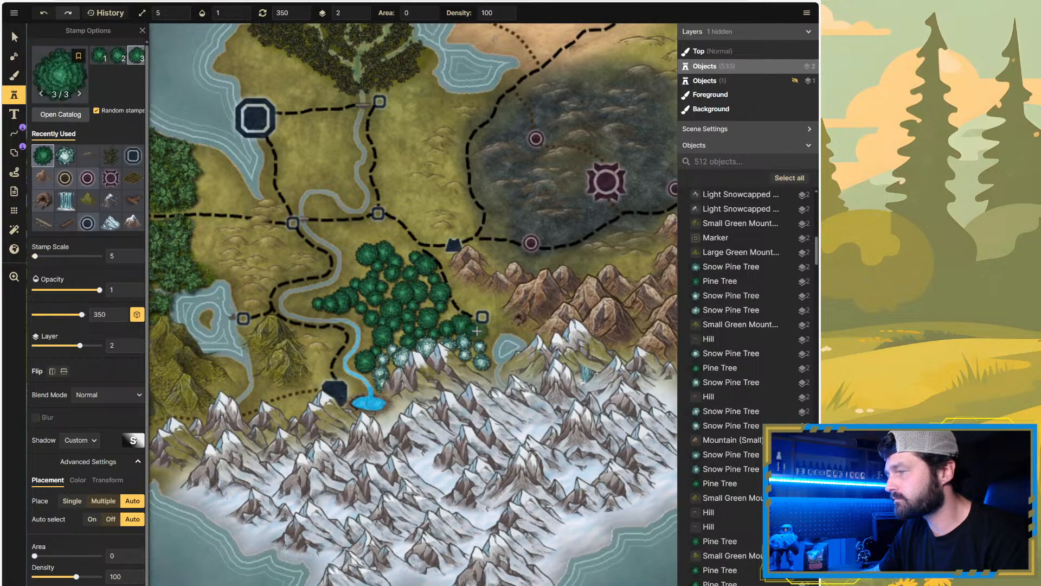
pyautogui.click(467, 297)
pyautogui.click(478, 302)
pyautogui.click(492, 299)
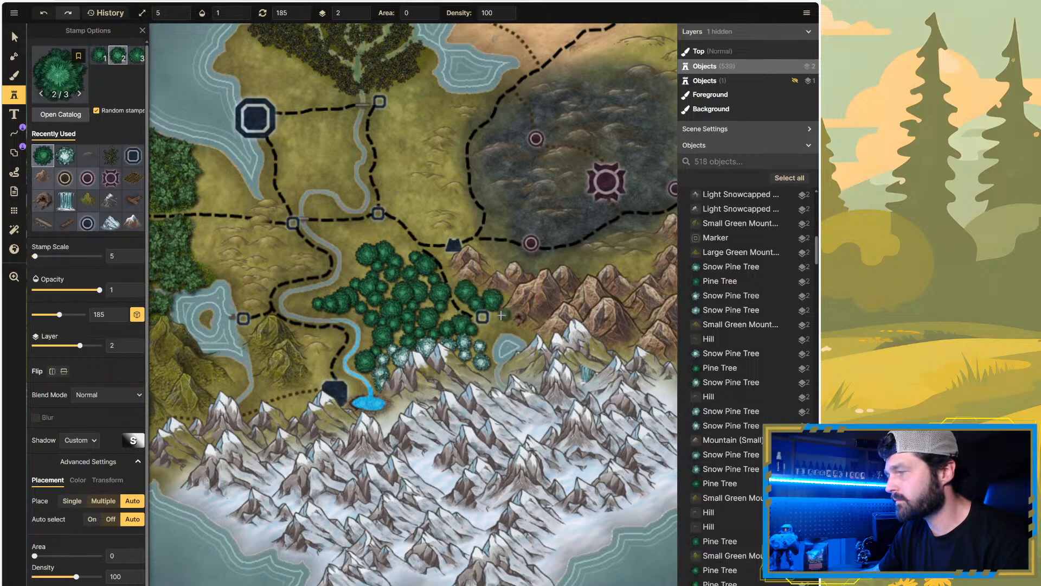
pyautogui.click(498, 323)
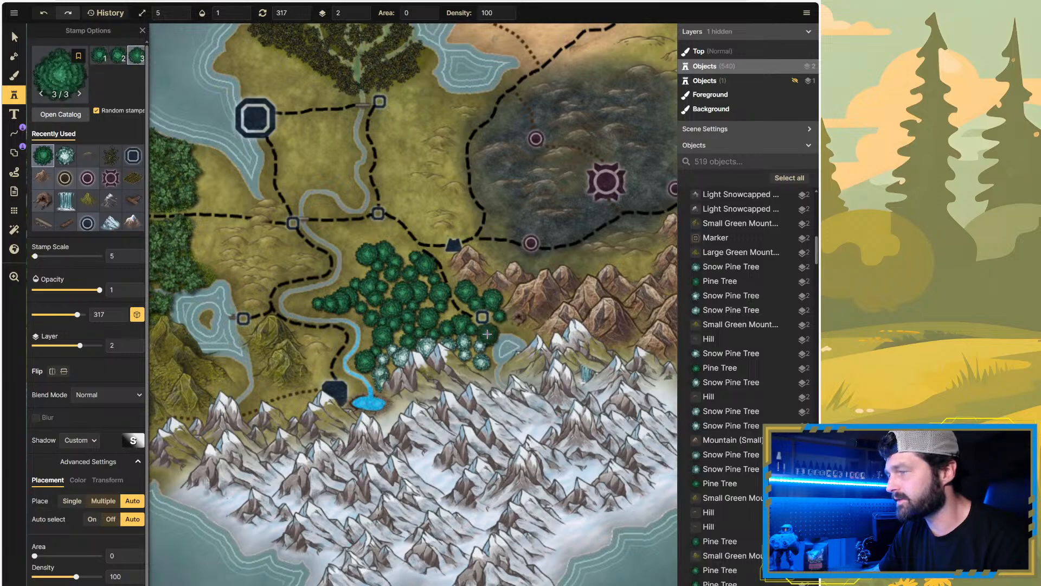
pyautogui.click(487, 334)
pyautogui.click(451, 305)
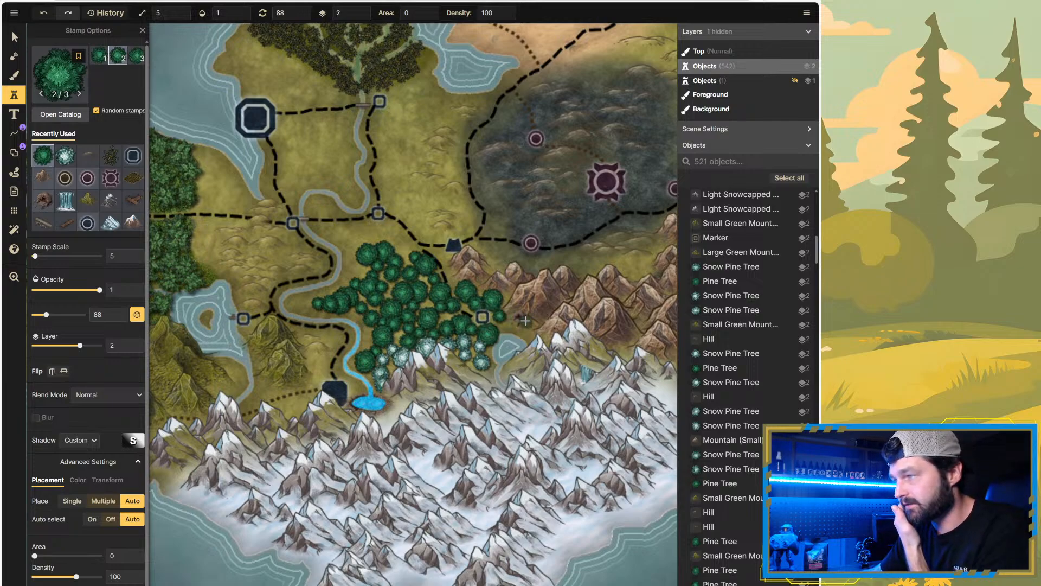
# Step: Add Snow Pine Trees on the northeastern side of the small mountain lake and at the frosty row's southeastern end
pyautogui.scroll(3, 522, 317)
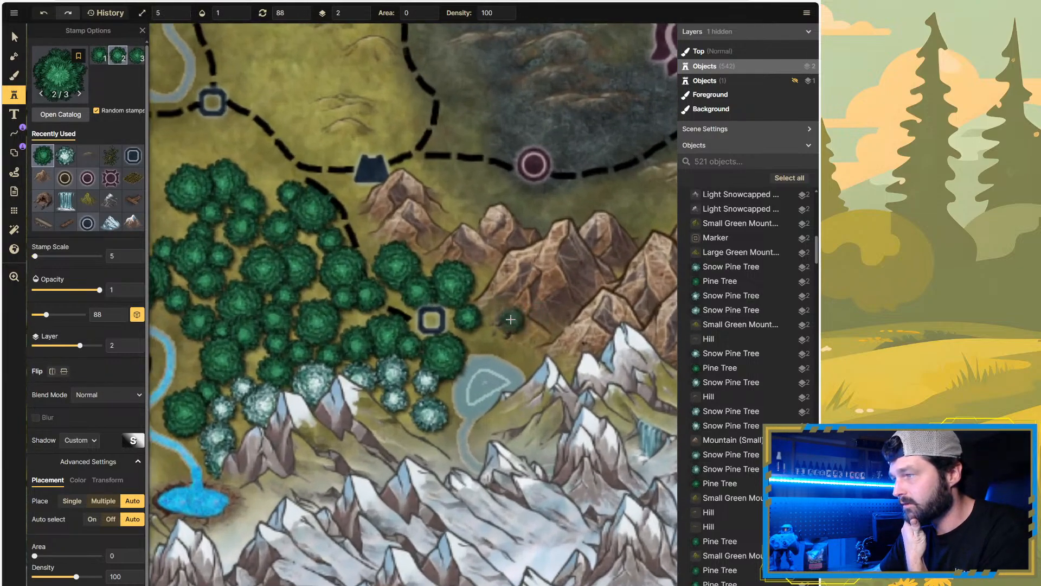
pyautogui.scroll(-3, 548, 316)
pyautogui.scroll(1, 543, 316)
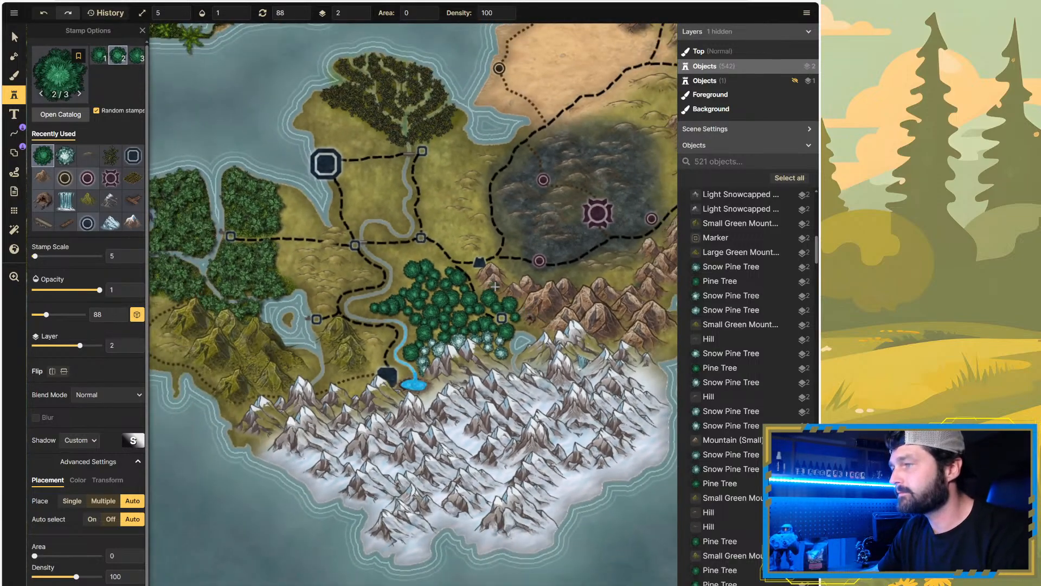
pyautogui.scroll(-3, 526, 312)
pyautogui.scroll(1, 547, 287)
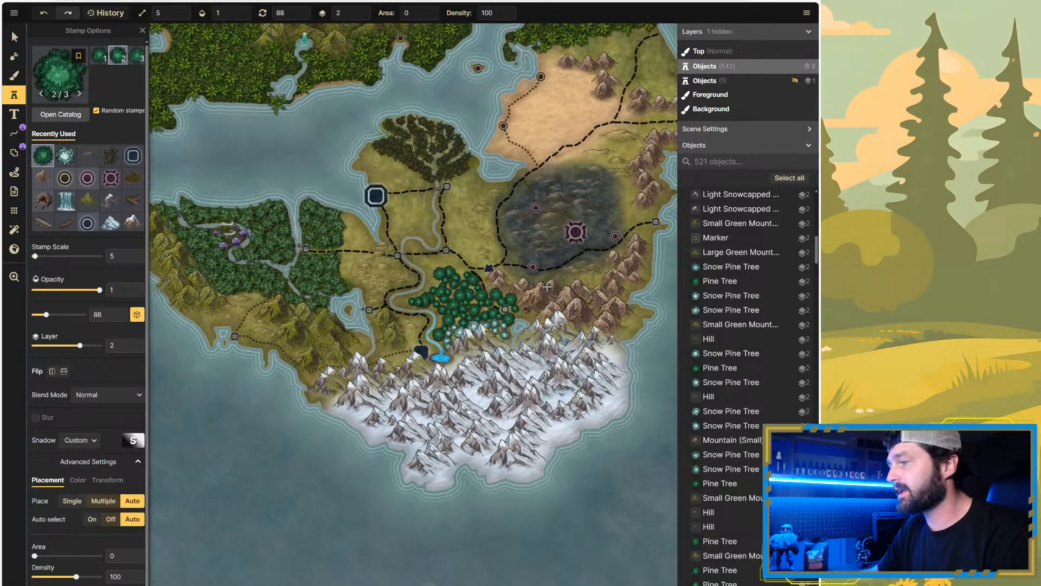
pyautogui.click(65, 156)
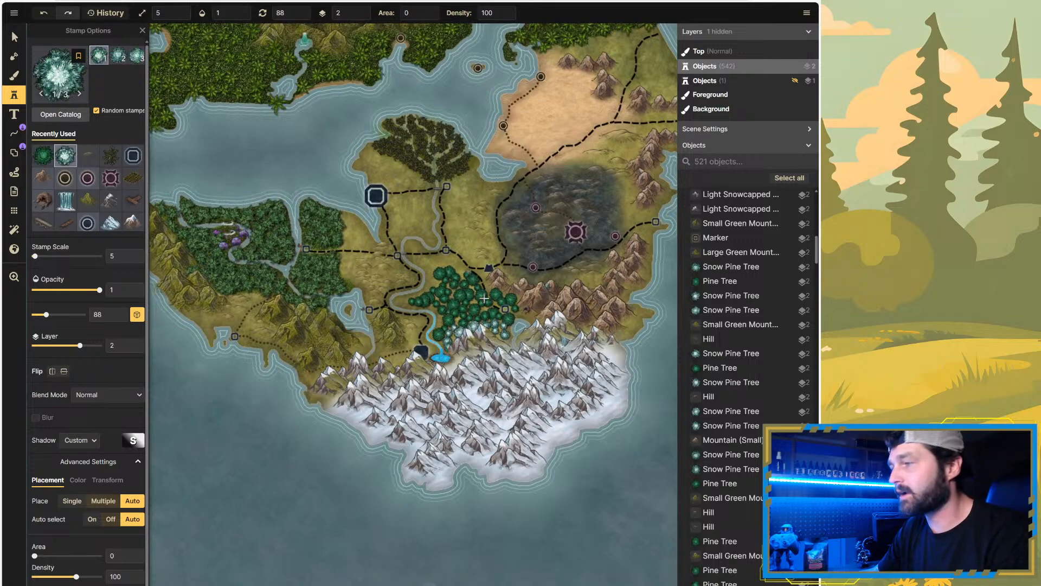
pyautogui.scroll(1, 532, 322)
pyautogui.scroll(2, 533, 321)
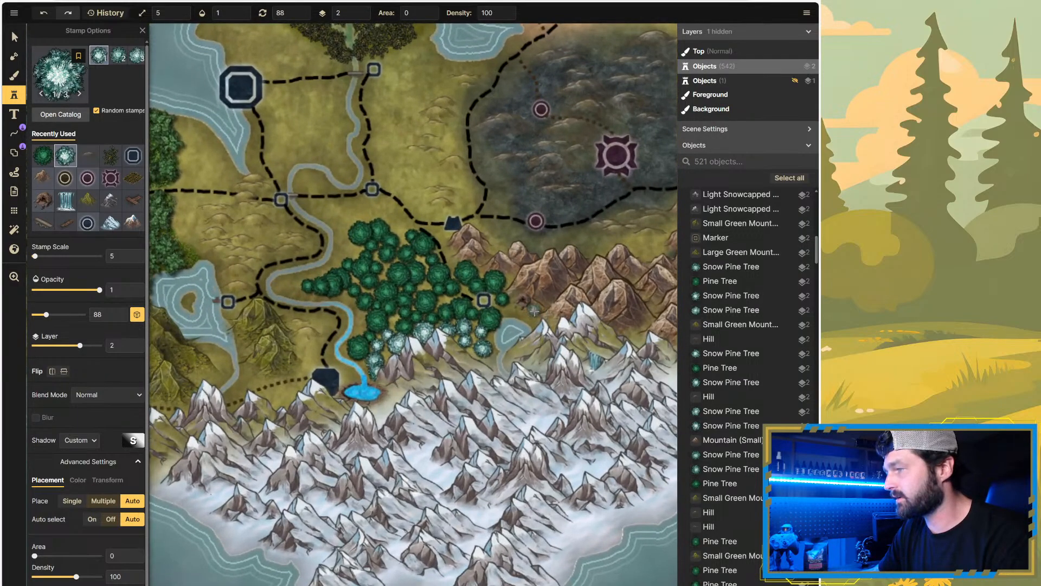
pyautogui.click(535, 321)
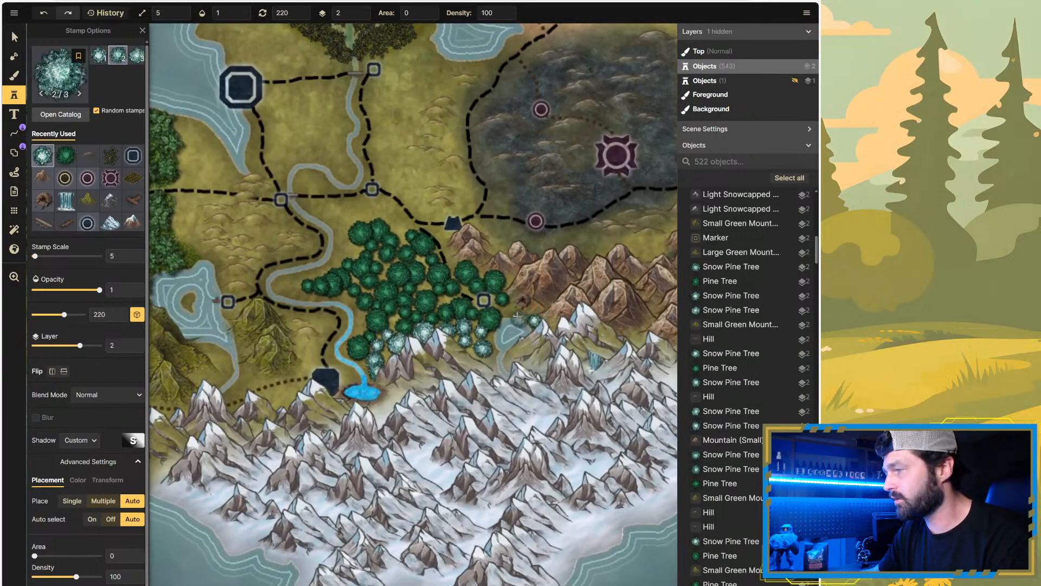
pyautogui.click(490, 361)
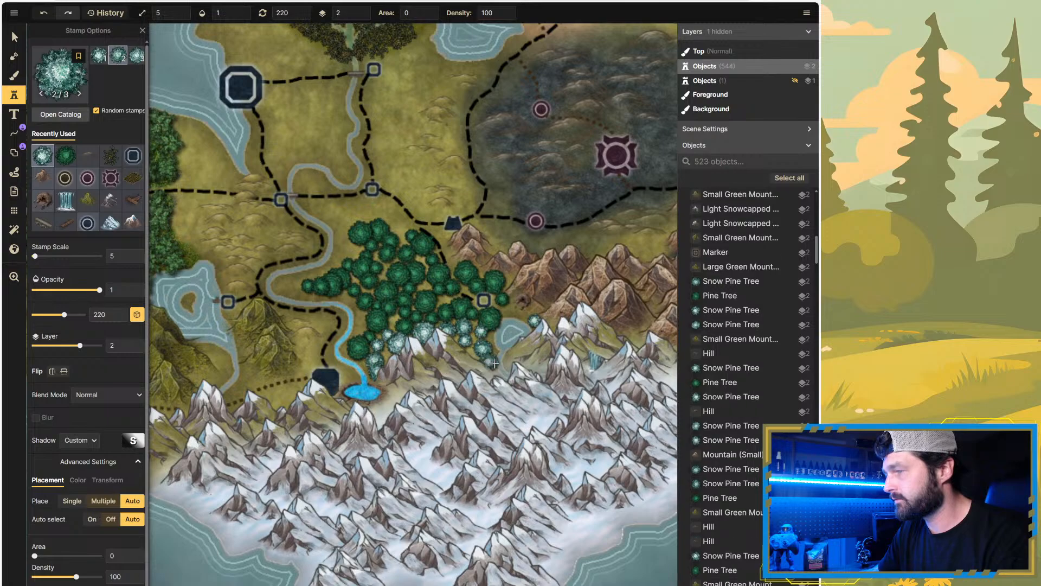
# Step: Stamp one more Snow Pine Tree on the southern shore of the small mountain lake, finishing the frosty fringe
pyautogui.click(511, 361)
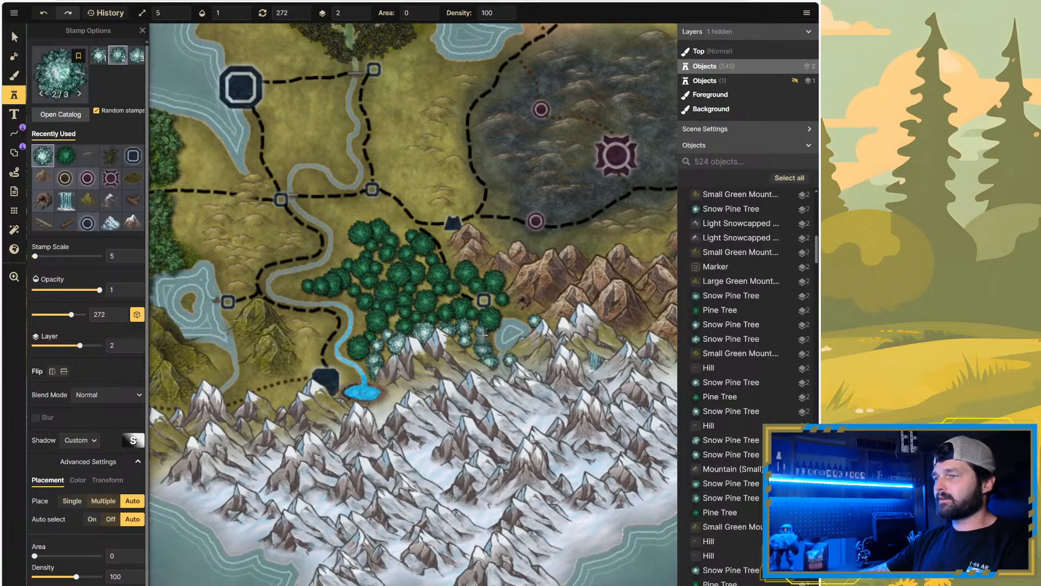
pyautogui.scroll(-5, 483, 335)
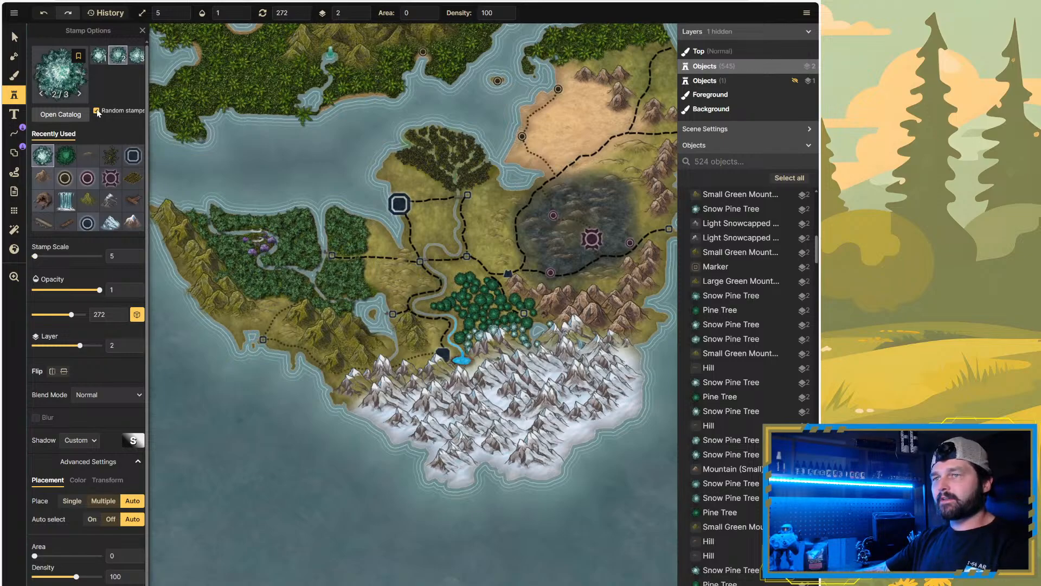
# Step: Pick the brown forest ground texture from the Fantasy Battlemaps Forest pack and paint it on the foreground beneath the middle of the pine grove
pyautogui.click(14, 76)
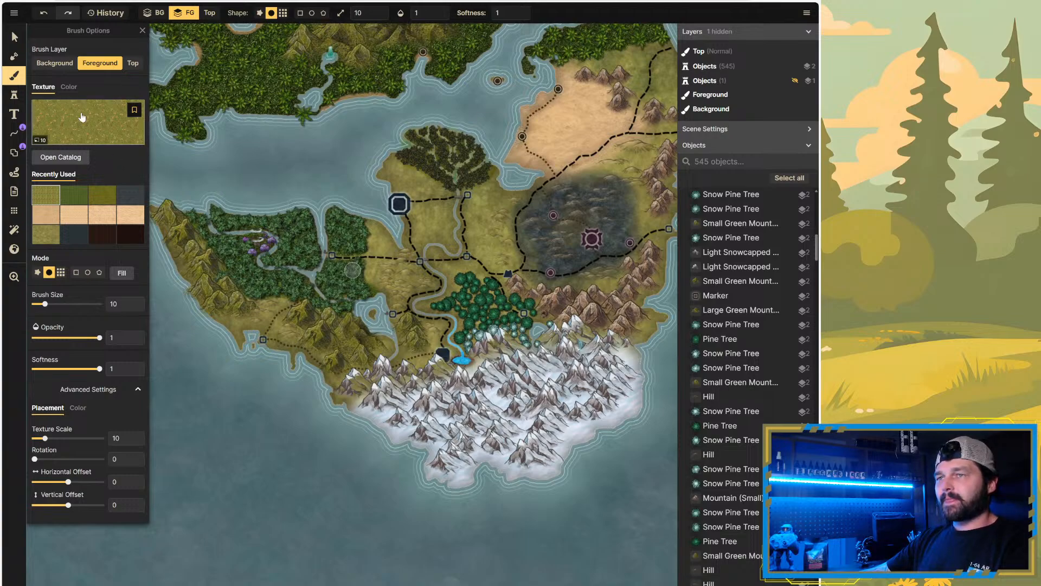
pyautogui.click(70, 158)
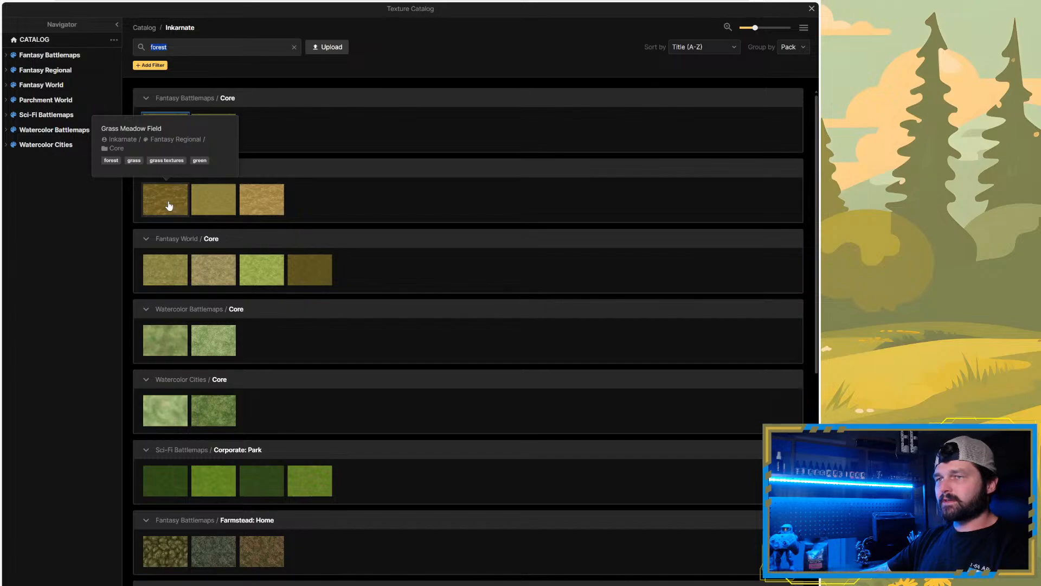
pyautogui.scroll(-5, 325, 212)
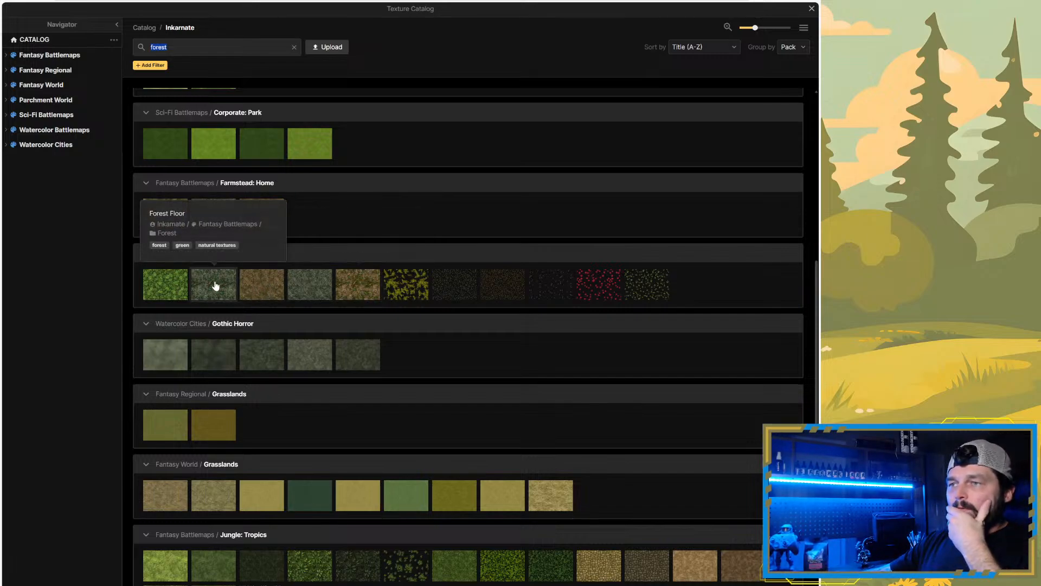
pyautogui.click(260, 291)
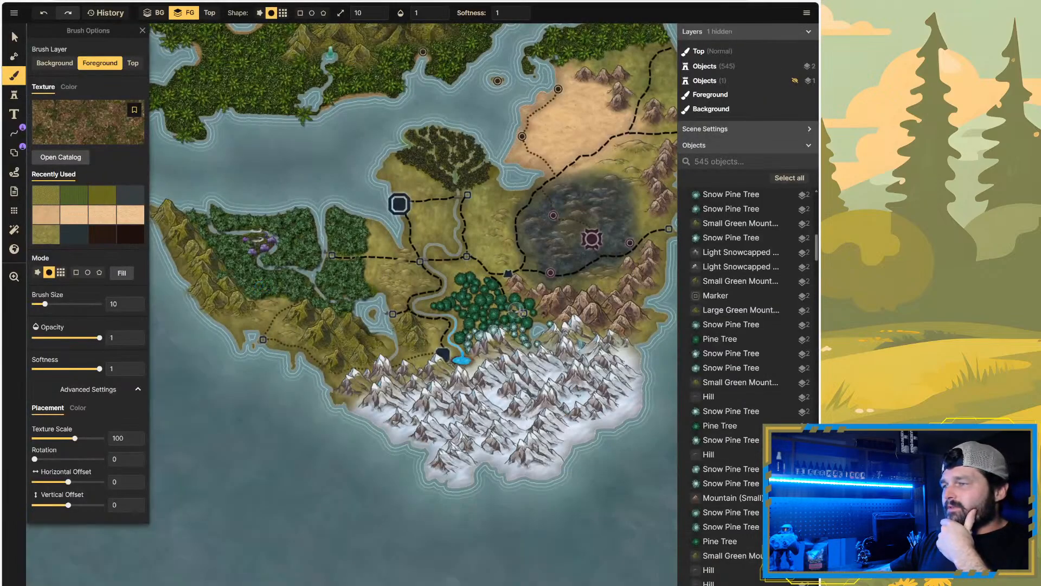
pyautogui.scroll(3, 485, 317)
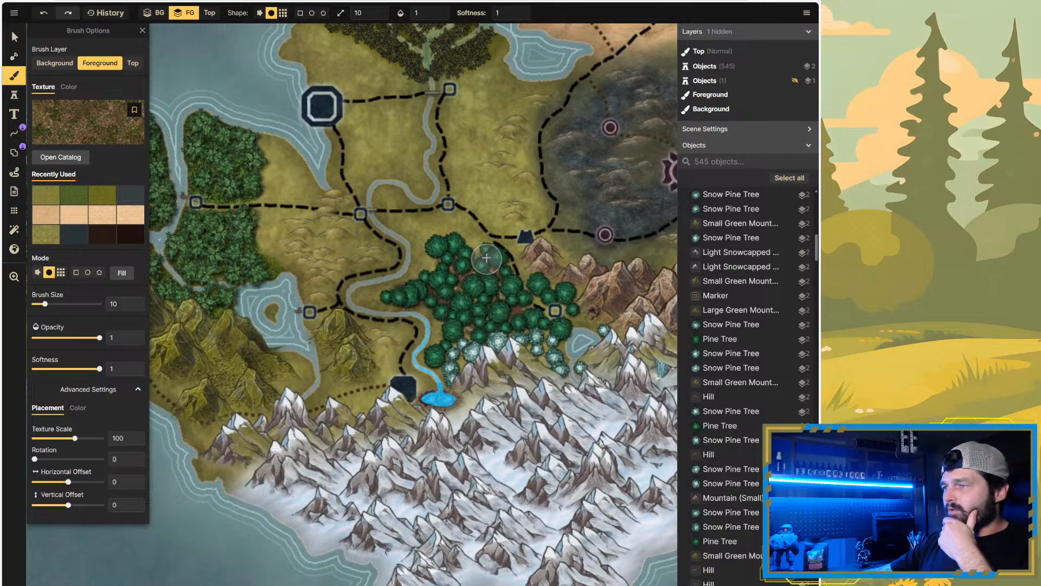
pyautogui.moveTo(506, 295)
pyautogui.mouseDown()
pyautogui.moveTo(550, 324)
pyautogui.moveTo(524, 327)
pyautogui.mouseUp()
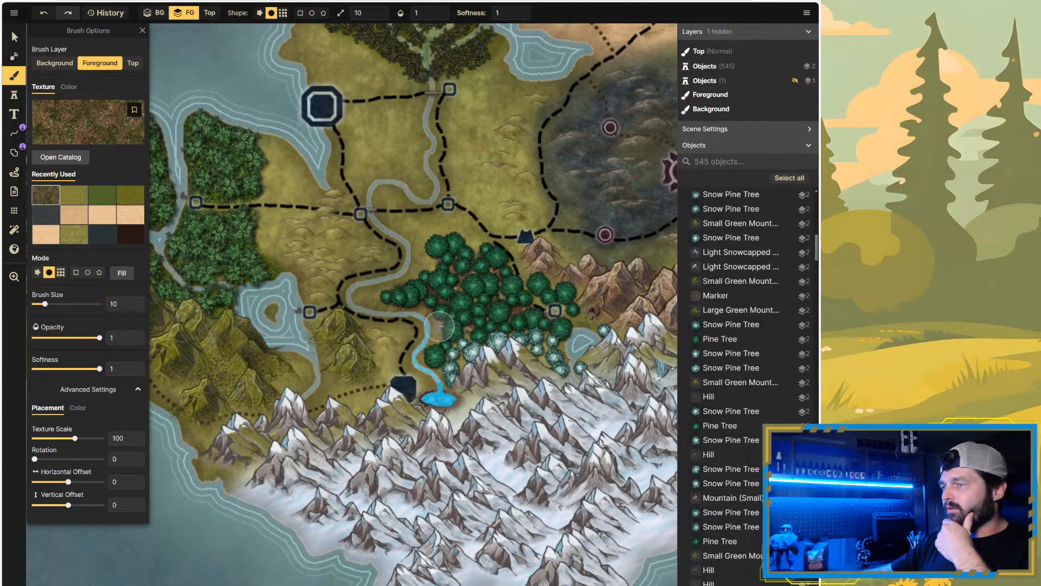
# Step: Set the brown forest texture's scale to 10 and paint it beneath the northern part of the pine grove
pyautogui.scroll(-5, 532, 317)
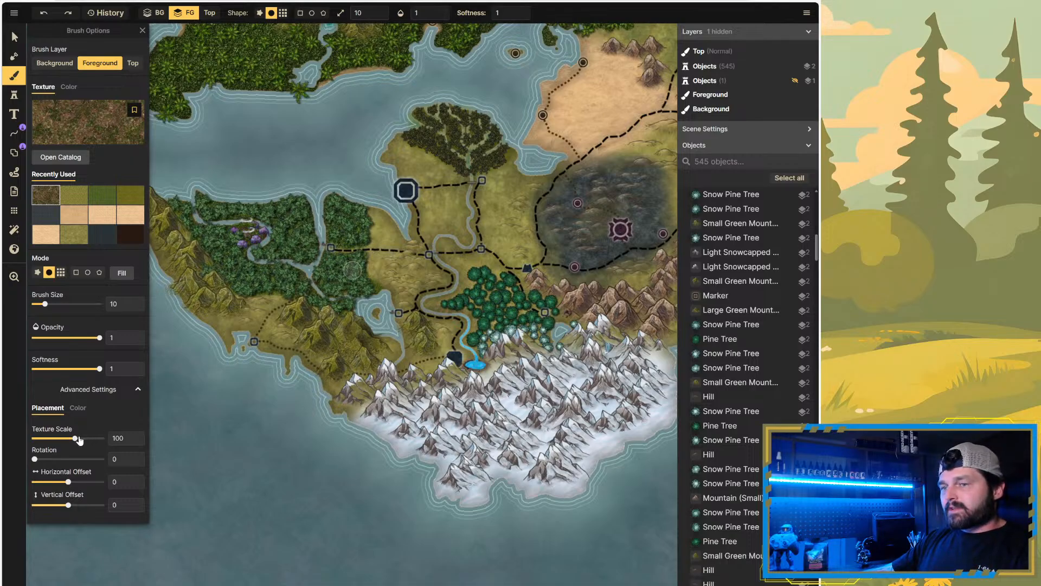
pyautogui.moveTo(76, 441); pyautogui.dragTo(53, 445)
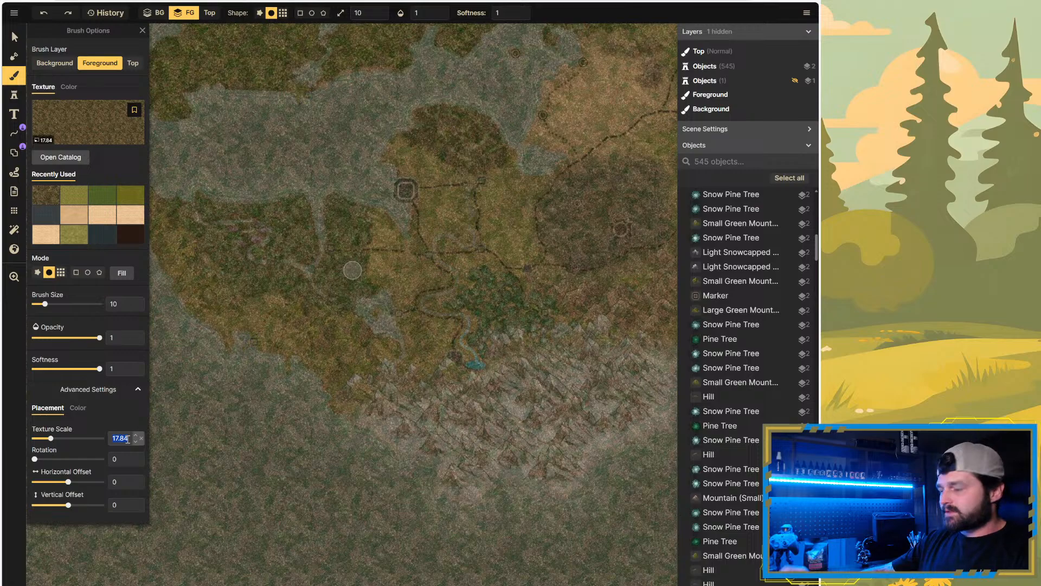
pyautogui.write('10')
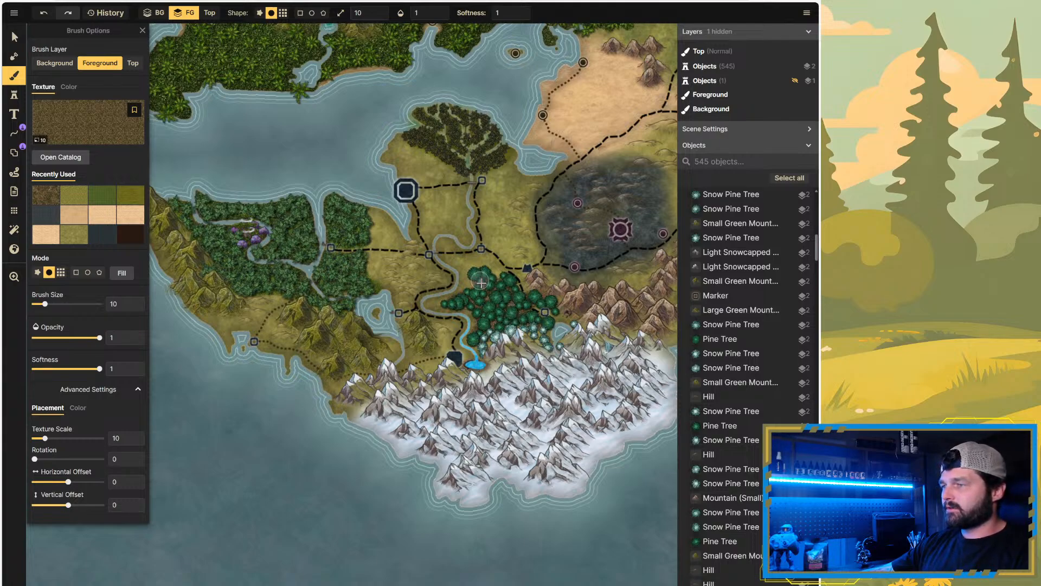
pyautogui.moveTo(481, 283); pyautogui.dragTo(479, 294)
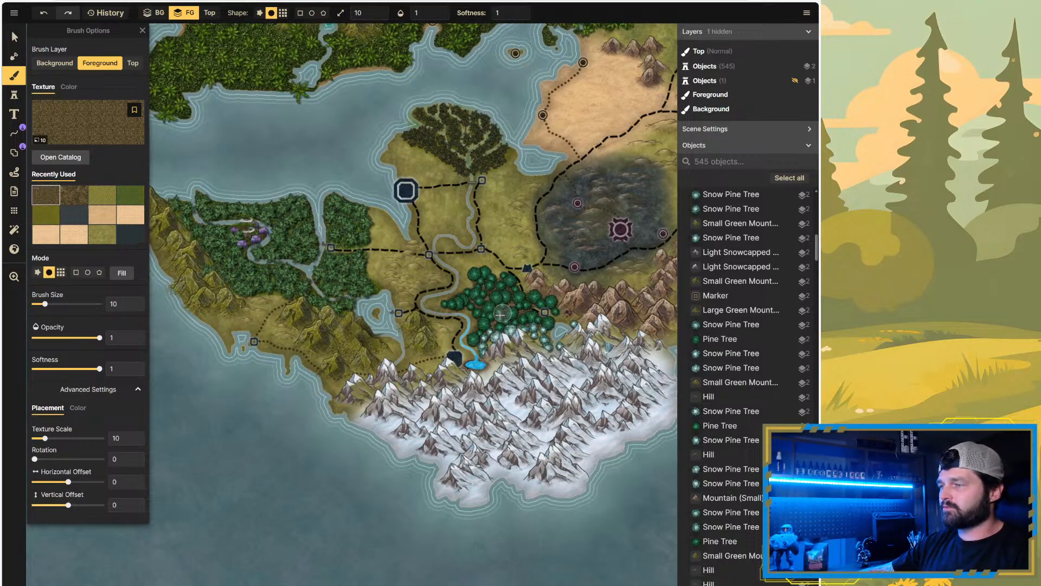
# Step: Choose the snowy ground texture from the Nordic: Environment pack and paint it beneath the Snow Pine Trees along the grove's southern edge
pyautogui.click(55, 157)
pyautogui.scroll(-5, 438, 357)
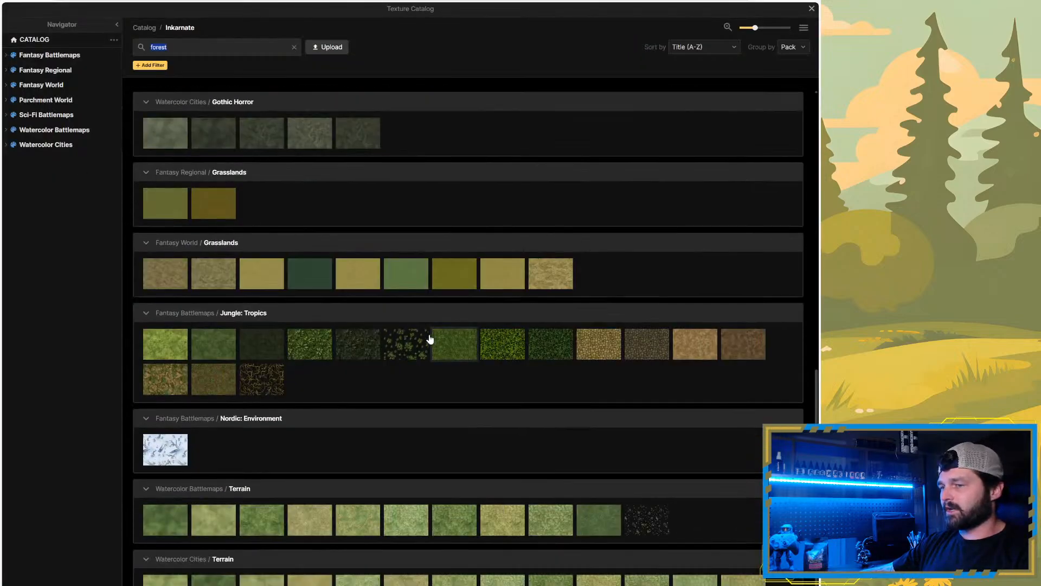
pyautogui.click(172, 457)
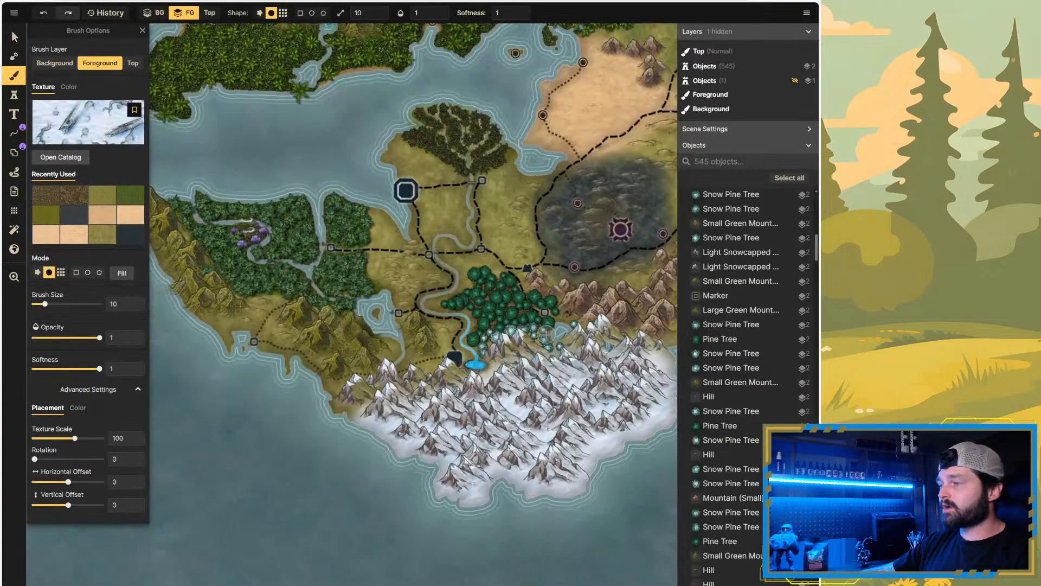
pyautogui.scroll(4, 545, 334)
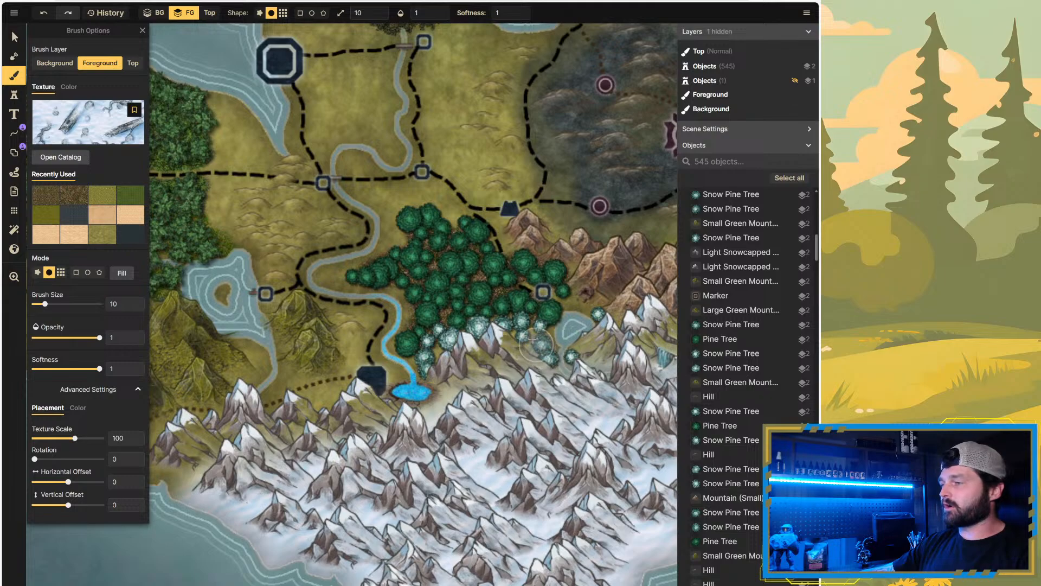
pyautogui.moveTo(516, 335)
pyautogui.mouseDown()
pyautogui.moveTo(458, 351)
pyautogui.moveTo(434, 378)
pyautogui.mouseUp()
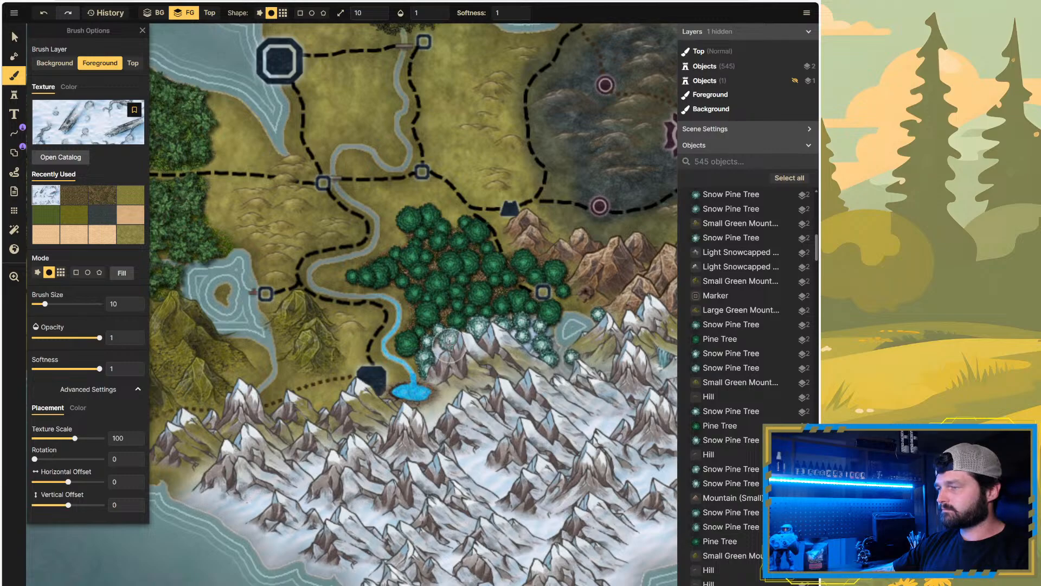
# Step: Examine how the pine forest fits with the surrounding roads, rivers and mountains across the whole map
pyautogui.scroll(-3, 532, 317)
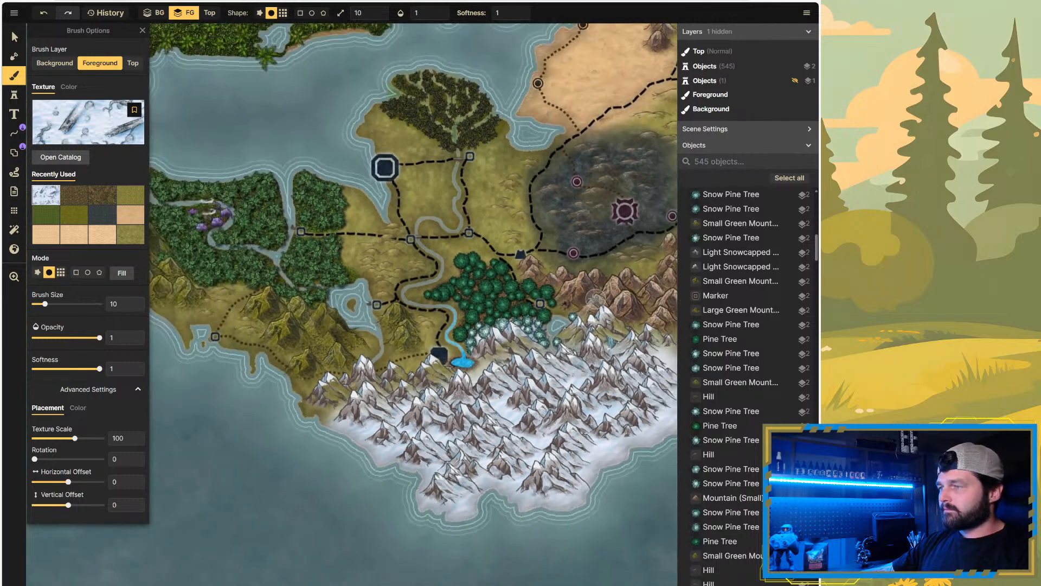
pyautogui.scroll(-3, 577, 292)
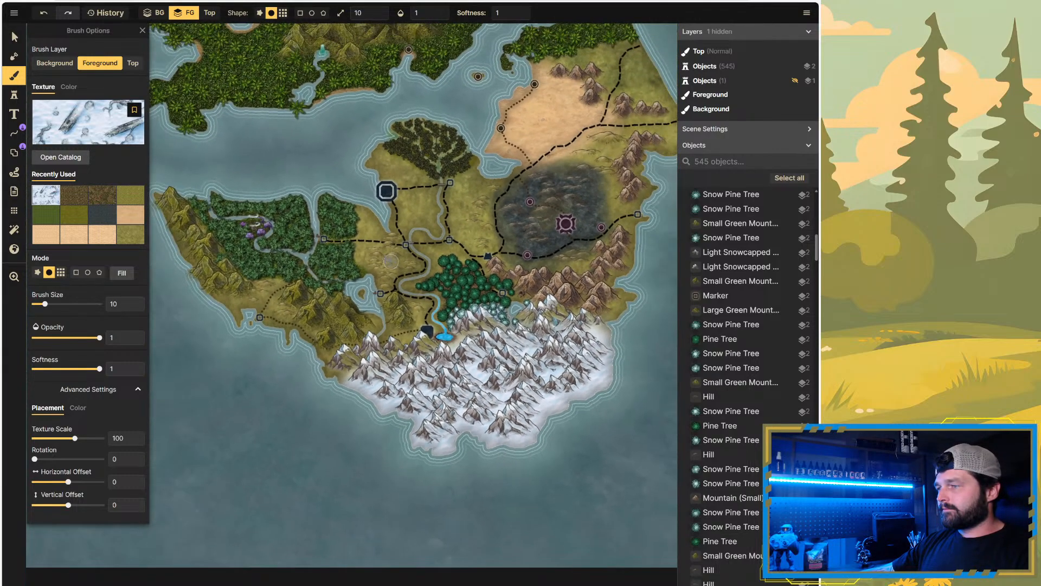
pyautogui.scroll(-2, 580, 289)
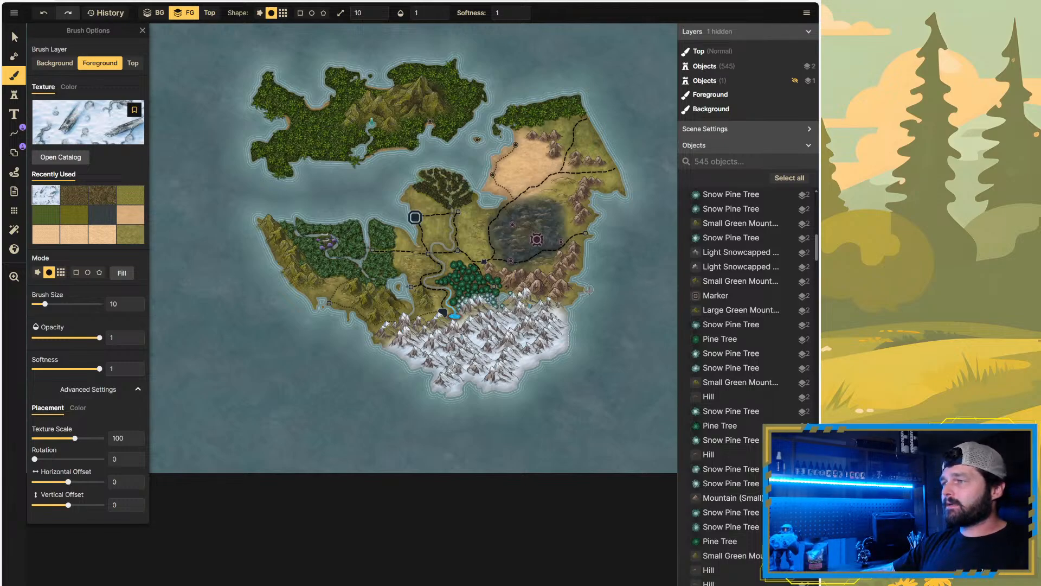
pyautogui.scroll(3, 481, 256)
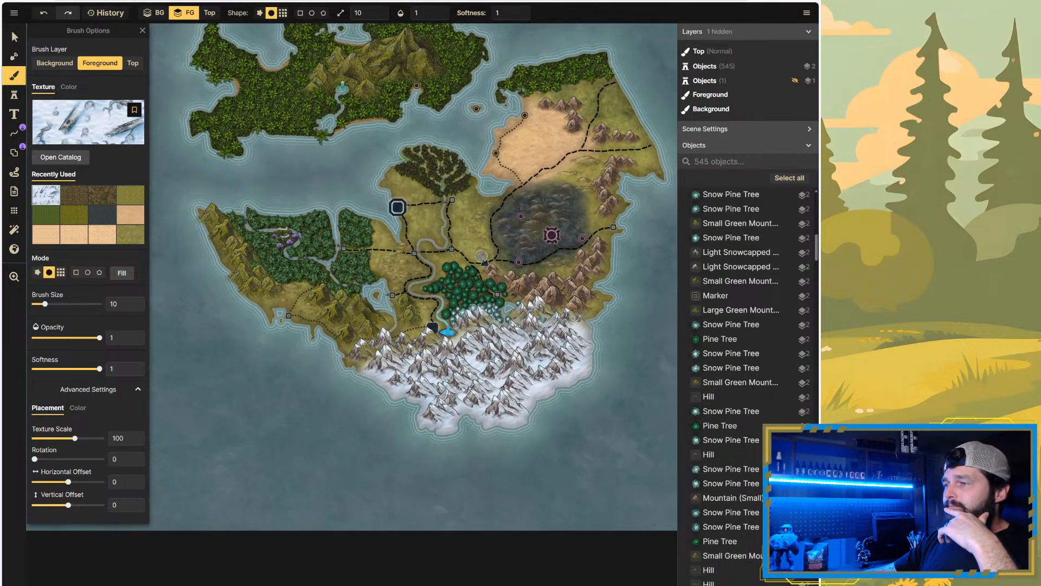
pyautogui.scroll(3, 467, 258)
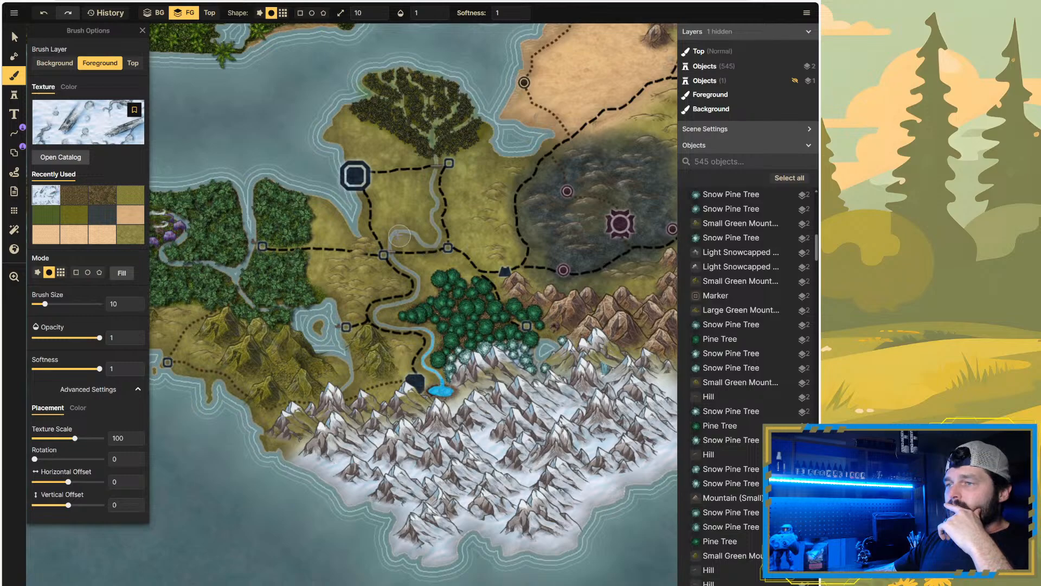
pyautogui.scroll(2, 397, 234)
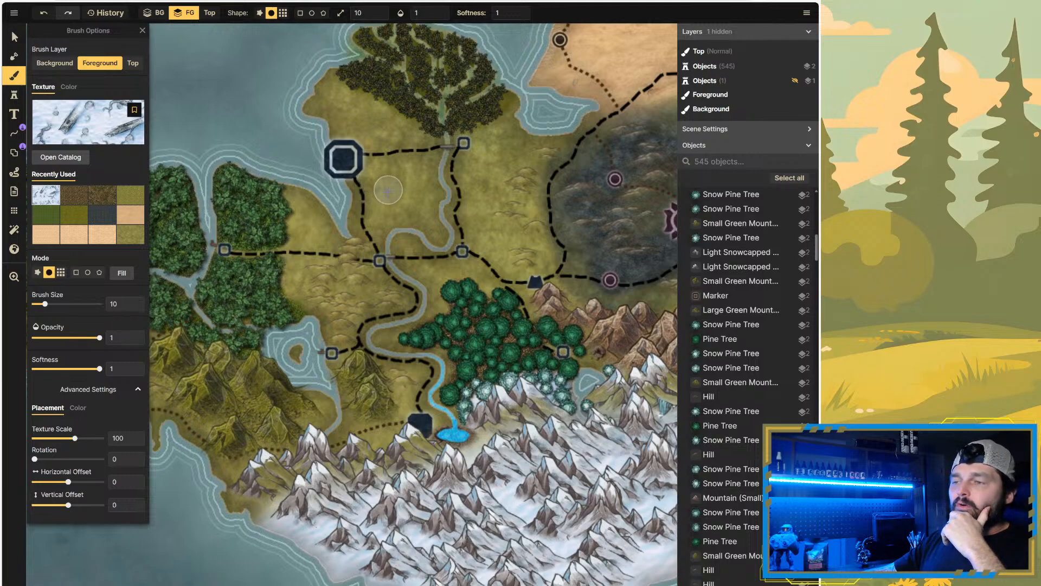
pyautogui.scroll(-2, 374, 187)
pyautogui.scroll(-2, 502, 211)
pyautogui.scroll(-1, 545, 205)
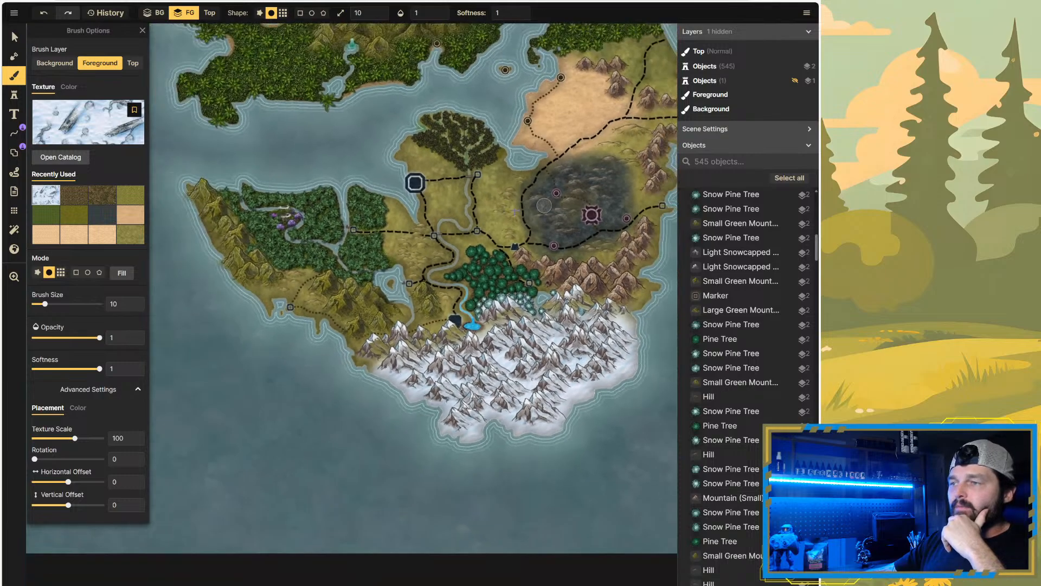
pyautogui.scroll(2, 302, 205)
pyautogui.scroll(2, 481, 255)
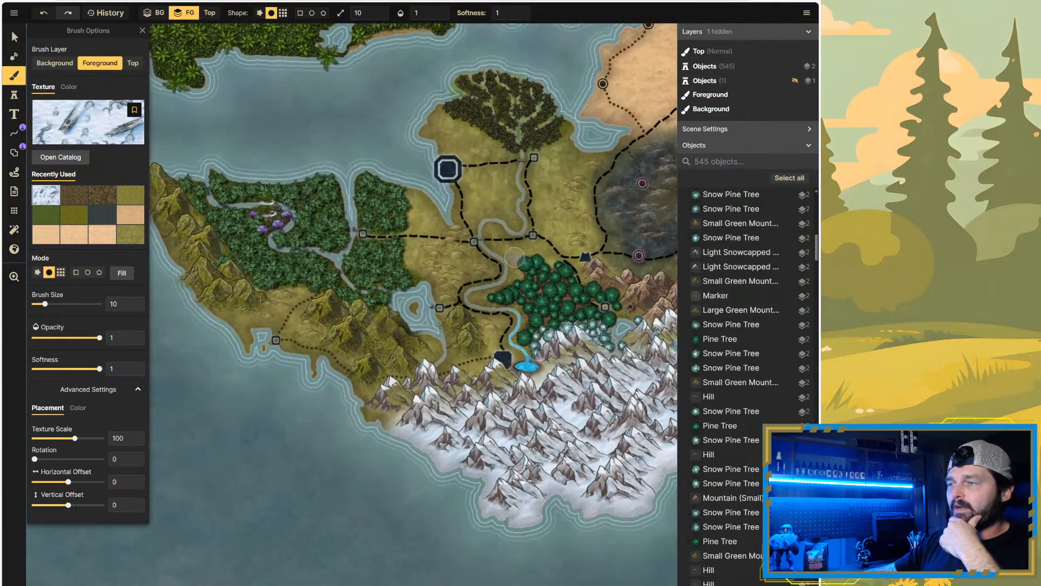
pyautogui.scroll(5, 356, 321)
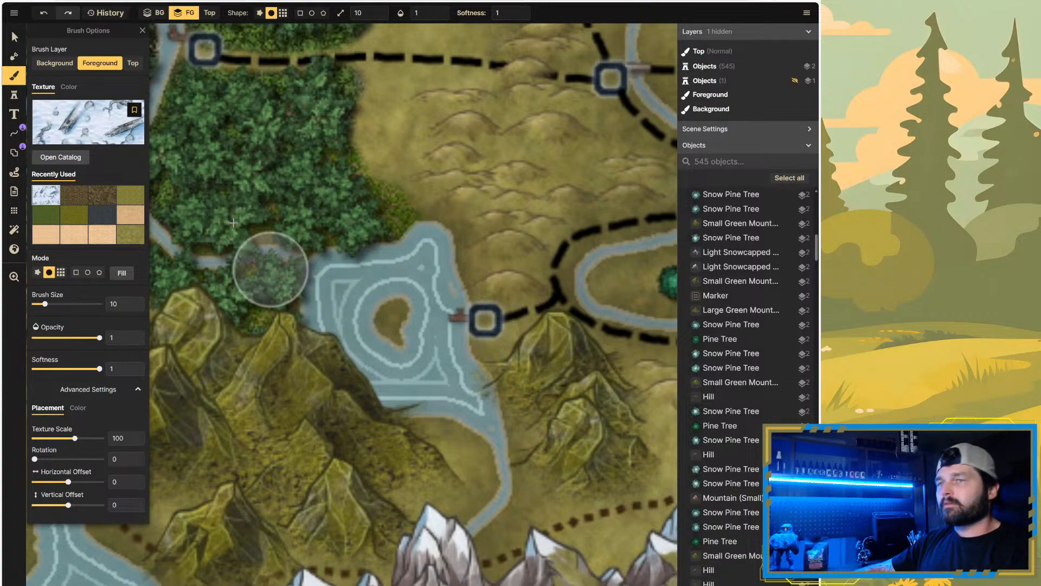
# Step: Search the stamp catalog for "shrine"
pyautogui.click(14, 99)
pyautogui.click(70, 117)
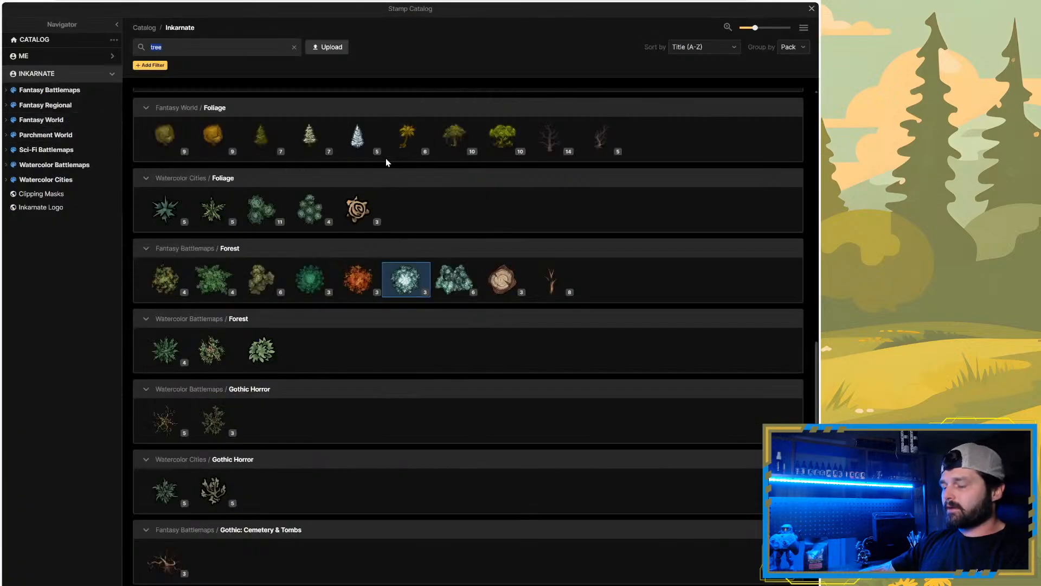
pyautogui.write('shrine')
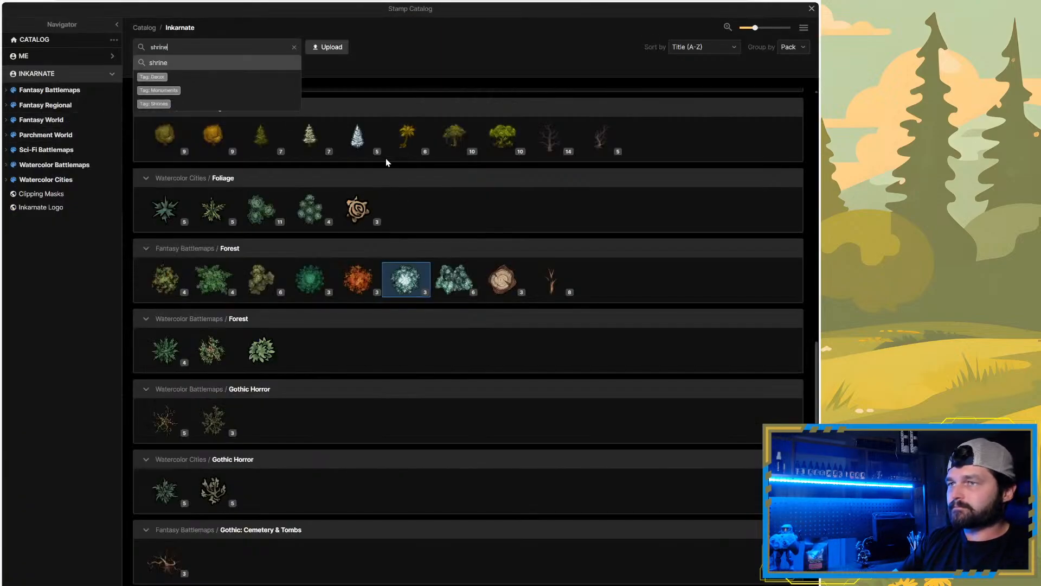
pyautogui.press('Return')
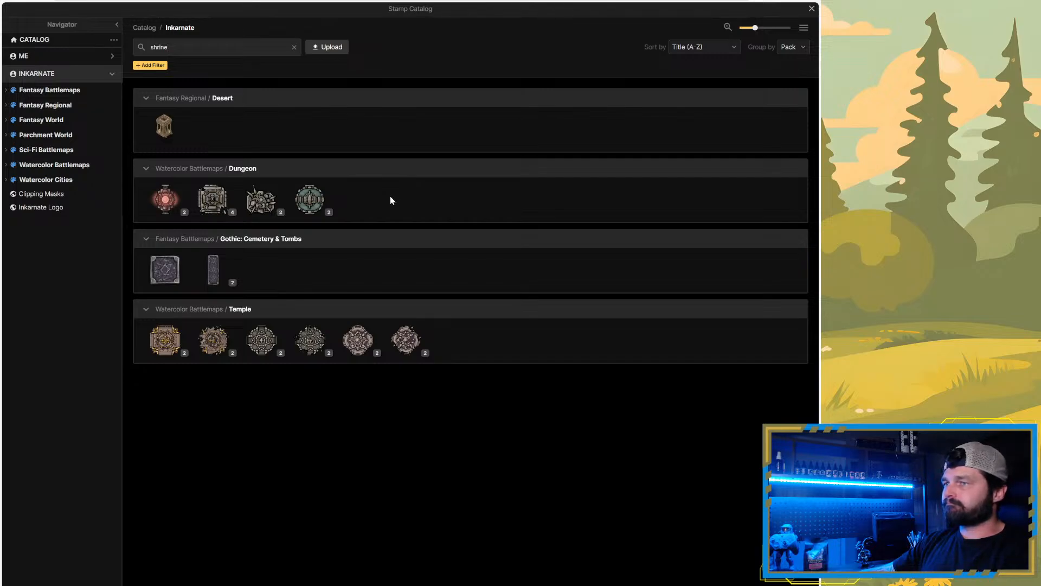
# Step: Clear the "shrine" search and look through the full Inkarnate stamp catalog, pack by pack, for a suitable landmark stamp
pyautogui.click(294, 48)
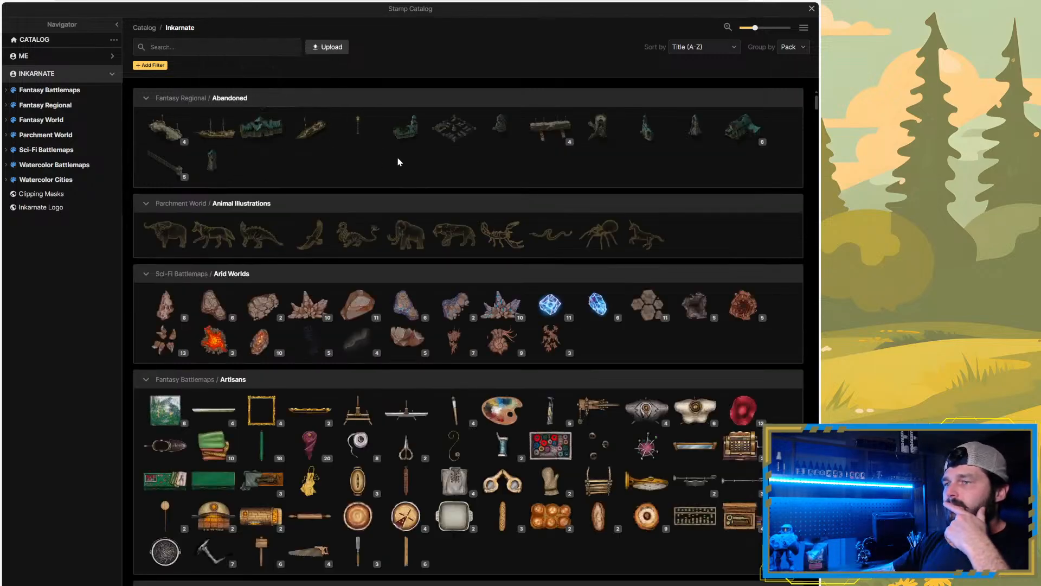
pyautogui.scroll(-3, 340, 168)
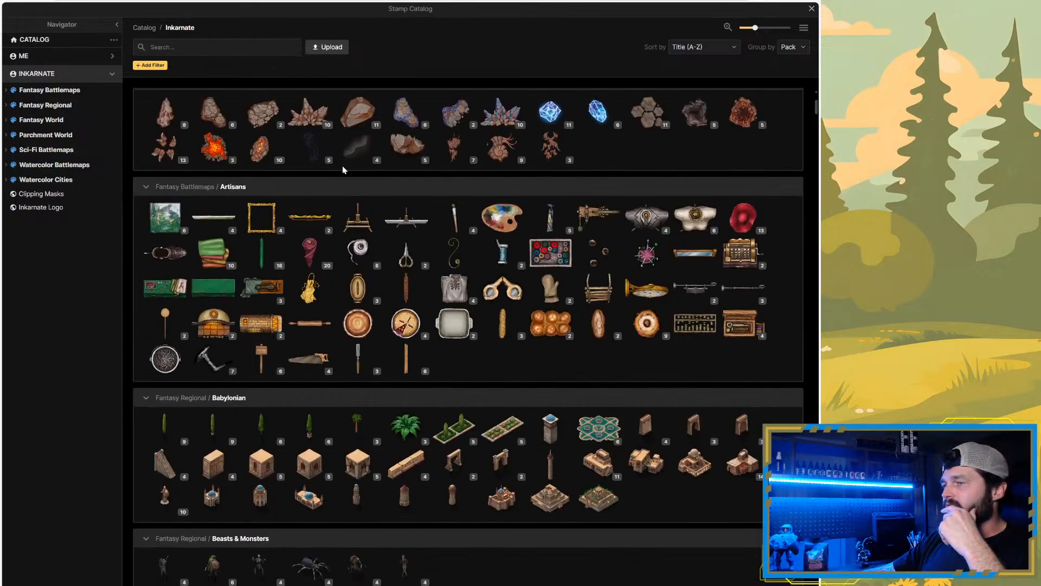
pyautogui.scroll(-2, 369, 157)
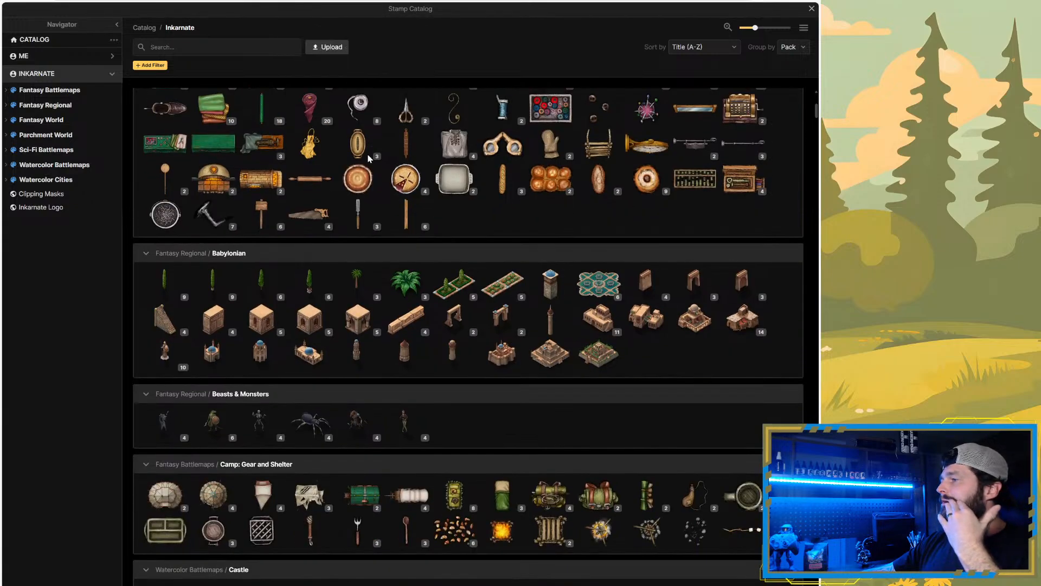
pyautogui.scroll(-2, 370, 158)
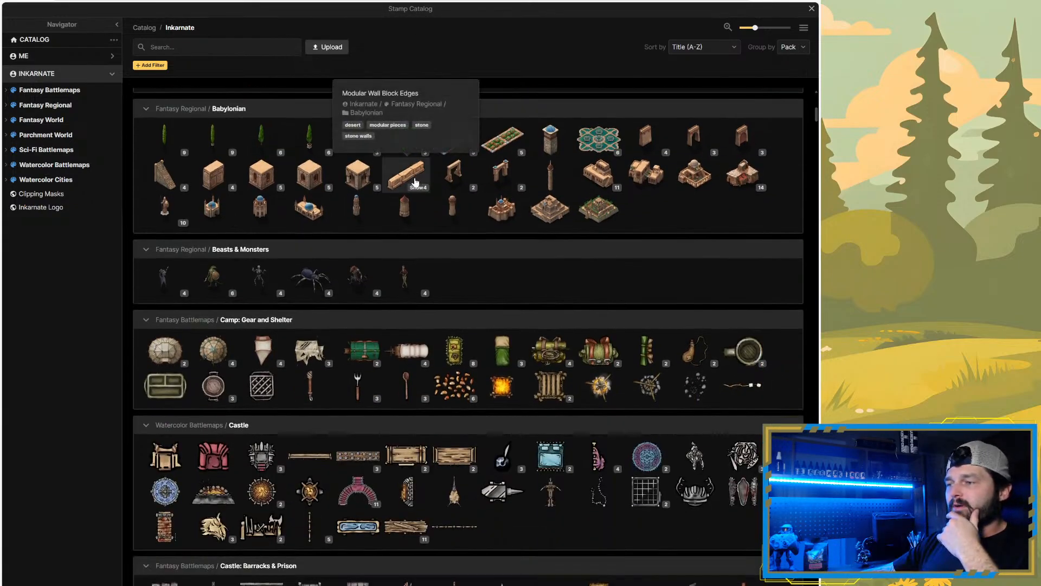
pyautogui.scroll(-2, 407, 207)
pyautogui.scroll(-3, 444, 217)
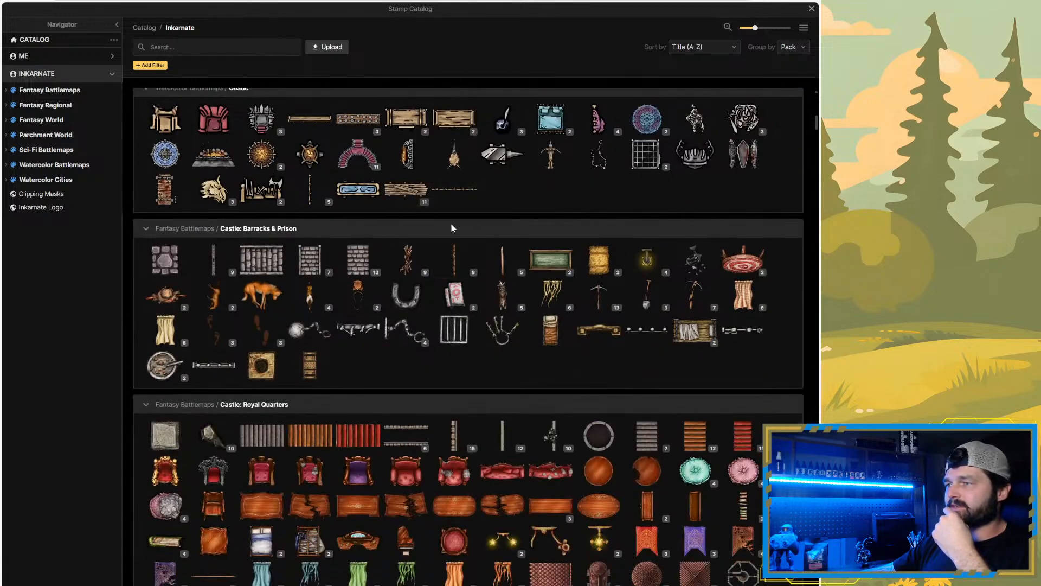
pyautogui.scroll(-2, 451, 228)
pyautogui.scroll(-2, 448, 209)
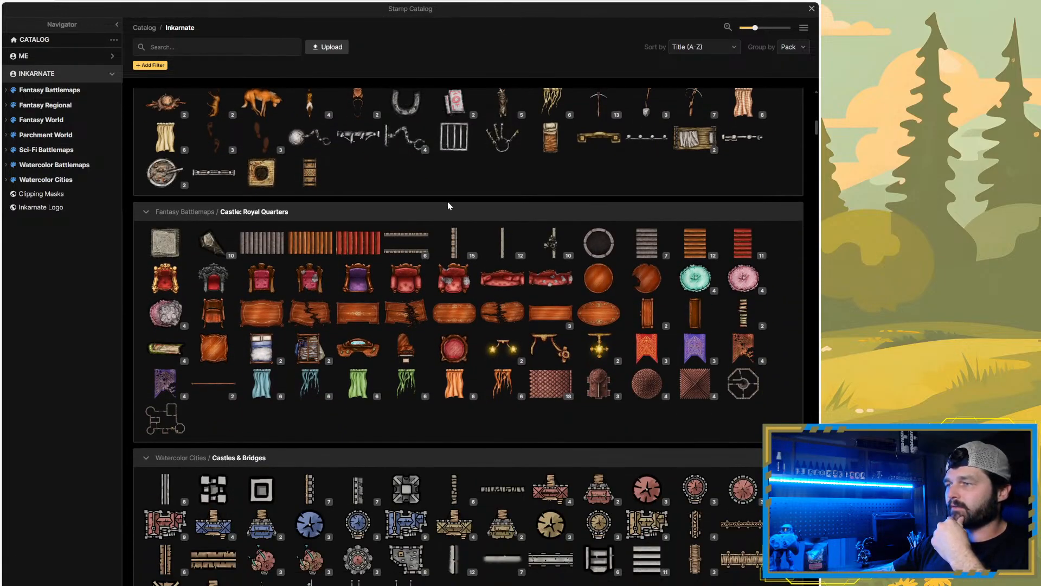
pyautogui.scroll(-4, 448, 202)
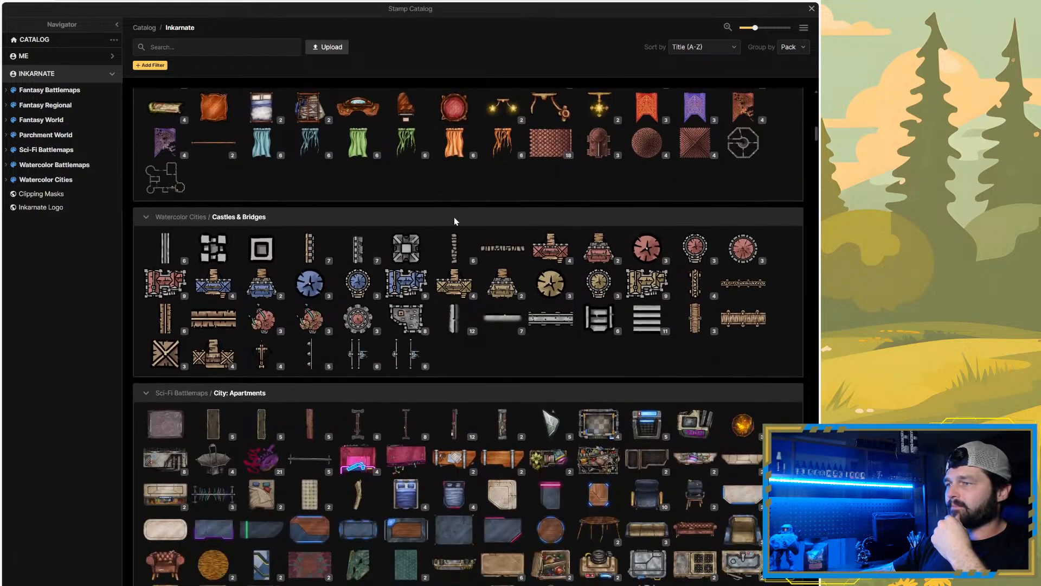
pyautogui.scroll(-6, 455, 214)
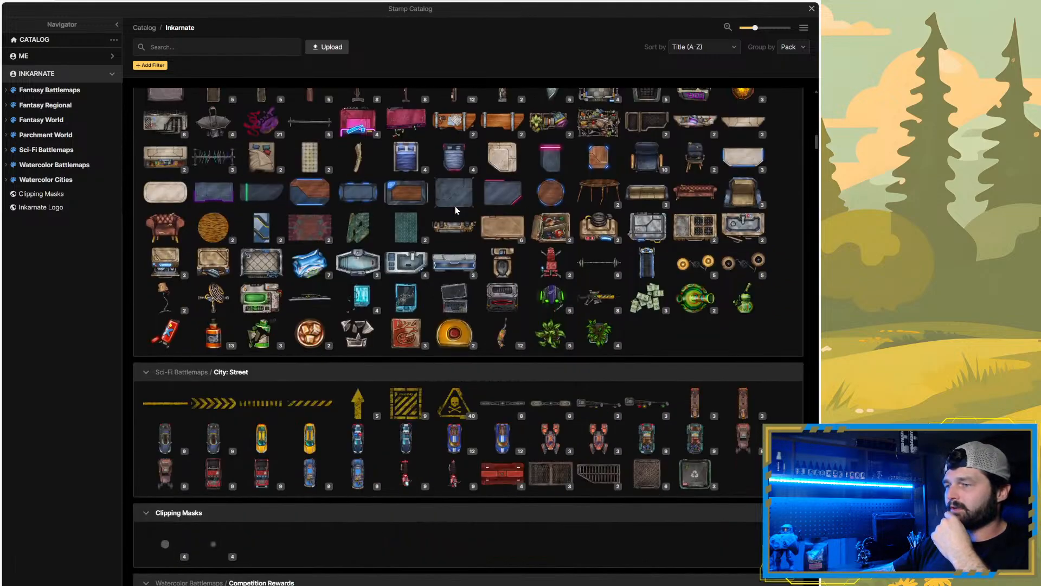
pyautogui.scroll(-3, 456, 212)
pyautogui.scroll(-1, 450, 225)
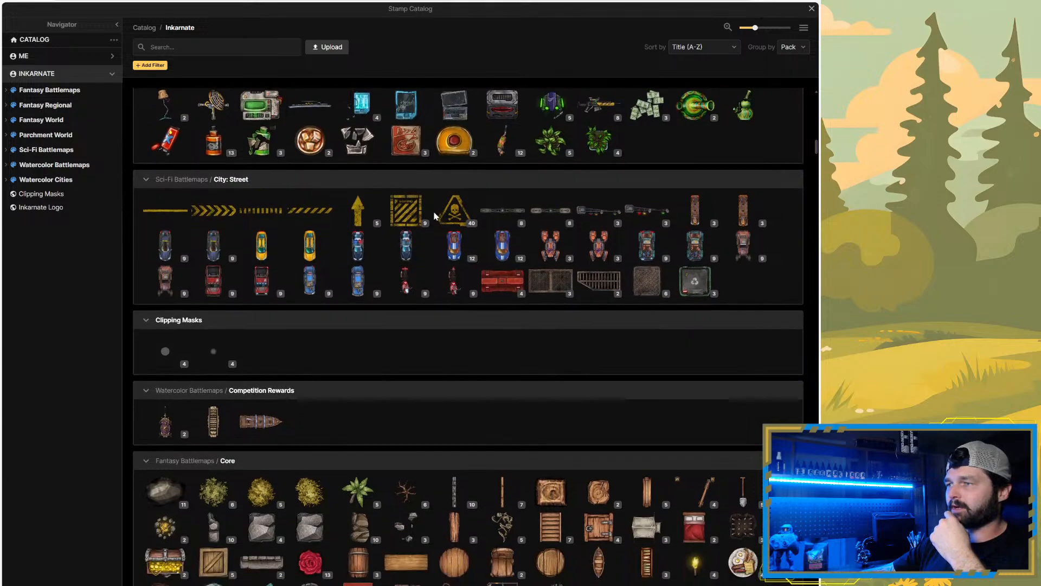
pyautogui.scroll(-3, 433, 211)
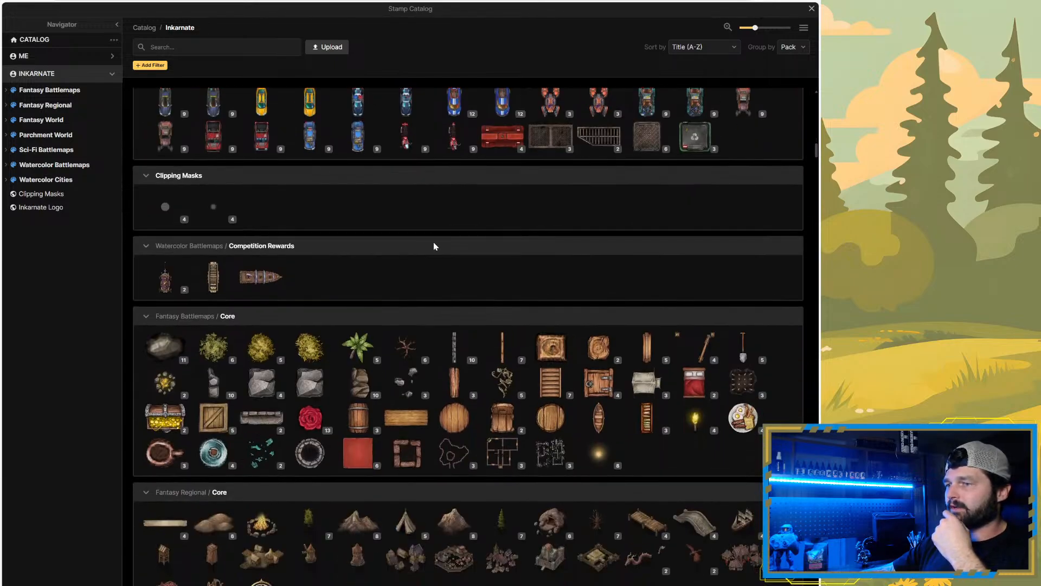
pyautogui.scroll(-2, 434, 239)
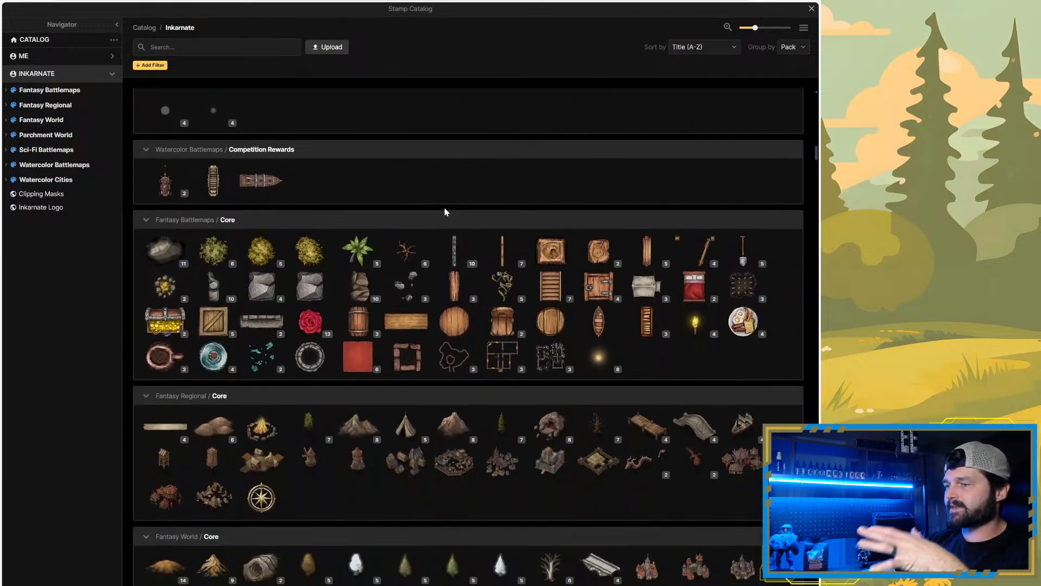
pyautogui.scroll(-2, 444, 207)
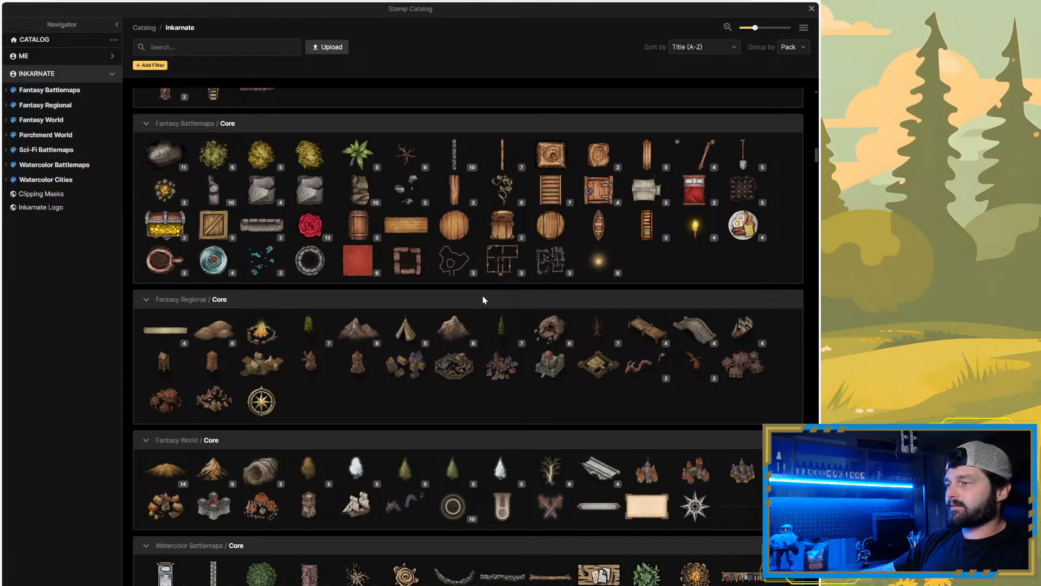
pyautogui.scroll(-2, 485, 300)
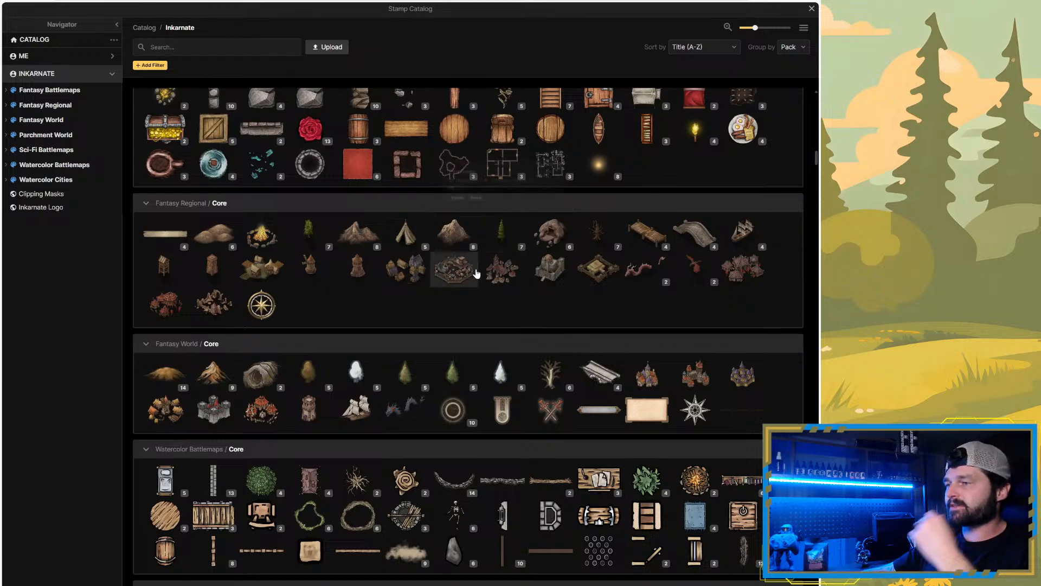
pyautogui.scroll(-2, 477, 272)
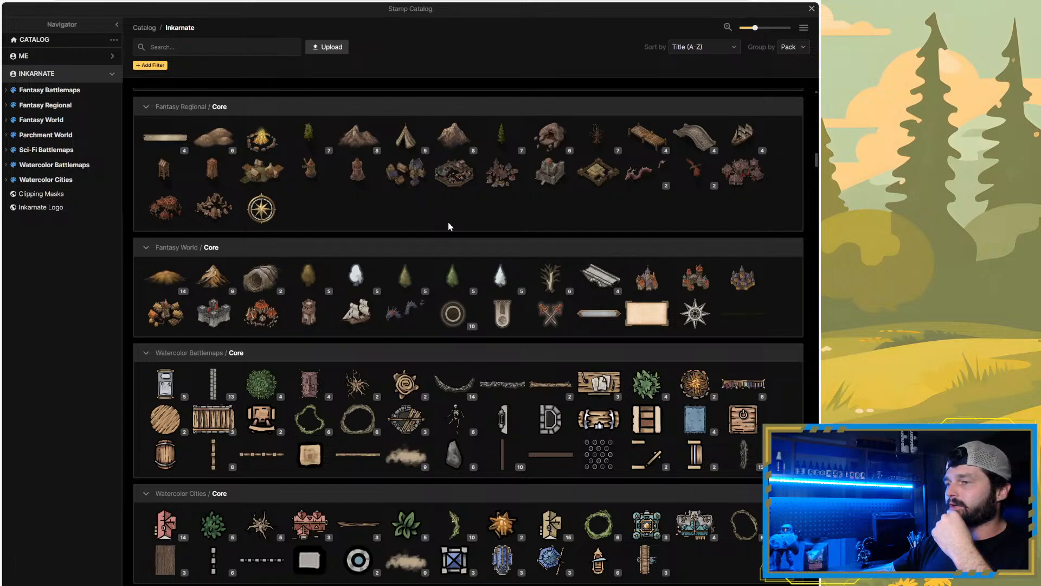
pyautogui.scroll(-2, 448, 227)
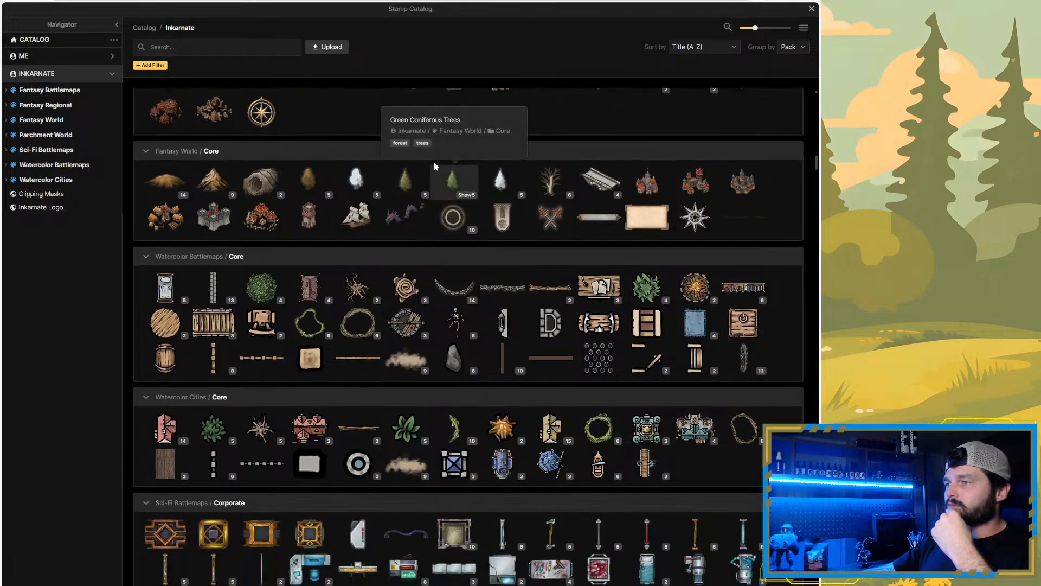
pyautogui.scroll(-2, 435, 165)
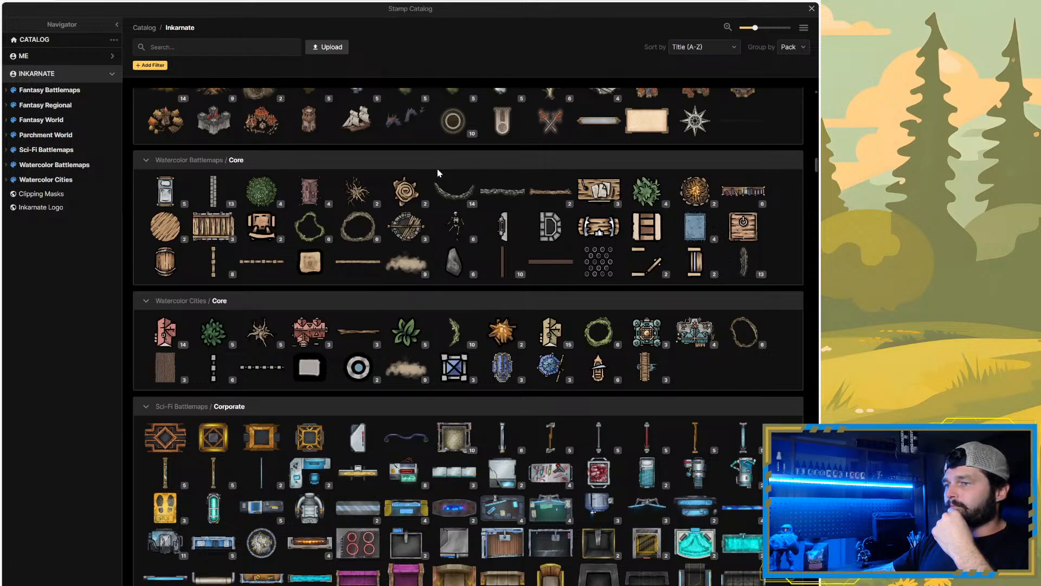
pyautogui.scroll(-3, 438, 169)
# Step: Start a new search in the stamp catalog for a landmark stamp
pyautogui.scroll(6, 436, 201)
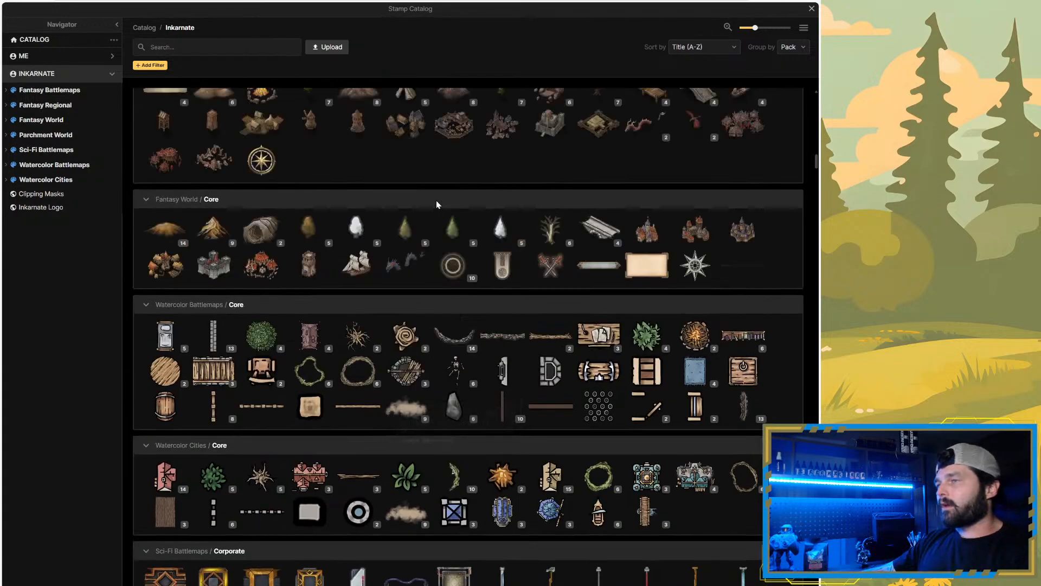
pyautogui.scroll(9, 436, 204)
pyautogui.scroll(10, 229, 49)
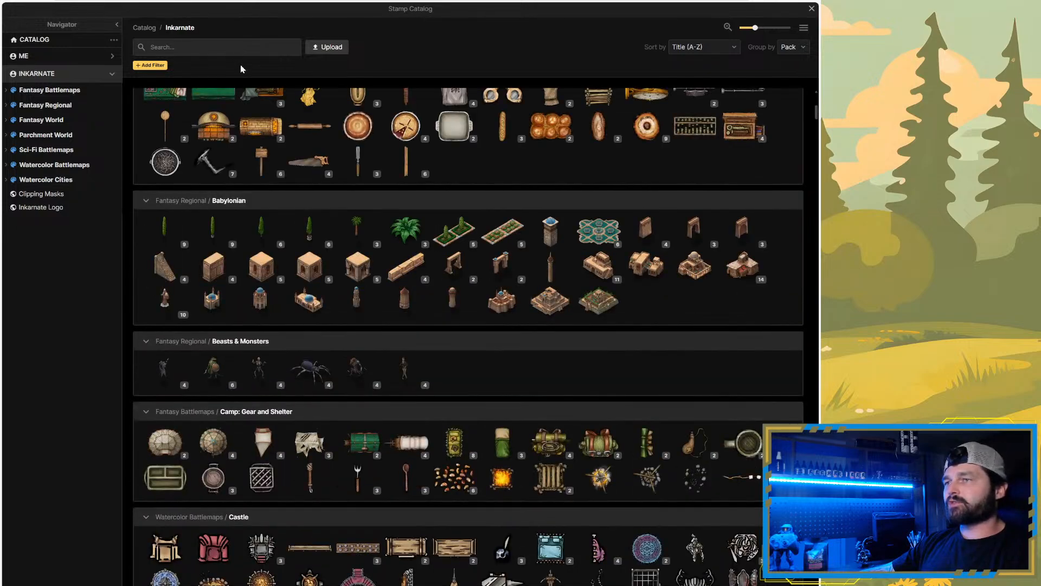
pyautogui.click(198, 45)
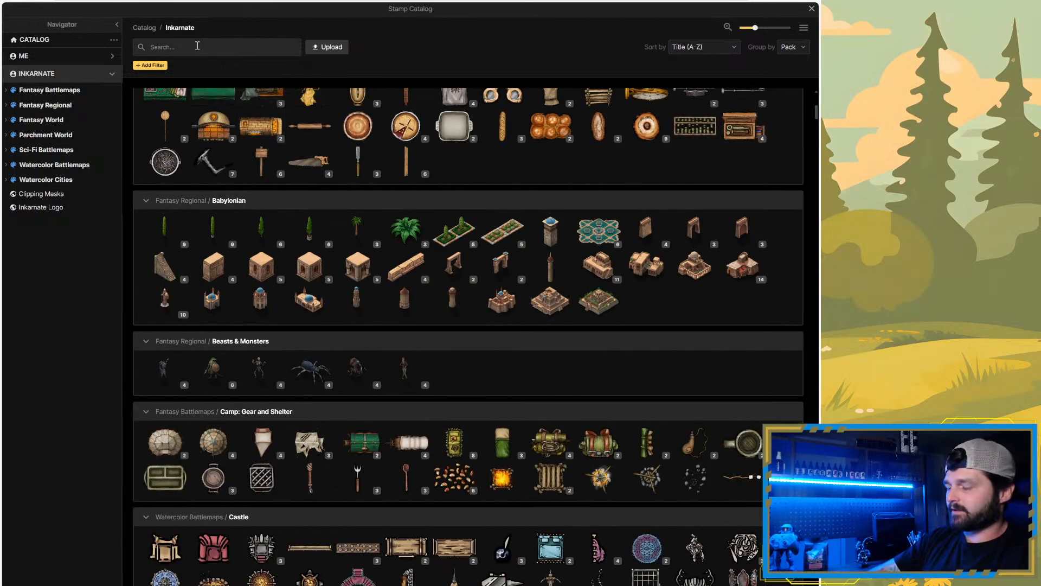
# Step: Search the stamp catalog for "tree" and examine the matching tree stamps across the Fantasy, Sci-Fi and Watercolor packs
pyautogui.write('tree')
pyautogui.press('Return')
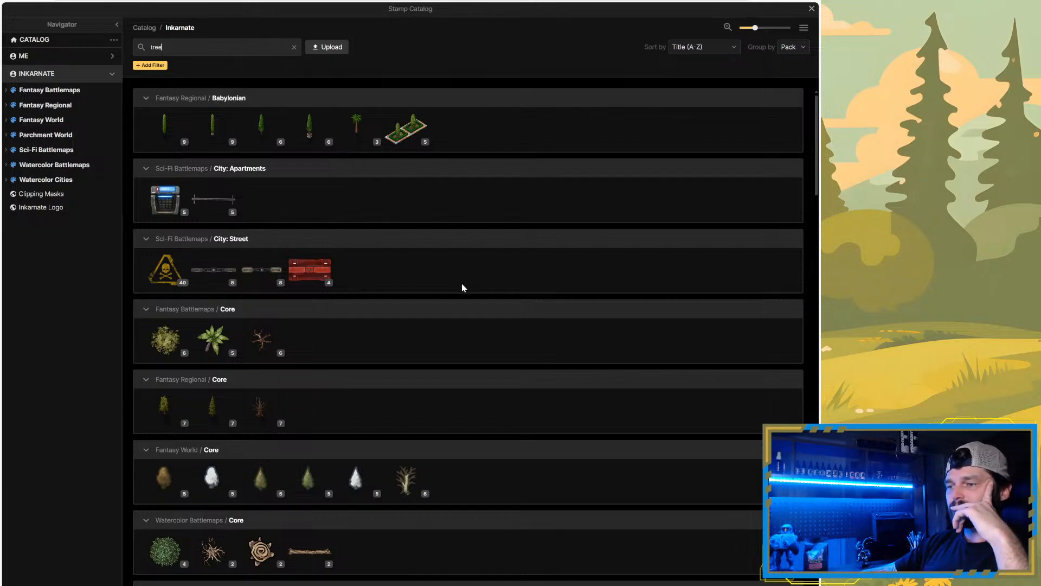
pyautogui.scroll(-9, 460, 271)
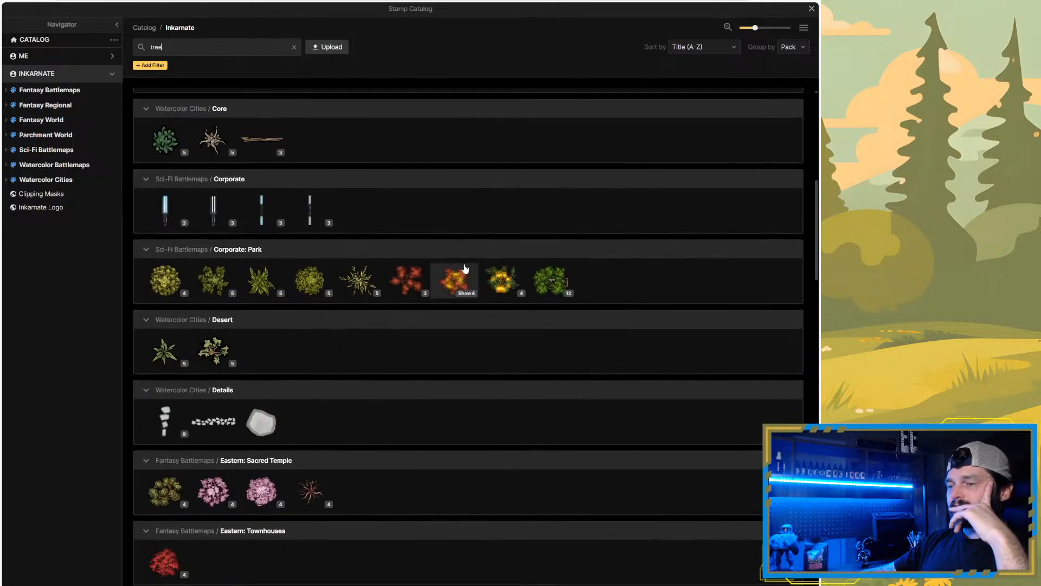
pyautogui.scroll(-2, 411, 340)
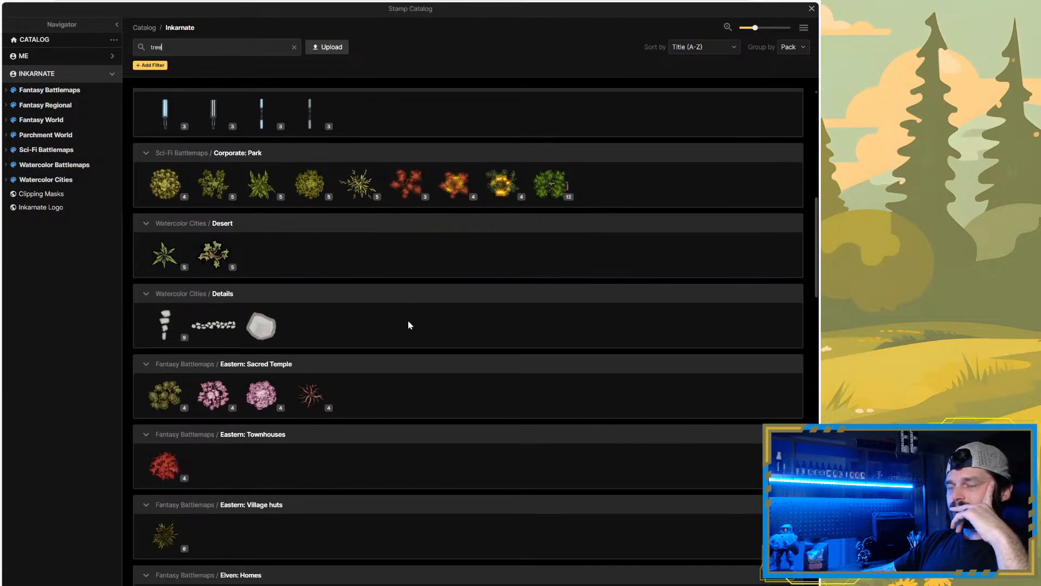
pyautogui.scroll(-4, 409, 317)
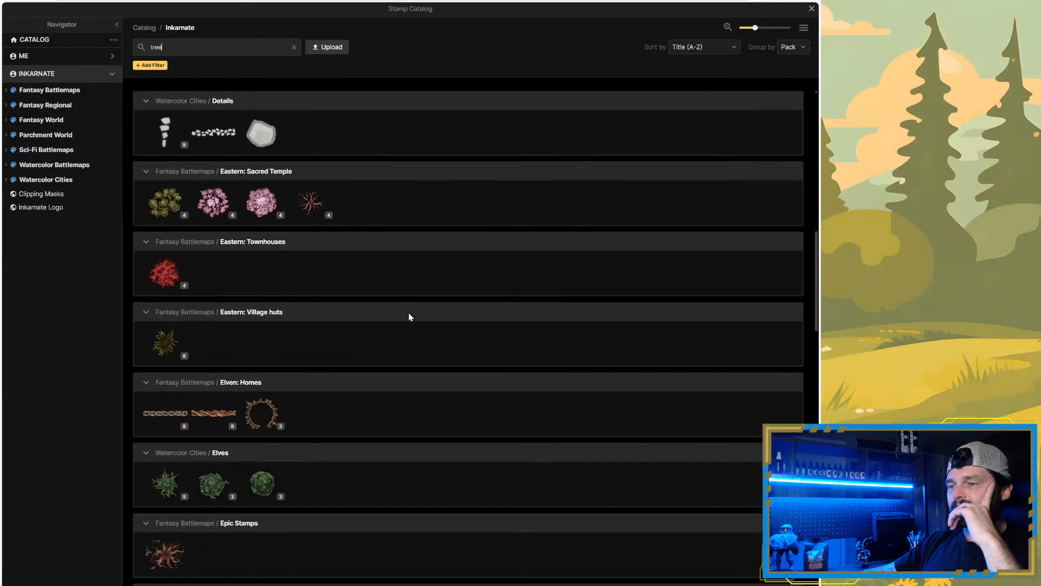
pyautogui.scroll(-4, 410, 318)
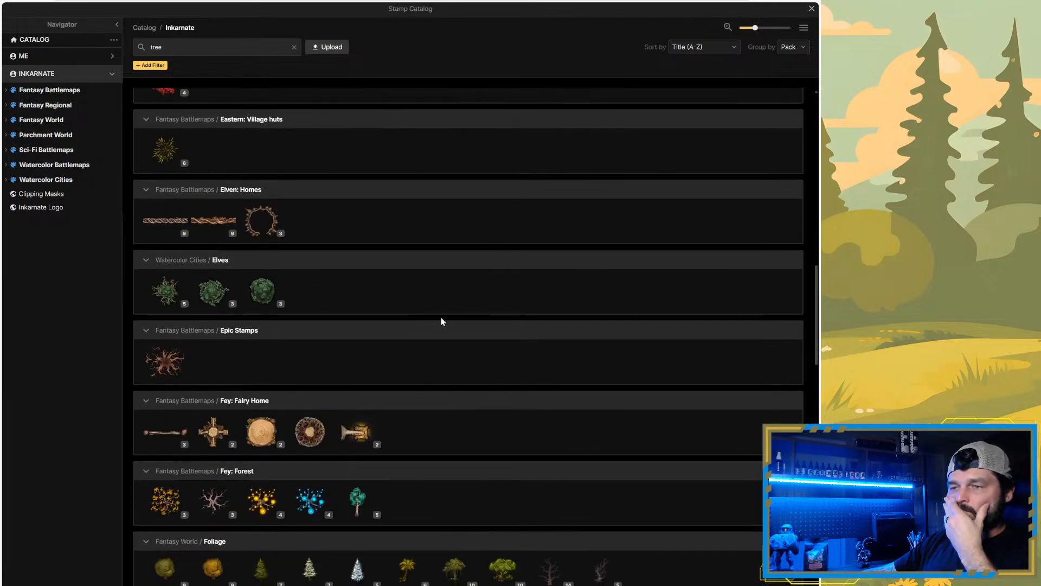
pyautogui.scroll(-5, 442, 320)
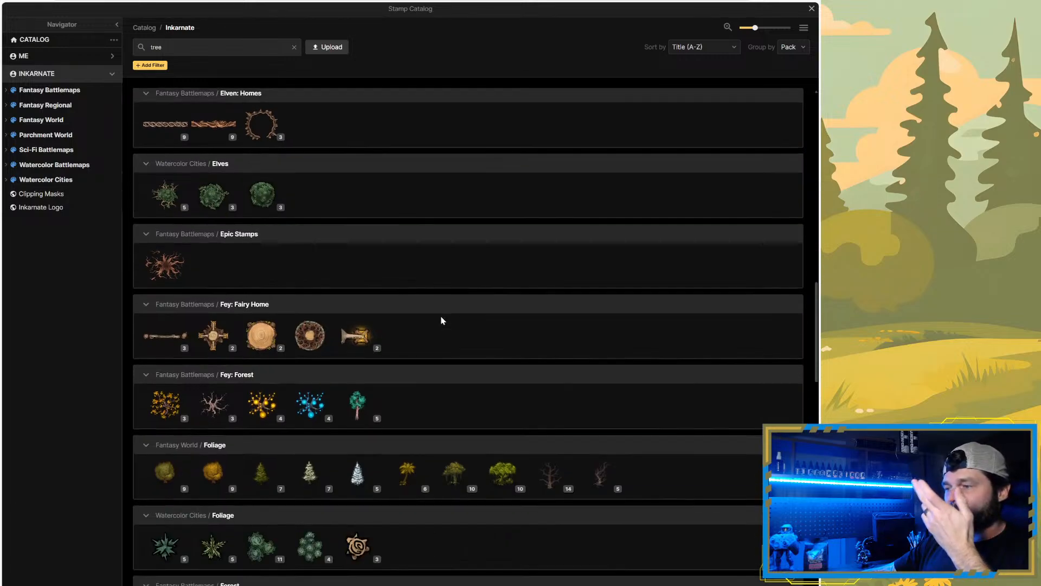
pyautogui.moveTo(310, 263)
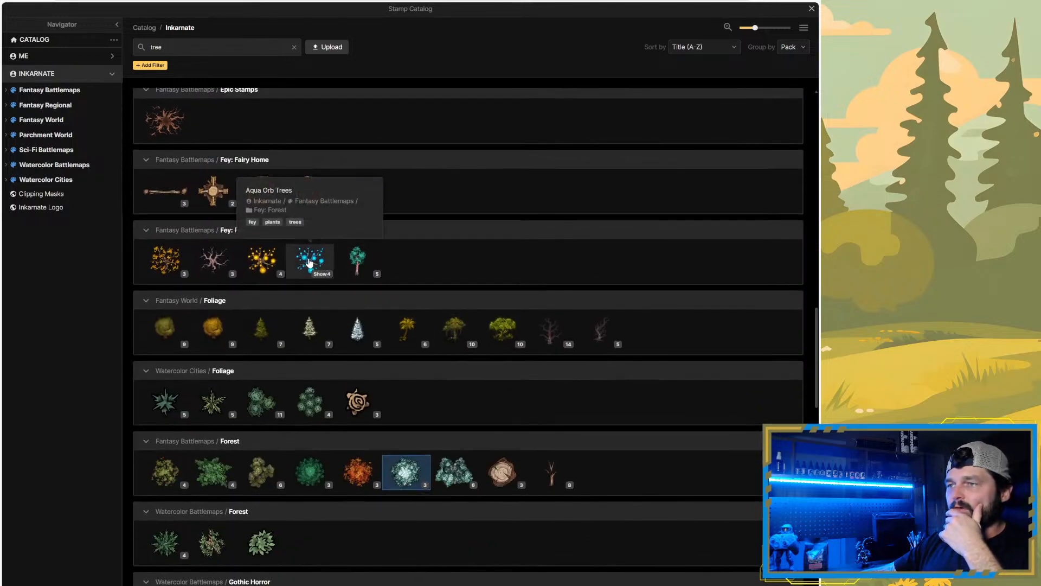
pyautogui.moveTo(264, 261)
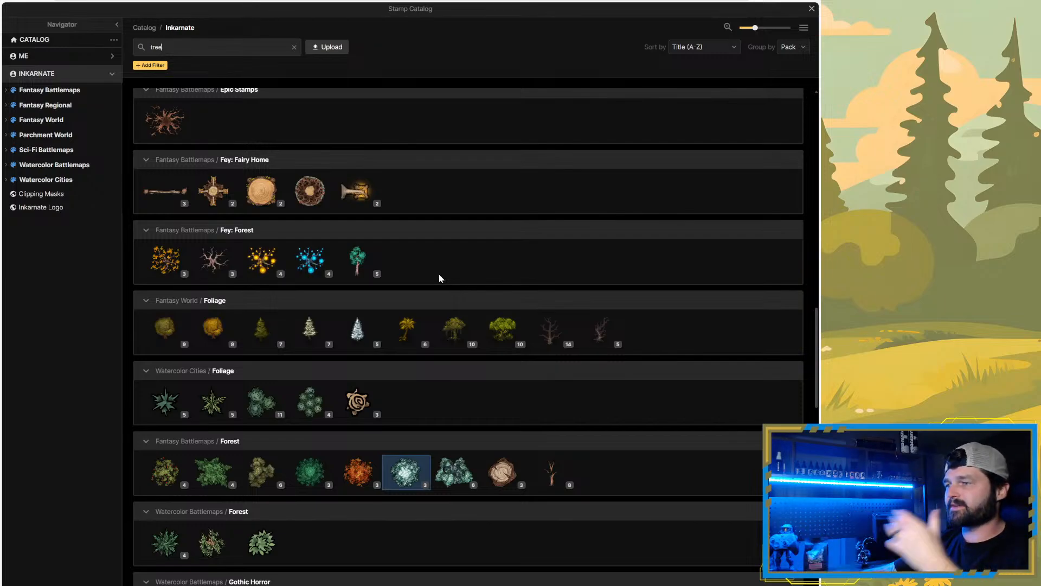
pyautogui.scroll(-2, 447, 269)
pyautogui.scroll(-2, 558, 310)
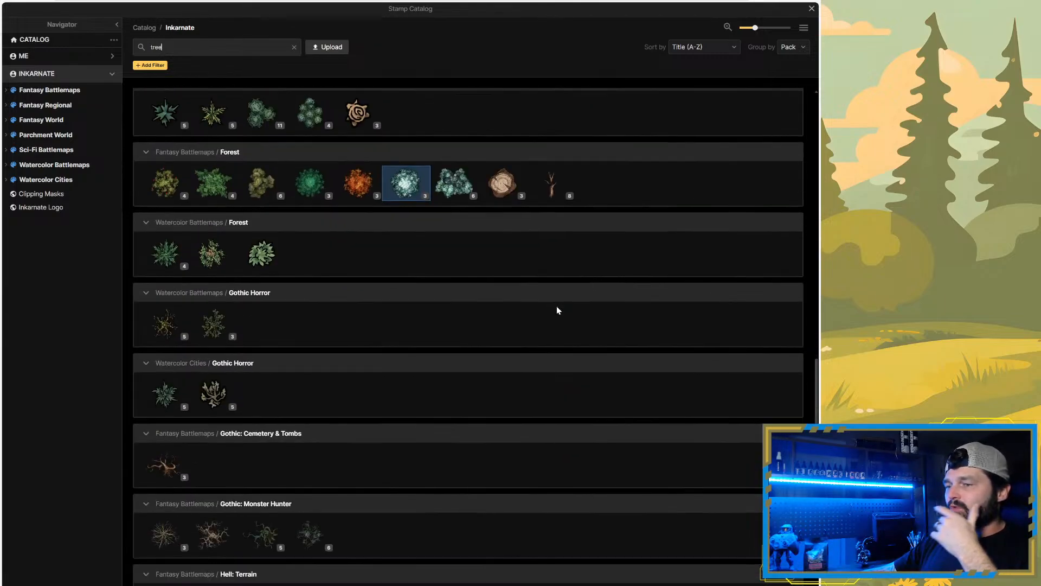
pyautogui.scroll(-3, 554, 307)
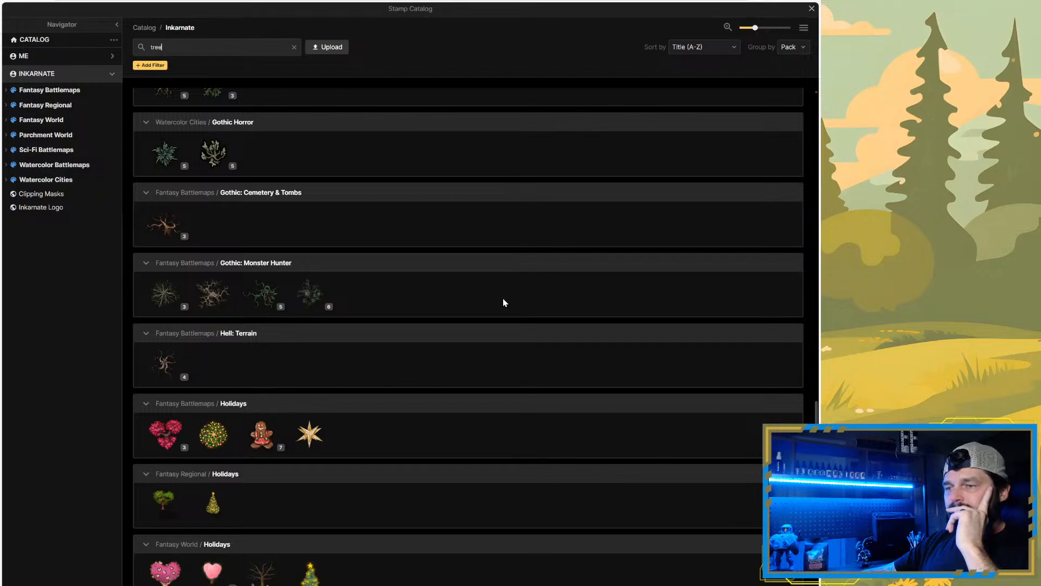
pyautogui.scroll(-1, 485, 300)
pyautogui.moveTo(216, 345)
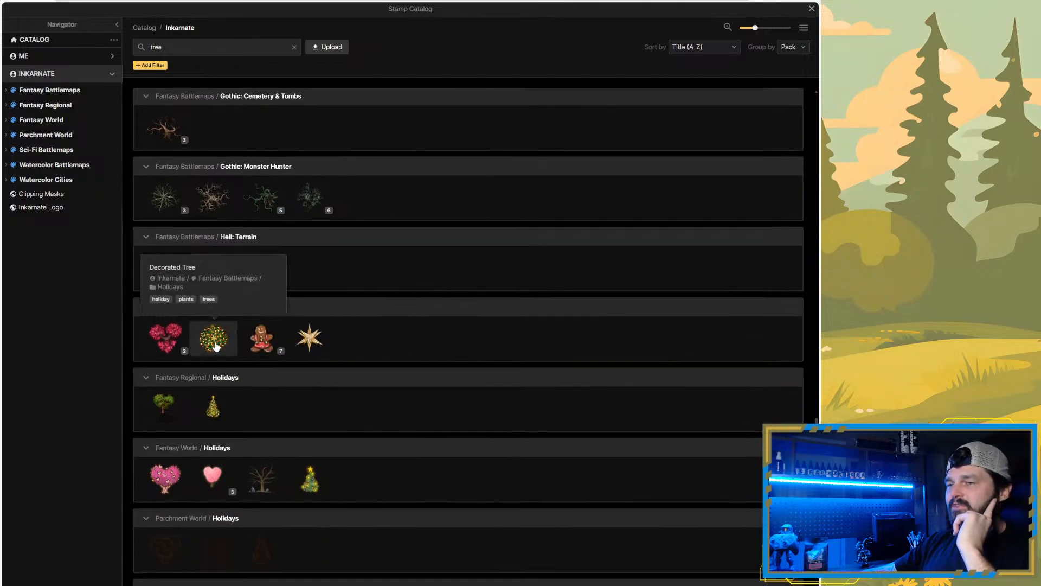
pyautogui.moveTo(174, 342)
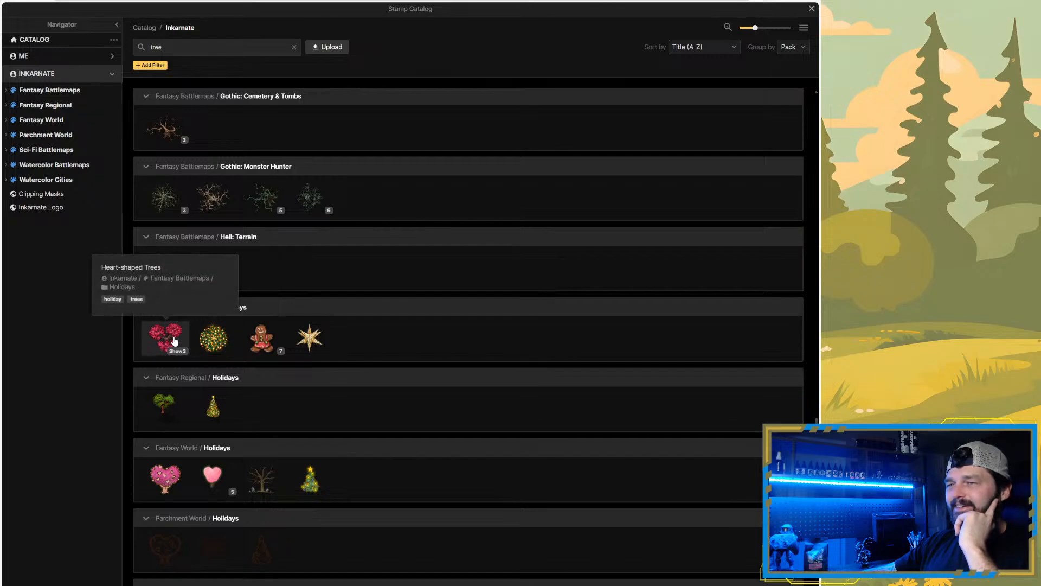
pyautogui.scroll(-1, 402, 312)
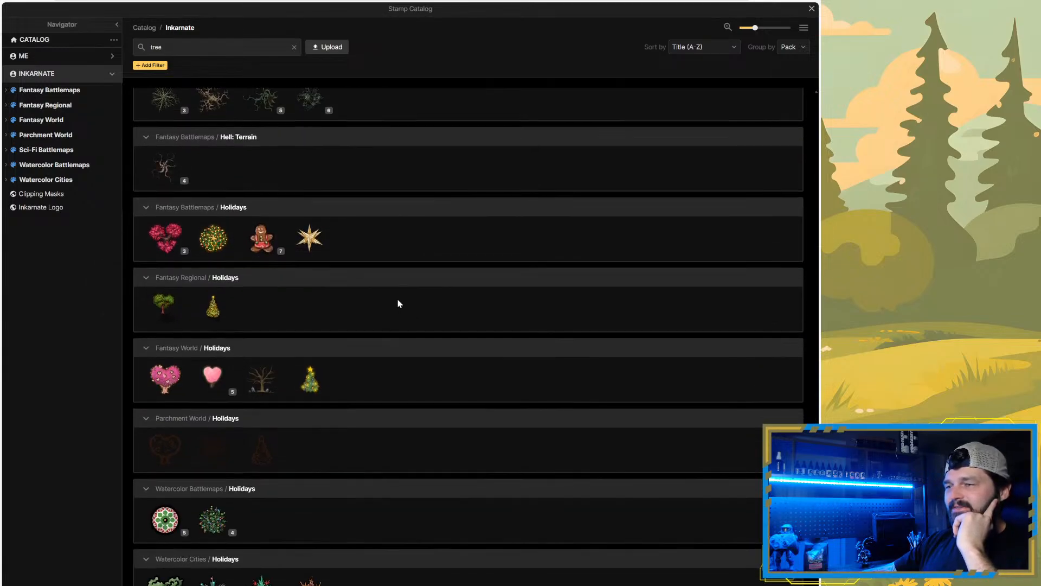
pyautogui.scroll(-1, 399, 303)
pyautogui.scroll(-2, 391, 288)
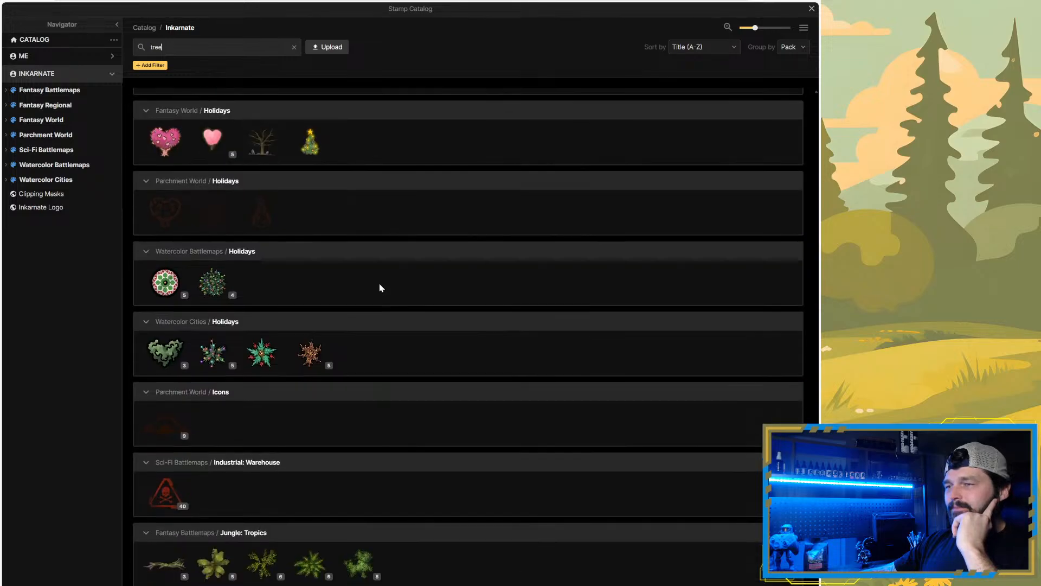
pyautogui.scroll(-1, 393, 272)
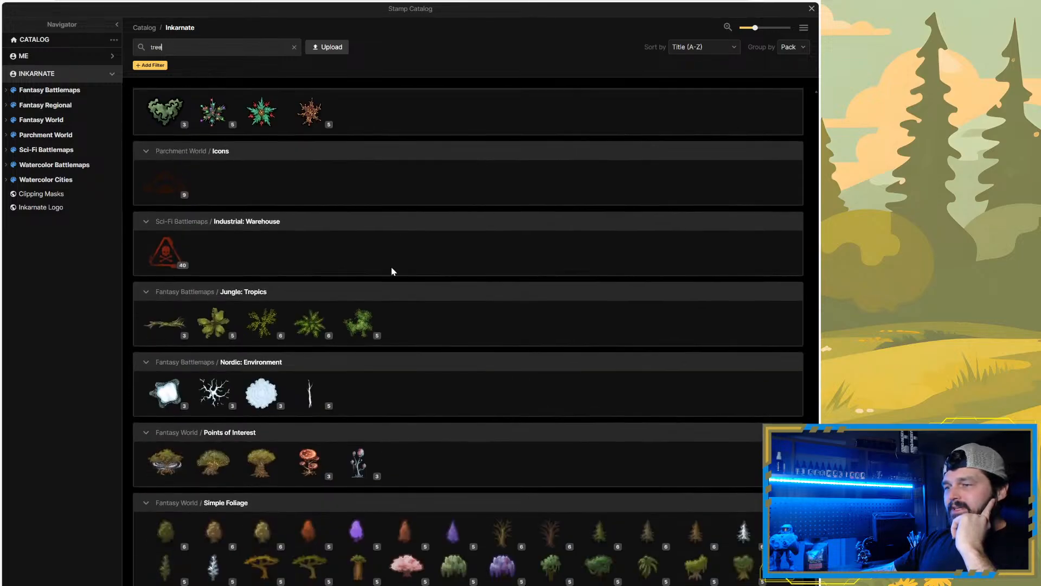
pyautogui.scroll(-1, 392, 269)
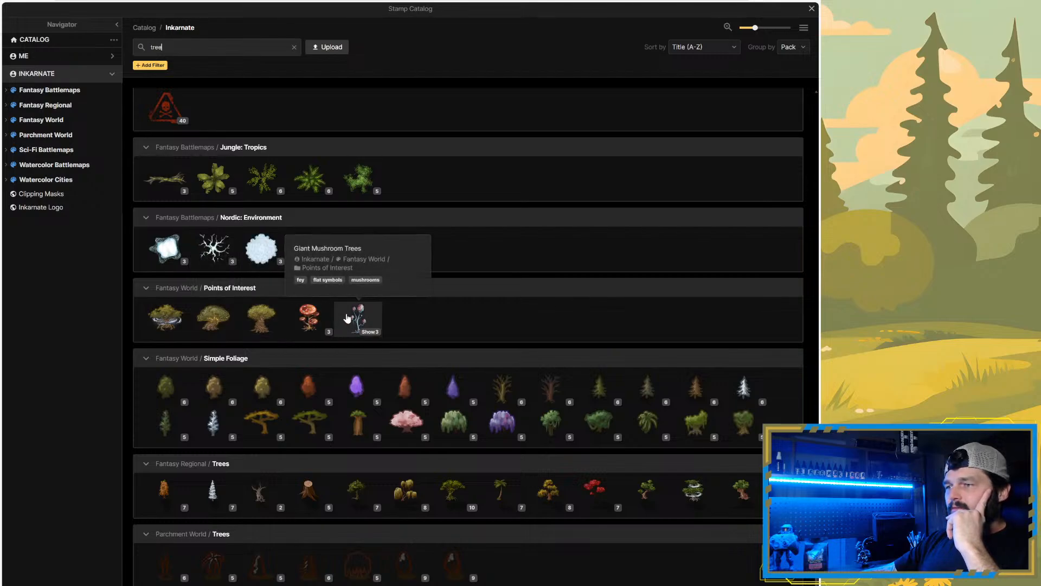
pyautogui.moveTo(304, 319)
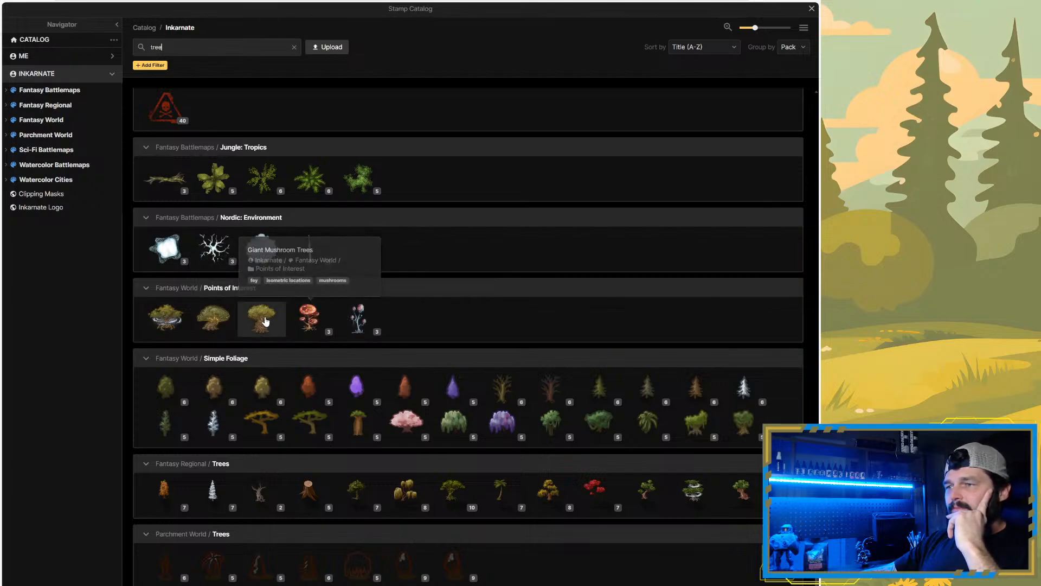
pyautogui.moveTo(258, 323)
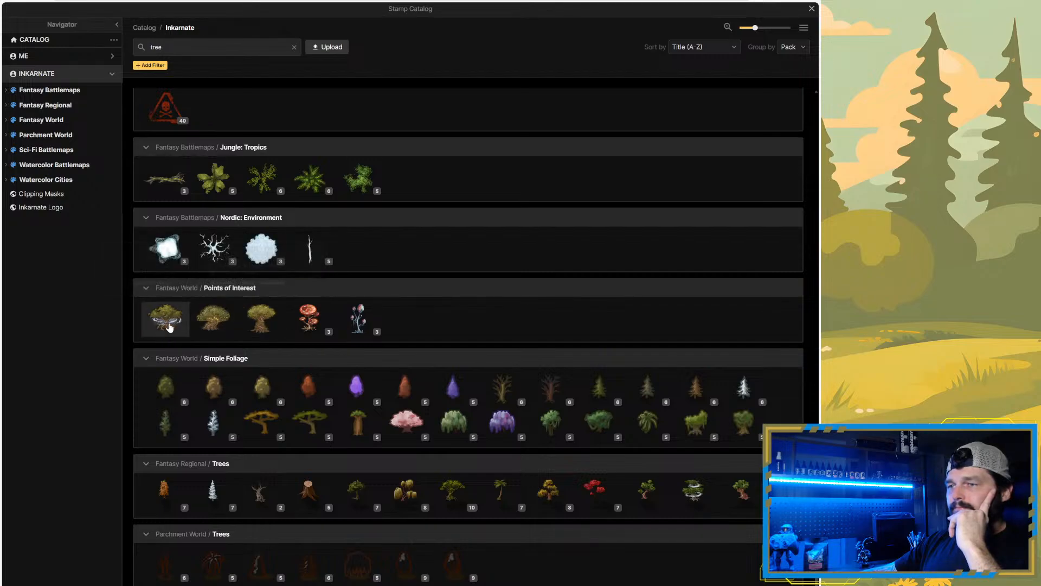
pyautogui.scroll(-1, 272, 318)
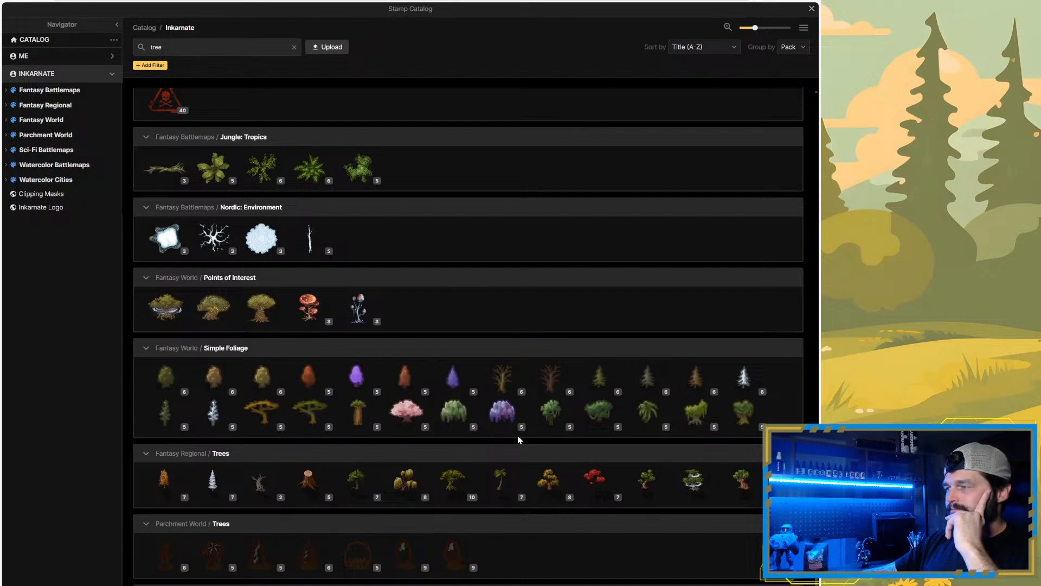
pyautogui.moveTo(504, 424)
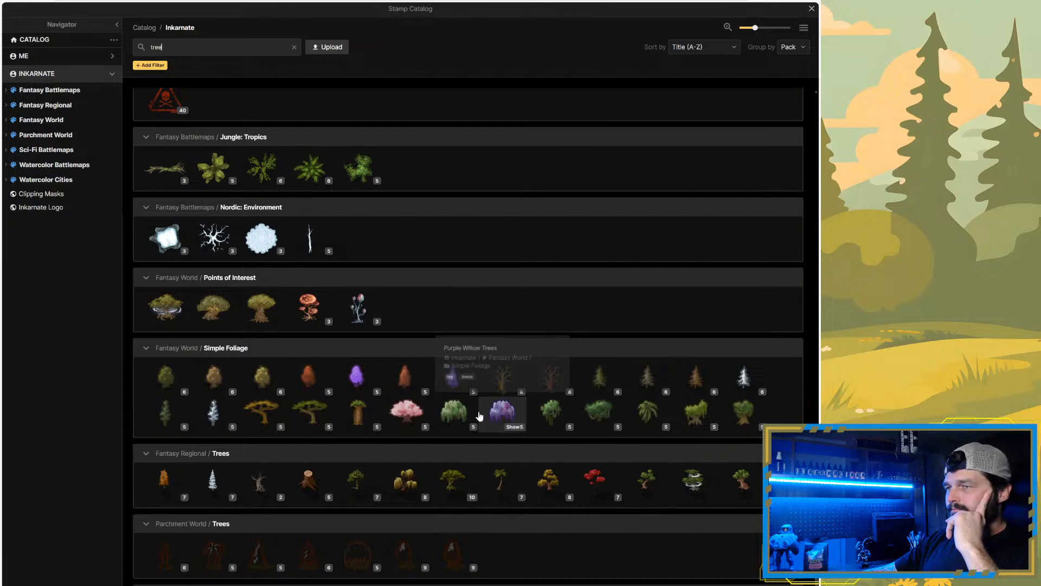
# Step: Choose the denser pink cherry blossom tree stamp from the Fantasy Battlemaps Eastern: Sacred Temple pack
pyautogui.scroll(10, 480, 414)
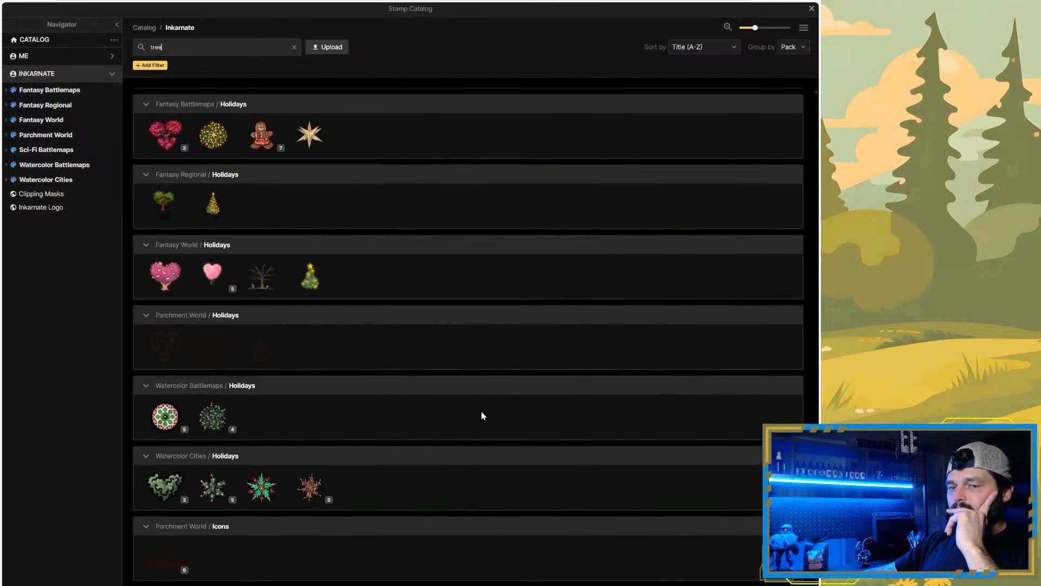
pyautogui.scroll(1, 467, 412)
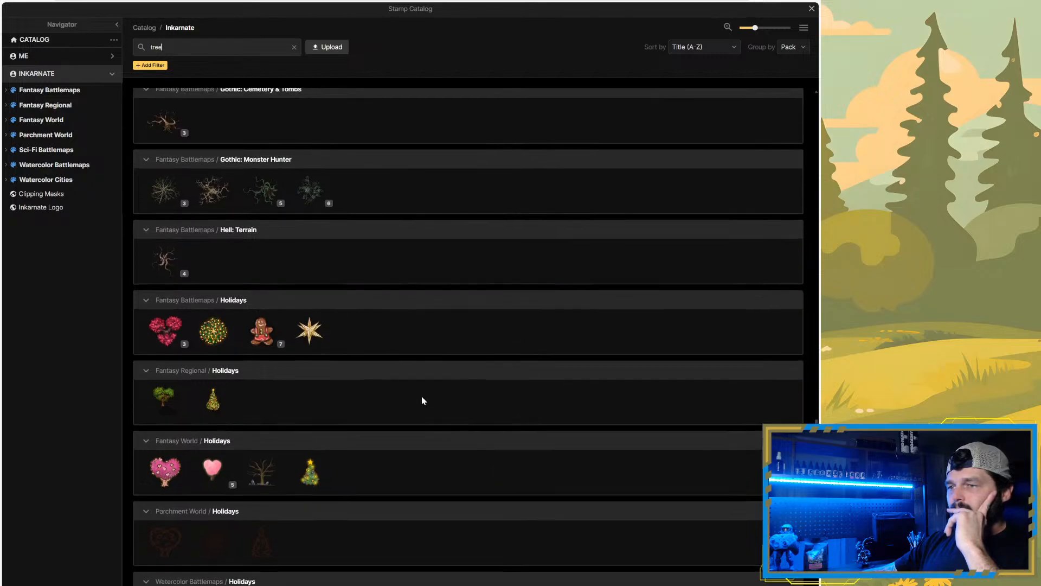
pyautogui.scroll(6, 423, 400)
pyautogui.scroll(10, 406, 404)
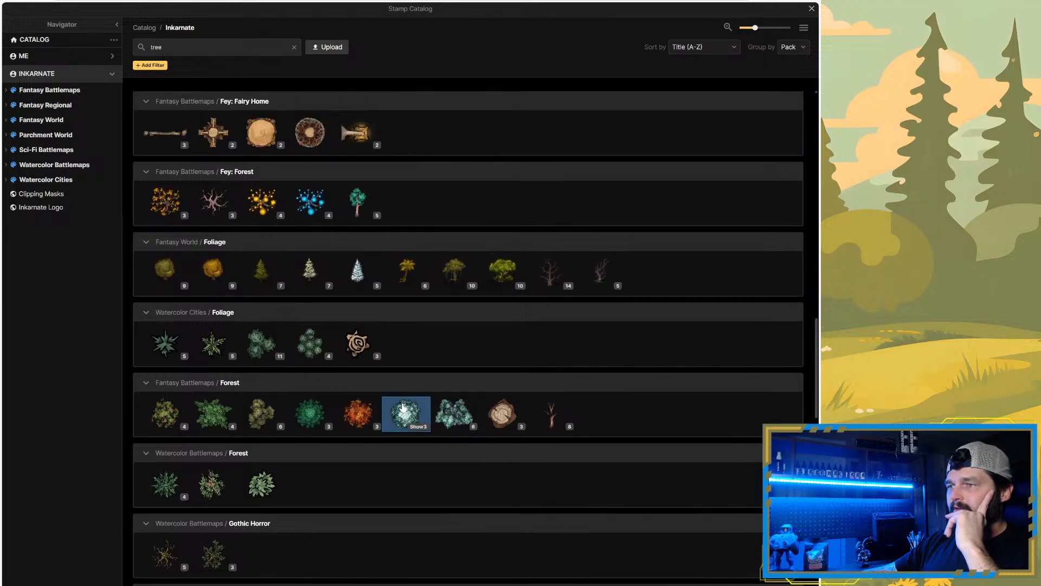
pyautogui.scroll(10, 403, 389)
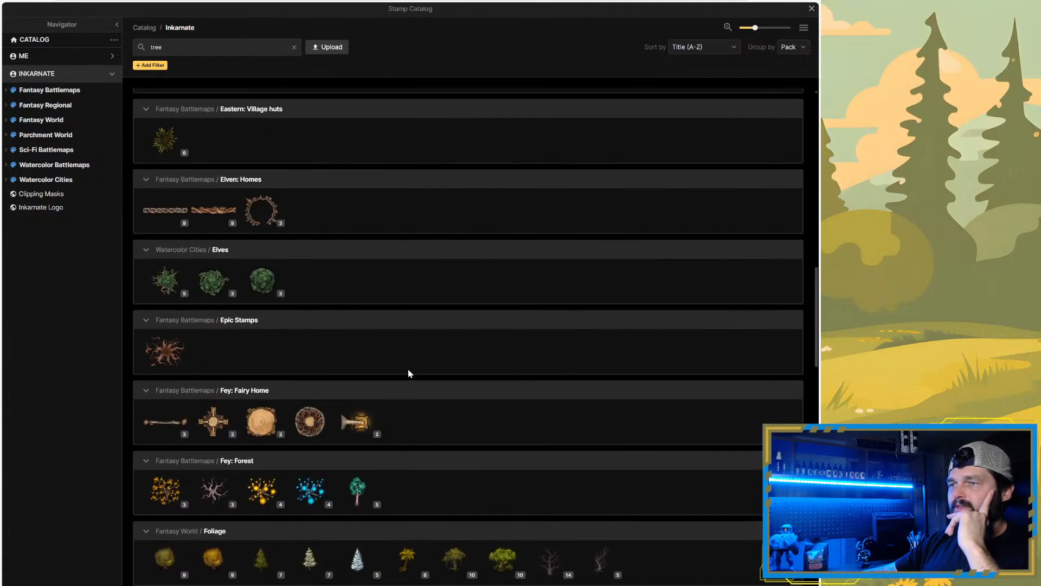
pyautogui.scroll(10, 409, 371)
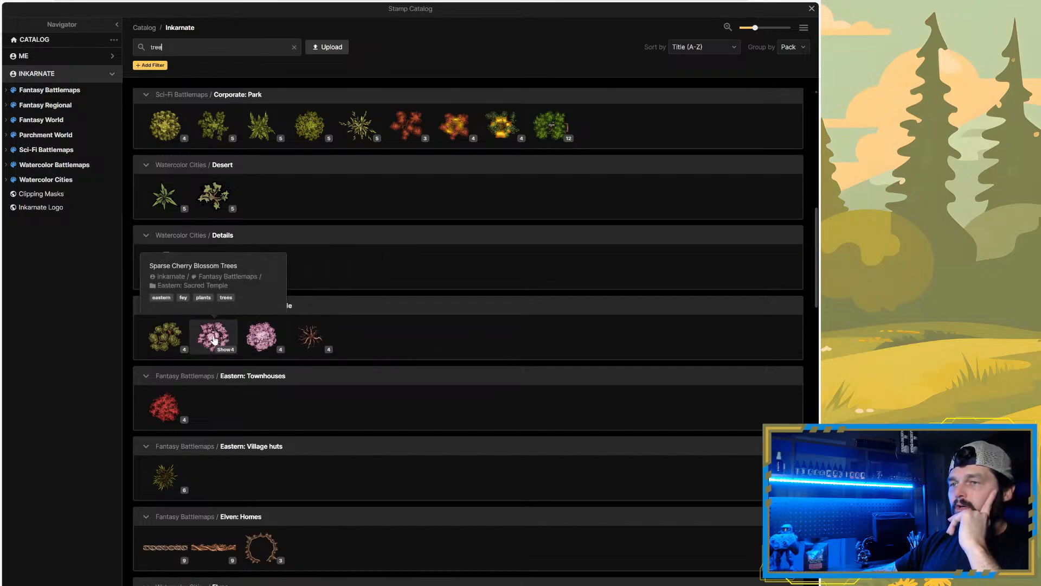
pyautogui.click(265, 341)
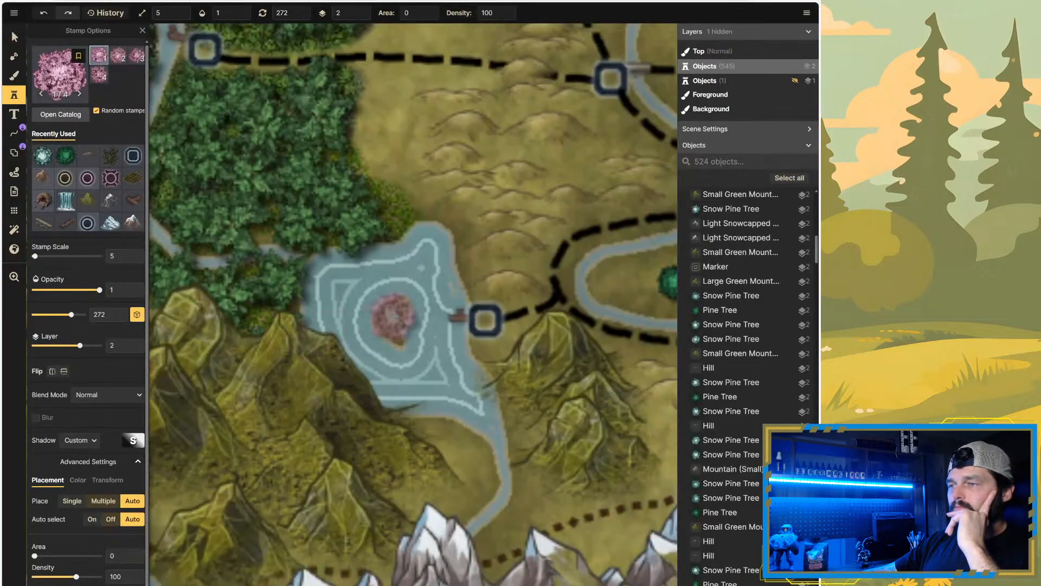
# Step: Place one pink tree stamp at scale 5 on the small lake island, and shrink it to fit within the shoreline
pyautogui.click(393, 315)
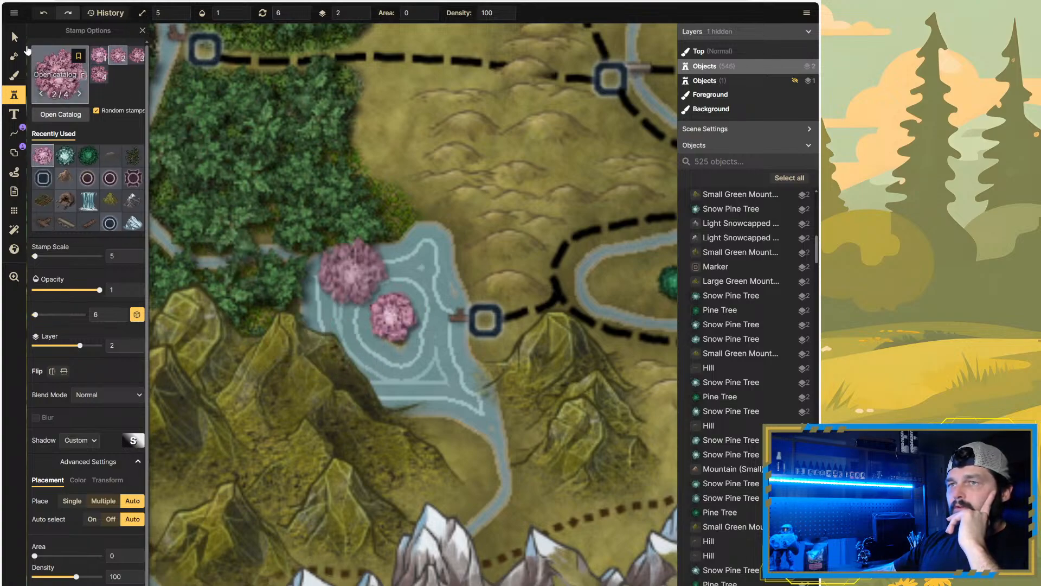
pyautogui.click(16, 36)
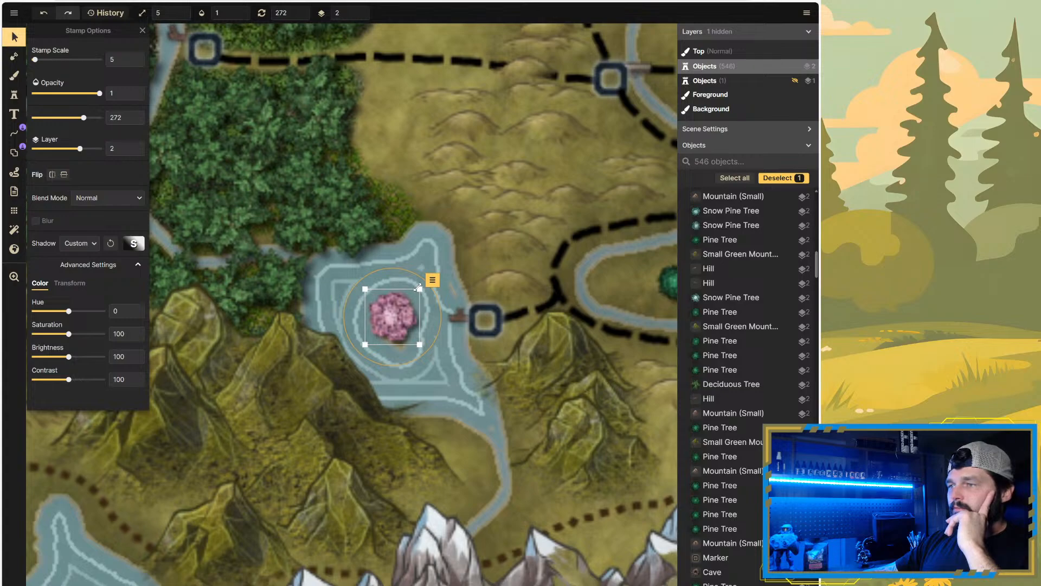
pyautogui.moveTo(405, 298); pyautogui.dragTo(391, 315)
pyautogui.click(399, 241)
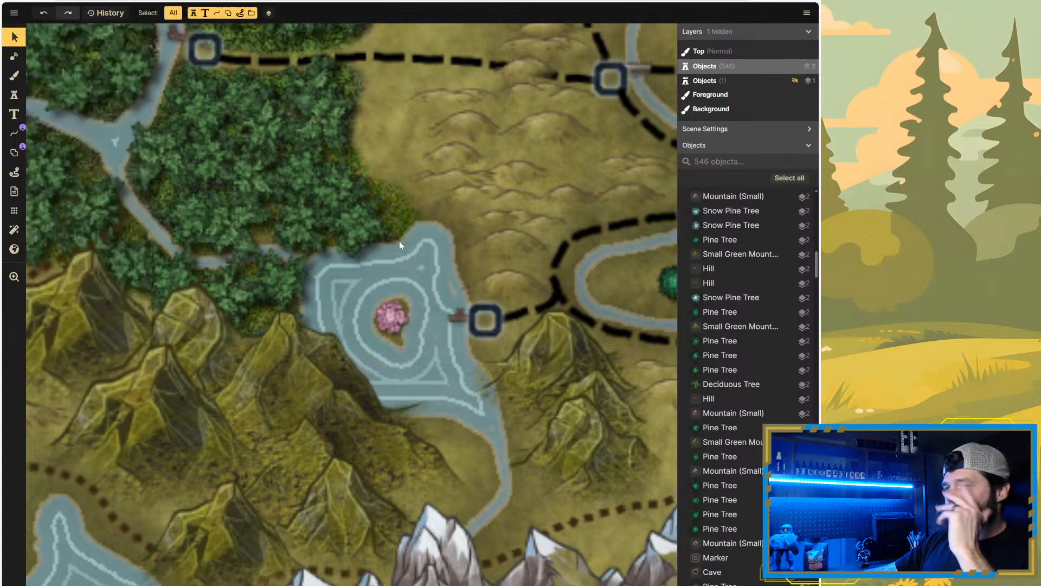
# Step: Examine the whole map to check how the pink island tree fits with the surrounding forests, roads and mountains
pyautogui.scroll(-4, 401, 241)
pyautogui.scroll(-3, 318, 221)
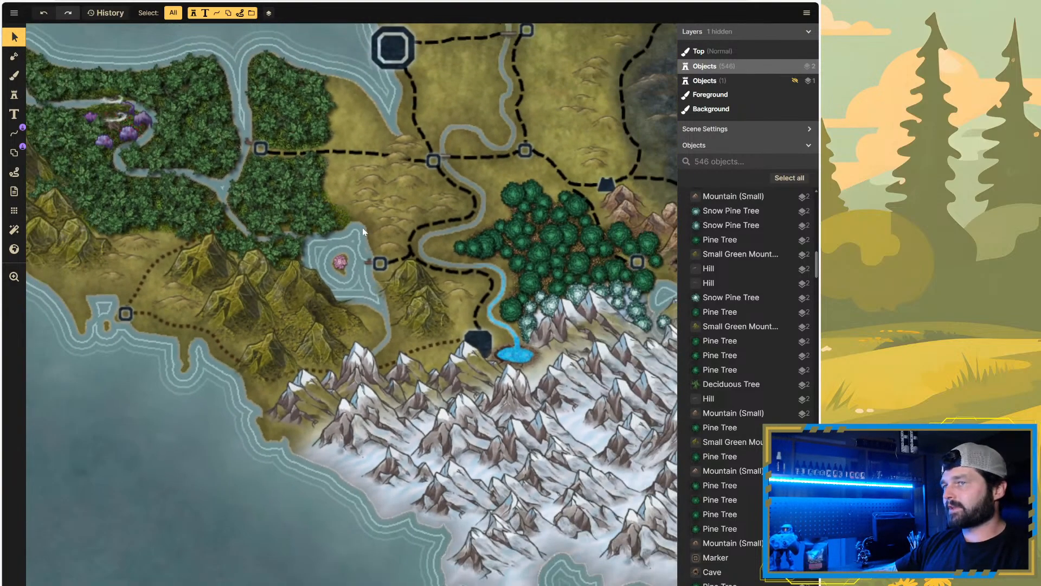
pyautogui.scroll(-3, 507, 173)
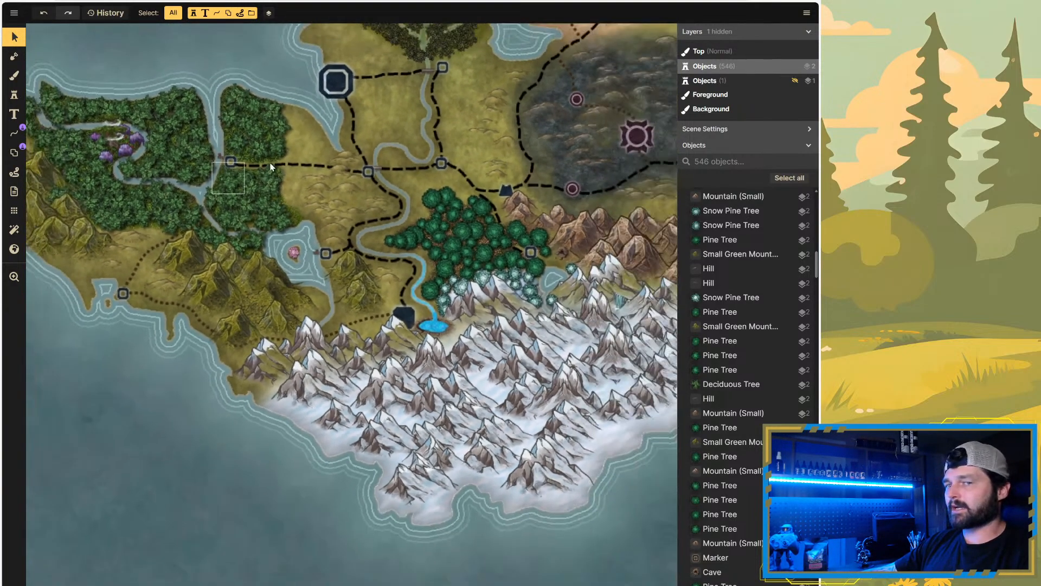
pyautogui.scroll(-4, 514, 168)
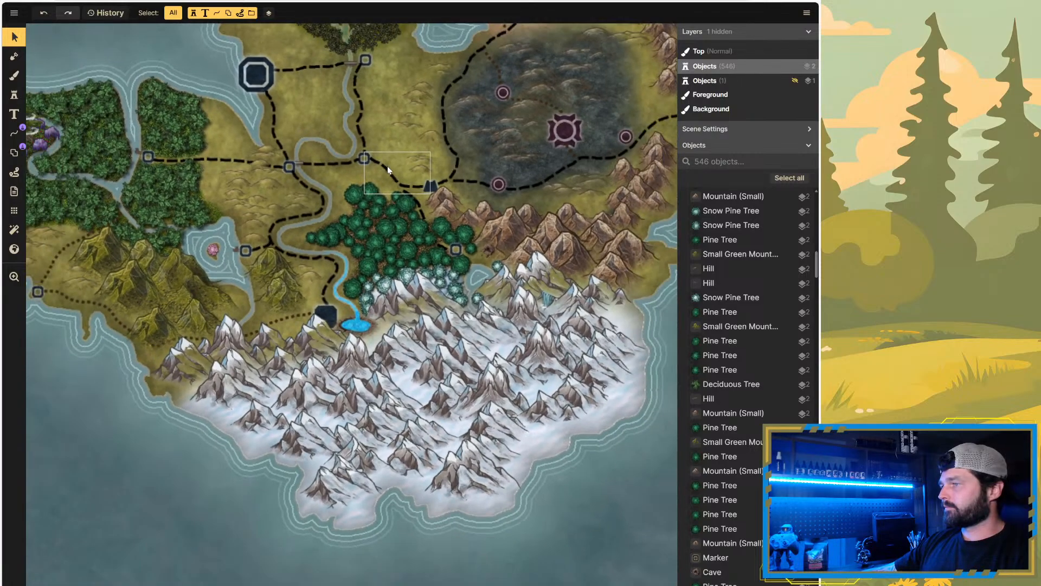
pyautogui.scroll(-4, 491, 486)
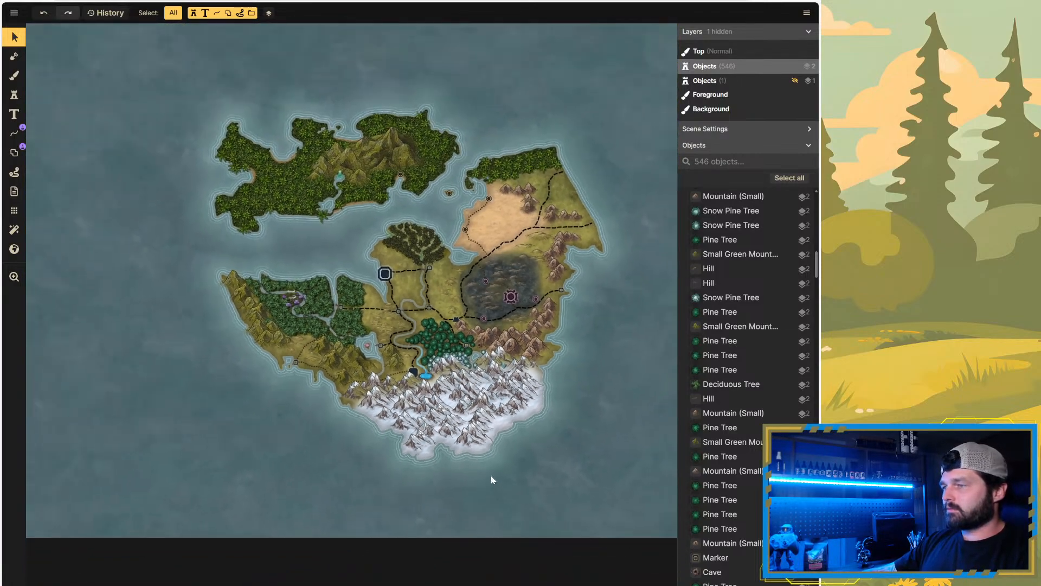
pyautogui.scroll(3, 433, 262)
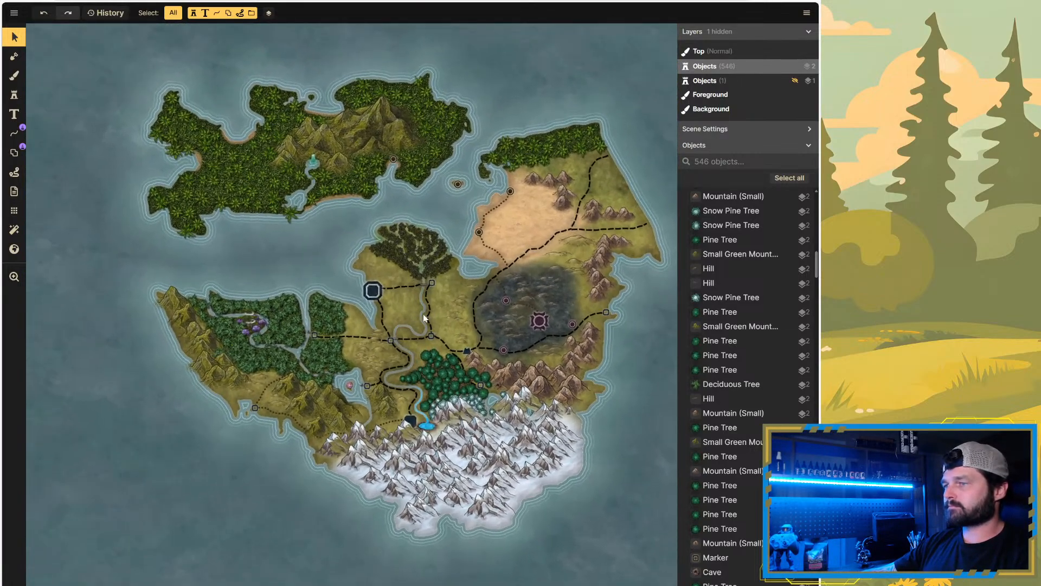
pyautogui.scroll(3, 410, 321)
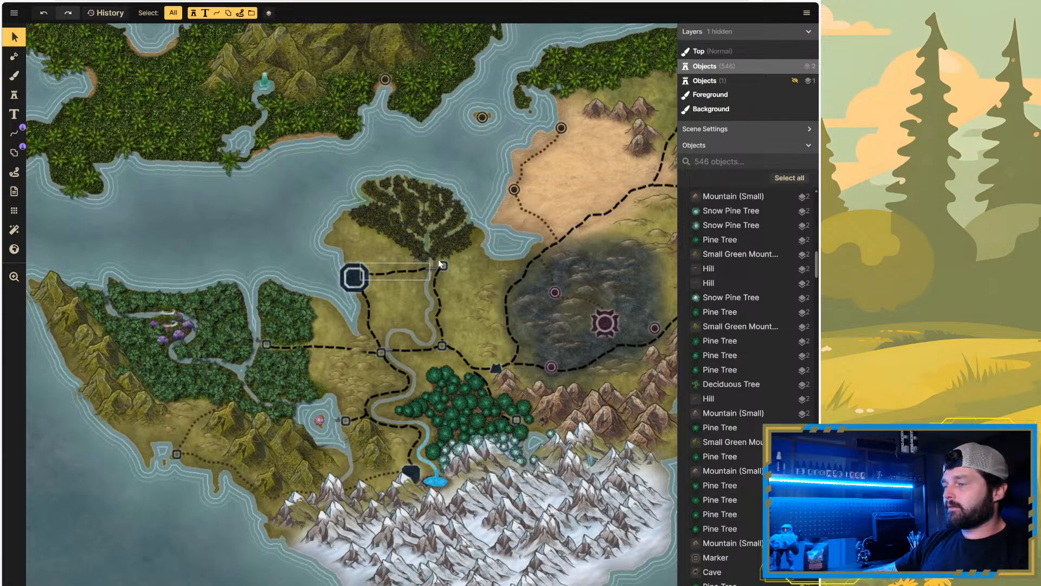
# Step: Search the texture catalog of the foreground brush for "farm"
pyautogui.scroll(-2, 441, 261)
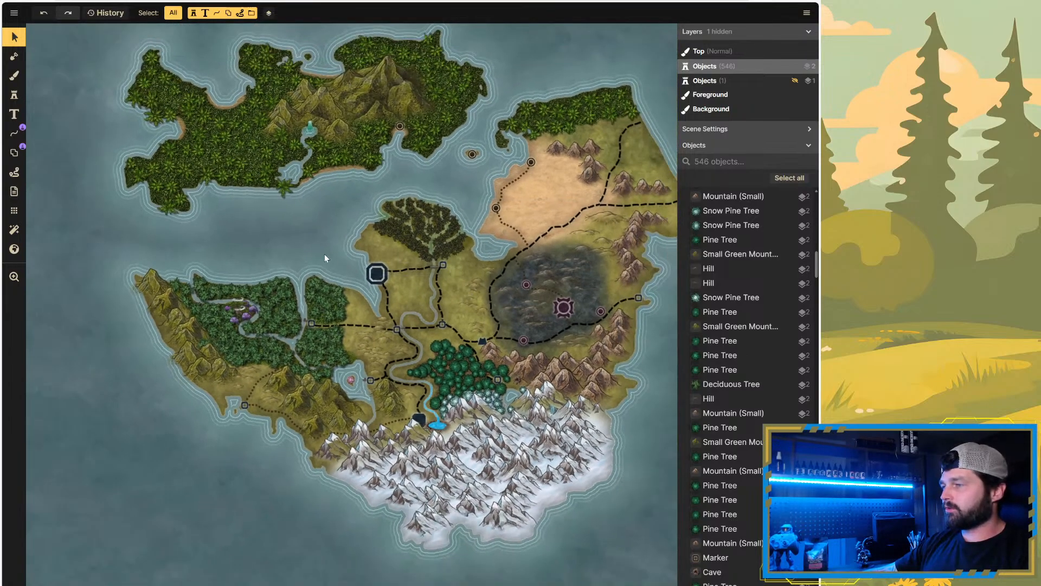
pyautogui.scroll(-2, 528, 226)
pyautogui.scroll(1, 526, 154)
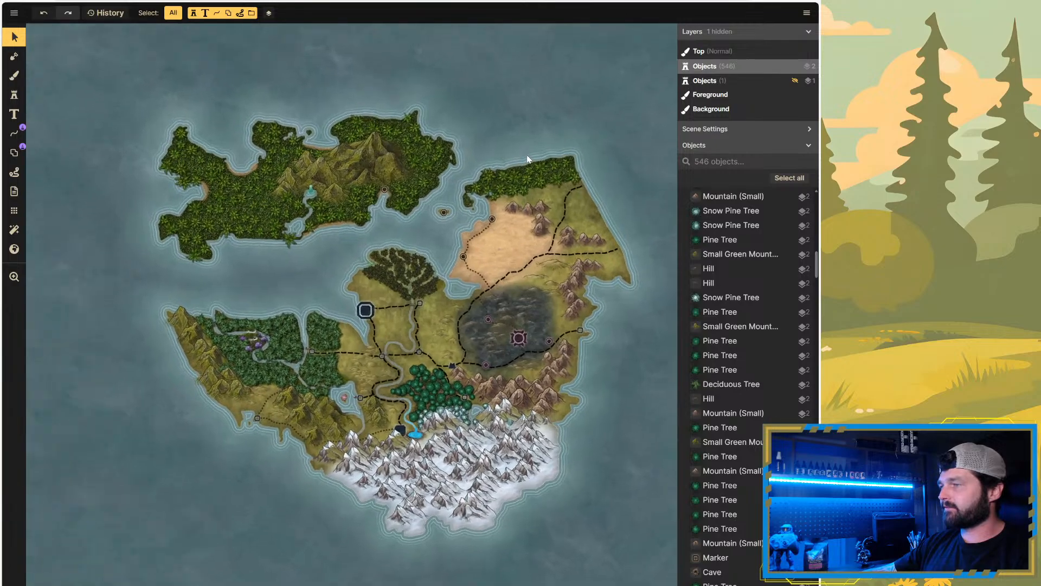
pyautogui.scroll(1, 528, 160)
pyautogui.scroll(2, 347, 355)
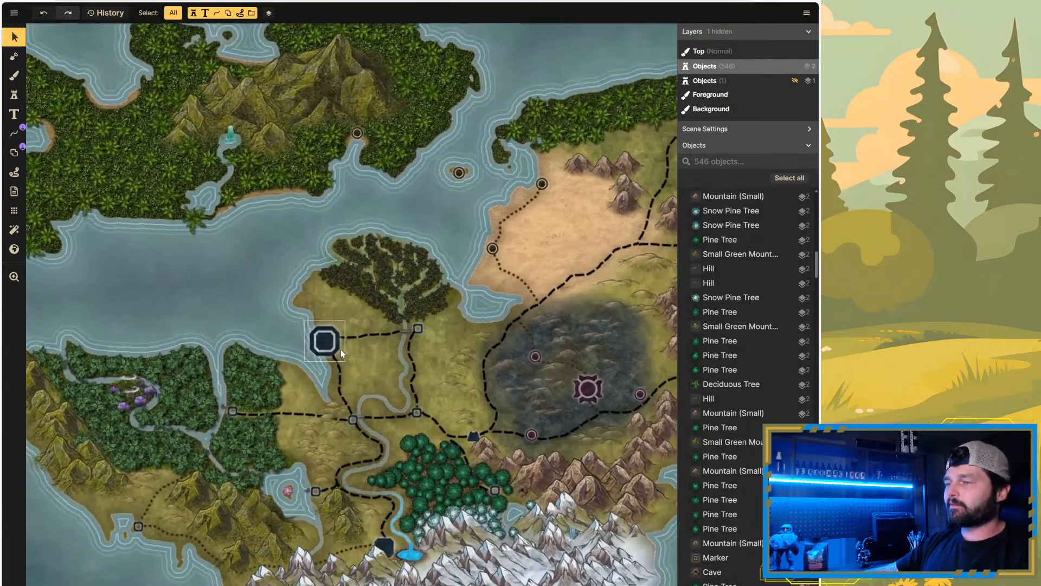
pyautogui.scroll(1, 340, 350)
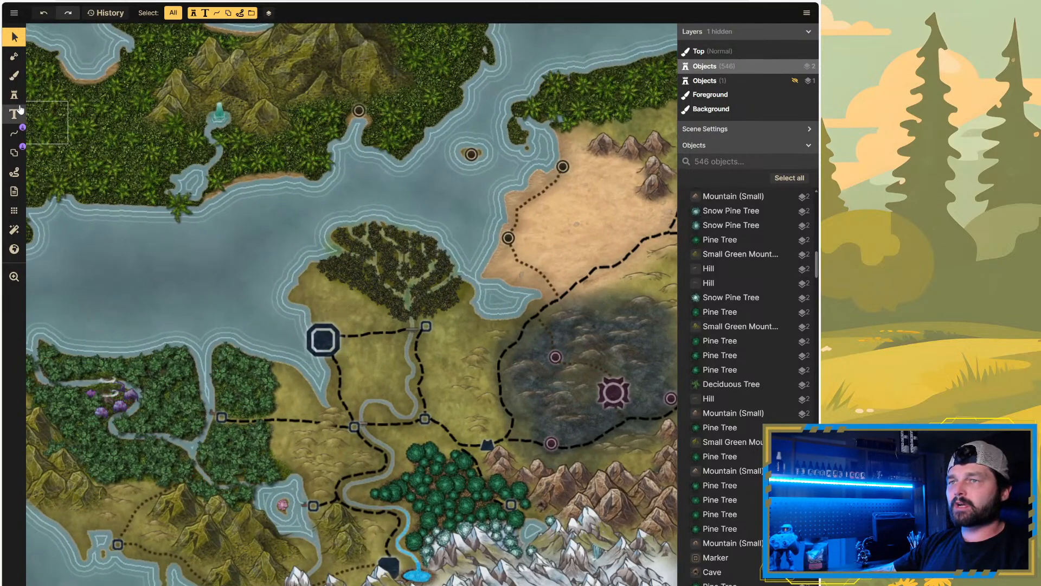
pyautogui.click(14, 76)
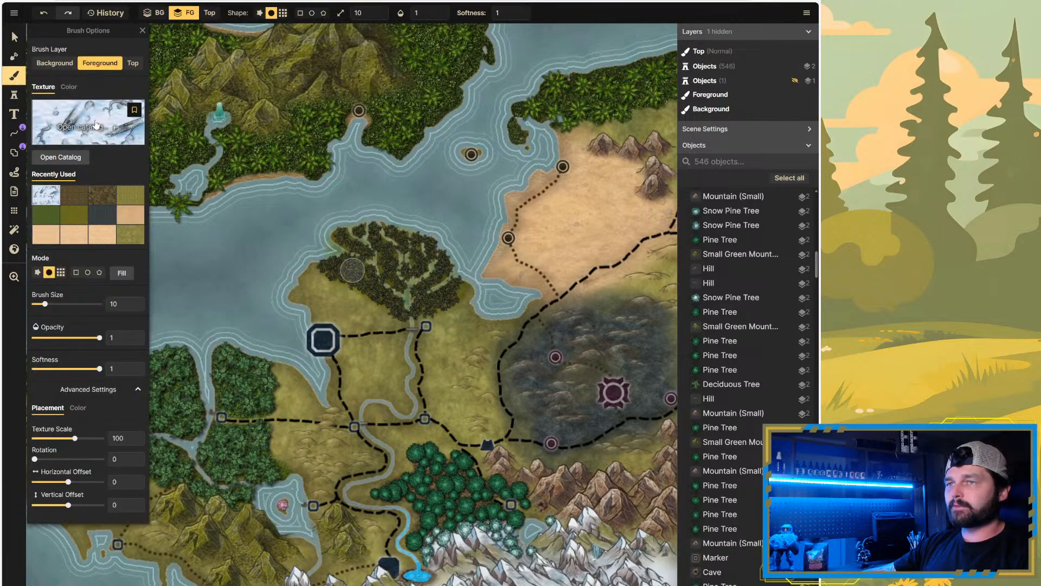
pyautogui.click(63, 157)
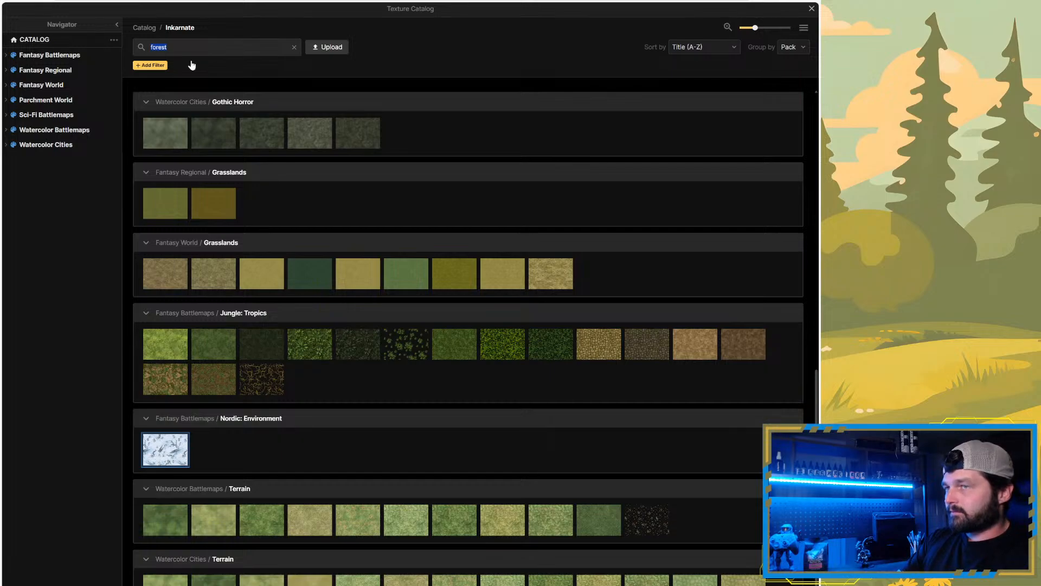
pyautogui.write('farm')
pyautogui.press('Return')
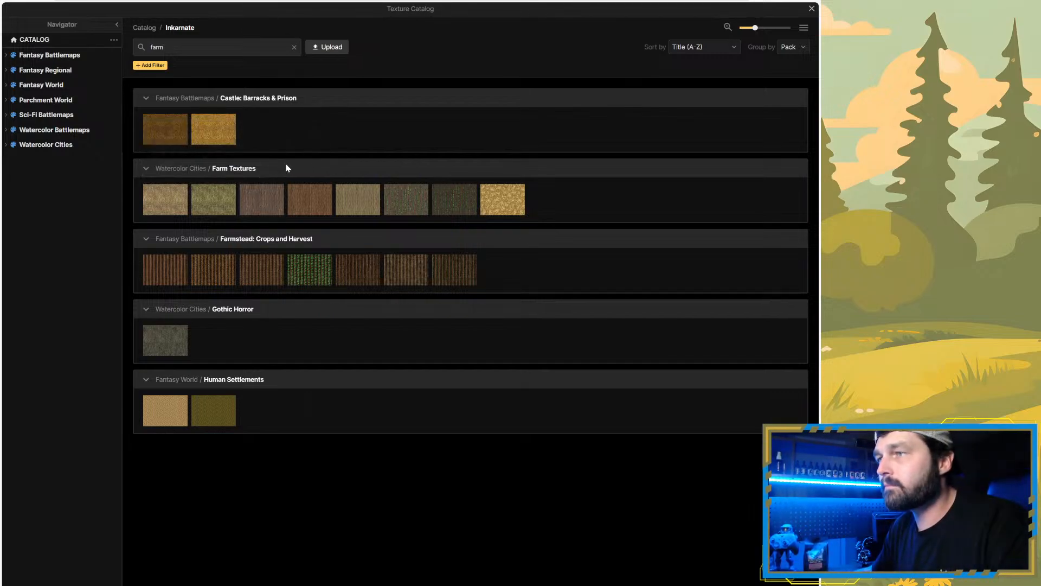
# Step: Choose the green crop texture from the Watercolor Cities Farm Textures pack, and set a grid-mode brush of size 1
pyautogui.click(216, 205)
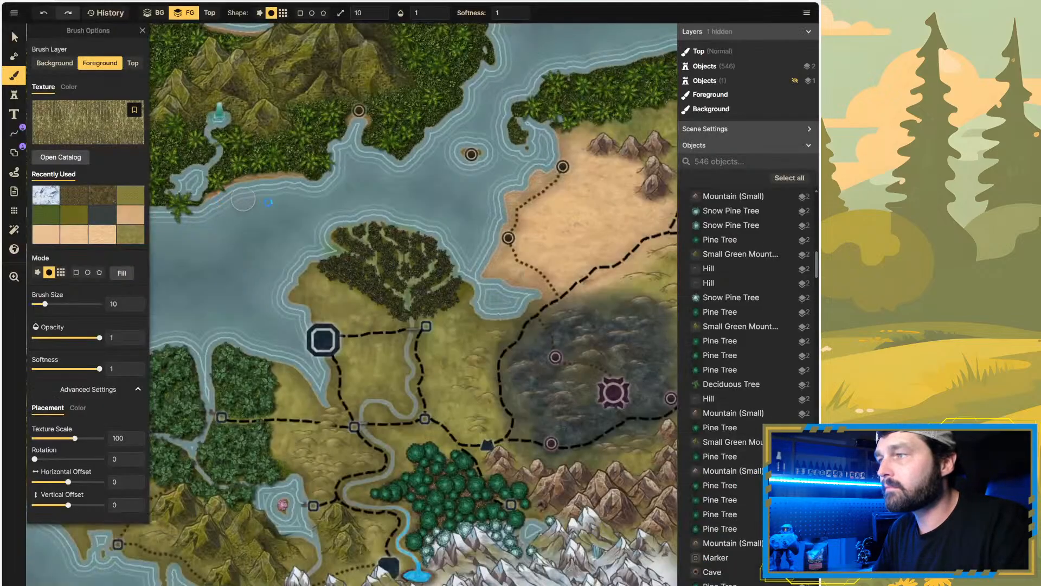
pyautogui.scroll(5, 352, 361)
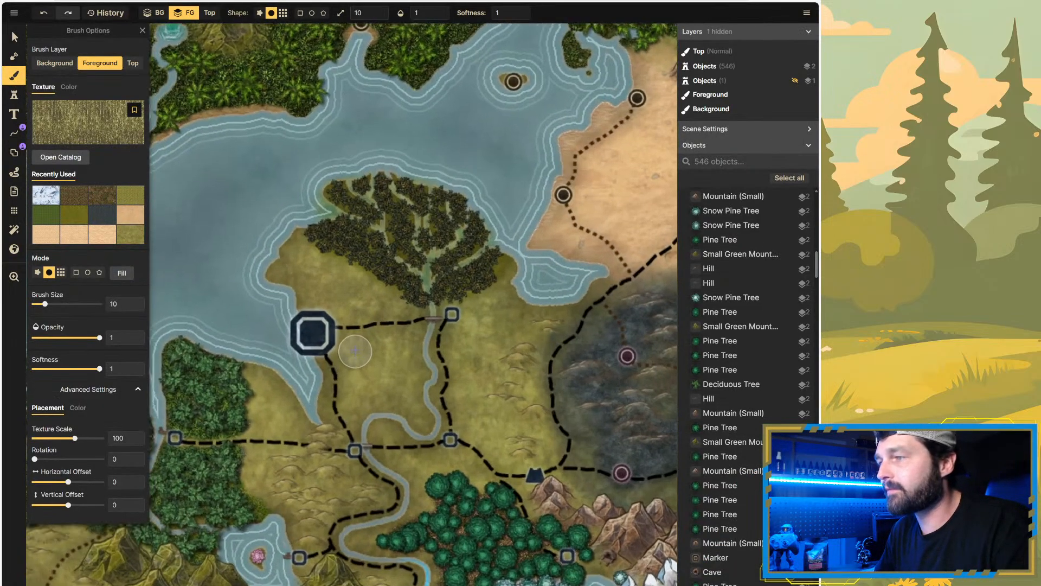
pyautogui.scroll(2, 357, 344)
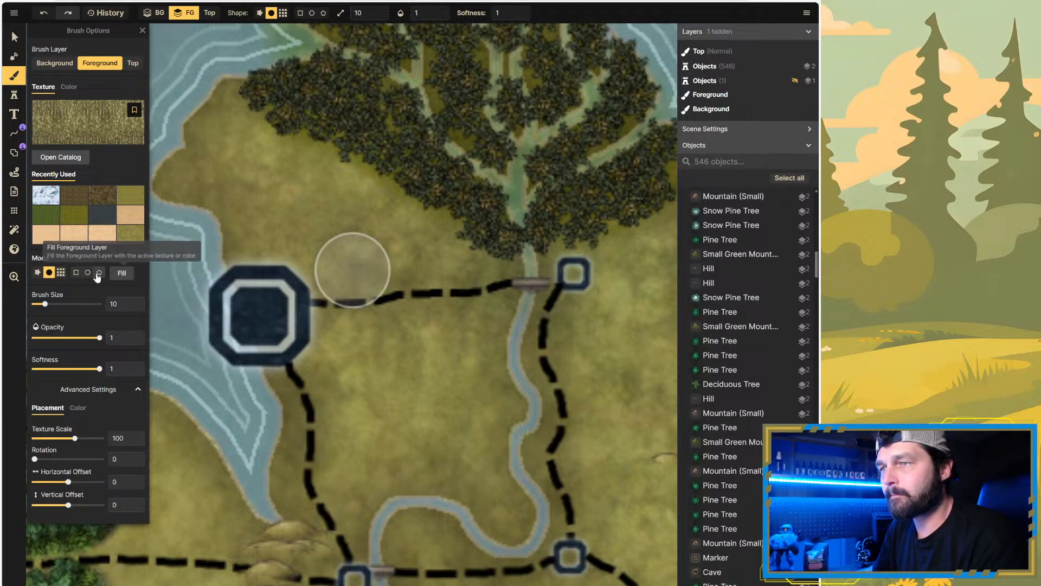
pyautogui.click(75, 272)
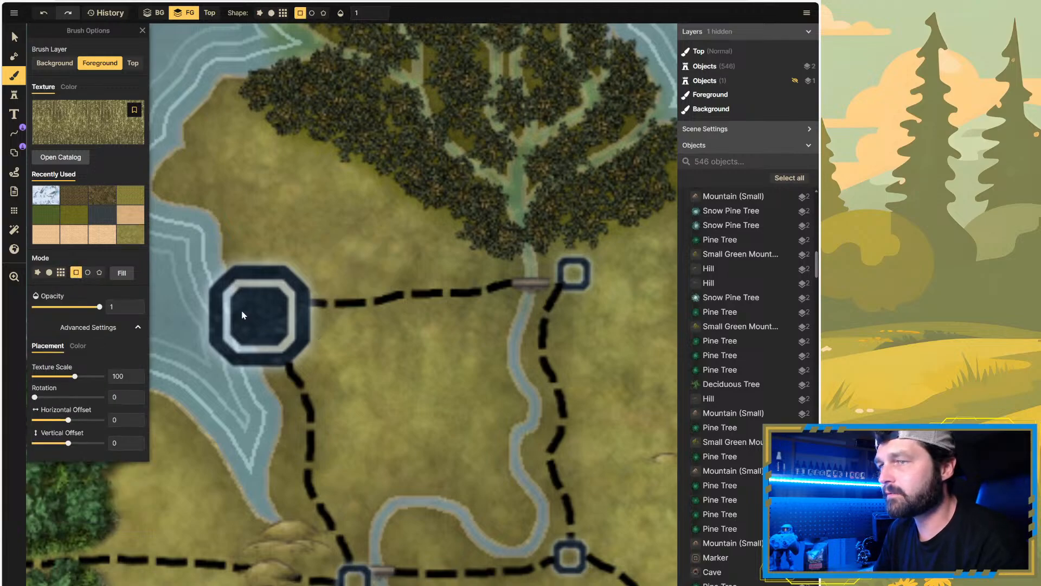
pyautogui.click(61, 273)
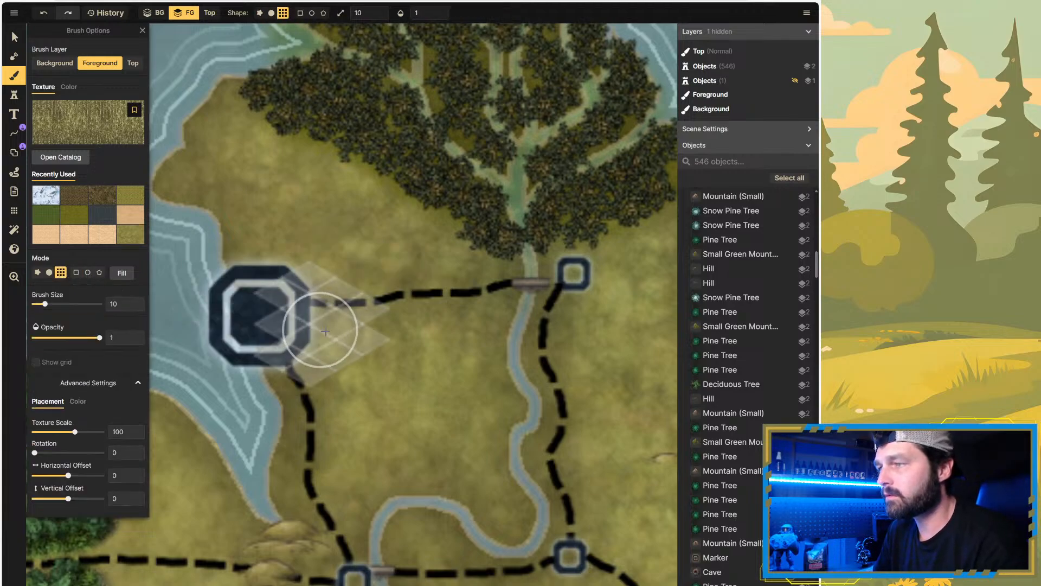
pyautogui.doubleClick(124, 304)
pyautogui.write('1')
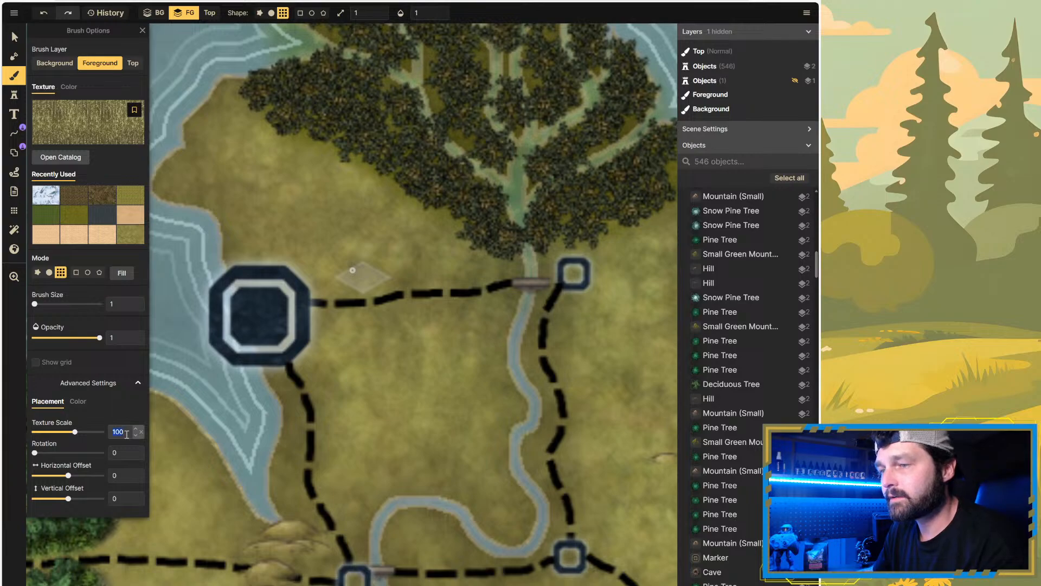
# Step: Compare texture scales of 50 and 1 for the green crop texture, and set the scale to 5
pyautogui.write('50')
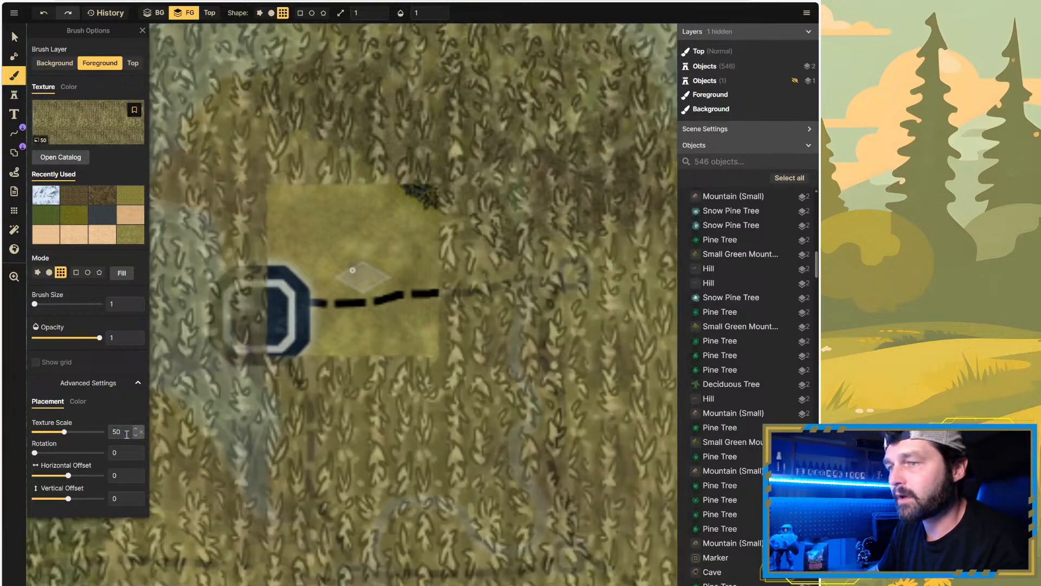
pyautogui.press('BackSpace')
pyautogui.press('BackSpace')
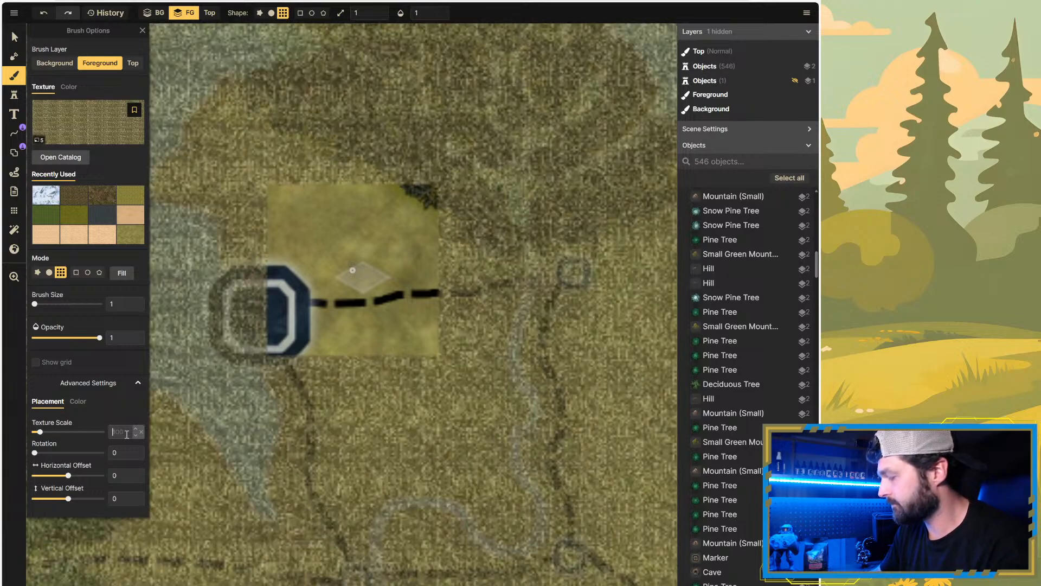
pyautogui.write('1')
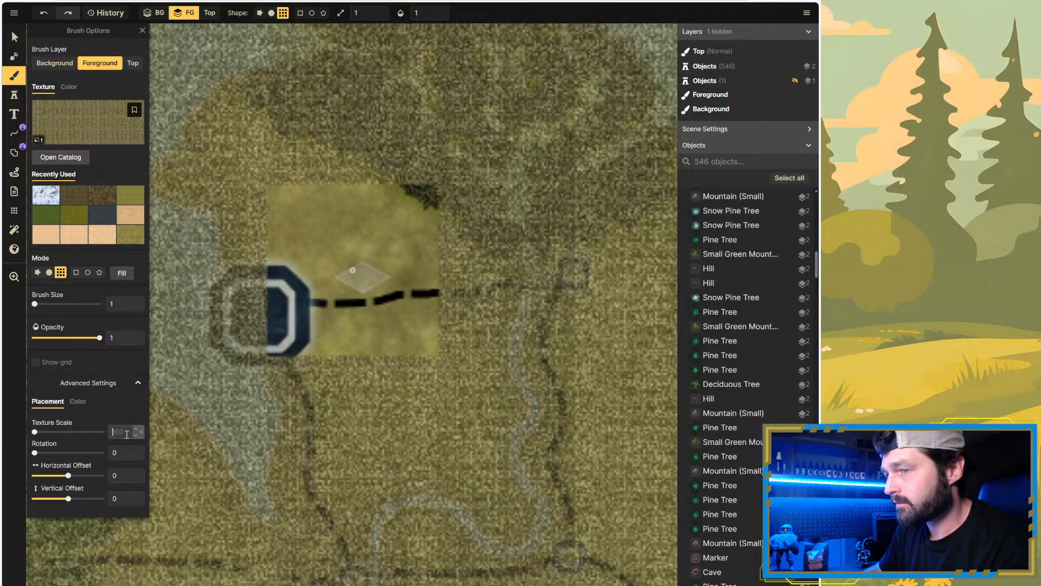
pyautogui.write('5')
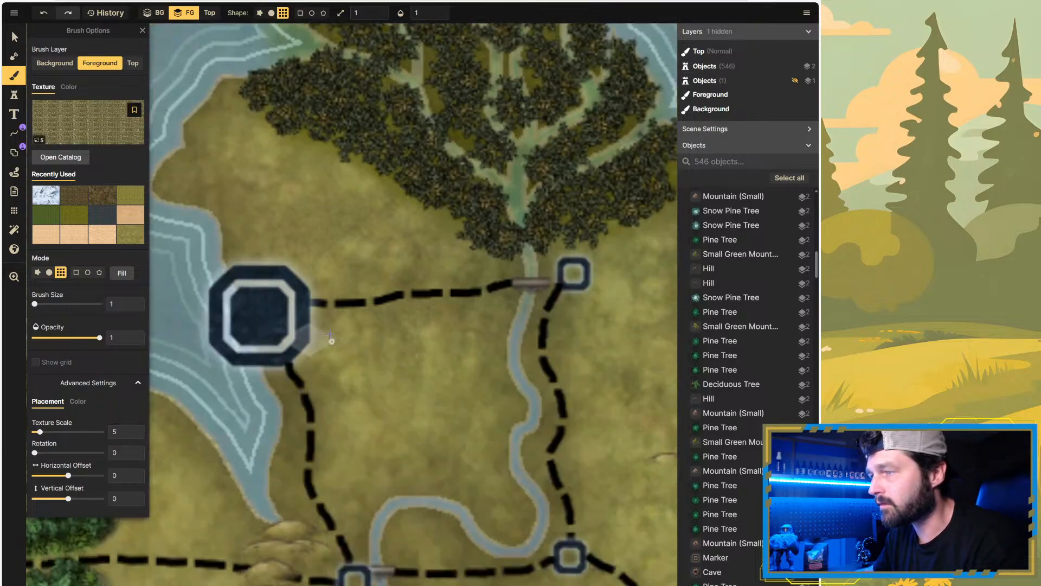
# Step: Try painting a small patch of green crop tiles beside the large octagonal city marker, and undo all of them
pyautogui.click(339, 322)
pyautogui.click(337, 352)
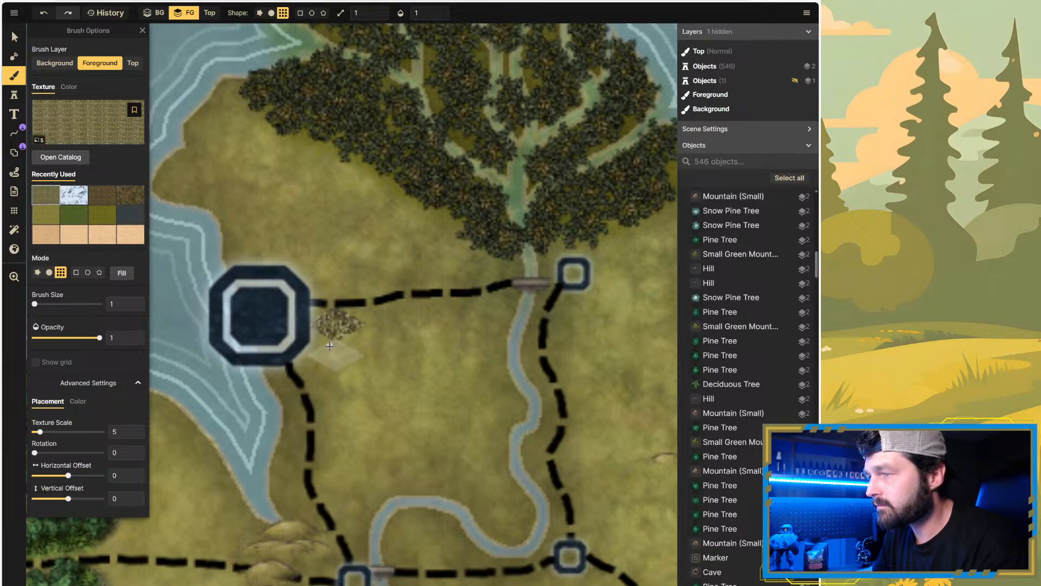
pyautogui.click(355, 341)
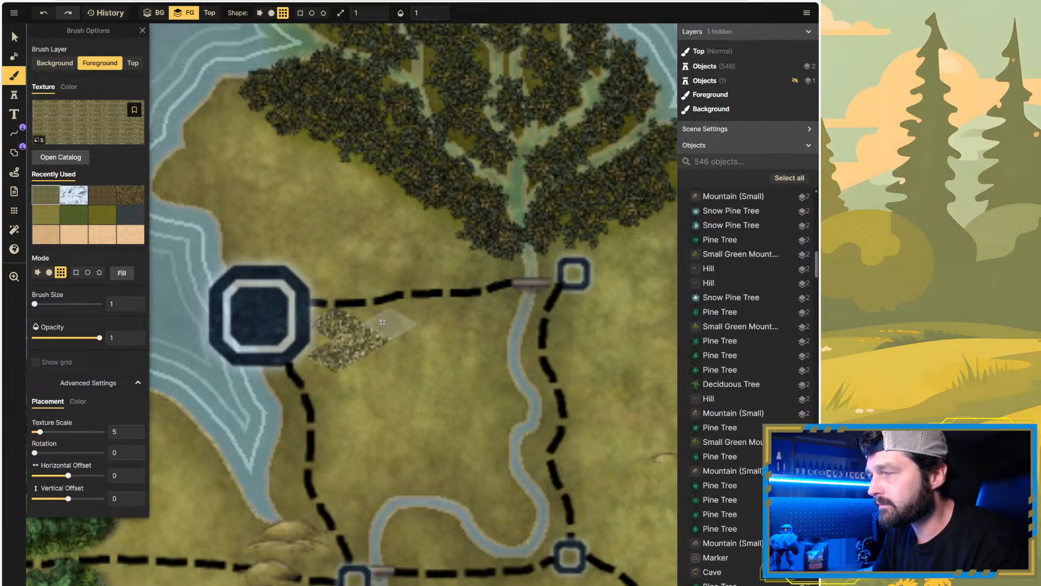
pyautogui.click(377, 319)
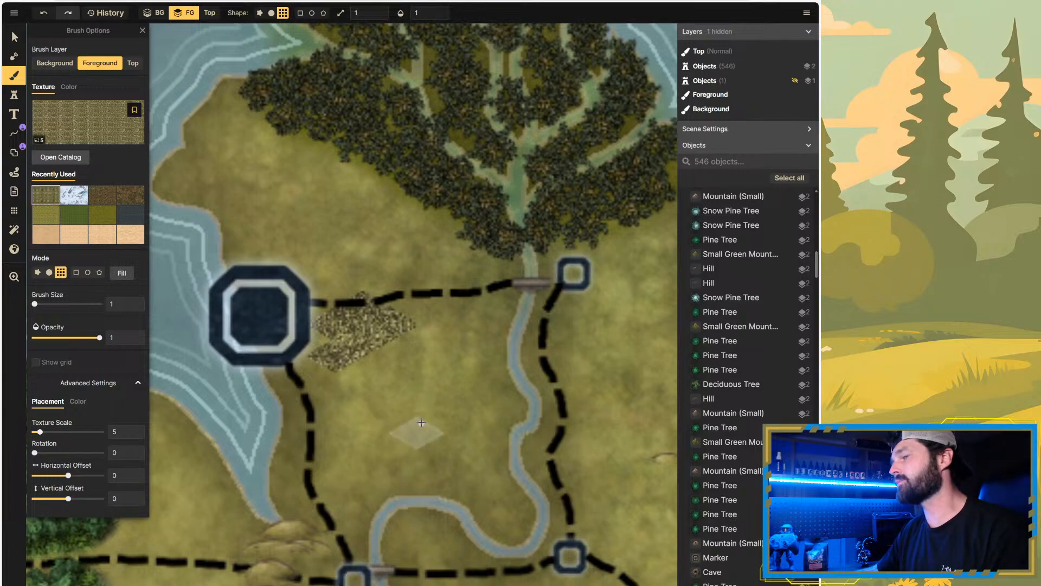
pyautogui.hotkey('ctrl', 'z')
pyautogui.hotkey('ctrl', 'z')
pyautogui.hotkey('ctrl', 'z')
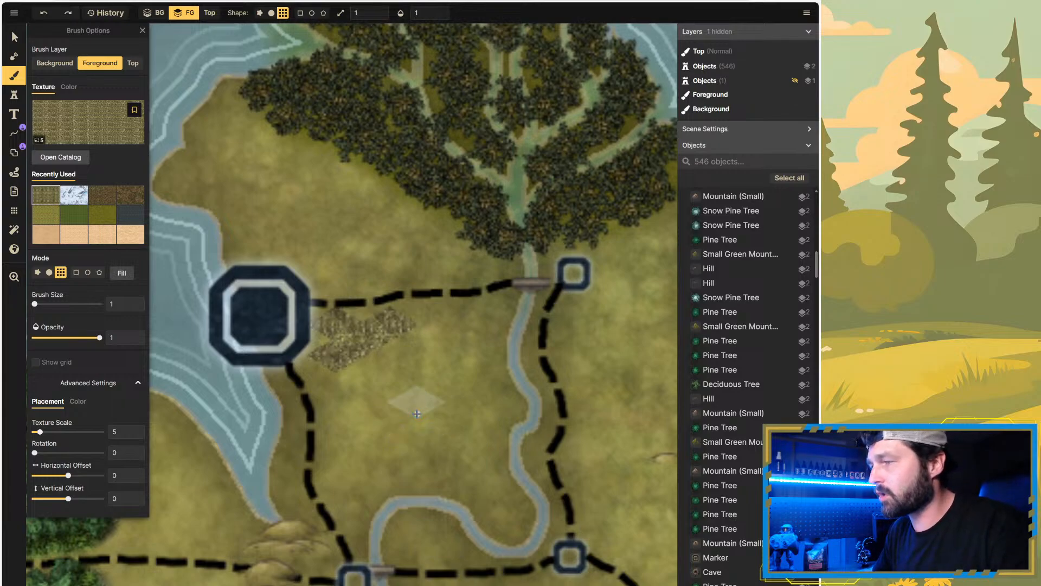
pyautogui.hotkey('ctrl', 'z')
pyautogui.hotkey('ctrl', 'z')
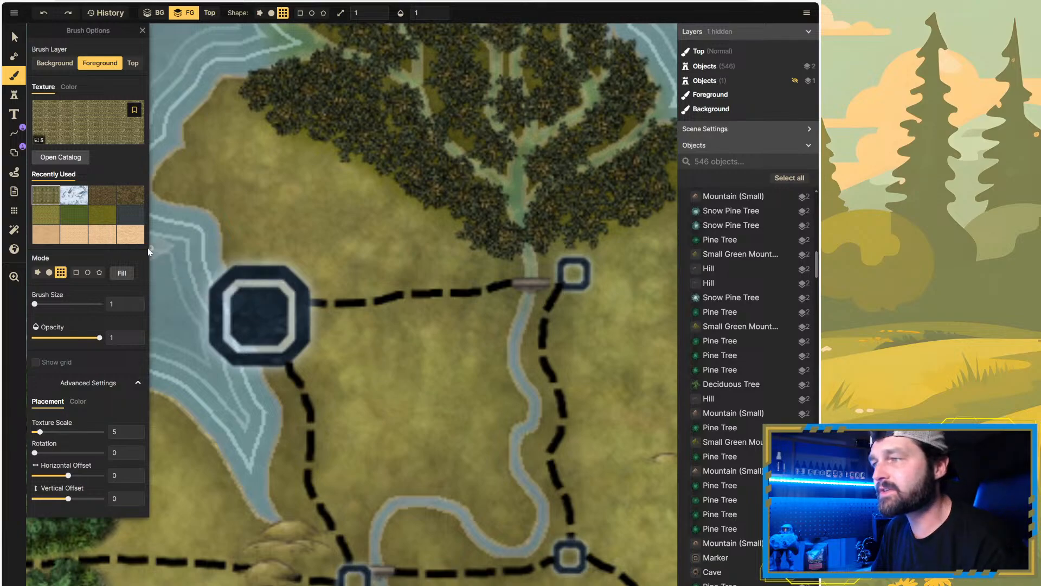
# Step: Choose the tan texture from the Fantasy World Human Settlements pack, test it beside the octagonal city marker, and undo the test painting
pyautogui.click(64, 157)
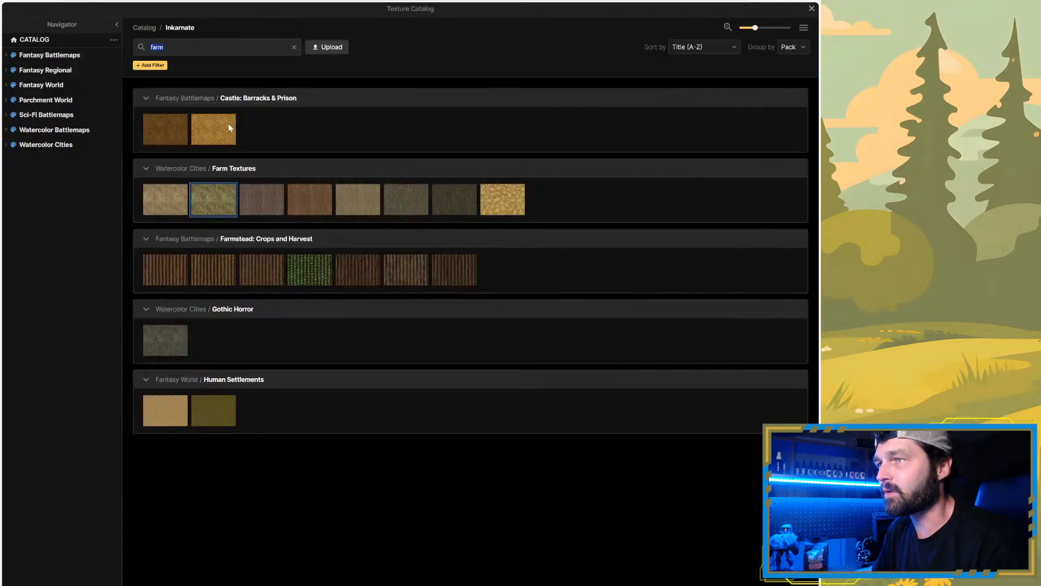
pyautogui.moveTo(212, 133)
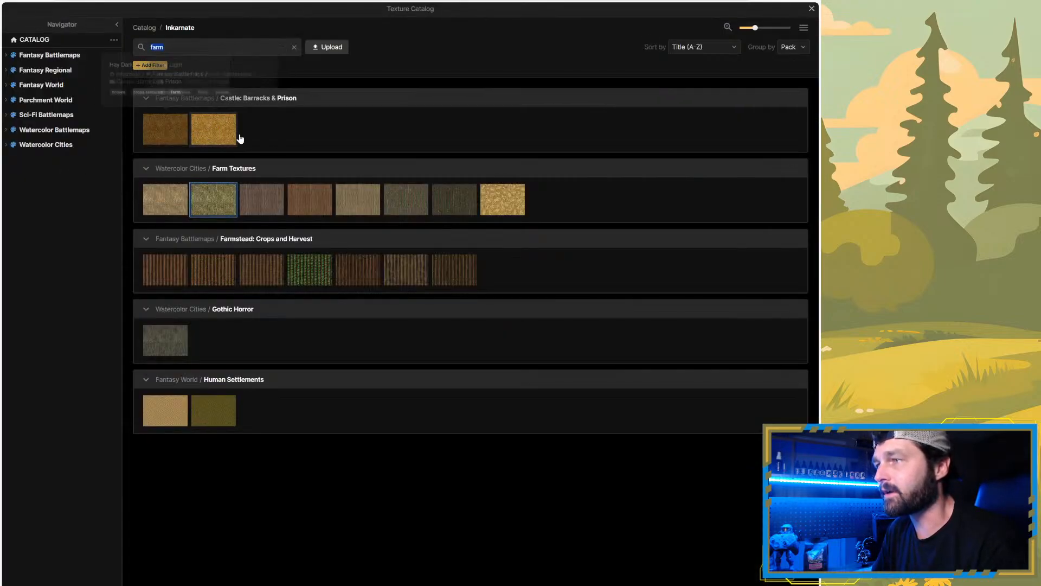
pyautogui.moveTo(208, 415)
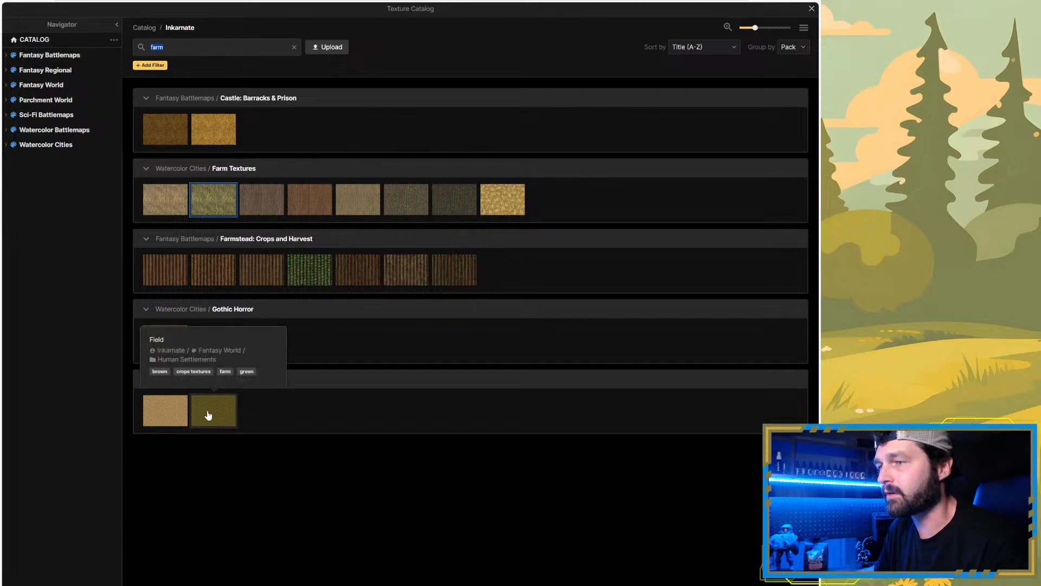
pyautogui.click(173, 416)
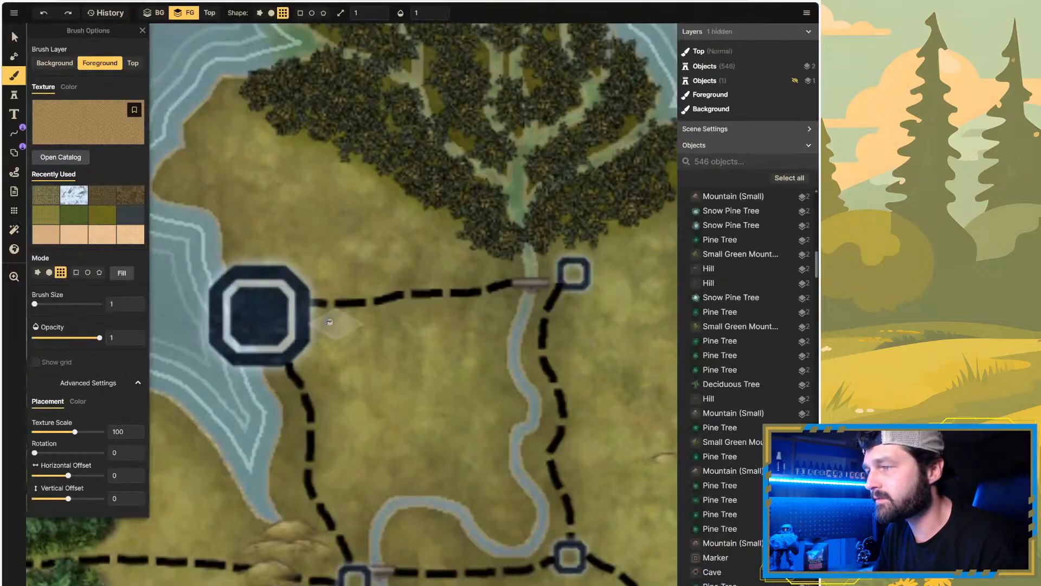
pyautogui.moveTo(329, 322)
pyautogui.mouseDown()
pyautogui.moveTo(380, 317)
pyautogui.moveTo(306, 379)
pyautogui.moveTo(434, 434)
pyautogui.moveTo(463, 323)
pyautogui.mouseUp()
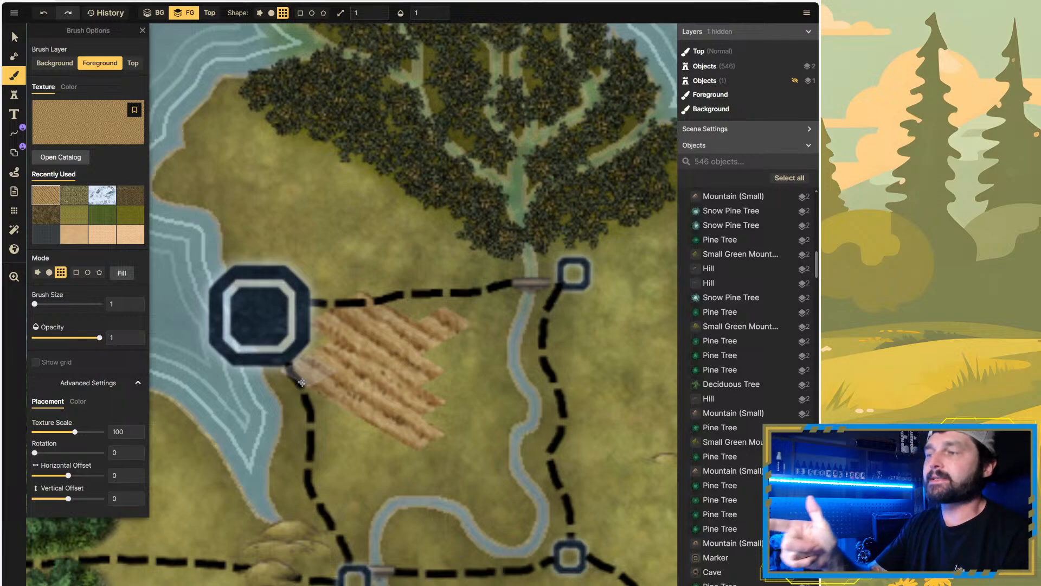
pyautogui.hotkey('ctrl', 'z')
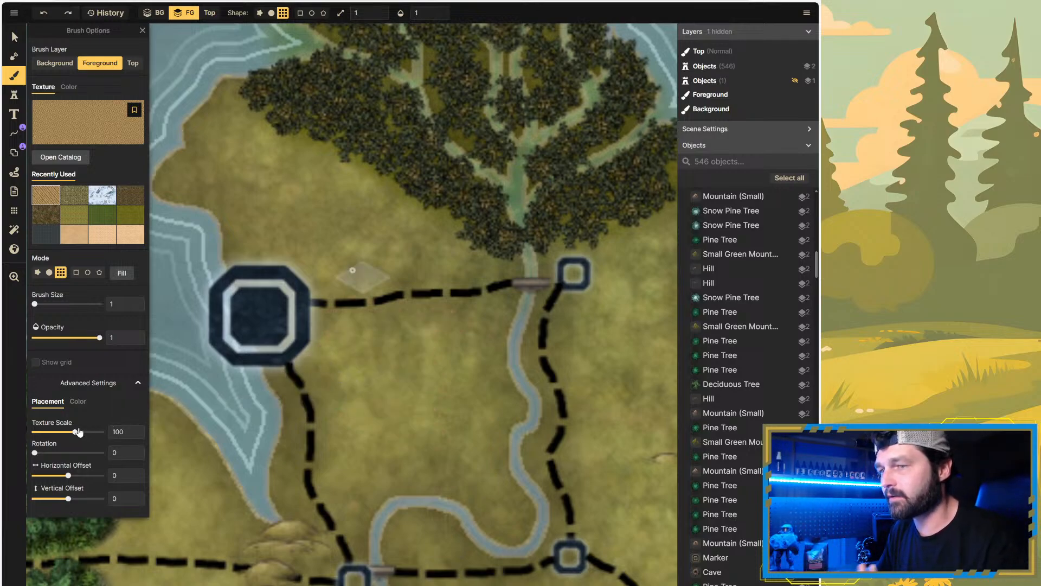
# Step: Set the tan field texture's scale to 15, test it with one tile near the octagonal marker, and undo that tile
pyautogui.moveTo(75, 432); pyautogui.dragTo(47, 433)
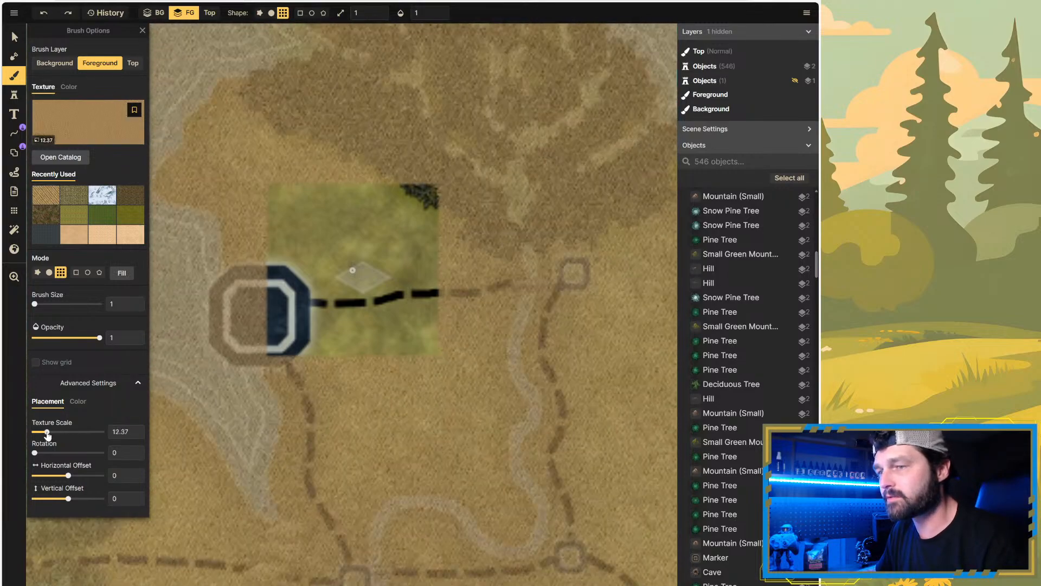
pyautogui.click(123, 433)
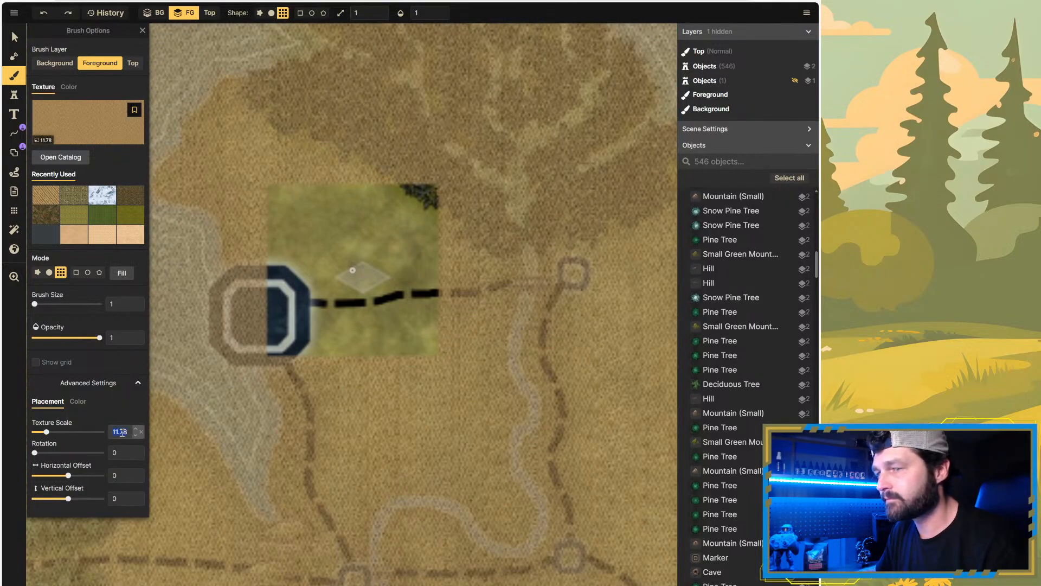
pyautogui.write('15')
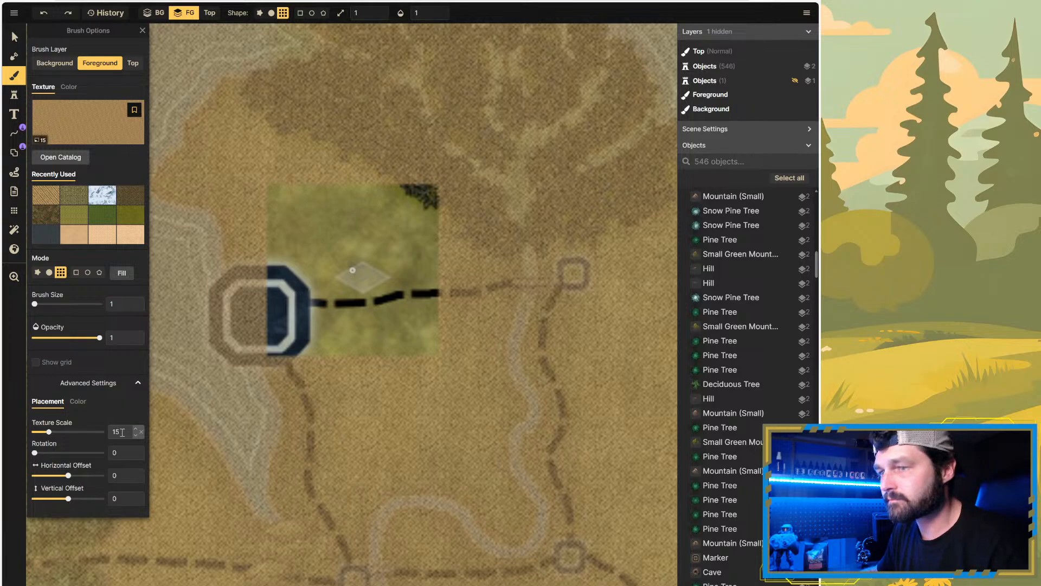
pyautogui.click(337, 355)
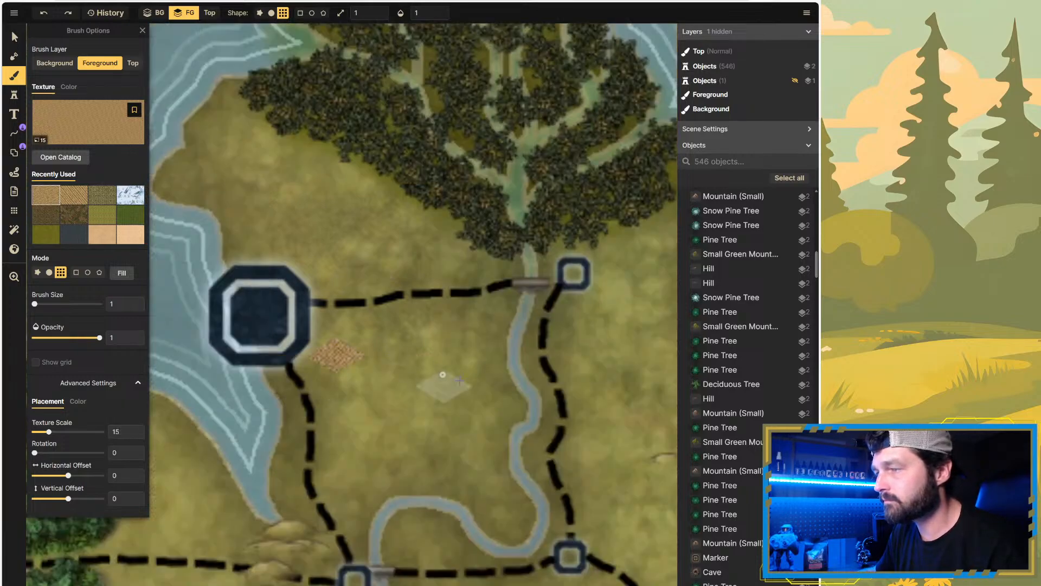
pyautogui.hotkey('ctrl', 'z')
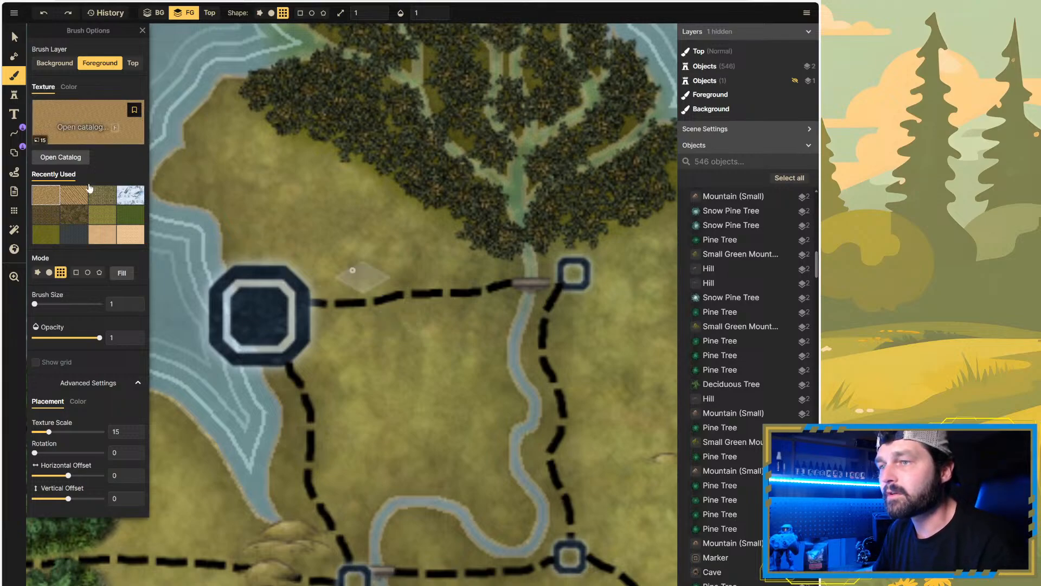
# Step: Outline a rectangular foreground brush area for the tan texture, just east of the octagonal city marker and below the road
pyautogui.click(37, 272)
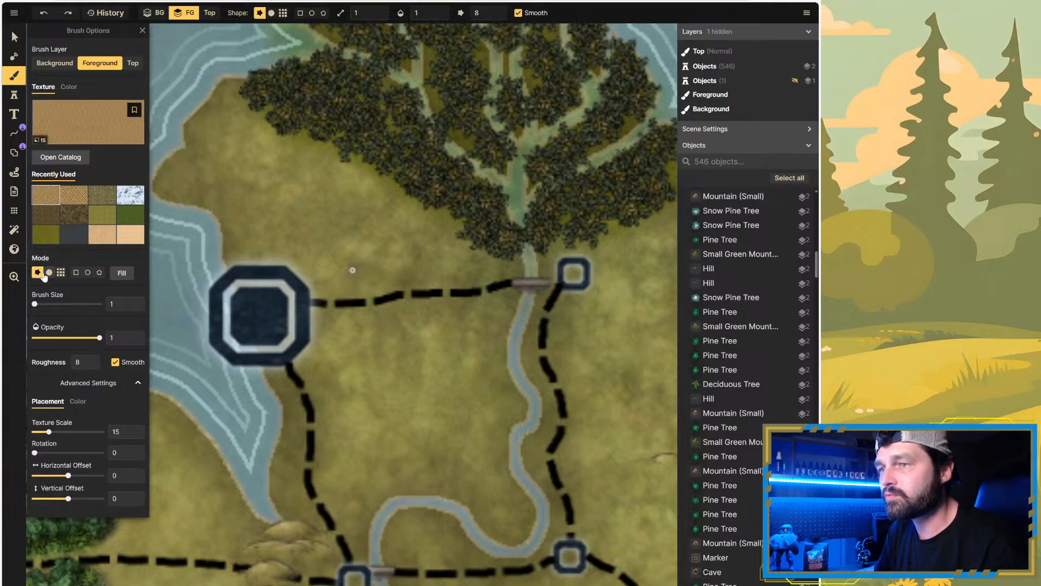
pyautogui.click(76, 273)
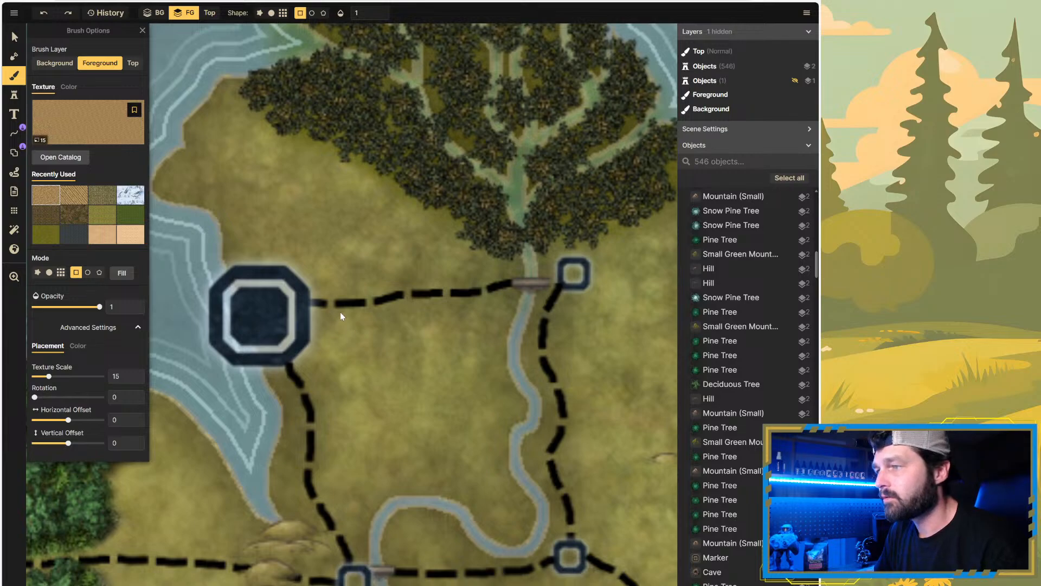
pyautogui.moveTo(311, 306)
pyautogui.mouseDown()
pyautogui.moveTo(434, 309)
pyautogui.moveTo(449, 386)
pyautogui.moveTo(477, 387)
pyautogui.mouseUp()
pyautogui.press('Return')
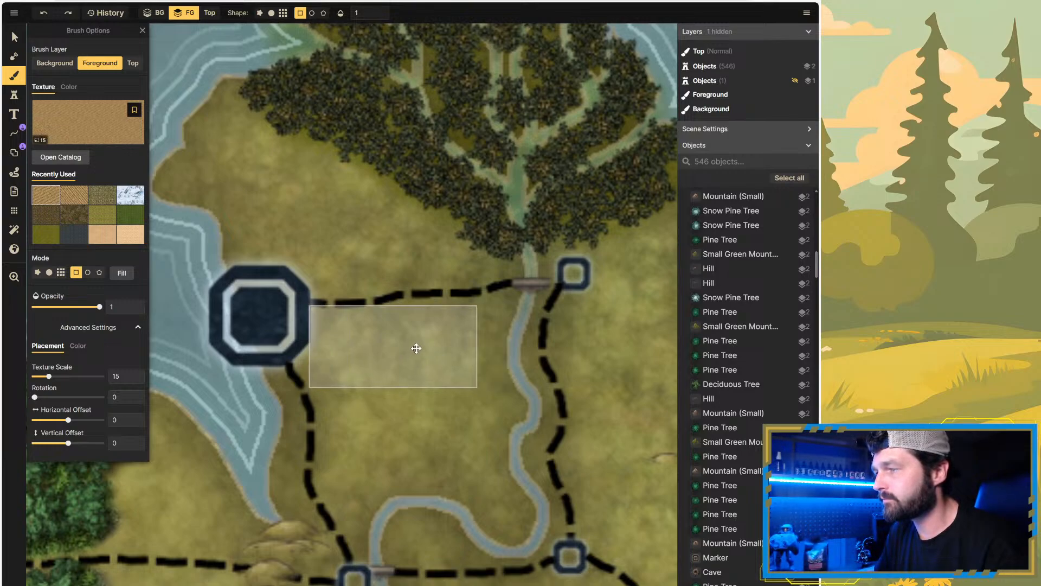
# Step: Shift the rectangle slightly east, tilt it to follow the road, and apply the tan texture as a field
pyautogui.moveTo(416, 349); pyautogui.dragTo(431, 346)
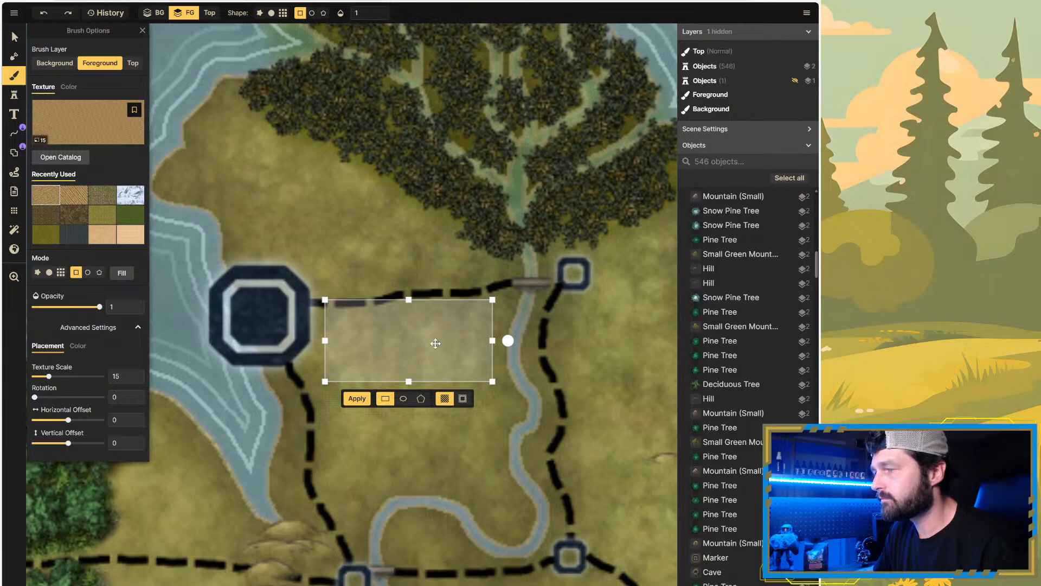
pyautogui.moveTo(507, 340); pyautogui.dragTo(513, 333)
pyautogui.moveTo(436, 318); pyautogui.dragTo(440, 322)
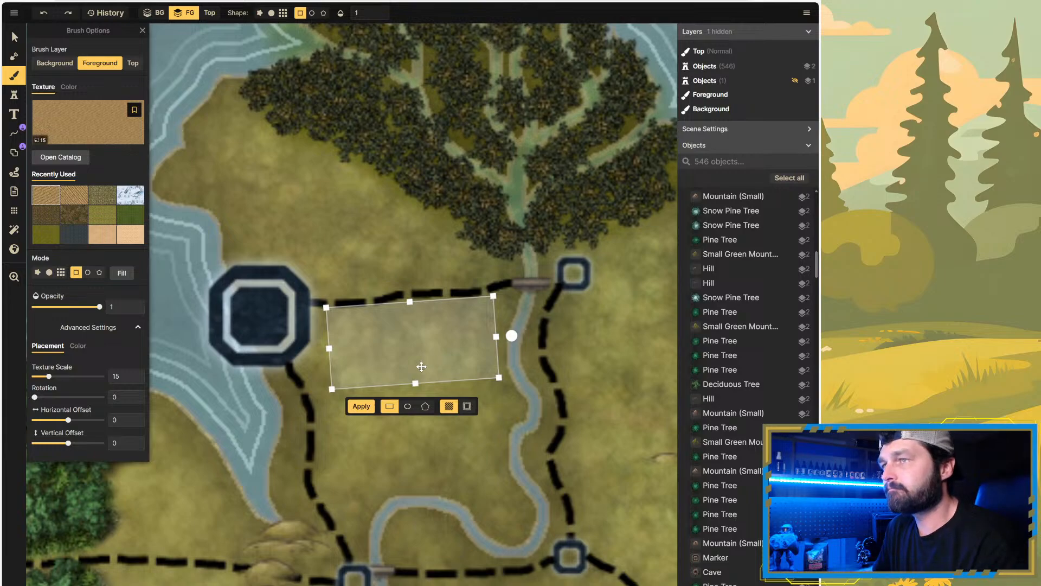
pyautogui.click(363, 408)
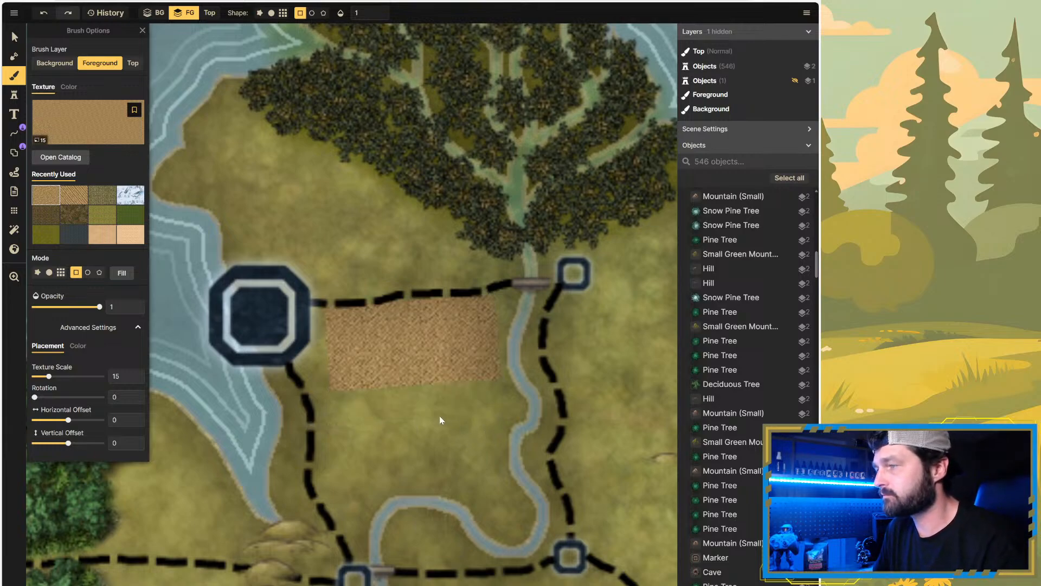
# Step: Examine how the tan field looks at map scale and check whether it can be selected as an object
pyautogui.scroll(-2, 498, 418)
pyautogui.scroll(-5, 564, 404)
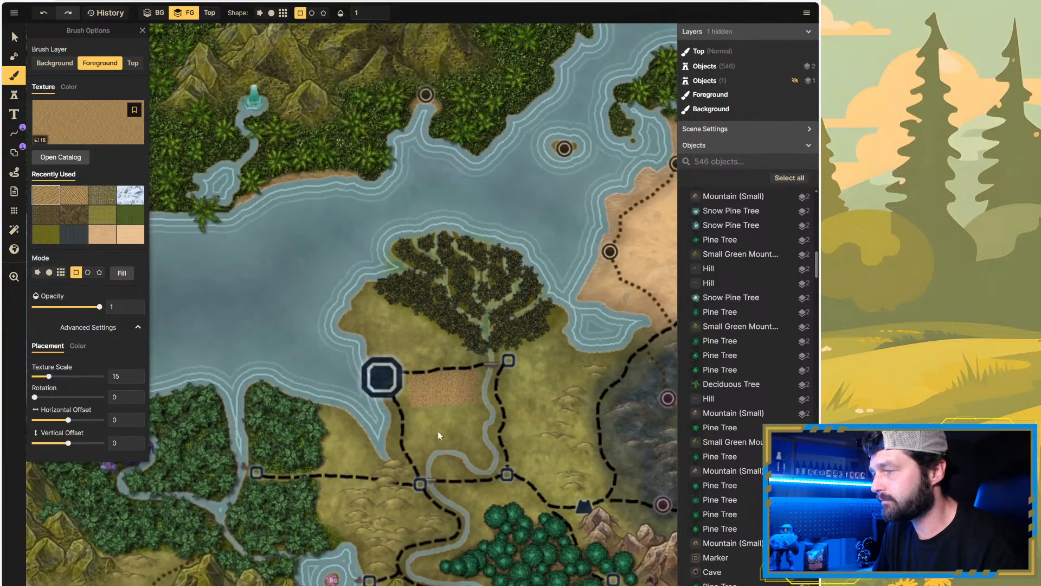
pyautogui.scroll(-3, 492, 467)
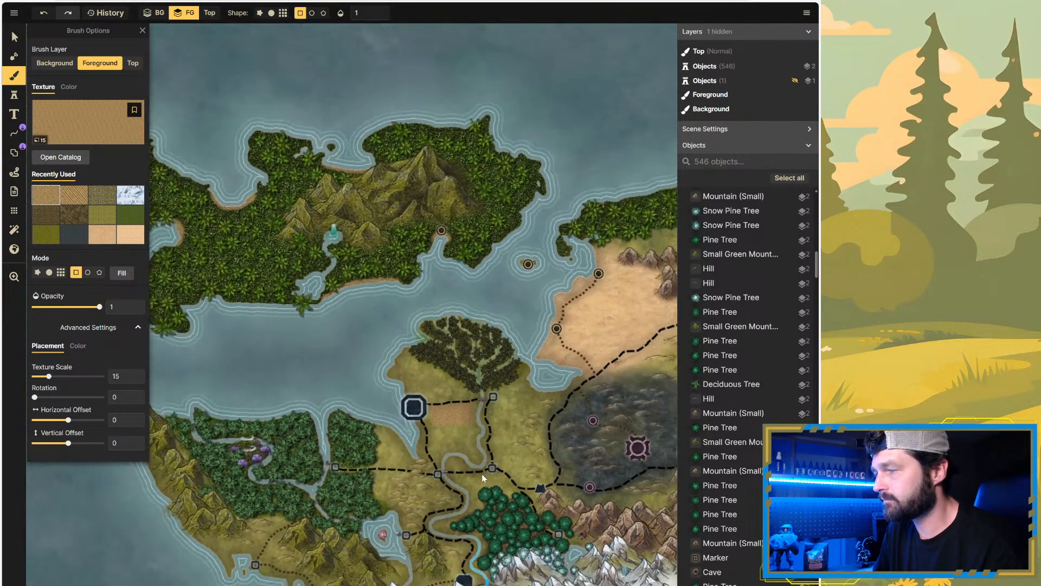
pyautogui.scroll(1, 479, 477)
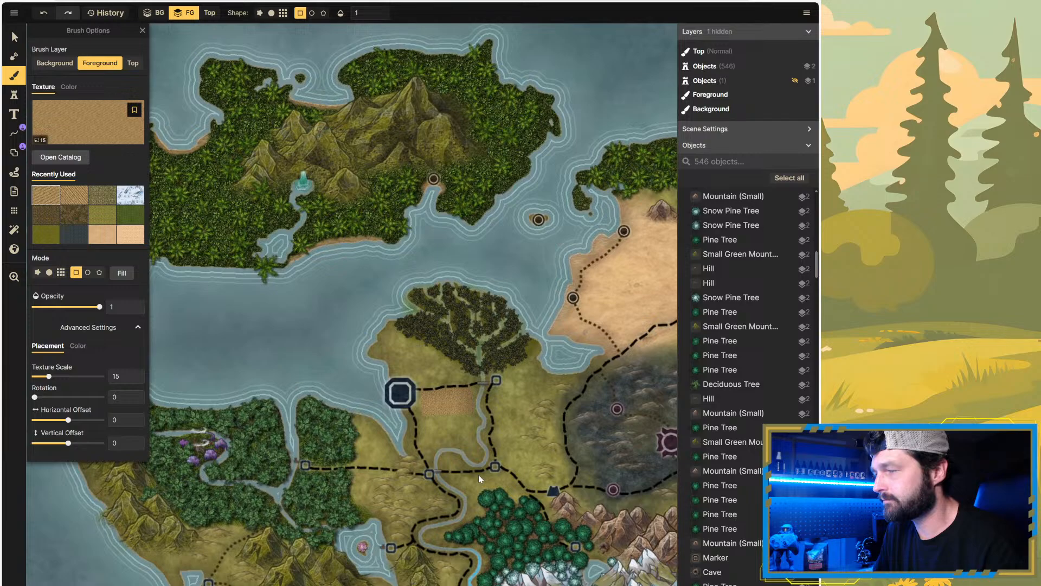
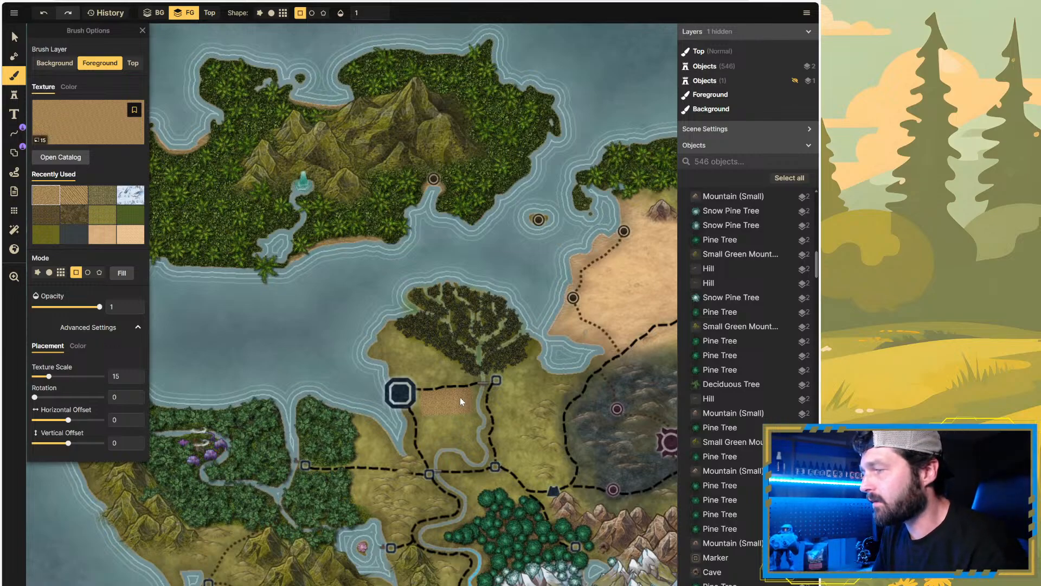
pyautogui.click(14, 36)
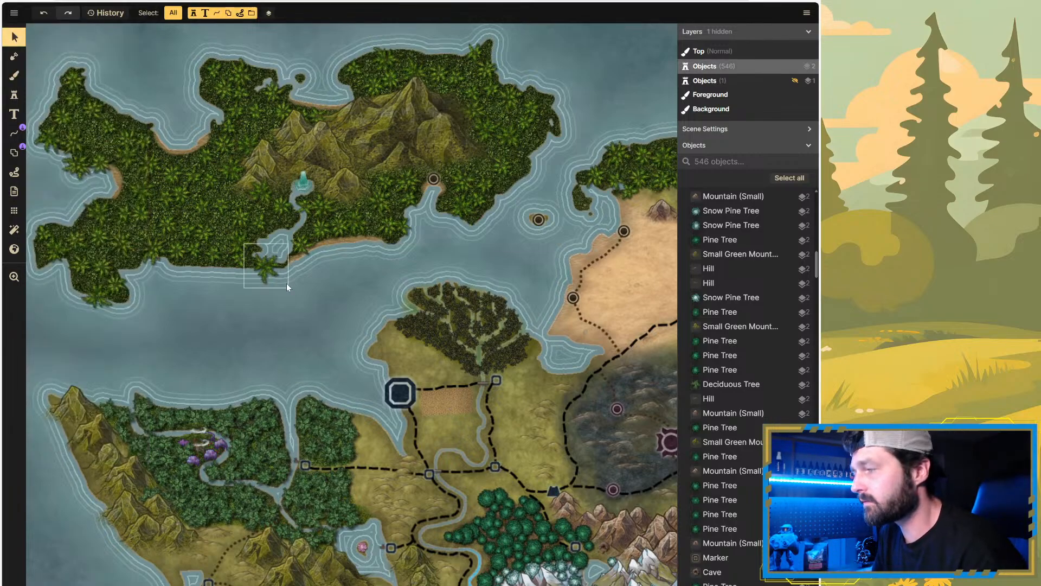
pyautogui.click(445, 395)
pyautogui.click(449, 405)
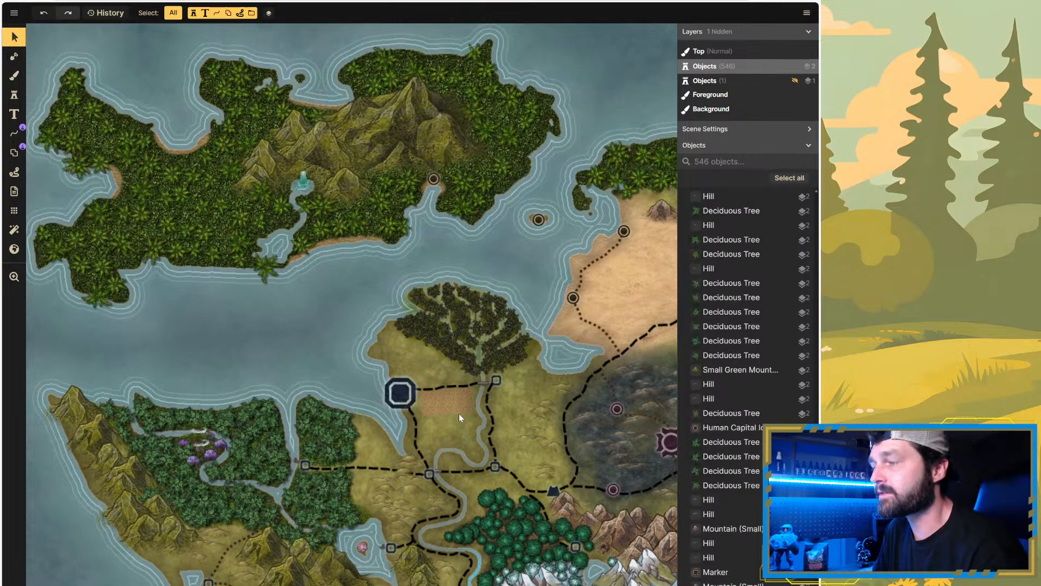
pyautogui.scroll(5, 451, 407)
pyautogui.scroll(2, 462, 407)
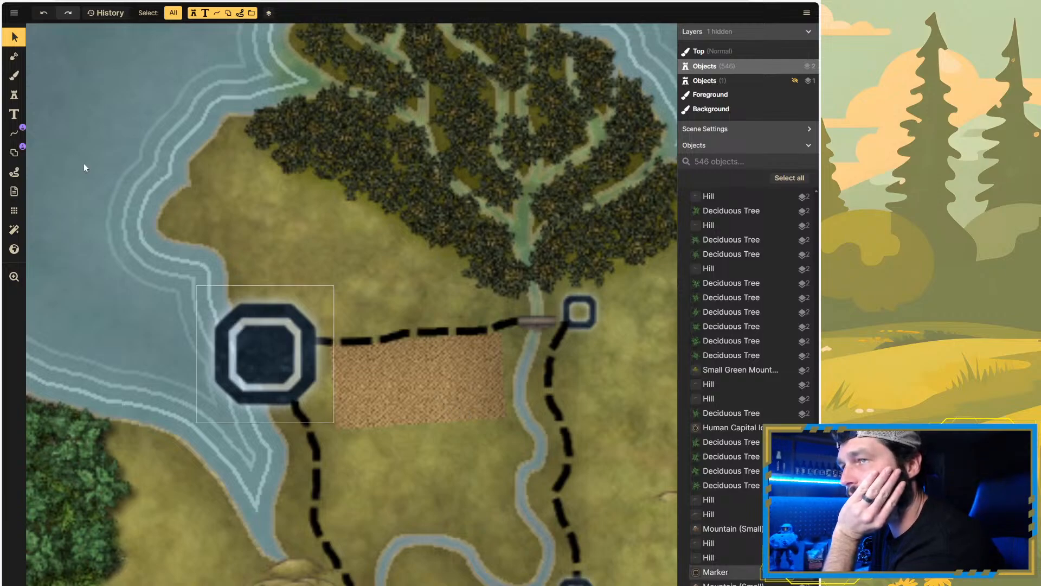
# Step: Search the stamp catalog for "fence" and choose the Picket Fences stamp from the Farmstead: Home pack
pyautogui.click(15, 97)
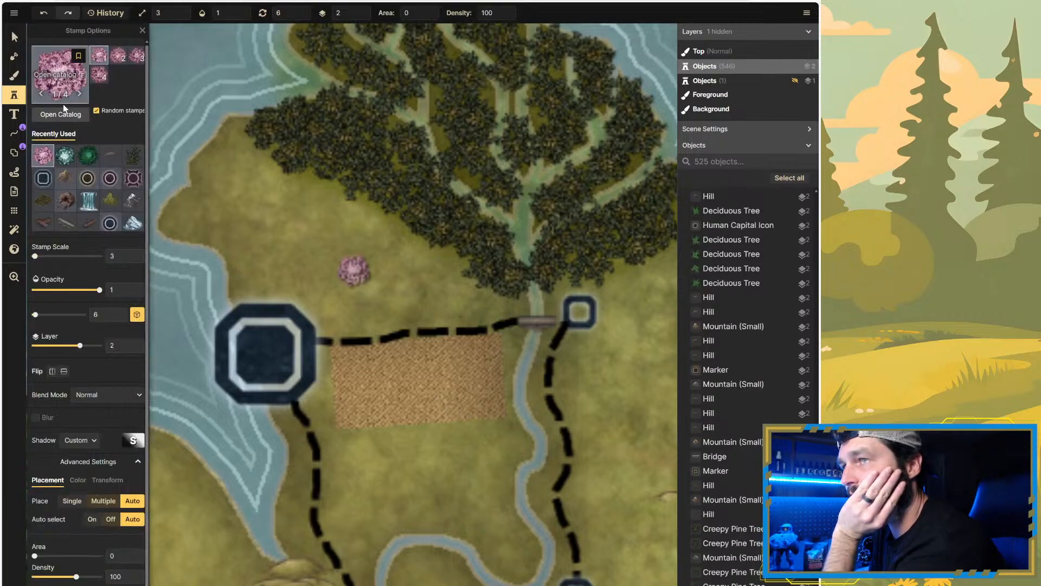
pyautogui.click(54, 115)
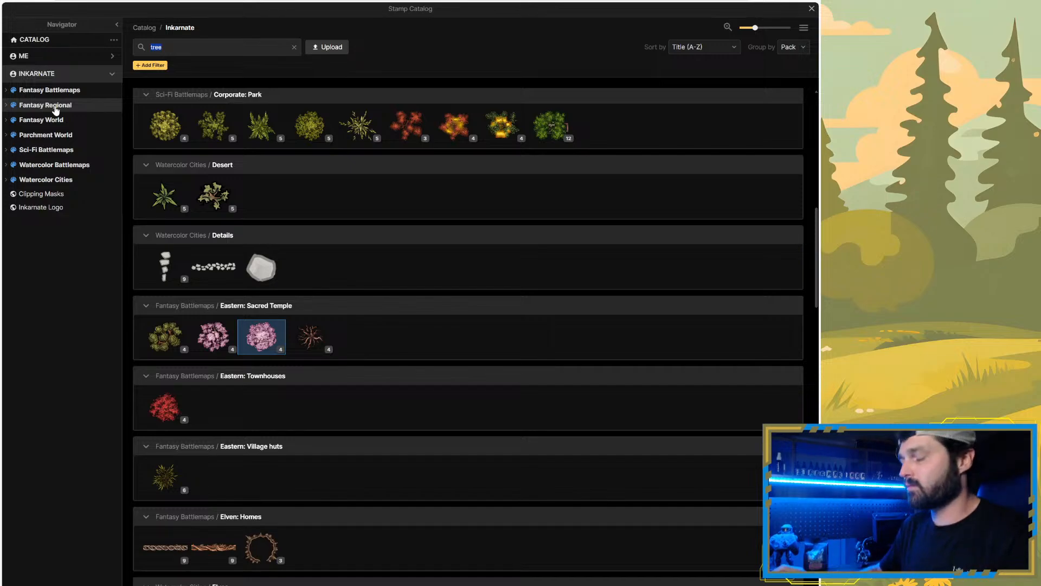
pyautogui.write('fenc')
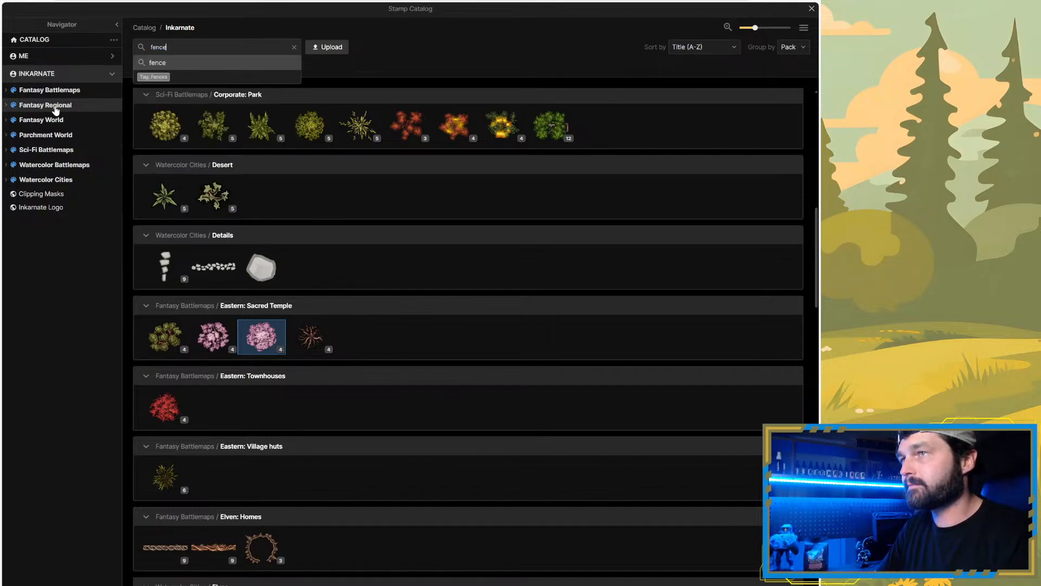
pyautogui.write('e')
pyautogui.press('Return')
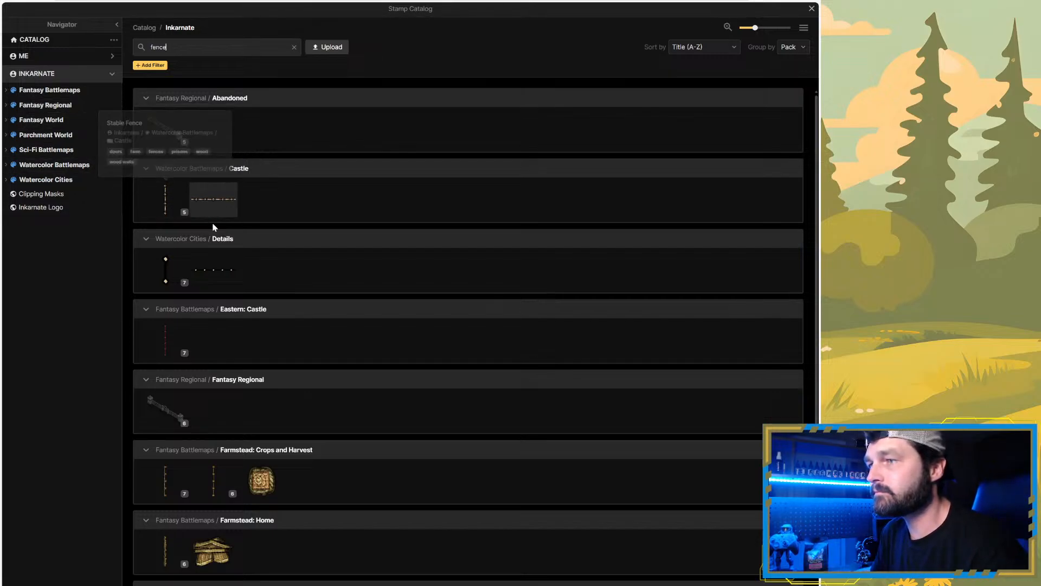
pyautogui.scroll(-2, 224, 338)
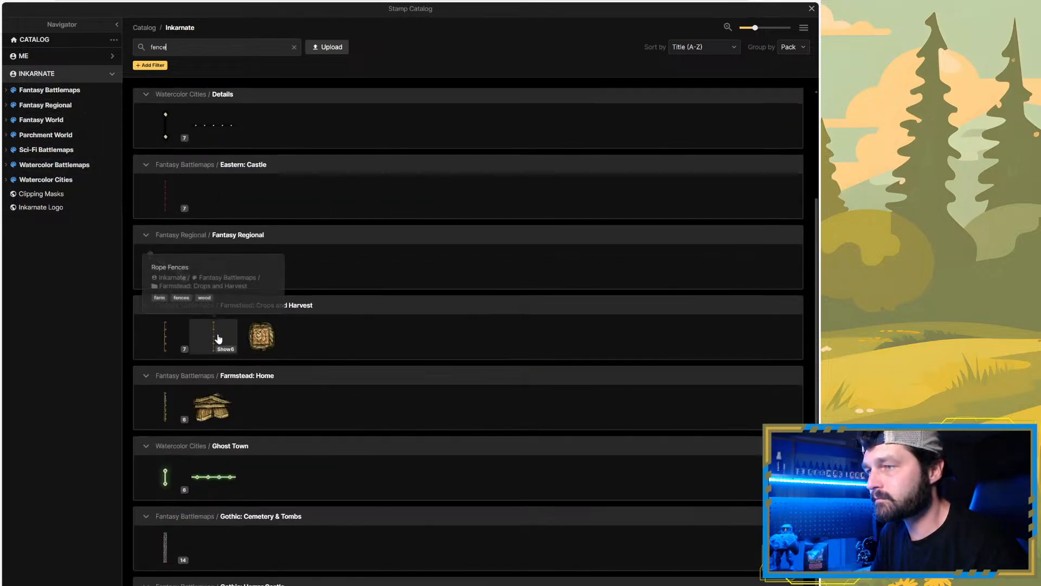
pyautogui.scroll(-1, 274, 316)
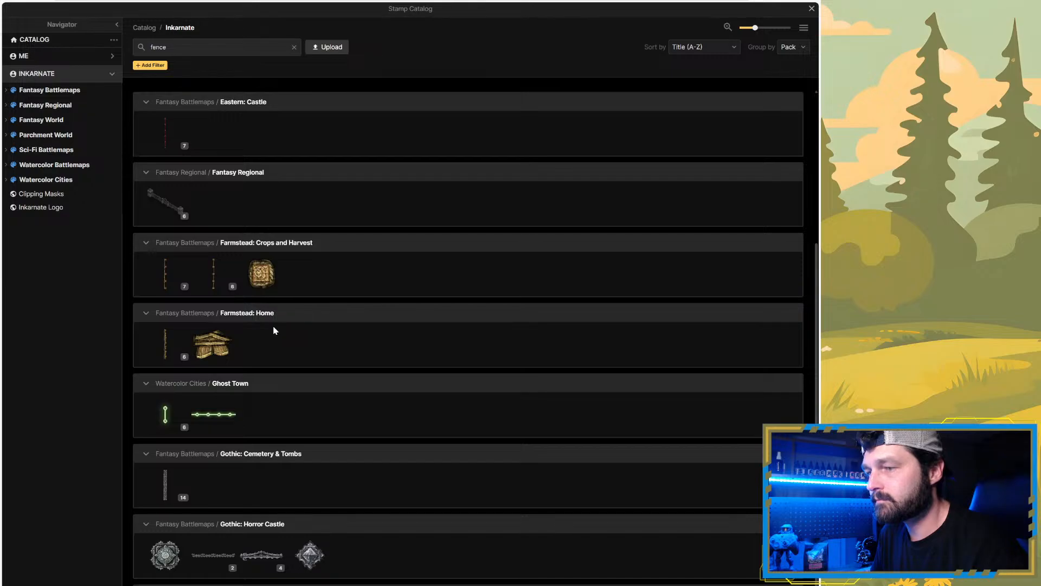
pyautogui.moveTo(163, 346)
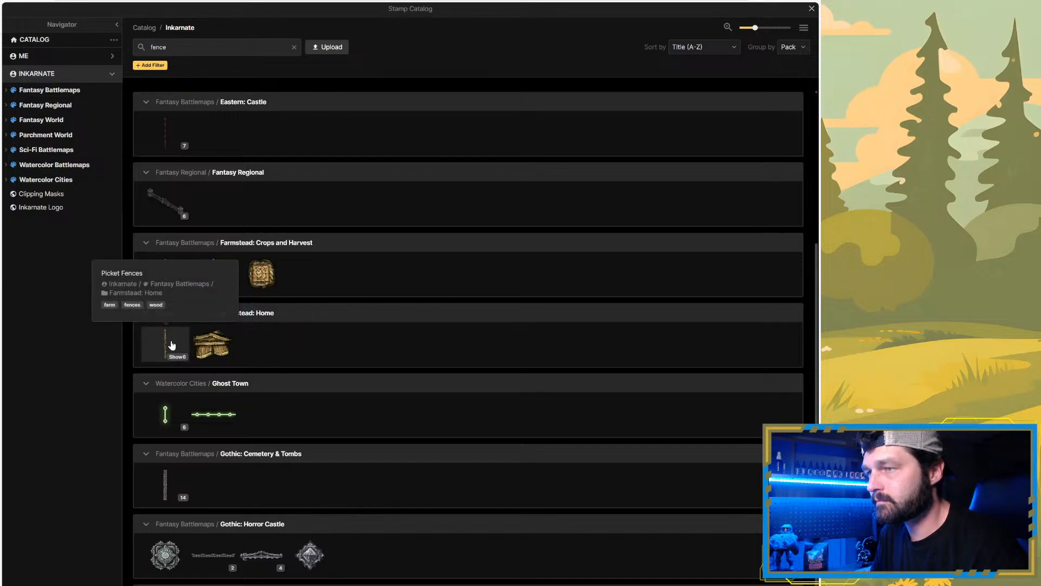
pyautogui.click(166, 347)
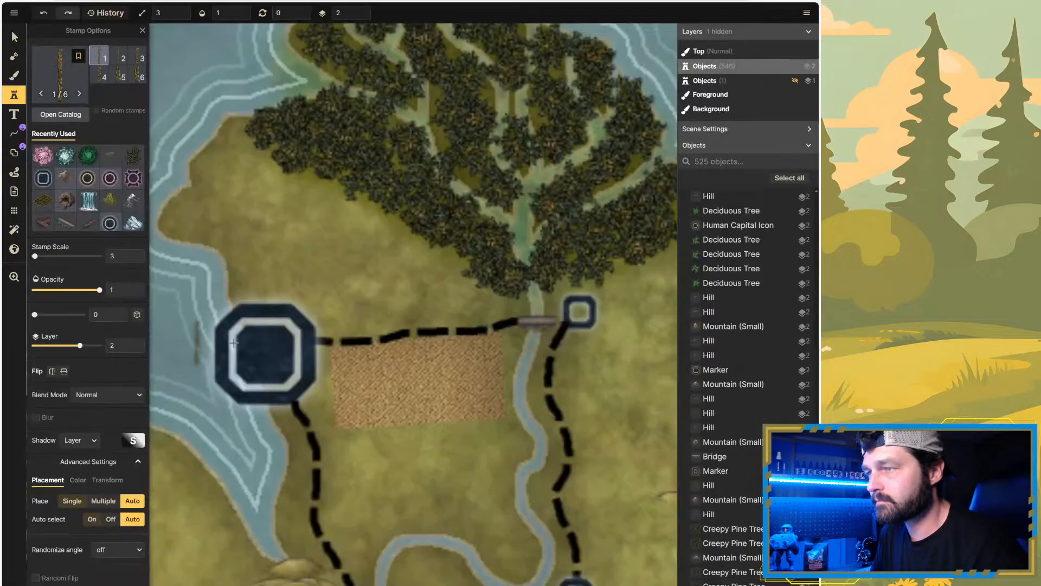
# Step: Place a scale 3 picket fence on the tan field's west edge, test a second one below the field, and undo the second
pyautogui.click(330, 366)
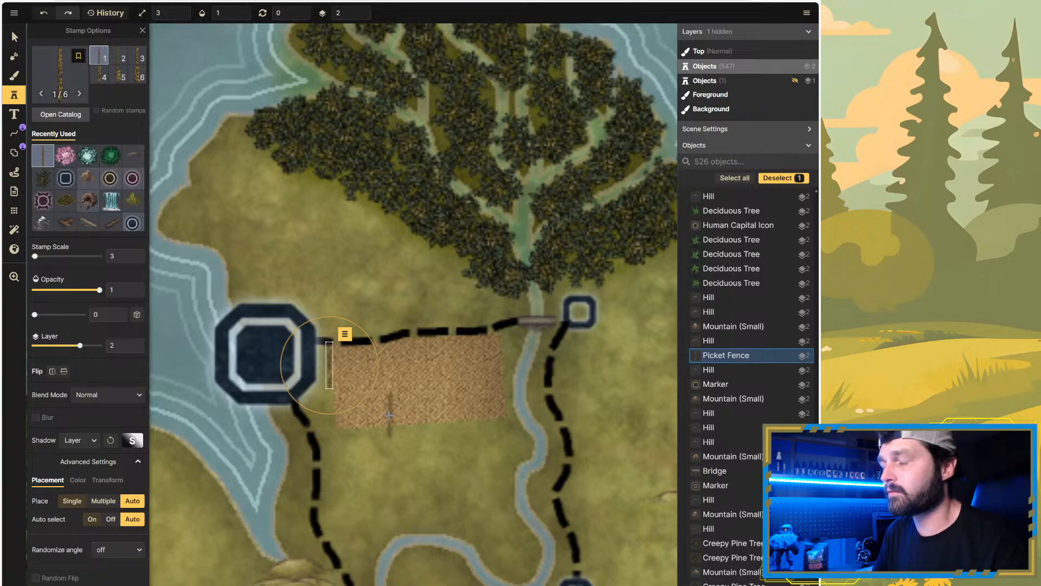
pyautogui.click(399, 454)
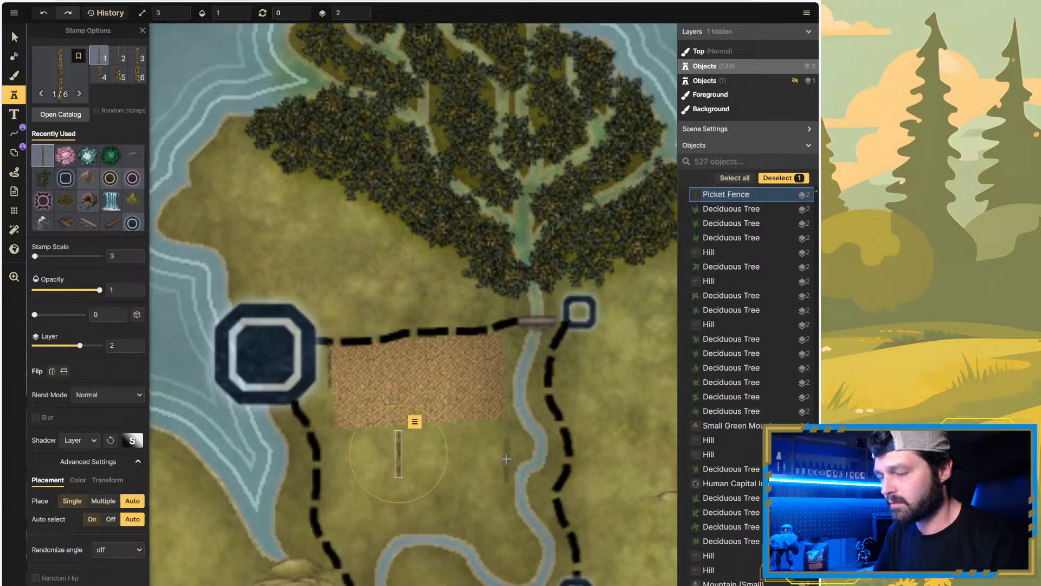
pyautogui.hotkey('ctrl', 'z')
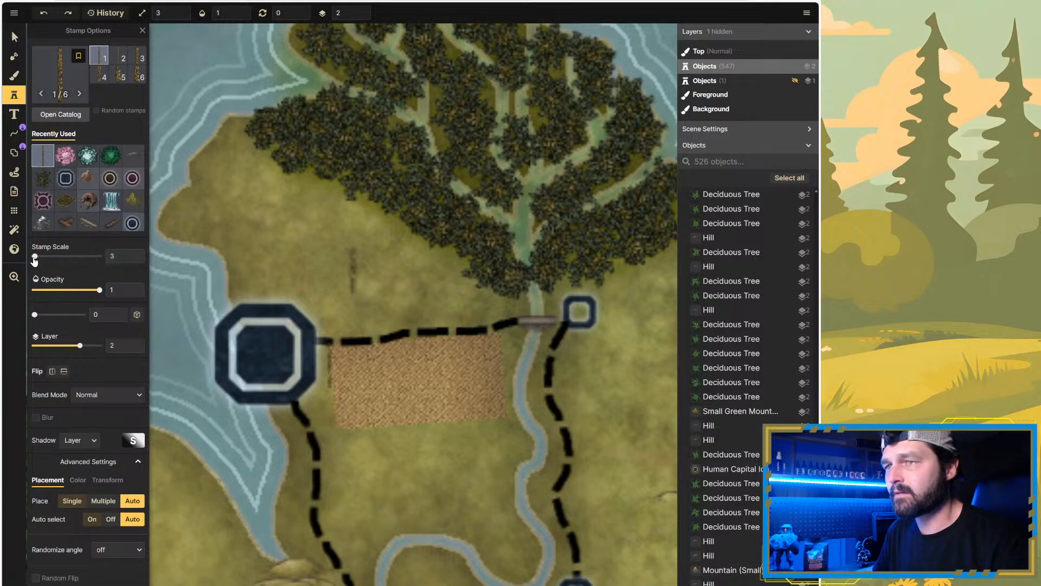
# Step: Try the picket fence stamp at scale 265 over the field, and undo the placement
pyautogui.moveTo(35, 257); pyautogui.dragTo(69, 256)
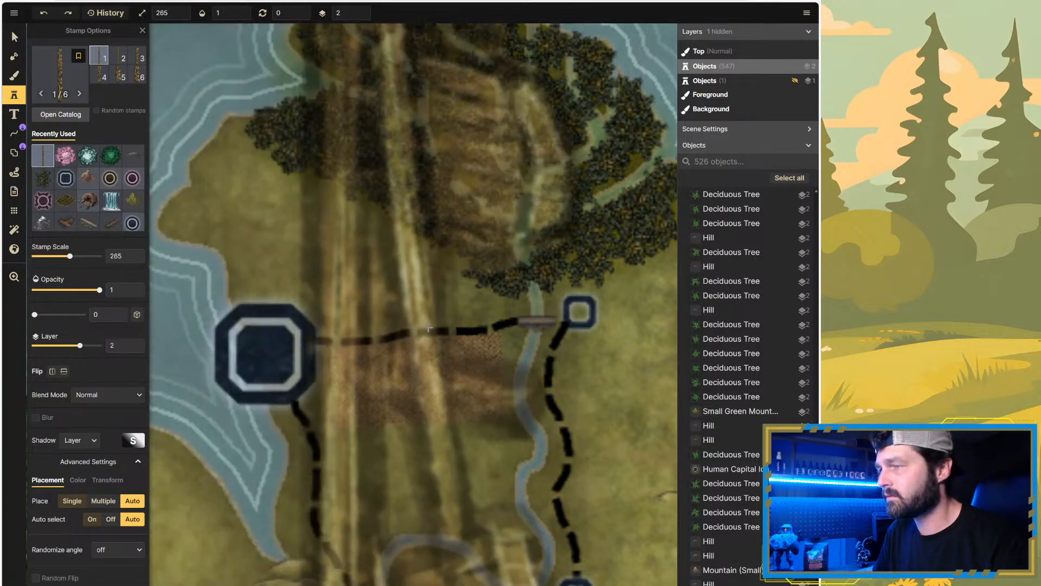
pyautogui.click(428, 330)
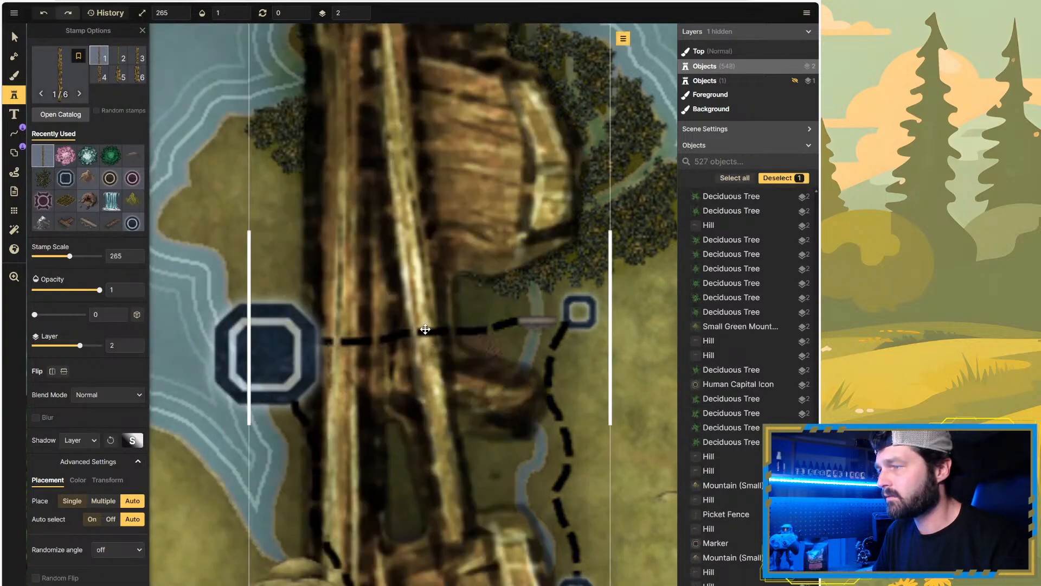
pyautogui.hotkey('ctrl', 'z')
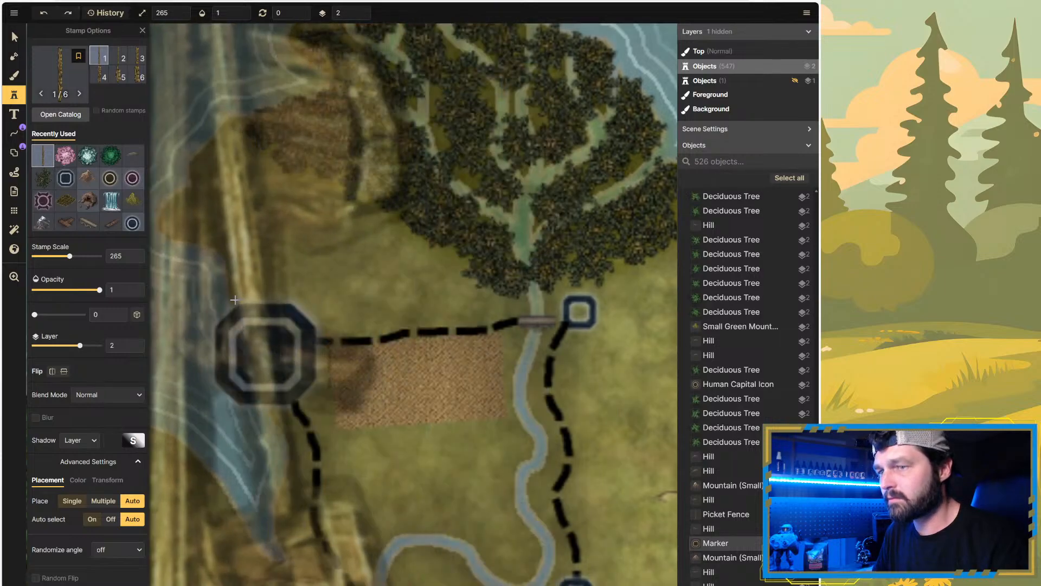
# Step: Set the picket fence stamp's scale to 5, test one on the tan field's west edge, and delete it
pyautogui.doubleClick(129, 256)
pyautogui.write('5')
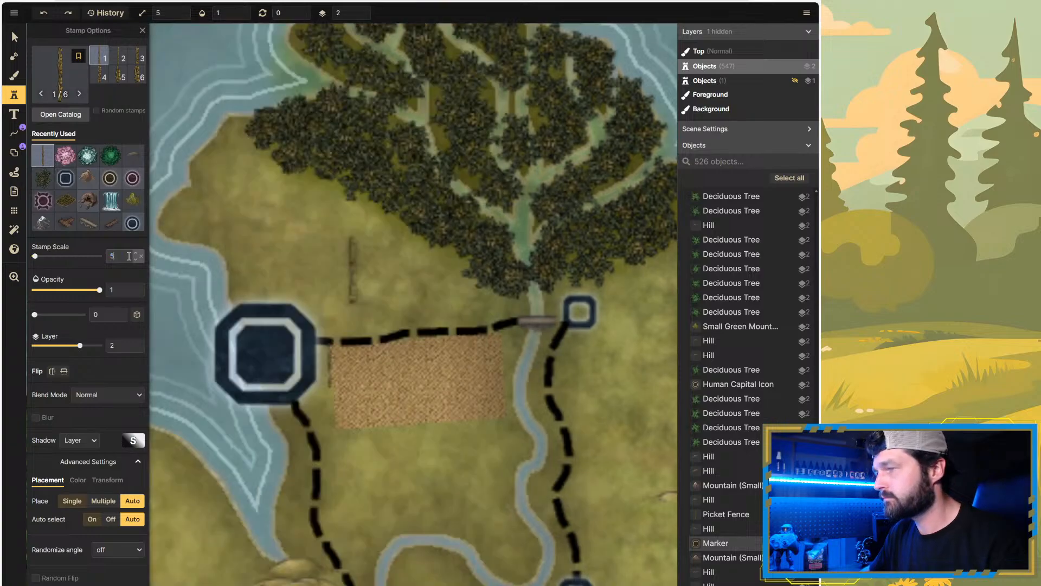
pyautogui.click(331, 377)
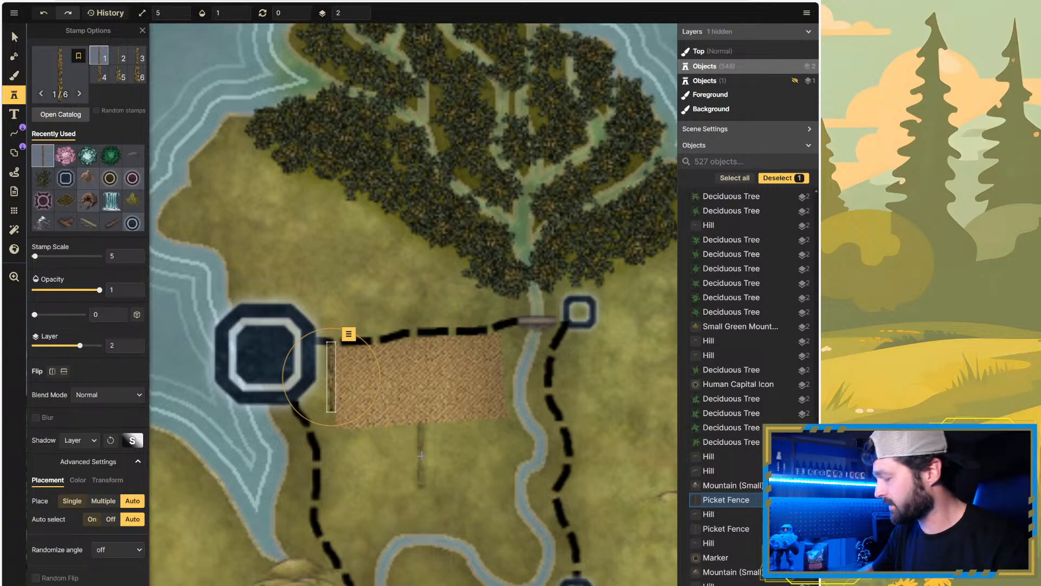
pyautogui.press('Delete')
pyautogui.press('s')
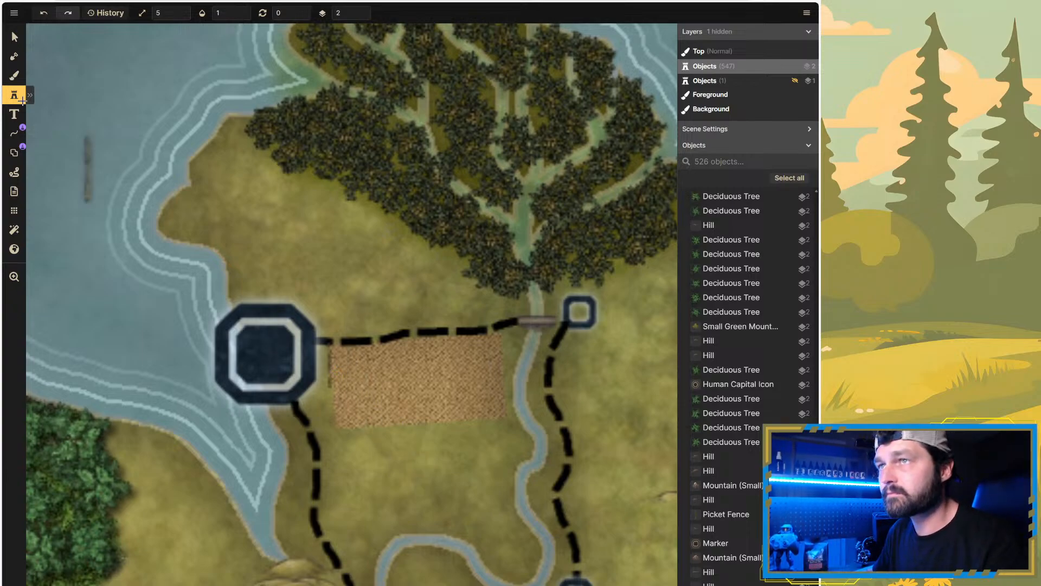
# Step: Delete the remaining picket fence from the tan field's west edge
pyautogui.click(14, 36)
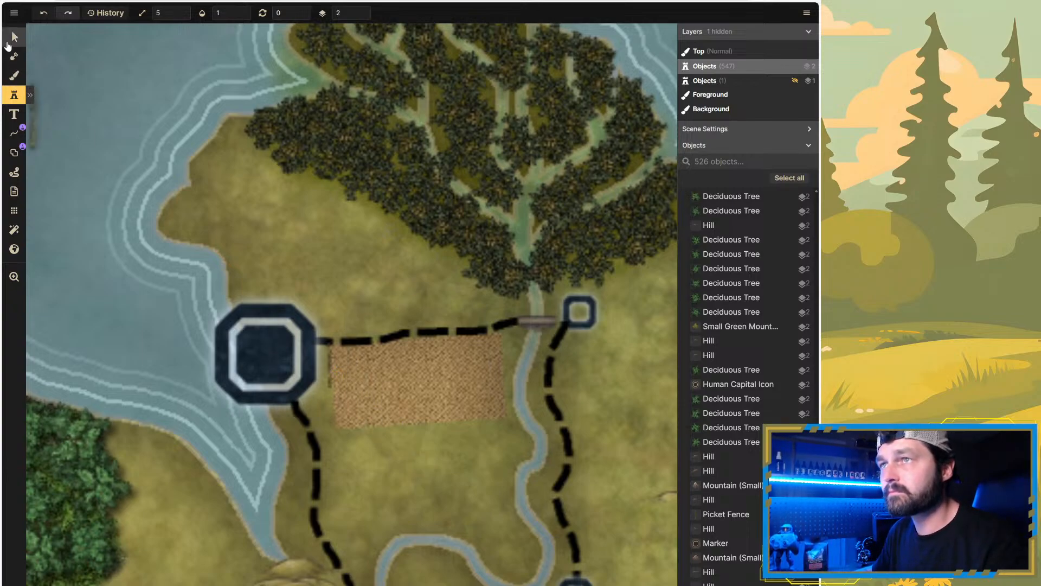
pyautogui.click(331, 363)
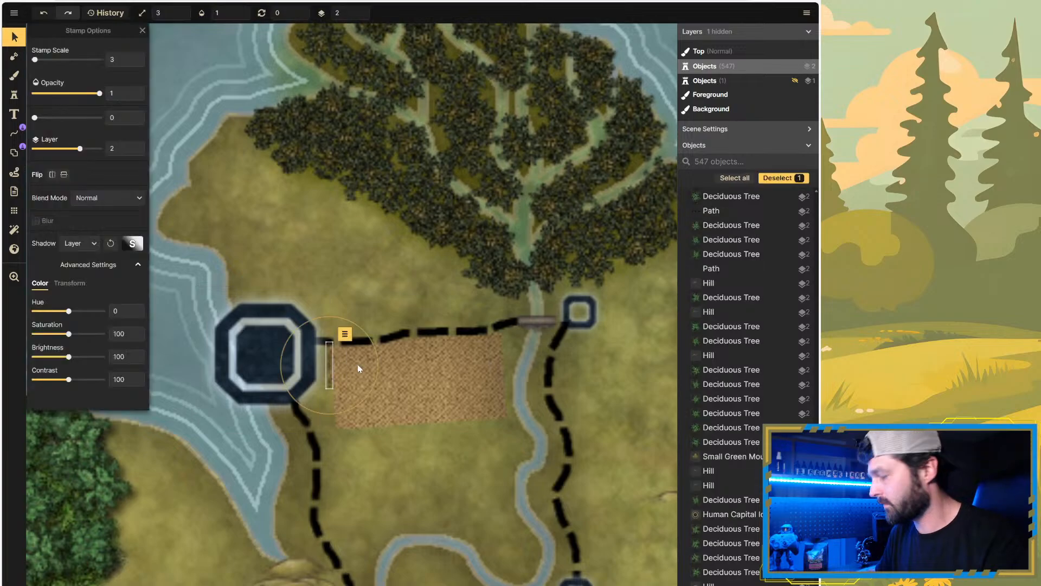
pyautogui.press('Delete')
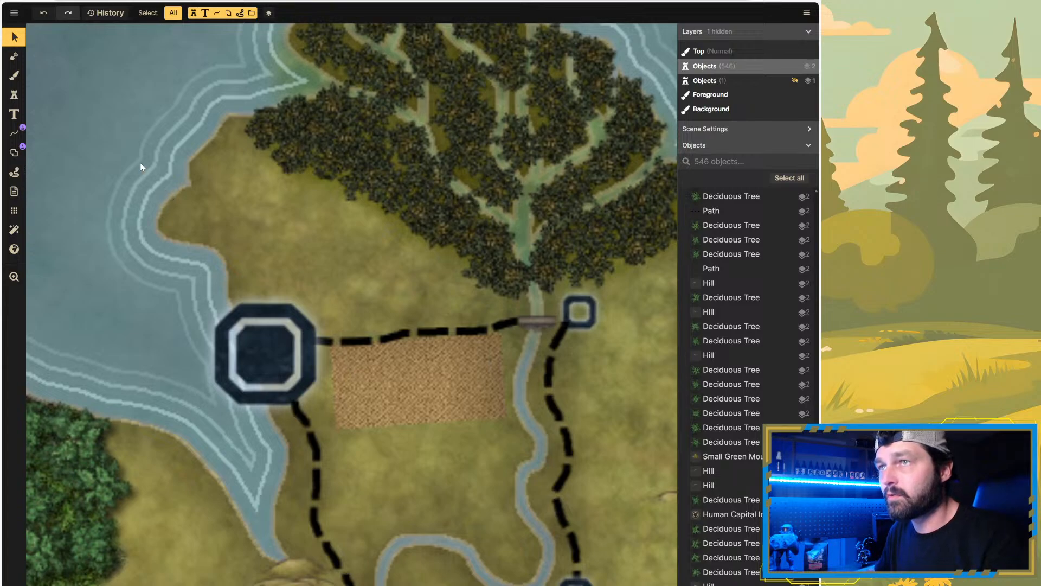
# Step: Switch to the foreground brush and clear the "farm" search from the texture catalog
pyautogui.press('b')
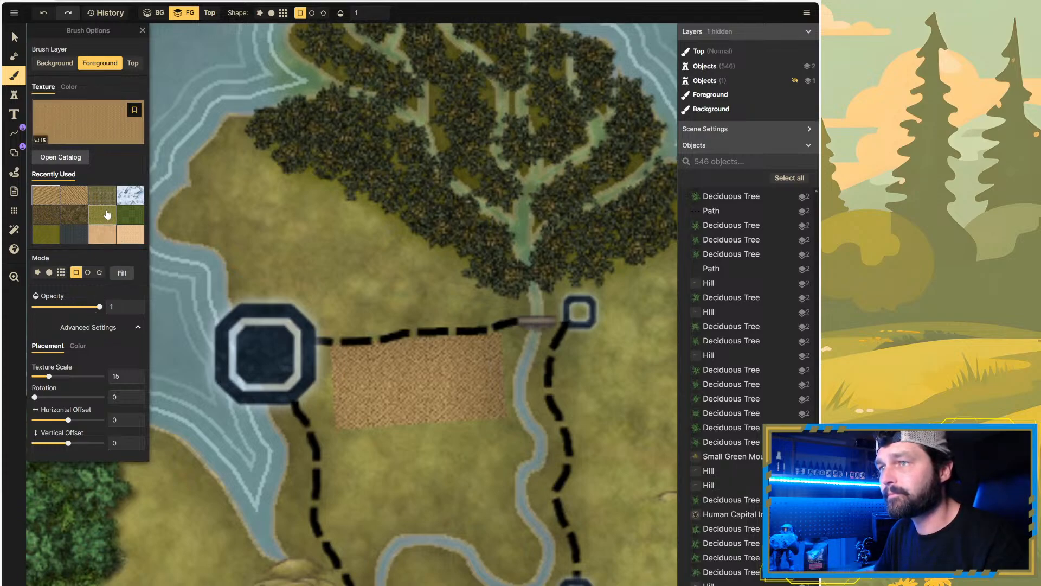
pyautogui.click(59, 157)
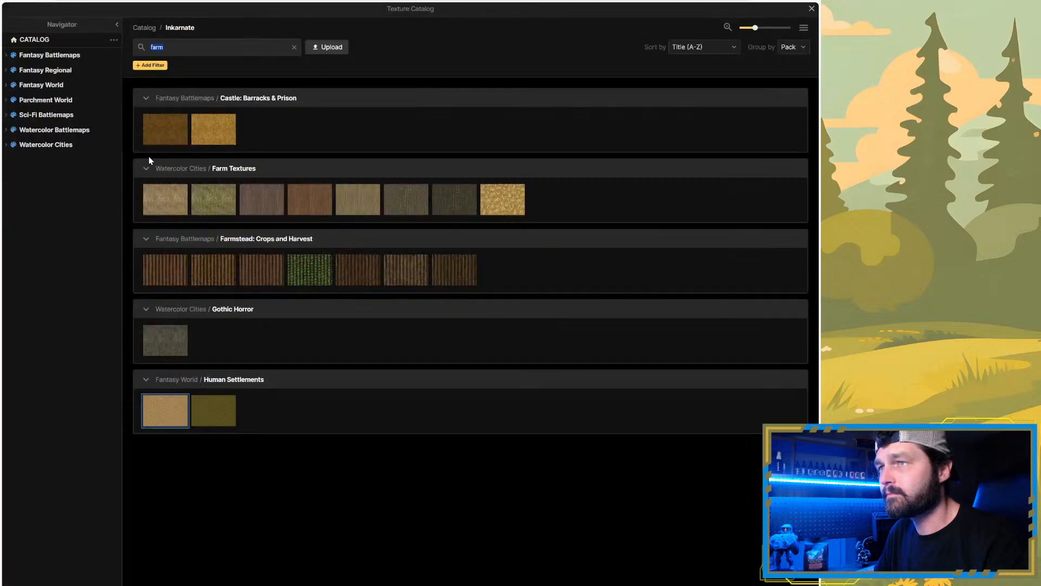
pyautogui.click(298, 47)
pyautogui.click(295, 49)
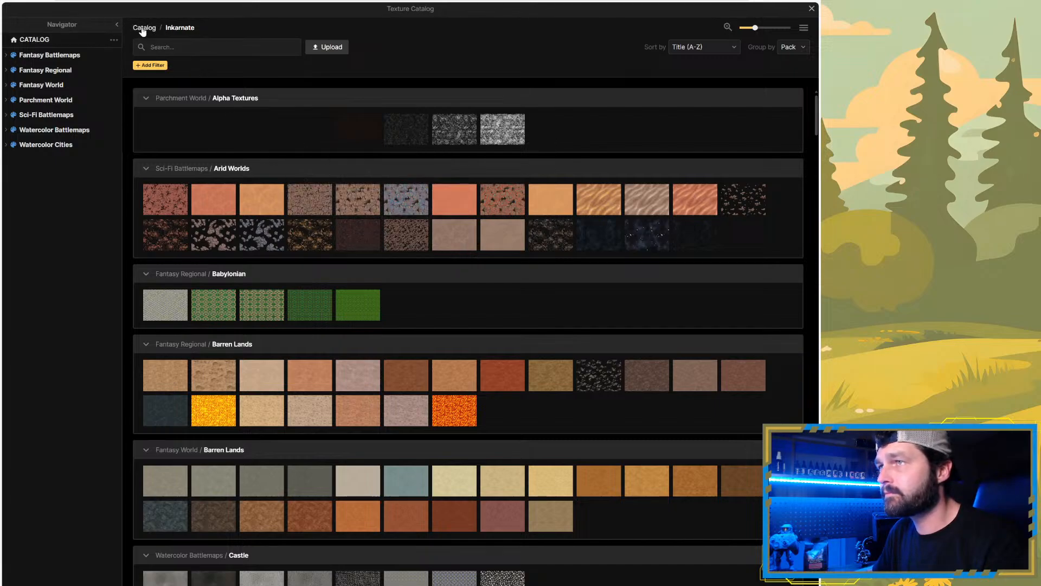
pyautogui.click(812, 9)
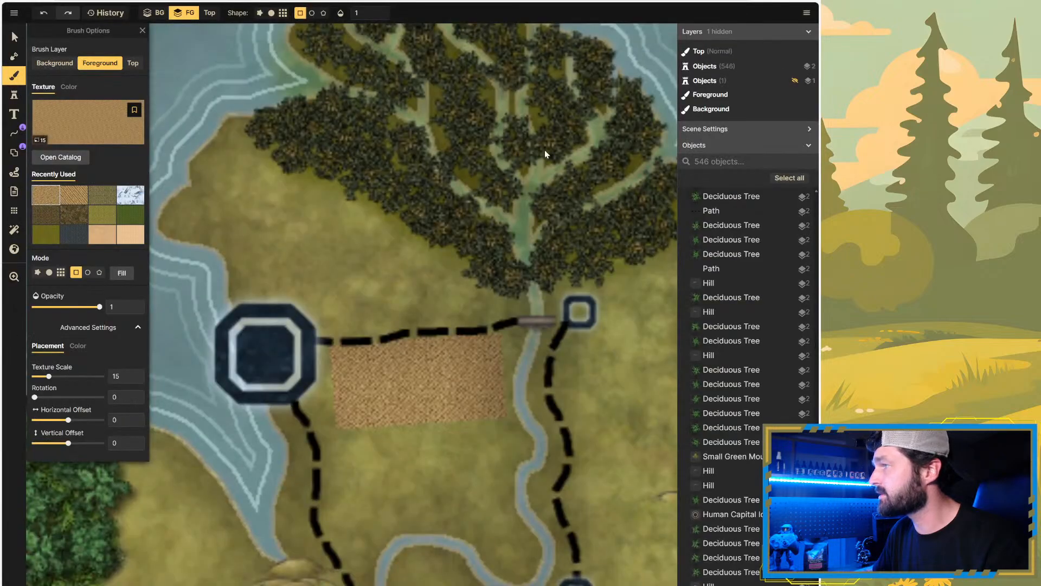
# Step: Choose the mottled olive grass texture from the Fantasy World Core pack as the foreground brush texture
pyautogui.click(105, 218)
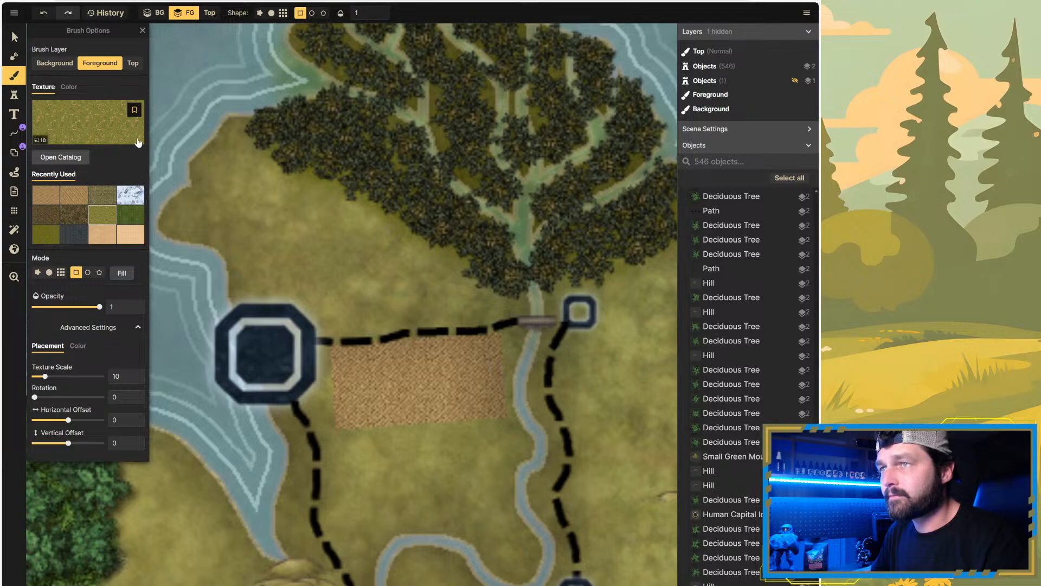
pyautogui.click(61, 157)
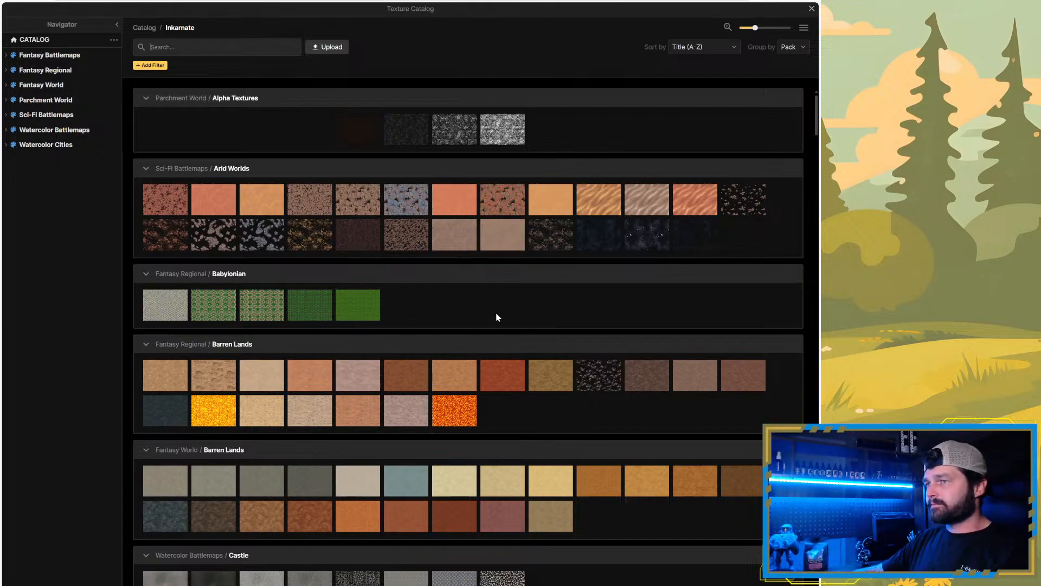
pyautogui.scroll(-5, 496, 317)
pyautogui.scroll(-5, 500, 298)
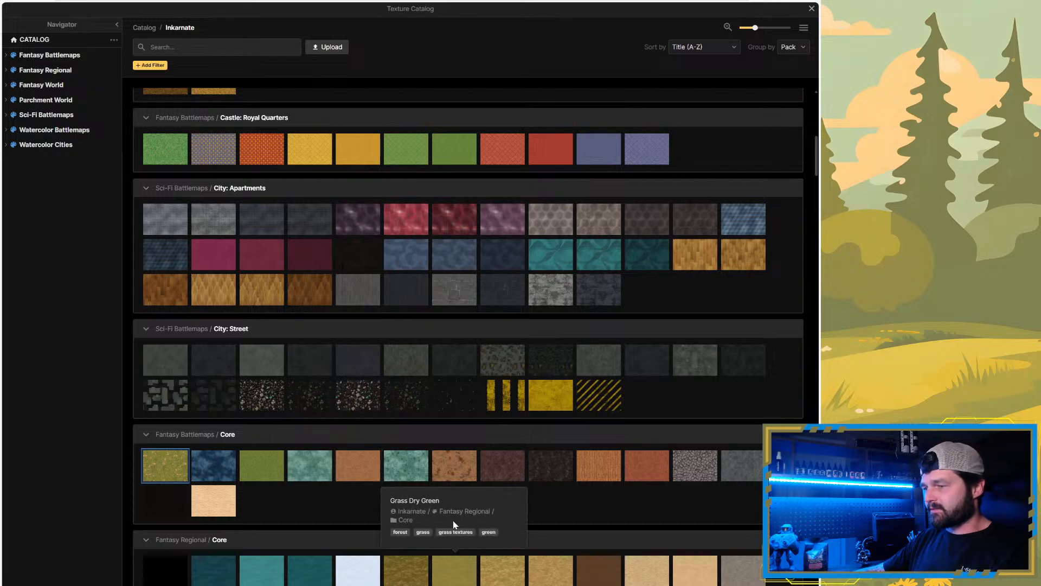
pyautogui.scroll(-6, 430, 423)
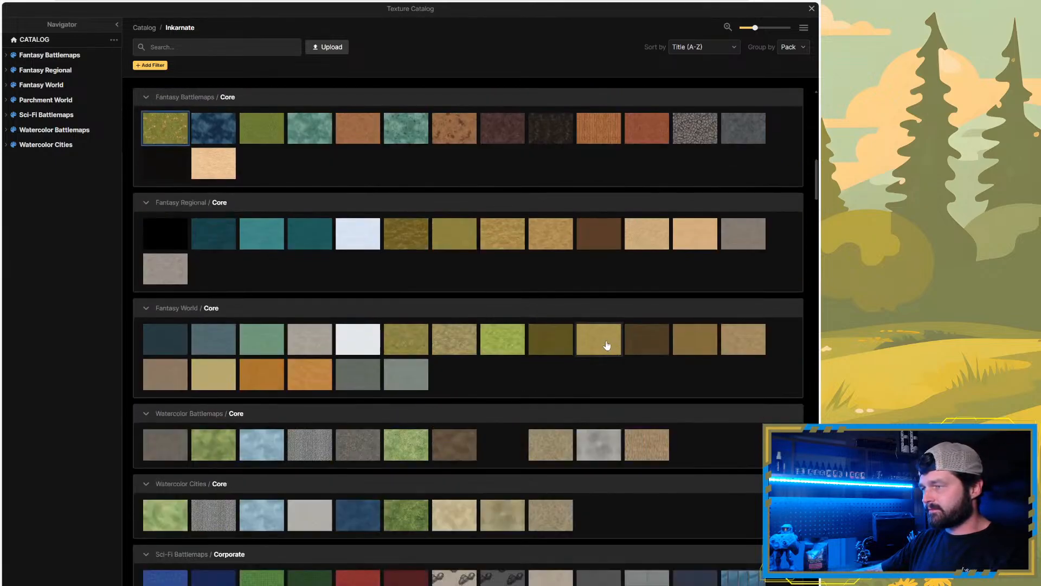
pyautogui.click(404, 344)
pyautogui.moveTo(420, 346); pyautogui.dragTo(416, 365)
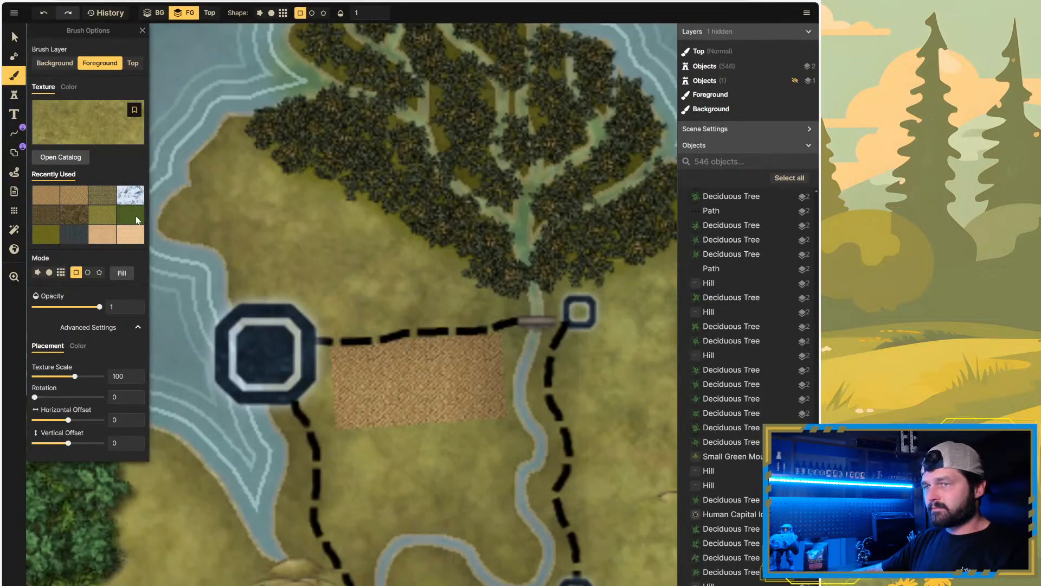
# Step: Paint the grass texture over the whole tan farm field using a round brush at size 12
pyautogui.click(48, 273)
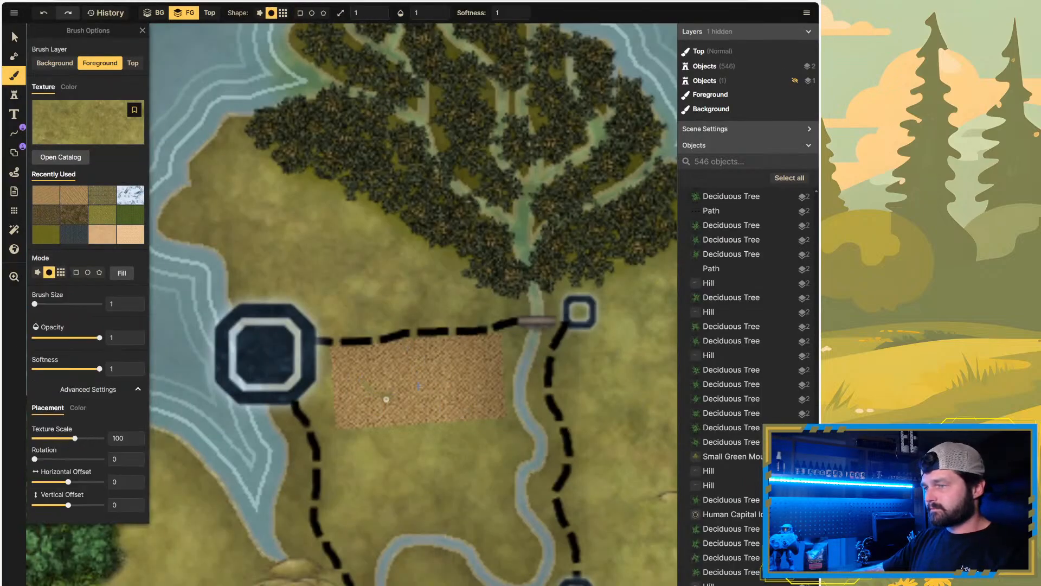
pyautogui.moveTo(386, 399); pyautogui.dragTo(412, 387)
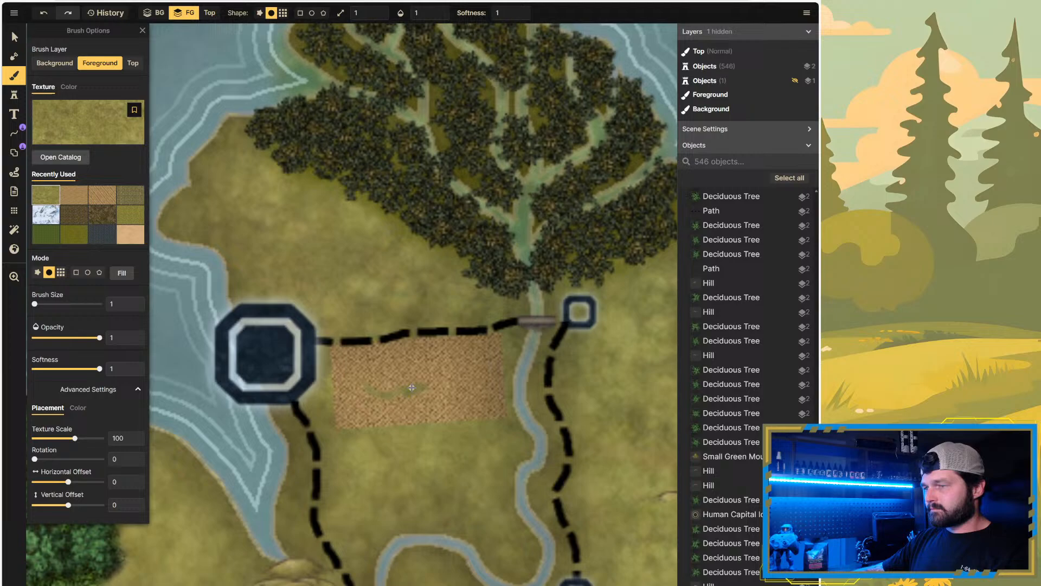
pyautogui.click(70, 305)
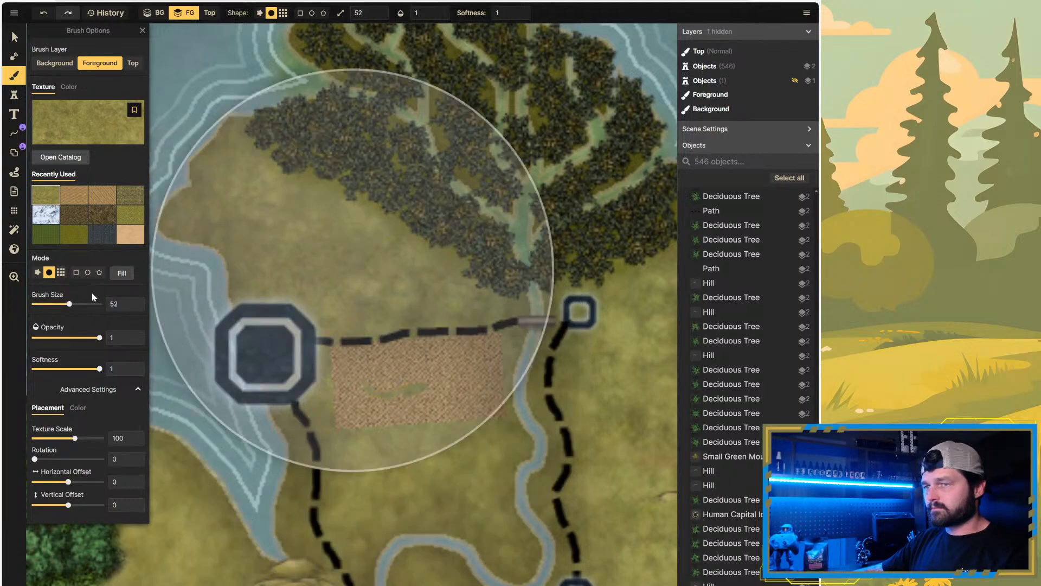
pyautogui.moveTo(70, 305); pyautogui.dragTo(47, 304)
pyautogui.moveTo(308, 383)
pyautogui.mouseDown()
pyautogui.moveTo(368, 401)
pyautogui.moveTo(423, 364)
pyautogui.moveTo(372, 366)
pyautogui.moveTo(356, 375)
pyautogui.moveTo(357, 391)
pyautogui.moveTo(421, 384)
pyautogui.moveTo(445, 368)
pyautogui.moveTo(454, 389)
pyautogui.moveTo(447, 405)
pyautogui.moveTo(486, 399)
pyautogui.moveTo(462, 348)
pyautogui.moveTo(434, 385)
pyautogui.moveTo(332, 407)
pyautogui.moveTo(352, 419)
pyautogui.mouseUp()
pyautogui.scroll(-5, 329, 407)
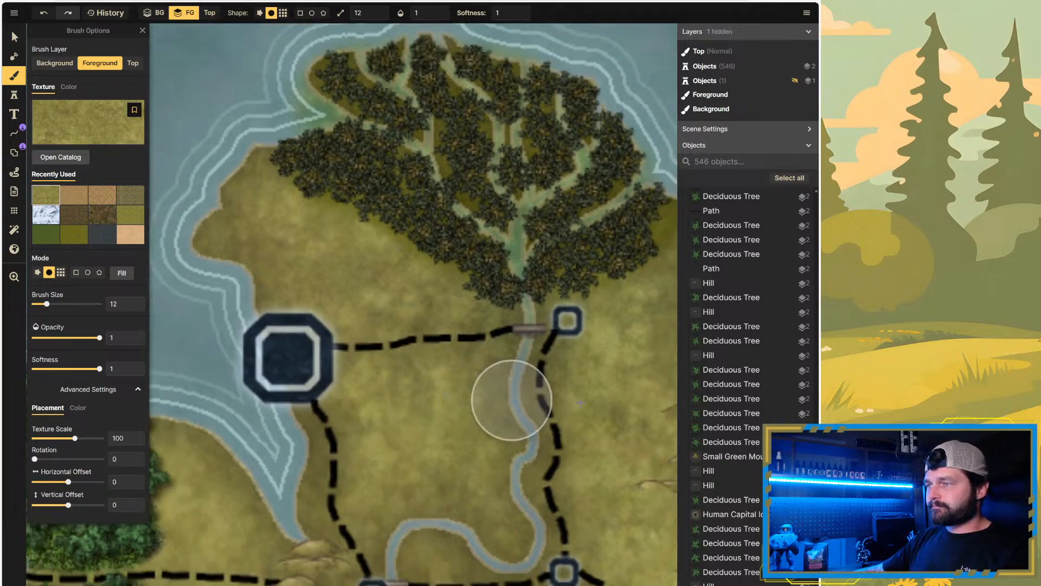
pyautogui.scroll(-1, 382, 445)
pyautogui.scroll(4, 483, 441)
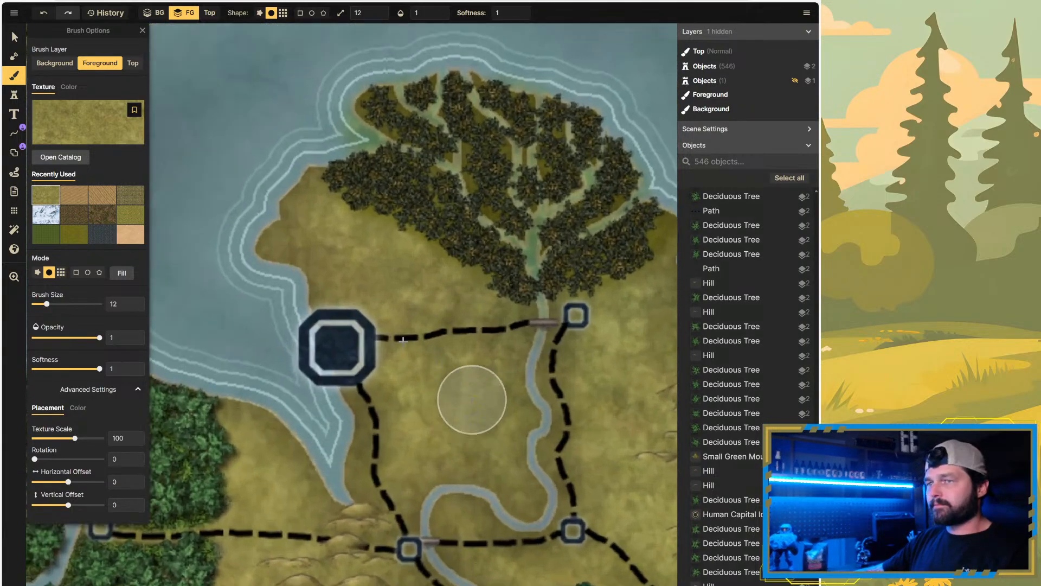
# Step: Paint a small tan farm patch north of the road beside the octagonal city marker, using round brush size 5
pyautogui.click(74, 194)
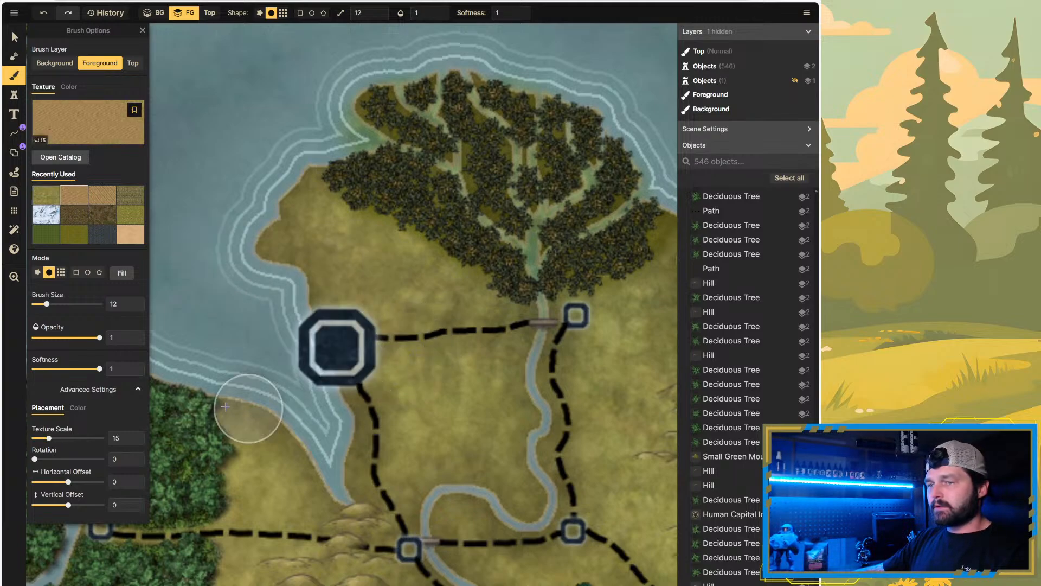
pyautogui.click(116, 304)
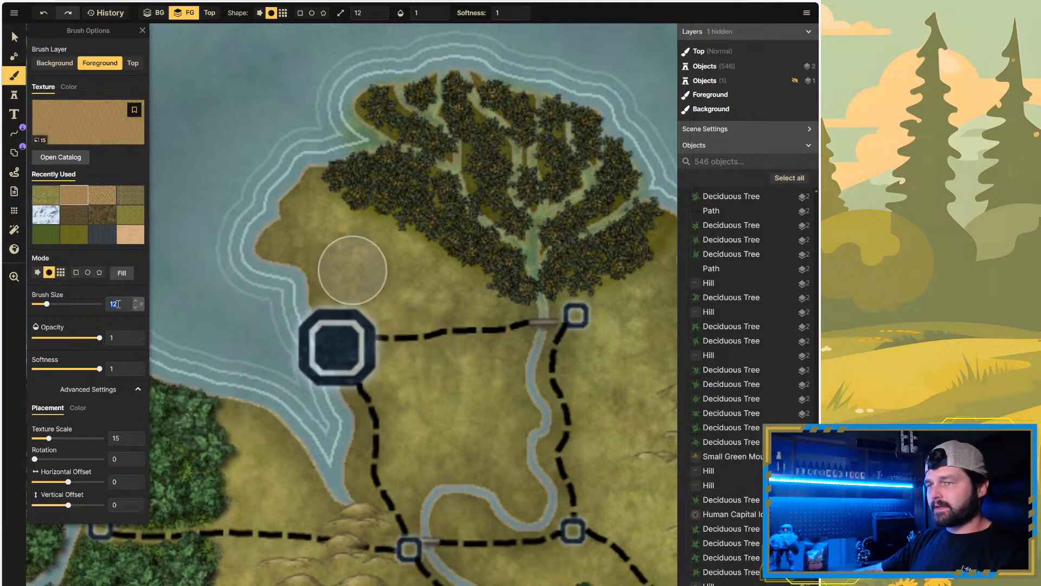
pyautogui.write('5')
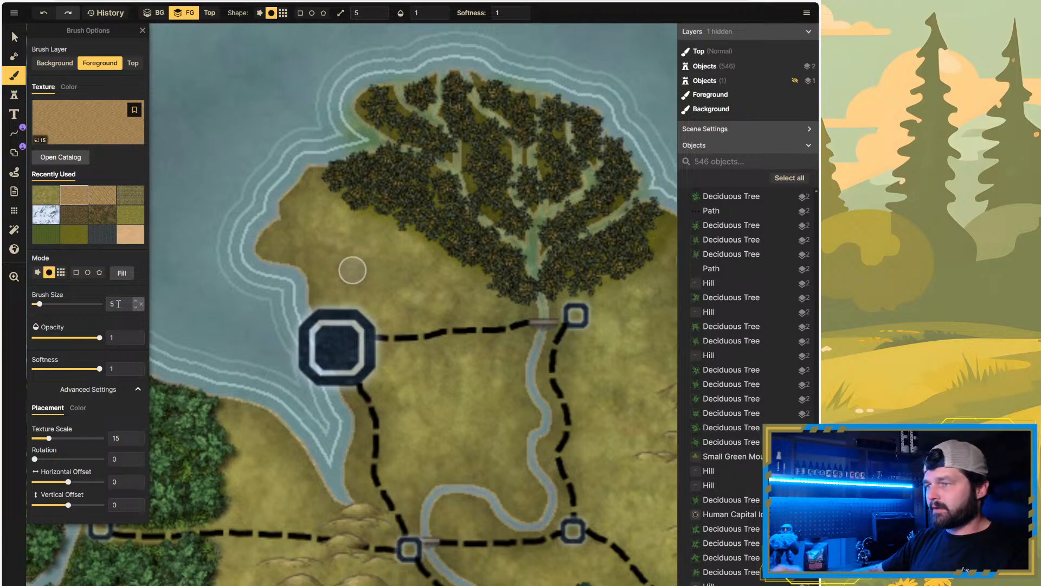
pyautogui.press('Return')
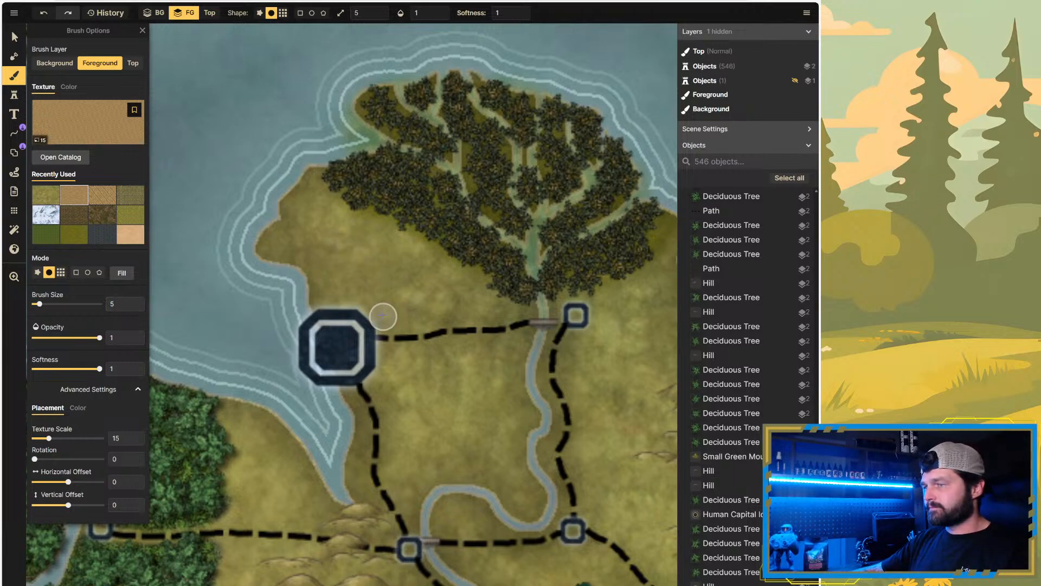
pyautogui.moveTo(381, 309)
pyautogui.mouseDown()
pyautogui.moveTo(404, 328)
pyautogui.moveTo(383, 302)
pyautogui.moveTo(411, 329)
pyautogui.moveTo(425, 321)
pyautogui.moveTo(399, 298)
pyautogui.moveTo(439, 325)
pyautogui.moveTo(426, 303)
pyautogui.moveTo(436, 321)
pyautogui.mouseUp()
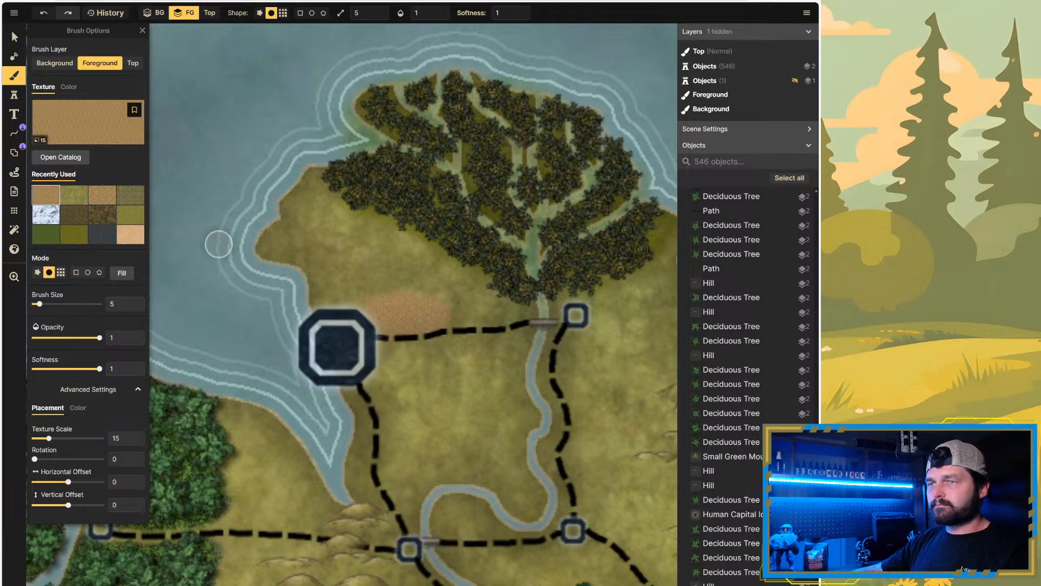
# Step: Find the olive Human Settlements texture by searching "farm", test it south of the road, and undo the stroke
pyautogui.click(60, 158)
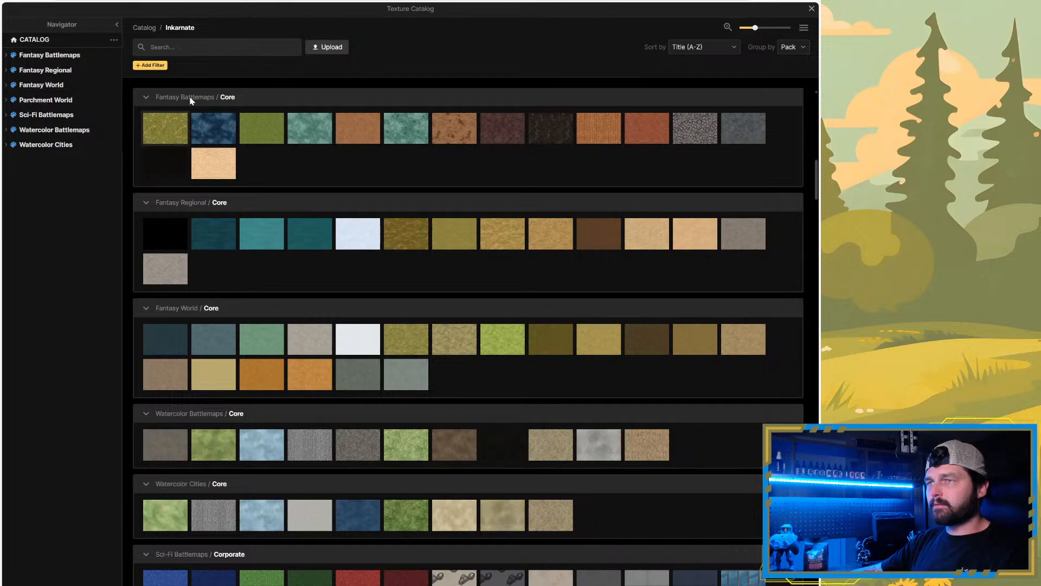
pyautogui.click(190, 51)
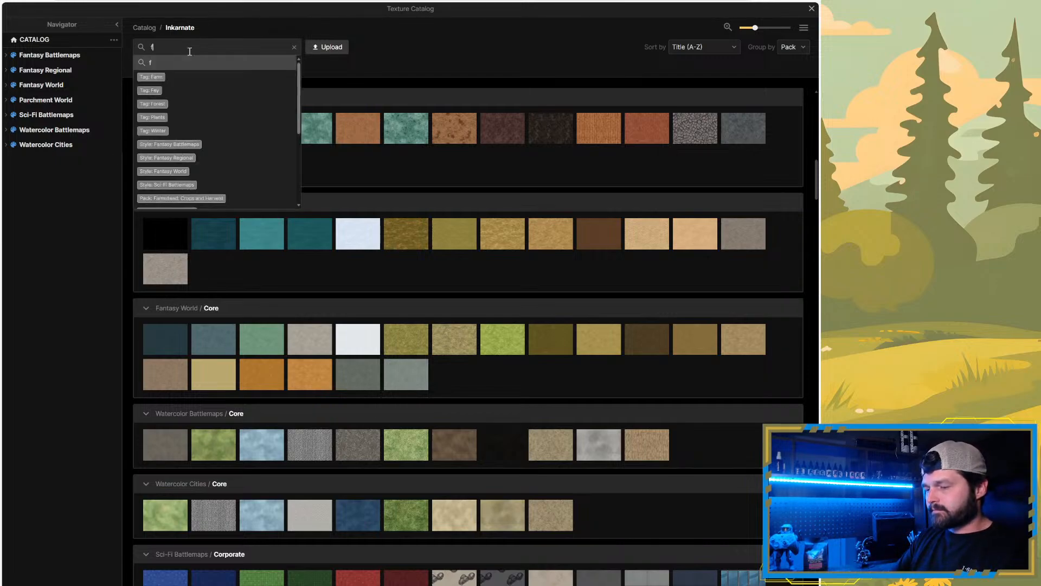
pyautogui.write('farm')
pyautogui.press('Return')
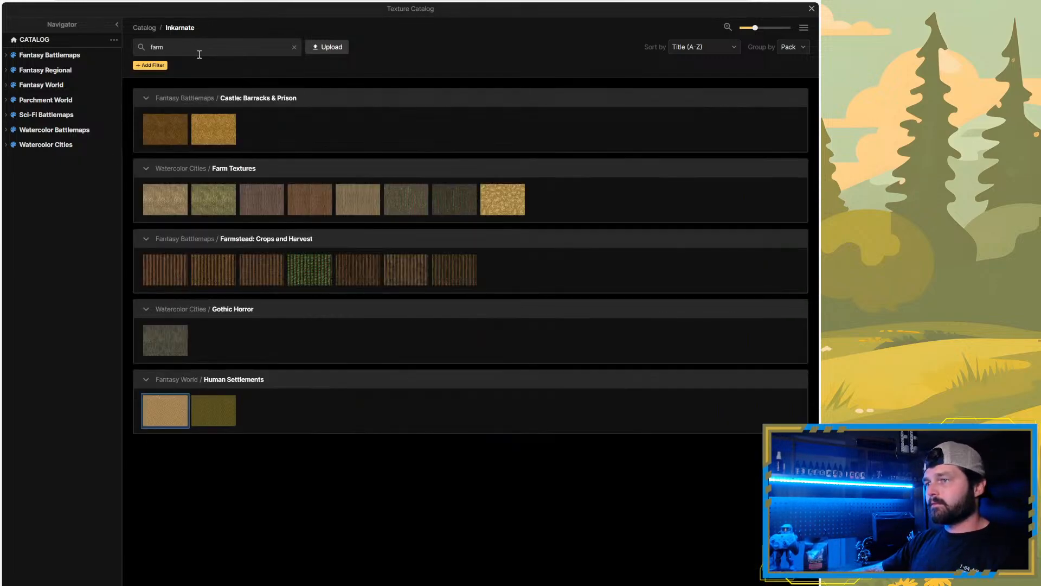
pyautogui.click(217, 419)
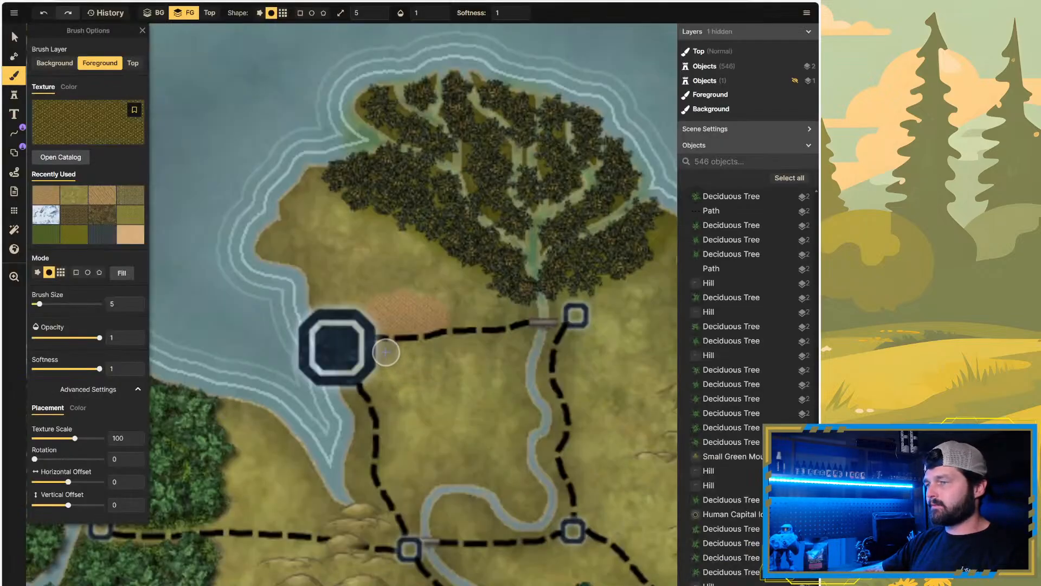
pyautogui.moveTo(384, 354); pyautogui.dragTo(428, 348)
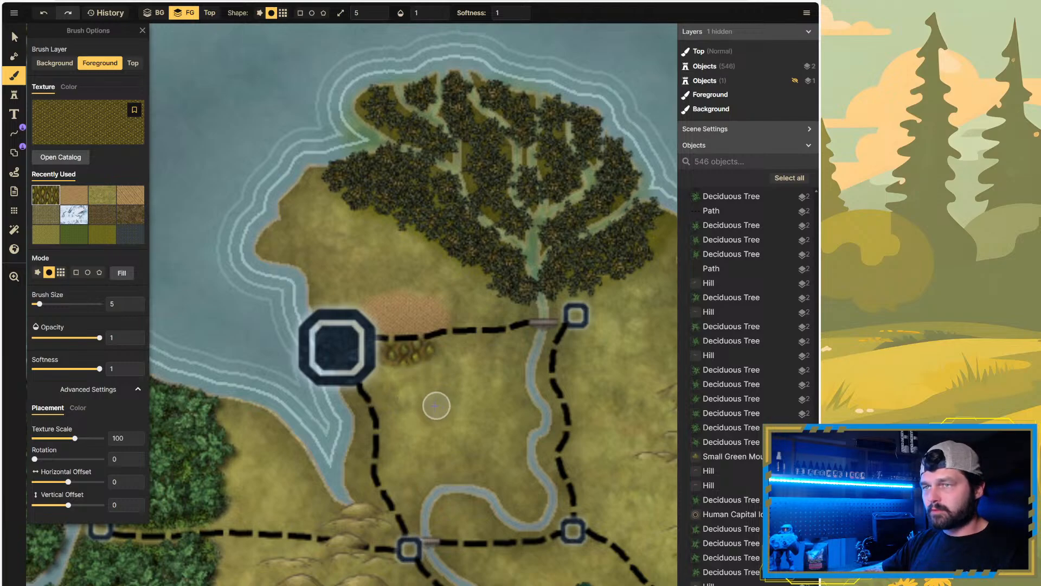
pyautogui.hotkey('ctrl', 'z')
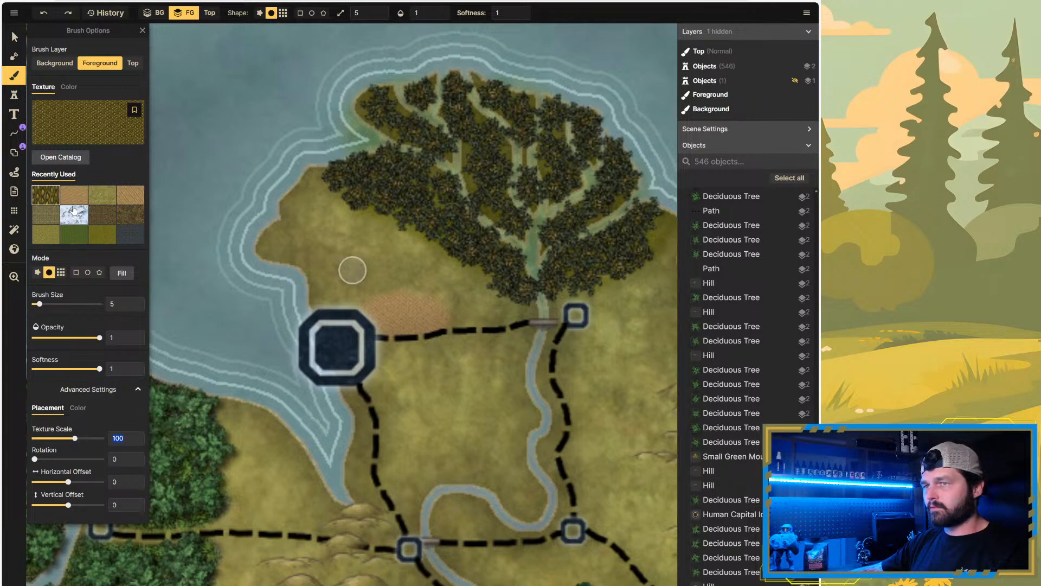
# Step: Set the olive farm texture's scale to 15 and paint a patch south of the road beside the octagonal city marker
pyautogui.click(71, 197)
pyautogui.click(58, 197)
pyautogui.click(126, 438)
pyautogui.write('15')
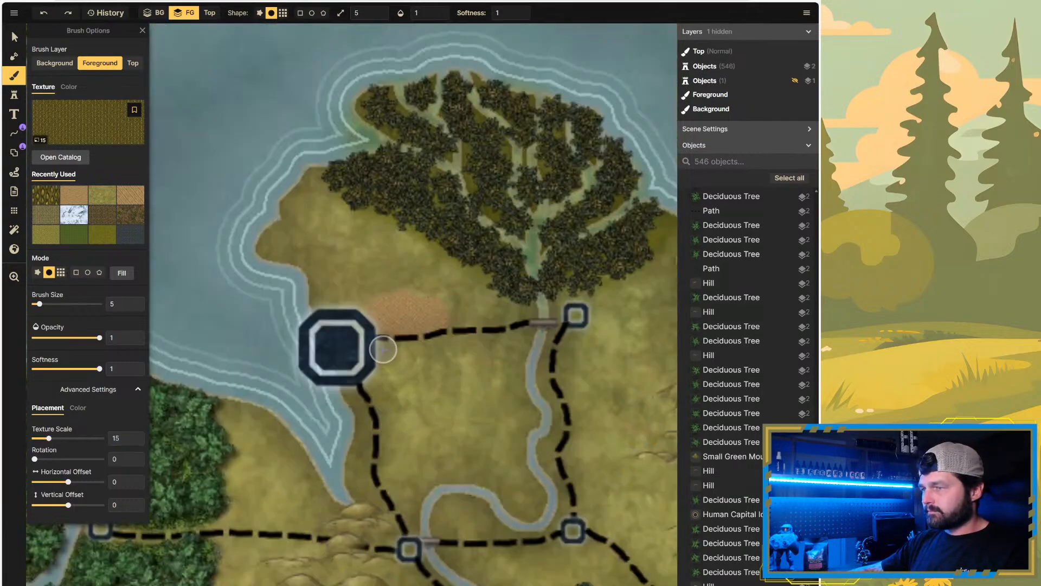
pyautogui.moveTo(384, 349)
pyautogui.mouseDown()
pyautogui.moveTo(437, 345)
pyautogui.moveTo(422, 362)
pyautogui.moveTo(390, 355)
pyautogui.moveTo(432, 356)
pyautogui.moveTo(438, 346)
pyautogui.moveTo(423, 367)
pyautogui.mouseUp()
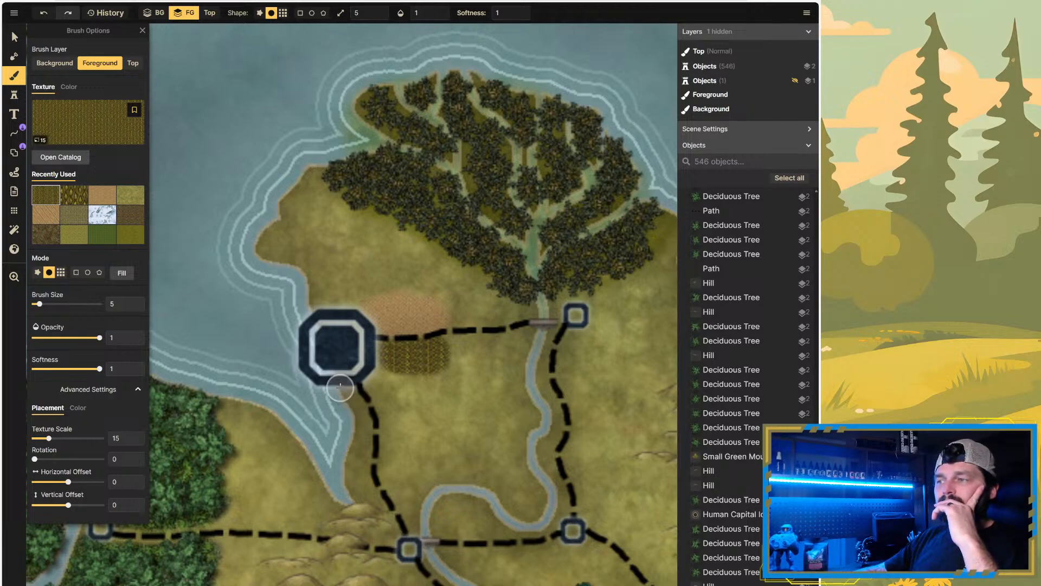
# Step: Try extending the olive farmland across the area between the city and the river, and undo all the farm patches
pyautogui.scroll(-5, 347, 418)
pyautogui.scroll(-3, 466, 490)
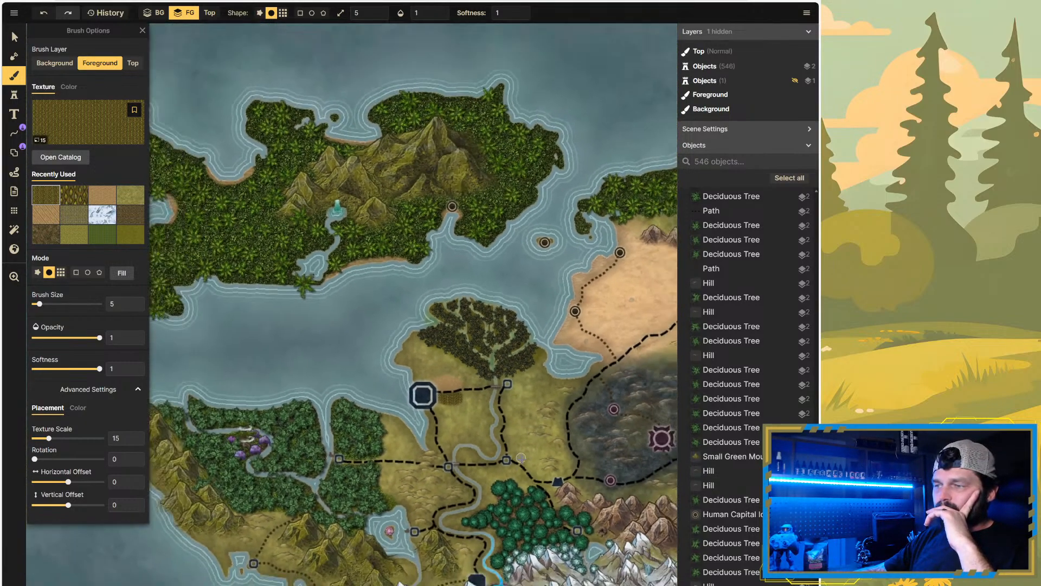
pyautogui.scroll(2, 494, 486)
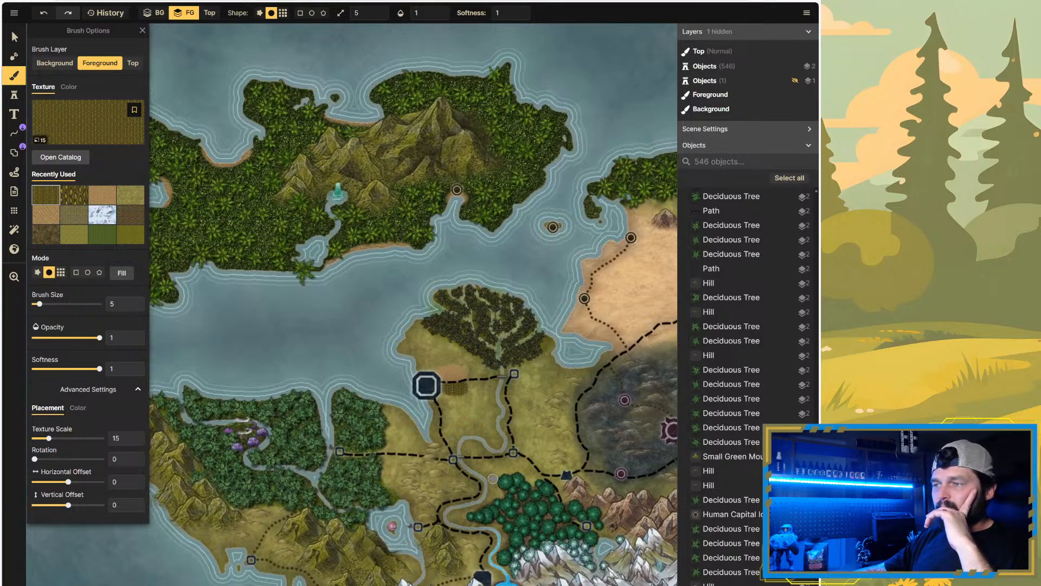
pyautogui.scroll(2, 448, 429)
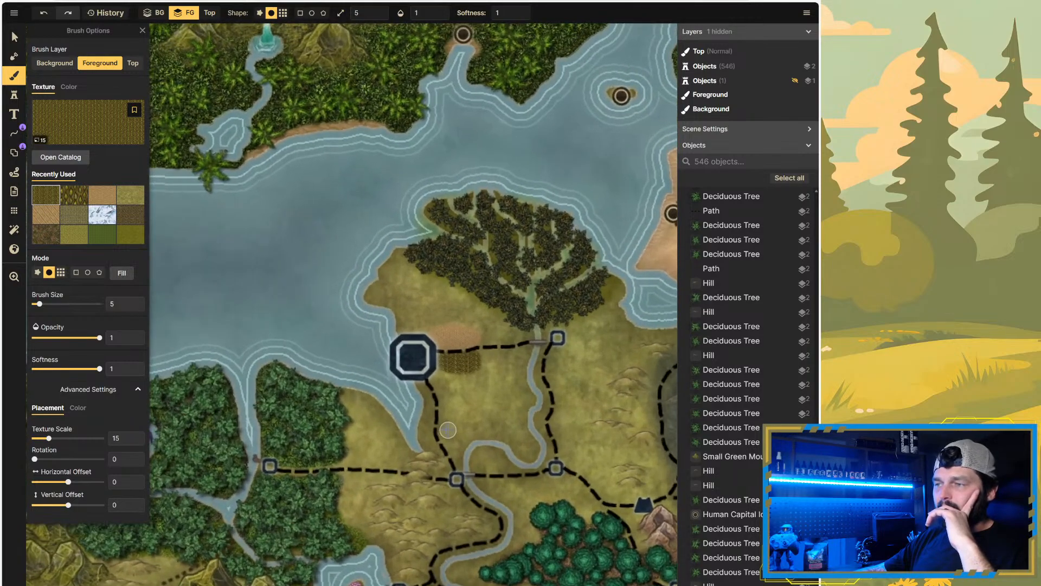
pyautogui.moveTo(448, 429)
pyautogui.mouseDown()
pyautogui.moveTo(457, 376)
pyautogui.moveTo(442, 375)
pyautogui.moveTo(495, 432)
pyautogui.moveTo(529, 400)
pyautogui.moveTo(509, 366)
pyautogui.moveTo(467, 373)
pyautogui.moveTo(511, 398)
pyautogui.mouseUp()
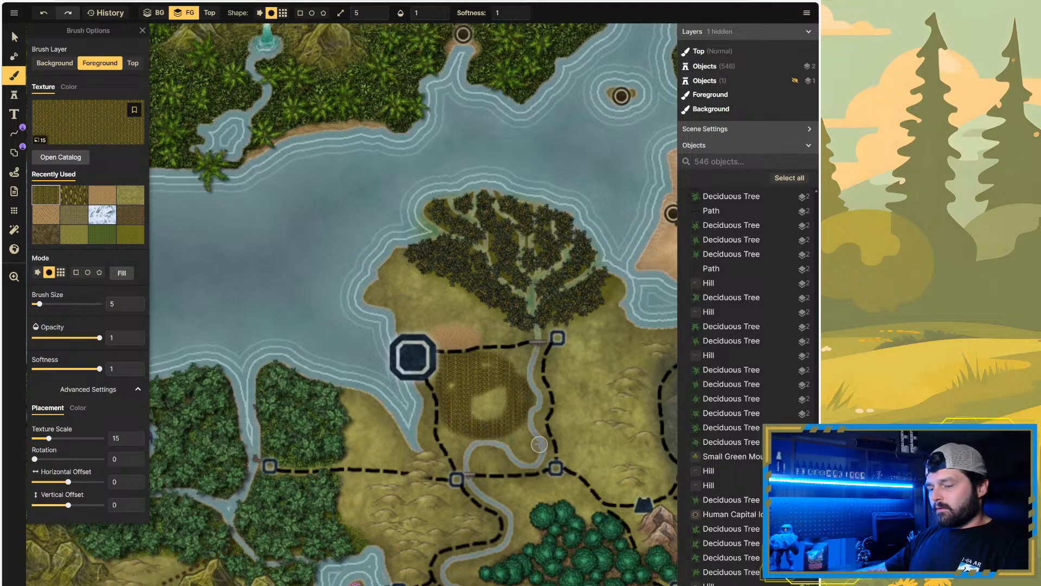
pyautogui.hotkey('ctrl', 'z')
pyautogui.hotkey('ctrl', 'z')
pyautogui.hotkey('ctrl', 'z')
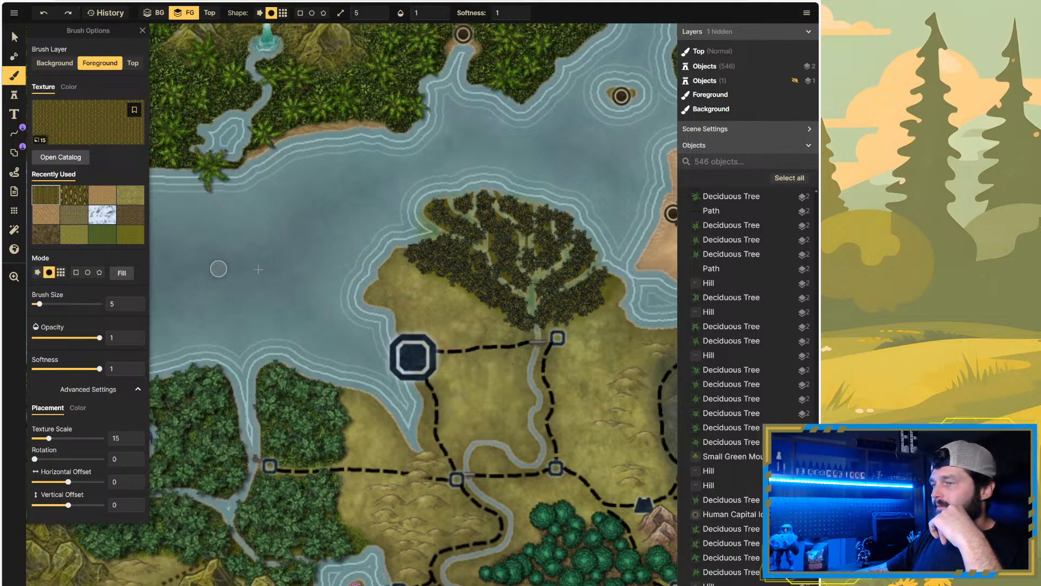
pyautogui.scroll(-6, 258, 270)
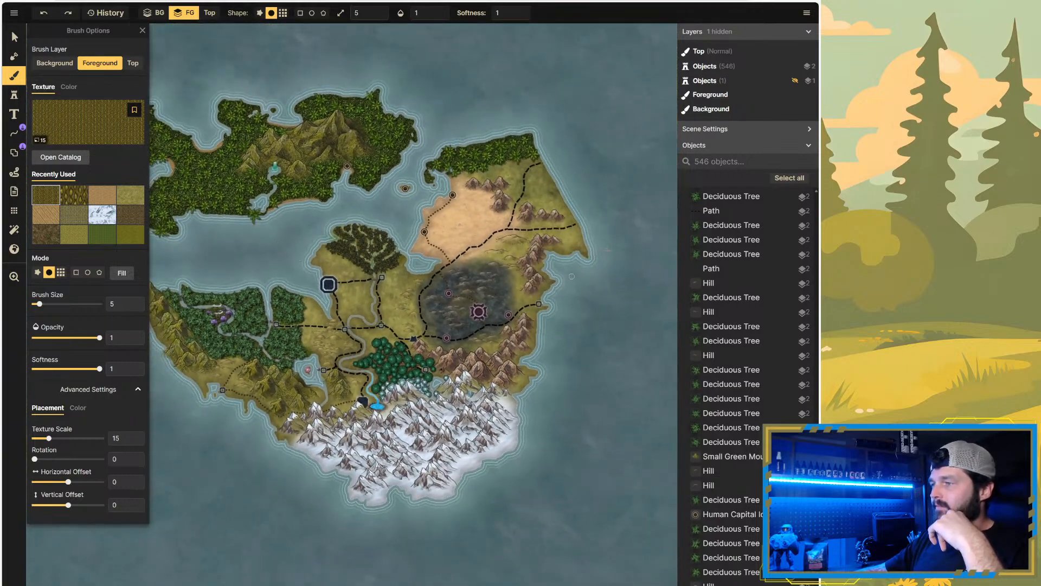
pyautogui.scroll(3, 618, 222)
pyautogui.scroll(-4, 326, 278)
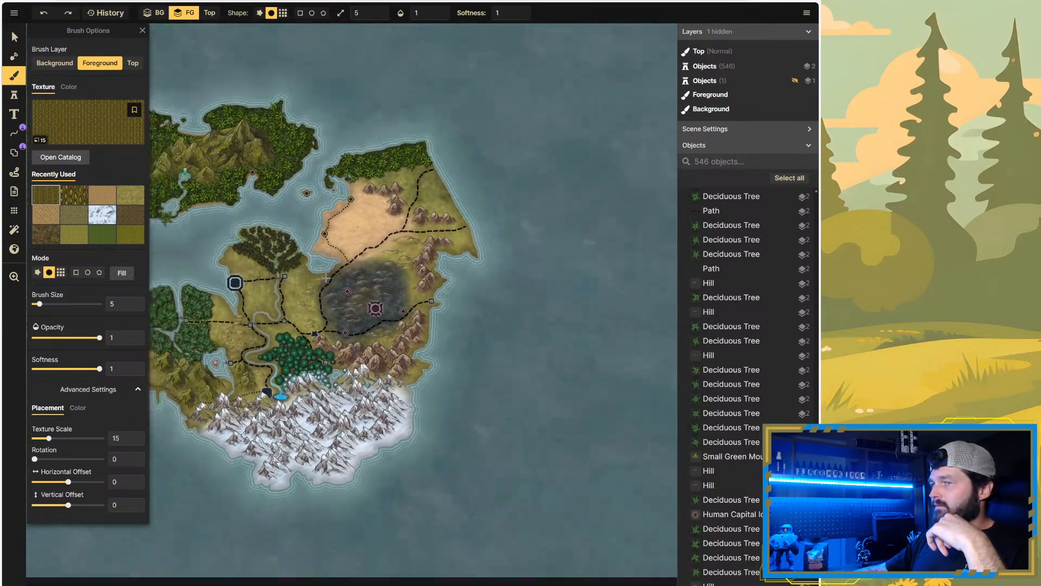
pyautogui.scroll(-5, 326, 278)
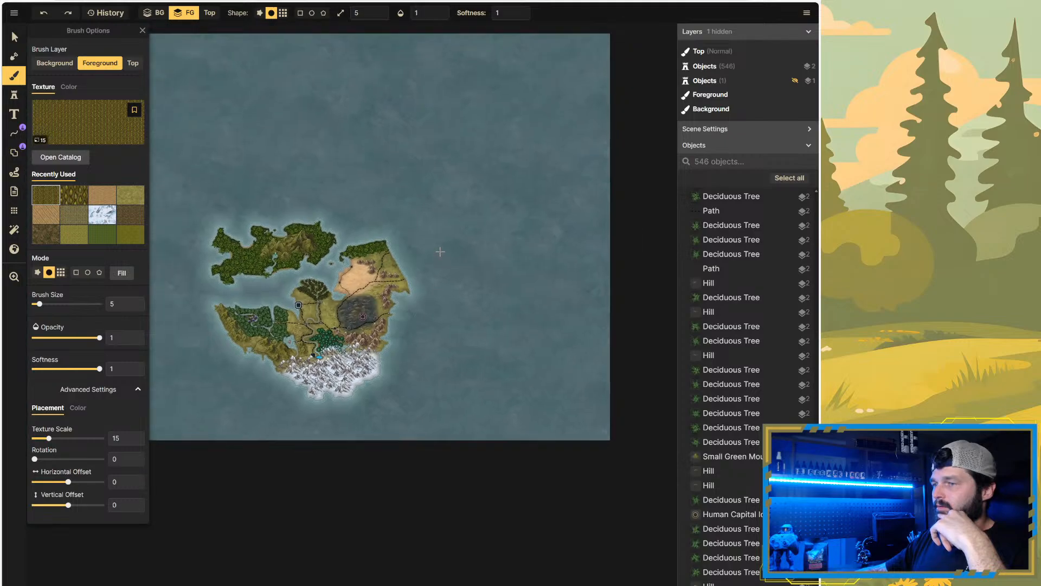
# Step: Unhide the lower Objects layer containing the full reference map
pyautogui.scroll(2, 423, 188)
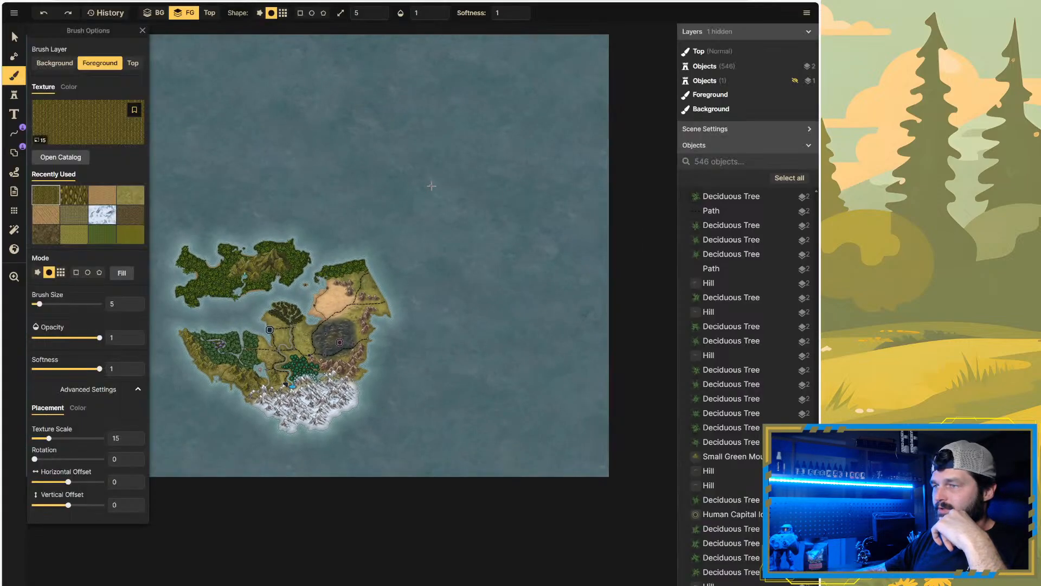
pyautogui.scroll(3, 432, 186)
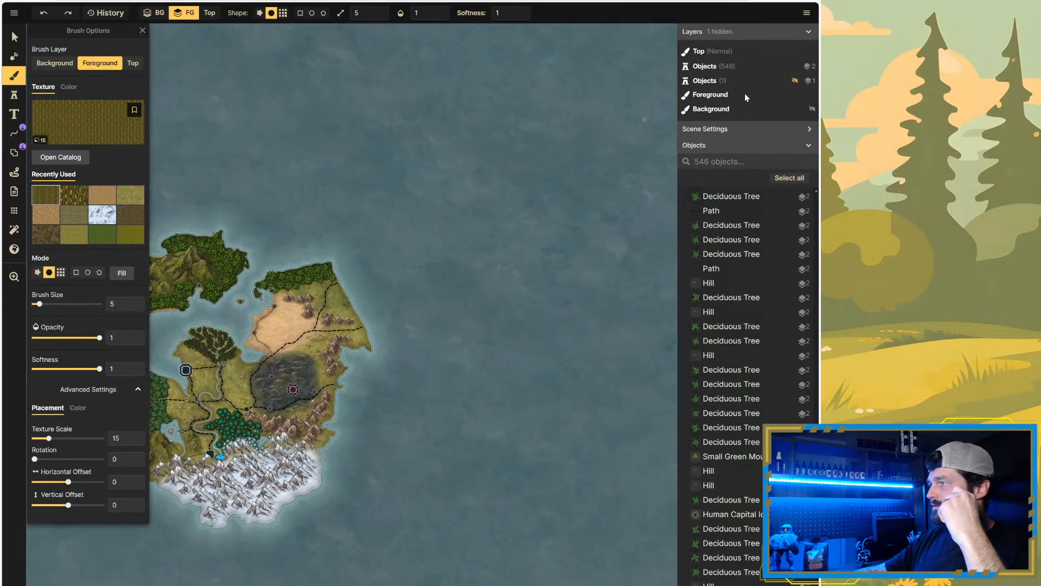
pyautogui.click(795, 82)
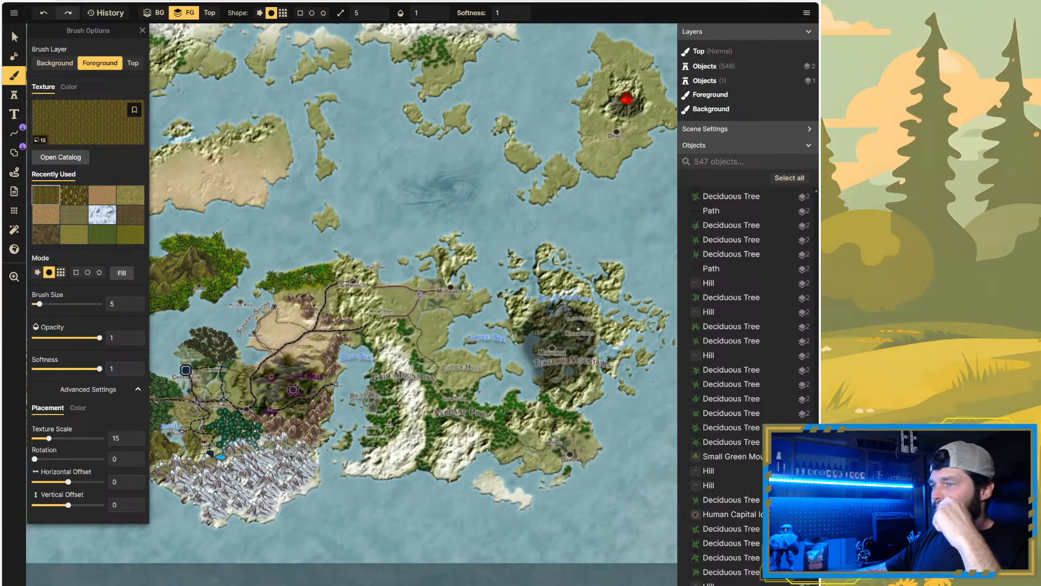
# Step: Examine the unfinished land around Grimhold and the Dour Sea, comparing the reference map with the painted map beneath it
pyautogui.scroll(5, 313, 312)
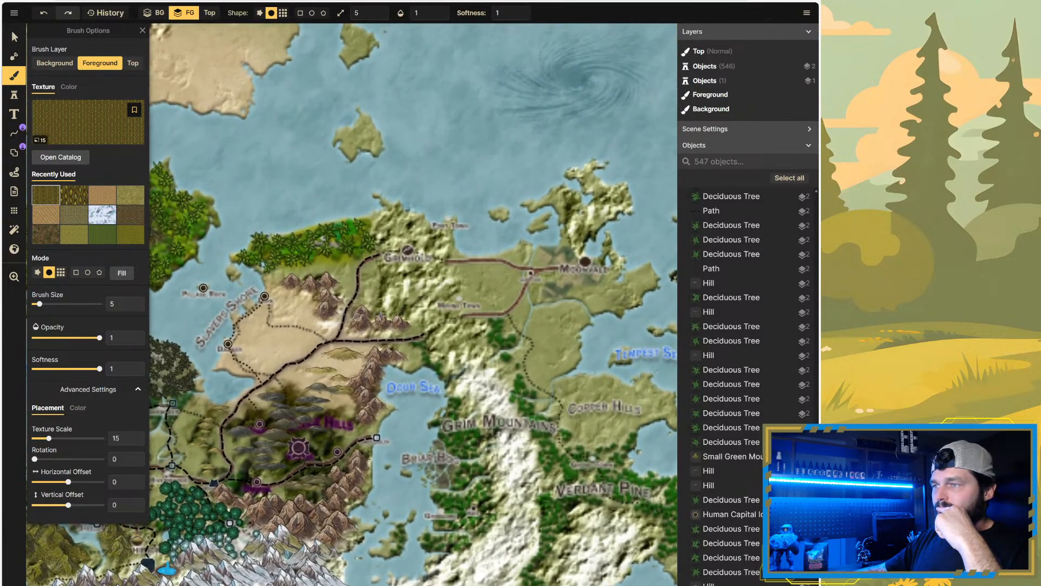
pyautogui.scroll(1, 422, 311)
pyautogui.scroll(1, 420, 309)
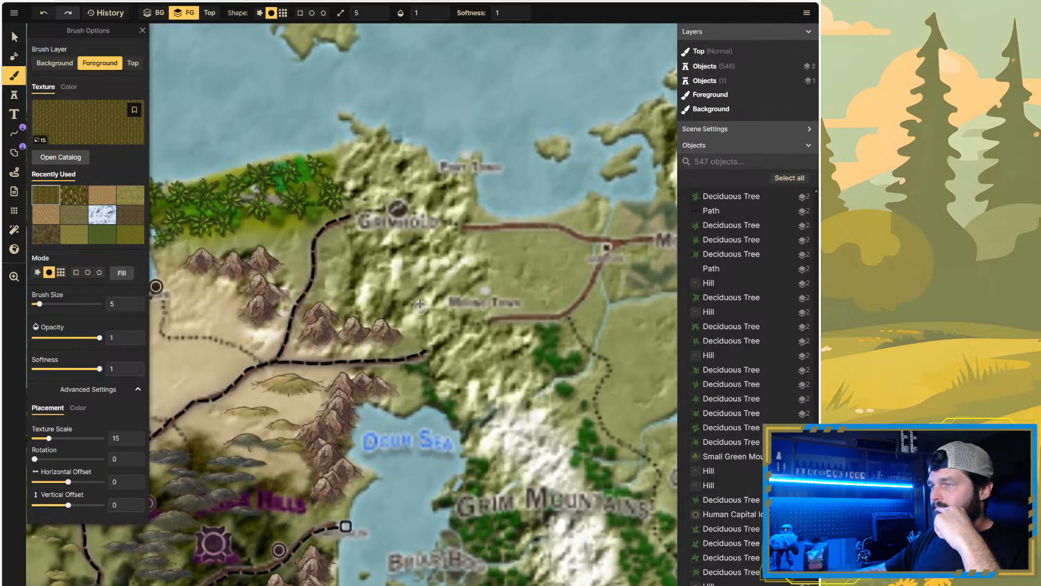
pyautogui.scroll(-4, 416, 301)
pyautogui.scroll(-3, 415, 300)
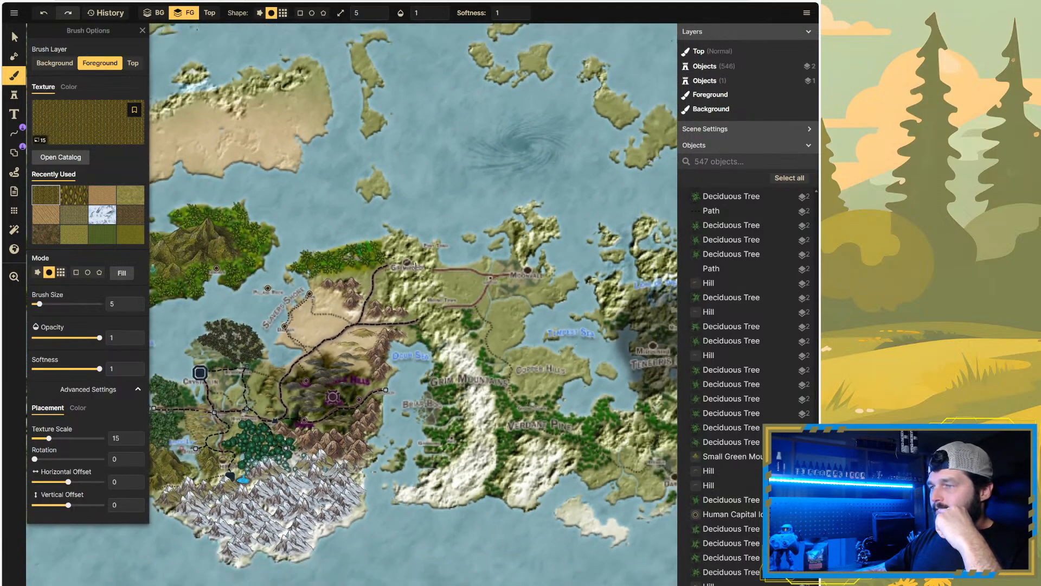
pyautogui.scroll(1, 416, 271)
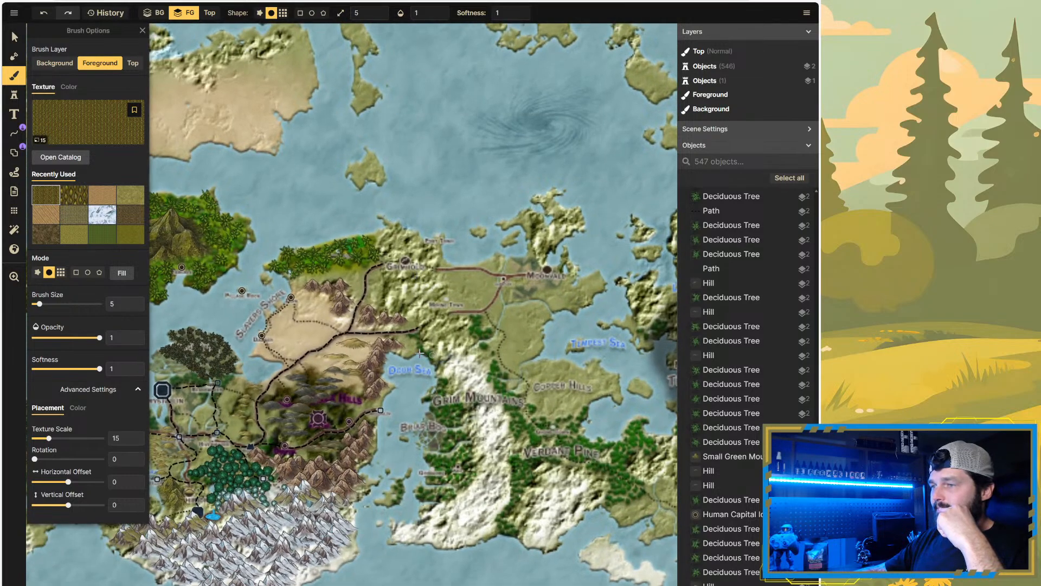
pyautogui.scroll(5, 400, 350)
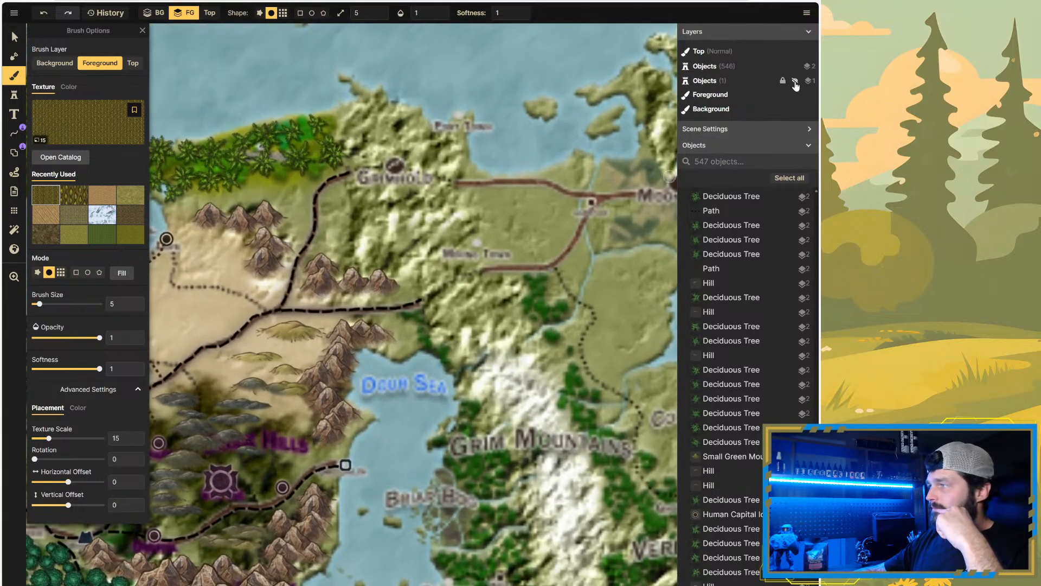
pyautogui.click(795, 82)
pyautogui.click(795, 82)
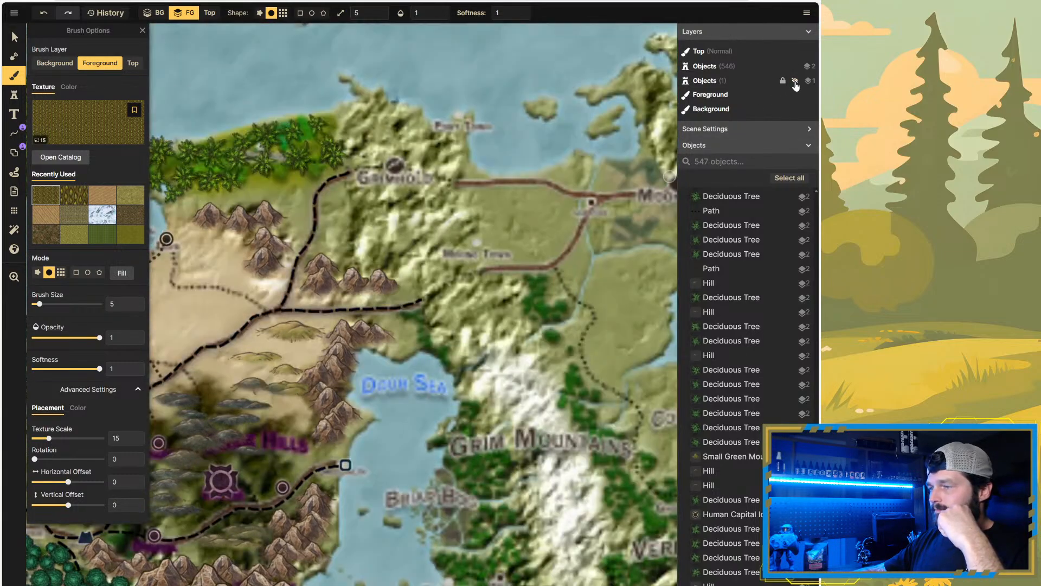
pyautogui.click(795, 82)
pyautogui.click(795, 81)
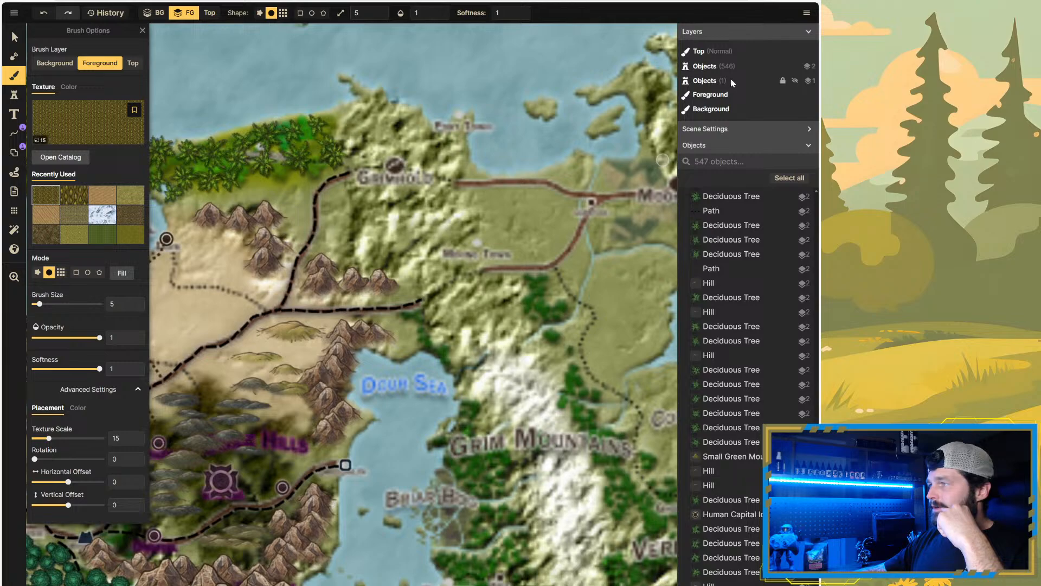
# Step: Switch from painting to object selection, and toggle the reference map layer off and on to compare the coastlines
pyautogui.click(14, 100)
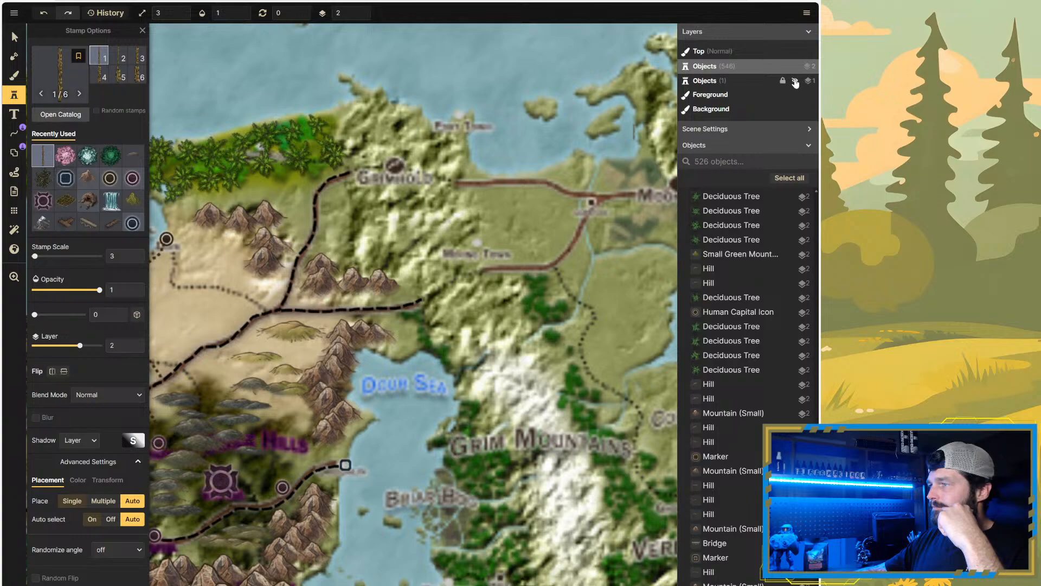
pyautogui.click(796, 81)
pyautogui.click(795, 81)
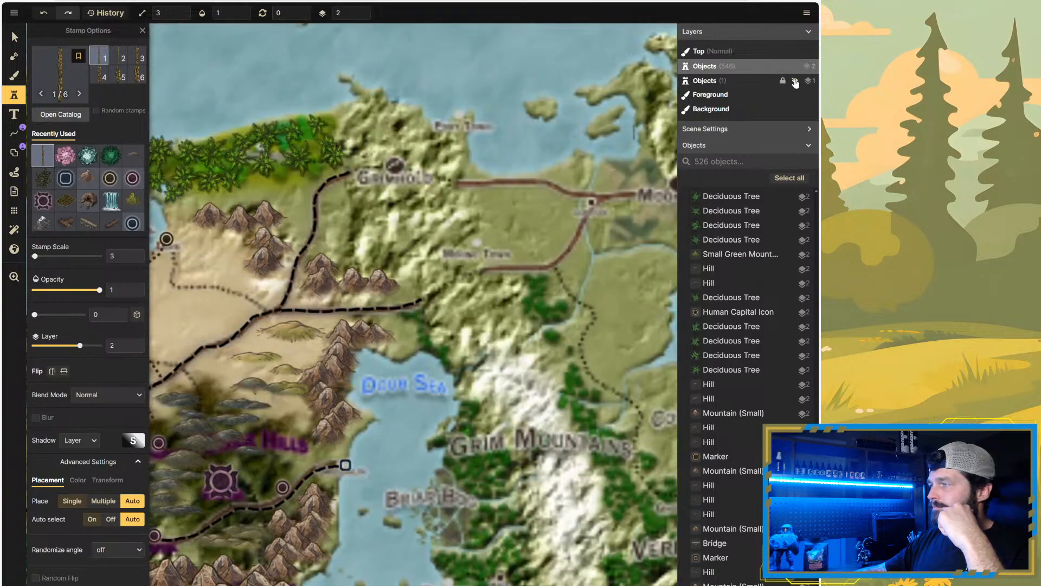
pyautogui.click(12, 39)
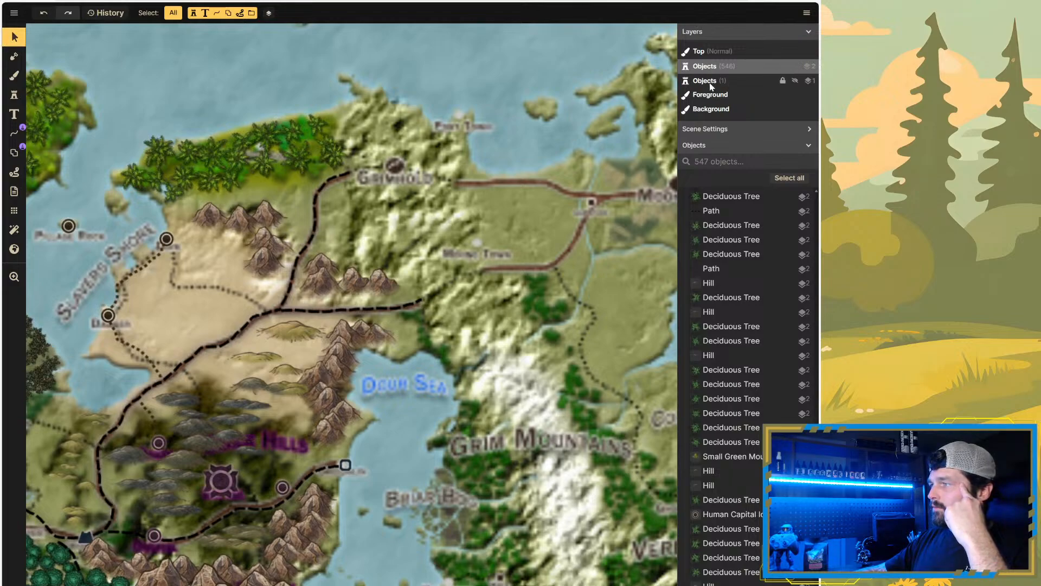
pyautogui.click(795, 81)
pyautogui.click(796, 81)
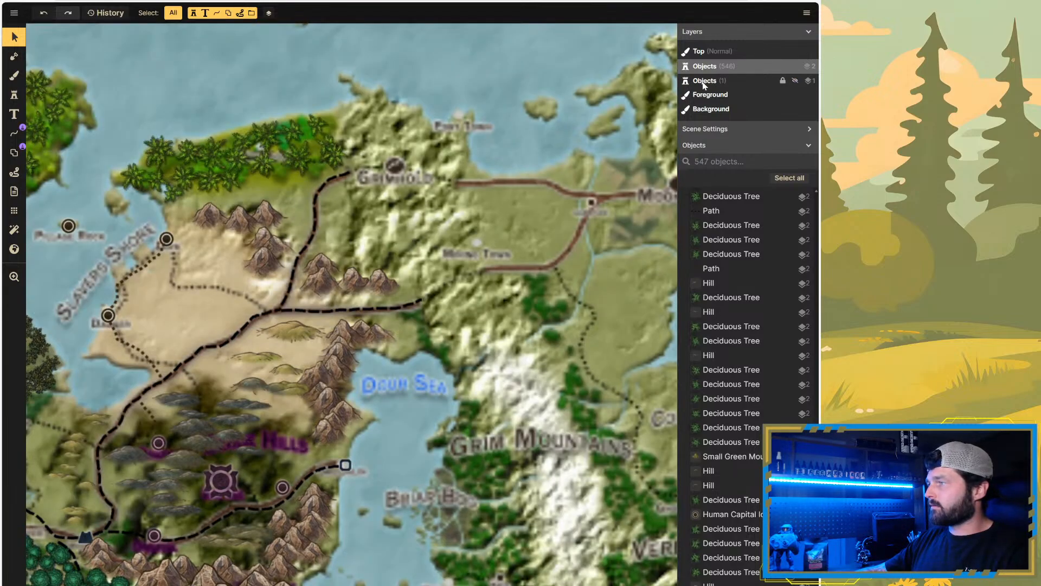
# Step: Look through the objects list and collapse it, check the scene settings, and compare the map with and without the reference layer
pyautogui.scroll(-5, 726, 206)
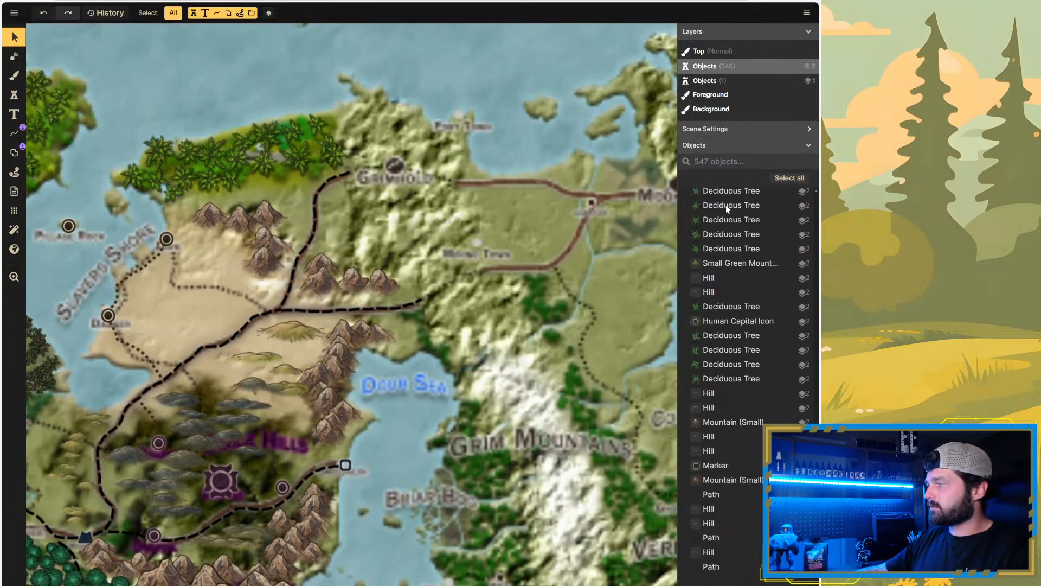
pyautogui.scroll(-6, 726, 207)
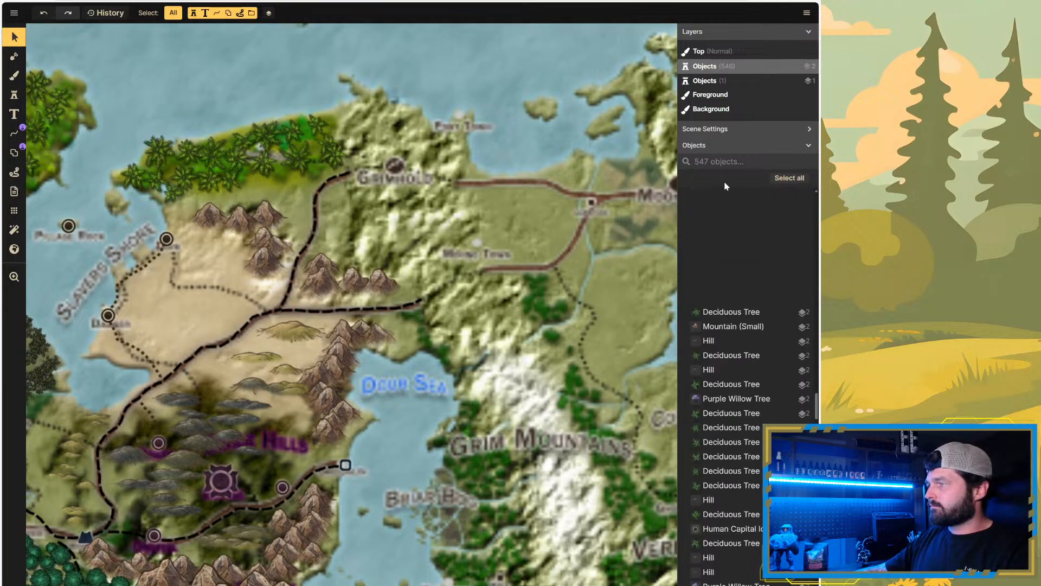
pyautogui.click(734, 151)
pyautogui.click(734, 131)
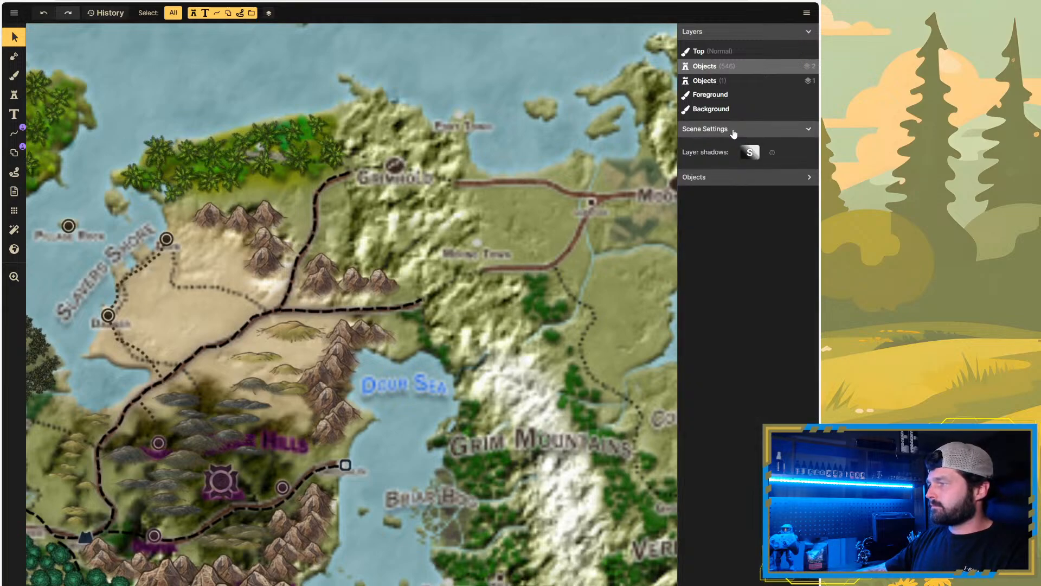
pyautogui.click(735, 130)
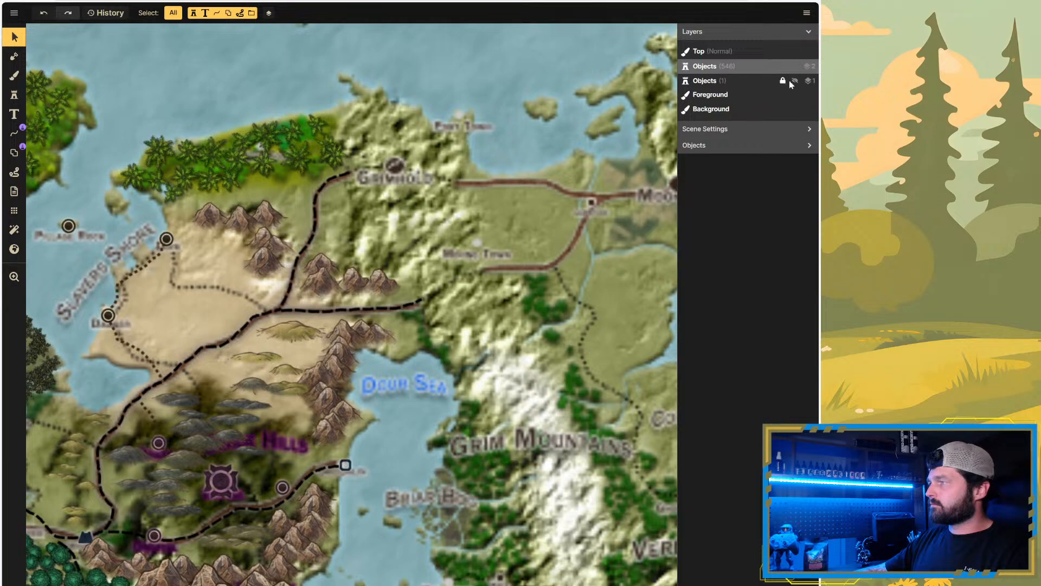
pyautogui.click(795, 82)
pyautogui.click(796, 82)
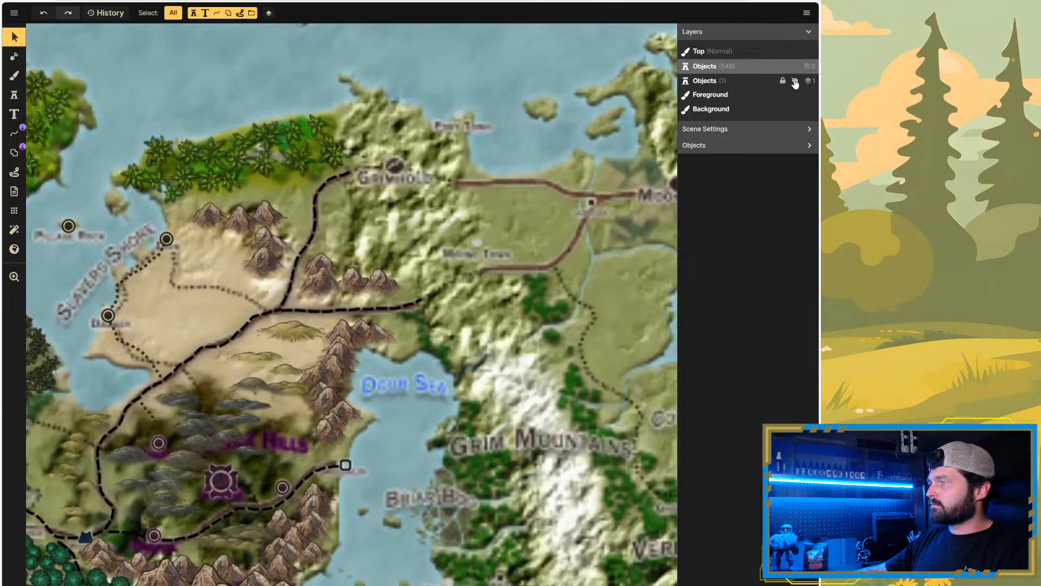
# Step: Select the reference map image and set its opacity to 0.5 so the painted land shows through
pyautogui.click(537, 135)
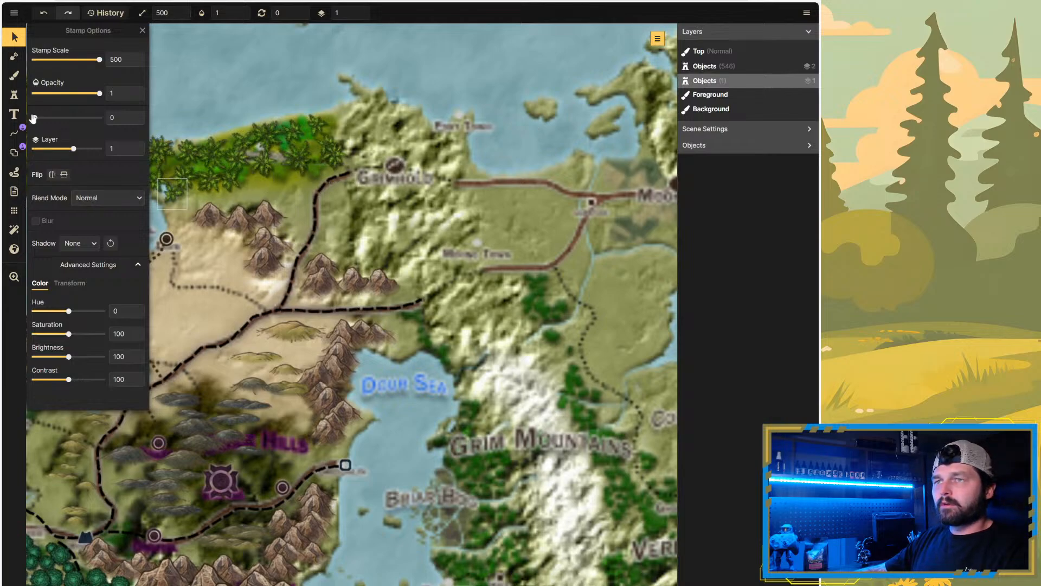
pyautogui.click(122, 93)
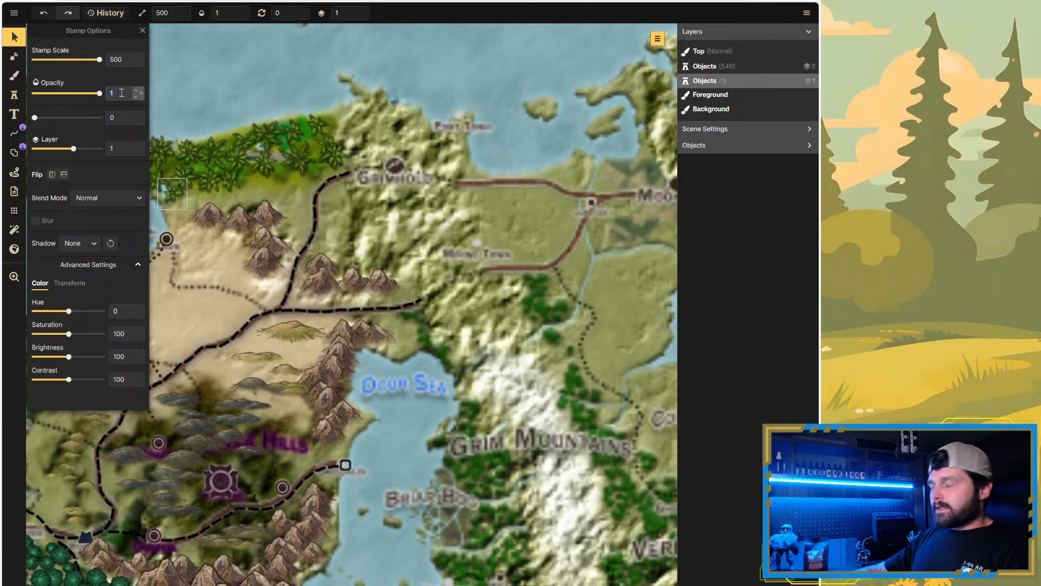
pyautogui.press('BackSpace')
pyautogui.write('.75')
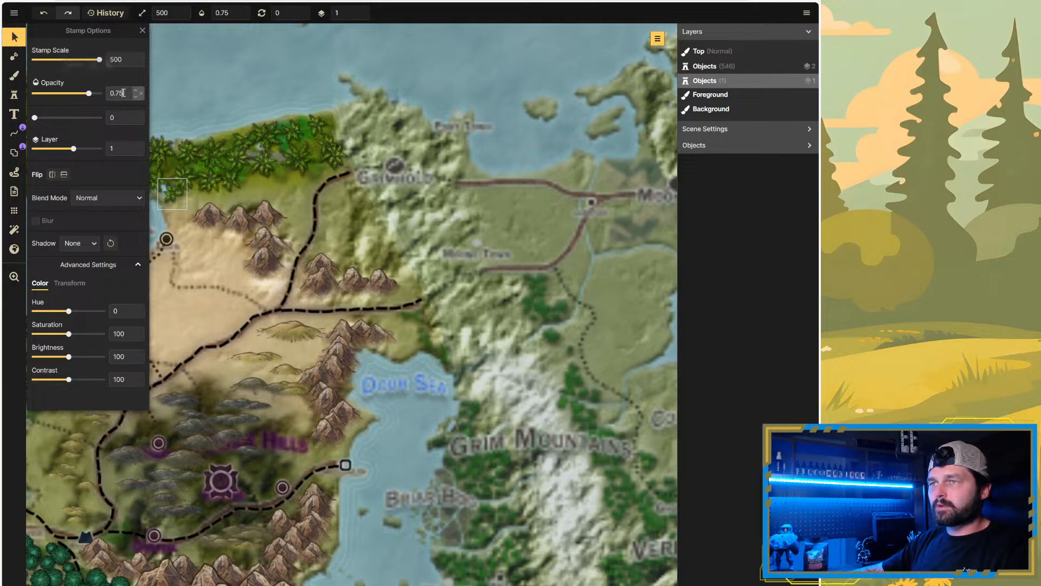
pyautogui.write('.5')
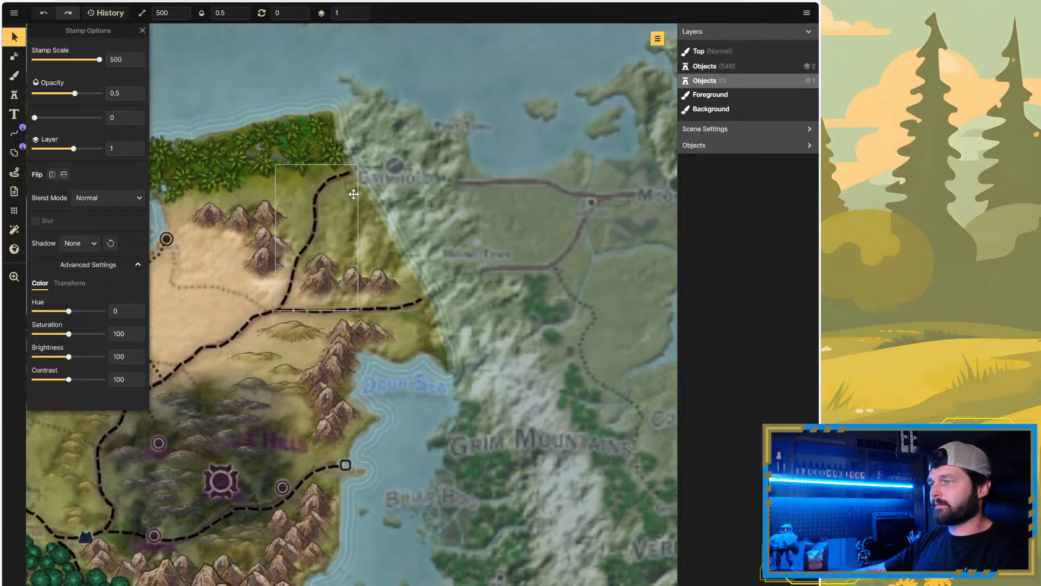
# Step: Set up the land mask tool in Add mode with a round brush of size 2
pyautogui.click(15, 59)
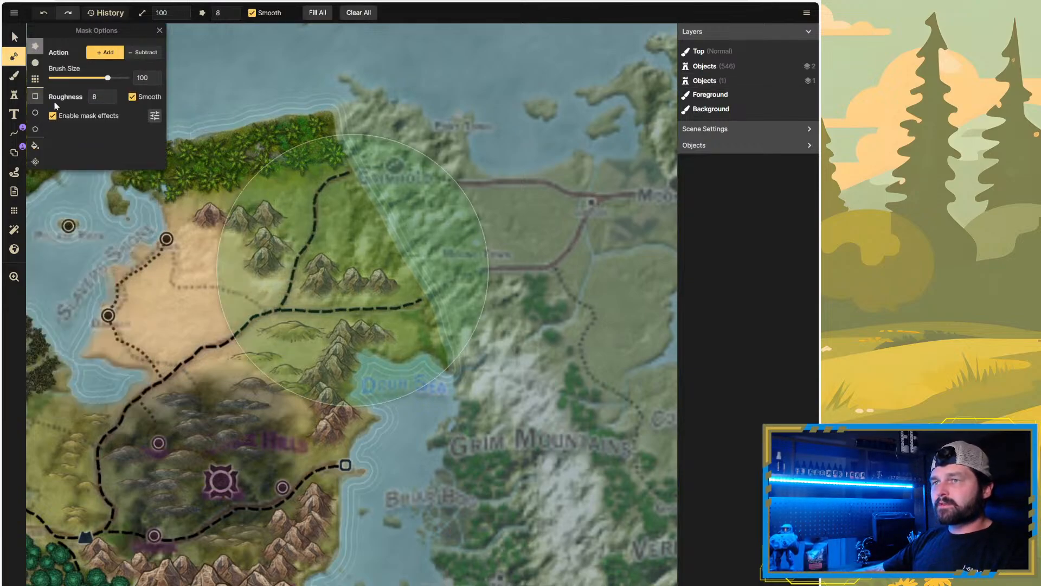
pyautogui.click(34, 64)
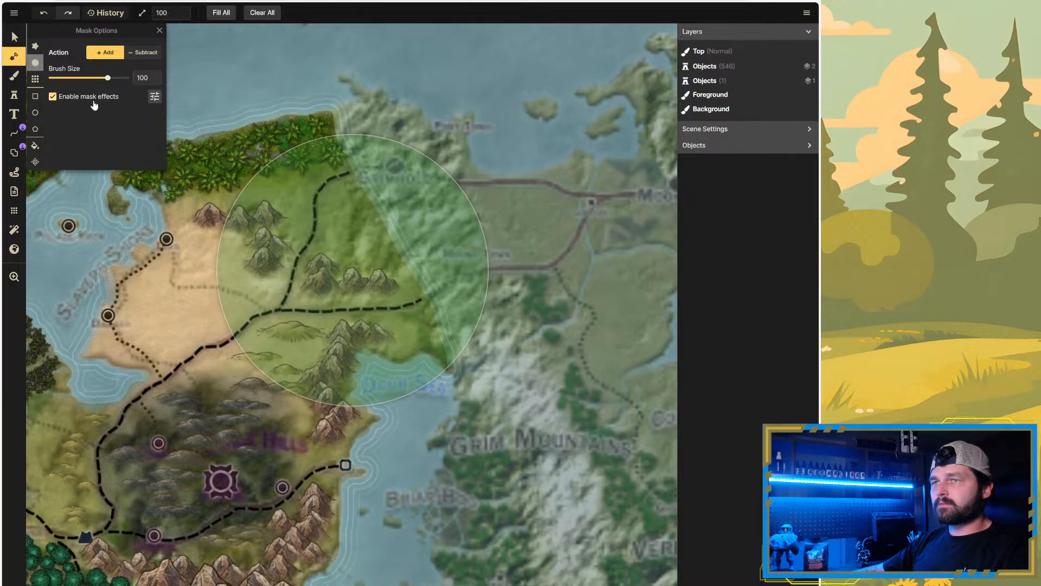
pyautogui.doubleClick(142, 77)
pyautogui.write('2')
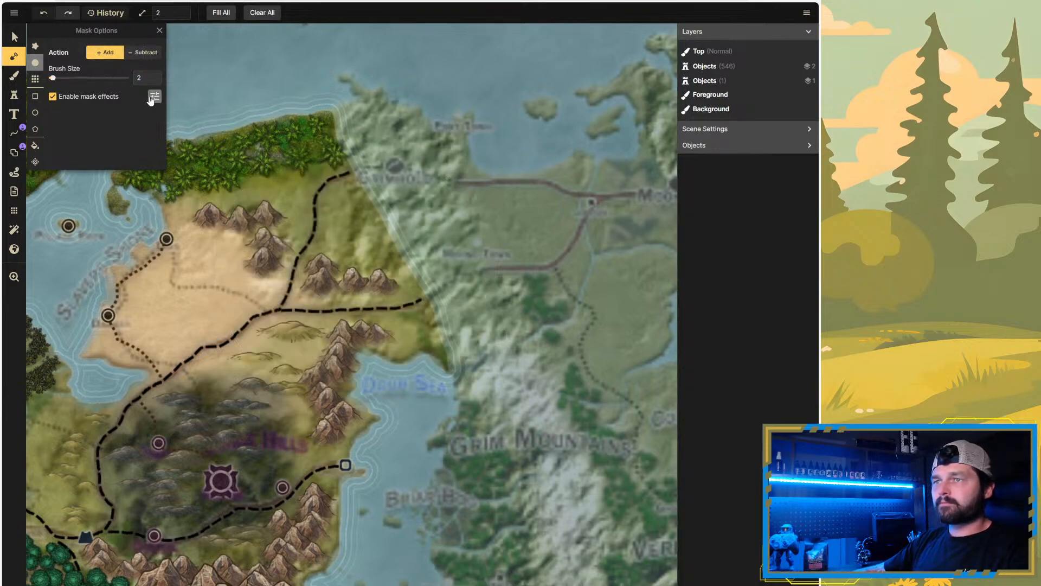
# Step: Trace the Dour Sea's eastern shore with added land, down to the small peninsula beside the Grim Mountains label
pyautogui.scroll(3, 469, 405)
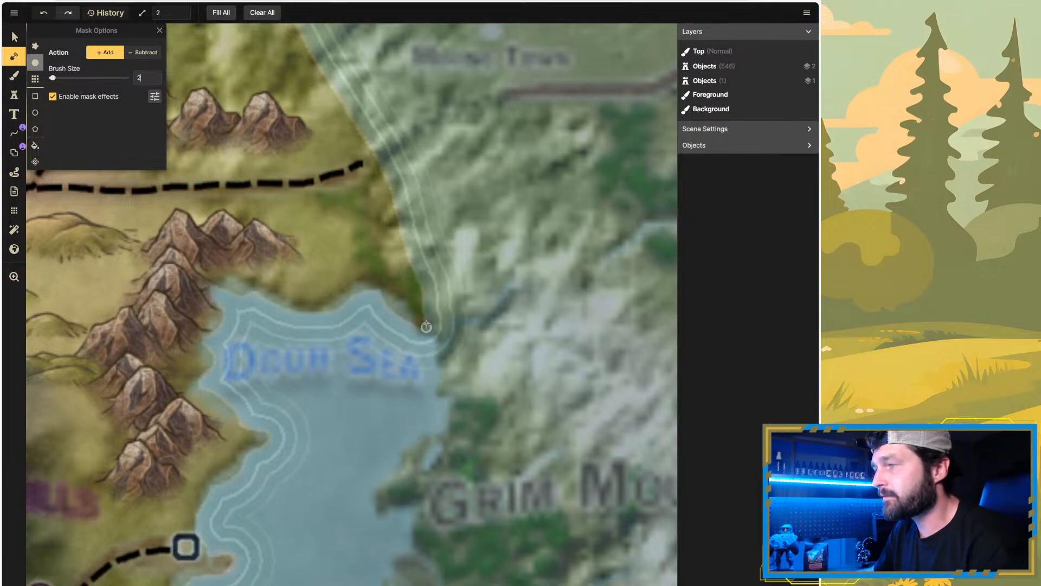
pyautogui.moveTo(419, 324)
pyautogui.mouseDown()
pyautogui.moveTo(443, 393)
pyautogui.moveTo(459, 394)
pyautogui.moveTo(456, 408)
pyautogui.moveTo(448, 434)
pyautogui.moveTo(425, 438)
pyautogui.moveTo(406, 460)
pyautogui.moveTo(383, 510)
pyautogui.moveTo(423, 520)
pyautogui.mouseUp()
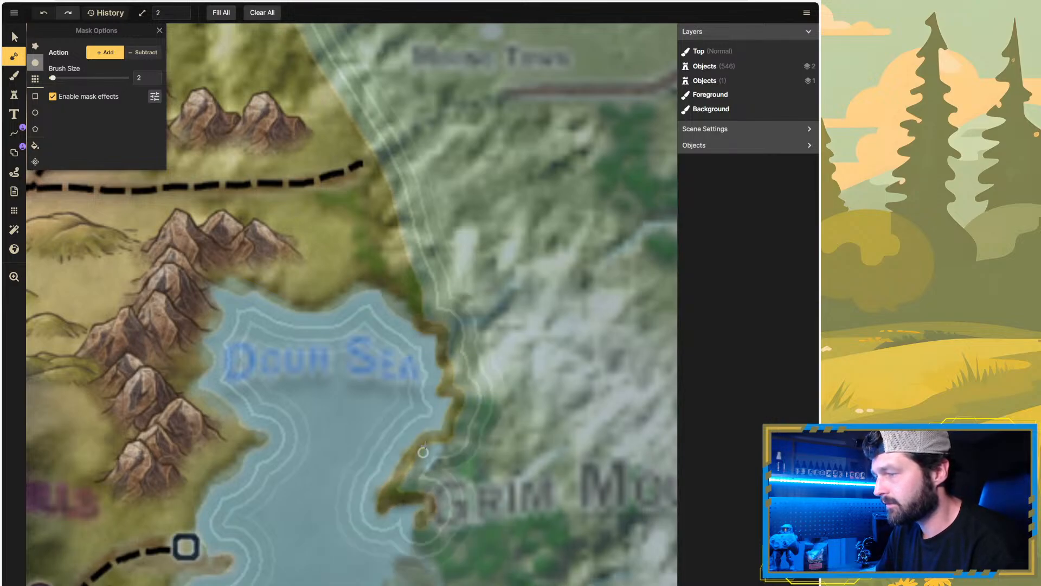
pyautogui.moveTo(423, 466)
pyautogui.mouseDown()
pyautogui.moveTo(431, 474)
pyautogui.moveTo(442, 461)
pyautogui.moveTo(448, 432)
pyautogui.mouseUp()
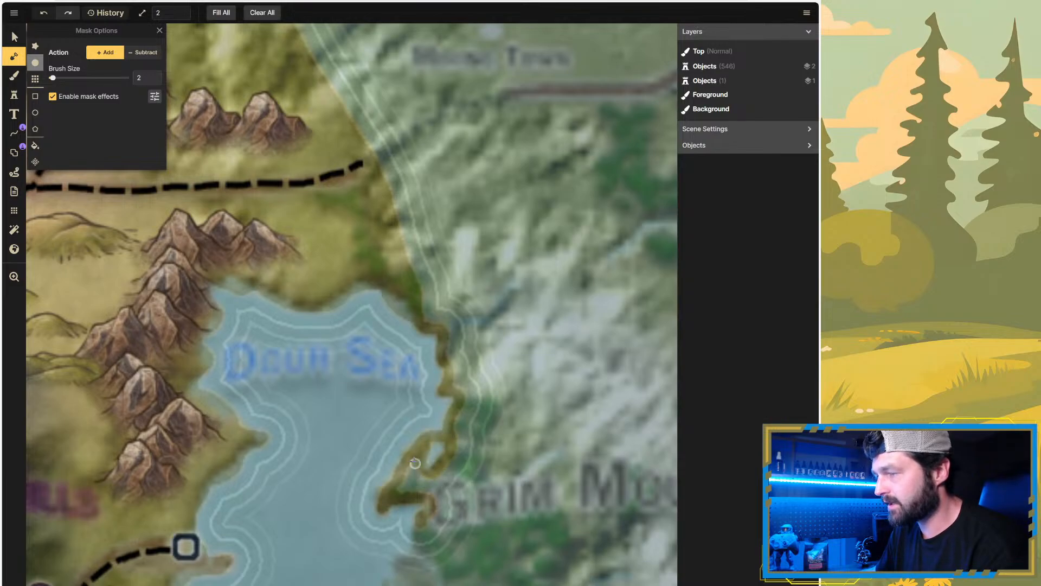
# Step: Try extending the traced coastline south from the Grim Mountains peninsula and inland above the Briar label, and undo it
pyautogui.scroll(-2, 493, 542)
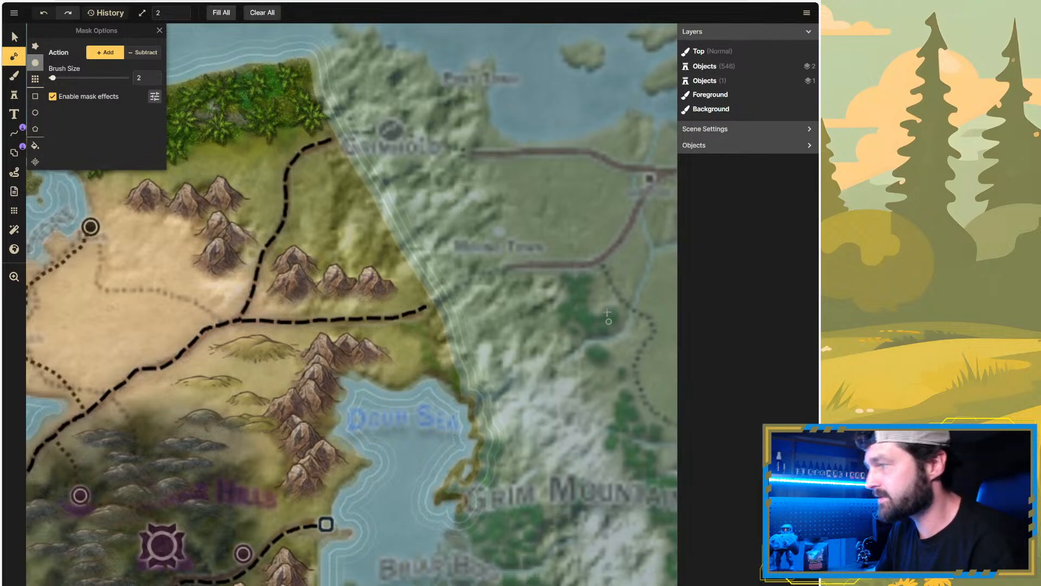
pyautogui.scroll(-4, 479, 402)
pyautogui.scroll(-1, 480, 402)
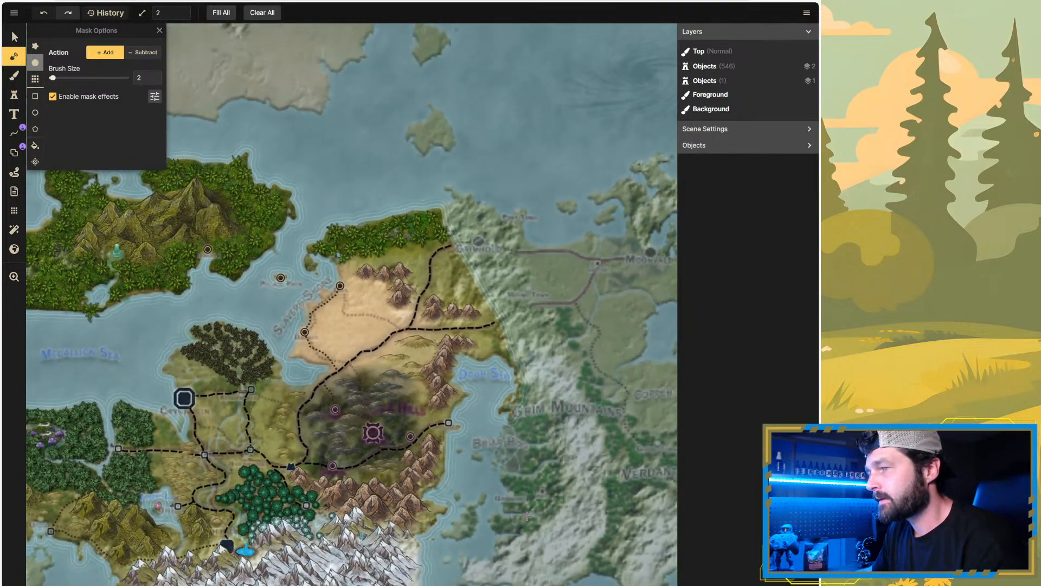
pyautogui.scroll(5, 544, 518)
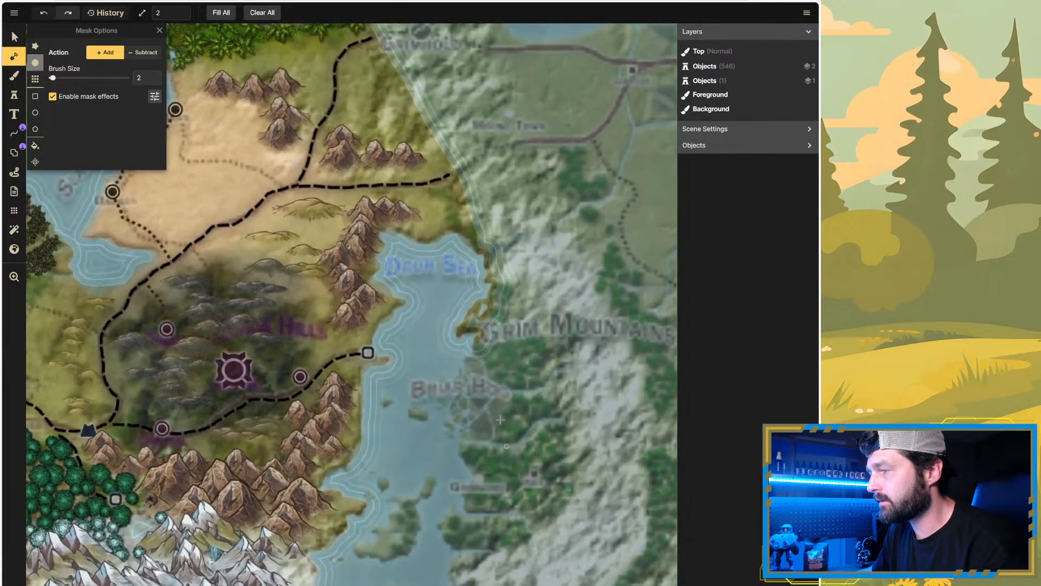
pyautogui.scroll(1, 500, 418)
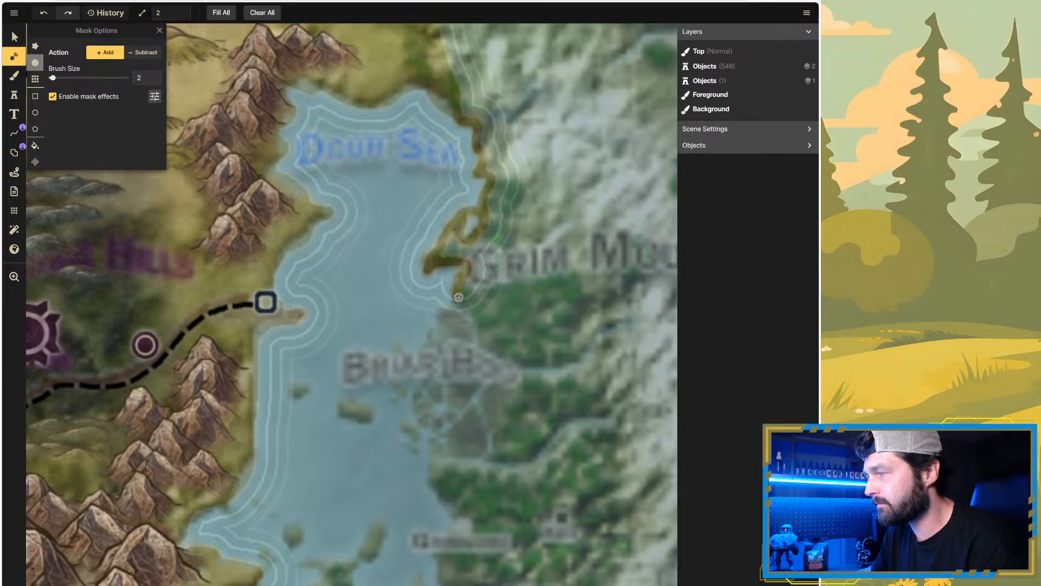
pyautogui.moveTo(463, 302); pyautogui.dragTo(485, 340)
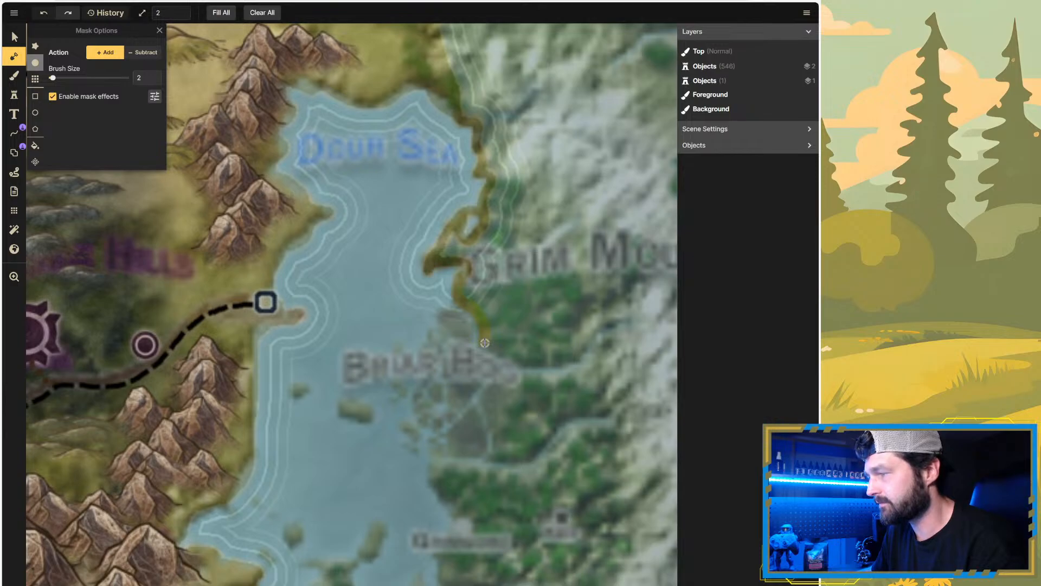
pyautogui.moveTo(488, 343)
pyautogui.mouseDown()
pyautogui.moveTo(531, 363)
pyautogui.moveTo(559, 360)
pyautogui.moveTo(633, 319)
pyautogui.mouseUp()
pyautogui.hotkey('ctrl', 'z')
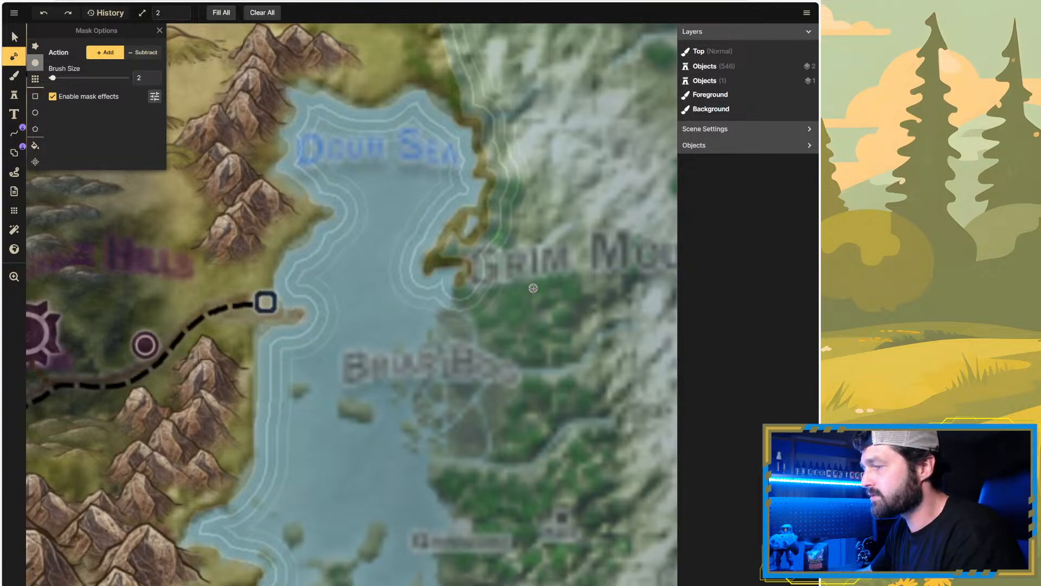
# Step: Try tracing the coast south from the Grim Mountains peninsula past the Briar label, once inland and once along the shoreline, and undo both strokes
pyautogui.scroll(-2, 575, 271)
pyautogui.scroll(2, 570, 486)
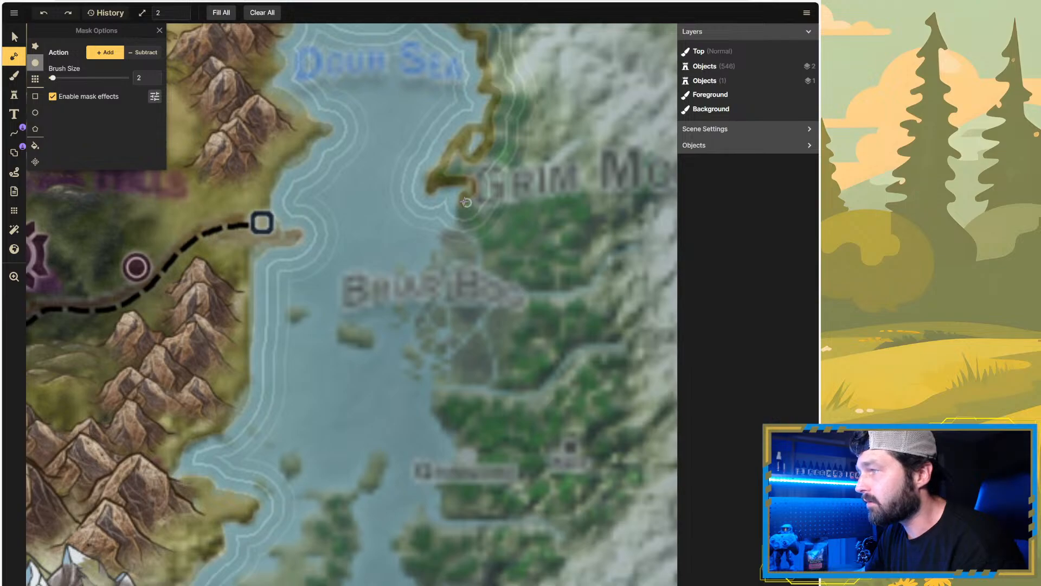
pyautogui.moveTo(463, 195)
pyautogui.mouseDown()
pyautogui.moveTo(461, 215)
pyautogui.moveTo(486, 246)
pyautogui.moveTo(511, 325)
pyautogui.moveTo(491, 382)
pyautogui.moveTo(434, 392)
pyautogui.moveTo(431, 405)
pyautogui.moveTo(464, 461)
pyautogui.moveTo(448, 505)
pyautogui.mouseUp()
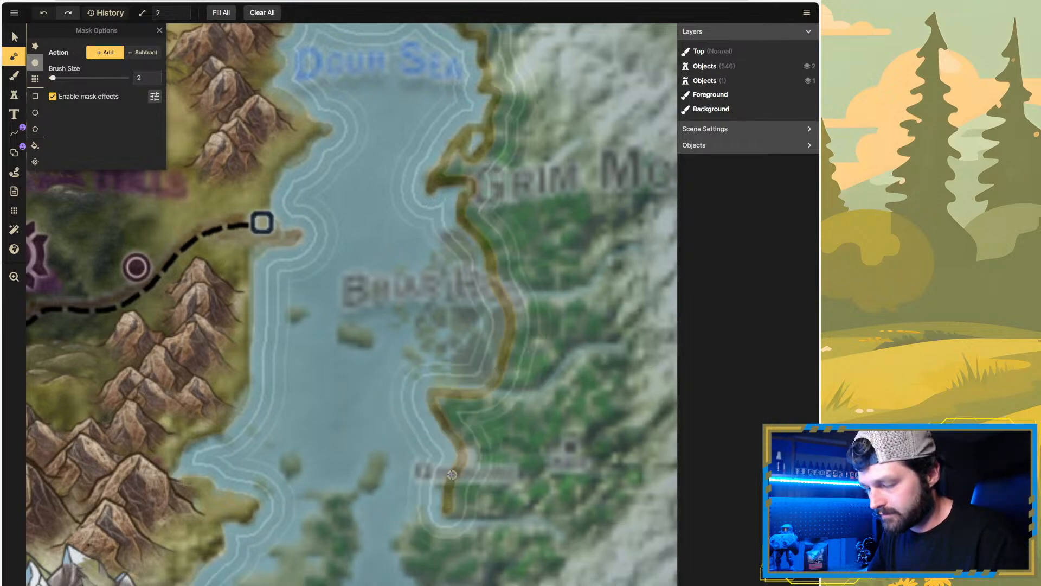
pyautogui.hotkey('ctrl', 'z')
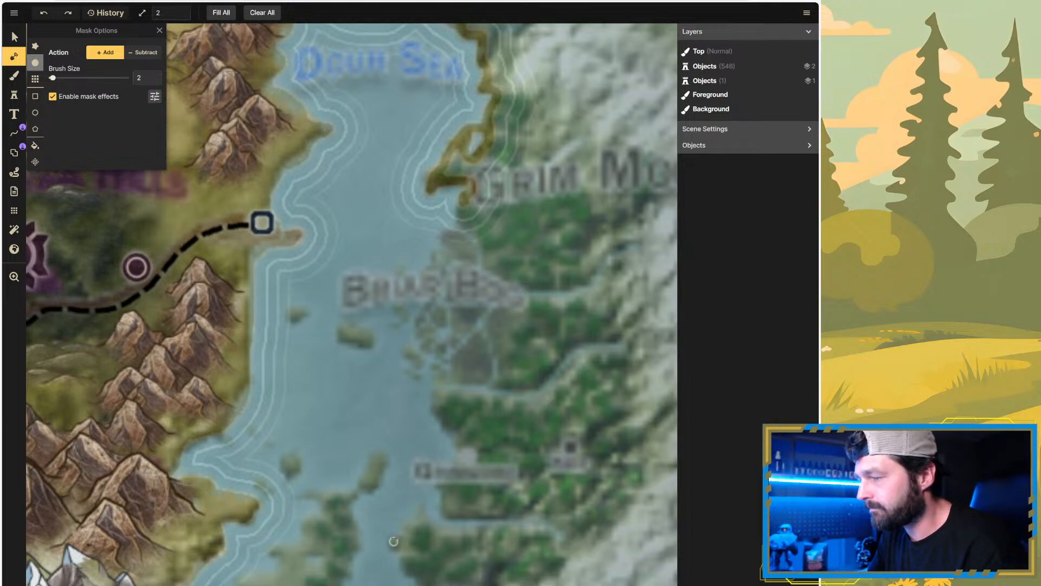
pyautogui.moveTo(394, 541)
pyautogui.mouseDown()
pyautogui.moveTo(463, 461)
pyautogui.moveTo(440, 431)
pyautogui.moveTo(417, 311)
pyautogui.moveTo(442, 218)
pyautogui.mouseUp()
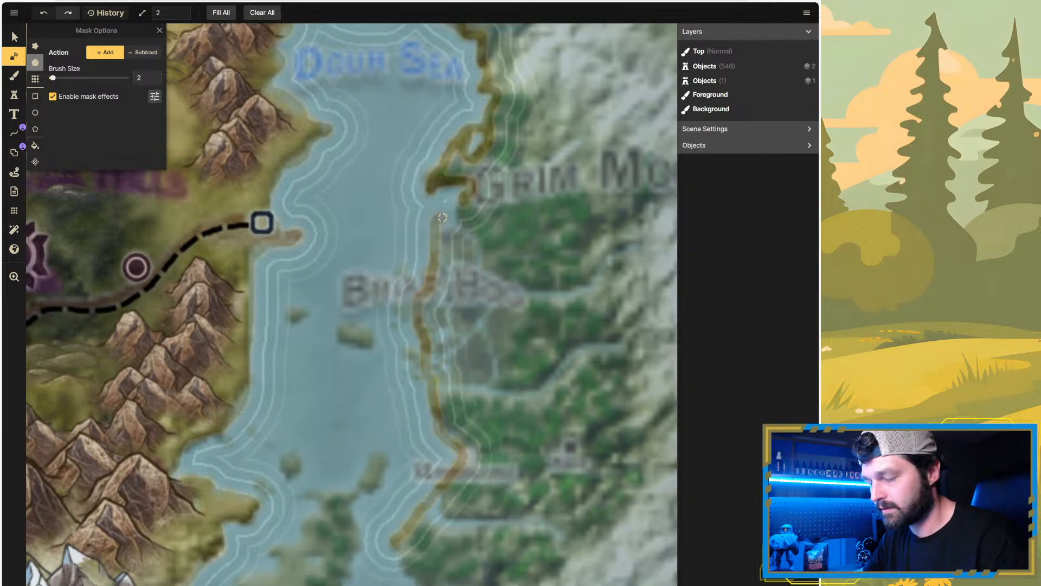
pyautogui.hotkey('ctrl', 'z')
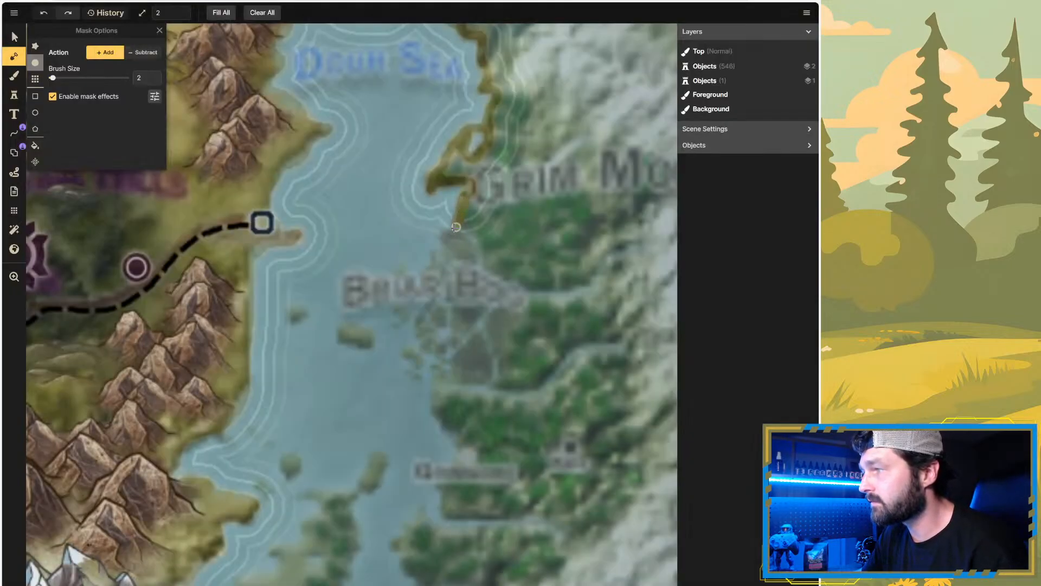
# Step: Trace the eastern shore with added land from the Grim Mountains peninsula, past the Briar label, down to the snowy southern headland
pyautogui.moveTo(455, 227)
pyautogui.mouseDown()
pyautogui.moveTo(422, 292)
pyautogui.moveTo(419, 336)
pyautogui.moveTo(438, 356)
pyautogui.moveTo(444, 428)
pyautogui.mouseUp()
pyautogui.scroll(-3, 590, 374)
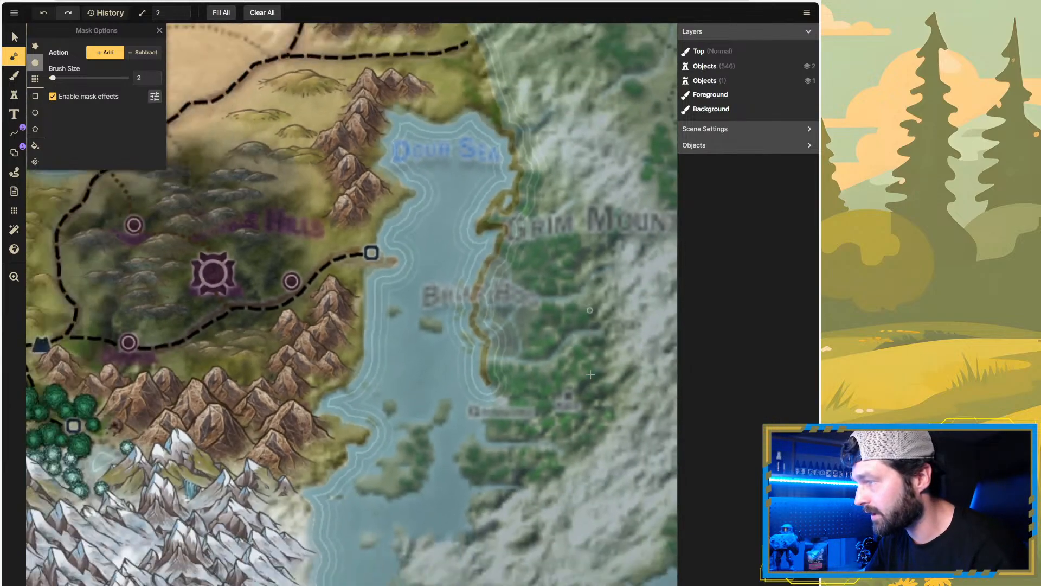
pyautogui.scroll(-2, 590, 374)
pyautogui.scroll(5, 531, 342)
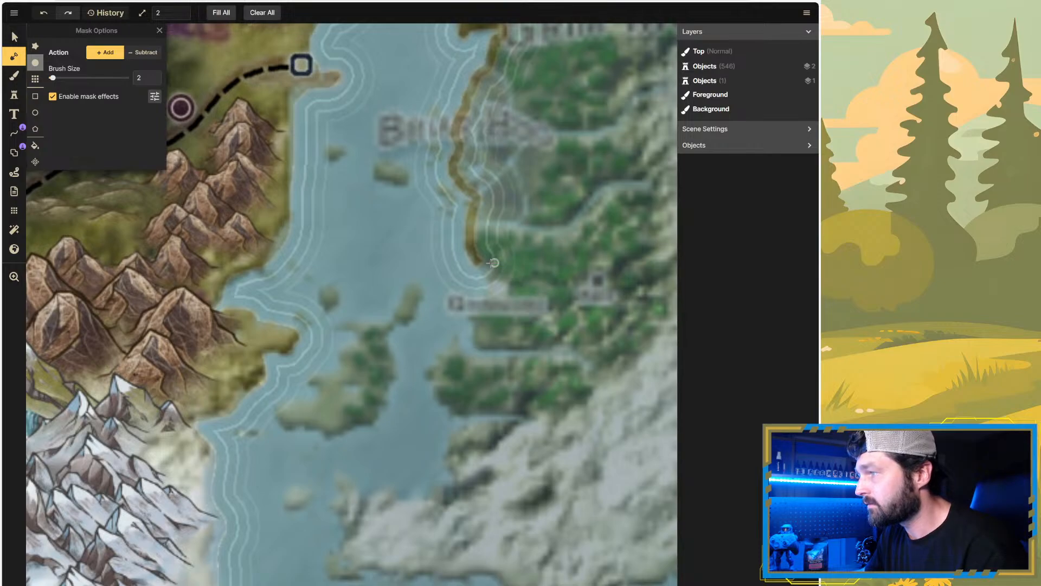
pyautogui.moveTo(481, 265)
pyautogui.mouseDown()
pyautogui.moveTo(484, 308)
pyautogui.moveTo(432, 376)
pyautogui.moveTo(455, 416)
pyautogui.moveTo(459, 496)
pyautogui.mouseUp()
pyautogui.scroll(-4, 632, 355)
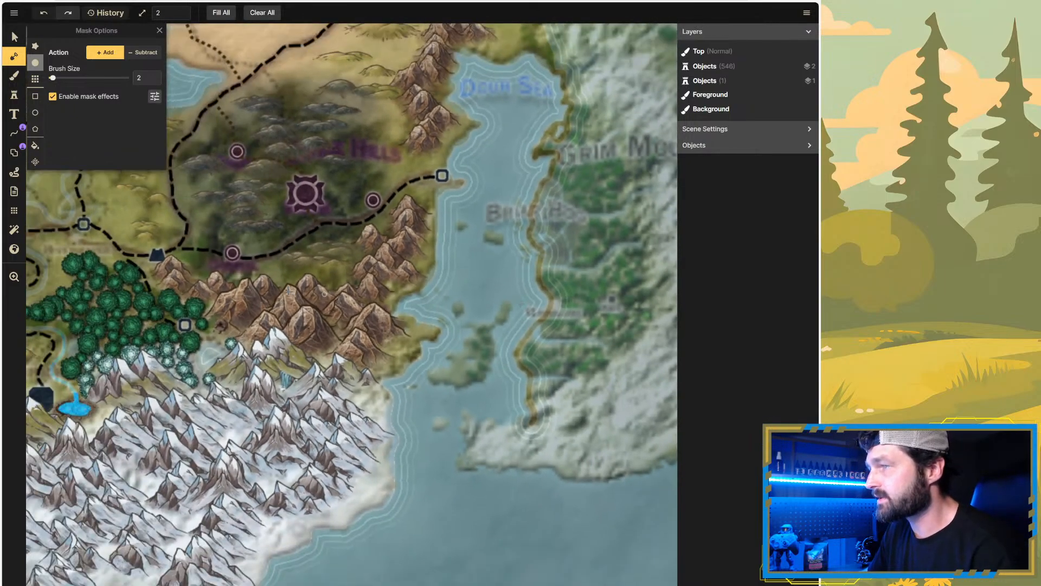
# Step: Outline the snowy headland's western tip and trace its southern coast eastward with added land
pyautogui.scroll(-8, 289, 291)
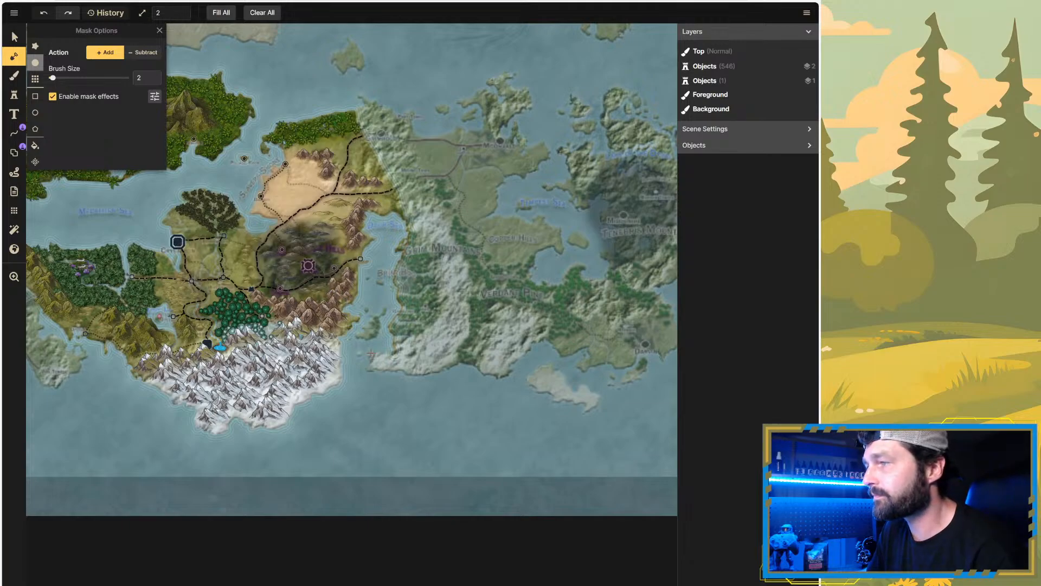
pyautogui.scroll(8, 374, 355)
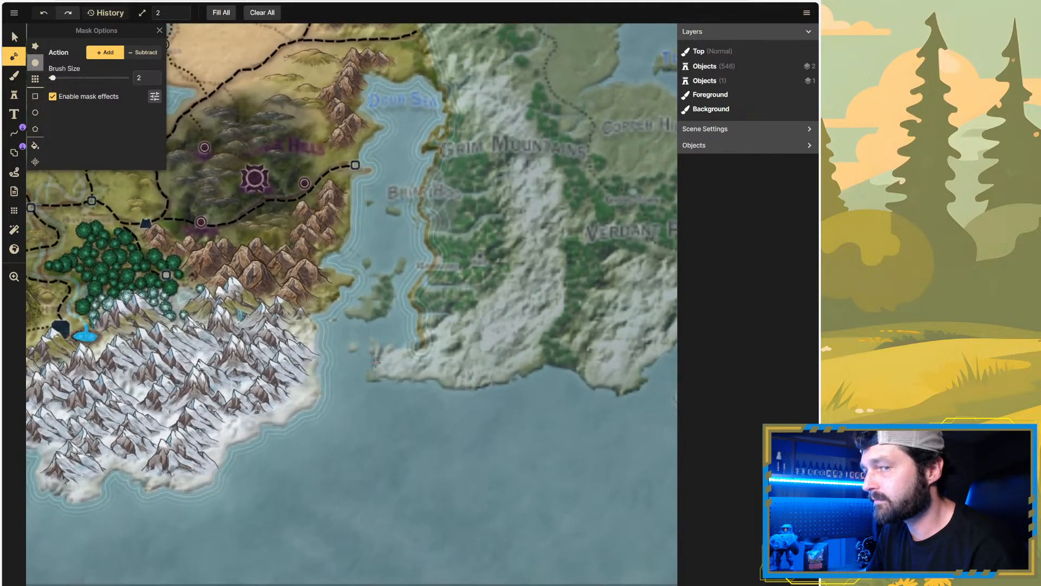
pyautogui.scroll(1, 390, 356)
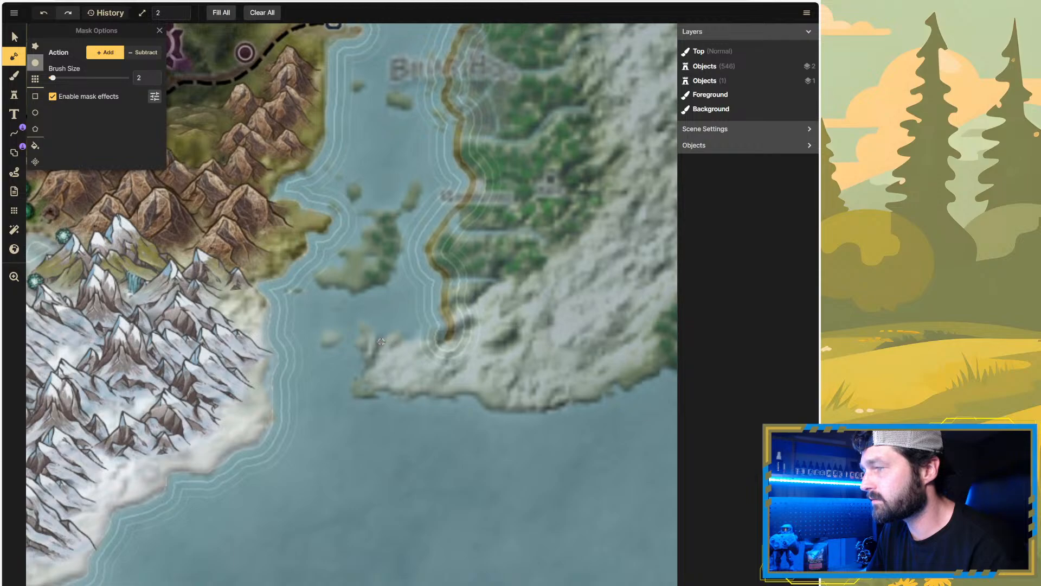
pyautogui.moveTo(402, 340); pyautogui.dragTo(434, 335)
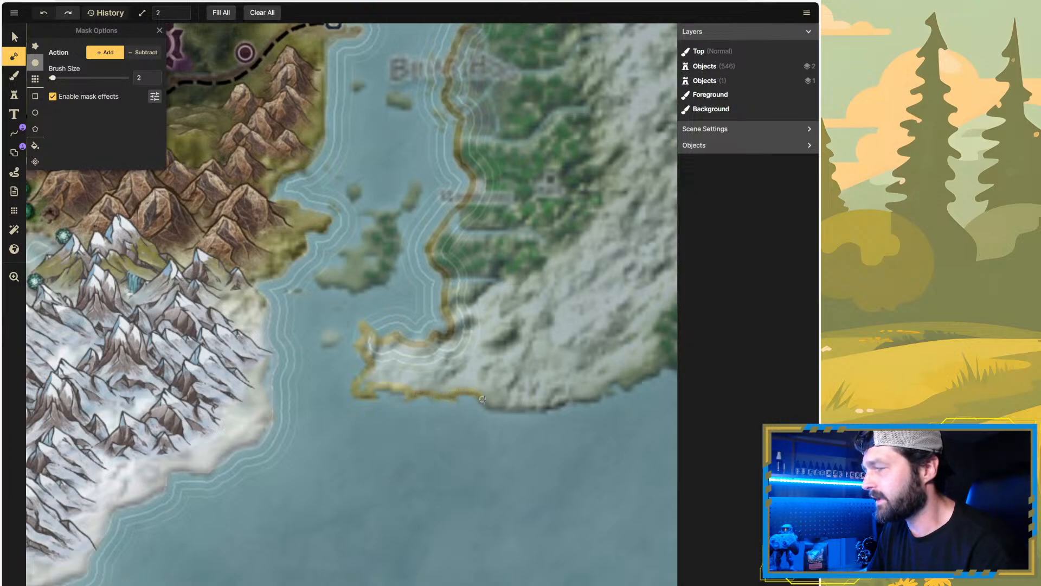
pyautogui.moveTo(518, 408); pyautogui.dragTo(599, 399)
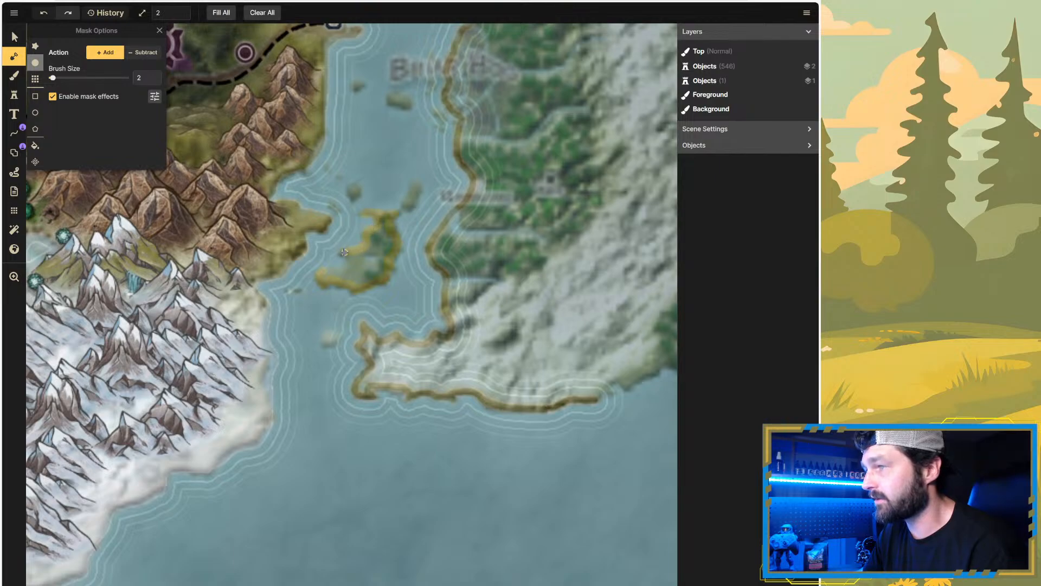
# Step: Finish outlining the forested island in the strait and add the small islets north of it as land
pyautogui.moveTo(339, 270); pyautogui.dragTo(325, 271)
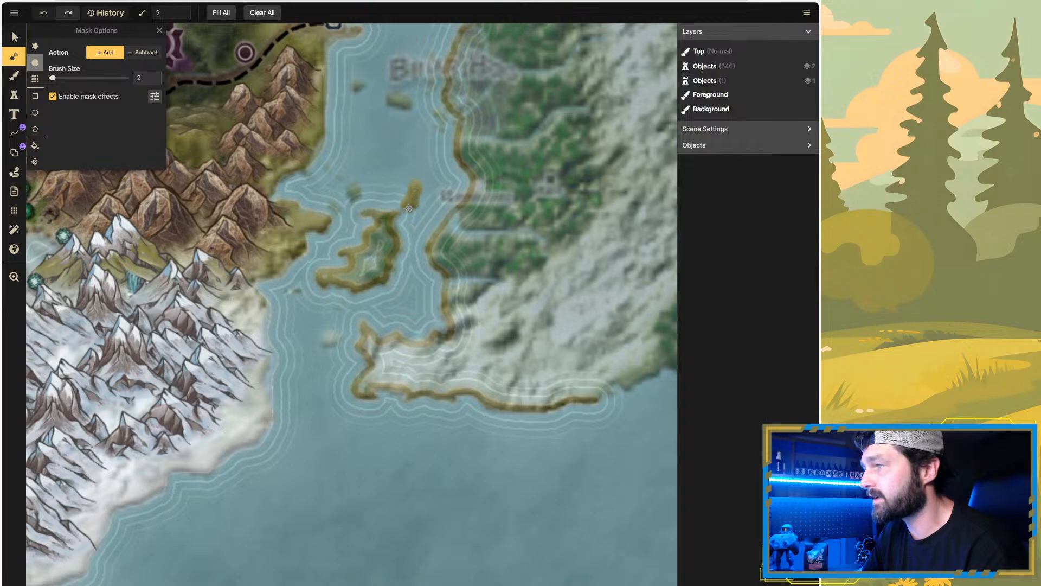
pyautogui.moveTo(409, 209); pyautogui.dragTo(407, 207)
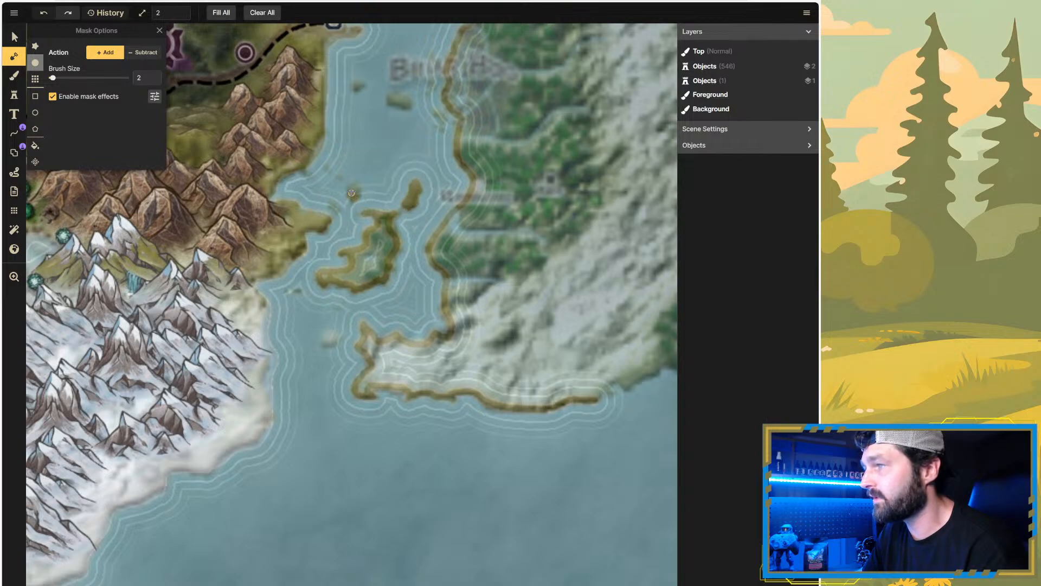
pyautogui.moveTo(356, 193); pyautogui.dragTo(354, 190)
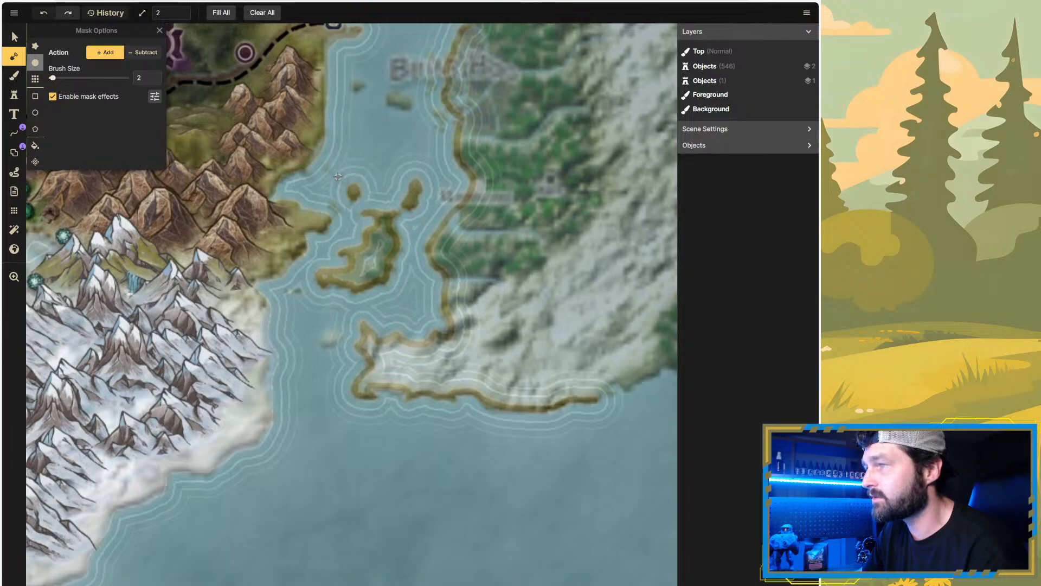
pyautogui.click(337, 176)
pyautogui.click(327, 169)
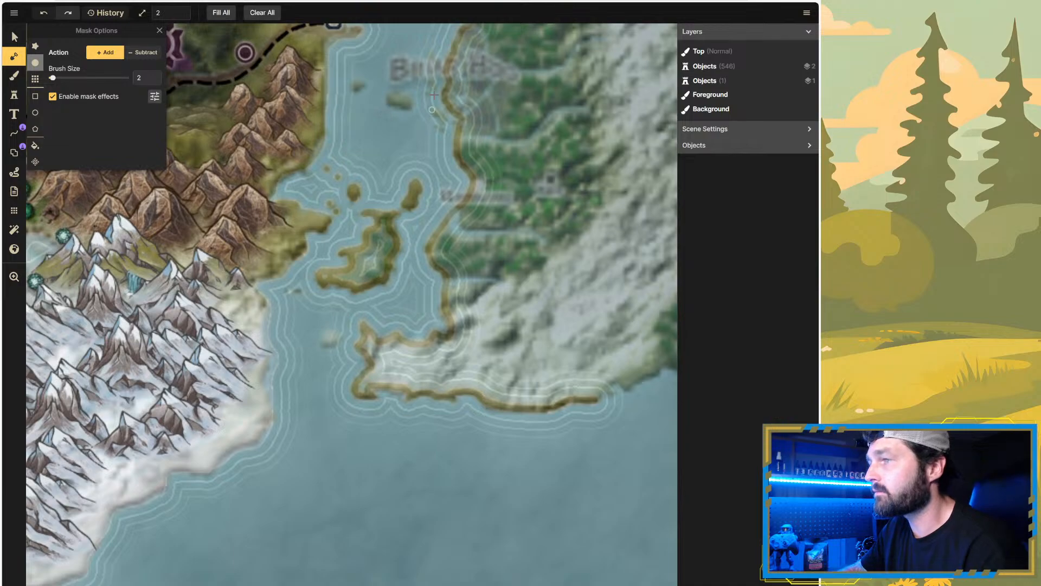
# Step: Draw a north-south land boundary from the bay beside the Verdant Pine label down to the southern coast
pyautogui.scroll(-5, 383, 115)
pyautogui.scroll(6, 449, 92)
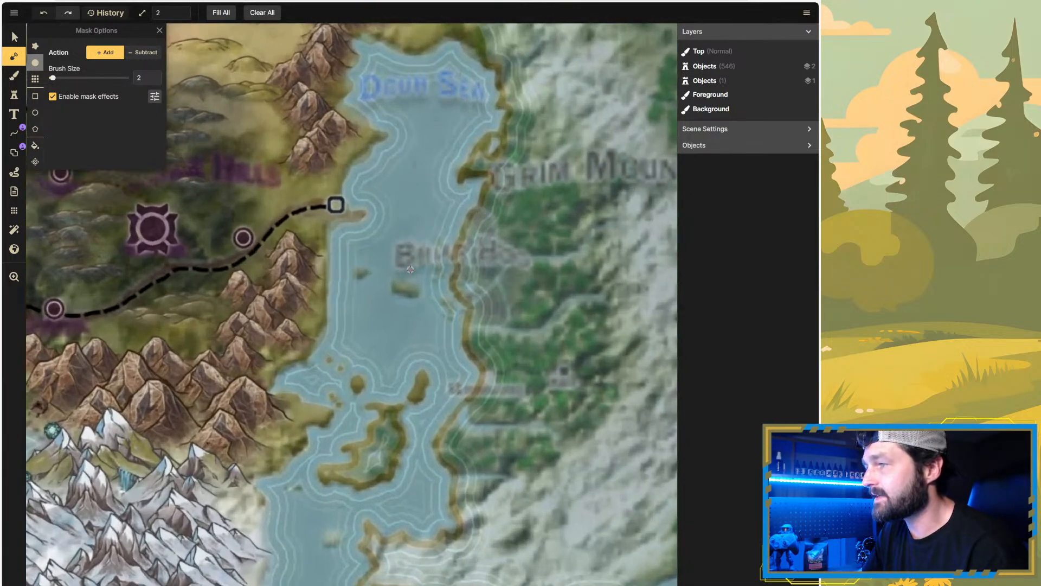
pyautogui.scroll(-5, 467, 317)
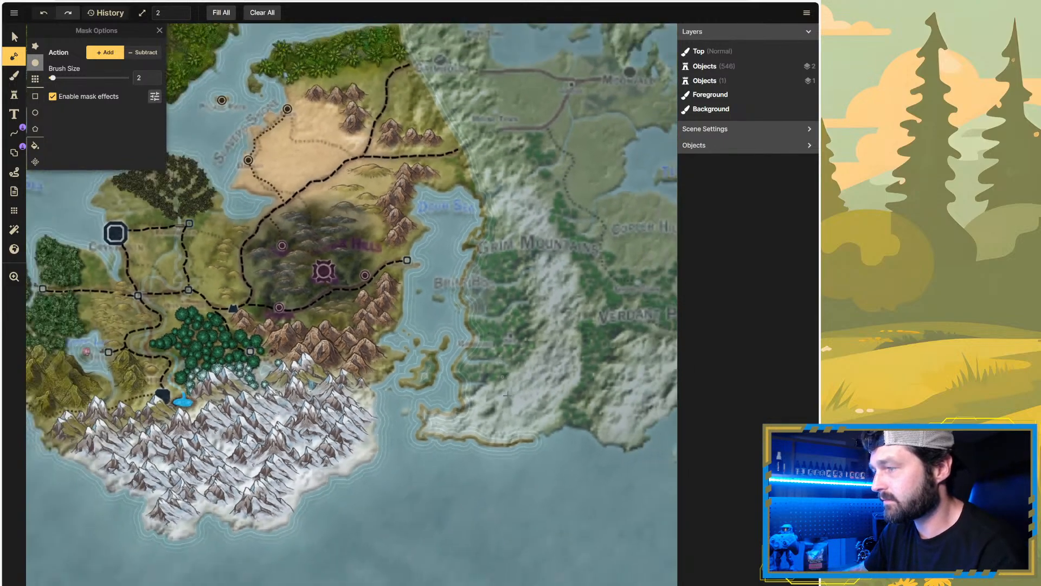
pyautogui.scroll(5, 557, 448)
pyautogui.scroll(-5, 399, 405)
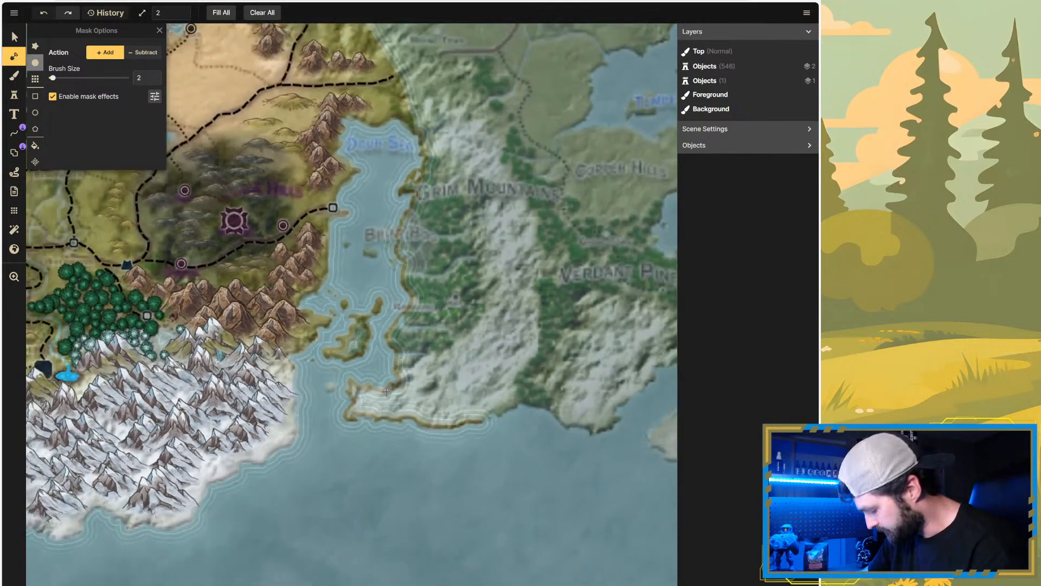
pyautogui.scroll(-6, 352, 387)
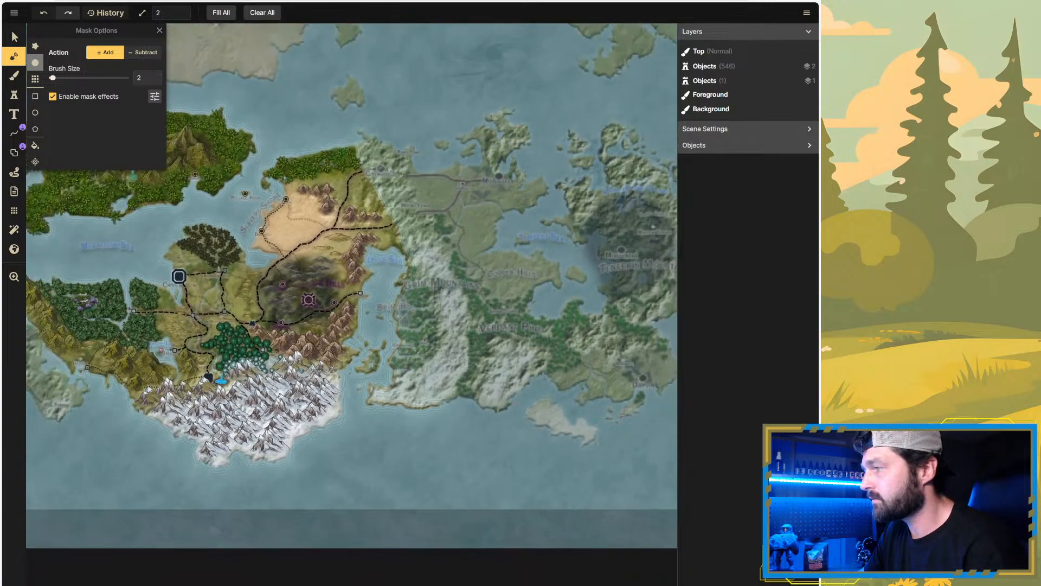
pyautogui.scroll(5, 564, 403)
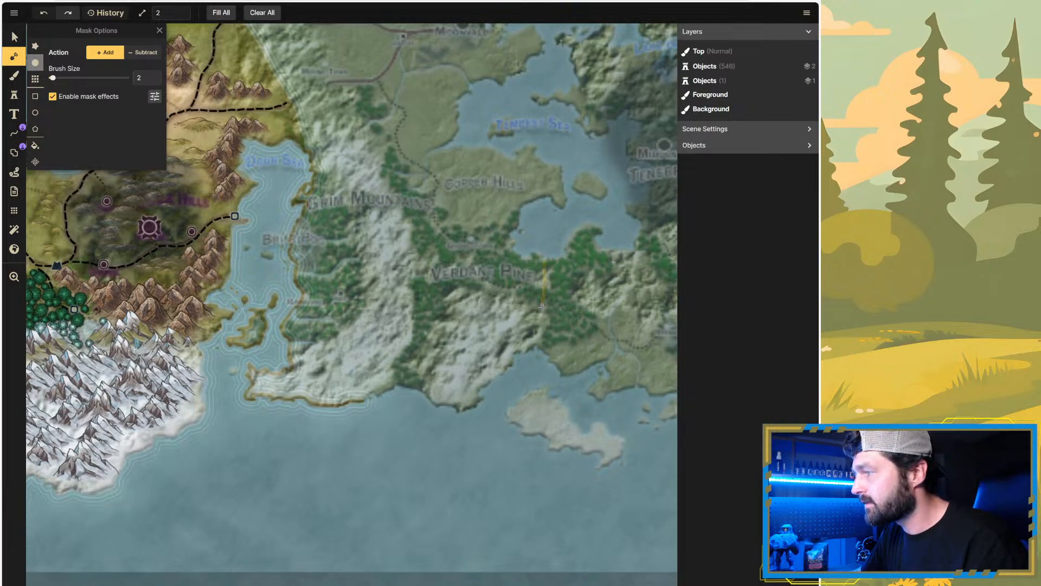
pyautogui.moveTo(535, 343); pyautogui.dragTo(535, 347)
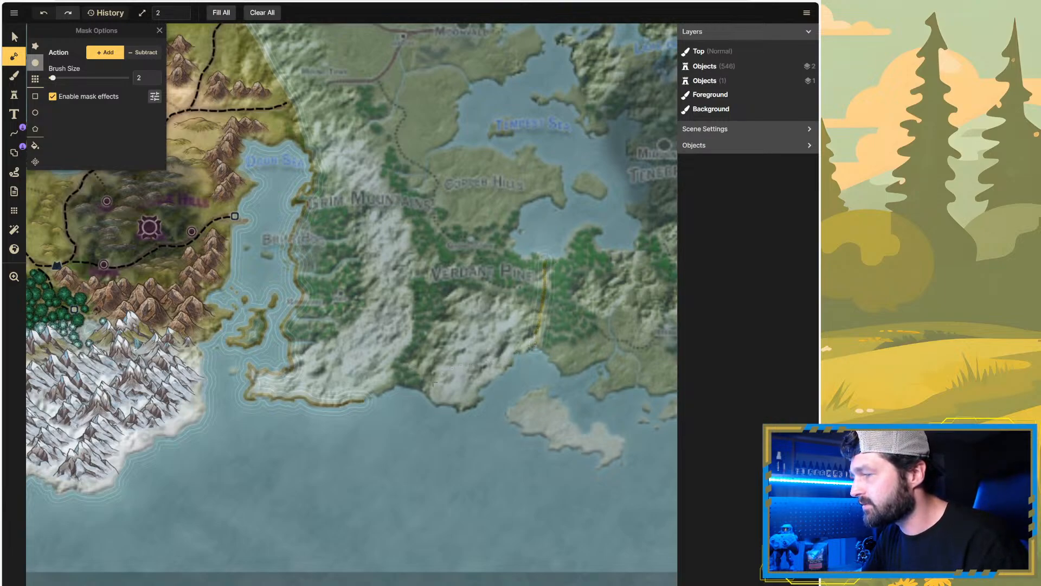
# Step: Trace the southern coast eastward with added land, around the mountainous cape and up to the boundary line east of Verdant Pine
pyautogui.scroll(5, 384, 406)
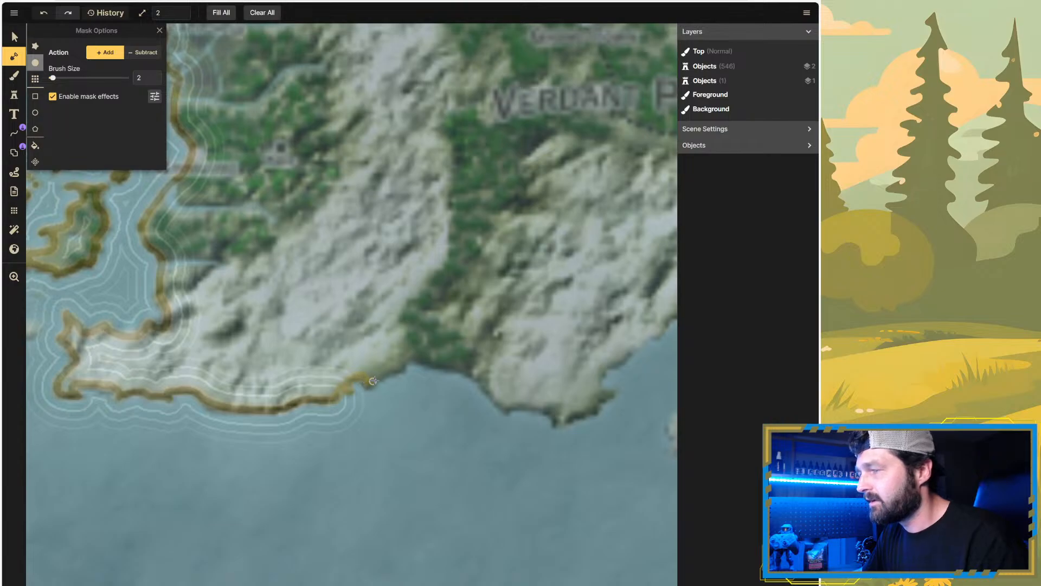
pyautogui.moveTo(408, 355)
pyautogui.mouseDown()
pyautogui.moveTo(463, 368)
pyautogui.moveTo(507, 412)
pyautogui.moveTo(554, 414)
pyautogui.moveTo(559, 427)
pyautogui.moveTo(610, 398)
pyautogui.mouseUp()
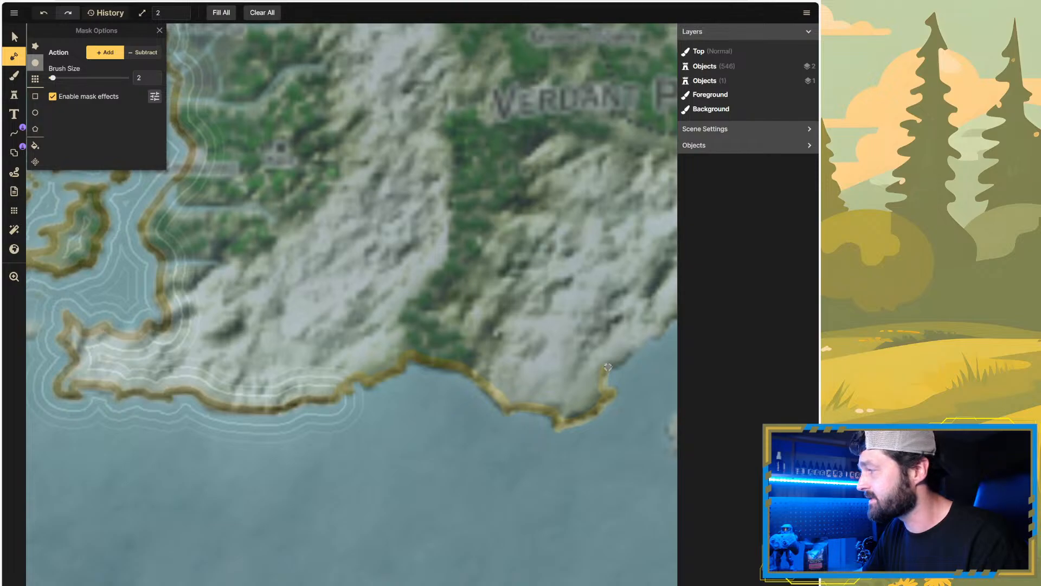
pyautogui.moveTo(613, 367); pyautogui.dragTo(629, 351)
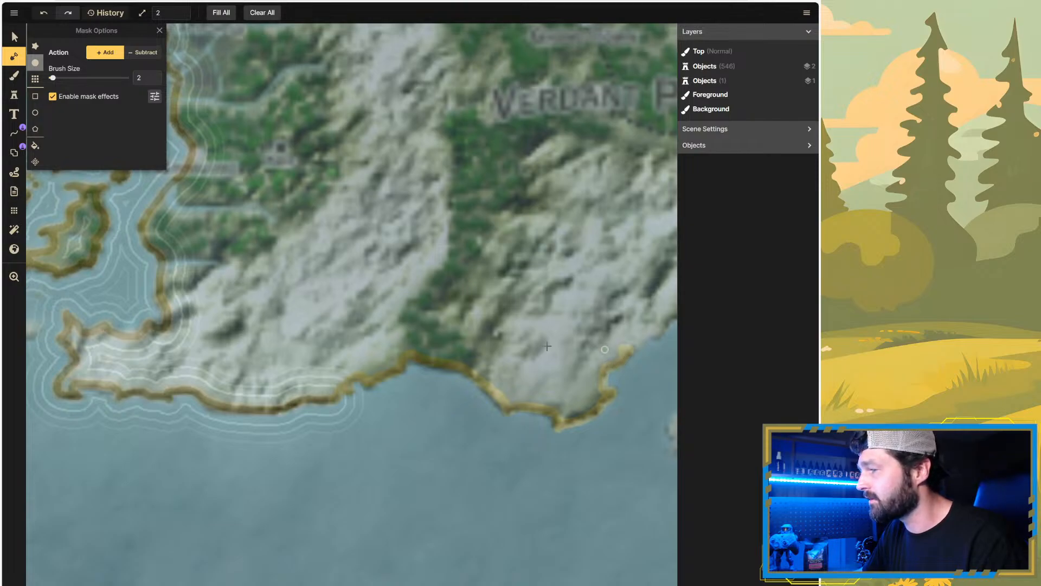
pyautogui.scroll(-4, 309, 280)
pyautogui.scroll(-3, 537, 242)
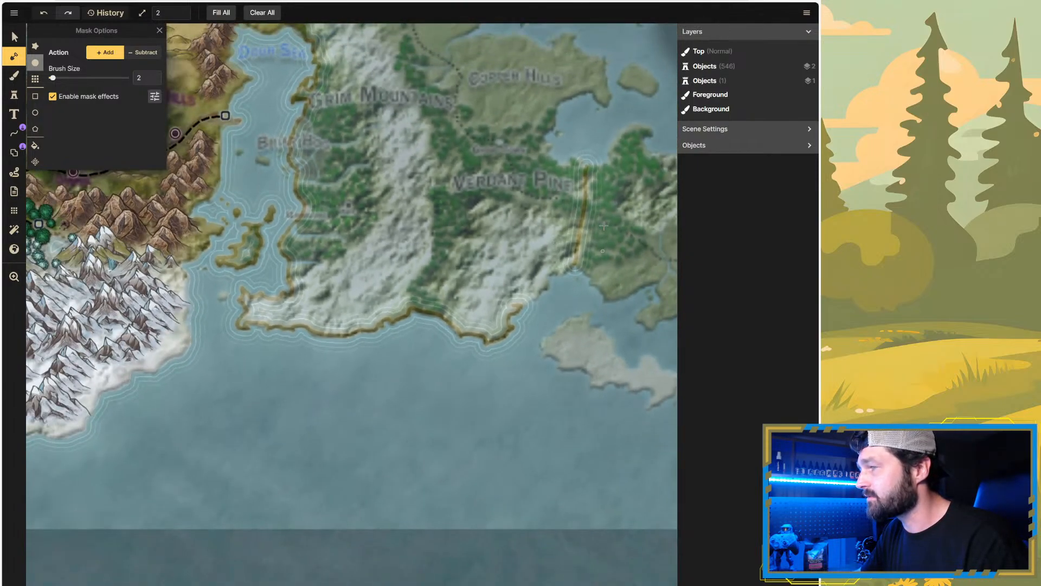
pyautogui.scroll(6, 574, 236)
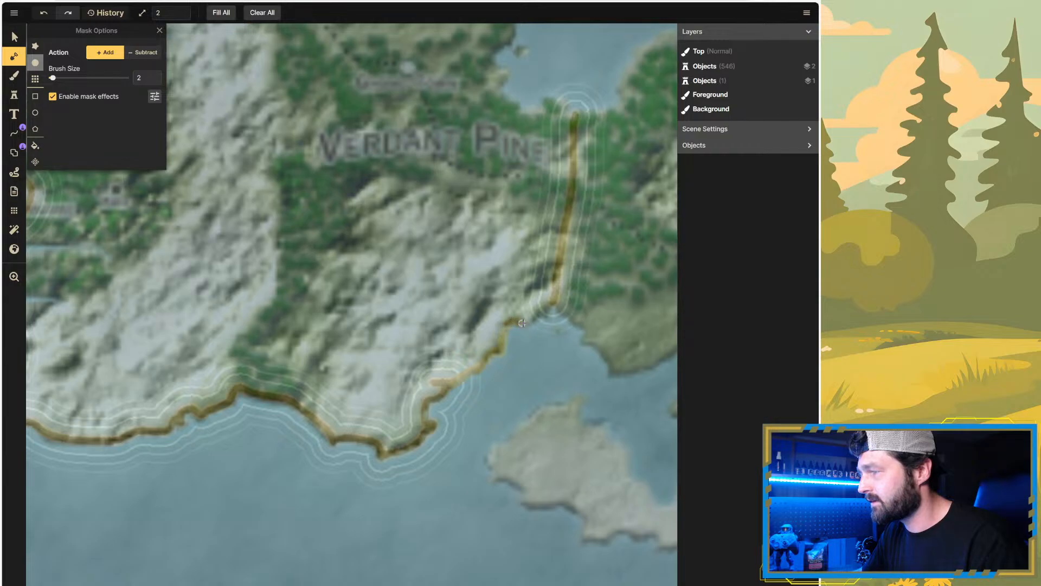
# Step: Trace the bay's shore from the Copper Hills peninsula round to the Verdant Pine boundary line, and add the islet near its western shore
pyautogui.scroll(-8, 481, 372)
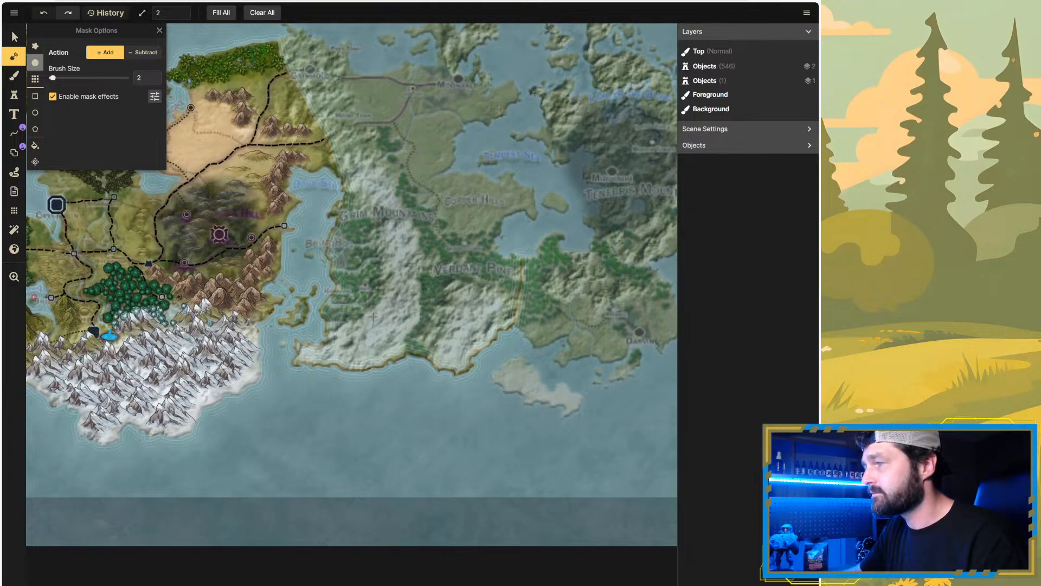
pyautogui.scroll(3, 493, 239)
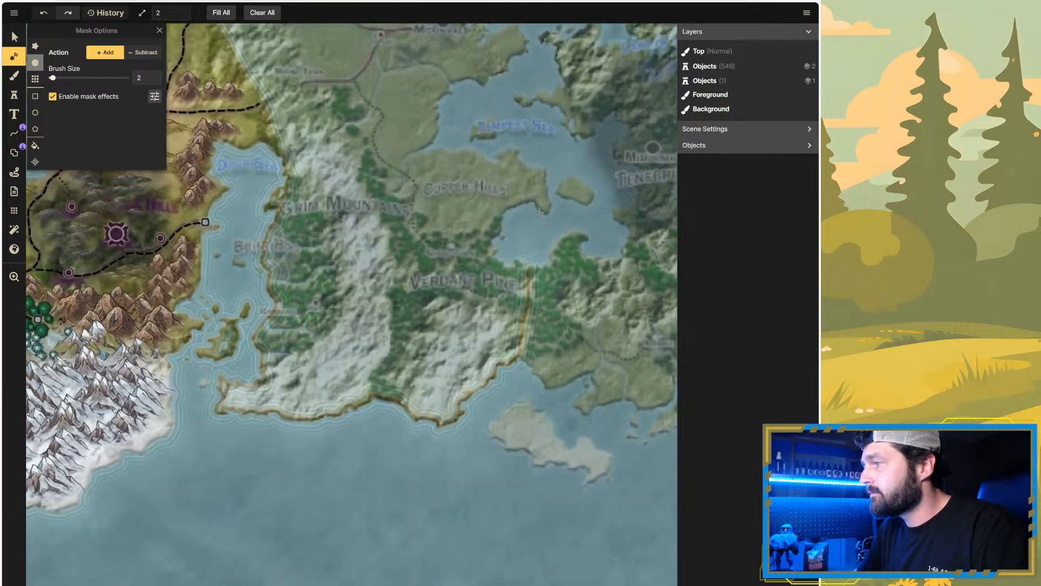
pyautogui.scroll(4, 515, 225)
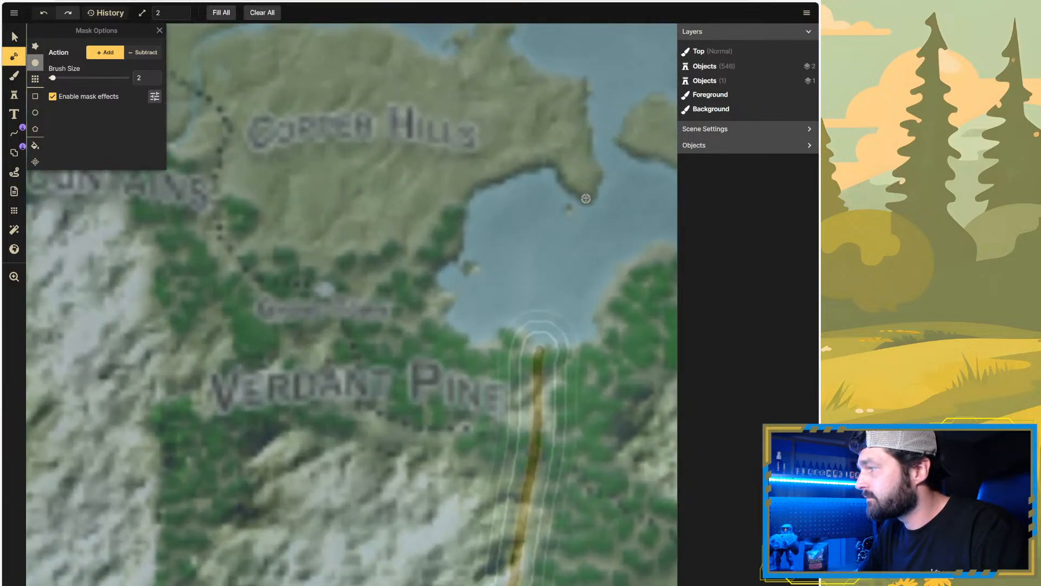
pyautogui.moveTo(585, 199)
pyautogui.mouseDown()
pyautogui.moveTo(550, 164)
pyautogui.moveTo(479, 188)
pyautogui.moveTo(463, 242)
pyautogui.moveTo(437, 274)
pyautogui.moveTo(455, 297)
pyautogui.moveTo(447, 325)
pyautogui.mouseUp()
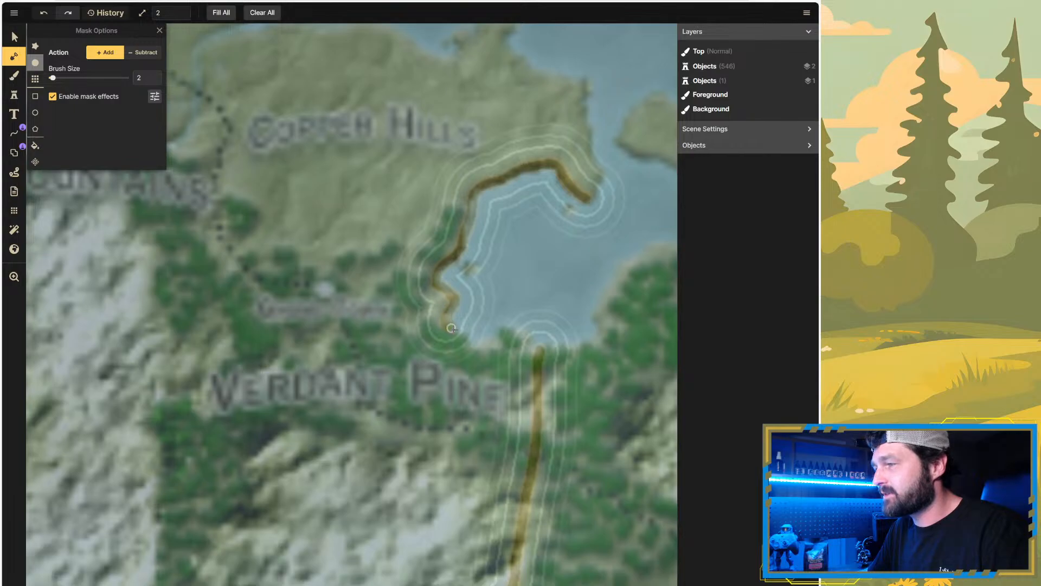
pyautogui.moveTo(452, 329)
pyautogui.mouseDown()
pyautogui.moveTo(475, 350)
pyautogui.moveTo(514, 329)
pyautogui.moveTo(536, 349)
pyautogui.mouseUp()
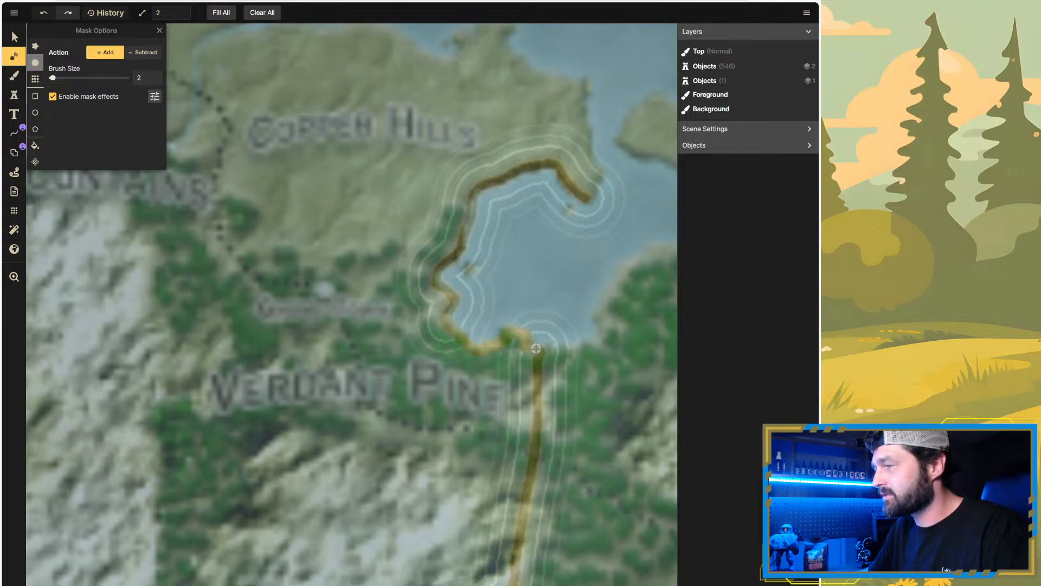
pyautogui.scroll(-2, 477, 173)
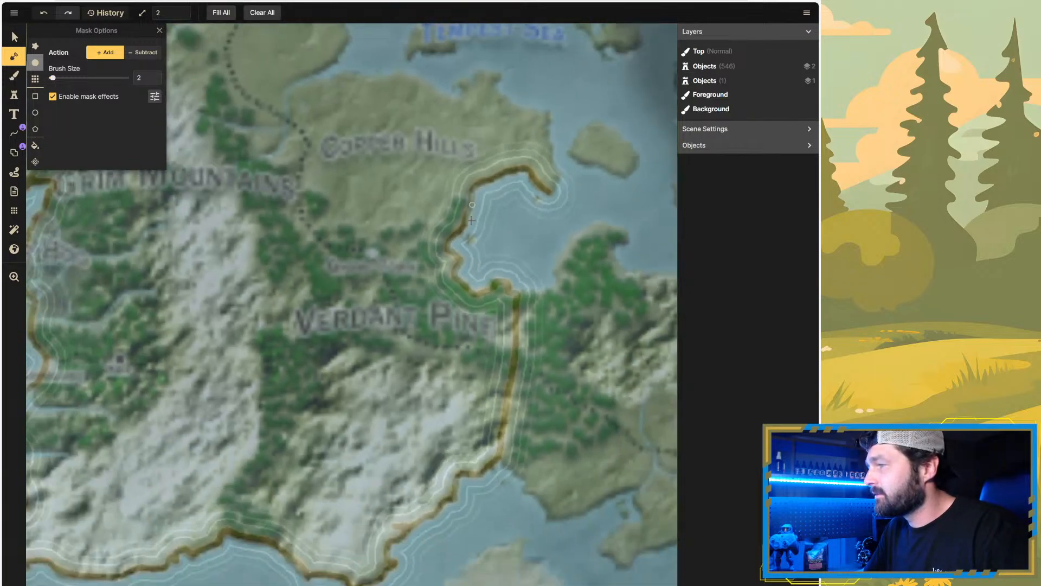
pyautogui.click(471, 243)
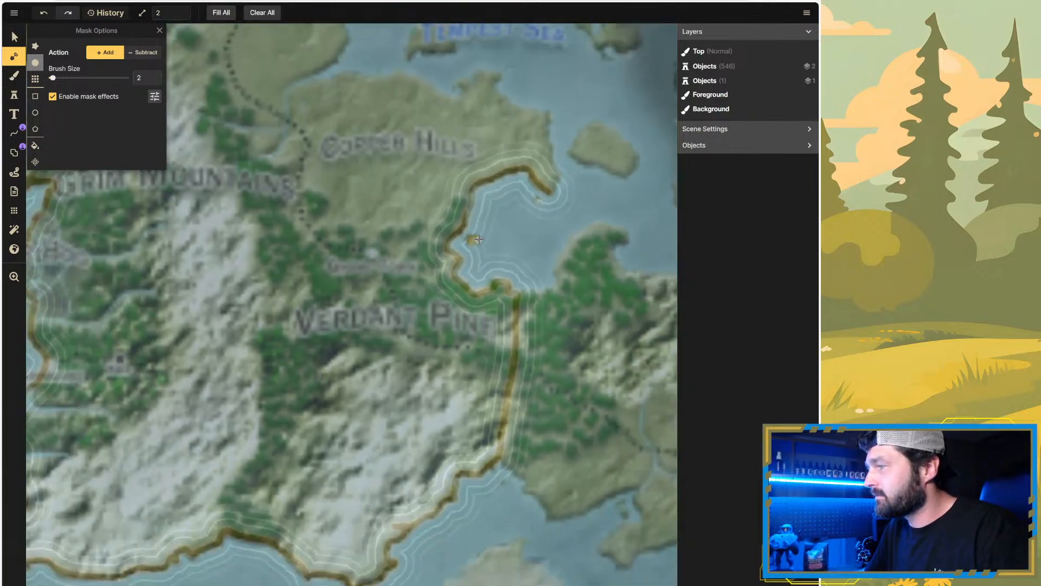
# Step: Trace the Copper Hills coast with added land, from the peninsula's eastern tip north and west along the Tempest Sea shore
pyautogui.scroll(-2, 542, 195)
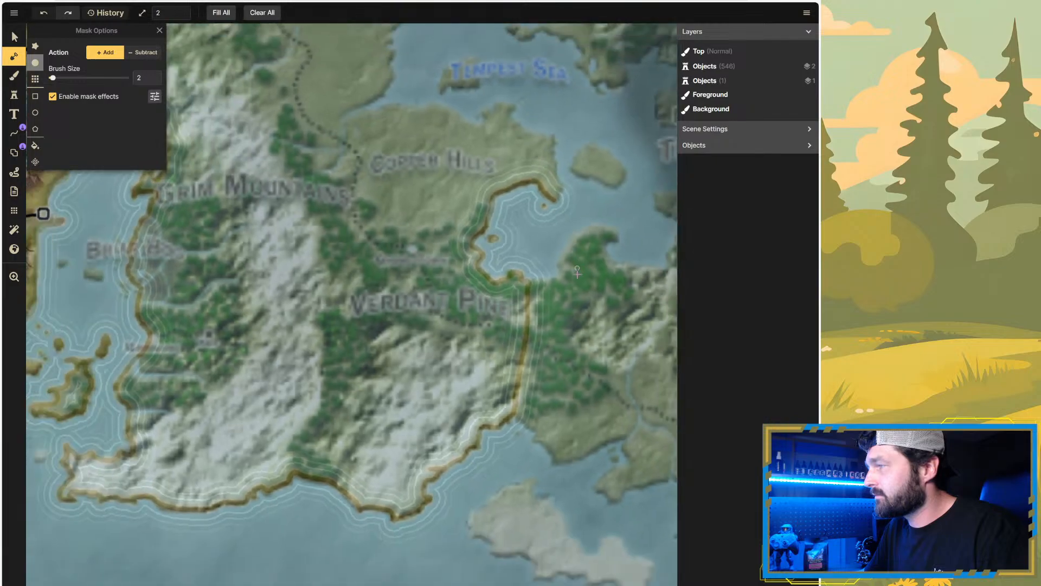
pyautogui.scroll(3, 568, 112)
pyautogui.scroll(2, 567, 141)
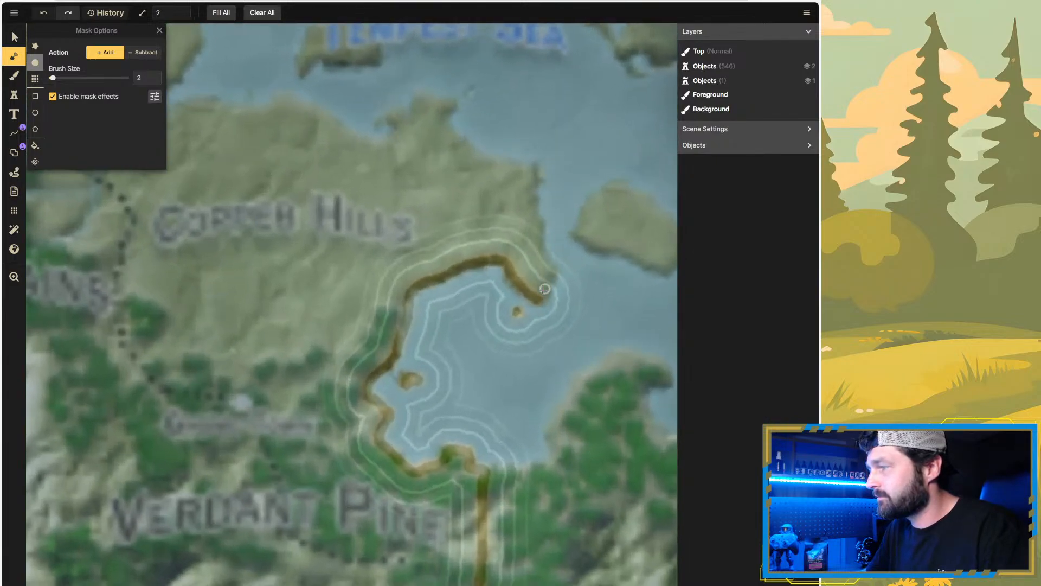
pyautogui.moveTo(544, 283)
pyautogui.mouseDown()
pyautogui.moveTo(525, 188)
pyautogui.moveTo(536, 164)
pyautogui.moveTo(469, 154)
pyautogui.moveTo(445, 131)
pyautogui.moveTo(451, 102)
pyautogui.moveTo(421, 98)
pyautogui.moveTo(403, 122)
pyautogui.moveTo(393, 113)
pyautogui.moveTo(381, 122)
pyautogui.moveTo(404, 125)
pyautogui.moveTo(384, 142)
pyautogui.moveTo(300, 107)
pyautogui.moveTo(193, 102)
pyautogui.mouseUp()
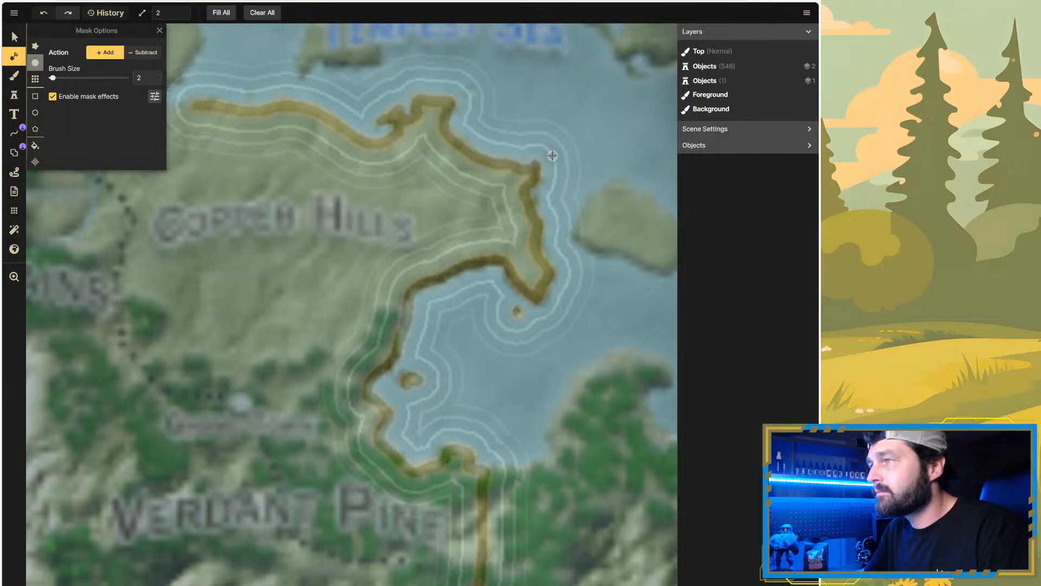
# Step: Extend the land outline north along the Tempest Sea's western shore, from the Copper Hills coast to the river mouth south of Moonvale
pyautogui.scroll(-5, 551, 156)
pyautogui.scroll(-5, 358, 135)
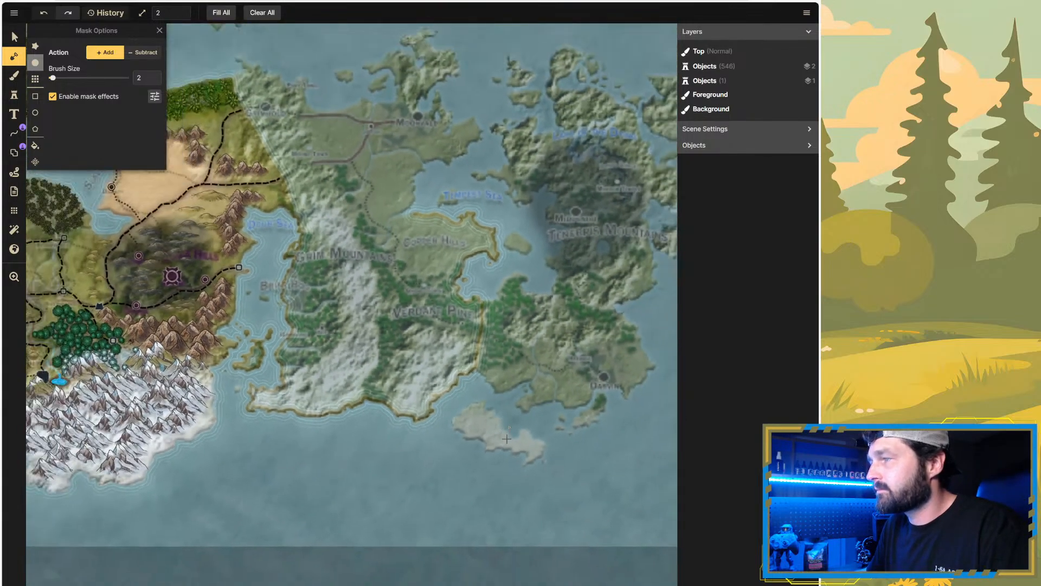
pyautogui.scroll(5, 429, 195)
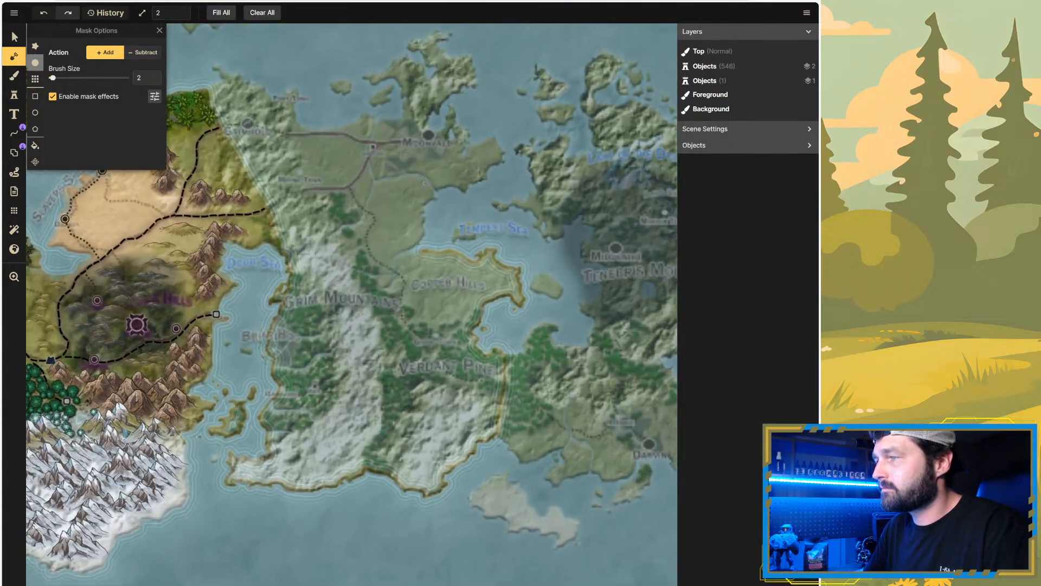
pyautogui.scroll(4, 379, 236)
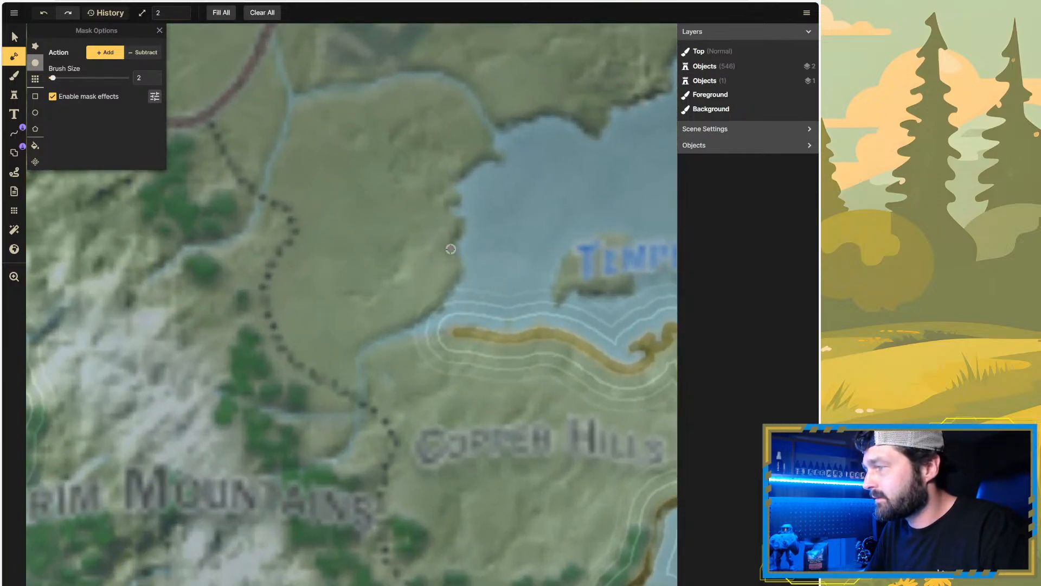
pyautogui.moveTo(454, 256)
pyautogui.mouseDown()
pyautogui.moveTo(446, 328)
pyautogui.moveTo(461, 333)
pyautogui.mouseUp()
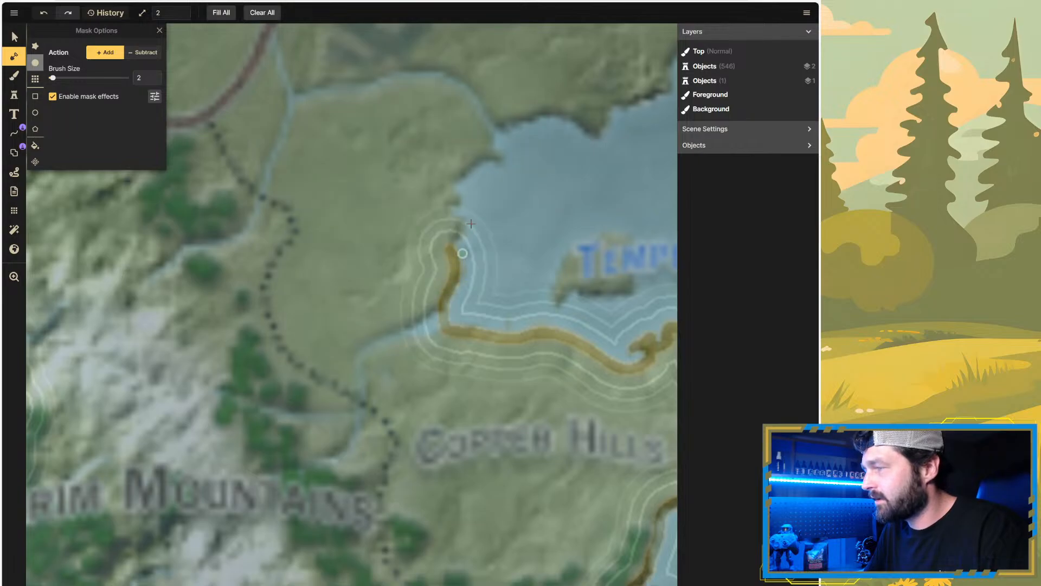
pyautogui.moveTo(451, 250)
pyautogui.mouseDown()
pyautogui.moveTo(458, 223)
pyautogui.moveTo(442, 206)
pyautogui.moveTo(458, 194)
pyautogui.moveTo(454, 176)
pyautogui.moveTo(495, 158)
pyautogui.moveTo(482, 157)
pyautogui.mouseUp()
pyautogui.scroll(-3, 482, 157)
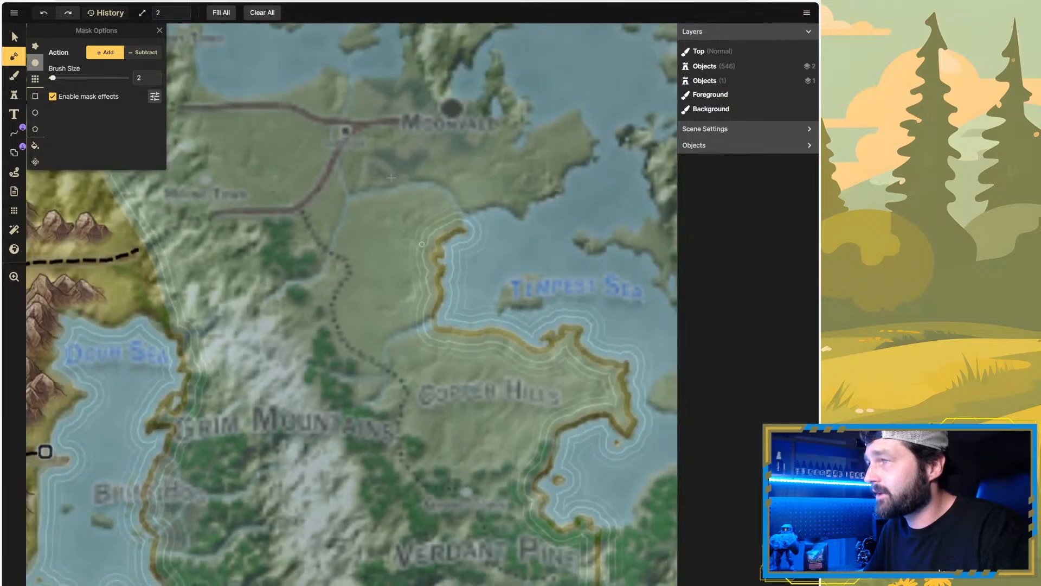
# Step: Trace the Tempest Sea's northern shore eastward from the river mouth and around to the northern tip of the cape east of Moonvale
pyautogui.scroll(3, 336, 106)
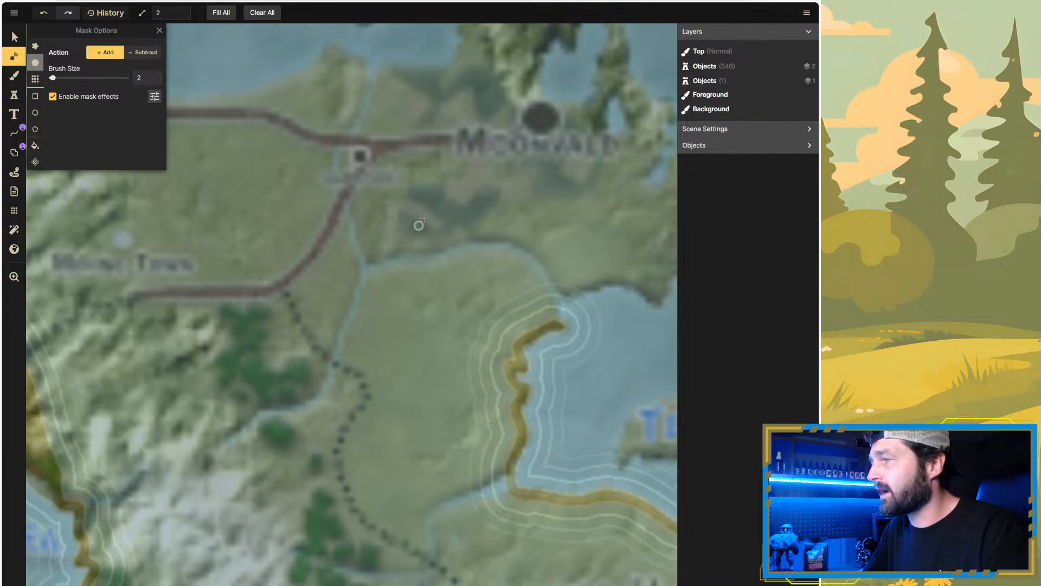
pyautogui.scroll(-5, 438, 206)
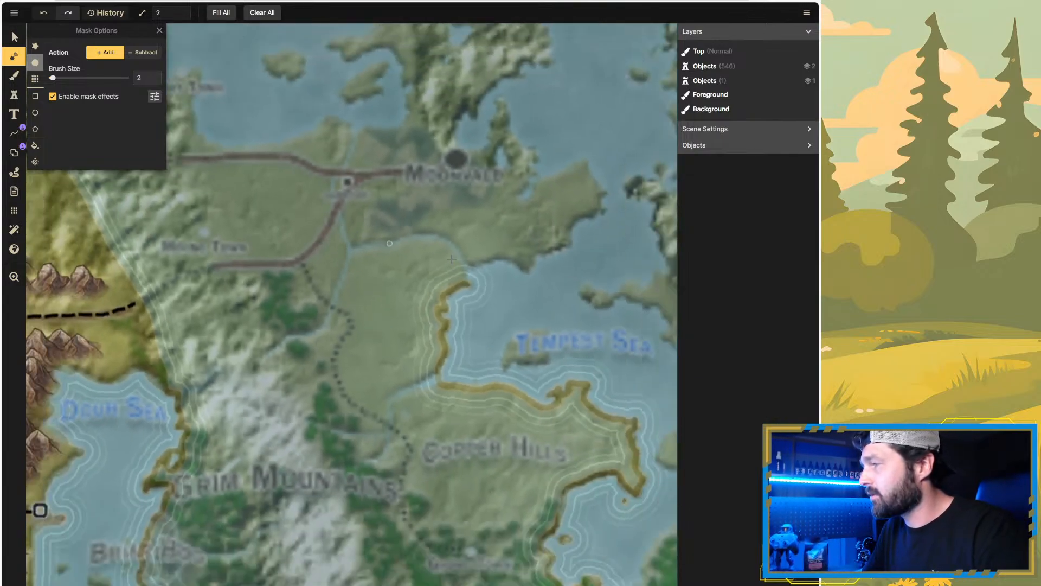
pyautogui.scroll(4, 496, 264)
pyautogui.scroll(1, 496, 265)
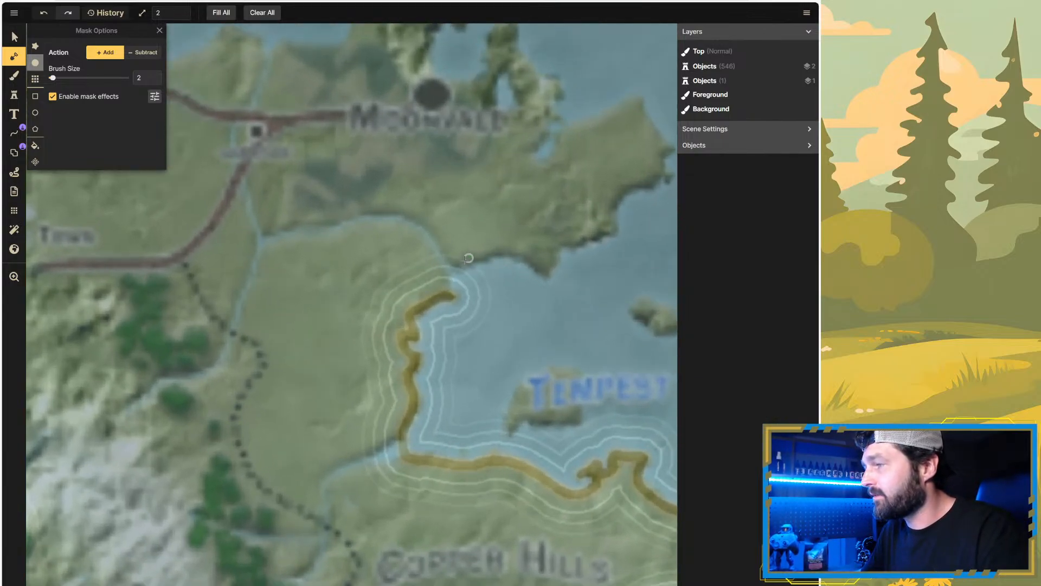
pyautogui.moveTo(449, 294)
pyautogui.mouseDown()
pyautogui.moveTo(462, 265)
pyautogui.moveTo(488, 257)
pyautogui.moveTo(523, 258)
pyautogui.moveTo(540, 272)
pyautogui.moveTo(606, 229)
pyautogui.moveTo(624, 190)
pyautogui.moveTo(654, 180)
pyautogui.mouseUp()
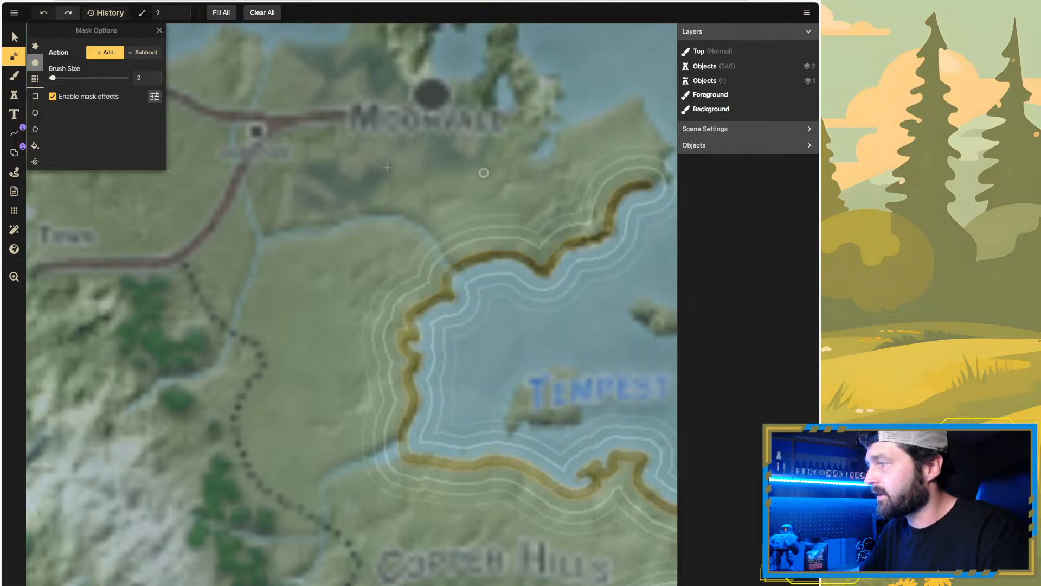
pyautogui.scroll(-4, 409, 251)
pyautogui.scroll(-2, 409, 251)
pyautogui.scroll(5, 490, 235)
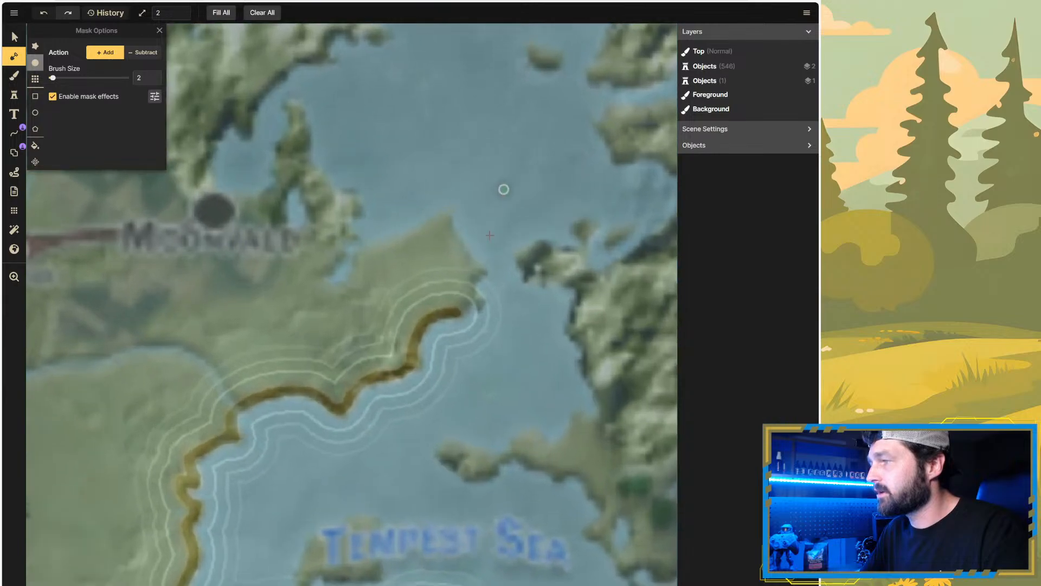
pyautogui.moveTo(477, 302)
pyautogui.mouseDown()
pyautogui.moveTo(458, 303)
pyautogui.moveTo(477, 301)
pyautogui.moveTo(477, 274)
pyautogui.mouseUp()
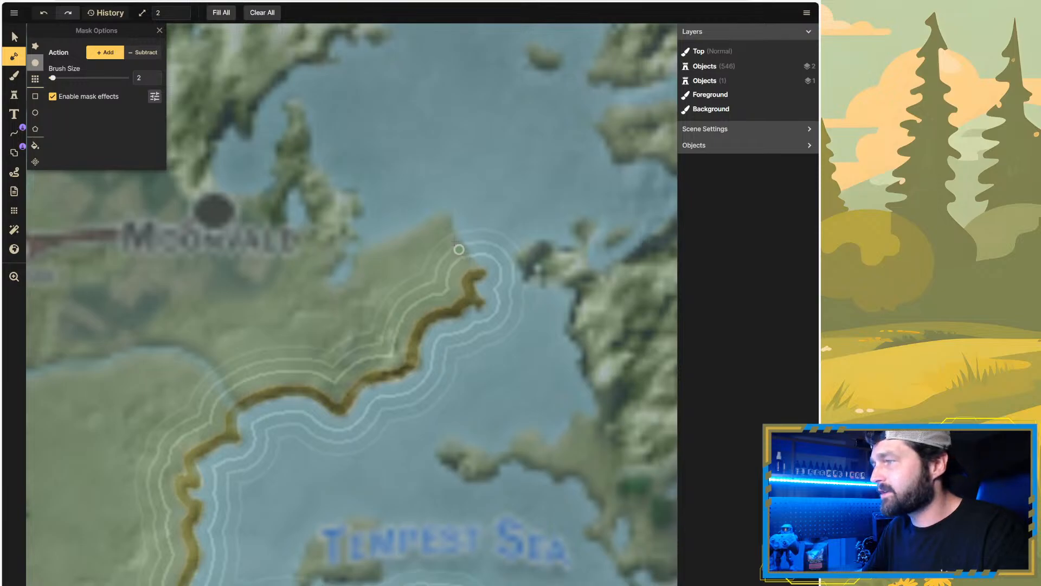
pyautogui.moveTo(445, 221); pyautogui.dragTo(477, 273)
pyautogui.scroll(-2, 537, 262)
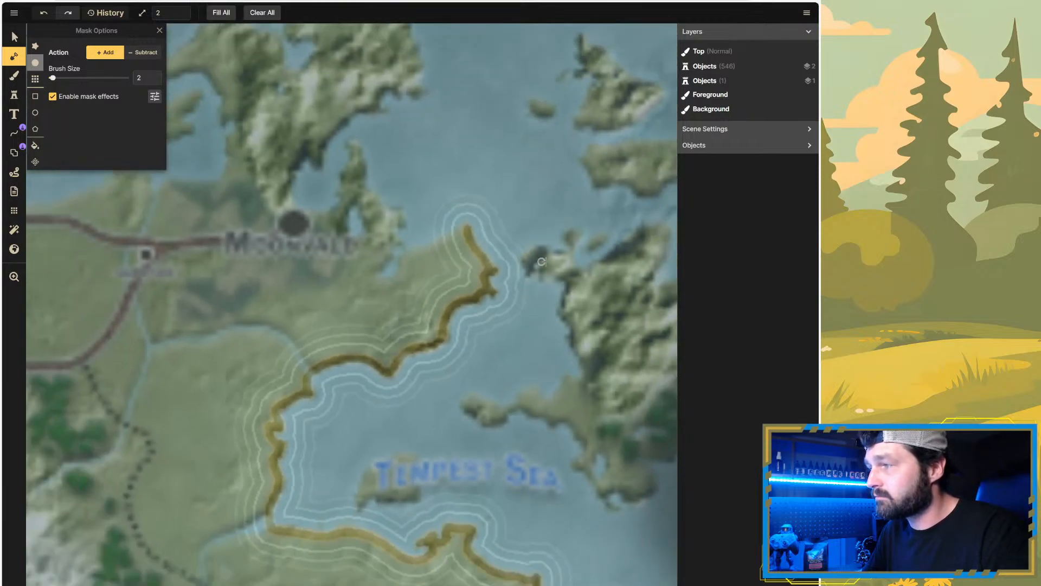
# Step: Outline the cape's north shore, the small inlet, the narrow spit and the enclosed bay beside Moonvale with added land
pyautogui.scroll(-3, 585, 278)
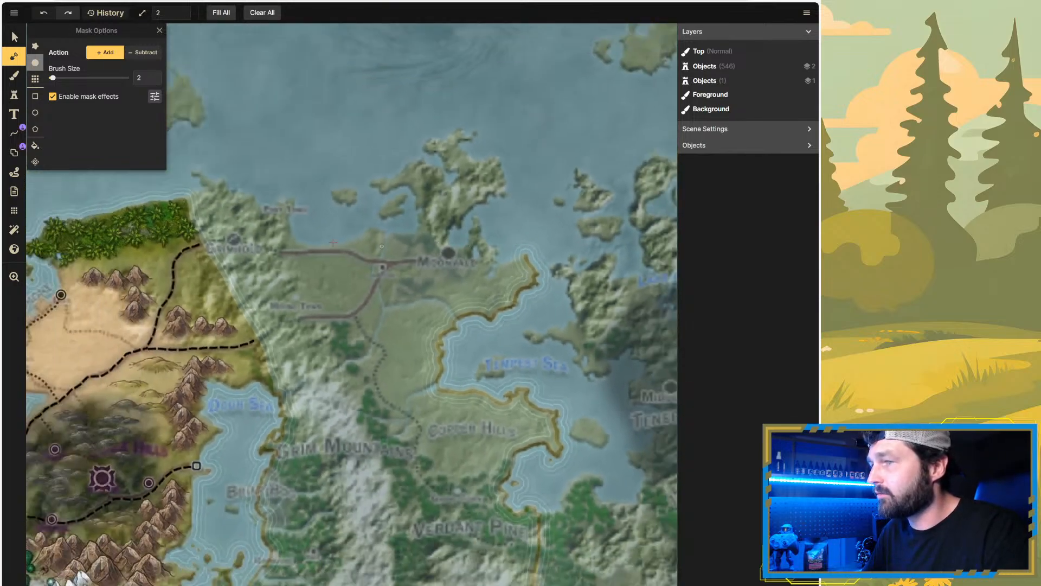
pyautogui.scroll(4, 521, 255)
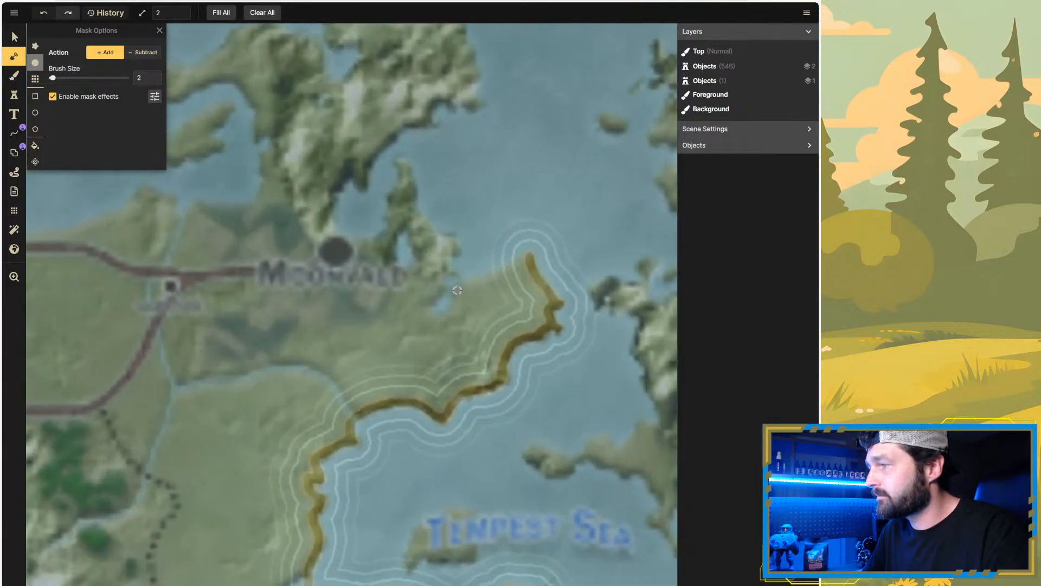
pyautogui.moveTo(481, 281); pyautogui.dragTo(531, 251)
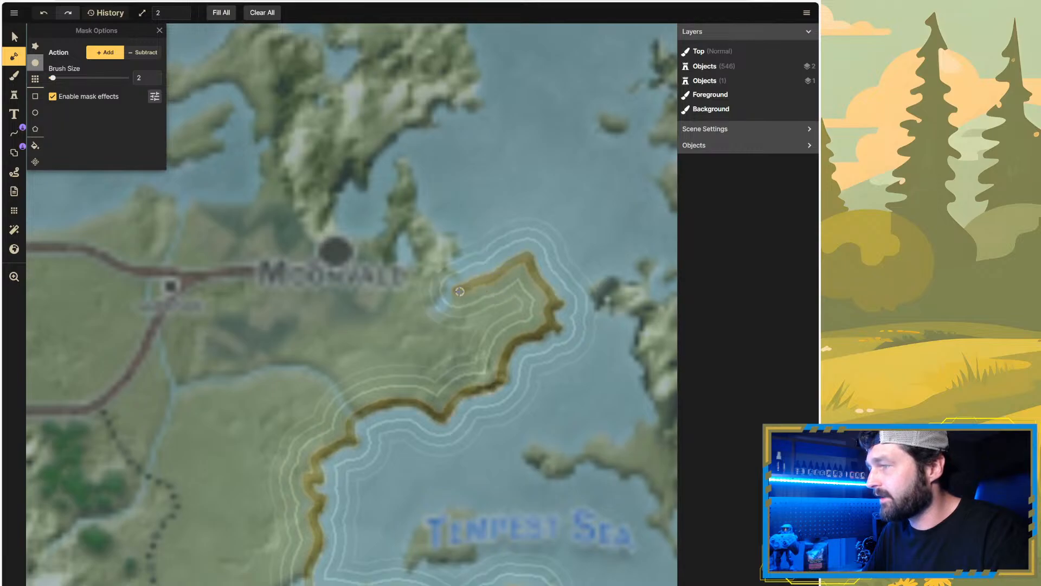
pyautogui.moveTo(459, 292)
pyautogui.mouseDown()
pyautogui.moveTo(458, 307)
pyautogui.moveTo(433, 318)
pyautogui.mouseUp()
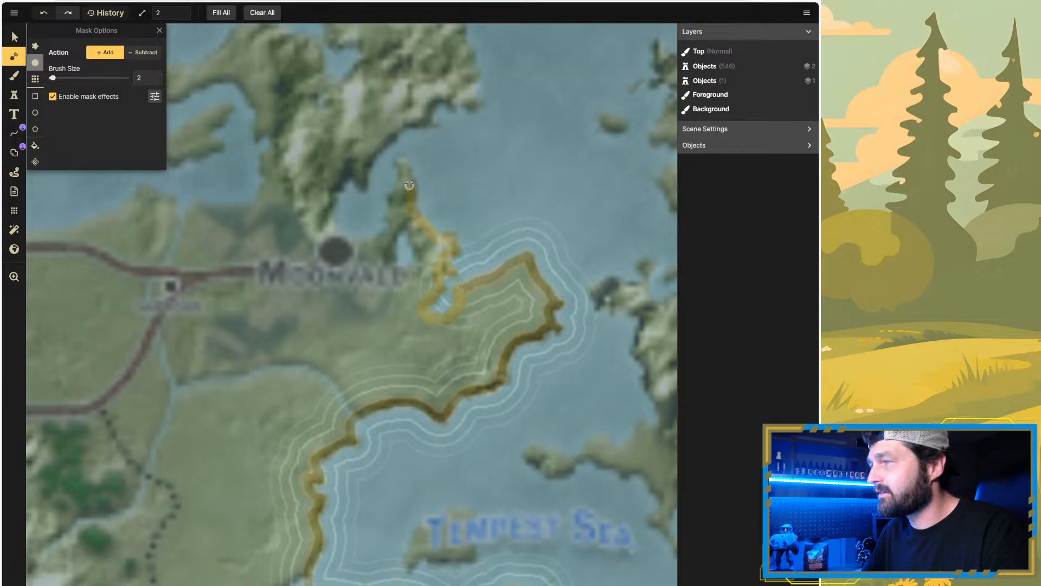
pyautogui.moveTo(399, 166); pyautogui.dragTo(399, 165)
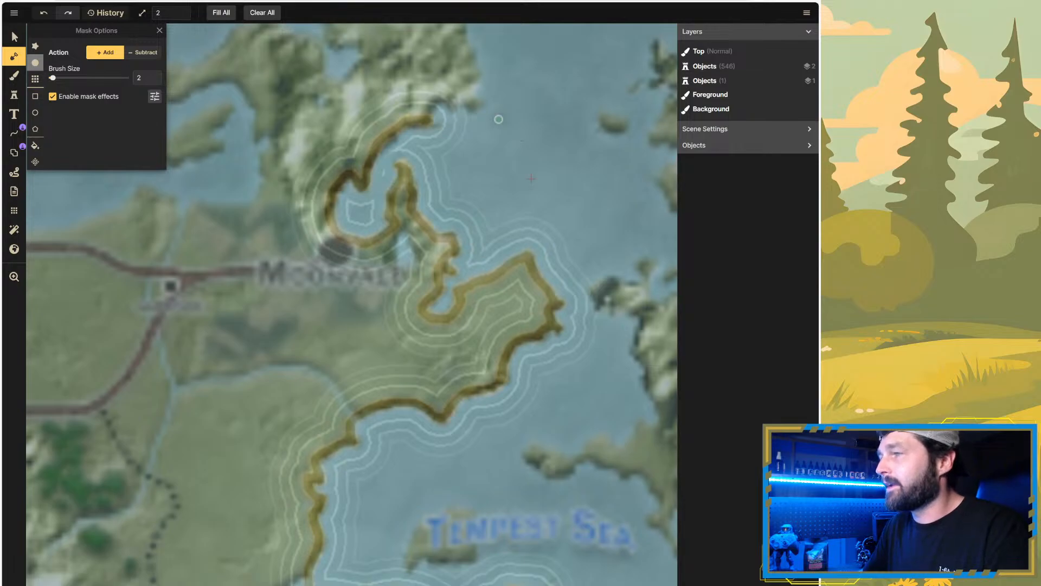
# Step: Trace the eastern coast of the mountainous peninsula north of Moonvale up to its northern point, and add the islet off that point
pyautogui.scroll(-4, 542, 318)
pyautogui.scroll(5, 491, 237)
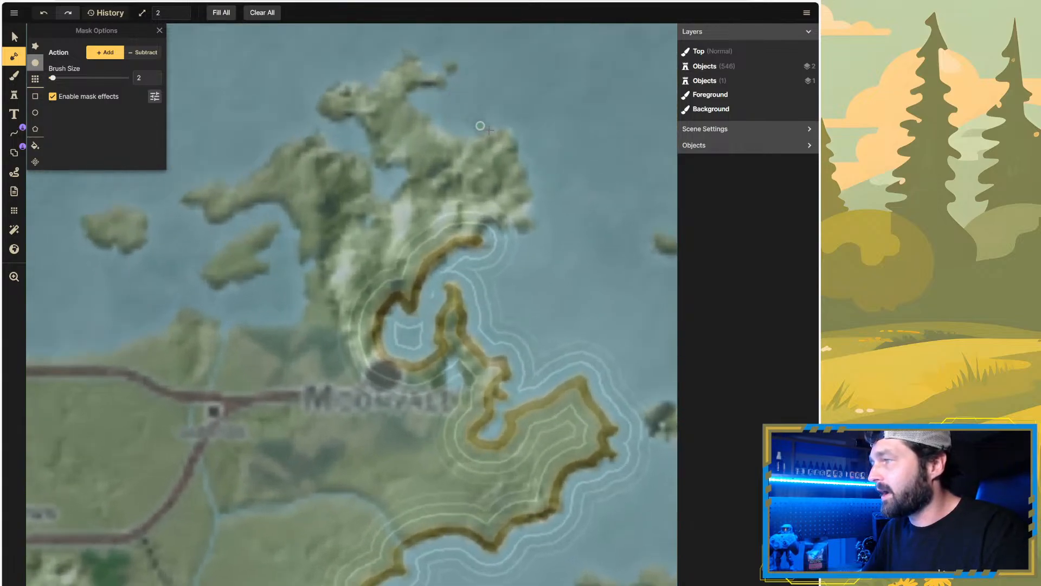
pyautogui.moveTo(476, 264)
pyautogui.mouseDown()
pyautogui.moveTo(480, 247)
pyautogui.moveTo(527, 246)
pyautogui.mouseUp()
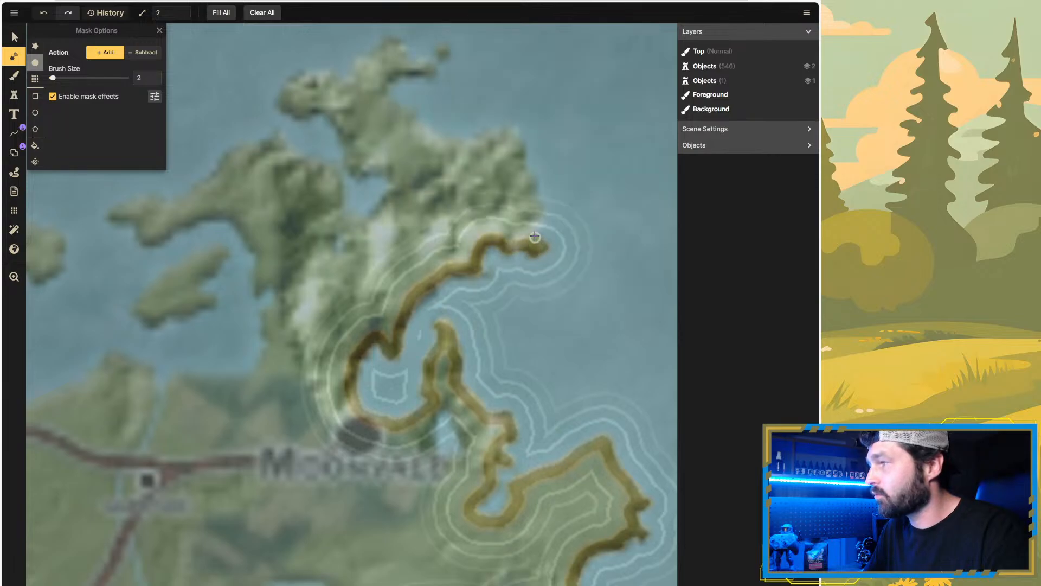
pyautogui.moveTo(535, 236); pyautogui.dragTo(543, 206)
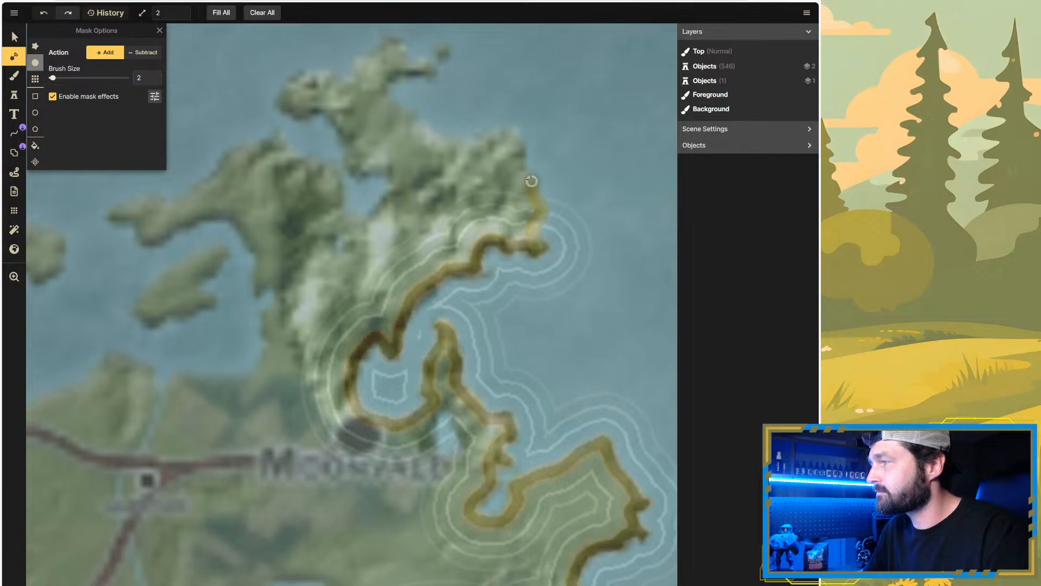
pyautogui.moveTo(521, 171)
pyautogui.mouseDown()
pyautogui.moveTo(503, 135)
pyautogui.moveTo(461, 148)
pyautogui.moveTo(436, 139)
pyautogui.moveTo(386, 96)
pyautogui.moveTo(384, 79)
pyautogui.moveTo(423, 73)
pyautogui.mouseUp()
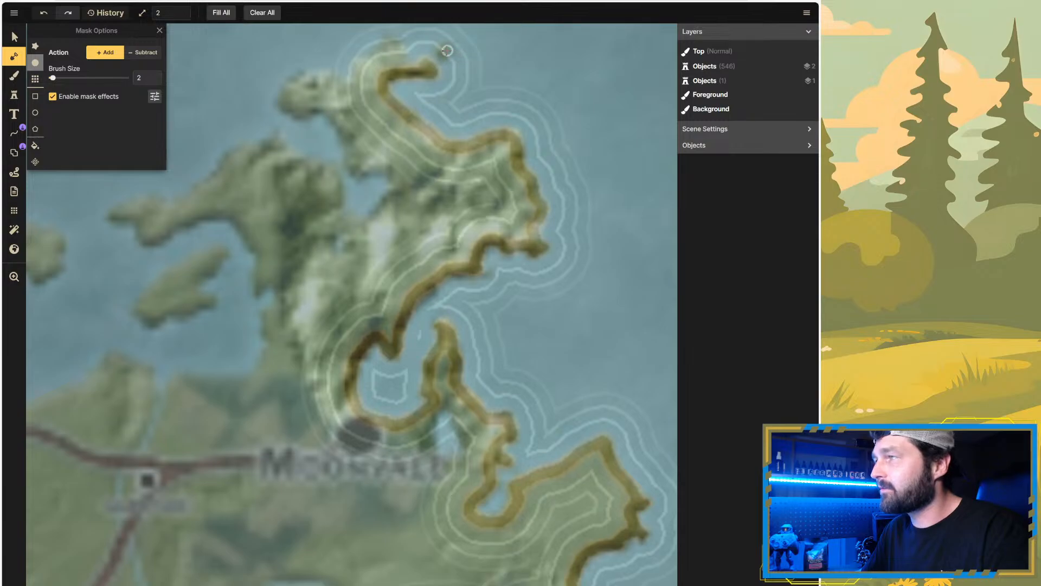
pyautogui.scroll(-4, 624, 282)
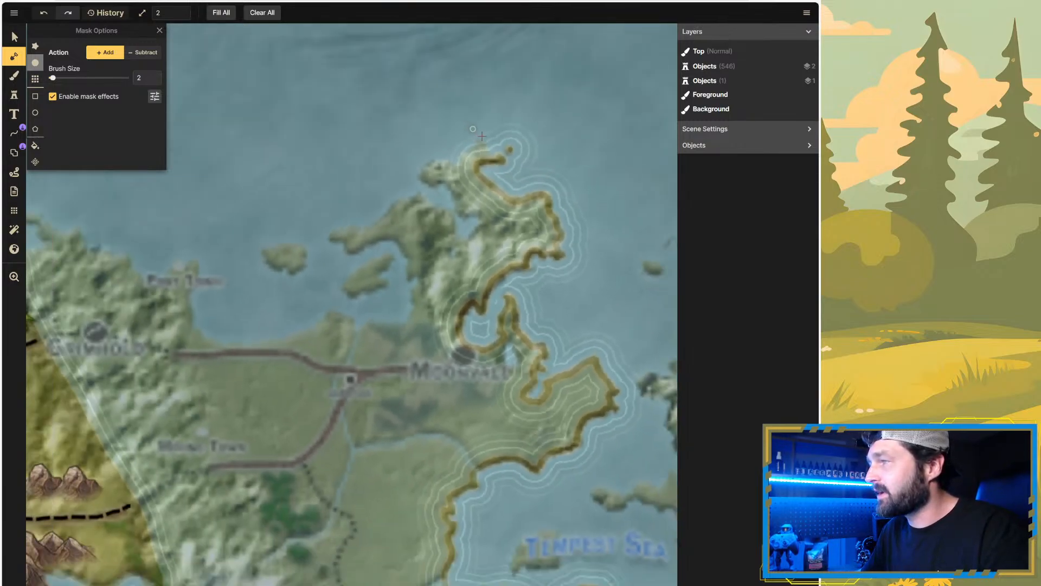
# Step: Outline the peninsula's northern tip, its deep inlet and its western arm, down the west coast towards the bay west of Moonvale
pyautogui.scroll(5, 478, 148)
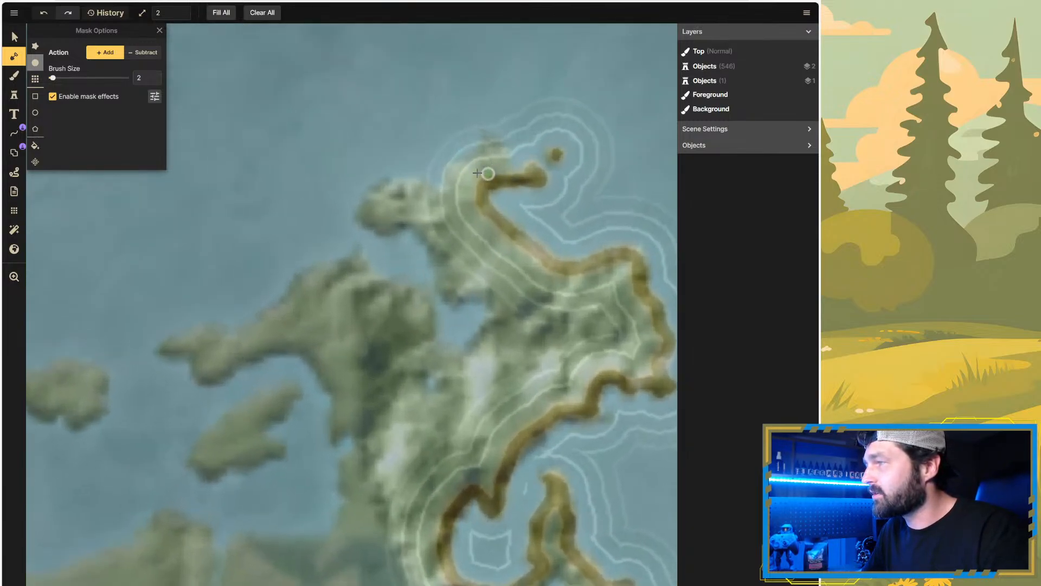
pyautogui.moveTo(453, 175)
pyautogui.mouseDown()
pyautogui.moveTo(474, 166)
pyautogui.moveTo(486, 141)
pyautogui.moveTo(524, 172)
pyautogui.moveTo(481, 165)
pyautogui.moveTo(428, 191)
pyautogui.moveTo(390, 184)
pyautogui.moveTo(363, 214)
pyautogui.moveTo(419, 225)
pyautogui.moveTo(437, 246)
pyautogui.moveTo(444, 285)
pyautogui.moveTo(496, 306)
pyautogui.moveTo(502, 323)
pyautogui.moveTo(464, 365)
pyautogui.moveTo(492, 323)
pyautogui.moveTo(474, 342)
pyautogui.moveTo(421, 349)
pyautogui.moveTo(460, 358)
pyautogui.moveTo(421, 346)
pyautogui.moveTo(418, 293)
pyautogui.moveTo(386, 282)
pyautogui.moveTo(356, 252)
pyautogui.moveTo(348, 267)
pyautogui.moveTo(317, 267)
pyautogui.moveTo(274, 320)
pyautogui.moveTo(167, 341)
pyautogui.moveTo(200, 349)
pyautogui.moveTo(200, 367)
pyautogui.moveTo(216, 375)
pyautogui.moveTo(261, 349)
pyautogui.moveTo(308, 351)
pyautogui.moveTo(325, 364)
pyautogui.moveTo(340, 396)
pyautogui.moveTo(339, 435)
pyautogui.moveTo(360, 425)
pyautogui.moveTo(344, 472)
pyautogui.moveTo(356, 492)
pyautogui.mouseUp()
pyautogui.scroll(-3, 470, 414)
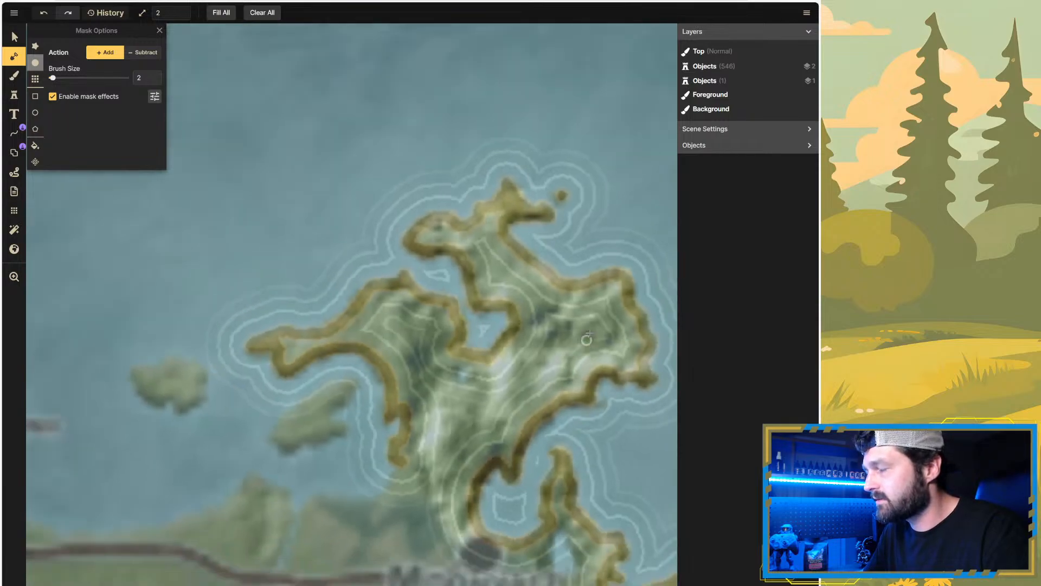
# Step: Trace the bay's southern shore westward with added land, from the peninsula's base to the mountainous coast below the port town
pyautogui.scroll(3, 463, 491)
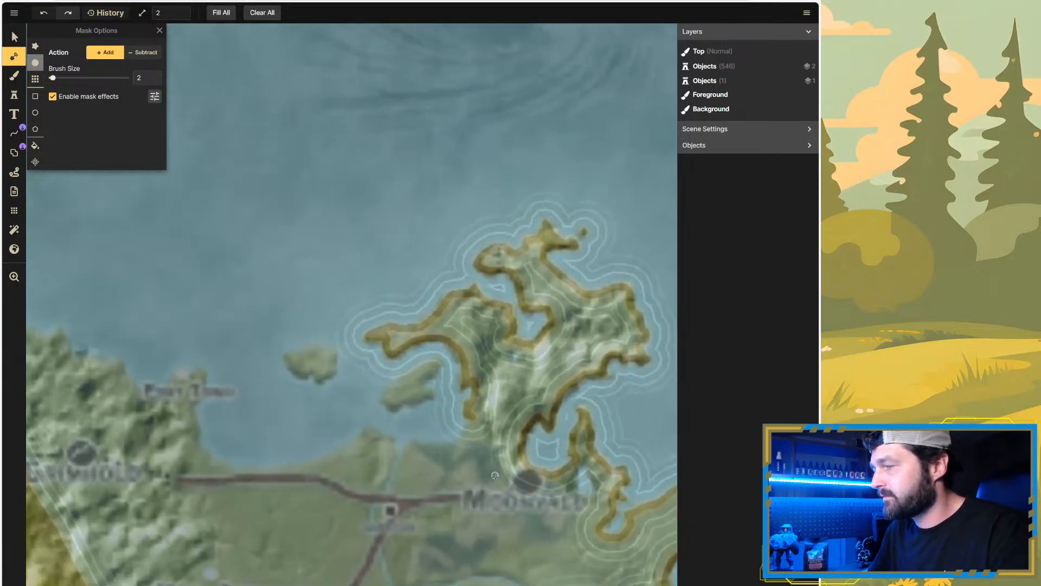
pyautogui.scroll(2, 496, 471)
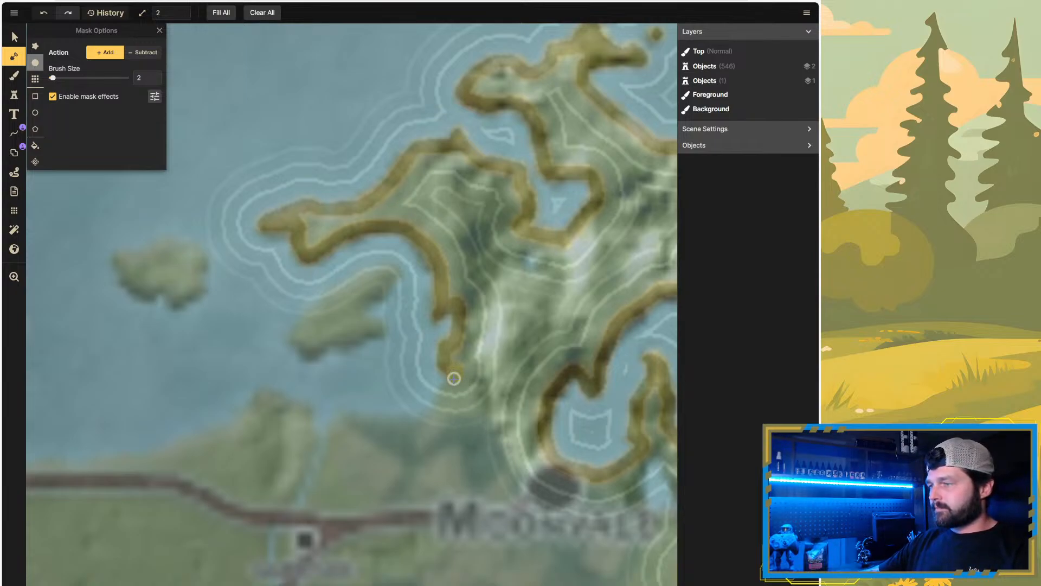
pyautogui.moveTo(452, 385)
pyautogui.mouseDown()
pyautogui.moveTo(437, 409)
pyautogui.moveTo(409, 418)
pyautogui.moveTo(304, 412)
pyautogui.moveTo(260, 393)
pyautogui.mouseUp()
pyautogui.scroll(-5, 583, 404)
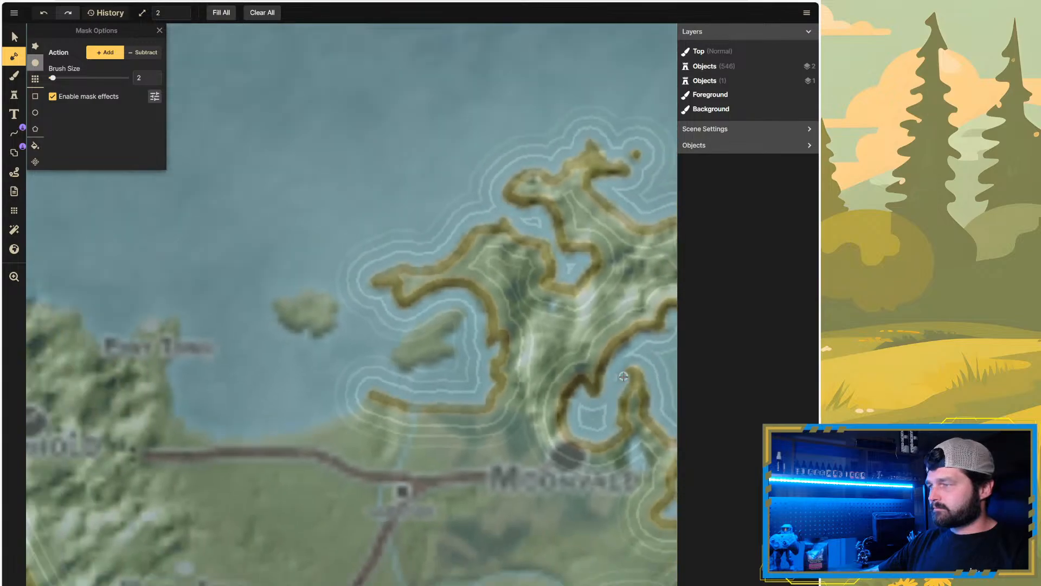
pyautogui.scroll(2, 399, 429)
pyautogui.scroll(2, 397, 417)
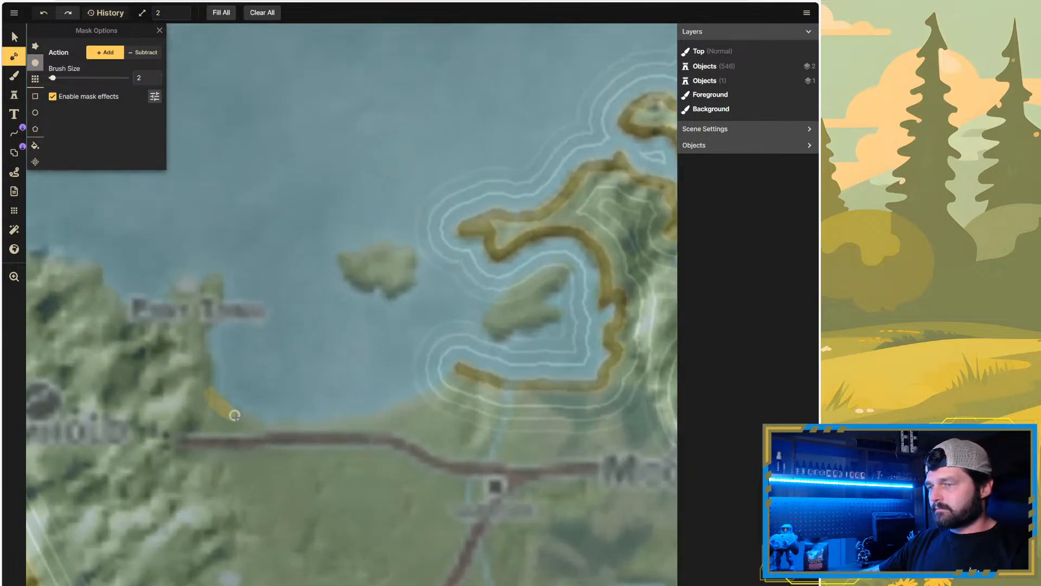
pyautogui.moveTo(234, 415)
pyautogui.mouseDown()
pyautogui.moveTo(339, 429)
pyautogui.moveTo(451, 380)
pyautogui.mouseUp()
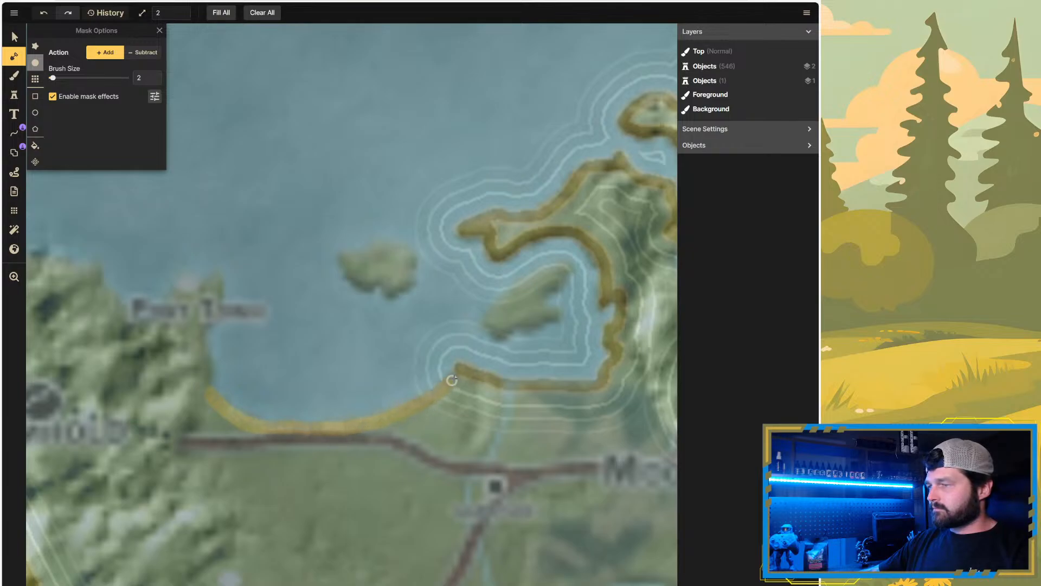
# Step: Trace the coast around the port town's headland and west along the mountains to the existing jungle land
pyautogui.scroll(-4, 460, 372)
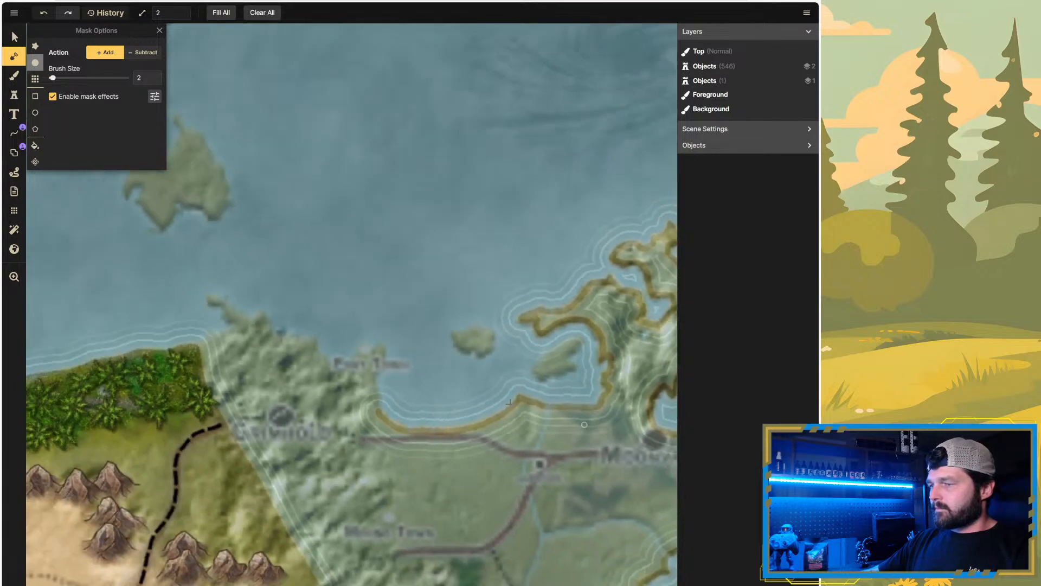
pyautogui.scroll(2, 368, 363)
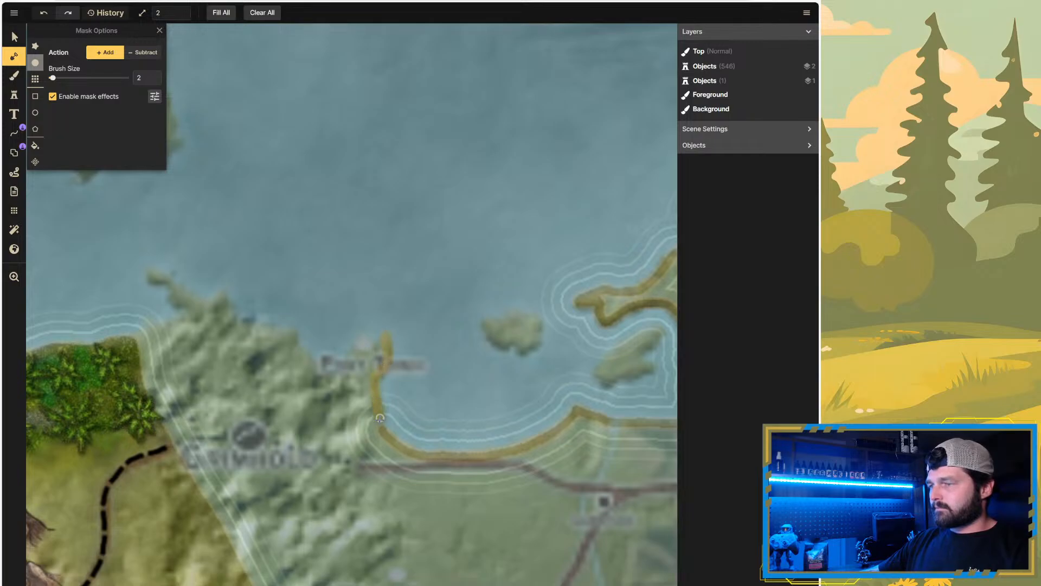
pyautogui.moveTo(381, 428)
pyautogui.mouseDown()
pyautogui.moveTo(384, 354)
pyautogui.moveTo(363, 340)
pyautogui.moveTo(343, 369)
pyautogui.mouseUp()
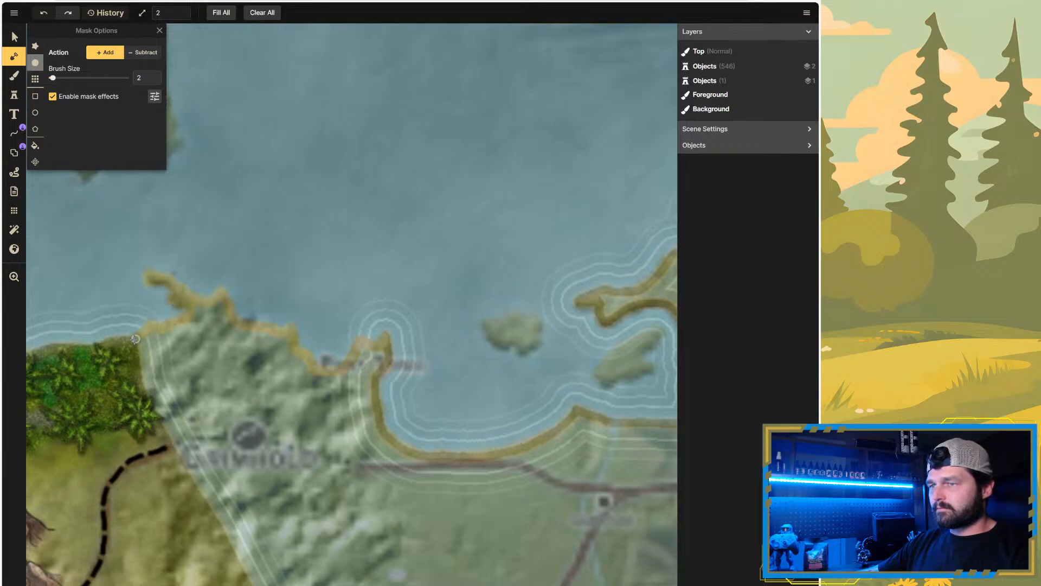
# Step: Examine the traced coastline of the new eastern land against the reference map and the surrounding continents
pyautogui.scroll(-10, 276, 353)
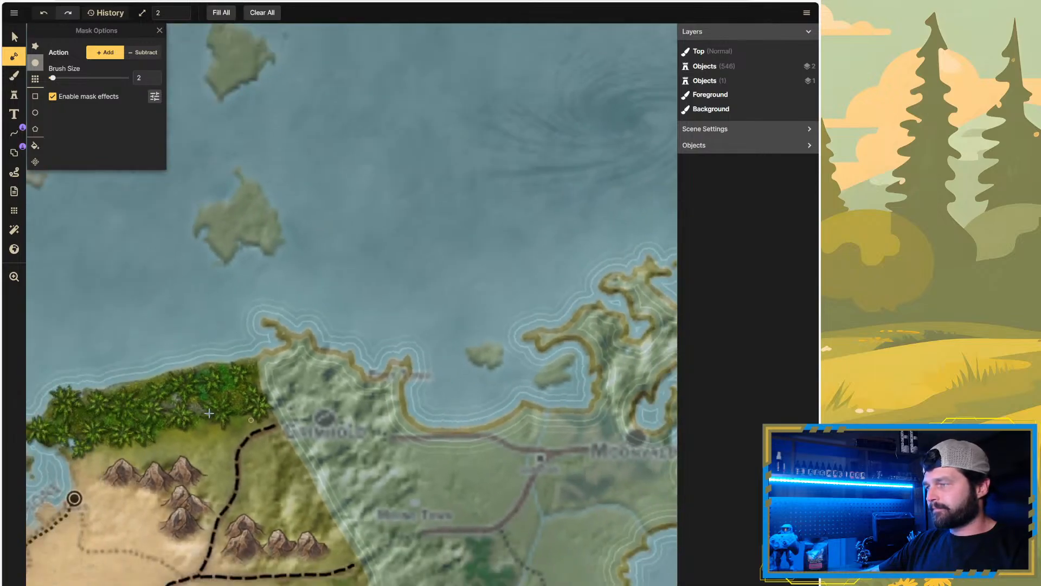
pyautogui.scroll(-6, 556, 533)
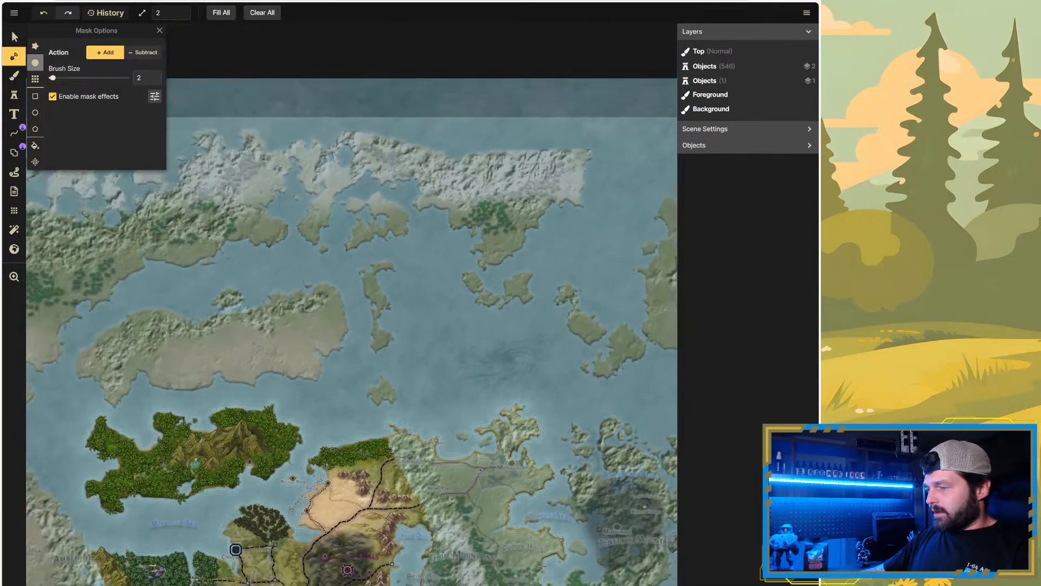
pyautogui.scroll(-4, 315, 466)
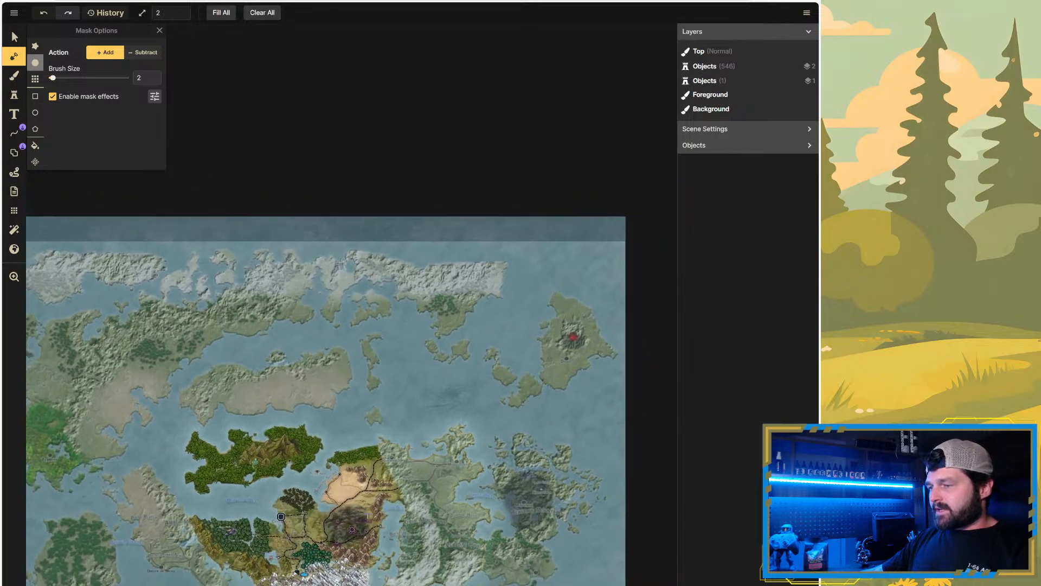
pyautogui.scroll(4, 444, 542)
pyautogui.scroll(3, 444, 543)
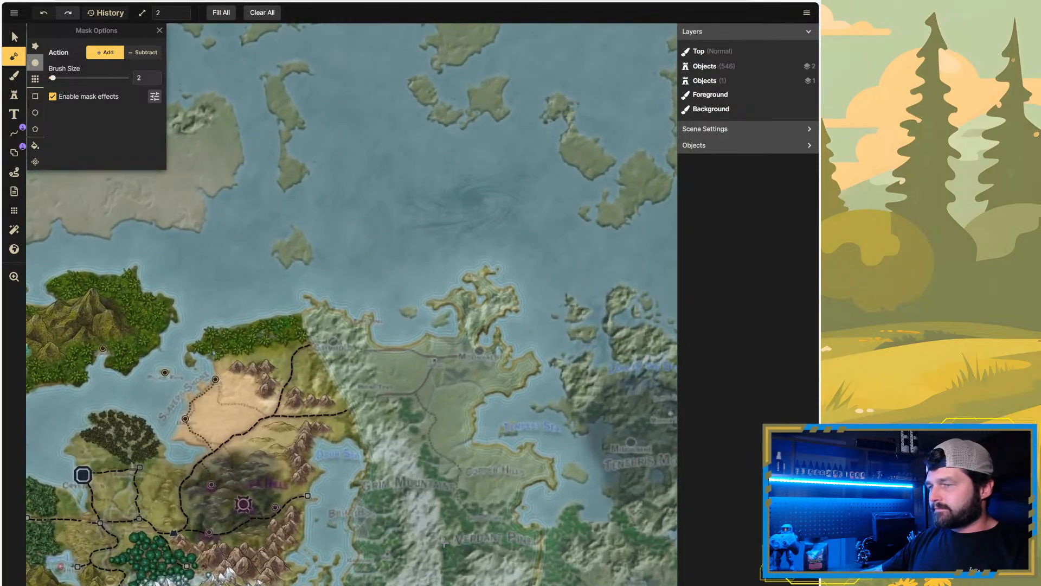
pyautogui.scroll(-4, 491, 442)
pyautogui.scroll(3, 501, 524)
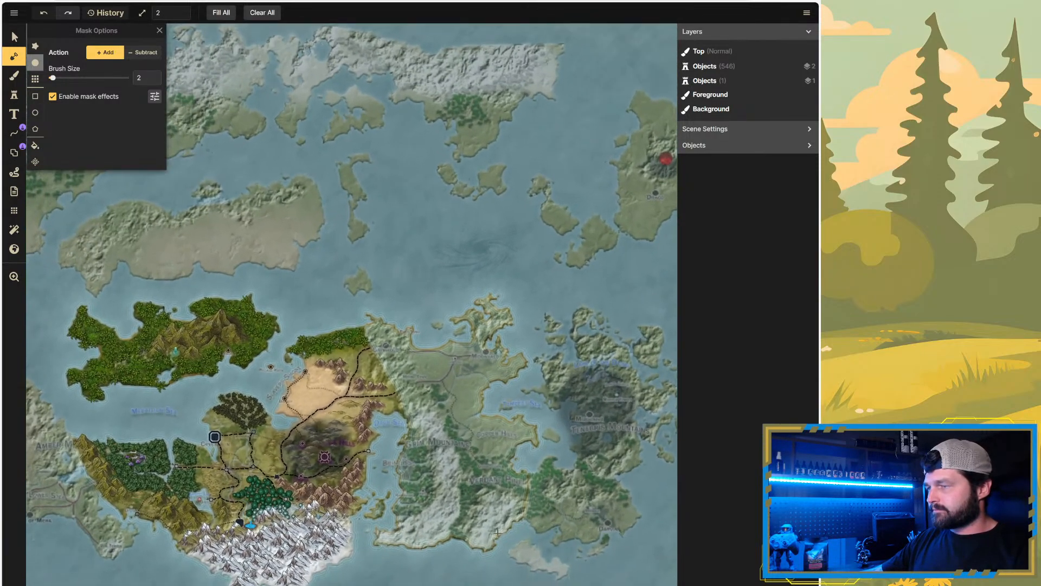
pyautogui.scroll(2, 501, 524)
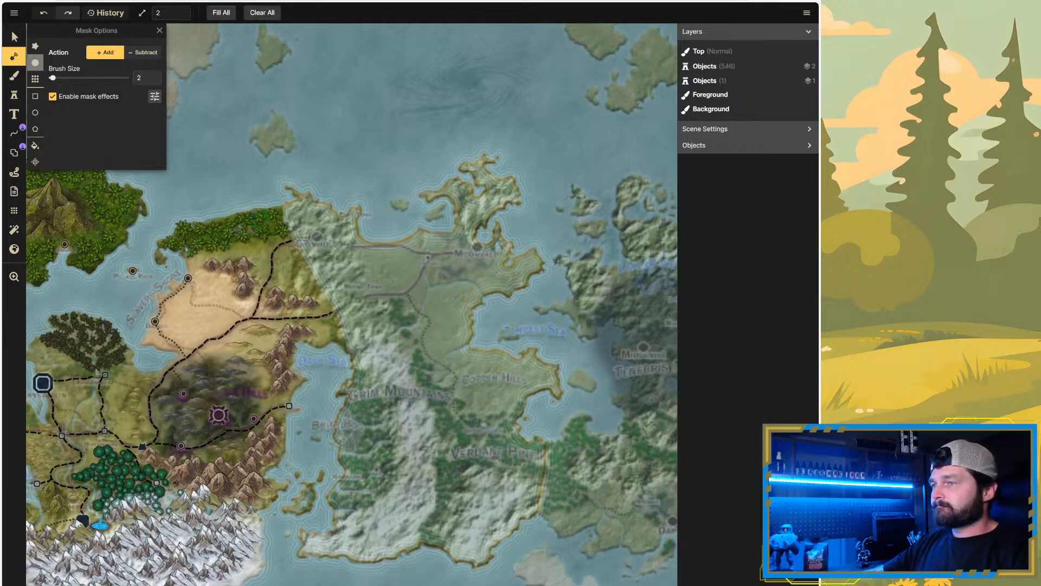
pyautogui.scroll(1, 293, 217)
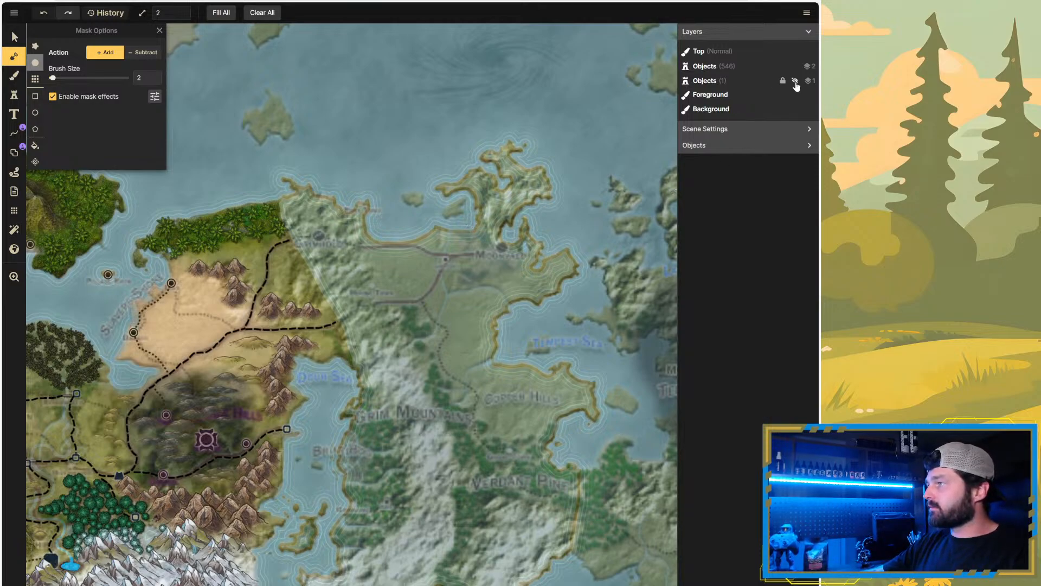
# Step: Hide the reference image layer and set the mask brush size to 5
pyautogui.click(795, 81)
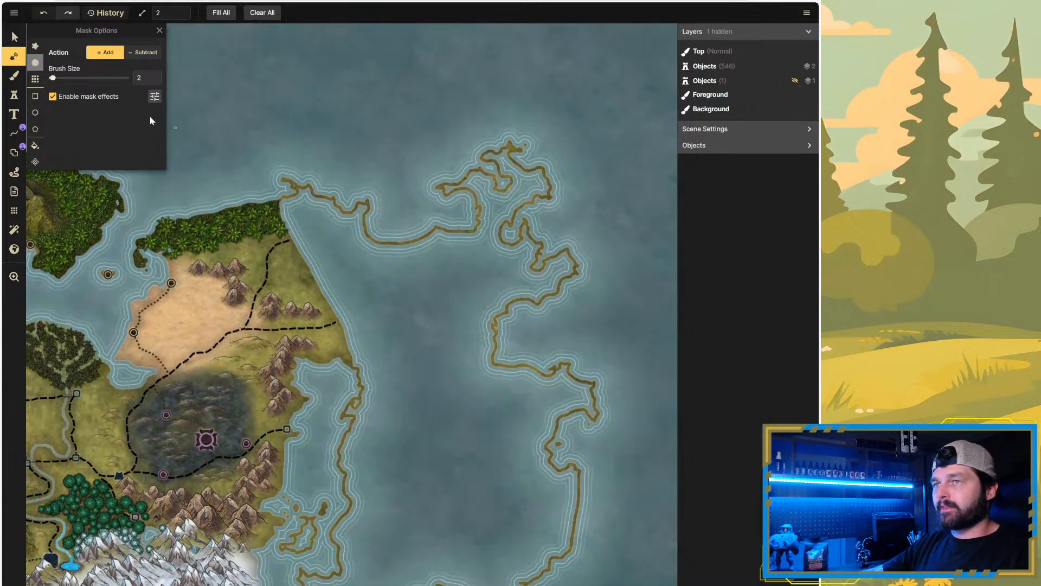
pyautogui.click(142, 77)
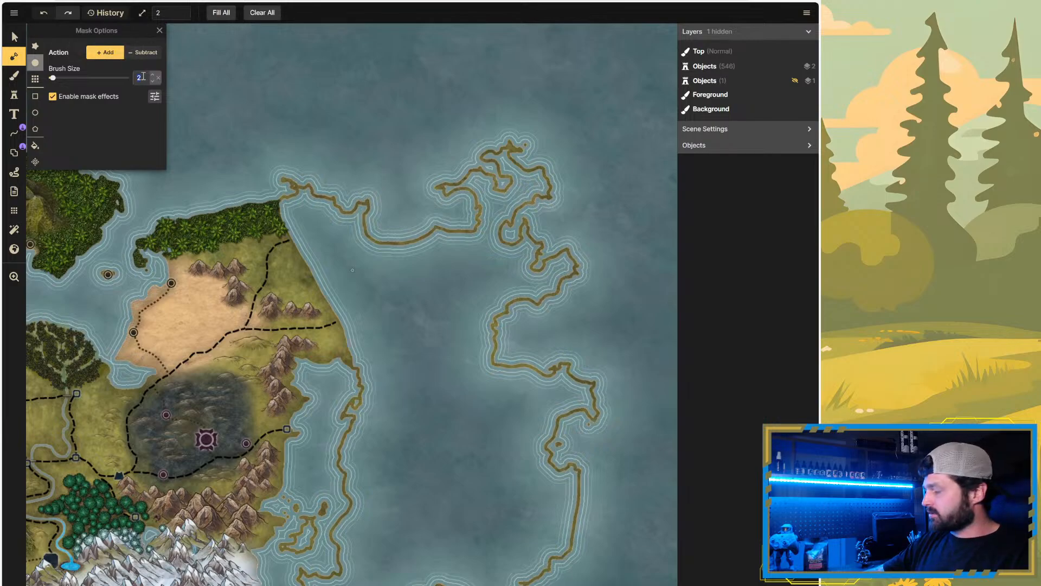
pyautogui.write('5')
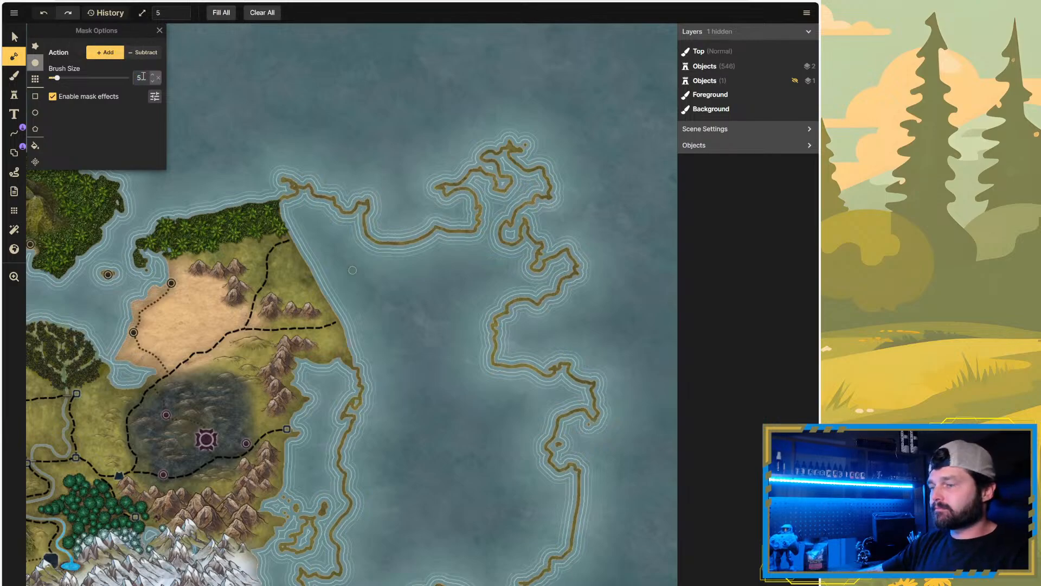
# Step: Thicken the inland side of the northern coast outline with added land, from the jungle's edge east to the peninsula's base
pyautogui.scroll(5, 331, 245)
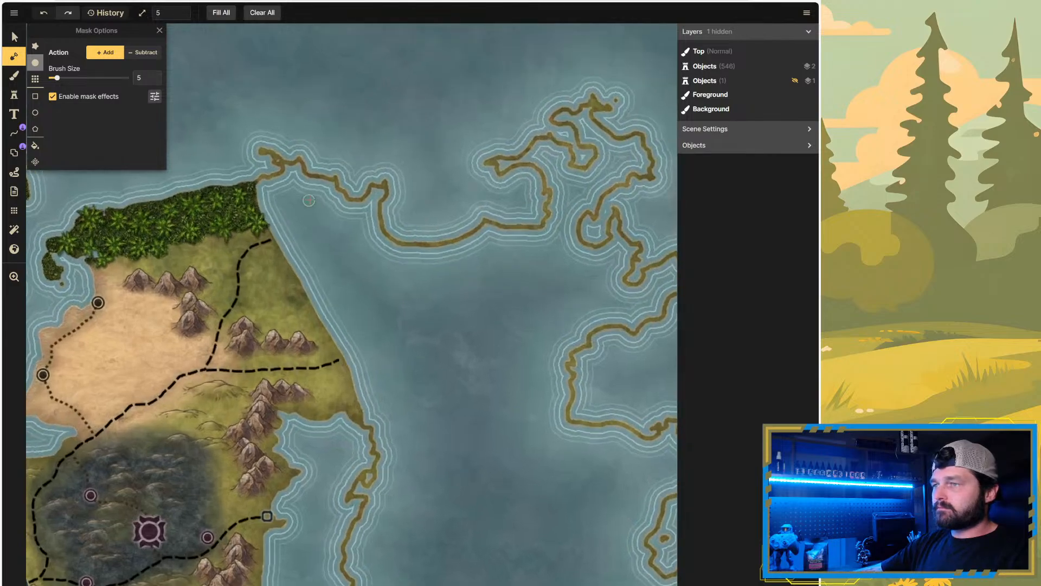
pyautogui.scroll(2, 223, 186)
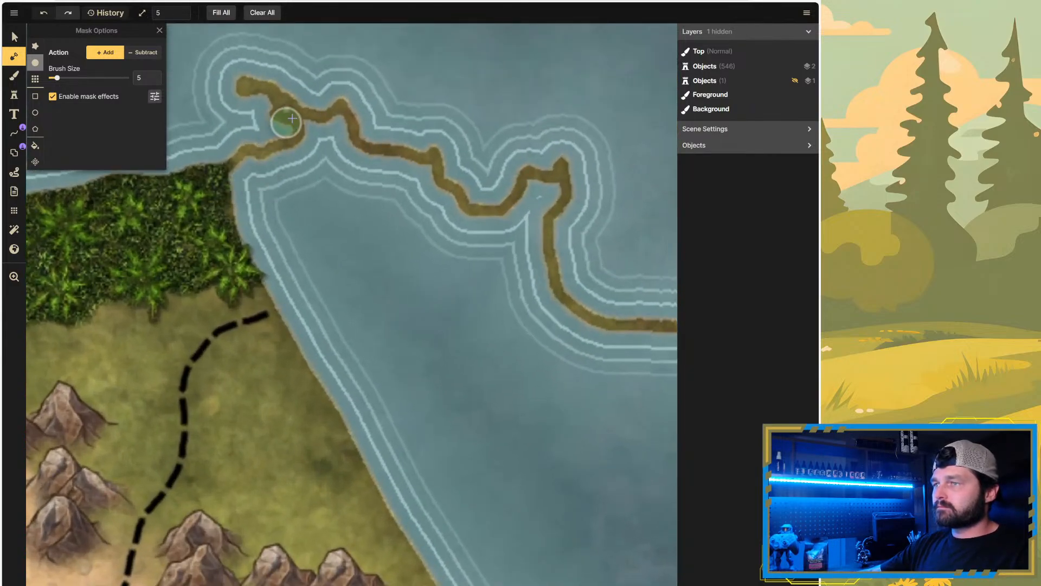
pyautogui.moveTo(293, 119)
pyautogui.mouseDown()
pyautogui.moveTo(302, 168)
pyautogui.moveTo(244, 170)
pyautogui.moveTo(337, 125)
pyautogui.moveTo(363, 162)
pyautogui.moveTo(418, 169)
pyautogui.moveTo(430, 200)
pyautogui.moveTo(464, 225)
pyautogui.moveTo(523, 213)
pyautogui.moveTo(532, 186)
pyautogui.moveTo(549, 194)
pyautogui.moveTo(530, 226)
pyautogui.moveTo(545, 298)
pyautogui.moveTo(586, 344)
pyautogui.moveTo(637, 353)
pyautogui.mouseUp()
pyautogui.scroll(-5, 304, 296)
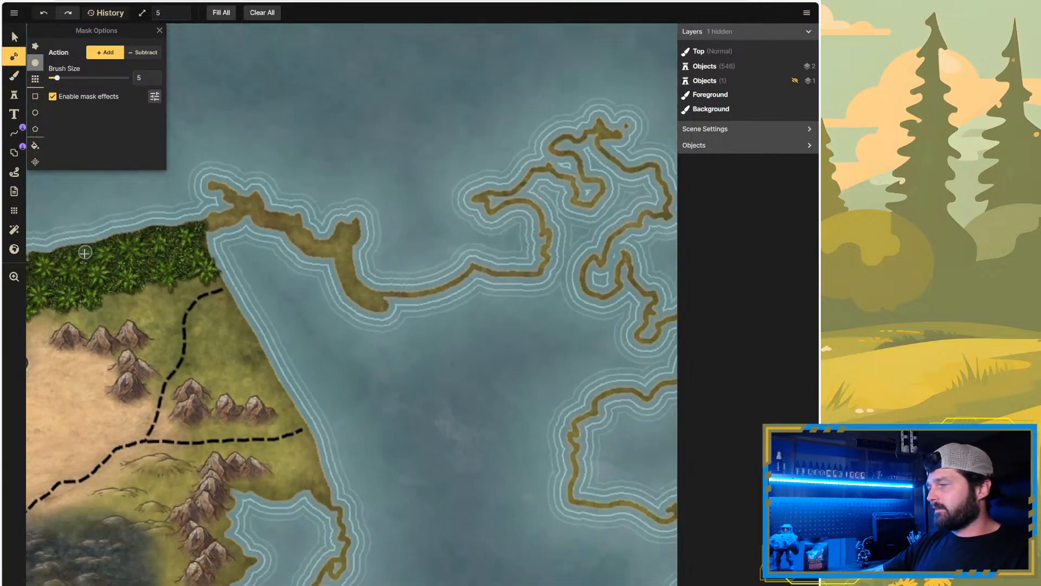
pyautogui.scroll(3, 380, 302)
pyautogui.scroll(2, 383, 302)
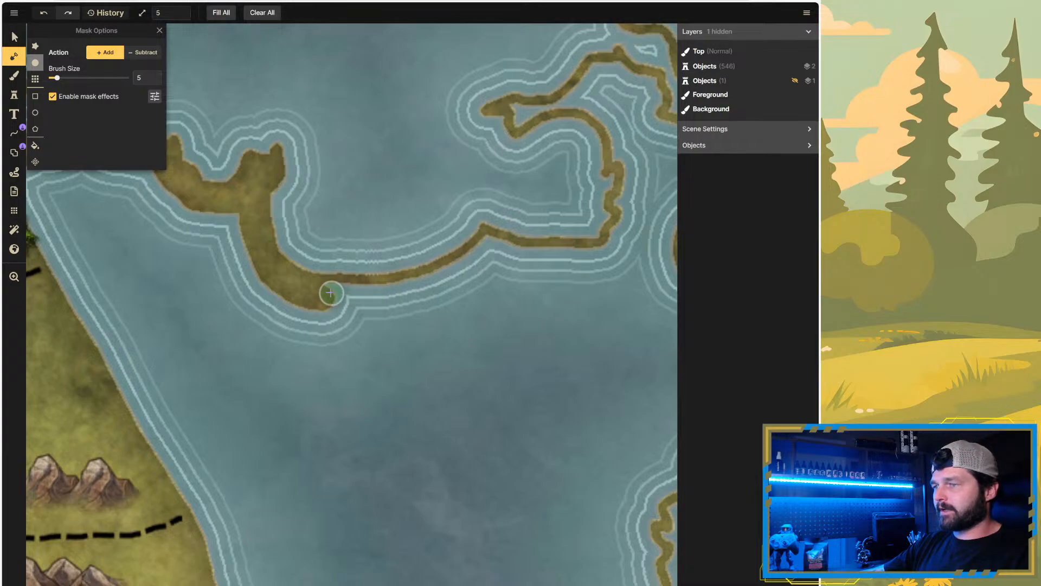
pyautogui.moveTo(330, 293)
pyautogui.mouseDown()
pyautogui.moveTo(444, 283)
pyautogui.moveTo(493, 247)
pyautogui.moveTo(445, 274)
pyautogui.moveTo(532, 270)
pyautogui.moveTo(538, 254)
pyautogui.moveTo(502, 249)
pyautogui.moveTo(610, 257)
pyautogui.mouseUp()
pyautogui.scroll(-3, 275, 234)
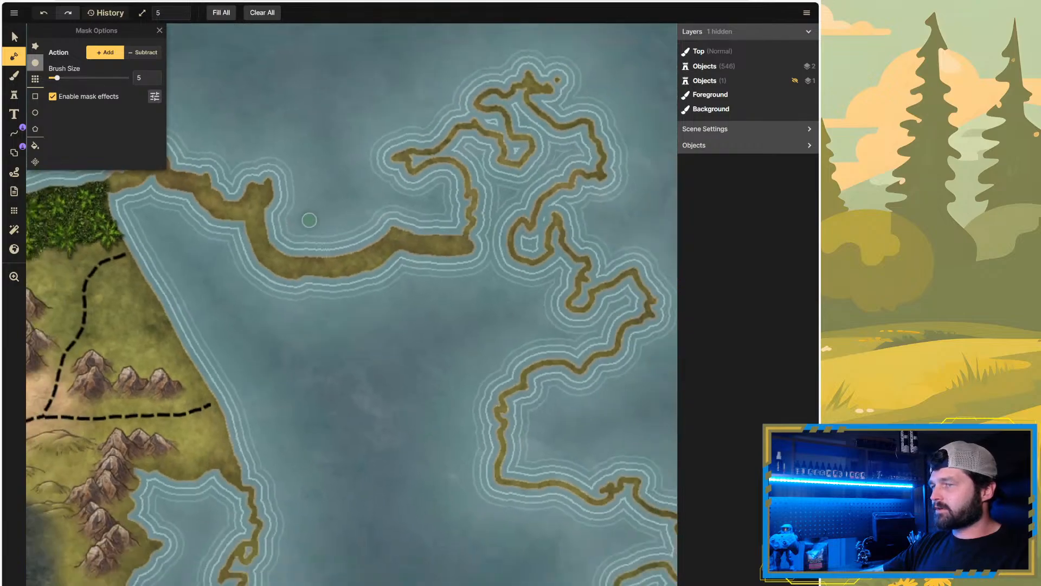
# Step: Fill the peninsula's western arm and northern tip with land, keeping the deep inlet between them open
pyautogui.scroll(8, 524, 166)
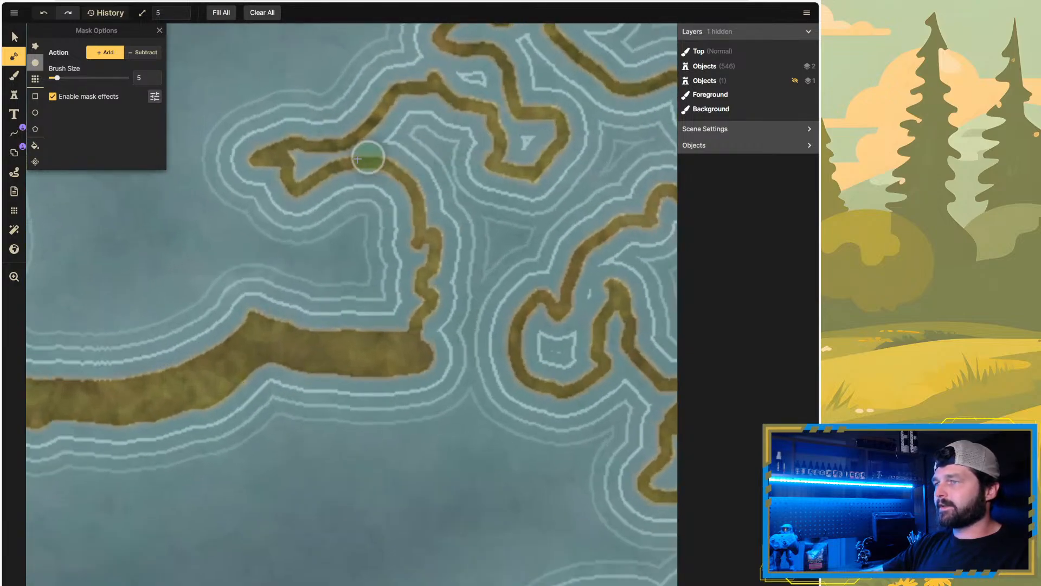
pyautogui.moveTo(358, 159)
pyautogui.mouseDown()
pyautogui.moveTo(297, 158)
pyautogui.moveTo(302, 168)
pyautogui.moveTo(359, 152)
pyautogui.moveTo(400, 116)
pyautogui.moveTo(433, 107)
pyautogui.moveTo(474, 128)
pyautogui.moveTo(467, 156)
pyautogui.moveTo(421, 135)
pyautogui.moveTo(395, 144)
pyautogui.moveTo(428, 179)
pyautogui.moveTo(443, 170)
pyautogui.moveTo(448, 179)
pyautogui.mouseUp()
pyautogui.scroll(-3, 450, 185)
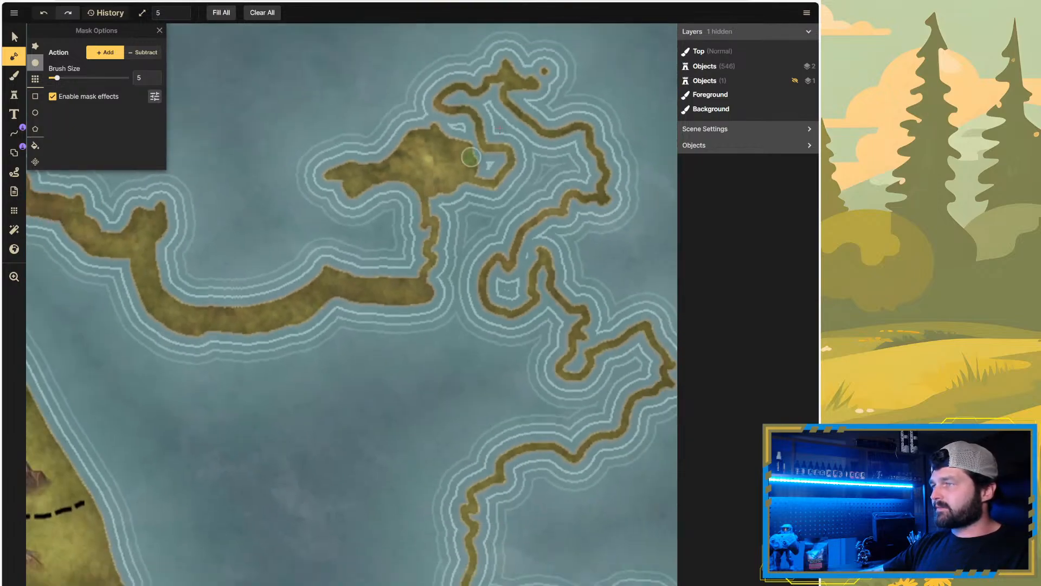
pyautogui.scroll(3, 477, 103)
pyautogui.moveTo(458, 93)
pyautogui.mouseDown()
pyautogui.moveTo(491, 104)
pyautogui.moveTo(524, 82)
pyautogui.moveTo(499, 120)
pyautogui.moveTo(514, 159)
pyautogui.moveTo(553, 170)
pyautogui.moveTo(526, 121)
pyautogui.moveTo(580, 169)
pyautogui.moveTo(656, 161)
pyautogui.moveTo(630, 177)
pyautogui.moveTo(566, 188)
pyautogui.moveTo(530, 251)
pyautogui.mouseUp()
pyautogui.scroll(-3, 325, 225)
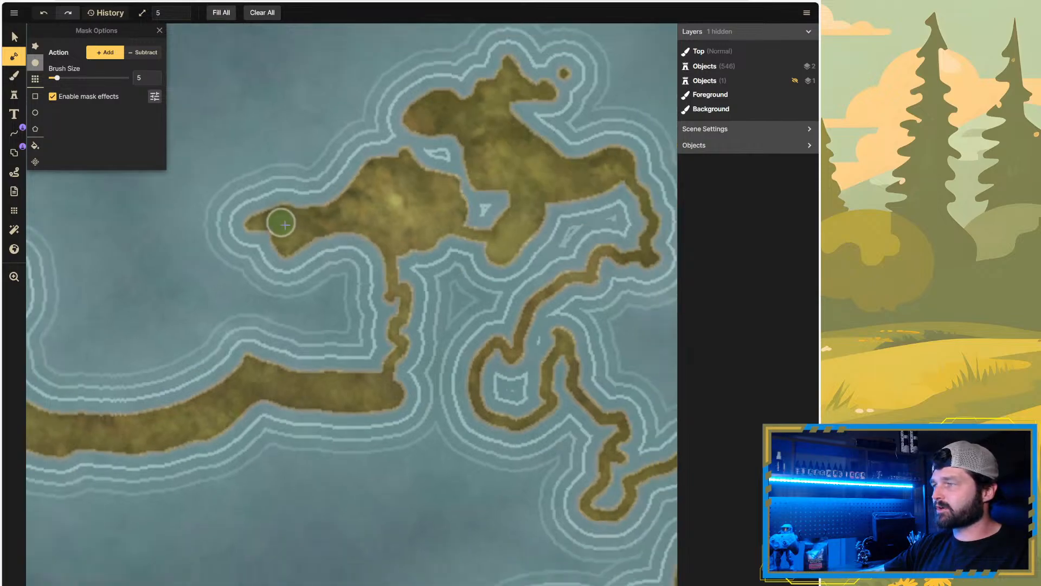
# Step: Fill the peninsula's eastern half and central body with land down to the coastal strip at its base
pyautogui.scroll(3, 349, 228)
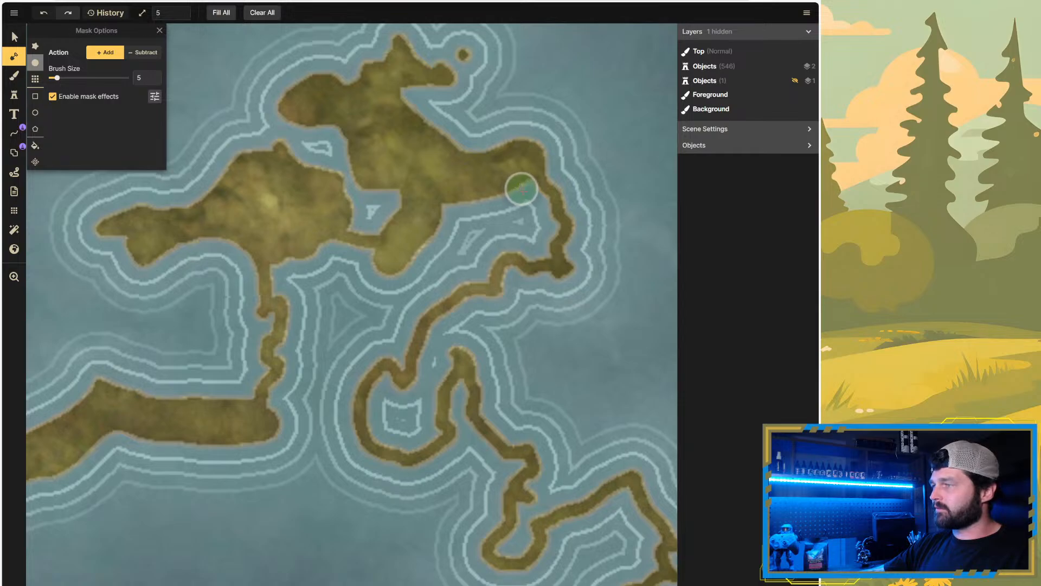
pyautogui.moveTo(539, 204)
pyautogui.mouseDown()
pyautogui.moveTo(538, 247)
pyautogui.moveTo(510, 241)
pyautogui.moveTo(523, 221)
pyautogui.moveTo(481, 205)
pyautogui.moveTo(444, 216)
pyautogui.moveTo(411, 251)
pyautogui.moveTo(465, 235)
pyautogui.moveTo(493, 242)
pyautogui.moveTo(400, 328)
pyautogui.moveTo(400, 353)
pyautogui.moveTo(416, 284)
pyautogui.moveTo(360, 272)
pyautogui.mouseUp()
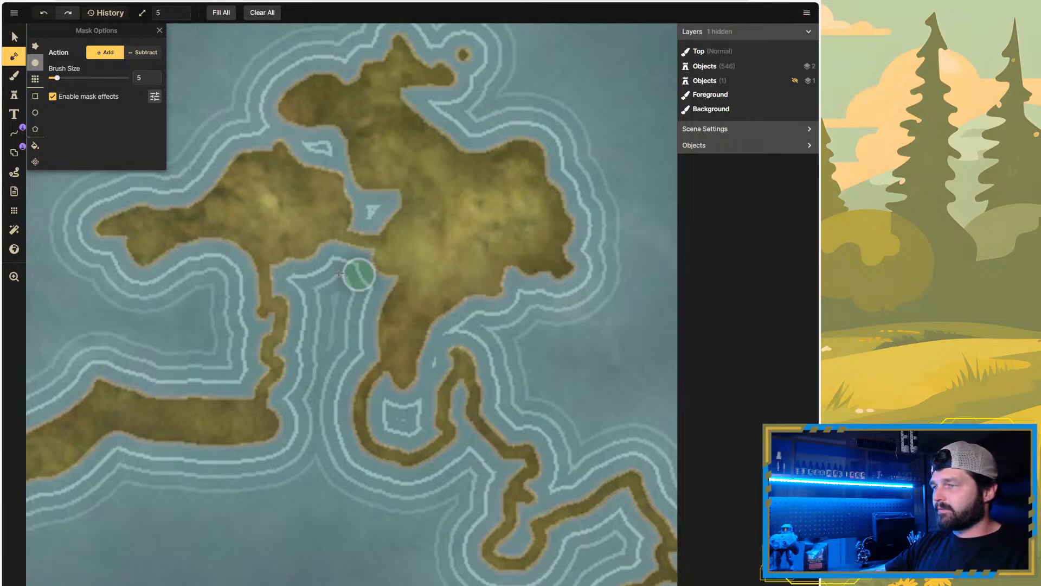
pyautogui.scroll(-5, 456, 230)
pyautogui.scroll(-2, 429, 260)
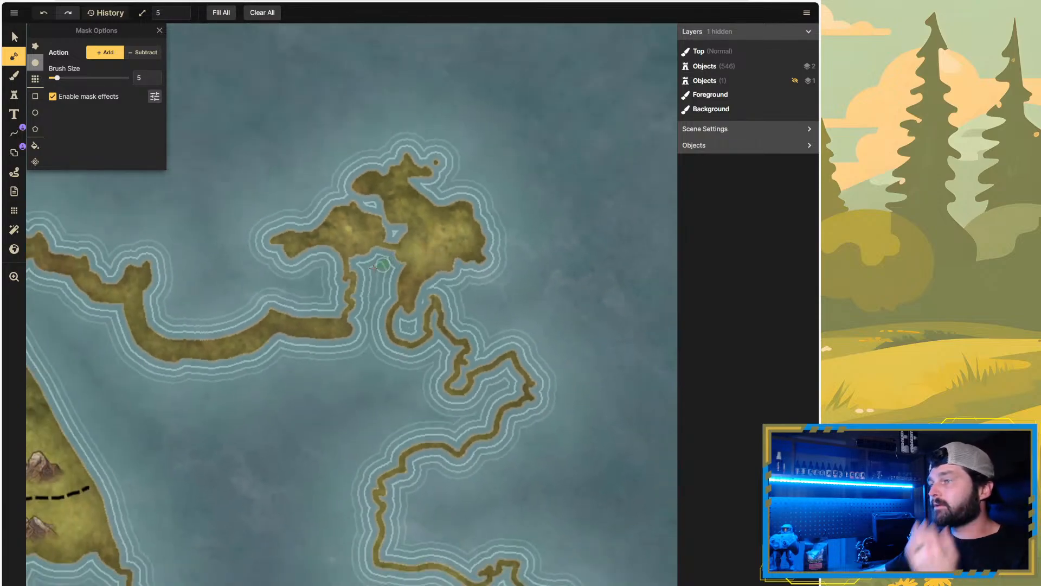
pyautogui.scroll(6, 383, 265)
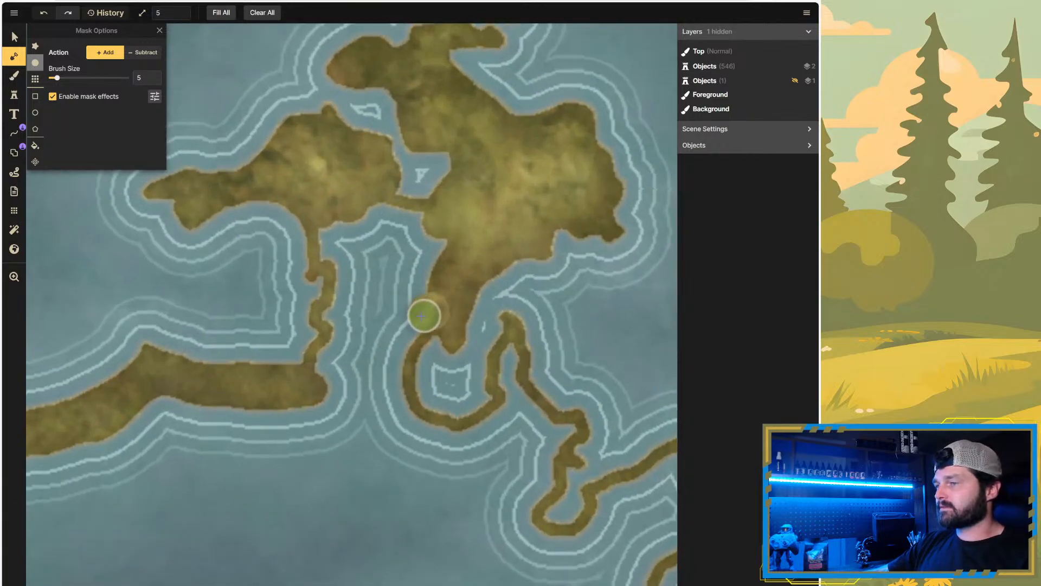
pyautogui.moveTo(423, 316)
pyautogui.mouseDown()
pyautogui.moveTo(388, 386)
pyautogui.moveTo(329, 380)
pyautogui.moveTo(351, 271)
pyautogui.moveTo(346, 251)
pyautogui.moveTo(335, 256)
pyautogui.moveTo(334, 236)
pyautogui.moveTo(391, 219)
pyautogui.moveTo(413, 224)
pyautogui.moveTo(429, 249)
pyautogui.moveTo(359, 392)
pyautogui.moveTo(377, 248)
pyautogui.moveTo(394, 241)
pyautogui.moveTo(404, 273)
pyautogui.mouseUp()
pyautogui.scroll(-2, 416, 263)
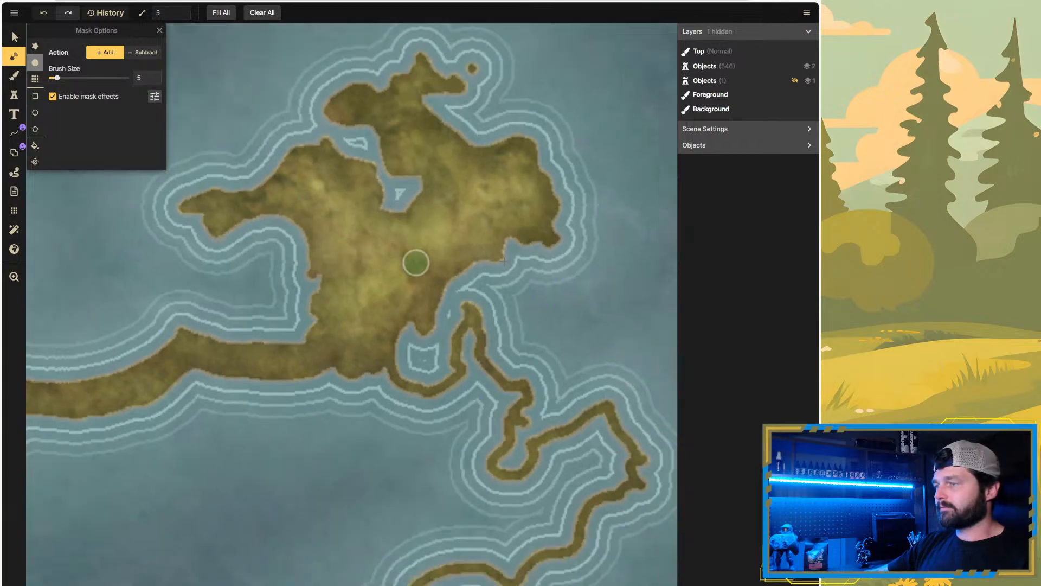
# Step: Thicken the coast outline with land from below the small lagoon around the southeastern headland
pyautogui.scroll(-4, 504, 261)
pyautogui.scroll(-2, 230, 298)
pyautogui.scroll(3, 217, 319)
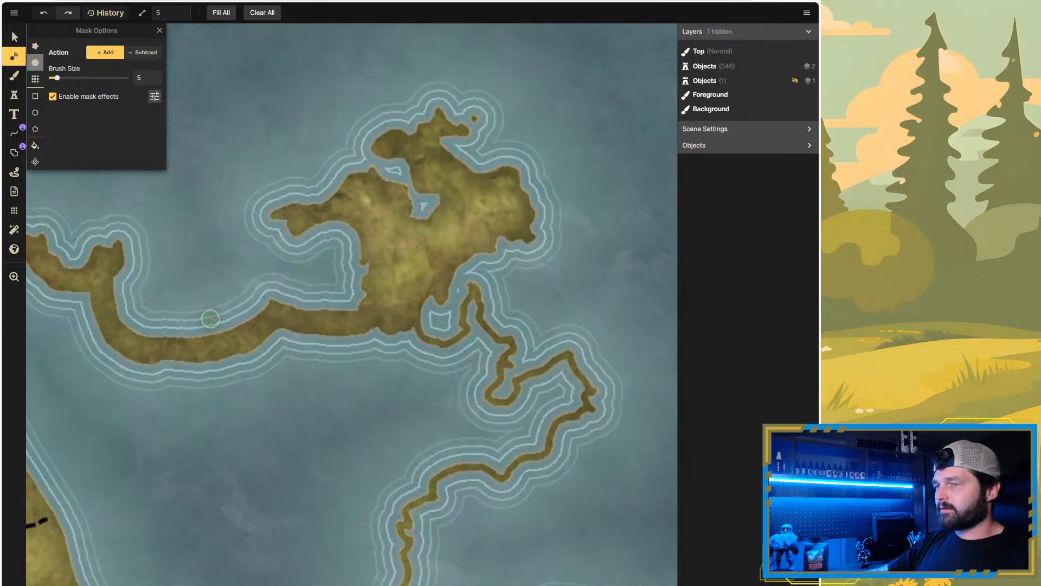
pyautogui.scroll(-2, 211, 319)
pyautogui.scroll(5, 369, 342)
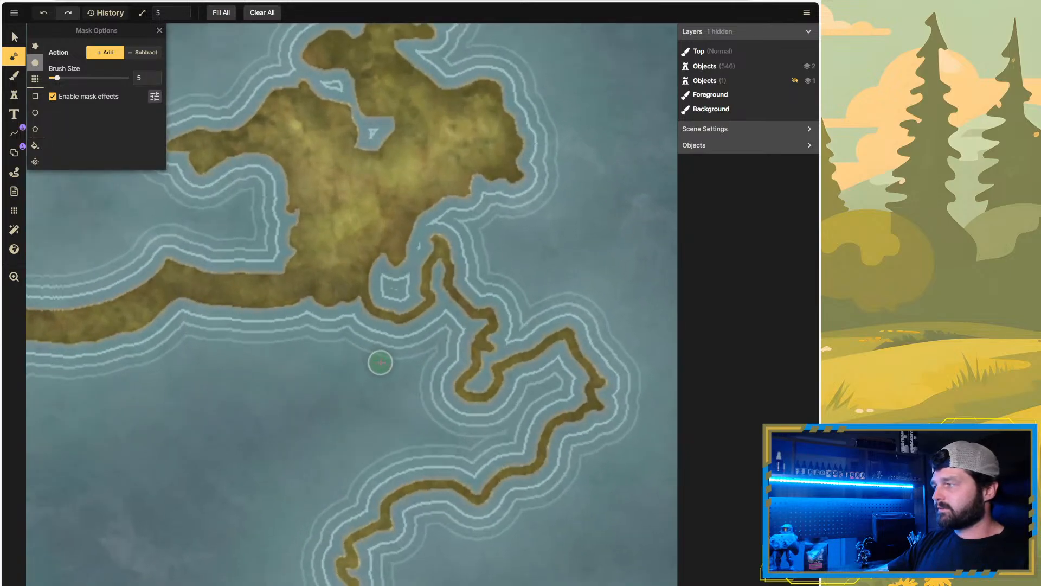
pyautogui.scroll(2, 440, 356)
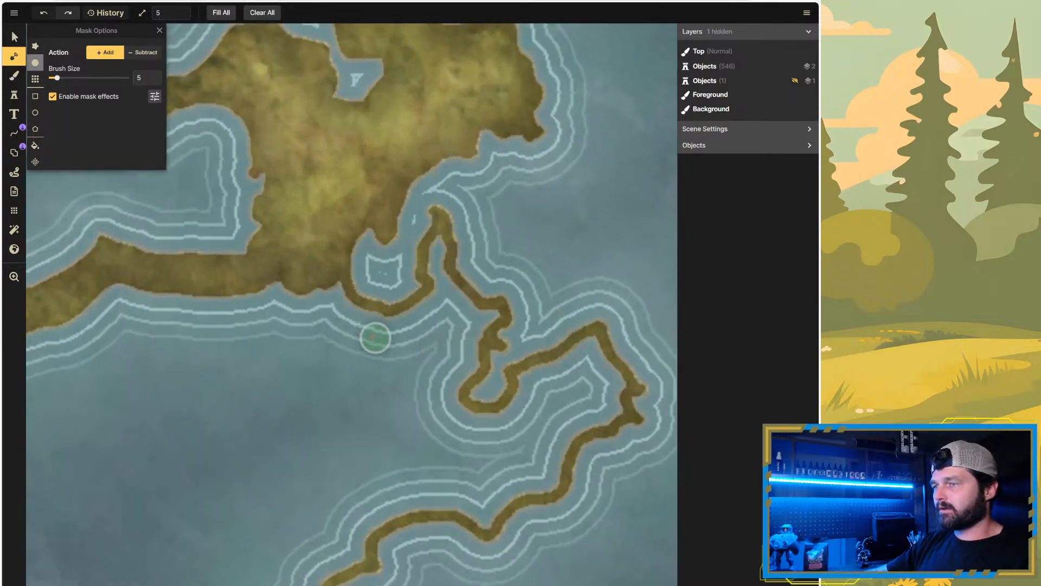
pyautogui.moveTo(376, 337)
pyautogui.mouseDown()
pyautogui.moveTo(334, 294)
pyautogui.moveTo(350, 316)
pyautogui.moveTo(415, 322)
pyautogui.moveTo(438, 300)
pyautogui.moveTo(435, 245)
pyautogui.moveTo(453, 301)
pyautogui.moveTo(490, 319)
pyautogui.moveTo(453, 374)
pyautogui.moveTo(456, 416)
pyautogui.moveTo(507, 423)
pyautogui.moveTo(531, 380)
pyautogui.moveTo(592, 349)
pyautogui.moveTo(610, 376)
pyautogui.moveTo(610, 409)
pyautogui.moveTo(565, 430)
pyautogui.moveTo(543, 480)
pyautogui.moveTo(502, 492)
pyautogui.moveTo(483, 515)
pyautogui.moveTo(428, 498)
pyautogui.mouseUp()
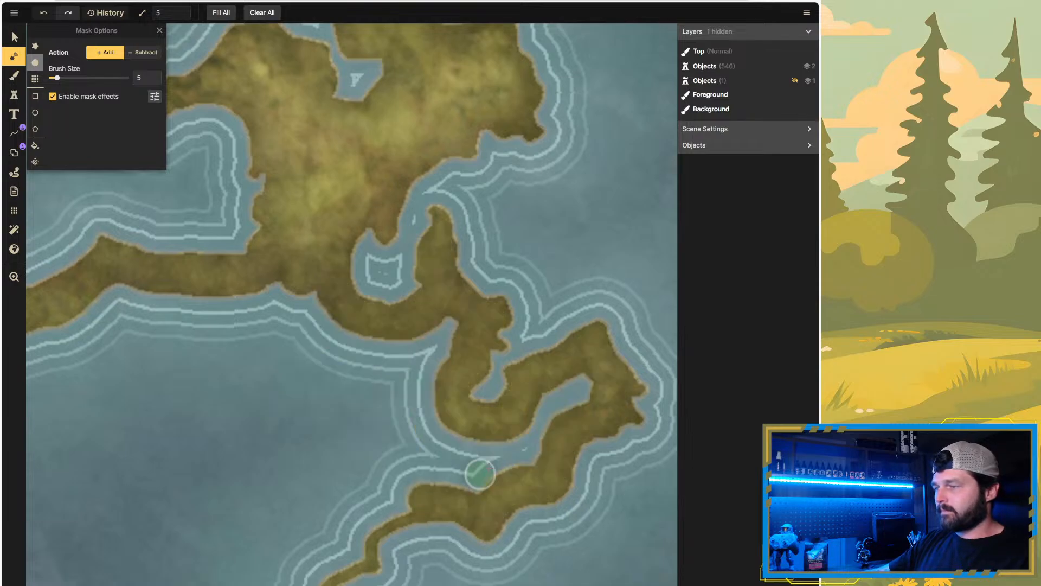
# Step: Fill the remaining water gap inside the southeastern headland with land
pyautogui.scroll(-2, 412, 361)
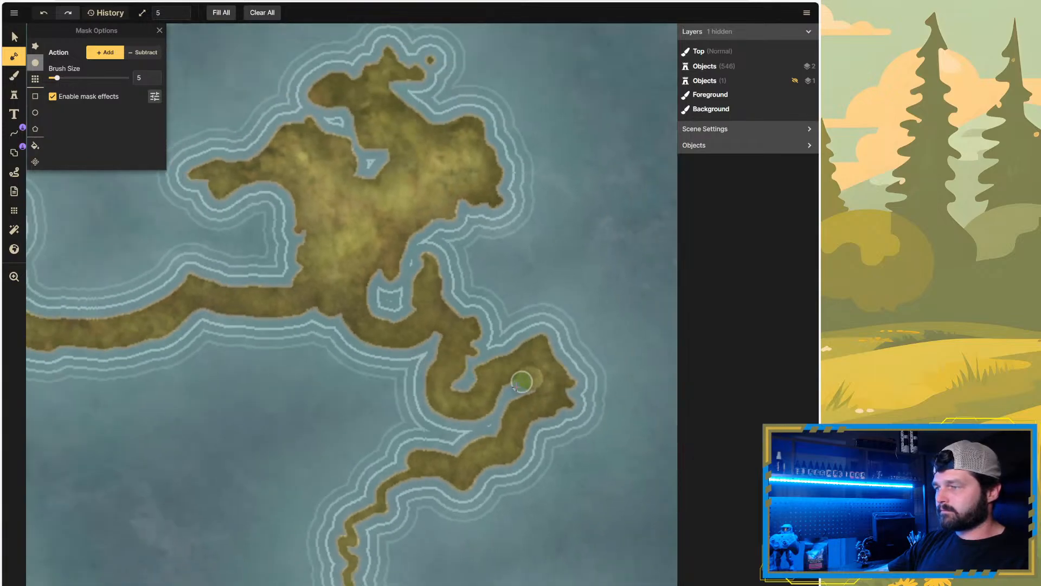
pyautogui.moveTo(515, 387)
pyautogui.mouseDown()
pyautogui.moveTo(493, 410)
pyautogui.moveTo(519, 395)
pyautogui.mouseUp()
pyautogui.moveTo(483, 429)
pyautogui.mouseDown()
pyautogui.moveTo(495, 425)
pyautogui.moveTo(464, 421)
pyautogui.mouseUp()
pyautogui.scroll(-5, 467, 447)
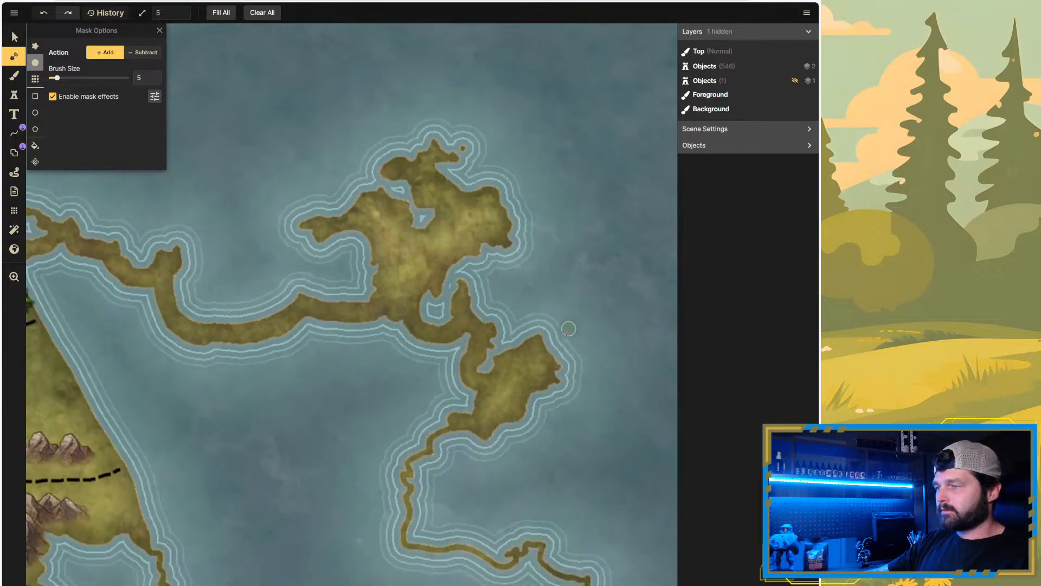
# Step: Thicken the inland side of the east coast outline from the headland south to the bay's southwestern corner
pyautogui.scroll(-1, 497, 478)
pyautogui.scroll(3, 490, 479)
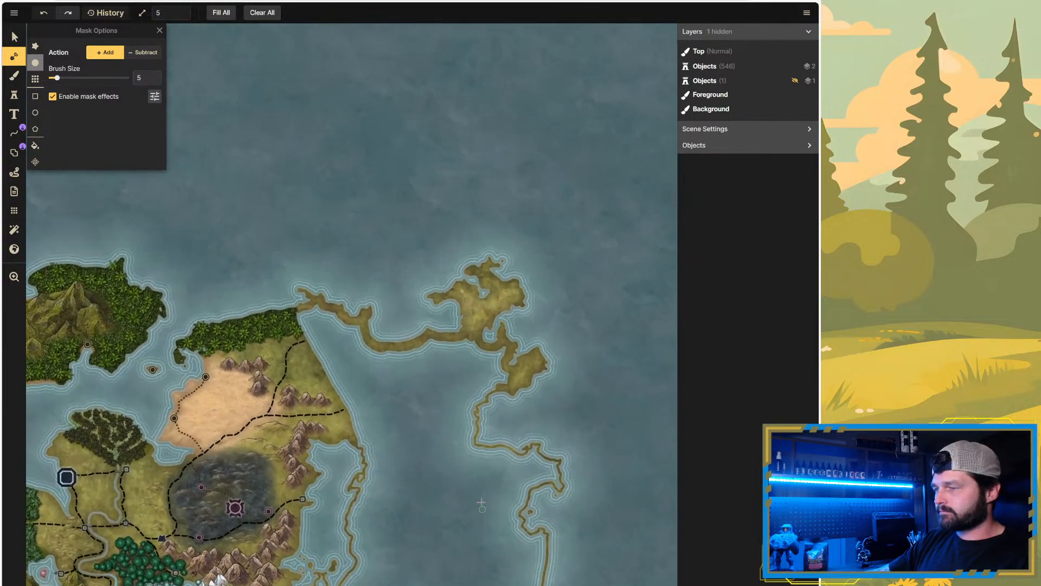
pyautogui.scroll(-2, 436, 458)
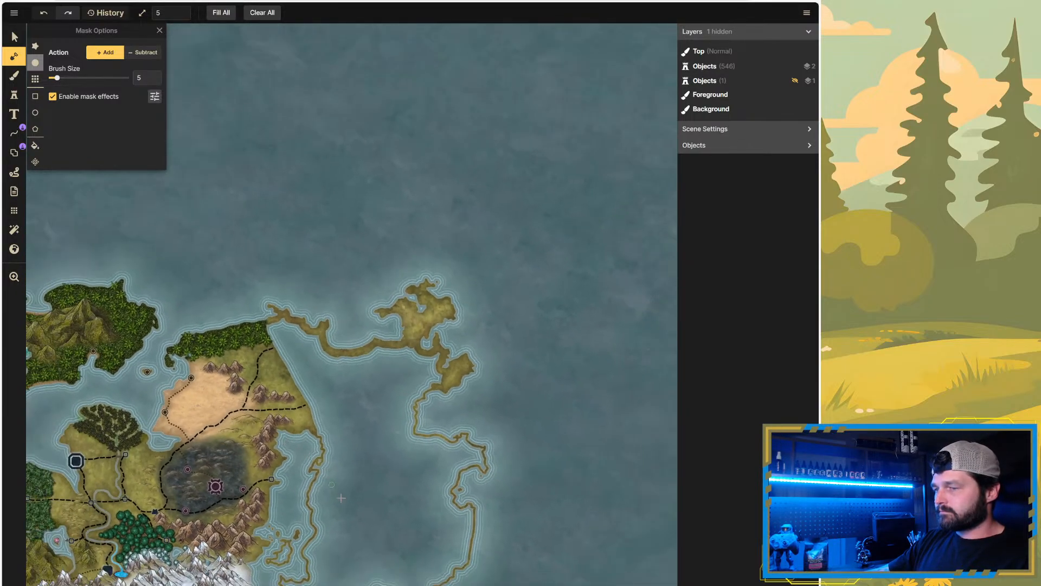
pyautogui.scroll(2, 382, 403)
pyautogui.scroll(2, 381, 403)
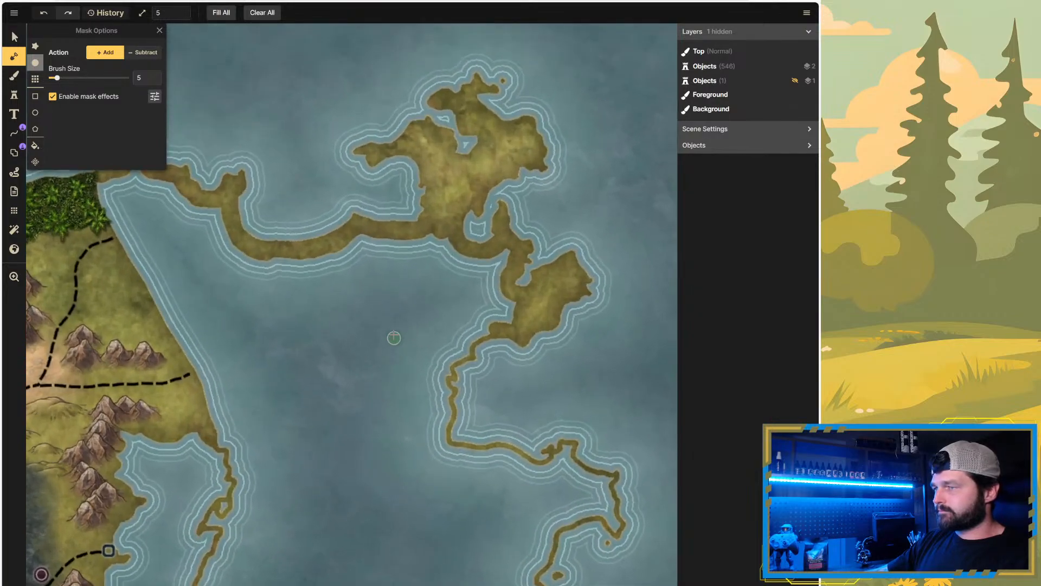
pyautogui.scroll(3, 378, 355)
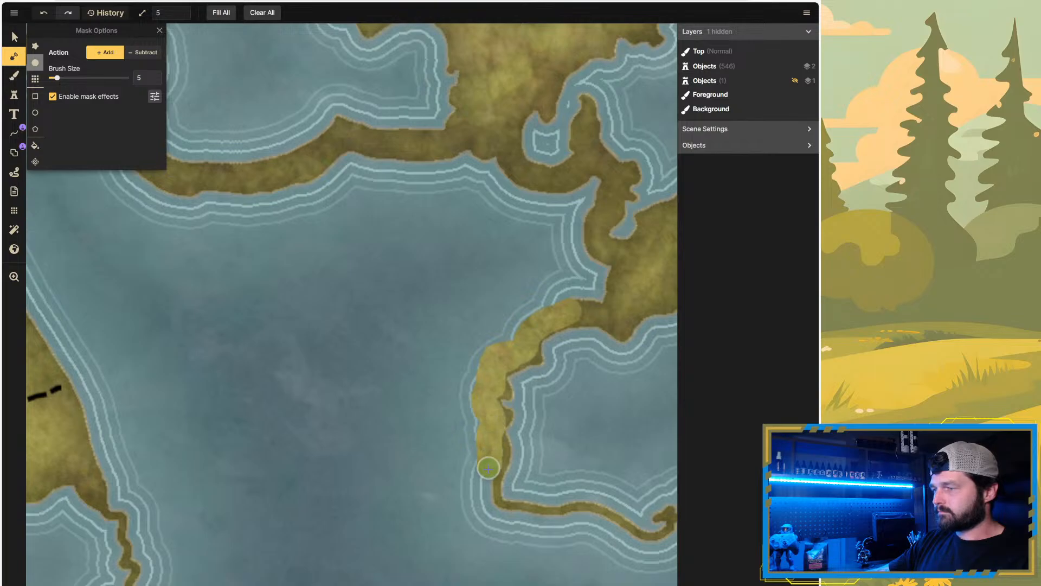
pyautogui.moveTo(490, 505); pyautogui.dragTo(494, 510)
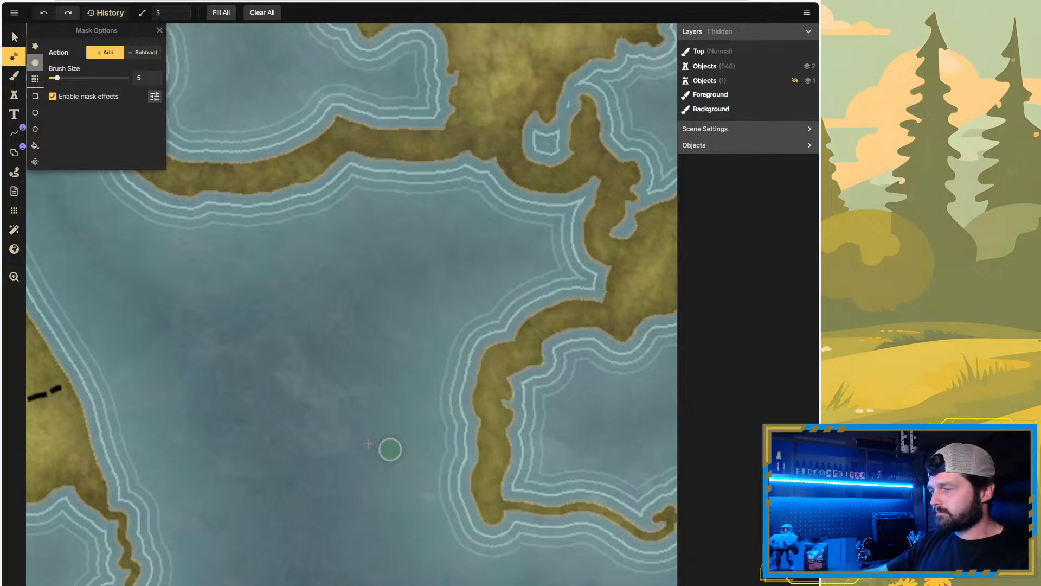
pyautogui.scroll(-5, 390, 449)
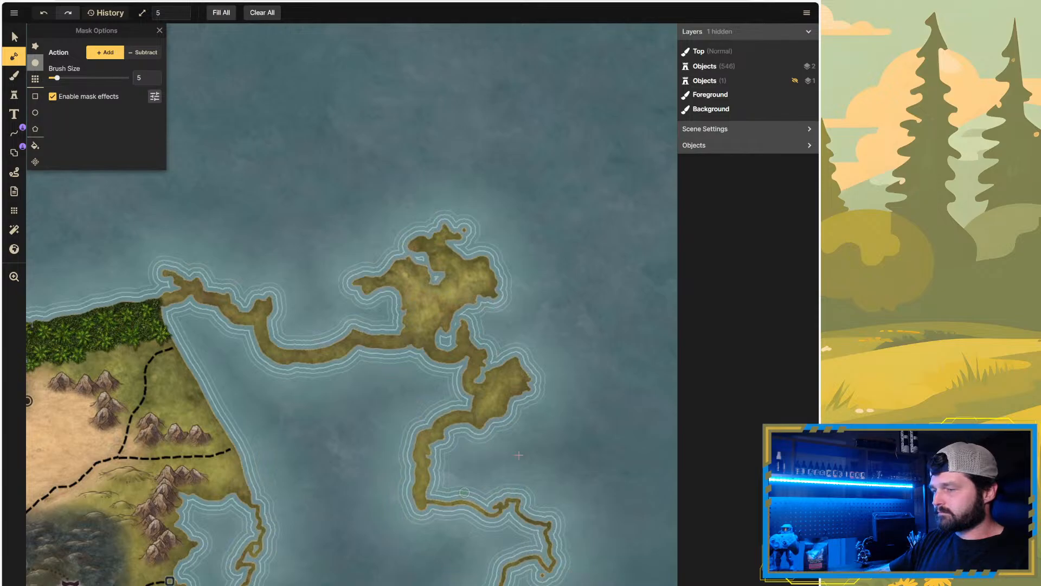
# Step: Thicken the inland side of the coast outline from the bay's southwestern corner around the eastern cape to the islet inlet
pyautogui.scroll(-4, 558, 475)
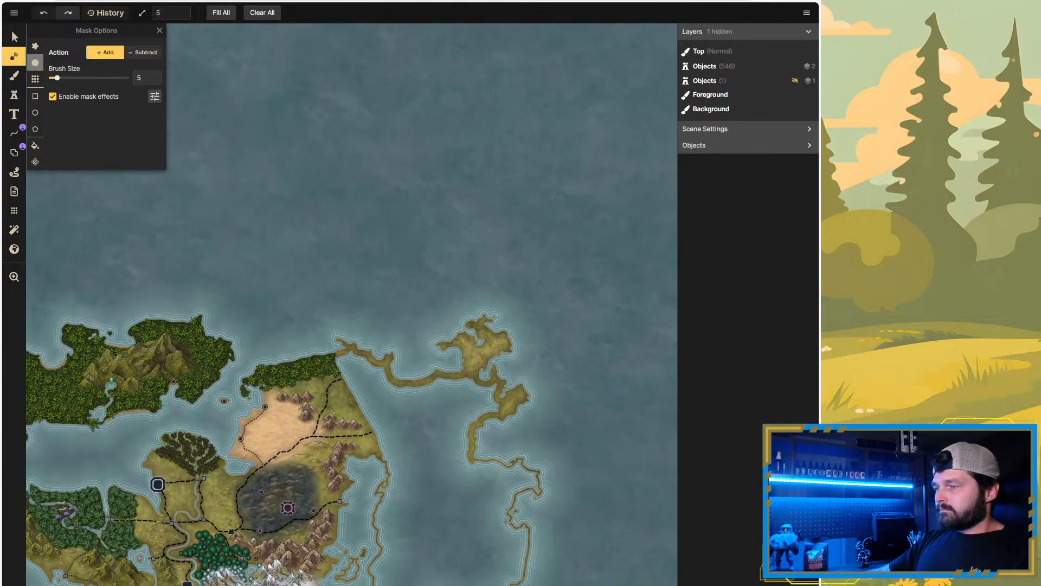
pyautogui.scroll(5, 505, 522)
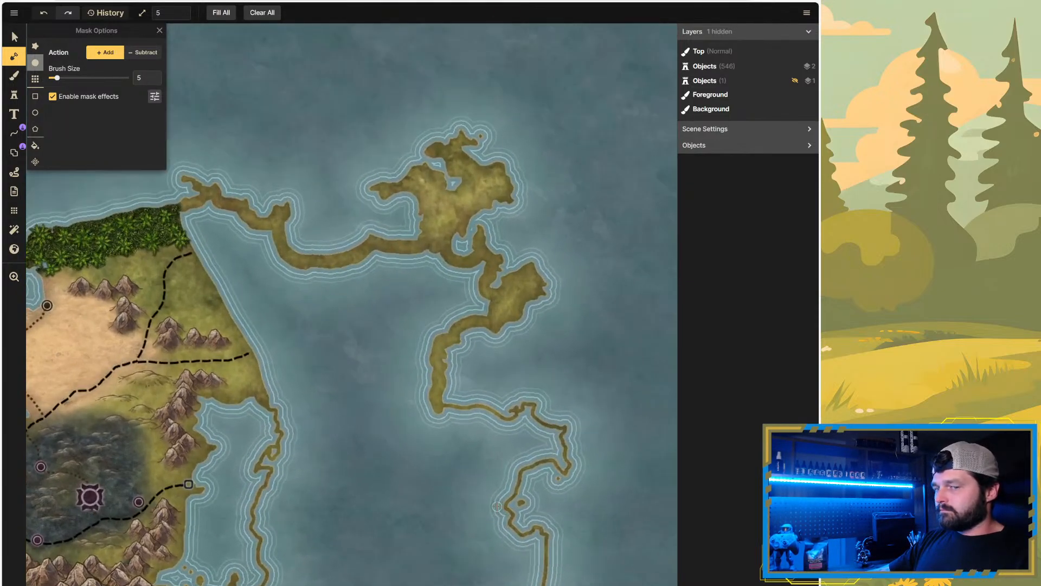
pyautogui.scroll(4, 497, 506)
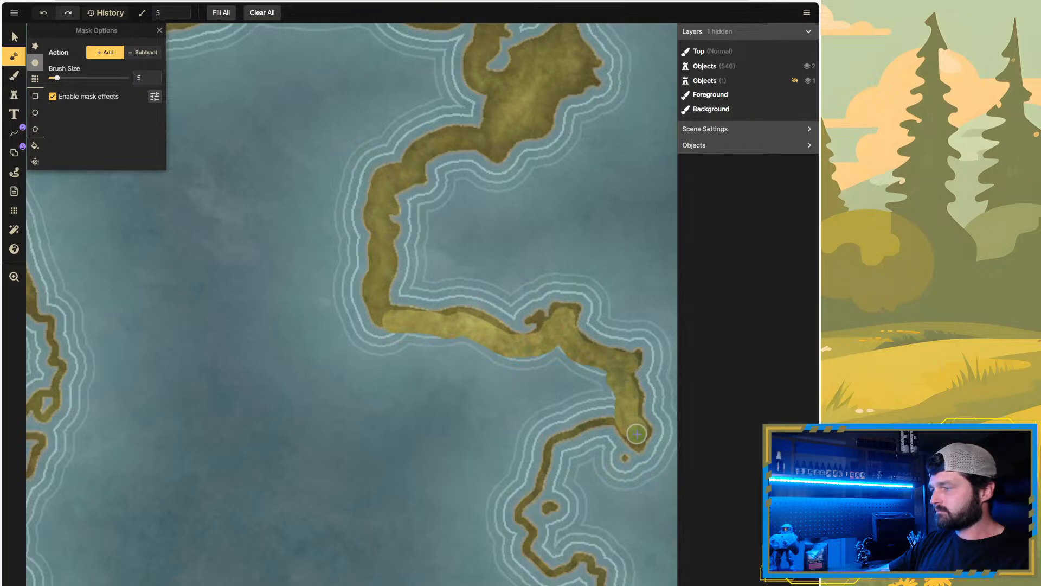
pyautogui.moveTo(637, 434); pyautogui.dragTo(635, 433)
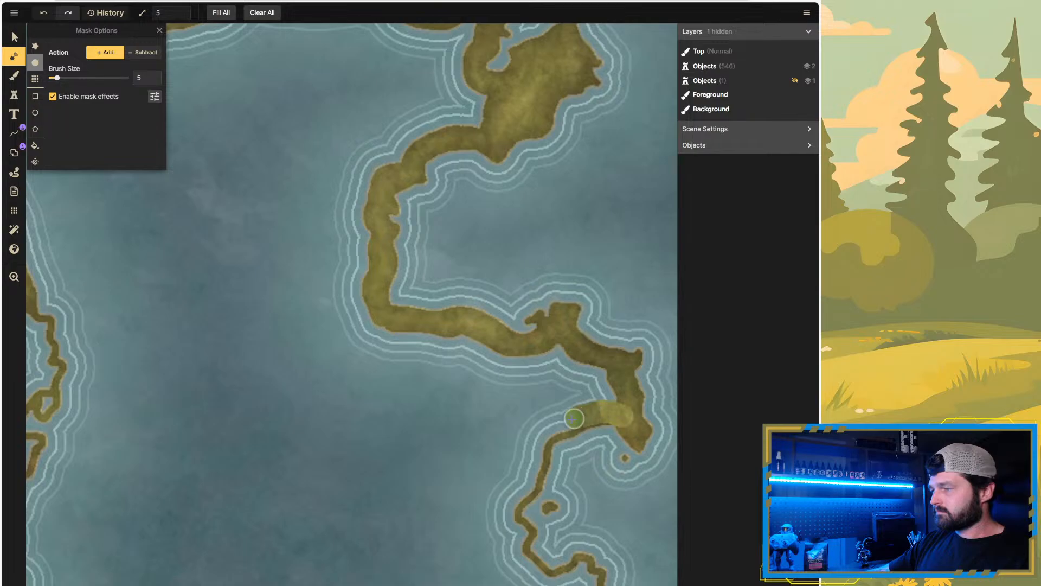
pyautogui.moveTo(575, 418); pyautogui.dragTo(544, 432)
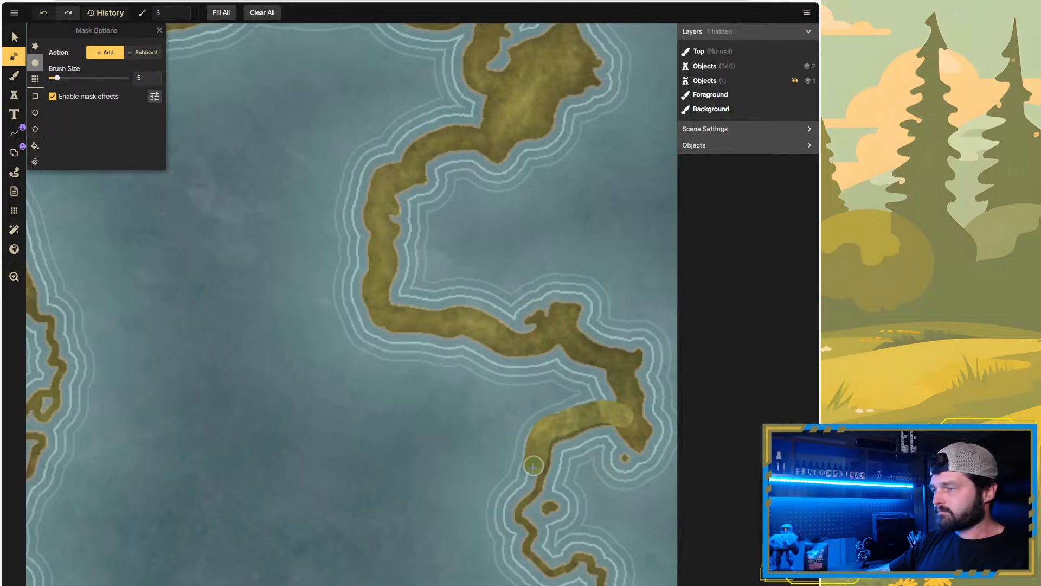
pyautogui.moveTo(503, 512); pyautogui.dragTo(503, 512)
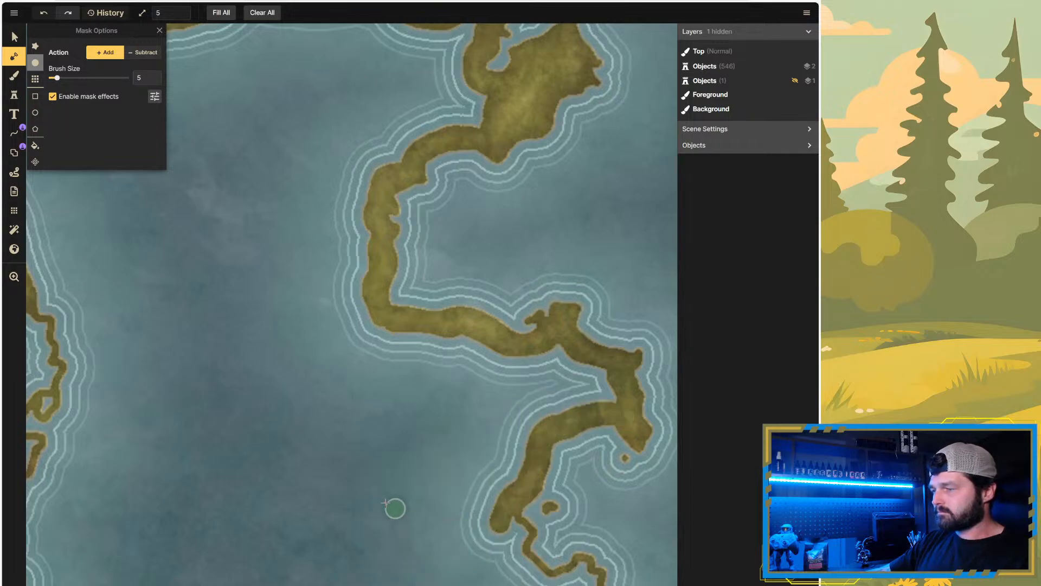
# Step: Thicken the inland side of the coast from the islet inlet south along the straight stretch of the east coast
pyautogui.scroll(-4, 388, 478)
pyautogui.scroll(-6, 518, 247)
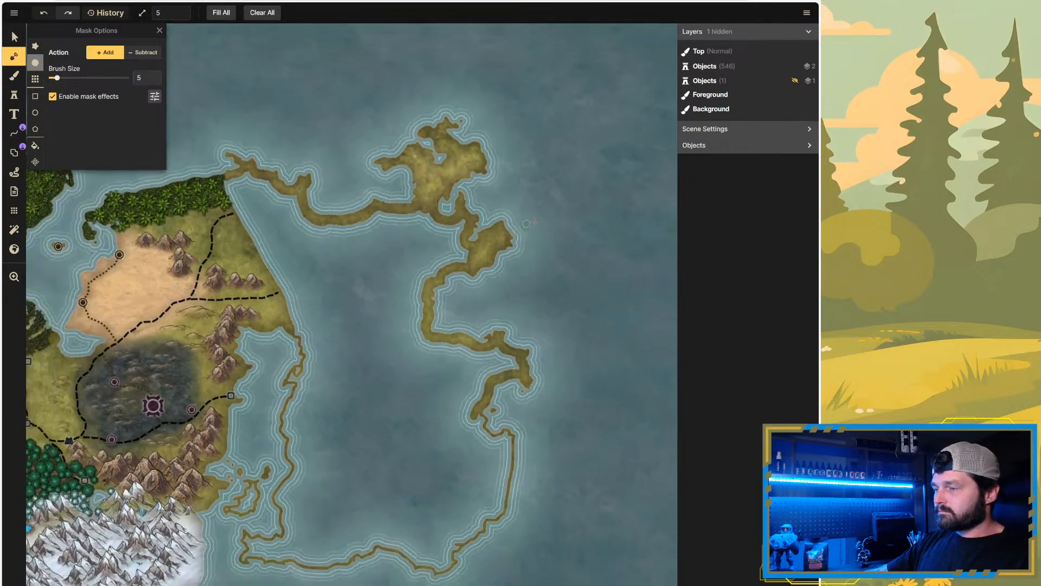
pyautogui.scroll(8, 533, 417)
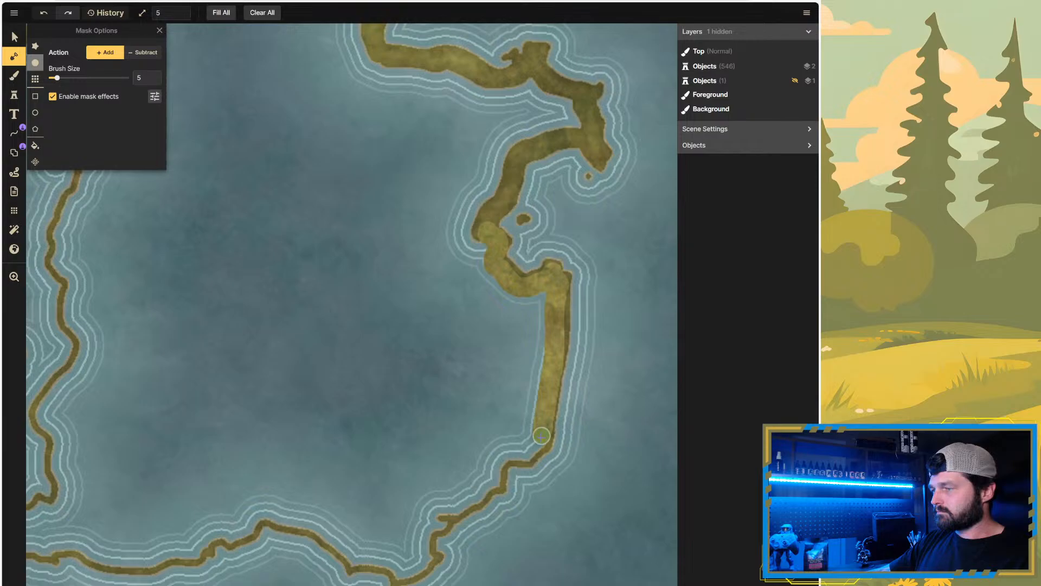
pyautogui.moveTo(514, 455); pyautogui.dragTo(514, 454)
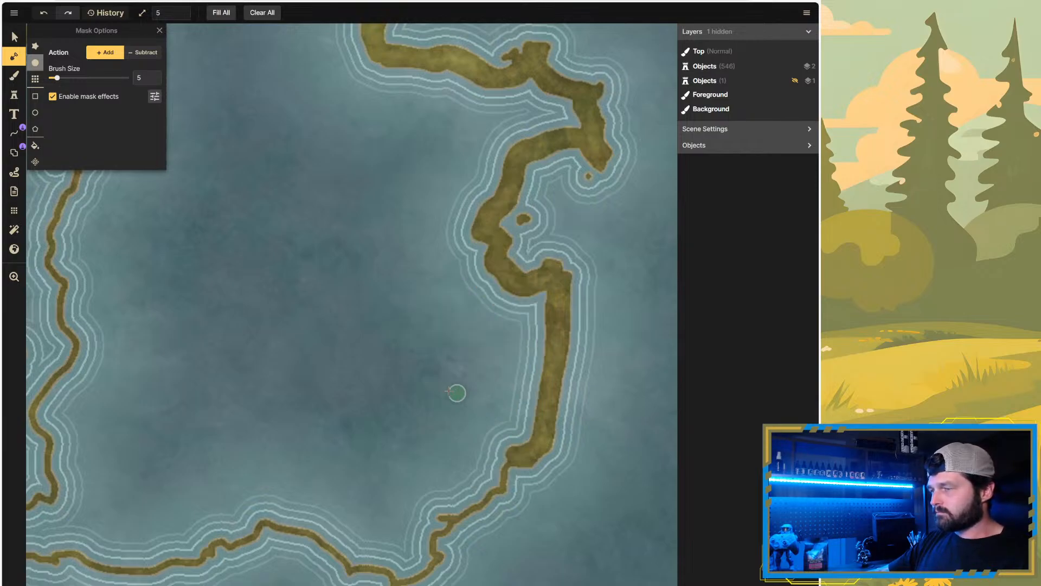
pyautogui.press('x')
pyautogui.press('x')
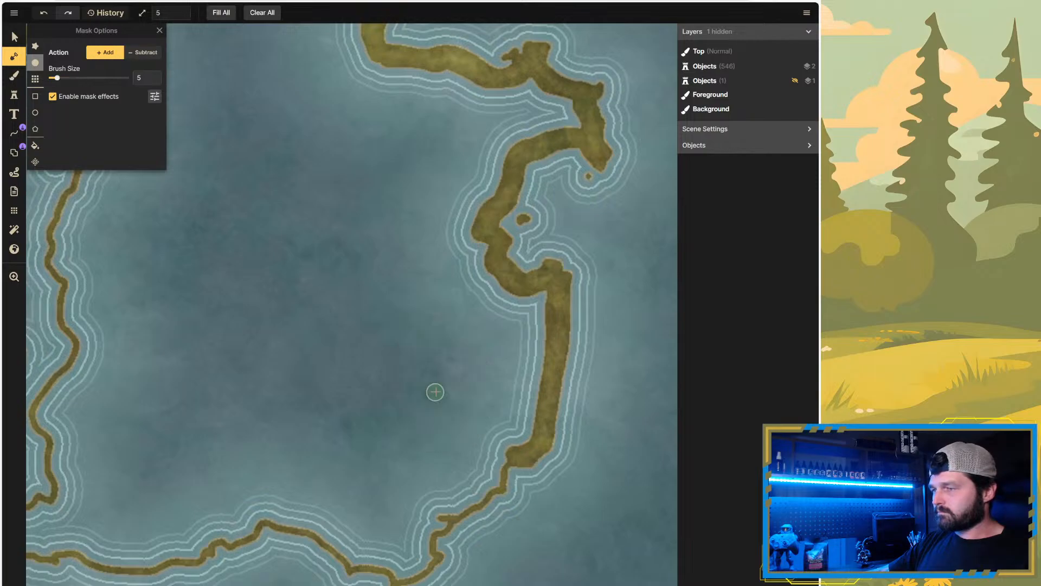
pyautogui.press('x')
pyautogui.press('x')
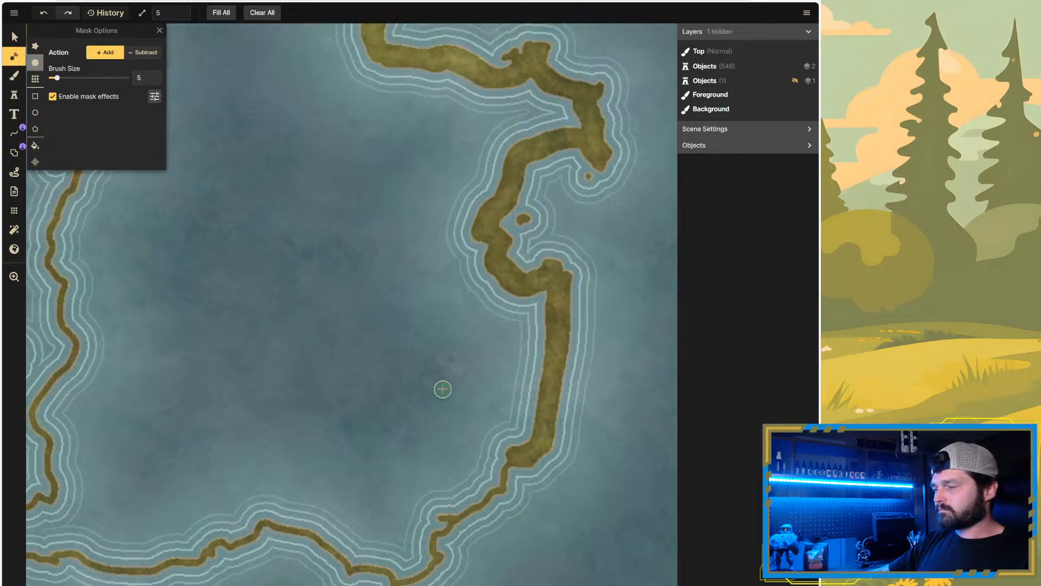
pyautogui.press(']')
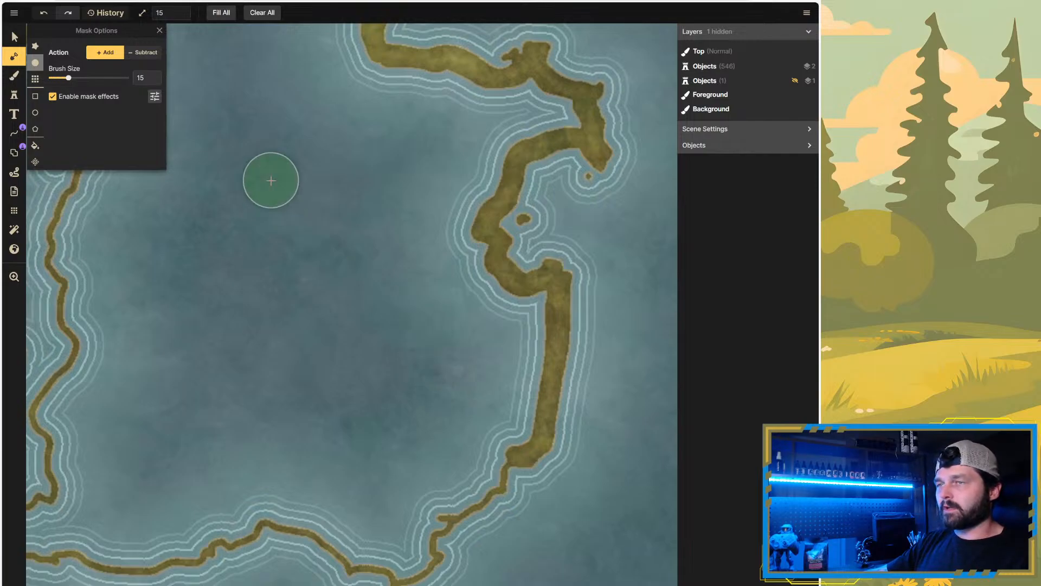
pyautogui.write('5')
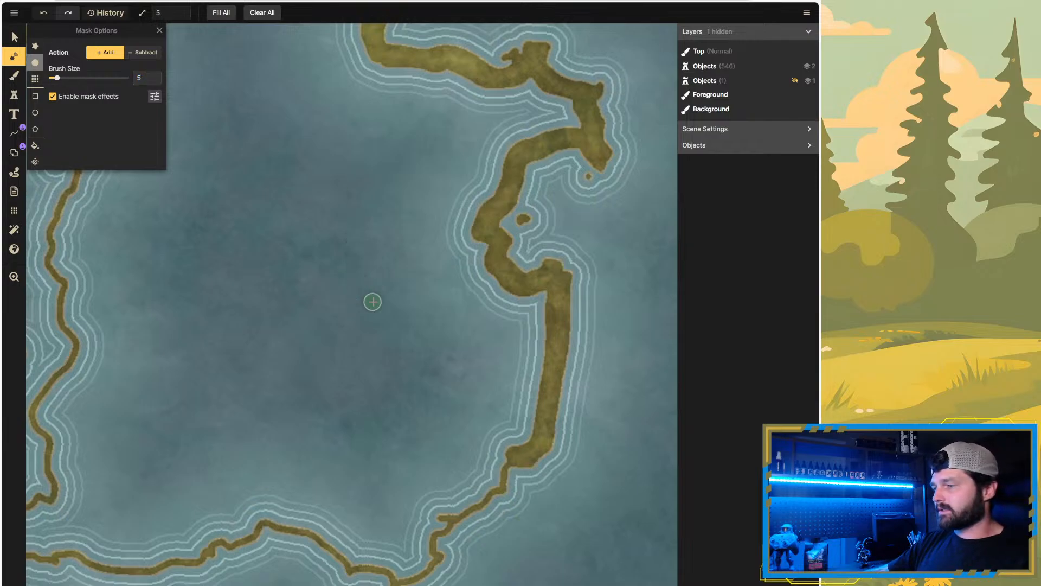
# Step: Thicken the inland side of the outline down the southeastern coast and along the eastern half of the south coast
pyautogui.scroll(2, 458, 461)
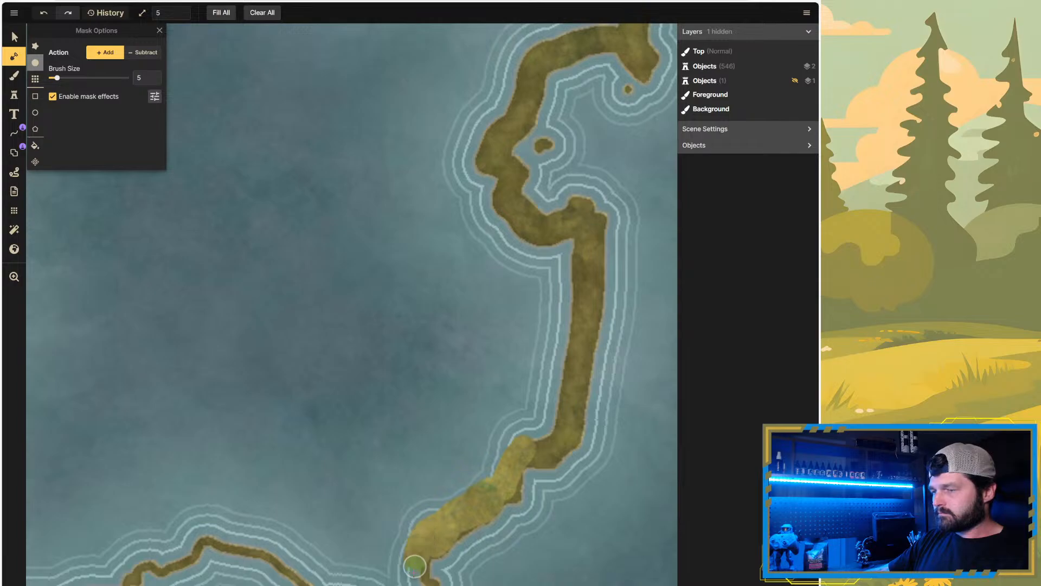
pyautogui.scroll(-5, 484, 349)
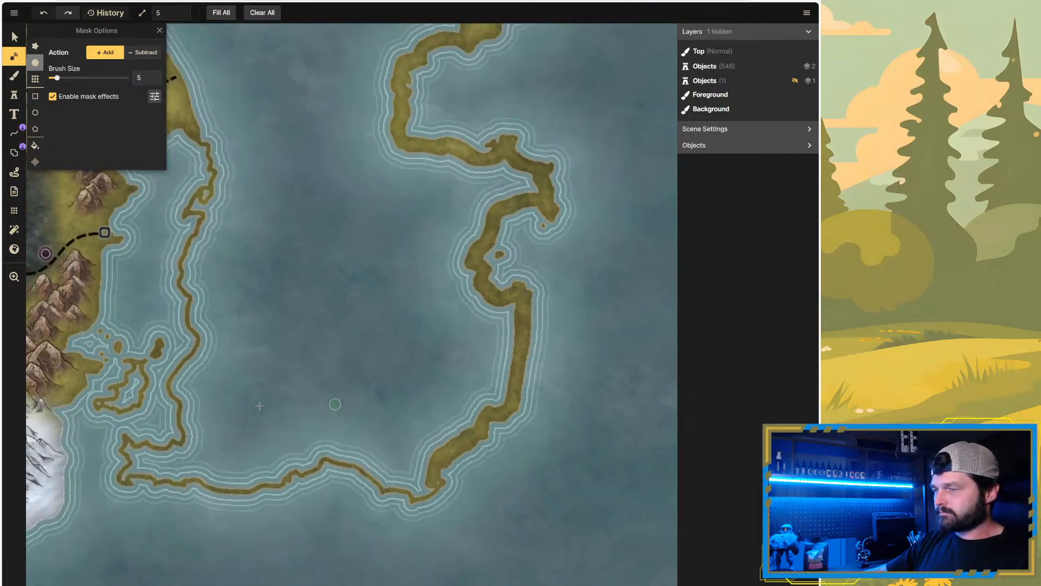
pyautogui.scroll(5, 361, 442)
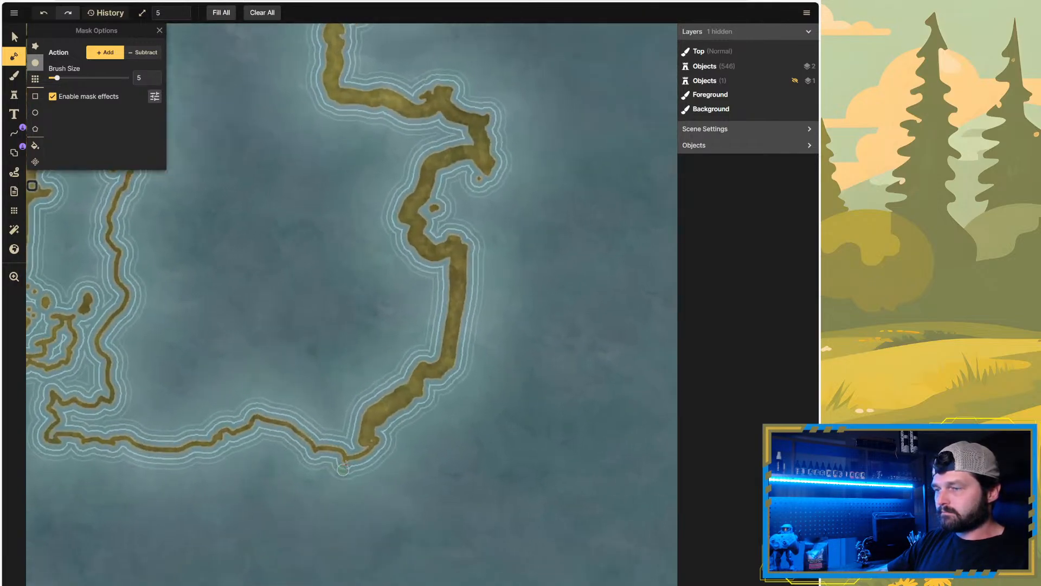
pyautogui.scroll(1, 361, 442)
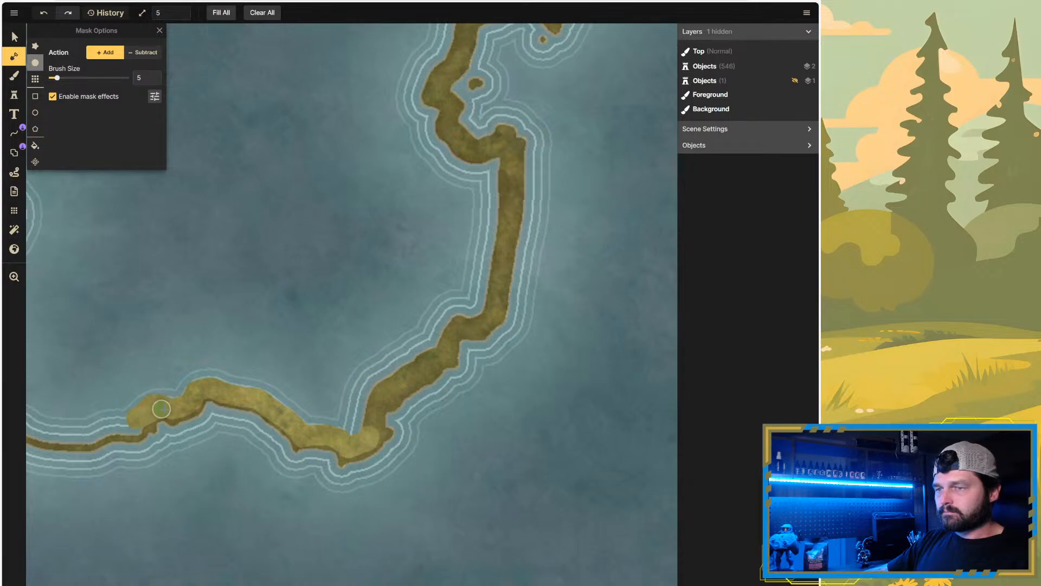
pyautogui.scroll(-10, 172, 412)
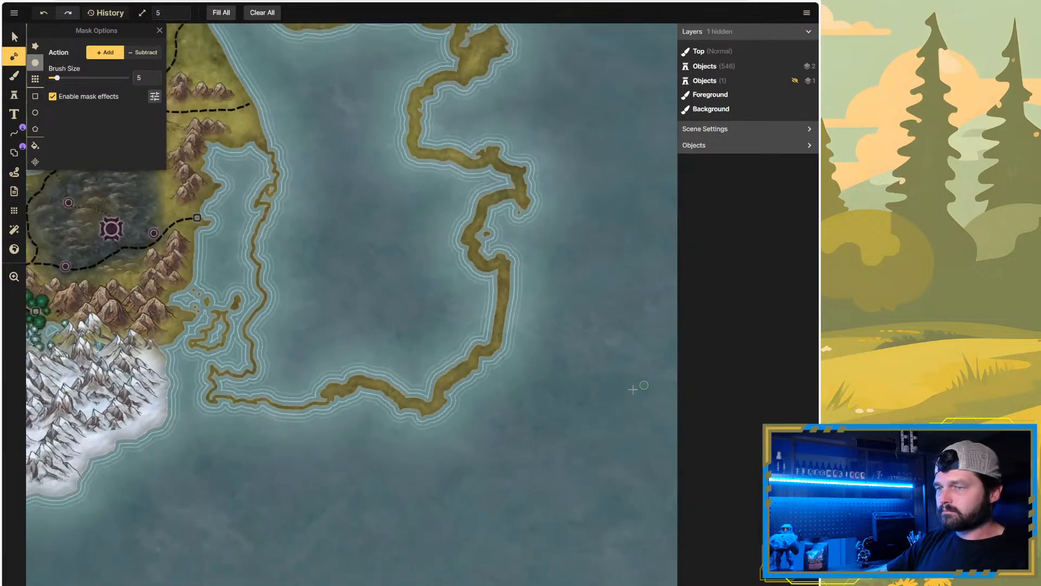
# Step: Thicken the western half of the south coast with land and fill in the southwestern headland
pyautogui.scroll(2, 349, 377)
pyautogui.scroll(2, 378, 411)
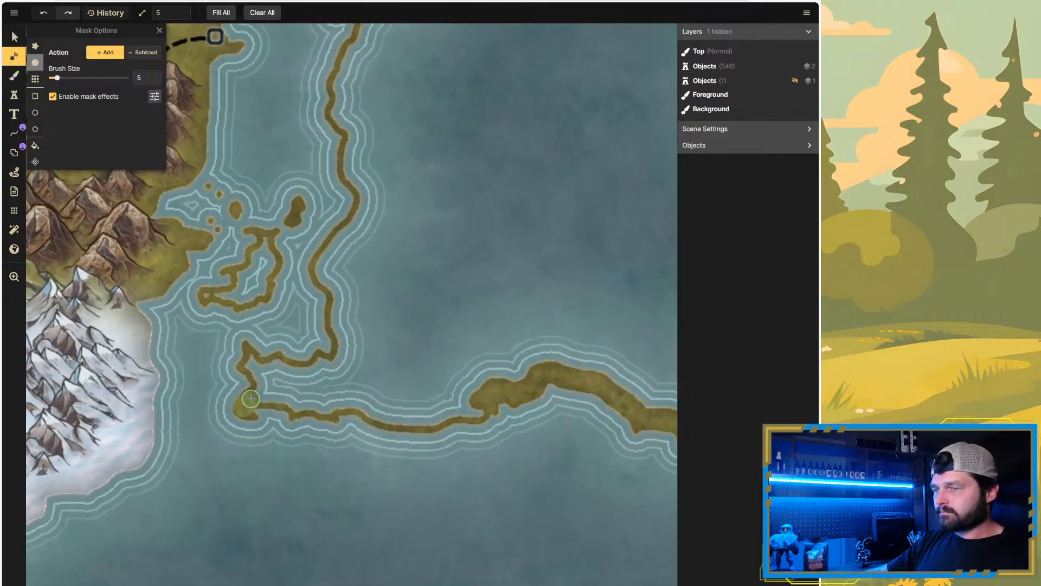
pyautogui.moveTo(274, 398)
pyautogui.mouseDown()
pyautogui.moveTo(353, 397)
pyautogui.moveTo(408, 416)
pyautogui.moveTo(488, 407)
pyautogui.mouseUp()
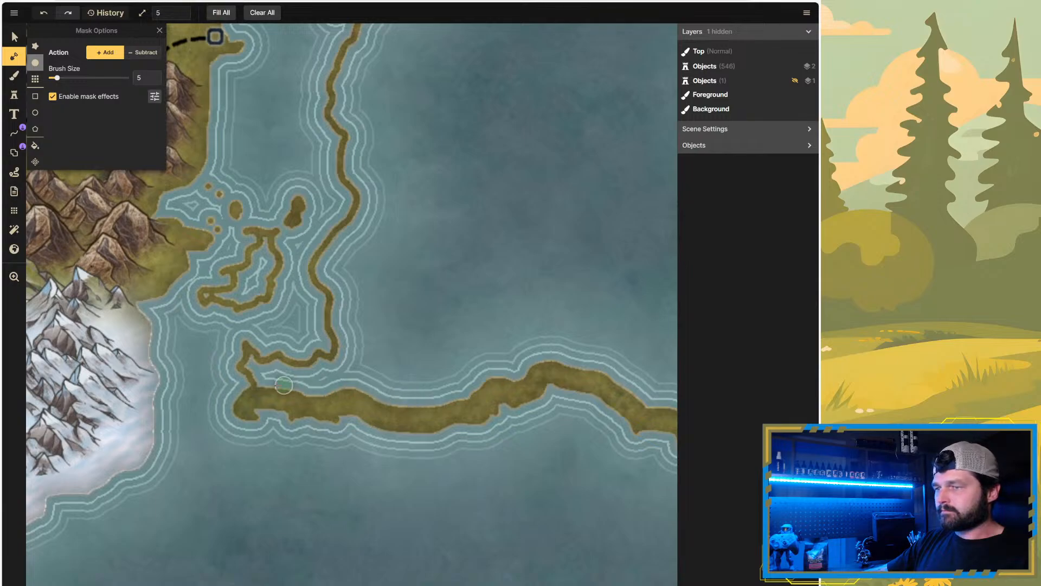
pyautogui.moveTo(262, 385)
pyautogui.mouseDown()
pyautogui.moveTo(258, 372)
pyautogui.moveTo(326, 365)
pyautogui.moveTo(279, 382)
pyautogui.moveTo(342, 386)
pyautogui.mouseUp()
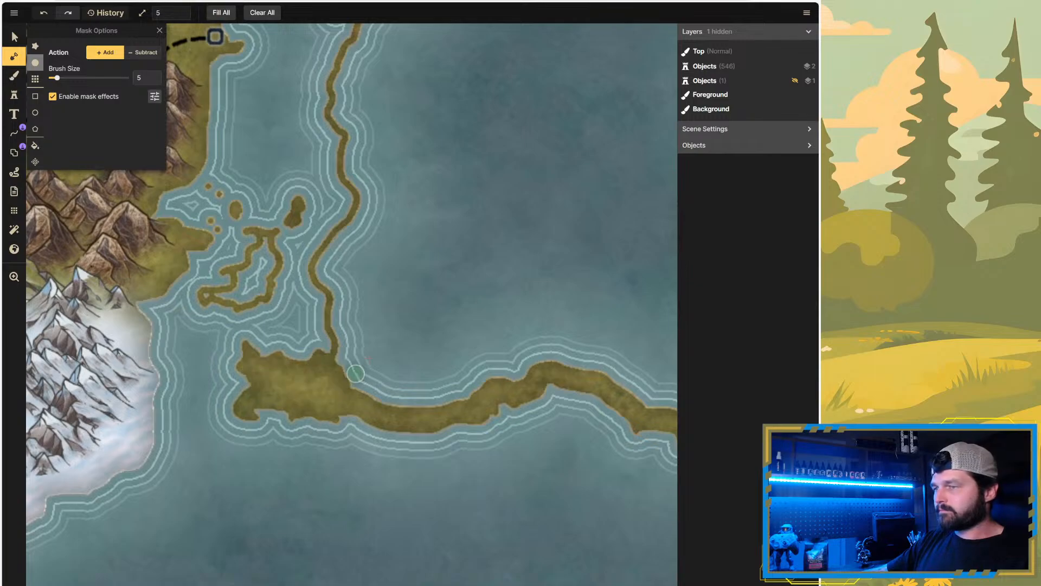
# Step: Thicken the eastern side of the west coast outline from the southwestern headland north past the small islands
pyautogui.scroll(-2, 362, 289)
pyautogui.scroll(2, 362, 289)
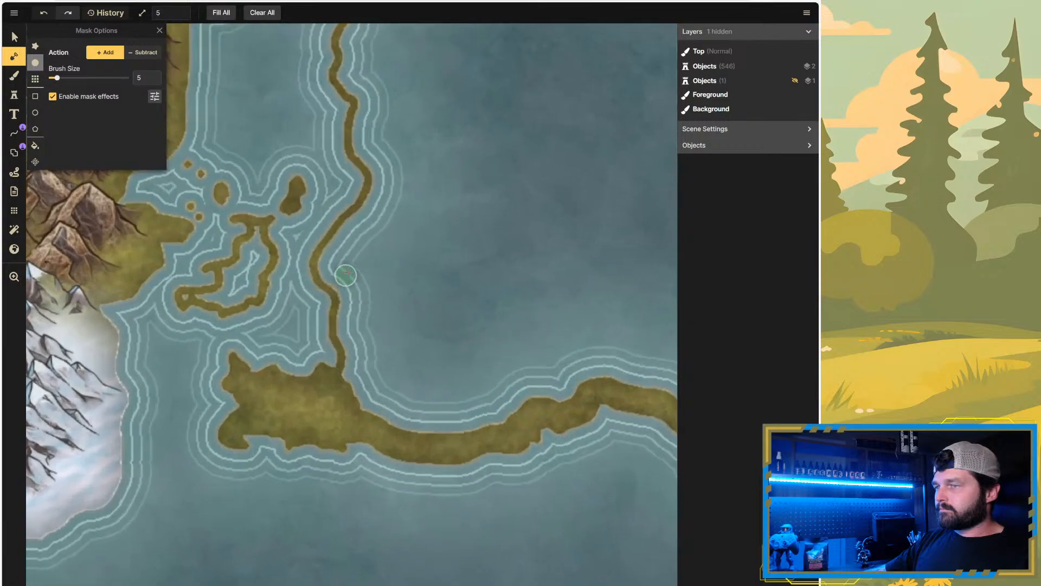
pyautogui.moveTo(345, 375)
pyautogui.mouseDown()
pyautogui.moveTo(348, 303)
pyautogui.moveTo(329, 271)
pyautogui.moveTo(339, 242)
pyautogui.moveTo(404, 165)
pyautogui.mouseUp()
pyautogui.scroll(-5, 449, 99)
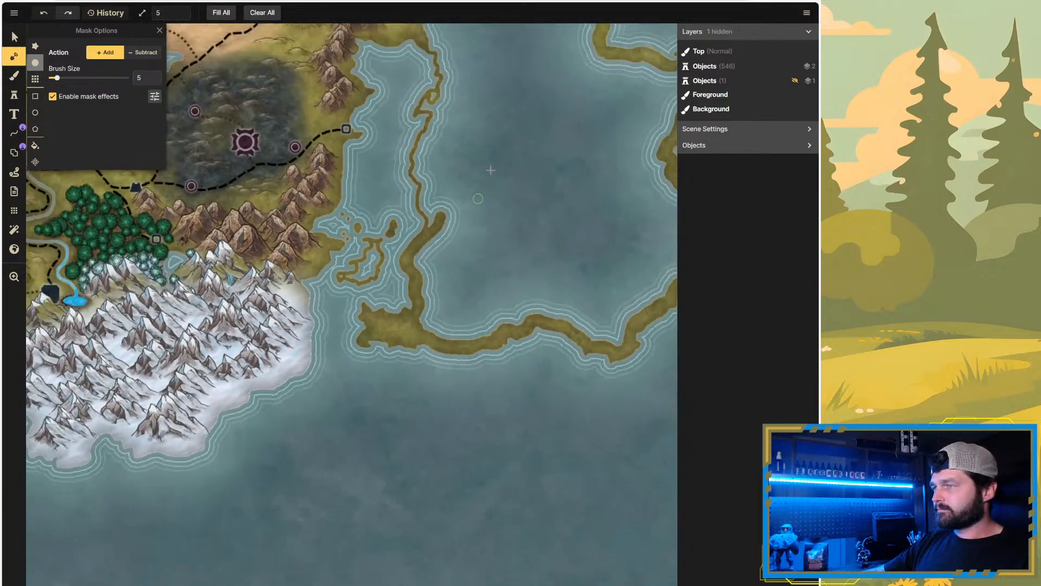
# Step: Thicken the remaining west coast outline south from the mainland junction and fill the interior of the outlined island beside it
pyautogui.scroll(5, 489, 91)
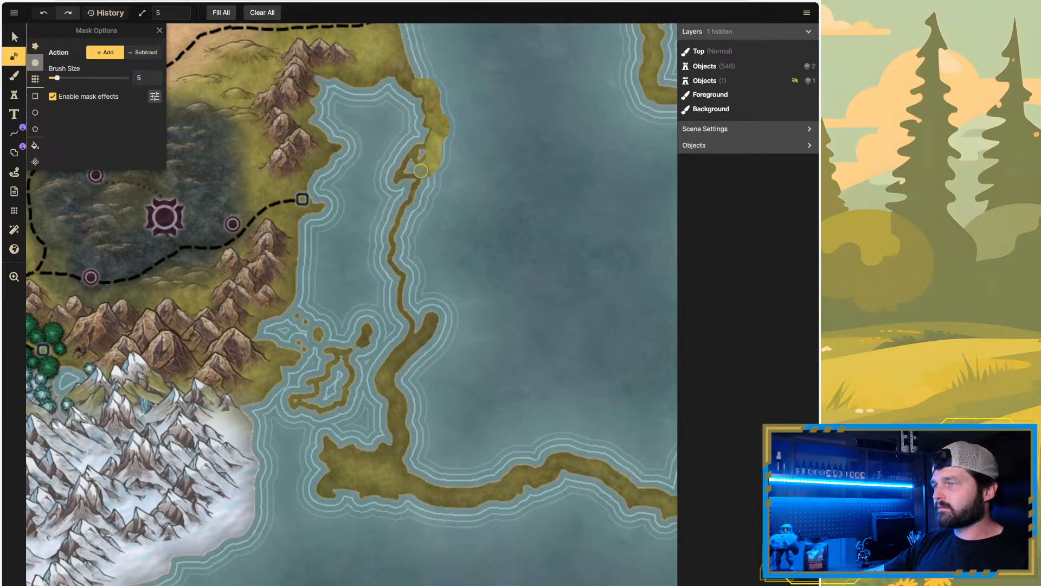
pyautogui.moveTo(406, 171); pyautogui.dragTo(430, 171)
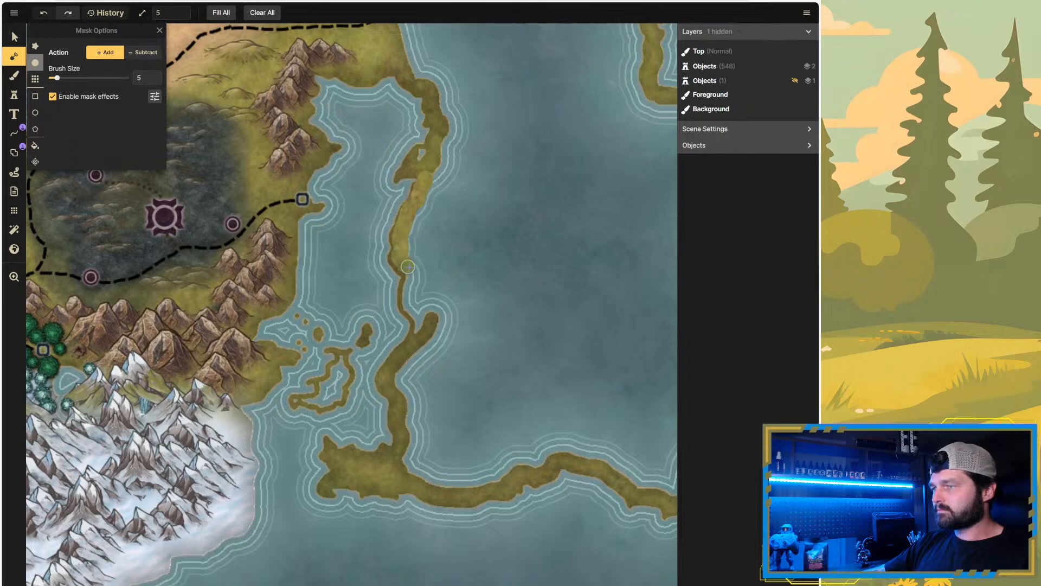
pyautogui.moveTo(418, 269); pyautogui.dragTo(420, 270)
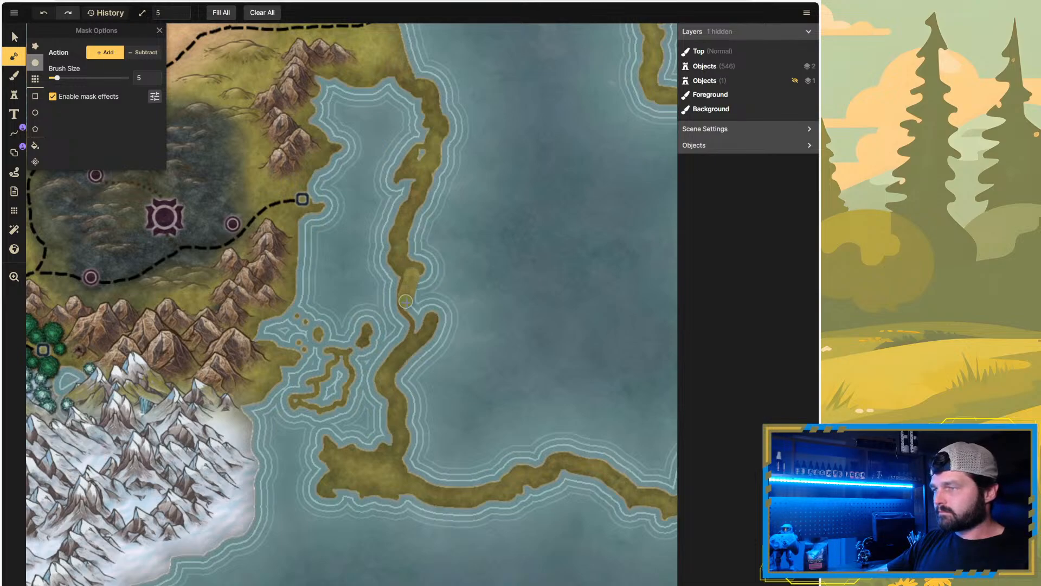
pyautogui.moveTo(418, 328); pyautogui.dragTo(419, 335)
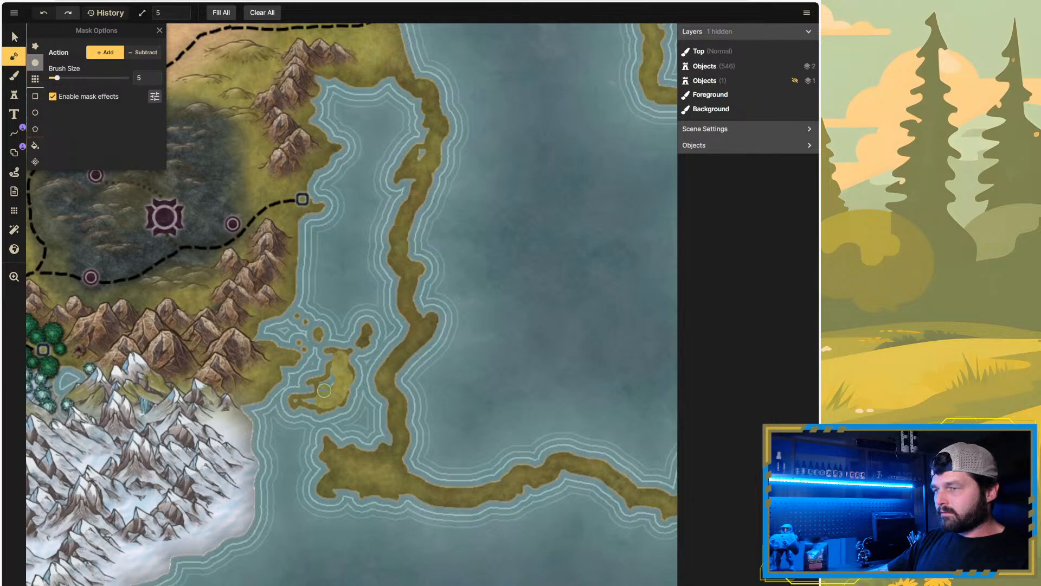
pyautogui.scroll(3, 288, 412)
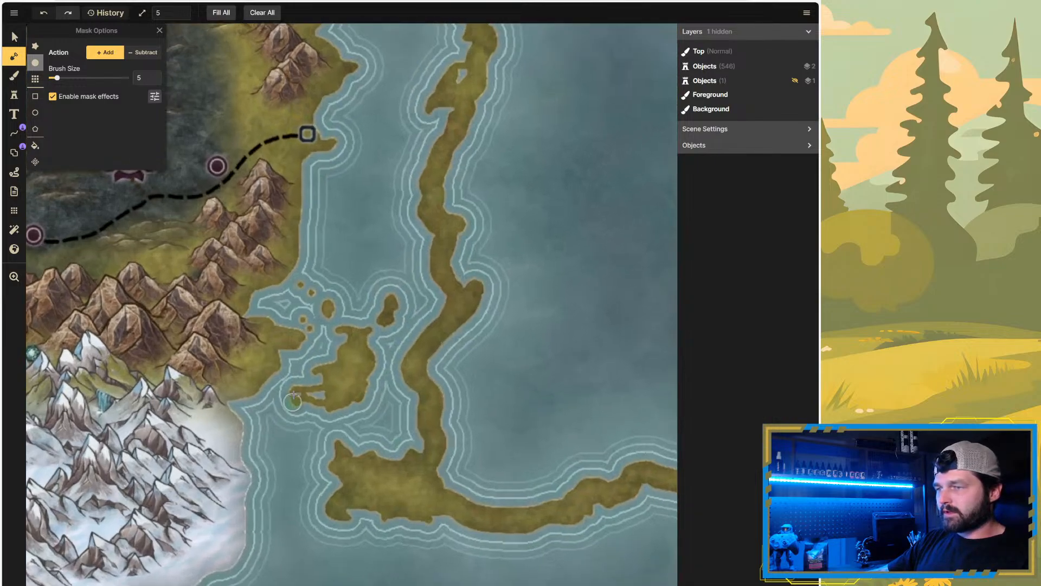
pyautogui.scroll(-3, 215, 385)
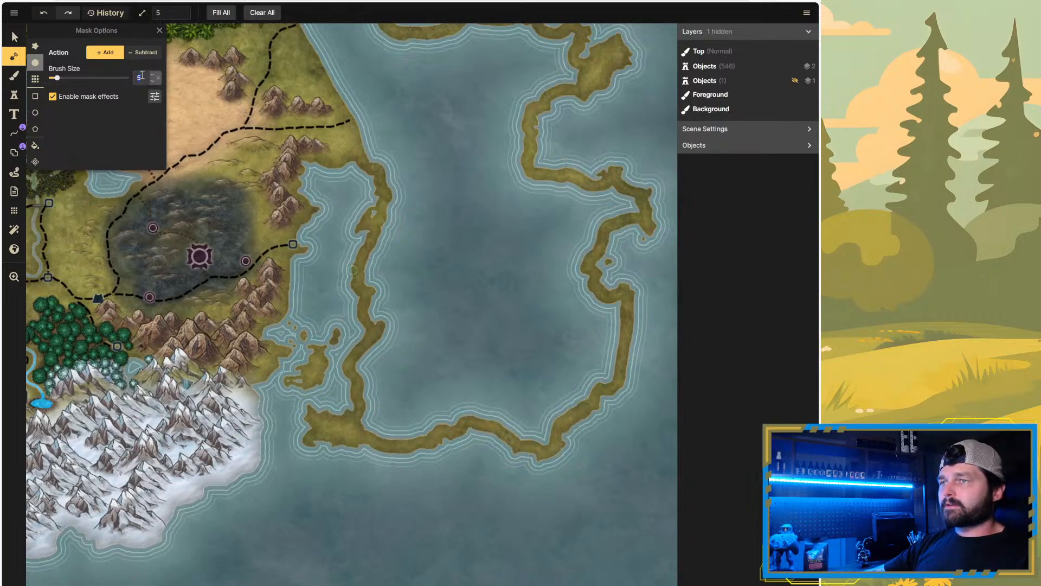
pyautogui.write('0')
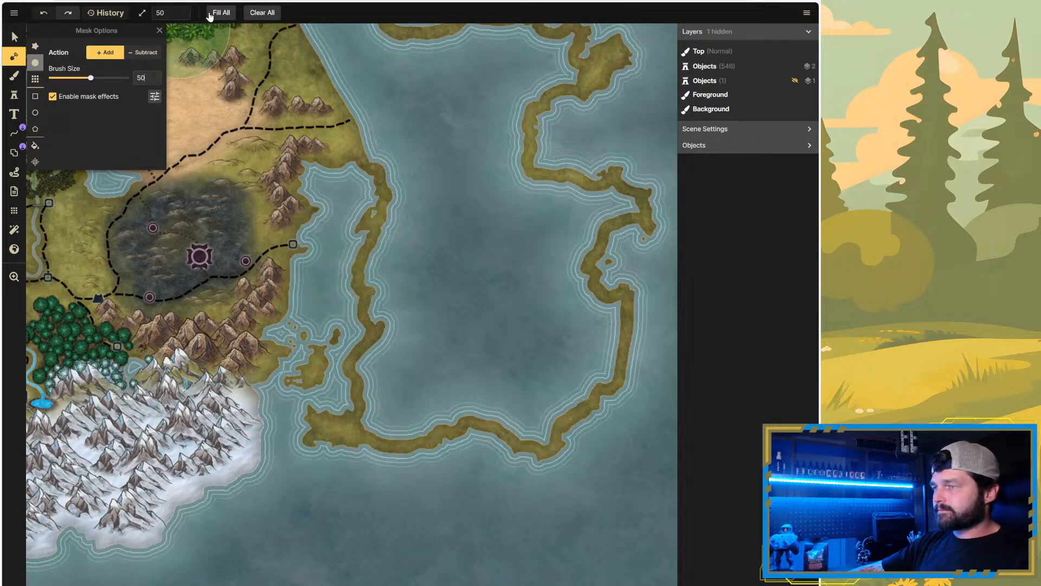
pyautogui.moveTo(427, 366)
pyautogui.mouseDown()
pyautogui.moveTo(404, 378)
pyautogui.moveTo(433, 381)
pyautogui.moveTo(401, 395)
pyautogui.moveTo(431, 385)
pyautogui.mouseUp()
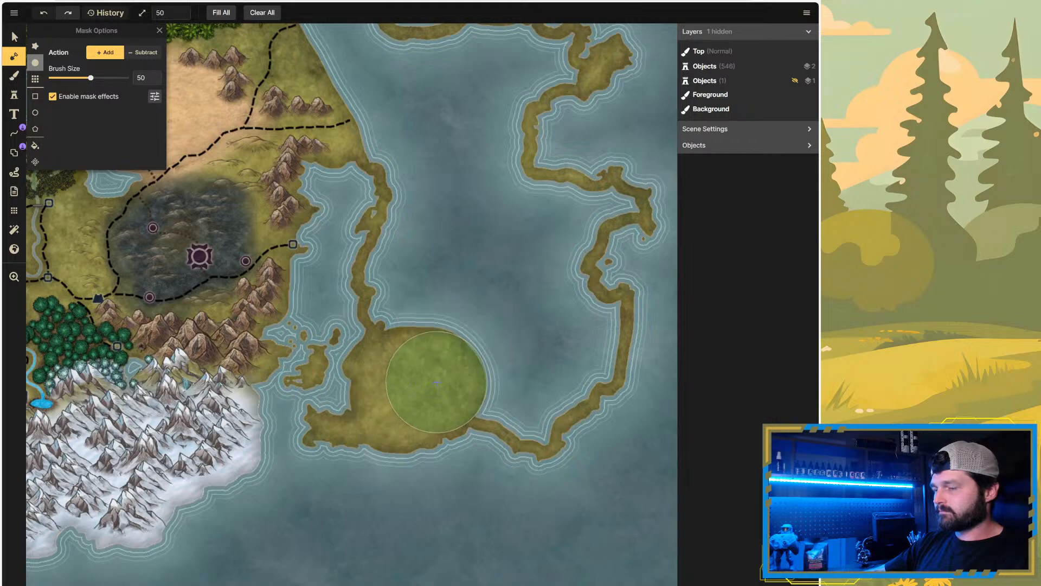
pyautogui.hotkey('ctrl', 'z')
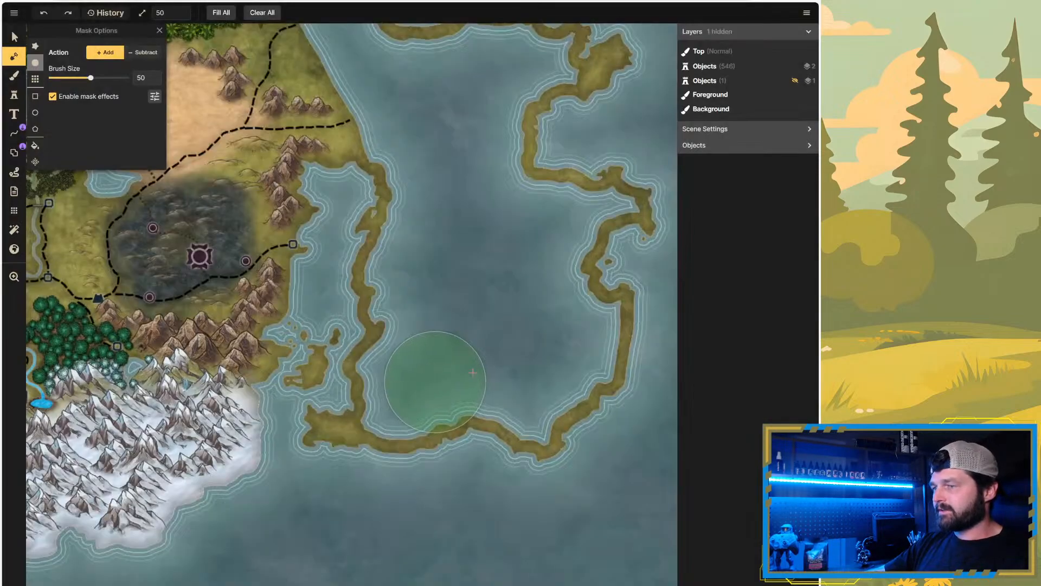
# Step: Set the mask brush size to 25 and fill the southern and central interior of the eastern land
pyautogui.doubleClick(147, 77)
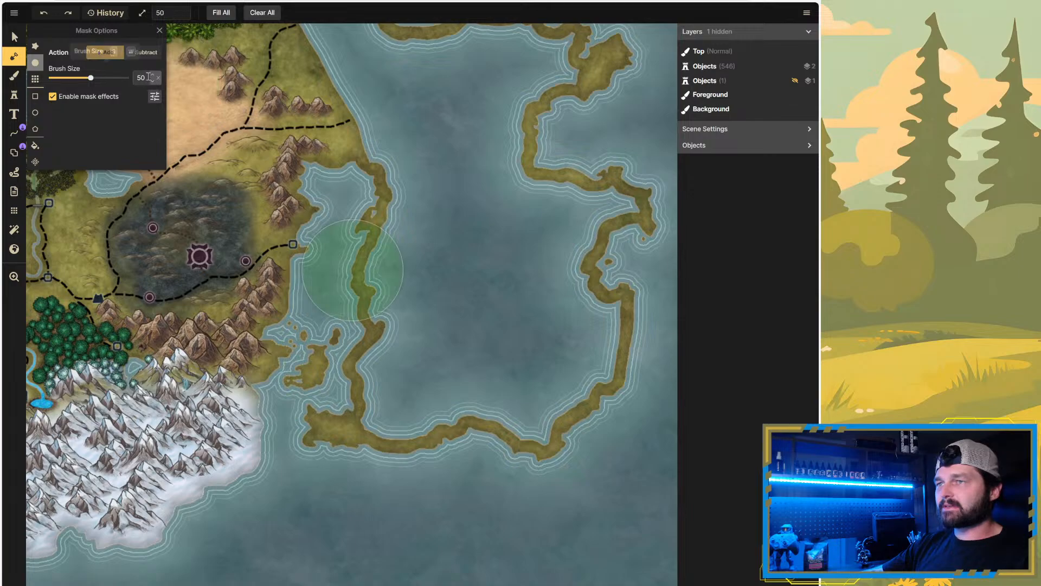
pyautogui.write('25')
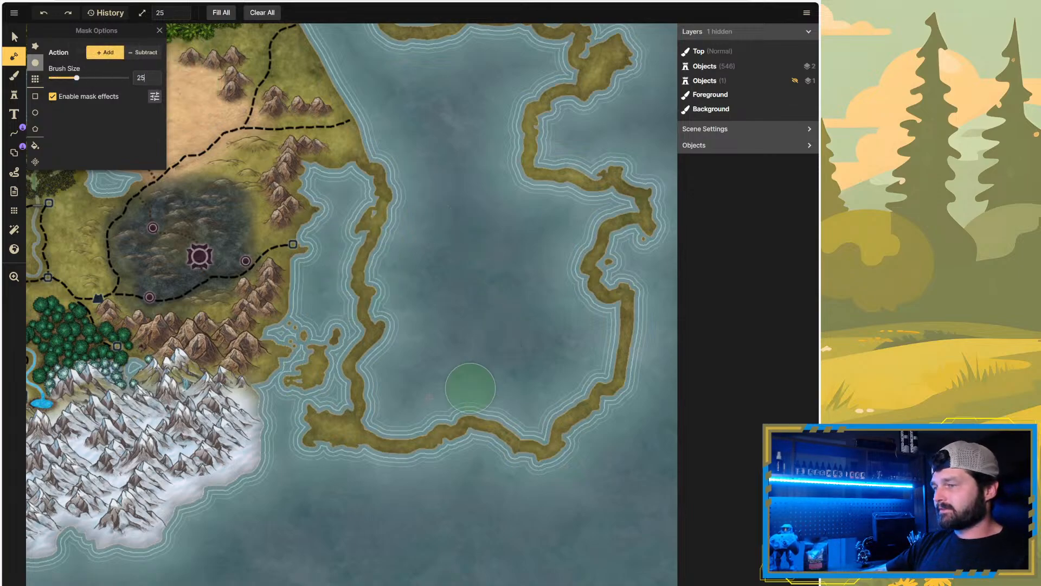
pyautogui.moveTo(411, 414)
pyautogui.mouseDown()
pyautogui.moveTo(390, 420)
pyautogui.moveTo(457, 398)
pyautogui.moveTo(536, 414)
pyautogui.mouseUp()
pyautogui.moveTo(365, 379)
pyautogui.mouseDown()
pyautogui.moveTo(480, 374)
pyautogui.moveTo(561, 392)
pyautogui.moveTo(578, 379)
pyautogui.moveTo(594, 365)
pyautogui.moveTo(604, 319)
pyautogui.moveTo(543, 348)
pyautogui.moveTo(450, 342)
pyautogui.moveTo(397, 354)
pyautogui.moveTo(378, 371)
pyautogui.moveTo(428, 327)
pyautogui.moveTo(542, 318)
pyautogui.moveTo(570, 288)
pyautogui.moveTo(575, 298)
pyautogui.moveTo(561, 270)
pyautogui.moveTo(606, 207)
pyautogui.mouseUp()
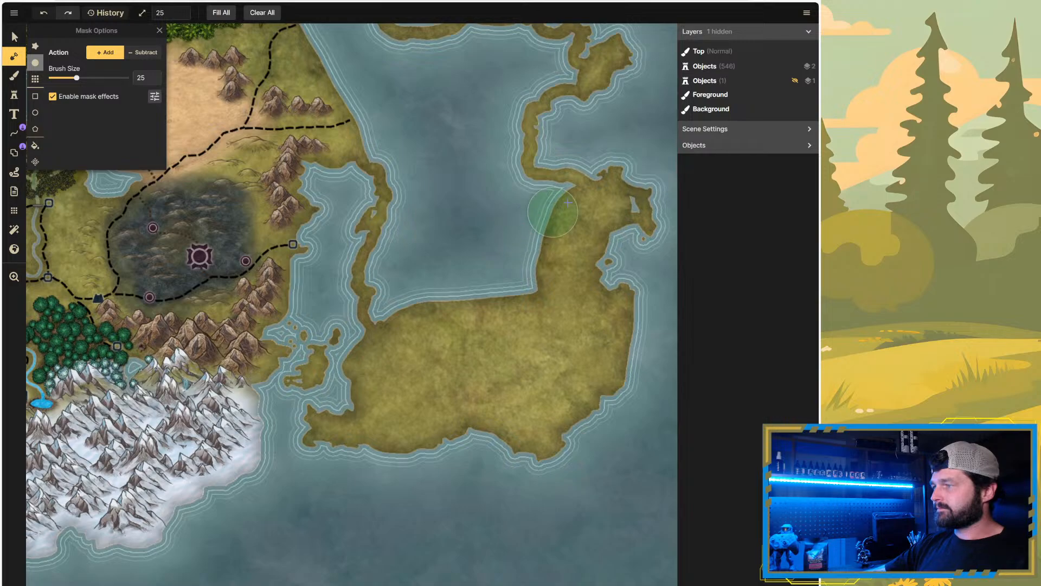
pyautogui.moveTo(569, 197)
pyautogui.mouseDown()
pyautogui.moveTo(502, 193)
pyautogui.moveTo(545, 246)
pyautogui.moveTo(530, 293)
pyautogui.moveTo(389, 308)
pyautogui.moveTo(390, 263)
pyautogui.moveTo(411, 206)
pyautogui.moveTo(471, 192)
pyautogui.moveTo(514, 240)
pyautogui.moveTo(515, 259)
pyautogui.moveTo(446, 268)
pyautogui.moveTo(426, 282)
pyautogui.moveTo(445, 247)
pyautogui.moveTo(485, 252)
pyautogui.moveTo(472, 233)
pyautogui.mouseUp()
# Step: Fill the northern interior of the eastern land, joining it to the mainland's east coast
pyautogui.scroll(-3, 507, 290)
pyautogui.scroll(5, 472, 152)
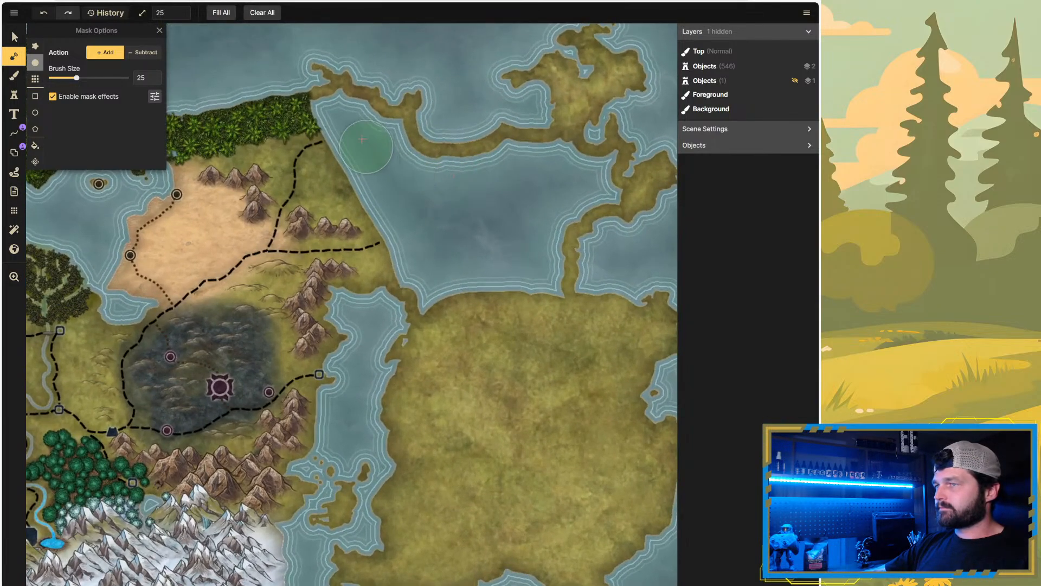
pyautogui.moveTo(362, 140)
pyautogui.mouseDown()
pyautogui.moveTo(337, 113)
pyautogui.moveTo(390, 140)
pyautogui.moveTo(368, 153)
pyautogui.moveTo(343, 150)
pyautogui.moveTo(440, 304)
pyautogui.moveTo(514, 278)
pyautogui.moveTo(543, 298)
pyautogui.moveTo(542, 226)
pyautogui.moveTo(446, 254)
pyautogui.moveTo(412, 170)
pyautogui.moveTo(472, 177)
pyautogui.moveTo(500, 163)
pyautogui.moveTo(559, 162)
pyautogui.moveTo(591, 174)
pyautogui.moveTo(598, 190)
pyautogui.moveTo(457, 213)
pyautogui.mouseUp()
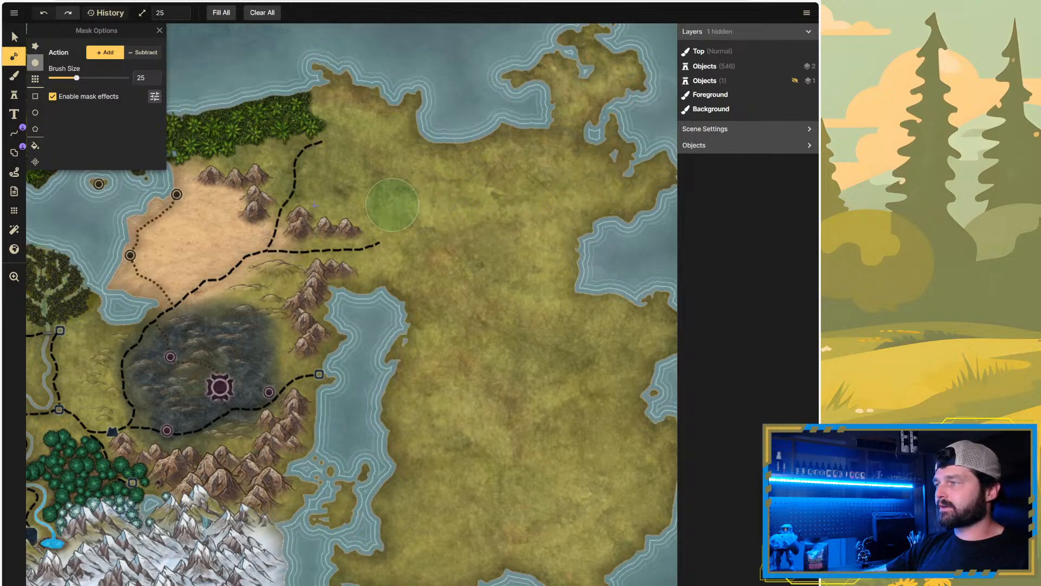
# Step: Examine the filled eastern land and its proportions against the other landmasses across the whole map
pyautogui.scroll(-2, 247, 208)
pyautogui.scroll(-2, 247, 208)
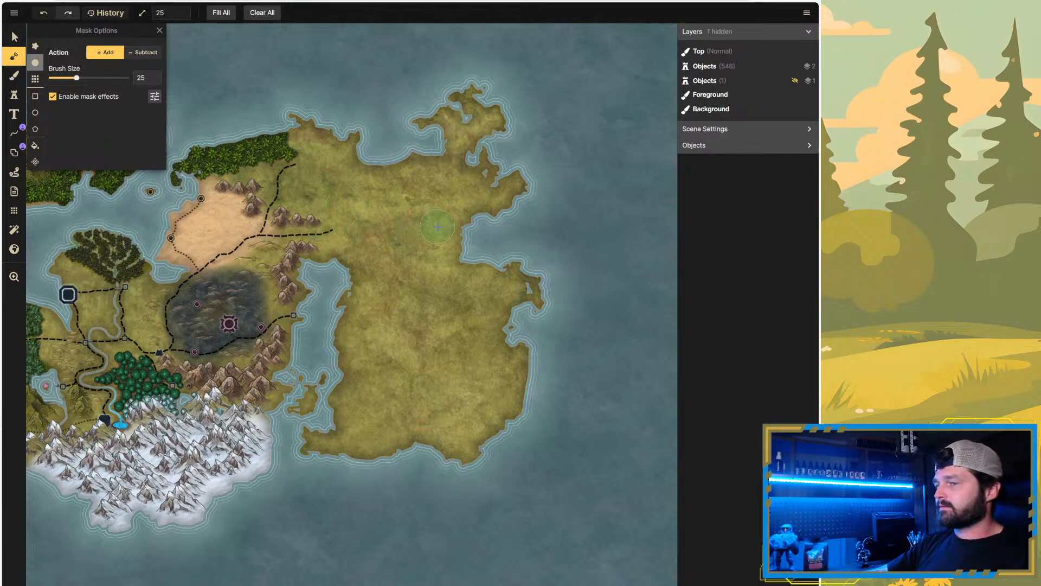
pyautogui.scroll(-5, 442, 224)
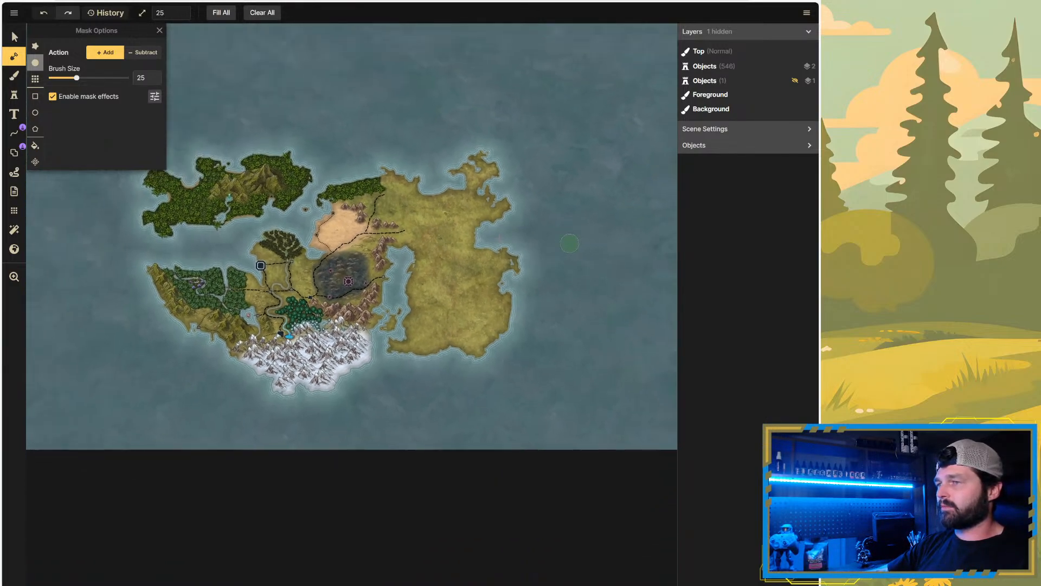
pyautogui.scroll(-2, 367, 227)
pyautogui.scroll(-1, 368, 226)
pyautogui.scroll(4, 251, 210)
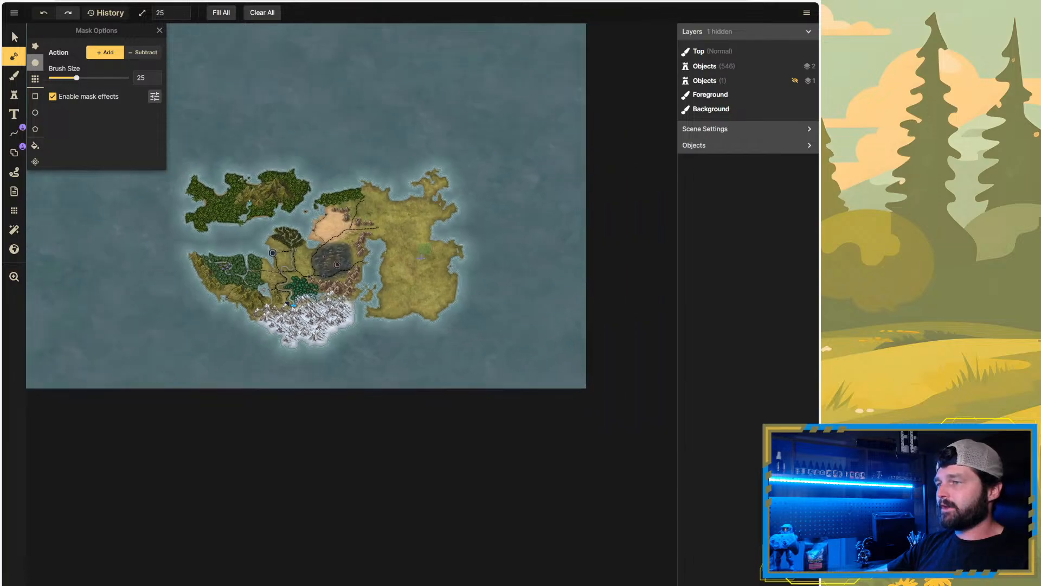
pyautogui.scroll(1, 217, 189)
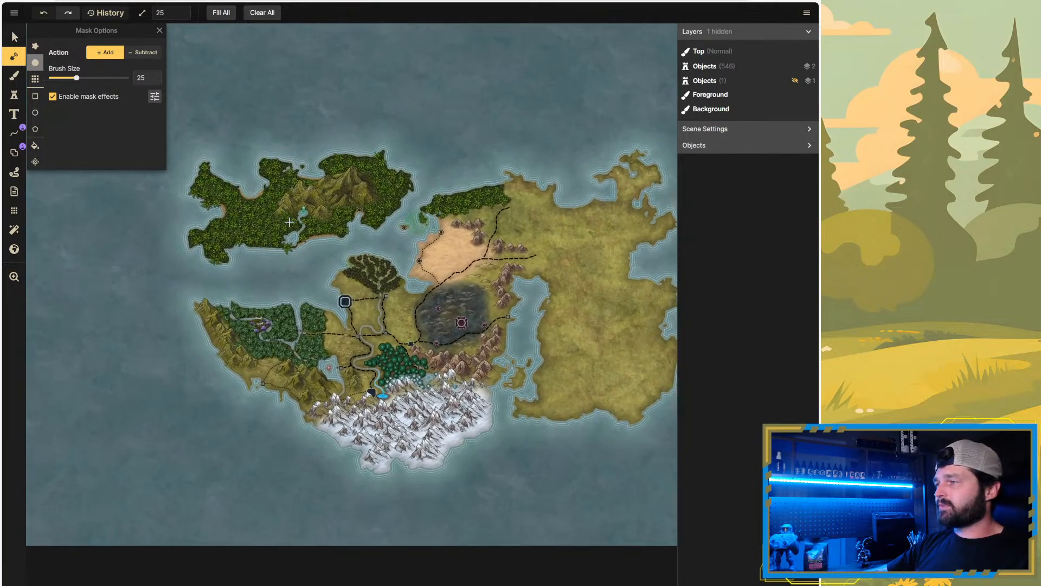
pyautogui.scroll(-2, 342, 242)
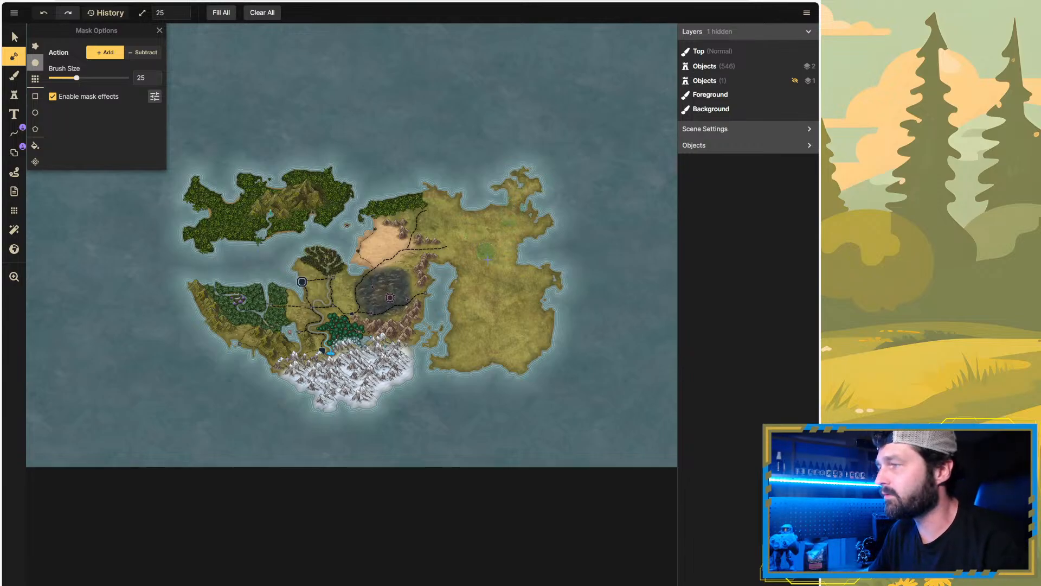
# Step: Show the hidden reference image layer, compare the finished landmasses with the full reference map, and hide the layer again
pyautogui.click(795, 81)
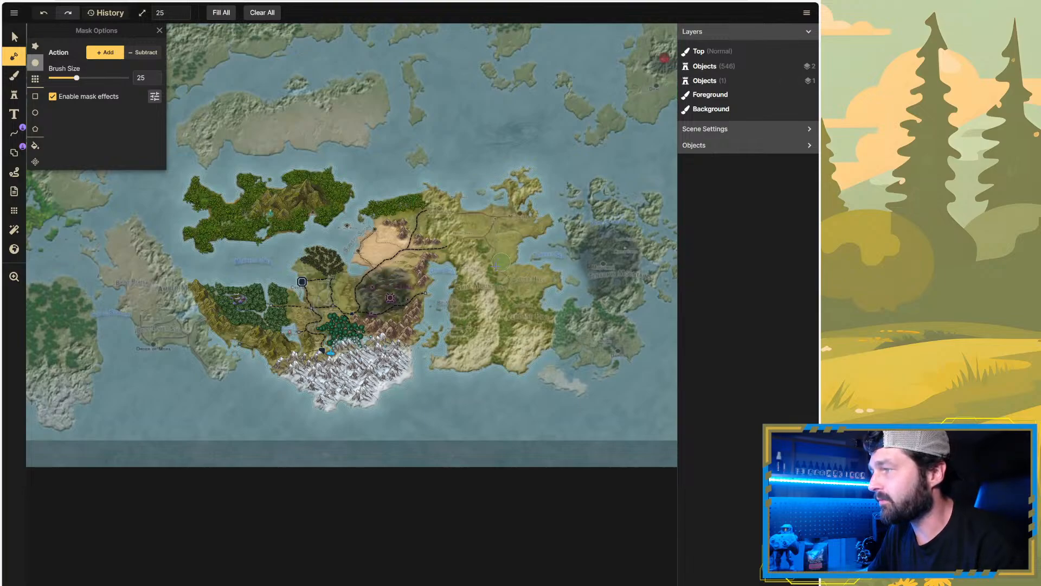
pyautogui.scroll(-4, 325, 260)
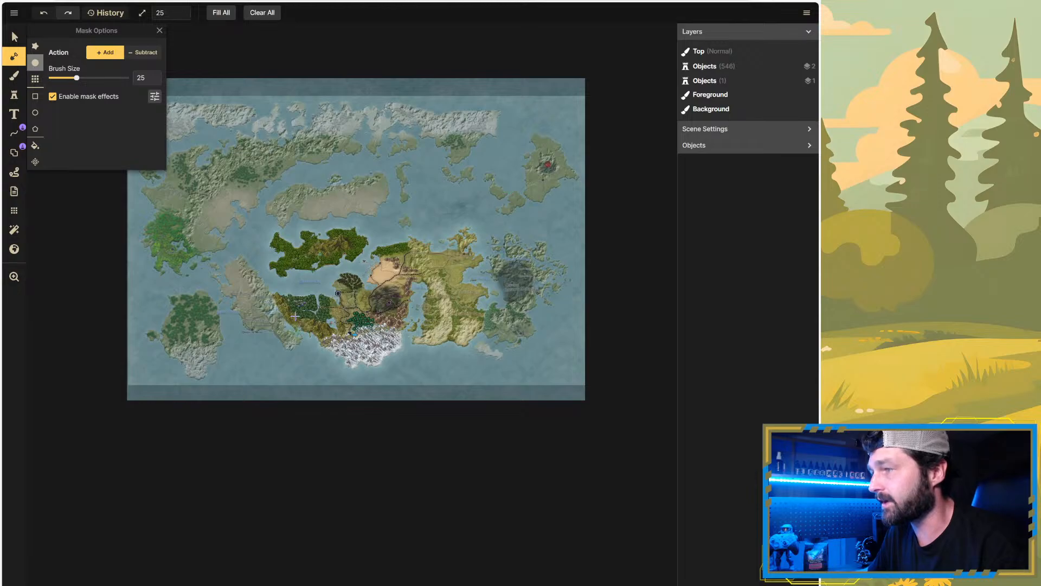
pyautogui.scroll(4, 431, 288)
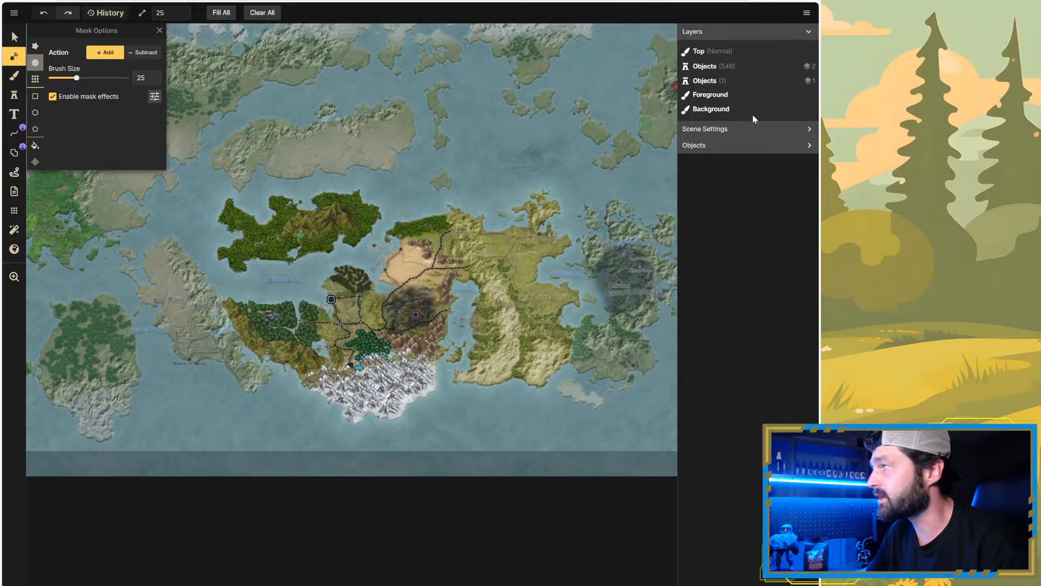
pyautogui.click(796, 82)
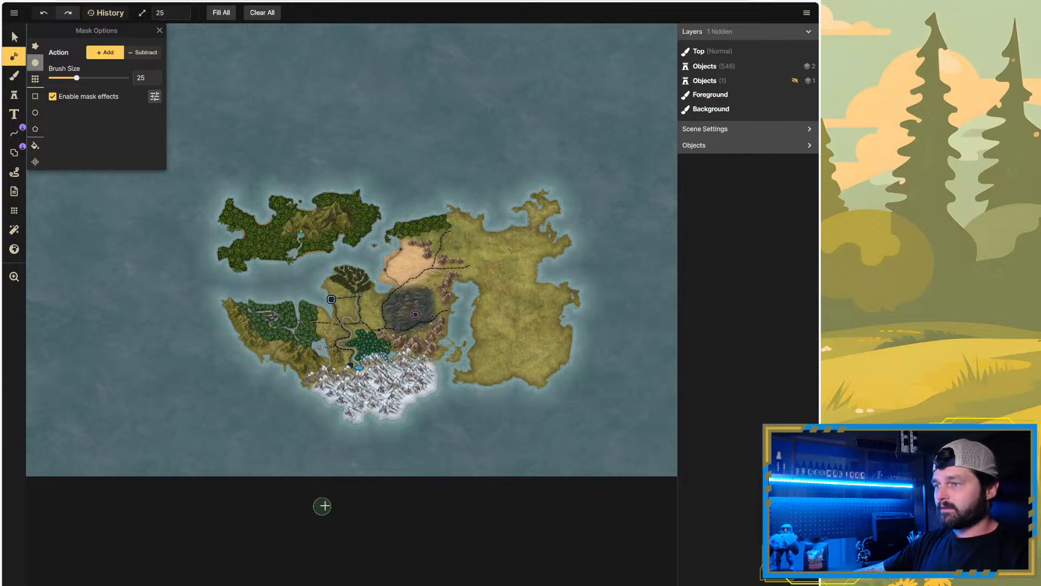
# Step: Save the map
pyautogui.click(20, 11)
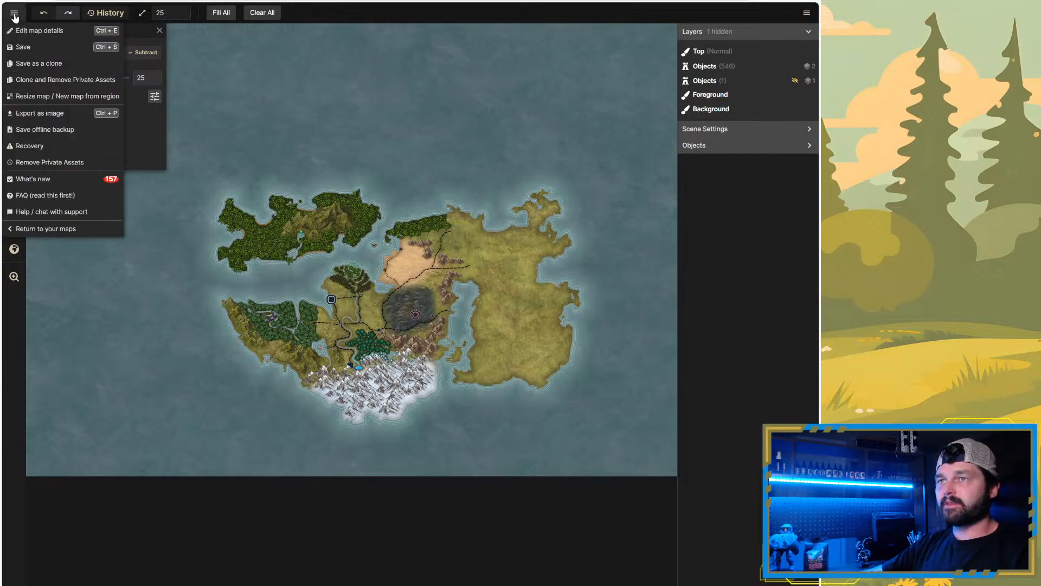
pyautogui.click(40, 47)
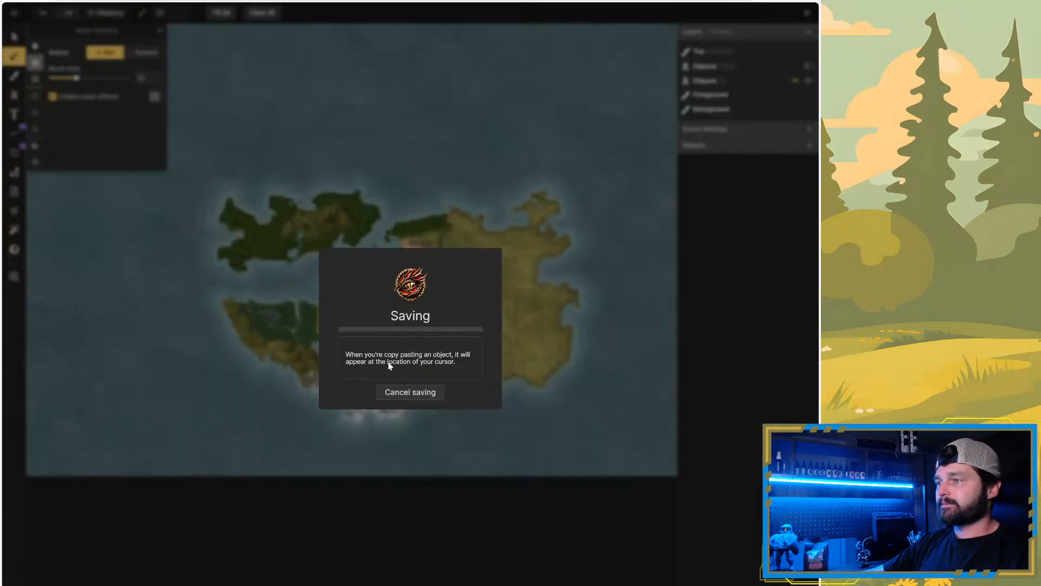